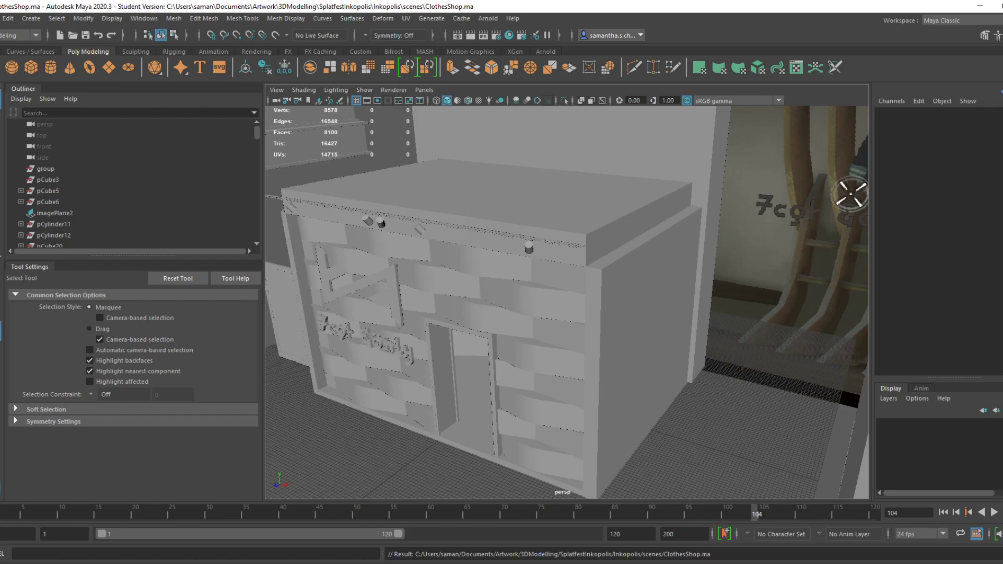
Select the clothes shop's wall mesh and save the ClothesShop.ma scene
{"action": "left_click_drag", "start_coordinate": [555, 428], "coordinate": [525, 459], "text": "alt"}
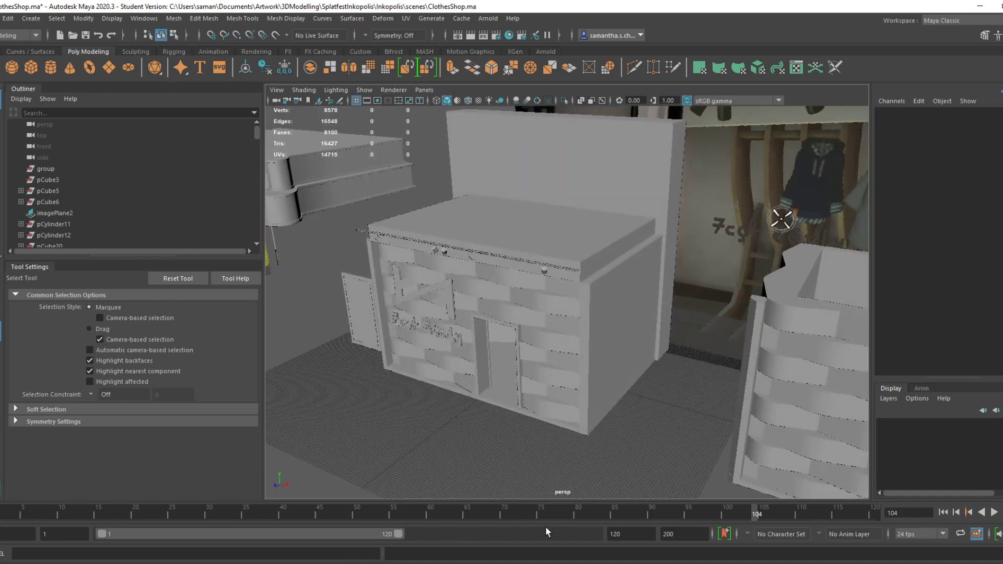
{"action": "scroll", "coordinate": [559, 421], "scroll_direction": "up", "scroll_amount": 3}
{"action": "left_click_drag", "start_coordinate": [560, 421], "coordinate": [550, 393], "text": "alt"}
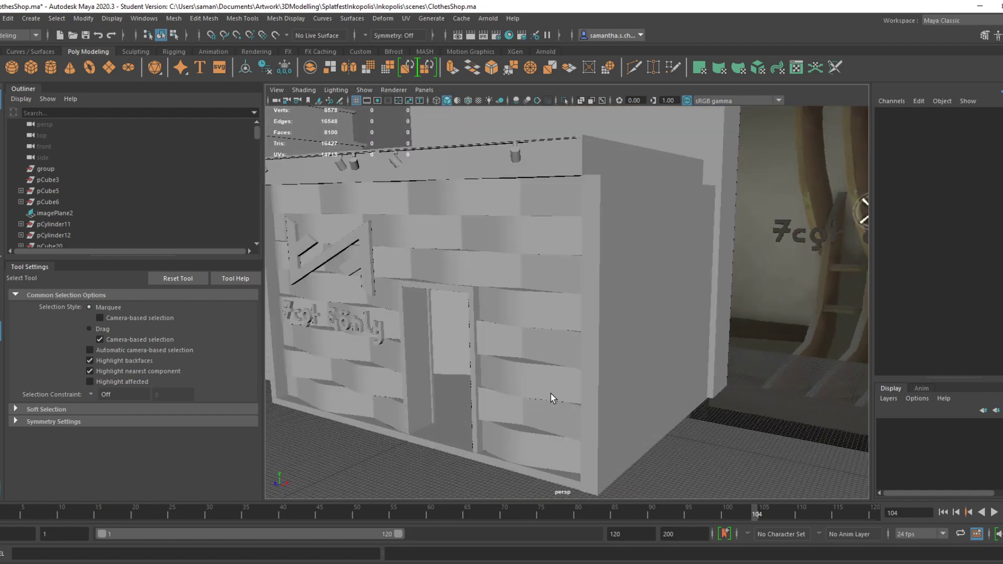
{"action": "left_click", "coordinate": [574, 424]}
{"action": "key", "text": "ctrl+s"}
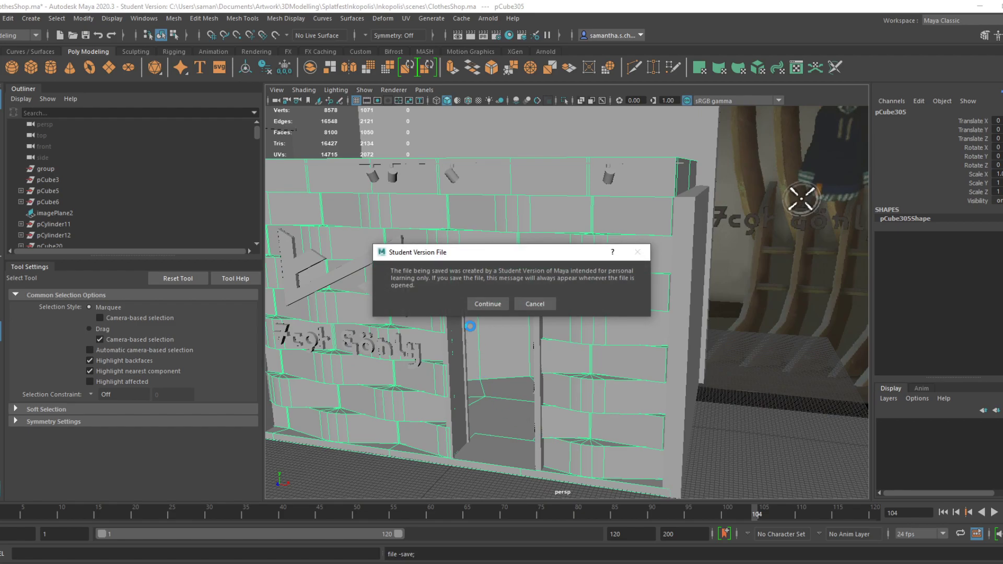
{"action": "left_click", "coordinate": [487, 304]}
Examine the curved clothing racks through the shop doorway and check them against the game capture reference
{"action": "left_click_drag", "start_coordinate": [480, 488], "coordinate": [528, 421], "text": "alt"}
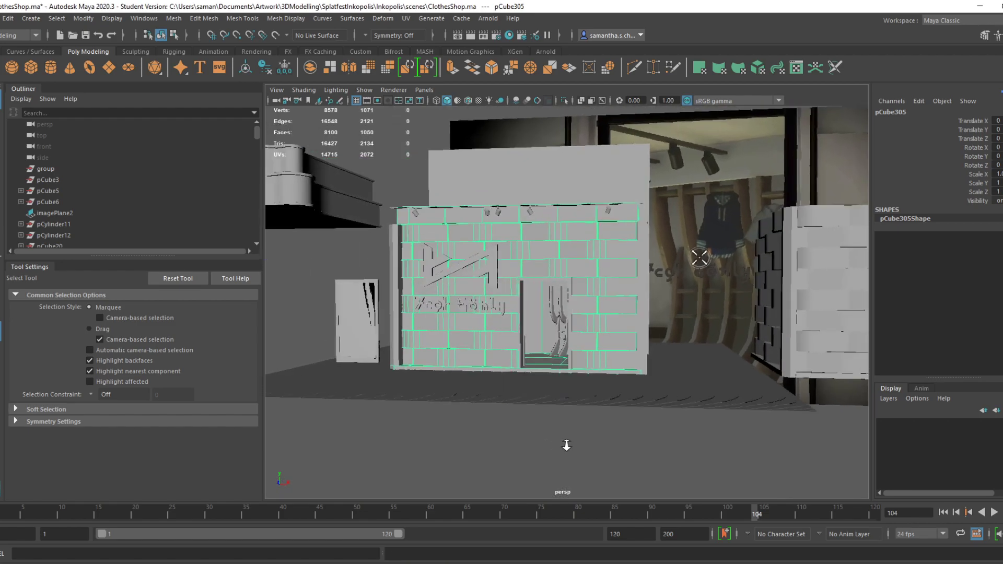
{"action": "scroll", "coordinate": [557, 418], "scroll_direction": "up", "scroll_amount": 6}
{"action": "left_click_drag", "start_coordinate": [593, 437], "coordinate": [661, 438], "text": "alt"}
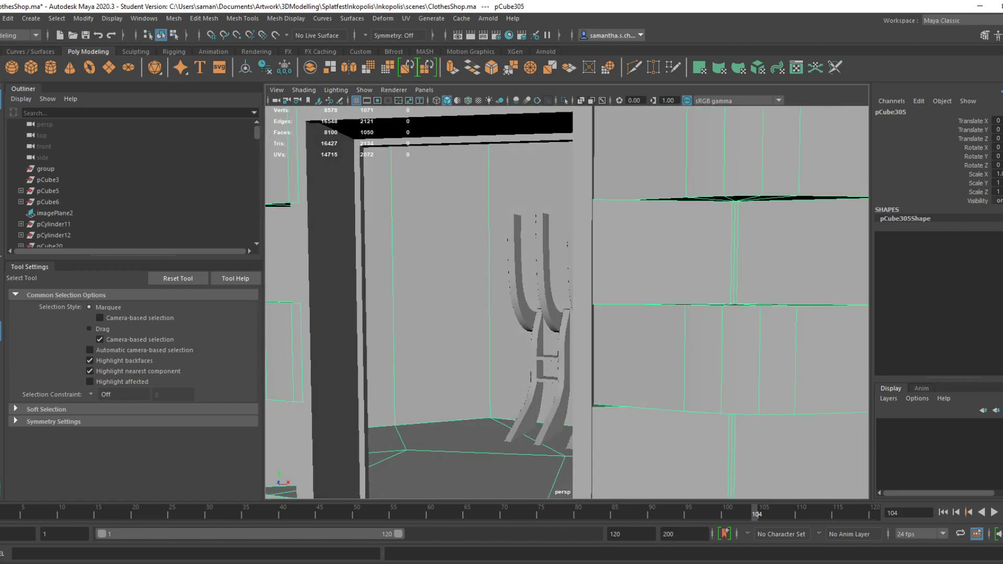
{"action": "mouse_move", "coordinate": [537, 563]}
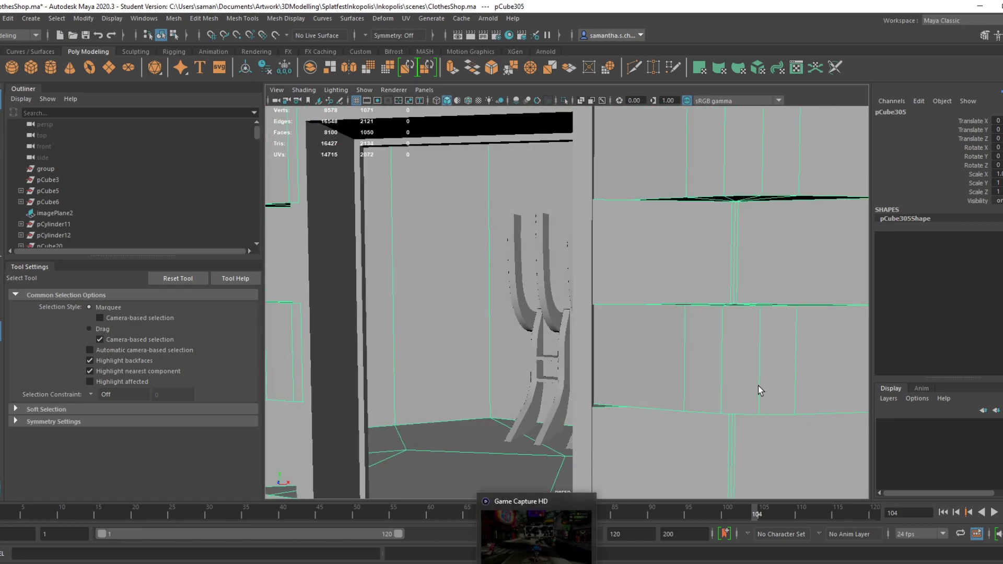
{"action": "left_click", "coordinate": [570, 540]}
{"action": "left_click", "coordinate": [154, 4]}
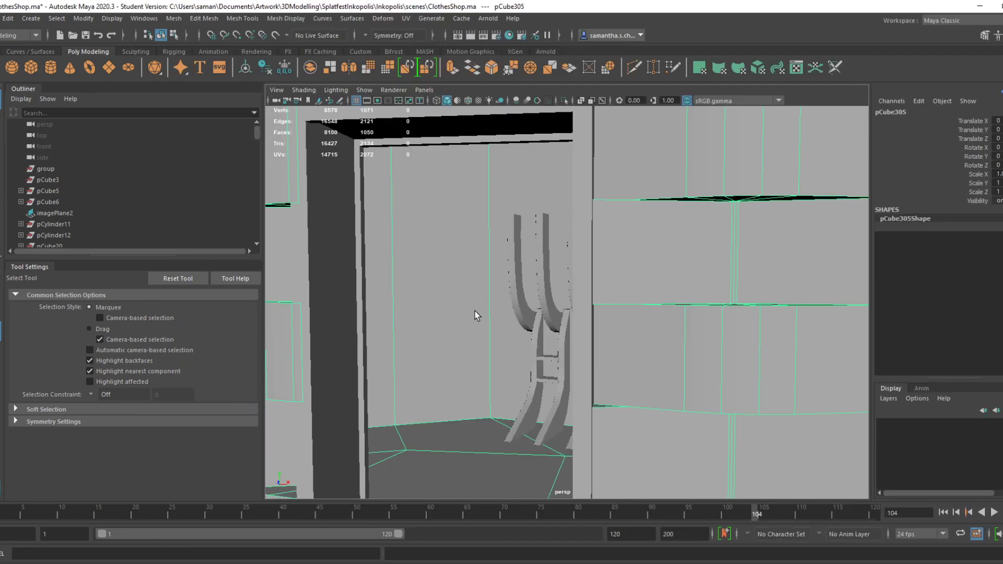
{"action": "scroll", "coordinate": [475, 309], "scroll_direction": "down", "scroll_amount": 5}
Switch to Unreal Editor and examine the food truck, tables and clothes shop in the InkopolisSquare level
{"action": "left_click_drag", "start_coordinate": [578, 369], "coordinate": [679, 421], "text": "alt"}
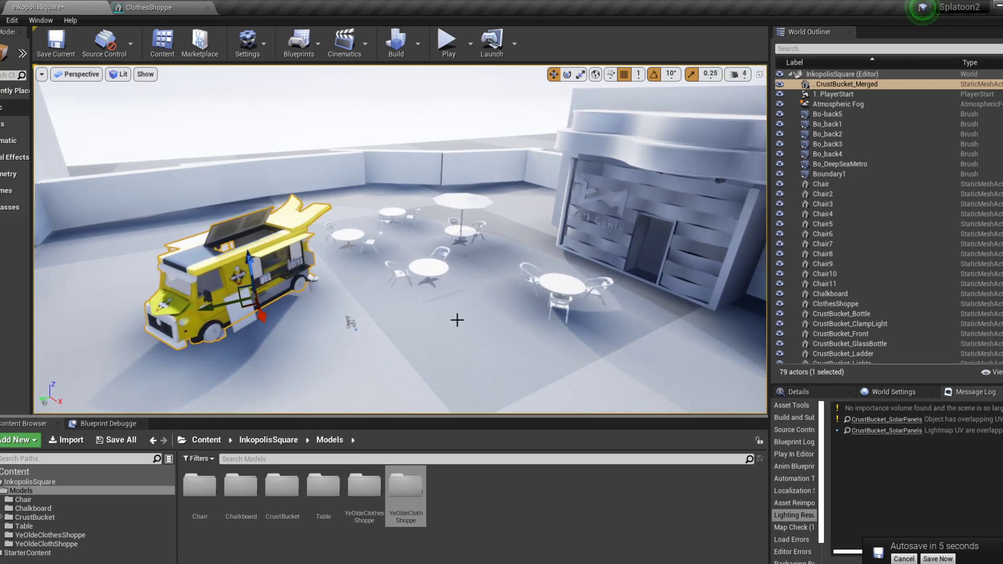
{"action": "left_click_drag", "start_coordinate": [488, 343], "coordinate": [338, 341], "text": "alt"}
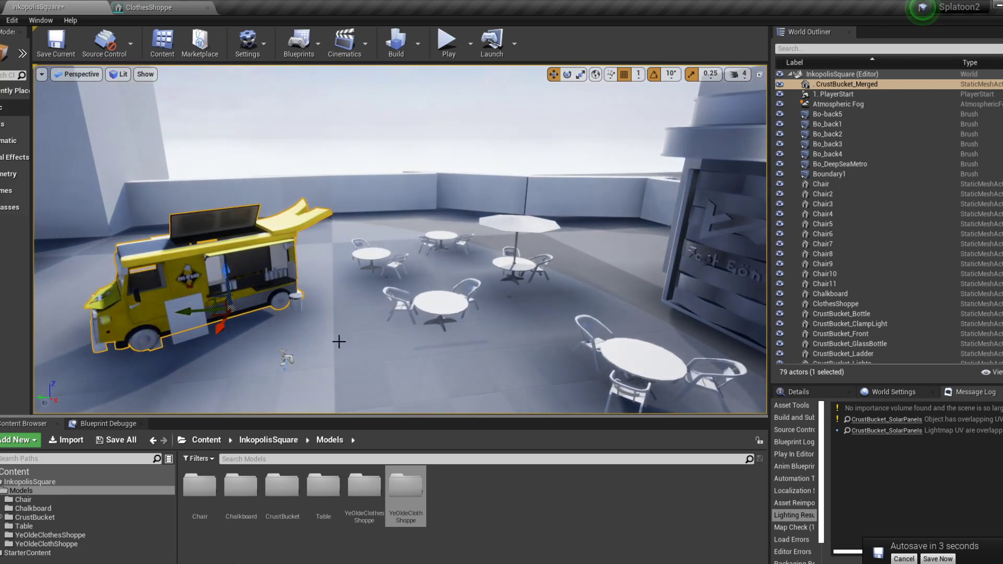
{"action": "scroll", "coordinate": [336, 349], "scroll_direction": "up", "scroll_amount": 2}
{"action": "scroll", "coordinate": [336, 350], "scroll_direction": "down", "scroll_amount": 2}
{"action": "mouse_move", "coordinate": [337, 366]}
{"action": "right_mouse_down"}
{"action": "mouse_move", "coordinate": [314, 366]}
{"action": "mouse_move", "coordinate": [336, 368]}
{"action": "right_mouse_up"}
{"action": "right_click_drag", "start_coordinate": [548, 362], "coordinate": [622, 361]}
{"action": "left_click", "coordinate": [510, 235]}
{"action": "right_click_drag", "start_coordinate": [551, 251], "coordinate": [506, 323]}
{"action": "left_click_drag", "start_coordinate": [377, 308], "coordinate": [355, 342], "text": "alt"}
Examine the table and chairs nearest the clothes shop up close, and select the ClothesShoppe model
{"action": "left_click", "coordinate": [342, 309]}
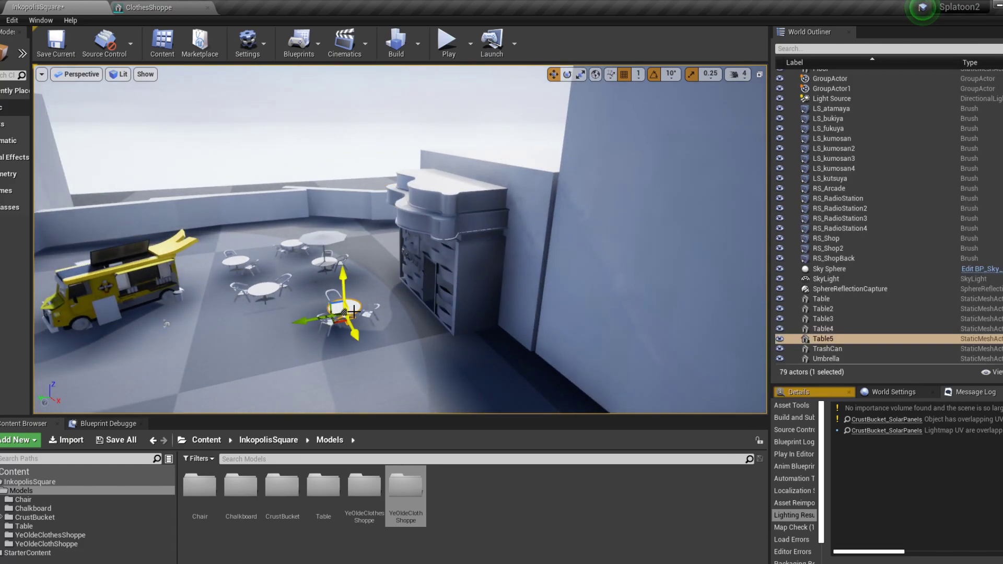
{"action": "key", "text": "f"}
{"action": "left_click", "coordinate": [277, 308]}
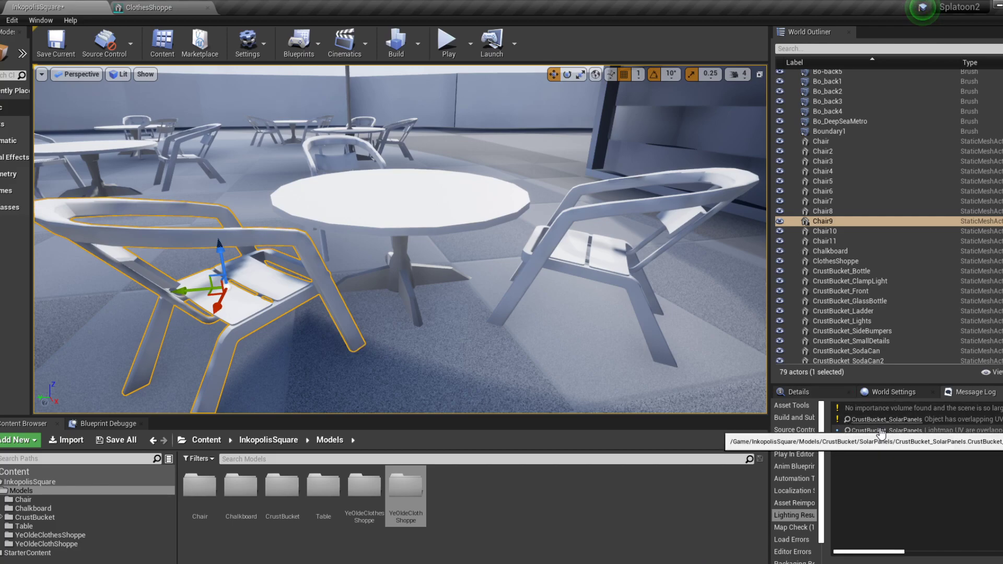
{"action": "scroll", "coordinate": [487, 347], "scroll_direction": "down", "scroll_amount": 5}
{"action": "scroll", "coordinate": [487, 347], "scroll_direction": "down", "scroll_amount": 10}
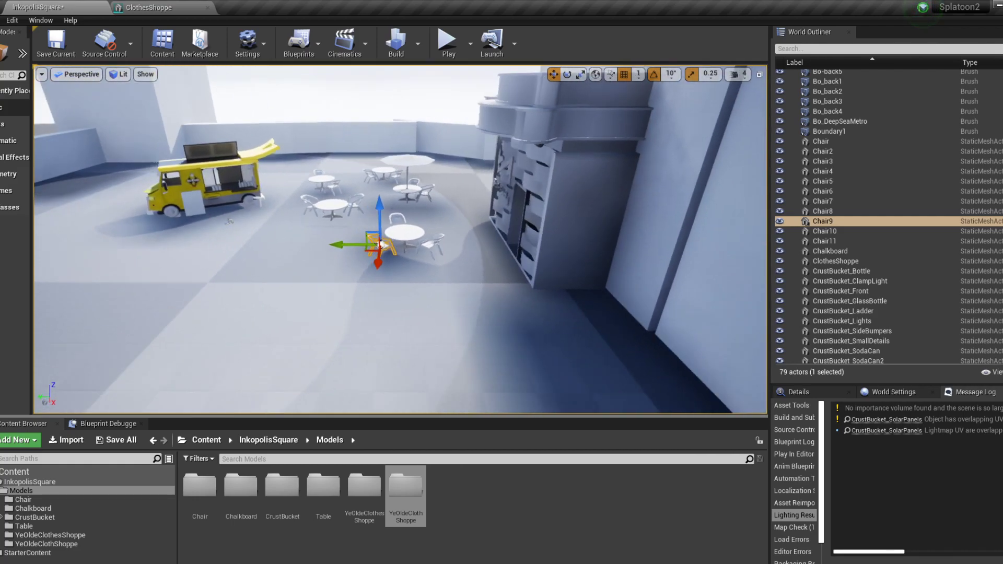
{"action": "right_click_drag", "start_coordinate": [442, 242], "coordinate": [523, 222]}
{"action": "left_click", "coordinate": [499, 202]}
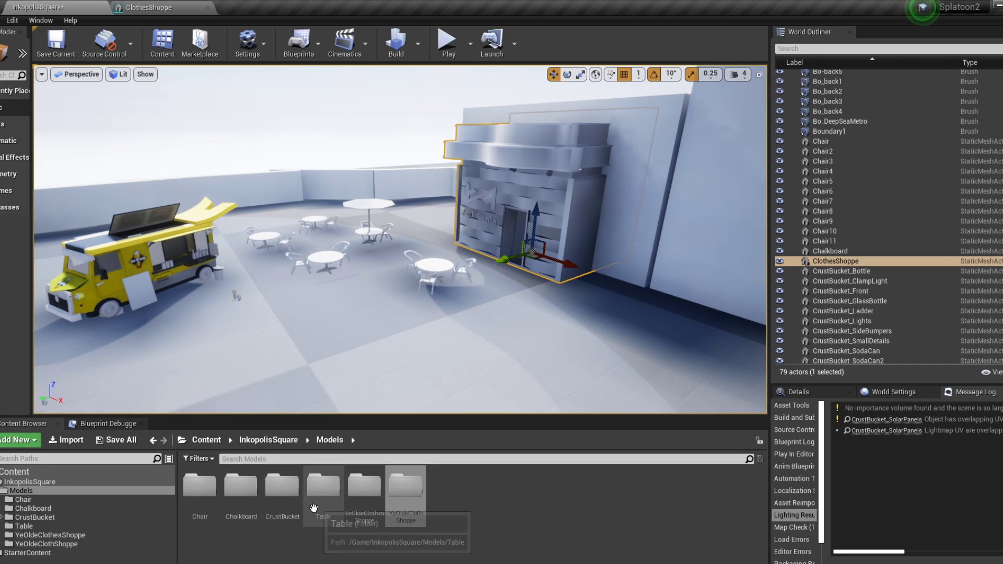
Open the ClothesShoppe mesh from the YeOldeClothShoppe folder and examine its facade, spotlights and doorway
{"action": "double_click", "coordinate": [405, 494]}
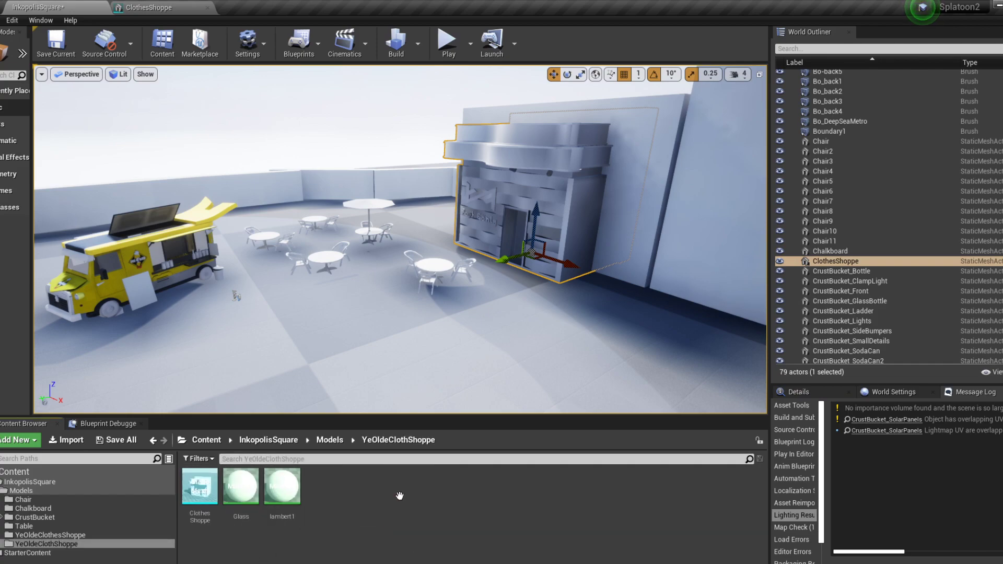
{"action": "double_click", "coordinate": [209, 491]}
{"action": "scroll", "coordinate": [397, 396], "scroll_direction": "down", "scroll_amount": 5}
{"action": "left_click_drag", "start_coordinate": [412, 419], "coordinate": [444, 381], "text": "alt"}
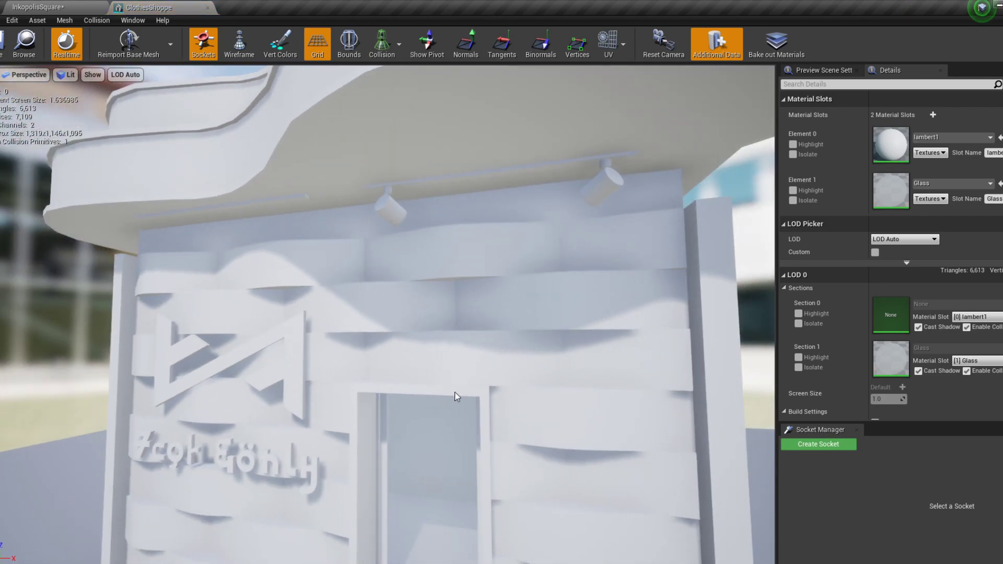
{"action": "middle_click_drag", "start_coordinate": [444, 381], "coordinate": [399, 198], "text": "alt"}
{"action": "left_click_drag", "start_coordinate": [400, 199], "coordinate": [460, 209], "text": "alt"}
{"action": "left_click_drag", "start_coordinate": [443, 369], "coordinate": [506, 450], "text": "alt"}
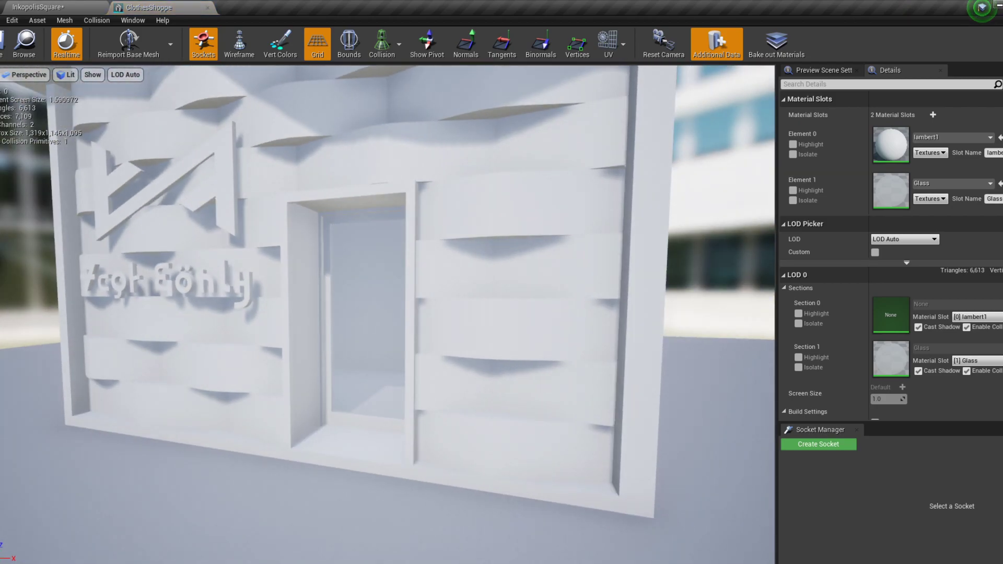
Switch back to Maya and save the clothes shop scene
{"action": "left_click", "coordinate": [481, 562]}
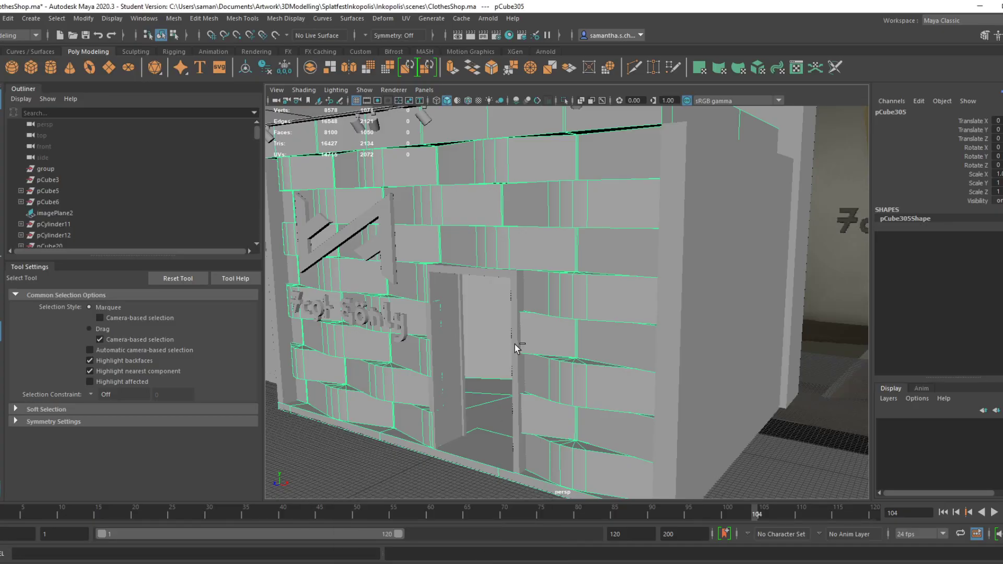
{"action": "key", "text": "ctrl+s"}
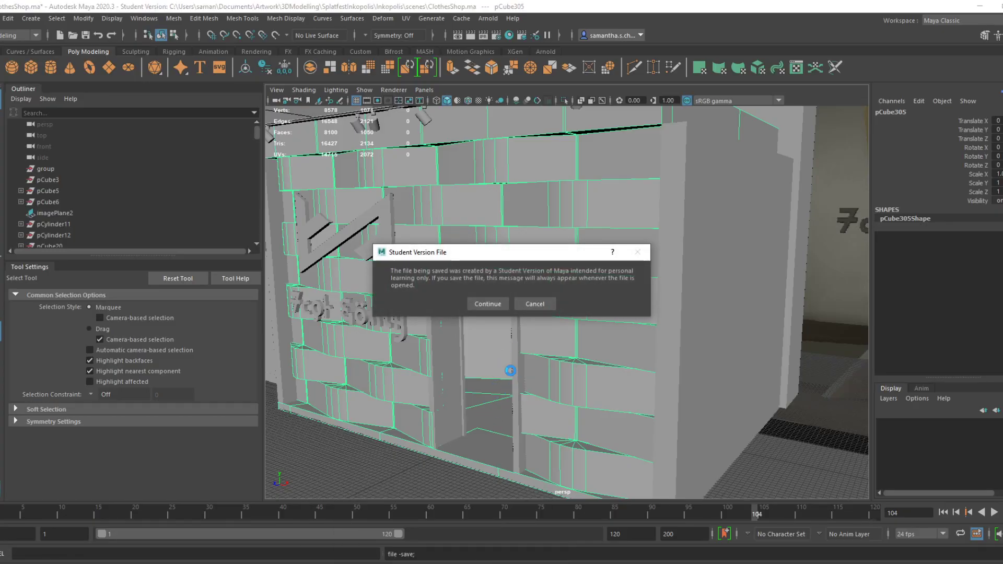
{"action": "left_click", "coordinate": [488, 303]}
Select the two shelf boards between the first two rack supports inside the shop and nudge them with the Move tool
{"action": "left_click_drag", "start_coordinate": [551, 404], "coordinate": [527, 326], "text": "alt"}
{"action": "middle_click_drag", "start_coordinate": [527, 326], "coordinate": [523, 341], "text": "alt"}
{"action": "scroll", "coordinate": [481, 349], "scroll_direction": "down", "scroll_amount": 4}
{"action": "left_click_drag", "start_coordinate": [481, 350], "coordinate": [535, 379], "text": "alt"}
{"action": "scroll", "coordinate": [528, 381], "scroll_direction": "up", "scroll_amount": 5}
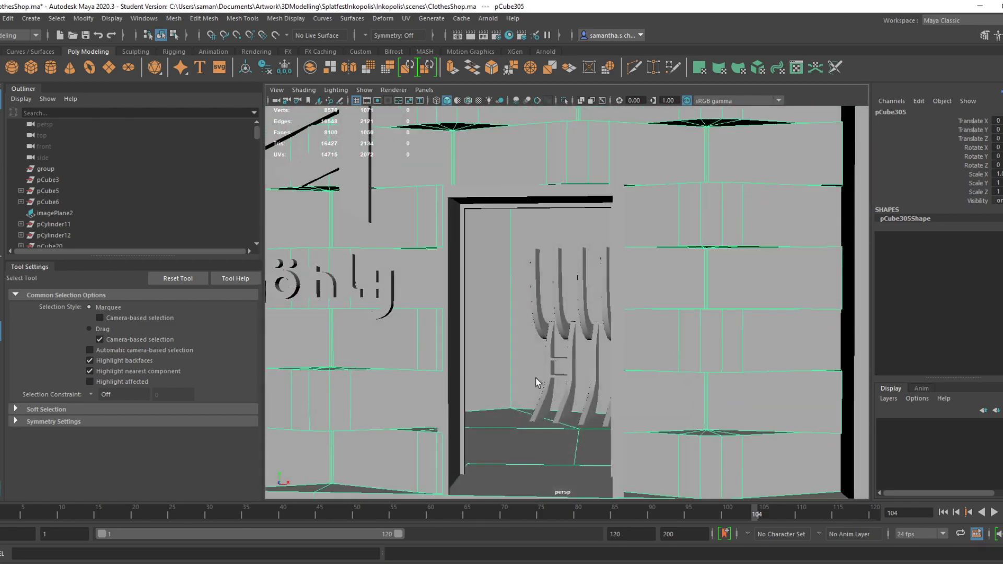
{"action": "right_click_drag", "start_coordinate": [535, 380], "coordinate": [665, 452], "text": "alt"}
{"action": "middle_click_drag", "start_coordinate": [665, 452], "coordinate": [619, 438], "text": "alt"}
{"action": "left_click", "coordinate": [542, 390]}
{"action": "key", "text": "f"}
{"action": "left_click_drag", "start_coordinate": [560, 409], "coordinate": [522, 443], "text": "alt"}
{"action": "scroll", "coordinate": [523, 443], "scroll_direction": "down", "scroll_amount": 1}
{"action": "left_click", "coordinate": [522, 463], "text": "shift"}
{"action": "scroll", "coordinate": [521, 437], "scroll_direction": "down", "scroll_amount": 1}
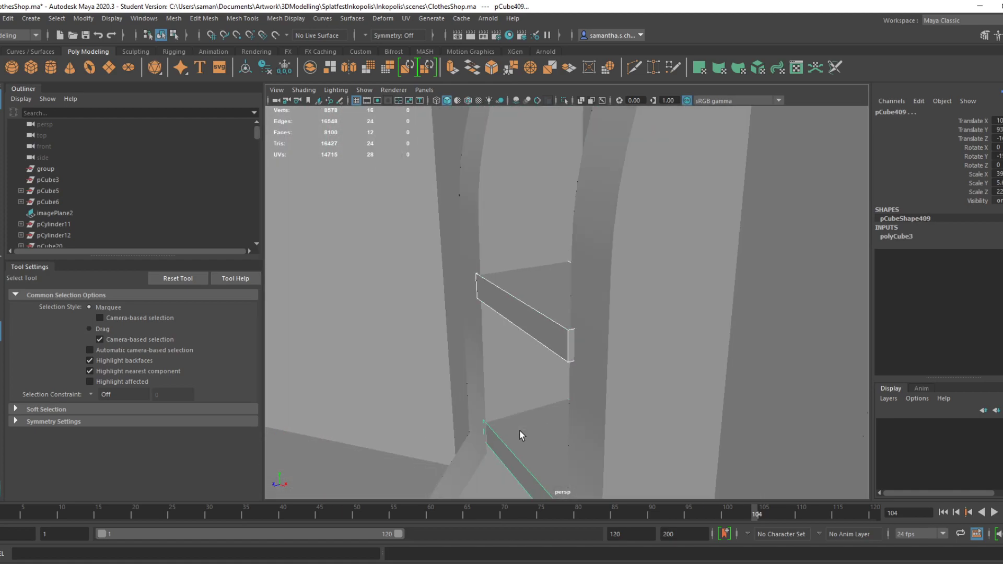
{"action": "scroll", "coordinate": [522, 438], "scroll_direction": "down", "scroll_amount": 1}
{"action": "key", "text": "w"}
{"action": "left_click_drag", "start_coordinate": [544, 439], "coordinate": [560, 414]}
{"action": "left_click", "coordinate": [616, 419]}
{"action": "left_click", "coordinate": [558, 327]}
{"action": "left_click", "coordinate": [567, 231]}
{"action": "left_click", "coordinate": [490, 329]}
{"action": "left_click", "coordinate": [508, 386], "text": "shift"}
{"action": "left_click", "coordinate": [544, 304], "text": "shift"}
{"action": "left_click", "coordinate": [643, 310], "text": "shift"}
{"action": "left_click_drag", "start_coordinate": [645, 314], "coordinate": [494, 392], "text": "alt"}
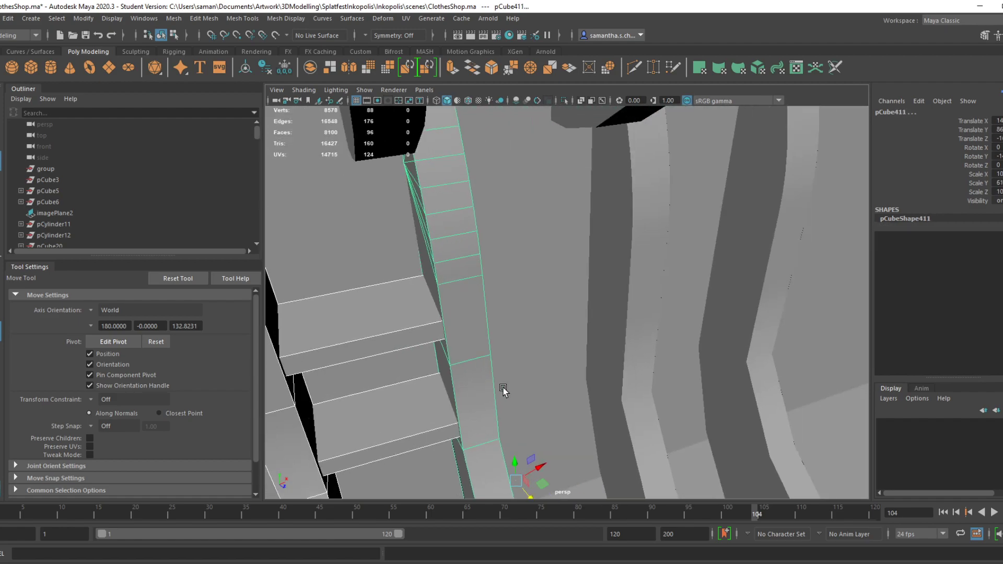
{"action": "left_click_drag", "start_coordinate": [468, 446], "coordinate": [575, 460], "text": "alt"}
{"action": "key", "text": "ctrl+z"}
Select the two shelf boards again and slightly reduce their depth with the Scale tool
{"action": "left_click", "coordinate": [407, 314]}
{"action": "left_click", "coordinate": [439, 441], "text": "shift"}
{"action": "left_click_drag", "start_coordinate": [443, 450], "coordinate": [412, 434], "text": "alt"}
{"action": "key", "text": "r"}
{"action": "left_click_drag", "start_coordinate": [447, 403], "coordinate": [455, 360], "text": "alt"}
Set the Move tool's axis orientation to Object and save the scene
{"action": "key", "text": "w"}
{"action": "key", "text": "ctrl+z"}
{"action": "left_click", "coordinate": [90, 309]}
{"action": "left_click", "coordinate": [114, 317]}
{"action": "key", "text": "ctrl+s"}
{"action": "left_click", "coordinate": [488, 303]}
Check how the shelf boards fit between the rack supports and save the scene again
{"action": "left_click_drag", "start_coordinate": [458, 372], "coordinate": [541, 436], "text": "alt"}
{"action": "scroll", "coordinate": [444, 395], "scroll_direction": "down", "scroll_amount": 3}
{"action": "scroll", "coordinate": [620, 370], "scroll_direction": "up", "scroll_amount": 3}
{"action": "key", "text": "ctrl+s"}
{"action": "left_click", "coordinate": [485, 302]}
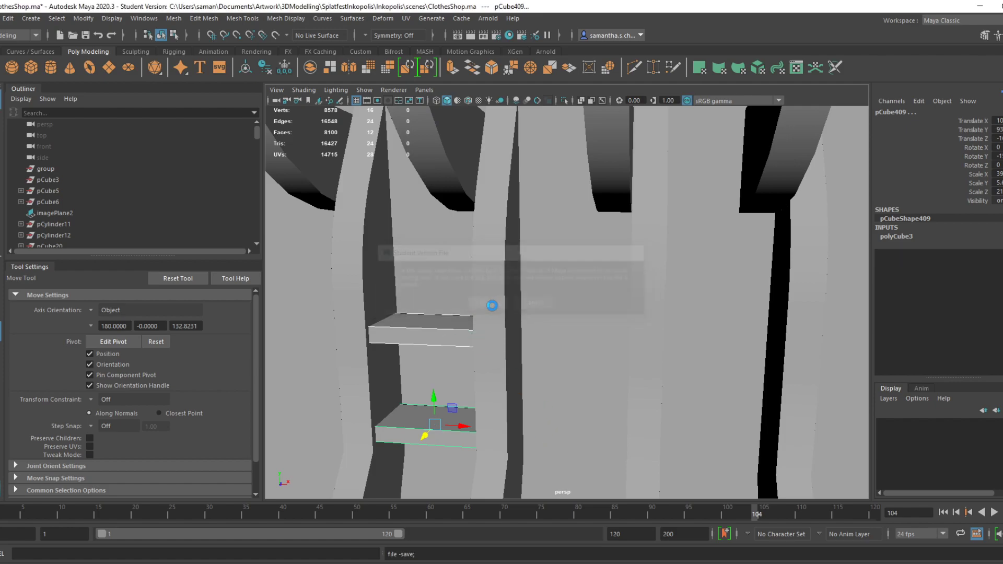
{"action": "scroll", "coordinate": [537, 349], "scroll_direction": "down", "scroll_amount": 4}
{"action": "left_click_drag", "start_coordinate": [537, 349], "coordinate": [593, 459], "text": "alt"}
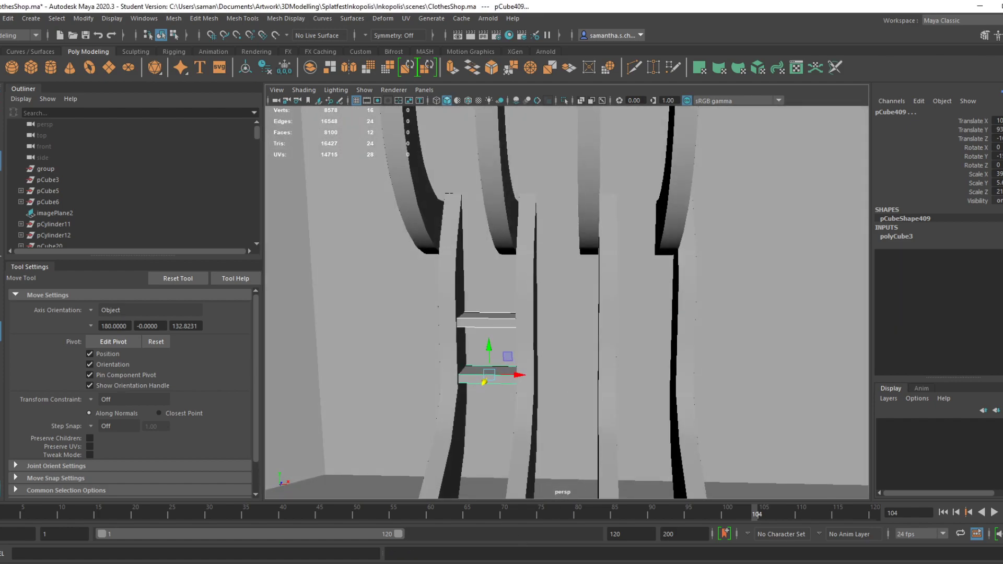
Check the shop interior in the game capture reference, return to Maya and save the scene
{"action": "key", "text": "alt+Tab"}
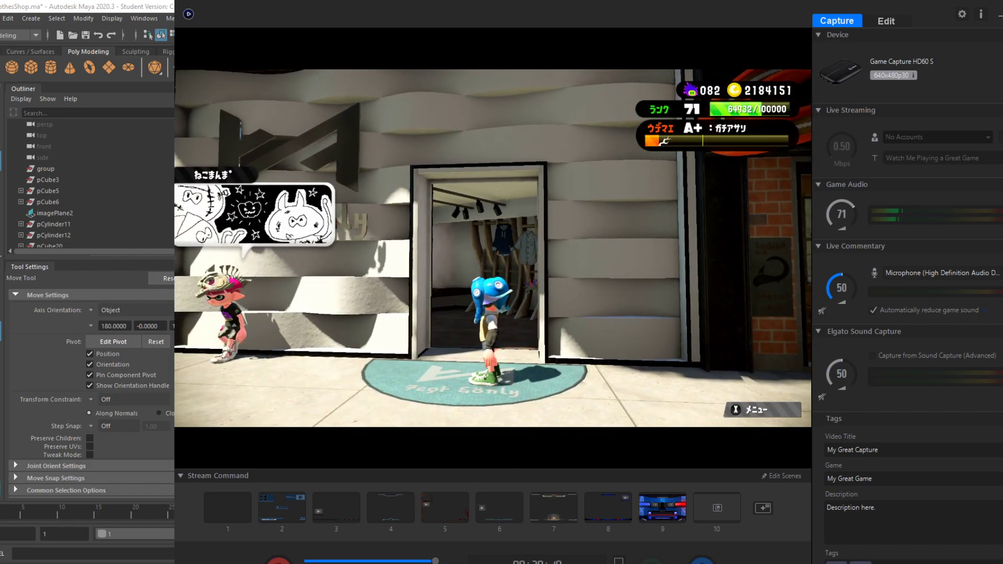
{"action": "left_click", "coordinate": [496, 533]}
{"action": "key", "text": "ctrl+s"}
{"action": "left_click", "coordinate": [483, 300]}
Duplicate the two shelf boards and move the copies into the gap between the second and third supports
{"action": "left_click_drag", "start_coordinate": [545, 388], "coordinate": [513, 428], "text": "alt"}
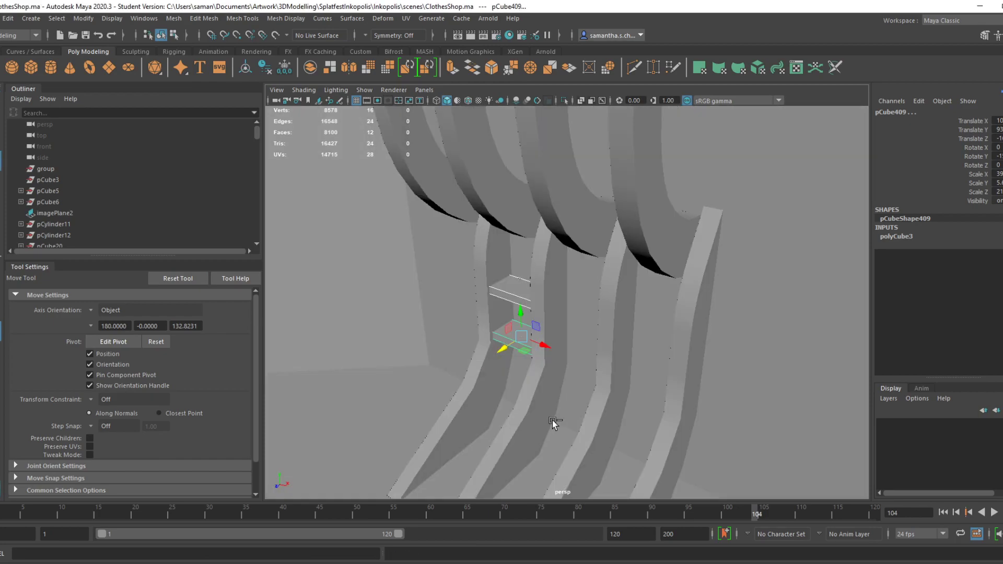
{"action": "key", "text": "ctrl+d"}
{"action": "left_click_drag", "start_coordinate": [545, 347], "coordinate": [610, 380]}
{"action": "left_click_drag", "start_coordinate": [615, 385], "coordinate": [570, 404], "text": "alt"}
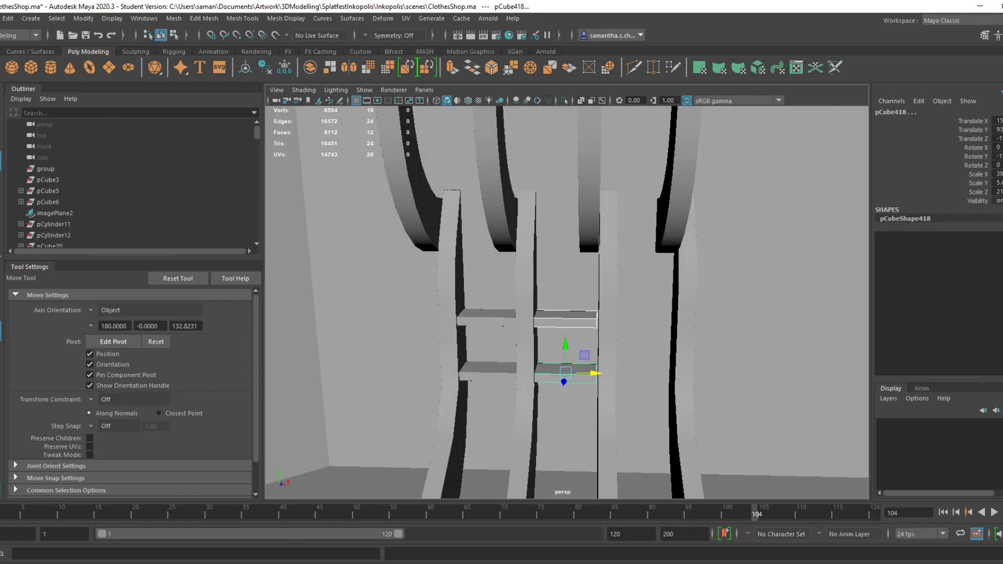
Compare the racks with the game capture reference and delete the duplicated shelf boards
{"action": "left_click", "coordinate": [536, 563]}
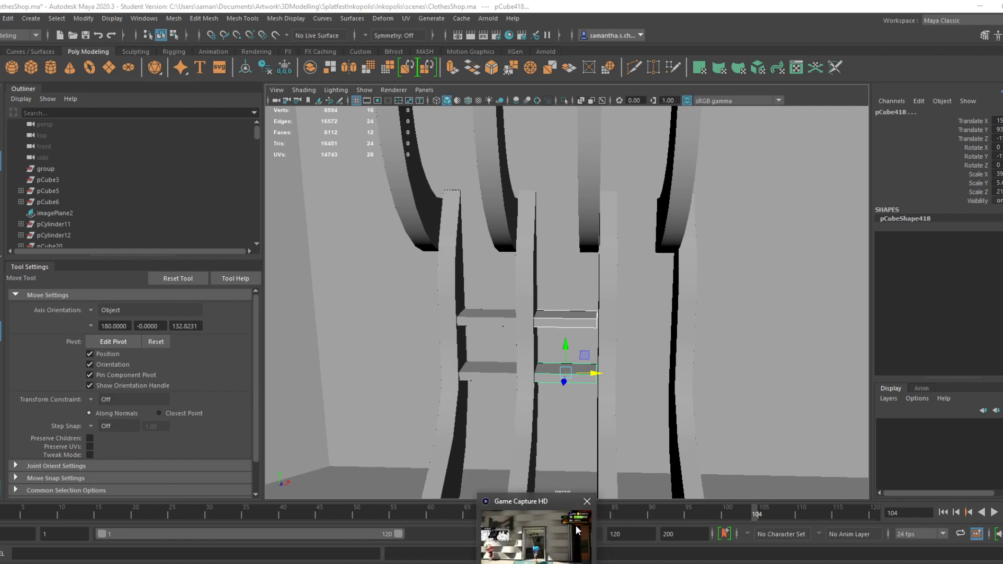
{"action": "left_click", "coordinate": [575, 525]}
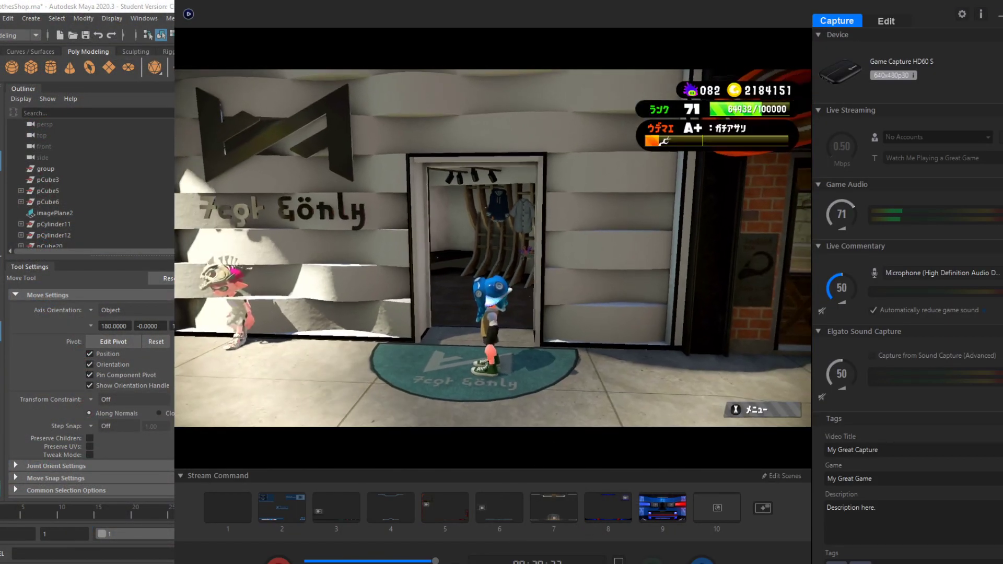
{"action": "left_click", "coordinate": [468, 561]}
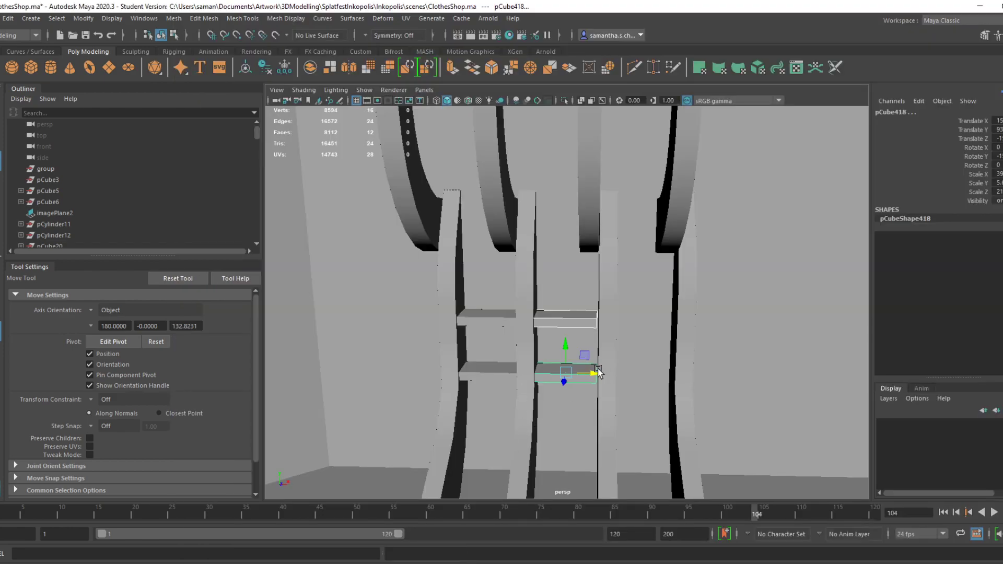
{"action": "key", "text": "Delete"}
Move the second lower rack support slightly sideways to widen the gap holding the shelf boards
{"action": "left_click", "coordinate": [517, 418]}
{"action": "left_click_drag", "start_coordinate": [519, 420], "coordinate": [550, 465], "text": "alt"}
{"action": "left_click_drag", "start_coordinate": [551, 374], "coordinate": [561, 374]}
{"action": "left_click_drag", "start_coordinate": [541, 363], "coordinate": [515, 345], "text": "alt"}
{"action": "left_click_drag", "start_coordinate": [539, 420], "coordinate": [531, 376], "text": "alt"}
Widen both shelf boards along their length to reach the second support, and save the scene
{"action": "left_click", "coordinate": [492, 323]}
{"action": "left_click", "coordinate": [507, 374], "text": "shift"}
{"action": "key", "text": "r"}
{"action": "key", "text": "ctrl+s"}
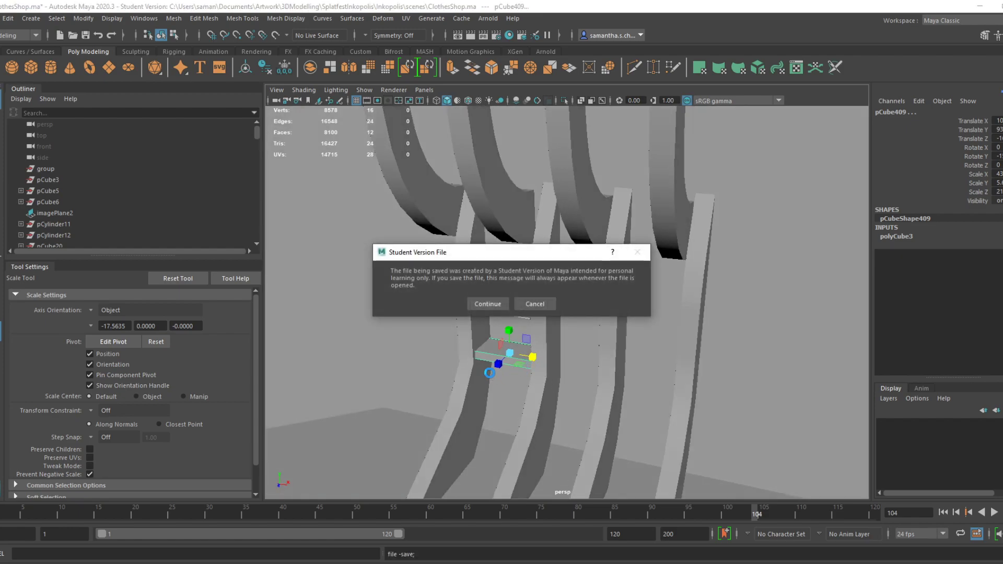
{"action": "left_click", "coordinate": [483, 302]}
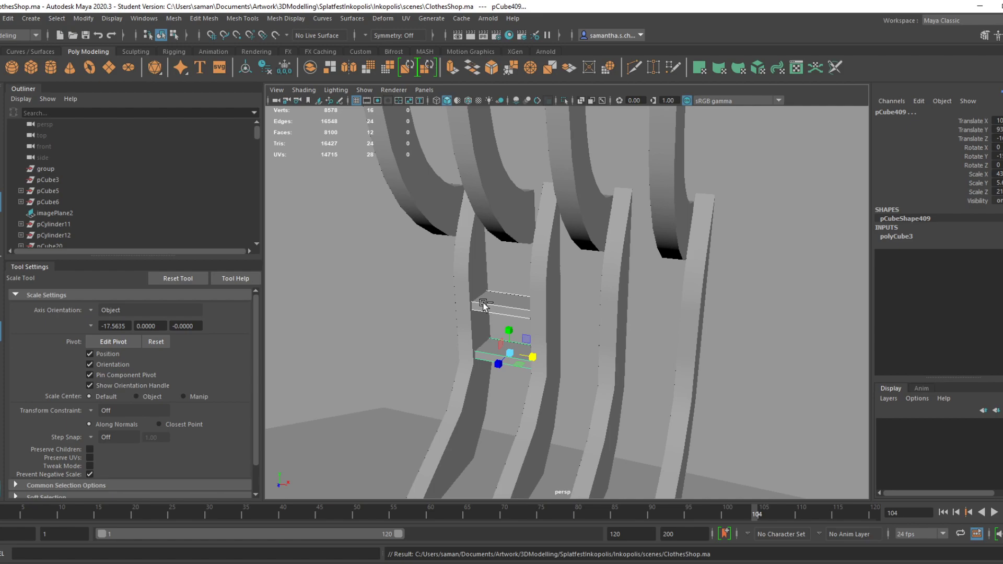
Save the scene, duplicate the two widened shelf boards and place the copies between the second and third supports
{"action": "left_click_drag", "start_coordinate": [498, 455], "coordinate": [649, 398], "text": "alt"}
{"action": "key", "text": "ctrl+s"}
{"action": "left_click", "coordinate": [486, 301]}
{"action": "key", "text": "ctrl+d"}
{"action": "key", "text": "w"}
{"action": "left_click", "coordinate": [645, 416], "text": "shift"}
{"action": "key", "text": "ctrl+z"}
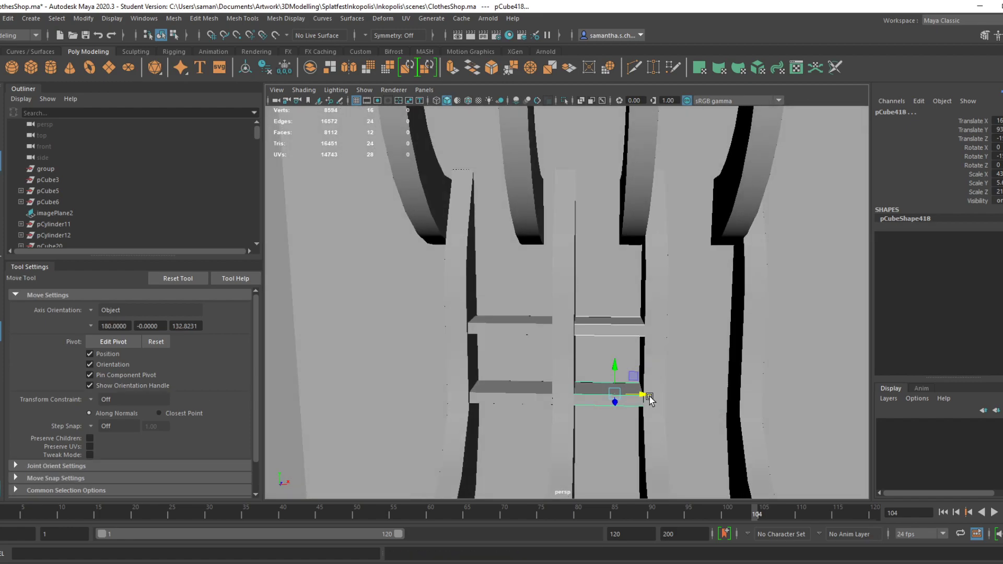
Freeze the transformations of the first three upper rack supports and move them clear of the lower supports in the top view
{"action": "left_click_drag", "start_coordinate": [585, 409], "coordinate": [655, 417], "text": "alt"}
{"action": "left_click", "coordinate": [649, 400]}
{"action": "left_click_drag", "start_coordinate": [606, 373], "coordinate": [665, 381], "text": "alt"}
{"action": "scroll", "coordinate": [665, 381], "scroll_direction": "down", "scroll_amount": 4}
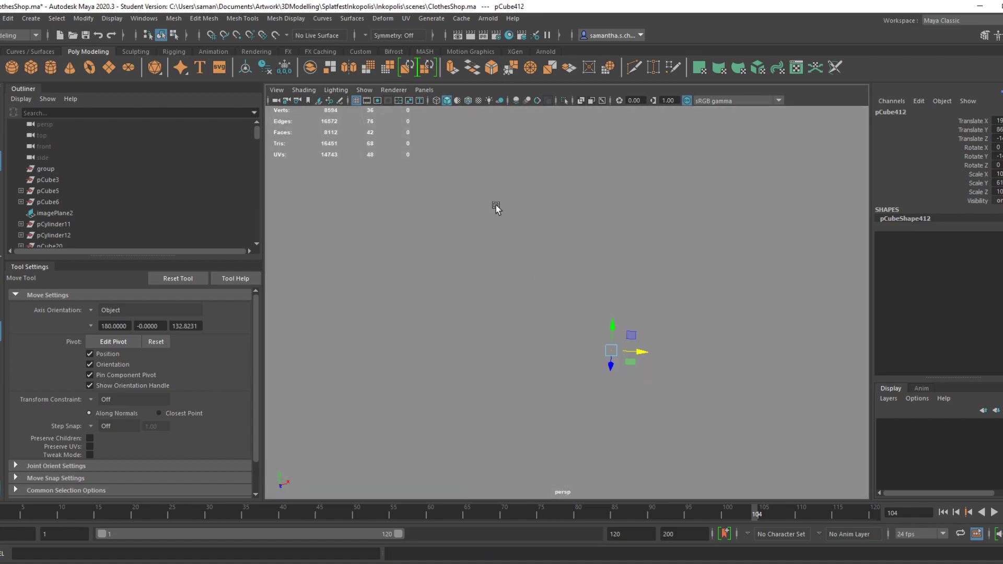
{"action": "key", "text": "space"}
{"action": "key", "text": "space"}
{"action": "left_click", "coordinate": [544, 290]}
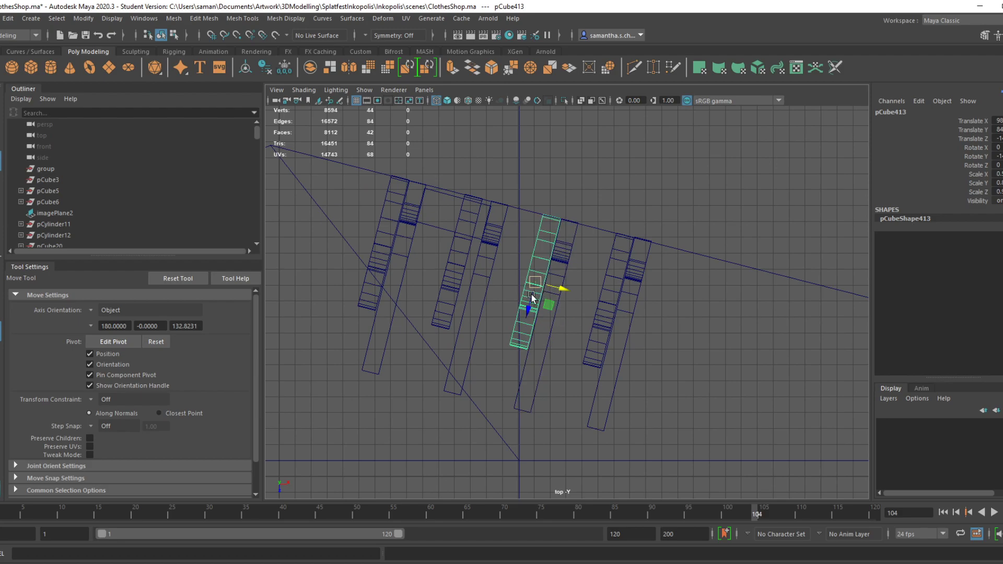
{"action": "left_click", "coordinate": [444, 282], "text": "shift"}
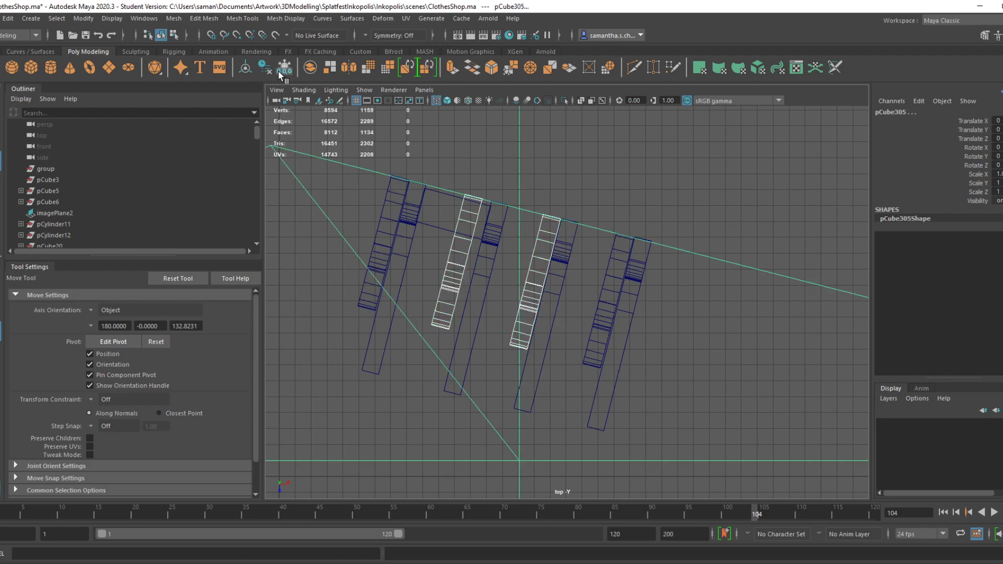
{"action": "left_click", "coordinate": [387, 264]}
{"action": "left_click", "coordinate": [453, 285], "text": "shift"}
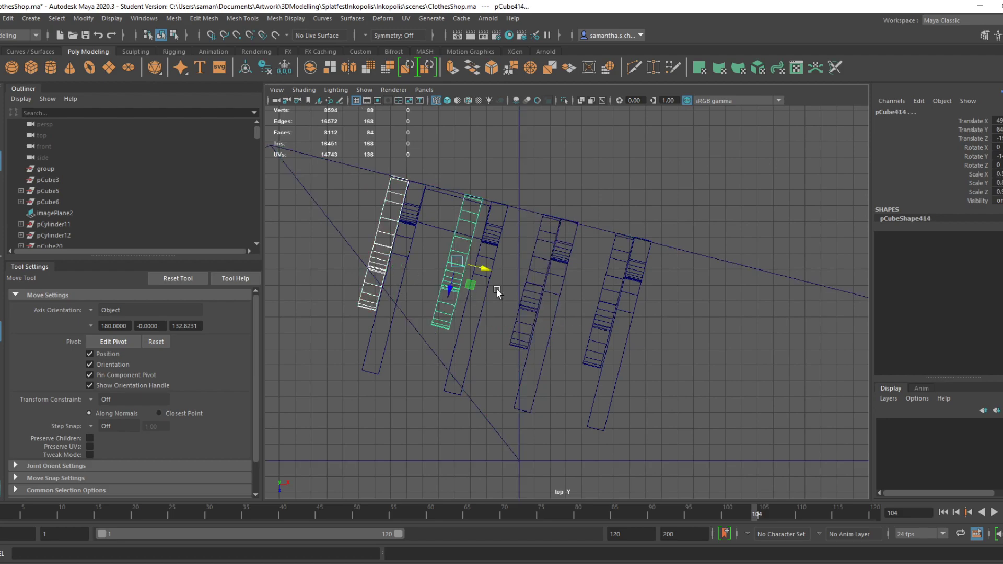
{"action": "left_click", "coordinate": [529, 294], "text": "shift"}
{"action": "left_click", "coordinate": [284, 68]}
{"action": "left_click_drag", "start_coordinate": [536, 315], "coordinate": [552, 93]}
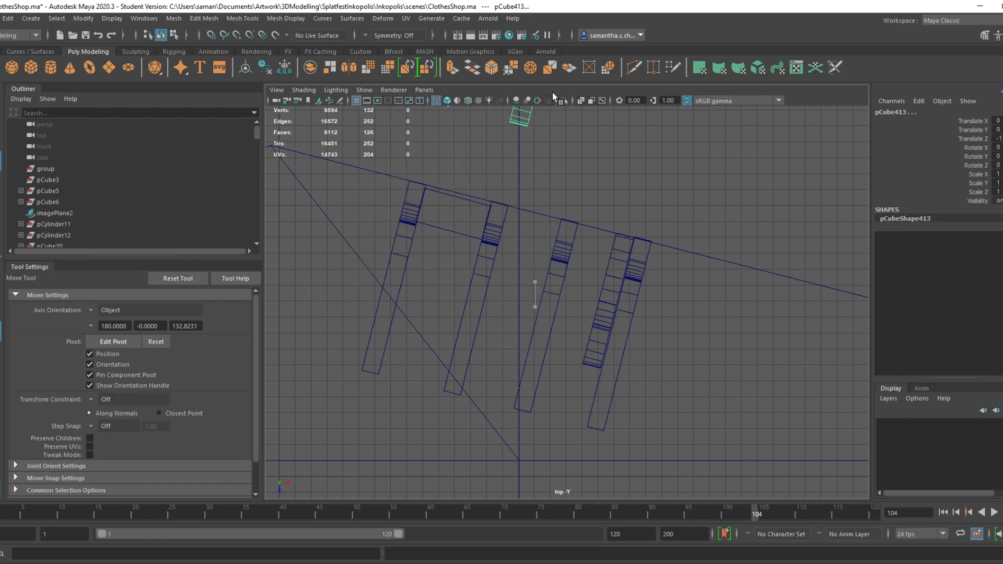
Move the third lower rack support sideways toward the fourth to widen the middle gap, and save the scene
{"action": "left_click", "coordinate": [544, 334]}
{"action": "left_click", "coordinate": [548, 332]}
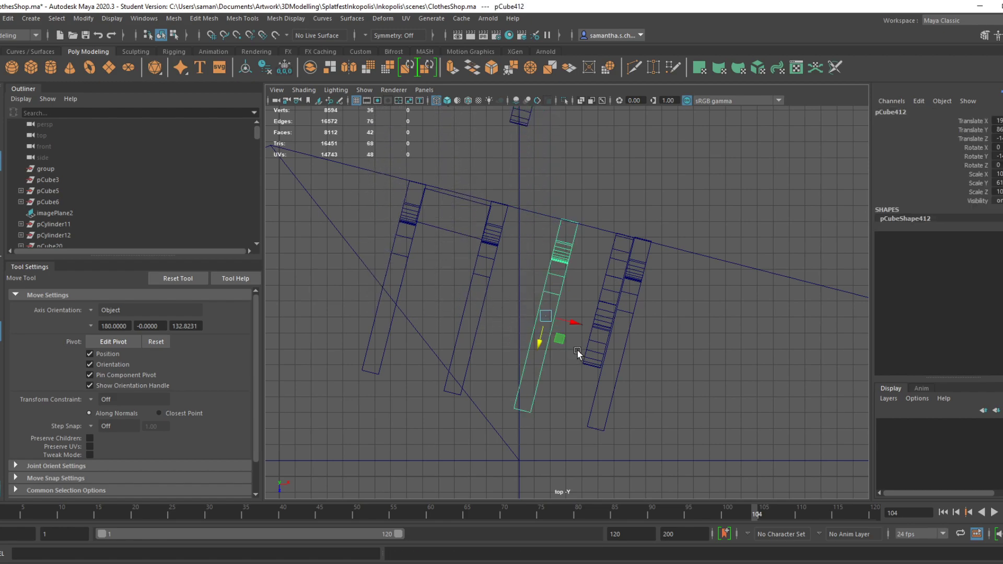
{"action": "left_click_drag", "start_coordinate": [578, 323], "coordinate": [582, 324]}
{"action": "left_click", "coordinate": [645, 277]}
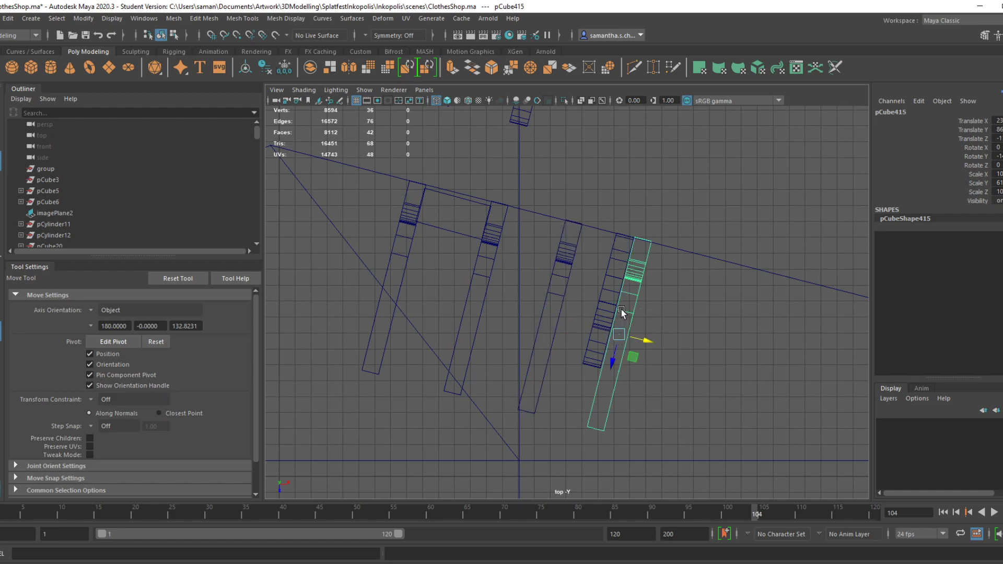
{"action": "left_click", "coordinate": [567, 311]}
{"action": "left_click", "coordinate": [559, 314]}
{"action": "left_click_drag", "start_coordinate": [576, 321], "coordinate": [586, 333]}
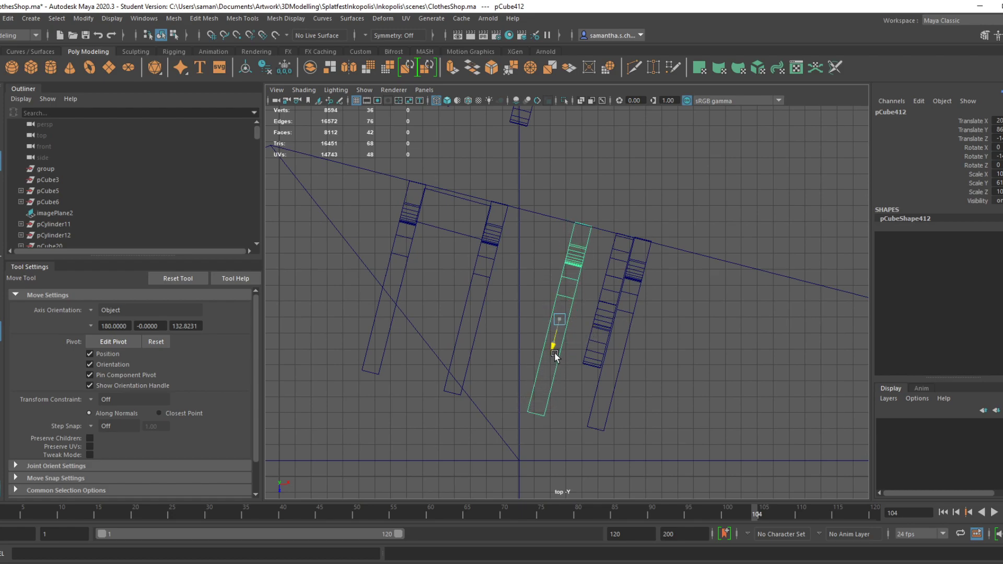
{"action": "left_click", "coordinate": [477, 339]}
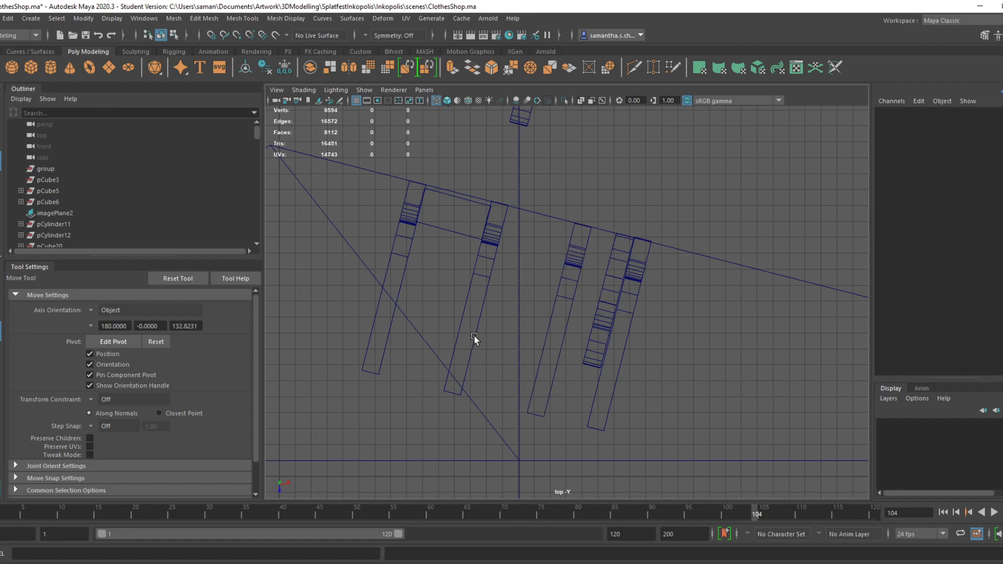
{"action": "left_click", "coordinate": [474, 339]}
{"action": "key", "text": "ctrl+s"}
Nudge the third lower support slightly back and move the fourth outward to even out the gaps between the lower supports
{"action": "left_click", "coordinate": [482, 304]}
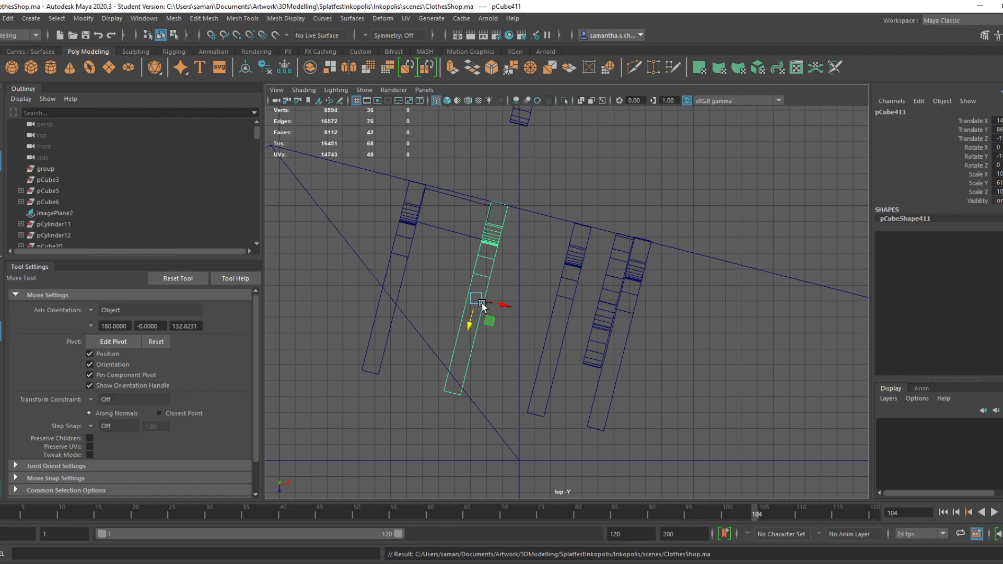
{"action": "left_click", "coordinate": [547, 344]}
{"action": "left_click", "coordinate": [562, 333]}
{"action": "left_click", "coordinate": [576, 327]}
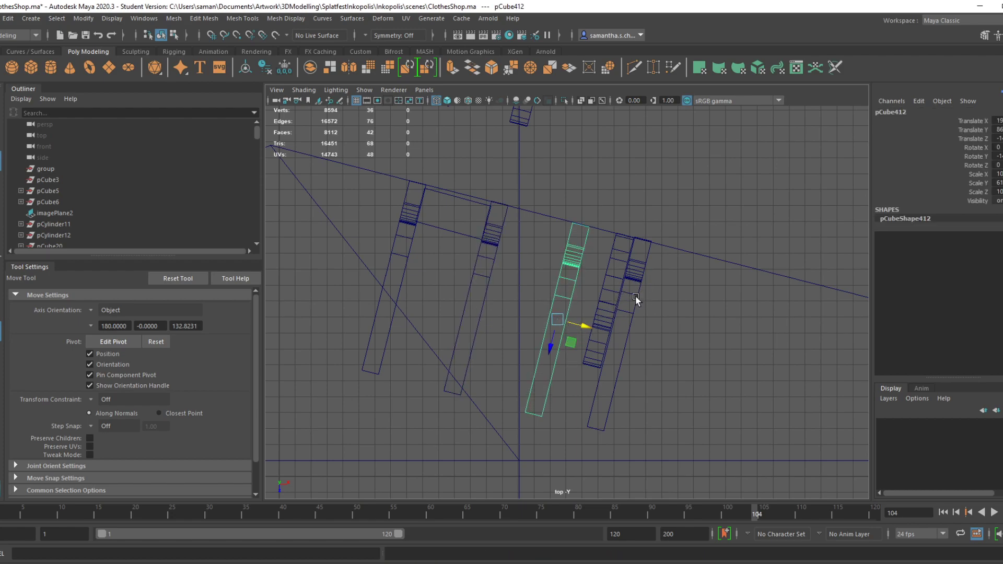
{"action": "left_click", "coordinate": [609, 345]}
{"action": "left_click_drag", "start_coordinate": [643, 342], "coordinate": [677, 349]}
{"action": "left_click", "coordinate": [647, 374]}
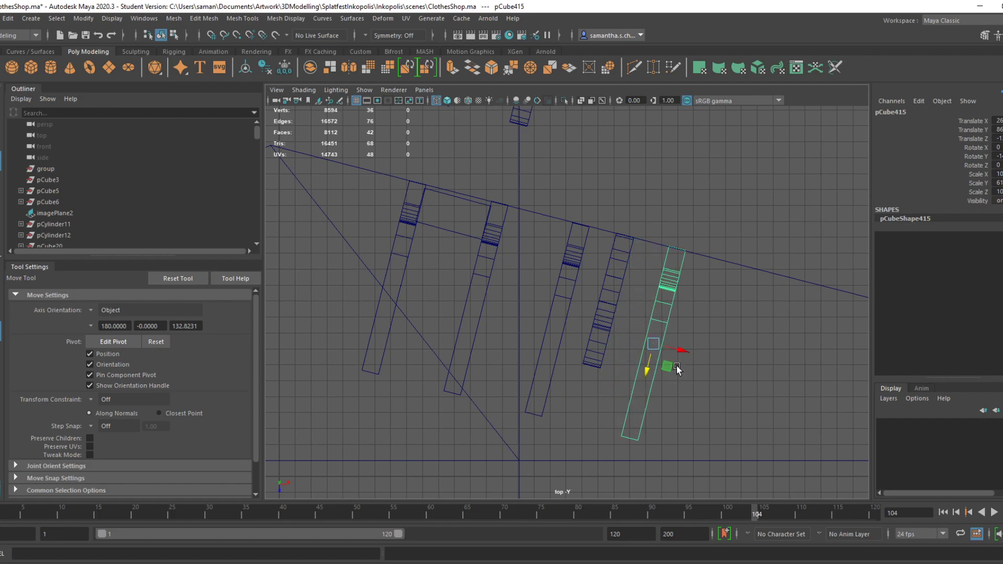
{"action": "left_click_drag", "start_coordinate": [685, 350], "coordinate": [678, 349]}
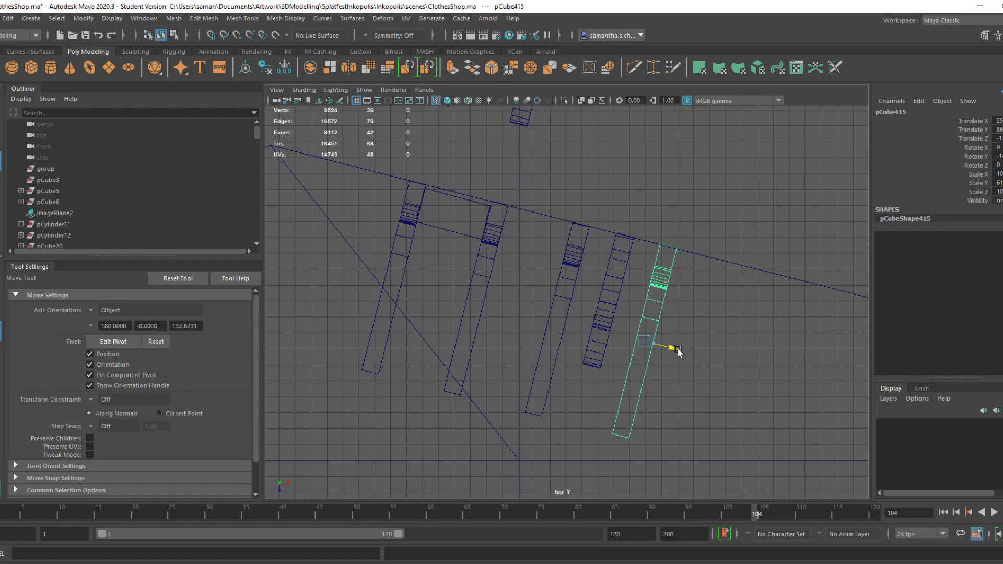
Move the fourth upper rack support clear of the lower supports in the top view, and save the scene
{"action": "left_click", "coordinate": [602, 328]}
{"action": "left_click_drag", "start_coordinate": [602, 334], "coordinate": [644, 187]}
{"action": "key", "text": "ctrl+s"}
{"action": "left_click", "coordinate": [490, 304]}
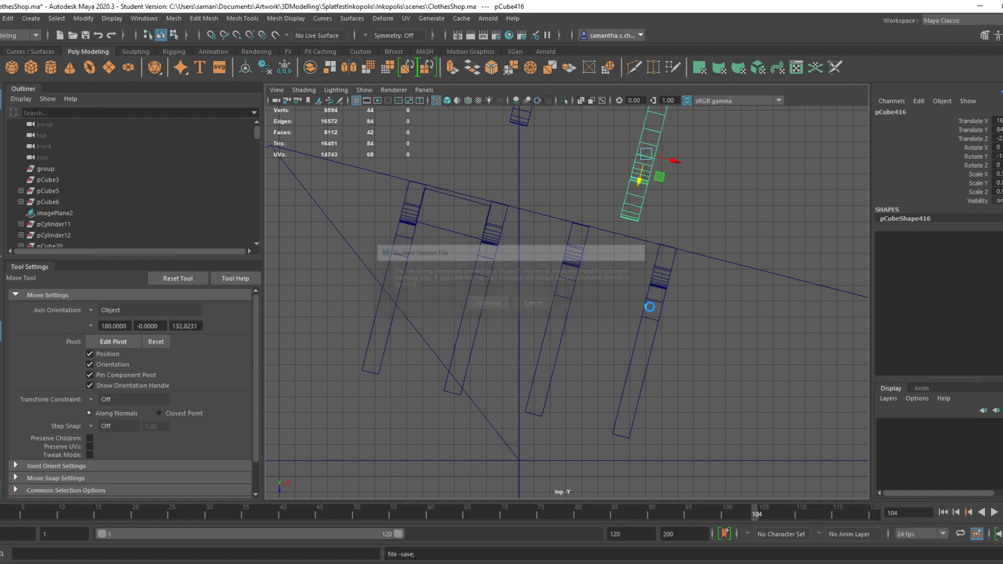
{"action": "scroll", "coordinate": [537, 346], "scroll_direction": "down", "scroll_amount": 2}
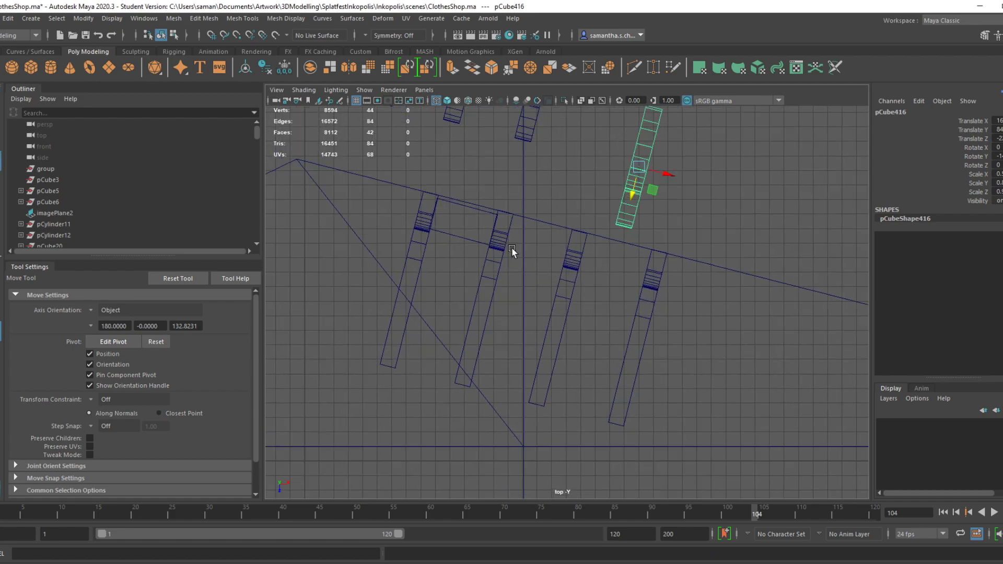
Duplicate the two shelf boards in perspective, place the copies between the second and third lower supports, and save the scene
{"action": "left_click", "coordinate": [466, 237]}
{"action": "key", "text": "space"}
{"action": "key", "text": "space"}
{"action": "key", "text": "f"}
{"action": "left_click_drag", "start_coordinate": [629, 351], "coordinate": [582, 458], "text": "alt"}
{"action": "scroll", "coordinate": [575, 354], "scroll_direction": "down", "scroll_amount": 3}
{"action": "scroll", "coordinate": [568, 369], "scroll_direction": "down", "scroll_amount": 2}
{"action": "left_click", "coordinate": [543, 432]}
{"action": "left_click_drag", "start_coordinate": [544, 432], "coordinate": [515, 403], "text": "alt"}
{"action": "key", "text": "ctrl+d"}
{"action": "left_click_drag", "start_coordinate": [560, 365], "coordinate": [703, 429], "text": "alt"}
{"action": "left_click_drag", "start_coordinate": [695, 387], "coordinate": [559, 433], "text": "alt"}
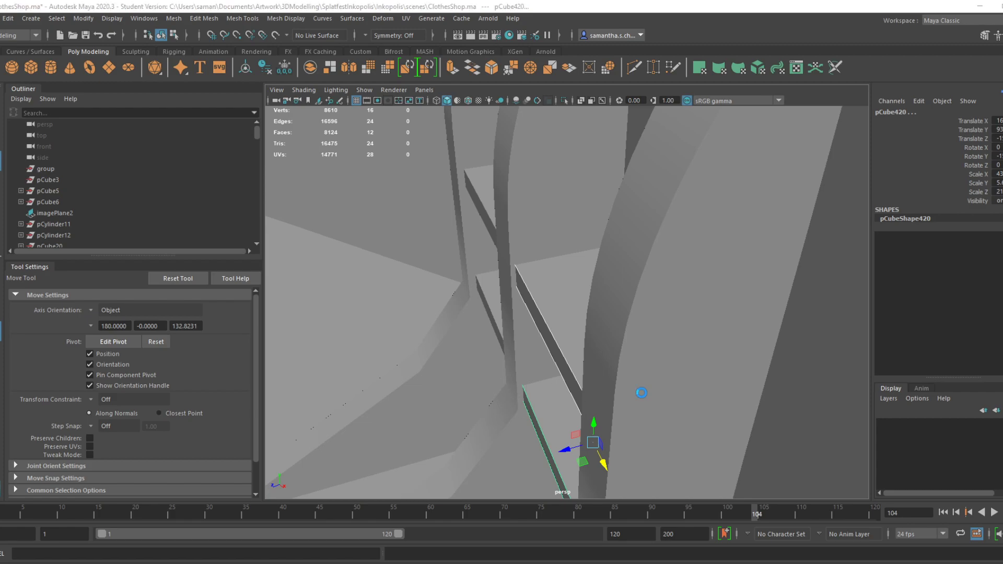
{"action": "key", "text": "ctrl+s"}
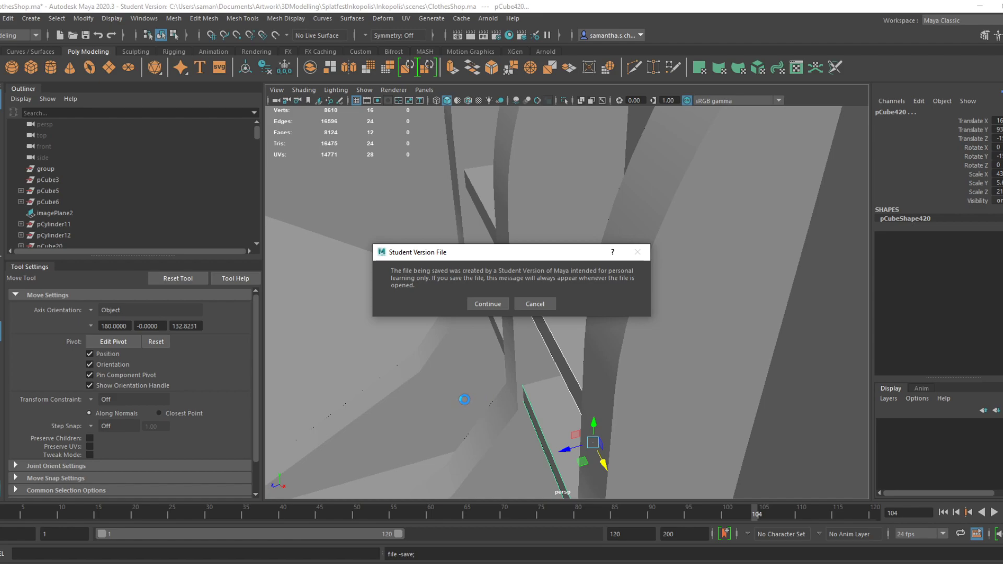
{"action": "left_click", "coordinate": [487, 308]}
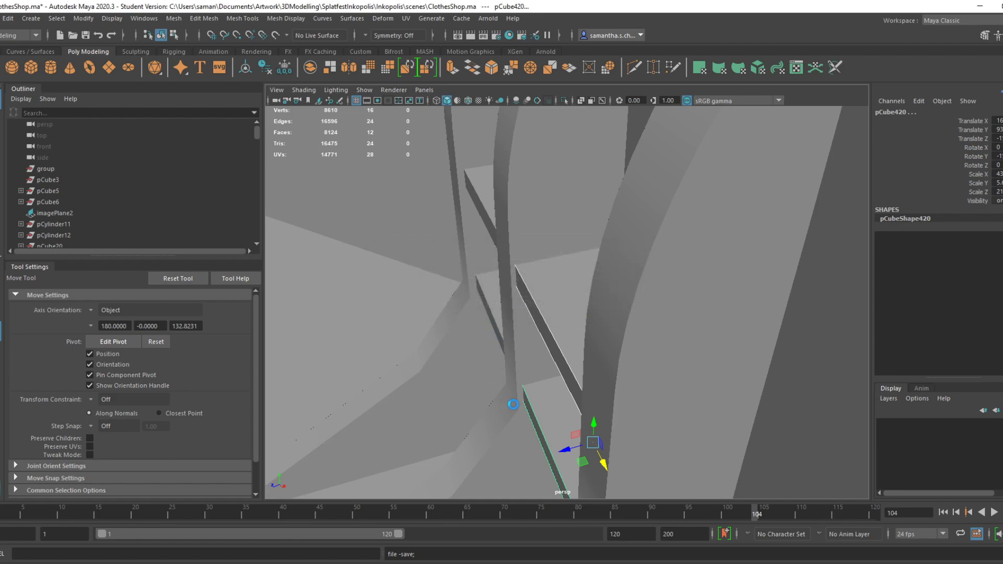
Duplicate the two shelf boards again and place the copies between the third and fourth lower supports
{"action": "left_click_drag", "start_coordinate": [509, 402], "coordinate": [636, 399], "text": "alt"}
{"action": "right_click_drag", "start_coordinate": [635, 399], "coordinate": [570, 405], "text": "alt"}
{"action": "left_click_drag", "start_coordinate": [570, 405], "coordinate": [525, 411], "text": "alt"}
{"action": "key", "text": "ctrl+d"}
{"action": "left_click_drag", "start_coordinate": [568, 370], "coordinate": [760, 409]}
Nudge the fourth lower support slightly inward to meet the ends of the shelf boards, and save the scene
{"action": "left_click", "coordinate": [761, 406]}
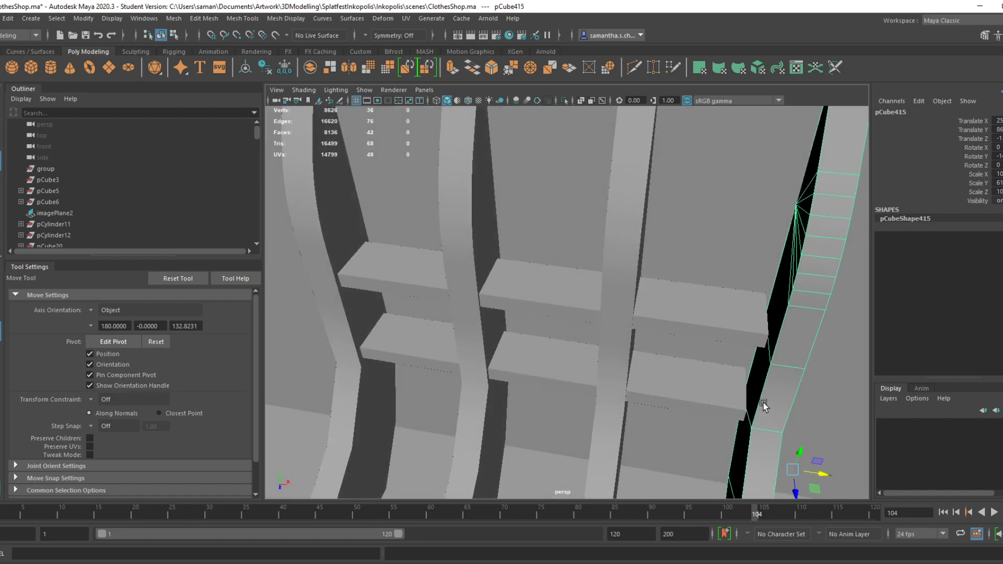
{"action": "left_click_drag", "start_coordinate": [826, 475], "coordinate": [817, 477]}
{"action": "left_click_drag", "start_coordinate": [717, 408], "coordinate": [713, 429], "text": "alt"}
{"action": "left_click", "coordinate": [725, 340]}
{"action": "left_click_drag", "start_coordinate": [726, 343], "coordinate": [722, 418], "text": "alt"}
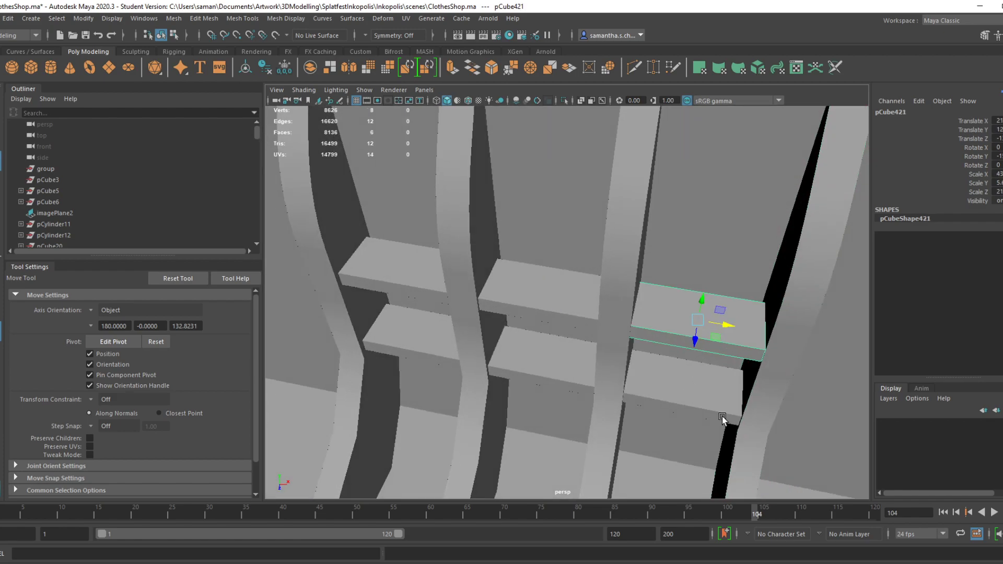
{"action": "left_click", "coordinate": [771, 421]}
{"action": "key", "text": "ctrl+s"}
{"action": "key", "text": "Return"}
Inspect how the shelf boards fit between the lower supports in the perspective and top views
{"action": "left_click_drag", "start_coordinate": [450, 365], "coordinate": [466, 352], "text": "alt"}
{"action": "left_click", "coordinate": [427, 335]}
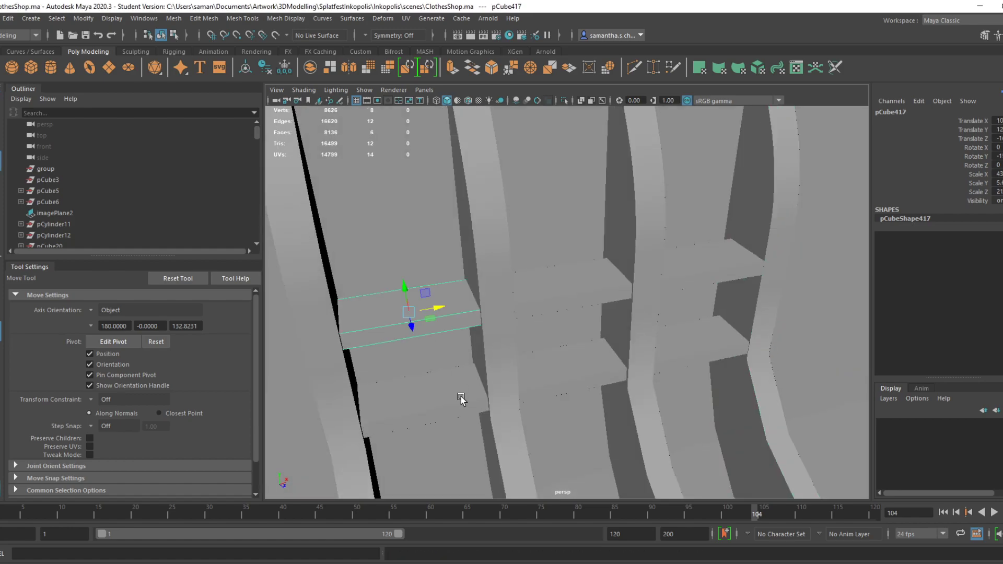
{"action": "left_click_drag", "start_coordinate": [461, 397], "coordinate": [390, 306], "text": "alt"}
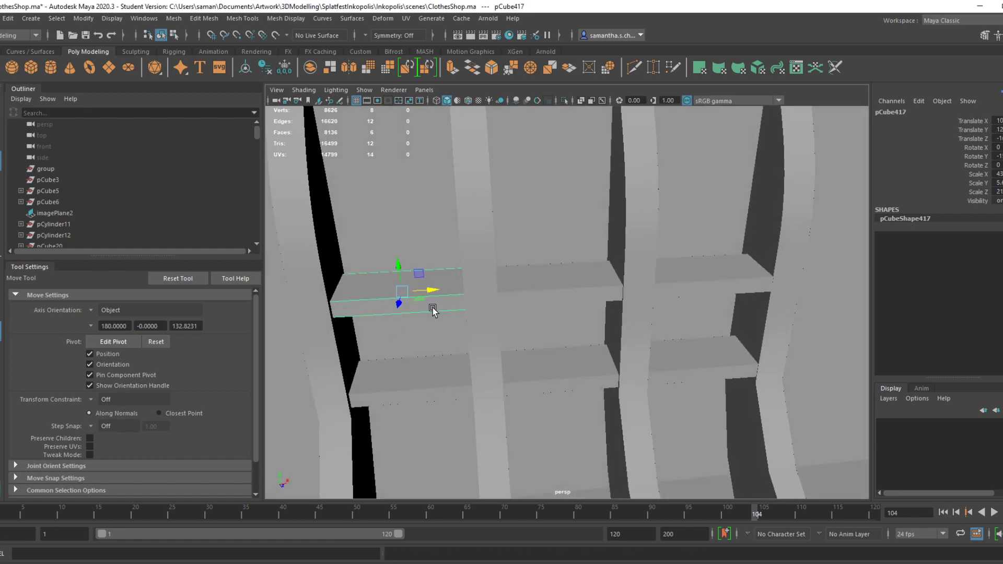
{"action": "key", "text": "ctrl+z"}
{"action": "key", "text": "space"}
{"action": "key", "text": "space"}
{"action": "key", "text": "f"}
{"action": "scroll", "coordinate": [748, 350], "scroll_direction": "down", "scroll_amount": 3}
{"action": "middle_click_drag", "start_coordinate": [772, 376], "coordinate": [453, 298], "text": "alt"}
{"action": "middle_click_drag", "start_coordinate": [708, 344], "coordinate": [518, 277], "text": "alt"}
{"action": "middle_click_drag", "start_coordinate": [733, 363], "coordinate": [509, 268], "text": "alt"}
{"action": "scroll", "coordinate": [448, 292], "scroll_direction": "down", "scroll_amount": 3}
{"action": "scroll", "coordinate": [506, 294], "scroll_direction": "down", "scroll_amount": 1}
{"action": "scroll", "coordinate": [483, 261], "scroll_direction": "down", "scroll_amount": 2}
{"action": "key", "text": "space"}
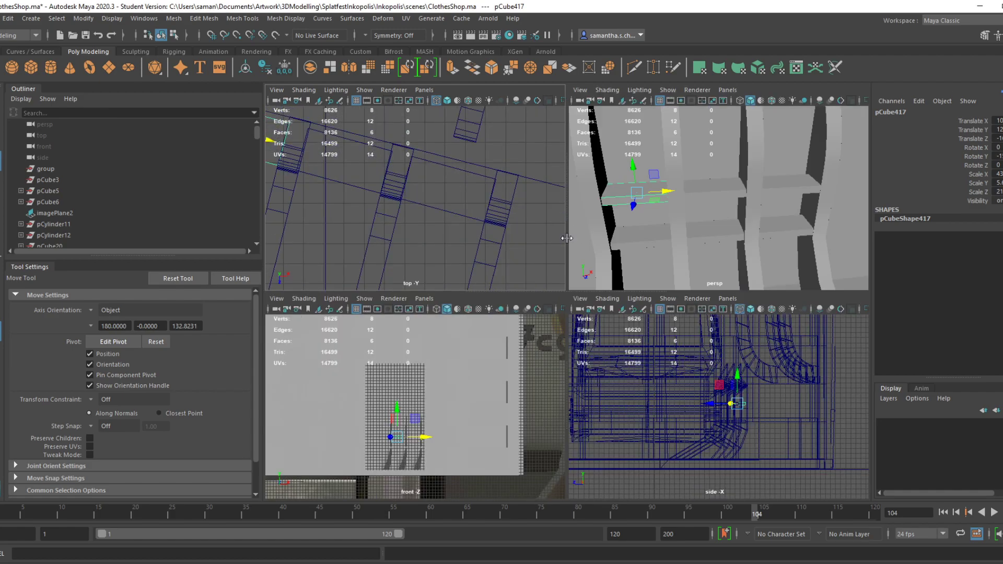
{"action": "left_click", "coordinate": [489, 298]}
{"action": "key", "text": "space"}
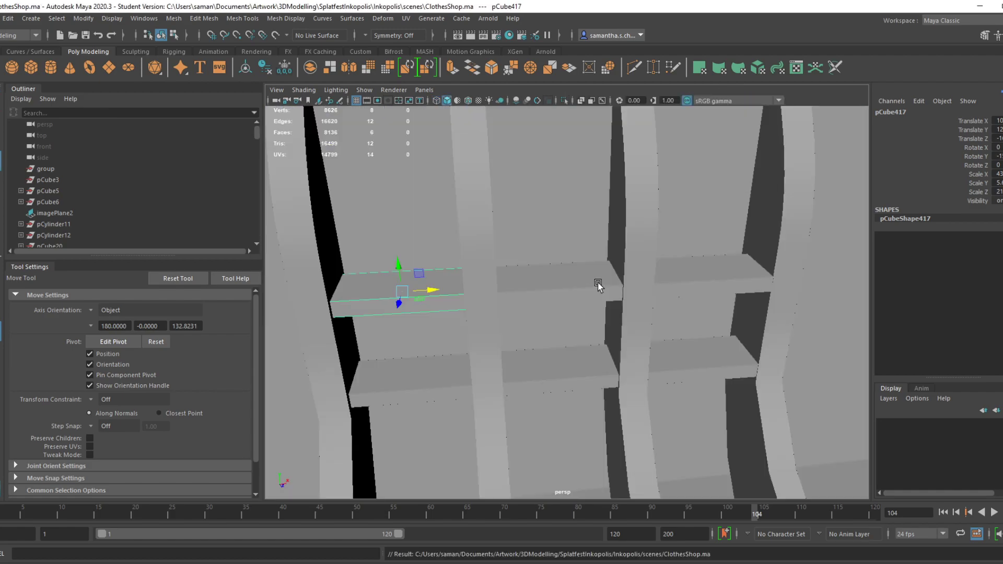
Select the first three upper supports in the top view and set their Translate Z to 0
{"action": "key", "text": "space"}
{"action": "scroll", "coordinate": [467, 190], "scroll_direction": "up", "scroll_amount": 2}
{"action": "key", "text": "space"}
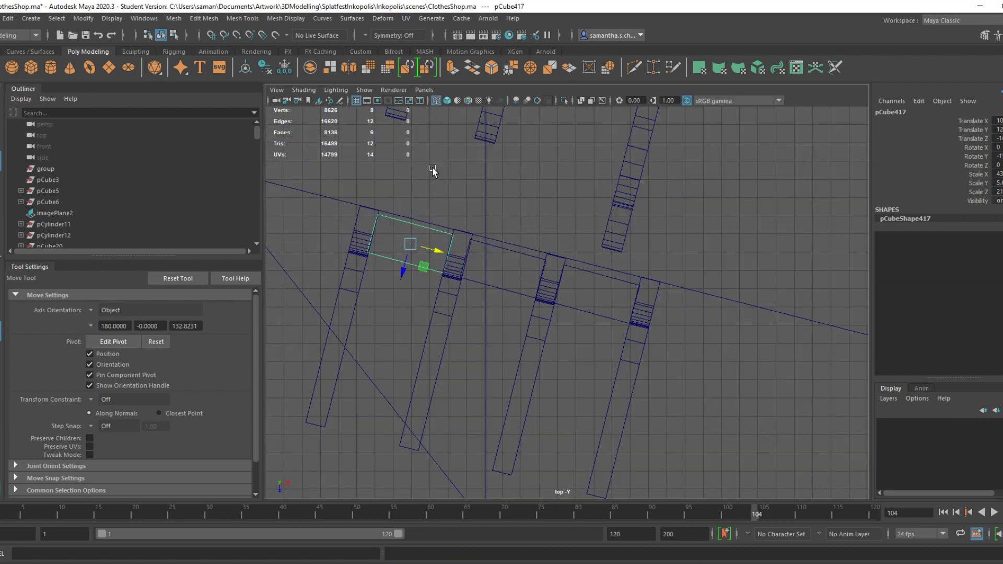
{"action": "scroll", "coordinate": [478, 216], "scroll_direction": "down", "scroll_amount": 2}
{"action": "middle_click_drag", "start_coordinate": [496, 230], "coordinate": [482, 299], "text": "alt"}
{"action": "left_click", "coordinate": [362, 180]}
{"action": "left_click", "coordinate": [372, 187]}
{"action": "left_click", "coordinate": [432, 200], "text": "shift"}
{"action": "left_click", "coordinate": [499, 208], "text": "shift"}
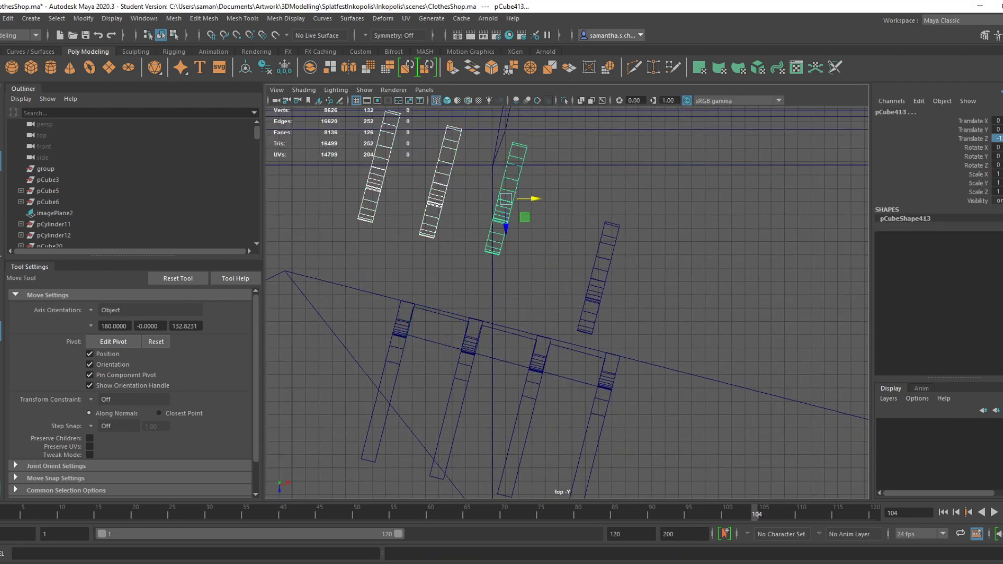
{"action": "type", "text": "0"}
{"action": "key", "text": "Return"}
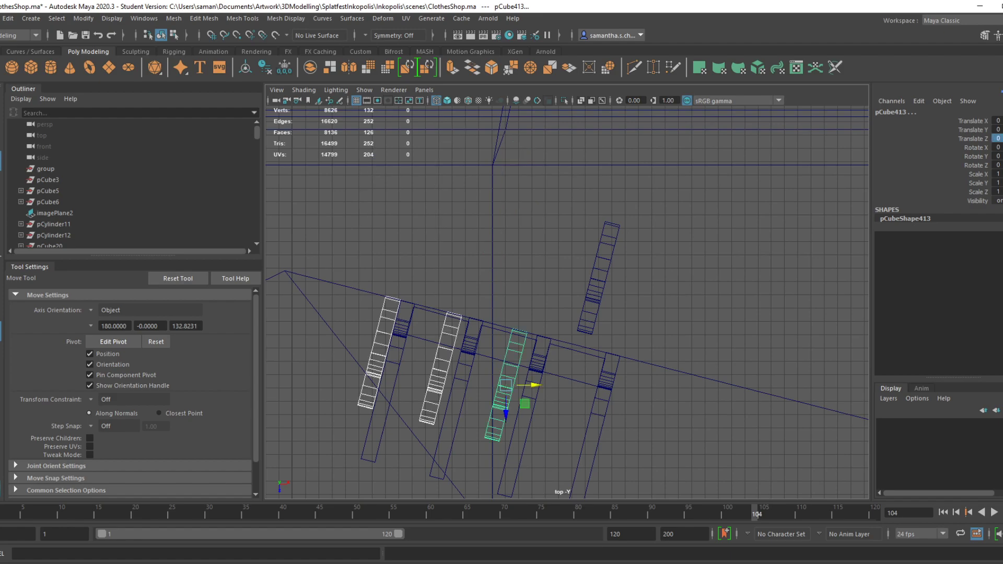
Orient the second upper support's move axes along the rack's angle and slide it against the second lower support
{"action": "left_click", "coordinate": [439, 360]}
{"action": "left_click_drag", "start_coordinate": [458, 367], "coordinate": [462, 368]}
{"action": "key", "text": "ctrl+z"}
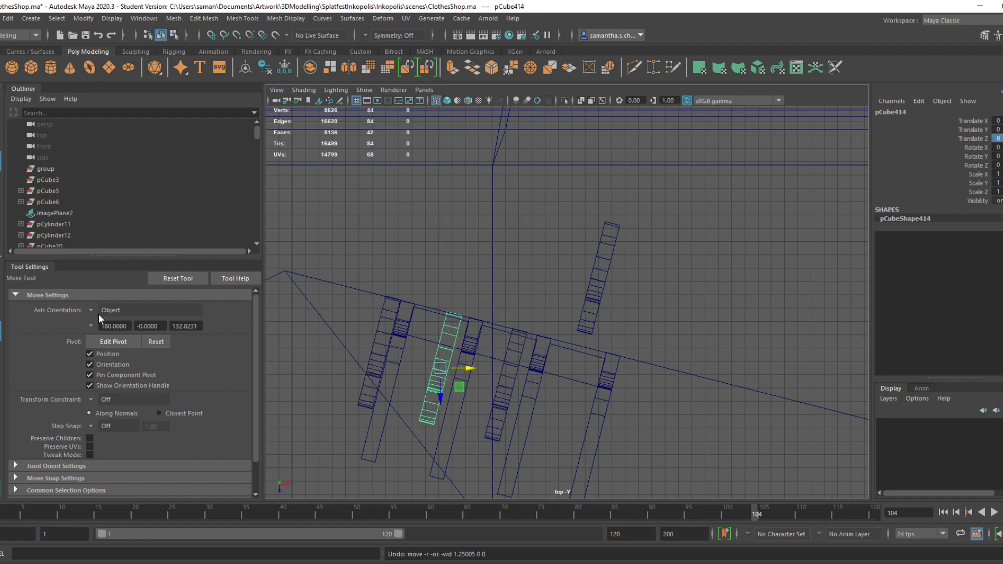
{"action": "scroll", "coordinate": [500, 375], "scroll_direction": "up", "scroll_amount": 4}
{"action": "middle_click_drag", "start_coordinate": [470, 384], "coordinate": [560, 198], "text": "alt"}
{"action": "middle_click_drag", "start_coordinate": [493, 239], "coordinate": [492, 292], "text": "alt"}
{"action": "mouse_move", "coordinate": [468, 281]}
{"action": "left_mouse_down"}
{"action": "mouse_move", "coordinate": [448, 291]}
{"action": "mouse_move", "coordinate": [481, 293]}
{"action": "left_mouse_up"}
{"action": "key", "text": "ctrl+z"}
{"action": "key", "text": "d"}
{"action": "key", "text": "d"}
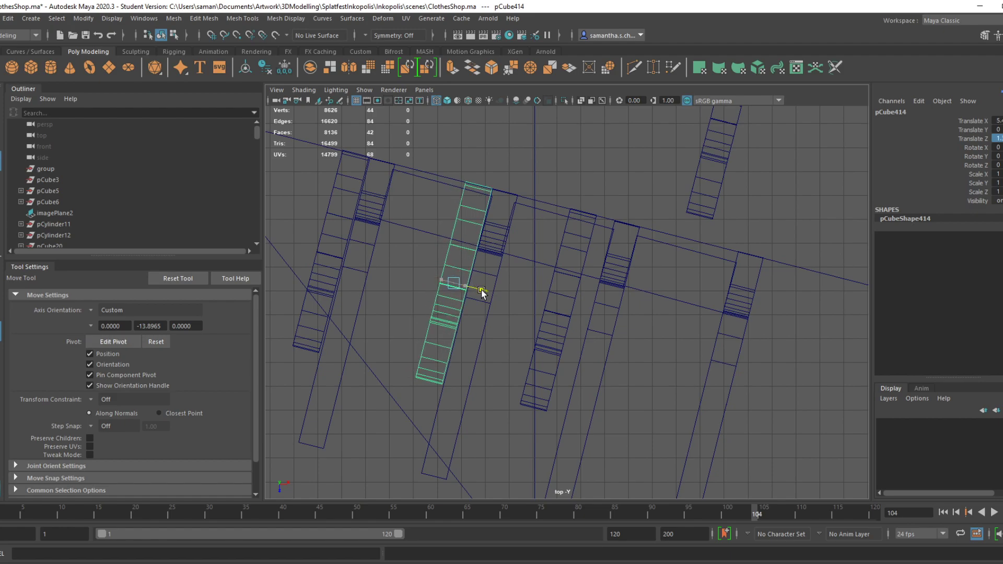
Slide the third upper support along the rack until it sits against the third lower support
{"action": "left_click", "coordinate": [564, 309]}
{"action": "left_click", "coordinate": [567, 317]}
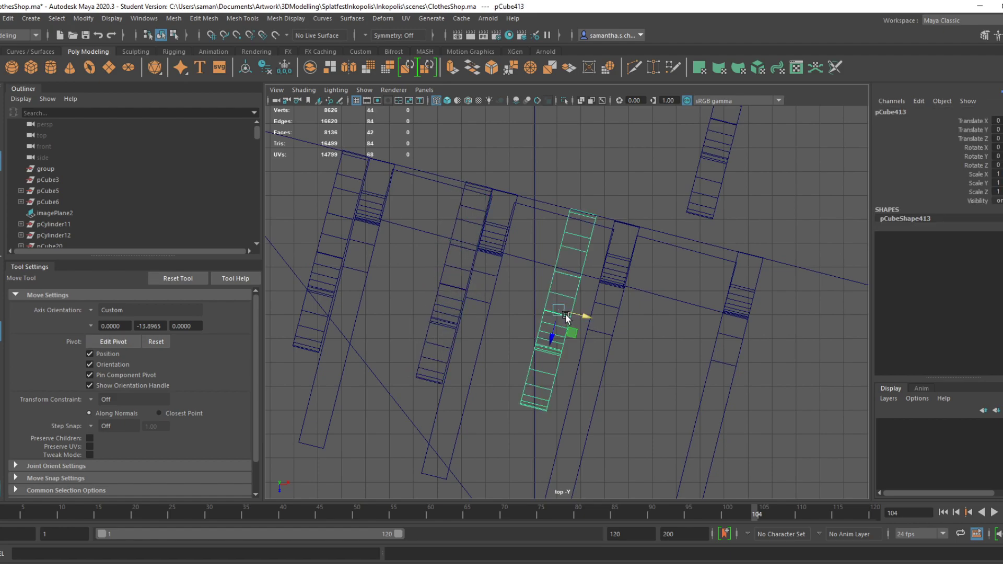
{"action": "left_click_drag", "start_coordinate": [577, 315], "coordinate": [598, 318]}
Move the fourth upper support back against the fourth lower support, return to the perspective view, and save the scene
{"action": "middle_click_drag", "start_coordinate": [720, 219], "coordinate": [616, 208], "text": "alt"}
{"action": "left_click", "coordinate": [616, 208]}
{"action": "scroll", "coordinate": [628, 227], "scroll_direction": "down", "scroll_amount": 2}
{"action": "left_click", "coordinate": [609, 166]}
{"action": "left_click_drag", "start_coordinate": [609, 165], "coordinate": [615, 337]}
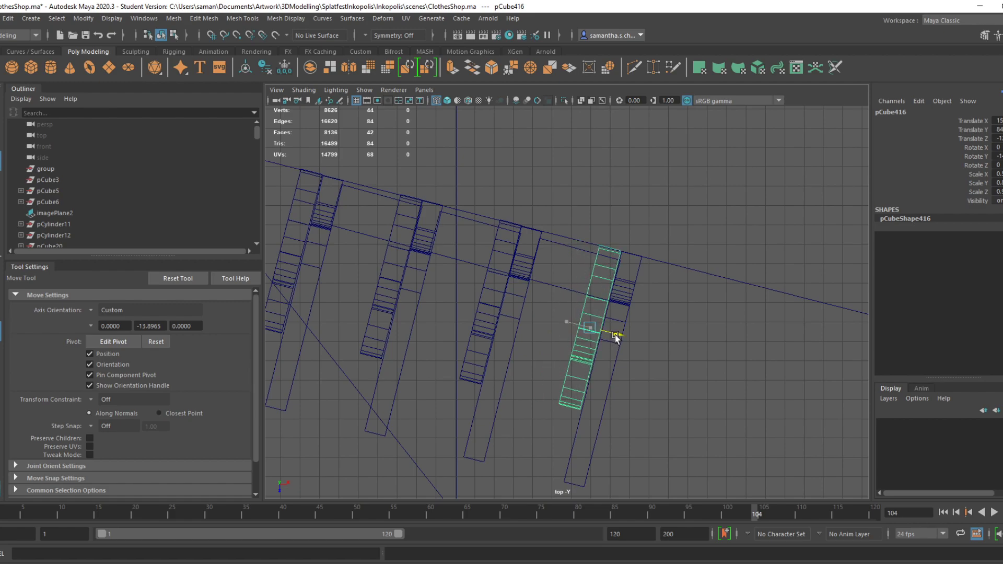
{"action": "key", "text": "ctrl+s"}
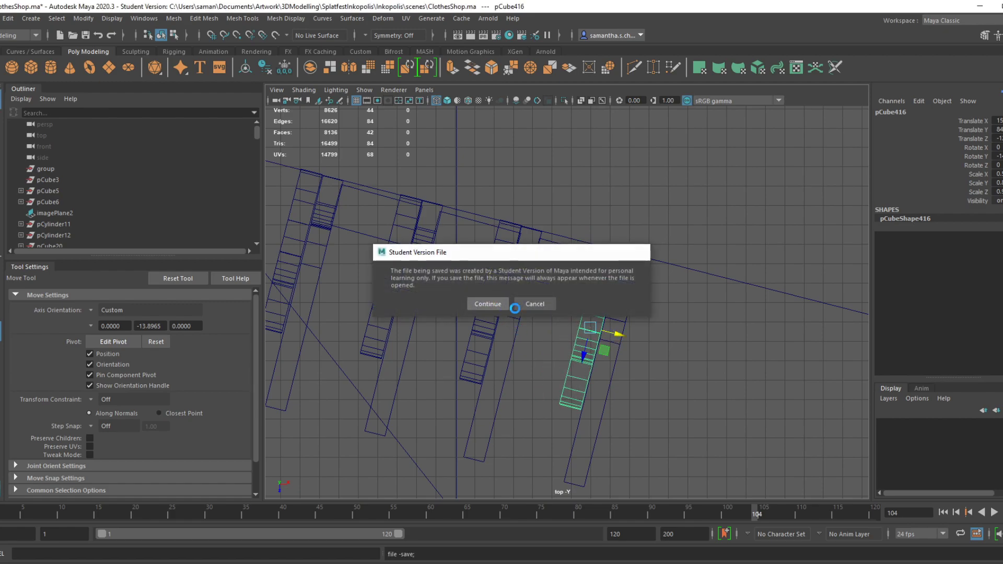
{"action": "left_click", "coordinate": [481, 305]}
{"action": "key", "text": "space"}
{"action": "key", "text": "space"}
{"action": "left_click_drag", "start_coordinate": [672, 325], "coordinate": [533, 340], "text": "alt"}
{"action": "key", "text": "ctrl+s"}
{"action": "key", "text": "Return"}
Switch to the game capture window and compare the shop's racks with the game reference
{"action": "left_click_drag", "start_coordinate": [544, 406], "coordinate": [514, 389], "text": "alt"}
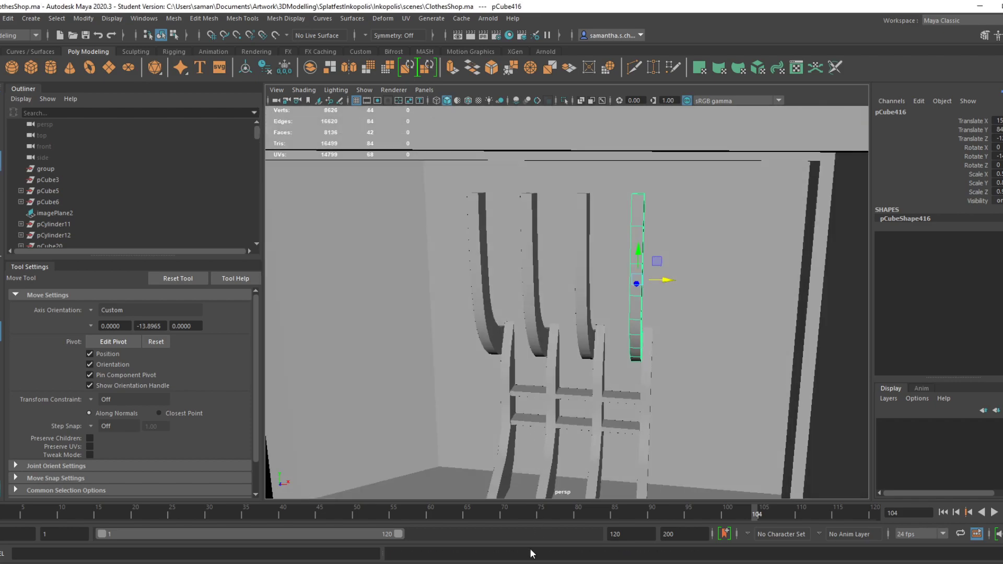
{"action": "left_click", "coordinate": [534, 561]}
{"action": "left_click_drag", "start_coordinate": [572, 414], "coordinate": [545, 425], "text": "alt"}
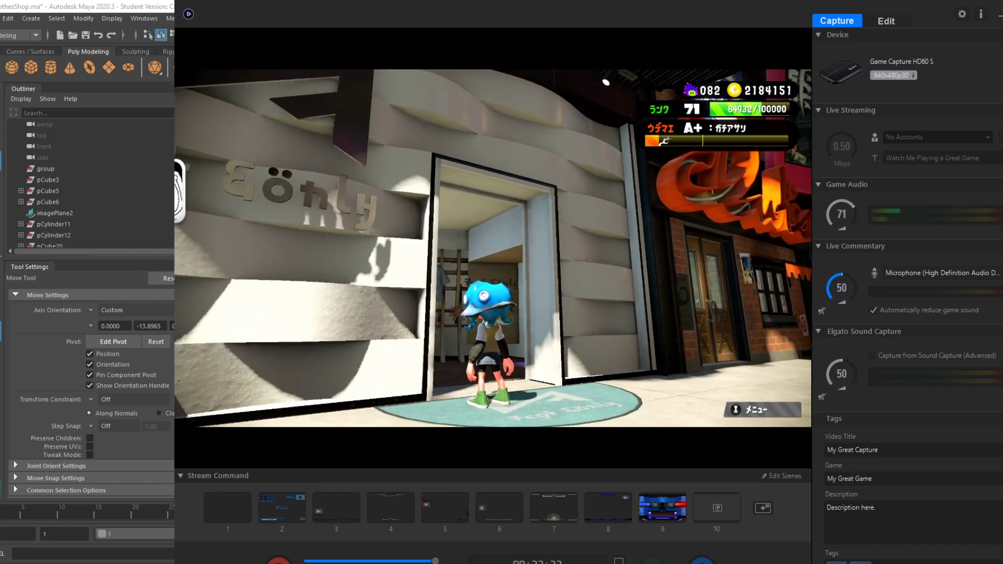
{"action": "mouse_move", "coordinate": [428, 563]}
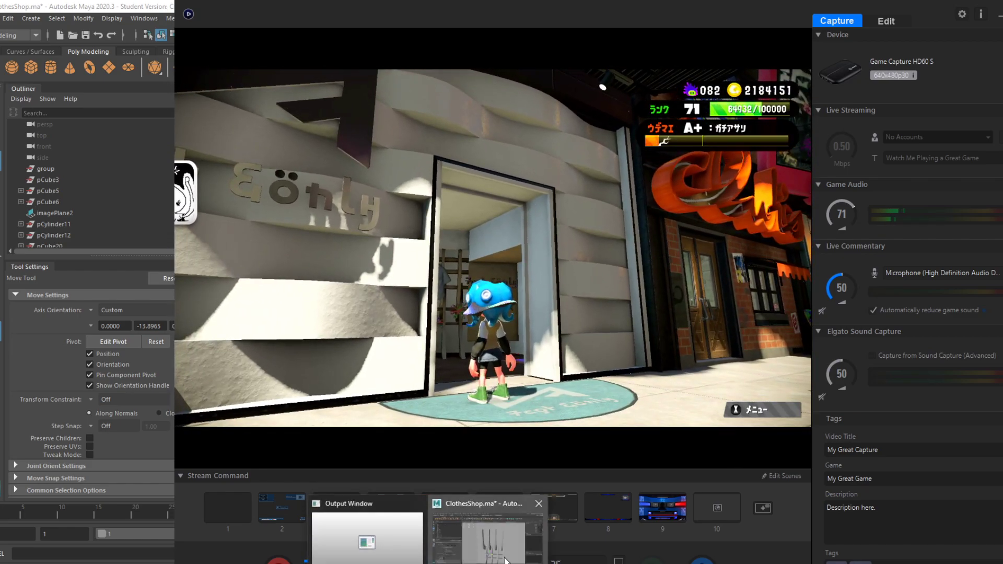
Switch back to Maya, save the scene, and check the rack supports' spacing in the top view
{"action": "left_click", "coordinate": [503, 553]}
{"action": "key", "text": "ctrl+s"}
{"action": "key", "text": "Return"}
{"action": "left_click_drag", "start_coordinate": [575, 374], "coordinate": [522, 355], "text": "alt"}
{"action": "scroll", "coordinate": [523, 355], "scroll_direction": "down", "scroll_amount": 5}
{"action": "key", "text": "space"}
{"action": "key", "text": "space"}
{"action": "scroll", "coordinate": [528, 375], "scroll_direction": "down", "scroll_amount": 8}
{"action": "middle_click_drag", "start_coordinate": [546, 367], "coordinate": [527, 444], "text": "alt"}
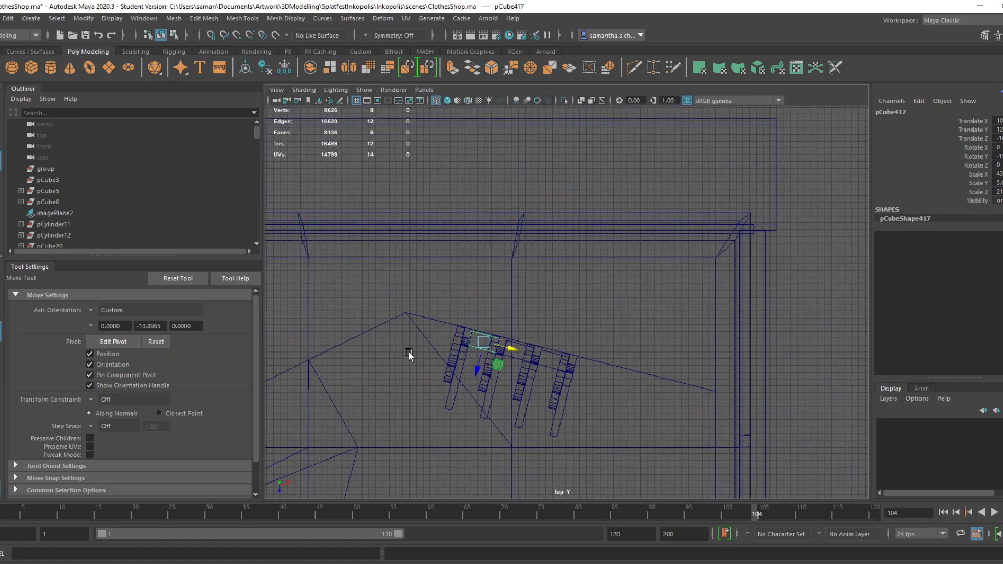
View the racks through the shop doorway in perspective and compare them with the game capture
{"action": "key", "text": "space"}
{"action": "key", "text": "space"}
{"action": "left_click_drag", "start_coordinate": [652, 230], "coordinate": [685, 246], "text": "alt"}
{"action": "scroll", "coordinate": [685, 246], "scroll_direction": "down", "scroll_amount": 3}
{"action": "left_click", "coordinate": [543, 217]}
{"action": "left_click_drag", "start_coordinate": [543, 218], "coordinate": [519, 239], "text": "alt"}
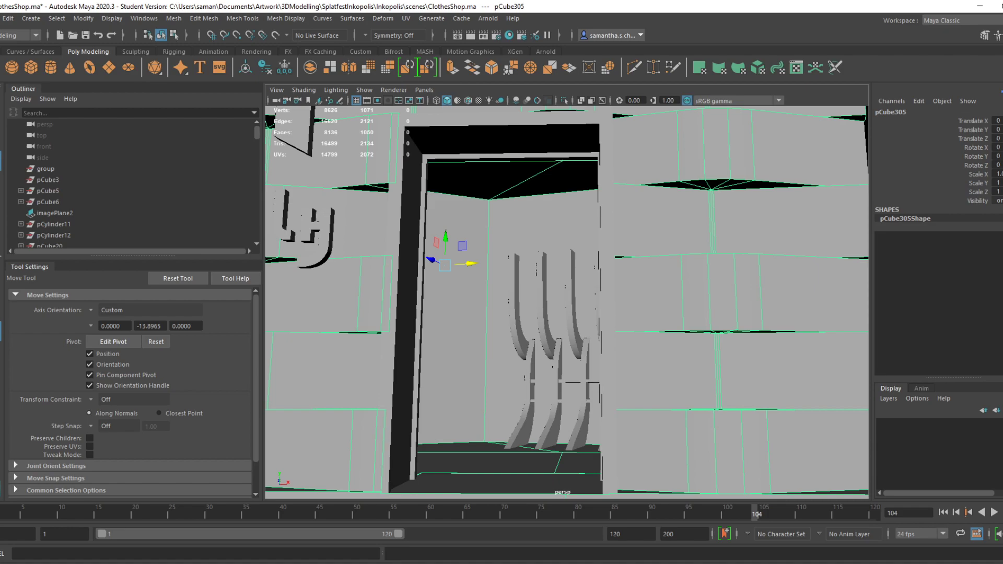
{"action": "left_click", "coordinate": [516, 529]}
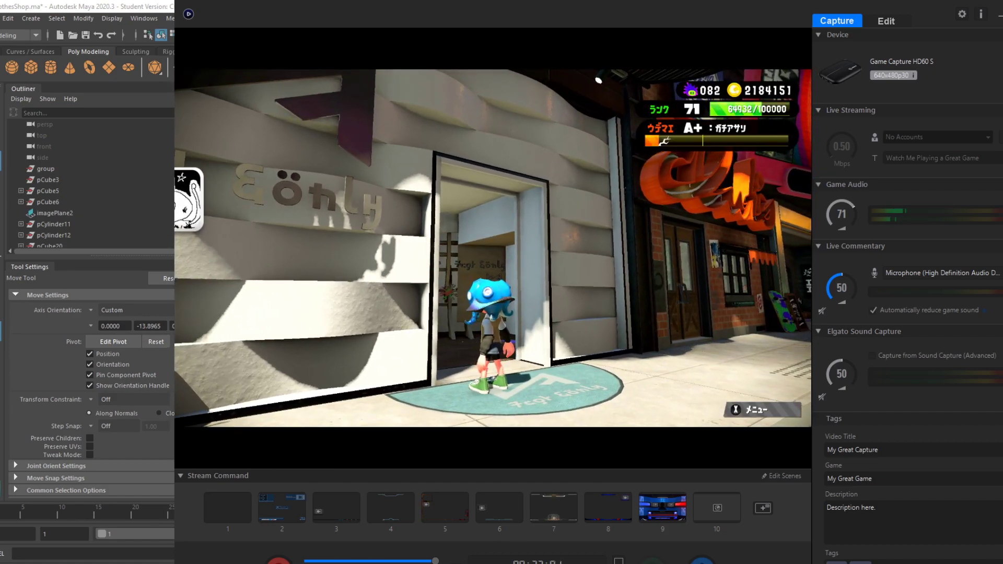
Switch back to Maya and save the clothes shop scene
{"action": "left_click", "coordinate": [491, 544]}
{"action": "key", "text": "ctrl+s"}
{"action": "left_click", "coordinate": [487, 303]}
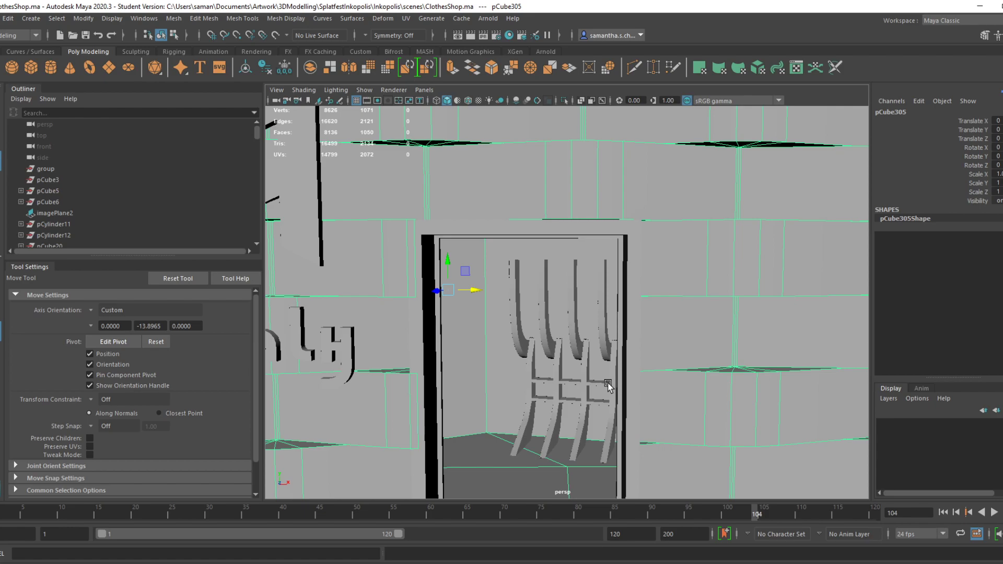
{"action": "key", "text": "ctrl+s"}
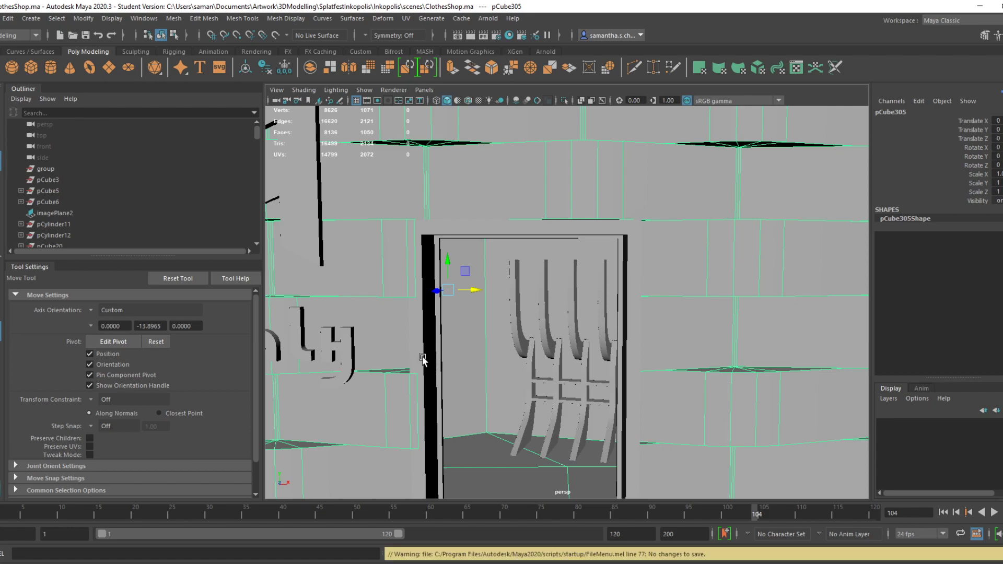
Create a polygon cube and stretch it into a long, thin horizontal beam in the top view
{"action": "mouse_move", "coordinate": [530, 425]}
{"action": "left_mouse_down", "text": "alt"}
{"action": "mouse_move", "coordinate": [587, 416]}
{"action": "mouse_move", "coordinate": [552, 408]}
{"action": "mouse_move", "coordinate": [569, 425]}
{"action": "mouse_move", "coordinate": [550, 433]}
{"action": "mouse_move", "coordinate": [594, 432]}
{"action": "mouse_move", "coordinate": [537, 437]}
{"action": "left_mouse_up", "text": "alt"}
{"action": "scroll", "coordinate": [538, 437], "scroll_direction": "down", "scroll_amount": 6}
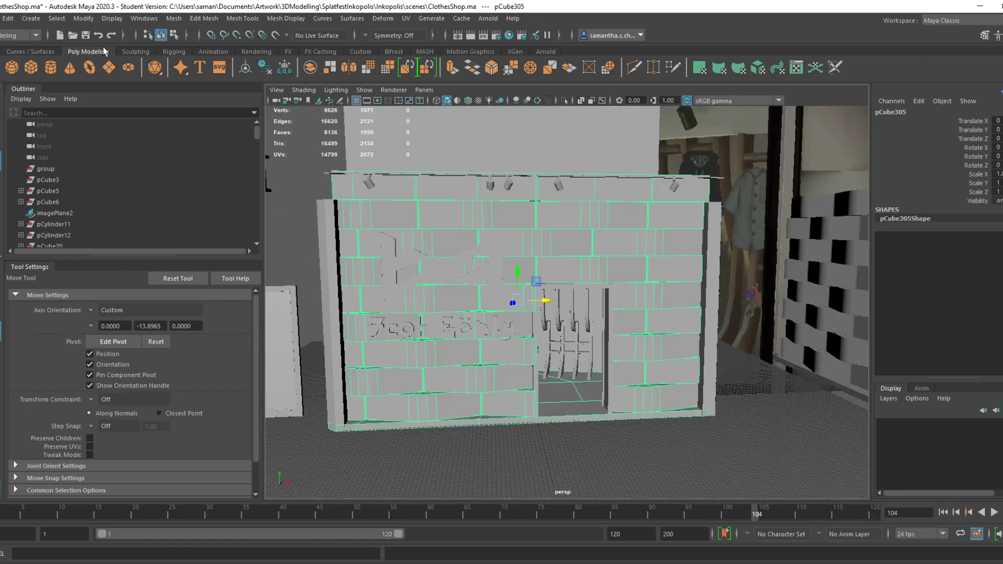
{"action": "left_click", "coordinate": [32, 74]}
{"action": "key", "text": "space"}
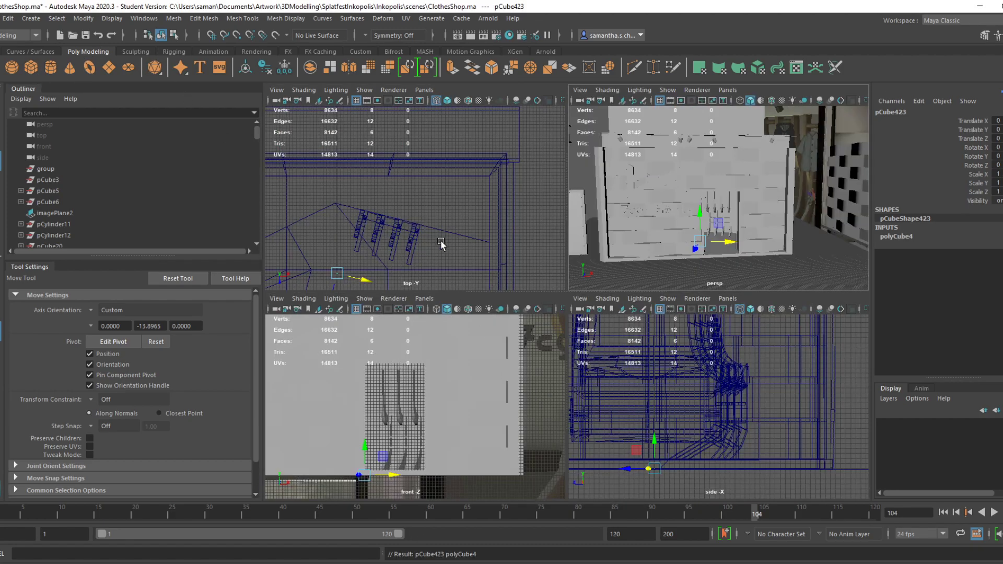
{"action": "key", "text": "space"}
{"action": "middle_click_drag", "start_coordinate": [464, 459], "coordinate": [425, 422], "text": "alt"}
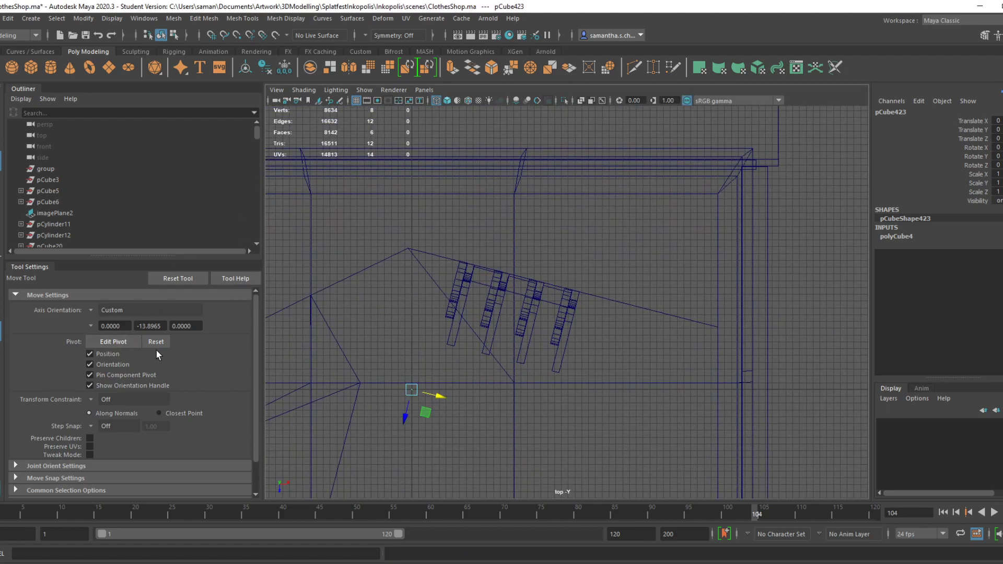
{"action": "key", "text": "e"}
{"action": "key", "text": "r"}
{"action": "middle_click_drag", "start_coordinate": [435, 388], "coordinate": [438, 399]}
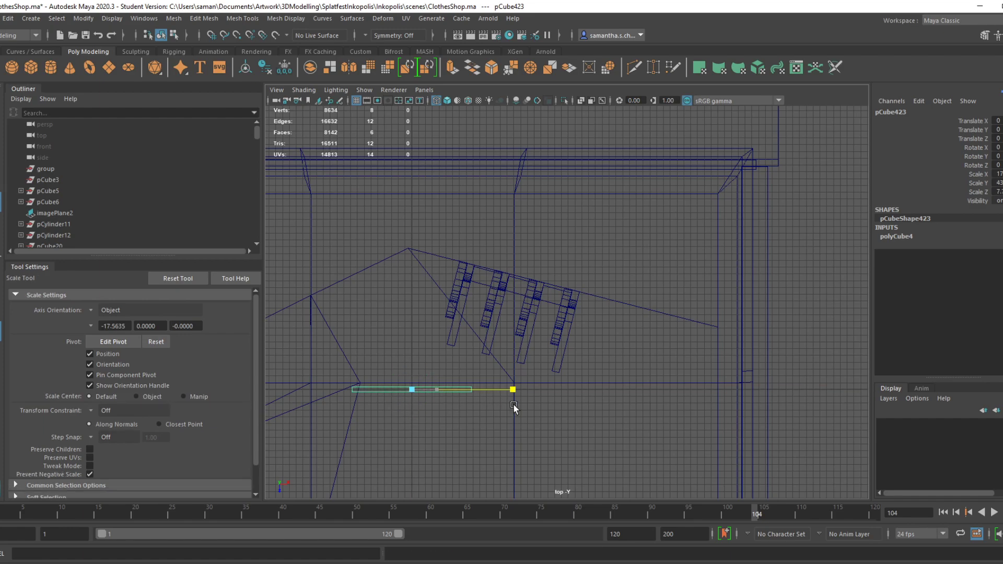
{"action": "key", "text": "w"}
{"action": "key", "text": "e"}
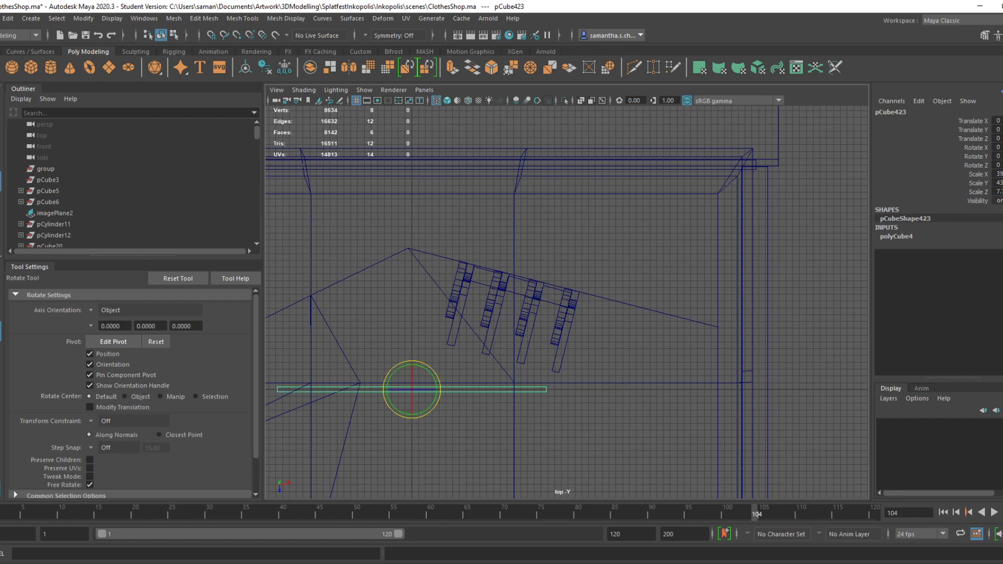
Check the shop interior in the game capture, return to Maya, and save the scene with the new beam
{"action": "key", "text": "alt+Tab"}
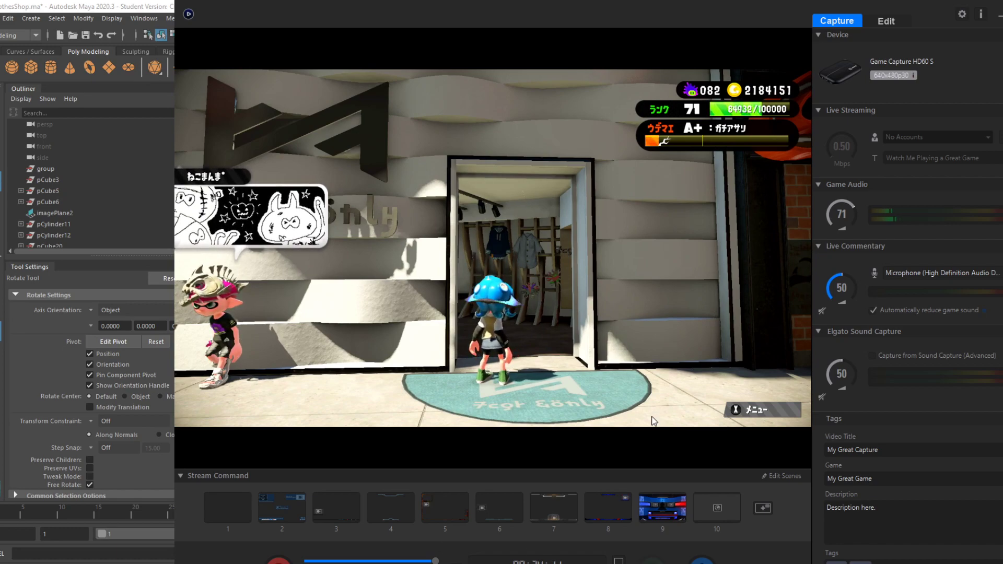
{"action": "key", "text": "alt+Tab"}
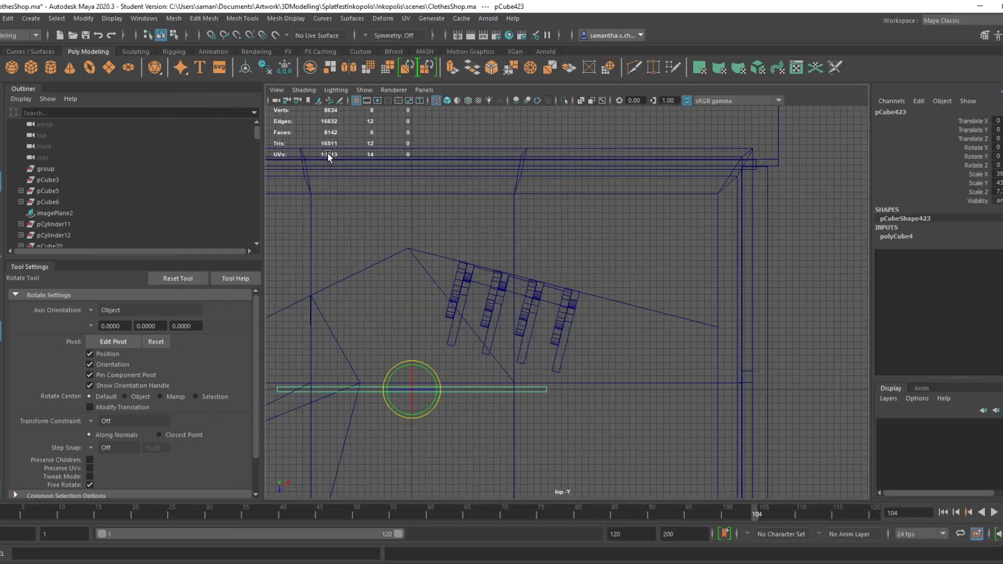
{"action": "key", "text": "ctrl+s"}
{"action": "left_click", "coordinate": [483, 301]}
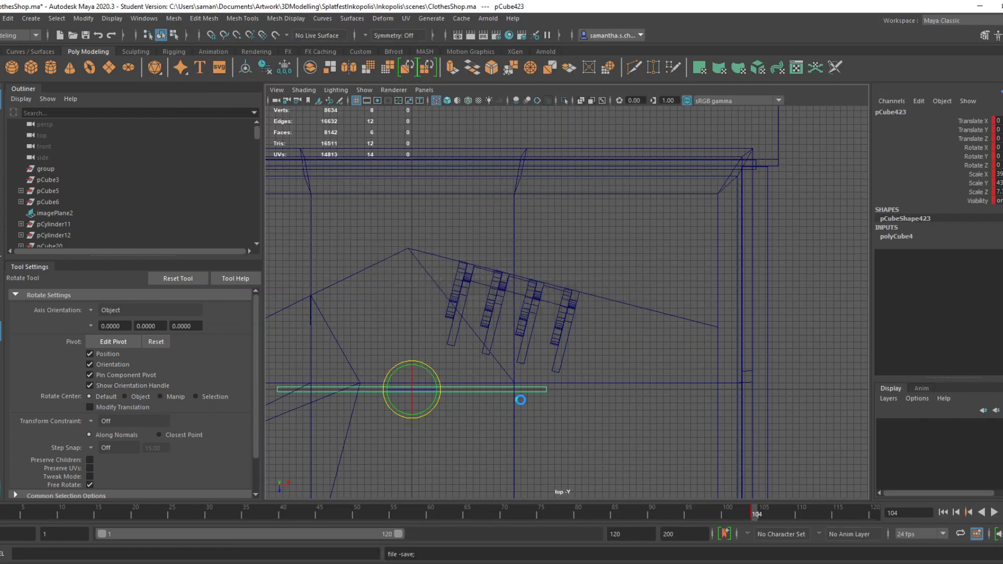
Rotate the beam to roughly the racks' angle, move it across the supports, and lengthen it
{"action": "key", "text": "r"}
{"action": "key", "text": "e"}
{"action": "mouse_move", "coordinate": [425, 410]}
{"action": "left_mouse_down"}
{"action": "mouse_move", "coordinate": [418, 415]}
{"action": "mouse_move", "coordinate": [426, 414]}
{"action": "left_mouse_up"}
{"action": "key", "text": "w"}
{"action": "left_click_drag", "start_coordinate": [432, 340], "coordinate": [456, 310]}
{"action": "key", "text": "r"}
{"action": "key", "text": "w"}
{"action": "key", "text": "r"}
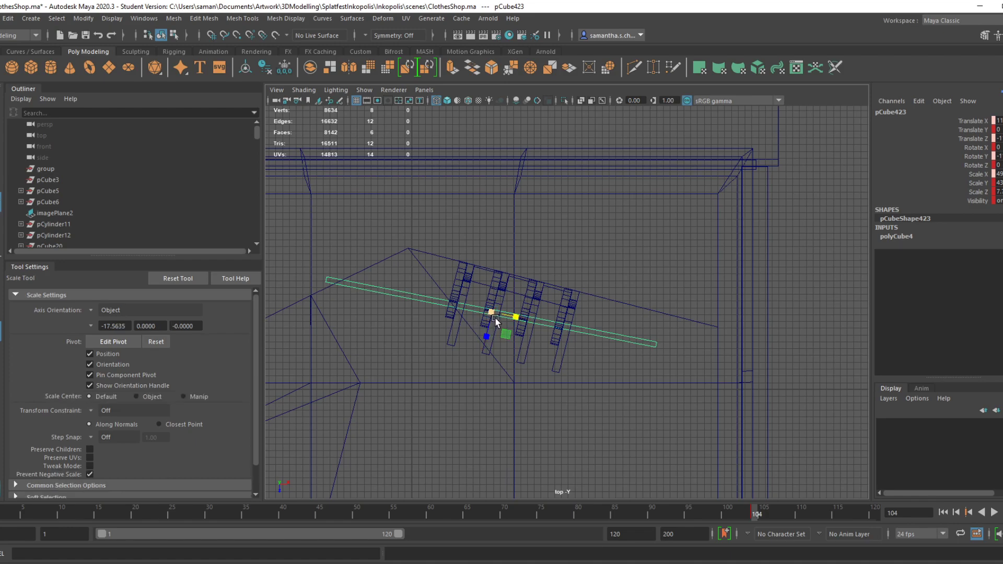
Rotate the beam to a shallower angle across the racks and compare it with the ceiling beam in the game capture
{"action": "key", "text": "e"}
{"action": "left_click_drag", "start_coordinate": [516, 330], "coordinate": [515, 324]}
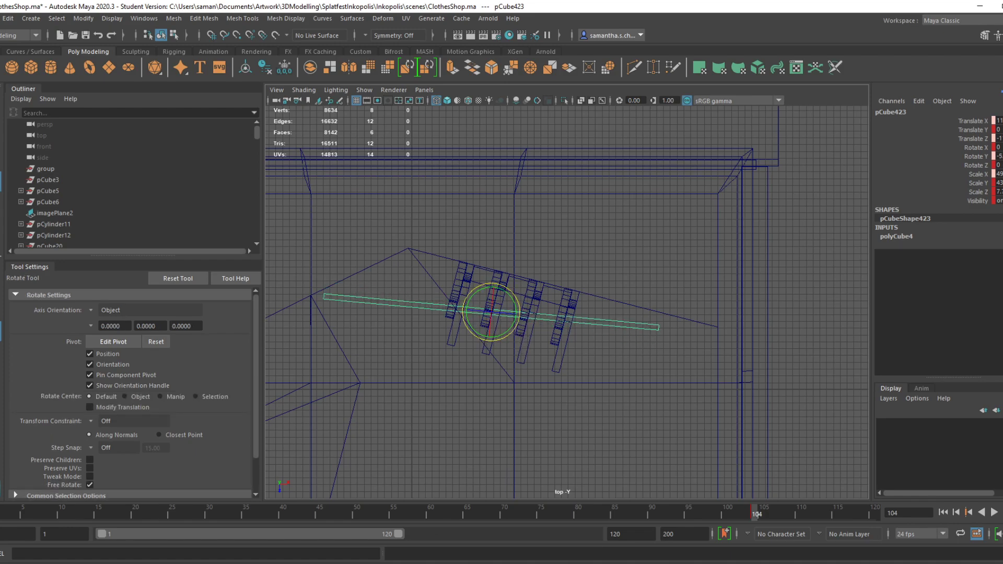
{"action": "key", "text": "alt+Tab"}
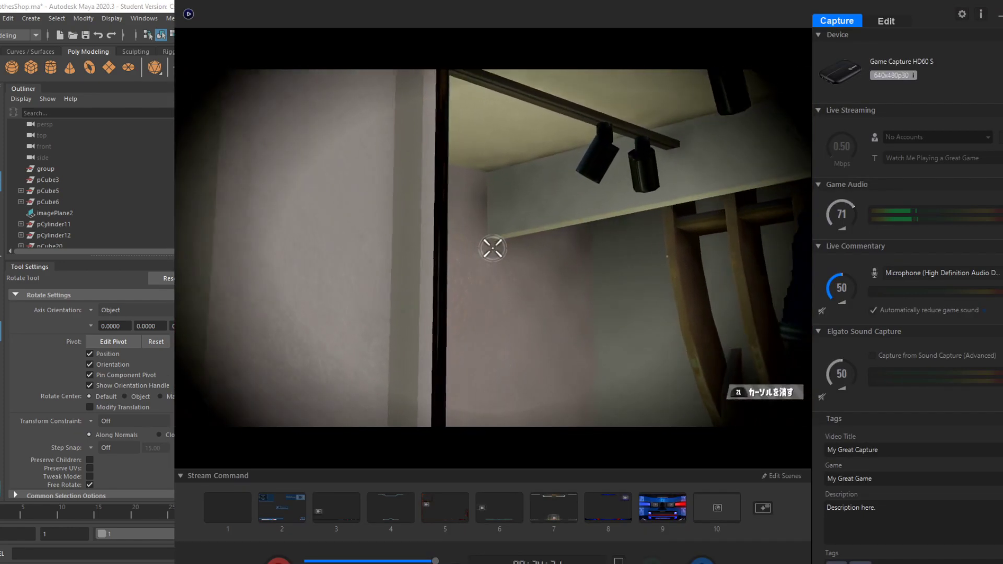
{"action": "key", "text": "alt+Tab"}
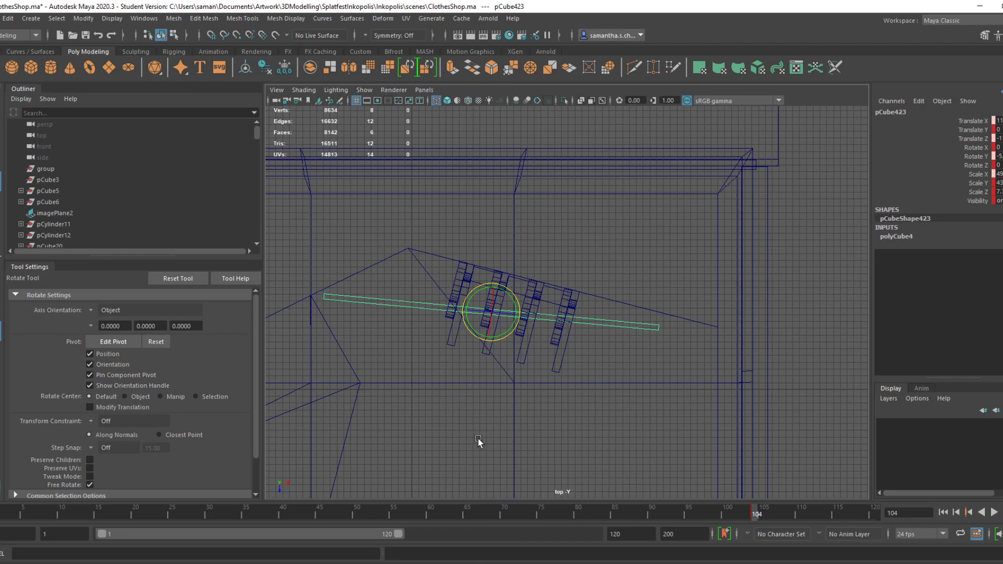
Select the vertices at the shop back wall's two inner corners and shift them along X, away from the racks
{"action": "middle_click_drag", "start_coordinate": [467, 297], "coordinate": [582, 313], "text": "alt"}
{"action": "left_click", "coordinate": [531, 261]}
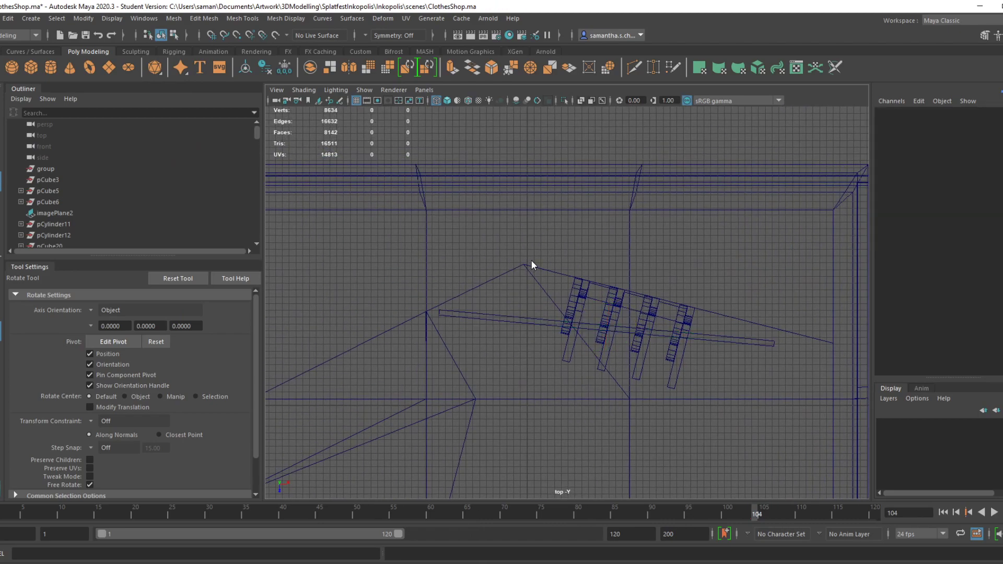
{"action": "right_click_drag", "start_coordinate": [532, 263], "coordinate": [477, 265]}
{"action": "left_click_drag", "start_coordinate": [515, 255], "coordinate": [551, 282]}
{"action": "scroll", "coordinate": [549, 314], "scroll_direction": "down", "scroll_amount": 3}
{"action": "key", "text": "w"}
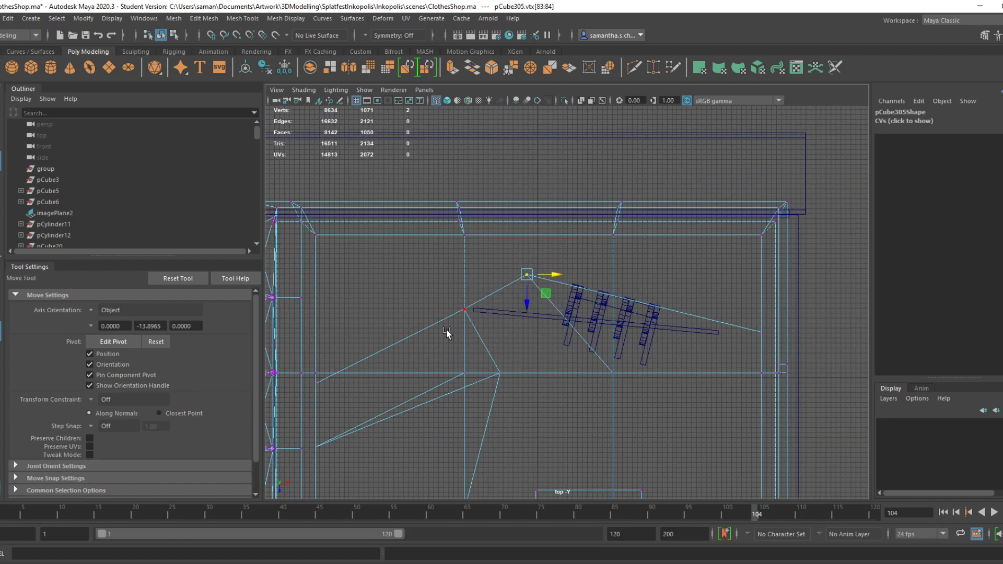
{"action": "left_click_drag", "start_coordinate": [559, 275], "coordinate": [550, 275]}
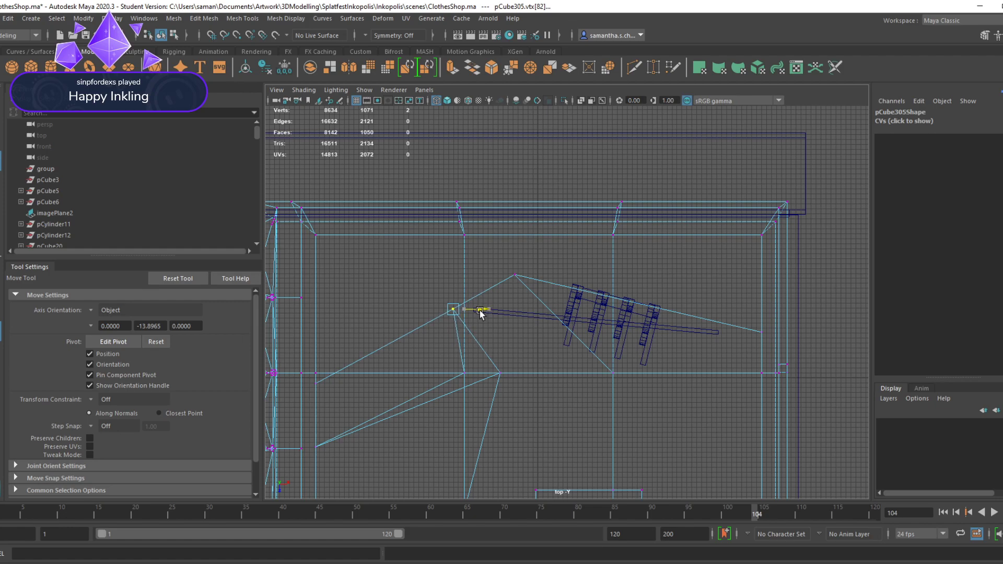
Save the scene and return the shop shell from vertex editing to object mode
{"action": "key", "text": "ctrl+s"}
{"action": "left_click", "coordinate": [487, 303]}
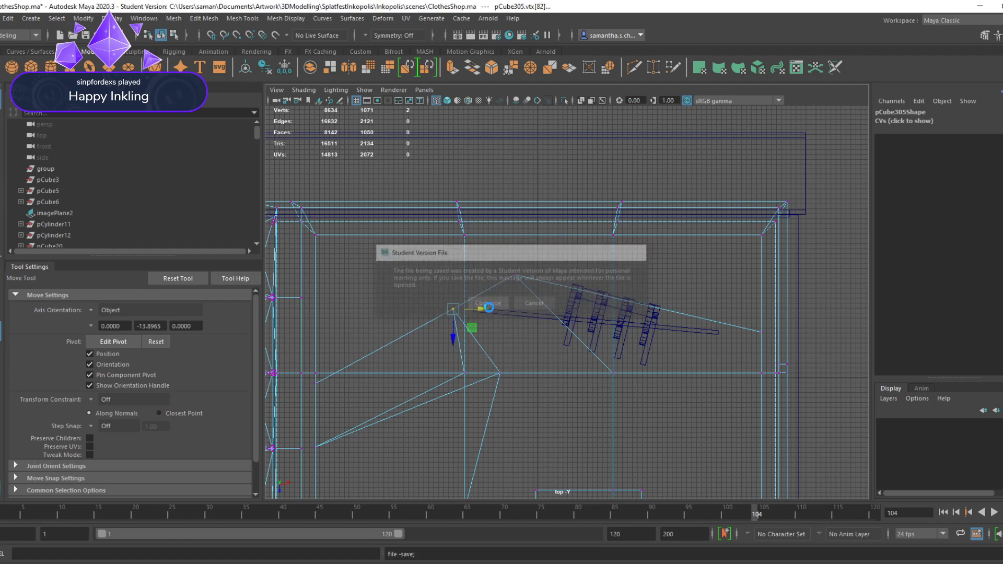
{"action": "left_click", "coordinate": [532, 314]}
{"action": "right_click_drag", "start_coordinate": [532, 315], "coordinate": [583, 249]}
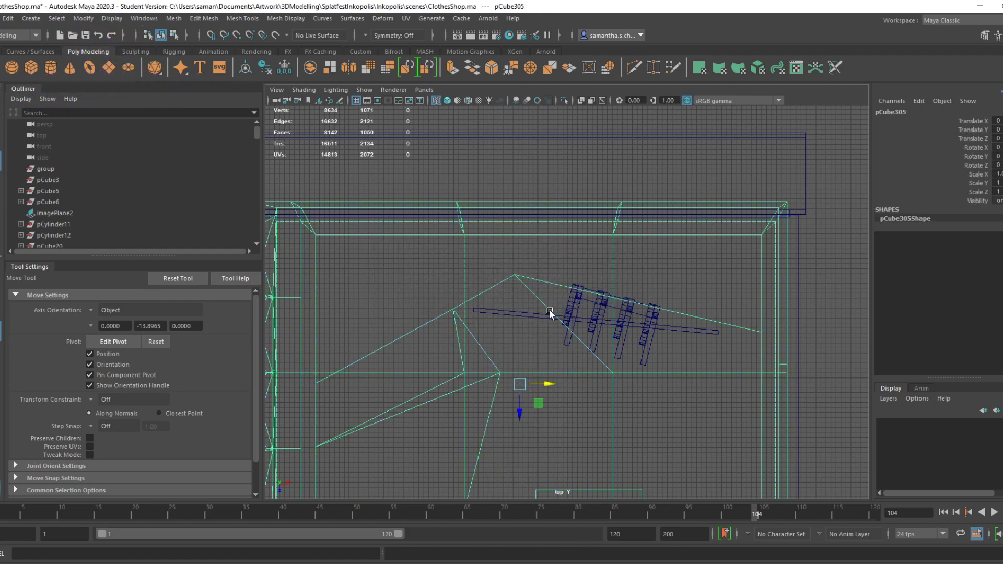
Lengthen the beam and slide it along its axis to span from the wall corner to the side wall, then save
{"action": "left_click", "coordinate": [544, 317]}
{"action": "key", "text": "r"}
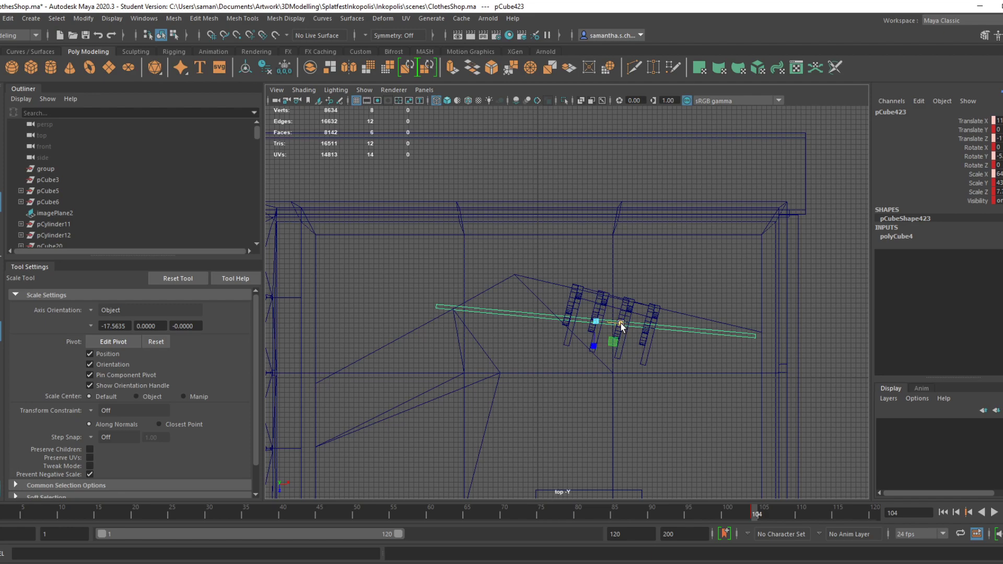
{"action": "key", "text": "w"}
{"action": "left_click_drag", "start_coordinate": [622, 324], "coordinate": [624, 326]}
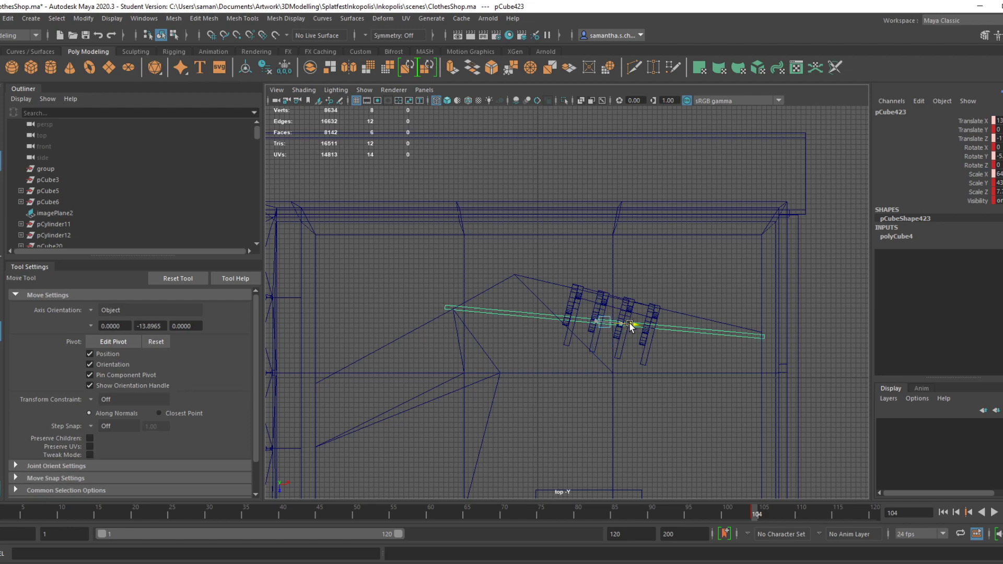
{"action": "key", "text": "ctrl+s"}
{"action": "left_click", "coordinate": [486, 302]}
Raise the beam off the floor to the upper doorway area in the perspective view and scale it taller
{"action": "key", "text": "space"}
{"action": "key", "text": "space"}
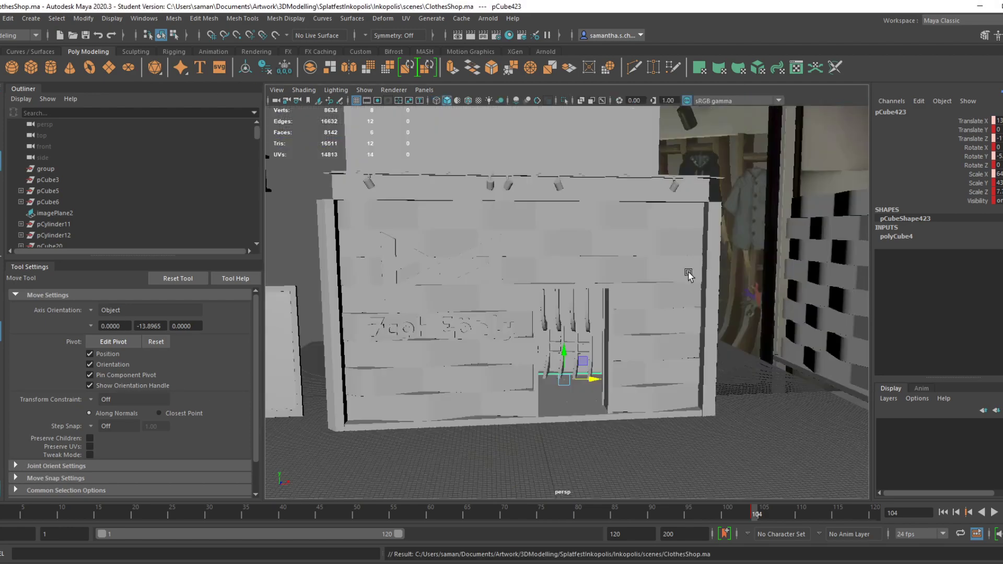
{"action": "key", "text": "ctrl+s"}
{"action": "left_click_drag", "start_coordinate": [564, 400], "coordinate": [557, 365], "text": "alt"}
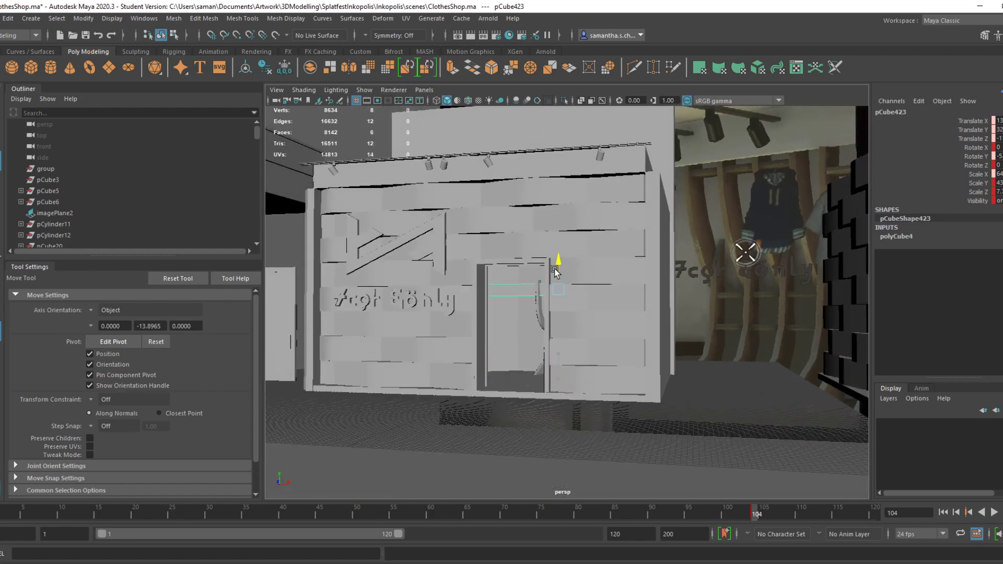
{"action": "key", "text": "r"}
{"action": "scroll", "coordinate": [583, 329], "scroll_direction": "up", "scroll_amount": 3}
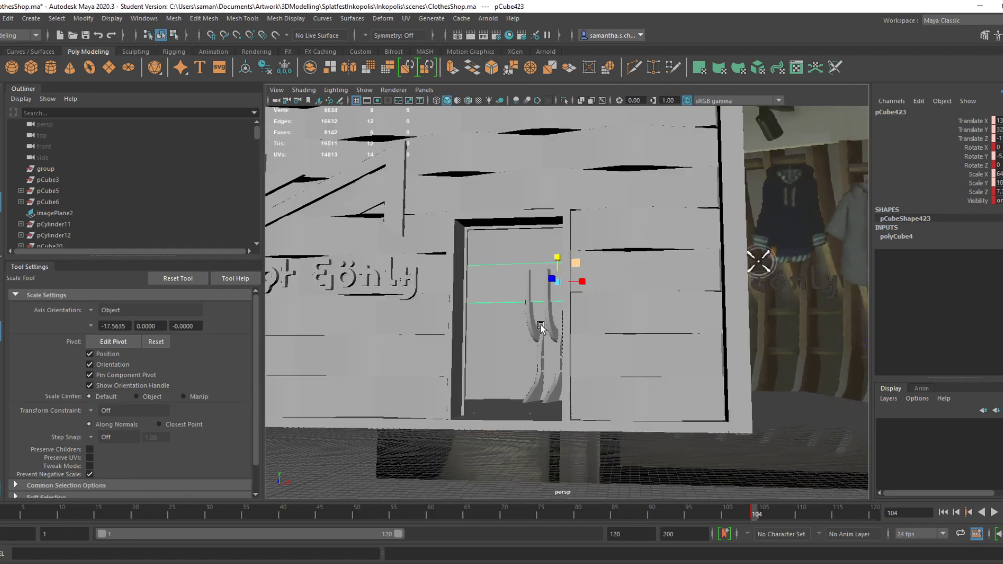
{"action": "key", "text": "w"}
{"action": "scroll", "coordinate": [551, 257], "scroll_direction": "up", "scroll_amount": 3}
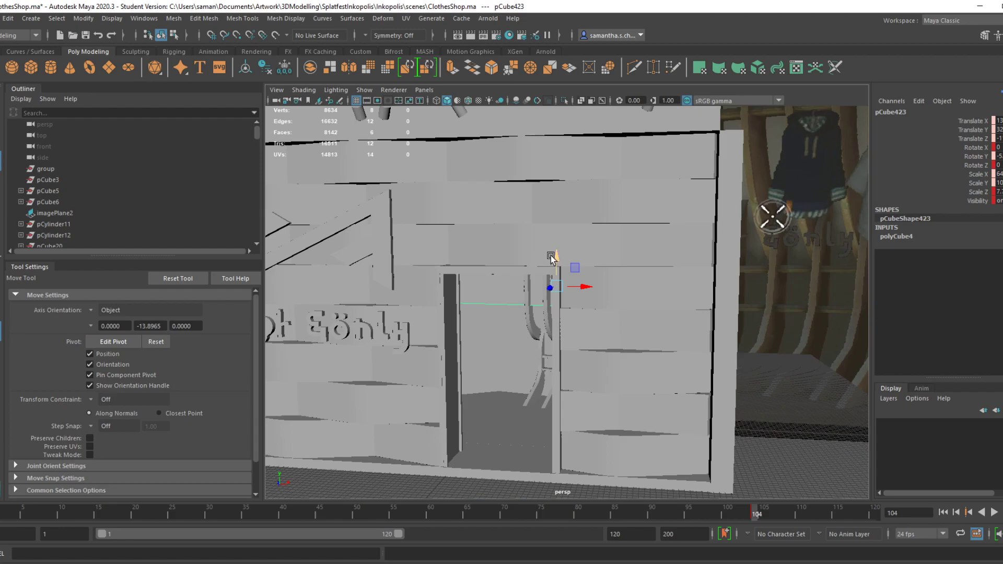
Raise the beam further above the racks toward the shop ceiling, checking its height through the doorway
{"action": "left_click_drag", "start_coordinate": [551, 257], "coordinate": [595, 358], "text": "alt"}
{"action": "left_click_drag", "start_coordinate": [557, 344], "coordinate": [562, 344], "text": "alt"}
{"action": "key", "text": "r"}
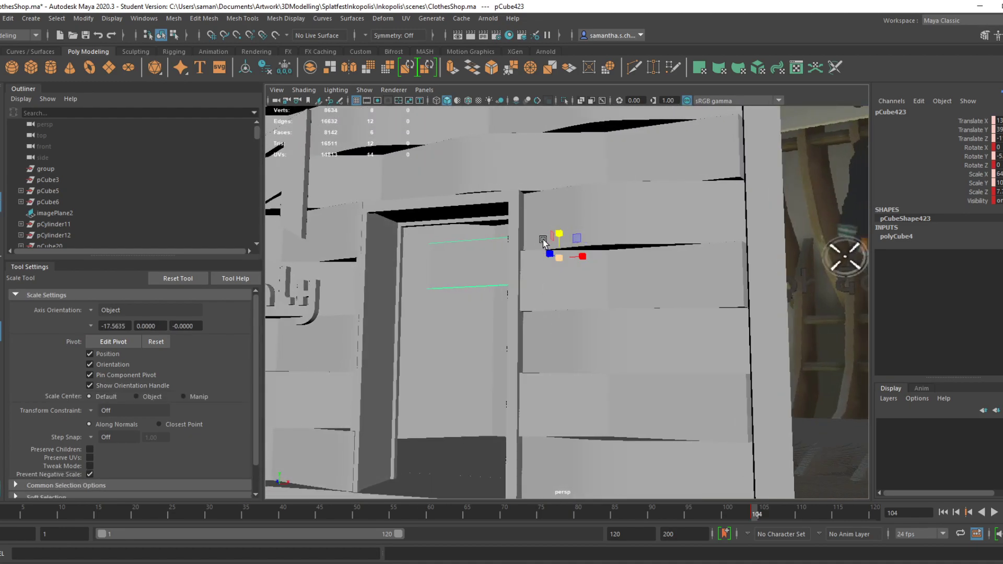
{"action": "key", "text": "w"}
{"action": "left_click_drag", "start_coordinate": [569, 260], "coordinate": [562, 314], "text": "alt"}
Position the beam in front of the racks in the top view and lengthen it to reach both walls
{"action": "key", "text": "space"}
{"action": "key", "text": "space"}
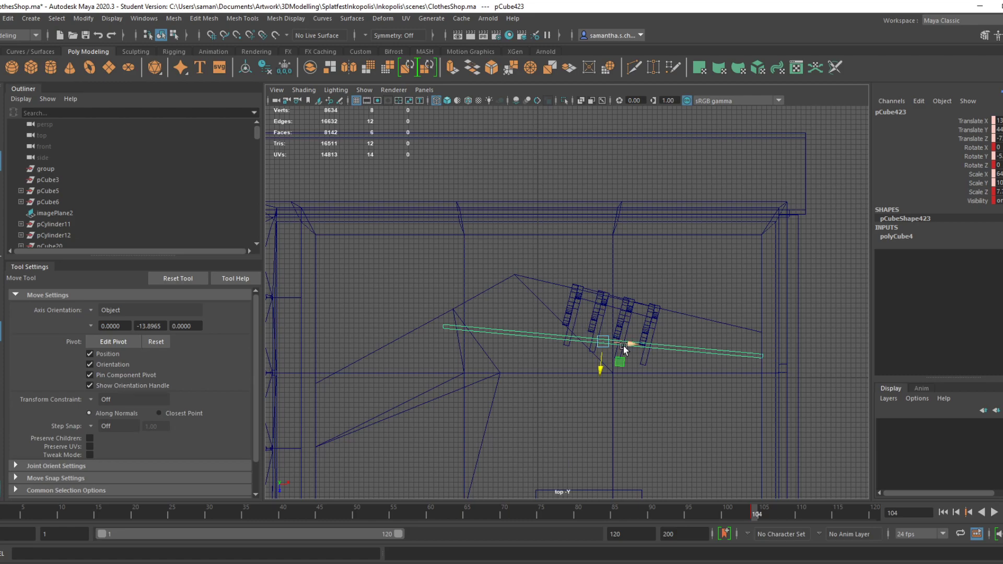
{"action": "key", "text": "r"}
{"action": "key", "text": "w"}
{"action": "scroll", "coordinate": [540, 459], "scroll_direction": "down", "scroll_amount": 2}
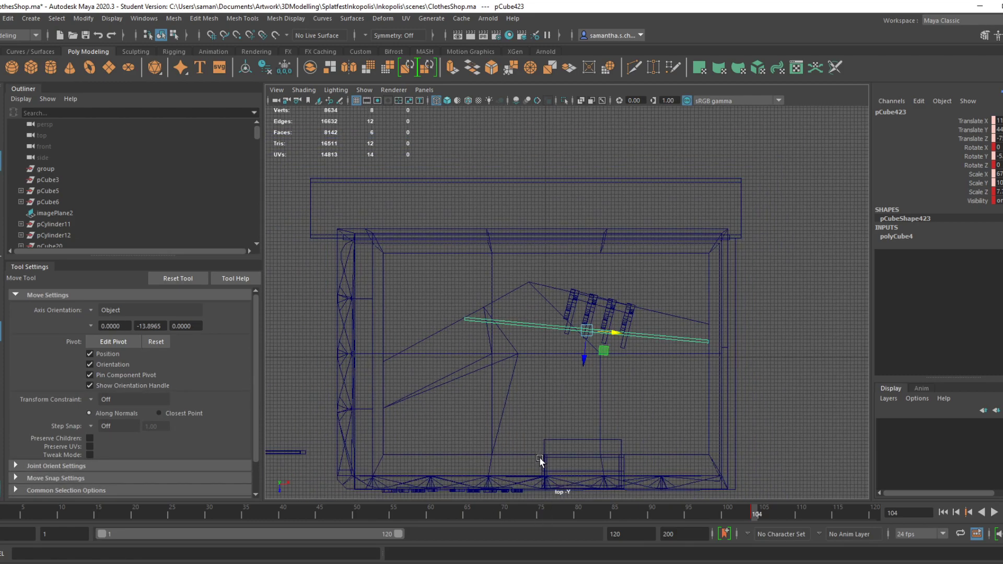
{"action": "scroll", "coordinate": [542, 469], "scroll_direction": "down", "scroll_amount": 1}
Review the shop front from outside in perspective and compare it with the game capture
{"action": "key", "text": "space"}
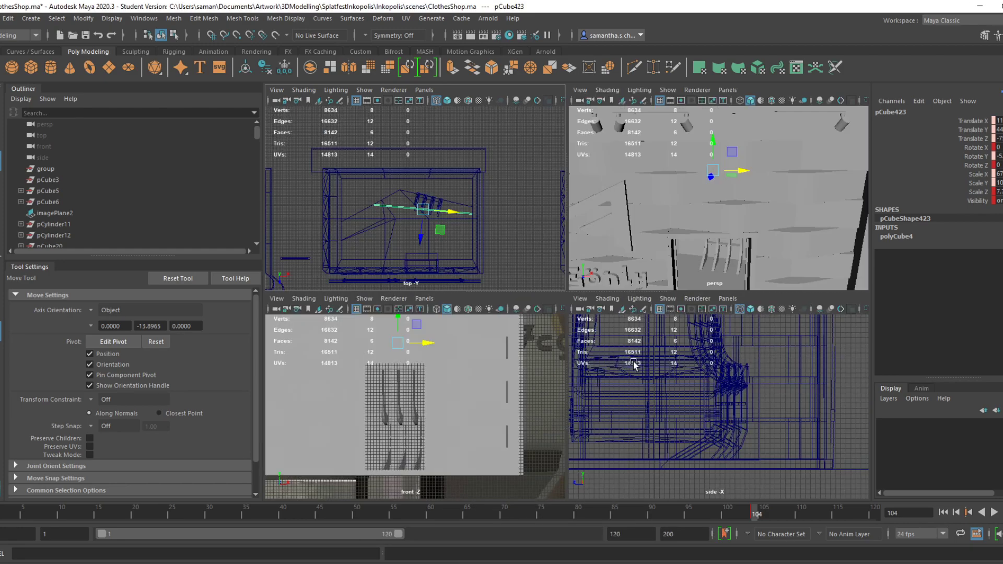
{"action": "key", "text": "space"}
{"action": "key", "text": "space"}
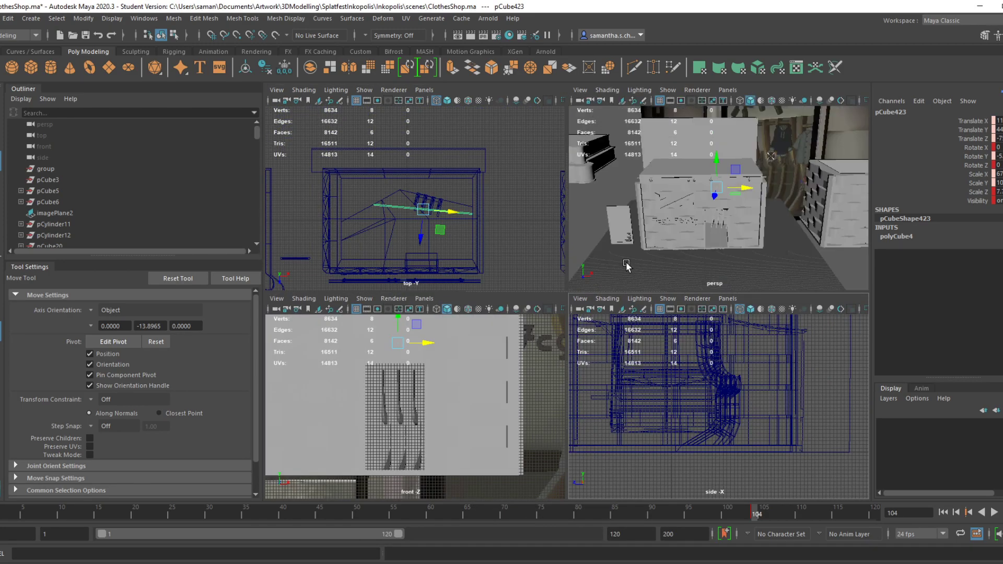
{"action": "key", "text": "space"}
{"action": "left_click_drag", "start_coordinate": [635, 346], "coordinate": [648, 403], "text": "alt"}
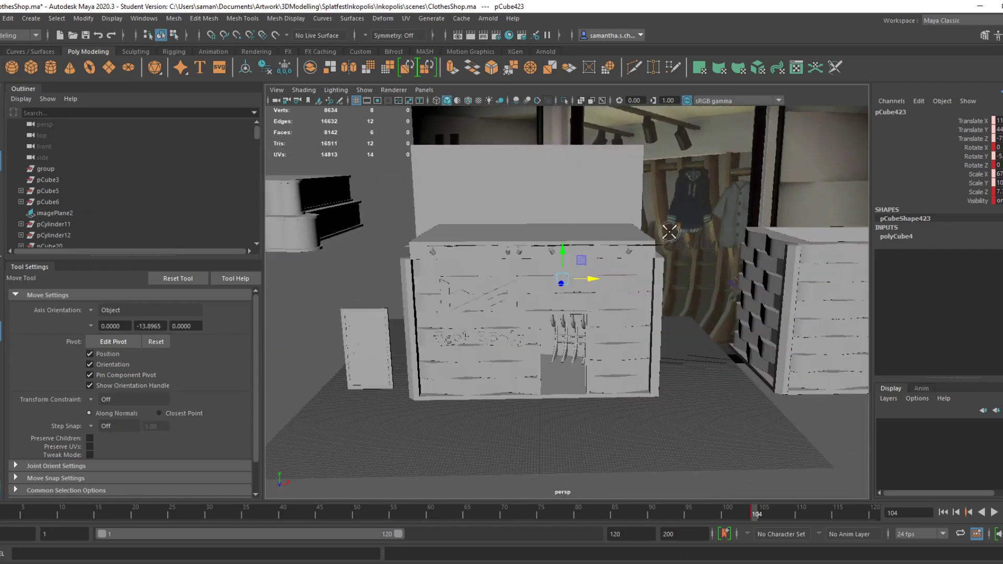
{"action": "left_click", "coordinate": [535, 563]}
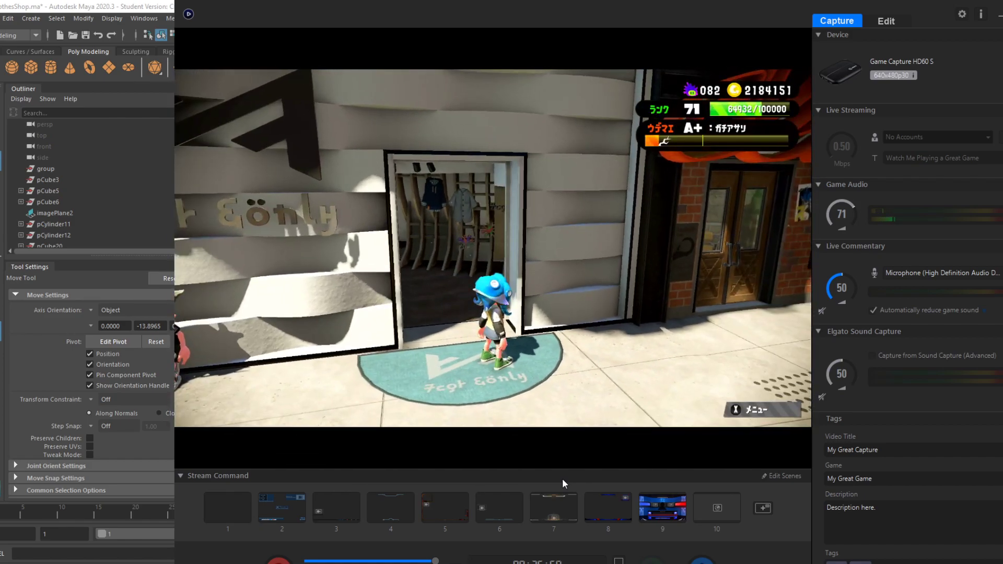
Switch back to Maya, shift the back wall's left bend vertices sideways away from the racks in the top view, and save the scene
{"action": "mouse_move", "coordinate": [426, 563]}
{"action": "left_click", "coordinate": [479, 543]}
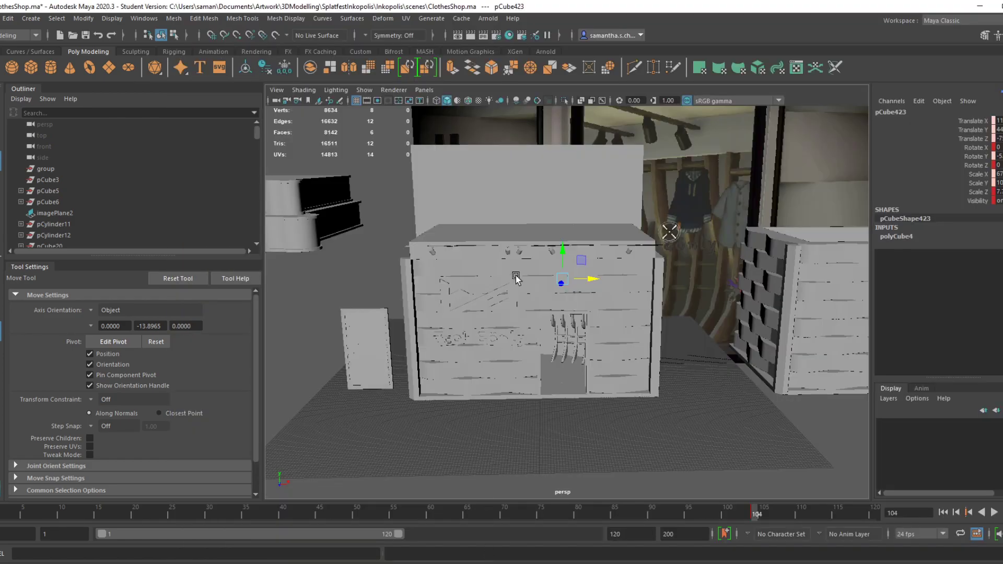
{"action": "key", "text": "space"}
{"action": "key", "text": "space"}
{"action": "right_click_drag", "start_coordinate": [521, 284], "coordinate": [460, 281]}
{"action": "left_click_drag", "start_coordinate": [511, 270], "coordinate": [542, 289]}
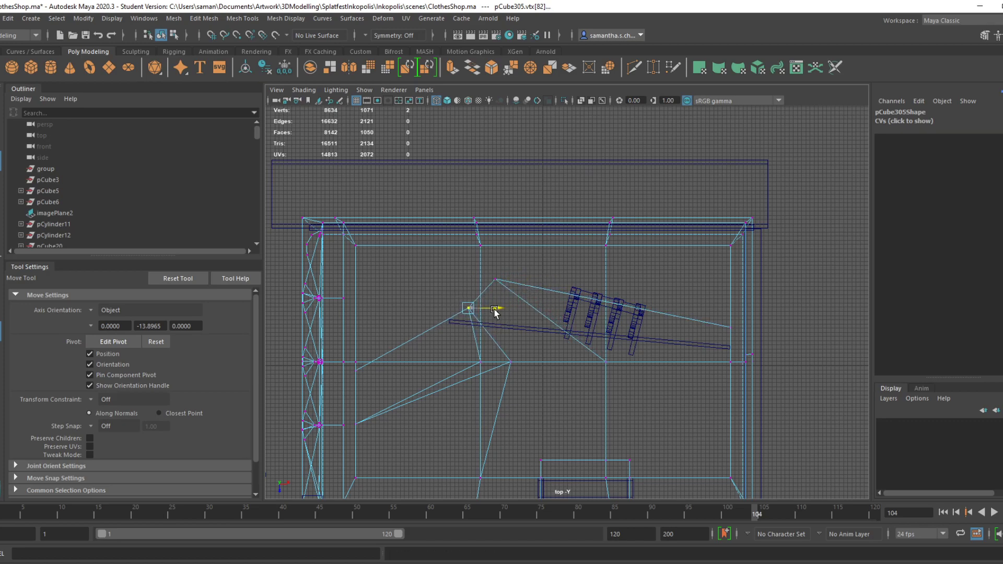
{"action": "key", "text": "ctrl+s"}
{"action": "left_click", "coordinate": [485, 308]}
{"action": "right_click_drag", "start_coordinate": [564, 282], "coordinate": [618, 266]}
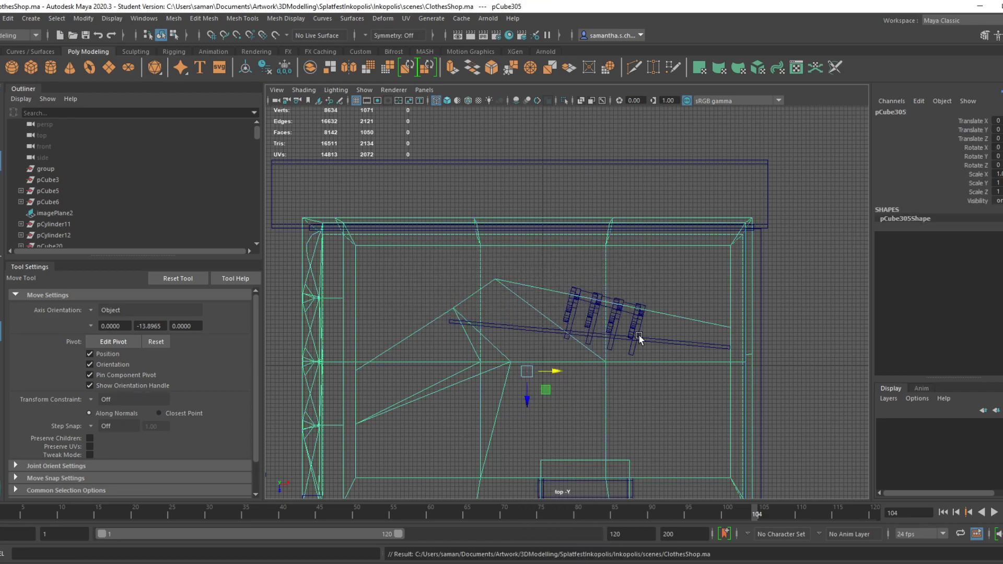
Fine-tune the depth of the back wall's left bend vertices in the top view and return to object mode
{"action": "left_click", "coordinate": [657, 347]}
{"action": "left_click", "coordinate": [660, 343]}
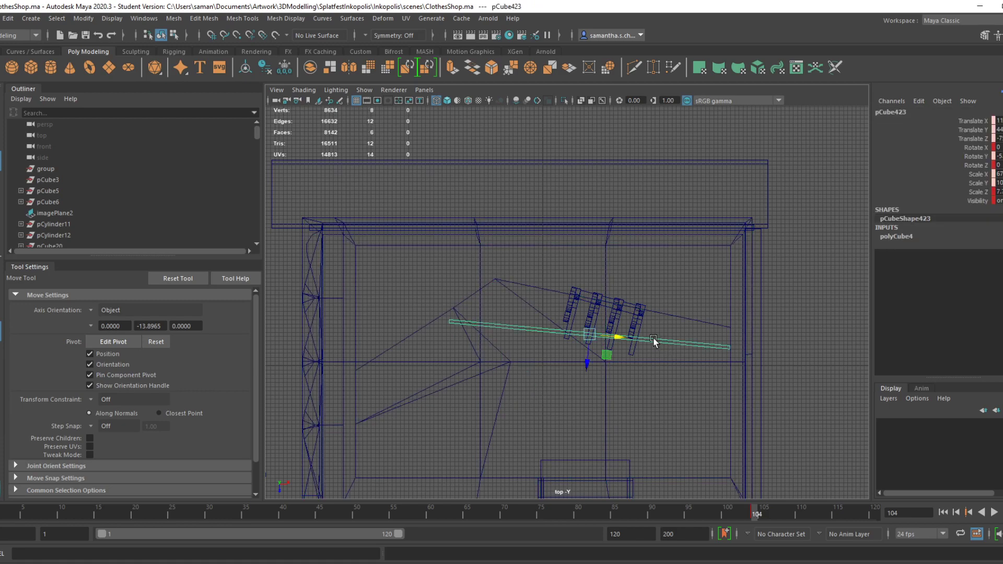
{"action": "left_click", "coordinate": [463, 311]}
{"action": "left_click", "coordinate": [462, 303]}
{"action": "right_click_drag", "start_coordinate": [461, 302], "coordinate": [437, 293]}
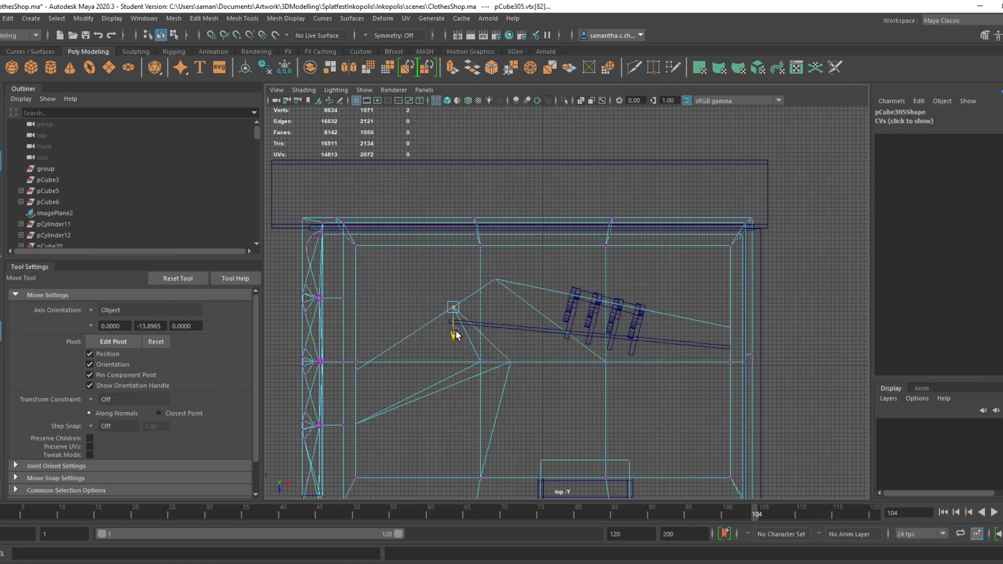
{"action": "right_click_drag", "start_coordinate": [506, 331], "coordinate": [592, 250]}
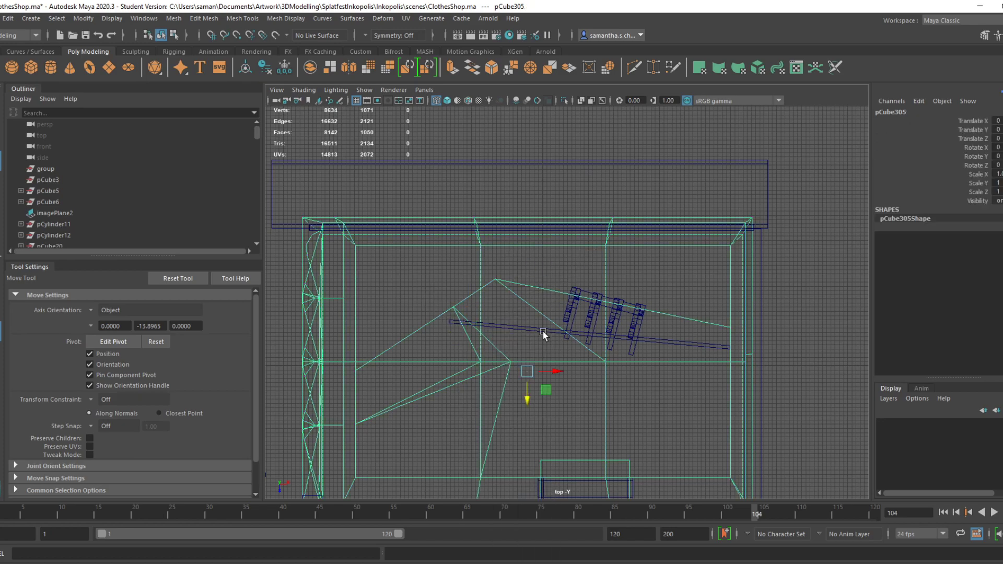
Lengthen the ceiling beam in the top view and slide it along so its left end reaches past the back wall's bend
{"action": "left_click", "coordinate": [592, 339]}
{"action": "key", "text": "r"}
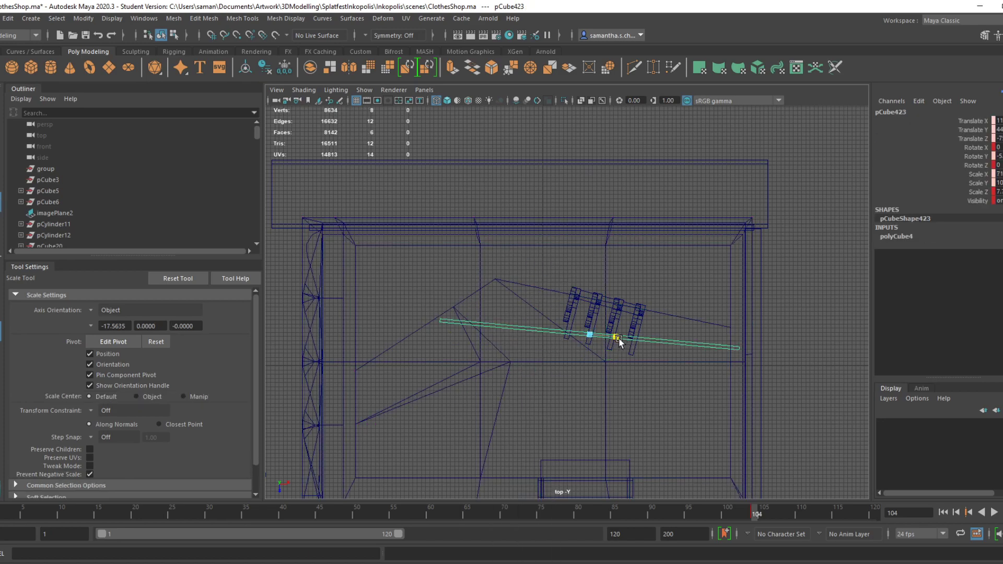
{"action": "key", "text": "w"}
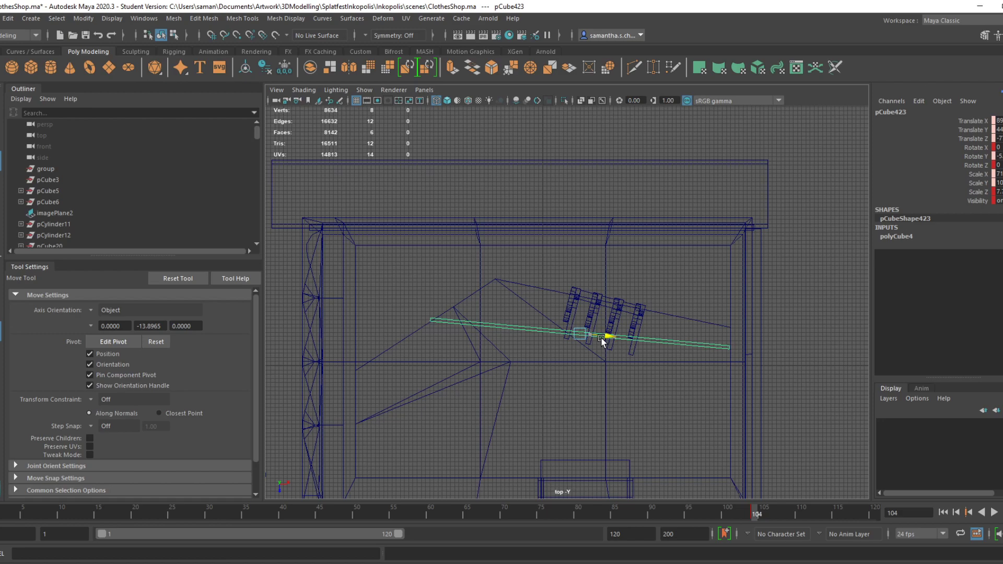
Scale the beam taller in the perspective view, judging its lower edge through the doorway
{"action": "key", "text": "space"}
{"action": "key", "text": "space"}
{"action": "mouse_move", "coordinate": [580, 335]}
{"action": "left_mouse_down", "text": "alt"}
{"action": "mouse_move", "coordinate": [554, 349]}
{"action": "mouse_move", "coordinate": [578, 319]}
{"action": "left_mouse_up", "text": "alt"}
{"action": "mouse_move", "coordinate": [543, 236]}
{"action": "left_mouse_down", "text": "alt"}
{"action": "mouse_move", "coordinate": [559, 305]}
{"action": "mouse_move", "coordinate": [578, 298]}
{"action": "mouse_move", "coordinate": [557, 241]}
{"action": "left_mouse_up", "text": "alt"}
{"action": "key", "text": "r"}
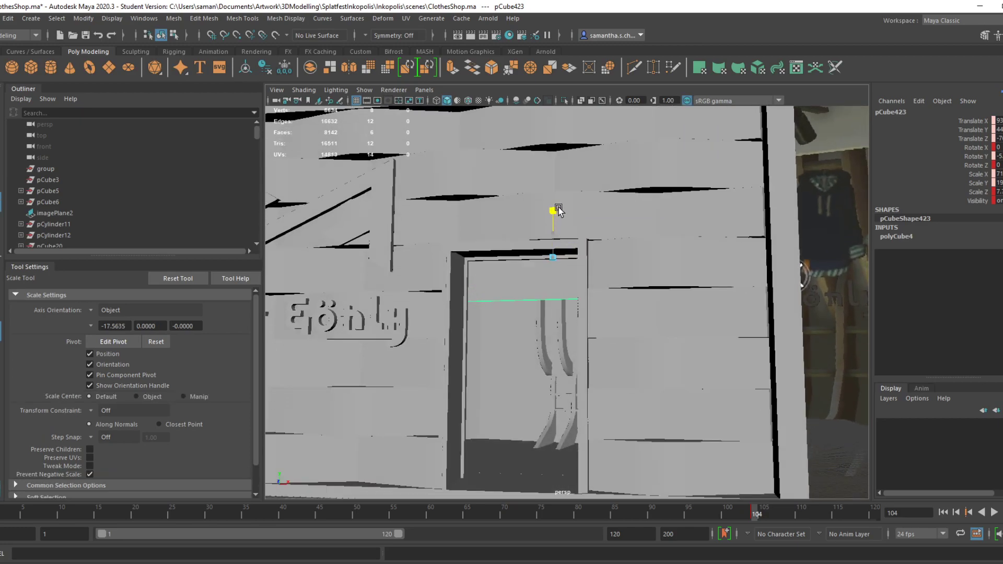
{"action": "key", "text": "w"}
{"action": "left_click_drag", "start_coordinate": [561, 306], "coordinate": [540, 314], "text": "alt"}
{"action": "left_click_drag", "start_coordinate": [540, 314], "coordinate": [552, 341], "text": "alt"}
{"action": "left_click", "coordinate": [516, 269]}
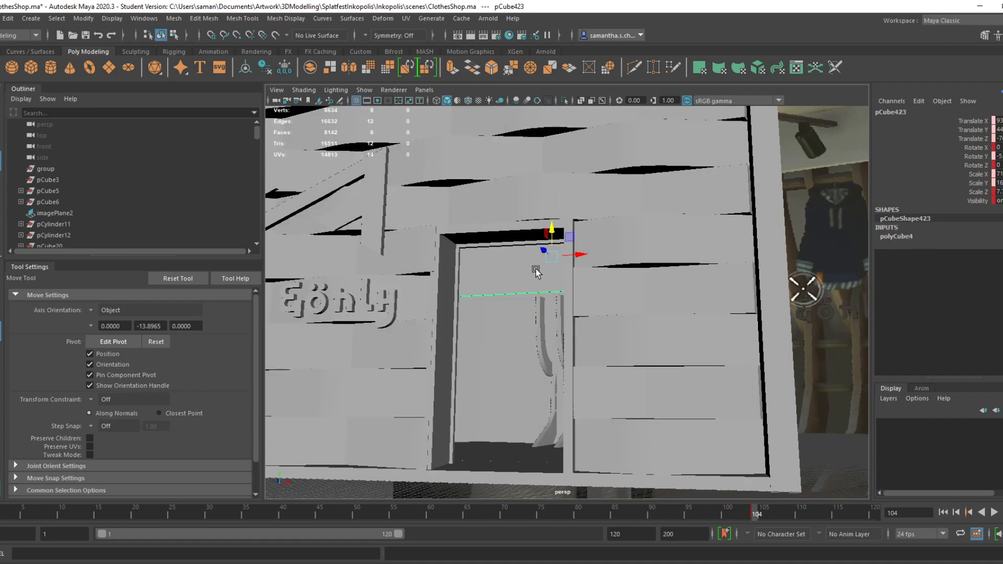
Lower the beam toward the tops of the racks in the front view and save the scene
{"action": "left_click_drag", "start_coordinate": [535, 270], "coordinate": [559, 282], "text": "alt"}
{"action": "key", "text": "space"}
{"action": "key", "text": "space"}
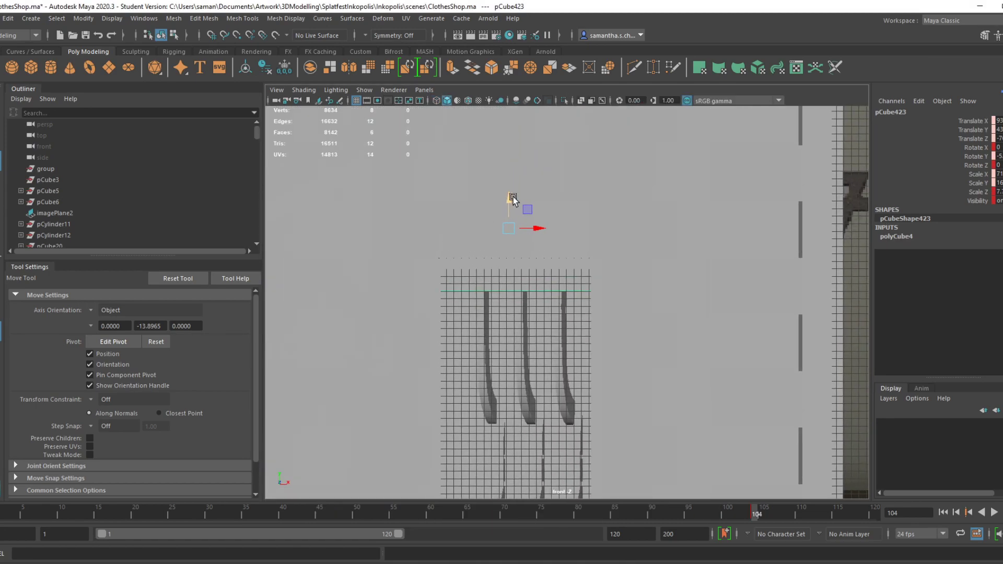
{"action": "key", "text": "space"}
{"action": "key", "text": "ctrl+s"}
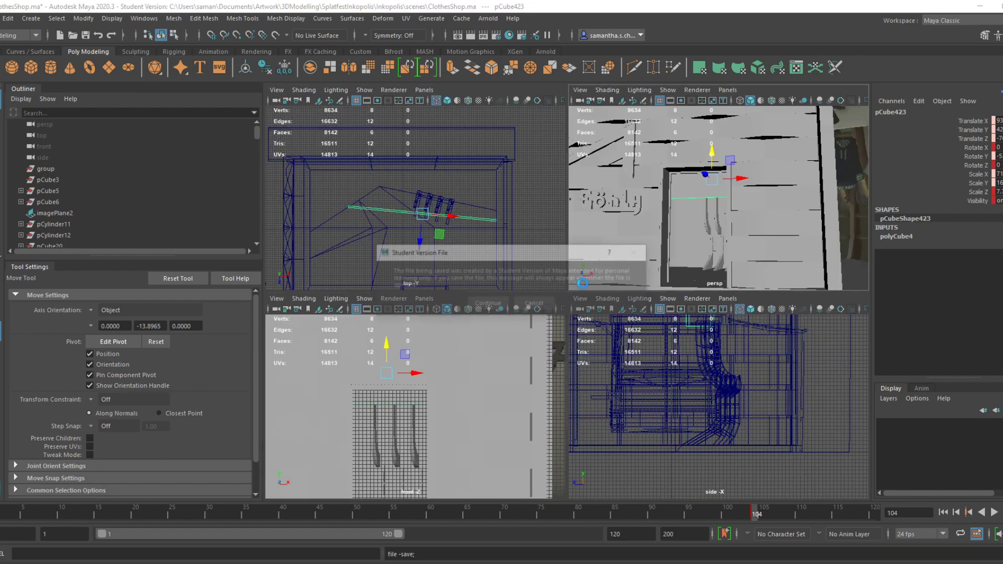
{"action": "left_click", "coordinate": [496, 302]}
Raise the beam slightly in the perspective view, checking its lower edge against the rack tops from close up
{"action": "left_click_drag", "start_coordinate": [702, 251], "coordinate": [688, 183], "text": "alt"}
{"action": "right_click_drag", "start_coordinate": [688, 183], "coordinate": [818, 247], "text": "alt"}
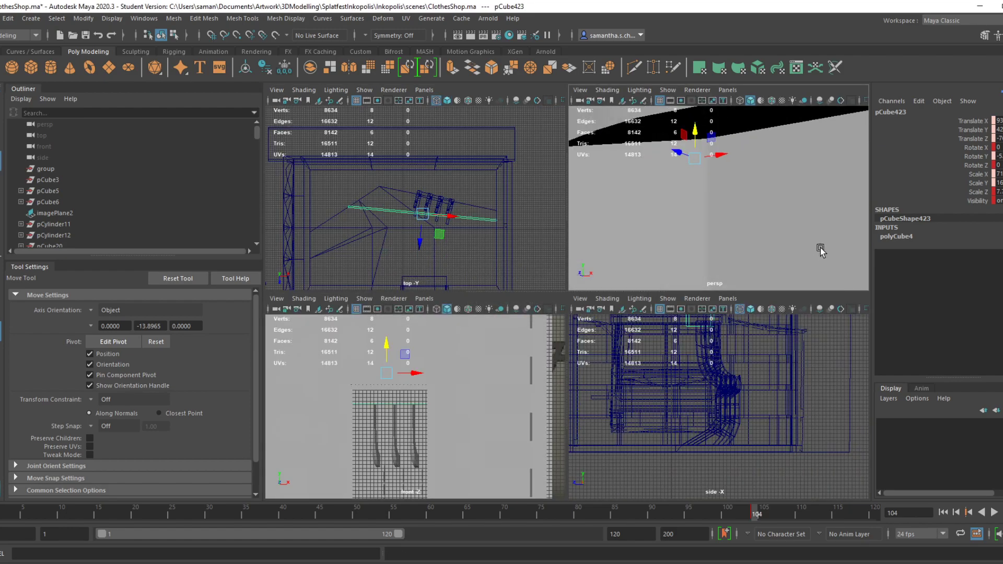
{"action": "left_click_drag", "start_coordinate": [662, 232], "coordinate": [697, 237], "text": "alt"}
{"action": "key", "text": "space"}
{"action": "left_click_drag", "start_coordinate": [547, 280], "coordinate": [528, 199], "text": "alt"}
{"action": "key", "text": "r"}
{"action": "middle_click_drag", "start_coordinate": [584, 287], "coordinate": [593, 291]}
{"action": "left_click_drag", "start_coordinate": [594, 291], "coordinate": [648, 299], "text": "alt"}
{"action": "key", "text": "w"}
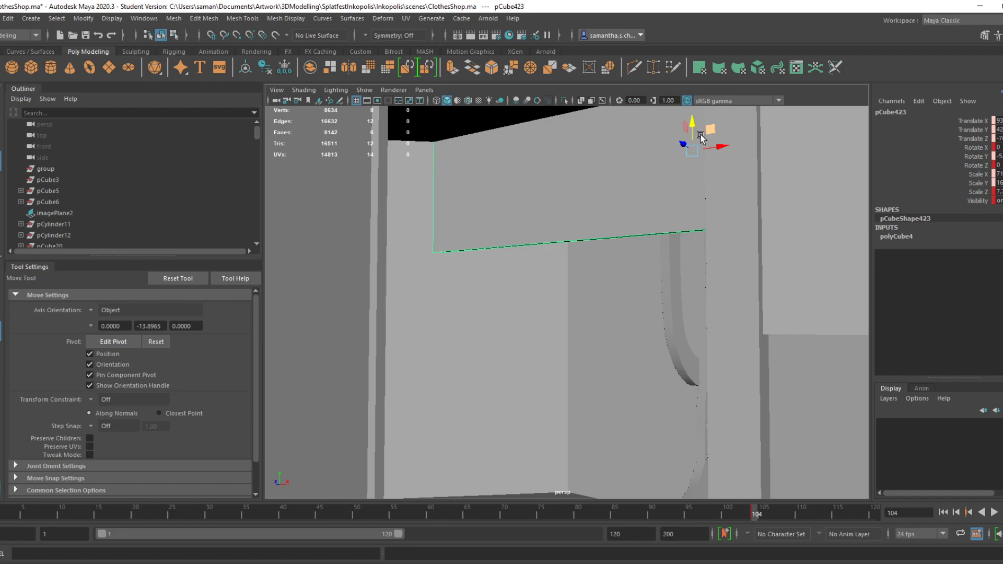
{"action": "left_click_drag", "start_coordinate": [695, 203], "coordinate": [675, 233], "text": "alt"}
{"action": "middle_click_drag", "start_coordinate": [676, 233], "coordinate": [667, 290], "text": "alt"}
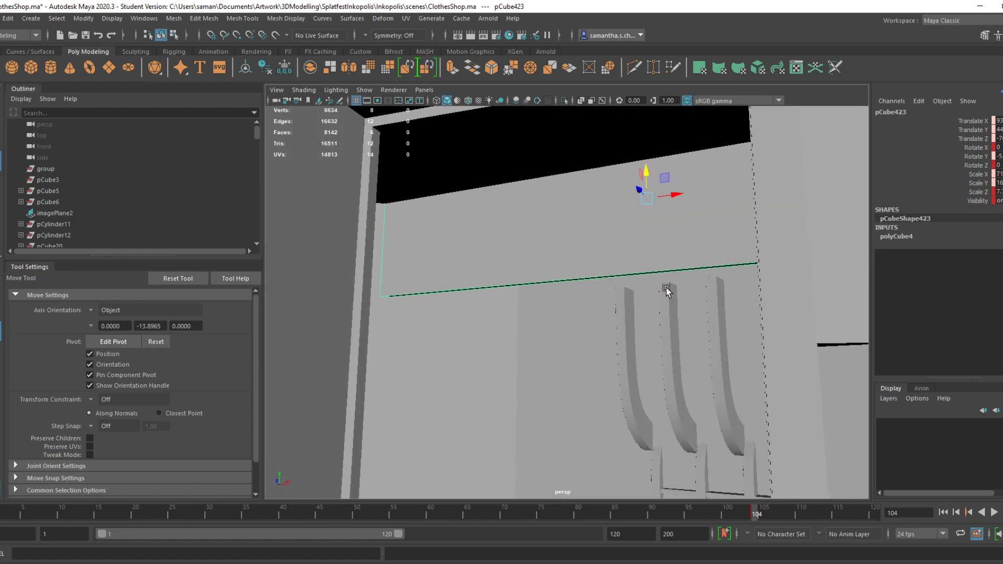
Thicken the beam front to back and slide it along its length toward the shop's left side
{"action": "key", "text": "r"}
{"action": "left_click_drag", "start_coordinate": [646, 180], "coordinate": [581, 197], "text": "alt"}
{"action": "key", "text": "w"}
{"action": "left_click_drag", "start_coordinate": [801, 216], "coordinate": [707, 193], "text": "alt"}
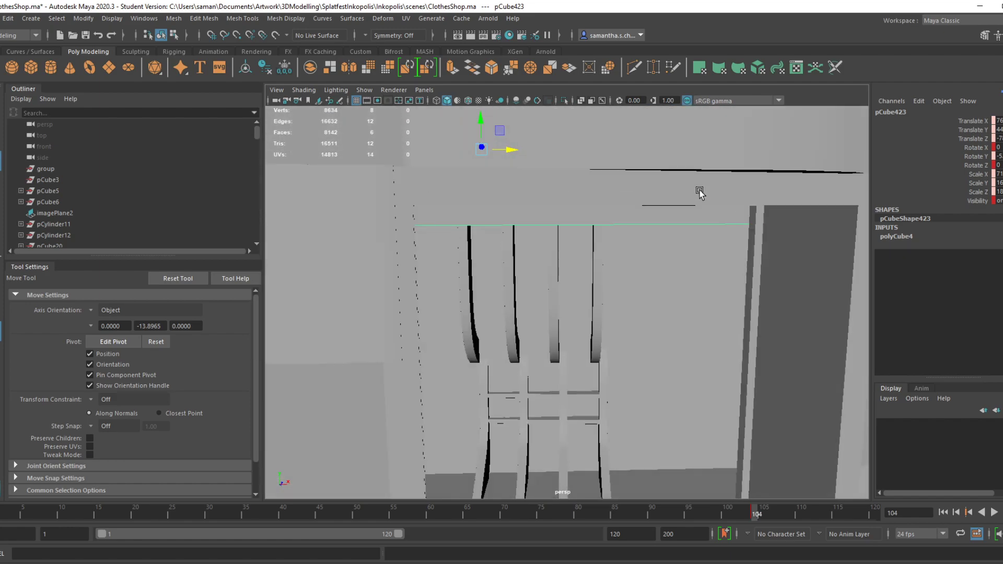
Select all six interior ceiling faces of the shop building from inside in the perspective view
{"action": "left_click_drag", "start_coordinate": [778, 252], "coordinate": [537, 156], "text": "alt"}
{"action": "right_click_drag", "start_coordinate": [537, 156], "coordinate": [534, 162]}
{"action": "left_click", "coordinate": [534, 162]}
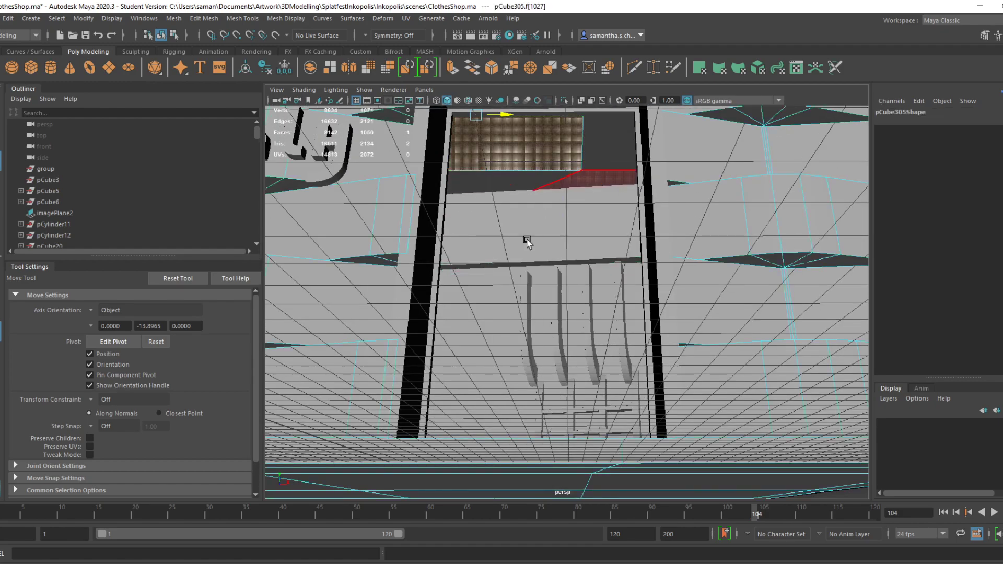
{"action": "key", "text": "space"}
{"action": "key", "text": "space"}
{"action": "key", "text": "space"}
{"action": "key", "text": "space"}
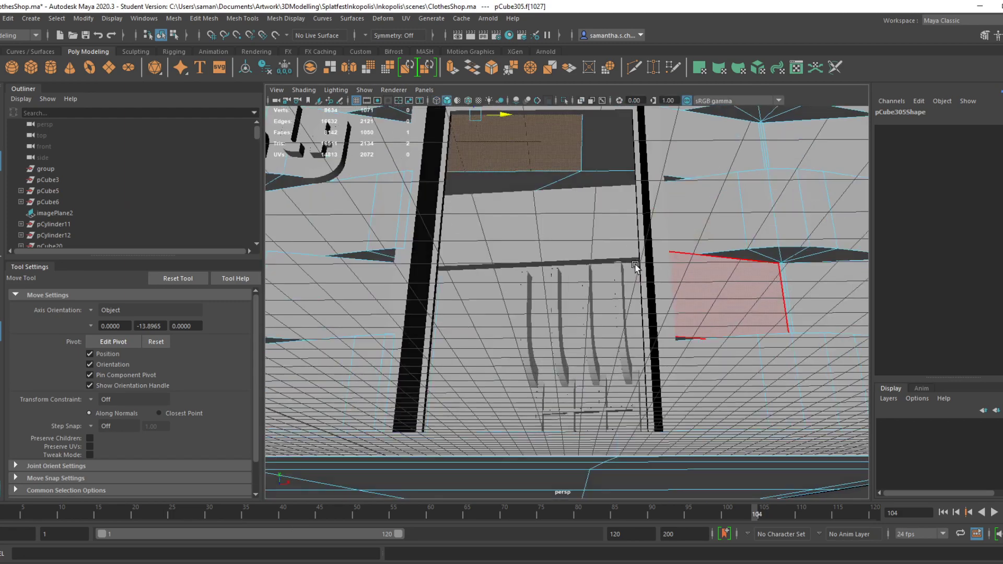
{"action": "key", "text": "f"}
{"action": "left_click_drag", "start_coordinate": [588, 272], "coordinate": [722, 321], "text": "alt"}
{"action": "left_click", "coordinate": [546, 211], "text": "shift"}
{"action": "left_click", "coordinate": [666, 203], "text": "shift"}
{"action": "left_click_drag", "start_coordinate": [666, 203], "coordinate": [640, 366], "text": "alt"}
{"action": "left_click", "coordinate": [683, 227], "text": "shift"}
{"action": "left_click_drag", "start_coordinate": [683, 227], "coordinate": [645, 191], "text": "alt"}
{"action": "left_click", "coordinate": [632, 184], "text": "shift"}
{"action": "left_click", "coordinate": [522, 293], "text": "shift"}
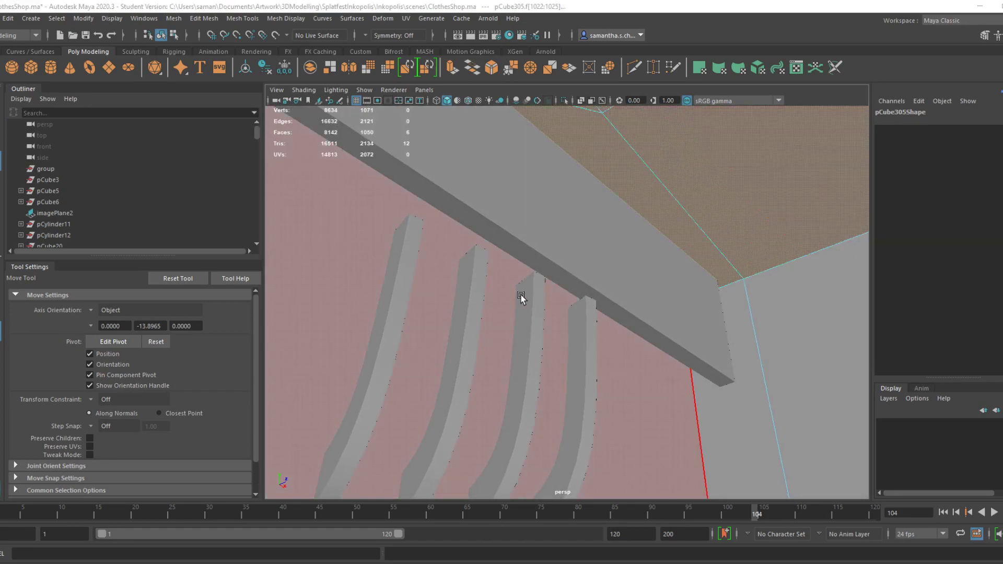
Lower the selected ceiling faces in the front wireframe view, compare the ceiling height with the game capture, and save the scene
{"action": "key", "text": "space"}
{"action": "key", "text": "space"}
{"action": "key", "text": "4"}
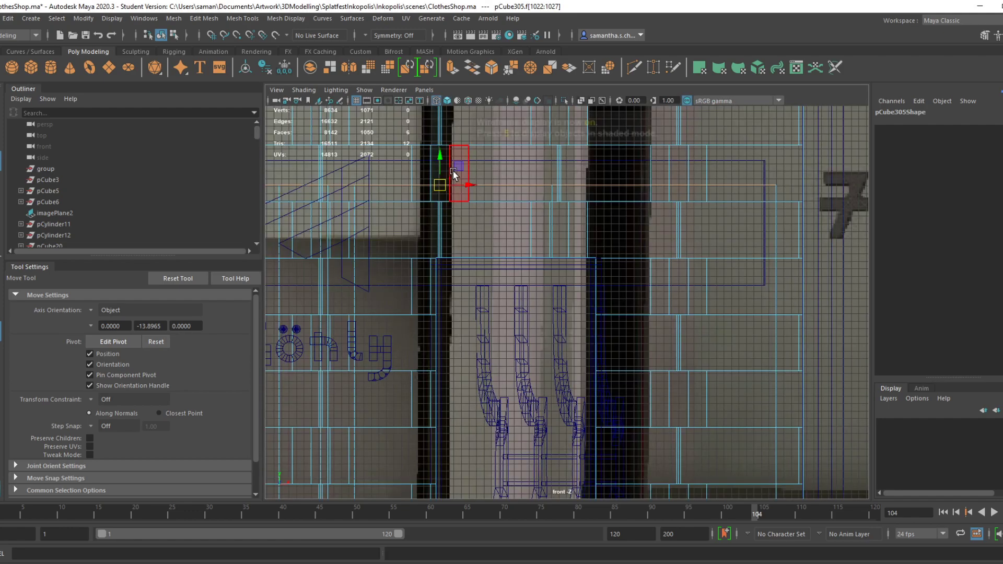
{"action": "scroll", "coordinate": [464, 161], "scroll_direction": "down", "scroll_amount": 3}
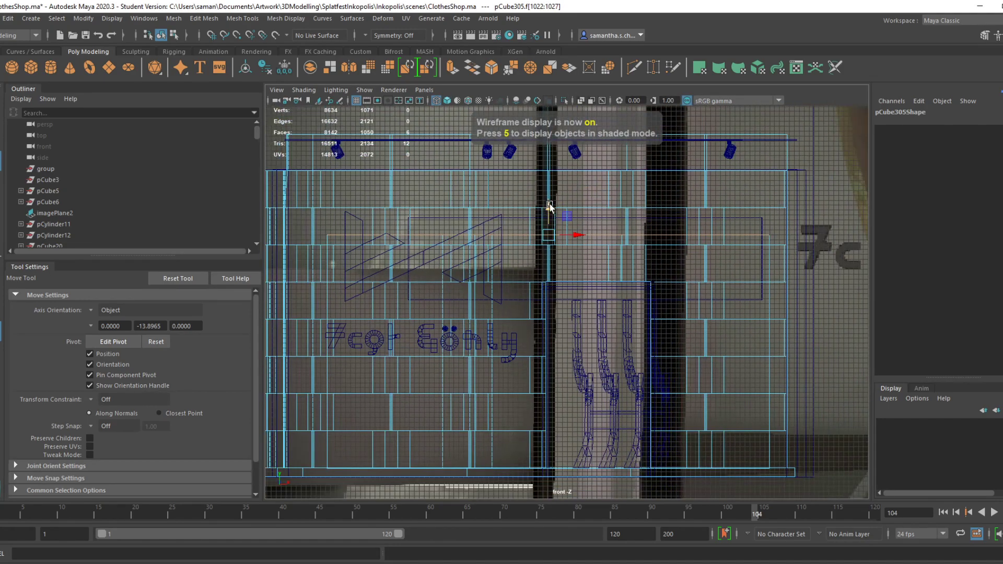
{"action": "left_click_drag", "start_coordinate": [549, 212], "coordinate": [550, 217]}
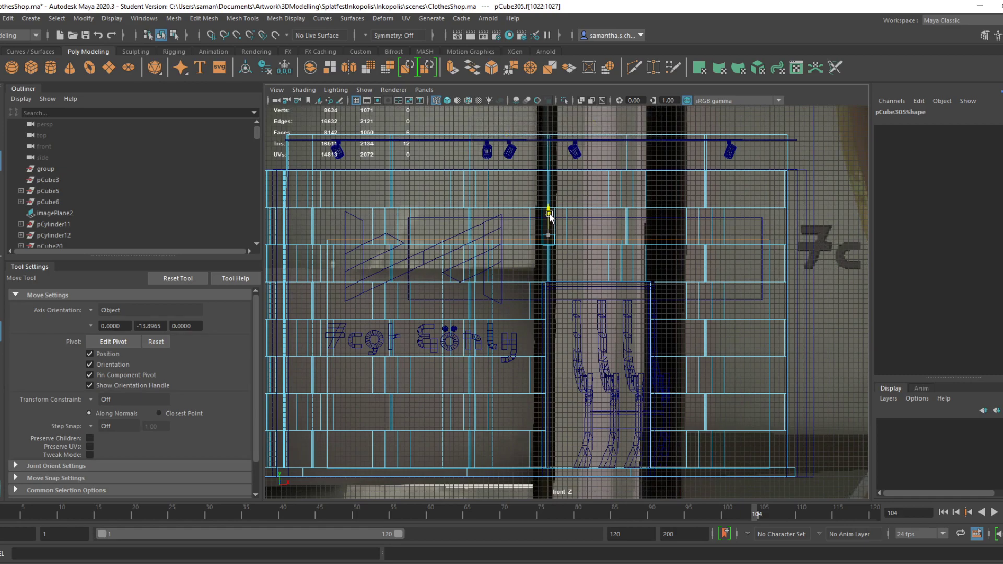
{"action": "key", "text": "alt+Tab"}
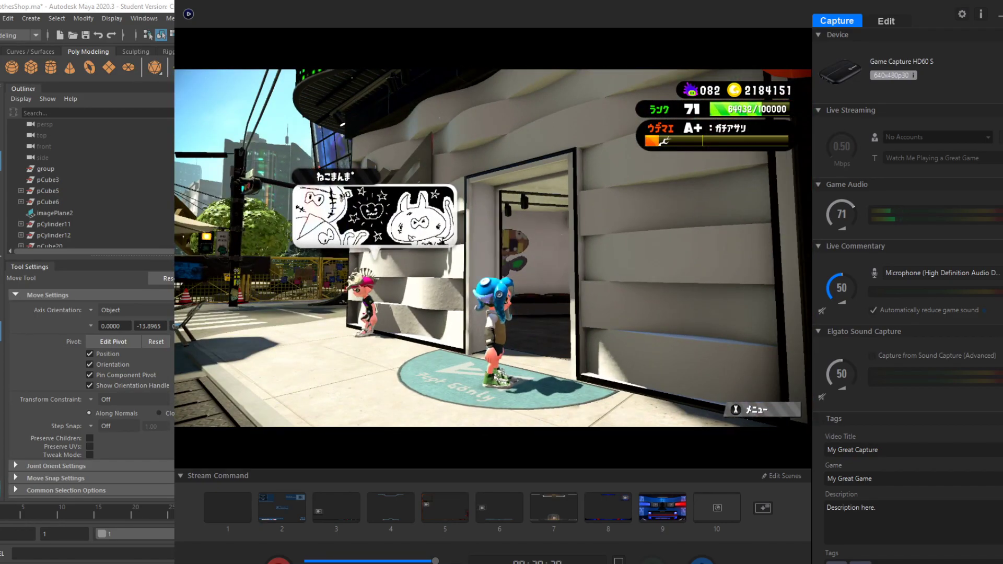
{"action": "left_click", "coordinate": [524, 498]}
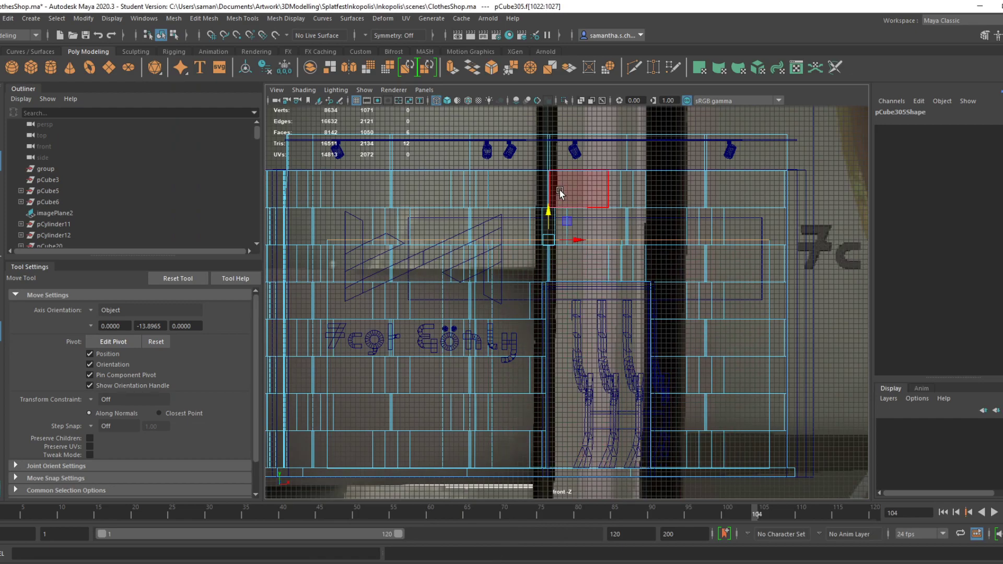
{"action": "key", "text": "ctrl+s"}
{"action": "left_click", "coordinate": [488, 303]}
Reduce the beam's height and lower it so its bottom edge just overlaps the rack tops in the front view, and save the scene
{"action": "left_click", "coordinate": [576, 300]}
{"action": "right_click_drag", "start_coordinate": [580, 282], "coordinate": [583, 295]}
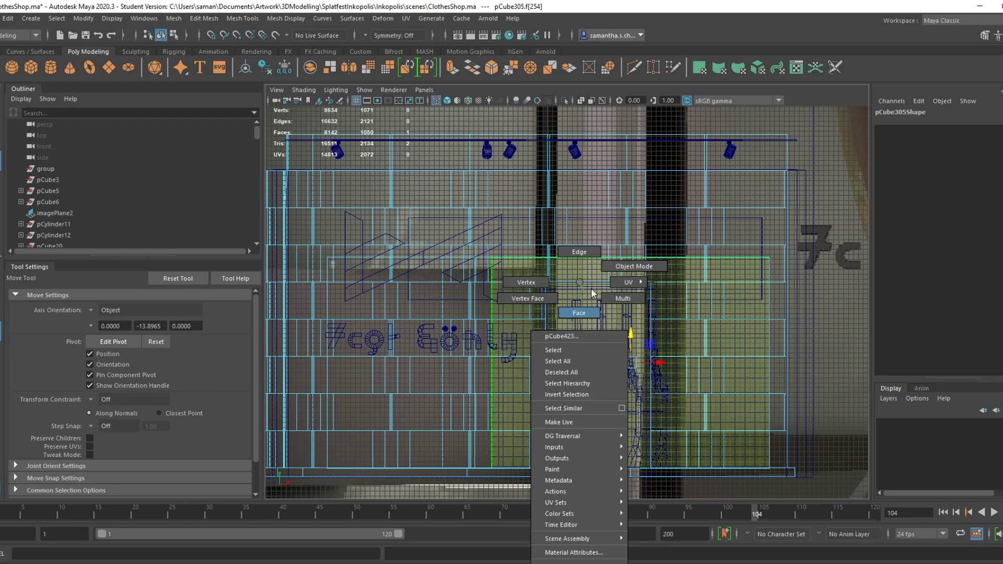
{"action": "left_click", "coordinate": [634, 265]}
{"action": "left_click", "coordinate": [442, 301]}
{"action": "left_click", "coordinate": [437, 299]}
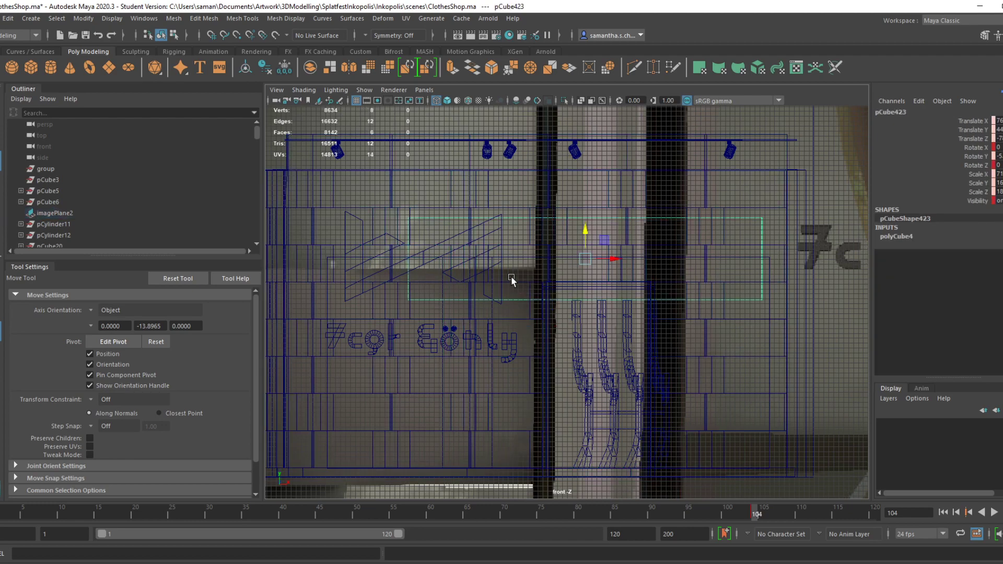
{"action": "key", "text": "r"}
{"action": "key", "text": "w"}
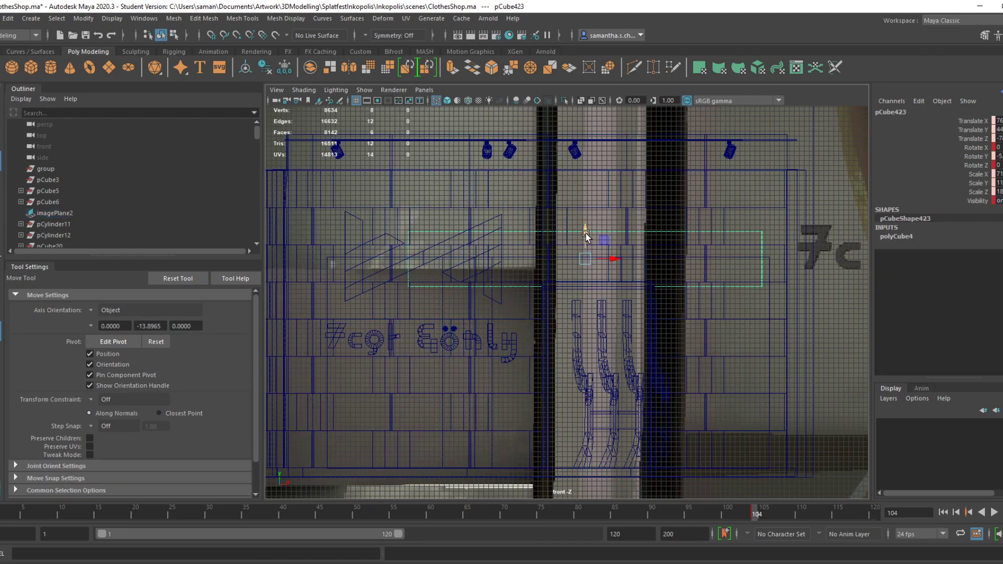
{"action": "left_click_drag", "start_coordinate": [585, 252], "coordinate": [587, 257]}
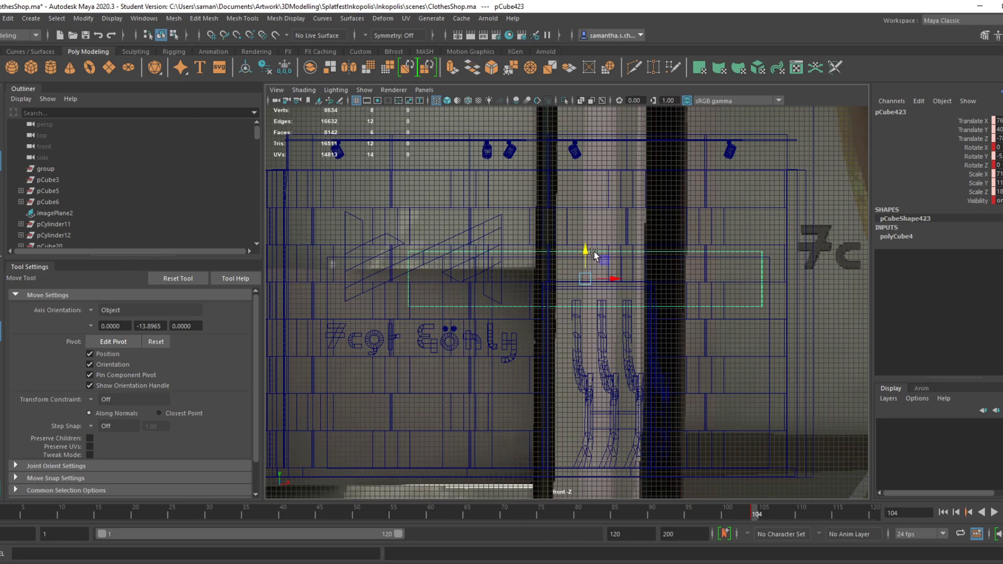
{"action": "key", "text": "space"}
{"action": "key", "text": "space"}
{"action": "key", "text": "ctrl+s"}
{"action": "left_click", "coordinate": [489, 304]}
Select the crossbars between the racks and compare the entrance view from outside with the game capture
{"action": "left_click_drag", "start_coordinate": [575, 382], "coordinate": [662, 226], "text": "alt"}
{"action": "left_click", "coordinate": [517, 411]}
{"action": "left_click", "coordinate": [582, 294], "text": "shift"}
{"action": "left_click", "coordinate": [654, 308], "text": "shift"}
{"action": "scroll", "coordinate": [668, 360], "scroll_direction": "down", "scroll_amount": 5}
{"action": "left_click_drag", "start_coordinate": [668, 359], "coordinate": [616, 345], "text": "alt"}
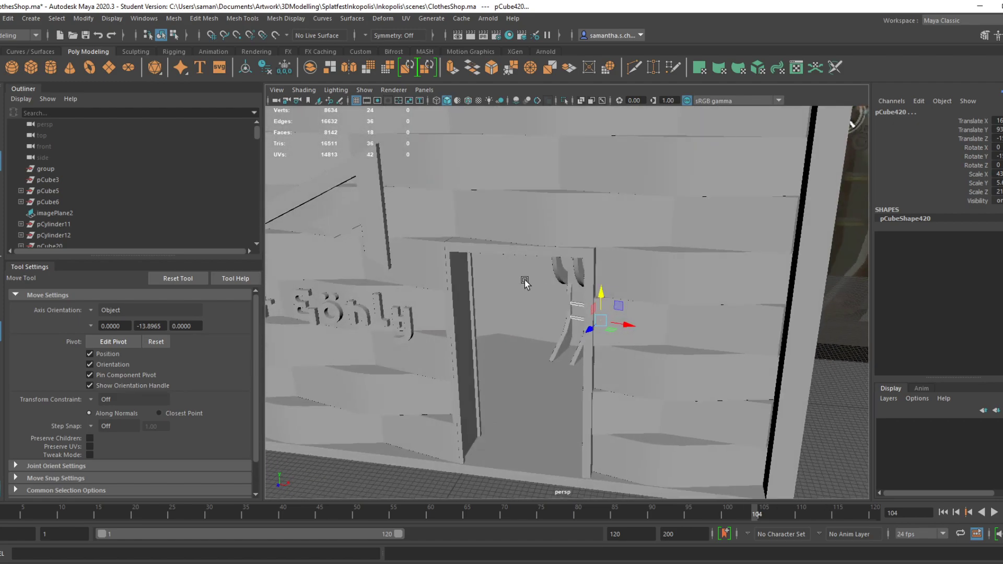
{"action": "left_click", "coordinate": [538, 559]}
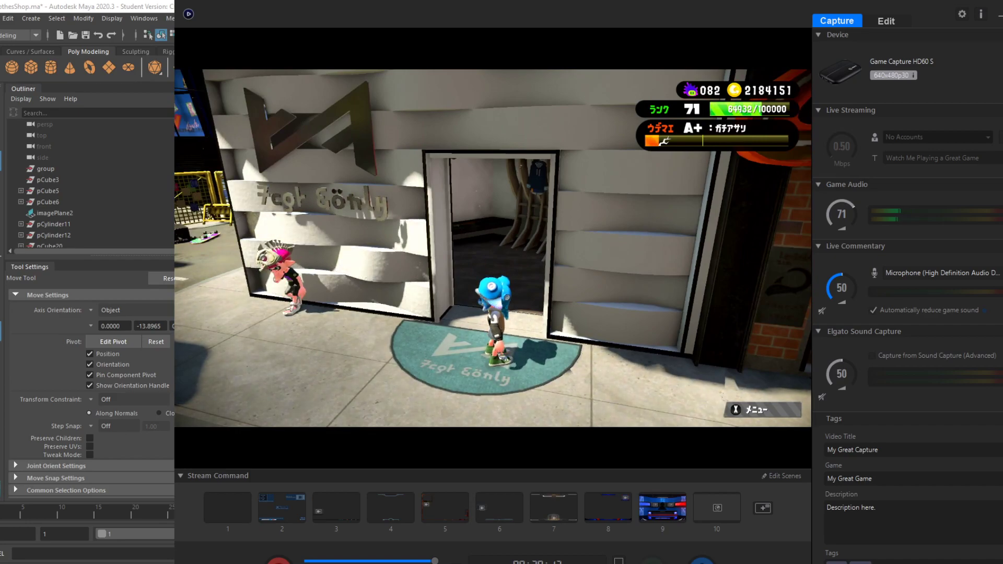
{"action": "left_click", "coordinate": [493, 541]}
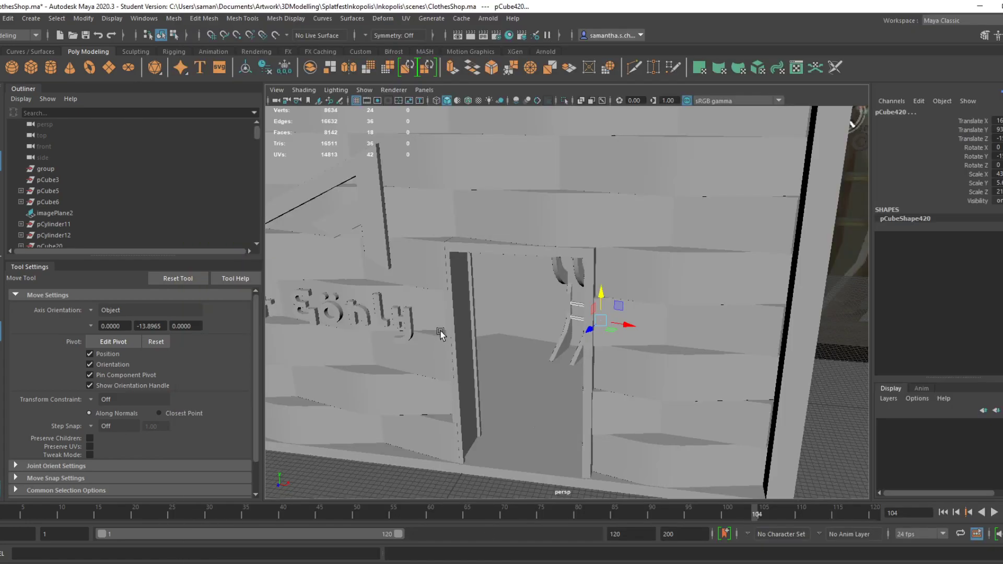
Shift the vertices of the shop's angled back wall slightly farther back in the top view, and save the scene
{"action": "key", "text": "space"}
{"action": "key", "text": "space"}
{"action": "left_click", "coordinate": [463, 348]}
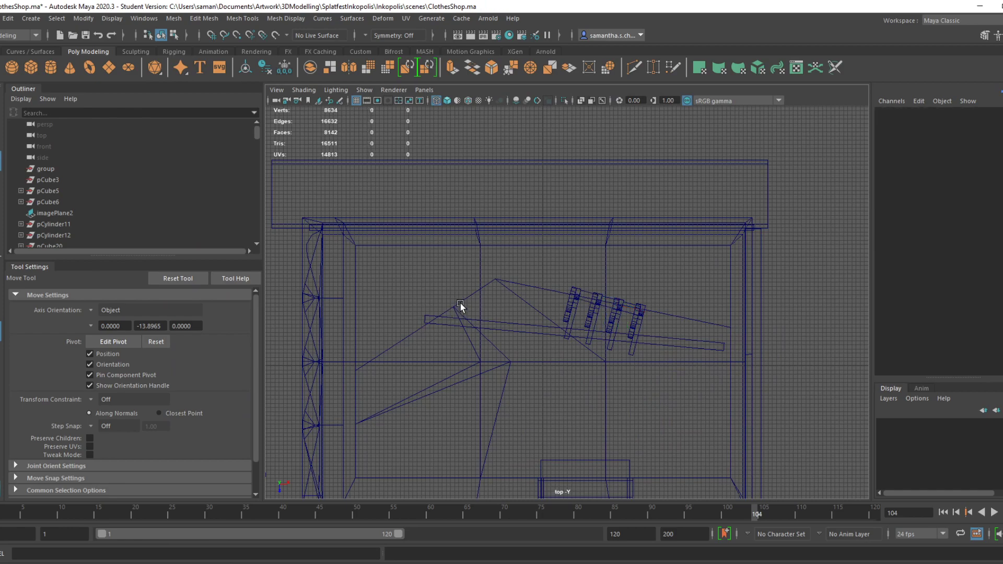
{"action": "left_click", "coordinate": [482, 287]}
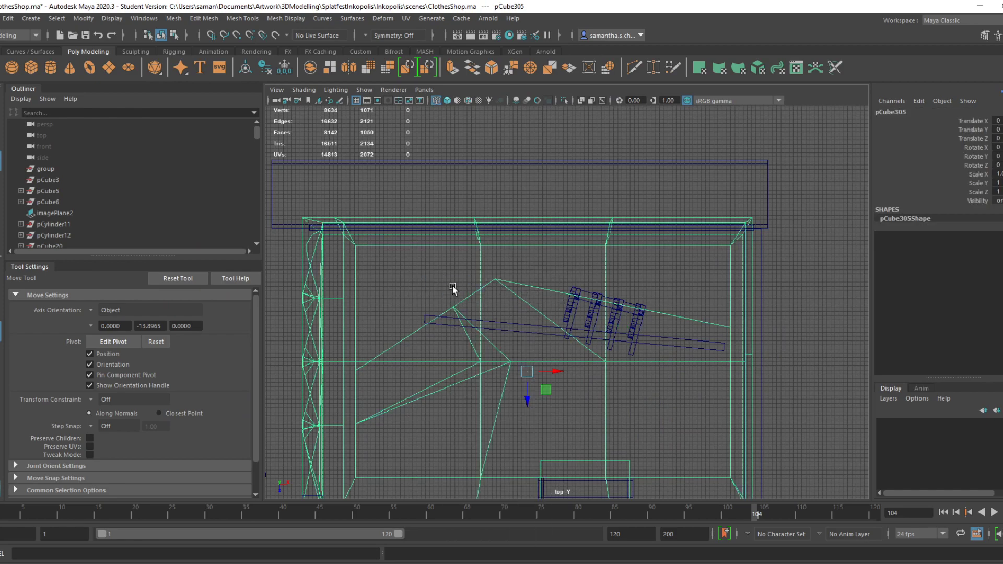
{"action": "key", "text": "F9"}
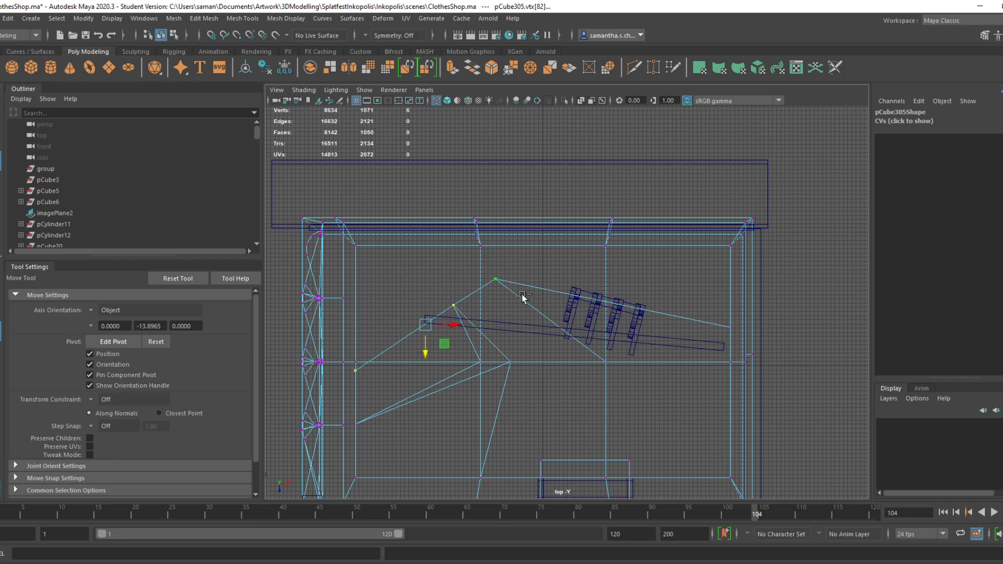
{"action": "key", "text": "r"}
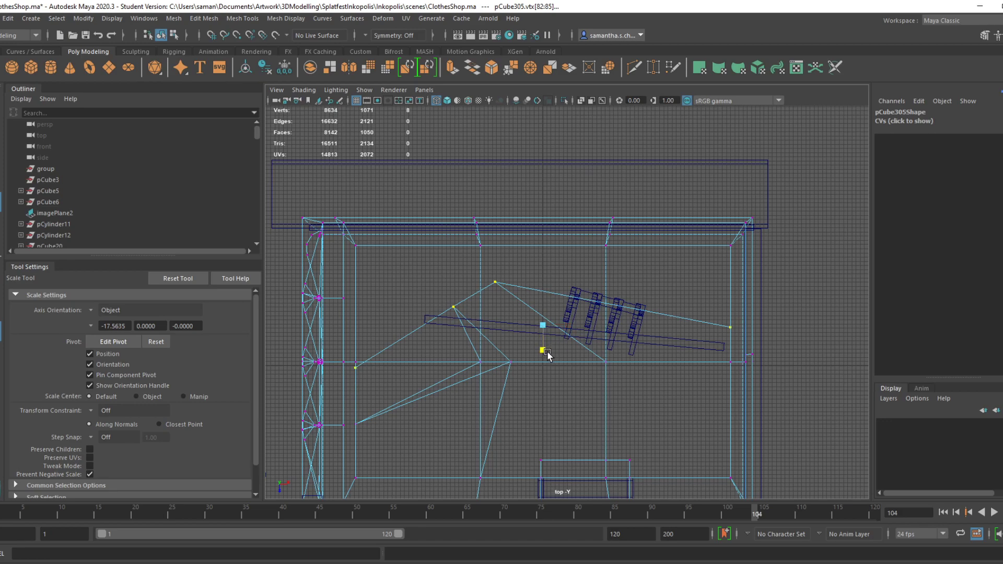
{"action": "key", "text": "w"}
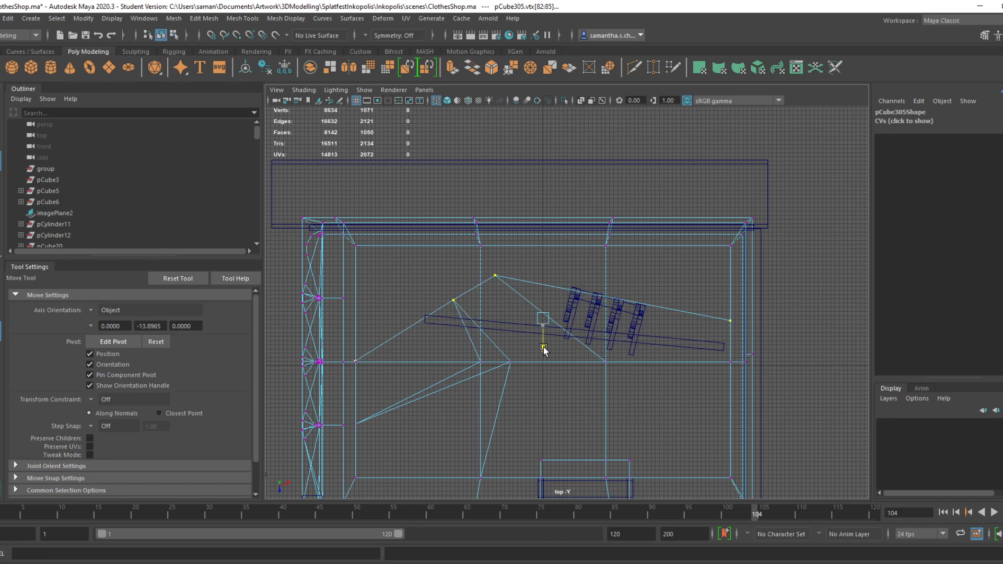
{"action": "left_click_drag", "start_coordinate": [545, 352], "coordinate": [545, 351]}
{"action": "key", "text": "ctrl+s"}
{"action": "left_click", "coordinate": [489, 305]}
Nudge the back wall's vertex pair just before its peak into line with the sloping wall in the top view, and save the scene
{"action": "scroll", "coordinate": [612, 346], "scroll_direction": "up", "scroll_amount": 2}
{"action": "left_click", "coordinate": [581, 306]}
{"action": "right_click_drag", "start_coordinate": [573, 306], "coordinate": [569, 293]}
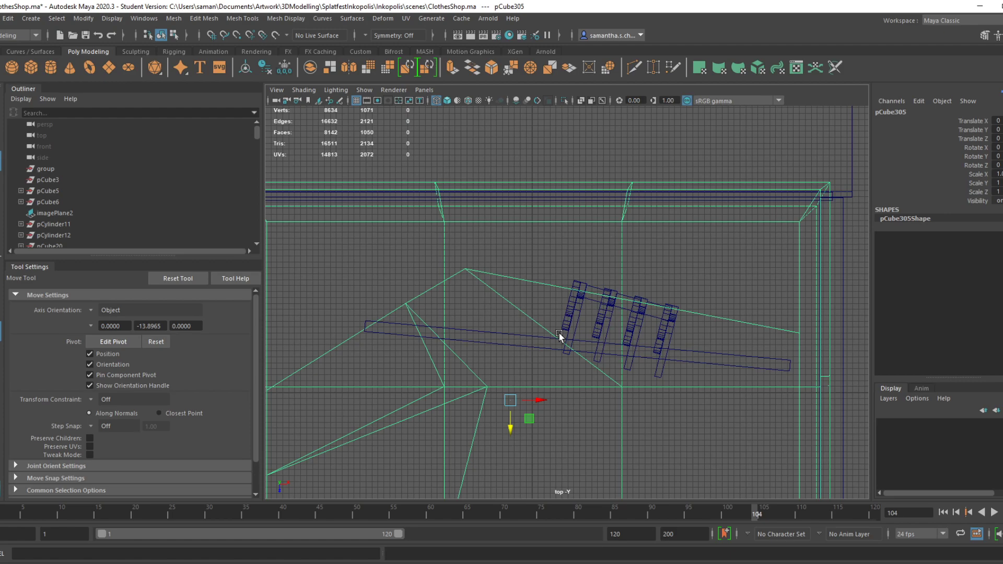
{"action": "right_click_drag", "start_coordinate": [408, 303], "coordinate": [359, 280]}
{"action": "left_click_drag", "start_coordinate": [402, 296], "coordinate": [400, 336]}
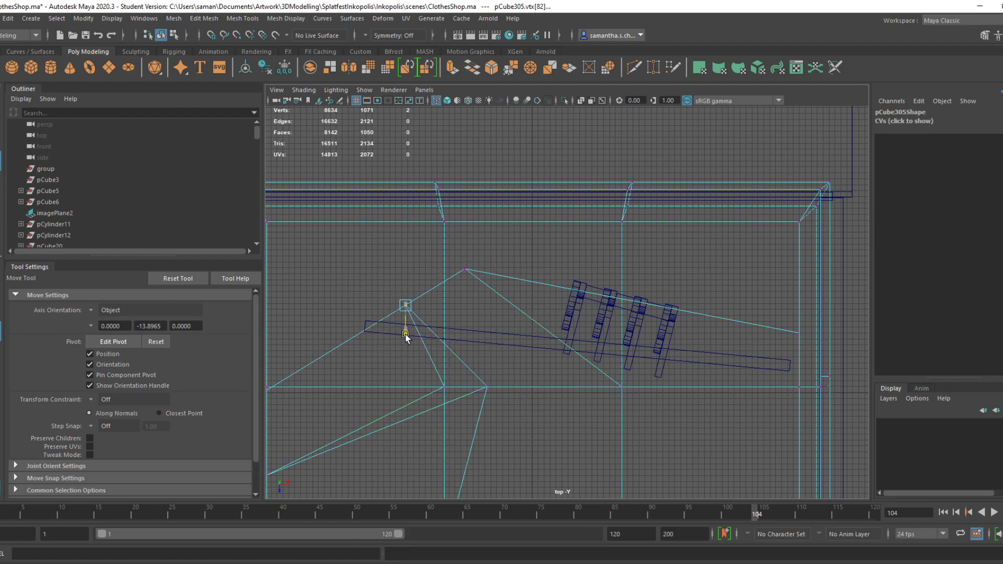
{"action": "key", "text": "ctrl+s"}
{"action": "left_click", "coordinate": [488, 302]}
{"action": "scroll", "coordinate": [537, 360], "scroll_direction": "down", "scroll_amount": 1}
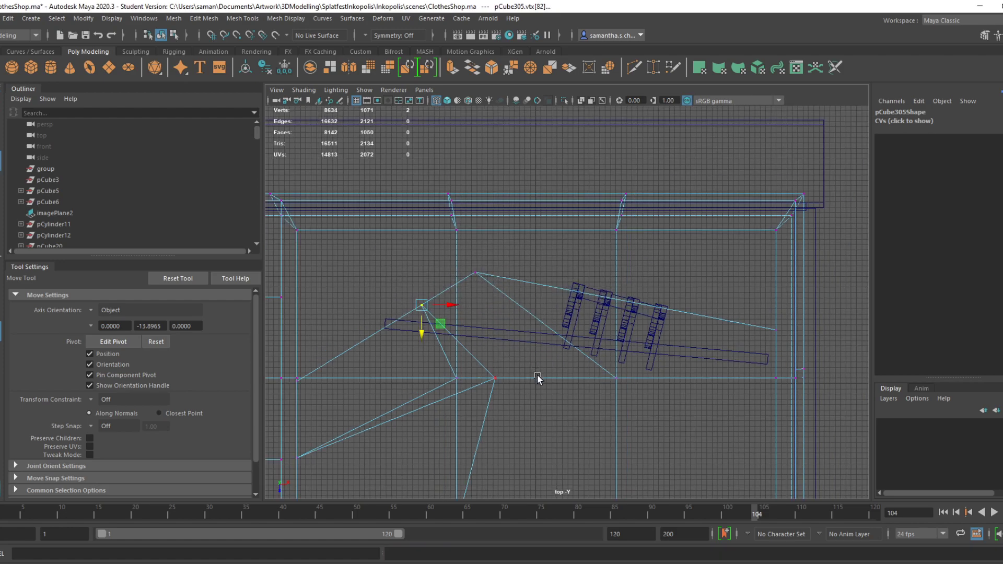
Select the upper and lower pieces of the first racks in the top view, checking them against the game capture
{"action": "right_click_drag", "start_coordinate": [584, 293], "coordinate": [619, 267]}
{"action": "scroll", "coordinate": [632, 353], "scroll_direction": "up", "scroll_amount": 5}
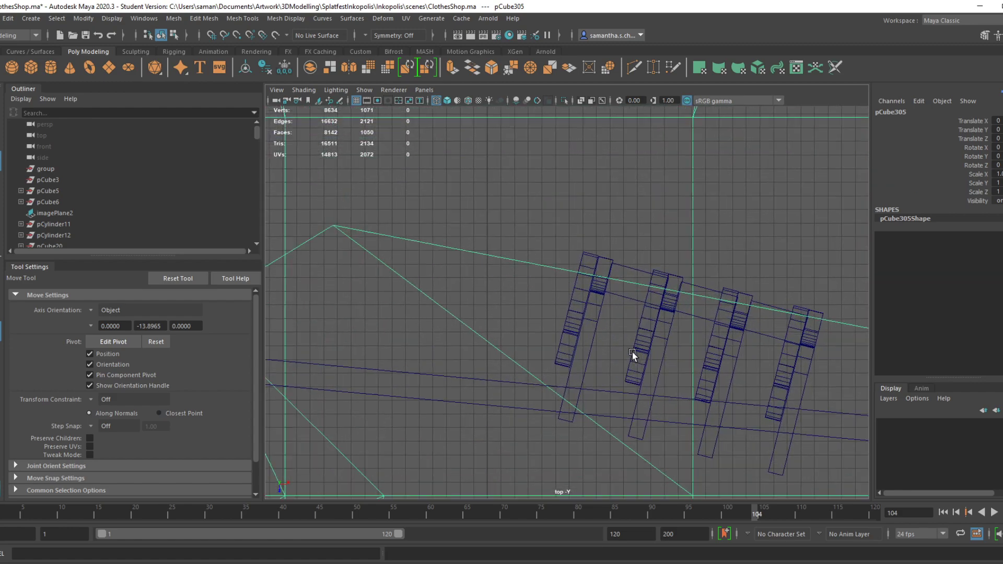
{"action": "left_click", "coordinate": [594, 309]}
{"action": "left_click", "coordinate": [610, 292]}
{"action": "left_click", "coordinate": [594, 293], "text": "shift"}
{"action": "left_click_drag", "start_coordinate": [586, 252], "coordinate": [642, 271]}
{"action": "left_click", "coordinate": [621, 309]}
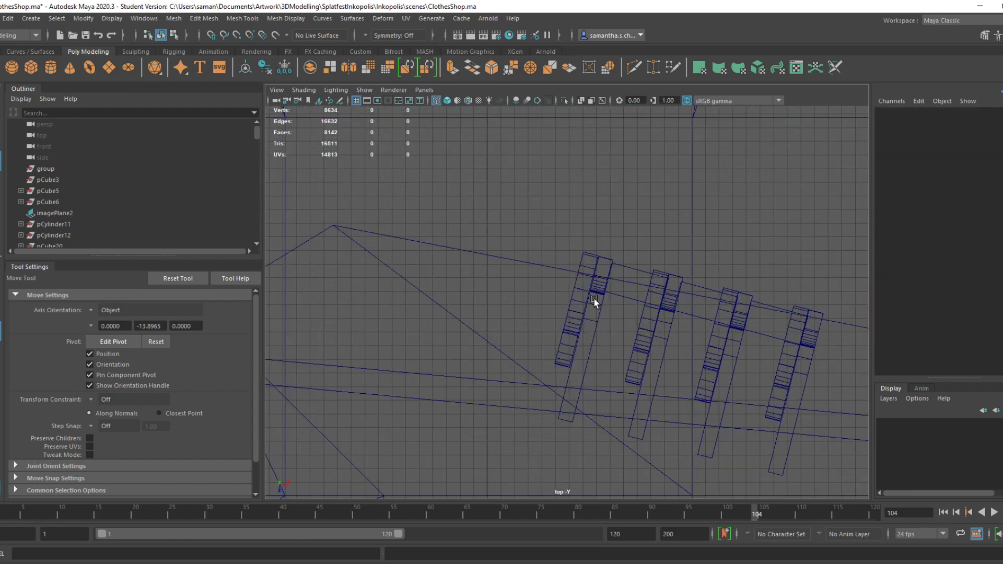
{"action": "left_click", "coordinate": [575, 309]}
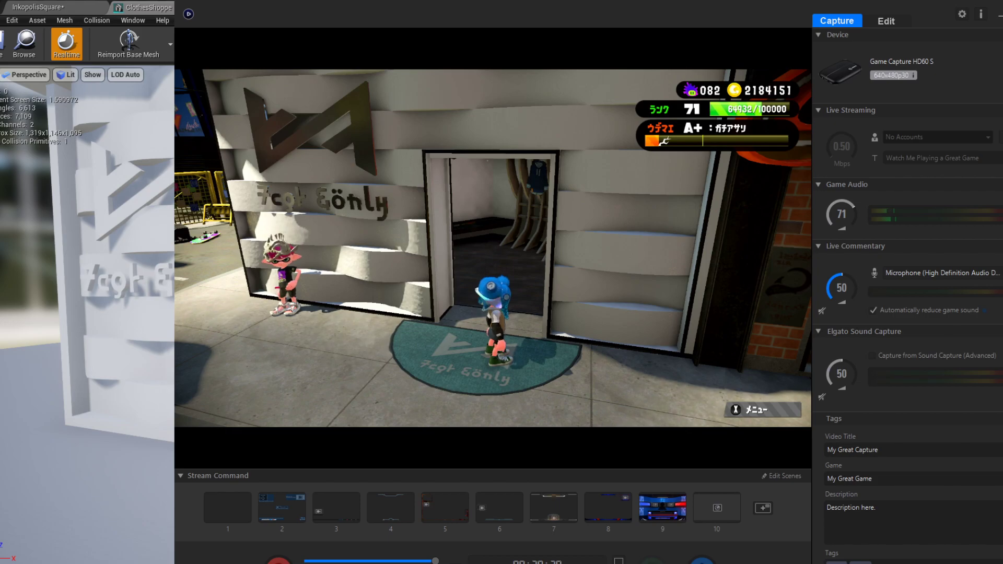
{"action": "left_click", "coordinate": [507, 539]}
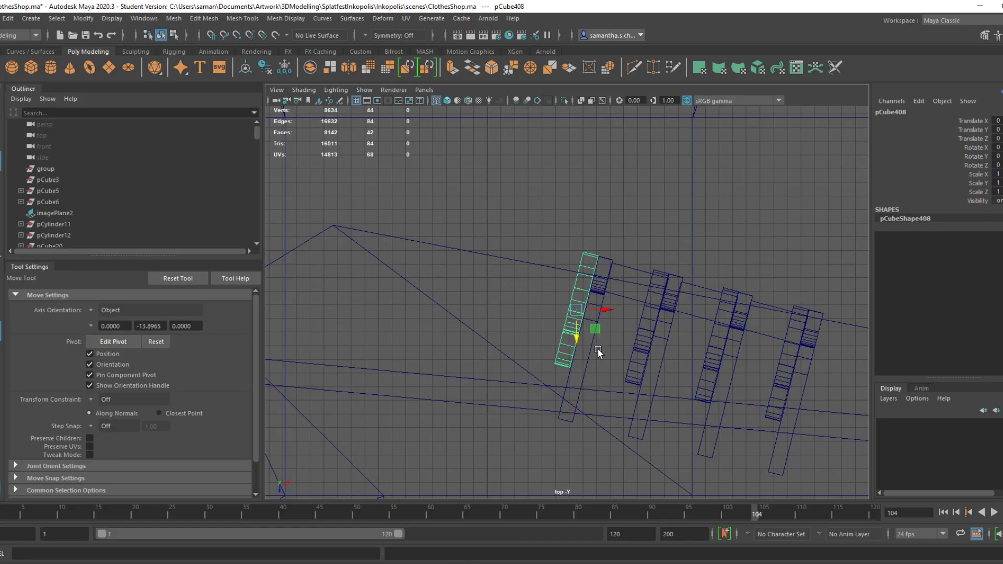
{"action": "left_click", "coordinate": [585, 372], "text": "shift"}
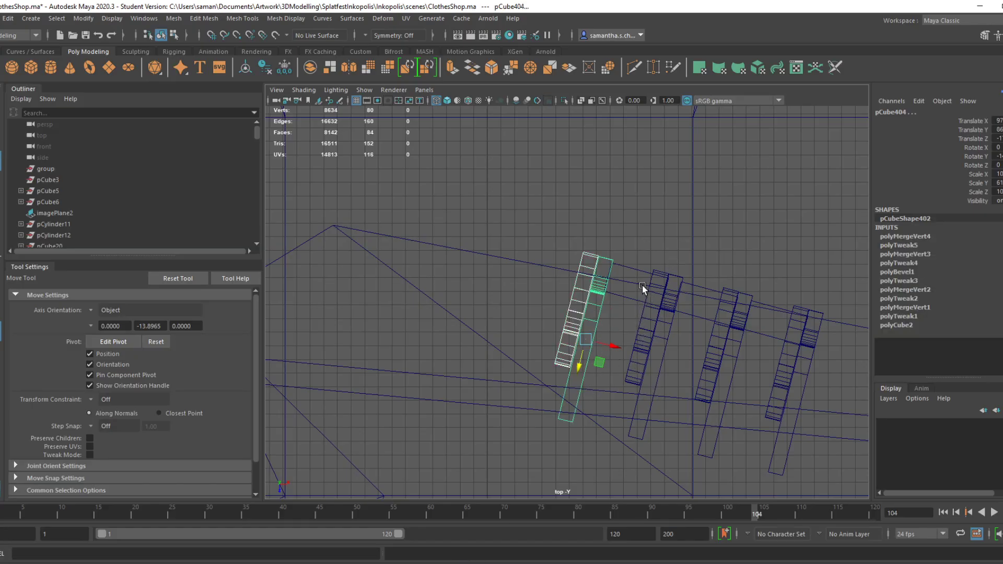
{"action": "left_click", "coordinate": [650, 305], "text": "shift"}
{"action": "left_click", "coordinate": [652, 372], "text": "shift"}
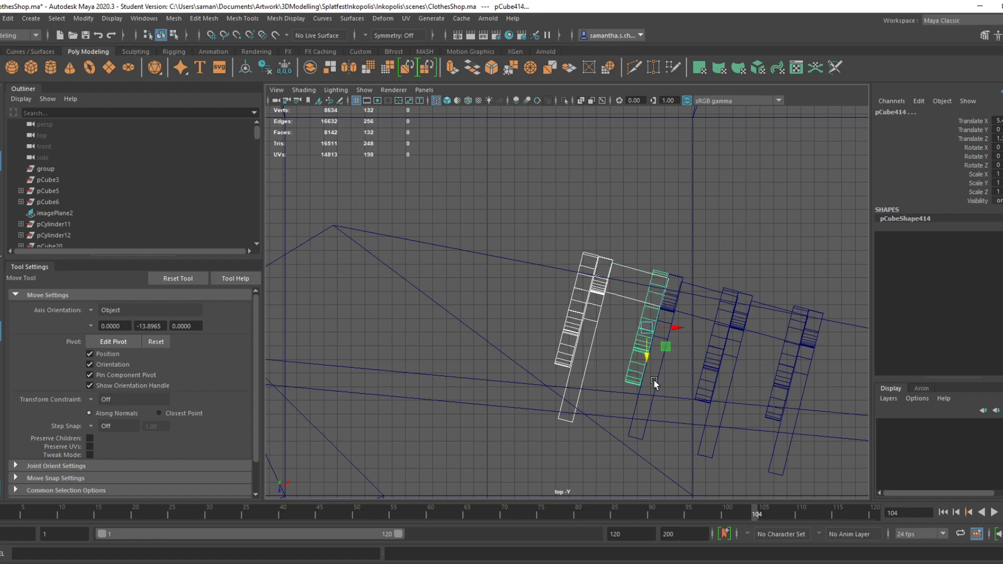
Compare the racks' curved pieces and crossbars in the perspective and front views with the entrance in the game capture
{"action": "key", "text": "space"}
{"action": "key", "text": "space"}
{"action": "left_click_drag", "start_coordinate": [642, 267], "coordinate": [719, 300], "text": "alt"}
{"action": "scroll", "coordinate": [650, 420], "scroll_direction": "up", "scroll_amount": 4}
{"action": "scroll", "coordinate": [651, 420], "scroll_direction": "up", "scroll_amount": 3}
{"action": "left_click_drag", "start_coordinate": [562, 405], "coordinate": [569, 399], "text": "alt"}
{"action": "scroll", "coordinate": [569, 398], "scroll_direction": "up", "scroll_amount": 3}
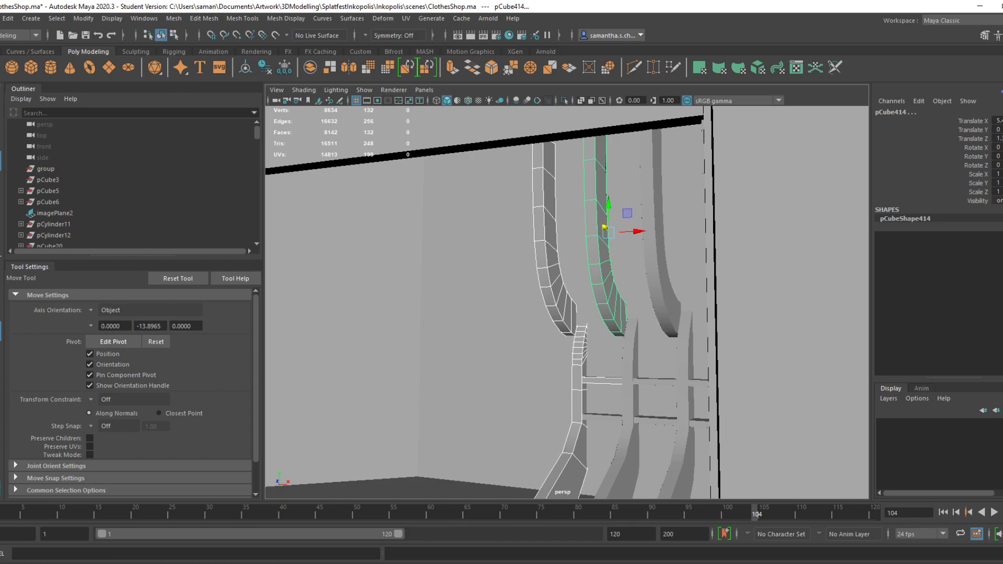
{"action": "key", "text": "alt+Tab"}
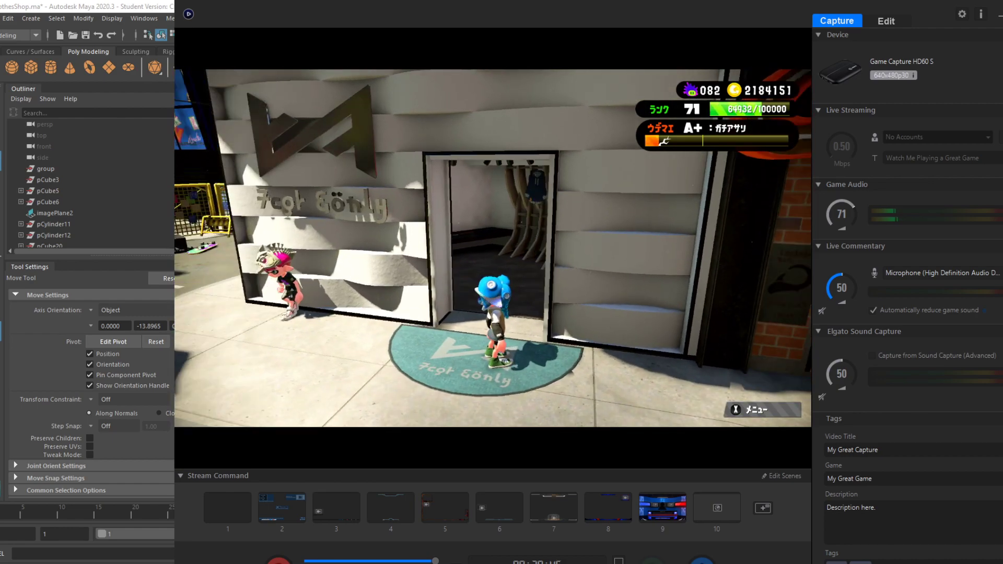
{"action": "mouse_move", "coordinate": [426, 563]}
{"action": "left_click", "coordinate": [486, 541]}
{"action": "scroll", "coordinate": [590, 361], "scroll_direction": "down", "scroll_amount": 4}
{"action": "left_click_drag", "start_coordinate": [588, 358], "coordinate": [574, 343], "text": "alt"}
{"action": "key", "text": "space"}
{"action": "key", "text": "space"}
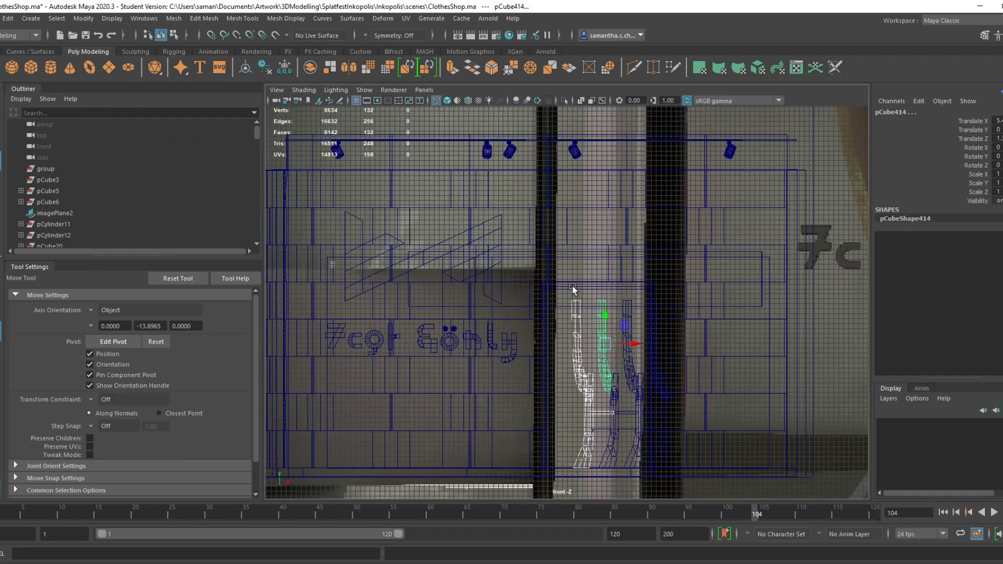
Duplicate the crossbar between the first two racks and raise the copy to the racks' upper curved pieces
{"action": "left_click", "coordinate": [588, 309]}
{"action": "left_click", "coordinate": [589, 305]}
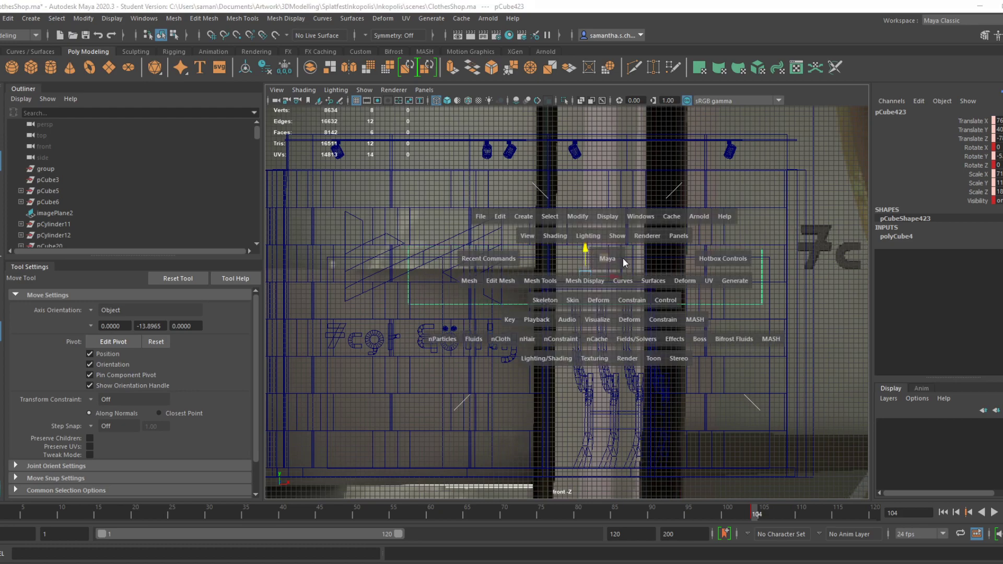
{"action": "key", "text": "space"}
{"action": "key", "text": "space"}
{"action": "left_click_drag", "start_coordinate": [673, 256], "coordinate": [723, 295], "text": "alt"}
{"action": "left_click", "coordinate": [549, 333]}
{"action": "left_click", "coordinate": [556, 342]}
{"action": "key", "text": "ctrl+d"}
{"action": "left_click_drag", "start_coordinate": [556, 324], "coordinate": [554, 162]}
Shift the copied crossbar in depth toward the upper curved rack pieces
{"action": "key", "text": "space"}
{"action": "key", "text": "space"}
{"action": "key", "text": "space"}
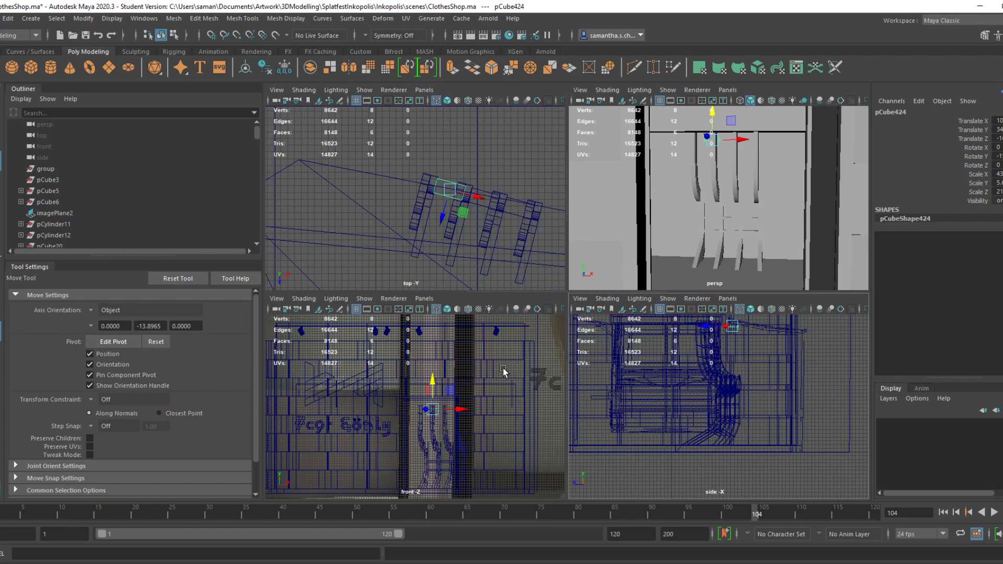
{"action": "key", "text": "space"}
{"action": "left_click_drag", "start_coordinate": [602, 282], "coordinate": [627, 313]}
{"action": "key", "text": "space"}
{"action": "key", "text": "space"}
Position the copied crossbar between the first two upper rack pieces in the perspective view, and save the scene
{"action": "key", "text": "f"}
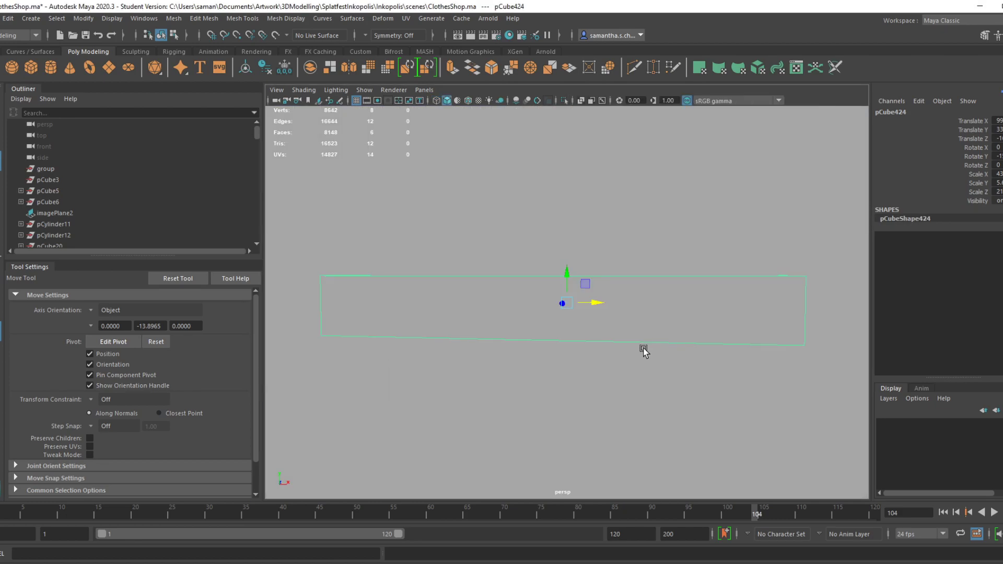
{"action": "mouse_move", "coordinate": [632, 354]}
{"action": "left_mouse_down", "text": "alt"}
{"action": "mouse_move", "coordinate": [571, 381]}
{"action": "mouse_move", "coordinate": [618, 378]}
{"action": "mouse_move", "coordinate": [621, 369]}
{"action": "left_mouse_up", "text": "alt"}
{"action": "scroll", "coordinate": [581, 383], "scroll_direction": "down", "scroll_amount": 4}
{"action": "scroll", "coordinate": [621, 369], "scroll_direction": "down", "scroll_amount": 4}
{"action": "left_click_drag", "start_coordinate": [567, 303], "coordinate": [529, 326]}
{"action": "left_click_drag", "start_coordinate": [530, 365], "coordinate": [552, 364], "text": "alt"}
{"action": "key", "text": "ctrl+z"}
{"action": "left_click_drag", "start_coordinate": [555, 309], "coordinate": [496, 386]}
{"action": "left_click_drag", "start_coordinate": [535, 352], "coordinate": [643, 391], "text": "alt"}
{"action": "left_click_drag", "start_coordinate": [609, 327], "coordinate": [560, 369], "text": "alt"}
{"action": "key", "text": "ctrl+s"}
{"action": "left_click", "coordinate": [483, 304]}
Duplicate the upper crossbar and place the copy in the gap between the second and third racks
{"action": "left_click_drag", "start_coordinate": [557, 330], "coordinate": [555, 278], "text": "alt"}
{"action": "left_click", "coordinate": [523, 387], "text": "shift"}
{"action": "left_click", "coordinate": [598, 395], "text": "shift"}
{"action": "left_click_drag", "start_coordinate": [660, 411], "coordinate": [600, 319], "text": "alt"}
{"action": "left_click", "coordinate": [625, 316], "text": "shift"}
{"action": "left_click", "coordinate": [703, 297], "text": "shift"}
{"action": "left_click_drag", "start_coordinate": [634, 351], "coordinate": [594, 223], "text": "alt"}
{"action": "left_click", "coordinate": [515, 197]}
{"action": "key", "text": "ctrl+d"}
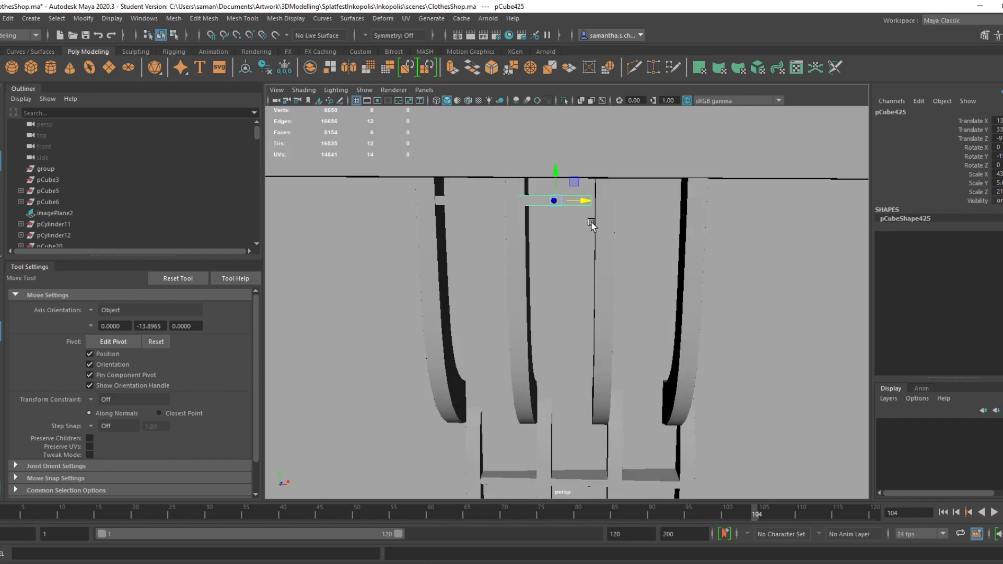
{"action": "scroll", "coordinate": [691, 240], "scroll_direction": "up", "scroll_amount": 4}
{"action": "left_click_drag", "start_coordinate": [690, 240], "coordinate": [661, 353], "text": "alt"}
{"action": "scroll", "coordinate": [660, 353], "scroll_direction": "up", "scroll_amount": 2}
Align the second upper crossbar with the ends of the second and third upper rack pieces in the top view
{"action": "key", "text": "space"}
{"action": "left_click_drag", "start_coordinate": [434, 224], "coordinate": [434, 194]}
{"action": "key", "text": "f"}
{"action": "scroll", "coordinate": [592, 344], "scroll_direction": "down", "scroll_amount": 3}
{"action": "left_click_drag", "start_coordinate": [590, 309], "coordinate": [597, 313]}
{"action": "middle_click_drag", "start_coordinate": [595, 318], "coordinate": [634, 361], "text": "alt"}
{"action": "scroll", "coordinate": [622, 372], "scroll_direction": "down", "scroll_amount": 3}
{"action": "scroll", "coordinate": [672, 386], "scroll_direction": "down", "scroll_amount": 5}
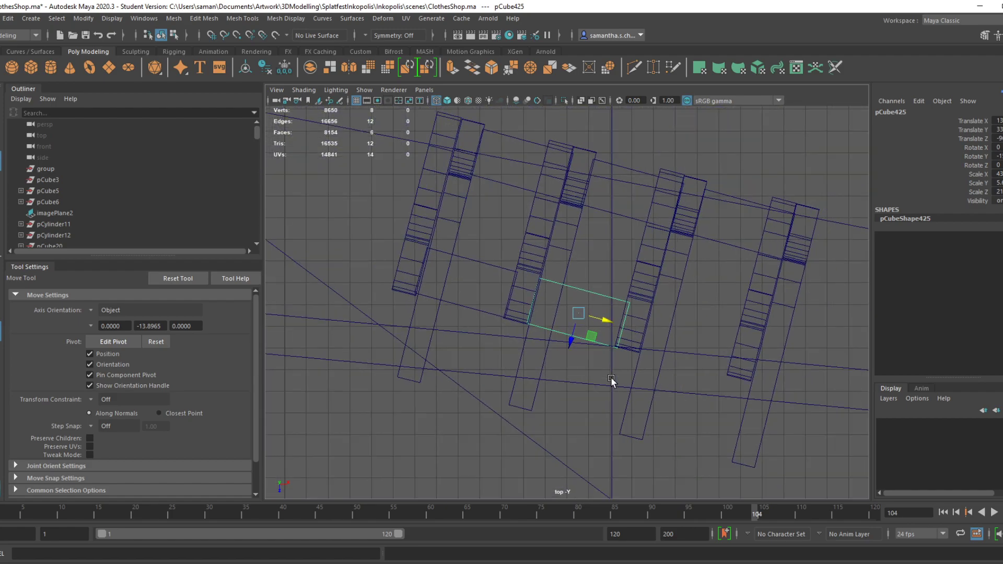
{"action": "middle_click_drag", "start_coordinate": [636, 280], "coordinate": [595, 338], "text": "alt"}
Select the upper and lower pieces of all four racks in the top view, leaving out the crossbars
{"action": "left_click", "coordinate": [614, 305]}
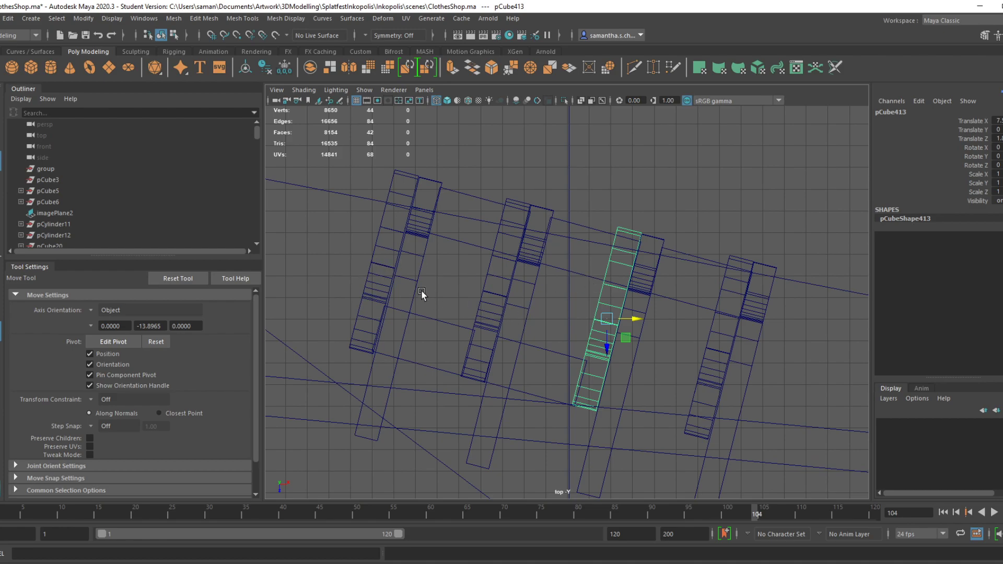
{"action": "left_click", "coordinate": [383, 277]}
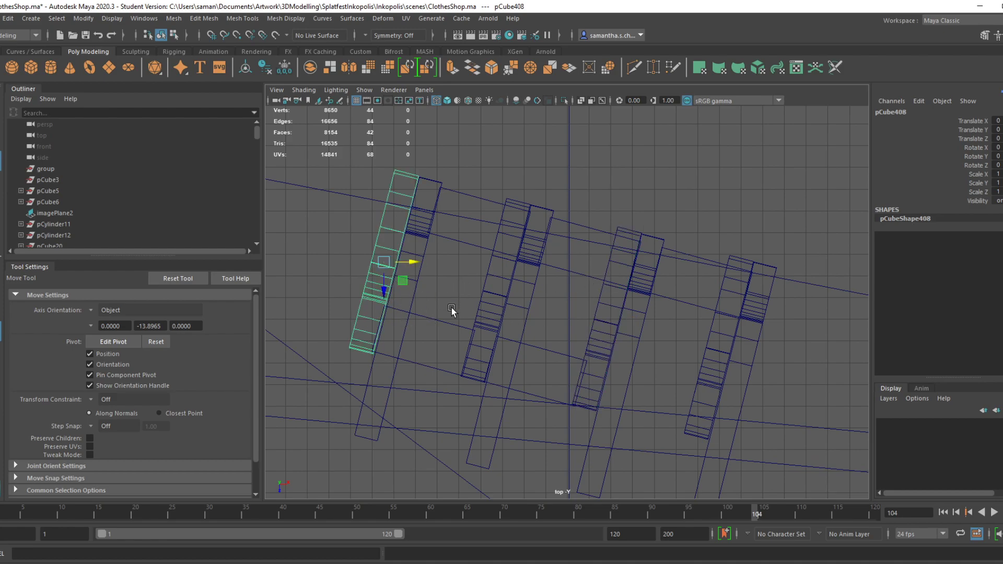
{"action": "key", "text": "space"}
{"action": "key", "text": "space"}
{"action": "key", "text": "space"}
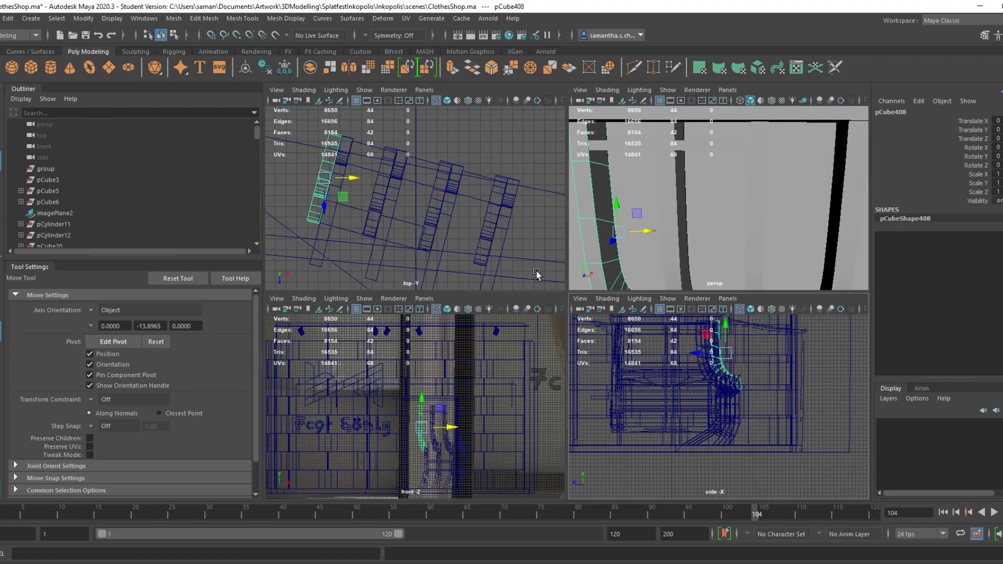
{"action": "key", "text": "space"}
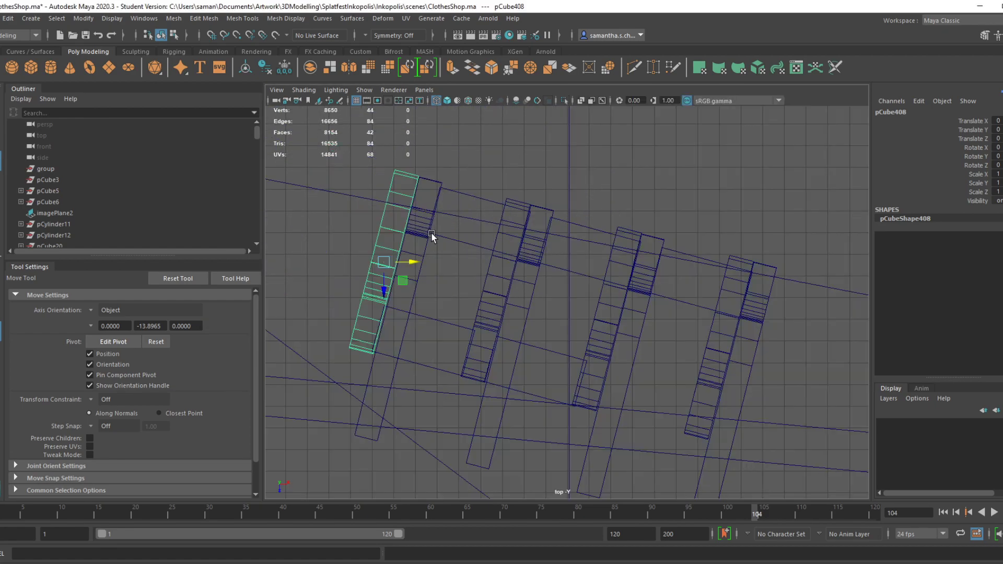
{"action": "left_click", "coordinate": [429, 232]}
{"action": "left_click", "coordinate": [503, 303], "text": "shift"}
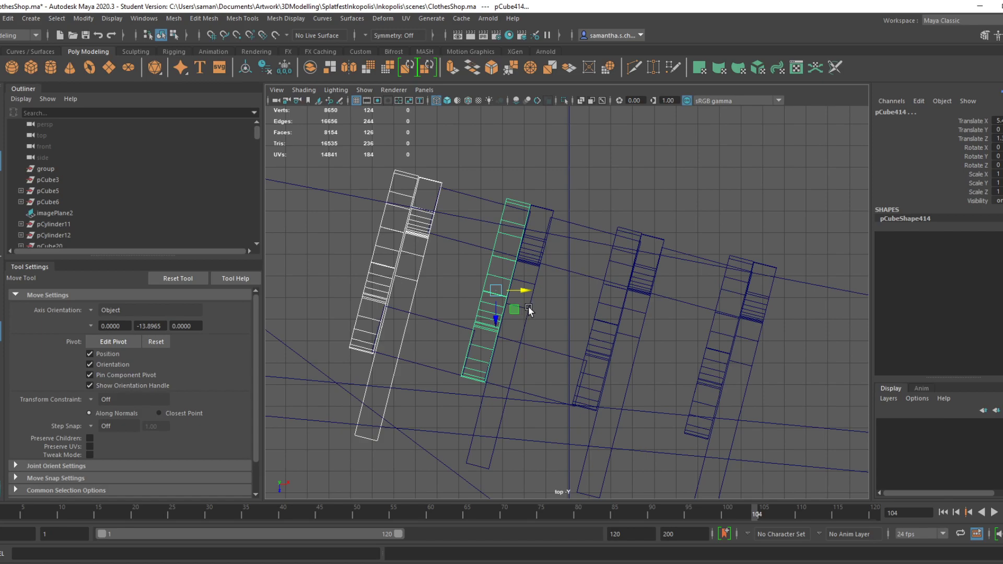
{"action": "left_click", "coordinate": [528, 306], "text": "shift"}
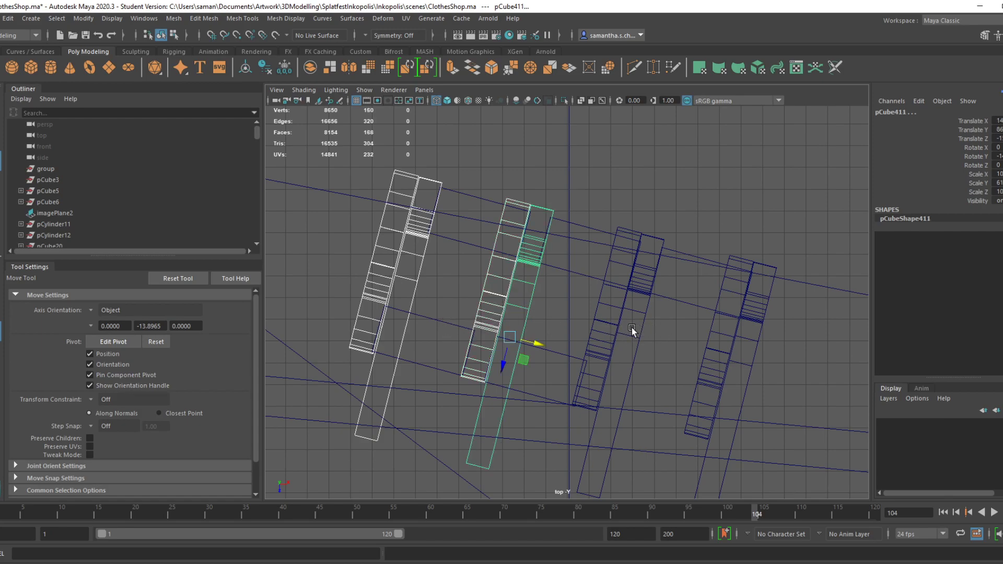
{"action": "left_click", "coordinate": [607, 319], "text": "shift"}
{"action": "left_click", "coordinate": [645, 294], "text": "shift"}
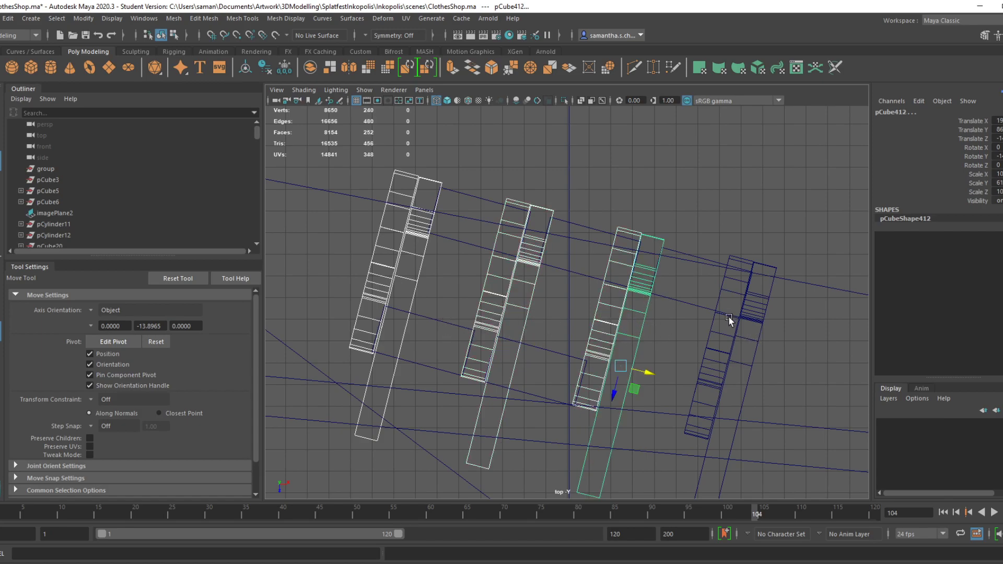
{"action": "left_click", "coordinate": [735, 289], "text": "shift"}
{"action": "left_click", "coordinate": [766, 300], "text": "shift"}
Straighten the selected rack pieces by setting their Rotate Y to 0
{"action": "key", "text": "e"}
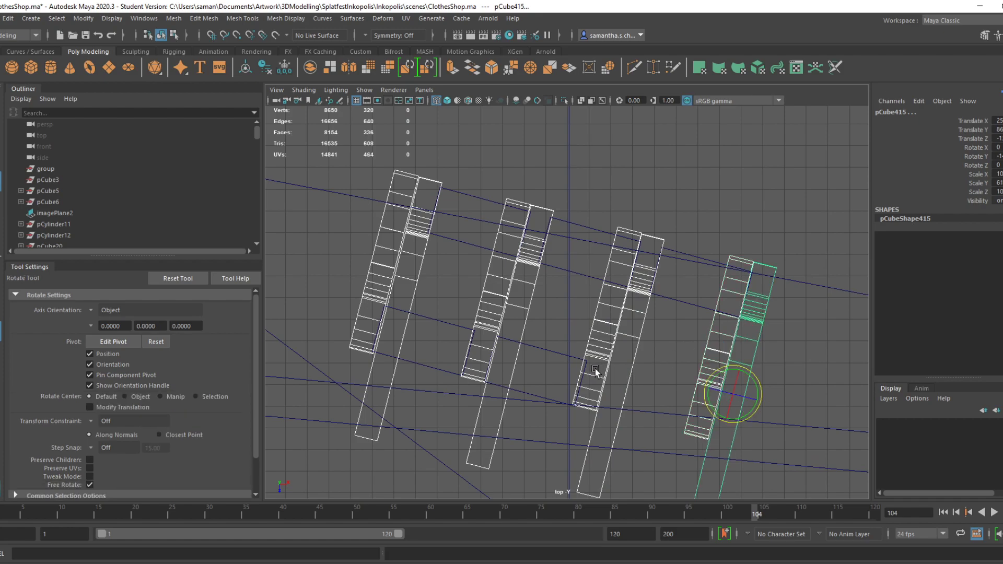
{"action": "left_click_drag", "start_coordinate": [752, 404], "coordinate": [753, 417]}
{"action": "left_click", "coordinate": [998, 156]}
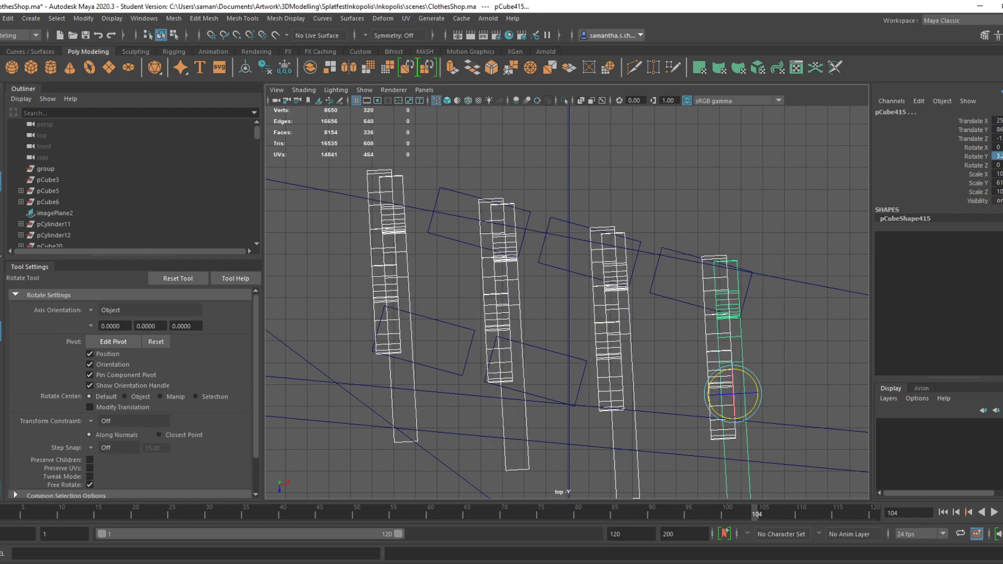
{"action": "type", "text": "0"}
{"action": "key", "text": "Return"}
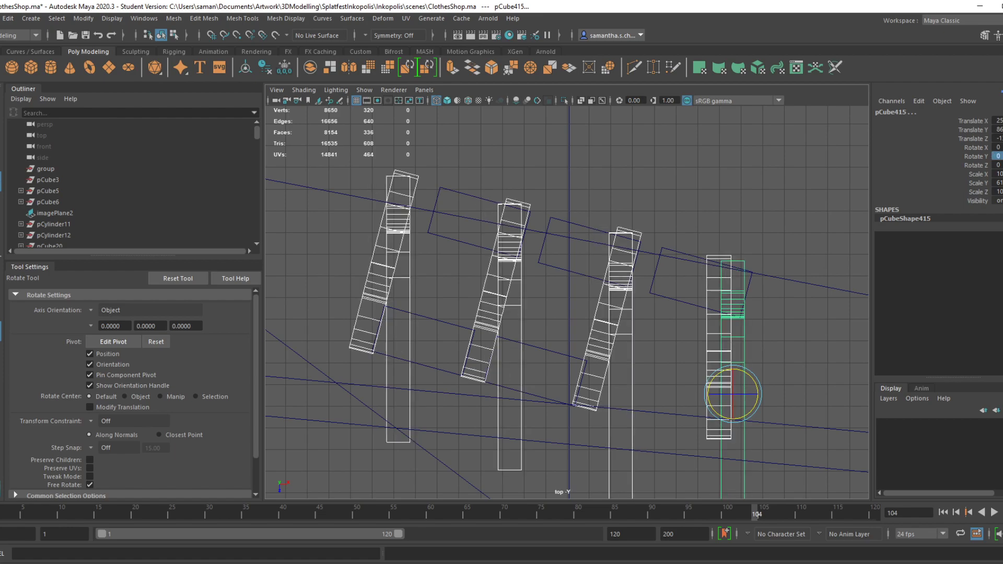
Delete the still-slanted upper pieces of the first three racks, select the fourth rack's upper piece, and save the scene
{"action": "left_click", "coordinate": [591, 395]}
{"action": "left_click", "coordinate": [599, 393]}
{"action": "left_click_drag", "start_coordinate": [624, 338], "coordinate": [631, 334]}
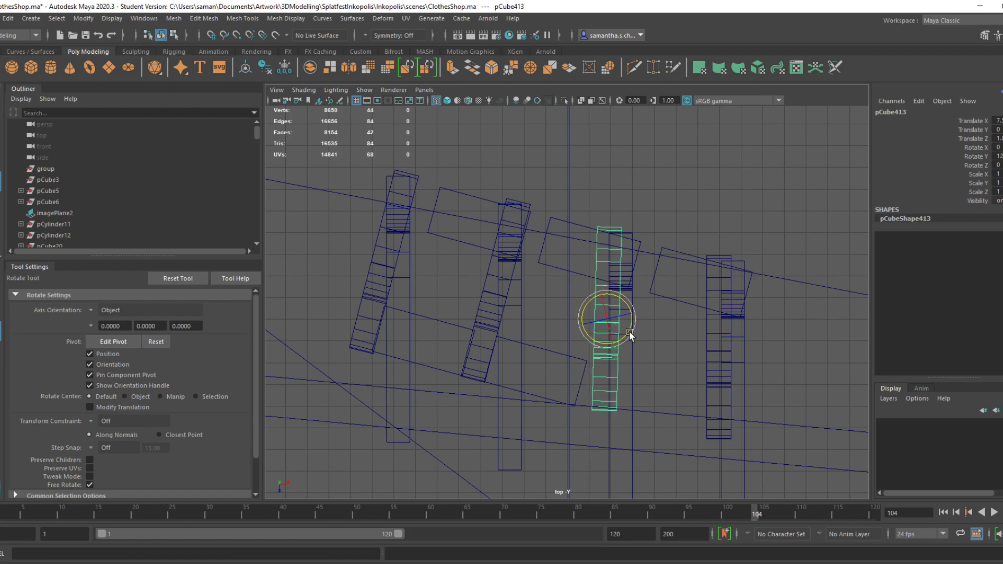
{"action": "key", "text": "Delete"}
{"action": "left_click", "coordinate": [483, 321]}
{"action": "key", "text": "Delete"}
{"action": "left_click", "coordinate": [376, 274]}
{"action": "key", "text": "Delete"}
{"action": "left_click", "coordinate": [712, 351]}
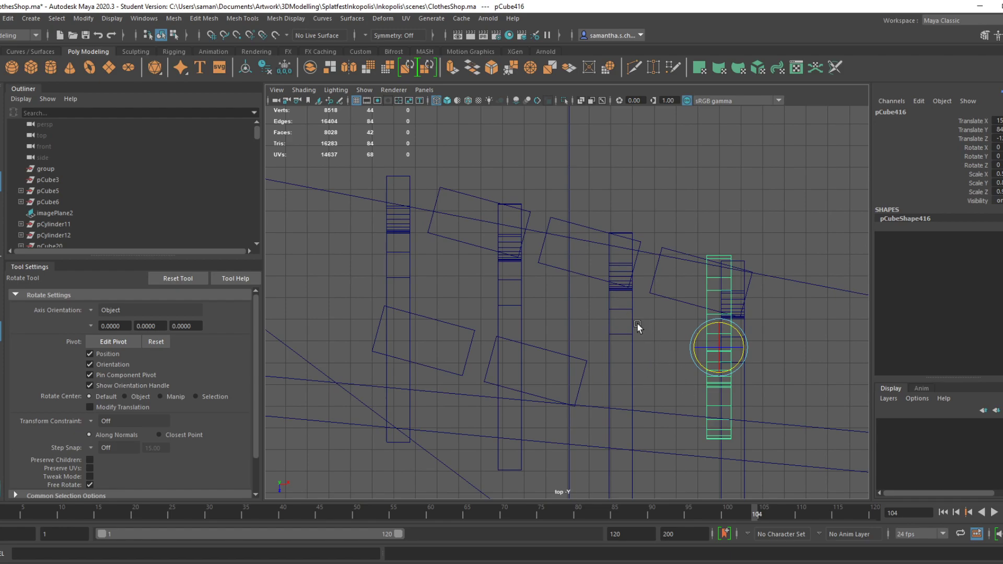
{"action": "key", "text": "ctrl+s"}
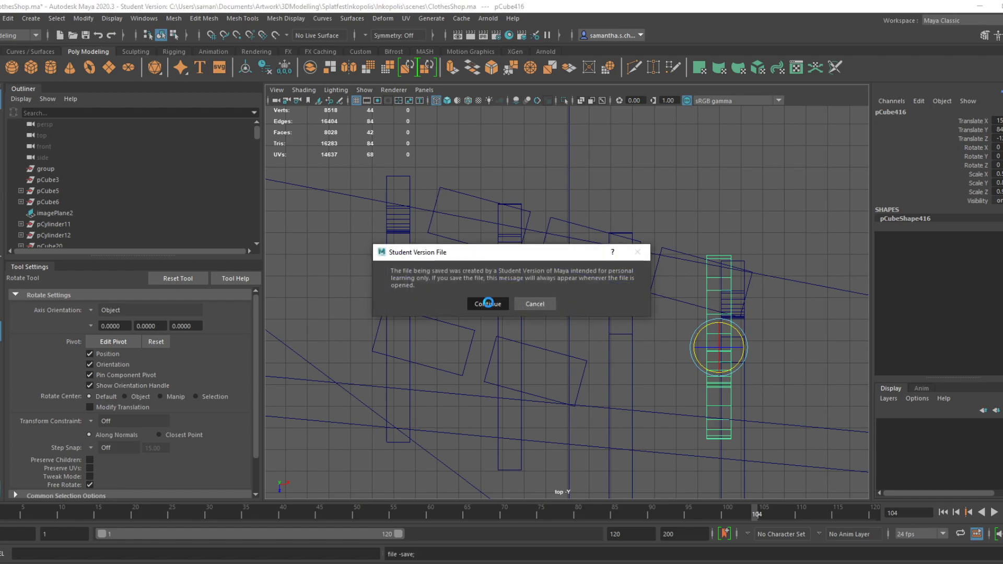
Complete the save, then move the long straight pieces of the third and fourth racks forward in the top view so their ends line up
{"action": "key", "text": "Return"}
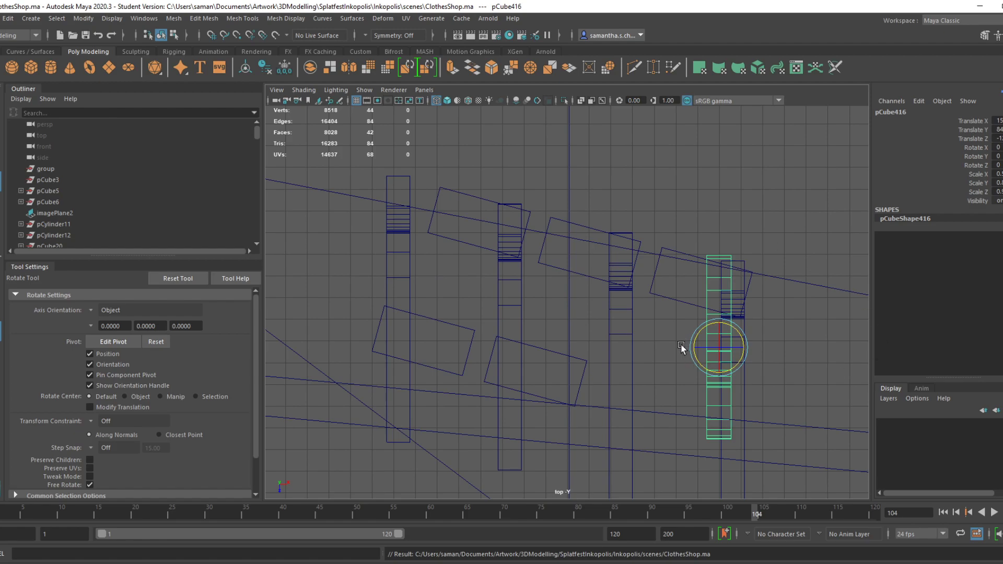
{"action": "scroll", "coordinate": [665, 353], "scroll_direction": "down", "scroll_amount": 1}
{"action": "scroll", "coordinate": [658, 354], "scroll_direction": "down", "scroll_amount": 1}
{"action": "left_click", "coordinate": [616, 366]}
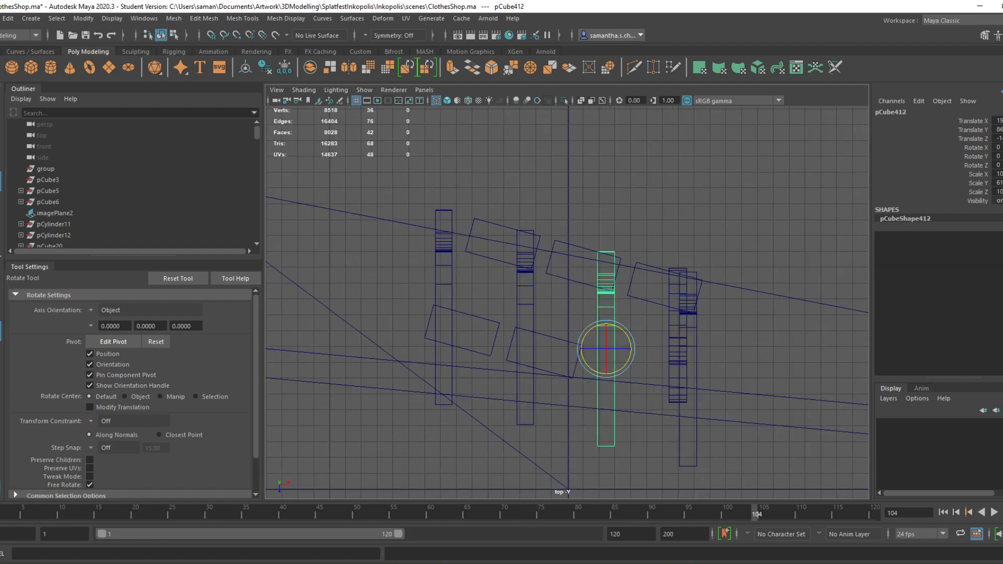
{"action": "key", "text": "w"}
{"action": "left_click_drag", "start_coordinate": [604, 379], "coordinate": [607, 405]}
{"action": "left_click", "coordinate": [687, 465]}
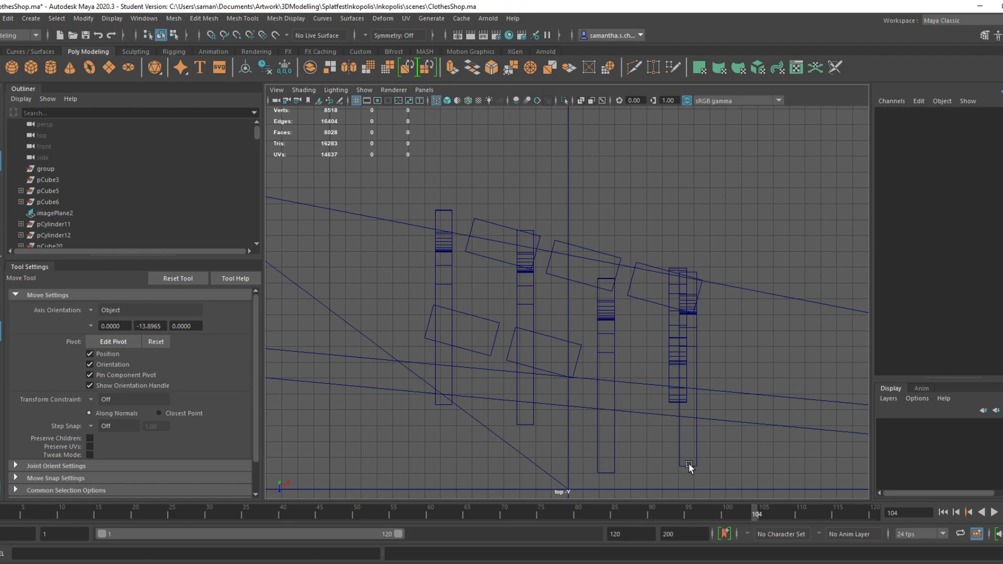
{"action": "left_click", "coordinate": [692, 467]}
{"action": "left_click_drag", "start_coordinate": [690, 397], "coordinate": [695, 404]}
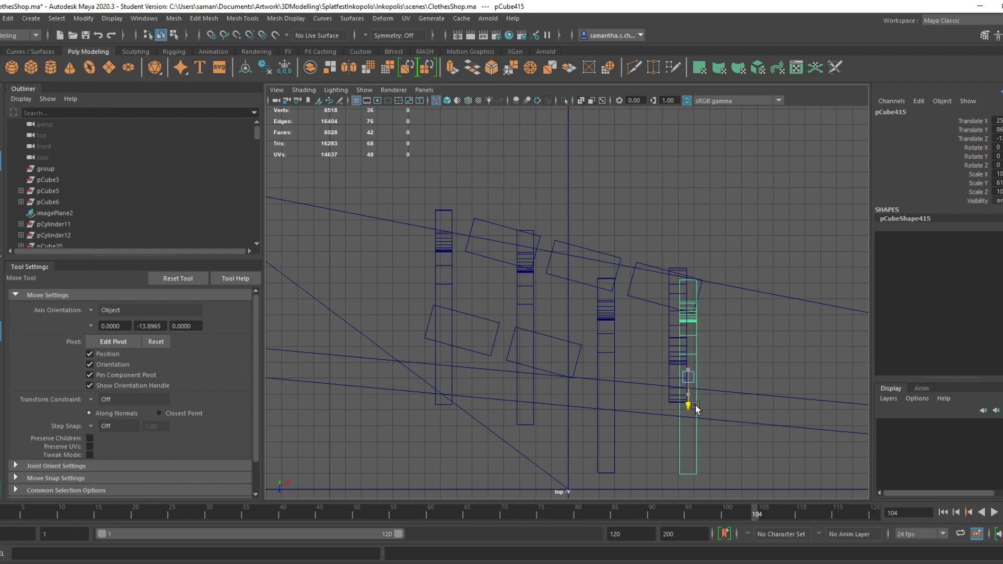
Move the second rack's long straight piece forward in the top view so its ends line up with the third and fourth
{"action": "left_click", "coordinate": [626, 414]}
{"action": "scroll", "coordinate": [628, 416], "scroll_direction": "up", "scroll_amount": 2}
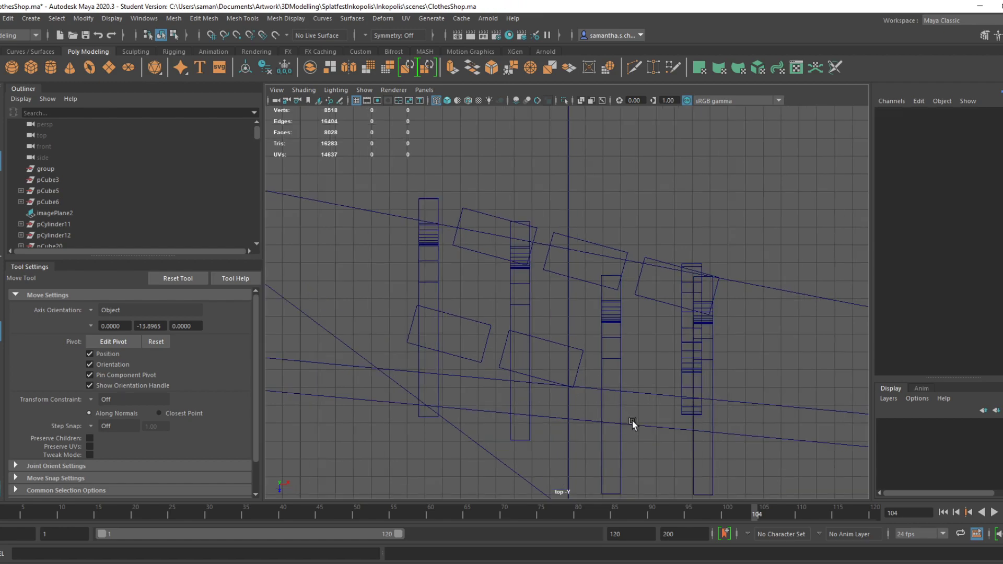
{"action": "middle_click_drag", "start_coordinate": [725, 444], "coordinate": [669, 344], "text": "alt"}
{"action": "left_click", "coordinate": [653, 391]}
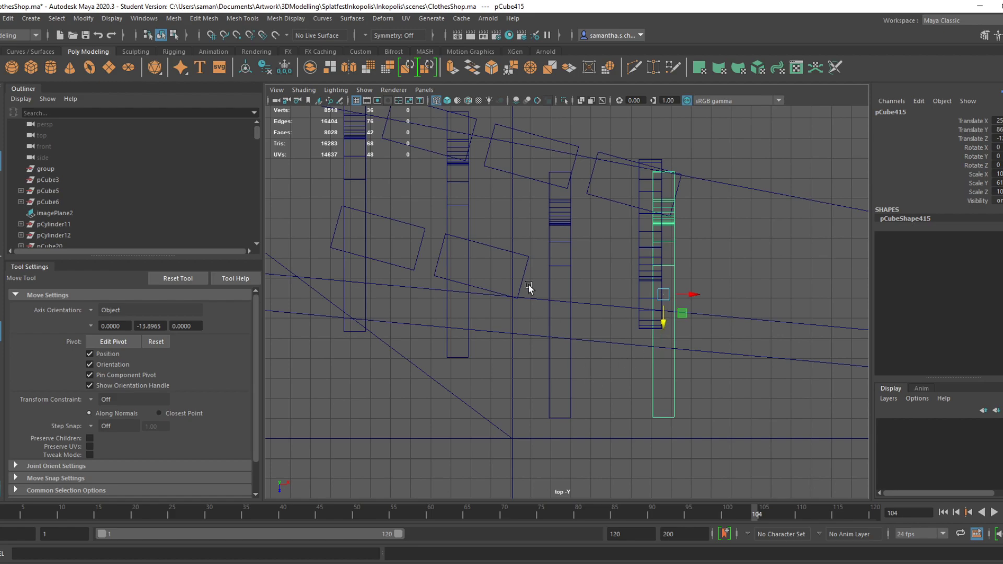
{"action": "left_click", "coordinate": [469, 230]}
{"action": "left_click_drag", "start_coordinate": [458, 257], "coordinate": [472, 320]}
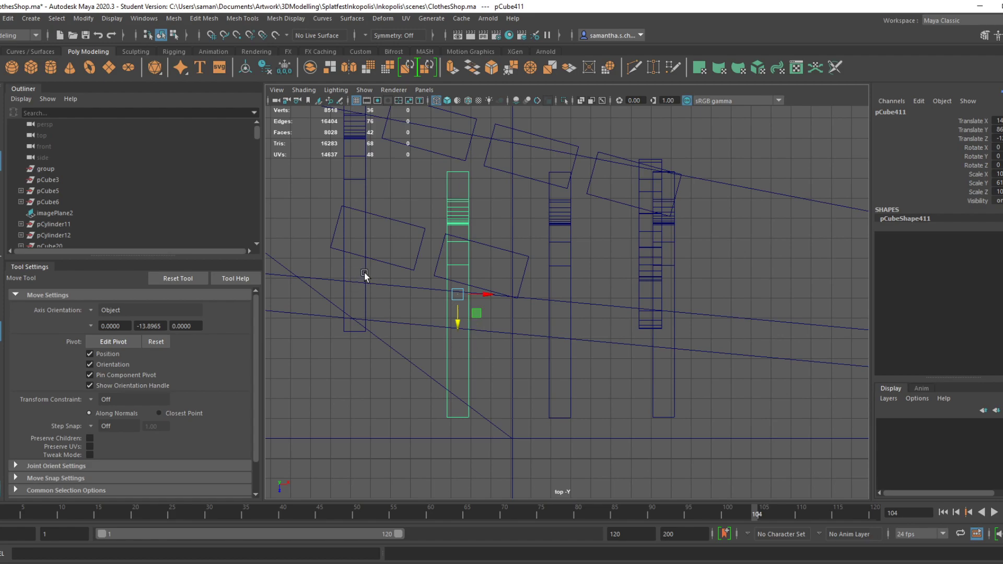
Duplicate the first rack's long straight piece and place level copies at the second, third and fourth racks in the top view
{"action": "scroll", "coordinate": [508, 318], "scroll_direction": "down", "scroll_amount": 1}
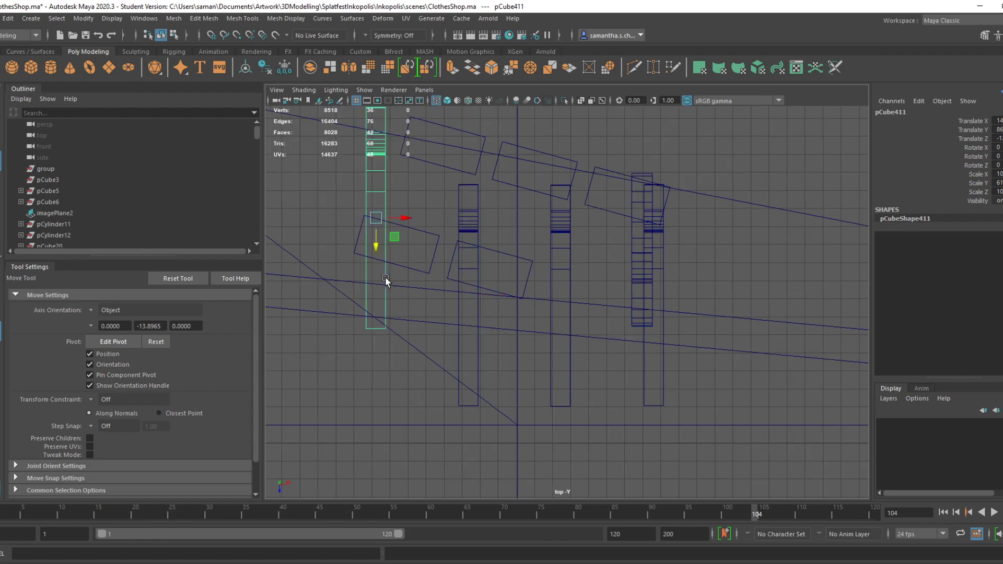
{"action": "left_click", "coordinate": [385, 278]}
{"action": "middle_click_drag", "start_coordinate": [451, 264], "coordinate": [465, 336], "text": "alt"}
{"action": "key", "text": "ctrl+d"}
{"action": "left_click_drag", "start_coordinate": [416, 290], "coordinate": [509, 303]}
{"action": "left_click_drag", "start_coordinate": [509, 302], "coordinate": [695, 295]}
{"action": "key", "text": "ctrl+d"}
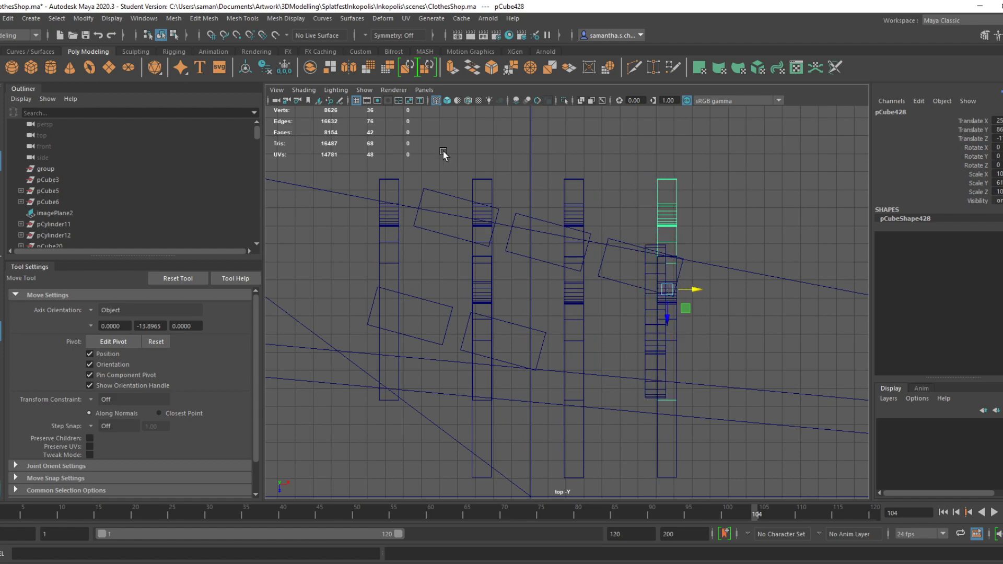
Delete the original long pieces of the second, third and fourth racks, keeping the new level copies, and save the scene
{"action": "left_click", "coordinate": [497, 186]}
{"action": "left_click", "coordinate": [491, 184]}
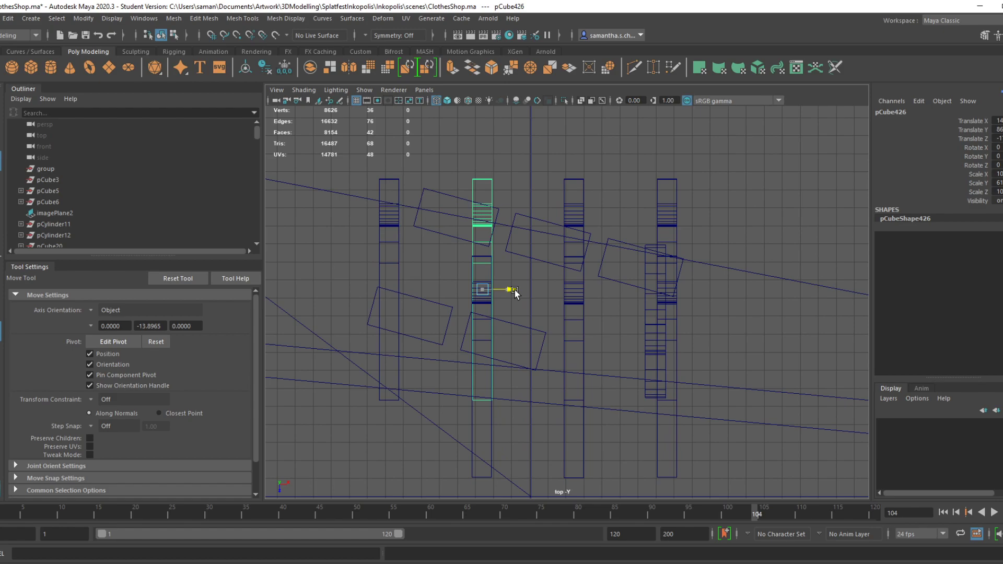
{"action": "left_click", "coordinate": [495, 430]}
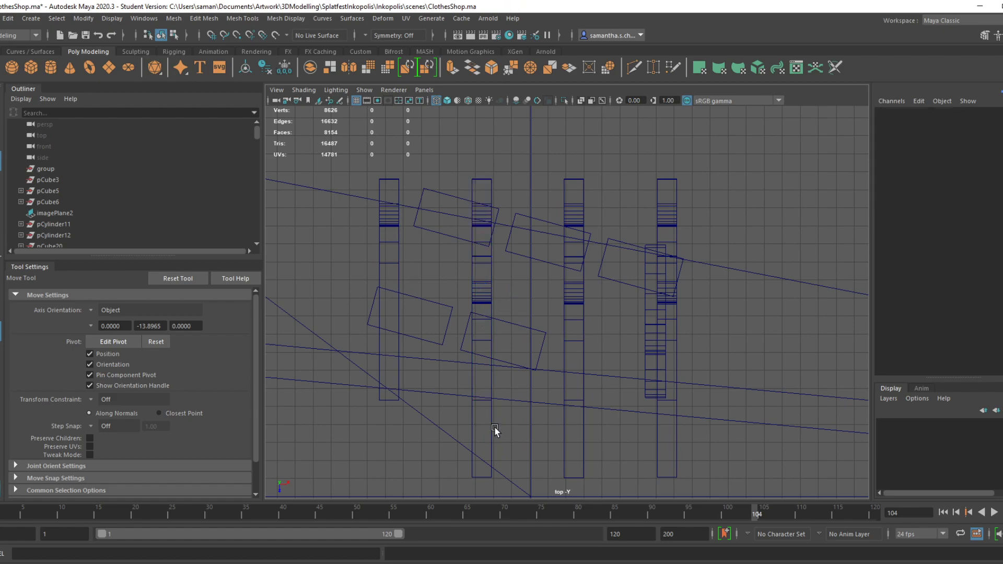
{"action": "left_click", "coordinate": [494, 434]}
{"action": "key", "text": "Delete"}
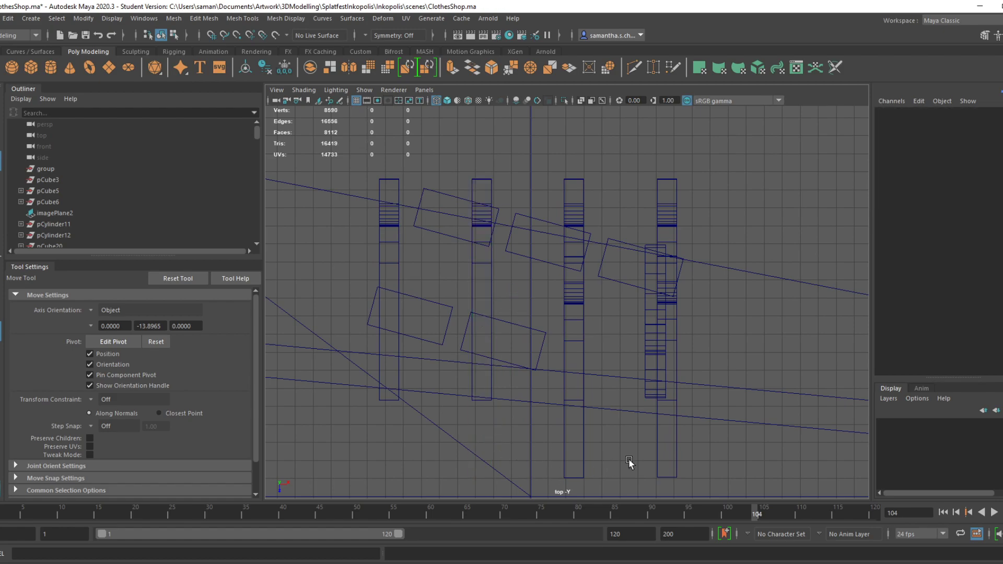
{"action": "left_click", "coordinate": [582, 440]}
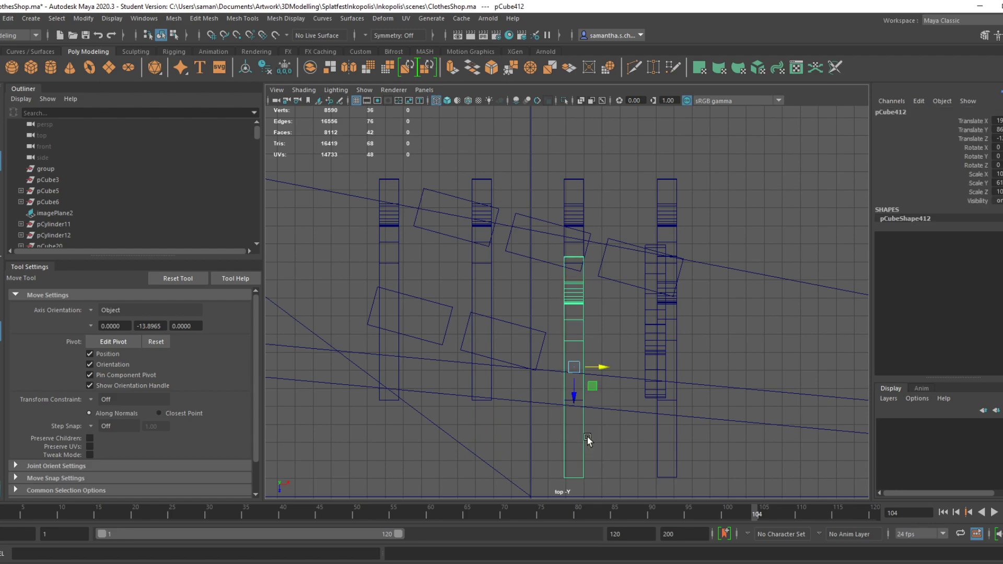
{"action": "key", "text": "Delete"}
{"action": "left_click", "coordinate": [657, 451]}
{"action": "key", "text": "Delete"}
{"action": "key", "text": "ctrl+s"}
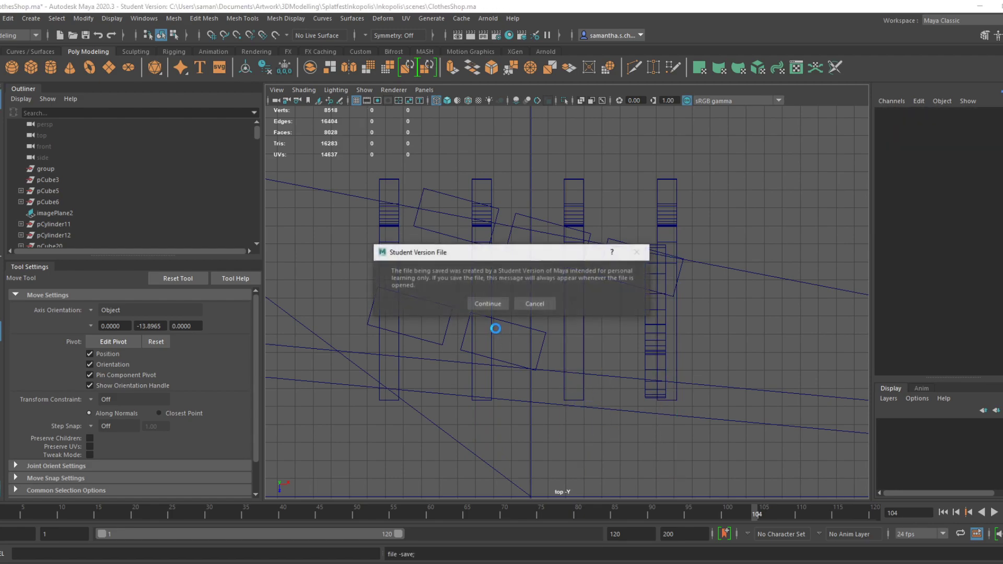
{"action": "left_click", "coordinate": [473, 305]}
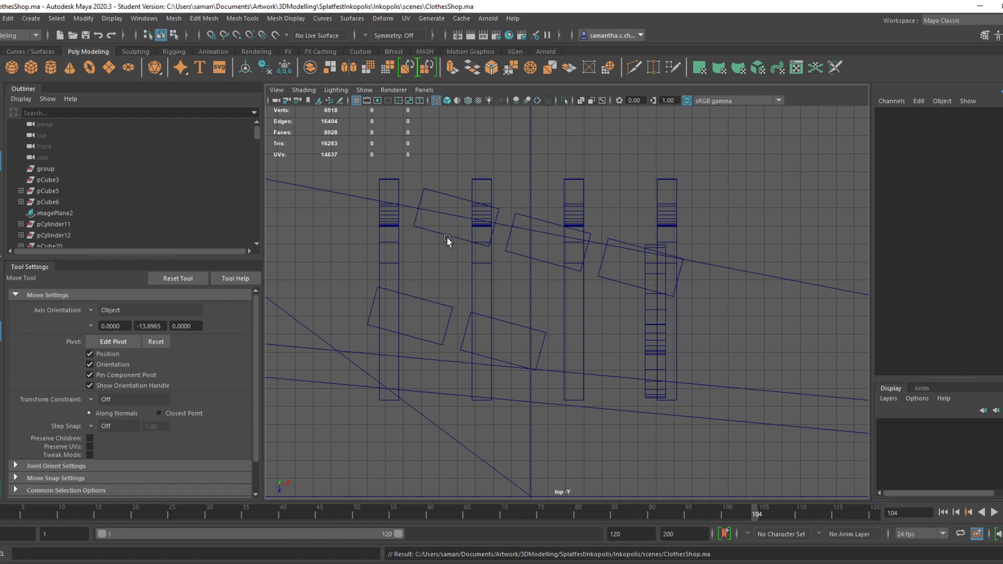
Move the fourth rack's shorter piece so its back end is level with the long piece, and position it alongside
{"action": "left_click", "coordinate": [690, 313]}
{"action": "left_click", "coordinate": [651, 334]}
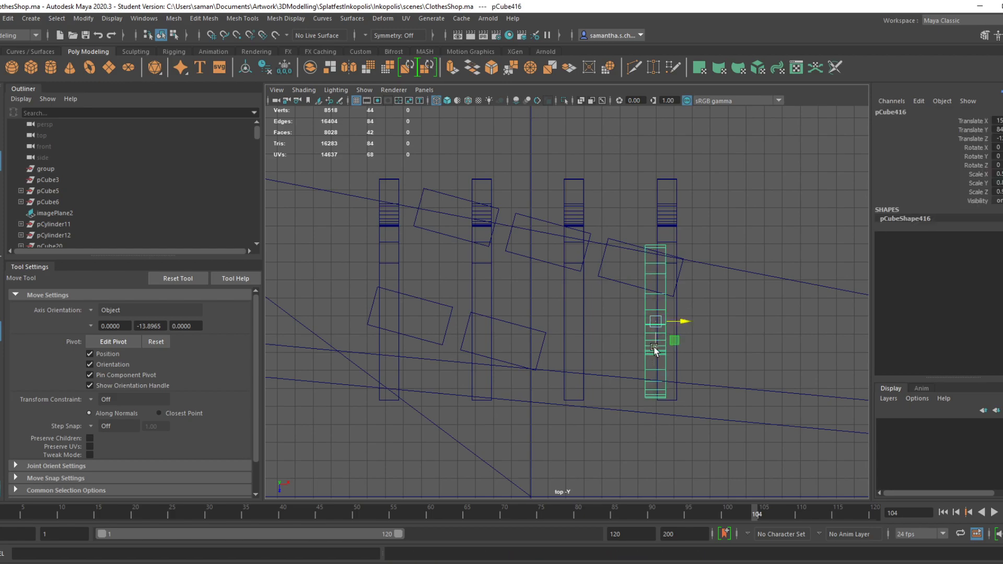
{"action": "left_click_drag", "start_coordinate": [657, 355], "coordinate": [670, 256]}
{"action": "key", "text": "space"}
{"action": "key", "text": "space"}
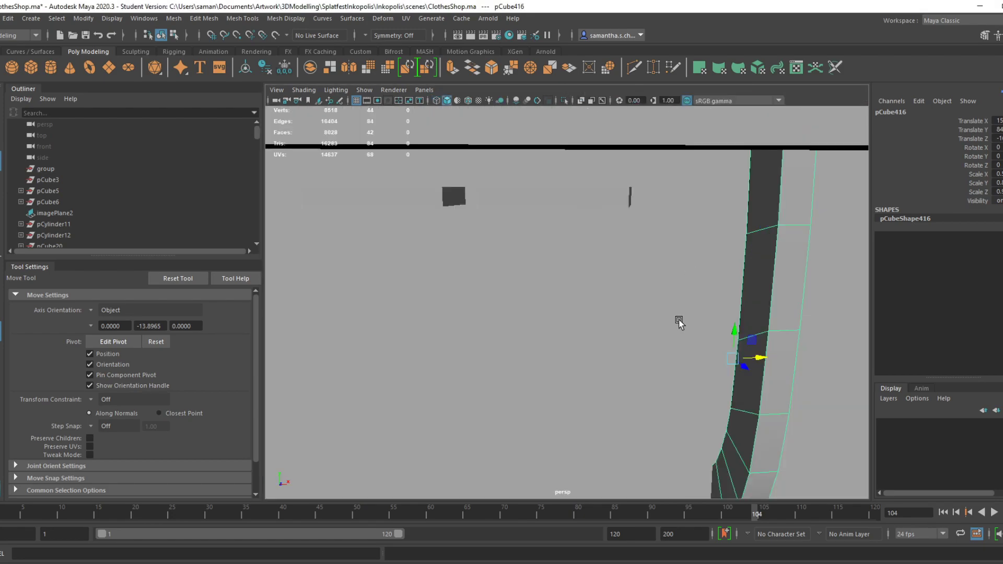
{"action": "left_click_drag", "start_coordinate": [642, 353], "coordinate": [558, 335], "text": "alt"}
{"action": "key", "text": "space"}
{"action": "key", "text": "space"}
{"action": "scroll", "coordinate": [627, 323], "scroll_direction": "up", "scroll_amount": 2}
{"action": "left_click_drag", "start_coordinate": [699, 237], "coordinate": [679, 271]}
Duplicate the fourth rack's shorter piece, place the copy beside the third rack's long piece, and save the scene
{"action": "scroll", "coordinate": [705, 246], "scroll_direction": "up", "scroll_amount": 2}
{"action": "middle_click_drag", "start_coordinate": [759, 277], "coordinate": [634, 311], "text": "alt"}
{"action": "left_click_drag", "start_coordinate": [656, 229], "coordinate": [483, 249]}
{"action": "scroll", "coordinate": [656, 245], "scroll_direction": "down", "scroll_amount": 2}
{"action": "key", "text": "ctrl+s"}
{"action": "left_click", "coordinate": [484, 299]}
{"action": "key", "text": "ctrl+d"}
{"action": "left_click", "coordinate": [488, 254]}
{"action": "key", "text": "ctrl+z"}
{"action": "middle_click_drag", "start_coordinate": [484, 249], "coordinate": [521, 251], "text": "alt"}
Nudge the fourth rack's shorter piece flush against its long piece and check the fit in the perspective view
{"action": "left_click", "coordinate": [641, 255]}
{"action": "left_click", "coordinate": [642, 255]}
{"action": "left_click_drag", "start_coordinate": [671, 248], "coordinate": [672, 248]}
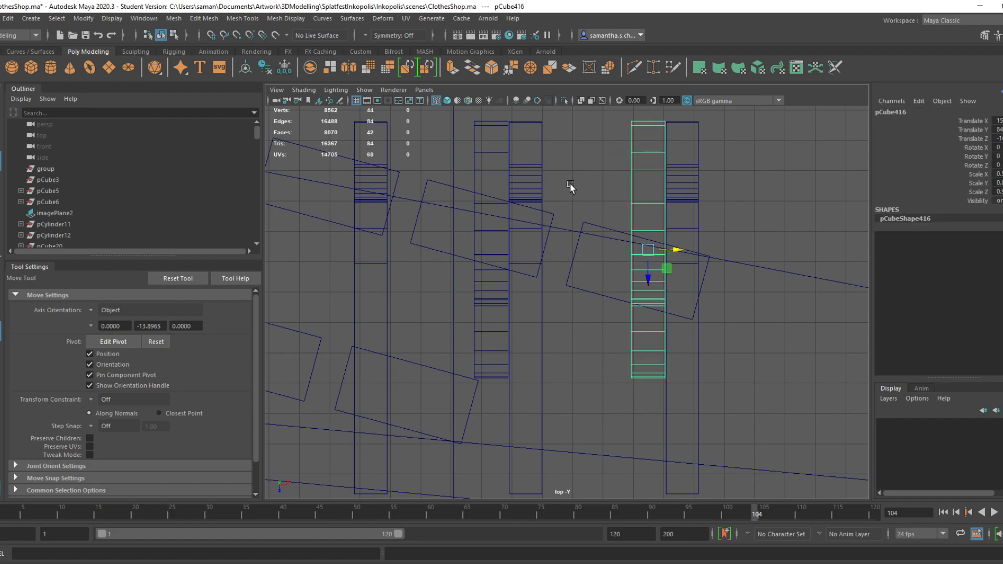
{"action": "left_click", "coordinate": [560, 194]}
{"action": "scroll", "coordinate": [553, 264], "scroll_direction": "up", "scroll_amount": 3}
{"action": "key", "text": "space"}
{"action": "left_click_drag", "start_coordinate": [688, 214], "coordinate": [685, 188]}
{"action": "mouse_move", "coordinate": [667, 258]}
{"action": "left_mouse_down", "text": "alt"}
{"action": "mouse_move", "coordinate": [632, 281]}
{"action": "mouse_move", "coordinate": [638, 325]}
{"action": "mouse_move", "coordinate": [616, 314]}
{"action": "left_mouse_up", "text": "alt"}
{"action": "key", "text": "space"}
{"action": "key", "text": "space"}
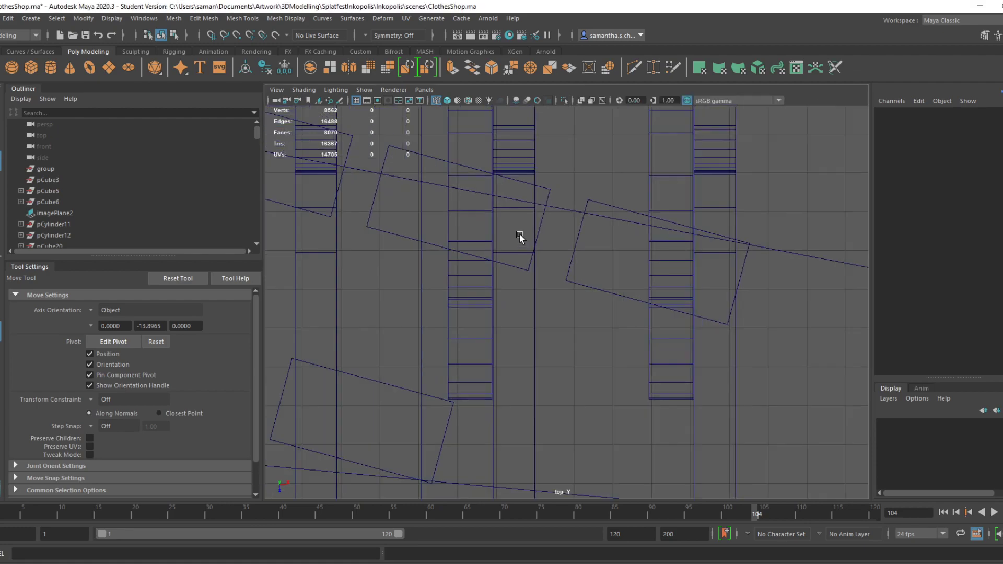
Duplicate the third rack's shorter piece, place the copy beside the second rack's long piece, and save the scene
{"action": "middle_click_drag", "start_coordinate": [515, 234], "coordinate": [561, 282], "text": "alt"}
{"action": "left_click", "coordinate": [549, 295]}
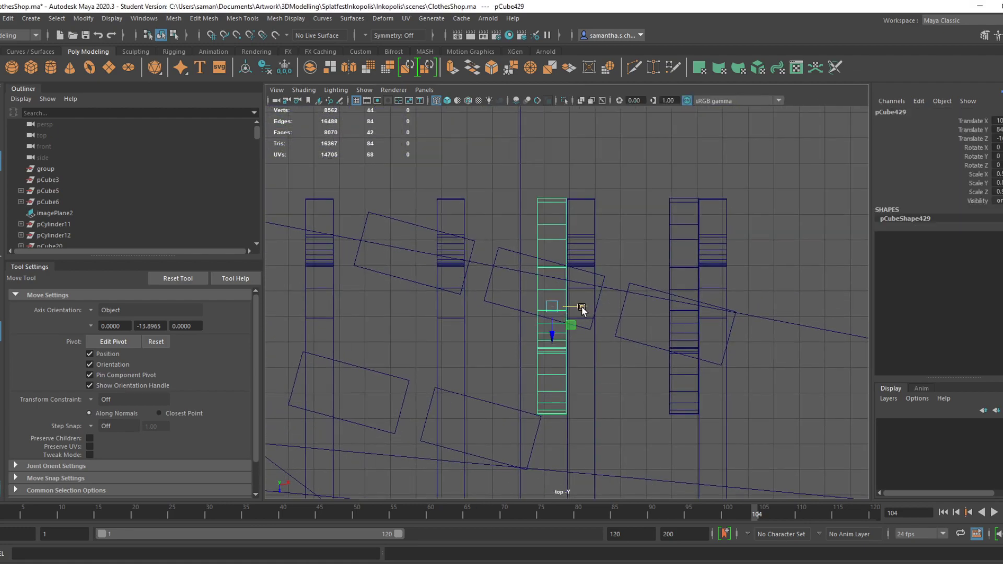
{"action": "left_click_drag", "start_coordinate": [581, 308], "coordinate": [450, 318]}
{"action": "middle_click_drag", "start_coordinate": [463, 330], "coordinate": [500, 321], "text": "alt"}
{"action": "key", "text": "ctrl+s"}
{"action": "left_click", "coordinate": [489, 305]}
Duplicate the second rack's shorter piece, fit the copy flush against the first rack's long piece, and save the scene
{"action": "key", "text": "ctrl+d"}
{"action": "left_click_drag", "start_coordinate": [488, 306], "coordinate": [358, 303]}
{"action": "left_click", "coordinate": [458, 347]}
{"action": "left_click", "coordinate": [337, 303]}
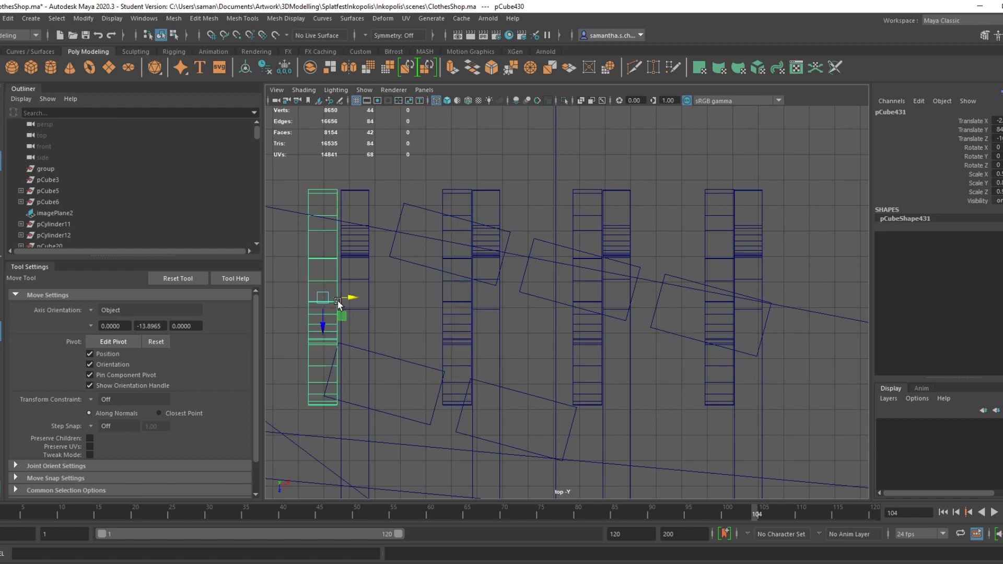
{"action": "left_click_drag", "start_coordinate": [353, 300], "coordinate": [357, 300]}
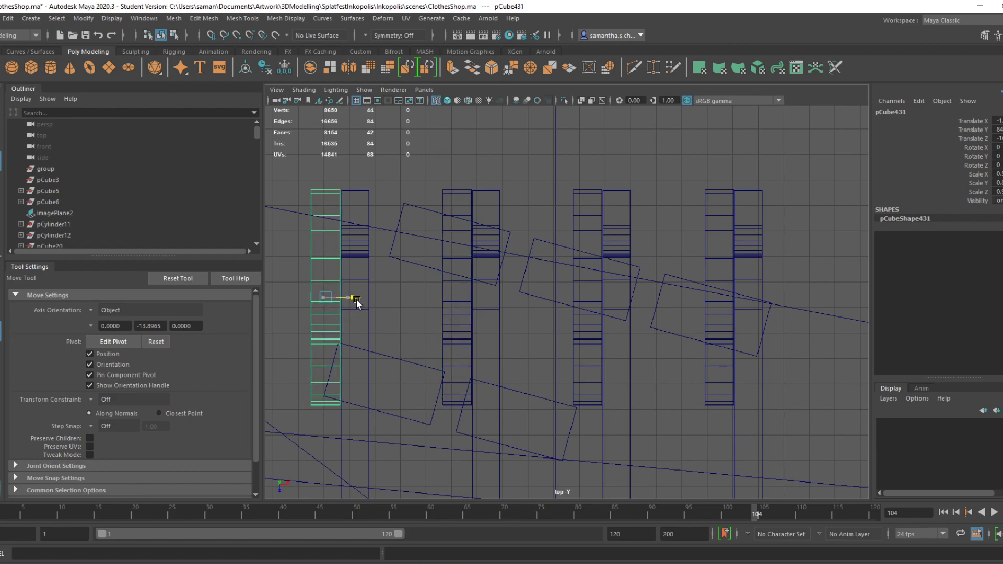
{"action": "key", "text": "ctrl+s"}
{"action": "left_click", "coordinate": [488, 304]}
Straighten the lower crossbar between the first and second racks by setting its Rotate Y to 0
{"action": "left_click", "coordinate": [425, 373]}
{"action": "left_click", "coordinate": [427, 367]}
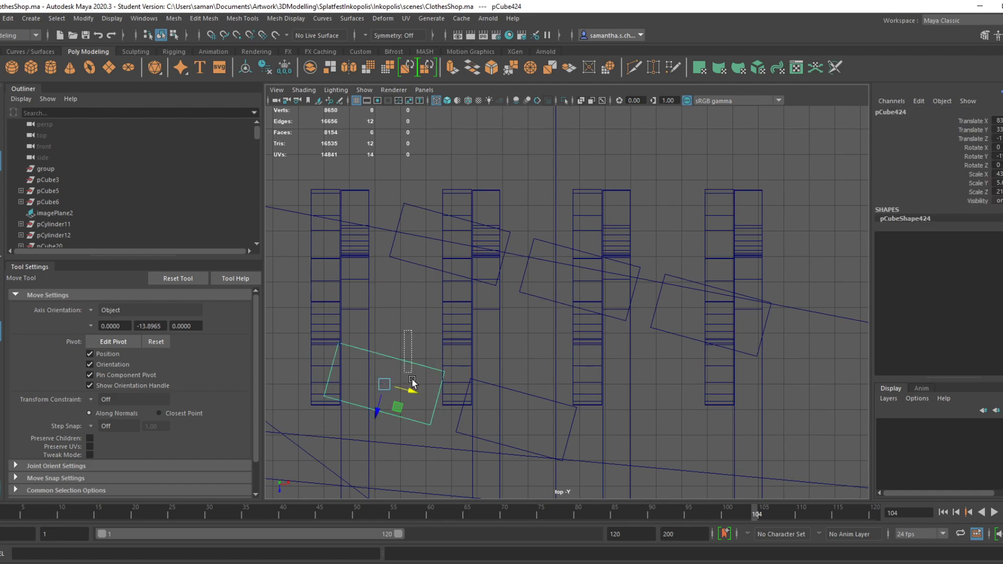
{"action": "left_click", "coordinate": [417, 445], "text": "shift"}
{"action": "left_click", "coordinate": [407, 409]}
{"action": "key", "text": "e"}
{"action": "left_click_drag", "start_coordinate": [417, 390], "coordinate": [409, 404]}
{"action": "key", "text": "Return"}
{"action": "key", "text": "w"}
Shift the straightened lower crossbar slightly toward the back in the perspective view and save the scene
{"action": "key", "text": "space"}
{"action": "key", "text": "space"}
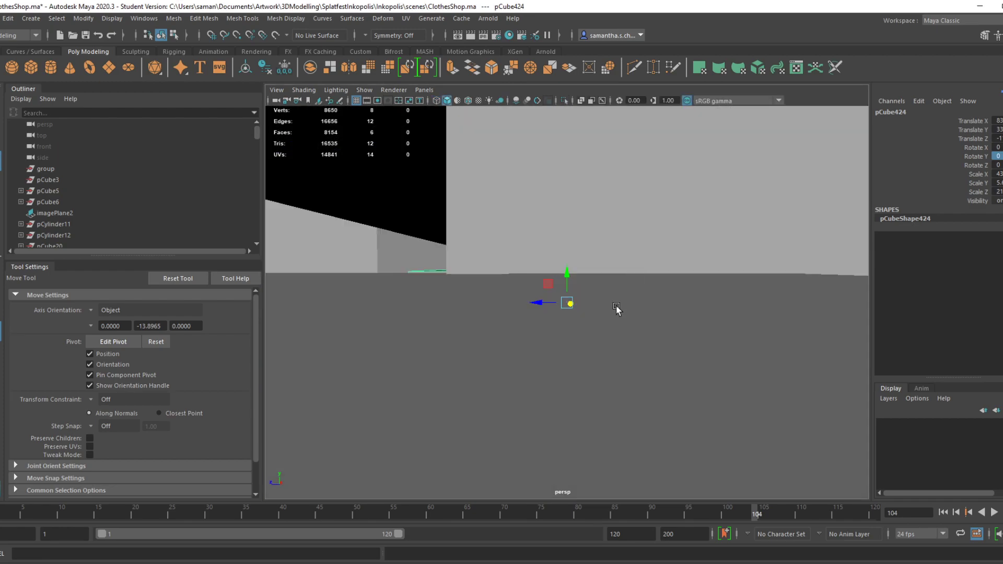
{"action": "left_click_drag", "start_coordinate": [617, 302], "coordinate": [648, 353], "text": "alt"}
{"action": "scroll", "coordinate": [563, 350], "scroll_direction": "up", "scroll_amount": 3}
{"action": "left_click_drag", "start_coordinate": [545, 305], "coordinate": [595, 300]}
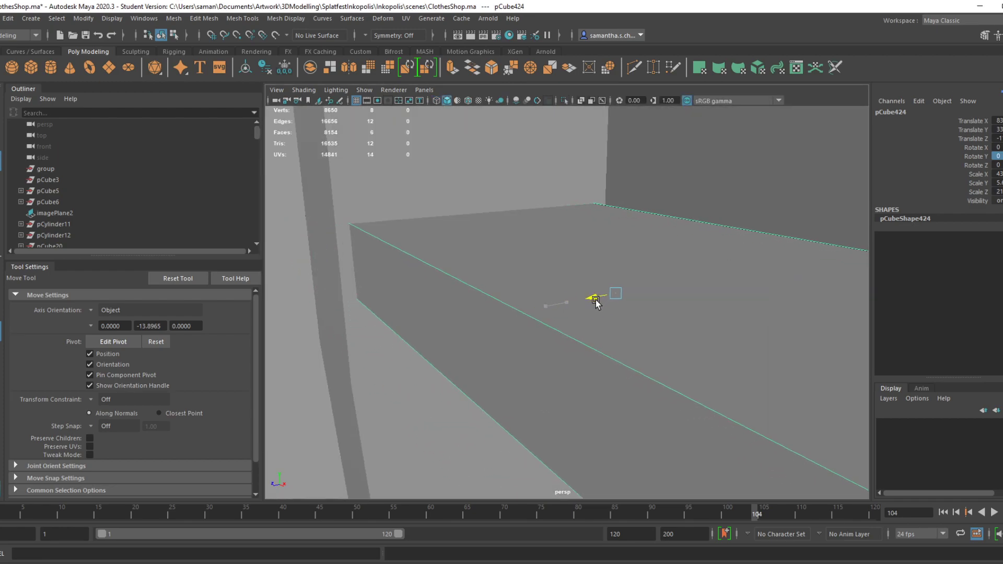
{"action": "key", "text": "ctrl+s"}
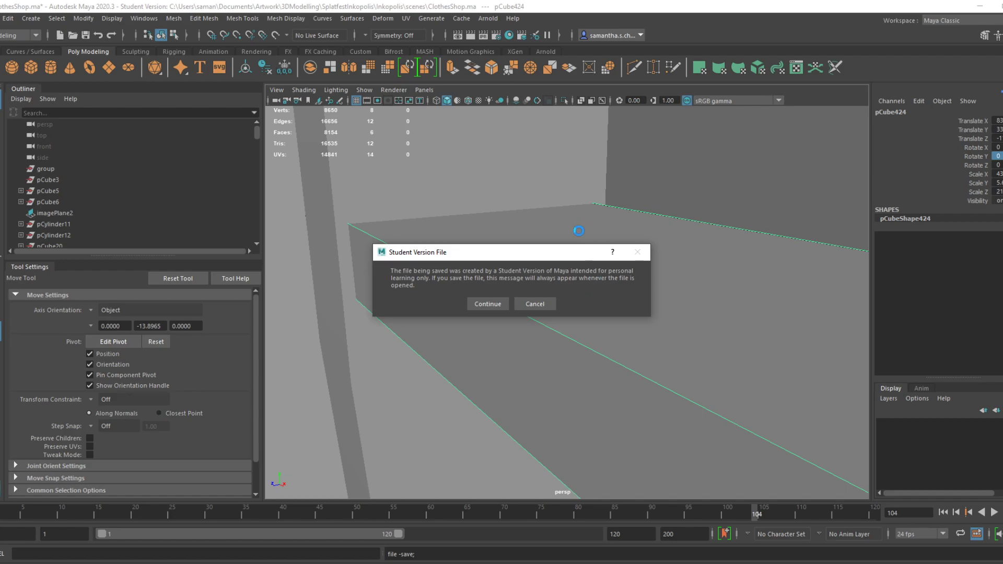
{"action": "left_click", "coordinate": [487, 304]}
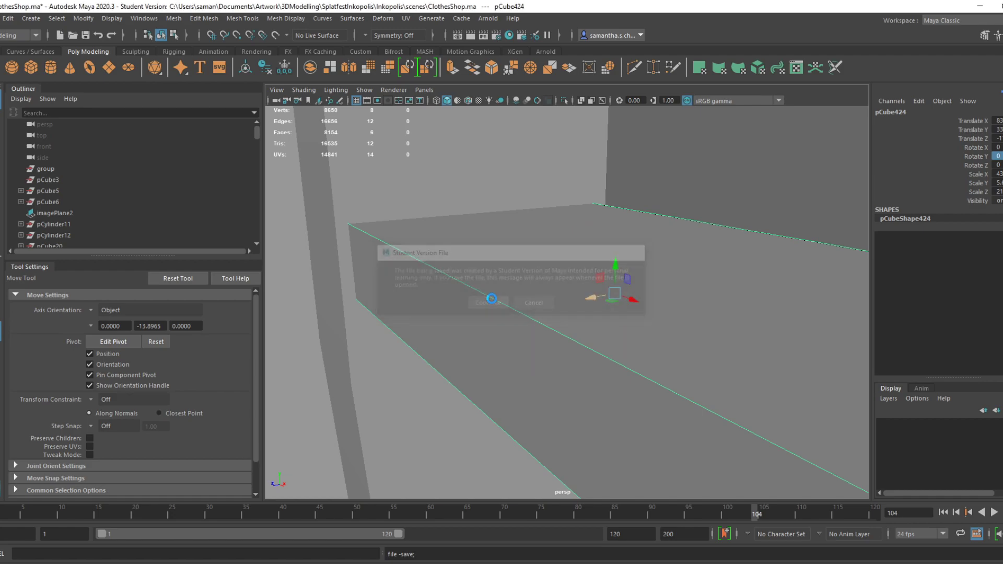
Try to straighten the first upper crossbar by rotating it, check the game capture reference, and undo the last rotation back in Maya
{"action": "key", "text": "space"}
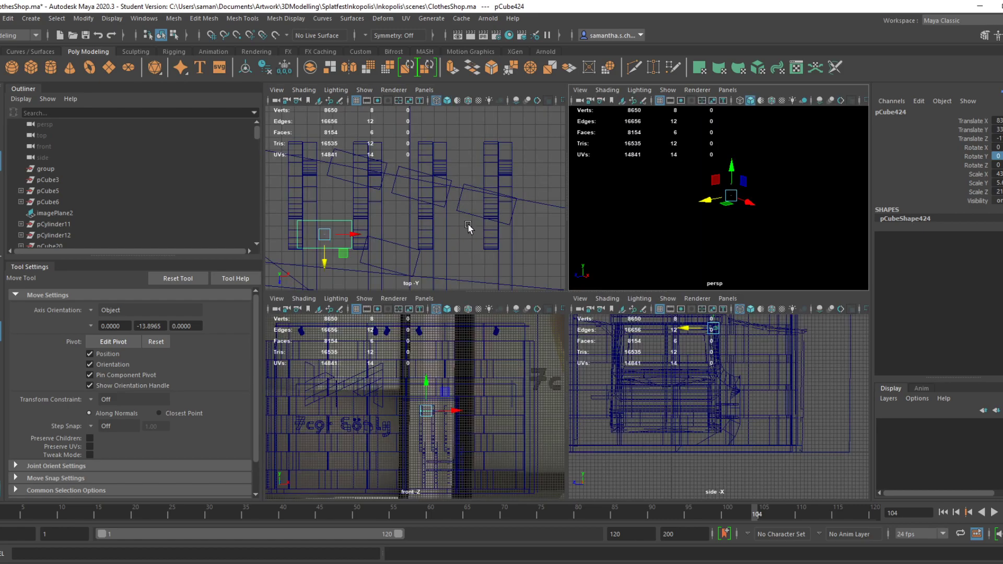
{"action": "key", "text": "space"}
{"action": "left_click", "coordinate": [414, 264]}
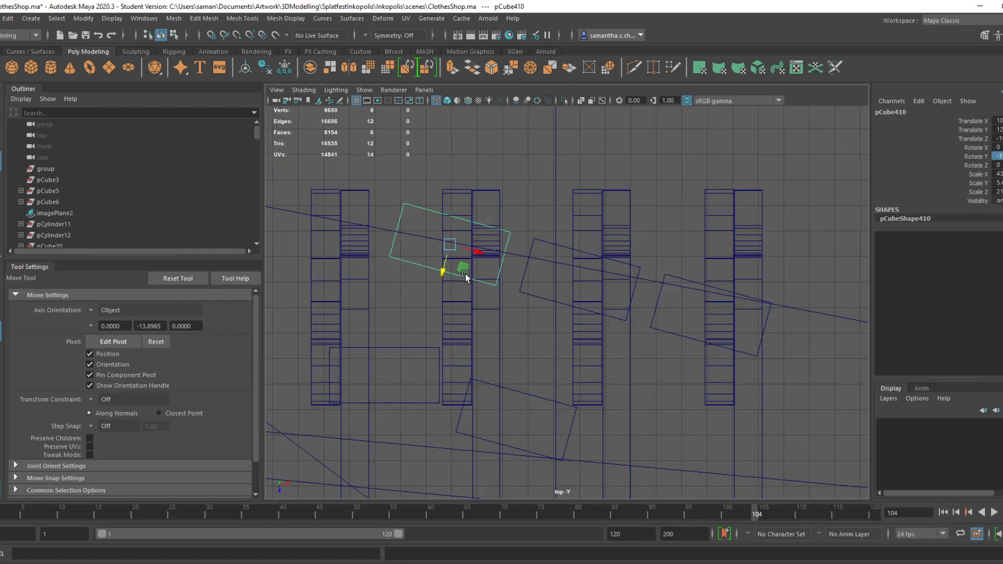
{"action": "key", "text": "e"}
{"action": "left_click", "coordinate": [581, 503]}
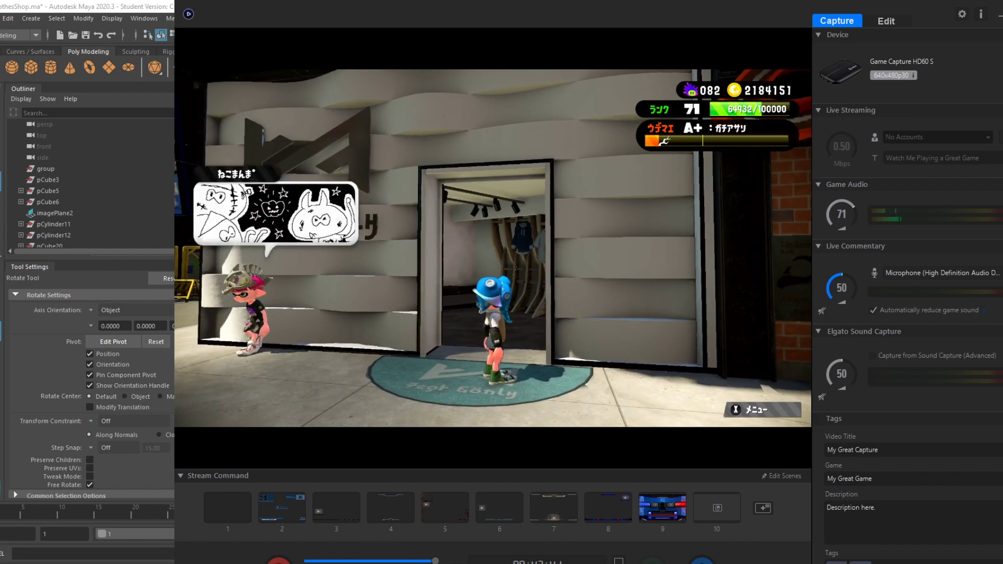
{"action": "mouse_move", "coordinate": [429, 563]}
{"action": "left_click", "coordinate": [463, 544]}
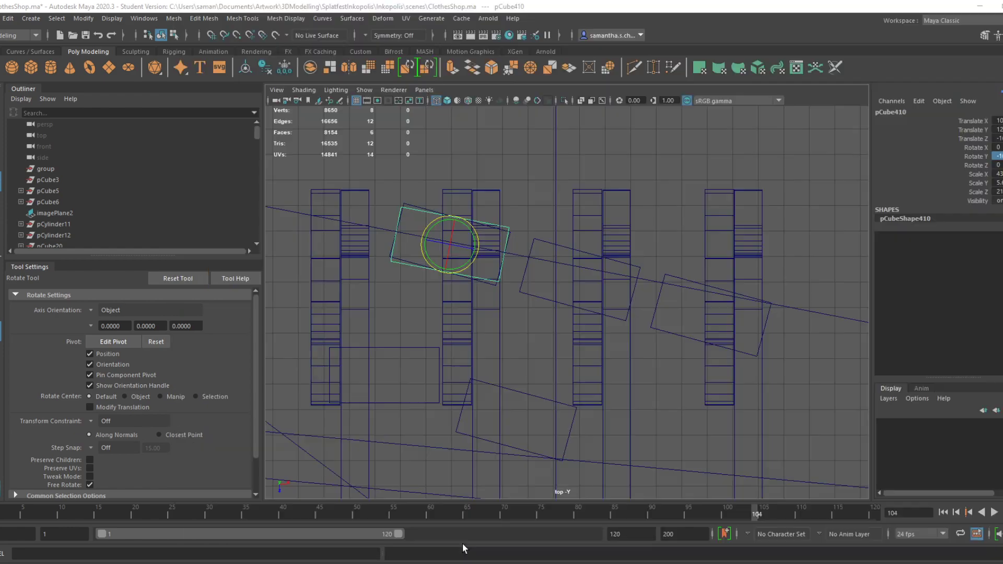
{"action": "left_click_drag", "start_coordinate": [468, 262], "coordinate": [473, 252]}
{"action": "key", "text": "ctrl+z"}
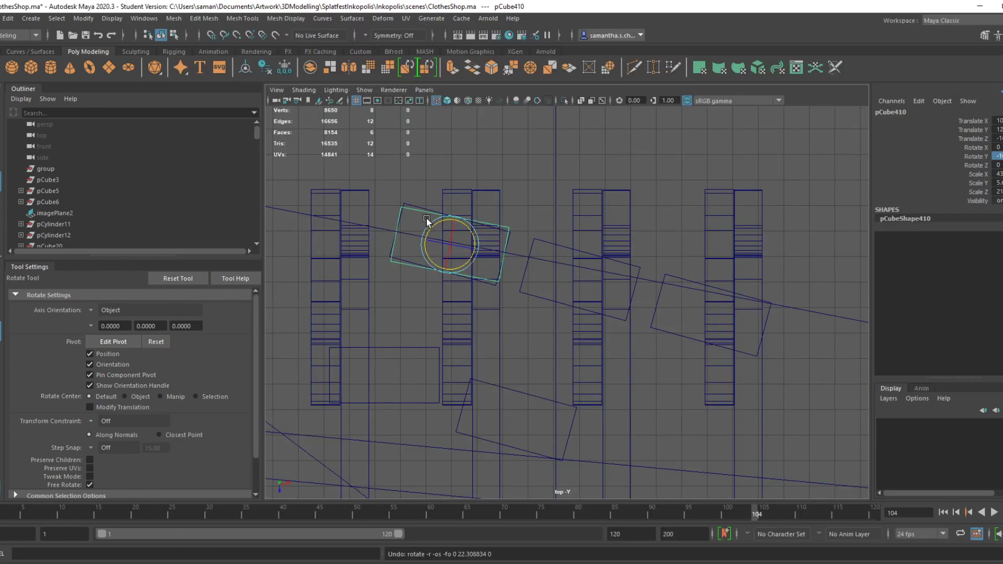
Delete the rotated upper crossbar that overlaps another one near the second rack, and show the four-view layout
{"action": "left_click", "coordinate": [419, 196]}
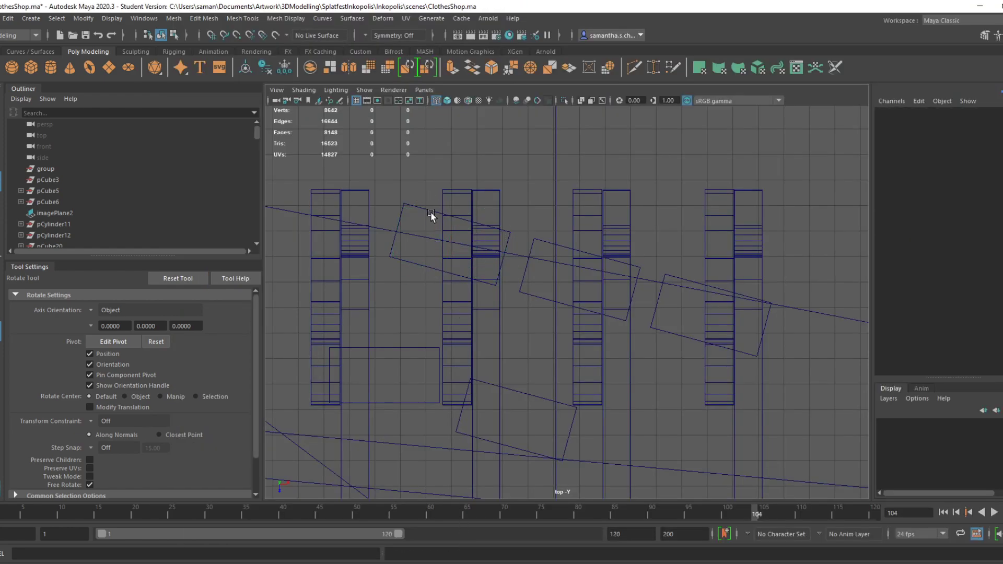
{"action": "key", "text": "space"}
{"action": "key", "text": "space"}
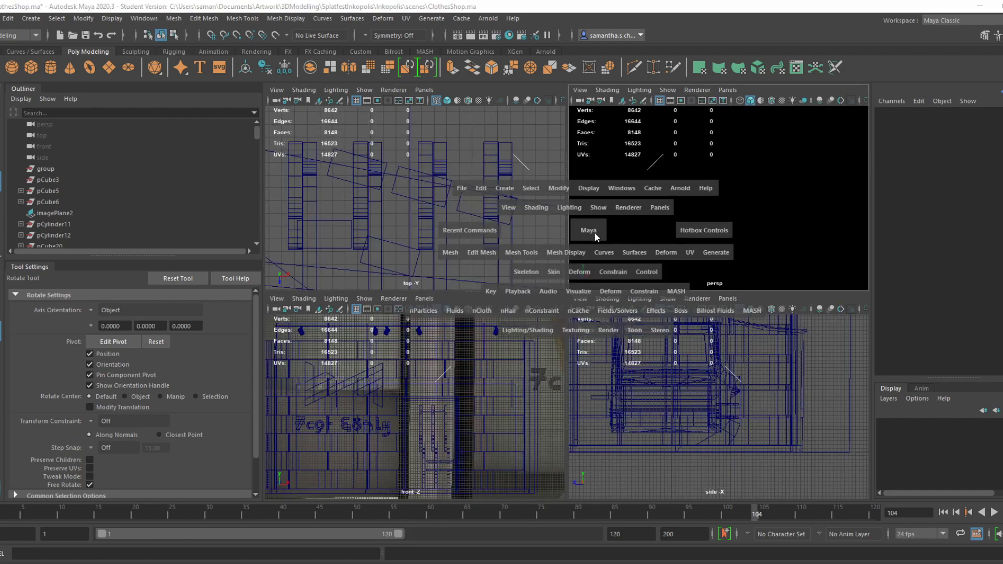
{"action": "key", "text": "space"}
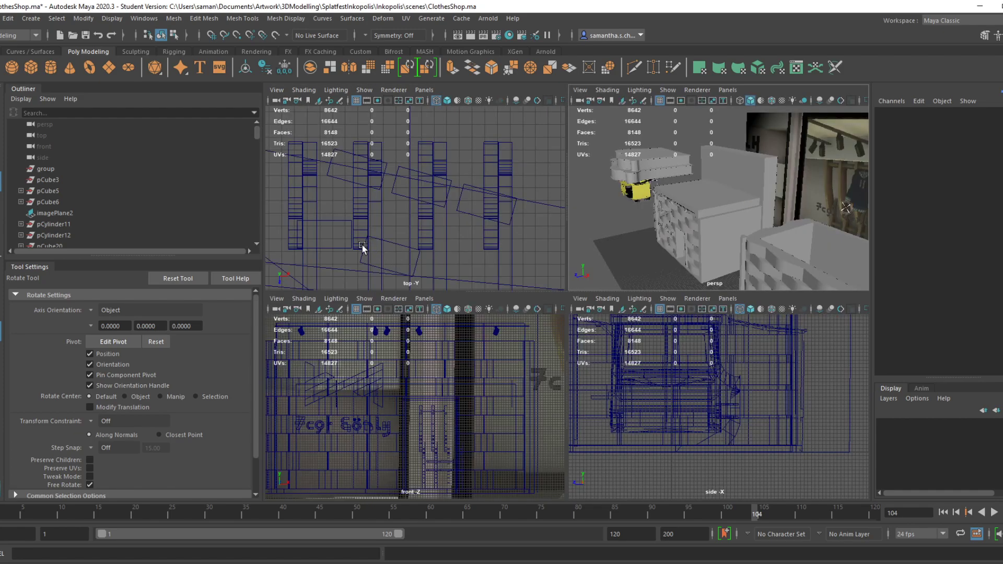
Shift the straightened lower crossbar sideways along X so it spans the first and second racks, and save the scene
{"action": "left_click", "coordinate": [337, 224]}
{"action": "key", "text": "space"}
{"action": "key", "text": "ctrl+1"}
{"action": "scroll", "coordinate": [554, 375], "scroll_direction": "up", "scroll_amount": 4}
{"action": "left_click_drag", "start_coordinate": [560, 375], "coordinate": [579, 382], "text": "alt"}
{"action": "scroll", "coordinate": [579, 384], "scroll_direction": "down", "scroll_amount": 5}
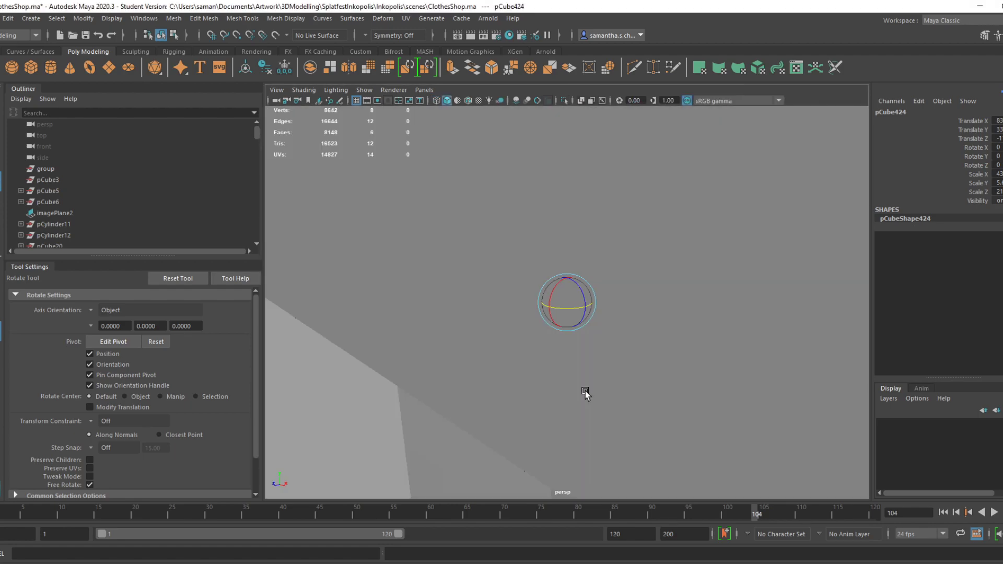
{"action": "scroll", "coordinate": [588, 409], "scroll_direction": "up", "scroll_amount": 5}
{"action": "left_click_drag", "start_coordinate": [645, 403], "coordinate": [568, 258], "text": "alt"}
{"action": "key", "text": "w"}
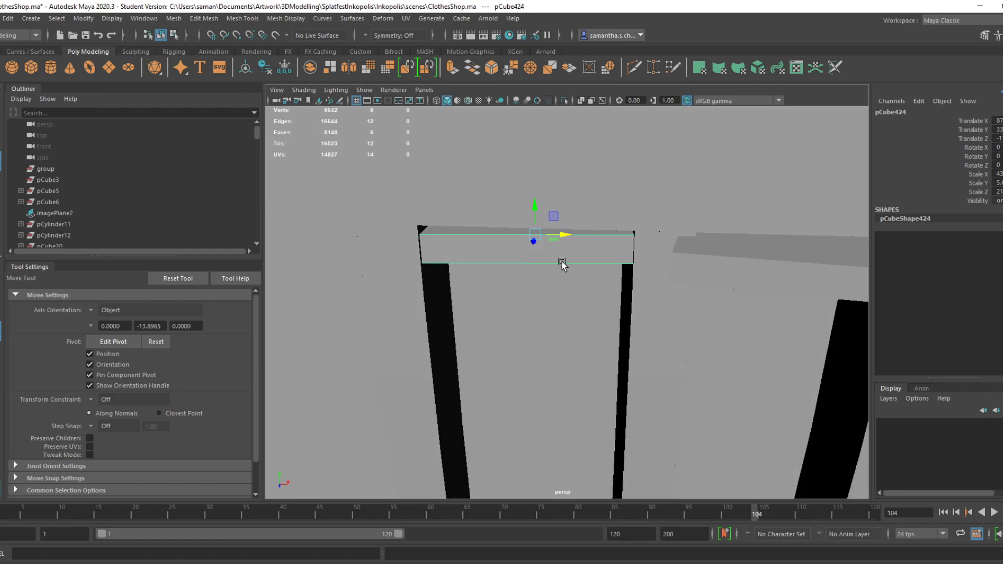
{"action": "key", "text": "space"}
{"action": "key", "text": "space"}
{"action": "key", "text": "ctrl+s"}
{"action": "left_click", "coordinate": [496, 305]}
{"action": "left_click", "coordinate": [428, 267]}
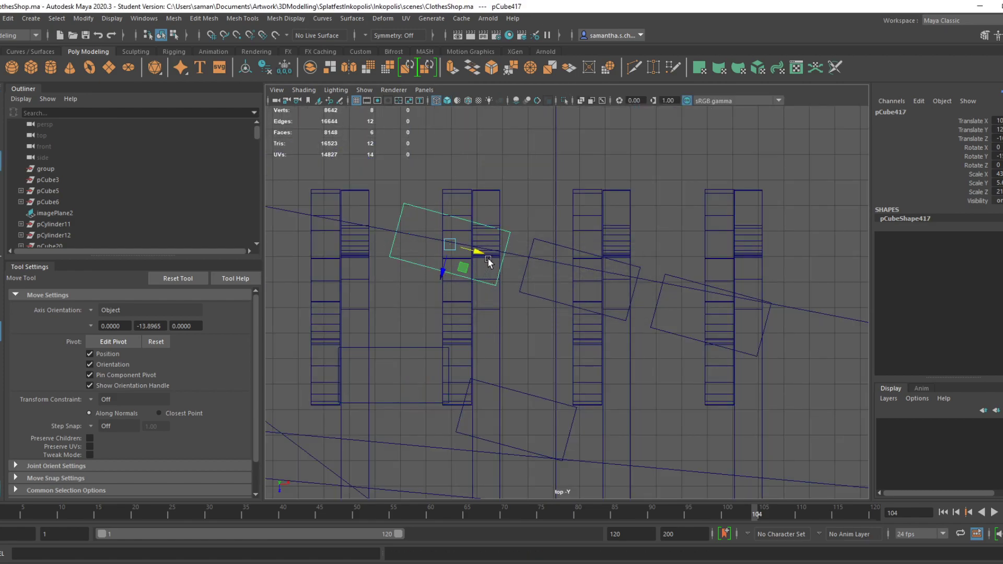
{"action": "key", "text": "Delete"}
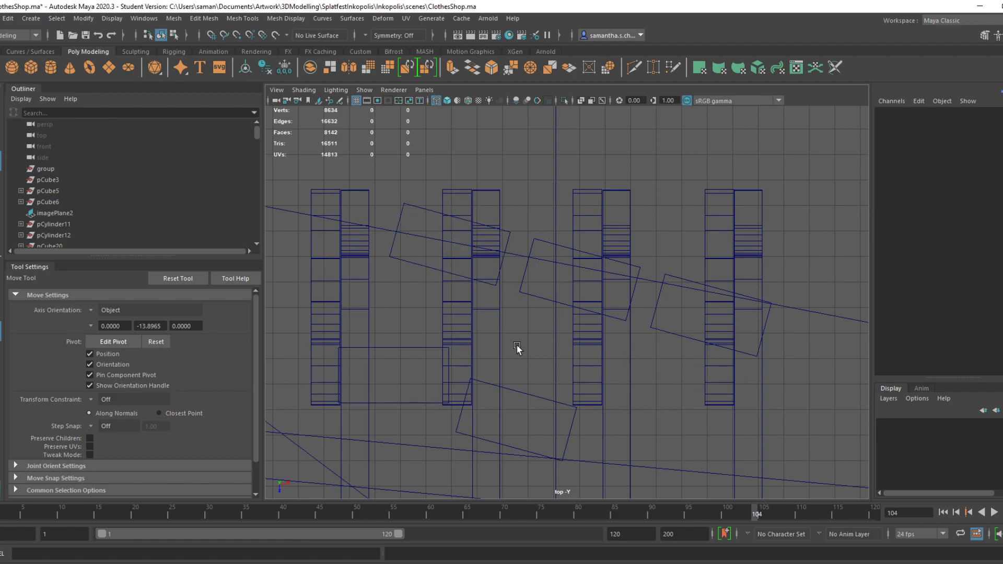
{"action": "key", "text": "ctrl+z"}
{"action": "left_click_drag", "start_coordinate": [443, 271], "coordinate": [403, 334]}
{"action": "key", "text": "ctrl+z"}
Straighten the stacked tilted upper crossbars by setting Rotate Y to 0 and shift them between the first two racks
{"action": "left_click_drag", "start_coordinate": [410, 284], "coordinate": [404, 247]}
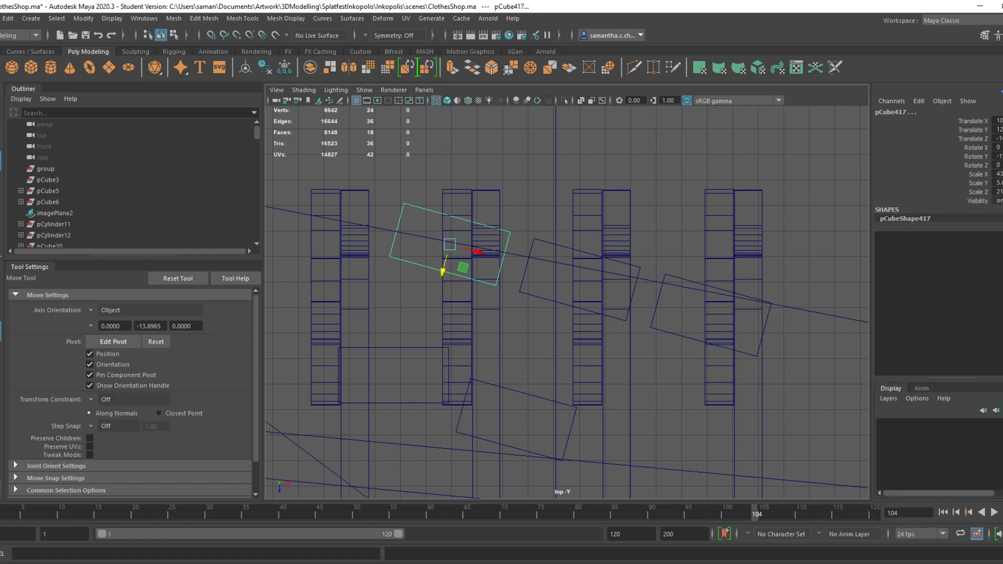
{"action": "key", "text": "Return"}
{"action": "left_click_drag", "start_coordinate": [479, 249], "coordinate": [452, 248]}
{"action": "key", "text": "ctrl+s"}
{"action": "left_click", "coordinate": [488, 302]}
Delete four of the remaining tilted crossbars between the other racks in the perspective view
{"action": "key", "text": "space"}
{"action": "key", "text": "space"}
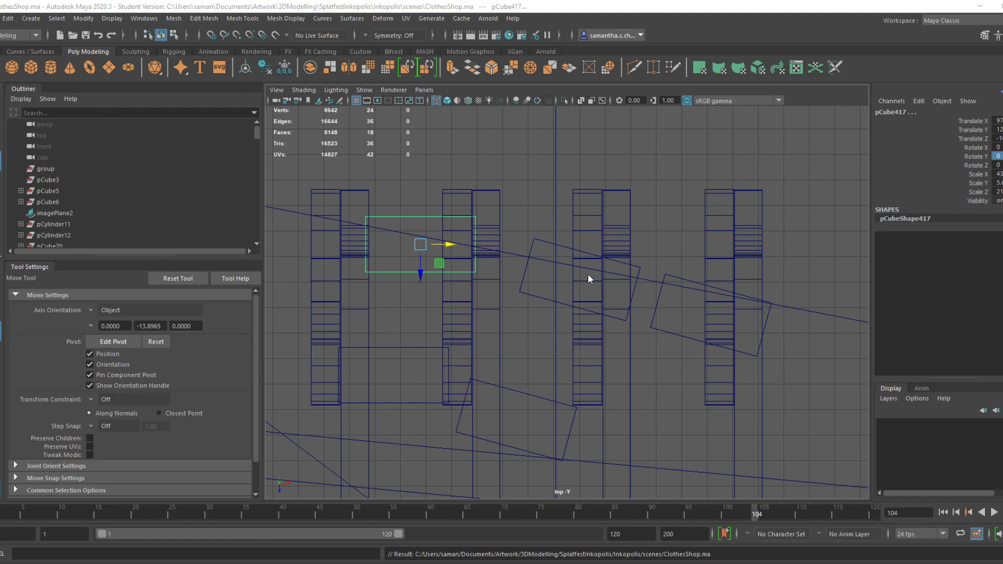
{"action": "key", "text": "space"}
{"action": "key", "text": "space"}
{"action": "scroll", "coordinate": [633, 337], "scroll_direction": "down", "scroll_amount": 3}
{"action": "left_click_drag", "start_coordinate": [619, 405], "coordinate": [473, 376], "text": "alt"}
{"action": "left_click", "coordinate": [565, 413]}
{"action": "left_click", "coordinate": [563, 454], "text": "shift"}
{"action": "left_click", "coordinate": [635, 430], "text": "shift"}
{"action": "left_click", "coordinate": [635, 475], "text": "shift"}
{"action": "key", "text": "Delete"}
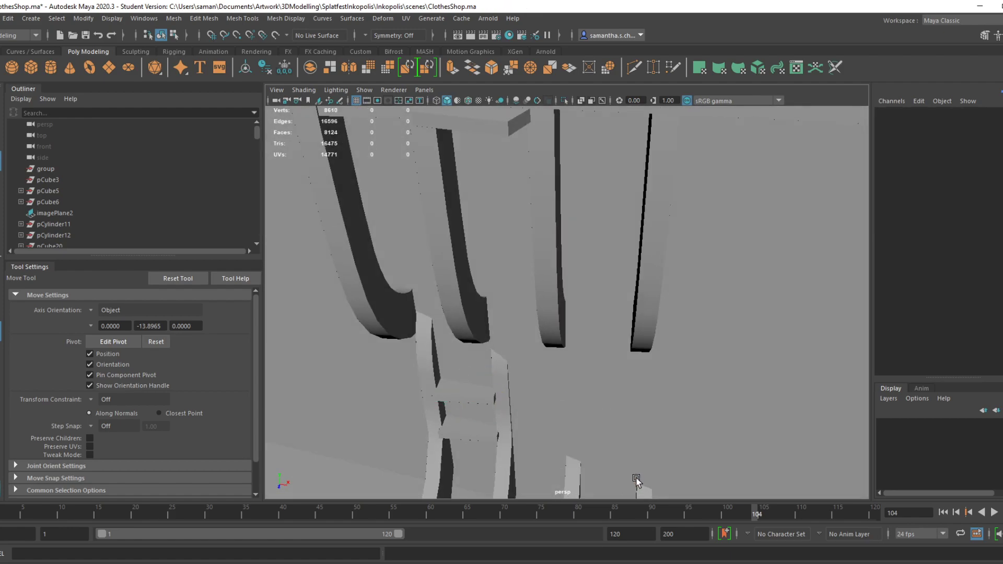
Delete the last tilted crossbar beside the second rack in the top view
{"action": "key", "text": "space"}
{"action": "key", "text": "space"}
{"action": "left_click", "coordinate": [527, 393]}
{"action": "key", "text": "Delete"}
Duplicate the straightened crossbars into the second and third gaps between the racks, and save the scene
{"action": "scroll", "coordinate": [464, 336], "scroll_direction": "down", "scroll_amount": 3}
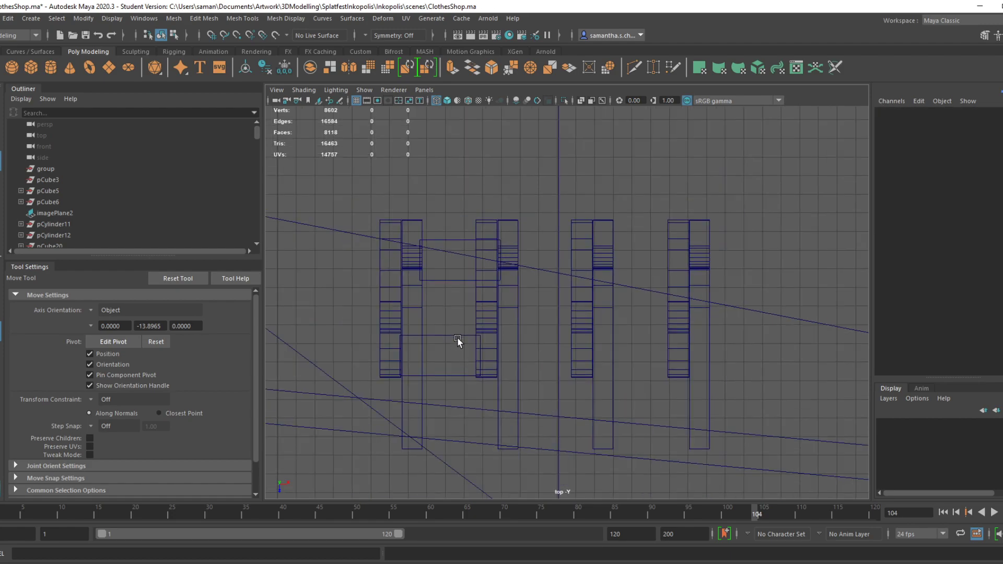
{"action": "left_click", "coordinate": [456, 336]}
{"action": "left_click_drag", "start_coordinate": [447, 251], "coordinate": [455, 290], "text": "shift"}
{"action": "key", "text": "ctrl+z"}
{"action": "key", "text": "ctrl+d"}
{"action": "left_click_drag", "start_coordinate": [496, 264], "coordinate": [680, 261]}
{"action": "key", "text": "ctrl+d"}
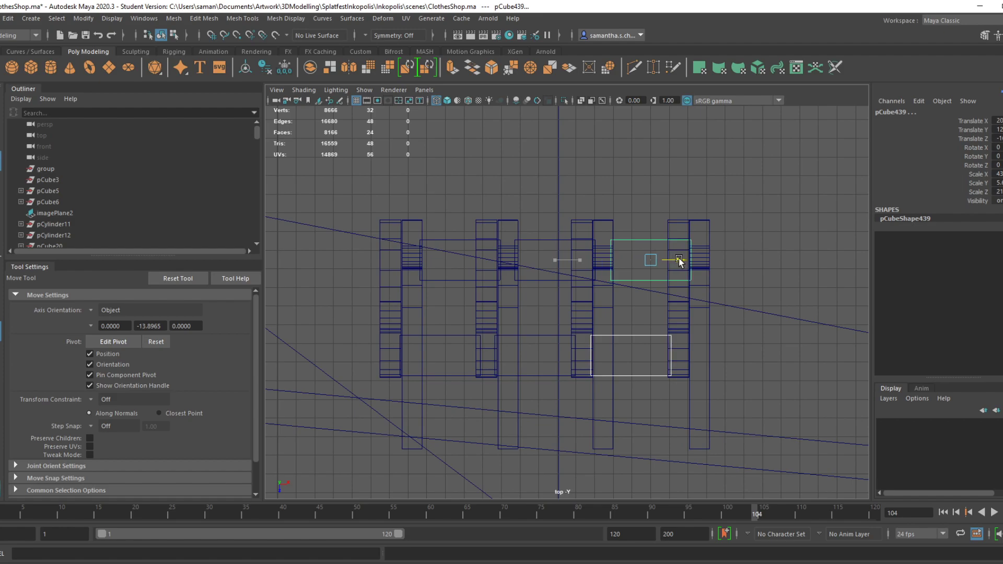
{"action": "key", "text": "ctrl+s"}
{"action": "left_click", "coordinate": [486, 302]}
{"action": "left_click", "coordinate": [488, 300]}
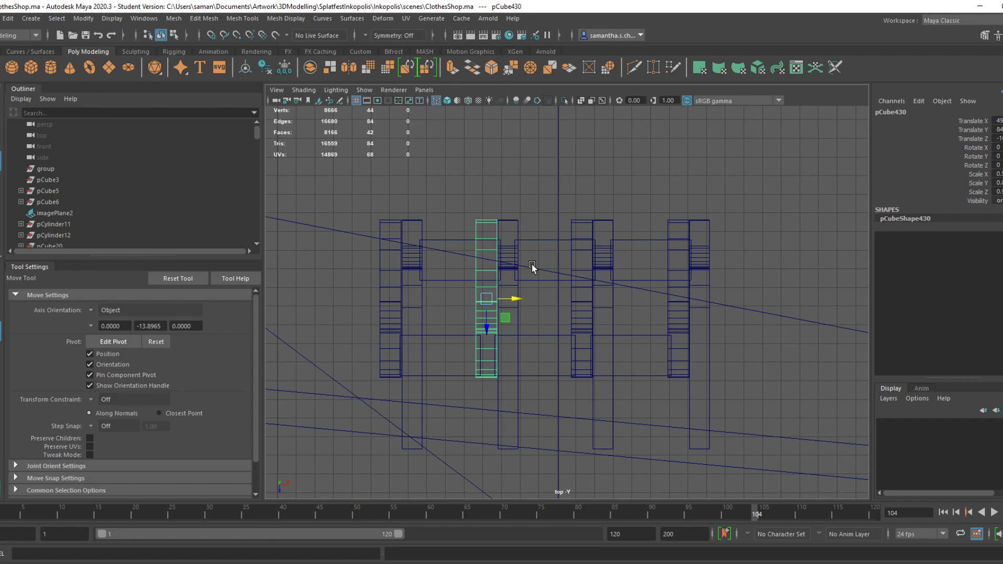
{"action": "key", "text": "ctrl+s"}
{"action": "key", "text": "space"}
{"action": "key", "text": "space"}
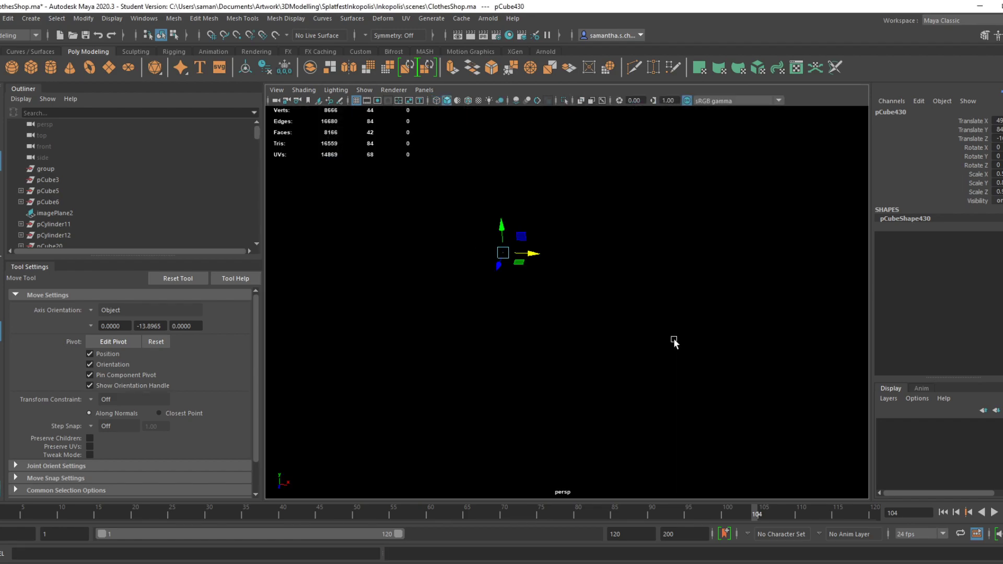
{"action": "key", "text": "f"}
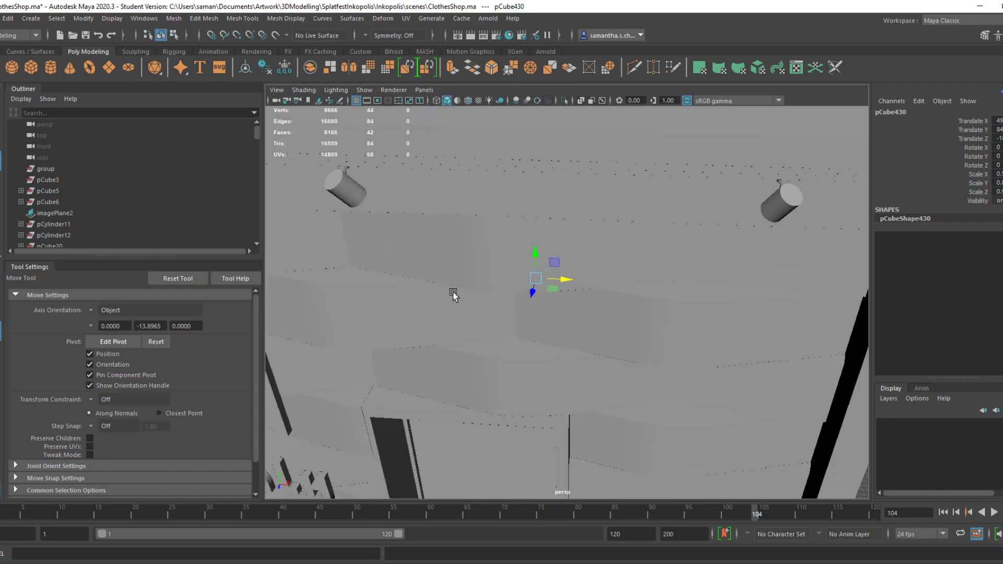
{"action": "key", "text": "space"}
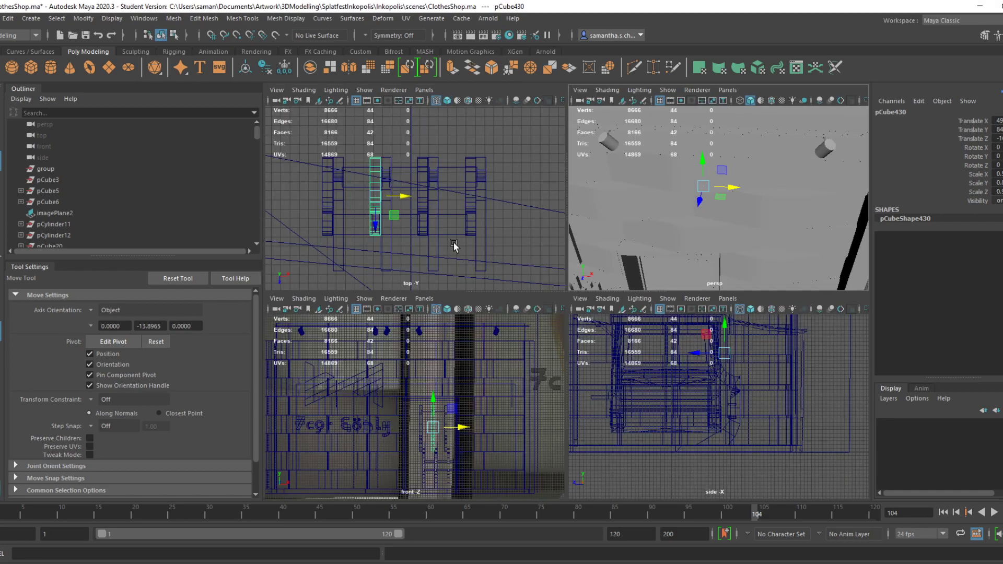
{"action": "key", "text": "space"}
Select all four racks with their crossbars, move them out in front of the shop's facade, and save the scene
{"action": "left_click_drag", "start_coordinate": [424, 298], "coordinate": [524, 359]}
{"action": "left_click", "coordinate": [541, 281], "text": "shift"}
{"action": "left_click", "coordinate": [631, 274], "text": "shift"}
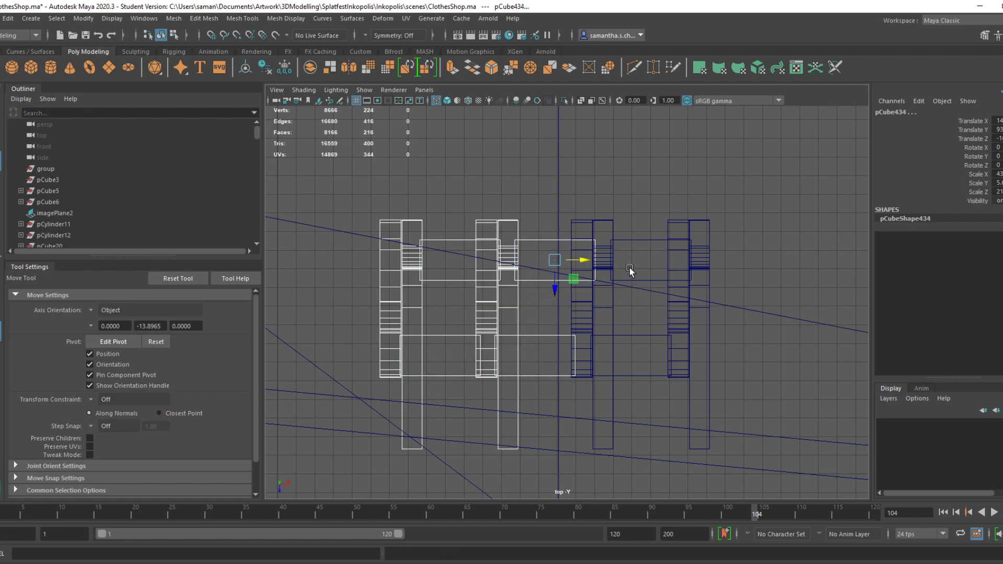
{"action": "left_click", "coordinate": [651, 255], "text": "shift"}
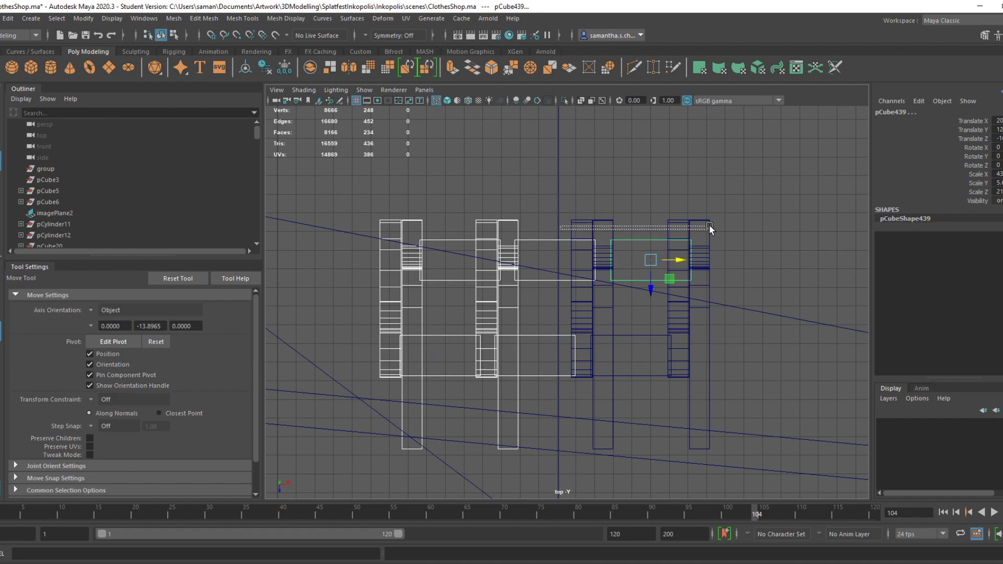
{"action": "left_click", "coordinate": [603, 250], "text": "shift"}
{"action": "left_click", "coordinate": [656, 386], "text": "shift"}
{"action": "key", "text": "space"}
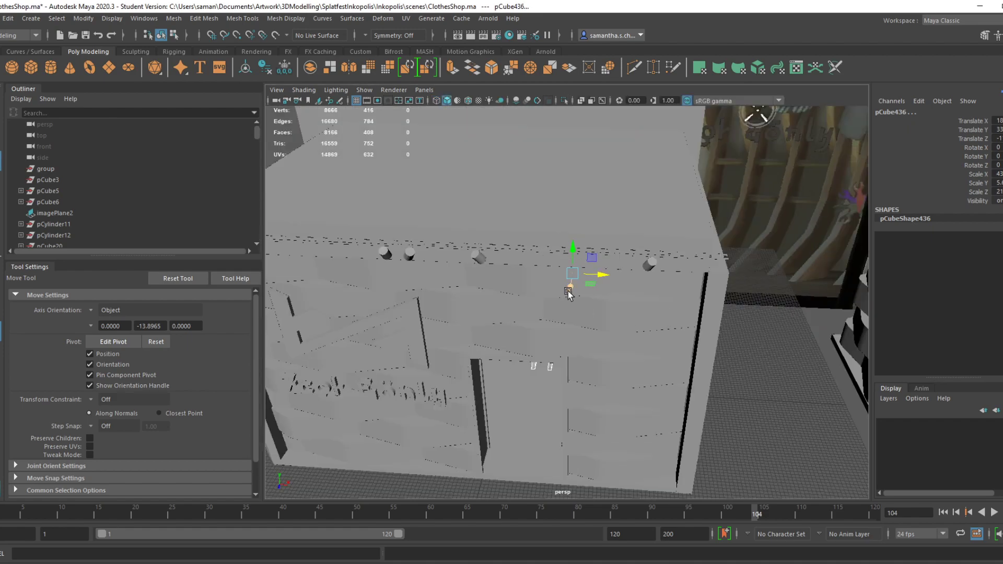
{"action": "left_click_drag", "start_coordinate": [569, 286], "coordinate": [539, 411]}
{"action": "scroll", "coordinate": [538, 412], "scroll_direction": "down", "scroll_amount": 5}
{"action": "left_click_drag", "start_coordinate": [557, 371], "coordinate": [510, 427]}
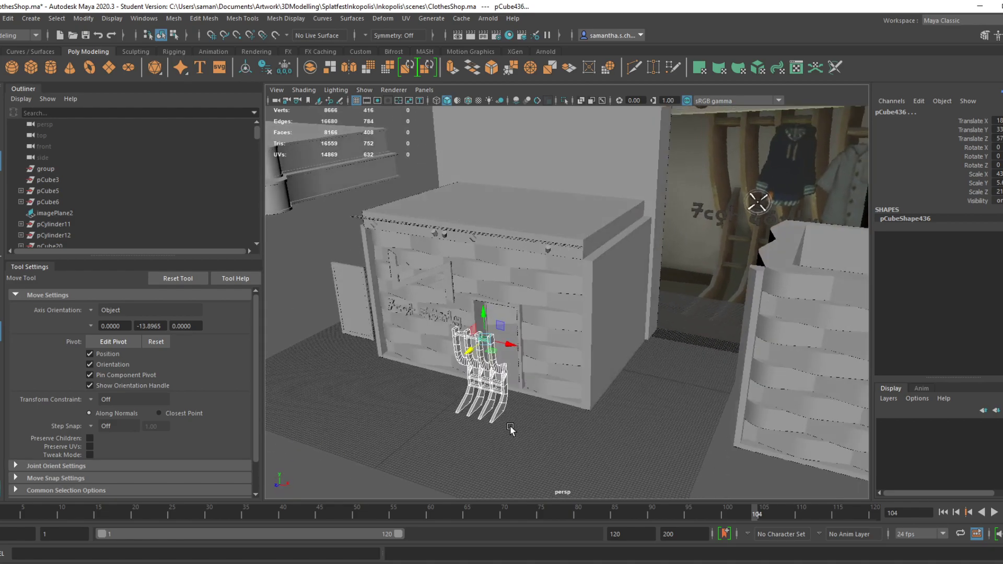
{"action": "scroll", "coordinate": [510, 427], "scroll_direction": "up", "scroll_amount": 3}
{"action": "middle_click_drag", "start_coordinate": [554, 426], "coordinate": [593, 402], "text": "alt"}
{"action": "left_click_drag", "start_coordinate": [593, 403], "coordinate": [496, 307], "text": "alt"}
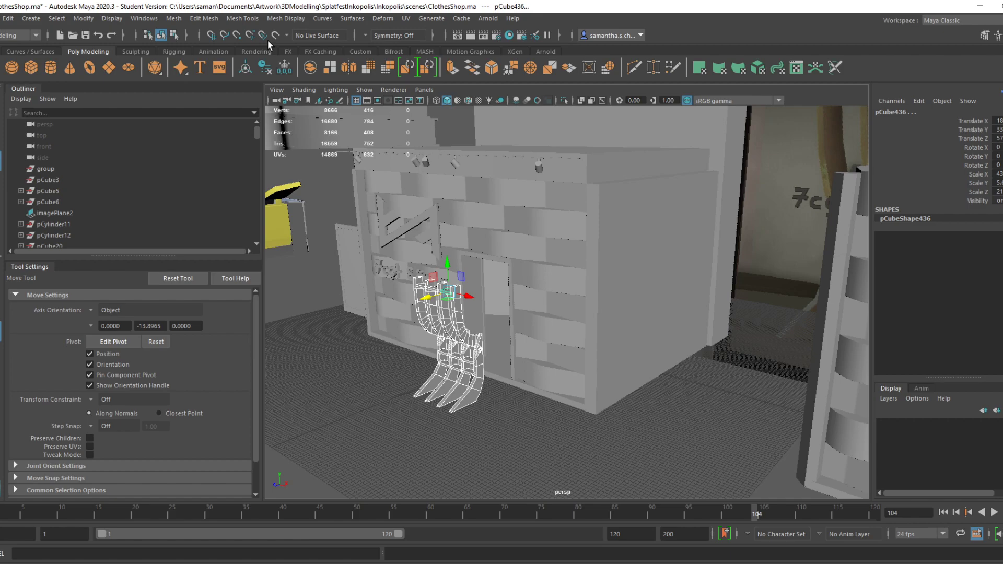
{"action": "key", "text": "ctrl+s"}
{"action": "left_click", "coordinate": [488, 304]}
Combine the selected racks and crossbars into a single mesh and save the scene
{"action": "left_click_drag", "start_coordinate": [471, 310], "coordinate": [476, 354], "text": "alt"}
{"action": "scroll", "coordinate": [476, 353], "scroll_direction": "up", "scroll_amount": 3}
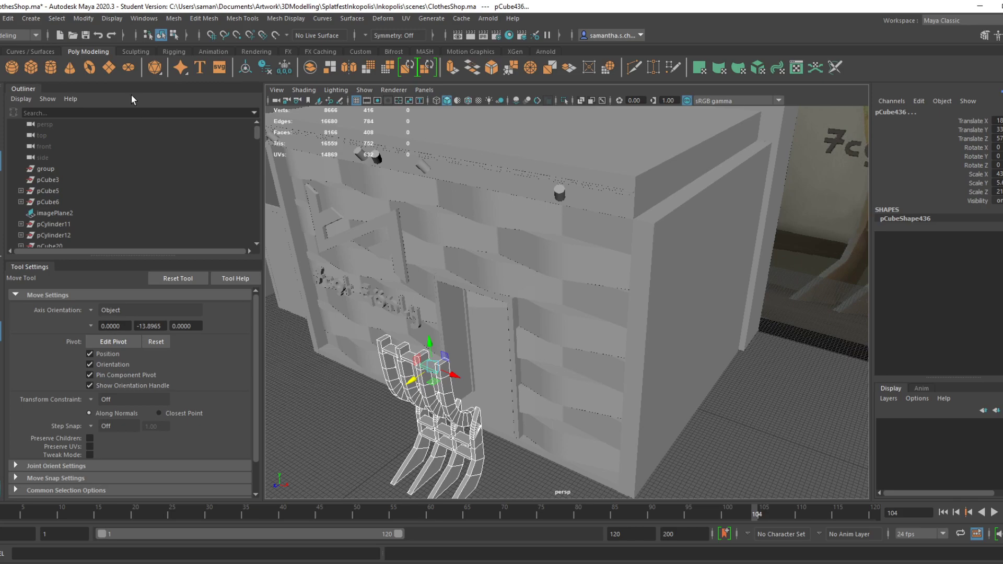
{"action": "scroll", "coordinate": [451, 371], "scroll_direction": "up", "scroll_amount": 5}
{"action": "middle_click_drag", "start_coordinate": [451, 371], "coordinate": [558, 300], "text": "alt"}
{"action": "scroll", "coordinate": [460, 308], "scroll_direction": "down", "scroll_amount": 2}
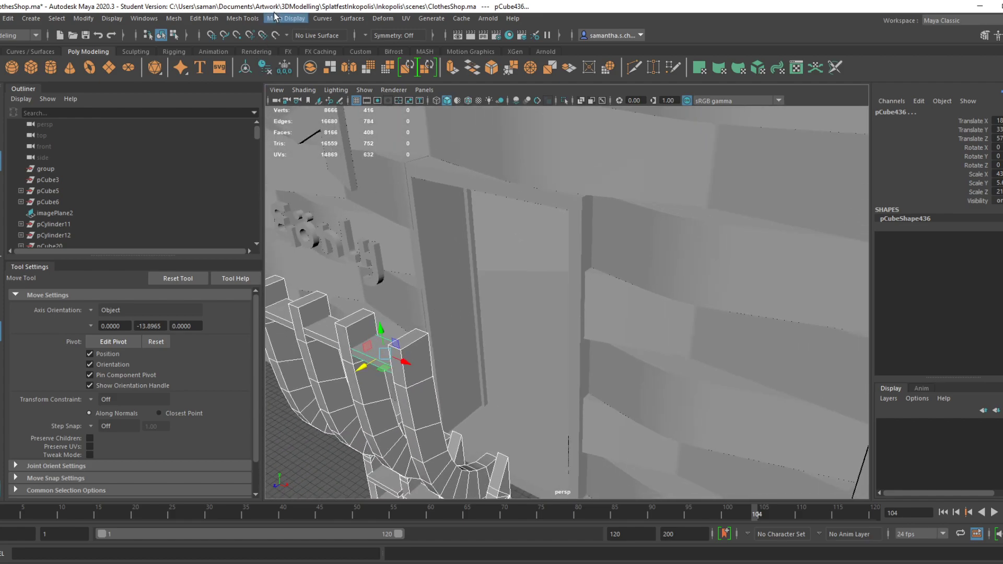
{"action": "scroll", "coordinate": [473, 360], "scroll_direction": "down", "scroll_amount": 5}
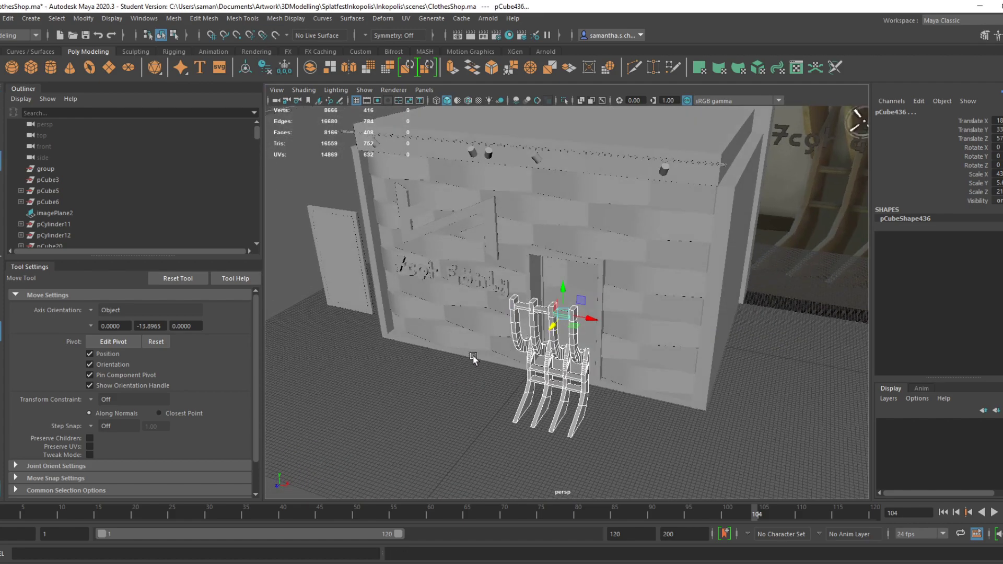
{"action": "left_click", "coordinate": [174, 18]}
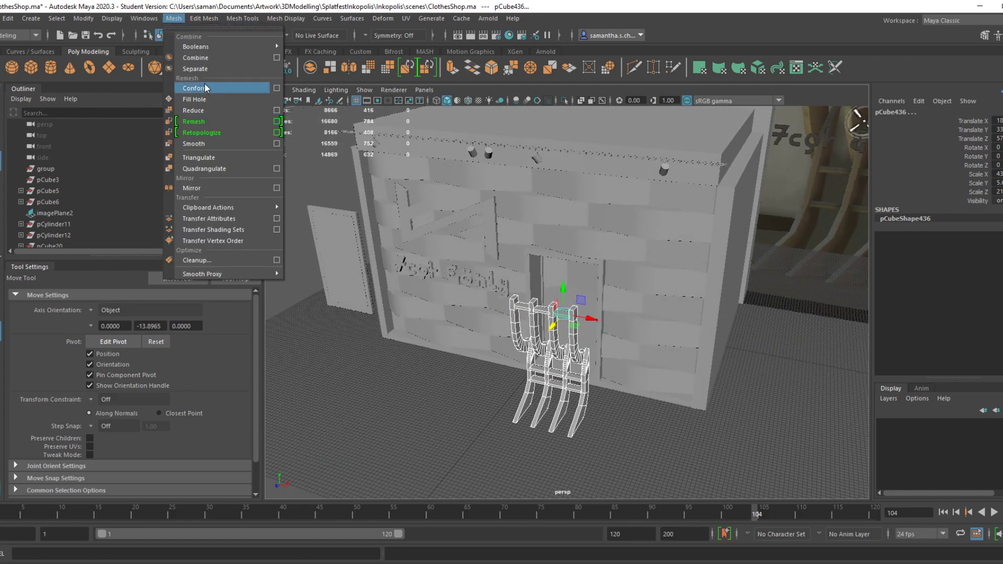
{"action": "left_click", "coordinate": [194, 58]}
{"action": "key", "text": "ctrl+s"}
{"action": "left_click", "coordinate": [488, 303]}
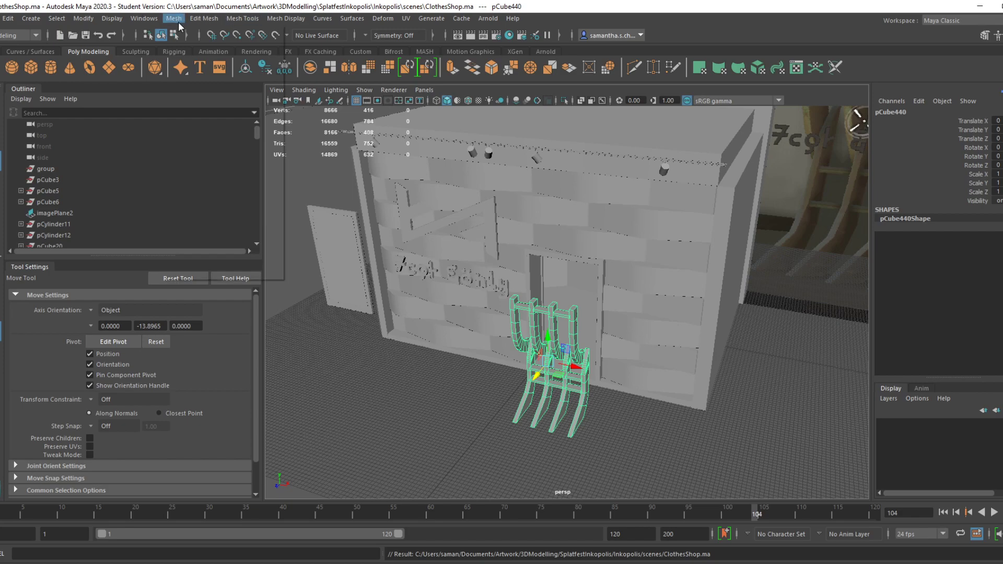
{"action": "key", "text": "ctrl+s"}
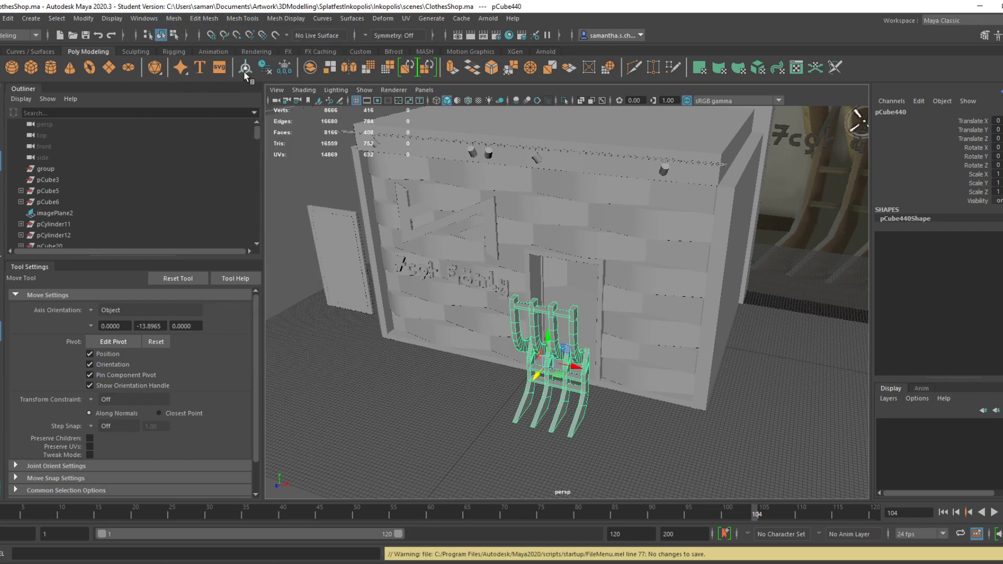
Center the combined rack's pivot and move the rack back inside the shop in the top view
{"action": "left_click", "coordinate": [83, 19]}
{"action": "left_click", "coordinate": [130, 102]}
{"action": "key", "text": "space"}
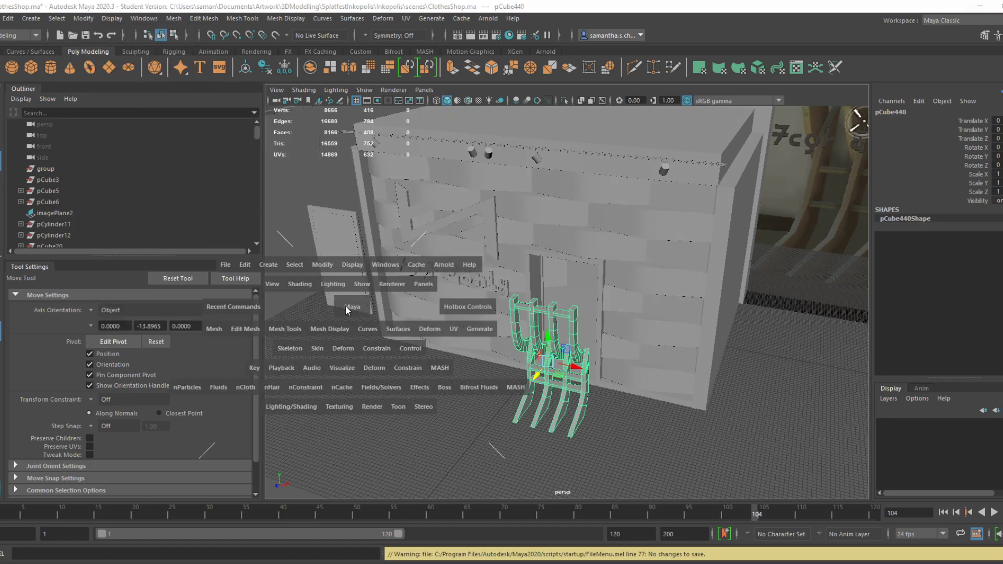
{"action": "key", "text": "space"}
{"action": "scroll", "coordinate": [463, 302], "scroll_direction": "down", "scroll_amount": 10}
{"action": "scroll", "coordinate": [557, 464], "scroll_direction": "down", "scroll_amount": 5}
{"action": "middle_click_drag", "start_coordinate": [574, 445], "coordinate": [555, 403], "text": "alt"}
{"action": "left_click_drag", "start_coordinate": [544, 452], "coordinate": [469, 298]}
{"action": "key", "text": "f"}
{"action": "scroll", "coordinate": [601, 305], "scroll_direction": "down", "scroll_amount": 8}
Rotate the combined rack to follow the slanted back wall and position it against the wall's near end
{"action": "key", "text": "e"}
{"action": "key", "text": "w"}
{"action": "key", "text": "e"}
{"action": "key", "text": "w"}
{"action": "left_click", "coordinate": [465, 299]}
{"action": "key", "text": "ctrl+z"}
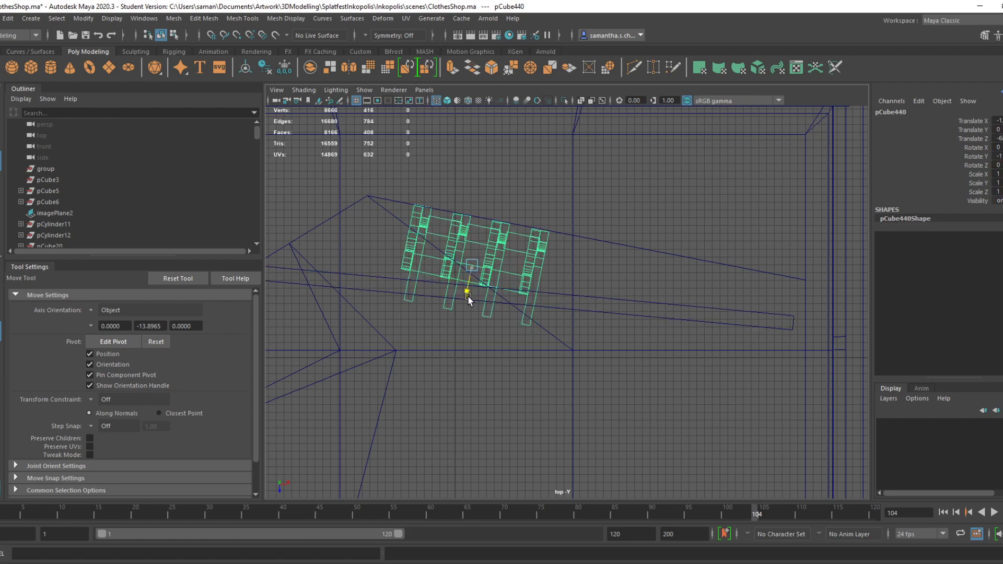
Fine-tune the combined rack's rotation so it runs parallel to the slanted wall, and save the scene
{"action": "scroll", "coordinate": [468, 299], "scroll_direction": "up", "scroll_amount": 2}
{"action": "key", "text": "e"}
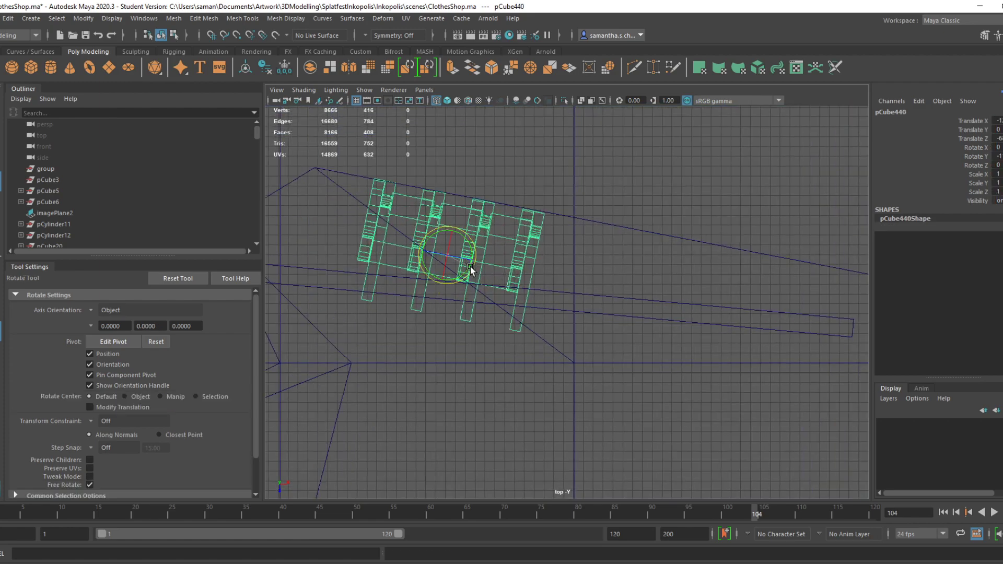
{"action": "left_click_drag", "start_coordinate": [472, 269], "coordinate": [474, 270]}
{"action": "key", "text": "w"}
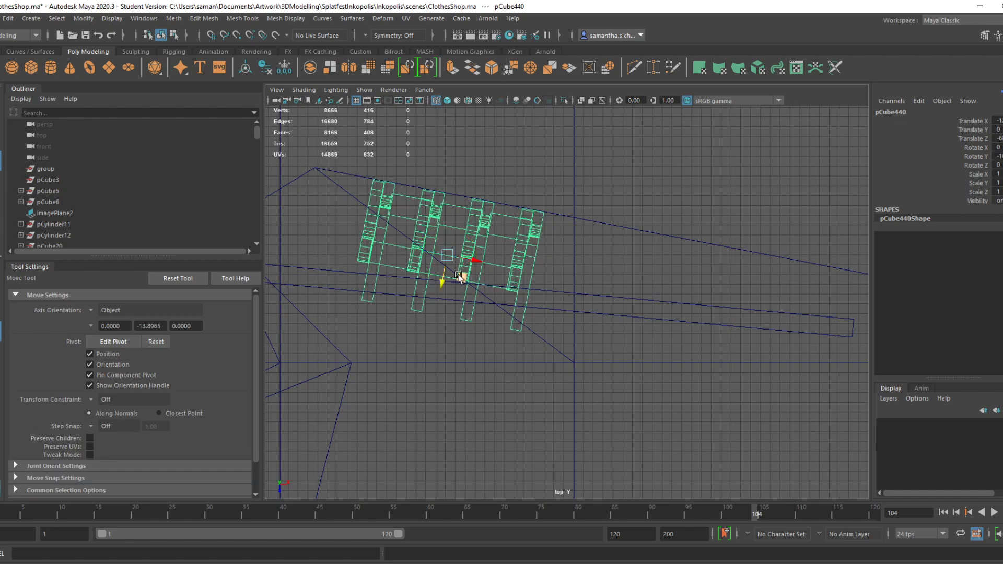
{"action": "key", "text": "ctrl+s"}
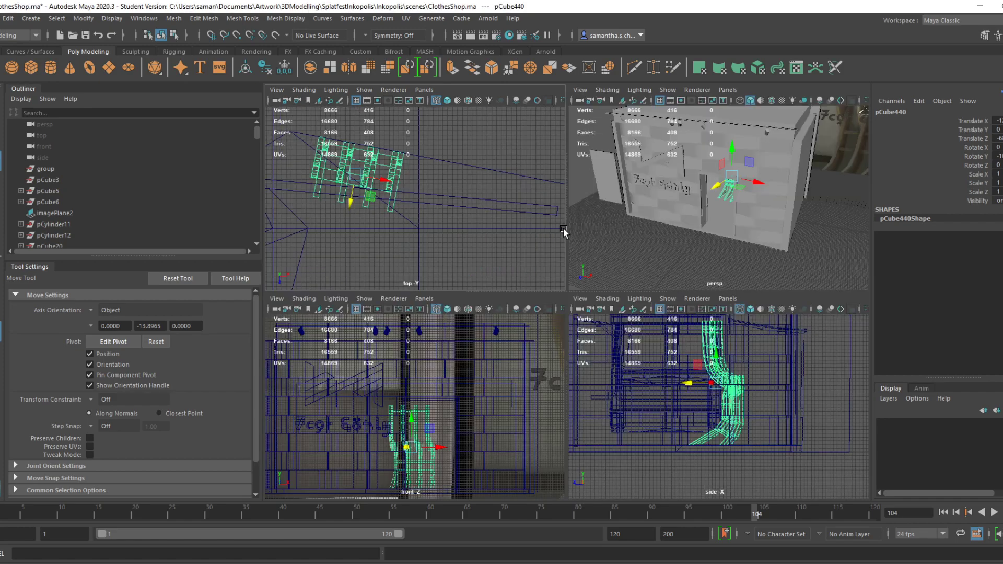
Resume the paused Zelda & Chill music video on YouTube and return to Maya
{"action": "key", "text": "space"}
{"action": "key", "text": "space"}
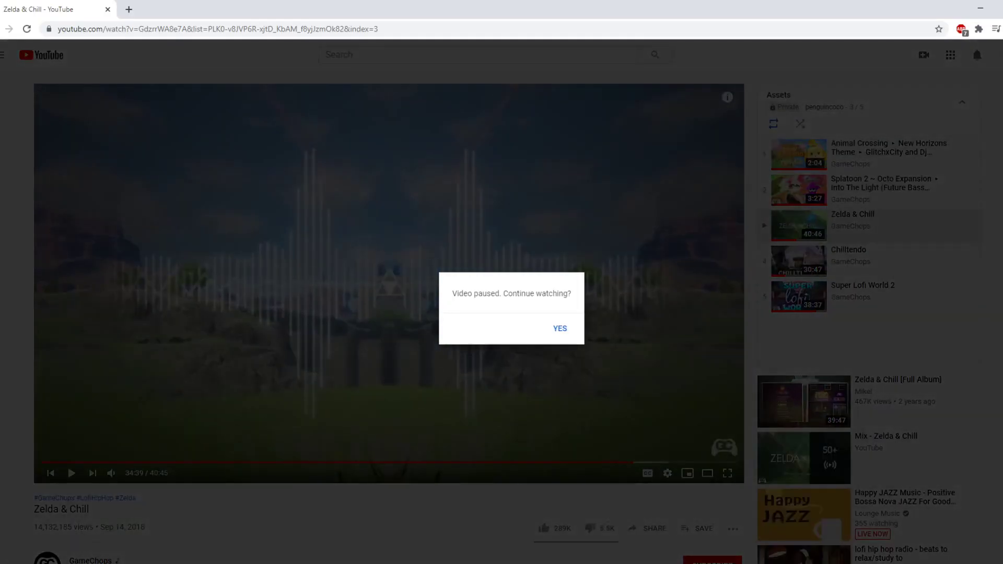
{"action": "left_click", "coordinate": [560, 328]}
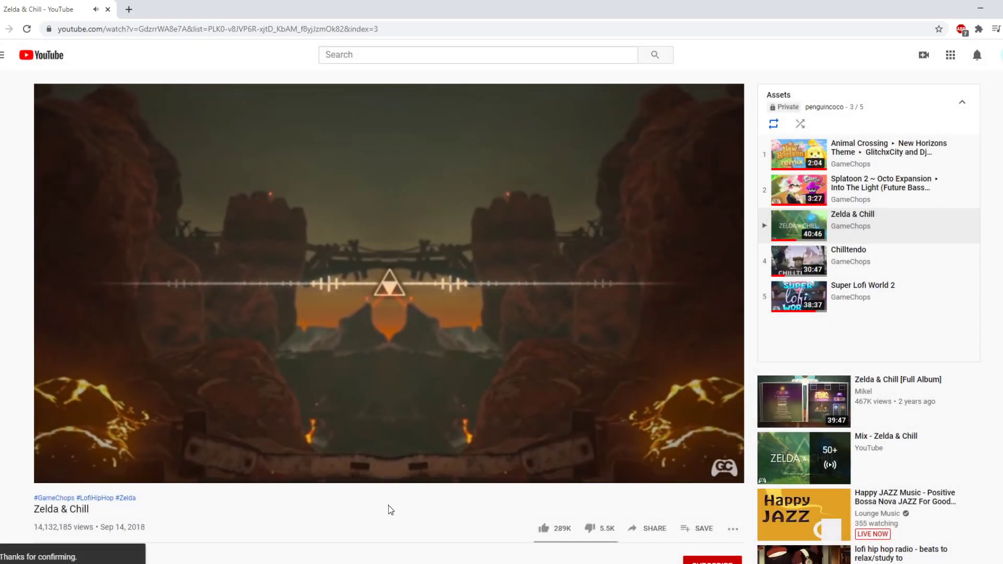
{"action": "left_click", "coordinate": [492, 530]}
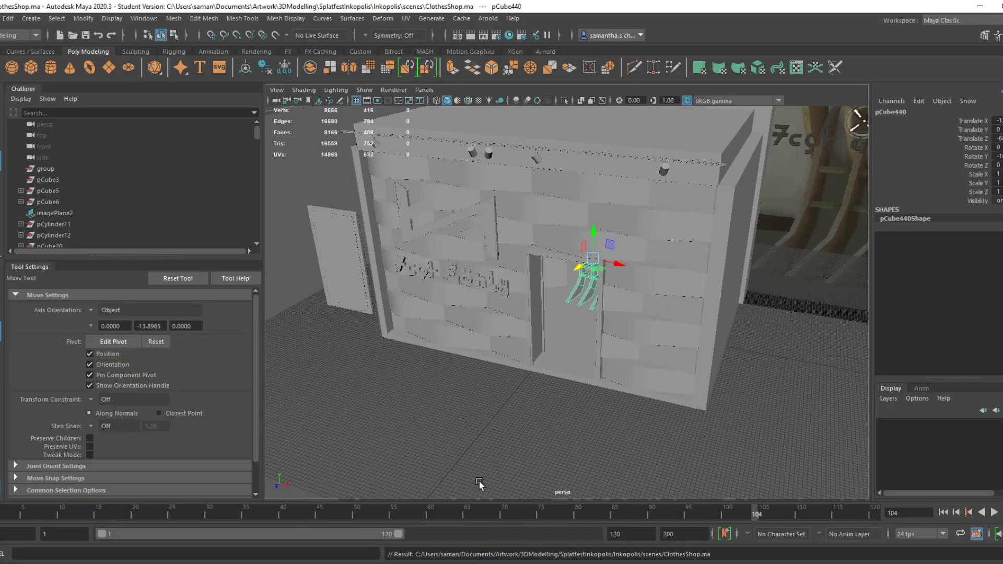
Duplicate the combined rack and place the copy beside it along the slanted wall, and switch to the game capture reference
{"action": "key", "text": "ctrl+s"}
{"action": "scroll", "coordinate": [591, 318], "scroll_direction": "up", "scroll_amount": 4}
{"action": "left_click_drag", "start_coordinate": [591, 318], "coordinate": [719, 408], "text": "alt"}
{"action": "key", "text": "space"}
{"action": "key", "text": "space"}
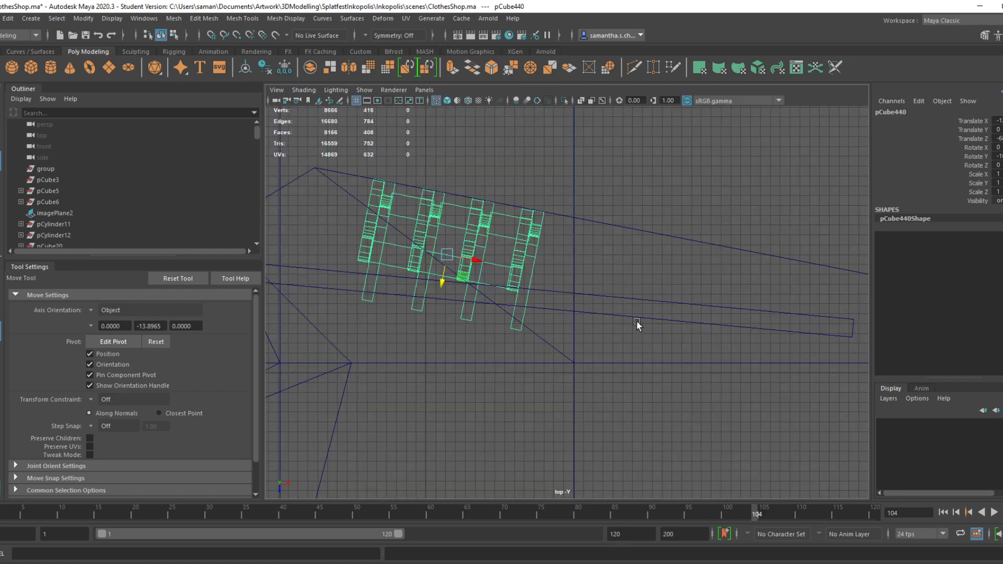
{"action": "scroll", "coordinate": [601, 331], "scroll_direction": "down", "scroll_amount": 2}
{"action": "key", "text": "ctrl+d"}
{"action": "left_click_drag", "start_coordinate": [511, 273], "coordinate": [660, 315]}
{"action": "key", "text": "ctrl+z"}
{"action": "key", "text": "ctrl+d"}
{"action": "left_click_drag", "start_coordinate": [507, 274], "coordinate": [641, 313]}
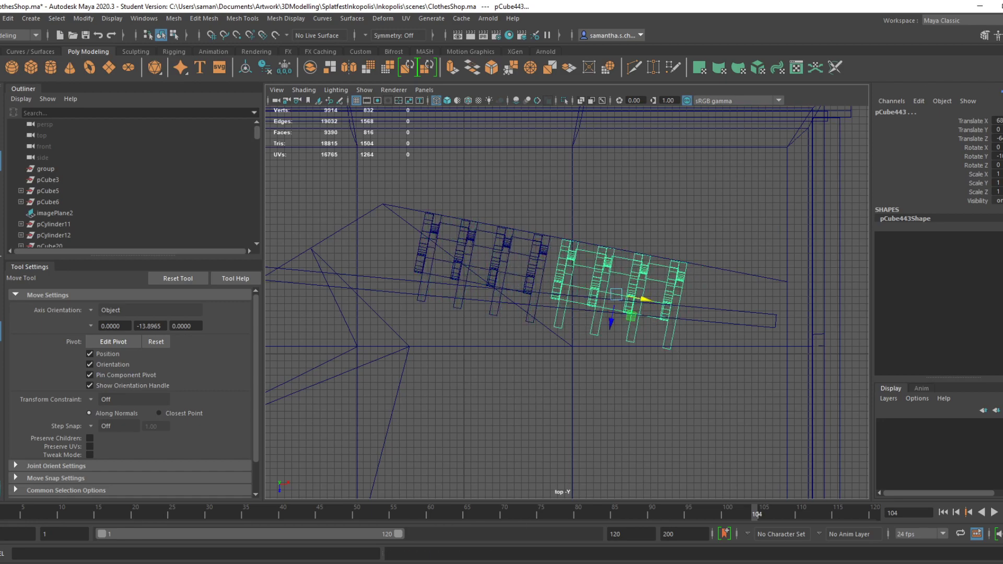
{"action": "key", "text": "alt+Tab"}
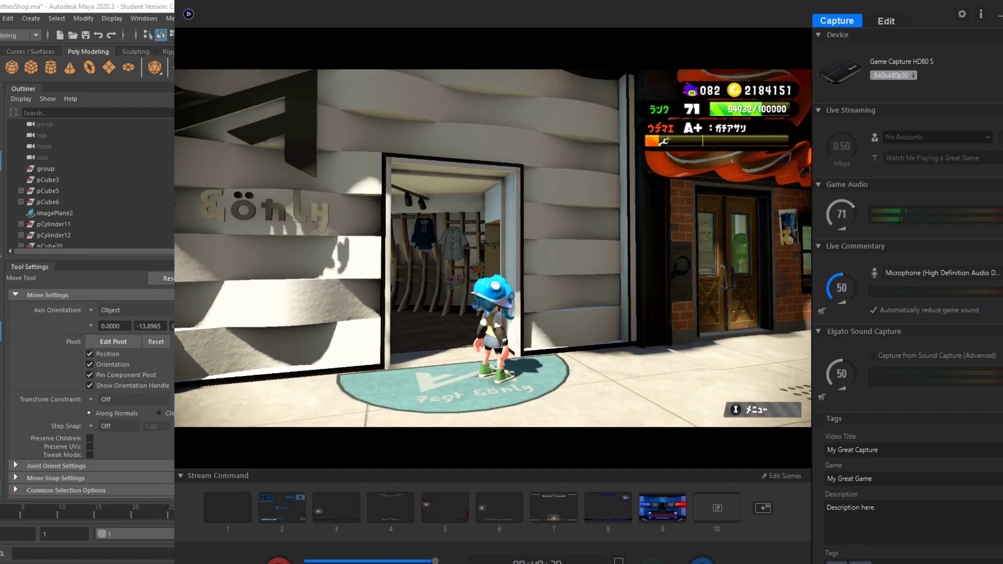
Return to Maya, nudge the copied rack closer to the first one along the slanted wall, and save the scene
{"action": "key", "text": "alt+Tab"}
{"action": "left_click_drag", "start_coordinate": [644, 299], "coordinate": [636, 302]}
{"action": "key", "text": "ctrl+s"}
{"action": "left_click", "coordinate": [505, 307]}
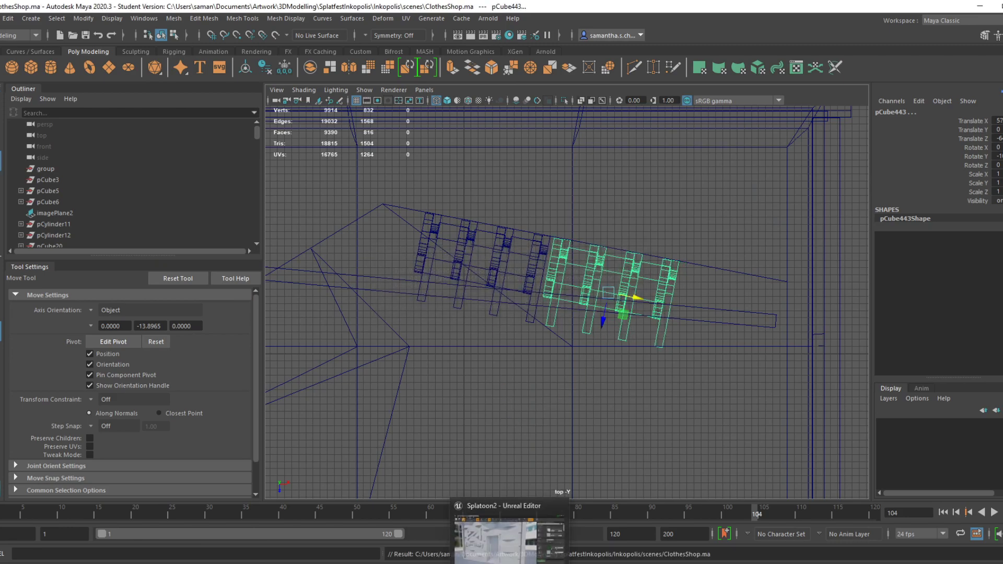
Check the game reference, shift both racks together along the slanted wall away from its corner, and save the scene
{"action": "key", "text": "alt+Tab"}
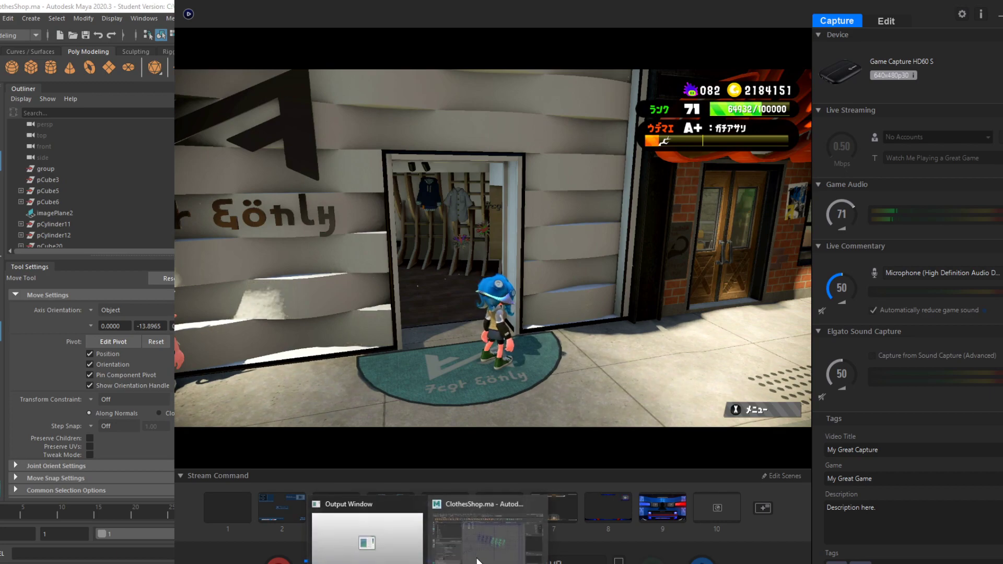
{"action": "left_click", "coordinate": [426, 523]}
{"action": "left_click", "coordinate": [512, 246], "text": "shift"}
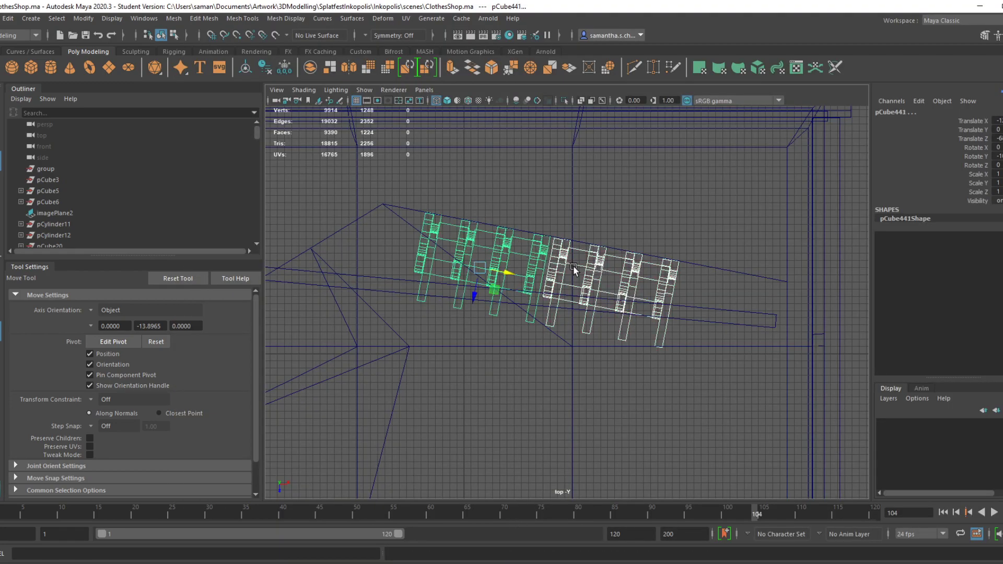
{"action": "left_click_drag", "start_coordinate": [508, 275], "coordinate": [542, 283]}
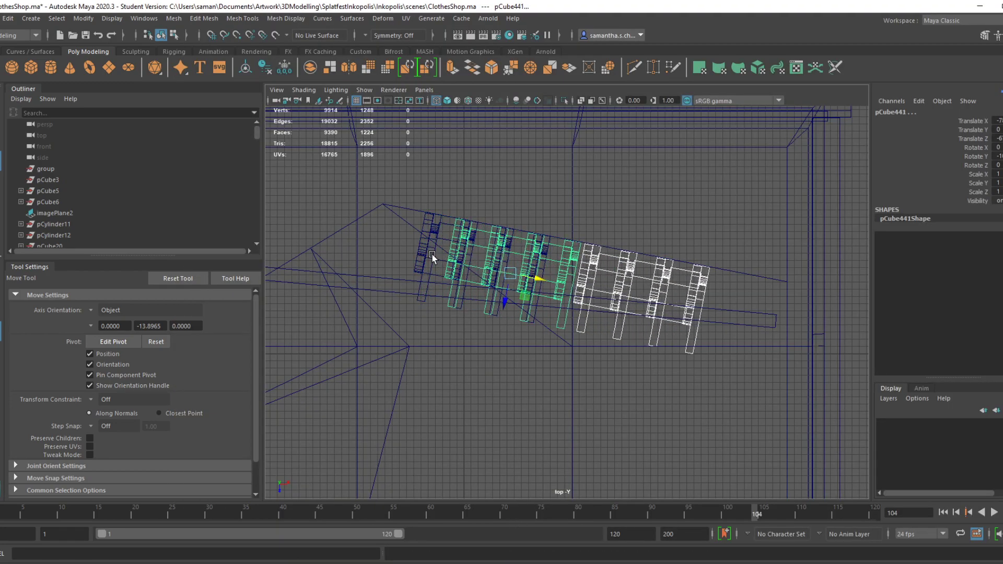
{"action": "left_click", "coordinate": [548, 346]}
{"action": "key", "text": "ctrl+s"}
{"action": "left_click", "coordinate": [501, 301]}
Examine the racks through the shop doorway and compare them with the Unreal model and the game reference, saving the scene
{"action": "key", "text": "space"}
{"action": "key", "text": "space"}
{"action": "scroll", "coordinate": [648, 269], "scroll_direction": "down", "scroll_amount": 8}
{"action": "left_click_drag", "start_coordinate": [657, 287], "coordinate": [732, 235], "text": "alt"}
{"action": "right_click_drag", "start_coordinate": [731, 235], "coordinate": [873, 331], "text": "alt"}
{"action": "left_click_drag", "start_coordinate": [774, 328], "coordinate": [750, 336], "text": "alt"}
{"action": "key", "text": "ctrl+s"}
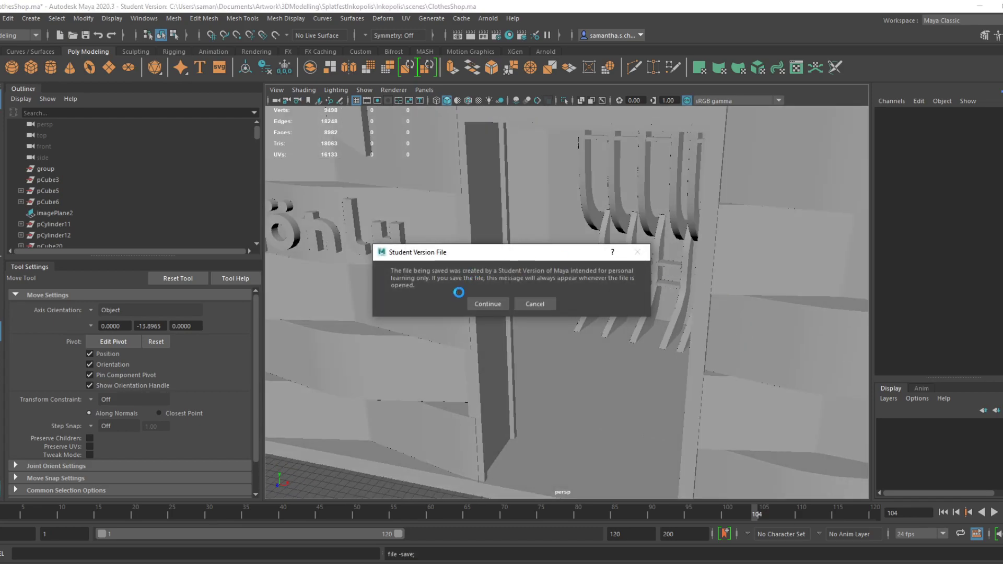
{"action": "left_click", "coordinate": [488, 304]}
{"action": "left_click_drag", "start_coordinate": [616, 352], "coordinate": [557, 374], "text": "alt"}
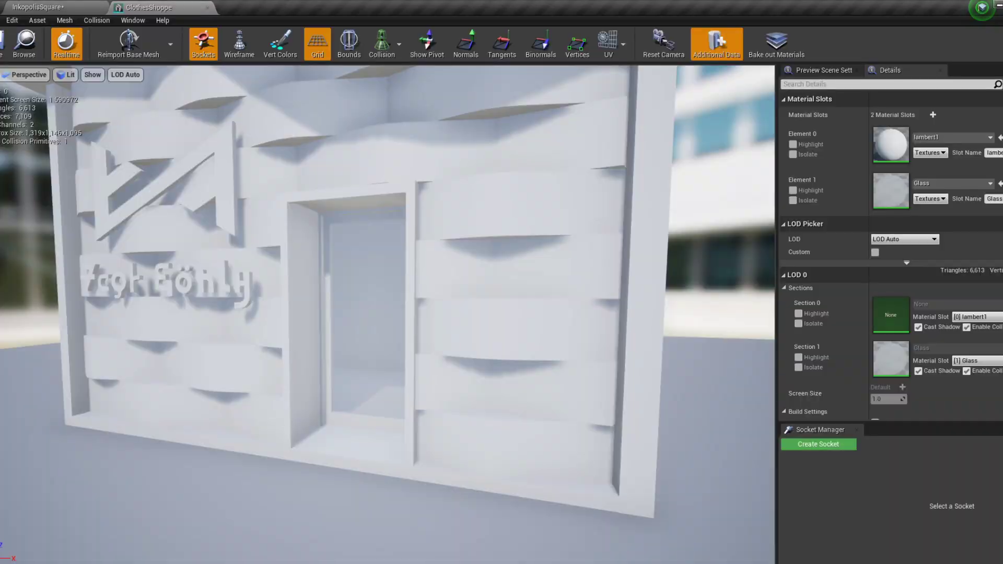
{"action": "left_click", "coordinate": [533, 563]}
{"action": "mouse_move", "coordinate": [510, 563]}
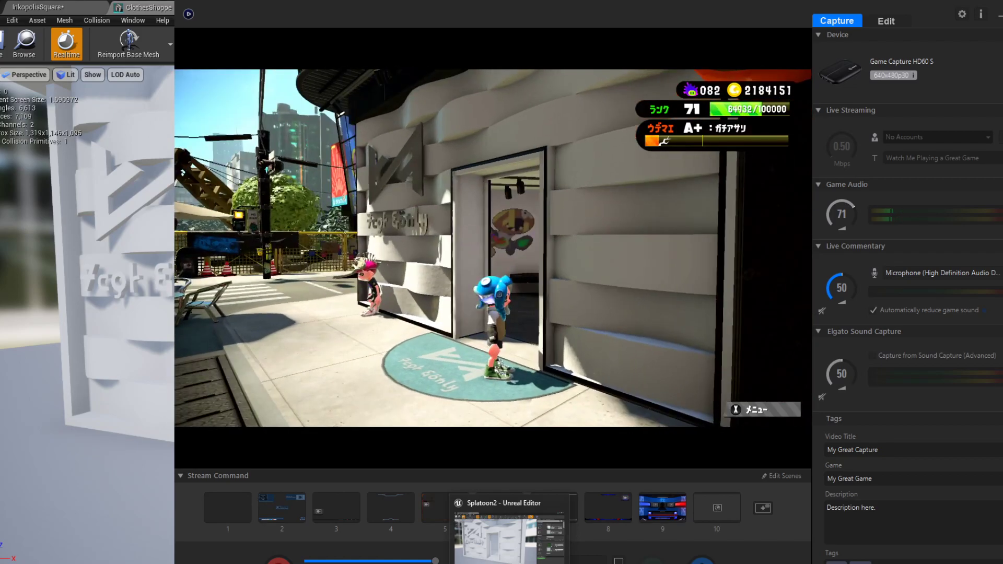
{"action": "left_click", "coordinate": [458, 560]}
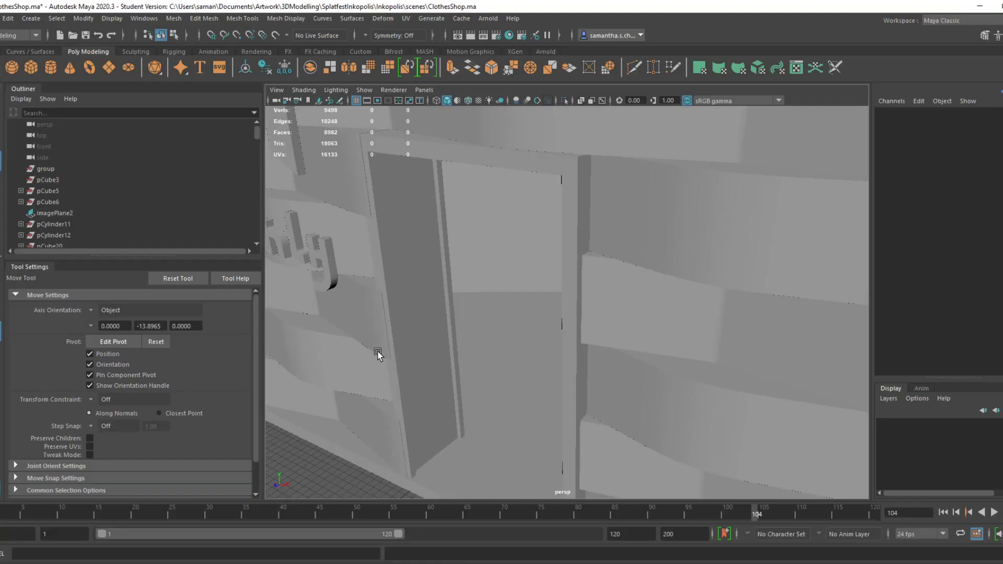
Switch the shop shell to vertex editing, reposition the middle corner vertices of the angled inner wall, and save the scene
{"action": "key", "text": "space"}
{"action": "key", "text": "space"}
{"action": "right_click_drag", "start_coordinate": [443, 277], "coordinate": [460, 262]}
{"action": "key", "text": "q"}
{"action": "right_click", "coordinate": [488, 262]}
{"action": "left_click_drag", "start_coordinate": [428, 275], "coordinate": [489, 354]}
{"action": "key", "text": "w"}
{"action": "key", "text": "ctrl+z"}
{"action": "key", "text": "ctrl+z"}
{"action": "left_click_drag", "start_coordinate": [457, 318], "coordinate": [466, 363]}
{"action": "left_click_drag", "start_coordinate": [526, 225], "coordinate": [552, 274]}
{"action": "middle_click_drag", "start_coordinate": [645, 354], "coordinate": [560, 342], "text": "alt"}
{"action": "left_click_drag", "start_coordinate": [497, 239], "coordinate": [496, 239]}
{"action": "key", "text": "ctrl+s"}
{"action": "key", "text": "Return"}
Fine-tune the depth position of the angled inner wall's middle corner vertices, and save the scene
{"action": "key", "text": "space"}
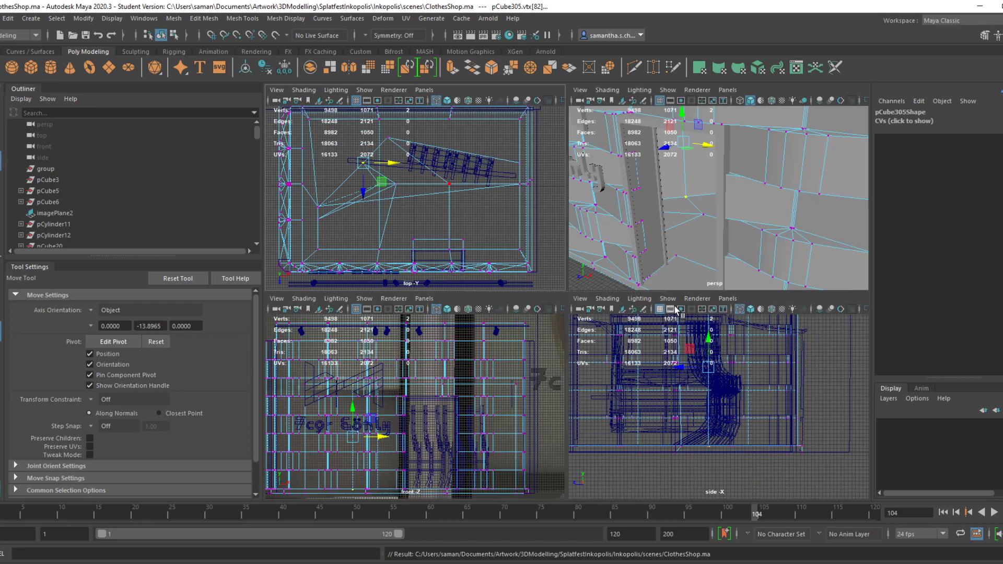
{"action": "key", "text": "space"}
{"action": "left_click_drag", "start_coordinate": [676, 294], "coordinate": [528, 318], "text": "alt"}
{"action": "key", "text": "space"}
{"action": "left_click", "coordinate": [317, 206]}
{"action": "key", "text": "space"}
{"action": "left_click_drag", "start_coordinate": [469, 248], "coordinate": [453, 226], "text": "shift"}
{"action": "left_click_drag", "start_coordinate": [420, 309], "coordinate": [420, 298]}
{"action": "key", "text": "ctrl+z"}
{"action": "left_click_drag", "start_coordinate": [450, 219], "coordinate": [470, 266]}
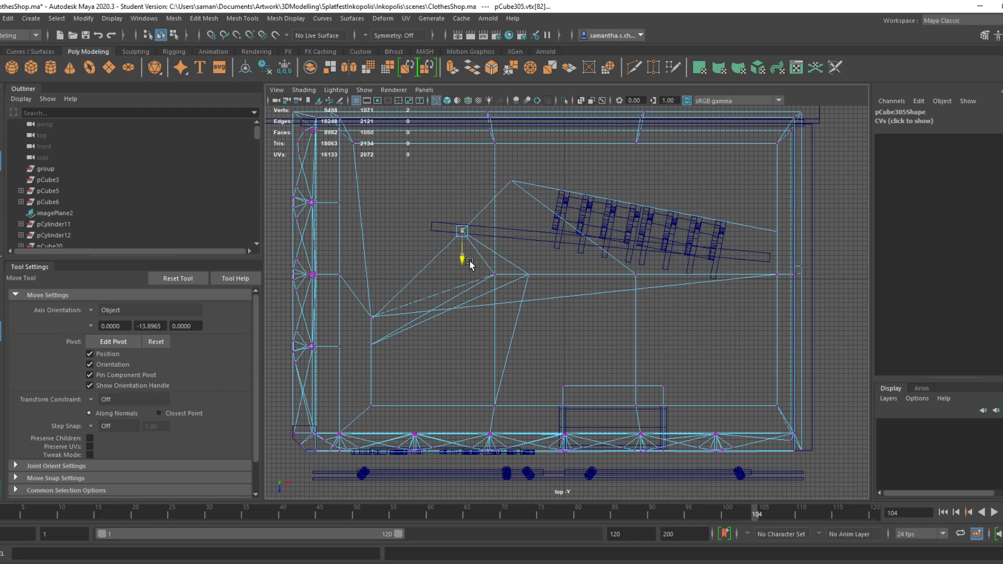
{"action": "key", "text": "ctrl+s"}
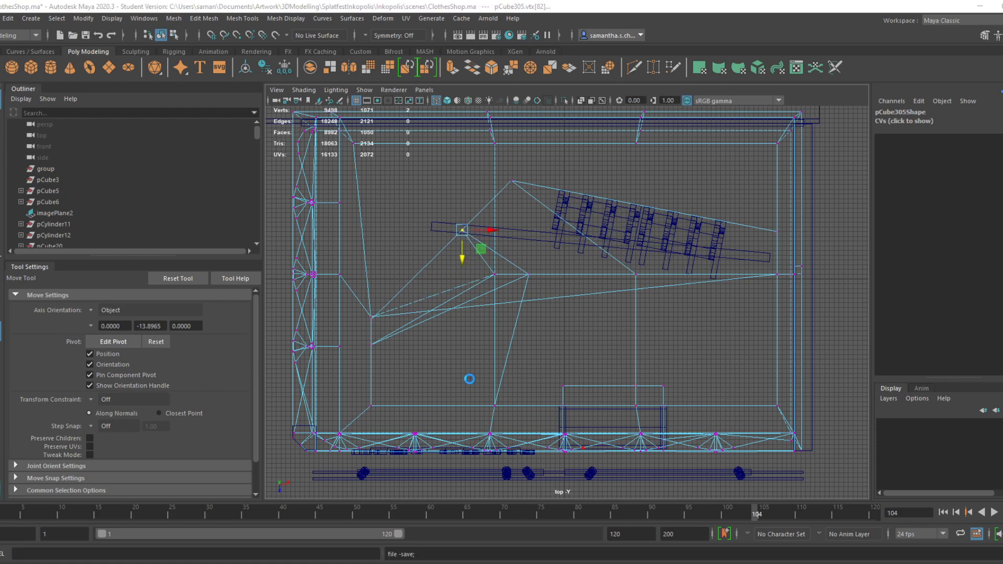
{"action": "key", "text": "Return"}
Check the shop entrance in the game reference and return to the Maya scene
{"action": "key", "text": "alt+Tab"}
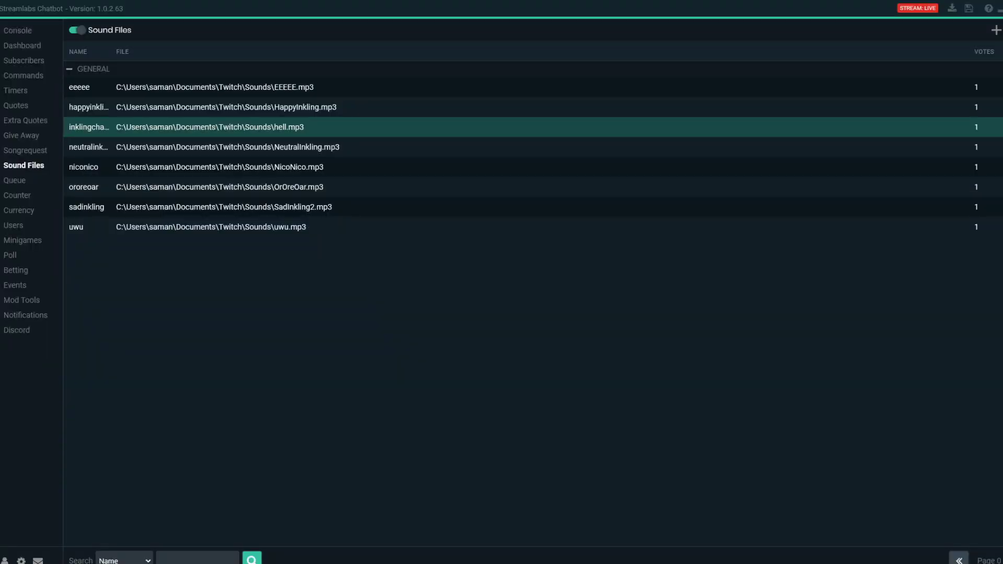
{"action": "key", "text": "alt+Tab"}
{"action": "key", "text": "alt+Tab"}
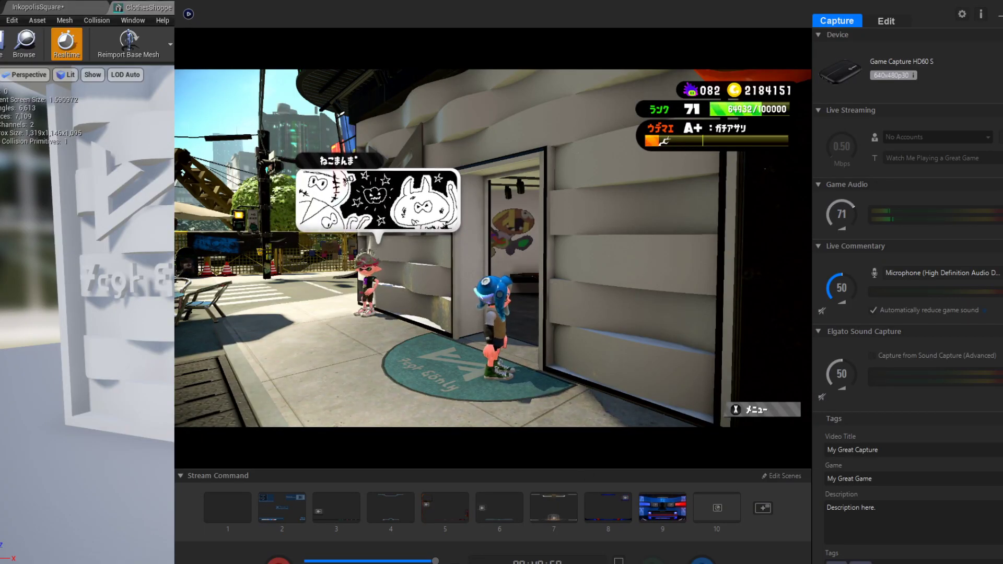
{"action": "left_click", "coordinate": [456, 544]}
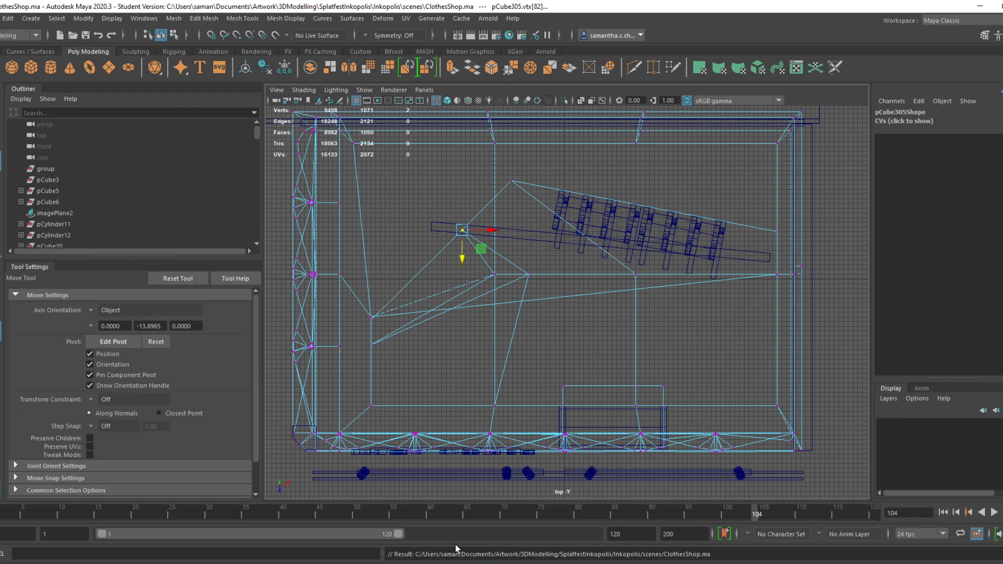
{"action": "key", "text": "ctrl+s"}
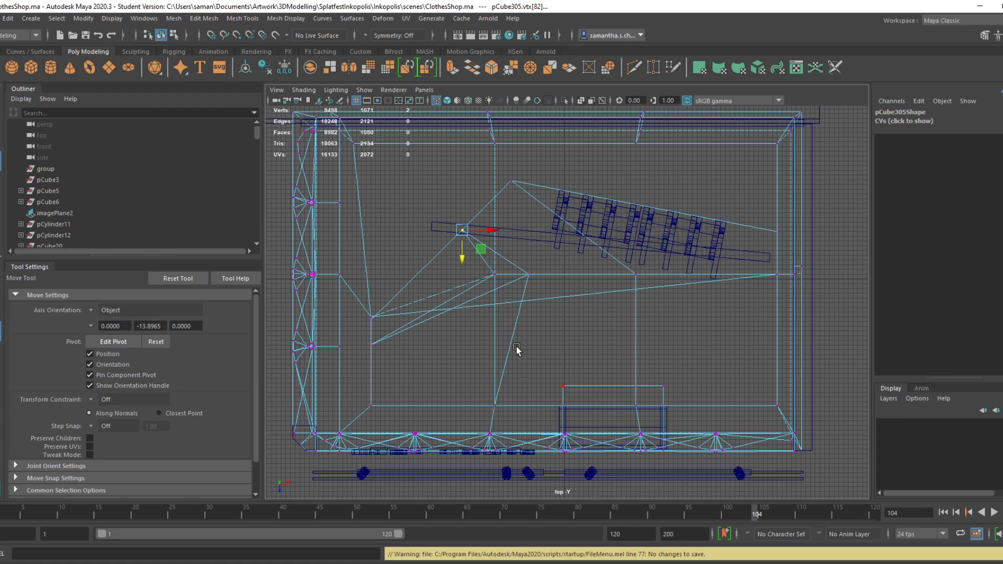
Straighten the room's side wall by moving its back corner vertices inward, return to object mode, and save the scene
{"action": "scroll", "coordinate": [516, 347], "scroll_direction": "up", "scroll_amount": 3}
{"action": "scroll", "coordinate": [450, 272], "scroll_direction": "down", "scroll_amount": 4}
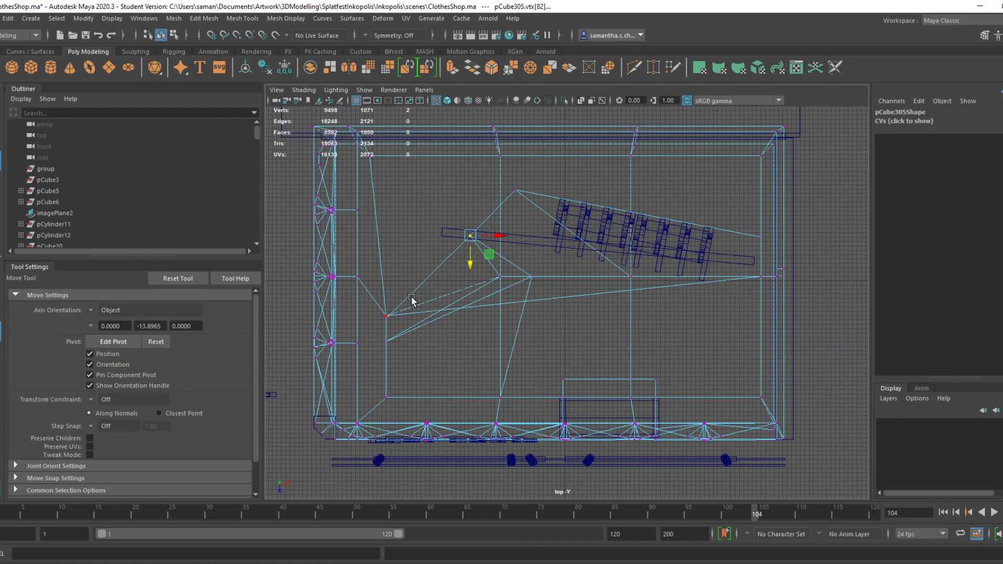
{"action": "middle_click_drag", "start_coordinate": [405, 216], "coordinate": [417, 252], "text": "alt"}
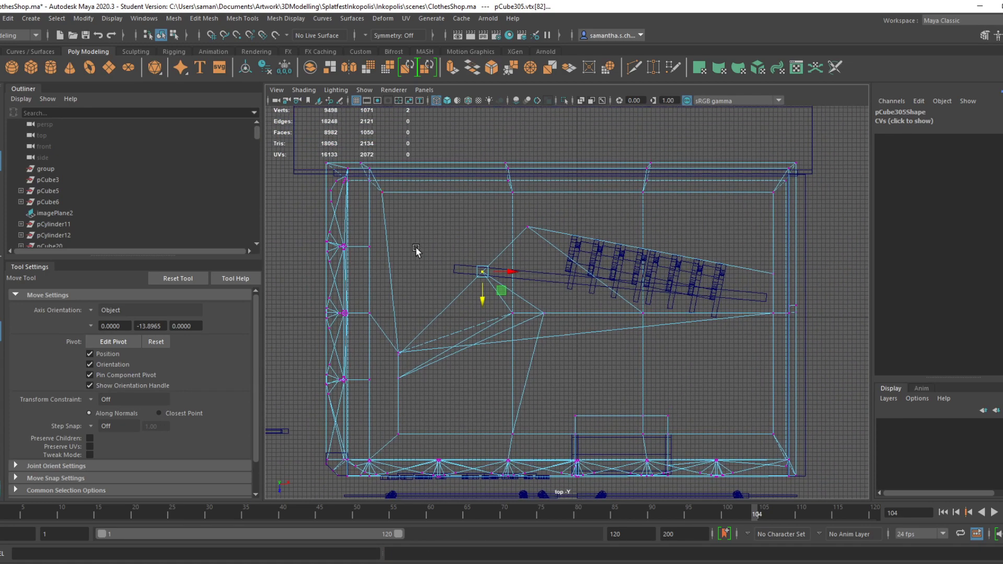
{"action": "left_click", "coordinate": [382, 192]}
{"action": "mouse_move", "coordinate": [428, 200]}
{"action": "left_mouse_down"}
{"action": "mouse_move", "coordinate": [410, 197]}
{"action": "mouse_move", "coordinate": [430, 198]}
{"action": "left_mouse_up"}
{"action": "key", "text": "ctrl+s"}
{"action": "left_click", "coordinate": [488, 305]}
{"action": "right_click", "coordinate": [593, 182]}
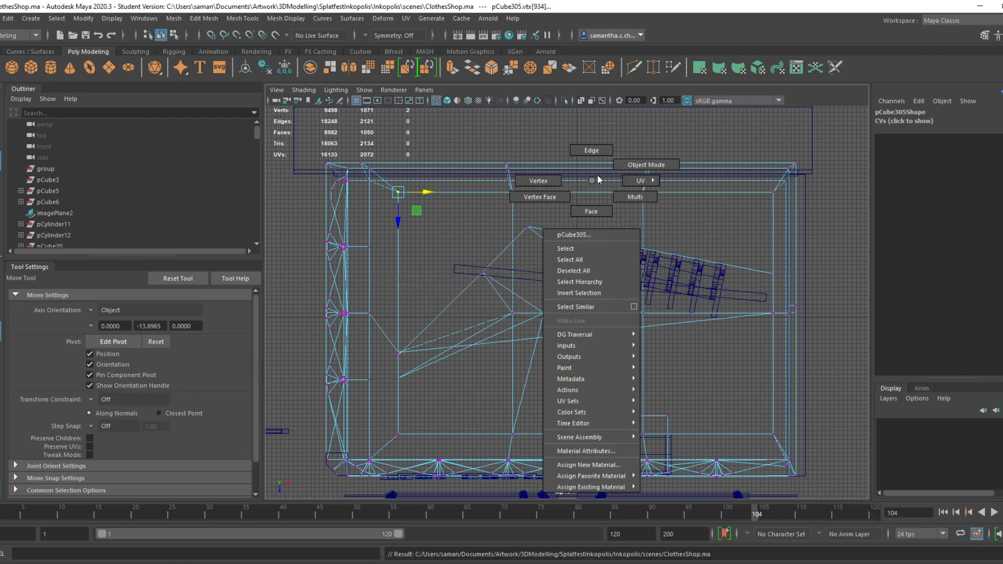
{"action": "right_click_drag", "start_coordinate": [592, 180], "coordinate": [646, 164]}
{"action": "key", "text": "ctrl+s"}
{"action": "left_click", "coordinate": [490, 307]}
Create a cube, scale it up, and place it turned at an angle beside the angled inner wall
{"action": "key", "text": "space"}
{"action": "key", "text": "space"}
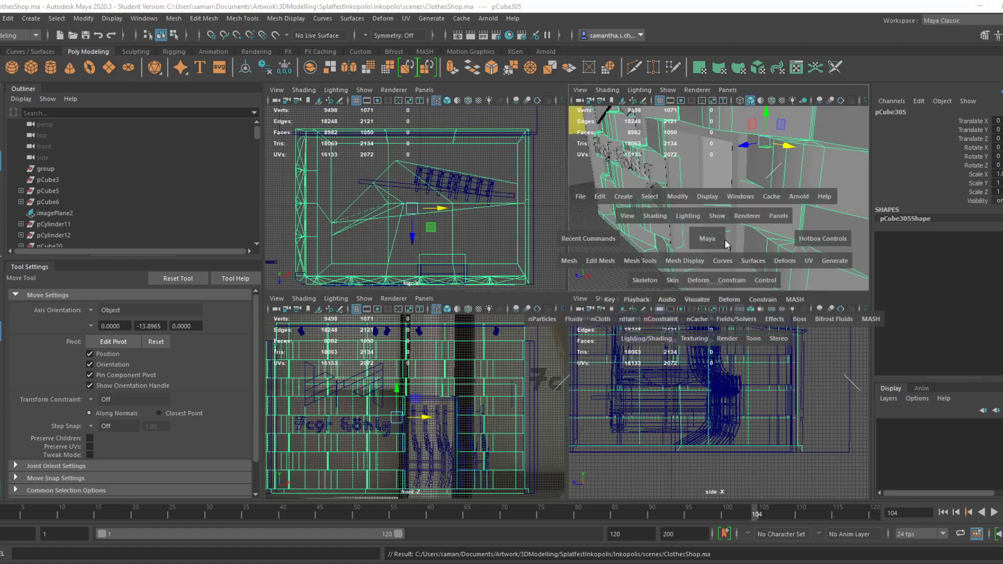
{"action": "left_click_drag", "start_coordinate": [560, 421], "coordinate": [514, 420], "text": "alt"}
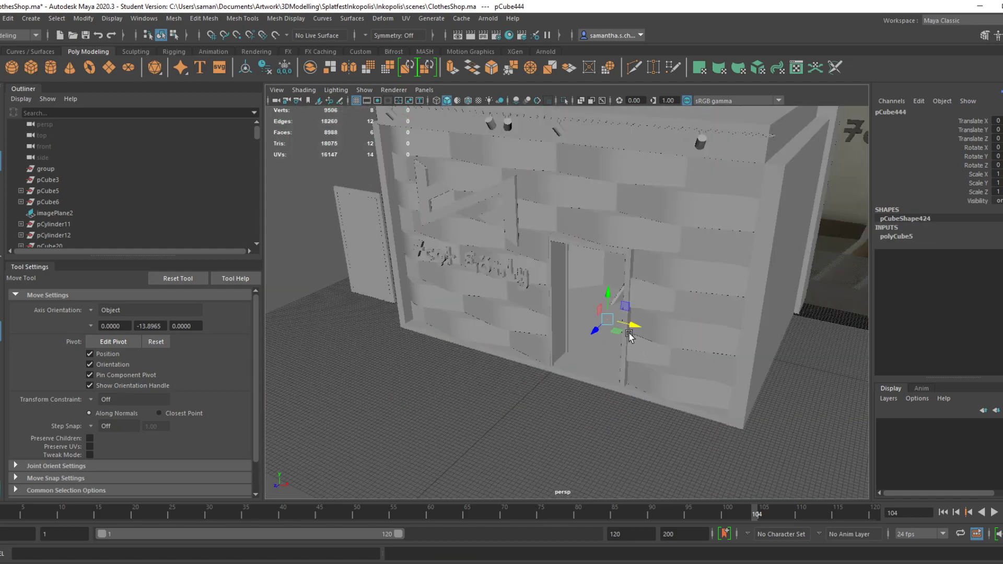
{"action": "key", "text": "r"}
{"action": "left_click_drag", "start_coordinate": [624, 310], "coordinate": [531, 327]}
{"action": "key", "text": "space"}
{"action": "key", "text": "space"}
{"action": "scroll", "coordinate": [538, 327], "scroll_direction": "up", "scroll_amount": 3}
{"action": "key", "text": "e"}
{"action": "key", "text": "w"}
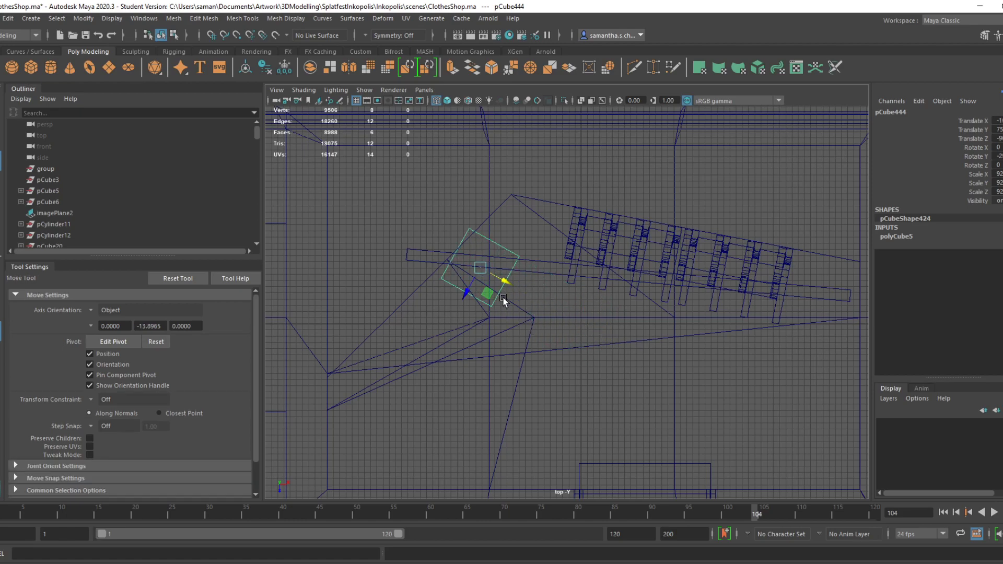
Rotate the cube parallel to the angled wall, stretch it lengthwise into a long block, and check the game reference
{"action": "key", "text": "e"}
{"action": "mouse_move", "coordinate": [491, 288]}
{"action": "left_mouse_down"}
{"action": "mouse_move", "coordinate": [432, 324]}
{"action": "mouse_move", "coordinate": [473, 293]}
{"action": "left_mouse_up"}
{"action": "key", "text": "r"}
{"action": "key", "text": "w"}
{"action": "key", "text": "alt+Tab"}
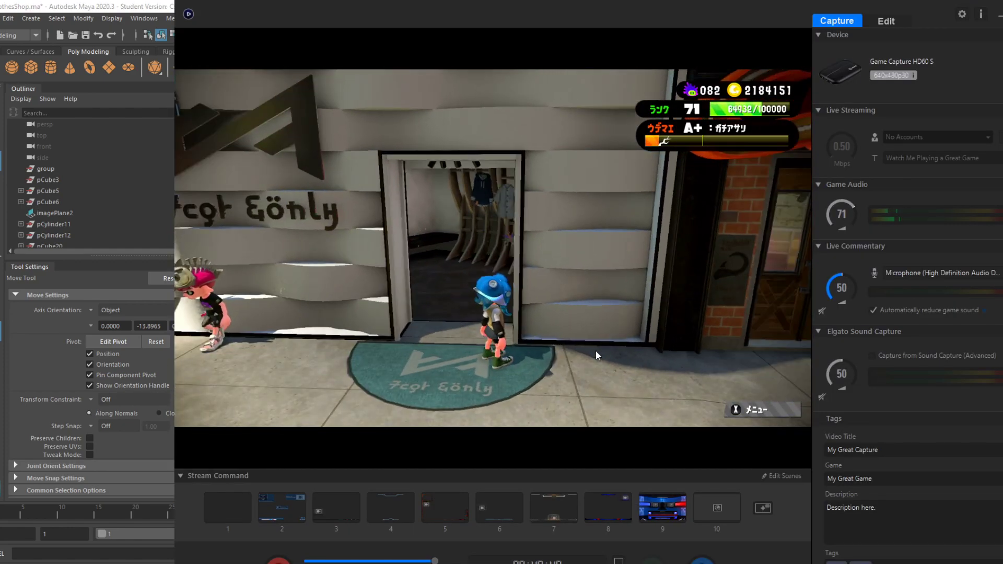
{"action": "key", "text": "alt+Tab"}
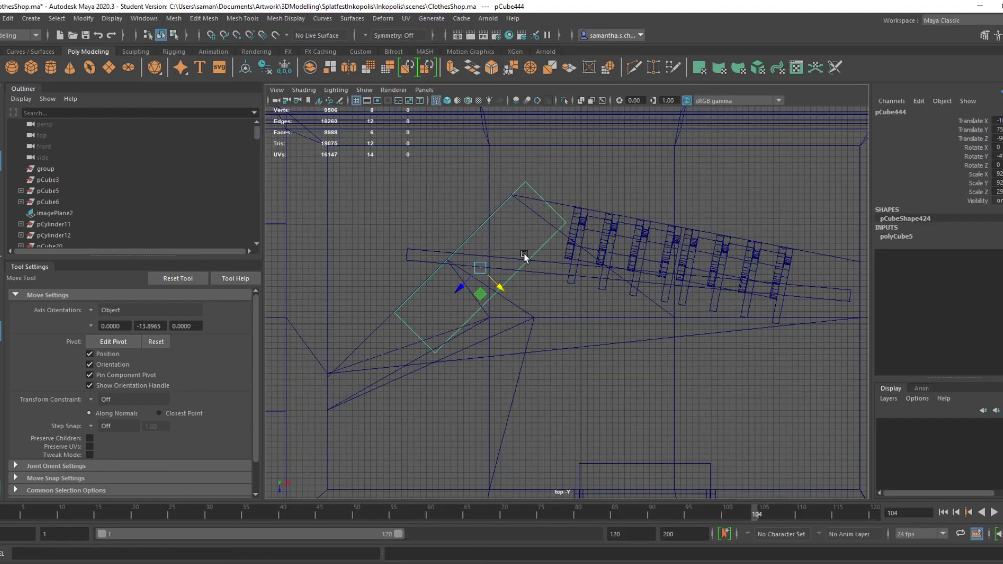
Move the block's rear corner vertices so its back end slants parallel to the wall behind the racks
{"action": "right_click", "coordinate": [536, 190]}
{"action": "left_click", "coordinate": [489, 191]}
{"action": "left_click_drag", "start_coordinate": [519, 174], "coordinate": [559, 193]}
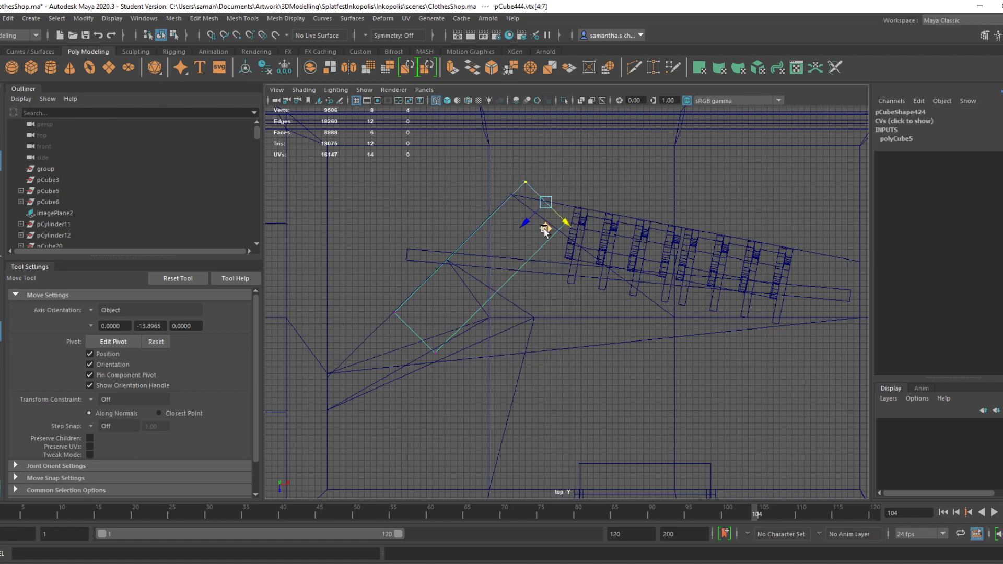
{"action": "key", "text": "e"}
{"action": "key", "text": "r"}
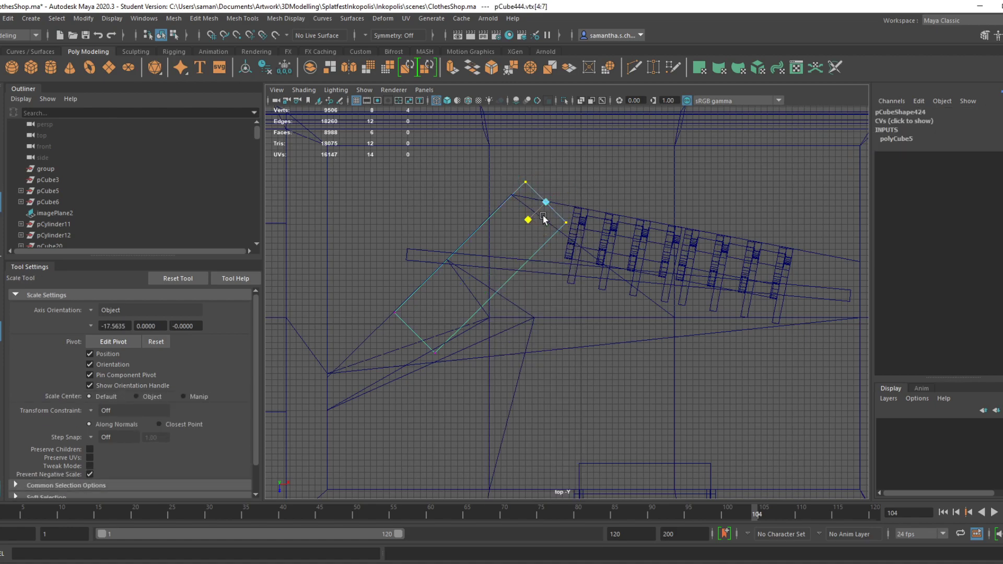
{"action": "key", "text": "w"}
{"action": "left_click_drag", "start_coordinate": [511, 203], "coordinate": [485, 229]}
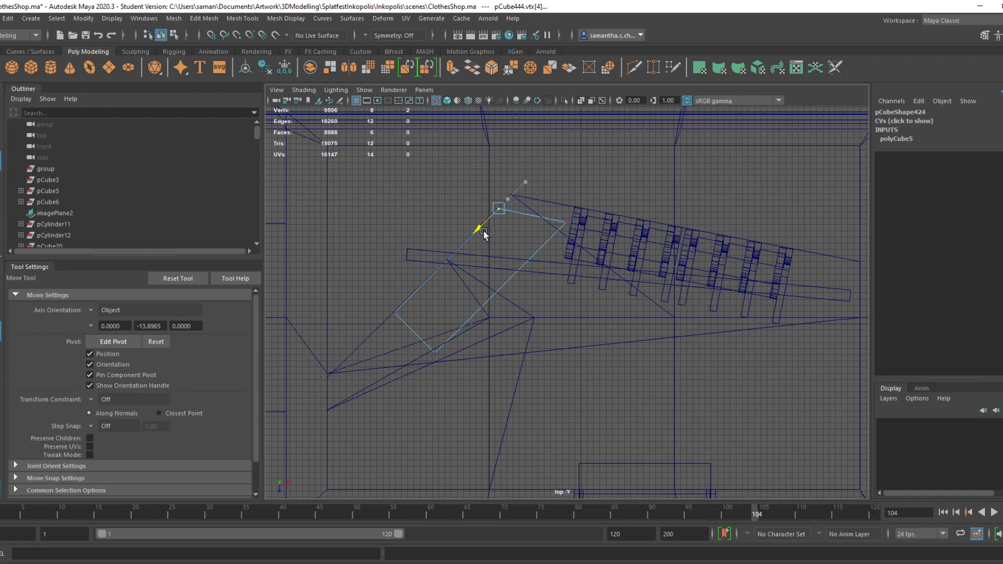
Slide the block into the corner against the slanted back wall, save the scene, and check the game reference
{"action": "right_click_drag", "start_coordinate": [514, 221], "coordinate": [551, 195]}
{"action": "left_click_drag", "start_coordinate": [466, 286], "coordinate": [482, 268]}
{"action": "key", "text": "ctrl+s"}
{"action": "left_click", "coordinate": [488, 303]}
{"action": "key", "text": "alt+Tab"}
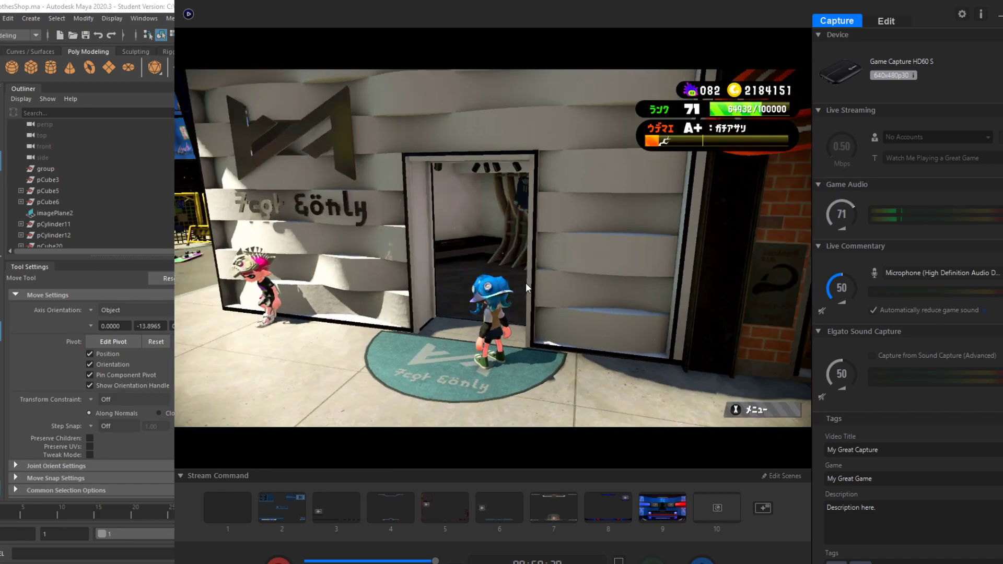
{"action": "left_click", "coordinate": [154, 5]}
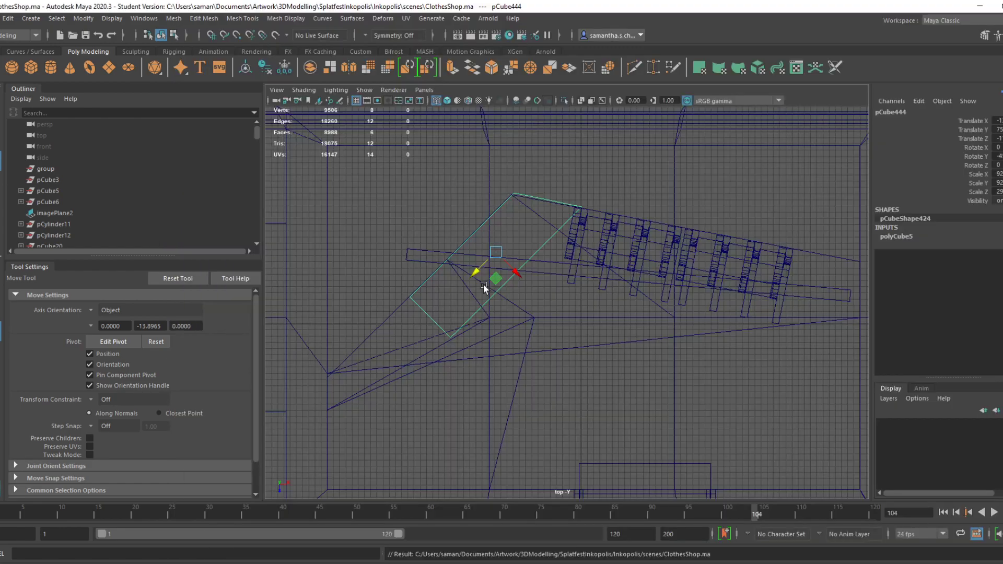
{"action": "key", "text": "ctrl+s"}
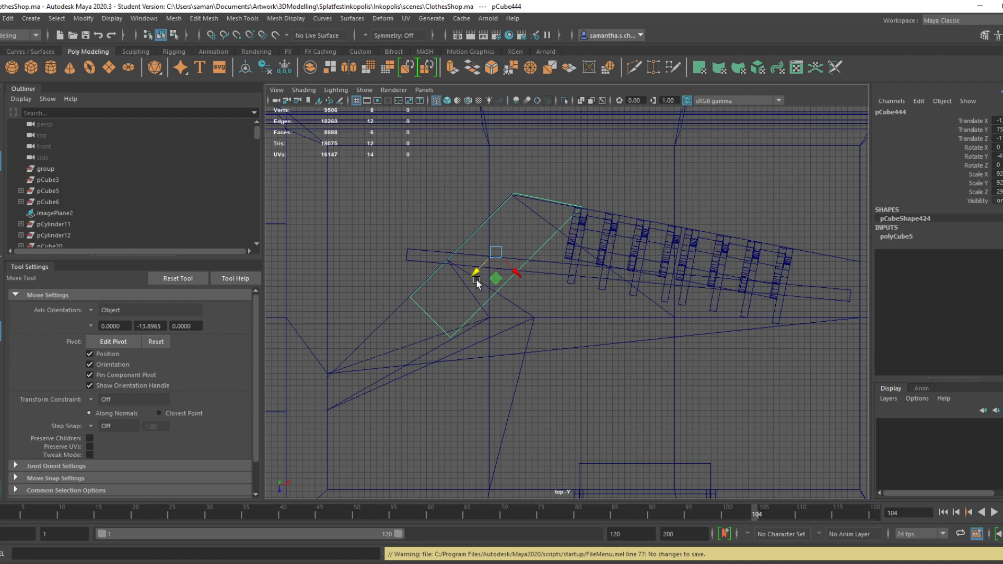
Extend the block's front end slightly along the angled wall, delete its construction history, and save the scene
{"action": "right_click_drag", "start_coordinate": [417, 282], "coordinate": [378, 283]}
{"action": "left_click_drag", "start_coordinate": [397, 285], "coordinate": [440, 309]}
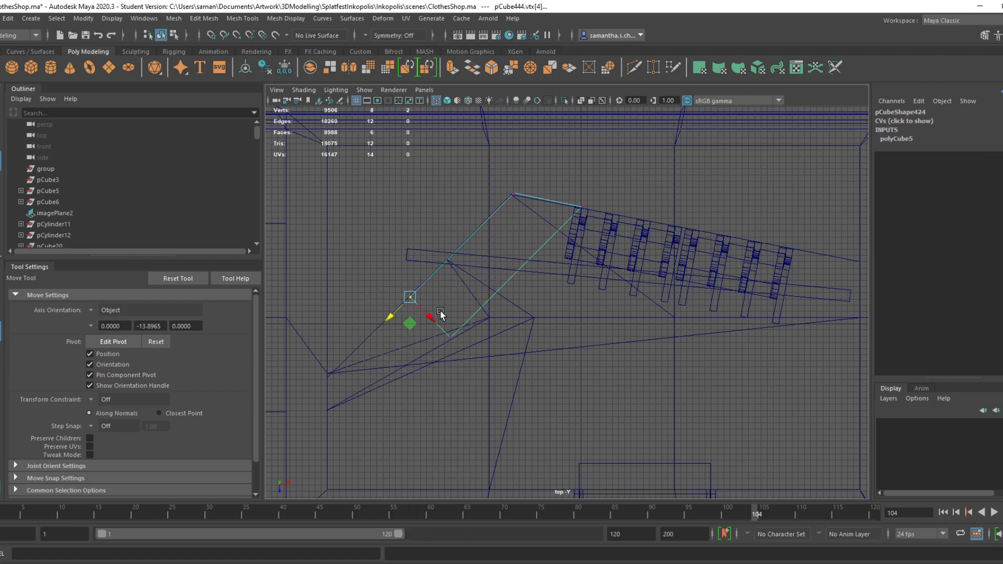
{"action": "left_click_drag", "start_coordinate": [403, 340], "coordinate": [405, 347]}
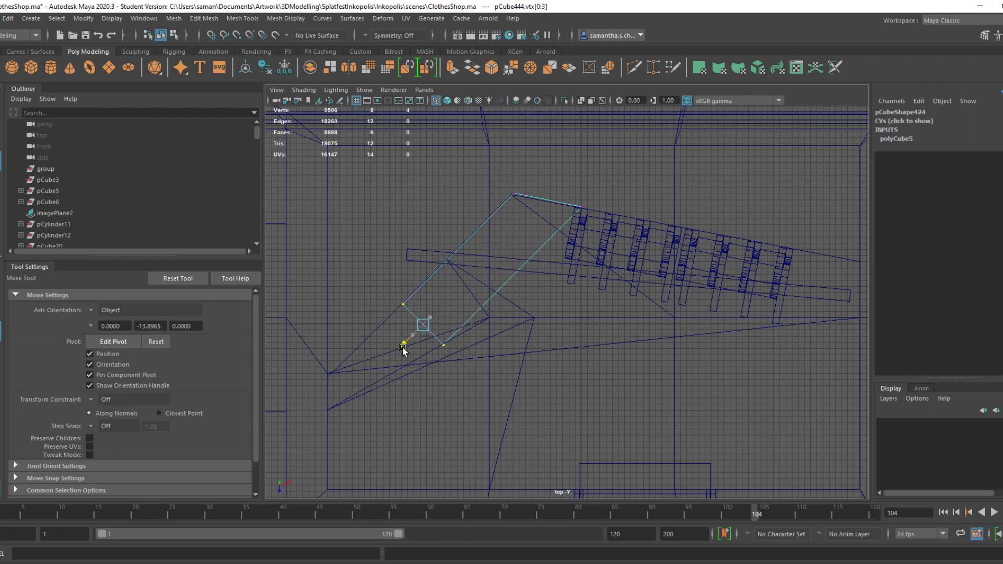
{"action": "right_click_drag", "start_coordinate": [437, 277], "coordinate": [322, 222]}
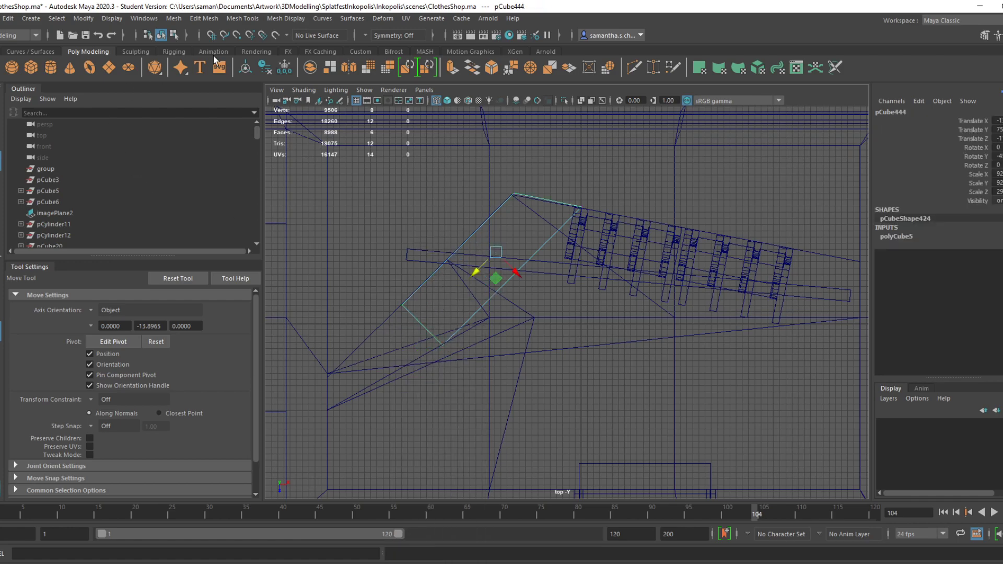
{"action": "key", "text": "ctrl+s"}
{"action": "left_click", "coordinate": [493, 299]}
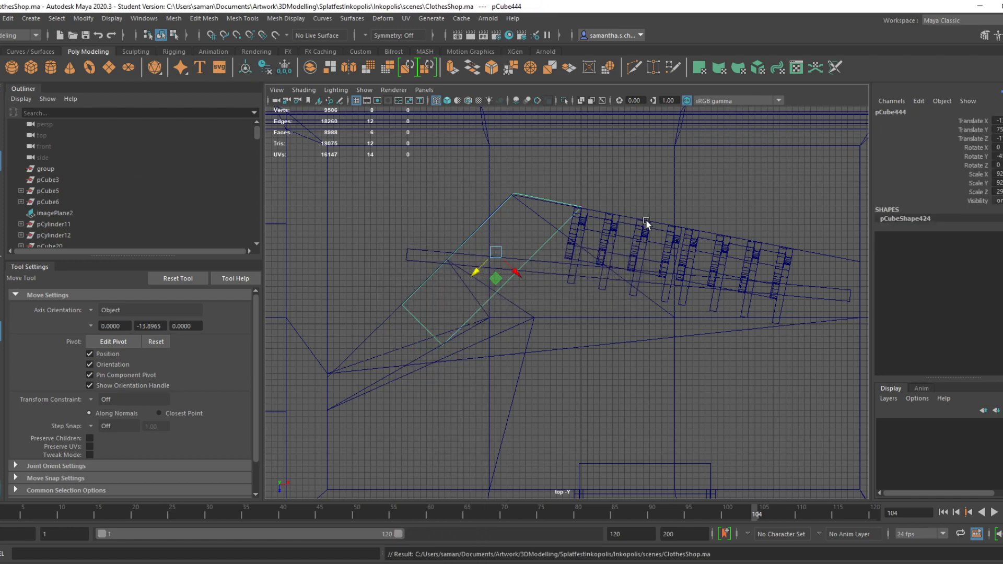
Scale the block down vertically into a thin bench-like slab, and save the scene
{"action": "key", "text": "space"}
{"action": "key", "text": "space"}
{"action": "right_click_drag", "start_coordinate": [685, 264], "coordinate": [683, 366], "text": "alt"}
{"action": "left_click_drag", "start_coordinate": [683, 365], "coordinate": [665, 359], "text": "alt"}
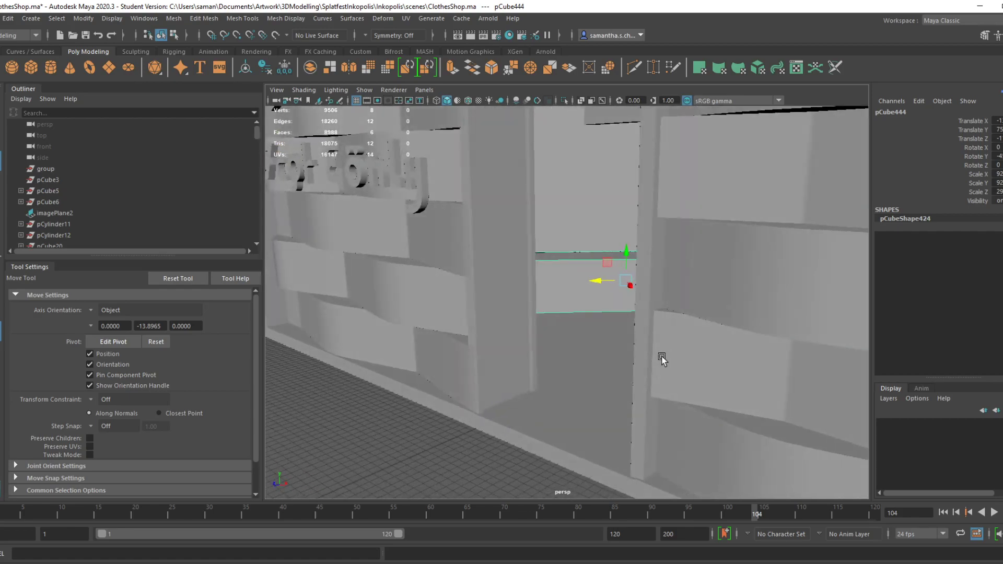
{"action": "key", "text": "r"}
{"action": "right_click_drag", "start_coordinate": [661, 334], "coordinate": [655, 355], "text": "alt"}
{"action": "left_click_drag", "start_coordinate": [613, 276], "coordinate": [587, 296]}
{"action": "key", "text": "w"}
{"action": "left_click_drag", "start_coordinate": [606, 321], "coordinate": [638, 329], "text": "alt"}
{"action": "key", "text": "ctrl+s"}
{"action": "left_click", "coordinate": [495, 306]}
Scale the bench slab slightly thinner vertically, and save the scene
{"action": "left_click_drag", "start_coordinate": [591, 366], "coordinate": [600, 383], "text": "alt"}
{"action": "right_click_drag", "start_coordinate": [600, 386], "coordinate": [672, 425], "text": "alt"}
{"action": "left_click_drag", "start_coordinate": [541, 417], "coordinate": [538, 419], "text": "alt"}
{"action": "right_click_drag", "start_coordinate": [538, 420], "coordinate": [601, 438], "text": "alt"}
{"action": "left_click_drag", "start_coordinate": [600, 438], "coordinate": [592, 346], "text": "alt"}
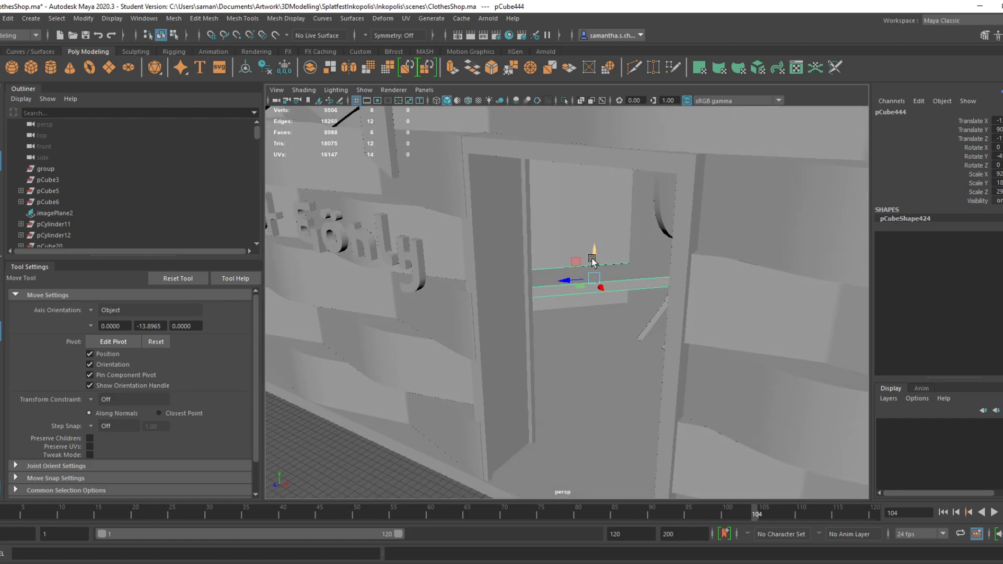
{"action": "key", "text": "r"}
{"action": "left_click_drag", "start_coordinate": [593, 259], "coordinate": [596, 264]}
{"action": "key", "text": "ctrl+s"}
{"action": "left_click", "coordinate": [482, 303]}
{"action": "right_click_drag", "start_coordinate": [580, 274], "coordinate": [624, 246]}
Slide the two racks nearest the bench along the slanted wall away from it in the top view, and save the scene
{"action": "right_click_drag", "start_coordinate": [606, 434], "coordinate": [575, 426], "text": "alt"}
{"action": "left_click_drag", "start_coordinate": [575, 426], "coordinate": [737, 434], "text": "alt"}
{"action": "right_click_drag", "start_coordinate": [387, 209], "coordinate": [444, 200], "text": "alt"}
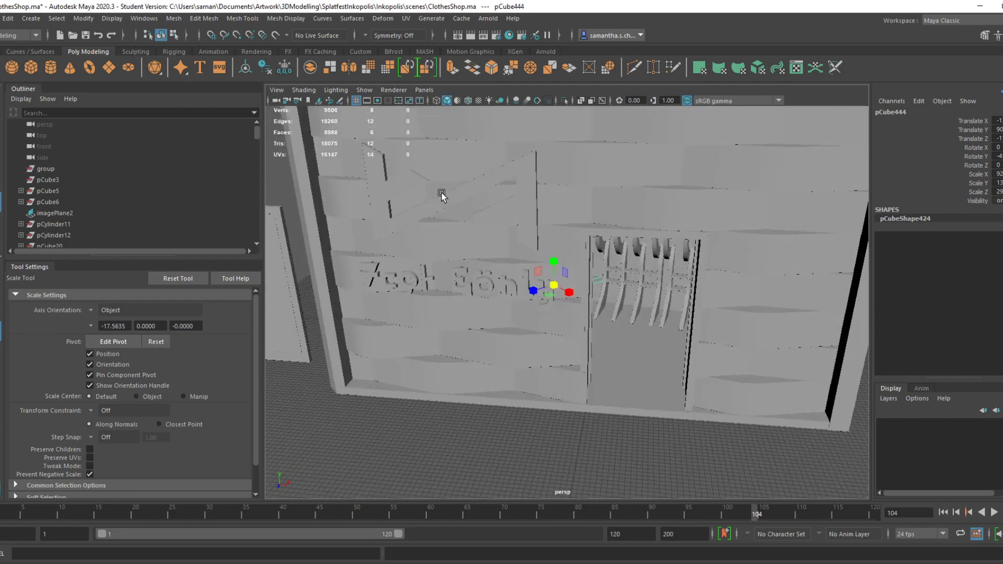
{"action": "key", "text": "space"}
{"action": "key", "text": "space"}
{"action": "left_click", "coordinate": [566, 223]}
{"action": "middle_click_drag", "start_coordinate": [773, 257], "coordinate": [719, 255], "text": "alt"}
{"action": "left_click", "coordinate": [721, 261], "text": "shift"}
{"action": "key", "text": "w"}
{"action": "left_click_drag", "start_coordinate": [768, 270], "coordinate": [789, 276]}
{"action": "key", "text": "ctrl+s"}
{"action": "left_click", "coordinate": [503, 307]}
{"action": "key", "text": "space"}
{"action": "key", "text": "space"}
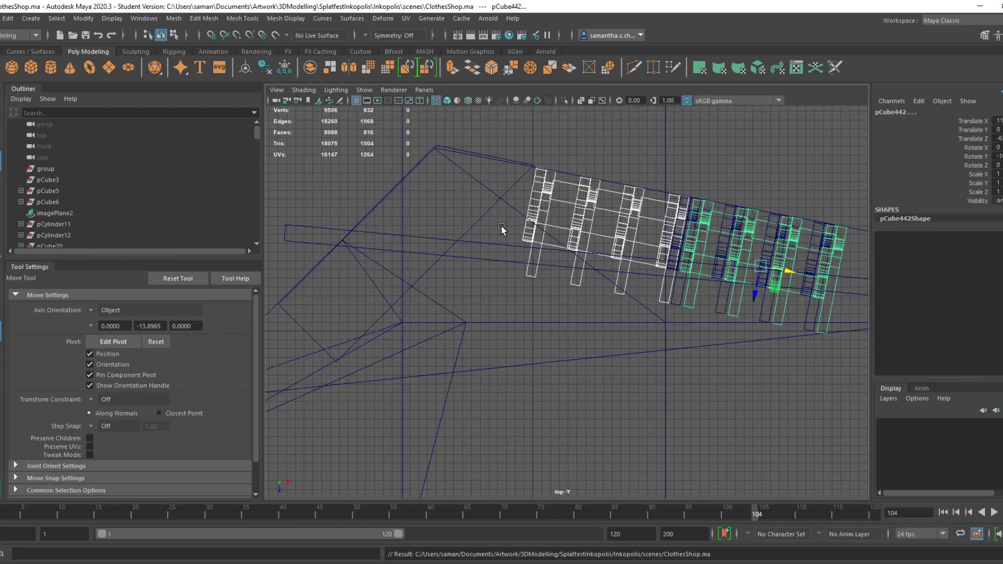
Adjust the bench's rear corner vertices where the angled and slanted walls meet, and save the scene
{"action": "left_click", "coordinate": [470, 215]}
{"action": "left_click", "coordinate": [477, 221]}
{"action": "middle_click_drag", "start_coordinate": [511, 258], "coordinate": [579, 326], "text": "alt"}
{"action": "scroll", "coordinate": [549, 309], "scroll_direction": "up", "scroll_amount": 3}
{"action": "right_click_drag", "start_coordinate": [497, 180], "coordinate": [433, 182]}
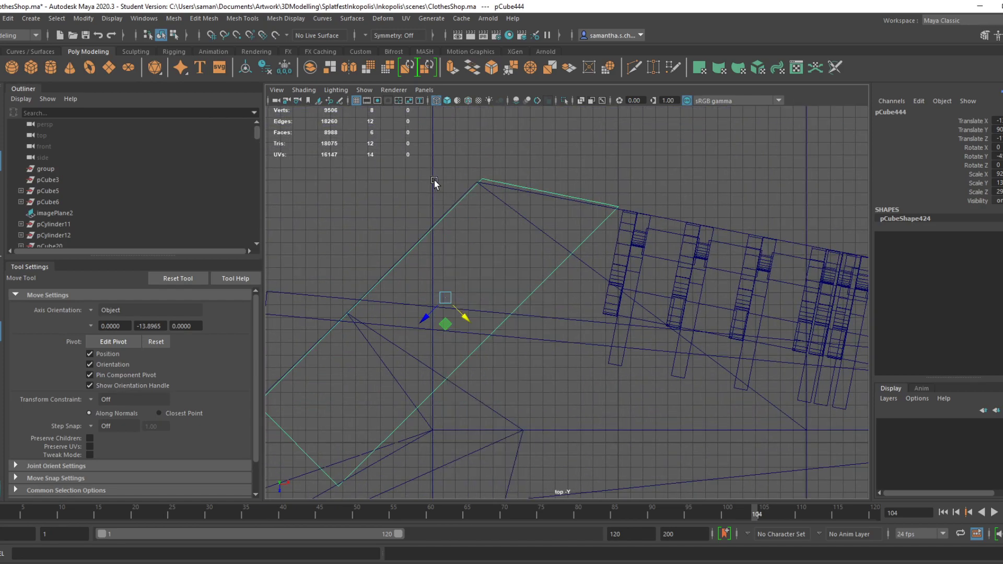
{"action": "left_click_drag", "start_coordinate": [453, 161], "coordinate": [520, 190]}
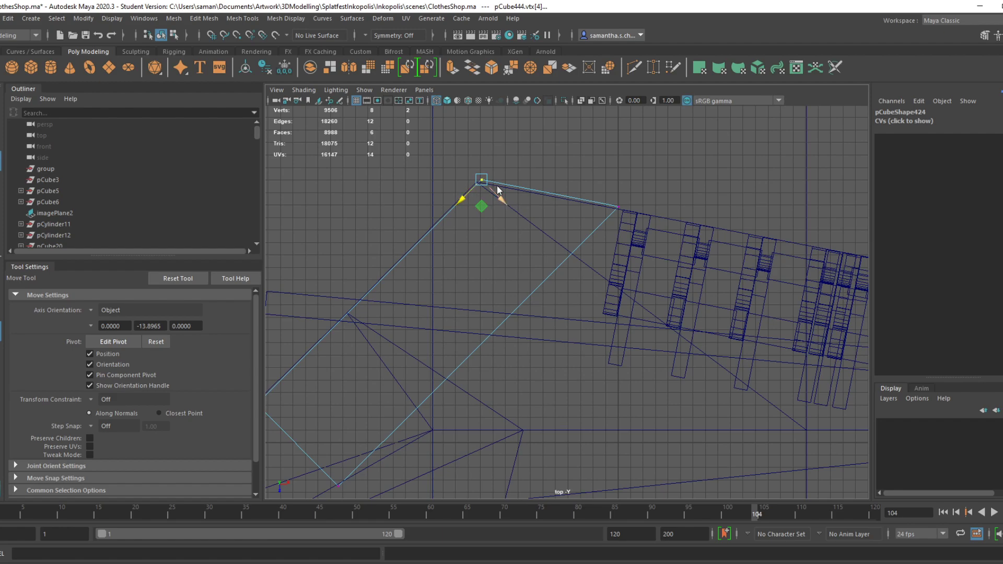
{"action": "right_click_drag", "start_coordinate": [497, 190], "coordinate": [590, 169]}
{"action": "key", "text": "ctrl+s"}
{"action": "key", "text": "Return"}
{"action": "key", "text": "space"}
{"action": "key", "text": "space"}
{"action": "scroll", "coordinate": [534, 328], "scroll_direction": "up", "scroll_amount": 5}
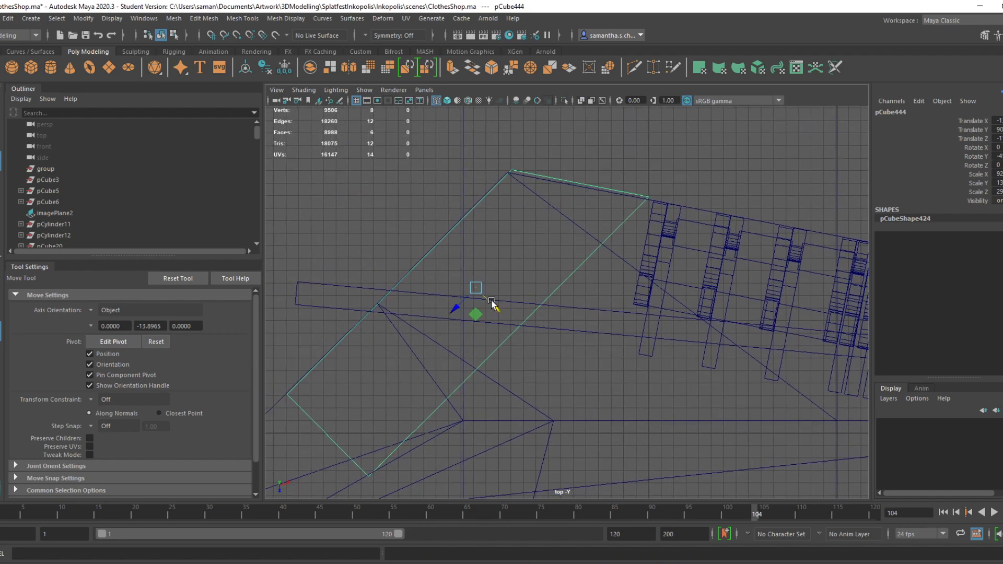
{"action": "key", "text": "ctrl+s"}
{"action": "key", "text": "Return"}
{"action": "key", "text": "space"}
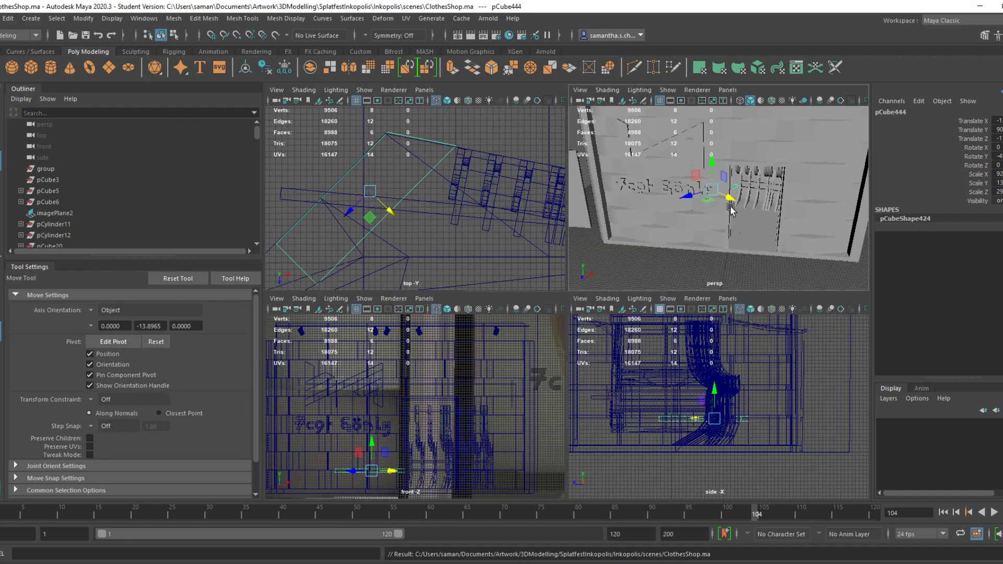
Examine the bench and racks through the shop doorway from several angles
{"action": "key", "text": "space"}
{"action": "key", "text": "ctrl+s"}
{"action": "left_click_drag", "start_coordinate": [622, 321], "coordinate": [601, 315], "text": "alt"}
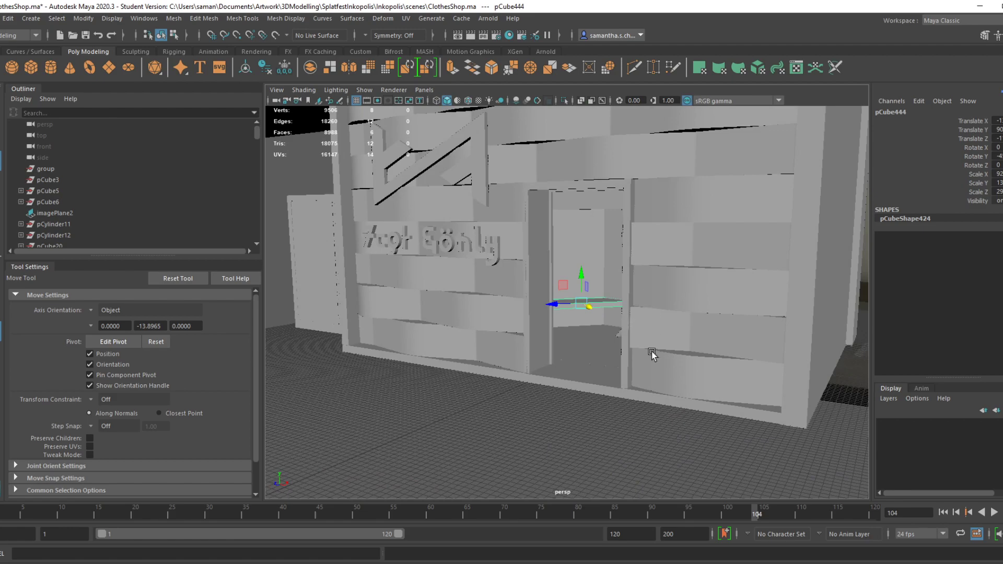
{"action": "scroll", "coordinate": [655, 339], "scroll_direction": "up", "scroll_amount": 3}
{"action": "scroll", "coordinate": [701, 386], "scroll_direction": "up", "scroll_amount": 3}
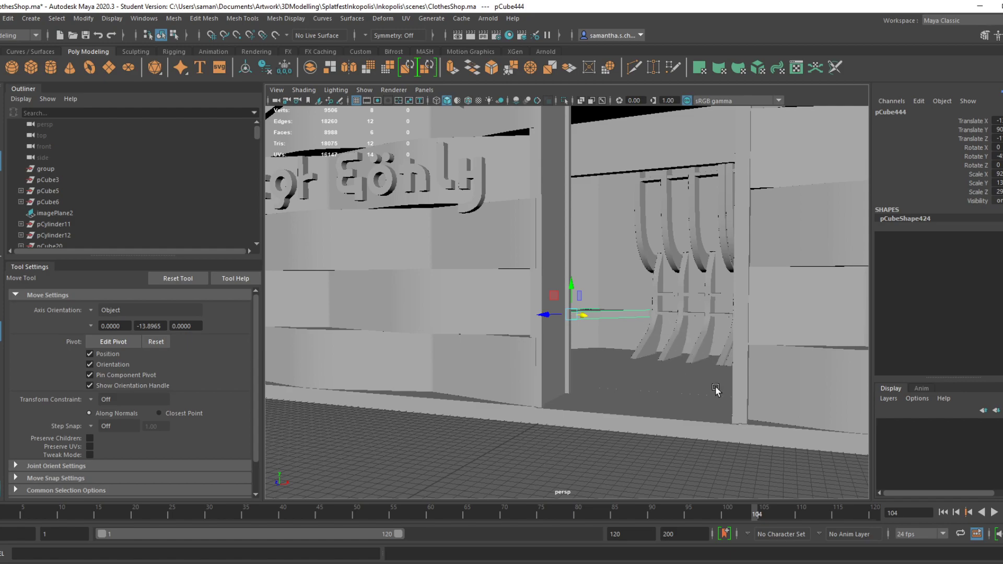
{"action": "mouse_move", "coordinate": [642, 429]}
{"action": "left_mouse_down", "text": "alt"}
{"action": "mouse_move", "coordinate": [661, 415]}
{"action": "mouse_move", "coordinate": [641, 417]}
{"action": "left_mouse_up", "text": "alt"}
{"action": "right_click_drag", "start_coordinate": [642, 417], "coordinate": [748, 426], "text": "alt"}
{"action": "scroll", "coordinate": [711, 471], "scroll_direction": "down", "scroll_amount": 8}
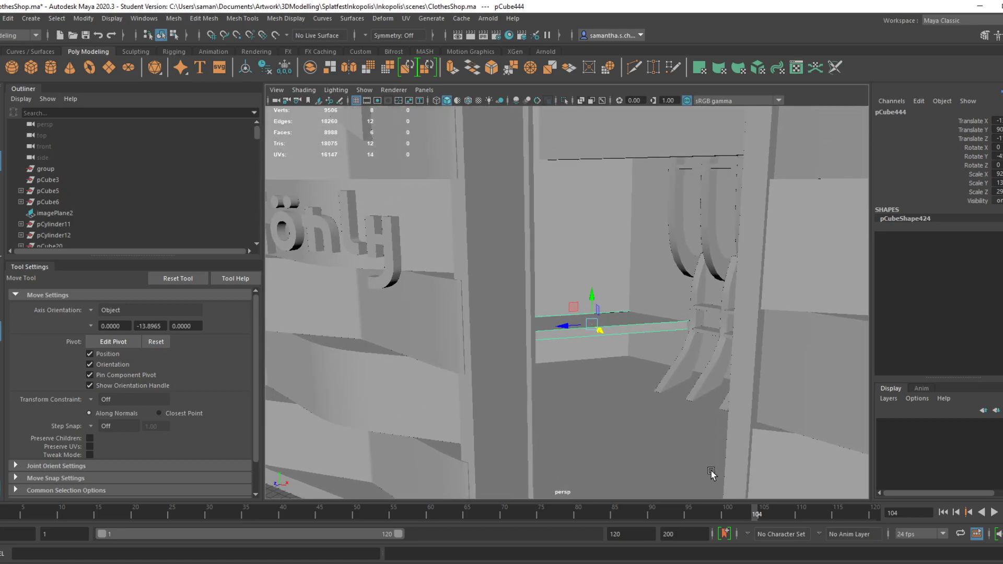
{"action": "left_click_drag", "start_coordinate": [666, 400], "coordinate": [676, 368], "text": "alt"}
{"action": "scroll", "coordinate": [675, 376], "scroll_direction": "up", "scroll_amount": 5}
{"action": "left_click_drag", "start_coordinate": [672, 430], "coordinate": [653, 495], "text": "alt"}
{"action": "middle_click_drag", "start_coordinate": [653, 495], "coordinate": [601, 402], "text": "alt"}
{"action": "left_click_drag", "start_coordinate": [600, 401], "coordinate": [672, 424], "text": "alt"}
{"action": "middle_click_drag", "start_coordinate": [672, 424], "coordinate": [706, 459], "text": "alt"}
{"action": "left_click_drag", "start_coordinate": [705, 459], "coordinate": [552, 384], "text": "alt"}
Delete the bench's construction history, and save the scene
{"action": "right_click_drag", "start_coordinate": [564, 276], "coordinate": [572, 306]}
{"action": "left_click", "coordinate": [559, 285]}
{"action": "key", "text": "ctrl+s"}
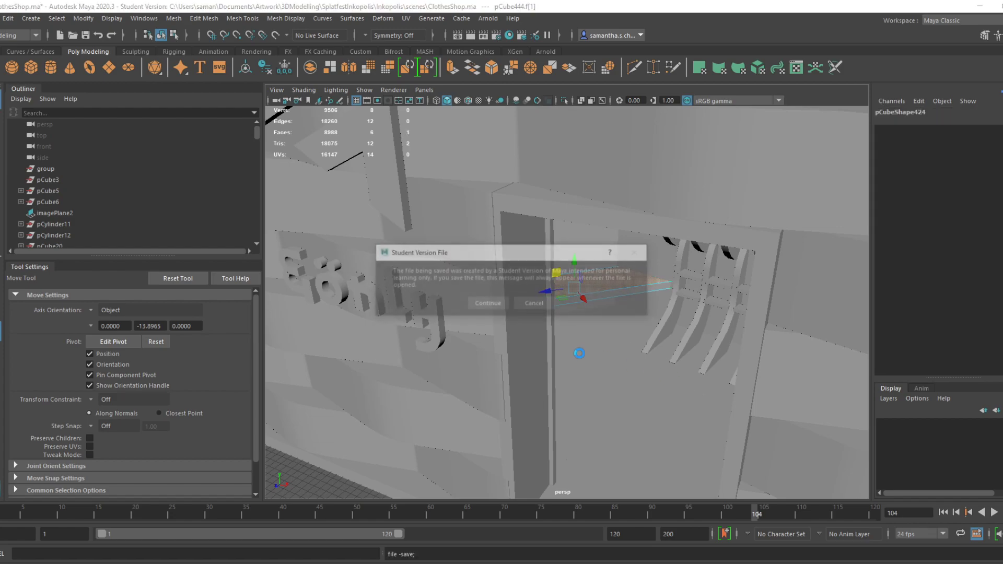
{"action": "key", "text": "Return"}
{"action": "right_click_drag", "start_coordinate": [602, 272], "coordinate": [656, 256]}
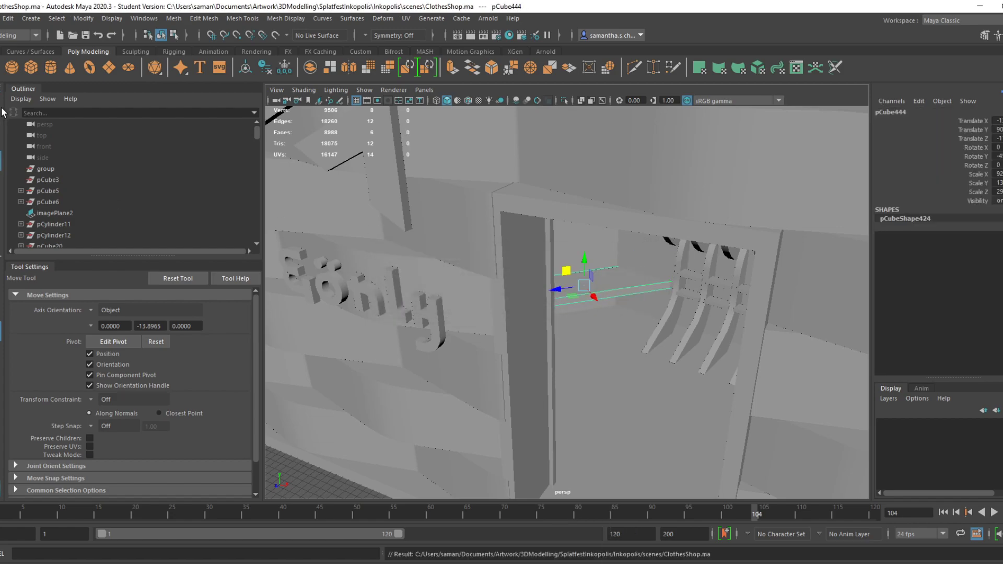
{"action": "left_click", "coordinate": [262, 71]}
{"action": "key", "text": "a"}
{"action": "key", "text": "d"}
{"action": "key", "text": "f"}
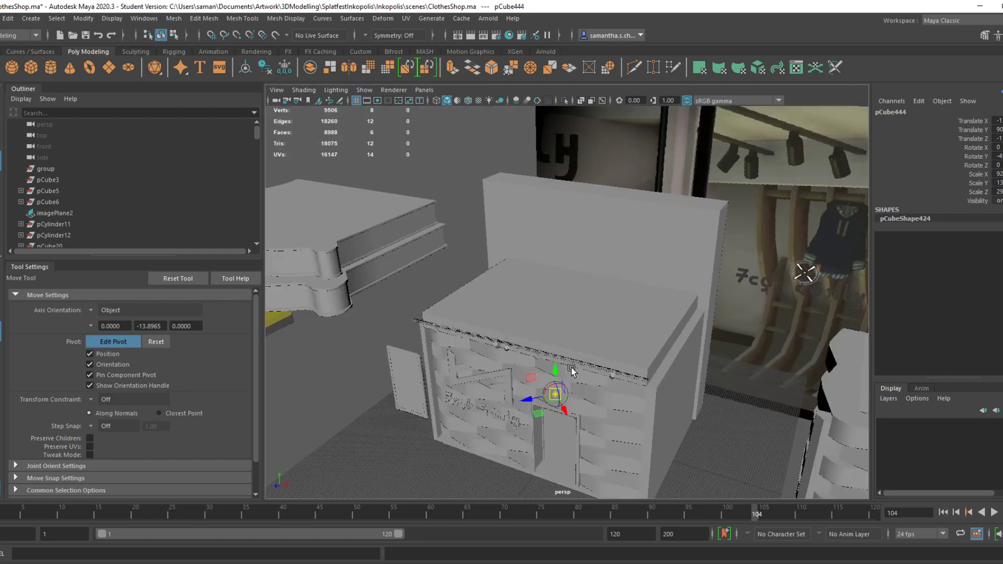
{"action": "key", "text": "d"}
{"action": "mouse_move", "coordinate": [657, 404]}
{"action": "left_mouse_down", "text": "alt"}
{"action": "mouse_move", "coordinate": [777, 426]}
{"action": "mouse_move", "coordinate": [699, 336]}
{"action": "mouse_move", "coordinate": [672, 405]}
{"action": "left_mouse_up", "text": "alt"}
{"action": "key", "text": "ctrl+s"}
{"action": "left_click", "coordinate": [474, 301]}
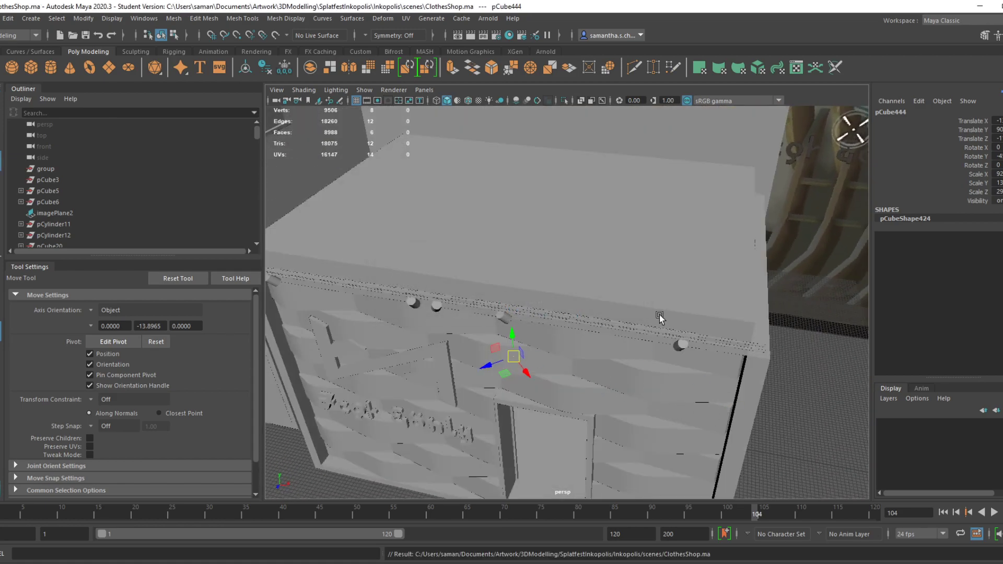
Delete the surplus overlapping rack so that two racks remain along the slanted wall, and save the scene
{"action": "key", "text": "space"}
{"action": "key", "text": "space"}
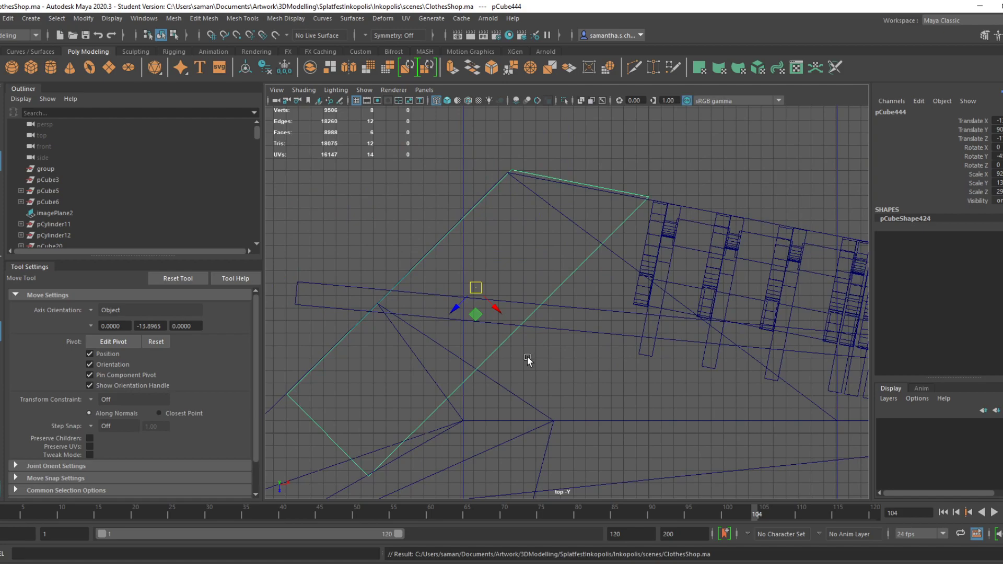
{"action": "key", "text": "space"}
{"action": "key", "text": "space"}
{"action": "left_click_drag", "start_coordinate": [694, 283], "coordinate": [719, 381], "text": "alt"}
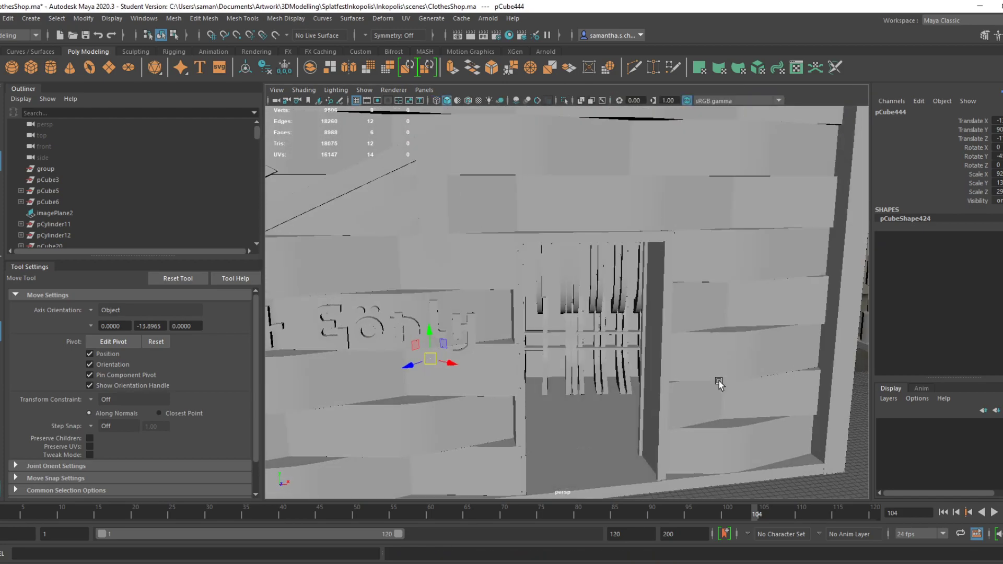
{"action": "left_click", "coordinate": [604, 385]}
{"action": "key", "text": "Delete"}
{"action": "right_click_drag", "start_coordinate": [600, 366], "coordinate": [637, 450], "text": "alt"}
{"action": "left_click", "coordinate": [637, 450]}
{"action": "key", "text": "ctrl+z"}
{"action": "left_click", "coordinate": [638, 450]}
{"action": "key", "text": "ctrl+z"}
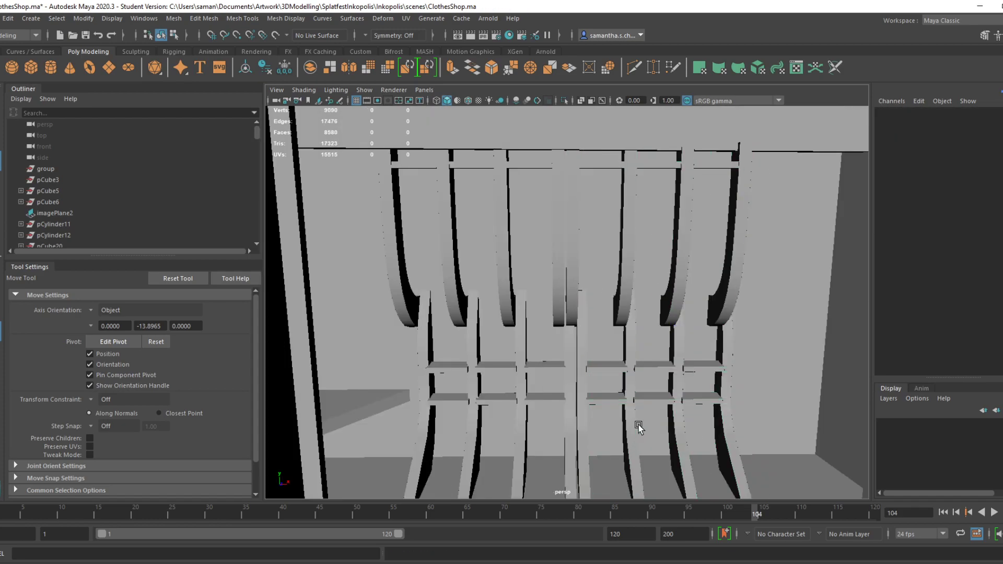
{"action": "key", "text": "ctrl+s"}
{"action": "left_click", "coordinate": [489, 304]}
{"action": "right_click_drag", "start_coordinate": [600, 428], "coordinate": [585, 447], "text": "alt"}
{"action": "key", "text": "ctrl+s"}
{"action": "left_click_drag", "start_coordinate": [585, 447], "coordinate": [563, 398], "text": "alt"}
{"action": "left_click", "coordinate": [486, 303]}
Scale the bench narrower in depth in the top view
{"action": "key", "text": "space"}
{"action": "key", "text": "space"}
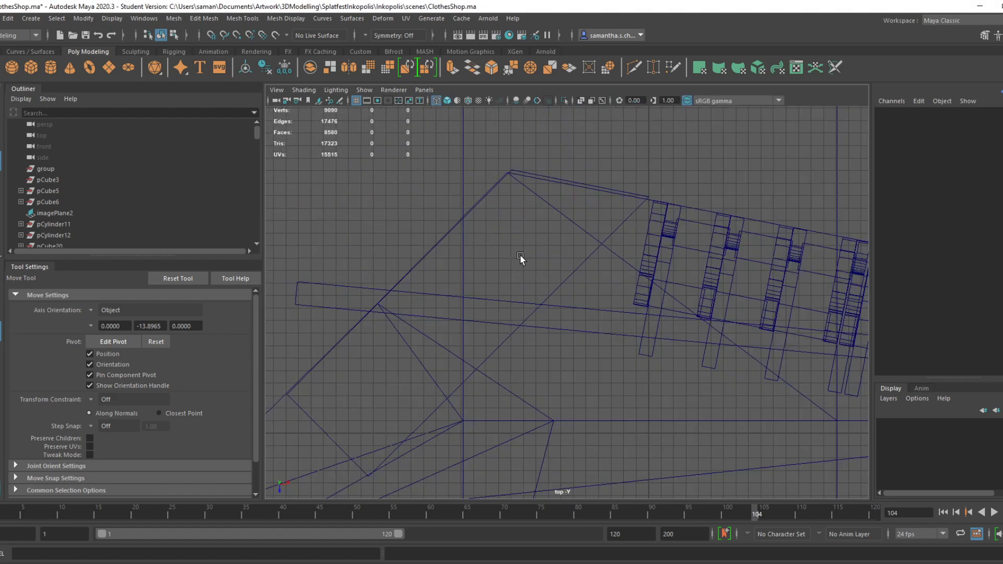
{"action": "middle_click_drag", "start_coordinate": [663, 271], "coordinate": [559, 268], "text": "alt"}
{"action": "left_click", "coordinate": [660, 308]}
{"action": "middle_click_drag", "start_coordinate": [660, 308], "coordinate": [639, 308], "text": "alt"}
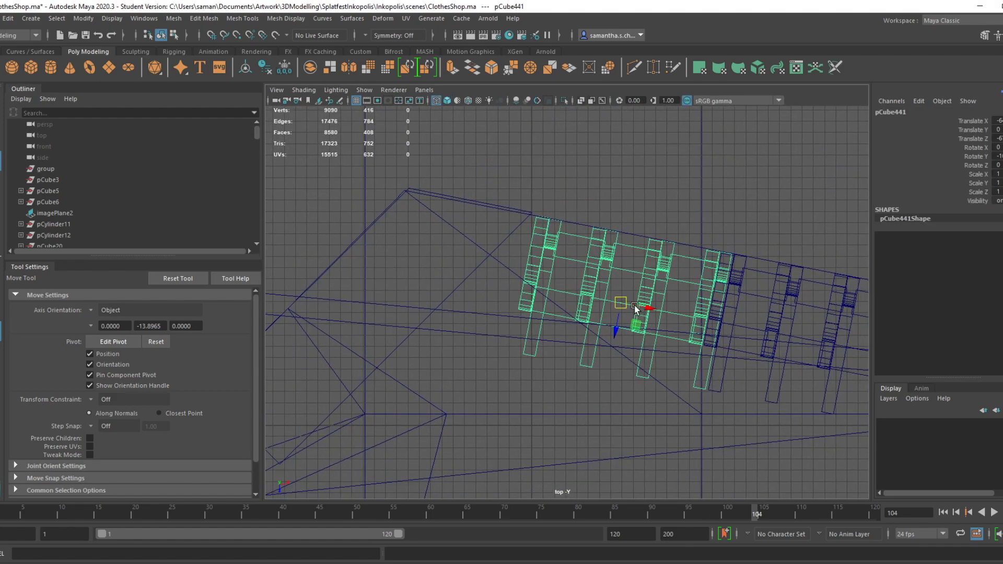
{"action": "left_click", "coordinate": [454, 285]}
{"action": "middle_click_drag", "start_coordinate": [458, 287], "coordinate": [501, 288], "text": "alt"}
{"action": "left_click", "coordinate": [497, 297]}
{"action": "key", "text": "r"}
{"action": "left_click_drag", "start_coordinate": [435, 311], "coordinate": [429, 312]}
{"action": "key", "text": "w"}
Nudge the bench's rear inner corner vertices to follow the slanted wall, and save the scene
{"action": "right_click_drag", "start_coordinate": [552, 196], "coordinate": [484, 192]}
{"action": "left_click_drag", "start_coordinate": [538, 187], "coordinate": [571, 198]}
{"action": "left_click_drag", "start_coordinate": [525, 229], "coordinate": [524, 233]}
{"action": "key", "text": "ctrl+s"}
{"action": "left_click", "coordinate": [488, 304]}
{"action": "right_click_drag", "start_coordinate": [573, 245], "coordinate": [650, 212]}
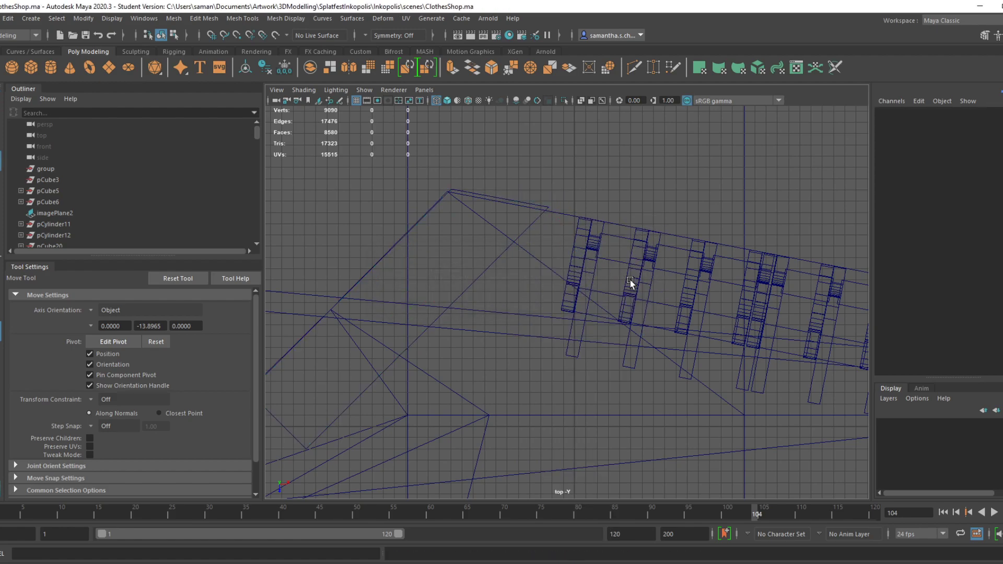
Slide both racks together along the slanted wall towards the bench, and save the scene
{"action": "left_click", "coordinate": [631, 282]}
{"action": "middle_click_drag", "start_coordinate": [776, 319], "coordinate": [637, 282], "text": "alt"}
{"action": "left_click", "coordinate": [647, 280]}
{"action": "left_click", "coordinate": [573, 290], "text": "shift"}
{"action": "left_click_drag", "start_coordinate": [532, 293], "coordinate": [505, 290]}
{"action": "scroll", "coordinate": [628, 340], "scroll_direction": "down", "scroll_amount": 4}
{"action": "key", "text": "ctrl+s"}
{"action": "left_click", "coordinate": [489, 302]}
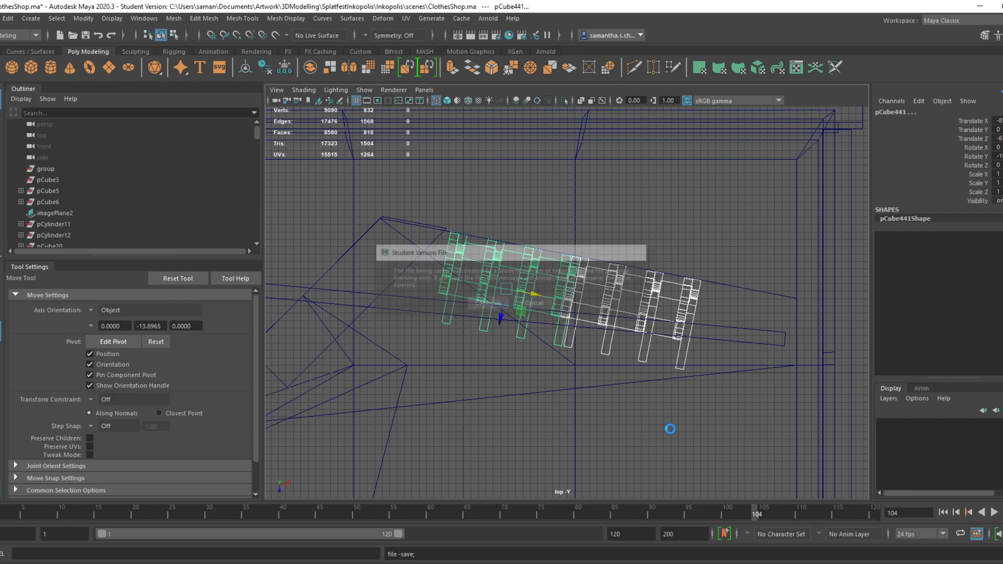
Switch to the game capture to study the racks inside the shop doorway, and return to Maya
{"action": "key", "text": "alt+Tab"}
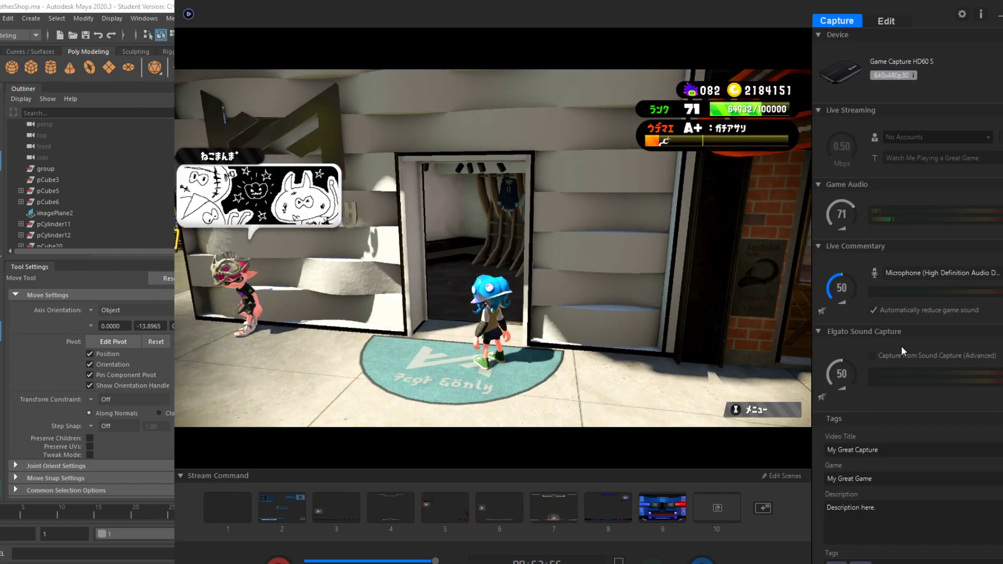
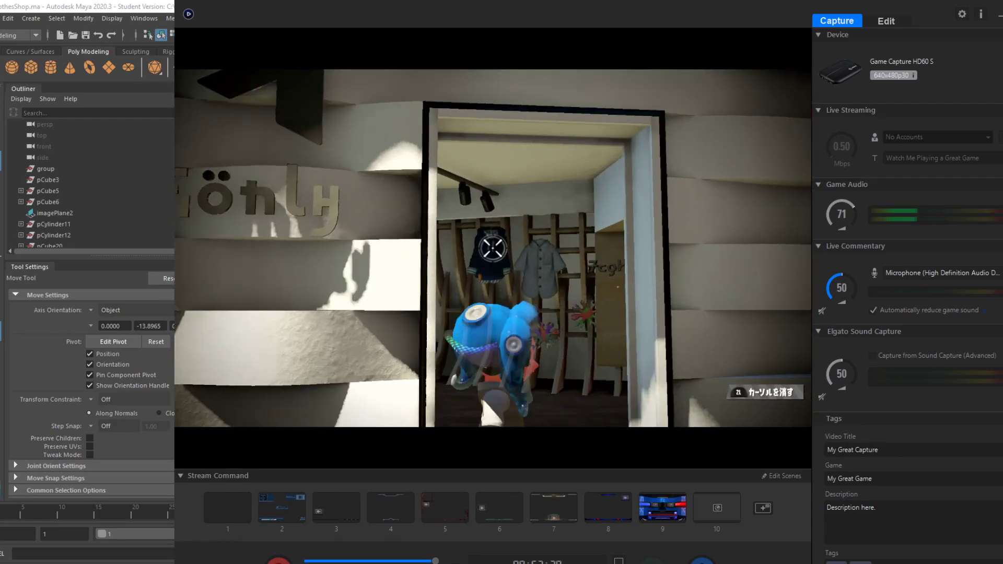
{"action": "mouse_move", "coordinate": [424, 563]}
{"action": "left_click", "coordinate": [484, 532]}
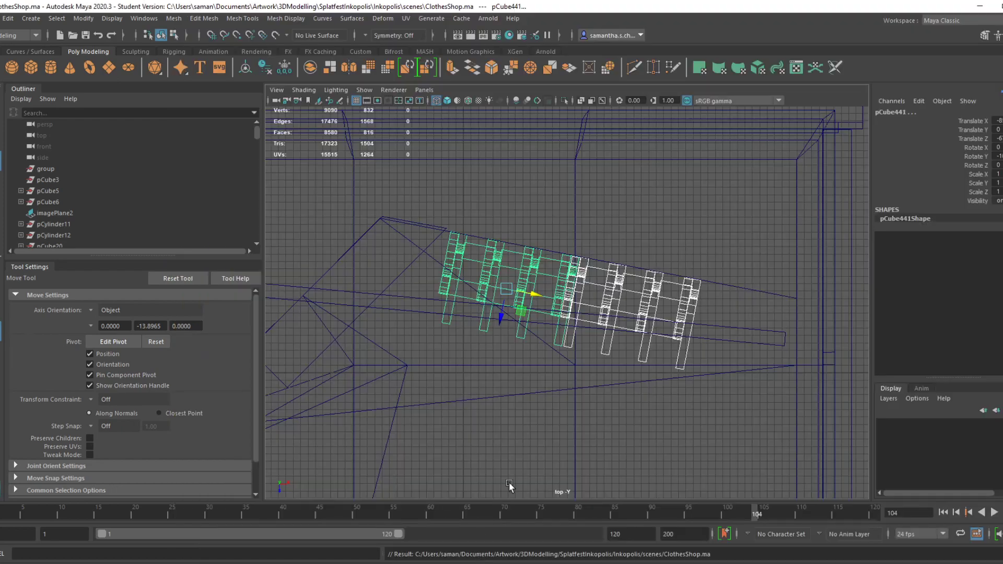
Move the rack farther from the bench along the slanted wall away from its neighbour, and save the scene
{"action": "left_click", "coordinate": [574, 333]}
{"action": "left_click_drag", "start_coordinate": [622, 339], "coordinate": [657, 333]}
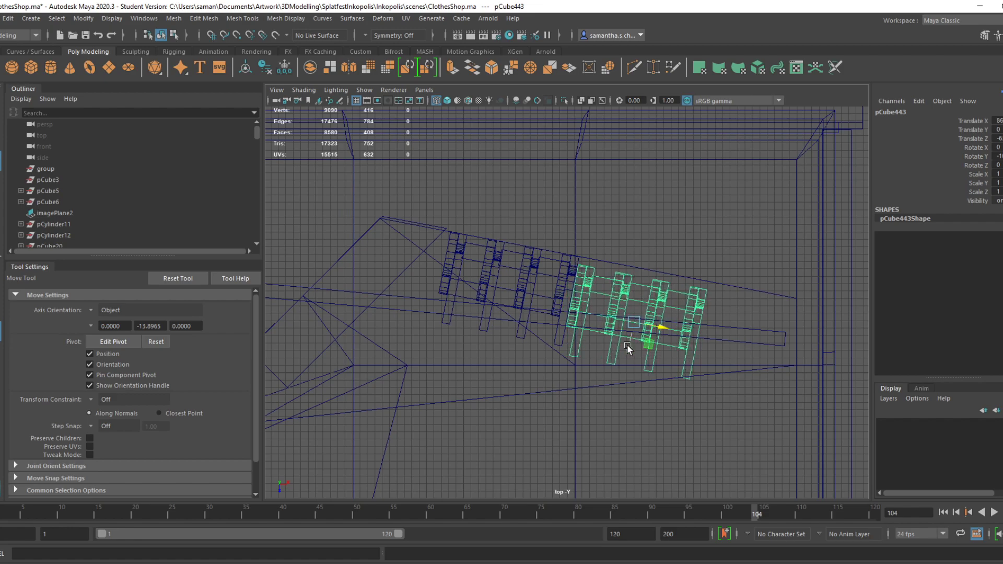
{"action": "key", "text": "ctrl+s"}
{"action": "key", "text": "Return"}
Check the racks through the doorway, keep the rack farther from the bench selected, and save the scene
{"action": "key", "text": "space"}
{"action": "key", "text": "space"}
{"action": "left_click_drag", "start_coordinate": [739, 238], "coordinate": [694, 375], "text": "alt"}
{"action": "left_click_drag", "start_coordinate": [597, 285], "coordinate": [656, 281], "text": "alt"}
{"action": "left_click", "coordinate": [648, 158]}
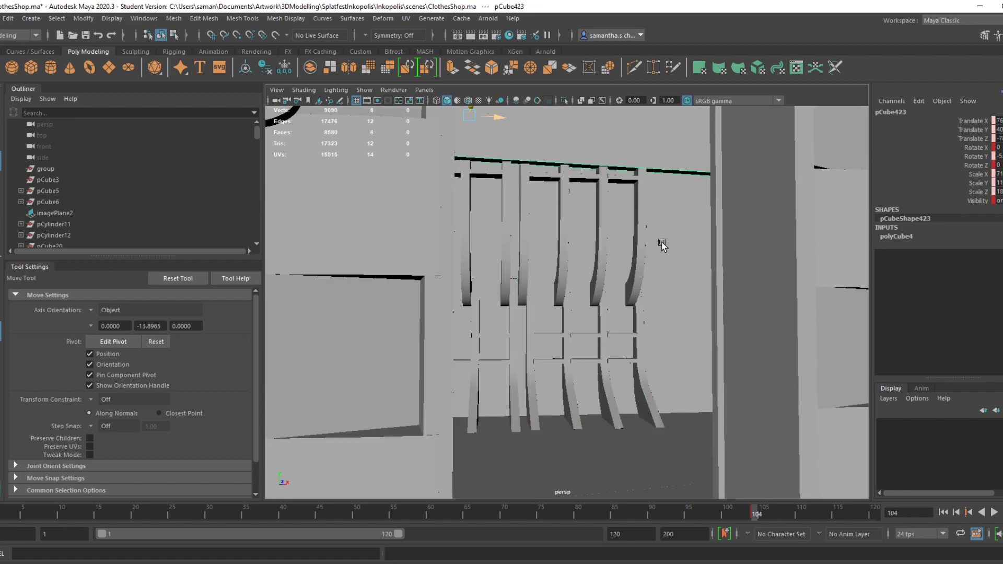
{"action": "left_click_drag", "start_coordinate": [658, 240], "coordinate": [632, 265], "text": "alt"}
{"action": "left_click", "coordinate": [589, 302]}
{"action": "left_click_drag", "start_coordinate": [582, 294], "coordinate": [584, 298], "text": "alt"}
{"action": "key", "text": "ctrl+s"}
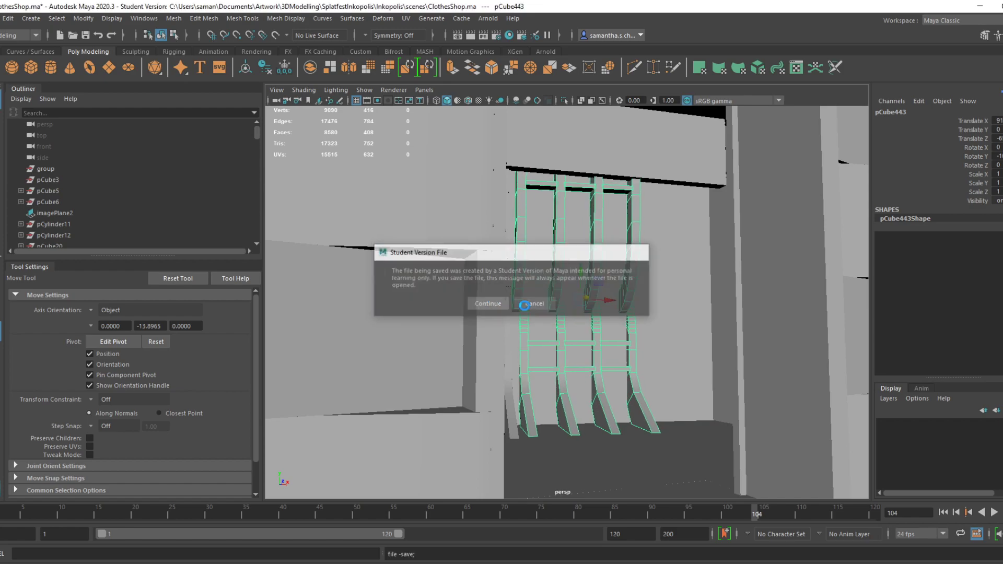
{"action": "left_click", "coordinate": [503, 302]}
Rotate the rack farther from the bench slightly about its vertical axis, and undo the last rotation
{"action": "left_click_drag", "start_coordinate": [674, 332], "coordinate": [656, 321], "text": "alt"}
{"action": "left_click_drag", "start_coordinate": [618, 347], "coordinate": [588, 281], "text": "alt"}
{"action": "key", "text": "e"}
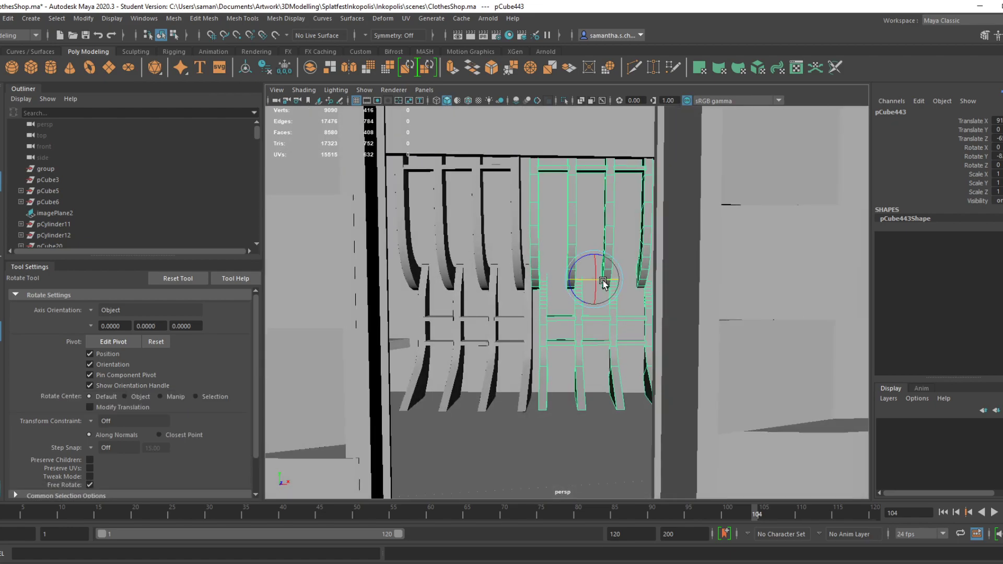
{"action": "key", "text": "space"}
{"action": "key", "text": "space"}
{"action": "middle_click_drag", "start_coordinate": [685, 327], "coordinate": [631, 326], "text": "alt"}
{"action": "left_click_drag", "start_coordinate": [630, 326], "coordinate": [631, 326]}
{"action": "key", "text": "w"}
{"action": "key", "text": "ctrl+z"}
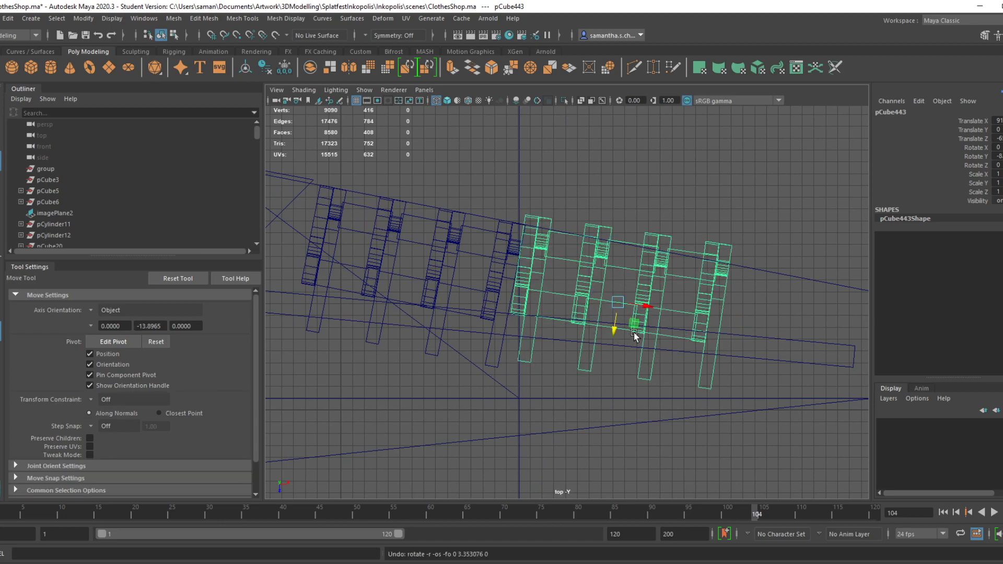
Try to move the rack farther from the bench out from the slanted wall
{"action": "mouse_move", "coordinate": [612, 334]}
{"action": "left_mouse_down"}
{"action": "mouse_move", "coordinate": [613, 348]}
{"action": "mouse_move", "coordinate": [648, 329]}
{"action": "mouse_move", "coordinate": [611, 352]}
{"action": "left_mouse_up"}
{"action": "key", "text": "ctrl+z"}
{"action": "key", "text": "ctrl+z"}
{"action": "key", "text": "ctrl+z"}
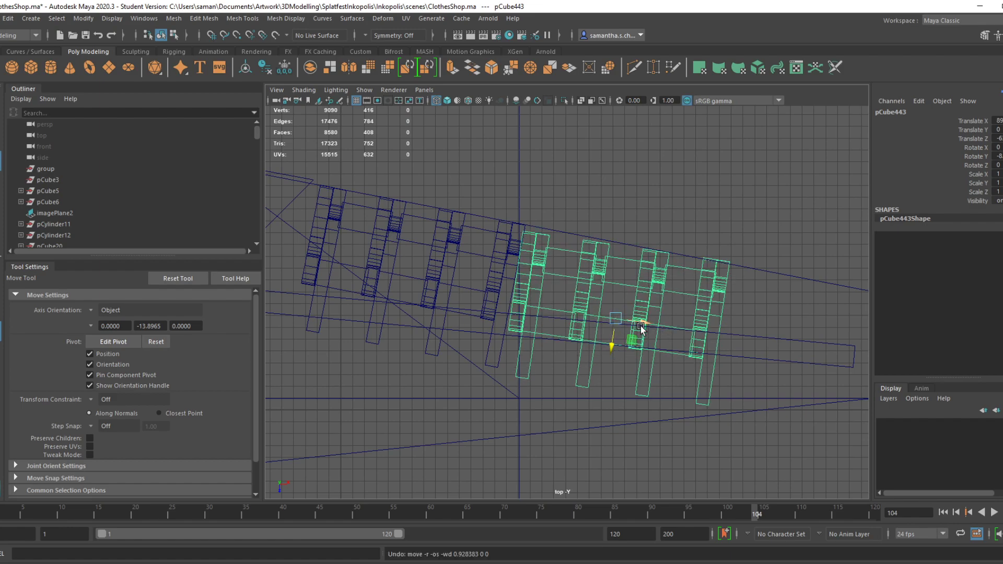
Rotate and shift the rack farther from the bench to line up along the slanted wall, and save the scene
{"action": "key", "text": "ctrl+s"}
{"action": "key", "text": "Return"}
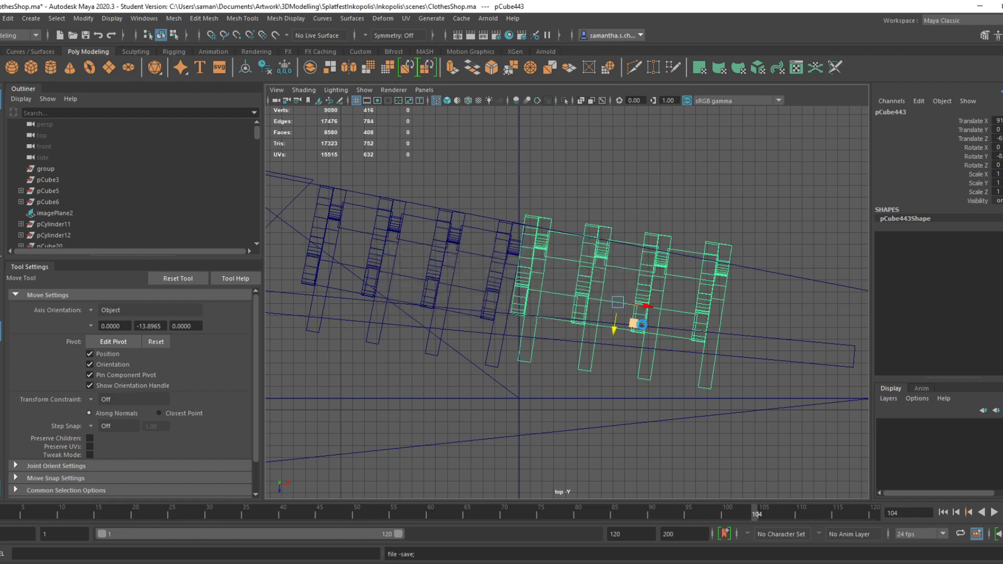
{"action": "key", "text": "e"}
{"action": "left_click_drag", "start_coordinate": [632, 327], "coordinate": [623, 357]}
{"action": "key", "text": "w"}
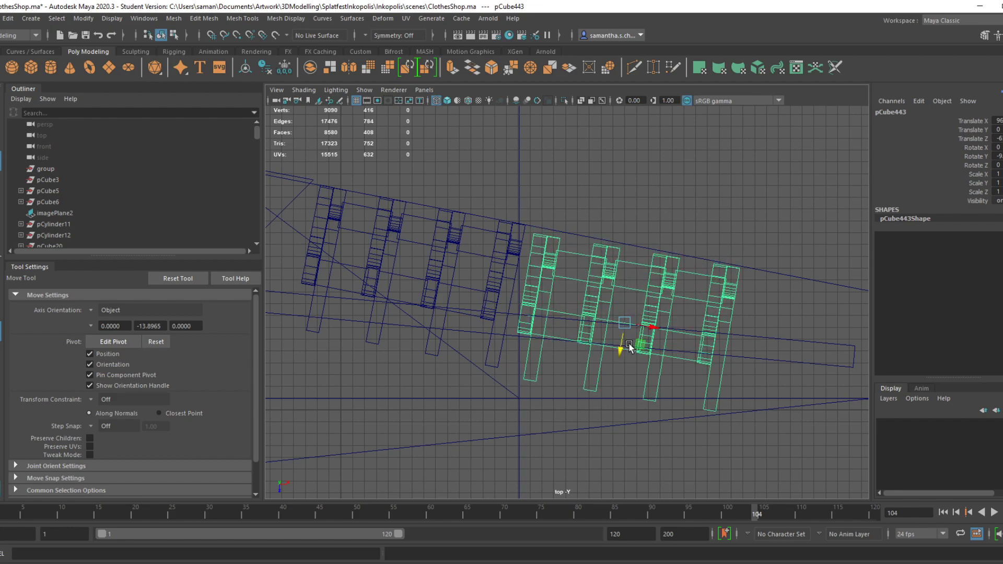
{"action": "left_click", "coordinate": [487, 302]}
{"action": "key", "text": "space"}
{"action": "key", "text": "space"}
{"action": "left_click_drag", "start_coordinate": [708, 311], "coordinate": [641, 302], "text": "alt"}
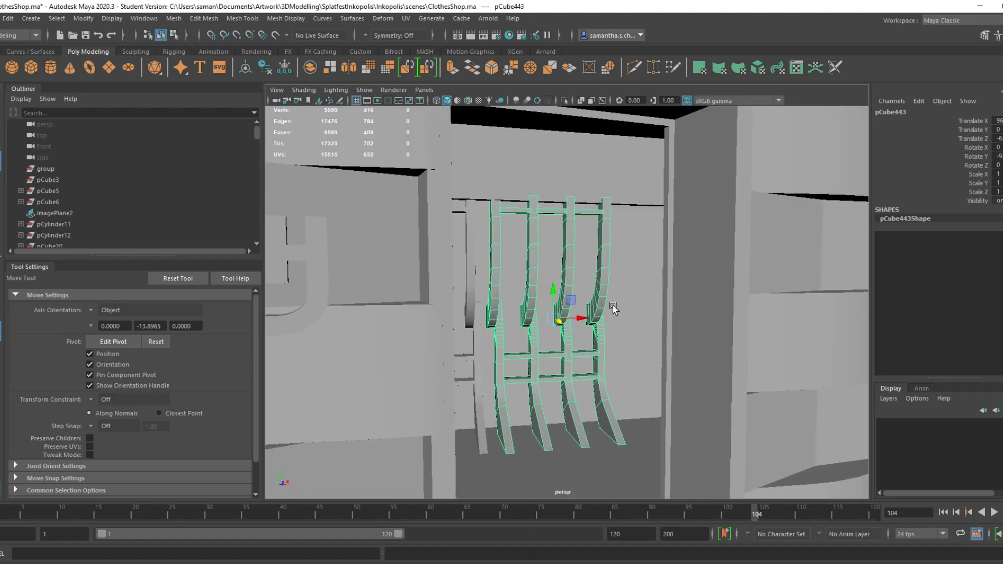
Tilt the rack farther from the bench slightly, nudge it downward, and save the scene
{"action": "key", "text": "e"}
{"action": "left_click_drag", "start_coordinate": [567, 303], "coordinate": [561, 331], "text": "alt"}
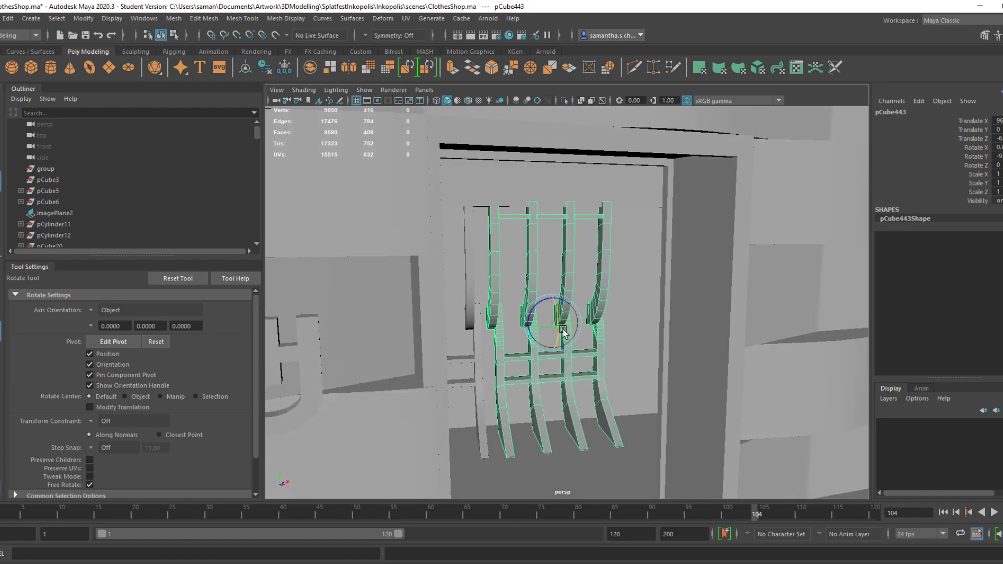
{"action": "key", "text": "w"}
{"action": "key", "text": "ctrl+z"}
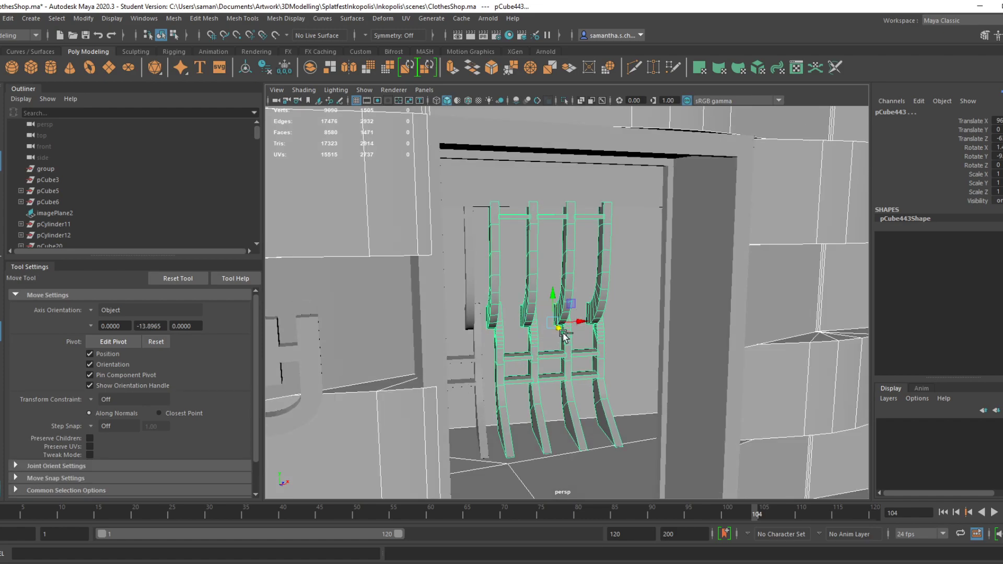
{"action": "left_click", "coordinate": [630, 273], "text": "ctrl"}
{"action": "mouse_move", "coordinate": [559, 325]}
{"action": "left_mouse_down"}
{"action": "mouse_move", "coordinate": [566, 356]}
{"action": "mouse_move", "coordinate": [562, 325]}
{"action": "mouse_move", "coordinate": [558, 349]}
{"action": "mouse_move", "coordinate": [554, 330]}
{"action": "left_mouse_up"}
{"action": "key", "text": "space"}
{"action": "key", "text": "space"}
{"action": "key", "text": "ctrl+s"}
{"action": "left_click", "coordinate": [487, 303]}
Duplicate the long thin bar crossing the racks and scale the copy into a short, deep box beside the slanted wall
{"action": "middle_click_drag", "start_coordinate": [601, 380], "coordinate": [598, 407]}
{"action": "key", "text": "alt+Tab"}
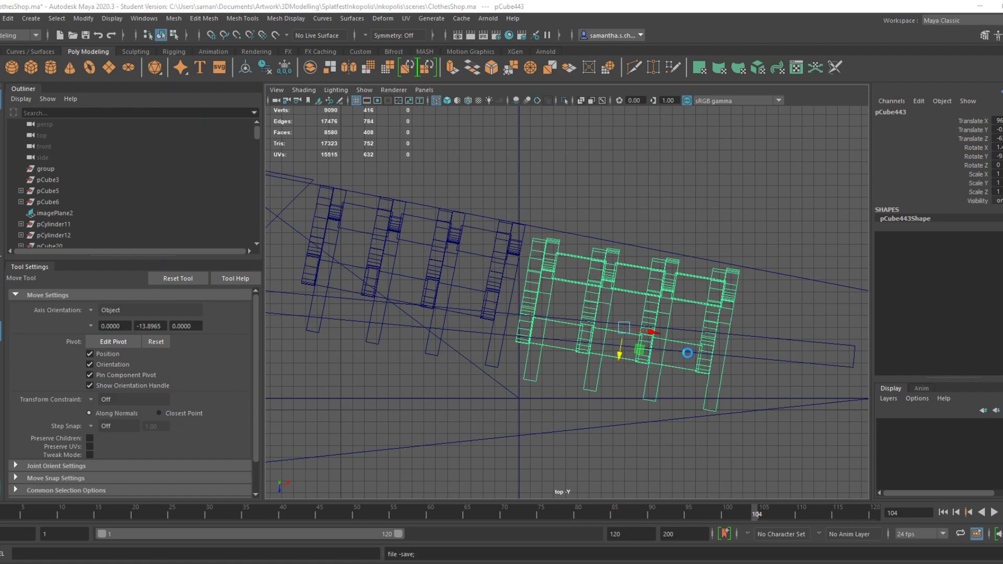
{"action": "key", "text": "ctrl+s"}
{"action": "scroll", "coordinate": [757, 340], "scroll_direction": "down", "scroll_amount": 1}
{"action": "left_click", "coordinate": [751, 336]}
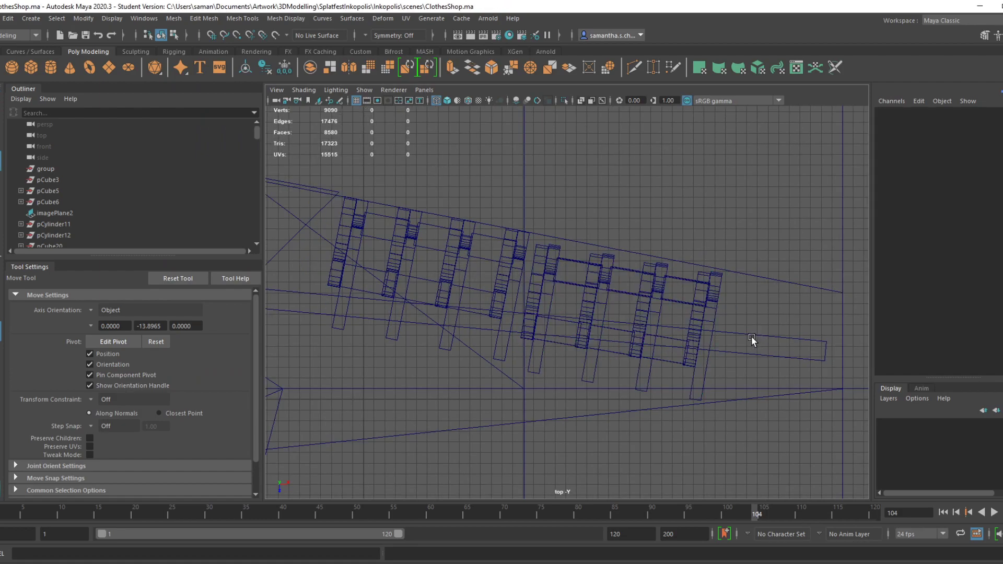
{"action": "scroll", "coordinate": [751, 335], "scroll_direction": "down", "scroll_amount": 3}
{"action": "left_click", "coordinate": [750, 335]}
{"action": "scroll", "coordinate": [738, 351], "scroll_direction": "down", "scroll_amount": 2}
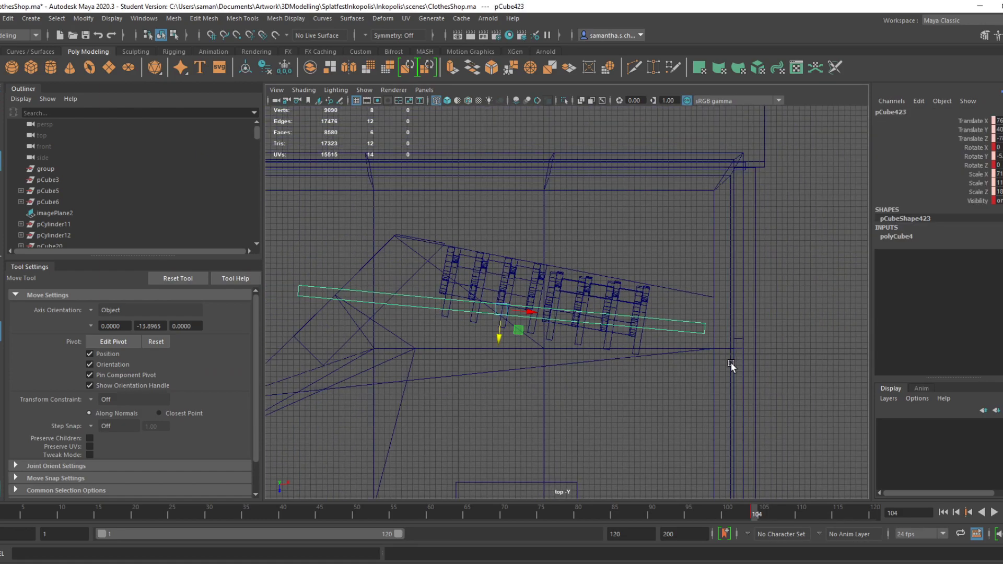
{"action": "key", "text": "r"}
{"action": "left_click_drag", "start_coordinate": [606, 327], "coordinate": [575, 329]}
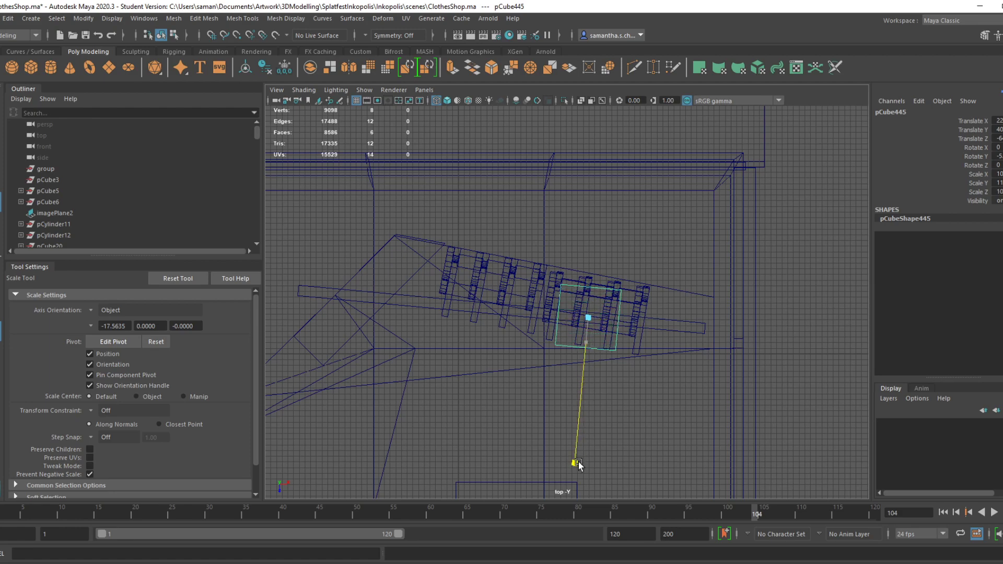
Rotate the new box about its vertical axis until it is nearly square to the grid
{"action": "key", "text": "e"}
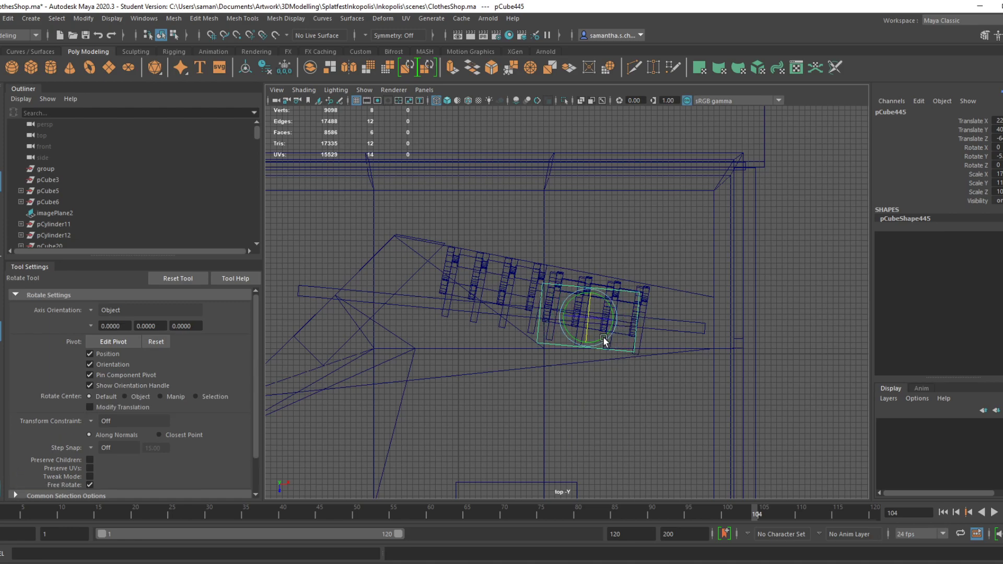
{"action": "key", "text": "ctrl+z"}
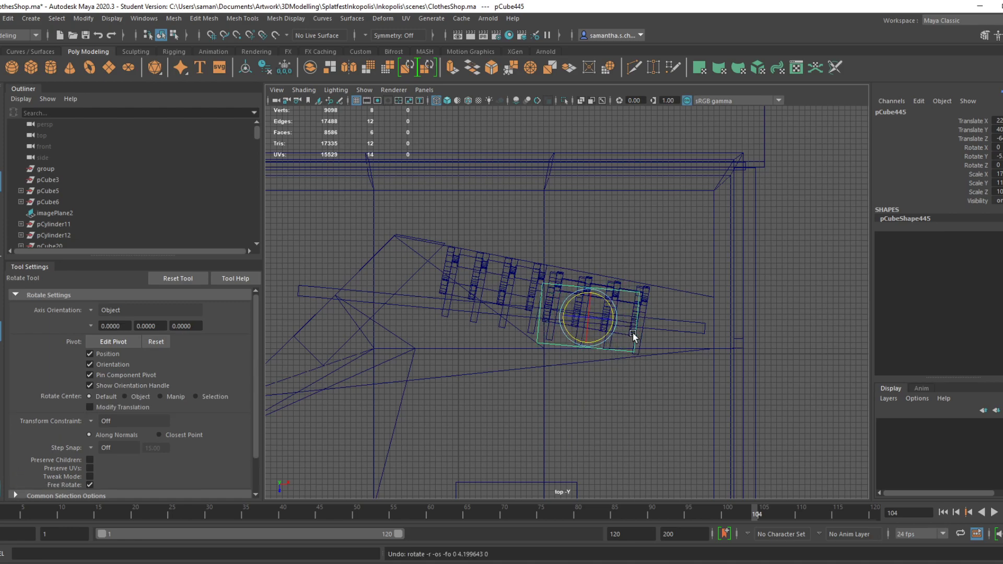
{"action": "left_click_drag", "start_coordinate": [604, 343], "coordinate": [607, 338]}
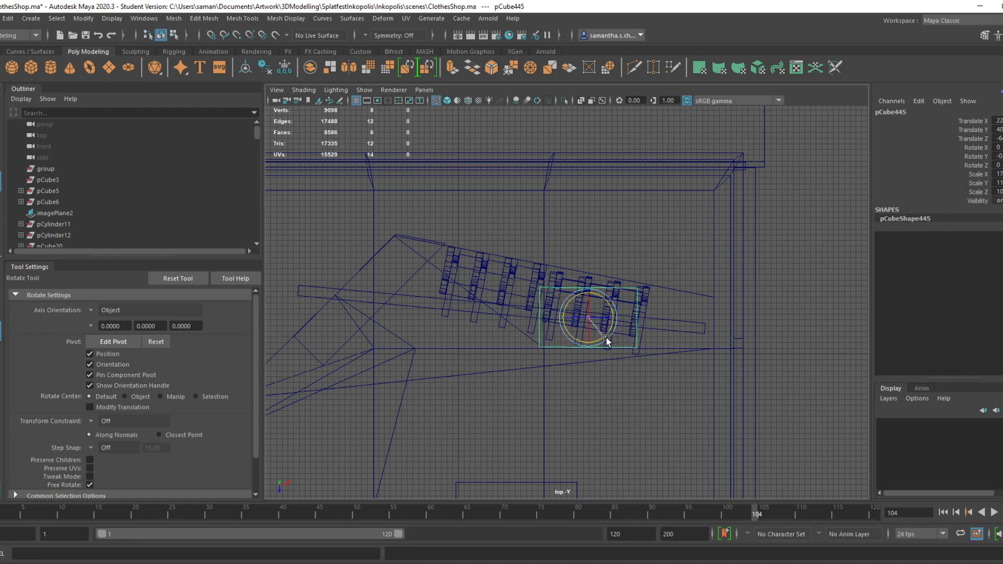
{"action": "scroll", "coordinate": [607, 341], "scroll_direction": "up", "scroll_amount": 6}
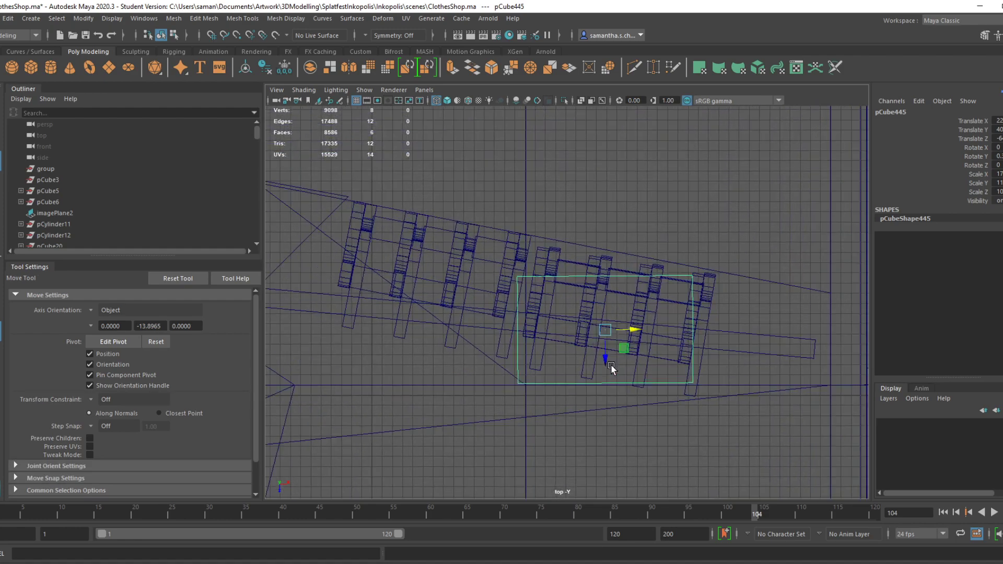
Set scaling to the World axis orientation and straighten the box's two short sides by aligning their vertices
{"action": "right_click_drag", "start_coordinate": [619, 270], "coordinate": [567, 271]}
{"action": "left_click_drag", "start_coordinate": [489, 250], "coordinate": [537, 401]}
{"action": "left_click", "coordinate": [511, 268]}
{"action": "right_click_drag", "start_coordinate": [511, 268], "coordinate": [463, 271]}
{"action": "left_click_drag", "start_coordinate": [478, 257], "coordinate": [519, 501]}
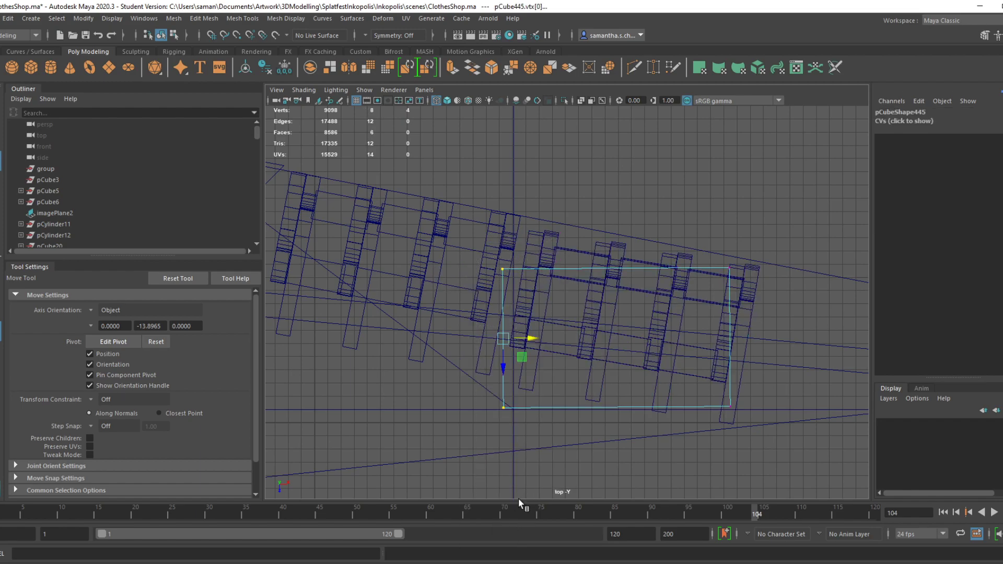
{"action": "key", "text": "r"}
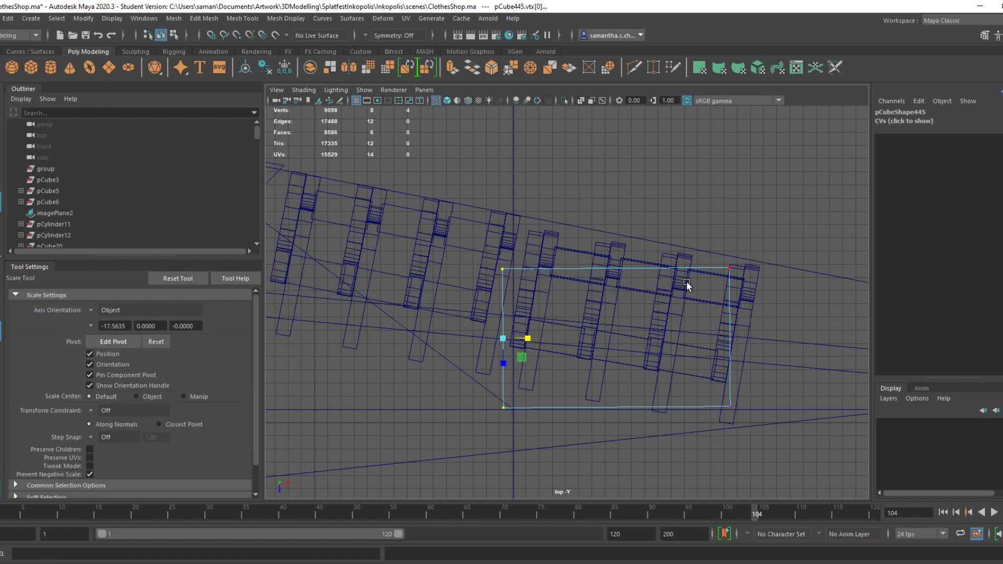
{"action": "left_click", "coordinate": [102, 311]}
{"action": "left_click", "coordinate": [120, 342]}
{"action": "left_click_drag", "start_coordinate": [705, 220], "coordinate": [773, 424]}
{"action": "left_click_drag", "start_coordinate": [755, 337], "coordinate": [522, 320]}
Straighten the box's two long sides by aligning their vertices, return to object selection, and save the scene
{"action": "left_click_drag", "start_coordinate": [443, 242], "coordinate": [850, 333]}
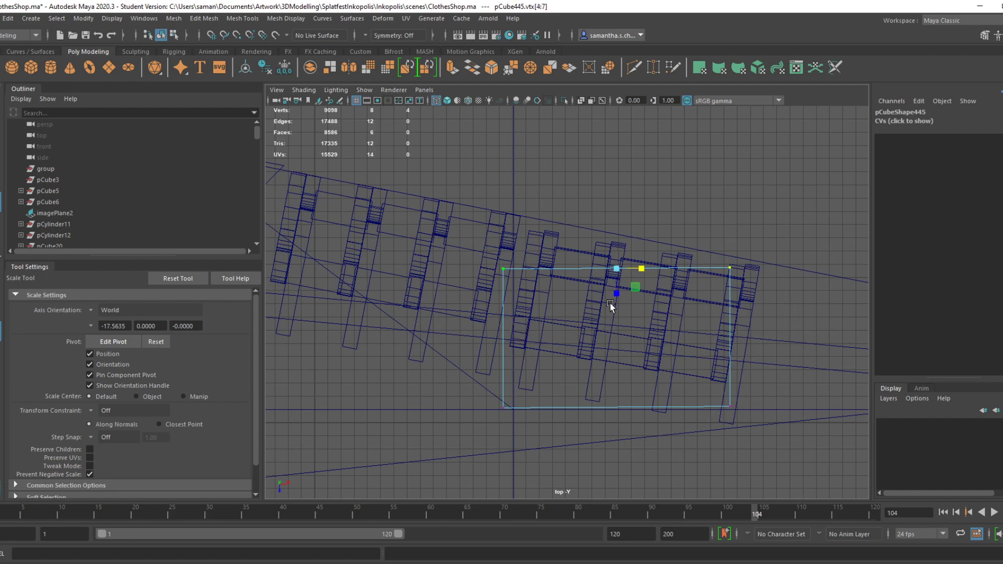
{"action": "left_click_drag", "start_coordinate": [467, 384], "coordinate": [786, 476]}
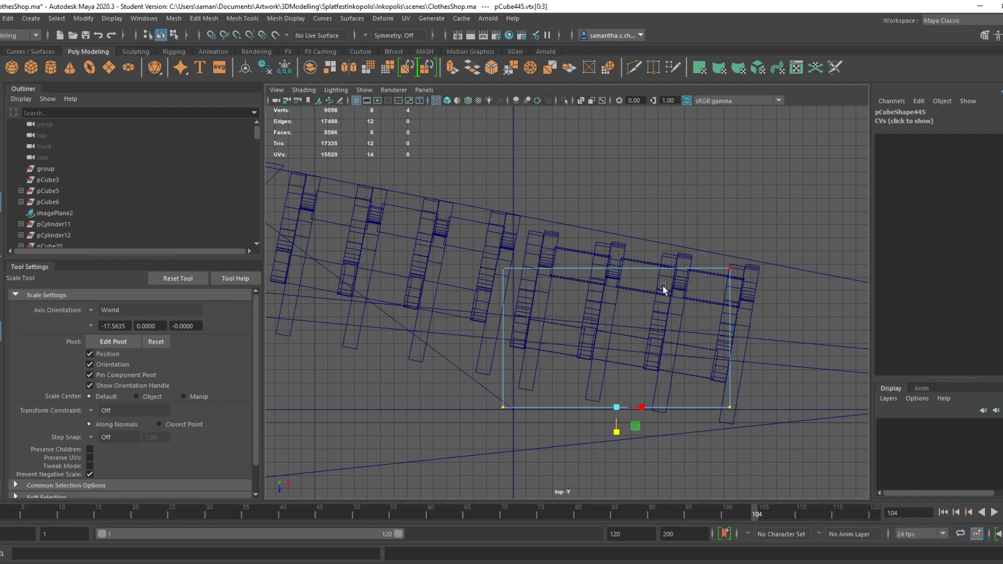
{"action": "key", "text": "ctrl+s"}
{"action": "left_click", "coordinate": [480, 308]}
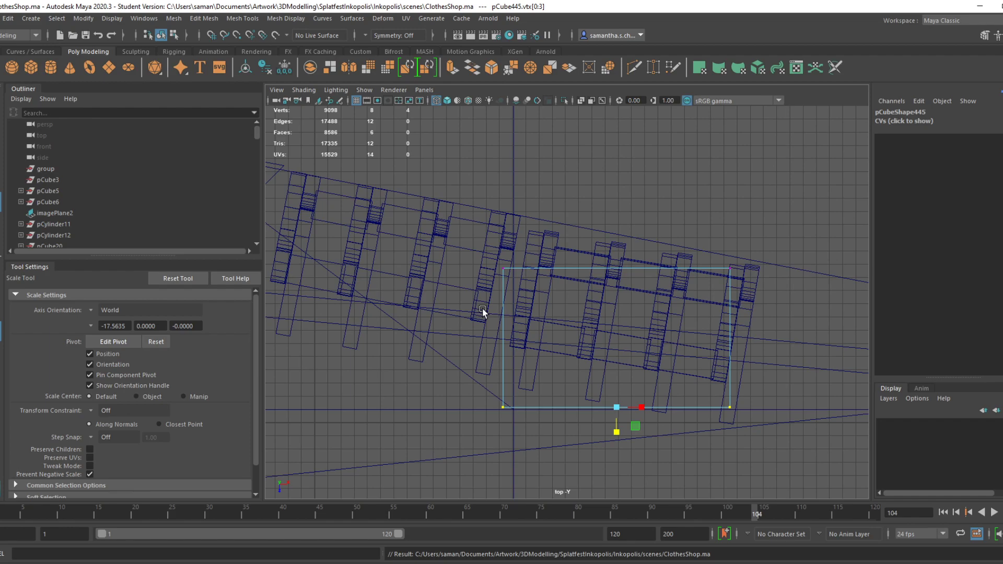
{"action": "right_click_drag", "start_coordinate": [545, 405], "coordinate": [601, 313]}
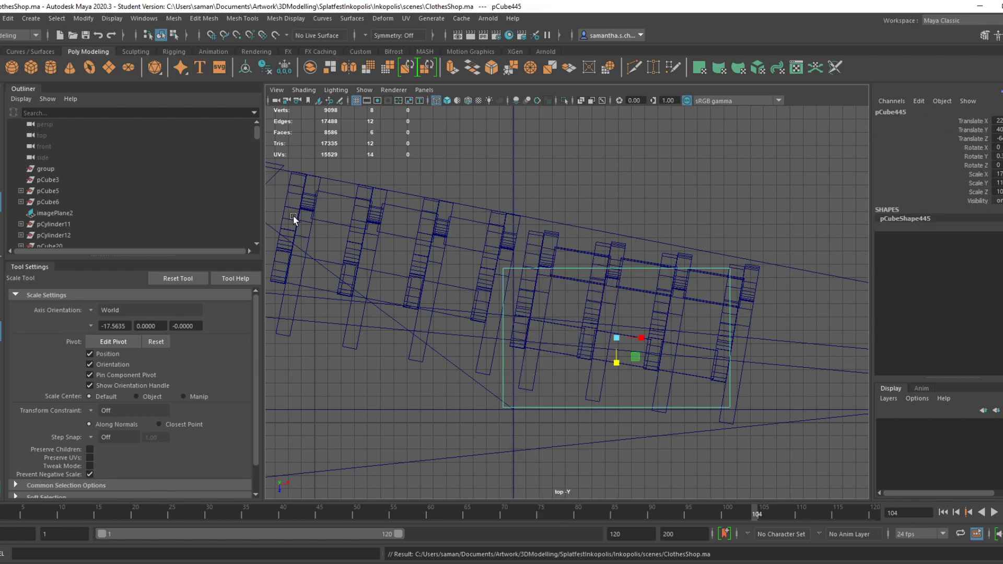
{"action": "key", "text": "ctrl+s"}
Move the box into the corner at the end of the slanted wall, narrow it to fit, and save the scene
{"action": "scroll", "coordinate": [604, 361], "scroll_direction": "down", "scroll_amount": 1}
{"action": "middle_click_drag", "start_coordinate": [674, 397], "coordinate": [537, 406], "text": "alt"}
{"action": "key", "text": "w"}
{"action": "left_click_drag", "start_coordinate": [510, 345], "coordinate": [660, 402]}
{"action": "key", "text": "r"}
{"action": "key", "text": "w"}
{"action": "key", "text": "ctrl+s"}
{"action": "left_click", "coordinate": [489, 306]}
{"action": "left_click", "coordinate": [489, 305]}
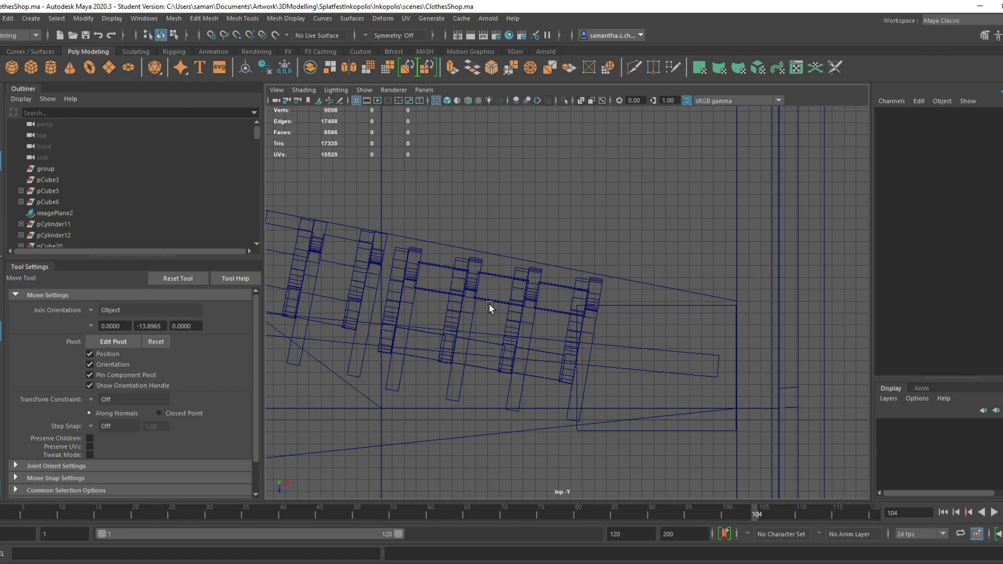
{"action": "key", "text": "ctrl+s"}
Select the corner box in the perspective view and move it forward, away from the slanted wall
{"action": "key", "text": "space"}
{"action": "key", "text": "space"}
{"action": "mouse_move", "coordinate": [722, 330]}
{"action": "left_mouse_down", "text": "alt"}
{"action": "mouse_move", "coordinate": [733, 327]}
{"action": "mouse_move", "coordinate": [697, 350]}
{"action": "mouse_move", "coordinate": [606, 164]}
{"action": "left_mouse_up", "text": "alt"}
{"action": "left_click", "coordinate": [638, 194]}
{"action": "left_click_drag", "start_coordinate": [641, 199], "coordinate": [654, 241], "text": "alt"}
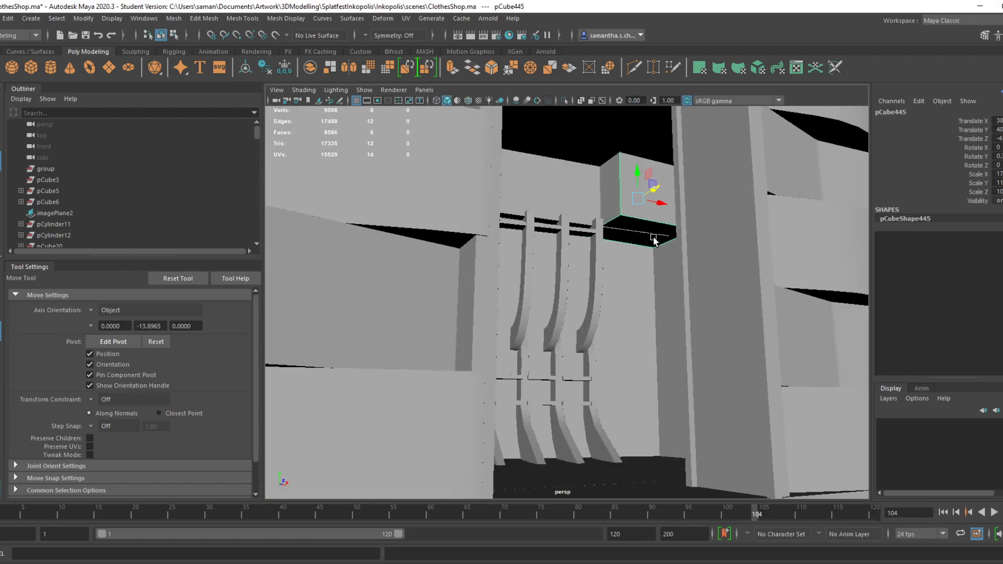
{"action": "left_click_drag", "start_coordinate": [656, 188], "coordinate": [689, 175], "text": "alt"}
{"action": "key", "text": "alt+Tab"}
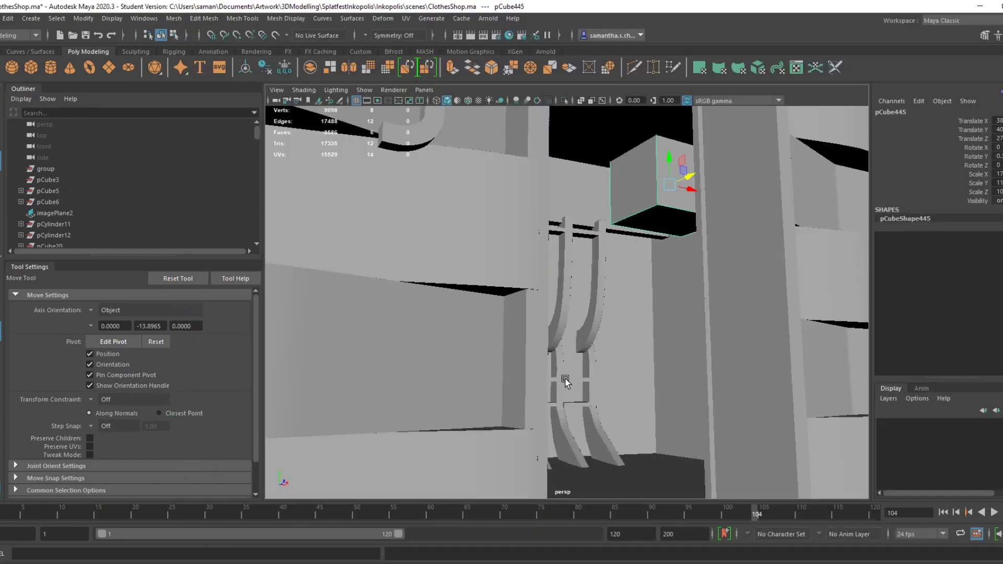
{"action": "left_click_drag", "start_coordinate": [566, 381], "coordinate": [631, 293], "text": "alt"}
{"action": "left_click", "coordinate": [510, 334]}
{"action": "key", "text": "super"}
{"action": "key", "text": "super"}
{"action": "left_click_drag", "start_coordinate": [522, 371], "coordinate": [583, 460], "text": "alt"}
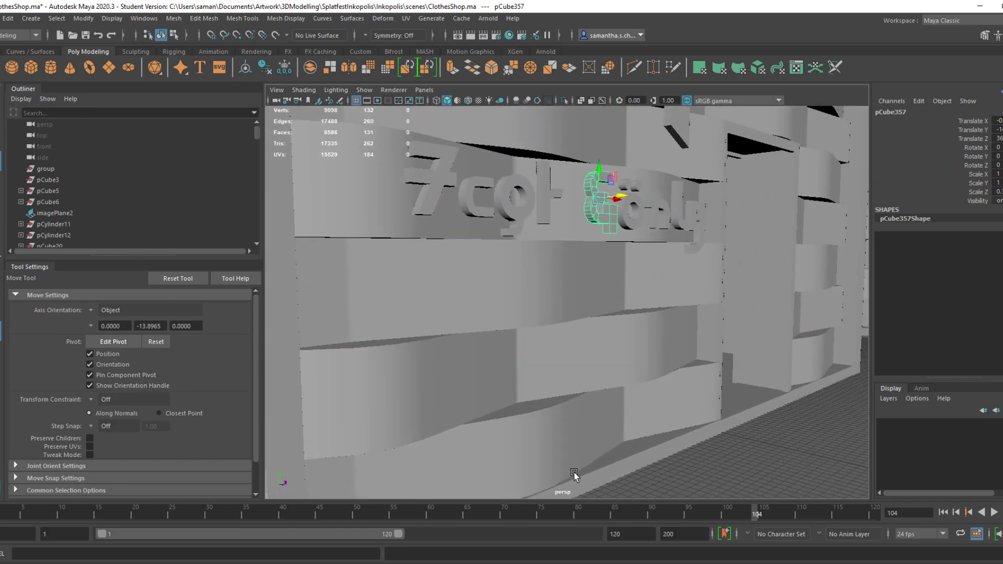
Switch to Unreal Editor to save the InkopolisSquare level, and return to Maya to save the ClothesShop scene
{"action": "key", "text": "alt+Tab"}
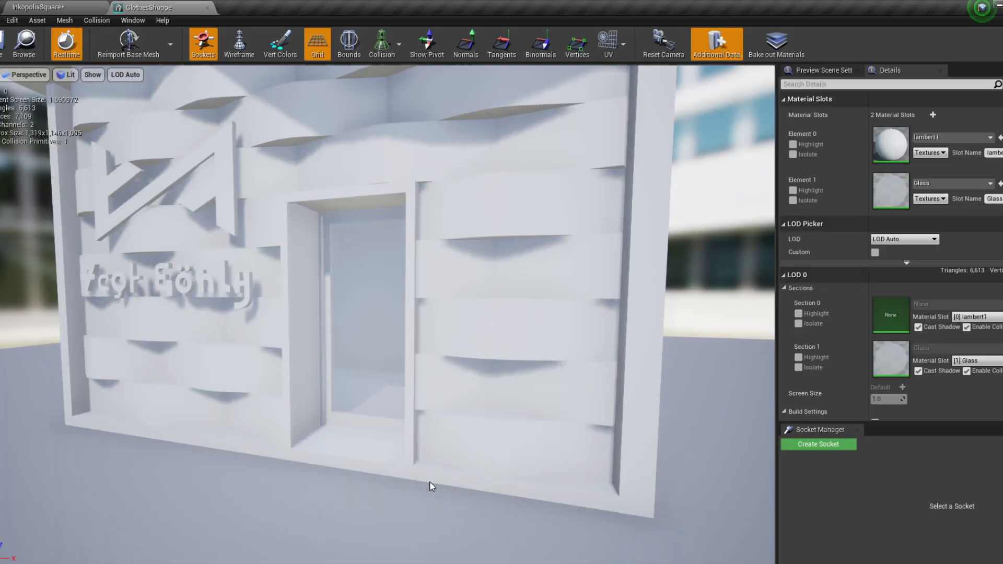
{"action": "left_click", "coordinate": [52, 6]}
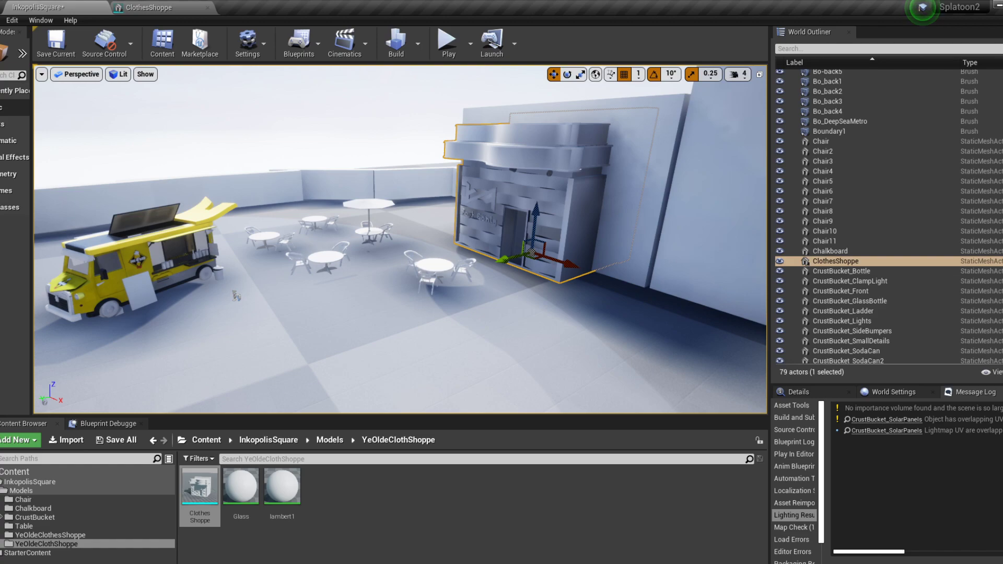
{"action": "left_click", "coordinate": [61, 55]}
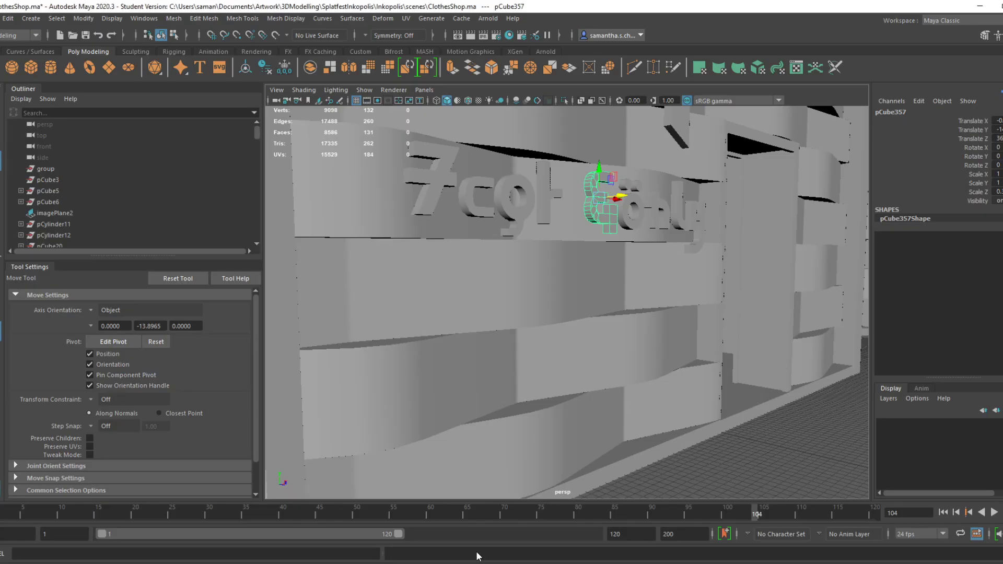
{"action": "key", "text": "ctrl+s"}
{"action": "left_click", "coordinate": [505, 363]}
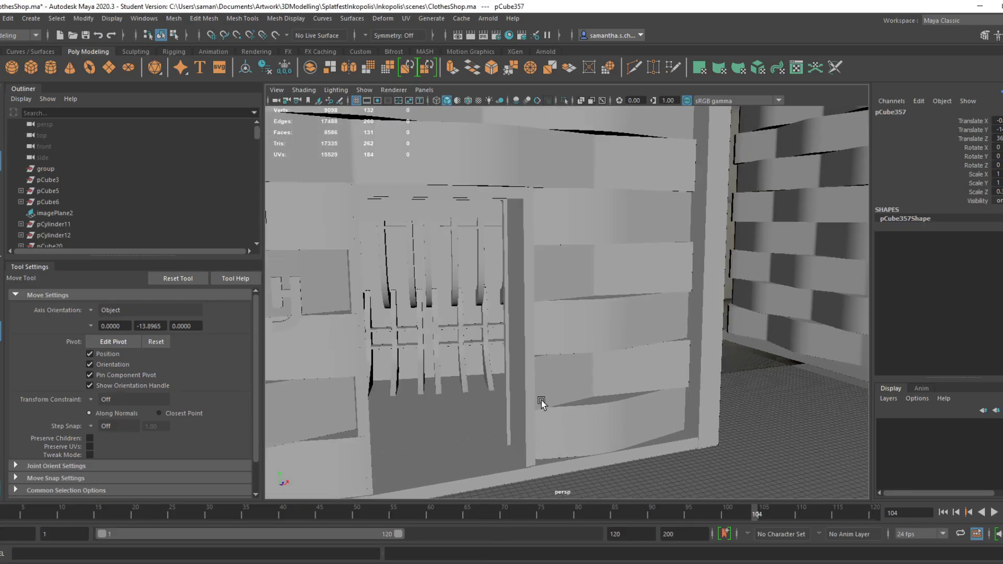
Select the raised corner box beside the racks and look through the mesh and curve commands for editing it
{"action": "left_click_drag", "start_coordinate": [541, 400], "coordinate": [533, 296], "text": "alt"}
{"action": "left_click", "coordinate": [543, 206]}
{"action": "left_click_drag", "start_coordinate": [543, 206], "coordinate": [636, 316], "text": "alt"}
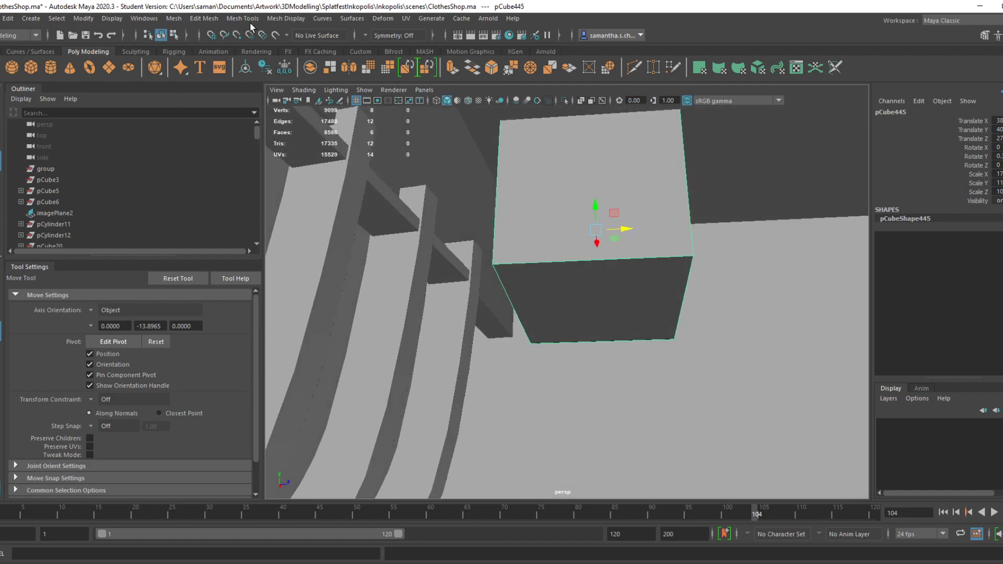
{"action": "left_click", "coordinate": [212, 19]}
{"action": "mouse_move", "coordinate": [242, 19]}
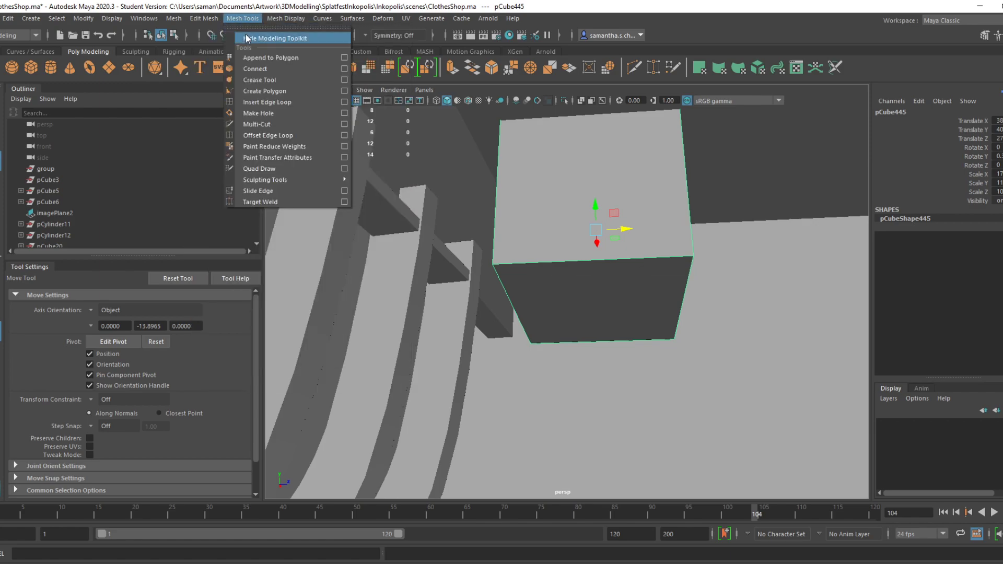
{"action": "mouse_move", "coordinate": [322, 20]}
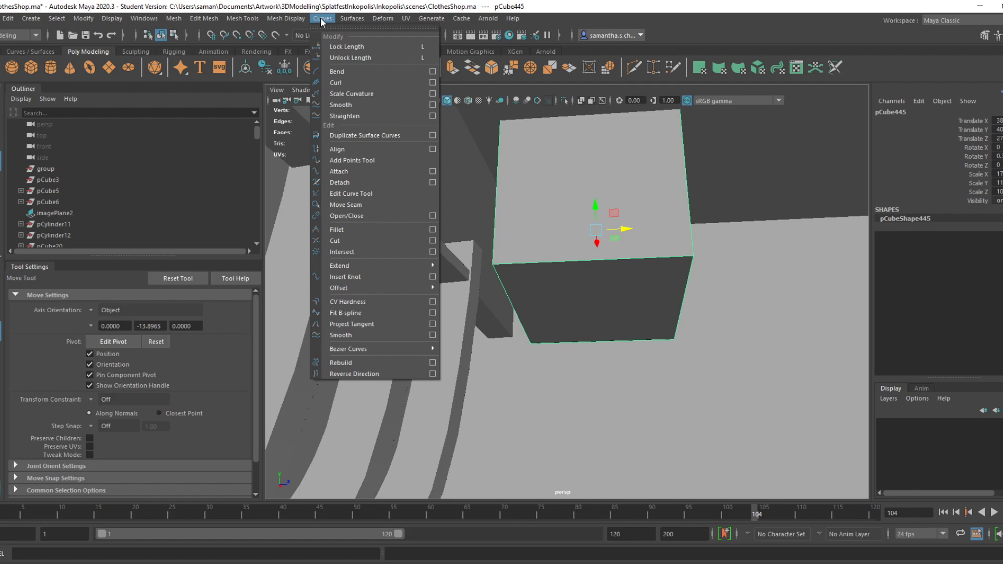
Save the scene, accepting the student version notice
{"action": "left_click", "coordinate": [603, 278]}
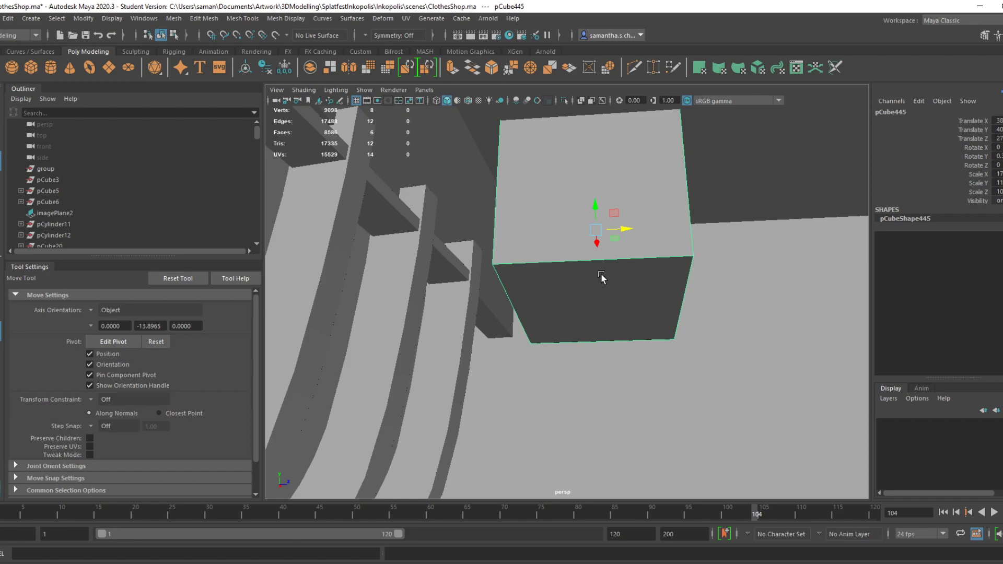
{"action": "left_click_drag", "start_coordinate": [547, 355], "coordinate": [561, 380], "text": "alt"}
{"action": "key", "text": "ctrl+s"}
{"action": "left_click", "coordinate": [488, 303]}
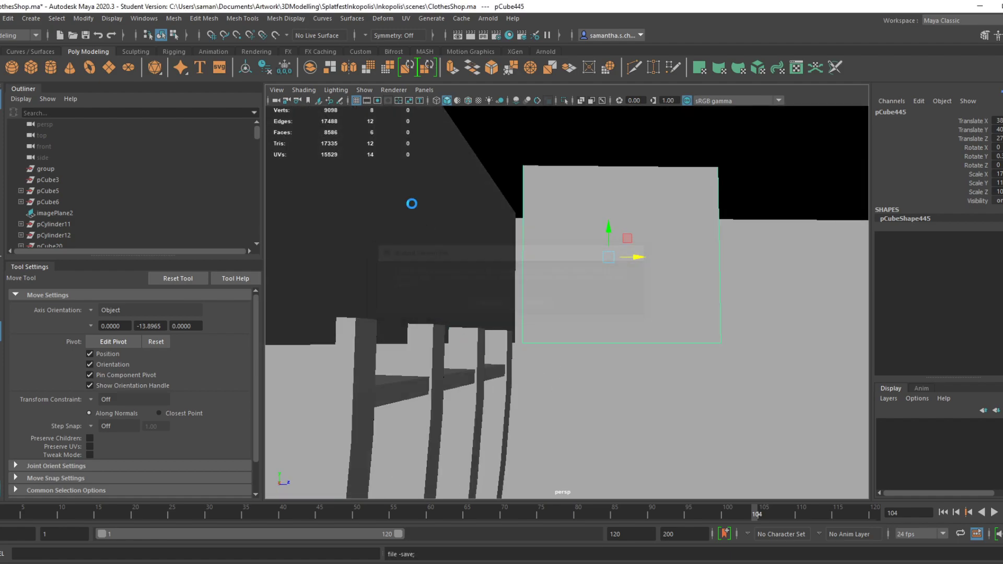
Insert a vertical edge loop on the selected cube, very close to its edge beside the curved slats
{"action": "left_click", "coordinate": [242, 18]}
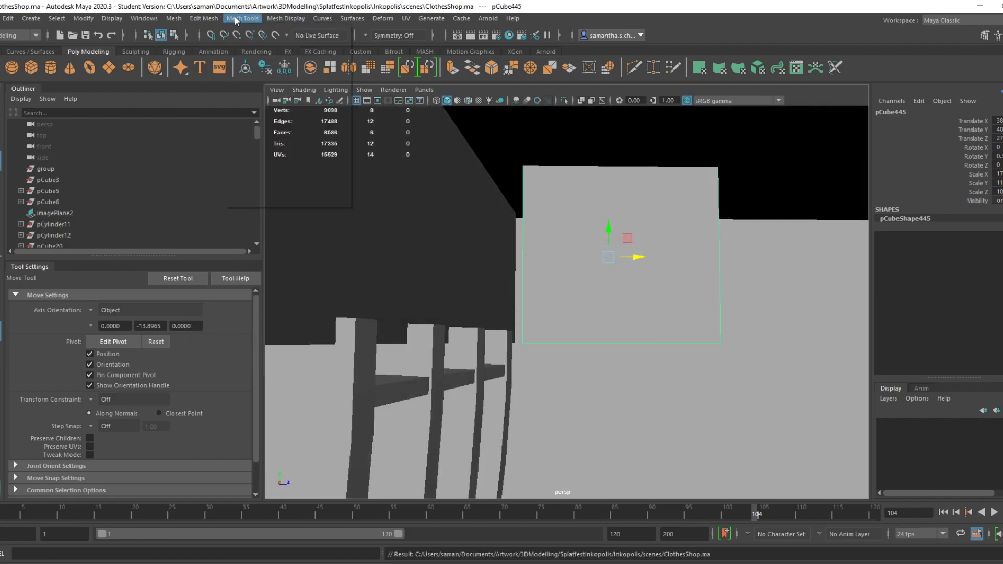
{"action": "left_click", "coordinate": [246, 20]}
{"action": "key", "text": "ctrl+s"}
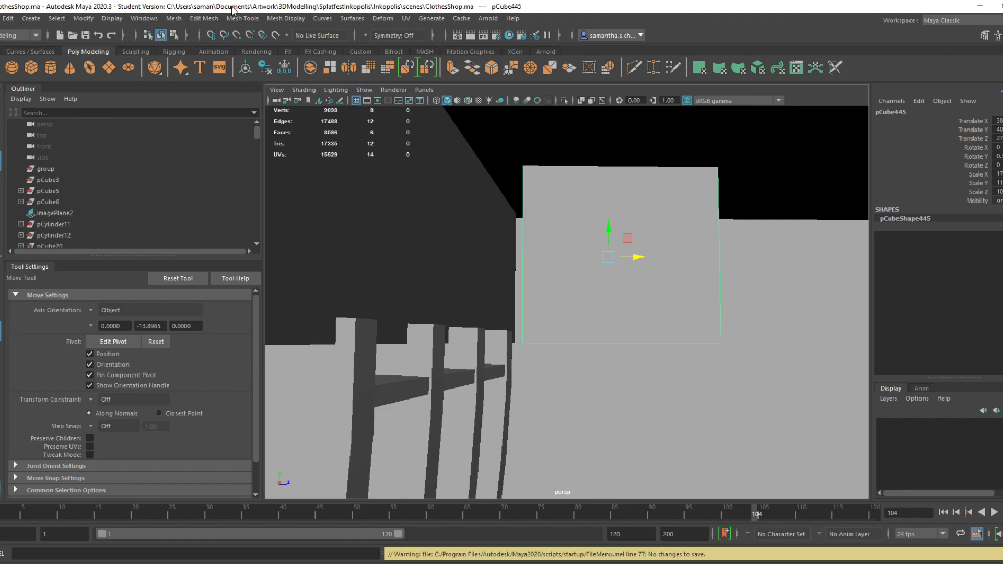
{"action": "left_click", "coordinate": [247, 21]}
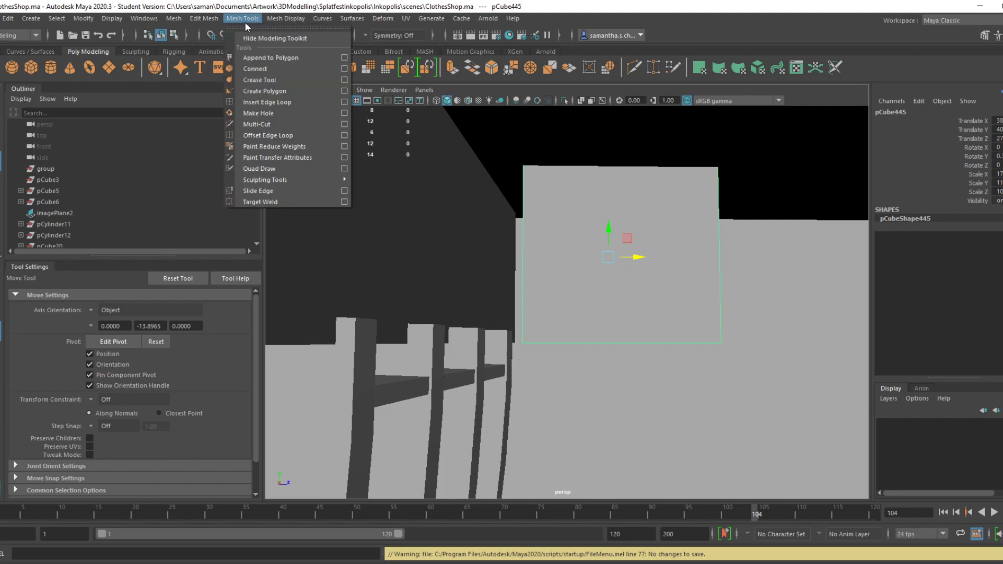
{"action": "left_click", "coordinate": [281, 102]}
{"action": "left_click_drag", "start_coordinate": [531, 344], "coordinate": [526, 346]}
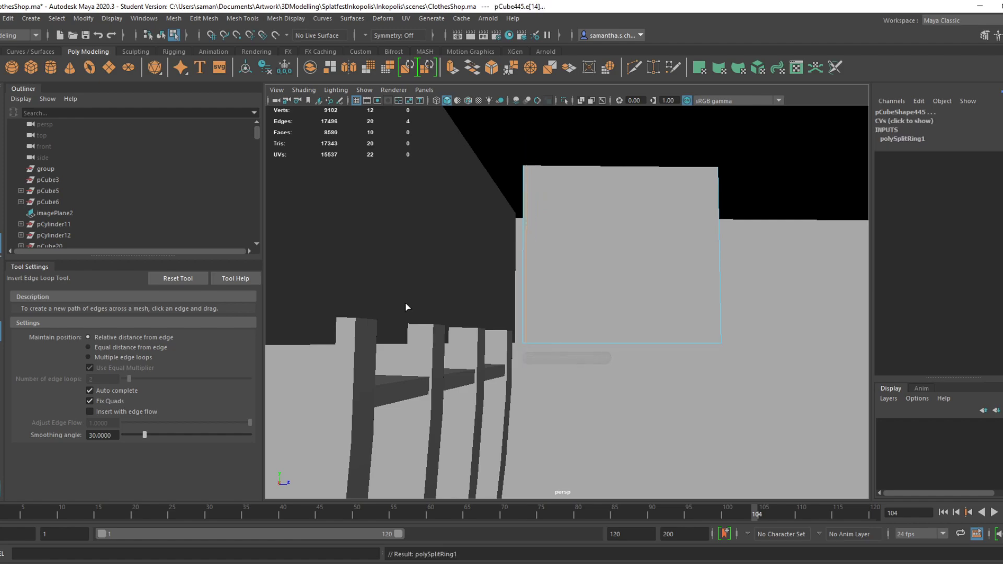
Return to object mode and nudge the cube sideways along its X axis
{"action": "left_click", "coordinate": [1, 99]}
{"action": "right_click_drag", "start_coordinate": [547, 236], "coordinate": [604, 222]}
{"action": "left_click_drag", "start_coordinate": [594, 305], "coordinate": [612, 294], "text": "alt"}
{"action": "key", "text": "w"}
{"action": "left_click_drag", "start_coordinate": [638, 258], "coordinate": [659, 260]}
{"action": "left_click", "coordinate": [646, 258]}
Extrude the narrow face on the cube's underside downward to form a thin panel
{"action": "left_click_drag", "start_coordinate": [631, 303], "coordinate": [627, 255], "text": "alt"}
{"action": "right_click_drag", "start_coordinate": [542, 245], "coordinate": [542, 273]}
{"action": "left_click", "coordinate": [536, 268]}
{"action": "scroll", "coordinate": [537, 269], "scroll_direction": "down", "scroll_amount": 5}
{"action": "left_click_drag", "start_coordinate": [538, 271], "coordinate": [754, 382], "text": "alt"}
{"action": "key", "text": "ctrl+e"}
{"action": "left_click_drag", "start_coordinate": [662, 262], "coordinate": [637, 412]}
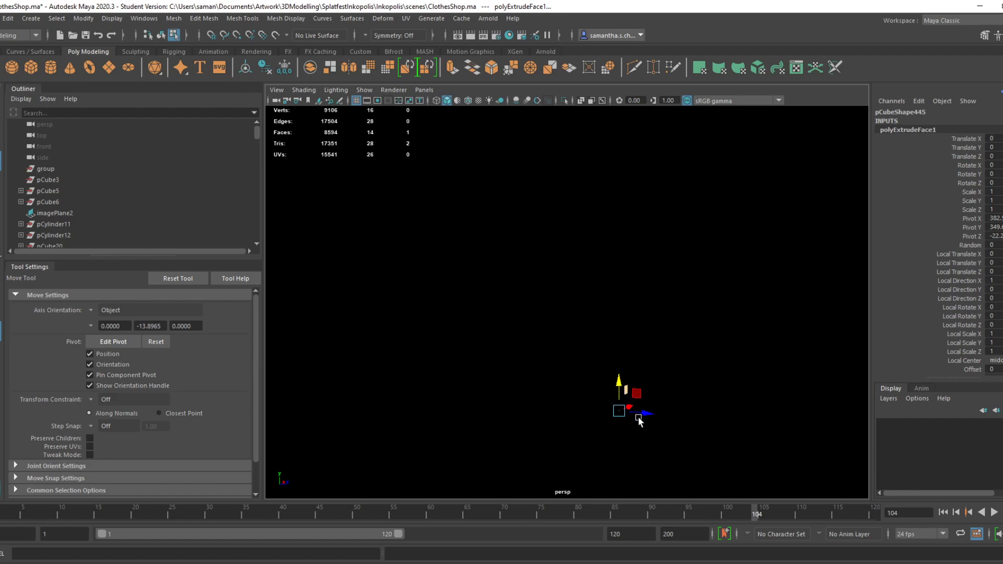
Switch to the game capture window to check the clothes shop storefront reference, and return to Maya
{"action": "left_click", "coordinate": [657, 563]}
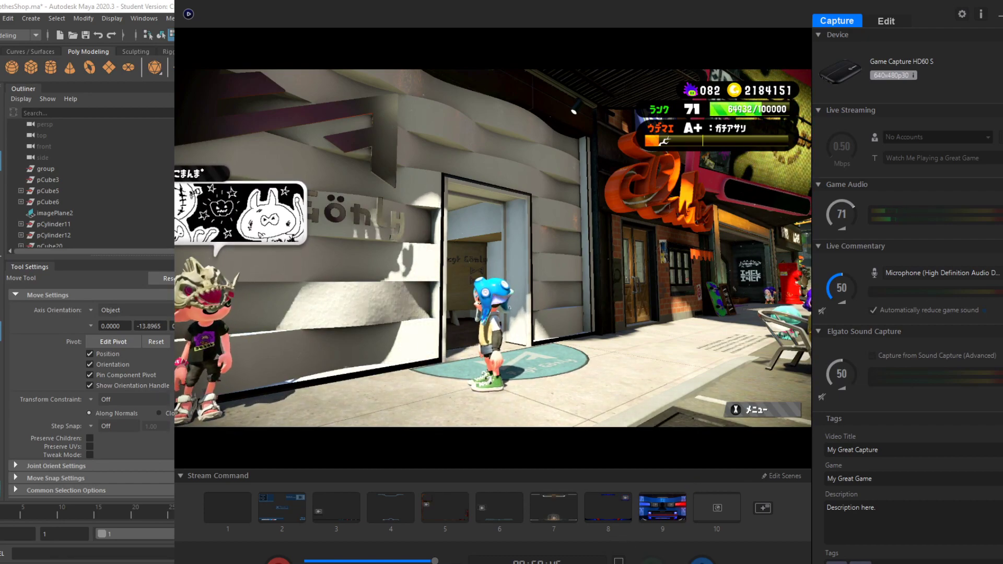
{"action": "mouse_move", "coordinate": [426, 563]}
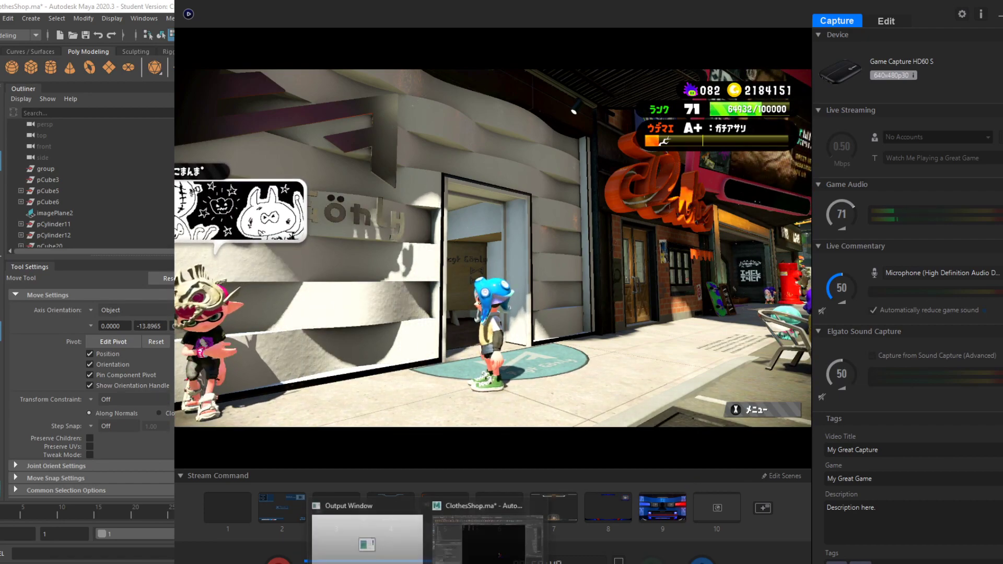
{"action": "left_click", "coordinate": [484, 556]}
Inspect the panel extruded from the cube's underside and return to object selection mode
{"action": "scroll", "coordinate": [603, 401], "scroll_direction": "down", "scroll_amount": 3}
{"action": "key", "text": "d"}
{"action": "scroll", "coordinate": [598, 369], "scroll_direction": "up", "scroll_amount": 1}
{"action": "key", "text": "f"}
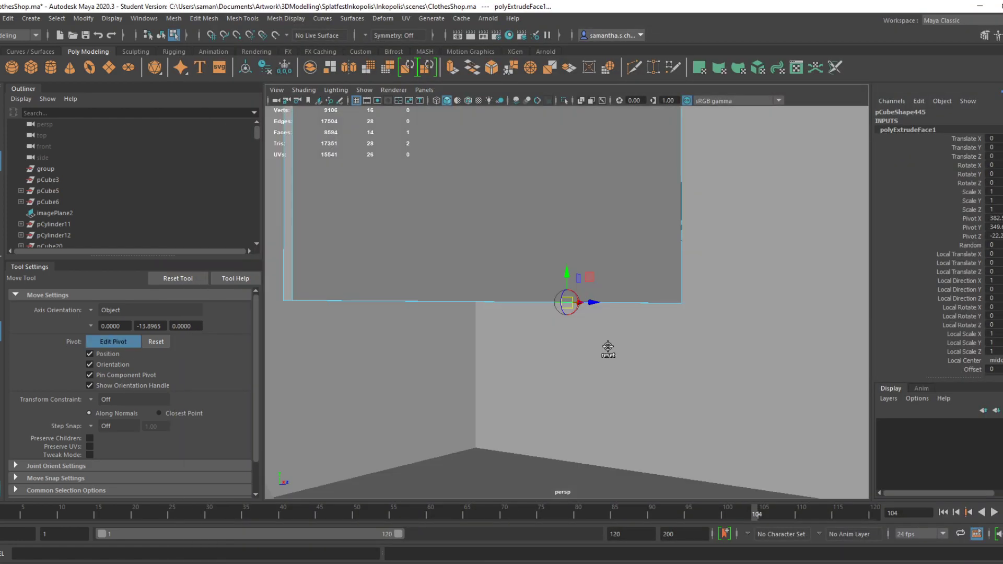
{"action": "middle_click_drag", "start_coordinate": [577, 275], "coordinate": [543, 424], "text": "alt"}
{"action": "middle_click_drag", "start_coordinate": [552, 251], "coordinate": [562, 404], "text": "alt"}
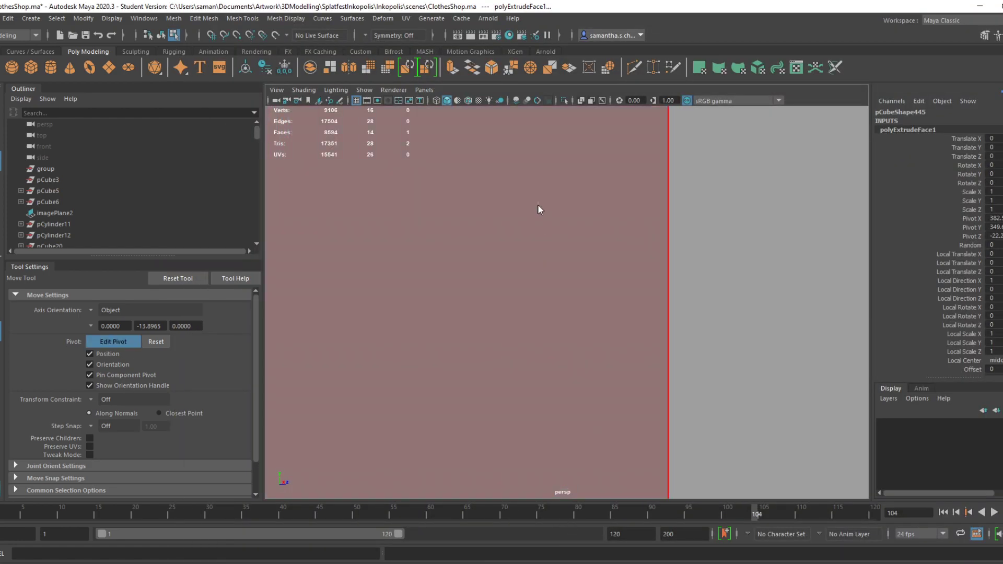
{"action": "scroll", "coordinate": [631, 307], "scroll_direction": "down", "scroll_amount": 2}
{"action": "key", "text": "q"}
{"action": "right_click_drag", "start_coordinate": [493, 235], "coordinate": [550, 218]}
{"action": "scroll", "coordinate": [587, 280], "scroll_direction": "down", "scroll_amount": 3}
{"action": "middle_click_drag", "start_coordinate": [586, 281], "coordinate": [600, 329], "text": "alt"}
Switch to the browser, search for "well now i dont want to meme" and view the penguin meme image
{"action": "key", "text": "alt+Tab"}
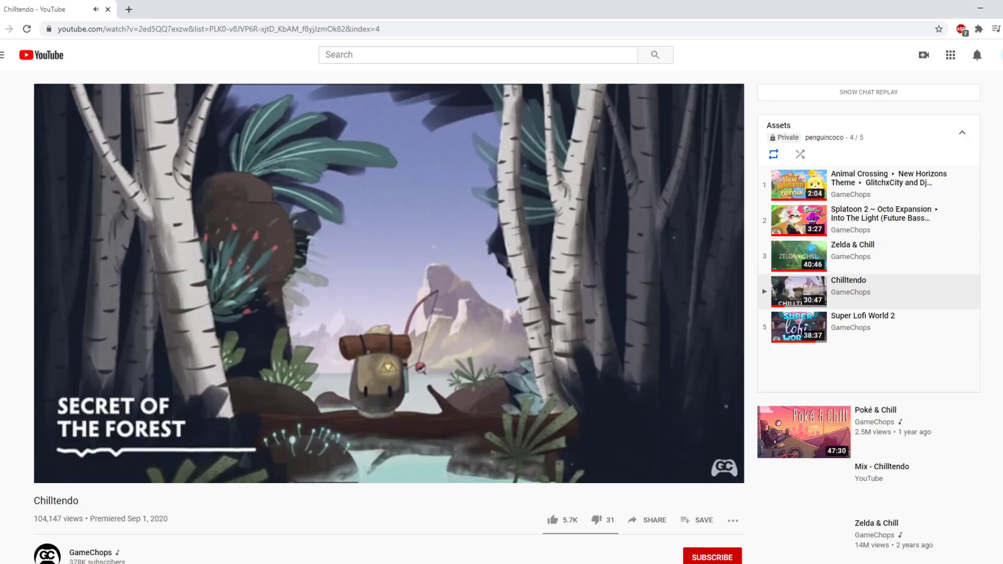
{"action": "key", "text": "ctrl+t"}
{"action": "type", "text": "well now i don"}
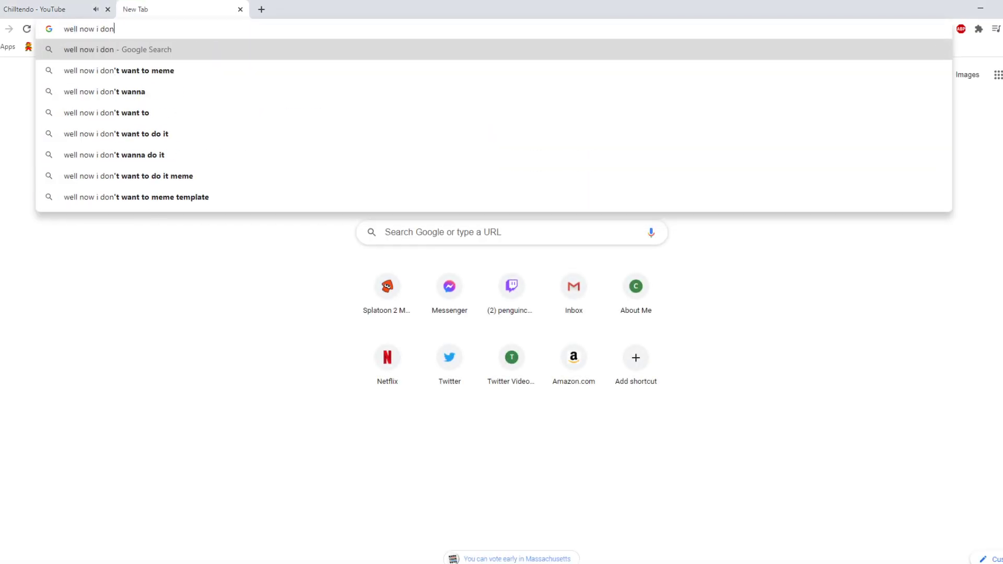
{"action": "type", "text": "t want to meme"}
{"action": "key", "text": "Return"}
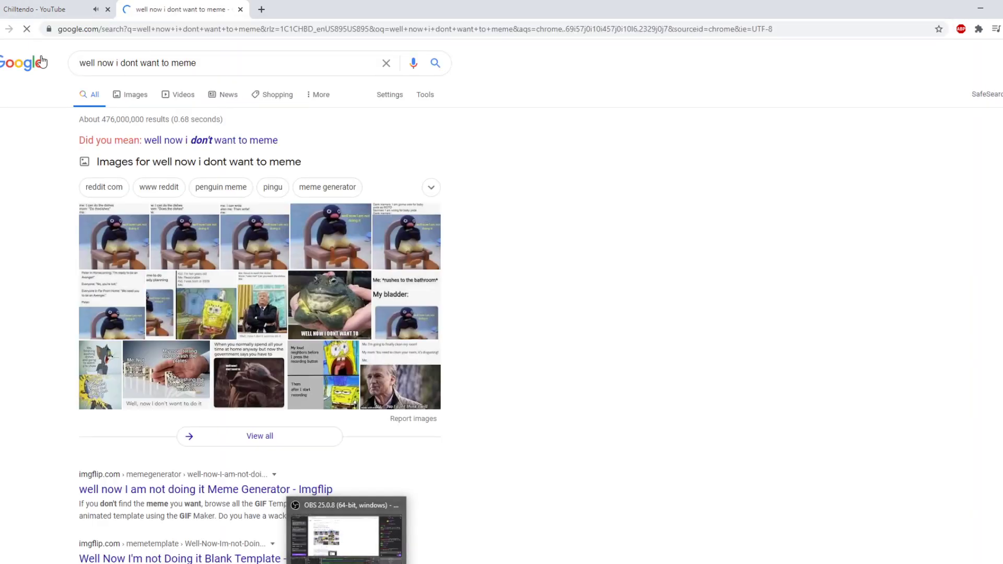
{"action": "left_click", "coordinate": [146, 247]}
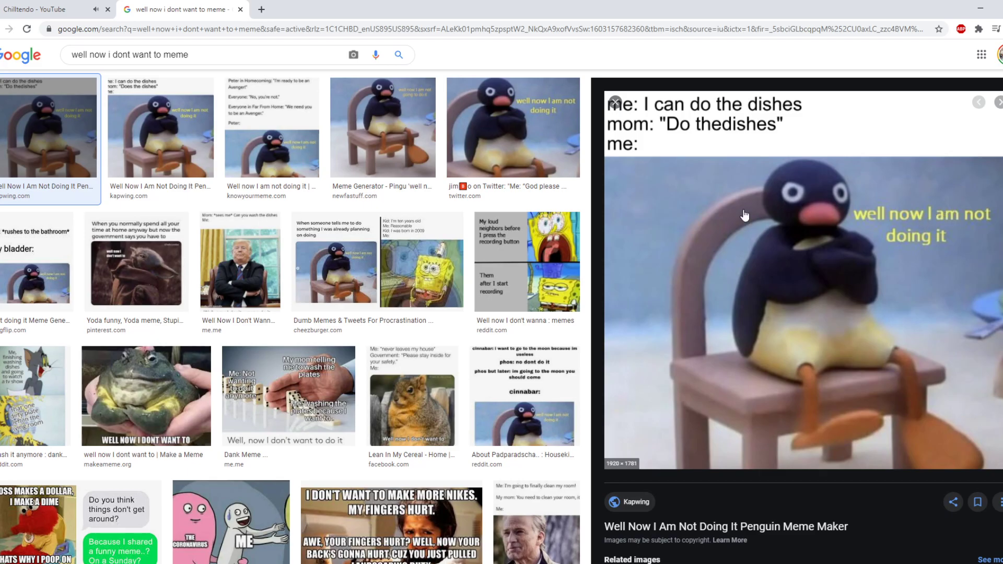
{"action": "left_click", "coordinate": [68, 6]}
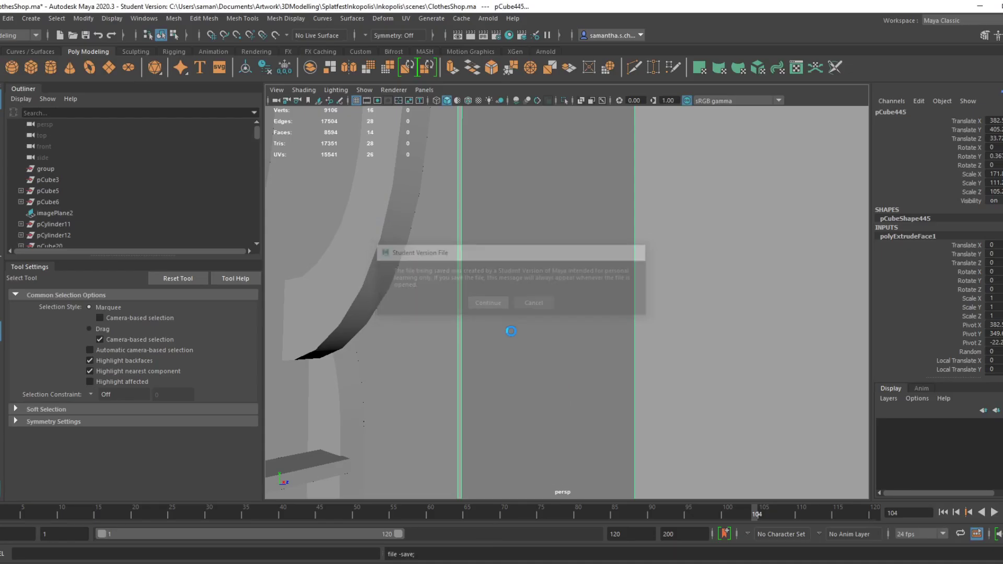
Move the cube with its extruded panel slightly along X, away from the curved slats
{"action": "left_click_drag", "start_coordinate": [586, 450], "coordinate": [595, 434], "text": "alt"}
{"action": "scroll", "coordinate": [594, 435], "scroll_direction": "down", "scroll_amount": 3}
{"action": "scroll", "coordinate": [601, 426], "scroll_direction": "up", "scroll_amount": 4}
{"action": "scroll", "coordinate": [601, 426], "scroll_direction": "down", "scroll_amount": 4}
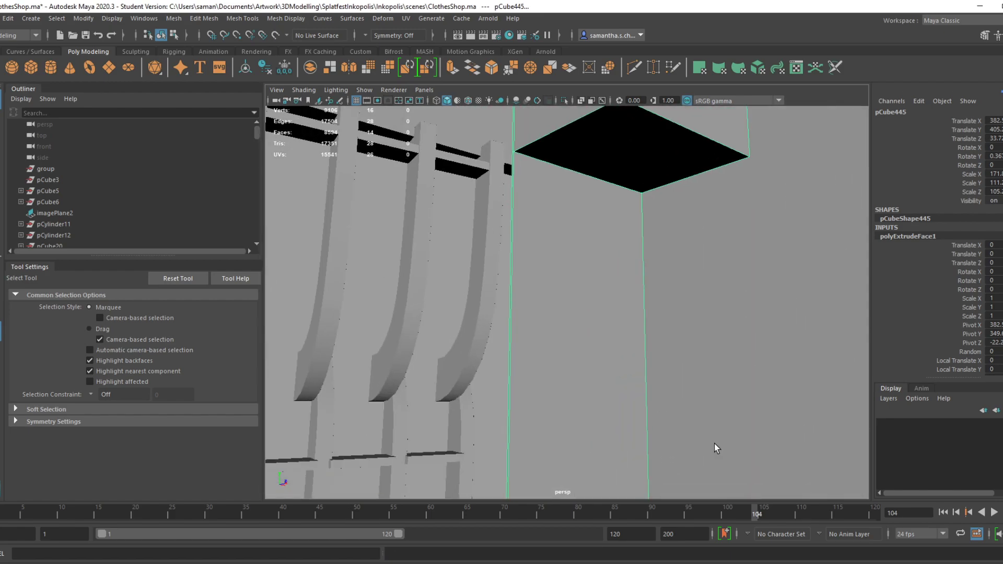
{"action": "middle_click_drag", "start_coordinate": [557, 181], "coordinate": [552, 224], "text": "alt"}
{"action": "key", "text": "r"}
{"action": "left_click_drag", "start_coordinate": [647, 134], "coordinate": [652, 137]}
{"action": "key", "text": "w"}
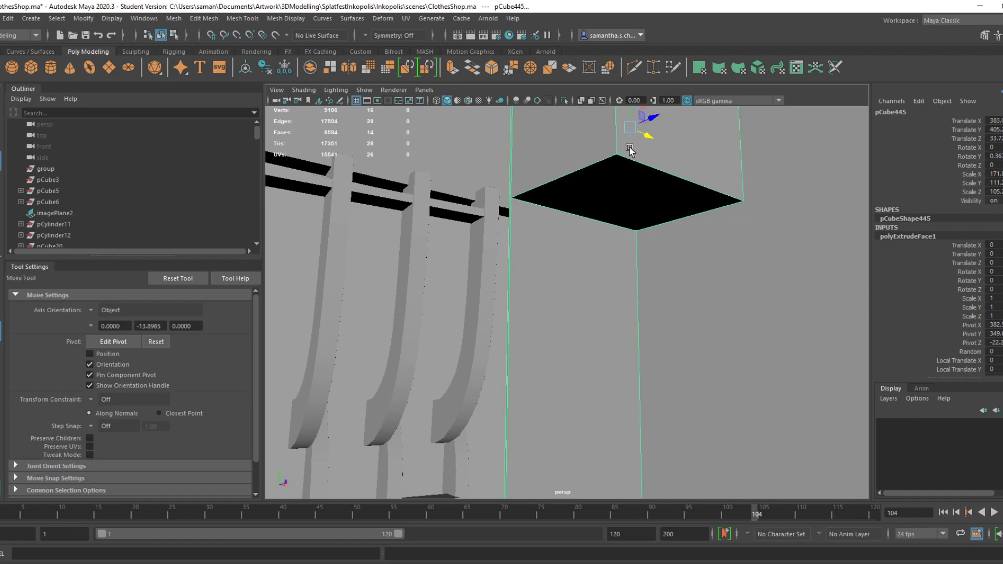
{"action": "middle_click_drag", "start_coordinate": [634, 141], "coordinate": [645, 139]}
Select the three side faces of the cube and its panel beside the curved slats, and return to object mode
{"action": "right_click_drag", "start_coordinate": [593, 134], "coordinate": [596, 156]}
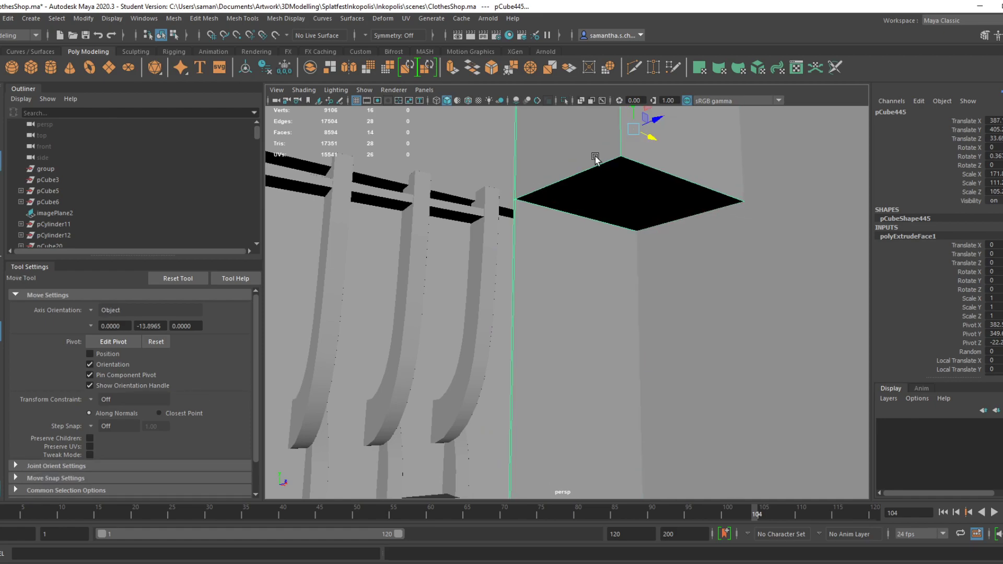
{"action": "left_click", "coordinate": [514, 179]}
{"action": "left_click", "coordinate": [533, 174], "text": "shift"}
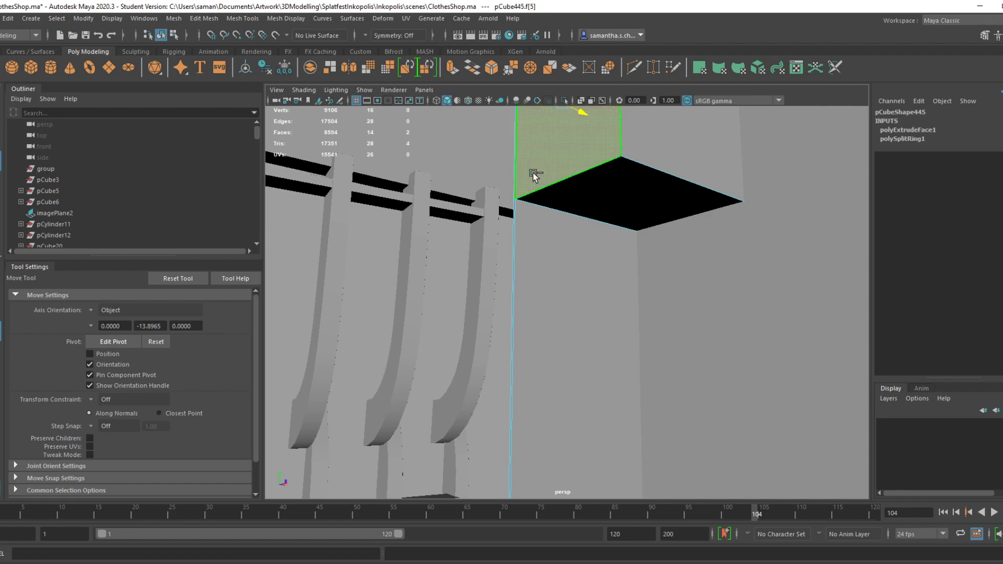
{"action": "left_click", "coordinate": [513, 230], "text": "shift"}
{"action": "middle_click_drag", "start_coordinate": [609, 338], "coordinate": [616, 364], "text": "alt"}
{"action": "left_click_drag", "start_coordinate": [584, 375], "coordinate": [610, 400], "text": "alt"}
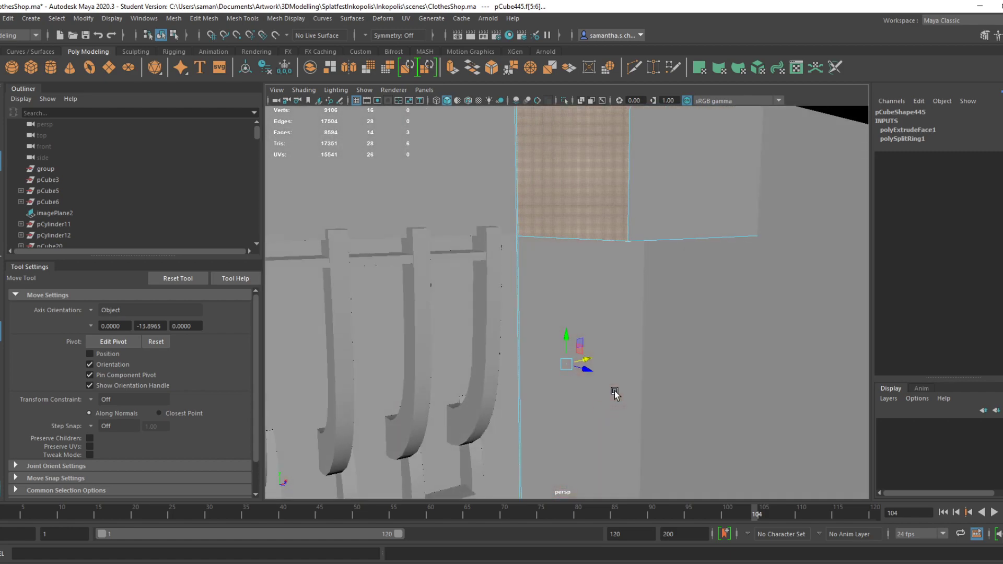
{"action": "left_click_drag", "start_coordinate": [531, 365], "coordinate": [639, 292], "text": "alt"}
{"action": "right_click_drag", "start_coordinate": [638, 293], "coordinate": [710, 256]}
Select the set of curved slats nearest the cube and shift it slightly toward the extruded panel
{"action": "left_click", "coordinate": [627, 442]}
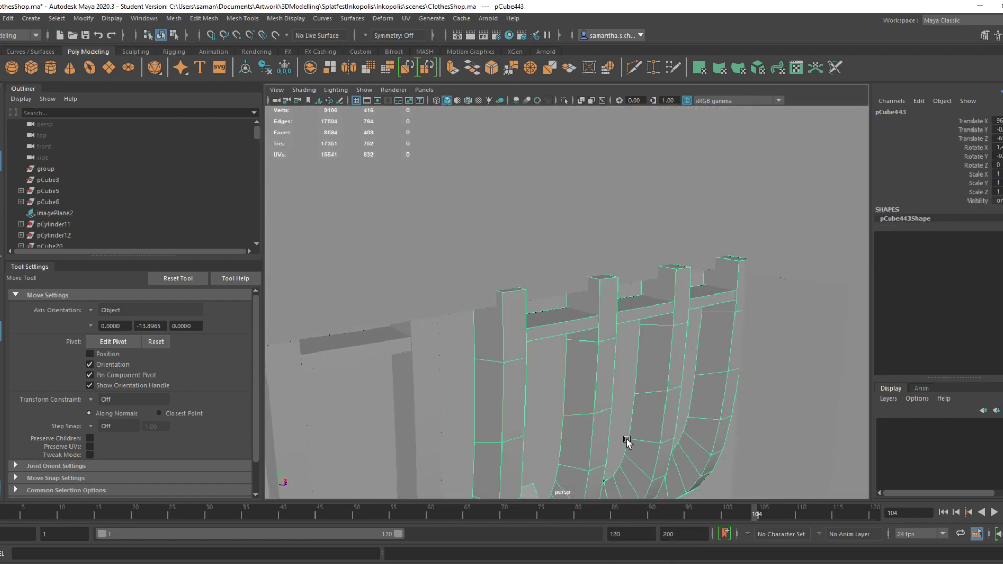
{"action": "left_click_drag", "start_coordinate": [686, 440], "coordinate": [668, 349], "text": "alt"}
{"action": "left_click_drag", "start_coordinate": [615, 499], "coordinate": [595, 457]}
{"action": "key", "text": "alt+Tab"}
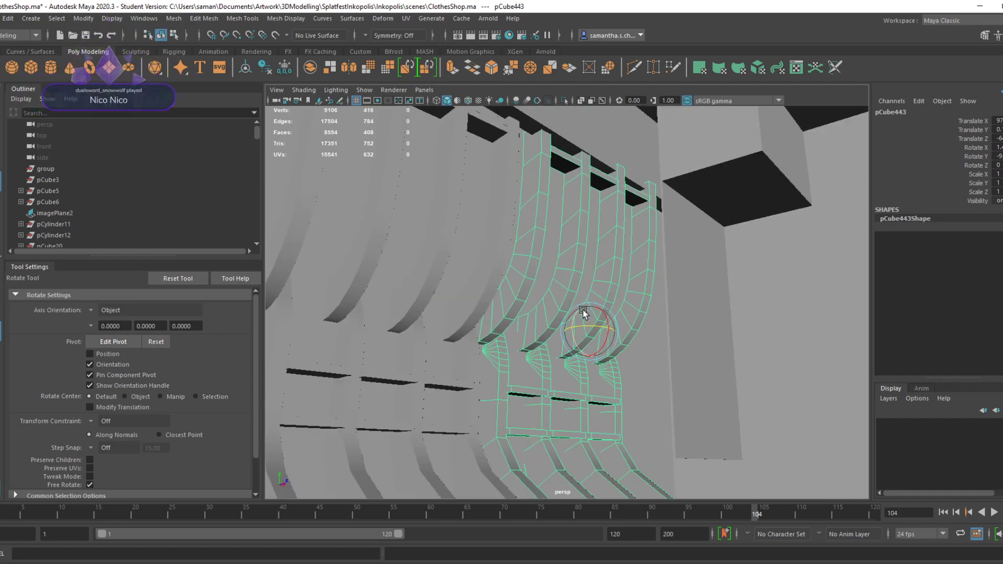
Rotate and reposition the selected slat set in the top view so it follows the angled wall and neighbouring slats
{"action": "left_click_drag", "start_coordinate": [583, 311], "coordinate": [602, 365], "text": "alt"}
{"action": "key", "text": "w"}
{"action": "key", "text": "space"}
{"action": "key", "text": "space"}
{"action": "scroll", "coordinate": [571, 327], "scroll_direction": "up", "scroll_amount": 3}
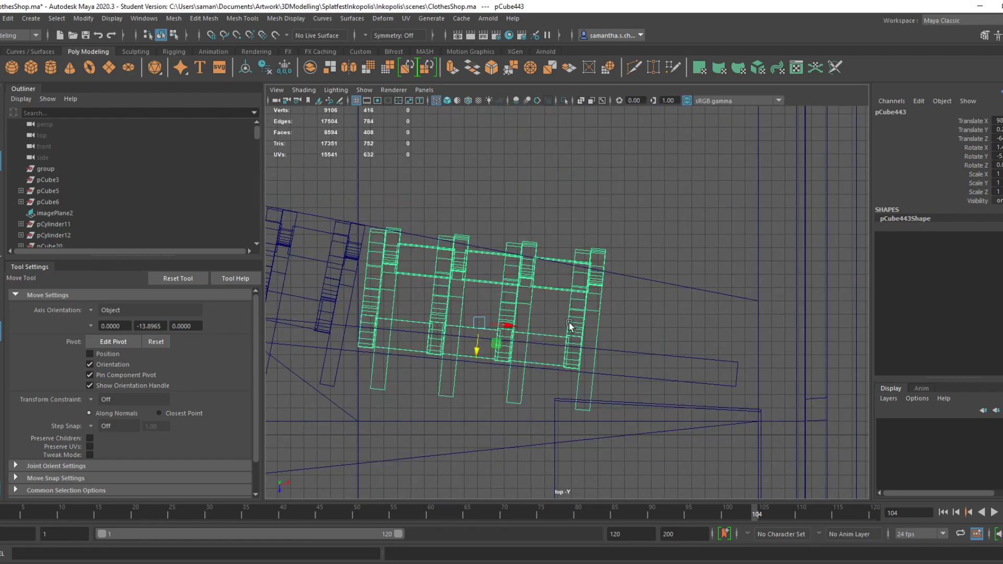
{"action": "middle_click_drag", "start_coordinate": [574, 325], "coordinate": [639, 253], "text": "alt"}
{"action": "mouse_move", "coordinate": [533, 301]}
{"action": "left_mouse_down"}
{"action": "mouse_move", "coordinate": [530, 312]}
{"action": "mouse_move", "coordinate": [544, 305]}
{"action": "mouse_move", "coordinate": [526, 311]}
{"action": "left_mouse_up"}
{"action": "key", "text": "e"}
{"action": "key", "text": "w"}
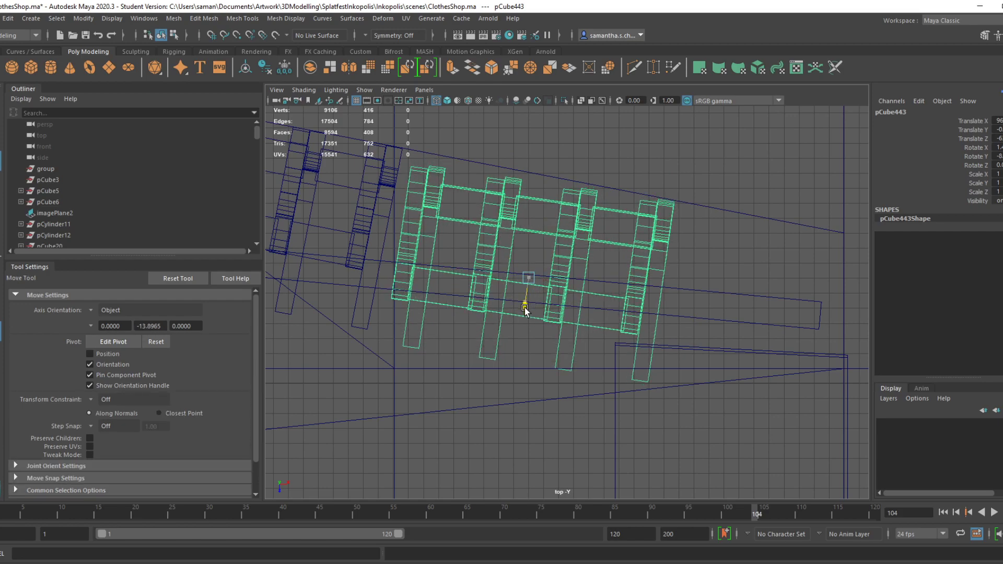
{"action": "left_click", "coordinate": [320, 563]}
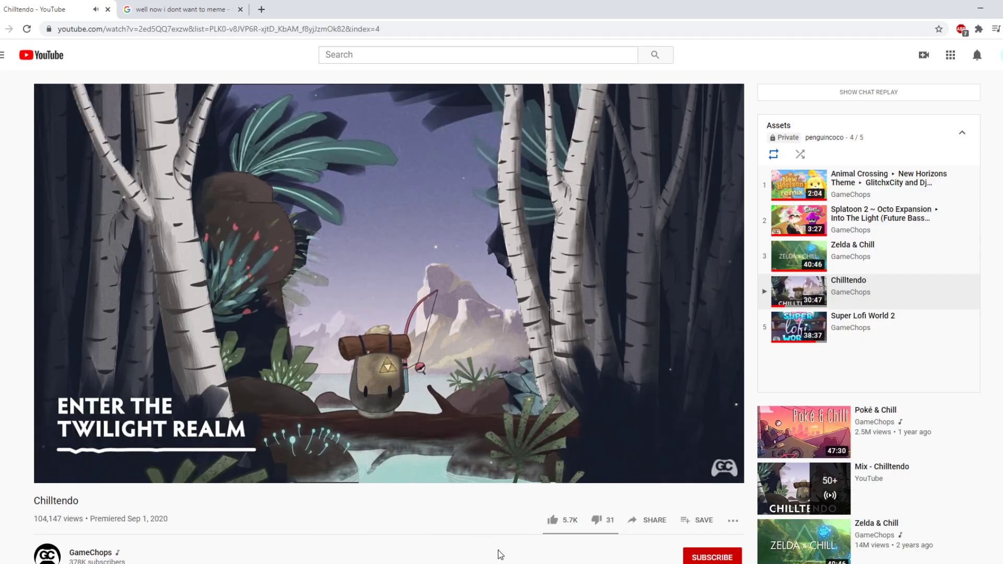
{"action": "left_click", "coordinate": [470, 563]}
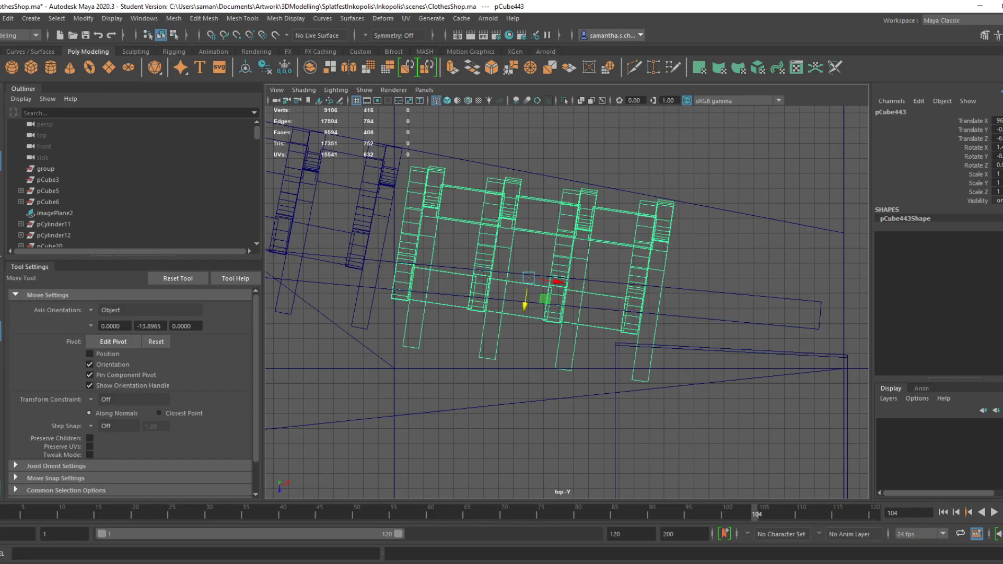
{"action": "left_click", "coordinate": [320, 563]}
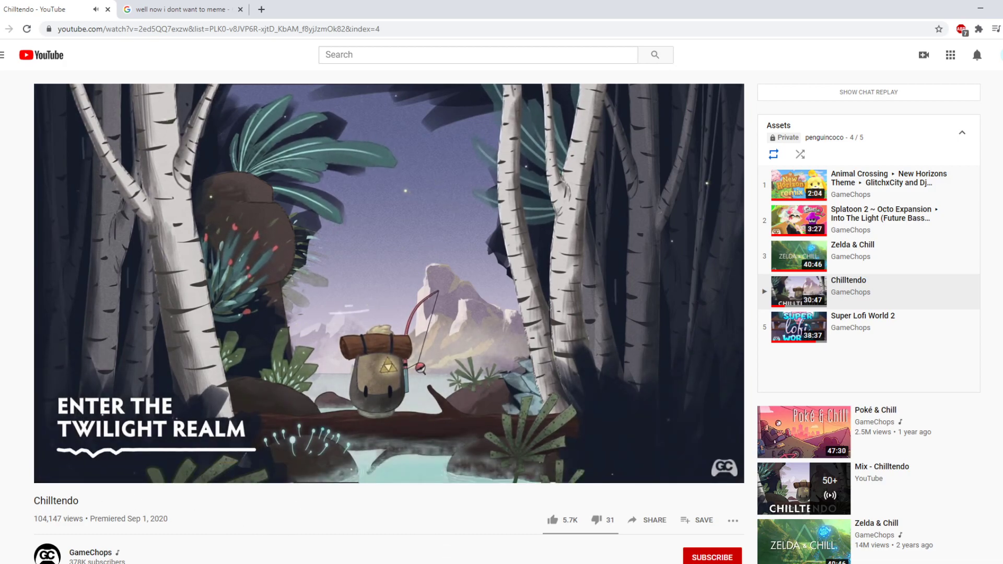
{"action": "mouse_move", "coordinate": [428, 563]}
{"action": "left_click", "coordinate": [492, 538]}
Save the scene and switch back to the perspective view
{"action": "key", "text": "ctrl+s"}
{"action": "left_click", "coordinate": [487, 303]}
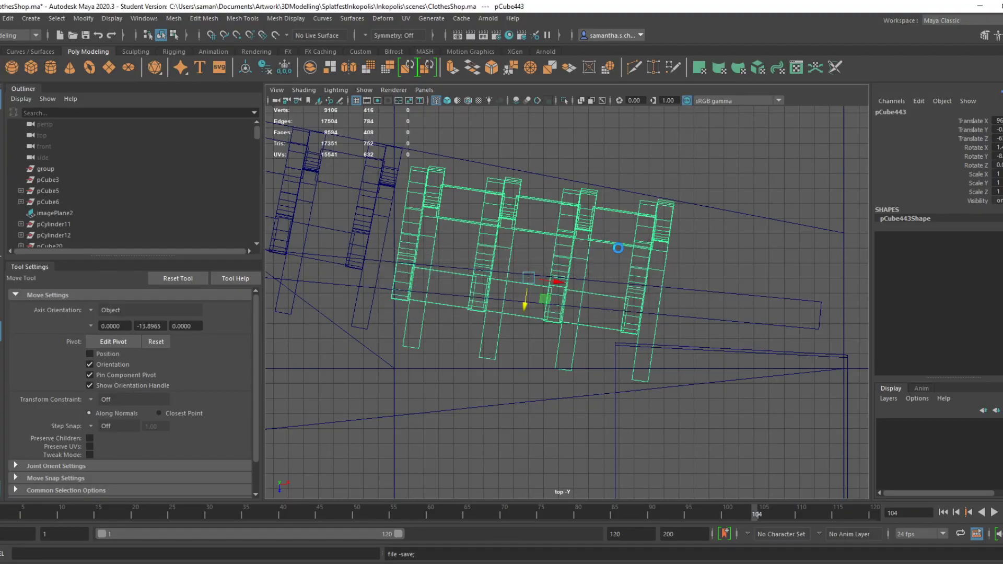
{"action": "key", "text": "space"}
{"action": "key", "text": "space"}
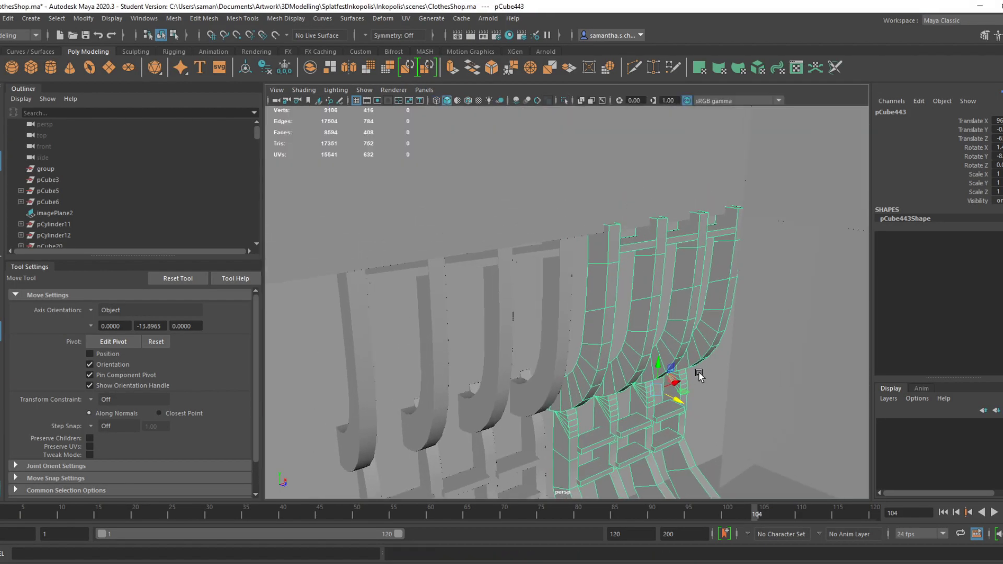
Thin the long wall slab crossing the slats using Object axis orientation, and shift it along its length toward the cube
{"action": "left_click", "coordinate": [566, 195]}
{"action": "key", "text": "space"}
{"action": "key", "text": "space"}
{"action": "scroll", "coordinate": [653, 357], "scroll_direction": "down", "scroll_amount": 5}
{"action": "key", "text": "r"}
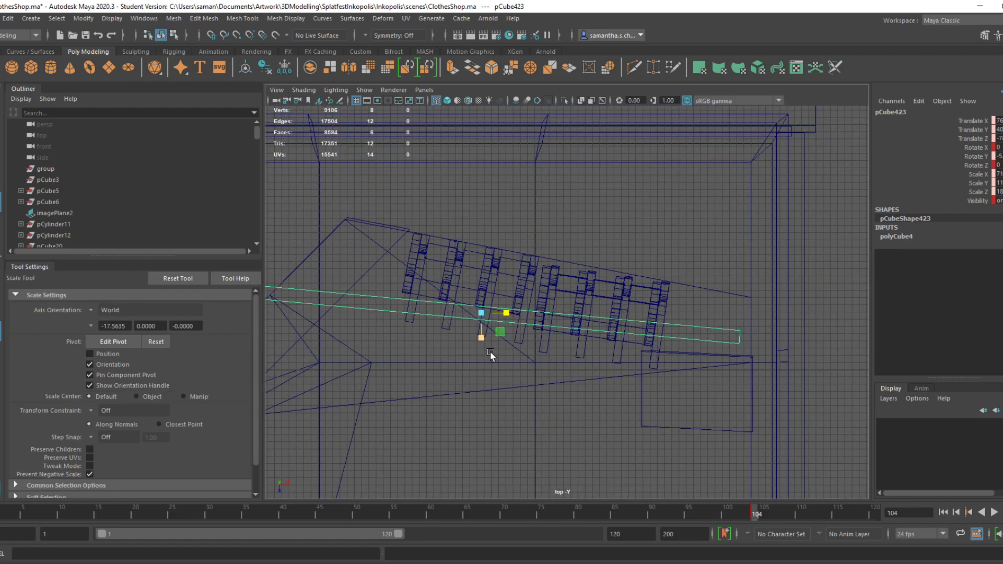
{"action": "middle_click_drag", "start_coordinate": [490, 351], "coordinate": [561, 345], "text": "alt"}
{"action": "left_click", "coordinate": [91, 312]}
{"action": "left_click", "coordinate": [132, 317]}
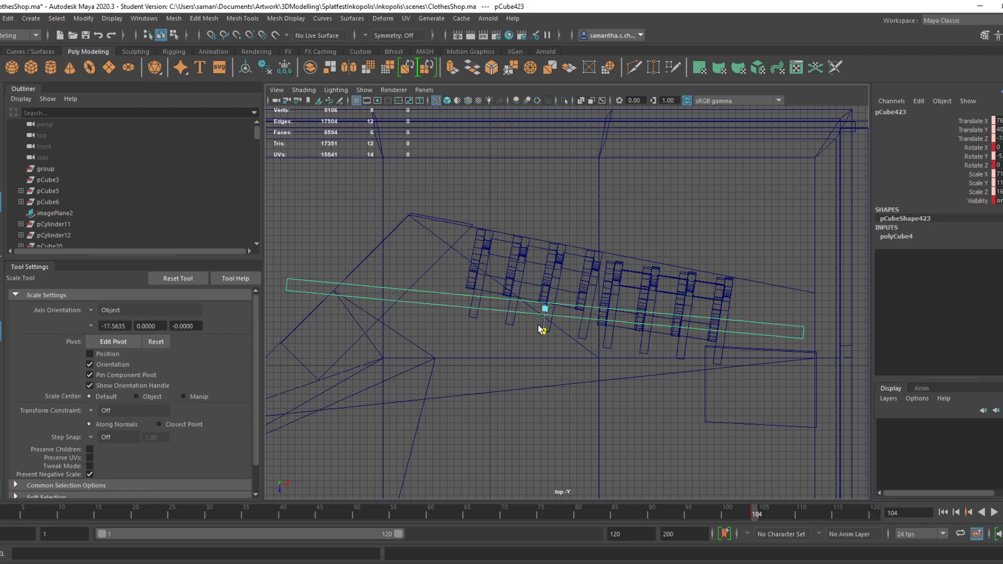
{"action": "key", "text": "w"}
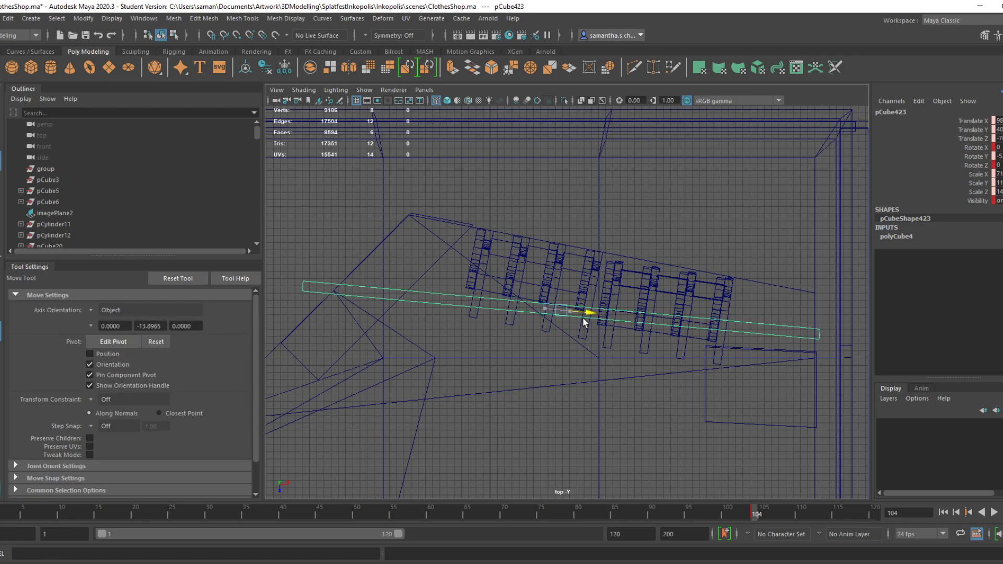
{"action": "middle_click_drag", "start_coordinate": [674, 337], "coordinate": [662, 313], "text": "alt"}
Try a small rotation of the wall slab, undo it and save the scene
{"action": "key", "text": "e"}
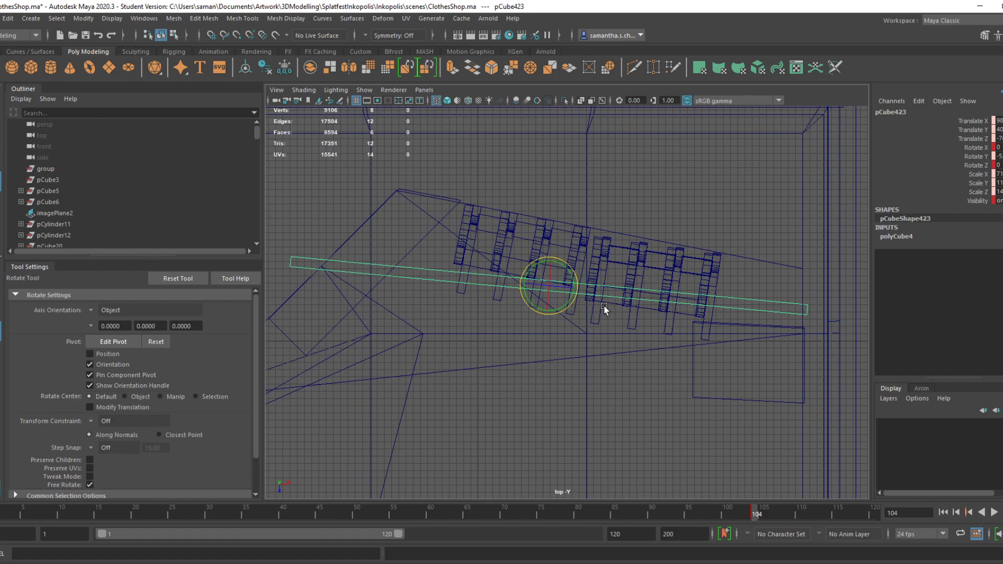
{"action": "left_click_drag", "start_coordinate": [570, 305], "coordinate": [570, 303]}
{"action": "key", "text": "ctrl+z"}
{"action": "key", "text": "ctrl+s"}
{"action": "key", "text": "Return"}
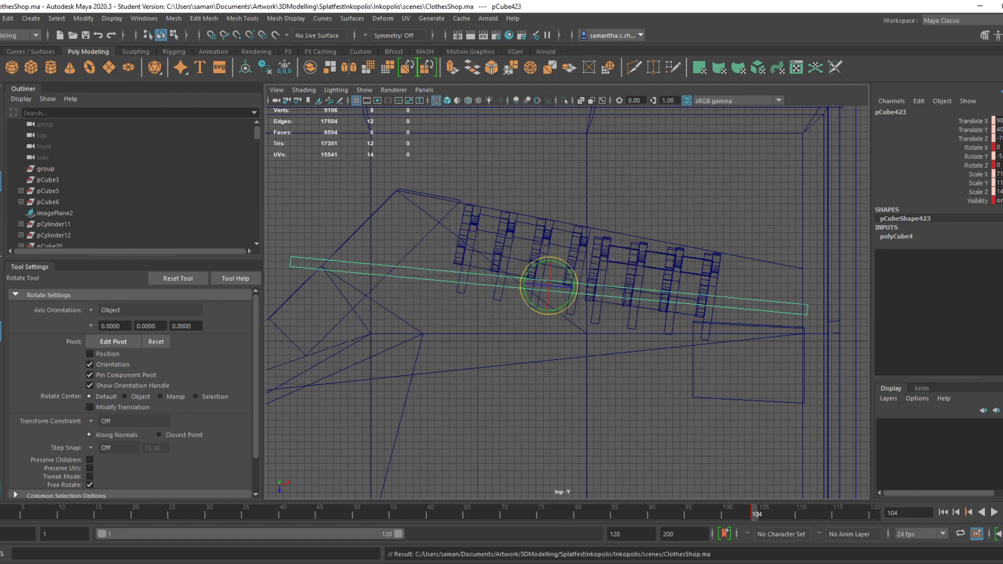
Check the game reference, then rotate the long wall slab slightly in the top view
{"action": "key", "text": "alt+Tab"}
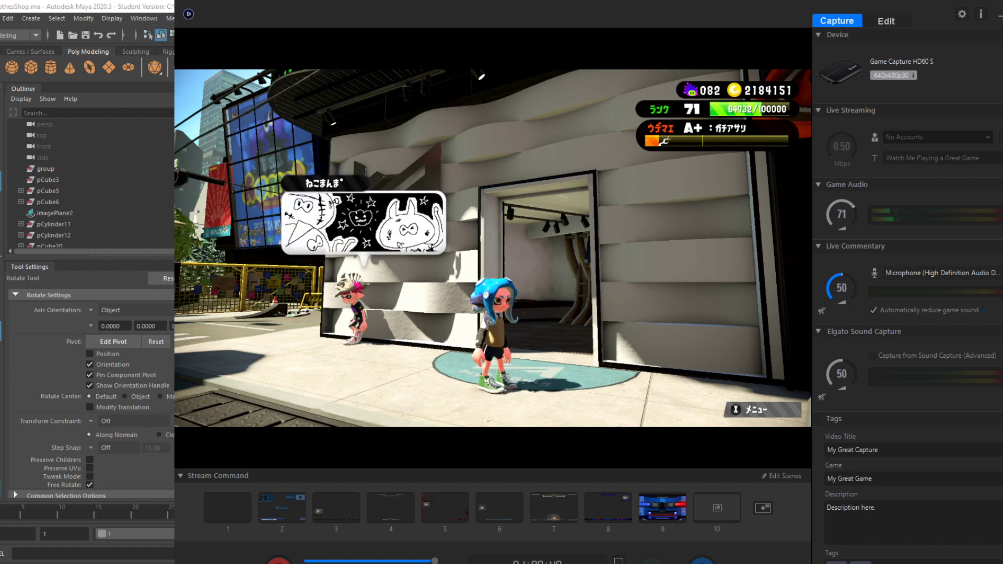
{"action": "left_click", "coordinate": [466, 534]}
{"action": "left_click_drag", "start_coordinate": [563, 303], "coordinate": [564, 306]}
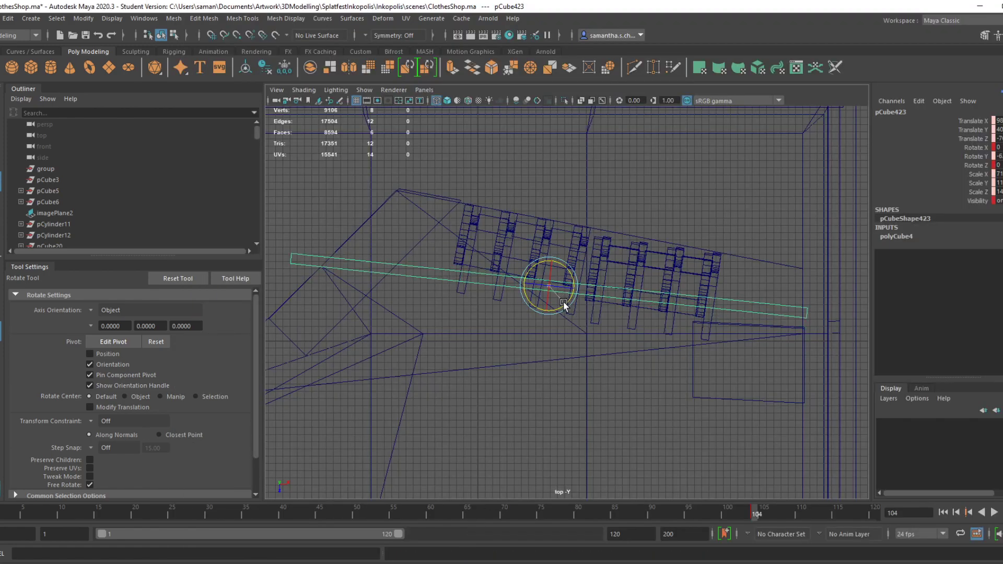
{"action": "key", "text": "w"}
{"action": "key", "text": "ctrl+z"}
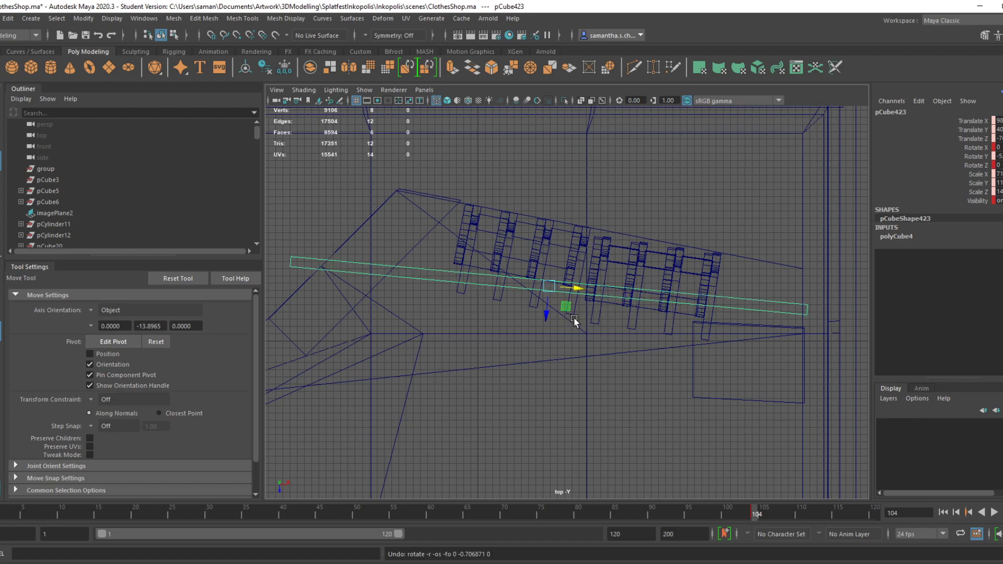
{"action": "key", "text": "shift+z"}
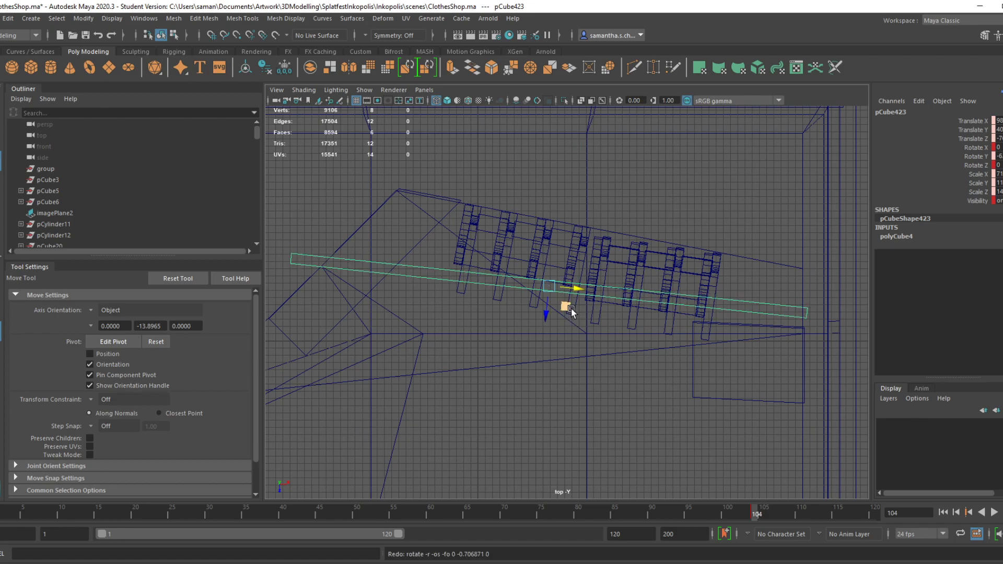
Shift the wall slab slightly toward the outer ends of the slats in the top view, and save the scene
{"action": "left_click_drag", "start_coordinate": [544, 318], "coordinate": [546, 322]}
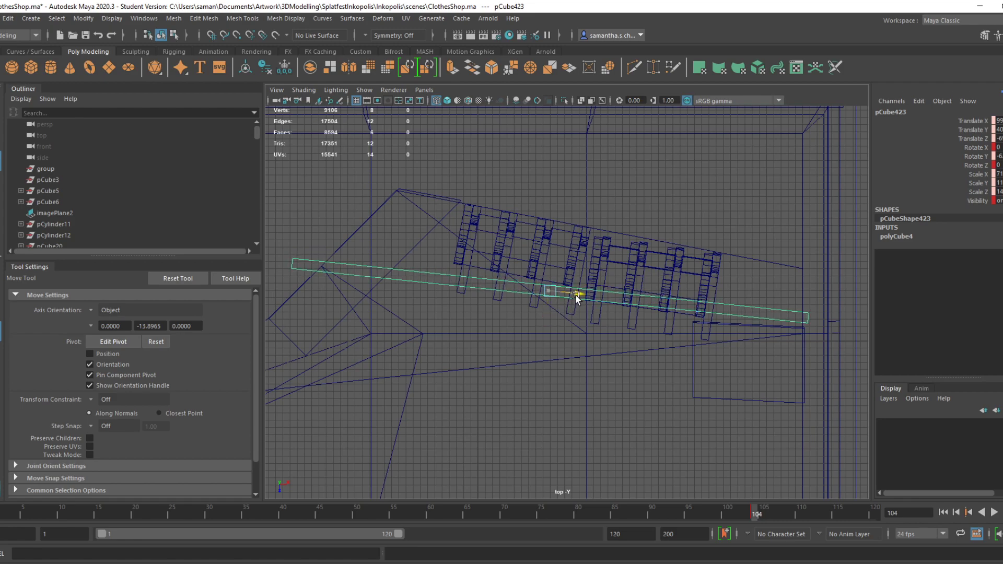
{"action": "left_click_drag", "start_coordinate": [552, 321], "coordinate": [553, 325]}
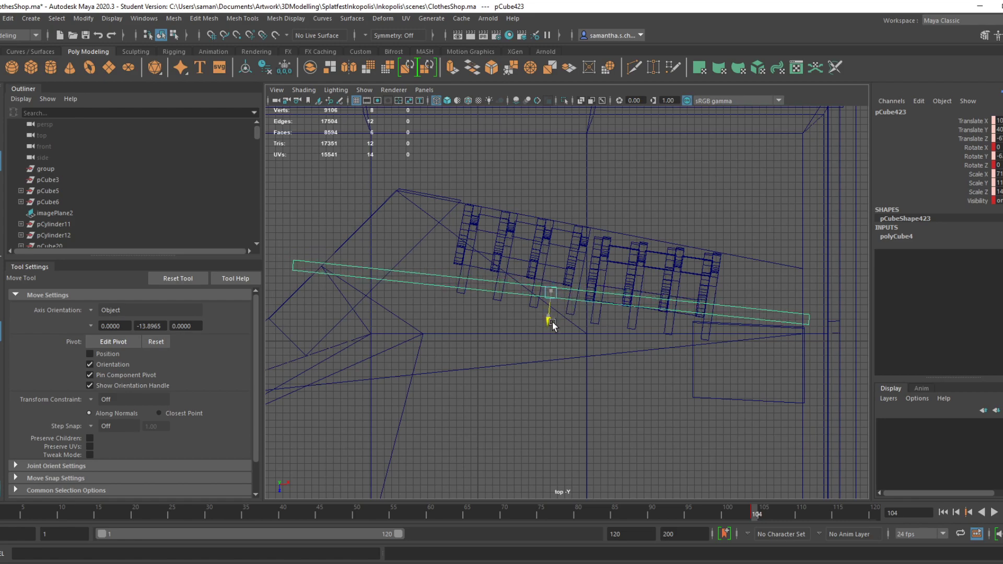
{"action": "key", "text": "ctrl+s"}
{"action": "key", "text": "Return"}
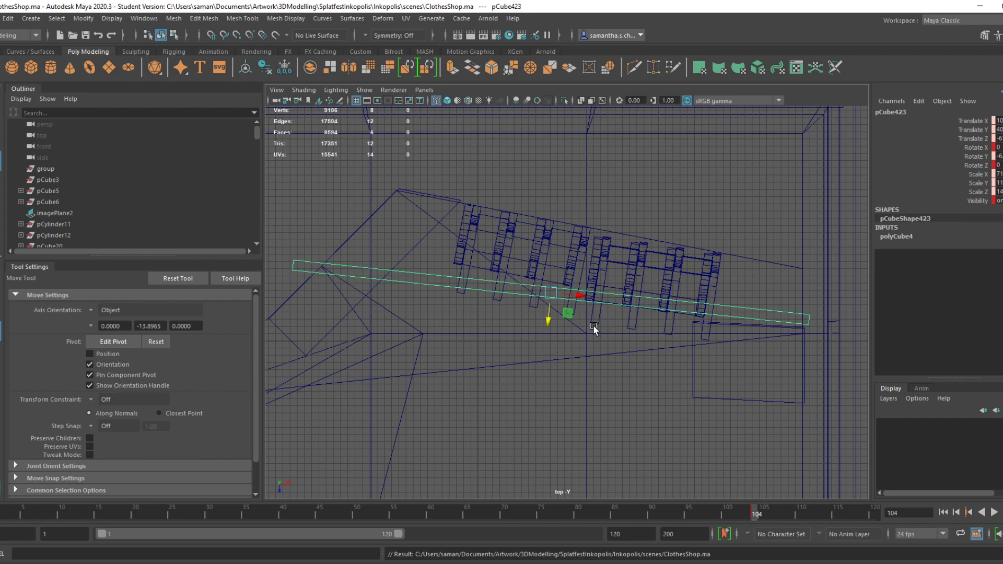
Inspect the wall slab above the slats in perspective, nudge it slightly in the top view, and save the scene
{"action": "key", "text": "space"}
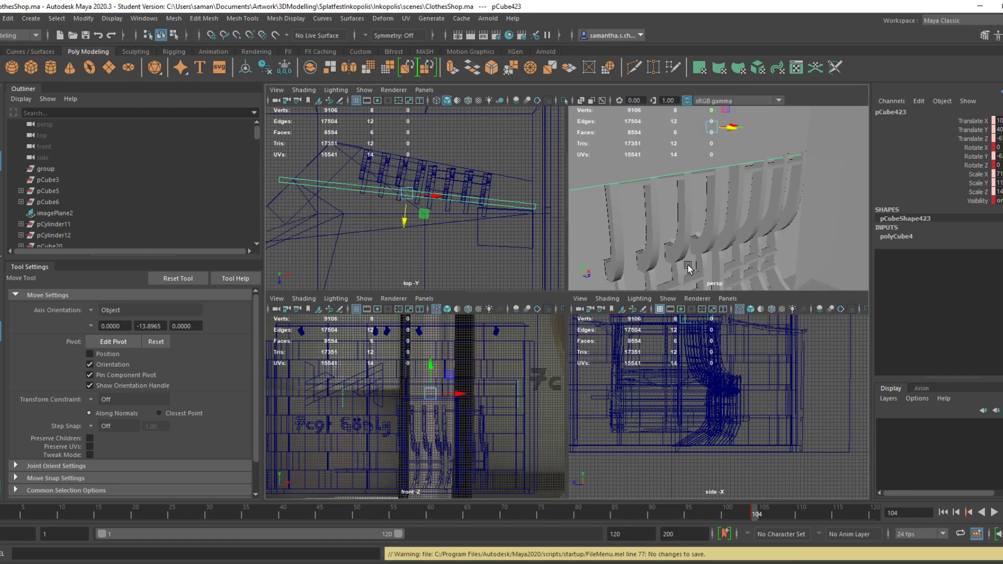
{"action": "key", "text": "space"}
{"action": "left_click_drag", "start_coordinate": [676, 328], "coordinate": [613, 273], "text": "alt"}
{"action": "left_click", "coordinate": [595, 252]}
{"action": "left_click", "coordinate": [558, 156]}
{"action": "key", "text": "space"}
{"action": "left_click_drag", "start_coordinate": [407, 220], "coordinate": [406, 221]}
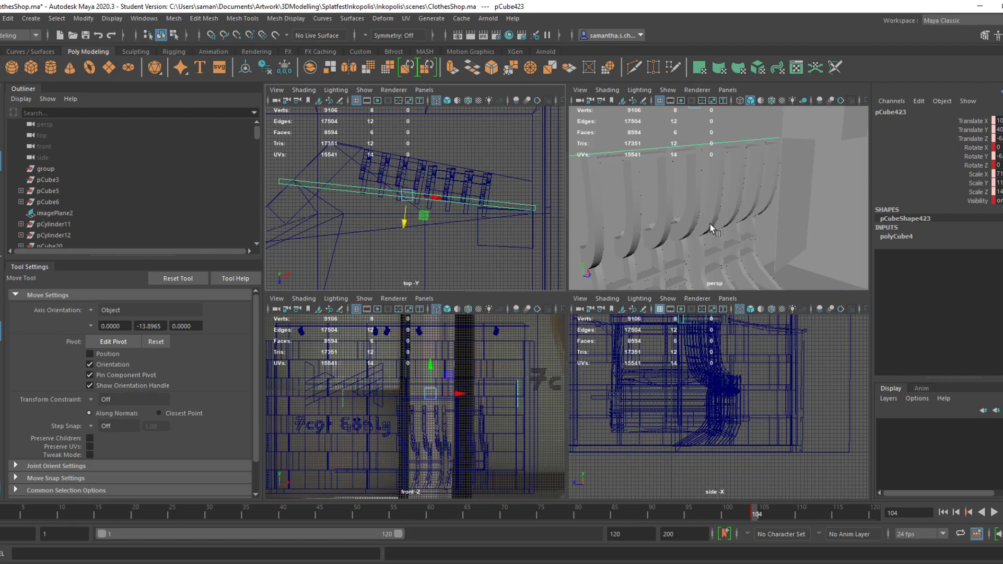
{"action": "key", "text": "ctrl+s"}
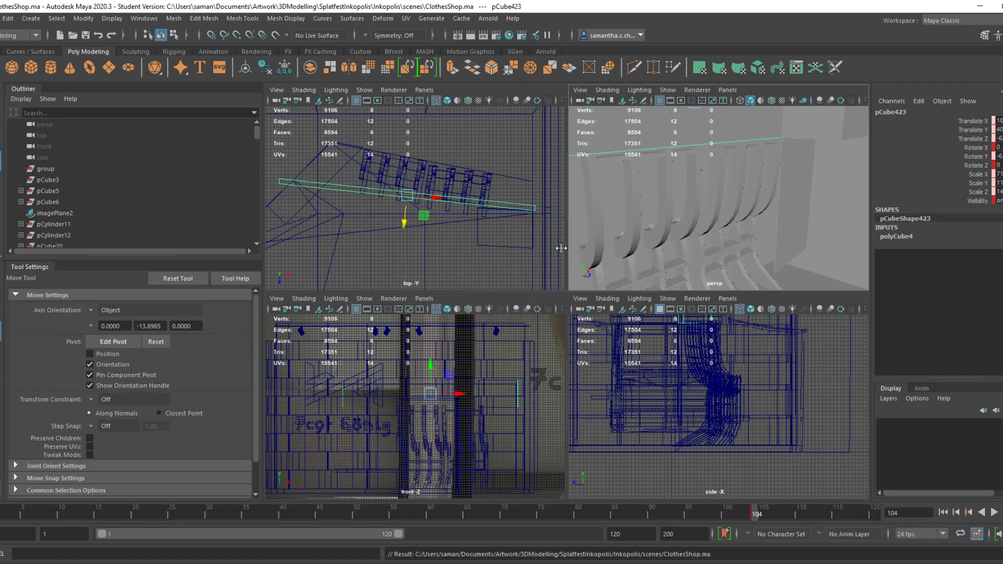
Select the slat set nearest the side column in the perspective view and compare it with the game reference
{"action": "key", "text": "space"}
{"action": "key", "text": "space"}
{"action": "key", "text": "space"}
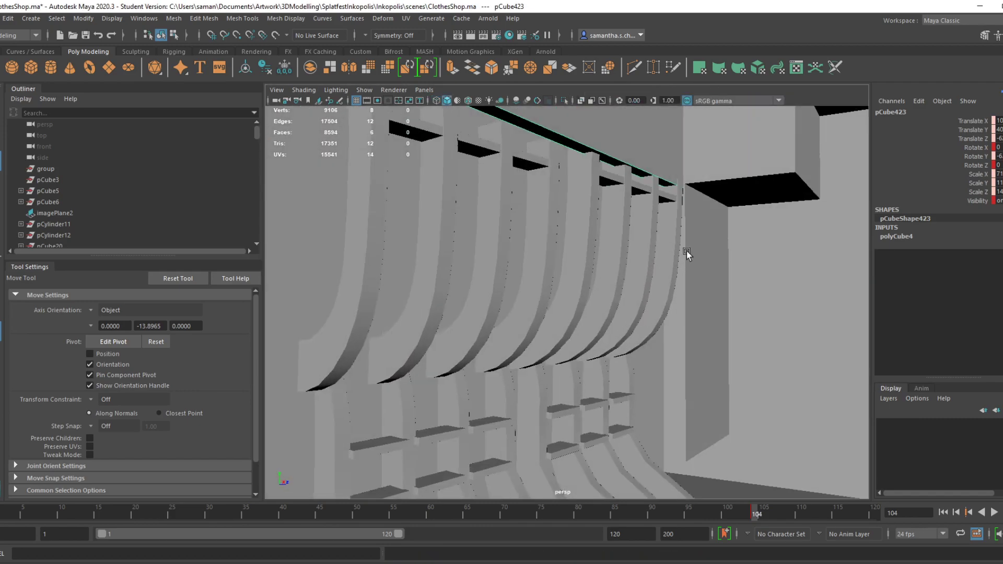
{"action": "scroll", "coordinate": [679, 254], "scroll_direction": "up", "scroll_amount": 2}
{"action": "left_click", "coordinate": [673, 256]}
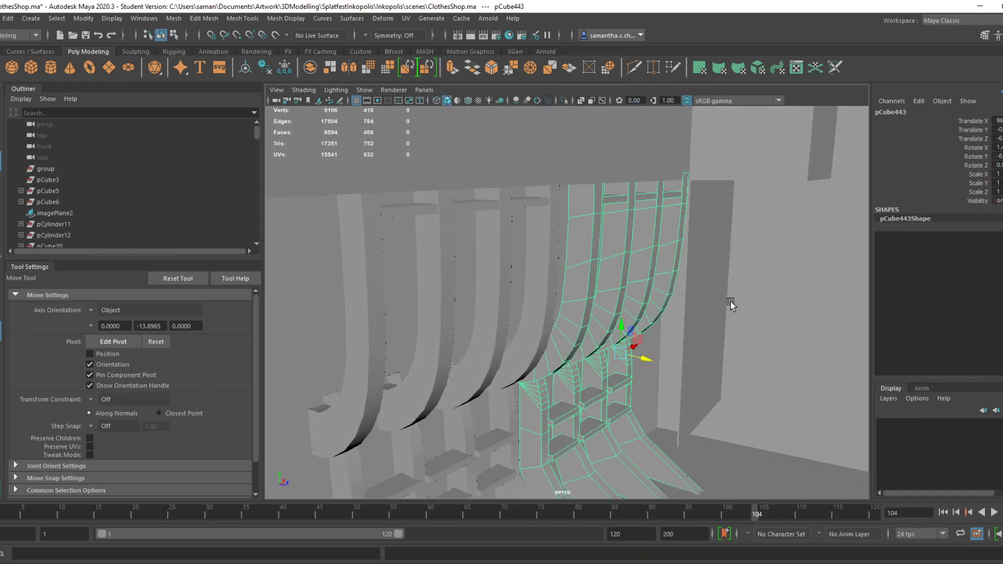
{"action": "left_click_drag", "start_coordinate": [653, 343], "coordinate": [628, 305], "text": "alt"}
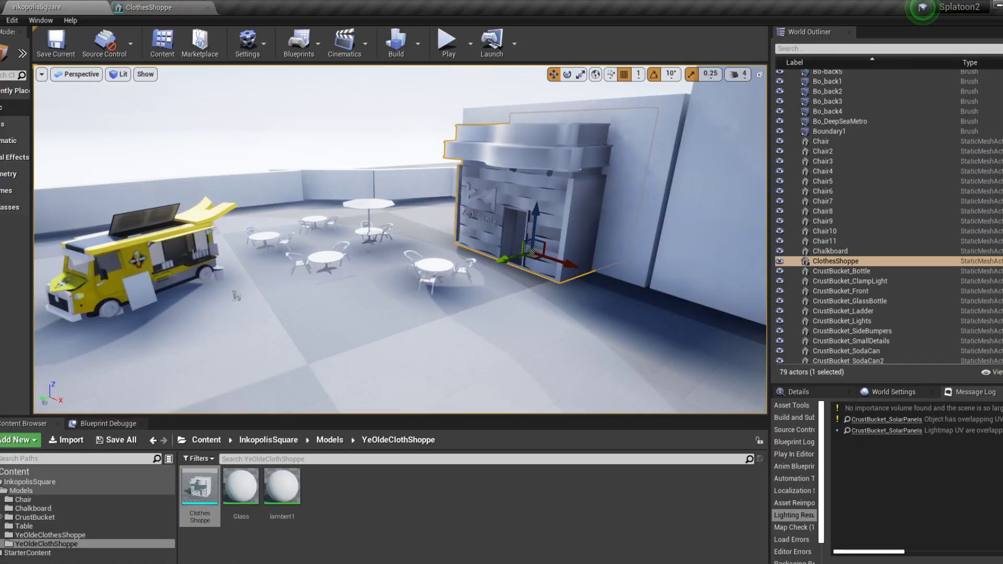
{"action": "key", "text": "alt+Tab"}
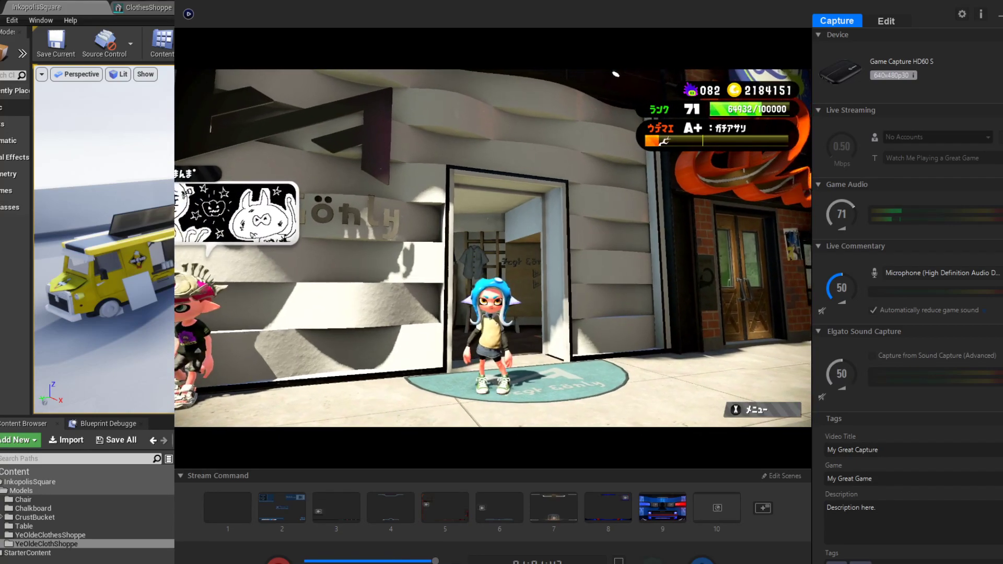
{"action": "mouse_move", "coordinate": [429, 562]}
{"action": "left_click", "coordinate": [488, 534]}
Rotate the selected slat set very slightly in the top view and save the scene
{"action": "key", "text": "space"}
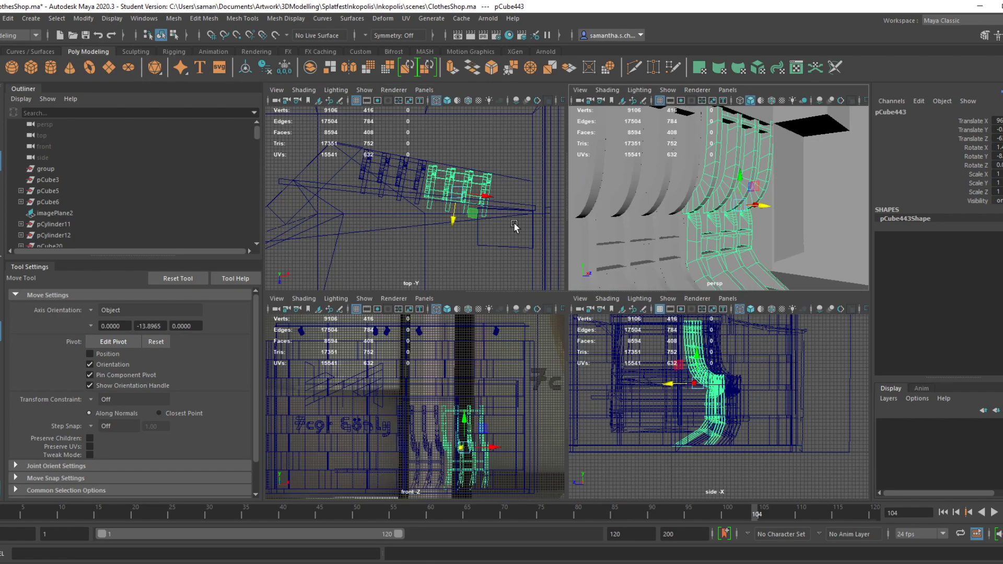
{"action": "key", "text": "space"}
{"action": "scroll", "coordinate": [573, 321], "scroll_direction": "up", "scroll_amount": 5}
{"action": "key", "text": "e"}
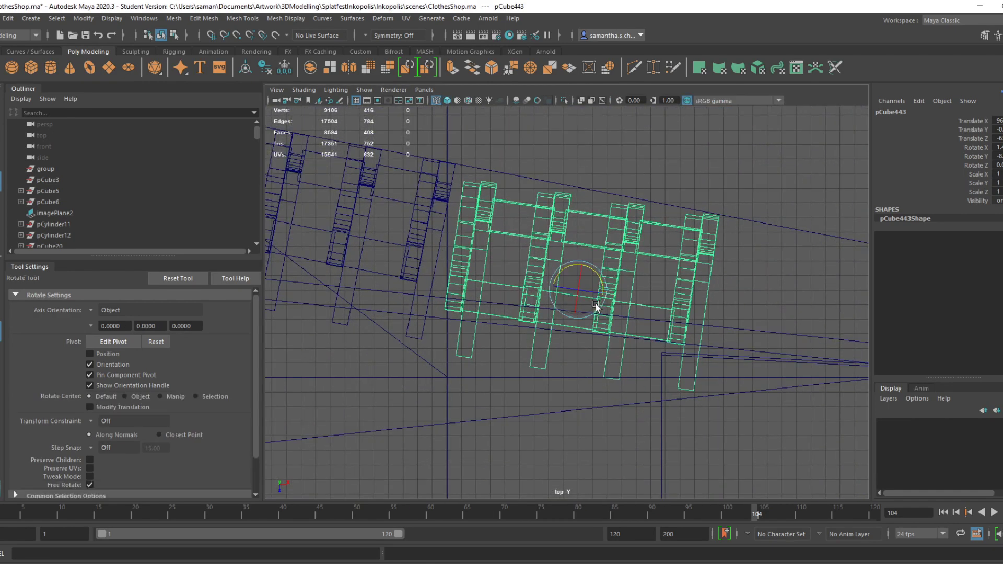
{"action": "left_click_drag", "start_coordinate": [598, 309], "coordinate": [598, 309]}
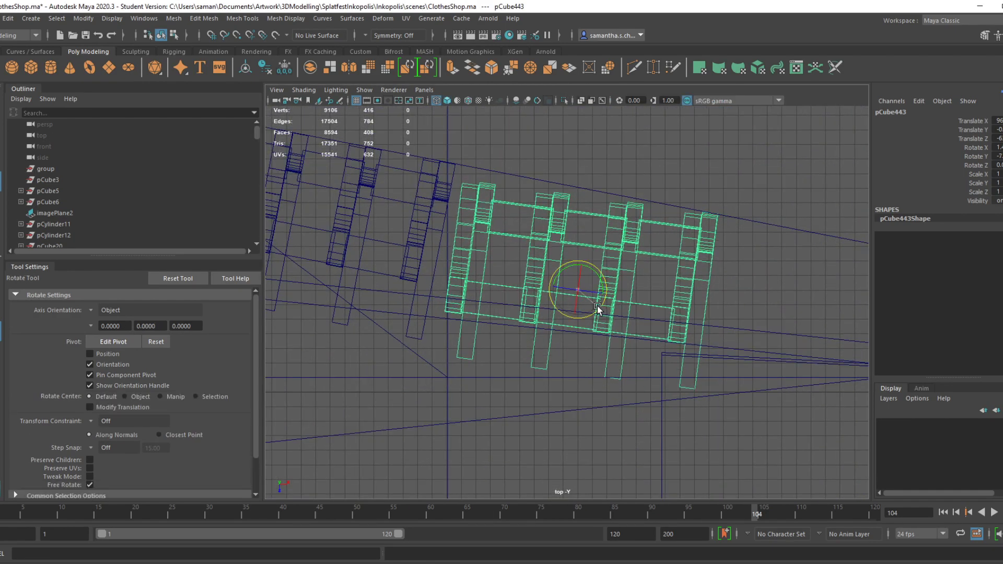
{"action": "key", "text": "ctrl+s"}
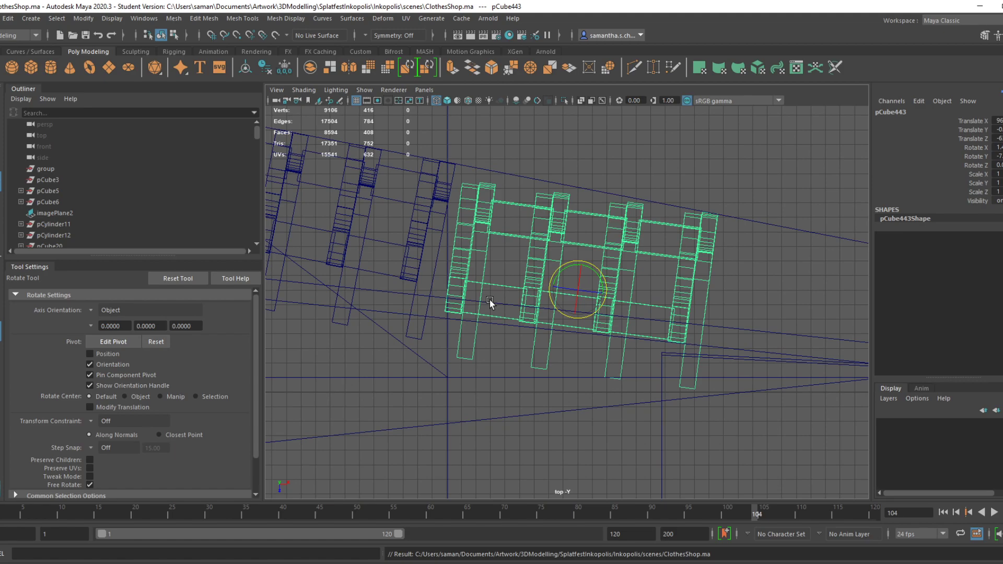
{"action": "key", "text": "ctrl+s"}
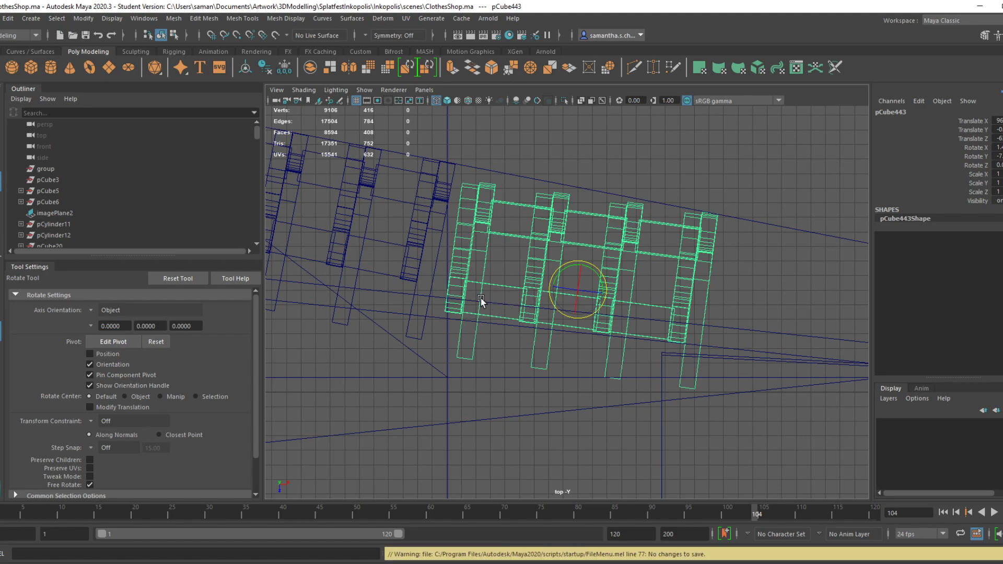
Go back to the perspective view with the slat set still selected and save the scene
{"action": "key", "text": "space"}
{"action": "key", "text": "space"}
{"action": "right_click_drag", "start_coordinate": [617, 198], "coordinate": [644, 184]}
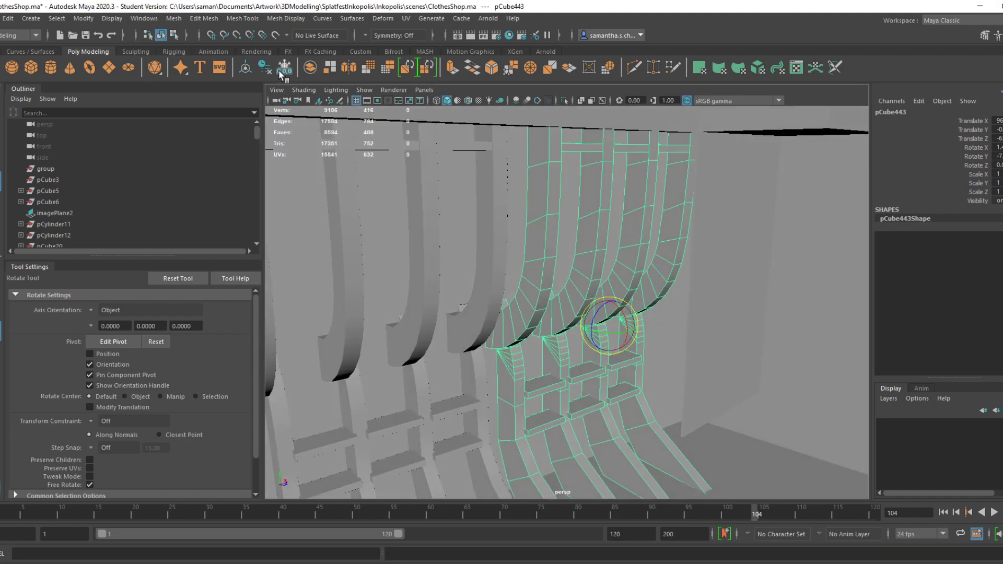
{"action": "key", "text": "ctrl+s"}
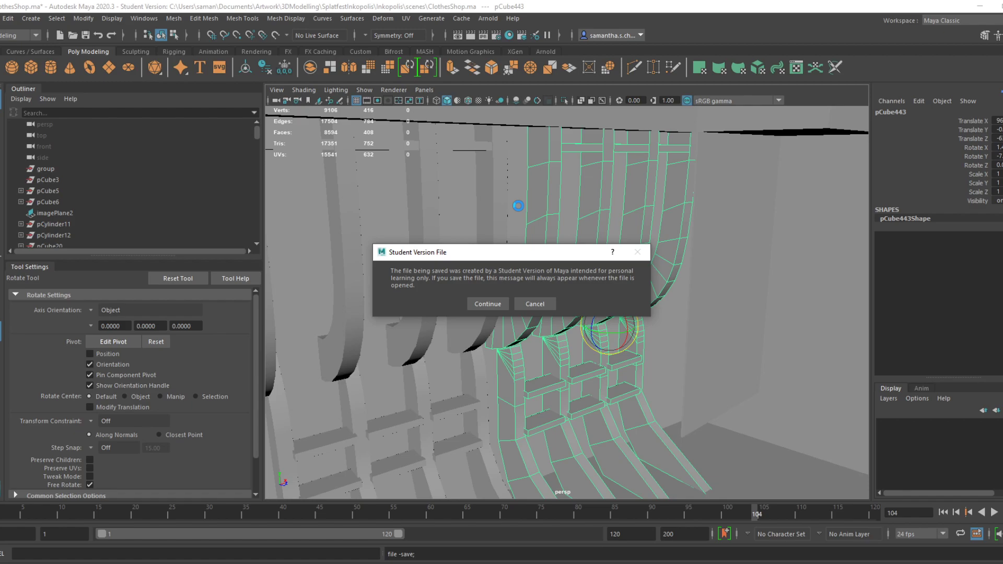
{"action": "left_click", "coordinate": [466, 306]}
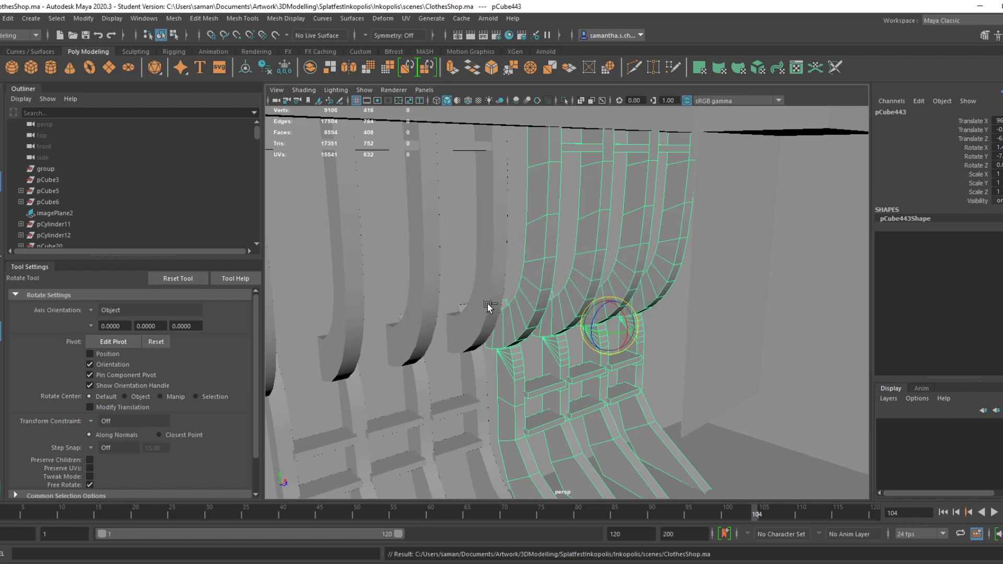
{"action": "key", "text": "ctrl+s"}
{"action": "key", "text": "f"}
{"action": "key", "text": "ctrl+z"}
Select the adjoining faces of the side column block in face mode and activate the Move tool
{"action": "left_click_drag", "start_coordinate": [673, 415], "coordinate": [617, 401], "text": "alt"}
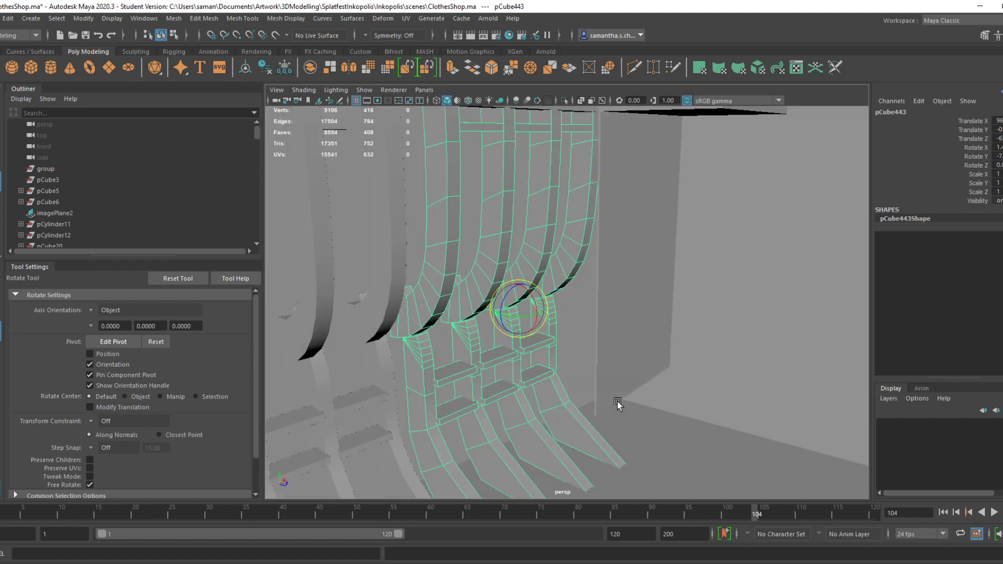
{"action": "right_click_drag", "start_coordinate": [617, 401], "coordinate": [677, 409], "text": "alt"}
{"action": "left_click", "coordinate": [667, 365]}
{"action": "left_click_drag", "start_coordinate": [666, 365], "coordinate": [537, 487], "text": "alt"}
{"action": "right_click_drag", "start_coordinate": [563, 234], "coordinate": [562, 262]}
{"action": "left_click", "coordinate": [504, 299]}
{"action": "left_click", "coordinate": [596, 291], "text": "shift"}
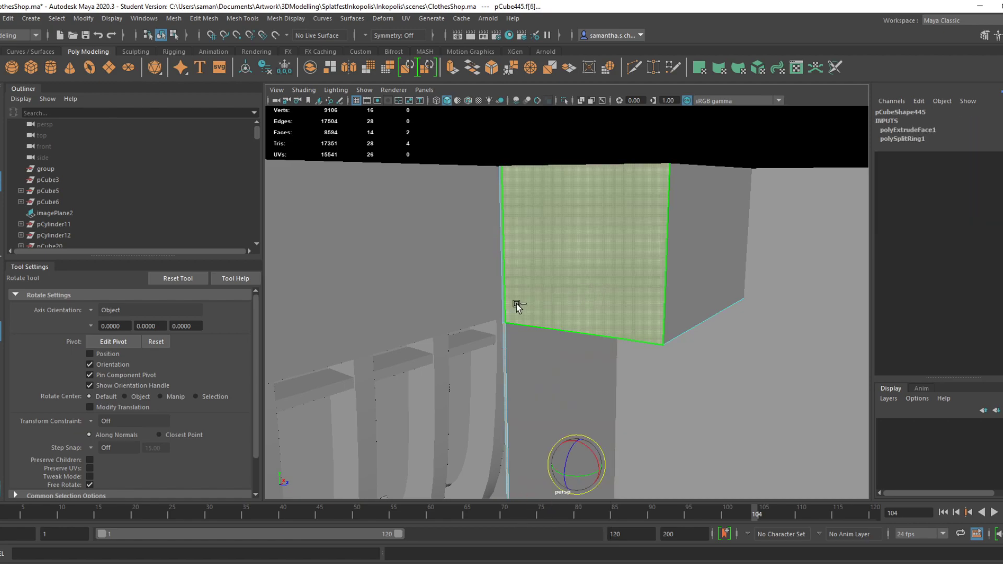
{"action": "key", "text": "w"}
{"action": "left_click_drag", "start_coordinate": [532, 322], "coordinate": [544, 293], "text": "alt"}
Check the doorway in the game reference, then return to Maya and save the scene
{"action": "key", "text": "alt+Tab"}
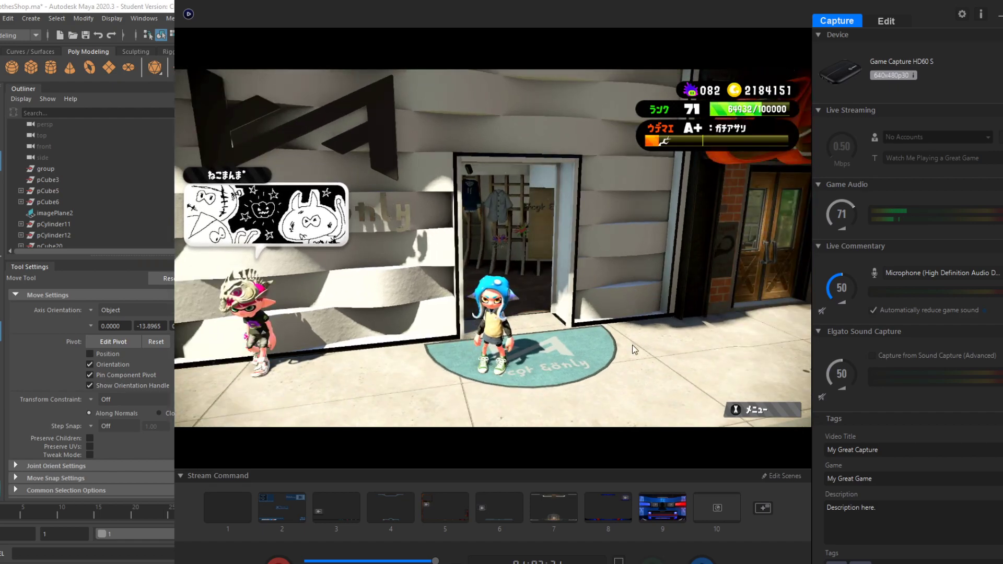
{"action": "key", "text": "alt+Tab"}
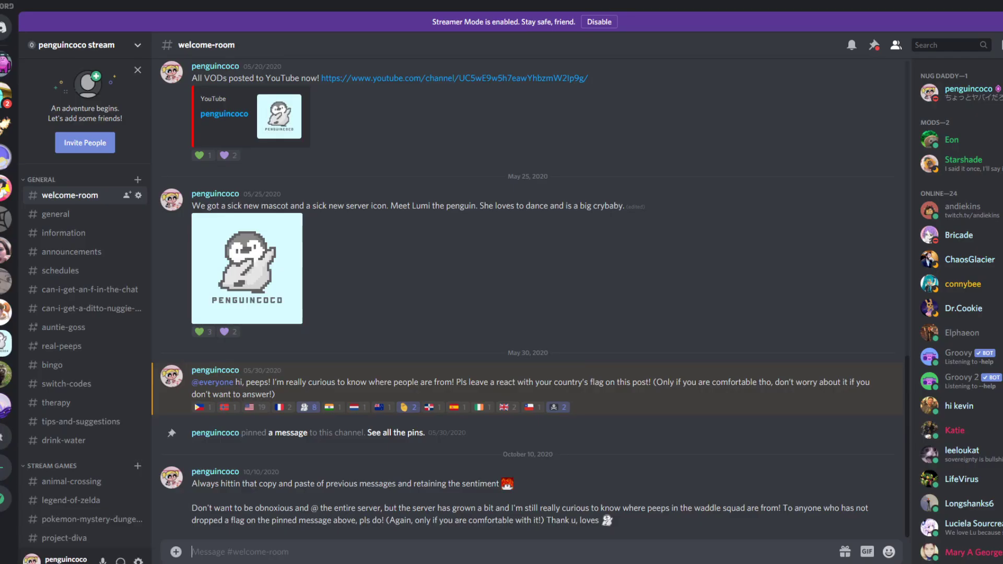
{"action": "key", "text": "alt+Tab"}
{"action": "key", "text": "ctrl+s"}
{"action": "key", "text": "Return"}
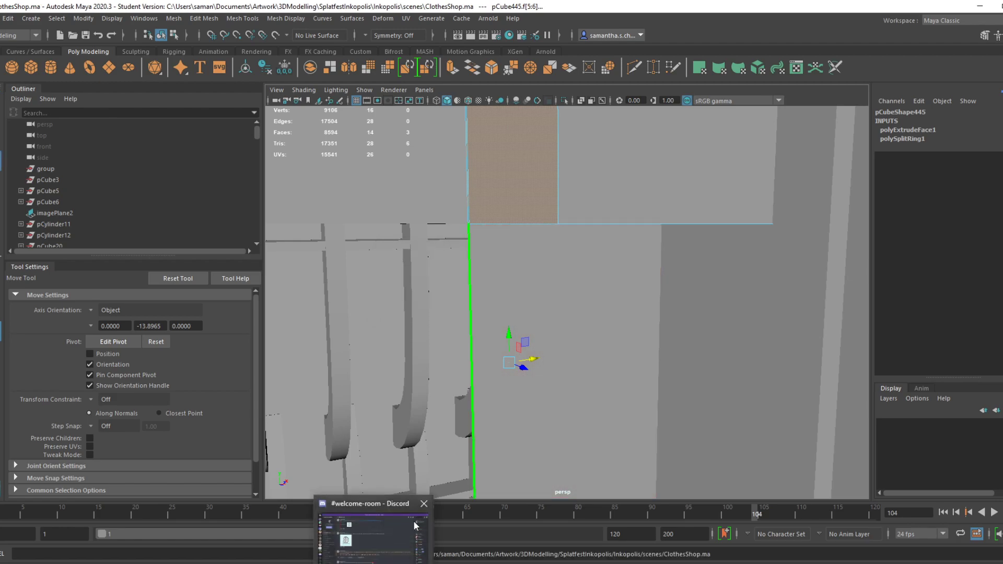
Return the column block to object mode and examine the storefront shaded in the front view
{"action": "right_click_drag", "start_coordinate": [583, 282], "coordinate": [625, 266]}
{"action": "left_click_drag", "start_coordinate": [643, 361], "coordinate": [620, 421], "text": "alt"}
{"action": "key", "text": "space"}
{"action": "key", "text": "space"}
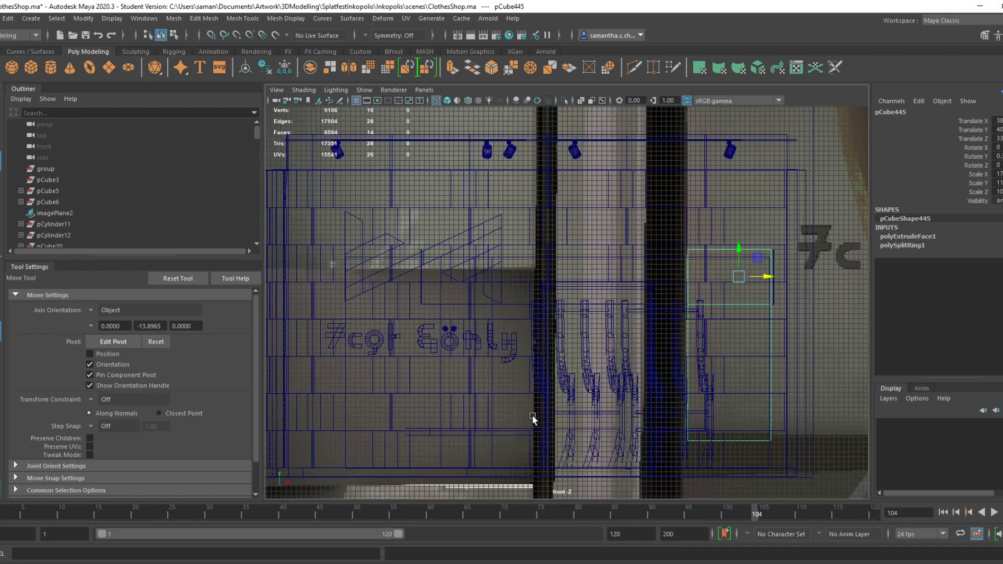
{"action": "key", "text": "5"}
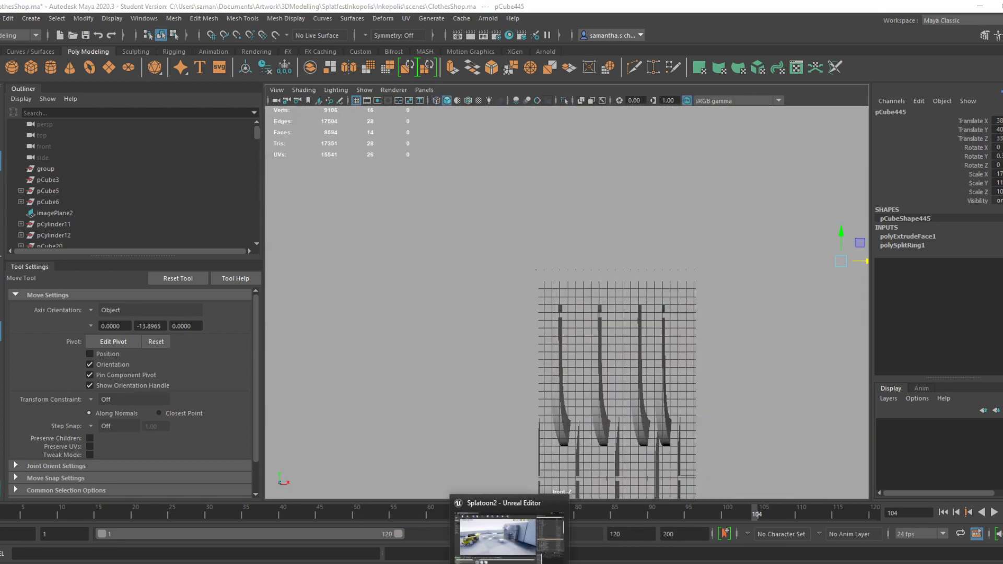
{"action": "left_click", "coordinate": [530, 563]}
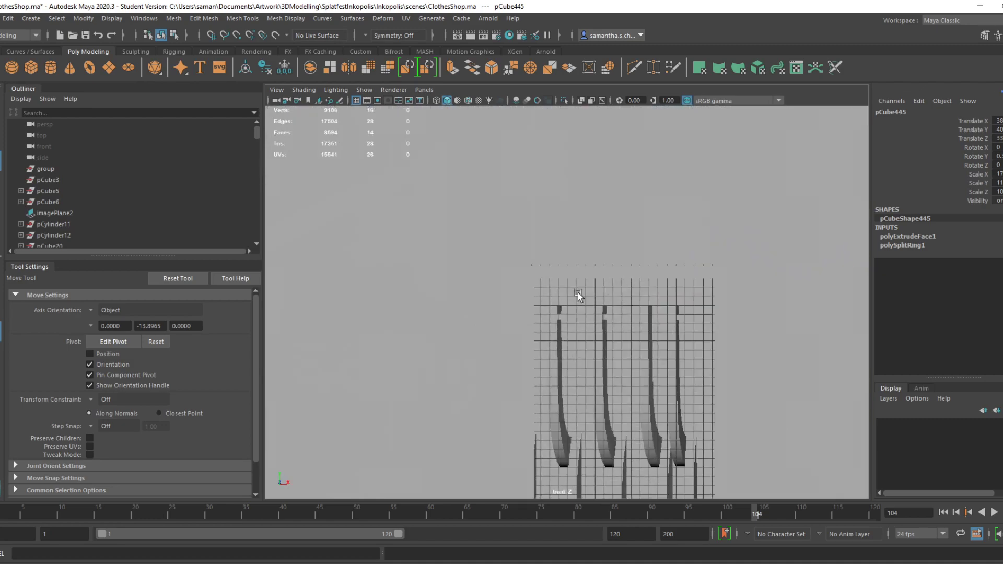
Select the main storefront wall mesh in the perspective view and compare its doorway with the game reference
{"action": "key", "text": "space"}
{"action": "key", "text": "space"}
{"action": "left_click_drag", "start_coordinate": [667, 284], "coordinate": [562, 432], "text": "alt"}
{"action": "scroll", "coordinate": [690, 320], "scroll_direction": "down", "scroll_amount": 5}
{"action": "left_click", "coordinate": [563, 398]}
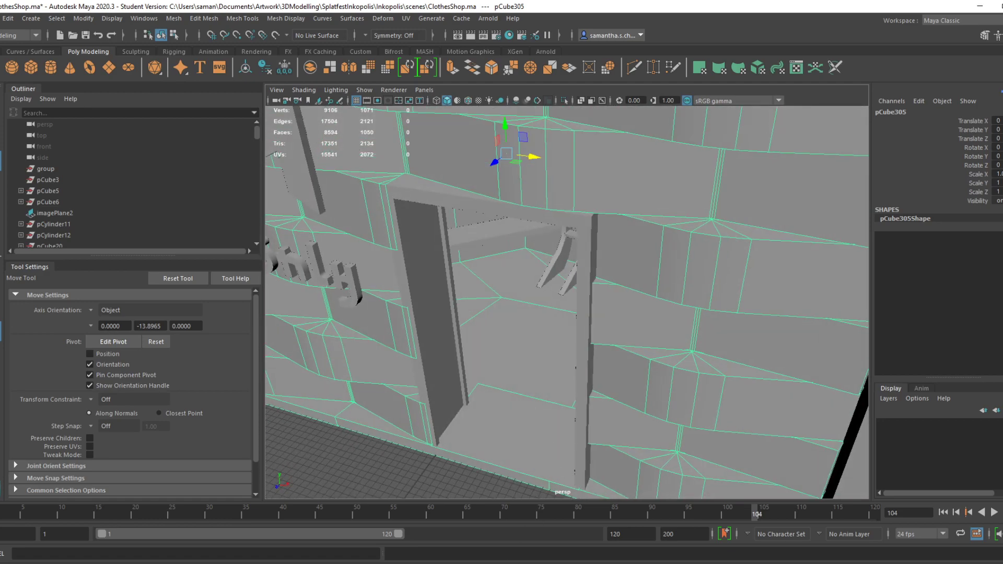
{"action": "key", "text": "alt+Tab"}
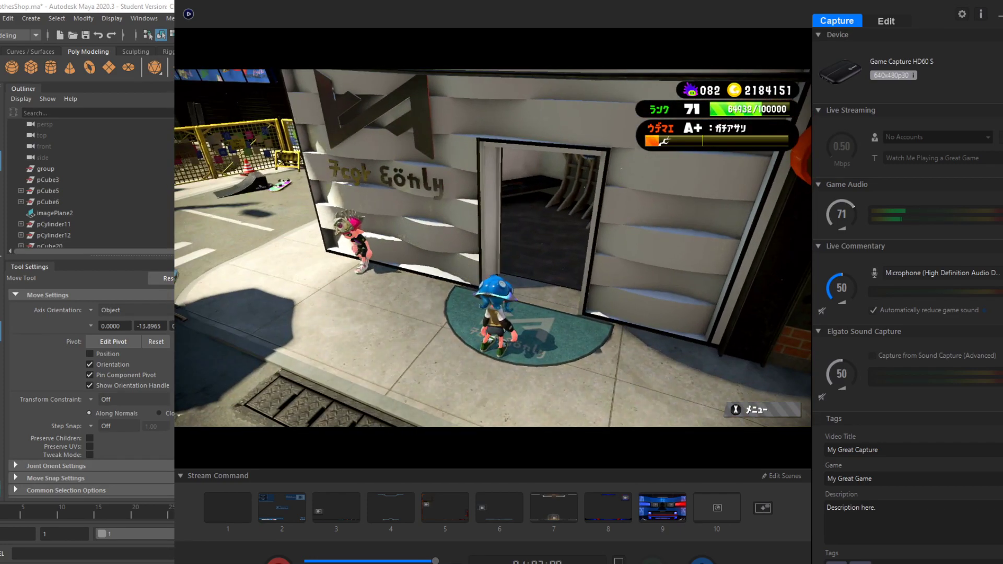
{"action": "mouse_move", "coordinate": [427, 563]}
{"action": "left_click", "coordinate": [489, 539]}
Select the angled inner wall's corner vertices on the storefront mesh in the top view and move them slightly away from the slats
{"action": "key", "text": "space"}
{"action": "key", "text": "space"}
{"action": "scroll", "coordinate": [723, 359], "scroll_direction": "down", "scroll_amount": 8}
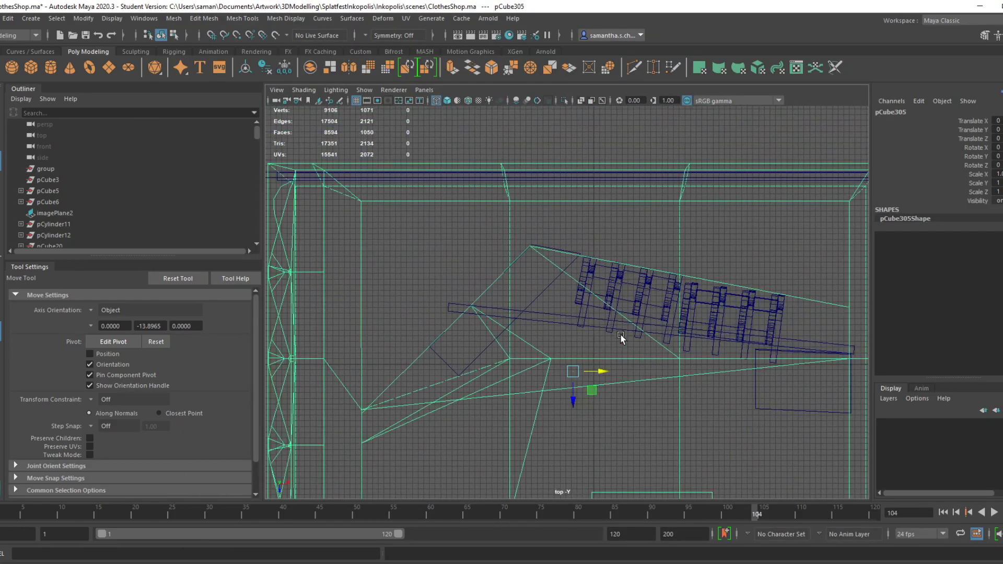
{"action": "right_click_drag", "start_coordinate": [510, 199], "coordinate": [477, 197]}
{"action": "left_click_drag", "start_coordinate": [488, 189], "coordinate": [511, 208]}
{"action": "left_click_drag", "start_coordinate": [406, 248], "coordinate": [445, 269], "text": "shift"}
{"action": "left_click_drag", "start_coordinate": [313, 355], "coordinate": [335, 372], "text": "shift"}
{"action": "left_click_drag", "start_coordinate": [798, 248], "coordinate": [838, 284], "text": "shift"}
{"action": "mouse_move", "coordinate": [569, 312]}
{"action": "left_mouse_down"}
{"action": "mouse_move", "coordinate": [571, 288]}
{"action": "mouse_move", "coordinate": [570, 297]}
{"action": "left_mouse_up"}
{"action": "key", "text": "r"}
{"action": "key", "text": "ctrl+z"}
{"action": "key", "text": "w"}
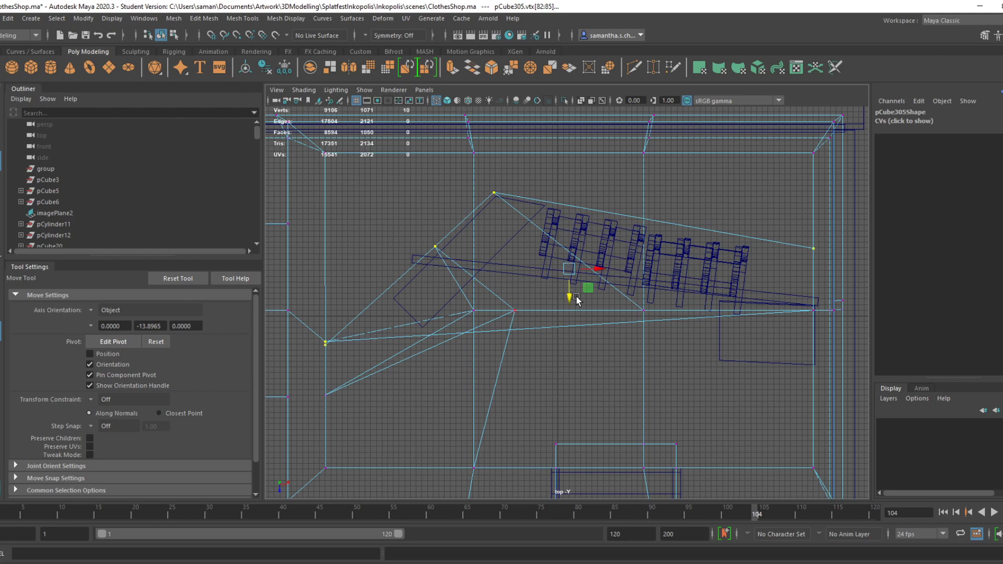
Save the clothes shop scene
{"action": "key", "text": "ctrl+s"}
{"action": "key", "text": "Return"}
{"action": "key", "text": "ctrl+s"}
{"action": "key", "text": "Return"}
{"action": "scroll", "coordinate": [566, 302], "scroll_direction": "up", "scroll_amount": 4}
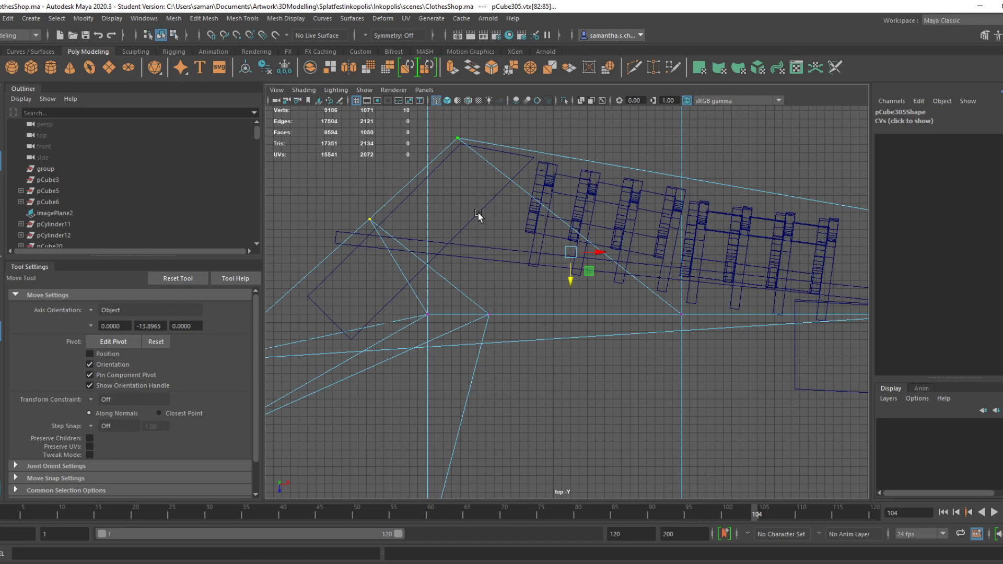
Rotate and move the angled column block in the top view to line up with the storefront's angled inner wall, and save the scene
{"action": "left_click", "coordinate": [479, 213]}
{"action": "left_click_drag", "start_coordinate": [409, 238], "coordinate": [447, 232]}
{"action": "key", "text": "e"}
{"action": "key", "text": "w"}
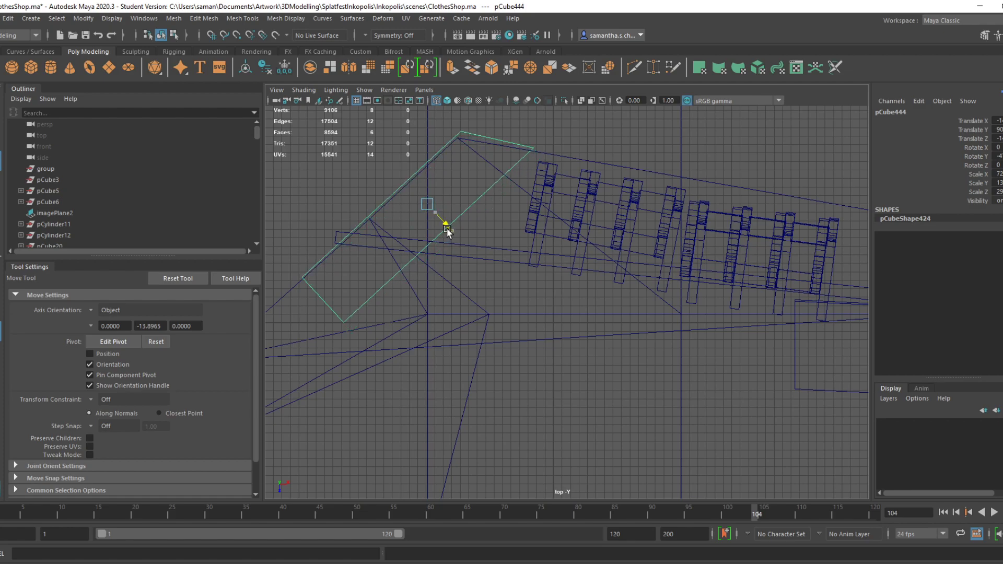
{"action": "middle_click_drag", "start_coordinate": [448, 233], "coordinate": [447, 261], "text": "alt"}
{"action": "key", "text": "ctrl+s"}
{"action": "left_click", "coordinate": [488, 299]}
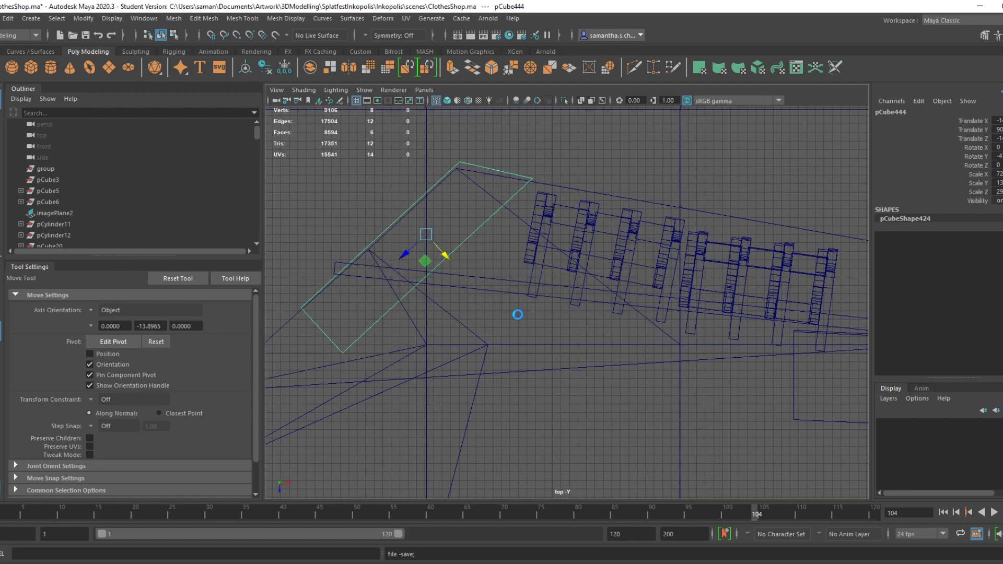
Move both slat sets slightly back toward the rear inner wall in the top view, shifting the set nearest the side wall a bit farther
{"action": "scroll", "coordinate": [530, 324], "scroll_direction": "down", "scroll_amount": 5}
{"action": "scroll", "coordinate": [556, 294], "scroll_direction": "up", "scroll_amount": 5}
{"action": "left_click", "coordinate": [557, 274]}
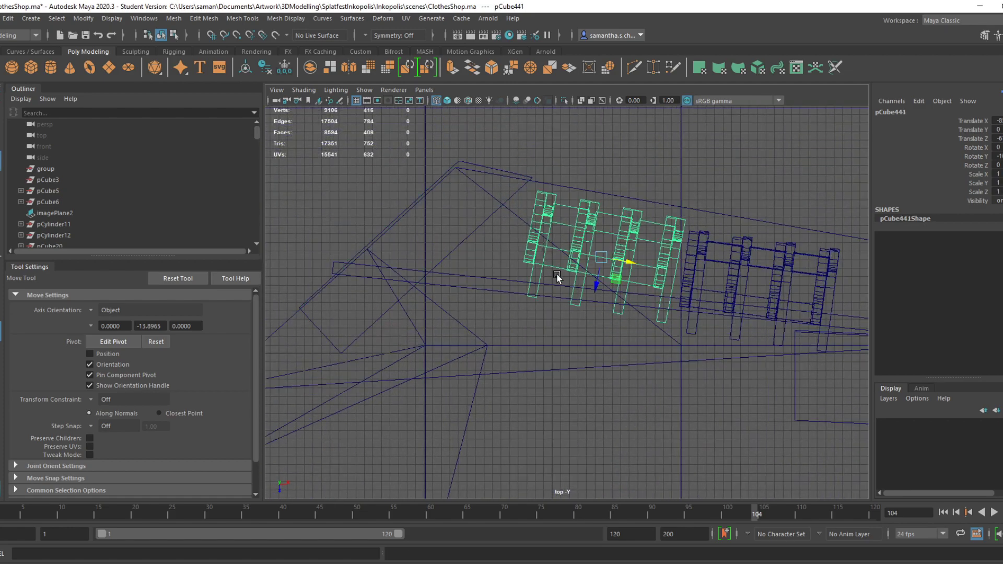
{"action": "left_click", "coordinate": [709, 261], "text": "shift"}
{"action": "left_click_drag", "start_coordinate": [752, 326], "coordinate": [753, 317]}
{"action": "middle_click_drag", "start_coordinate": [649, 297], "coordinate": [541, 314], "text": "alt"}
{"action": "left_click", "coordinate": [685, 290]}
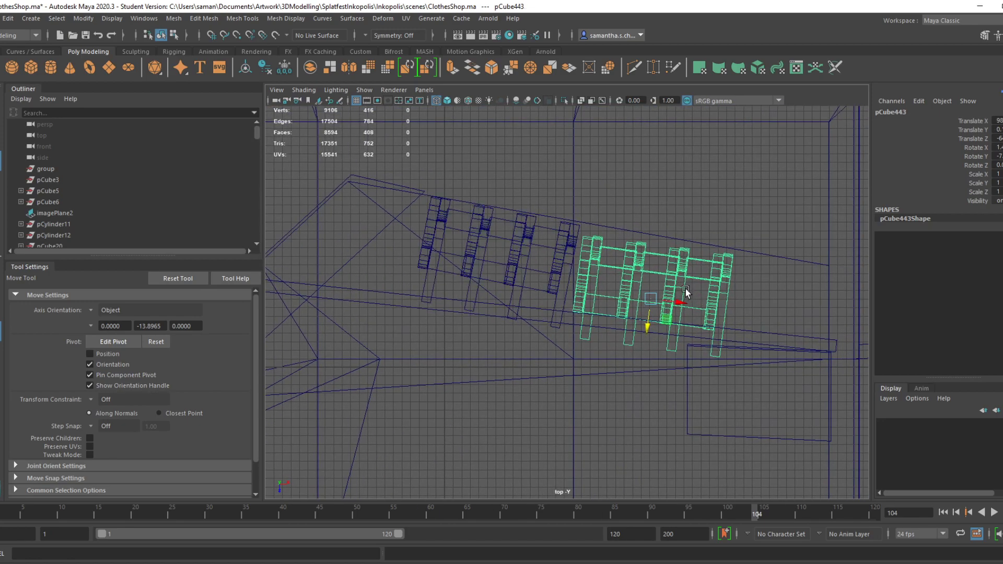
{"action": "left_click_drag", "start_coordinate": [648, 328], "coordinate": [649, 323]}
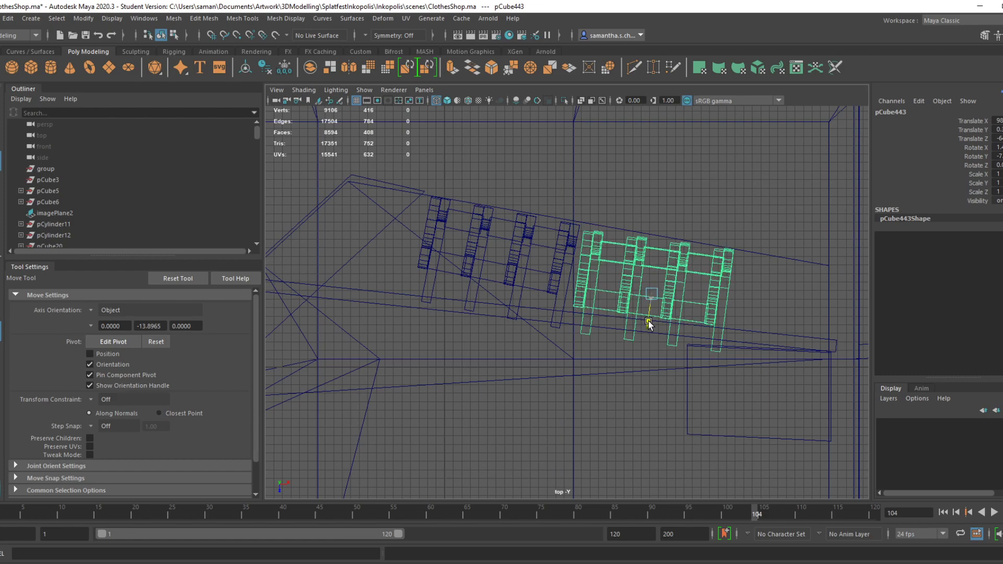
{"action": "left_click", "coordinate": [567, 282]}
{"action": "key", "text": "e"}
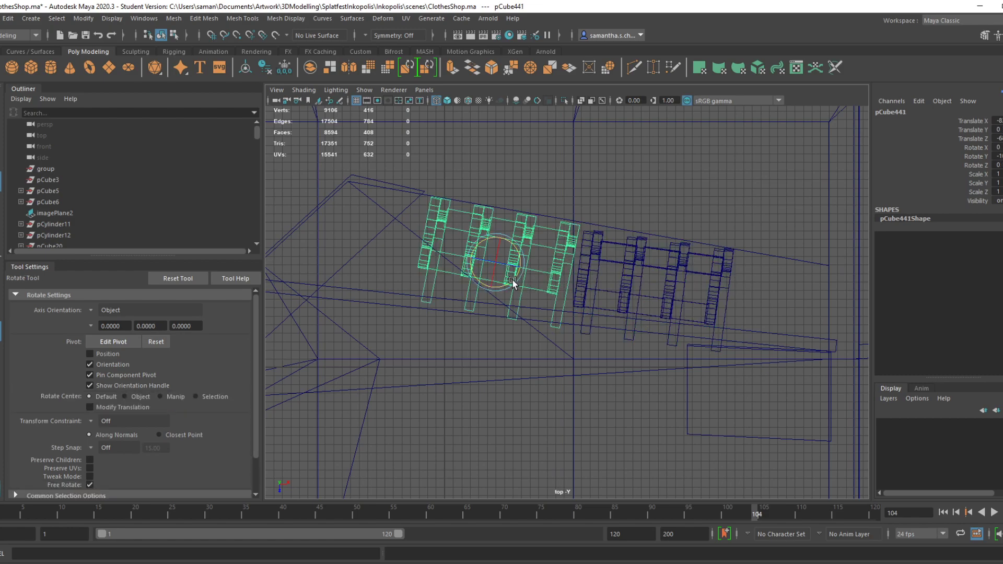
{"action": "key", "text": "w"}
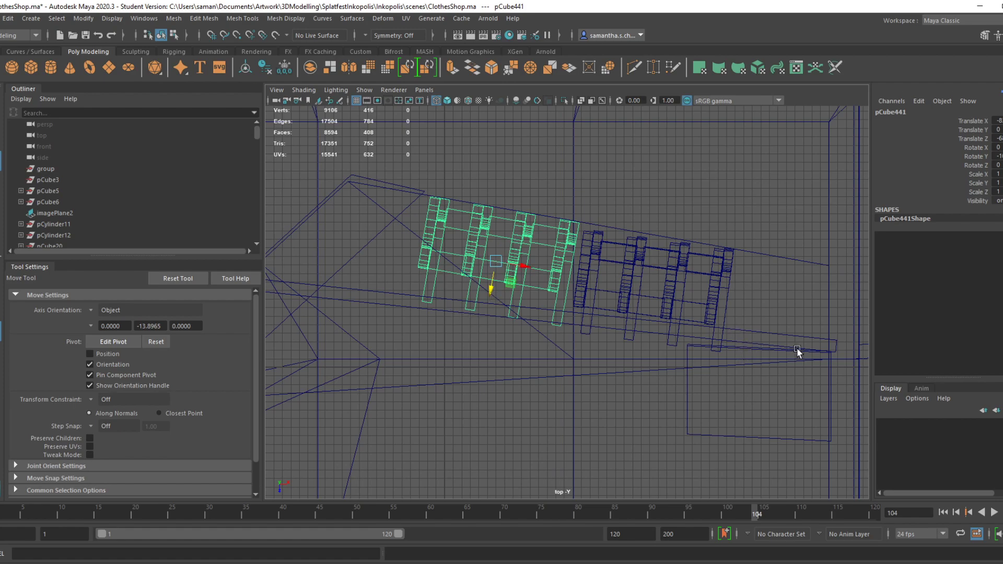
Move the long wall slab slightly closer to the slats in the top view and save the scene
{"action": "left_click", "coordinate": [471, 318]}
{"action": "left_click", "coordinate": [481, 316]}
{"action": "left_click_drag", "start_coordinate": [531, 342], "coordinate": [541, 332]}
{"action": "key", "text": "ctrl+s"}
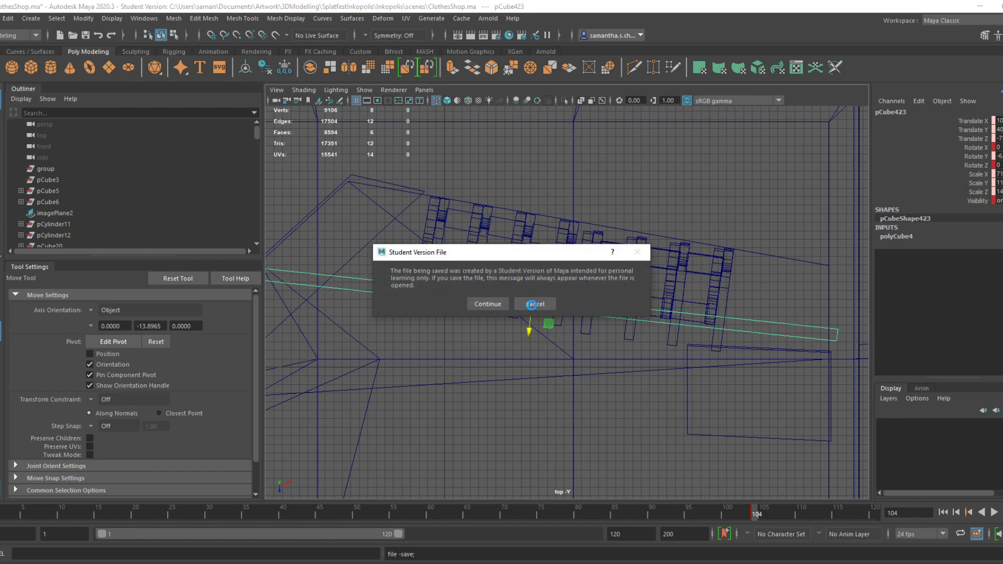
{"action": "left_click", "coordinate": [486, 305]}
Examine the slats and wall slab through the storefront doorway in the perspective view
{"action": "key", "text": "space"}
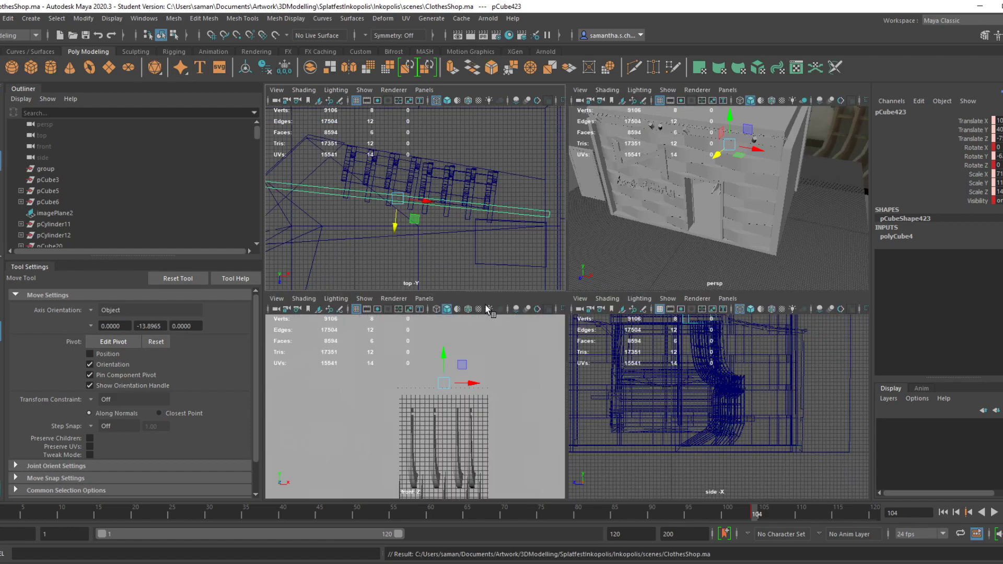
{"action": "key", "text": "space"}
{"action": "key", "text": "space"}
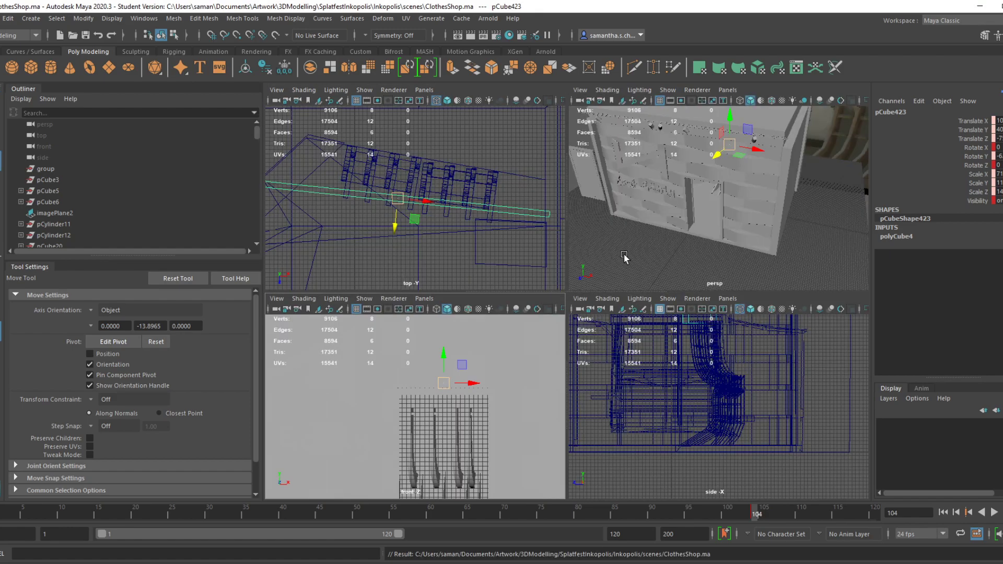
{"action": "key", "text": "space"}
{"action": "key", "text": "ctrl+s"}
{"action": "left_click_drag", "start_coordinate": [561, 304], "coordinate": [598, 290], "text": "alt"}
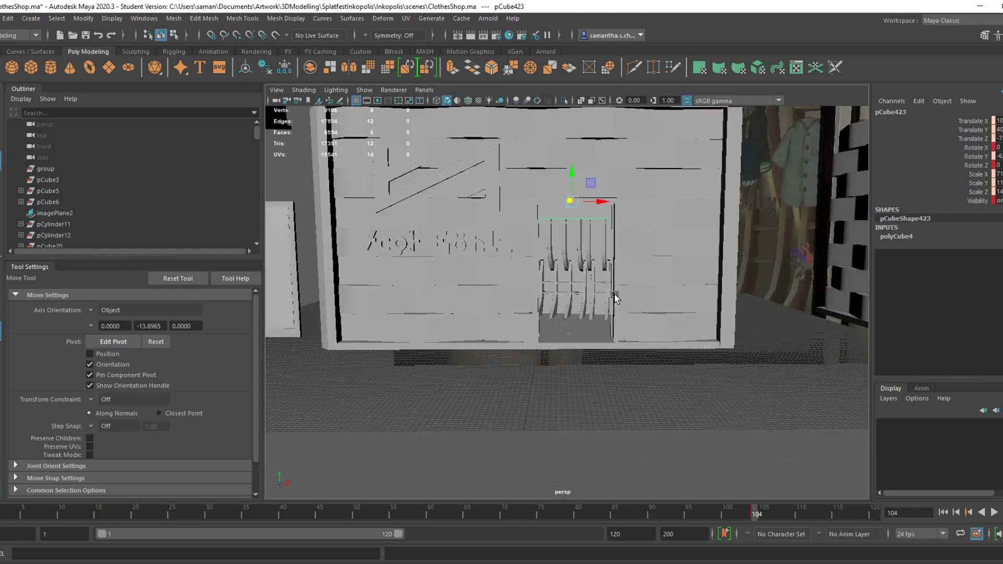
{"action": "right_click_drag", "start_coordinate": [598, 290], "coordinate": [726, 299], "text": "alt"}
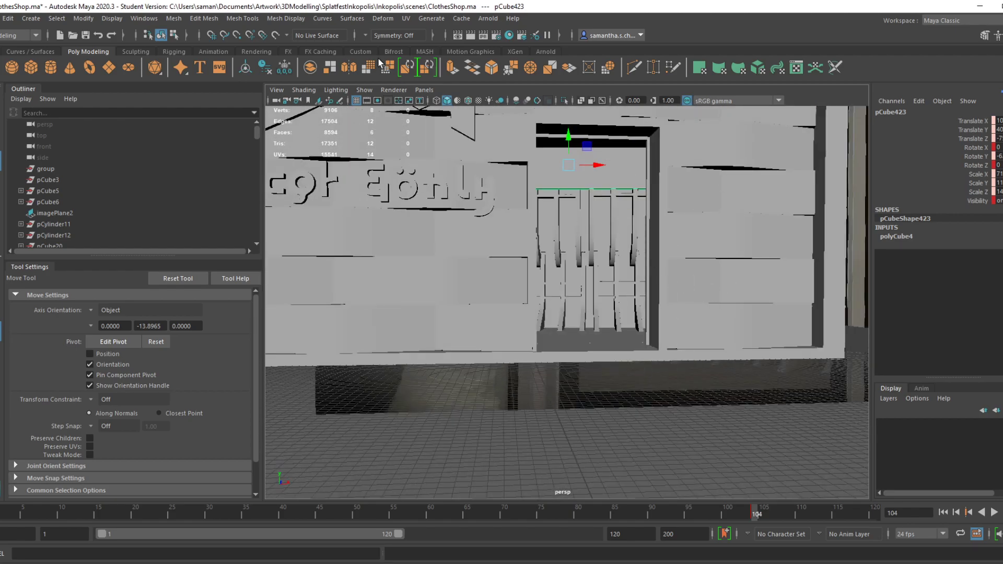
{"action": "left_click", "coordinate": [284, 68]}
{"action": "left_click", "coordinate": [265, 69]}
{"action": "right_click_drag", "start_coordinate": [611, 230], "coordinate": [519, 251], "text": "alt"}
{"action": "mouse_move", "coordinate": [520, 251]}
{"action": "left_mouse_down", "text": "alt"}
{"action": "mouse_move", "coordinate": [497, 321]}
{"action": "mouse_move", "coordinate": [509, 333]}
{"action": "mouse_move", "coordinate": [502, 246]}
{"action": "left_mouse_up", "text": "alt"}
Examine the shop from the front and above in the perspective view, select the main storefront mesh, and save the scene
{"action": "left_click", "coordinate": [426, 308]}
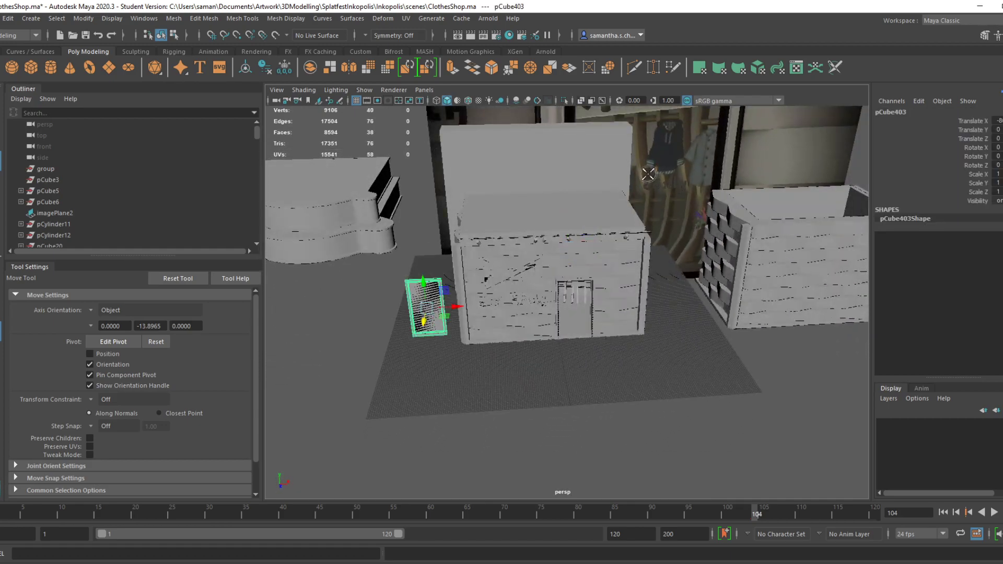
{"action": "key", "text": "ctrl+s"}
{"action": "key", "text": "Return"}
{"action": "left_click_drag", "start_coordinate": [596, 314], "coordinate": [604, 251], "text": "alt"}
{"action": "right_click_drag", "start_coordinate": [604, 251], "coordinate": [645, 341], "text": "alt"}
{"action": "left_click", "coordinate": [628, 304]}
{"action": "left_click_drag", "start_coordinate": [784, 400], "coordinate": [751, 350], "text": "alt"}
{"action": "right_click_drag", "start_coordinate": [751, 351], "coordinate": [656, 316], "text": "alt"}
{"action": "left_click_drag", "start_coordinate": [657, 316], "coordinate": [612, 345], "text": "alt"}
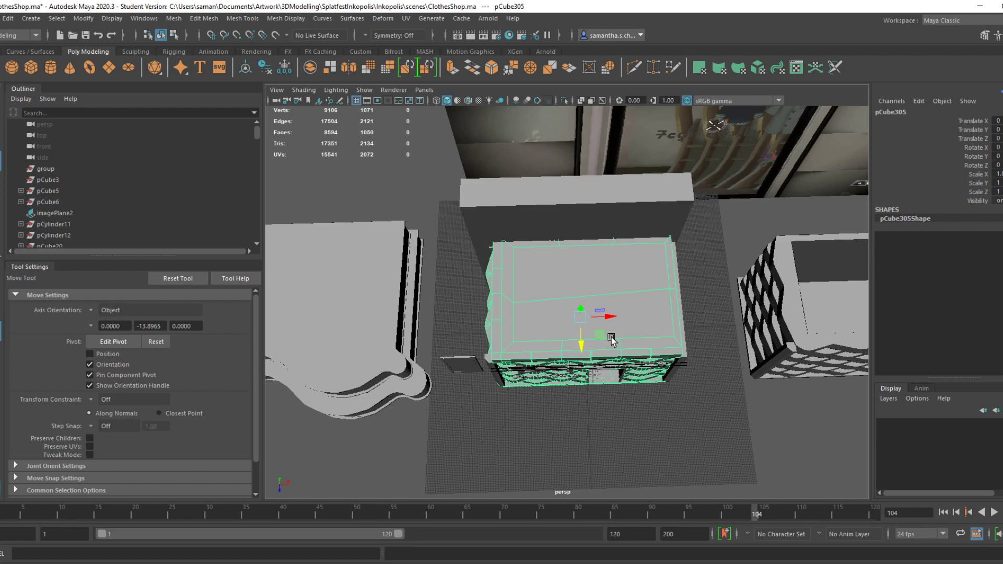
{"action": "key", "text": "ctrl+s"}
{"action": "left_click", "coordinate": [481, 303]}
Save the scene and view the whole shop layout in the top view, selecting the separate panel beside the storefront
{"action": "key", "text": "space"}
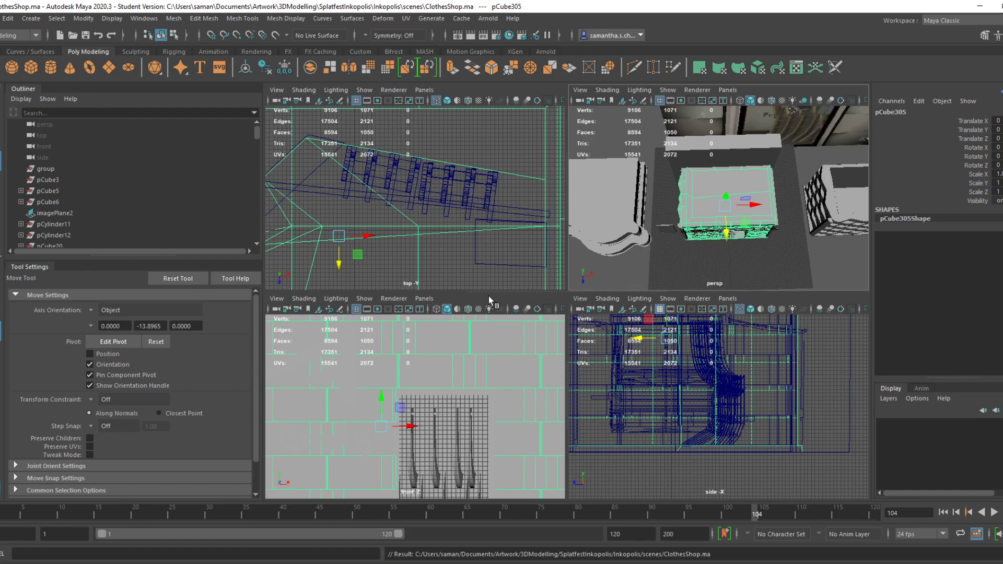
{"action": "scroll", "coordinate": [462, 268], "scroll_direction": "down", "scroll_amount": 2}
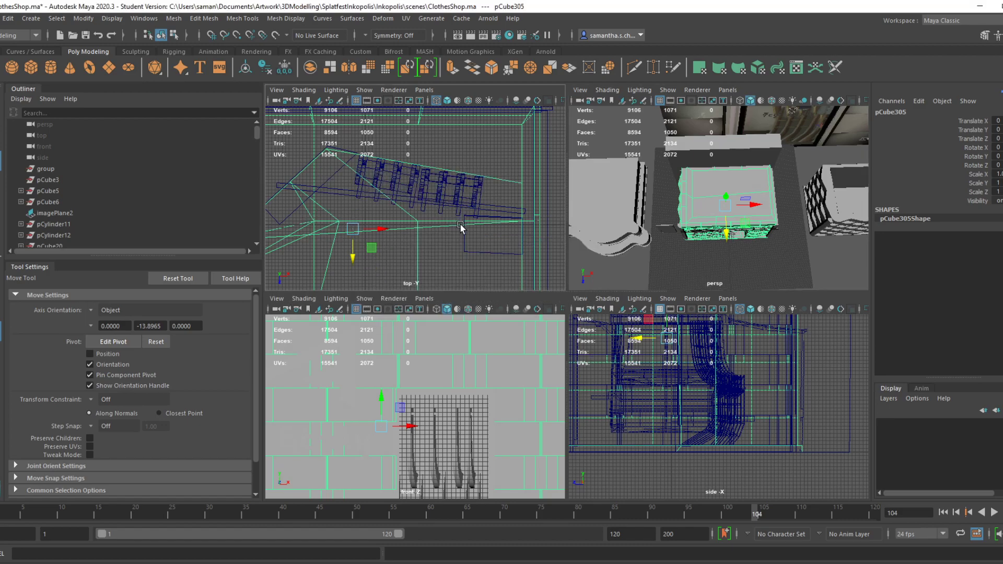
{"action": "key", "text": "space"}
{"action": "key", "text": "ctrl+s"}
{"action": "left_click", "coordinate": [488, 301]}
{"action": "middle_click_drag", "start_coordinate": [528, 337], "coordinate": [627, 272], "text": "alt"}
{"action": "right_click_drag", "start_coordinate": [653, 259], "coordinate": [601, 305], "text": "alt"}
{"action": "left_click", "coordinate": [424, 340]}
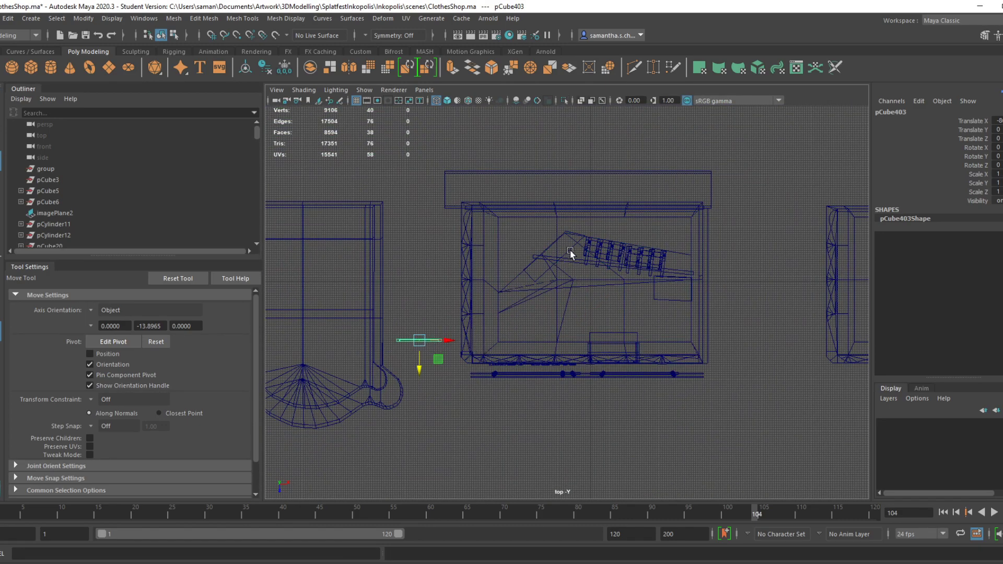
Inspect the doorway up close in the perspective view and select the front face of the side block inside it
{"action": "key", "text": "space"}
{"action": "key", "text": "space"}
{"action": "left_click_drag", "start_coordinate": [765, 271], "coordinate": [746, 221], "text": "alt"}
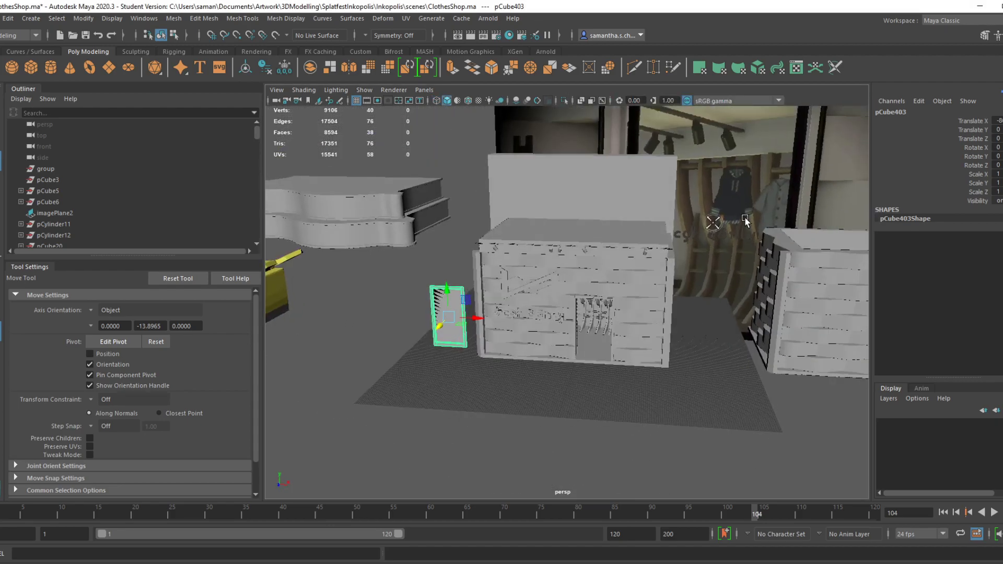
{"action": "right_click_drag", "start_coordinate": [747, 221], "coordinate": [739, 373], "text": "alt"}
{"action": "left_click_drag", "start_coordinate": [738, 373], "coordinate": [732, 359], "text": "alt"}
{"action": "right_click_drag", "start_coordinate": [732, 359], "coordinate": [858, 343], "text": "alt"}
{"action": "left_click_drag", "start_coordinate": [858, 344], "coordinate": [704, 373], "text": "alt"}
{"action": "right_click_drag", "start_coordinate": [704, 374], "coordinate": [783, 345], "text": "alt"}
{"action": "middle_click_drag", "start_coordinate": [784, 345], "coordinate": [636, 226], "text": "alt"}
{"action": "left_click", "coordinate": [631, 221]}
{"action": "right_click_drag", "start_coordinate": [621, 211], "coordinate": [619, 241]}
{"action": "left_click", "coordinate": [629, 233]}
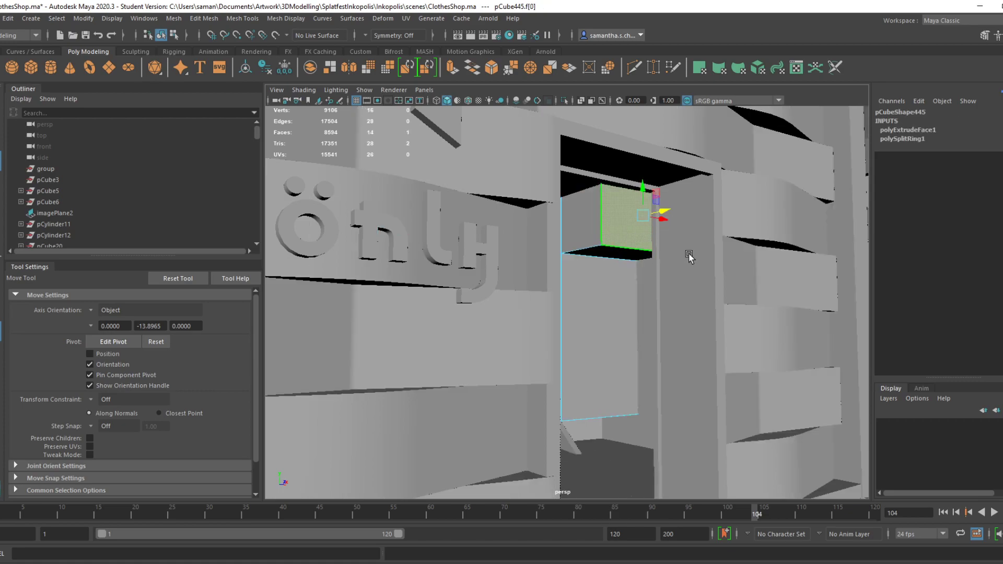
Return the side block to object mode and rotate it slightly in the top view
{"action": "key", "text": "space"}
{"action": "key", "text": "space"}
{"action": "scroll", "coordinate": [674, 339], "scroll_direction": "up", "scroll_amount": 4}
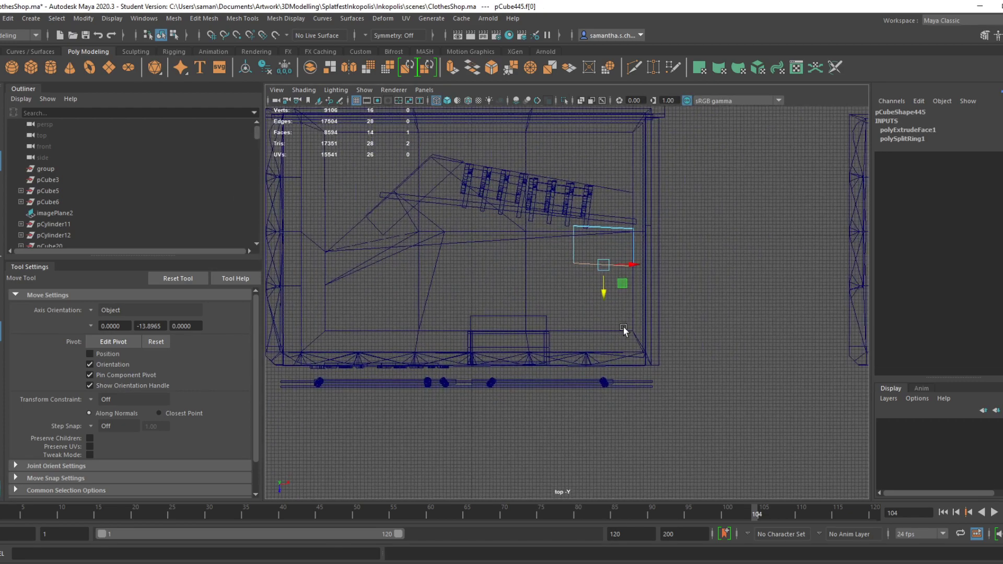
{"action": "scroll", "coordinate": [637, 302], "scroll_direction": "up", "scroll_amount": 2}
{"action": "scroll", "coordinate": [661, 271], "scroll_direction": "up", "scroll_amount": 2}
{"action": "middle_click_drag", "start_coordinate": [662, 271], "coordinate": [562, 403], "text": "alt"}
{"action": "right_click_drag", "start_coordinate": [576, 252], "coordinate": [612, 239]}
{"action": "key", "text": "e"}
{"action": "left_click_drag", "start_coordinate": [606, 302], "coordinate": [604, 305]}
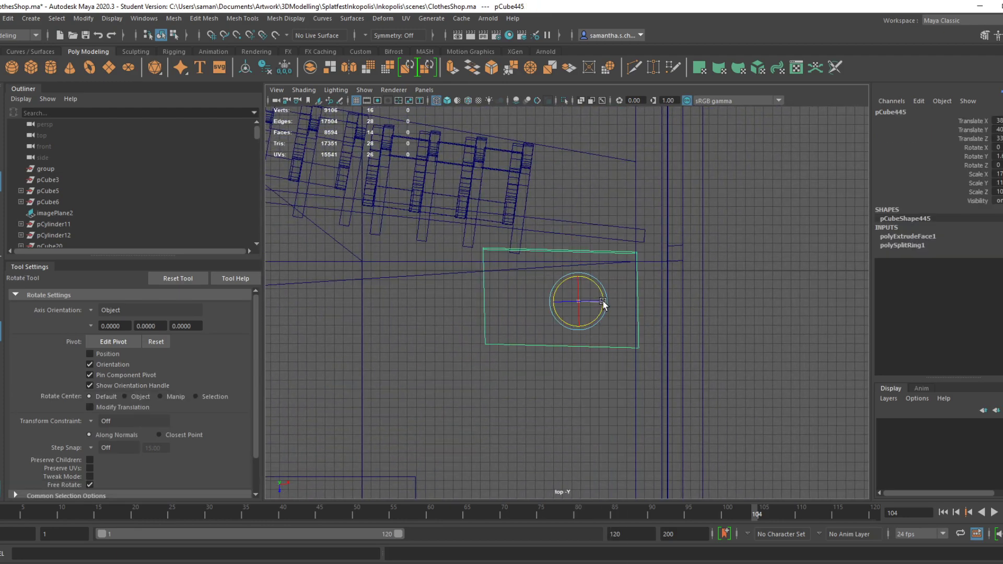
{"action": "scroll", "coordinate": [603, 297], "scroll_direction": "up", "scroll_amount": 2}
{"action": "middle_click_drag", "start_coordinate": [598, 241], "coordinate": [584, 272], "text": "alt"}
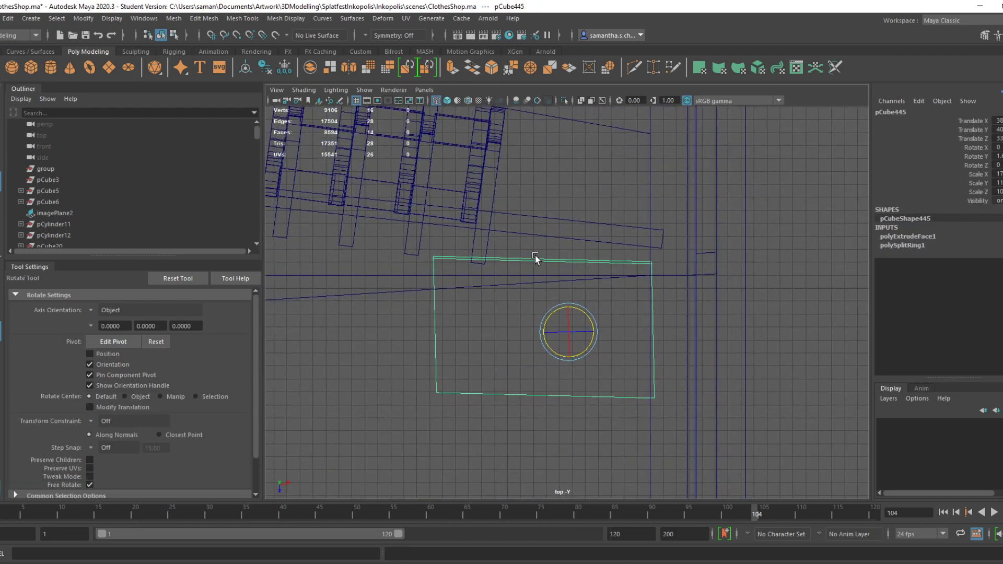
Select the side block's outermost back vertices in the top view, then scale and move them toward the wall slab to change the edge's tilt
{"action": "key", "text": "F9"}
{"action": "left_click_drag", "start_coordinate": [423, 248], "coordinate": [729, 283]}
{"action": "key", "text": "r"}
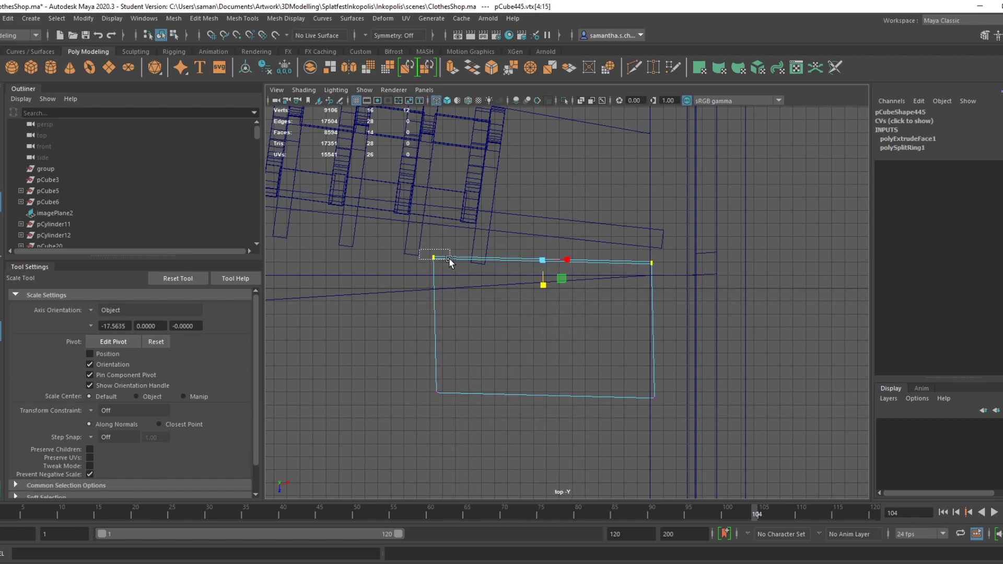
{"action": "left_click_drag", "start_coordinate": [453, 255], "coordinate": [453, 256]}
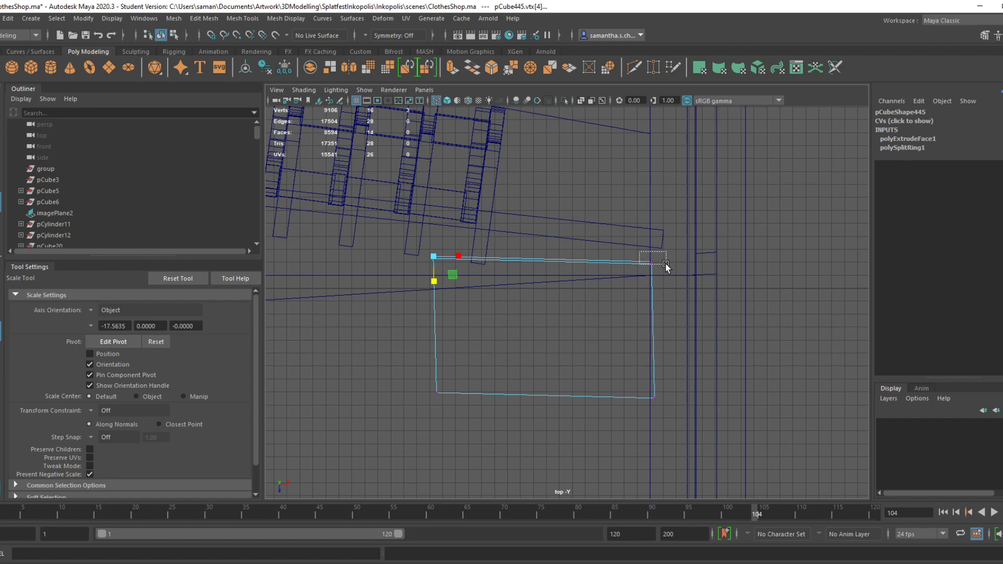
{"action": "left_click_drag", "start_coordinate": [551, 297], "coordinate": [542, 266]}
{"action": "scroll", "coordinate": [569, 303], "scroll_direction": "up", "scroll_amount": 3}
{"action": "scroll", "coordinate": [753, 204], "scroll_direction": "up", "scroll_amount": 4}
{"action": "key", "text": "ctrl+z"}
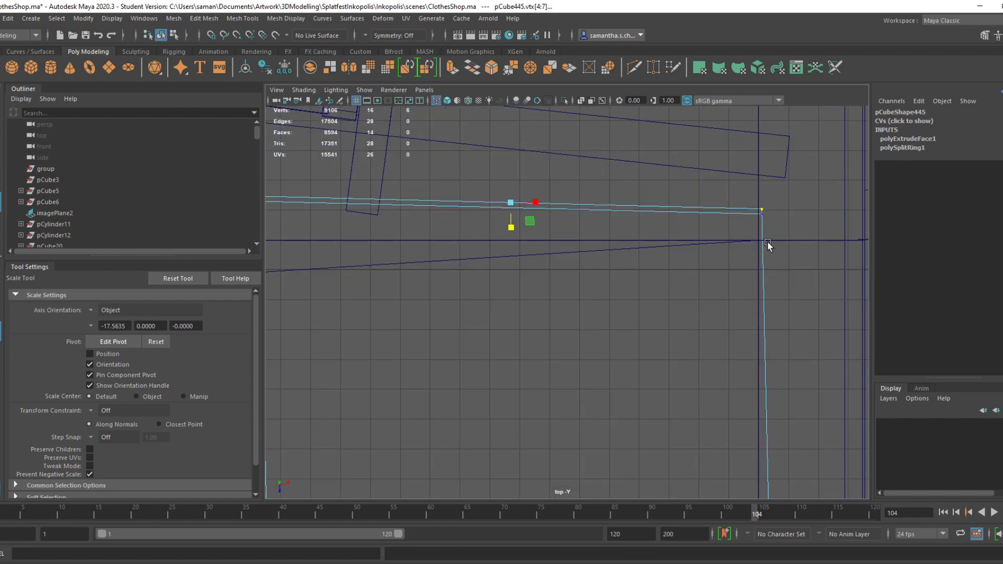
{"action": "scroll", "coordinate": [776, 234], "scroll_direction": "down", "scroll_amount": 2}
{"action": "left_click_drag", "start_coordinate": [522, 246], "coordinate": [522, 206]}
{"action": "key", "text": "w"}
{"action": "left_click_drag", "start_coordinate": [523, 249], "coordinate": [524, 237]}
Select the side block's second row of back vertices and scale them to match the tilt of the outer edge
{"action": "left_click_drag", "start_coordinate": [305, 219], "coordinate": [792, 261]}
{"action": "left_click_drag", "start_coordinate": [345, 231], "coordinate": [307, 216], "text": "shift"}
{"action": "key", "text": "r"}
{"action": "left_click_drag", "start_coordinate": [523, 254], "coordinate": [523, 206]}
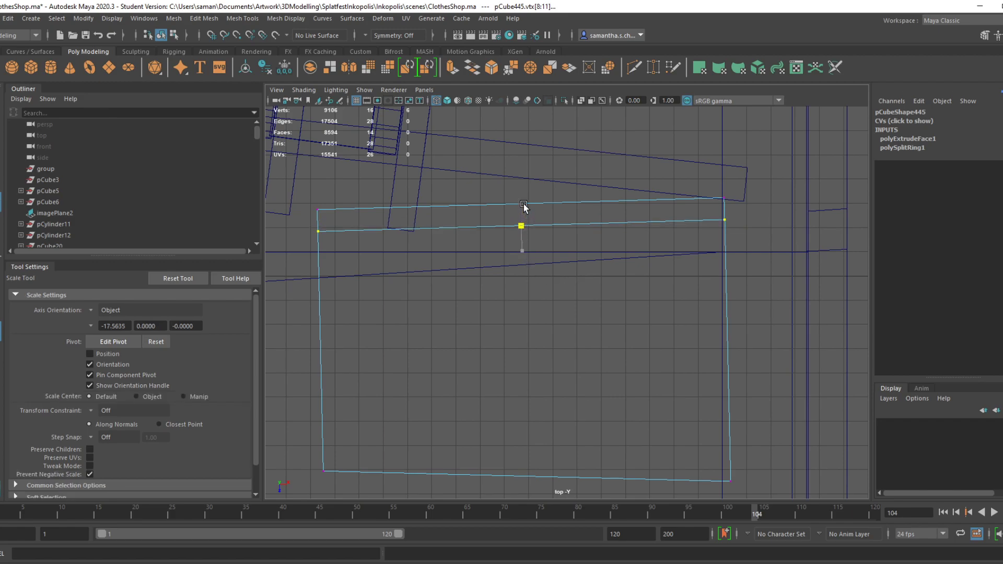
{"action": "key", "text": "w"}
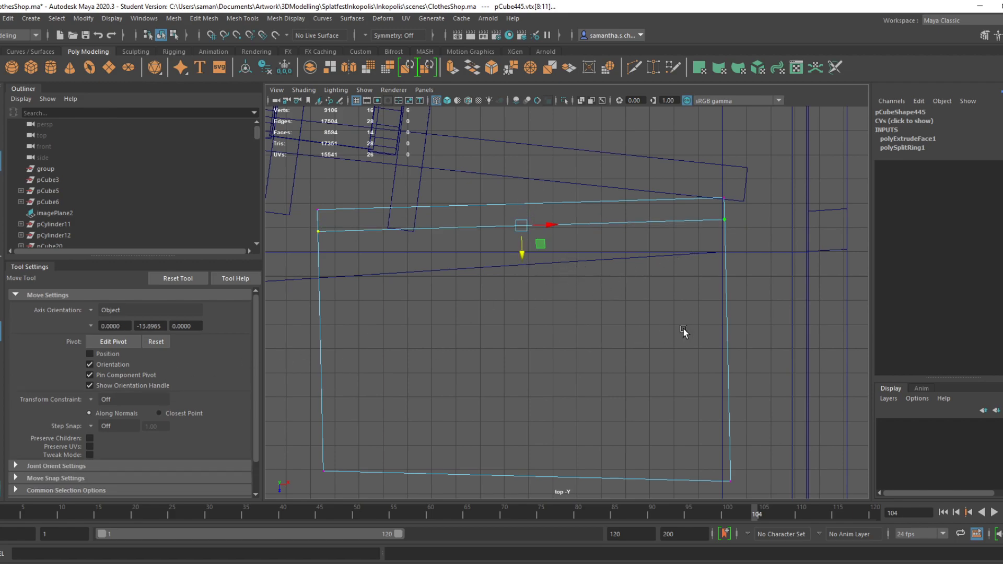
Set the Move tool's axis orientation to World and clear the selection
{"action": "left_click", "coordinate": [104, 310]}
{"action": "left_click", "coordinate": [121, 319]}
{"action": "left_click", "coordinate": [96, 312]}
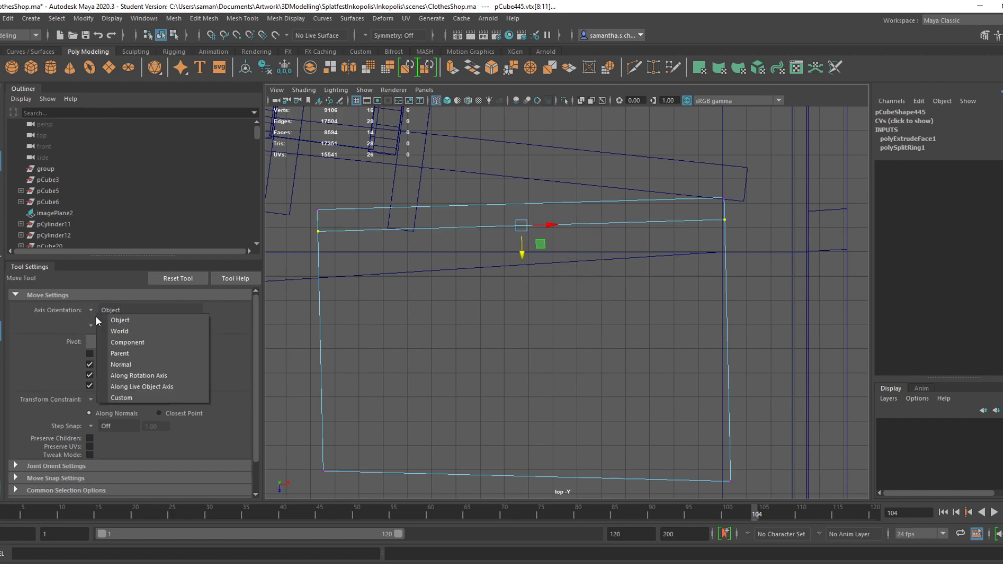
{"action": "left_click", "coordinate": [113, 330]}
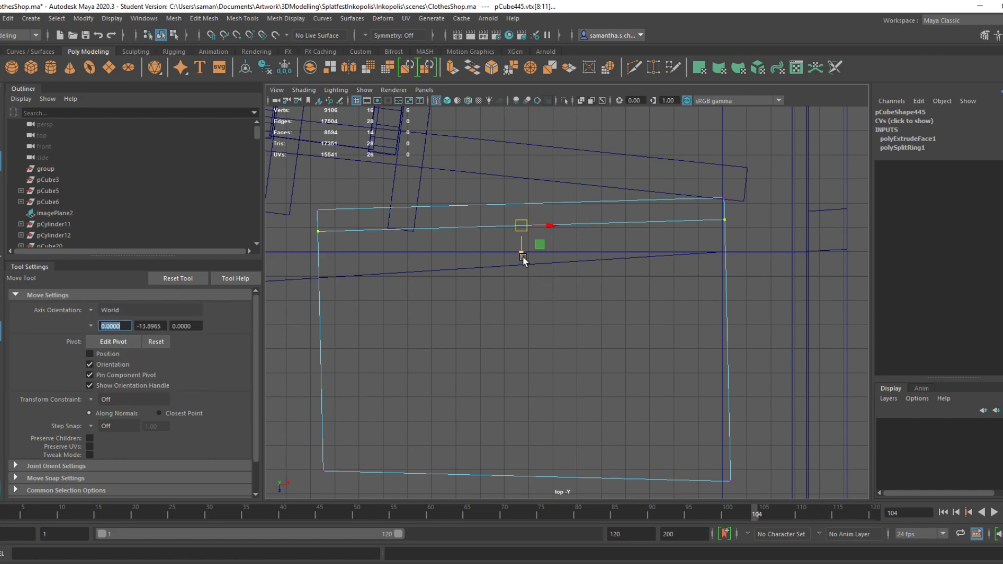
{"action": "left_click_drag", "start_coordinate": [299, 225], "coordinate": [773, 214]}
{"action": "left_click", "coordinate": [472, 223]}
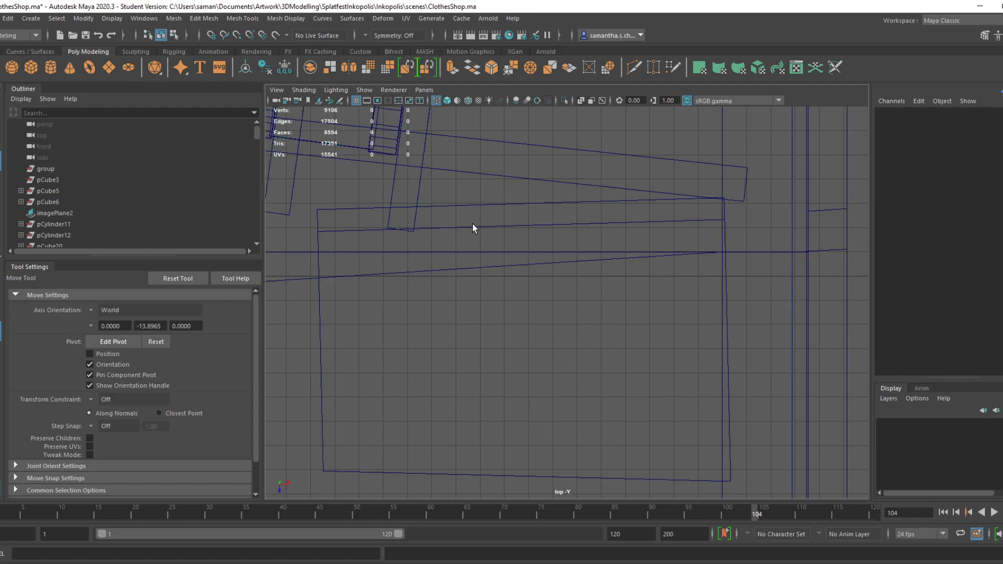
Try to align the side block's second-row back vertices and its inner side vertices with the Scale tool
{"action": "left_click", "coordinate": [475, 227]}
{"action": "right_click_drag", "start_coordinate": [478, 228], "coordinate": [444, 229]}
{"action": "left_click", "coordinate": [307, 225]}
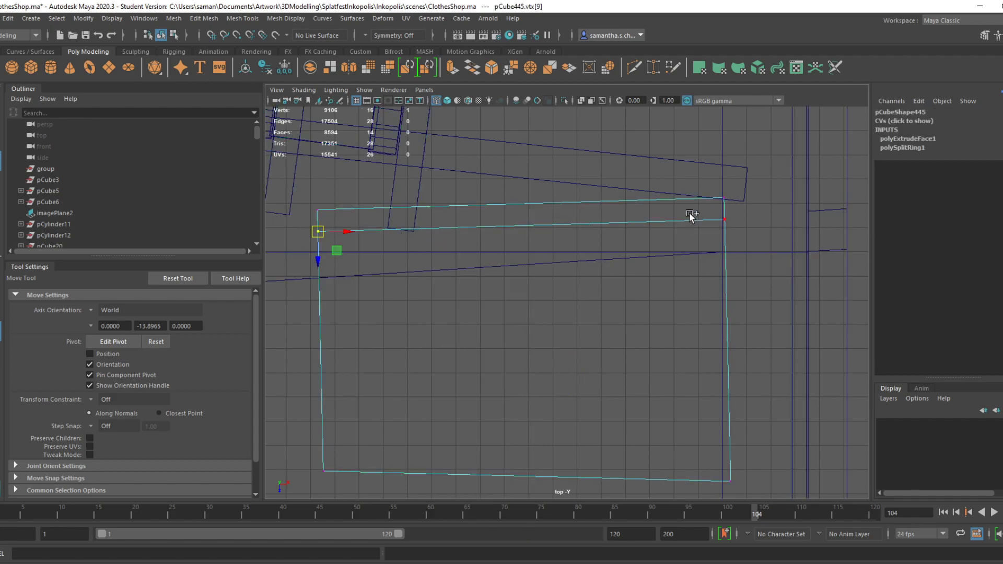
{"action": "key", "text": "r"}
{"action": "scroll", "coordinate": [594, 325], "scroll_direction": "down", "scroll_amount": 5}
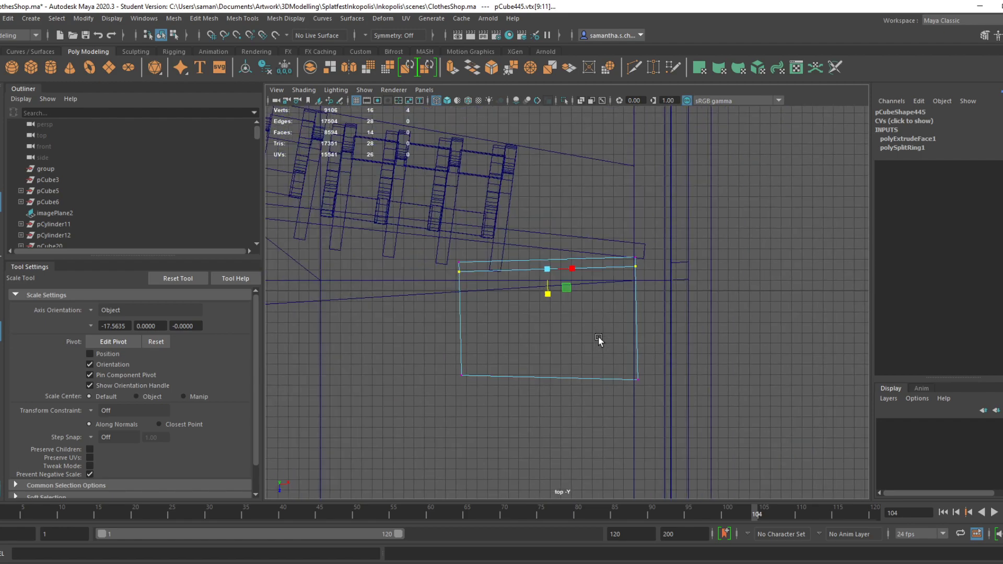
{"action": "scroll", "coordinate": [598, 336], "scroll_direction": "up", "scroll_amount": 5}
{"action": "scroll", "coordinate": [377, 273], "scroll_direction": "down", "scroll_amount": 2}
{"action": "left_click_drag", "start_coordinate": [409, 468], "coordinate": [408, 468]}
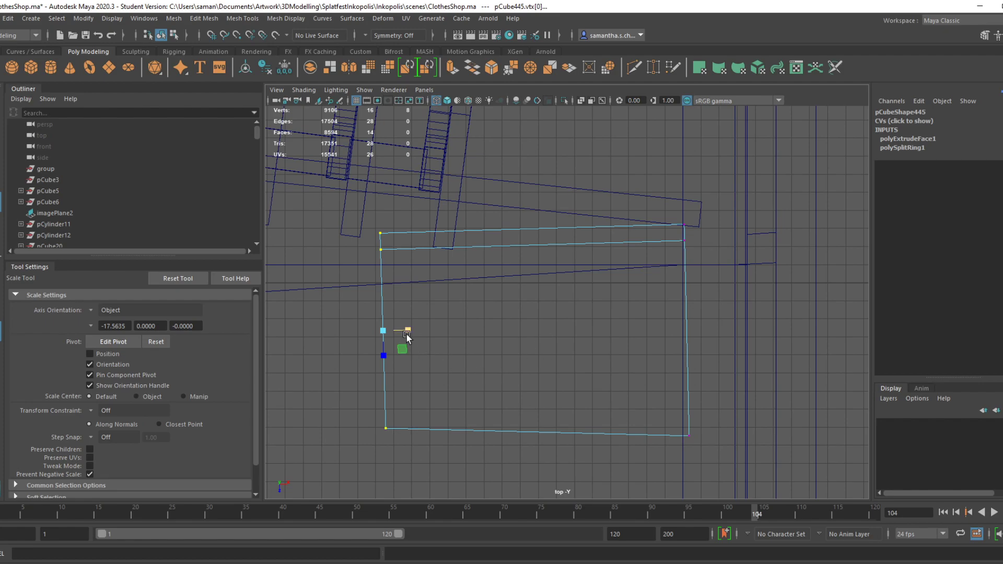
Center the side block's pivot, delete its history and freeze its transformations
{"action": "right_click_drag", "start_coordinate": [407, 256], "coordinate": [455, 237]}
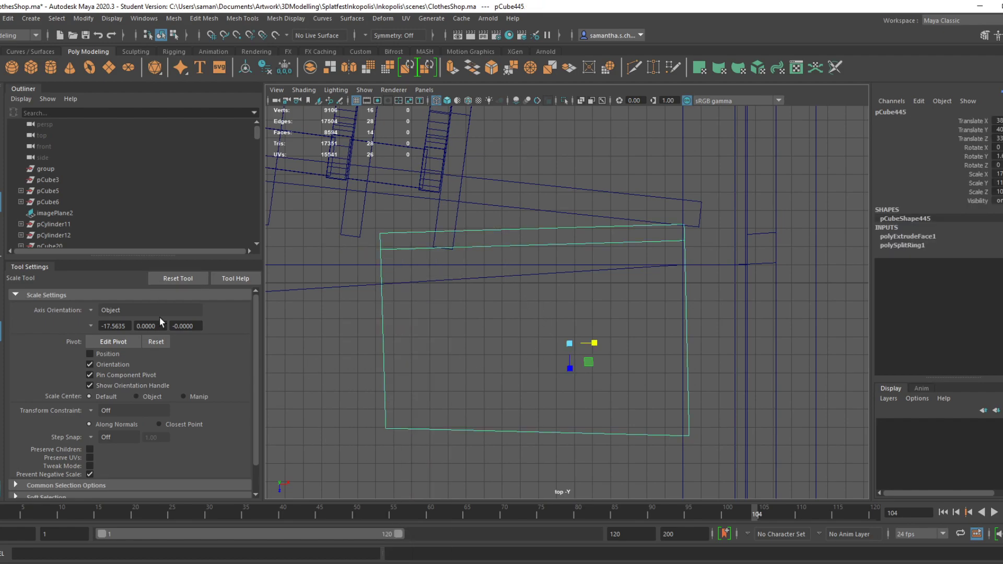
{"action": "left_click", "coordinate": [76, 24]}
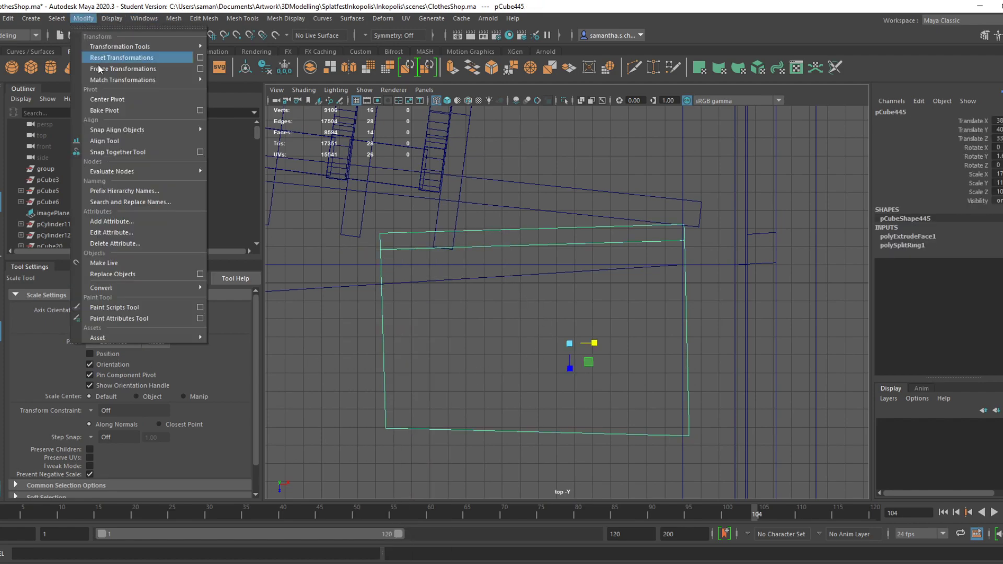
{"action": "left_click", "coordinate": [109, 97]}
{"action": "left_click", "coordinate": [267, 71]}
{"action": "left_click", "coordinate": [284, 73]}
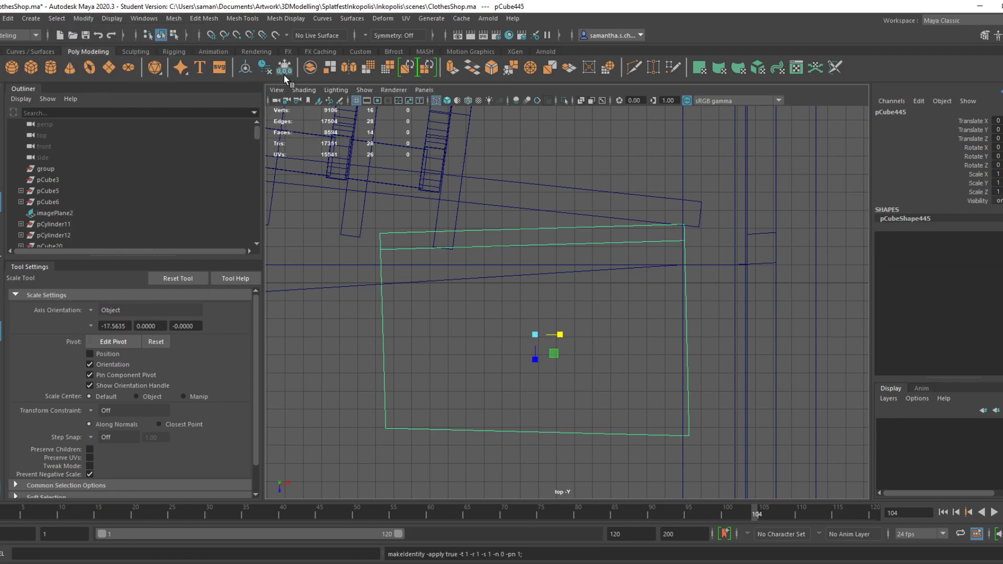
Set the Scale tool's axis orientation to World and scale each of the side block's two back vertex rows flat in depth
{"action": "left_click", "coordinate": [111, 310]}
{"action": "left_click", "coordinate": [120, 326]}
{"action": "right_click_drag", "start_coordinate": [385, 249], "coordinate": [337, 249]}
{"action": "left_click_drag", "start_coordinate": [341, 210], "coordinate": [444, 457]}
{"action": "left_click_drag", "start_coordinate": [762, 255], "coordinate": [761, 256]}
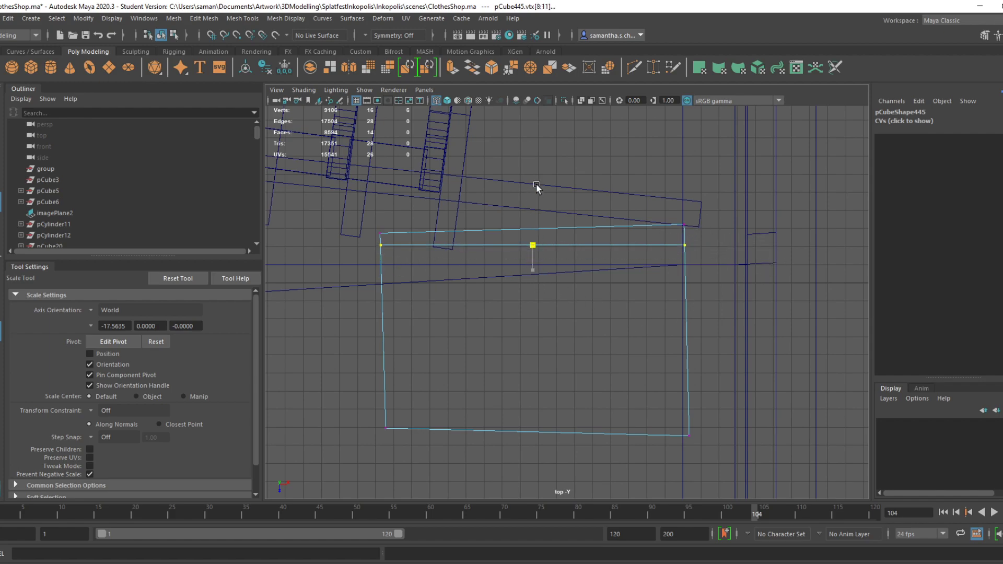
{"action": "left_click_drag", "start_coordinate": [708, 237], "coordinate": [709, 236]}
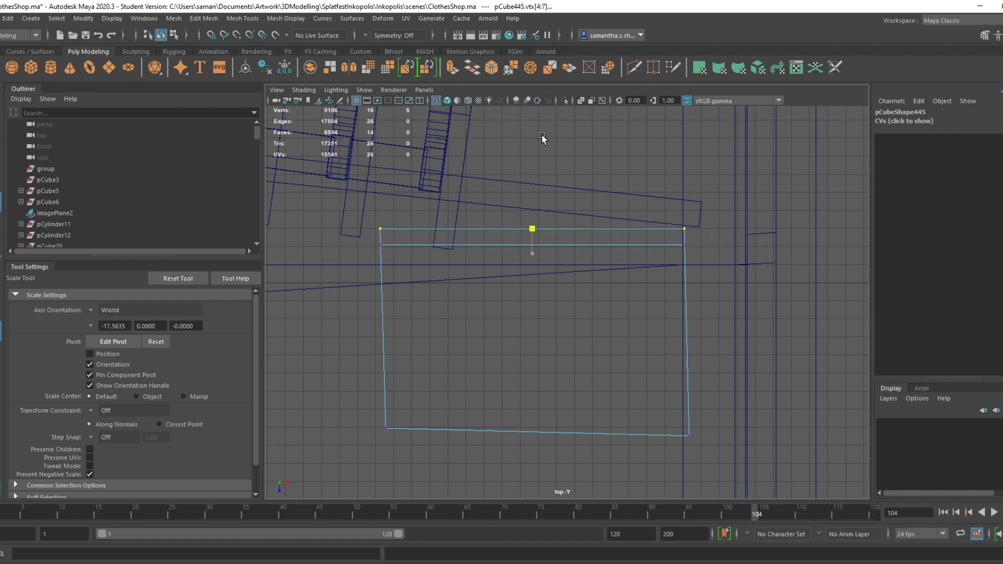
Scale the side block's inner and outer side vertices flat in width so both side edges run straight
{"action": "left_click_drag", "start_coordinate": [337, 208], "coordinate": [439, 496]}
{"action": "left_click_drag", "start_coordinate": [672, 212], "coordinate": [763, 488]}
{"action": "scroll", "coordinate": [384, 465], "scroll_direction": "down", "scroll_amount": 1}
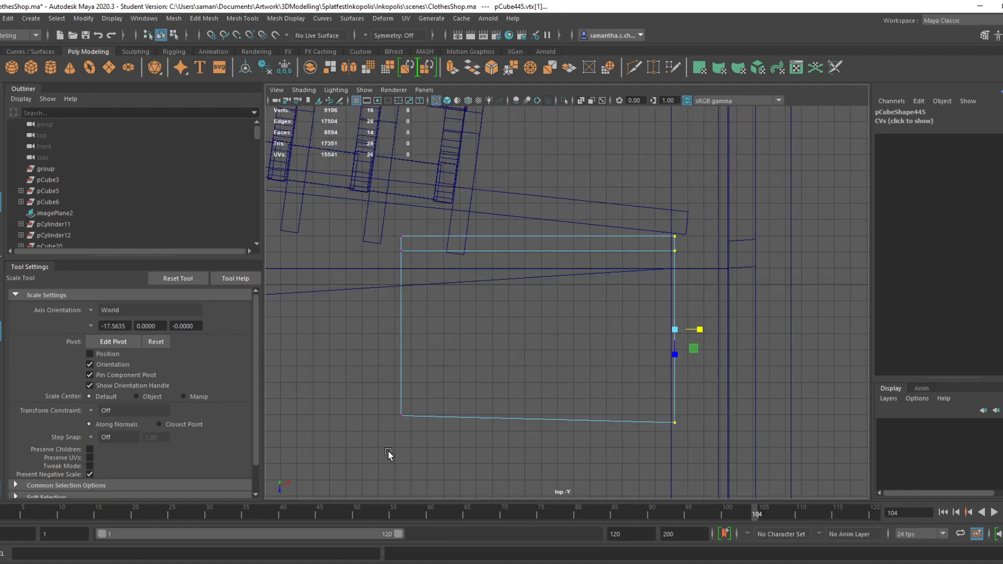
Level the side block's front vertices, move them forward to the inside of the storefront wall, and save the scene
{"action": "scroll", "coordinate": [740, 489], "scroll_direction": "down", "scroll_amount": 2}
{"action": "middle_click_drag", "start_coordinate": [656, 454], "coordinate": [638, 301], "text": "alt"}
{"action": "scroll", "coordinate": [547, 293], "scroll_direction": "down", "scroll_amount": 1}
{"action": "key", "text": "w"}
{"action": "left_click_drag", "start_coordinate": [558, 265], "coordinate": [563, 434]}
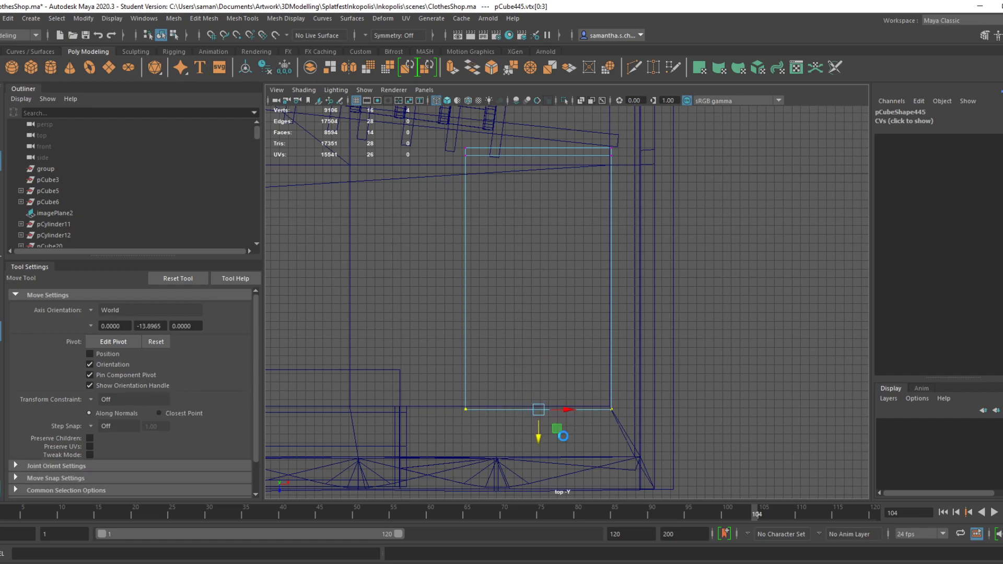
{"action": "key", "text": "ctrl+s"}
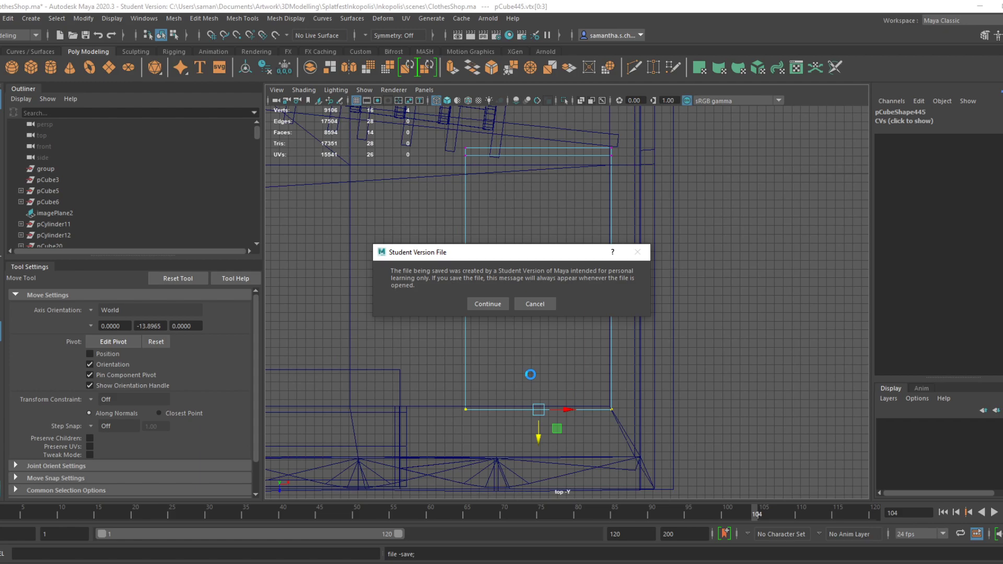
{"action": "left_click", "coordinate": [505, 301]}
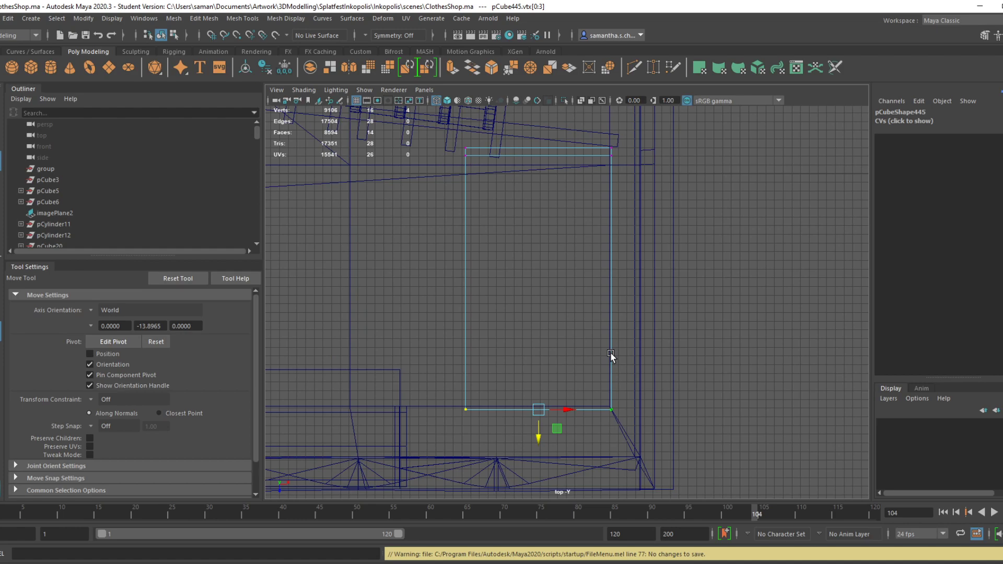
Center the extended side block's pivot in object mode, check it at the doorway in perspective, and save the scene
{"action": "right_click_drag", "start_coordinate": [562, 167], "coordinate": [663, 125]}
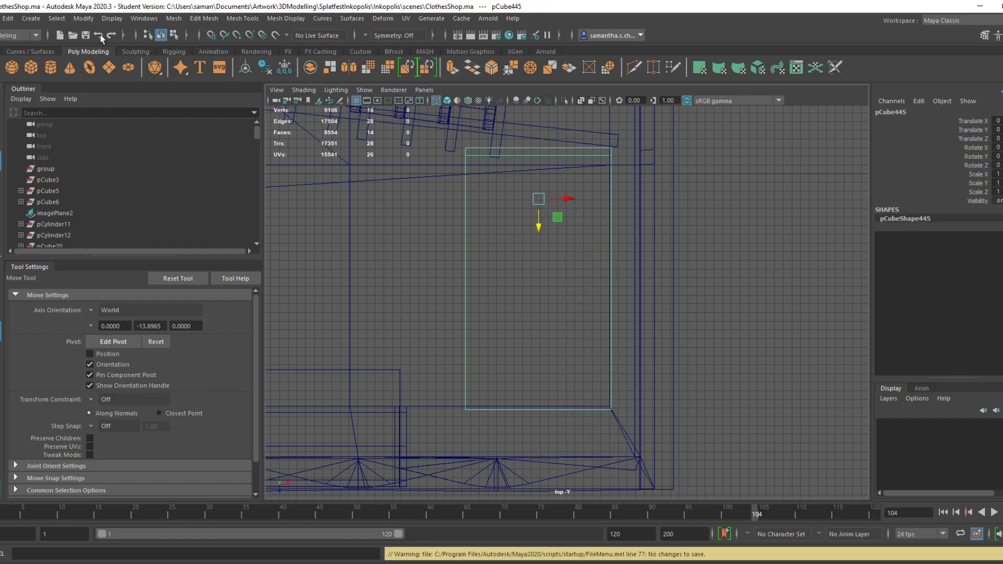
{"action": "left_click", "coordinate": [105, 98]}
{"action": "key", "text": "space"}
{"action": "key", "text": "space"}
{"action": "left_click_drag", "start_coordinate": [695, 305], "coordinate": [659, 399], "text": "alt"}
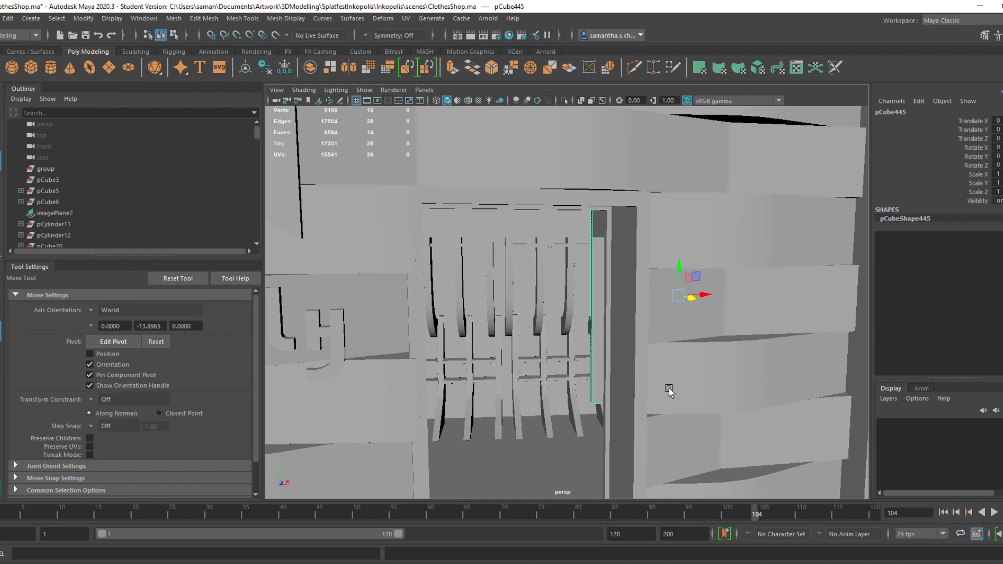
{"action": "key", "text": "ctrl+s"}
{"action": "left_click", "coordinate": [488, 305]}
{"action": "left_click_drag", "start_coordinate": [665, 420], "coordinate": [670, 443], "text": "alt"}
{"action": "key", "text": "ctrl+s"}
{"action": "left_click", "coordinate": [483, 304]}
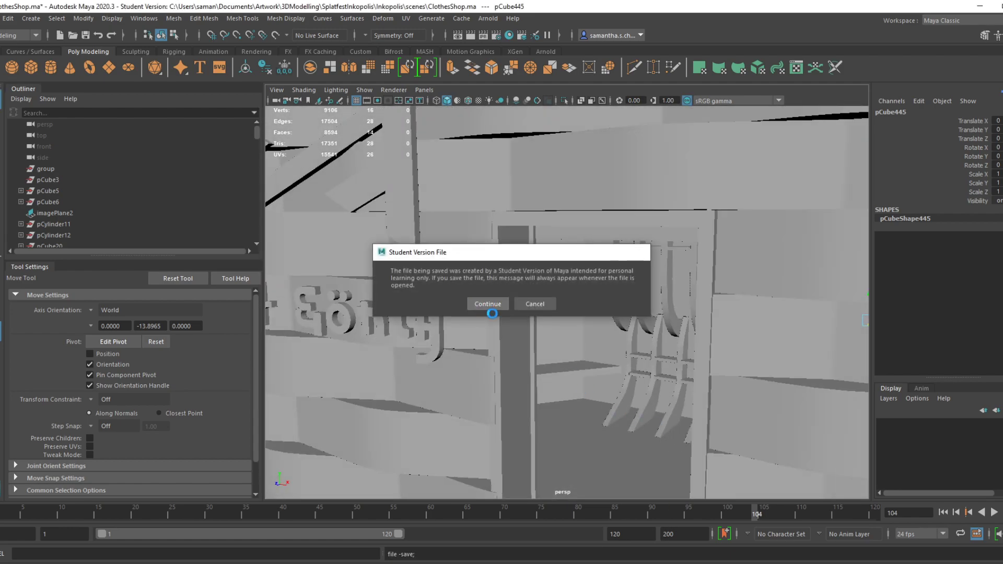
Switch to the game capture window to compare the doorway with the reference, and return to Maya
{"action": "left_click_drag", "start_coordinate": [612, 396], "coordinate": [618, 365], "text": "alt"}
{"action": "key", "text": "alt+Tab"}
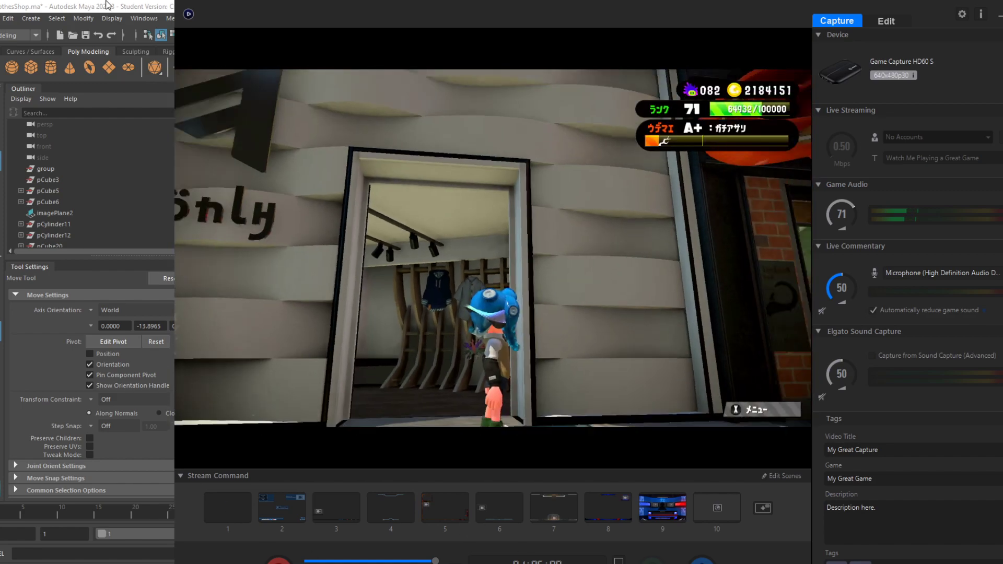
{"action": "left_click", "coordinate": [57, 4]}
Select the wall slab in the top view, rotate it to the slat sets' angle and move it back with Object axis orientation
{"action": "left_click", "coordinate": [568, 299]}
{"action": "key", "text": "space"}
{"action": "key", "text": "space"}
{"action": "middle_click_drag", "start_coordinate": [461, 235], "coordinate": [658, 470], "text": "alt"}
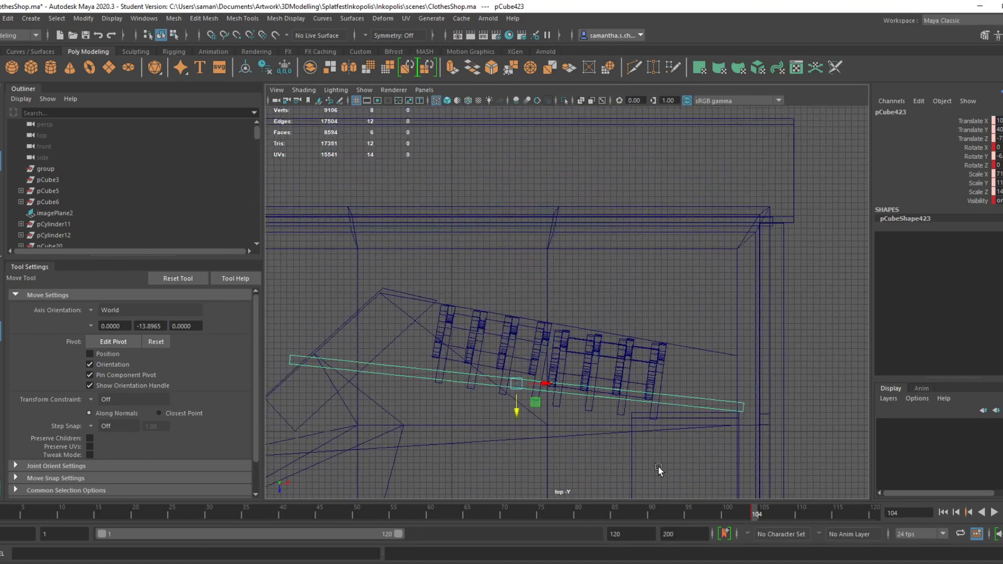
{"action": "key", "text": "e"}
{"action": "left_click_drag", "start_coordinate": [531, 397], "coordinate": [544, 338]}
{"action": "key", "text": "w"}
{"action": "left_click", "coordinate": [112, 310]}
{"action": "left_click", "coordinate": [119, 326]}
{"action": "key", "text": "r"}
{"action": "key", "text": "e"}
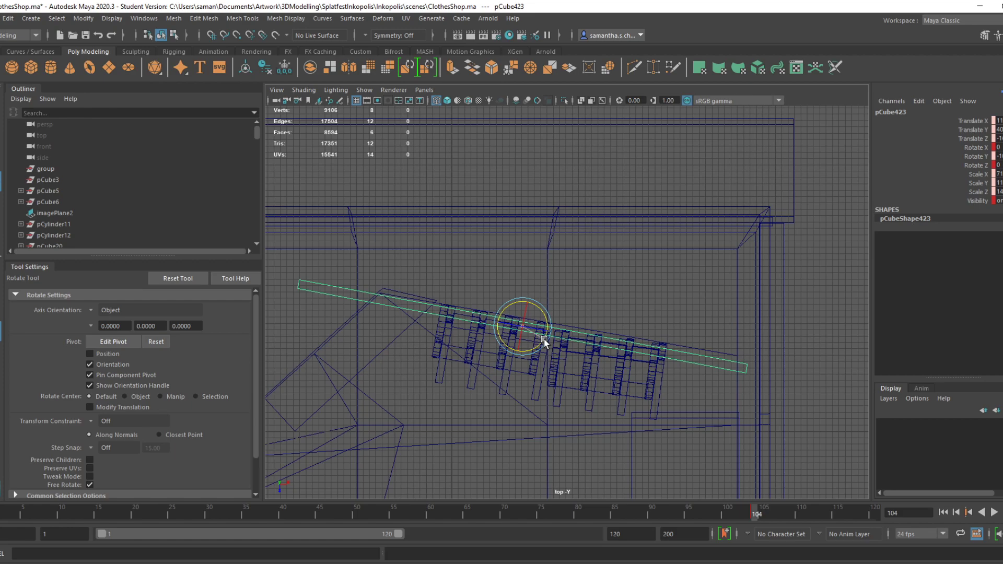
Try to thin the wall slab by scaling its depth with the Scale tool's axis orientation set to Object
{"action": "scroll", "coordinate": [552, 346], "scroll_direction": "up", "scroll_amount": 2}
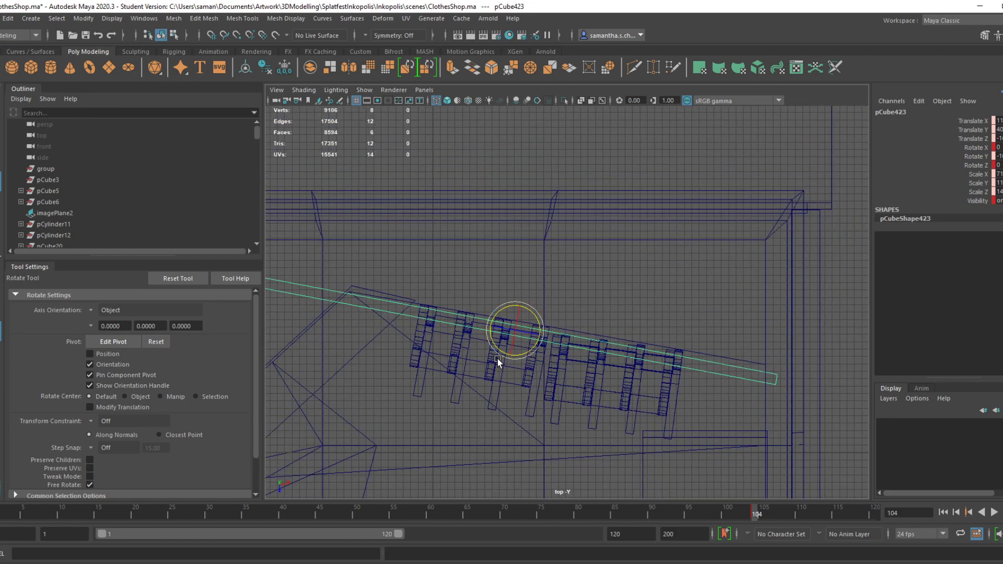
{"action": "key", "text": "r"}
{"action": "left_click_drag", "start_coordinate": [515, 355], "coordinate": [515, 349]}
{"action": "key", "text": "ctrl+z"}
{"action": "left_click", "coordinate": [91, 312]}
{"action": "left_click", "coordinate": [111, 320]}
{"action": "scroll", "coordinate": [515, 368], "scroll_direction": "down", "scroll_amount": 1}
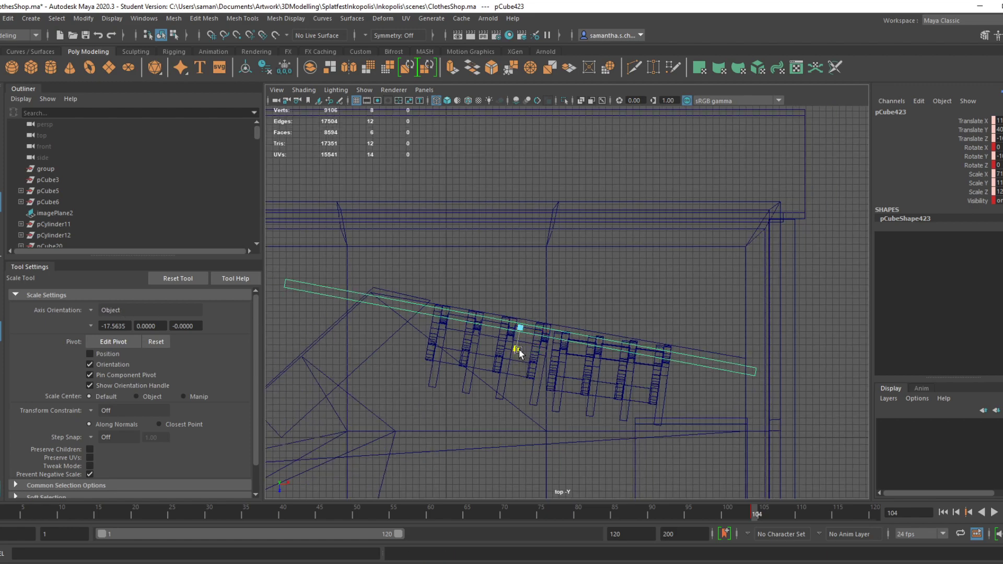
{"action": "left_click_drag", "start_coordinate": [518, 349], "coordinate": [532, 337]}
{"action": "key", "text": "ctrl+z"}
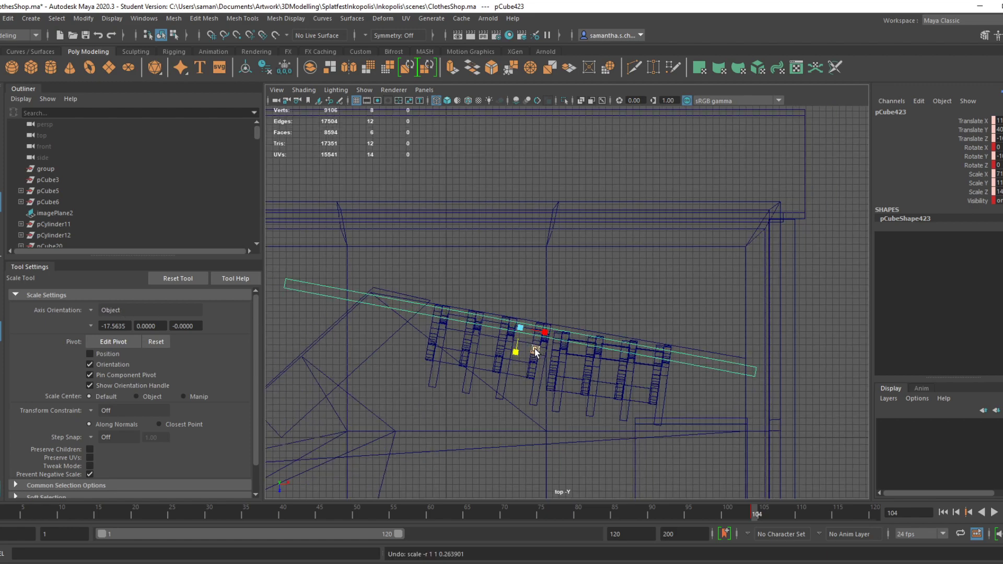
{"action": "key", "text": "w"}
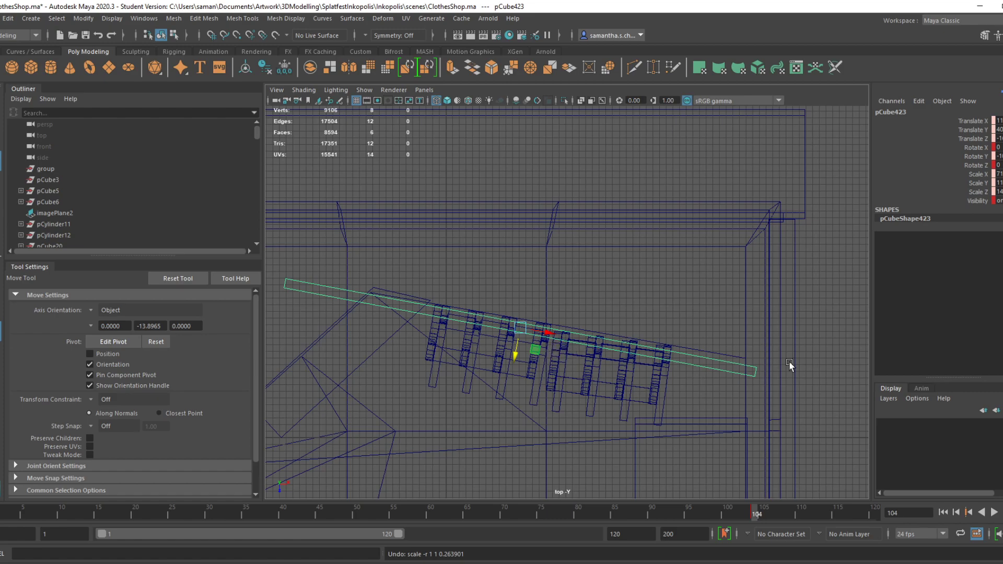
{"action": "right_click_drag", "start_coordinate": [320, 296], "coordinate": [260, 270]}
{"action": "left_click_drag", "start_coordinate": [304, 282], "coordinate": [304, 283]}
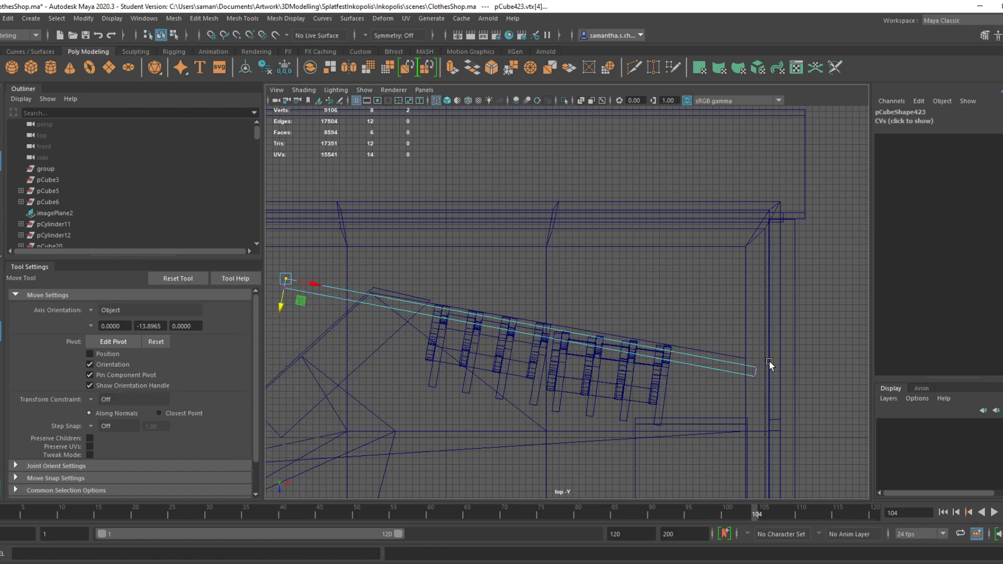
{"action": "key", "text": "r"}
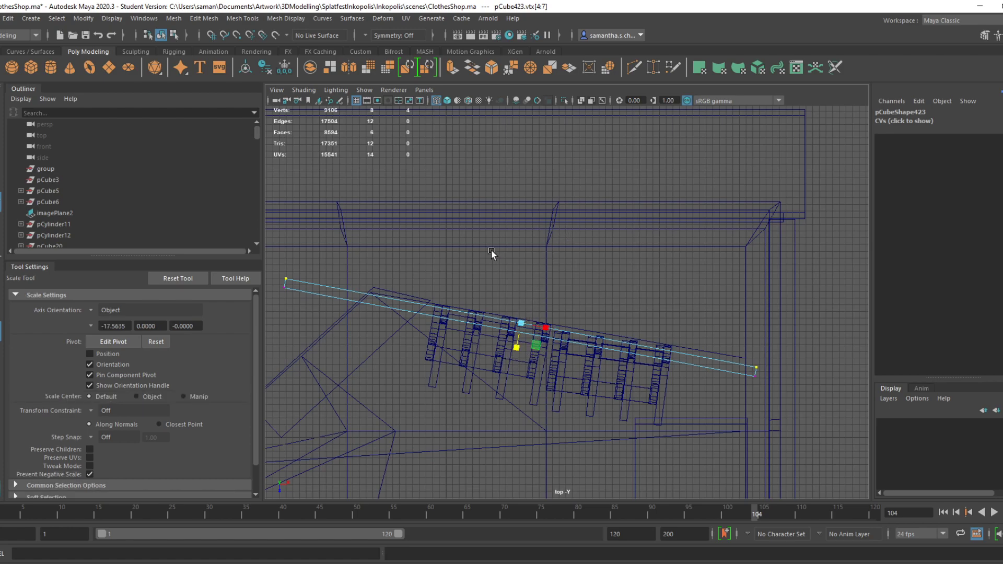
{"action": "left_click_drag", "start_coordinate": [756, 378], "coordinate": [766, 390]}
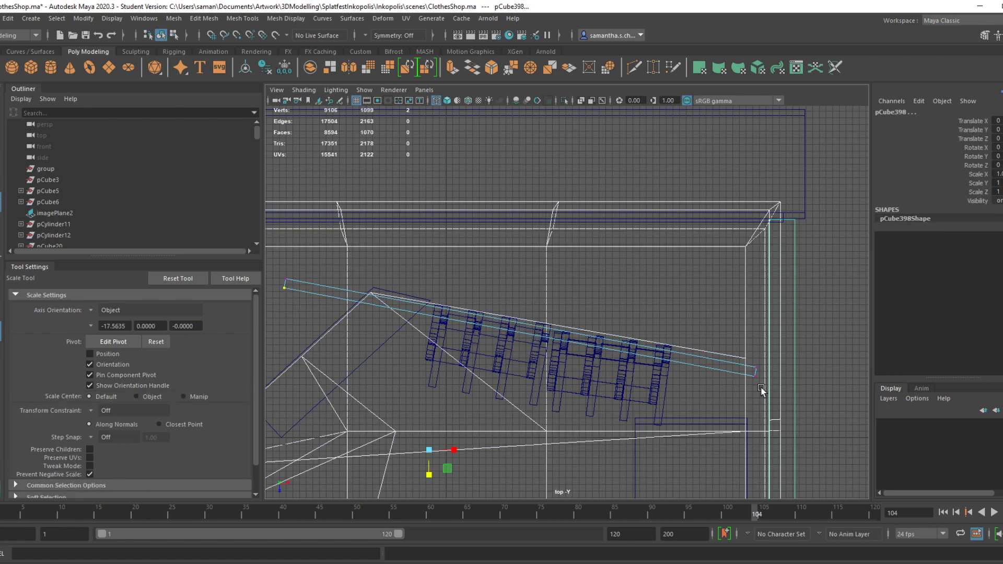
{"action": "left_click", "coordinate": [757, 379]}
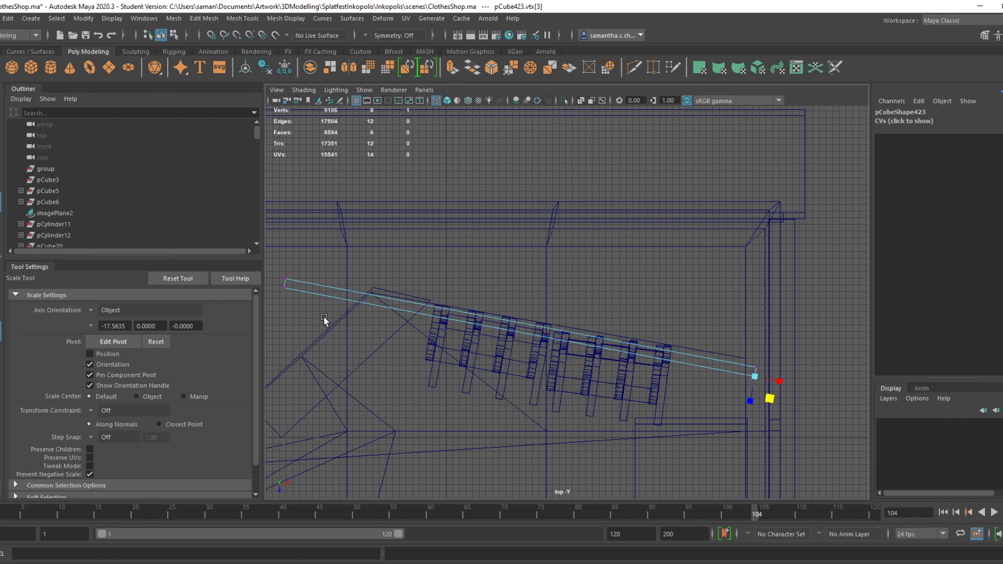
{"action": "right_click_drag", "start_coordinate": [506, 317], "coordinate": [575, 264]}
Move the wall slab against the angled inner wall and fine-tune its rotation to follow the slat sets
{"action": "key", "text": "w"}
{"action": "left_click_drag", "start_coordinate": [517, 354], "coordinate": [520, 350]}
{"action": "scroll", "coordinate": [601, 394], "scroll_direction": "up", "scroll_amount": 1}
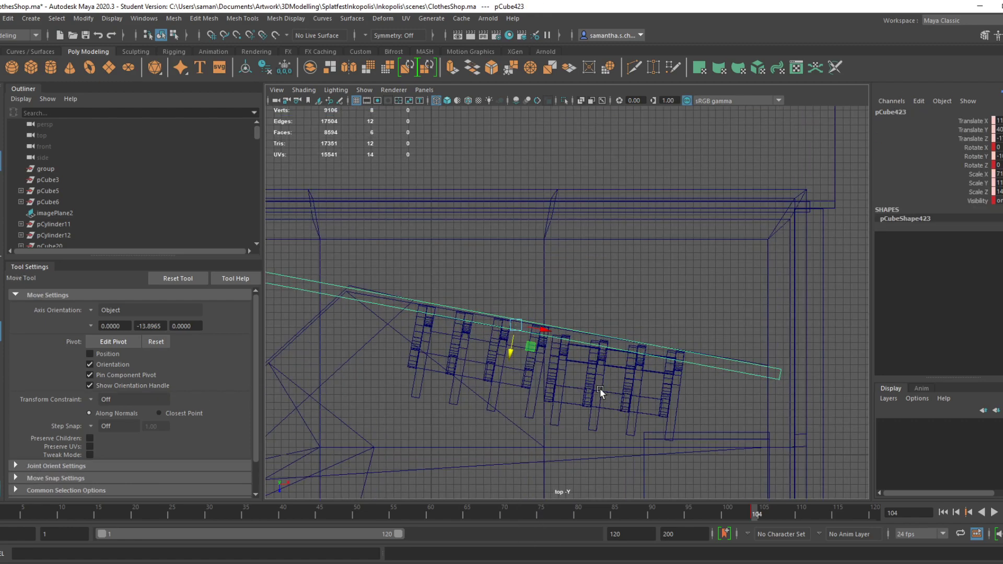
{"action": "key", "text": "e"}
{"action": "mouse_move", "coordinate": [537, 334]}
{"action": "left_mouse_down"}
{"action": "mouse_move", "coordinate": [533, 354]}
{"action": "mouse_move", "coordinate": [511, 356]}
{"action": "mouse_move", "coordinate": [537, 350]}
{"action": "left_mouse_up"}
{"action": "key", "text": "w"}
{"action": "key", "text": "e"}
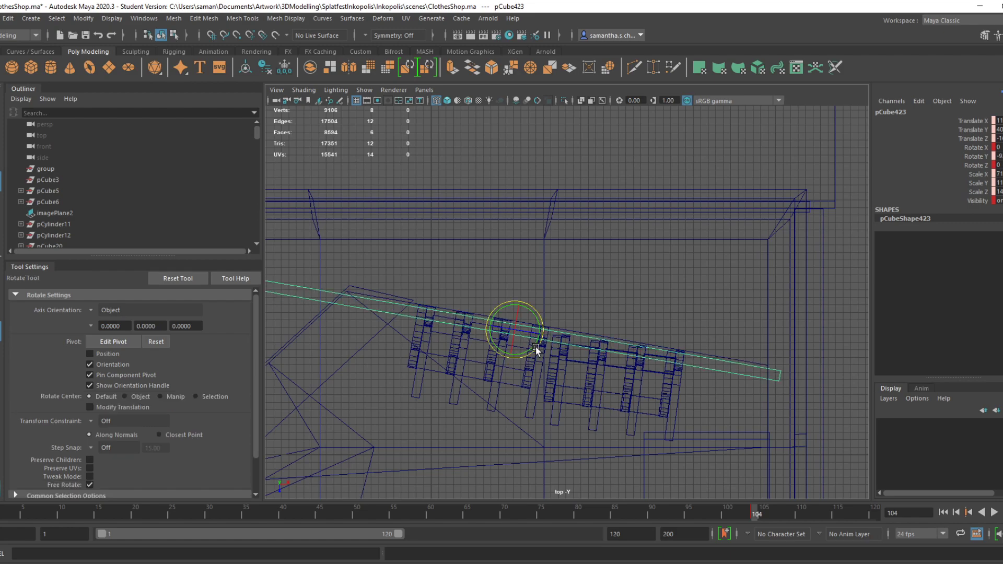
Move the wall slab forward to the front ends of the slats and shorten it lengthwise
{"action": "key", "text": "w"}
{"action": "scroll", "coordinate": [550, 380], "scroll_direction": "down", "scroll_amount": 3}
{"action": "left_click_drag", "start_coordinate": [523, 347], "coordinate": [535, 392]}
{"action": "key", "text": "r"}
{"action": "key", "text": "w"}
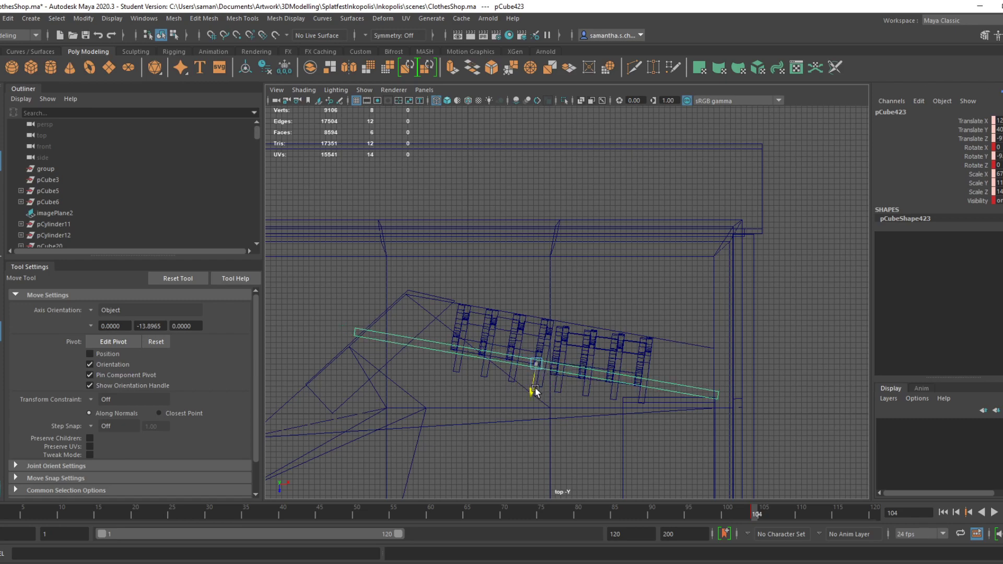
Nudge the side block slightly forward from the wall slab, check the storefront in perspective, and save the scene
{"action": "left_click", "coordinate": [652, 399]}
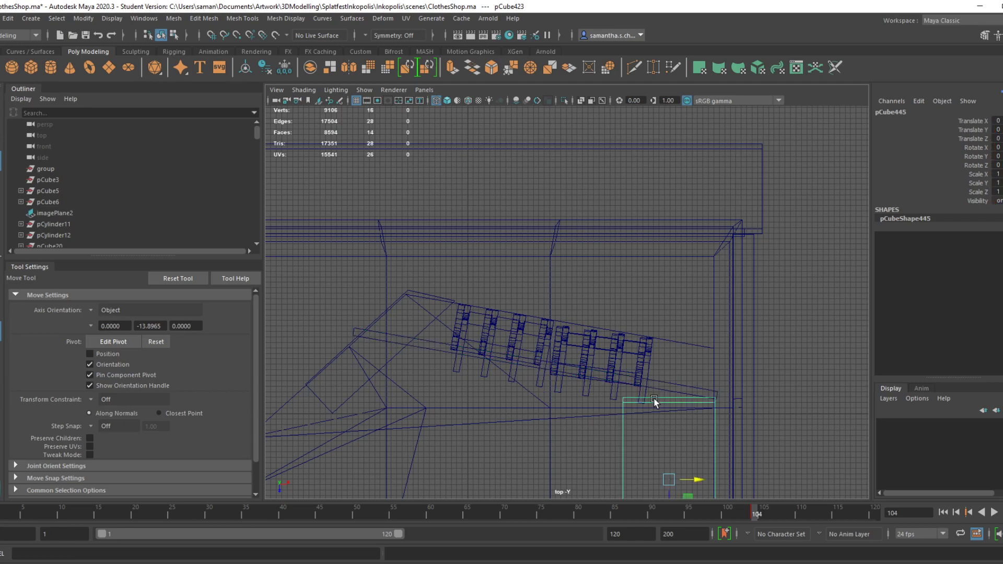
{"action": "middle_click_drag", "start_coordinate": [720, 456], "coordinate": [686, 374], "text": "alt"}
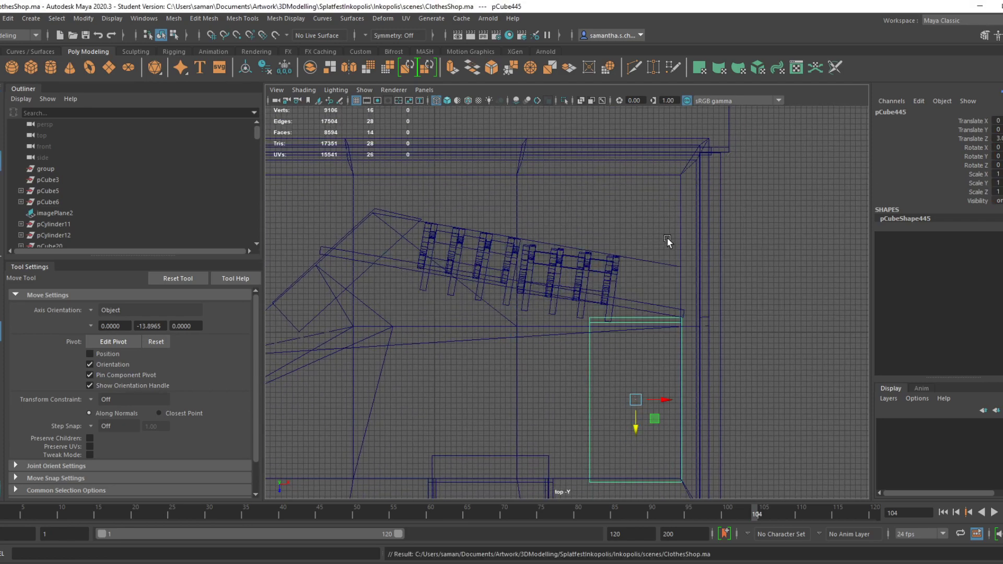
{"action": "key", "text": "space"}
{"action": "left_click_drag", "start_coordinate": [735, 272], "coordinate": [800, 267], "text": "alt"}
{"action": "key", "text": "space"}
{"action": "left_click_drag", "start_coordinate": [620, 329], "coordinate": [557, 343], "text": "alt"}
{"action": "mouse_move", "coordinate": [648, 337]}
{"action": "left_mouse_down", "text": "alt"}
{"action": "mouse_move", "coordinate": [694, 334]}
{"action": "mouse_move", "coordinate": [684, 341]}
{"action": "mouse_move", "coordinate": [682, 319]}
{"action": "mouse_move", "coordinate": [674, 337]}
{"action": "mouse_move", "coordinate": [644, 350]}
{"action": "left_mouse_up", "text": "alt"}
{"action": "scroll", "coordinate": [648, 349], "scroll_direction": "down", "scroll_amount": 4}
{"action": "key", "text": "ctrl+s"}
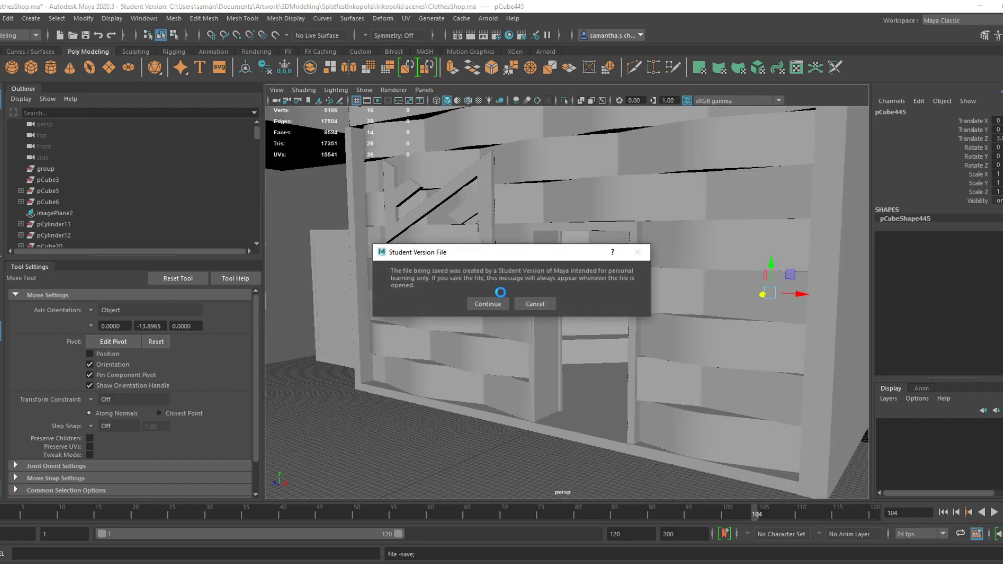
{"action": "left_click", "coordinate": [499, 303]}
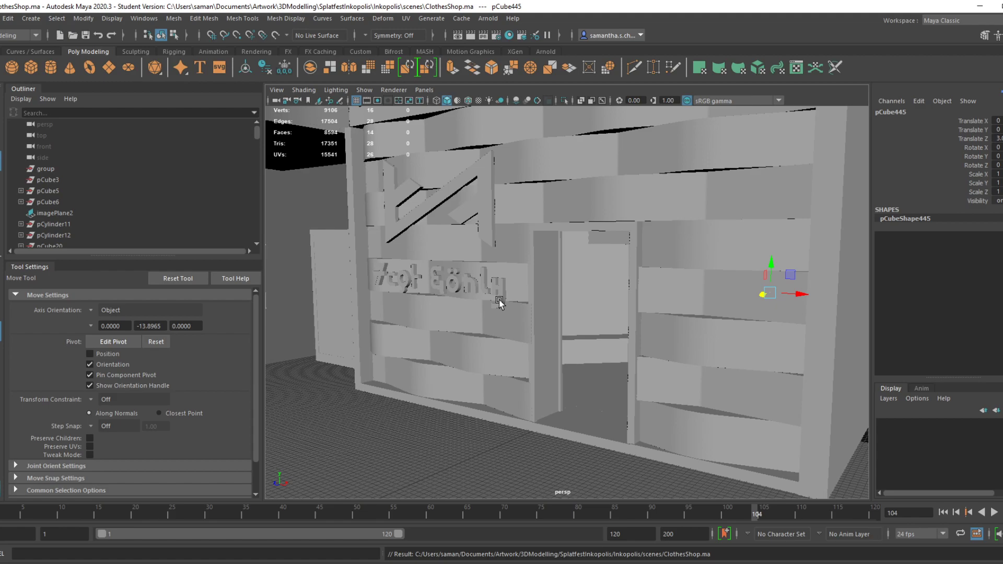
View the whole storefront, switch to the game capture window to check the street reference, and return to Maya
{"action": "left_click_drag", "start_coordinate": [499, 303], "coordinate": [604, 528], "text": "alt"}
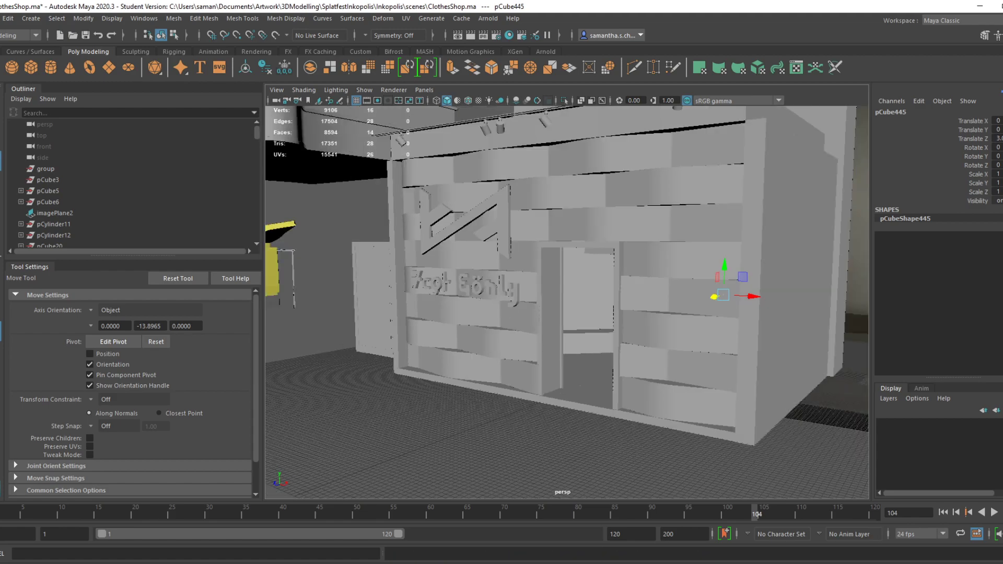
{"action": "key", "text": "alt+Tab"}
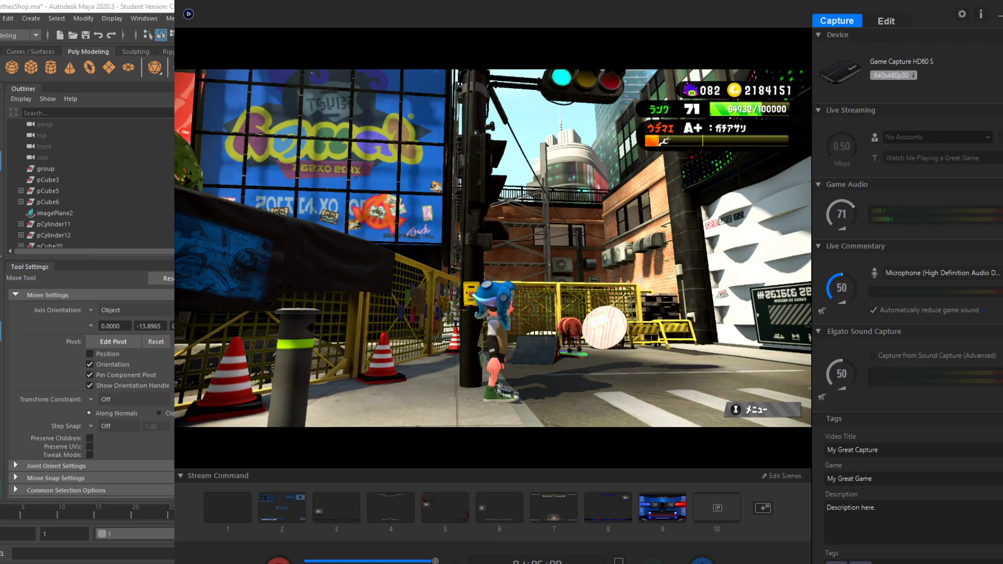
{"action": "left_click", "coordinate": [472, 563]}
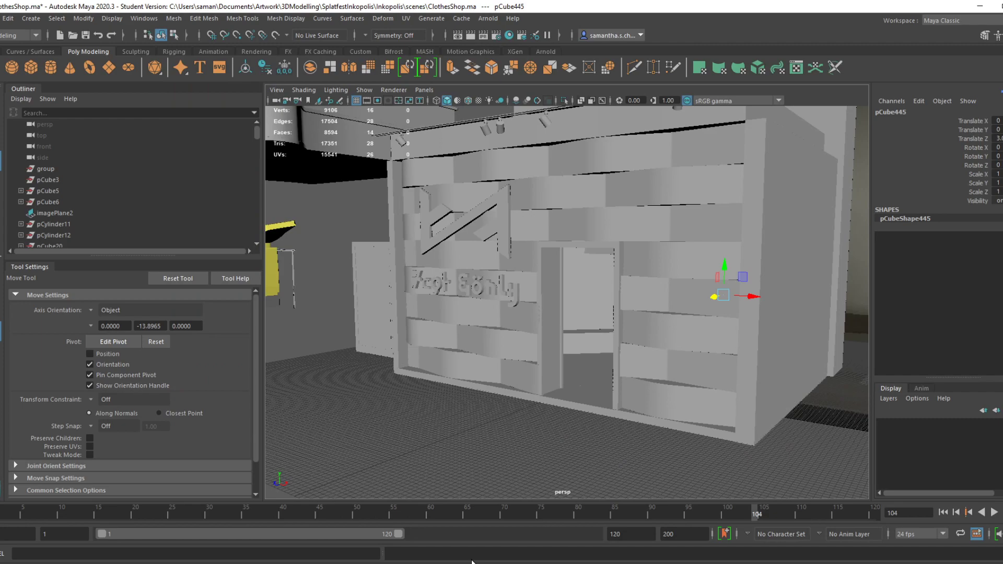
Save the clothes shop scene again while checking the model from another angle
{"action": "key", "text": "ctrl+s"}
{"action": "left_click", "coordinate": [491, 303]}
{"action": "left_click_drag", "start_coordinate": [536, 419], "coordinate": [746, 429], "text": "alt"}
{"action": "middle_click_drag", "start_coordinate": [745, 429], "coordinate": [680, 467], "text": "alt"}
{"action": "right_click_drag", "start_coordinate": [651, 282], "coordinate": [722, 257]}
{"action": "key", "text": "ctrl+s"}
{"action": "left_click", "coordinate": [491, 304]}
Move the wall slab above the doorway slats slightly forward in the top view and save the scene
{"action": "left_click_drag", "start_coordinate": [680, 429], "coordinate": [544, 334], "text": "alt"}
{"action": "right_click_drag", "start_coordinate": [544, 335], "coordinate": [709, 351], "text": "alt"}
{"action": "left_click_drag", "start_coordinate": [709, 351], "coordinate": [622, 342], "text": "alt"}
{"action": "left_click", "coordinate": [570, 261]}
{"action": "scroll", "coordinate": [613, 382], "scroll_direction": "up", "scroll_amount": 2}
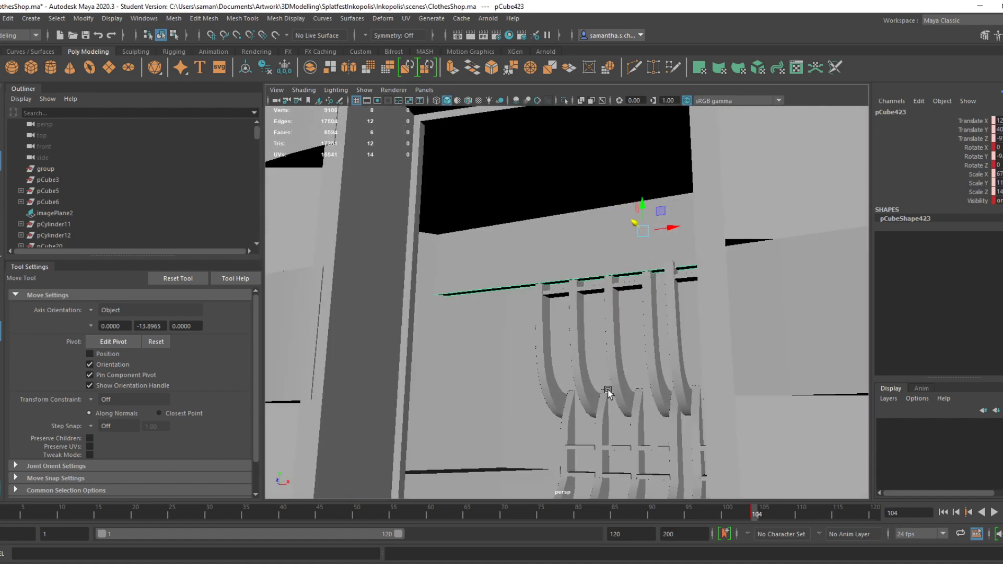
{"action": "key", "text": "space"}
{"action": "key", "text": "space"}
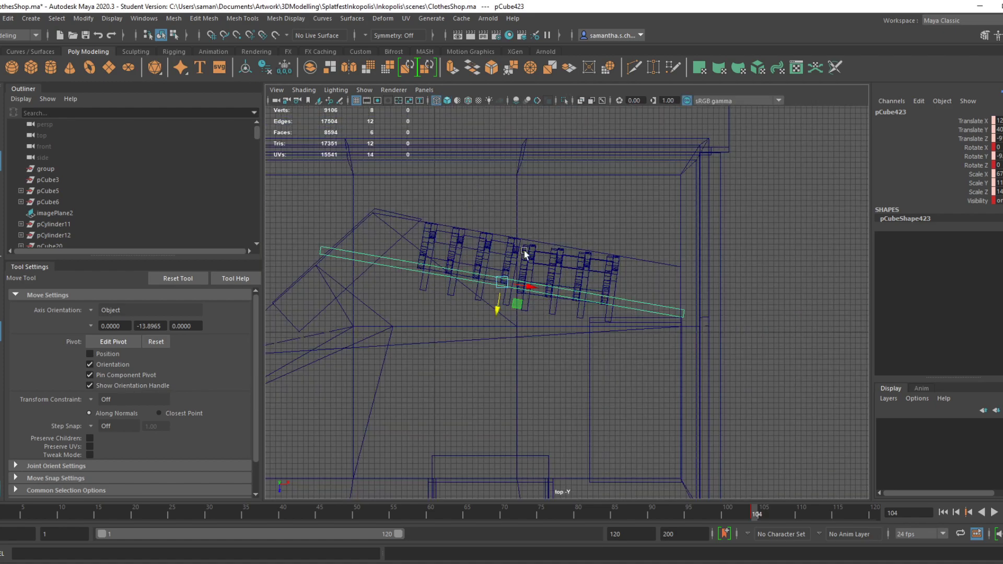
{"action": "left_click_drag", "start_coordinate": [498, 306], "coordinate": [496, 313]}
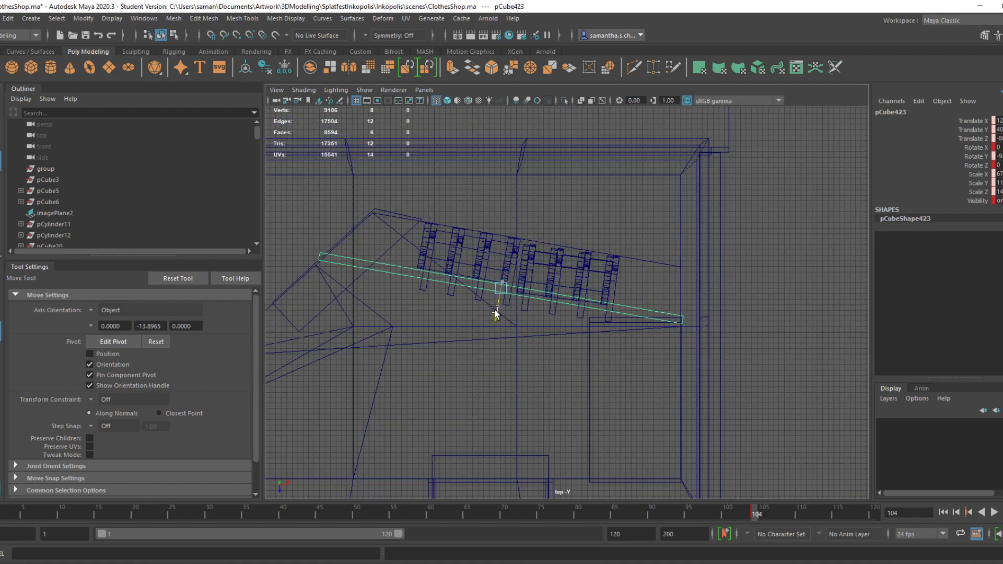
{"action": "key", "text": "ctrl+s"}
{"action": "key", "text": "Return"}
Nudge the wall slab slightly along its length, save the scene again, and return to the perspective view
{"action": "left_click_drag", "start_coordinate": [525, 293], "coordinate": [523, 292]}
{"action": "key", "text": "ctrl+s"}
{"action": "key", "text": "Return"}
{"action": "key", "text": "space"}
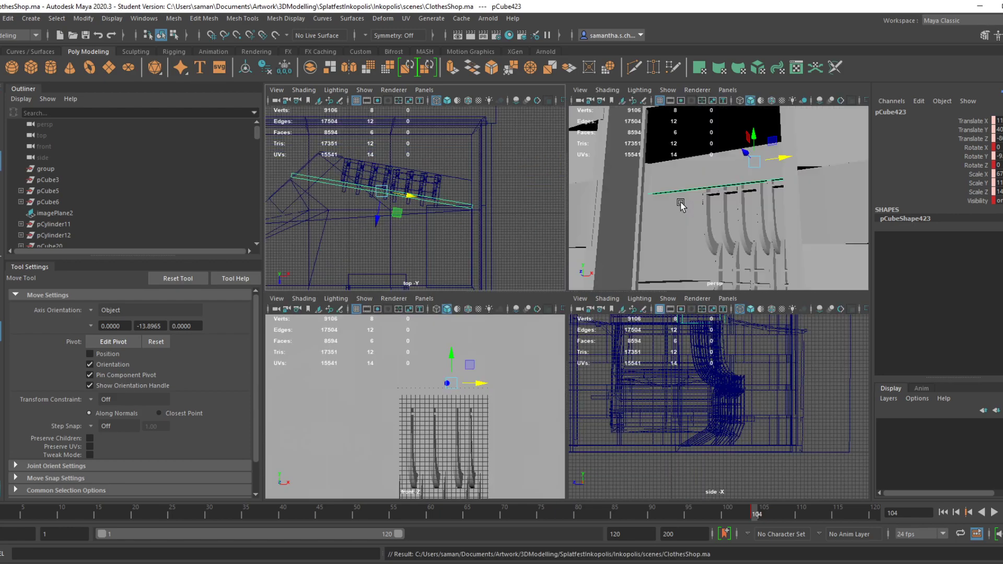
{"action": "key", "text": "space"}
Inspect the doorway interior around the slab and slats in perspective and save the clothes shop scene
{"action": "mouse_move", "coordinate": [721, 255]}
{"action": "left_mouse_down", "text": "alt"}
{"action": "mouse_move", "coordinate": [718, 238]}
{"action": "mouse_move", "coordinate": [716, 247]}
{"action": "left_mouse_up", "text": "alt"}
{"action": "left_click", "coordinate": [560, 412]}
{"action": "left_click_drag", "start_coordinate": [560, 413], "coordinate": [555, 390], "text": "alt"}
{"action": "left_click", "coordinate": [609, 414]}
{"action": "key", "text": "ctrl+s"}
{"action": "left_click", "coordinate": [487, 304]}
{"action": "left_click_drag", "start_coordinate": [593, 441], "coordinate": [557, 433], "text": "alt"}
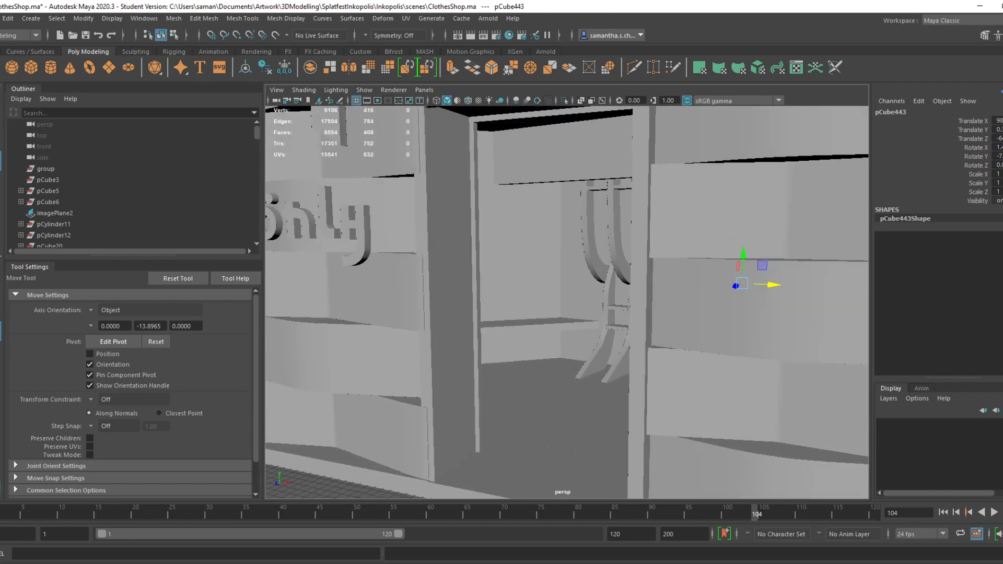
Compare the game capture reference with the storefront, examining the roof-edge rail and spotlights
{"action": "left_click", "coordinate": [585, 563]}
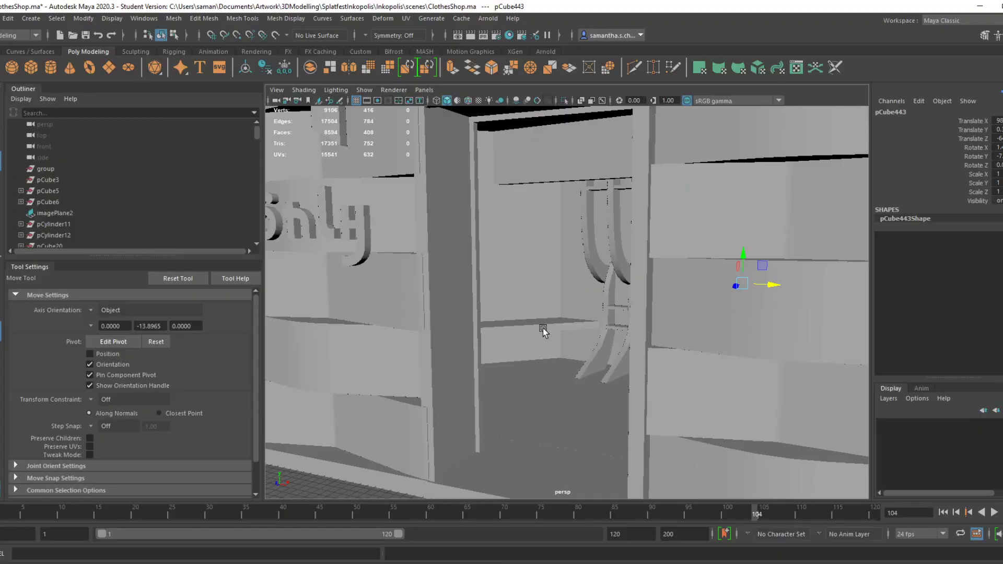
{"action": "scroll", "coordinate": [543, 330], "scroll_direction": "down", "scroll_amount": 5}
{"action": "left_click_drag", "start_coordinate": [544, 330], "coordinate": [566, 318], "text": "alt"}
{"action": "scroll", "coordinate": [567, 318], "scroll_direction": "down", "scroll_amount": 4}
{"action": "scroll", "coordinate": [566, 318], "scroll_direction": "up", "scroll_amount": 4}
{"action": "left_click_drag", "start_coordinate": [632, 415], "coordinate": [695, 409], "text": "alt"}
{"action": "scroll", "coordinate": [695, 409], "scroll_direction": "up", "scroll_amount": 3}
{"action": "scroll", "coordinate": [532, 231], "scroll_direction": "up", "scroll_amount": 2}
{"action": "left_click_drag", "start_coordinate": [532, 231], "coordinate": [597, 302], "text": "alt"}
{"action": "left_click", "coordinate": [573, 335]}
{"action": "left_click_drag", "start_coordinate": [573, 335], "coordinate": [543, 372], "text": "alt"}
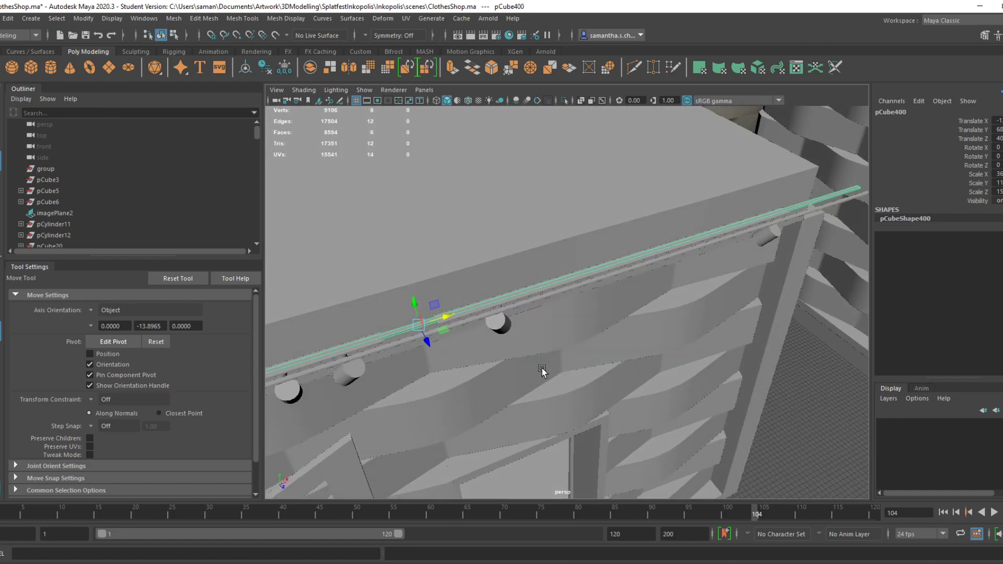
{"action": "key", "text": "alt+Tab"}
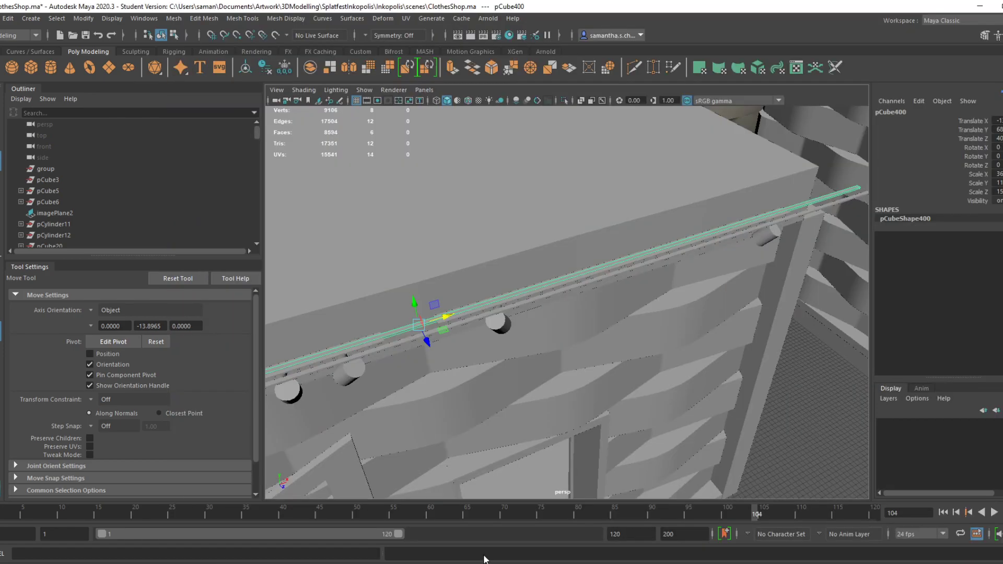
Duplicate one front rail with its two spotlights and move the copy down below the original
{"action": "left_click_drag", "start_coordinate": [630, 355], "coordinate": [513, 177], "text": "alt"}
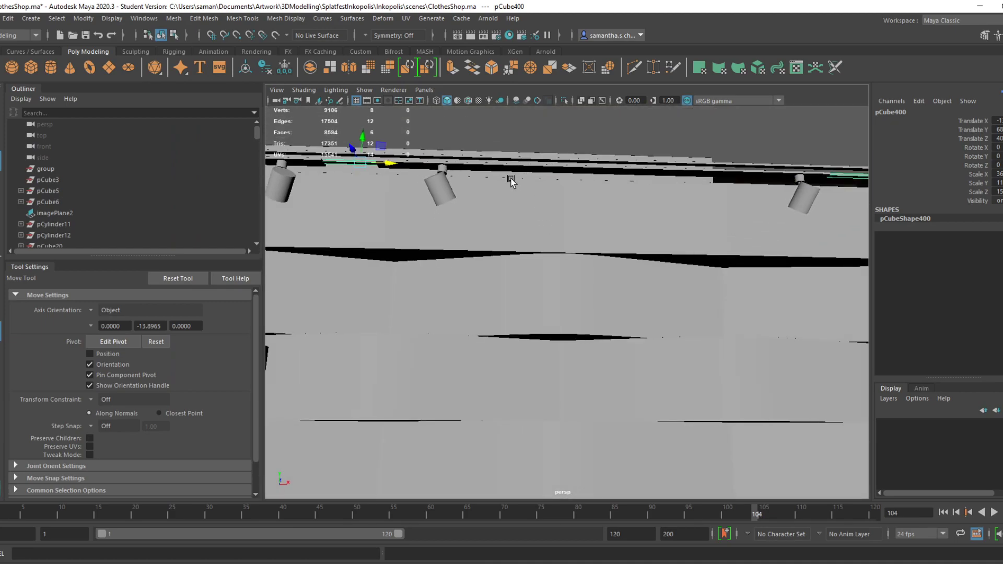
{"action": "left_click", "coordinate": [444, 162]}
{"action": "left_click", "coordinate": [444, 187], "text": "shift"}
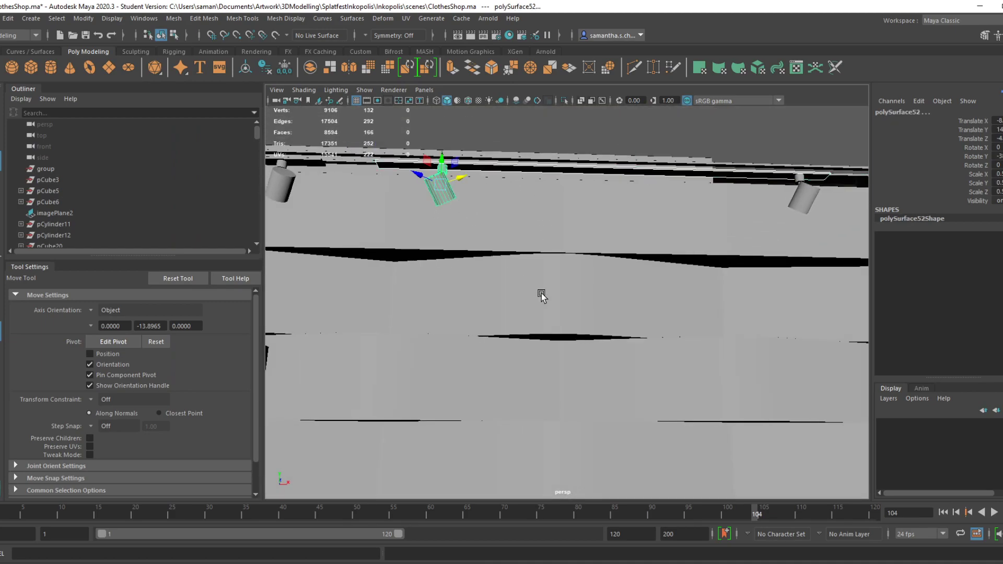
{"action": "left_click_drag", "start_coordinate": [540, 293], "coordinate": [559, 355], "text": "alt"}
{"action": "left_click", "coordinate": [753, 247], "text": "shift"}
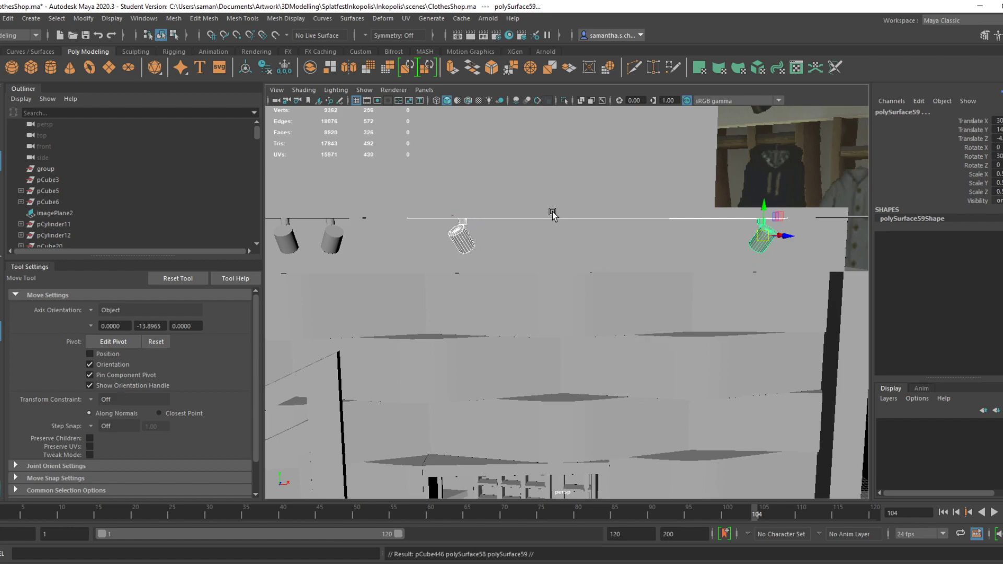
{"action": "left_click_drag", "start_coordinate": [769, 212], "coordinate": [757, 264]}
{"action": "left_click_drag", "start_coordinate": [628, 327], "coordinate": [671, 366], "text": "alt"}
Undo a trial rotation and combine the copied rail and its two spotlights into one mesh
{"action": "left_click_drag", "start_coordinate": [698, 314], "coordinate": [711, 314]}
{"action": "key", "text": "ctrl+z"}
{"action": "left_click", "coordinate": [203, 18]}
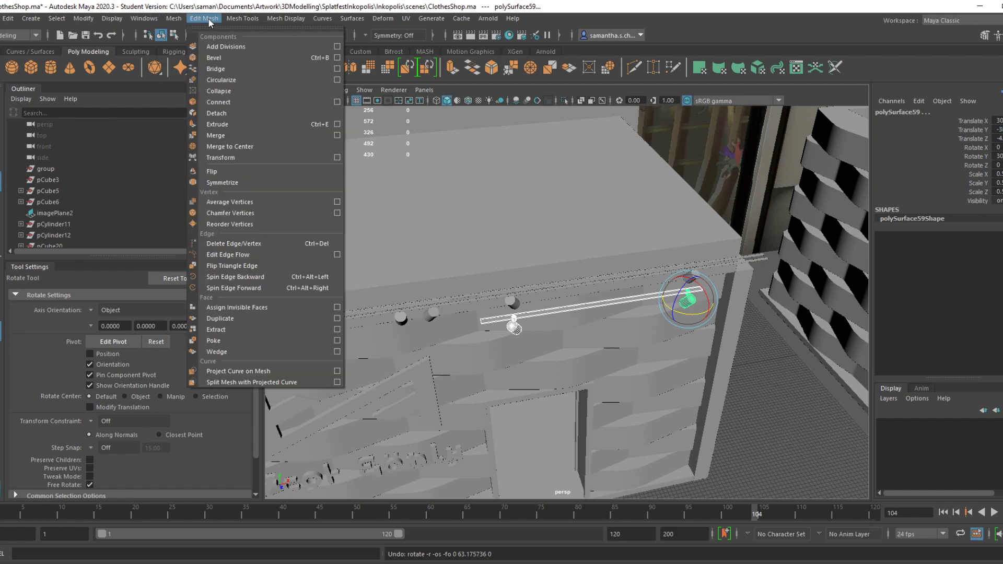
{"action": "left_click", "coordinate": [195, 58]}
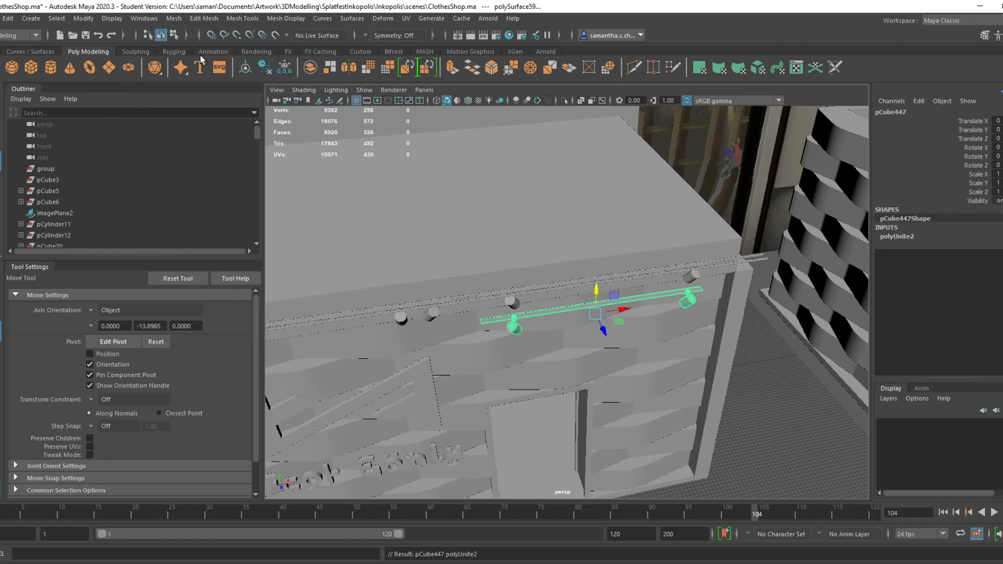
Move the combined spotlight rail inside the shop and rotate it diagonally to about 59 degrees around Y in the top view
{"action": "left_click_drag", "start_coordinate": [593, 321], "coordinate": [541, 296]}
{"action": "key", "text": "space"}
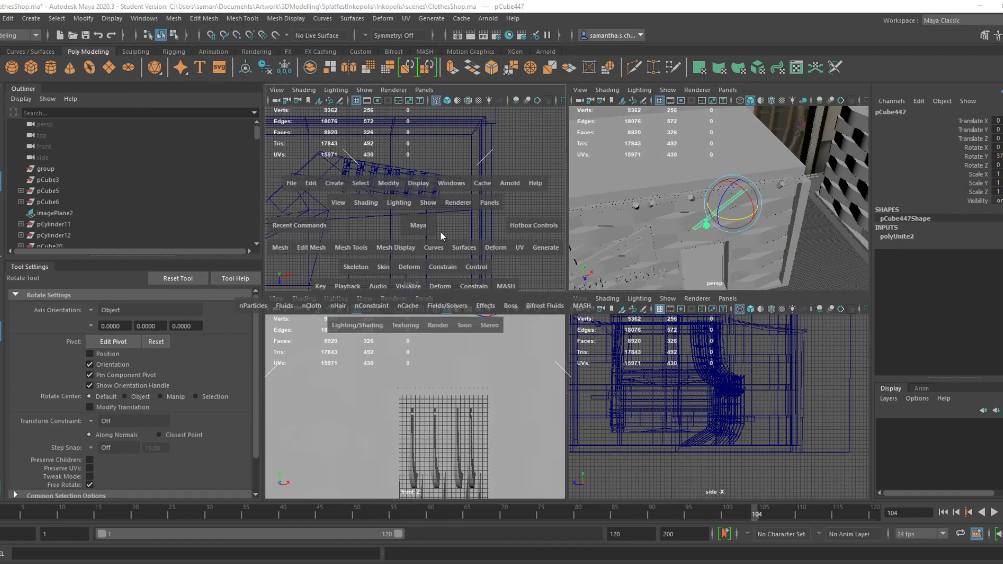
{"action": "key", "text": "space"}
{"action": "scroll", "coordinate": [574, 334], "scroll_direction": "down", "scroll_amount": 5}
{"action": "scroll", "coordinate": [580, 392], "scroll_direction": "up", "scroll_amount": 1}
{"action": "left_click_drag", "start_coordinate": [581, 393], "coordinate": [533, 283]}
{"action": "key", "text": "w"}
{"action": "key", "text": "e"}
{"action": "key", "text": "w"}
{"action": "key", "text": "e"}
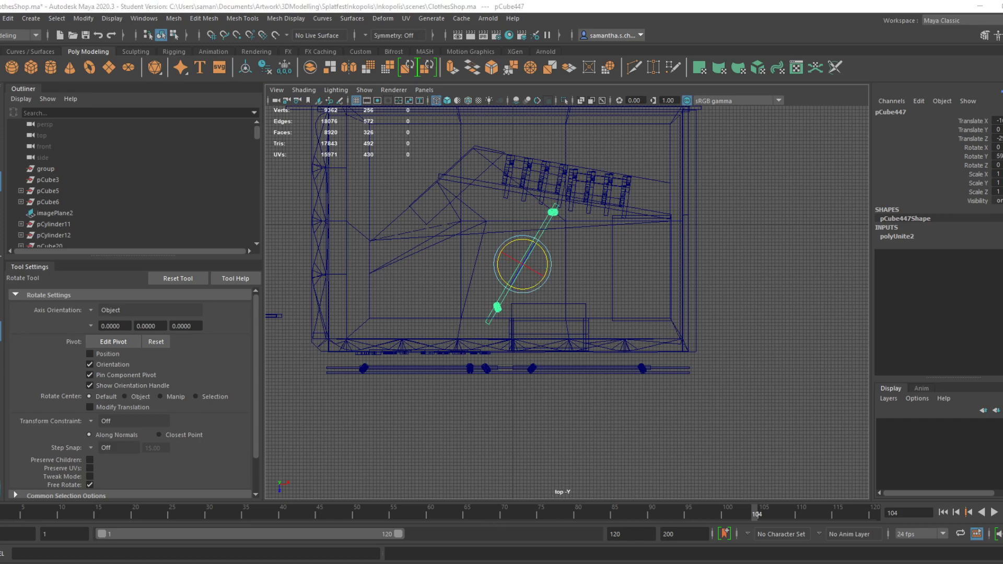
Switch to the game capture window to check the lights inside the doorway, and return to Maya
{"action": "key", "text": "alt+Tab"}
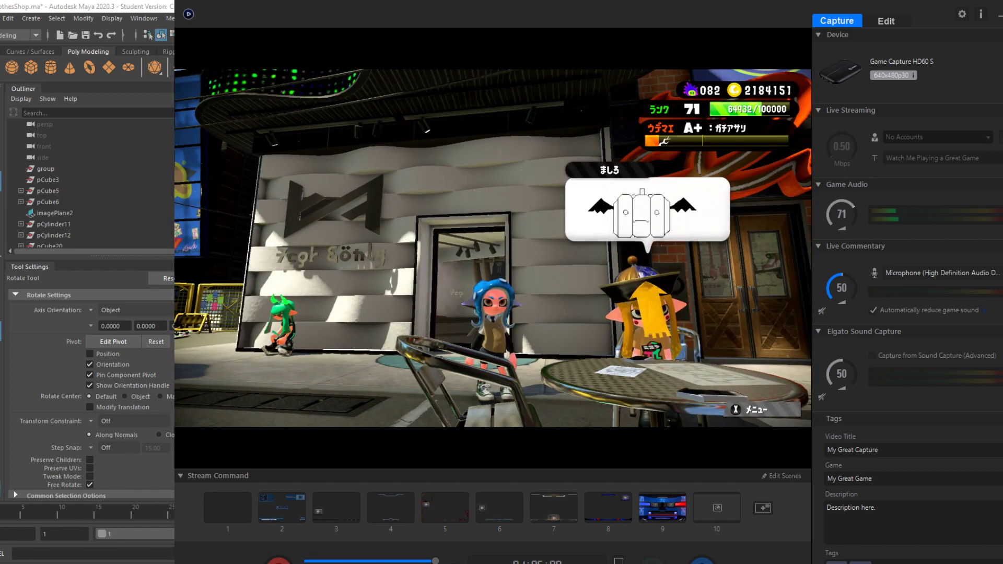
{"action": "mouse_move", "coordinate": [428, 563]}
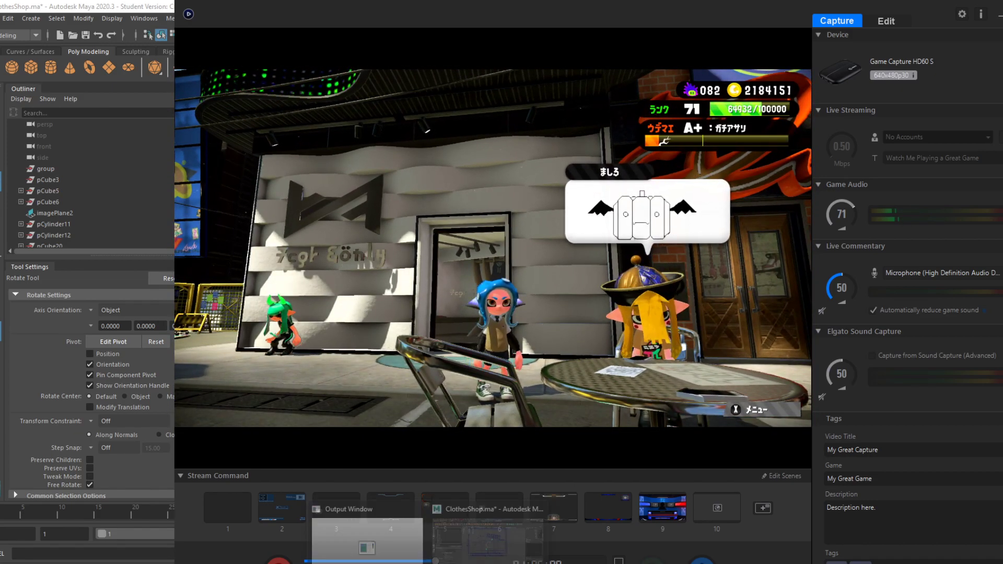
{"action": "left_click", "coordinate": [467, 557]}
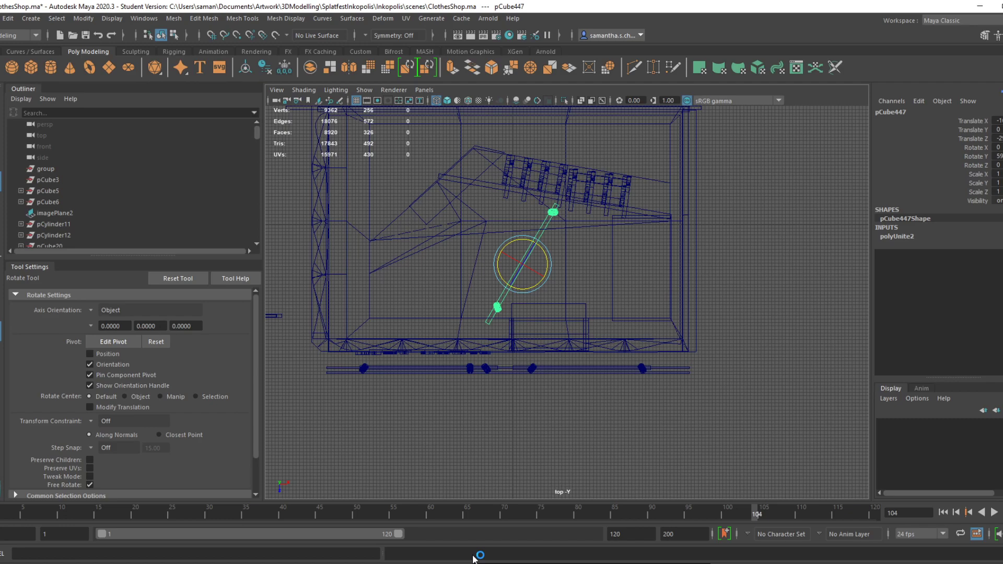
Reposition the spotlight rail in front of the slats and rotate it to about 44 degrees around Y
{"action": "scroll", "coordinate": [554, 313], "scroll_direction": "up", "scroll_amount": 3}
{"action": "middle_click_drag", "start_coordinate": [561, 242], "coordinate": [629, 359], "text": "alt"}
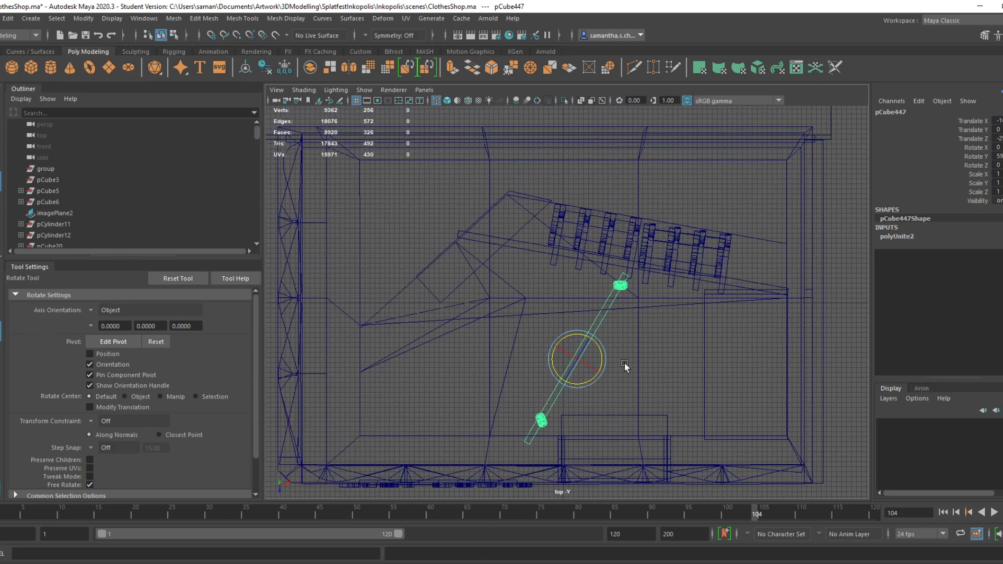
{"action": "key", "text": "w"}
{"action": "left_click_drag", "start_coordinate": [601, 370], "coordinate": [573, 323]}
{"action": "scroll", "coordinate": [577, 371], "scroll_direction": "up", "scroll_amount": 1}
{"action": "key", "text": "e"}
{"action": "key", "text": "w"}
{"action": "key", "text": "e"}
{"action": "key", "text": "w"}
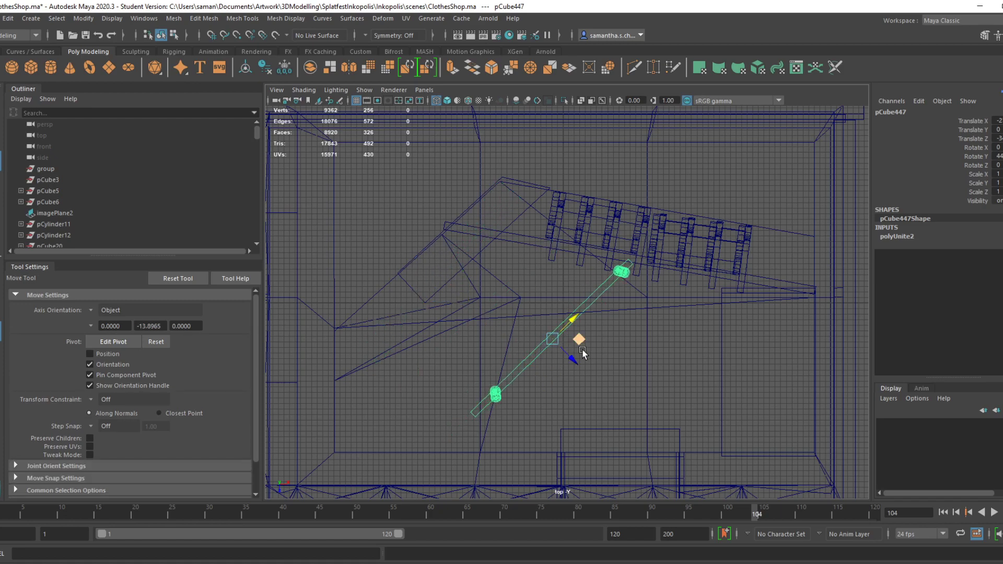
Separate the combined spotlight rail into its individual parts, center their pivots, and deselect them
{"action": "left_click", "coordinate": [168, 20]}
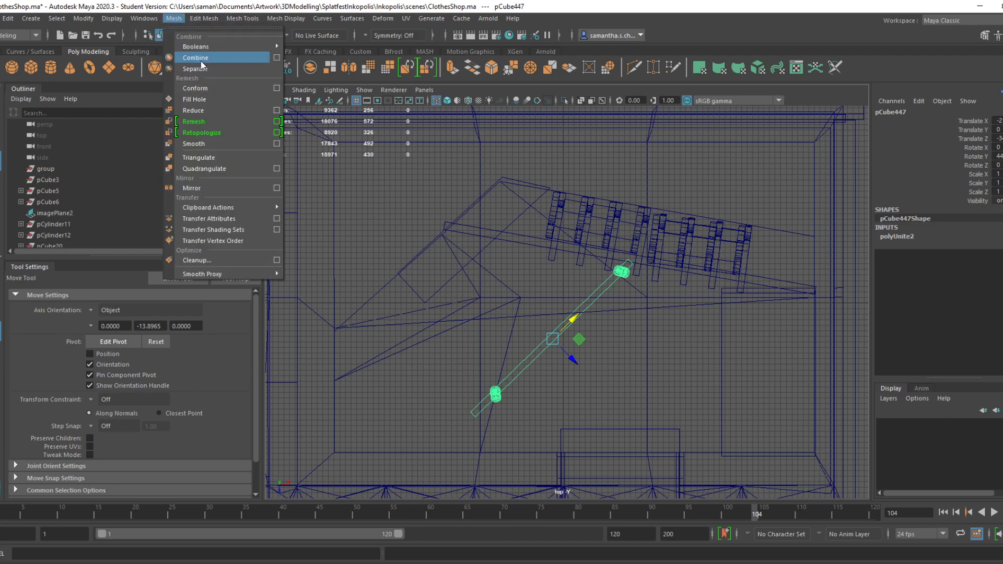
{"action": "left_click", "coordinate": [194, 66]}
{"action": "key", "text": "ctrl+z"}
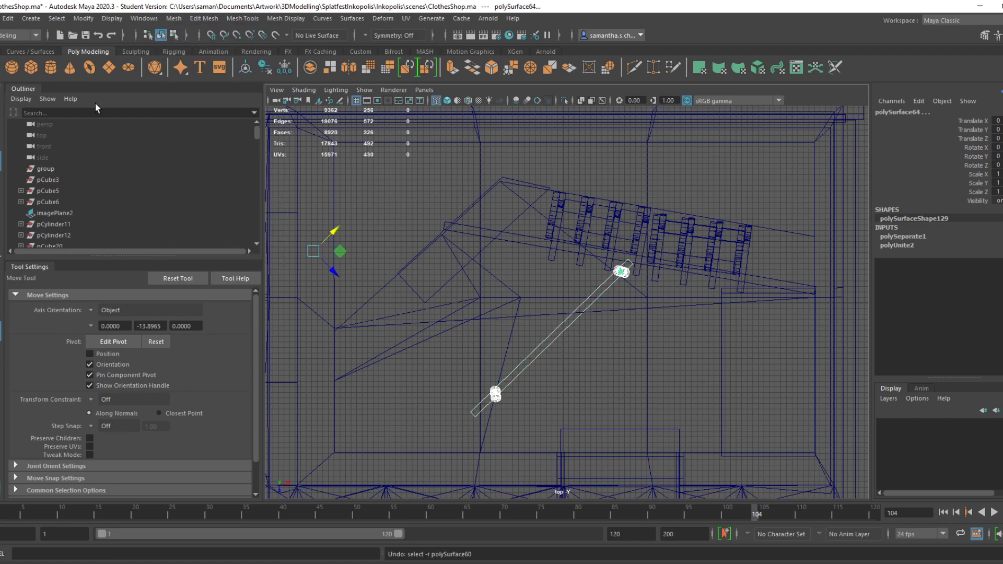
{"action": "left_click", "coordinate": [84, 19]}
{"action": "left_click", "coordinate": [122, 99]}
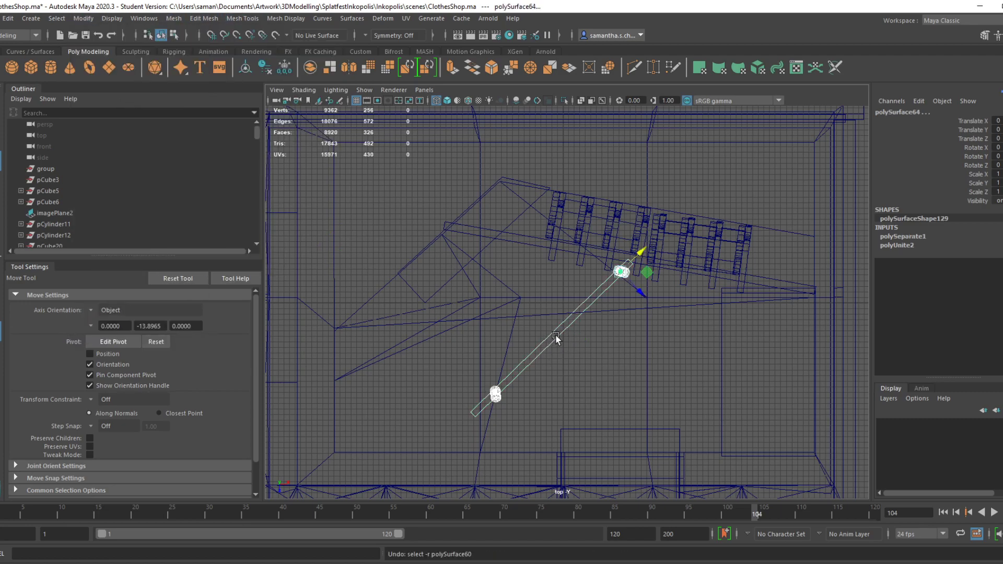
{"action": "left_click", "coordinate": [575, 373]}
Lengthen the diagonal rail bar and slide it along its own axis toward the storefront's front left
{"action": "scroll", "coordinate": [582, 378], "scroll_direction": "down", "scroll_amount": 2}
{"action": "scroll", "coordinate": [587, 377], "scroll_direction": "up", "scroll_amount": 3}
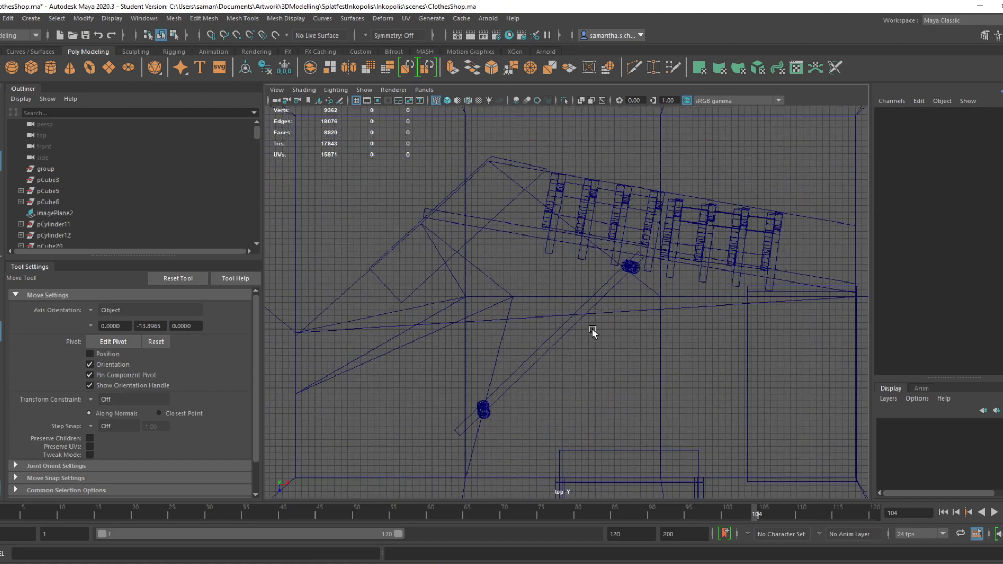
{"action": "left_click", "coordinate": [570, 330]}
{"action": "key", "text": "r"}
{"action": "left_click_drag", "start_coordinate": [573, 328], "coordinate": [582, 329]}
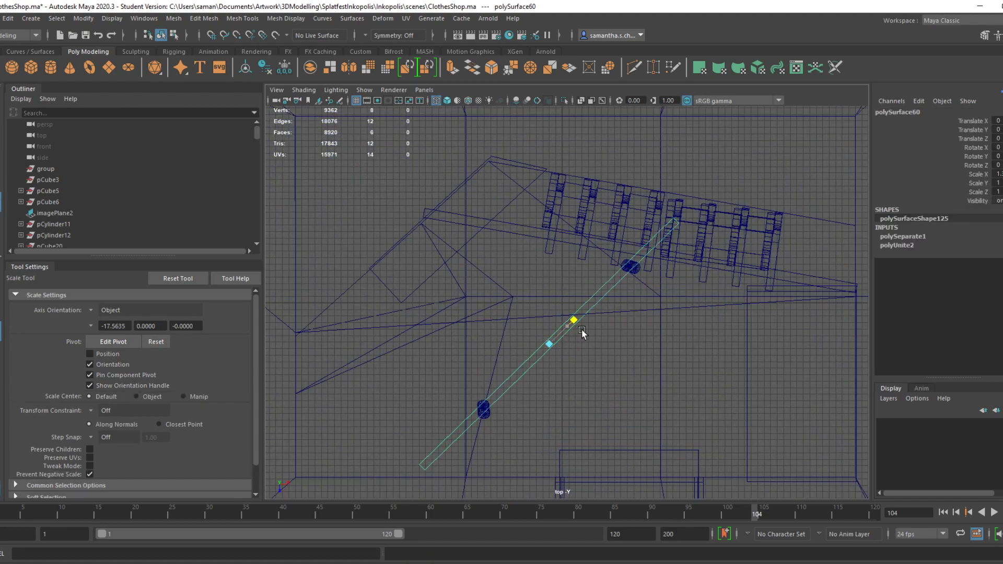
{"action": "key", "text": "w"}
{"action": "left_click_drag", "start_coordinate": [549, 342], "coordinate": [540, 351]}
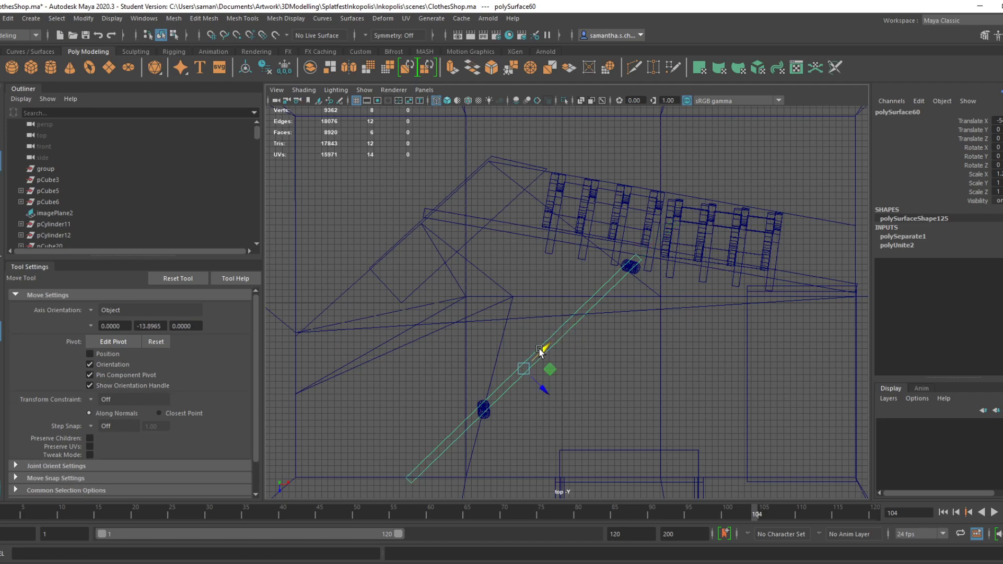
{"action": "key", "text": "r"}
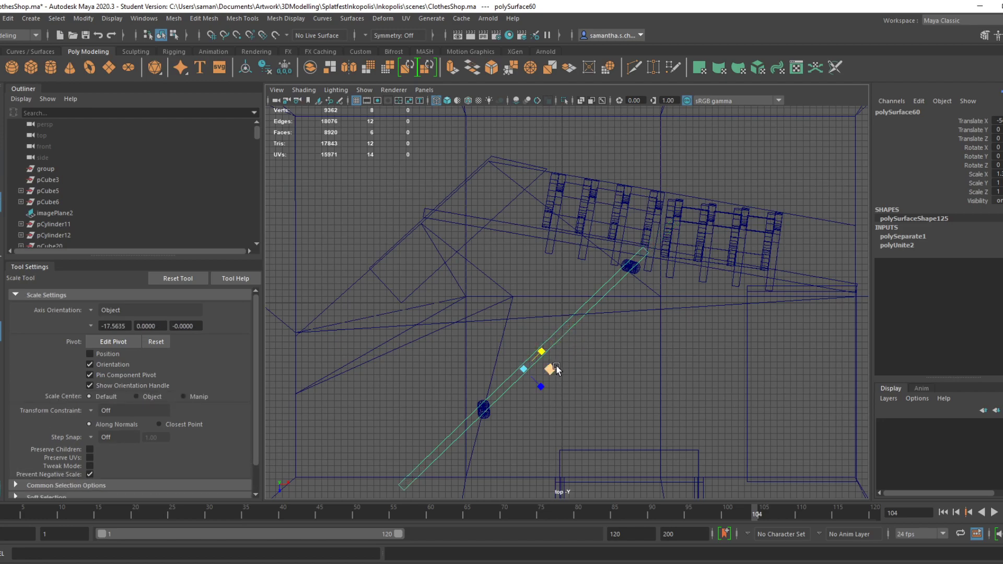
Save the scene and inspect the doorway and lengthened rail bar's location in the perspective view
{"action": "key", "text": "space"}
{"action": "key", "text": "space"}
{"action": "key", "text": "ctrl+s"}
{"action": "left_click", "coordinate": [532, 302]}
{"action": "key", "text": "space"}
{"action": "key", "text": "space"}
{"action": "key", "text": "space"}
{"action": "key", "text": "space"}
{"action": "key", "text": "ctrl+s"}
{"action": "left_click_drag", "start_coordinate": [737, 403], "coordinate": [649, 335], "text": "alt"}
{"action": "right_click_drag", "start_coordinate": [649, 336], "coordinate": [715, 352], "text": "alt"}
{"action": "left_click_drag", "start_coordinate": [690, 368], "coordinate": [706, 377], "text": "alt"}
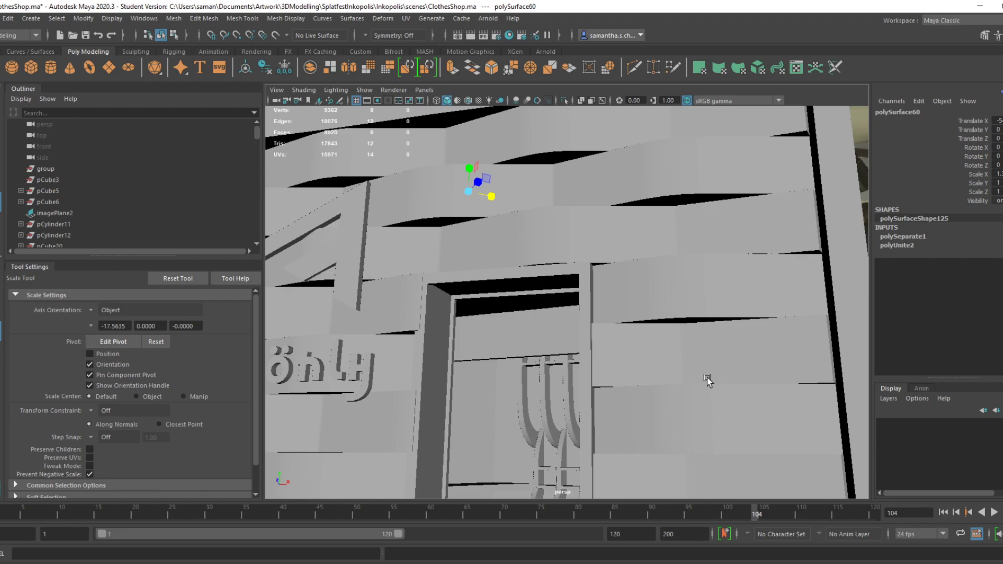
Set the Move tool's axis orientation to World and lower the rail bar into the doorway opening
{"action": "left_click_drag", "start_coordinate": [567, 188], "coordinate": [513, 210], "text": "alt"}
{"action": "key", "text": "w"}
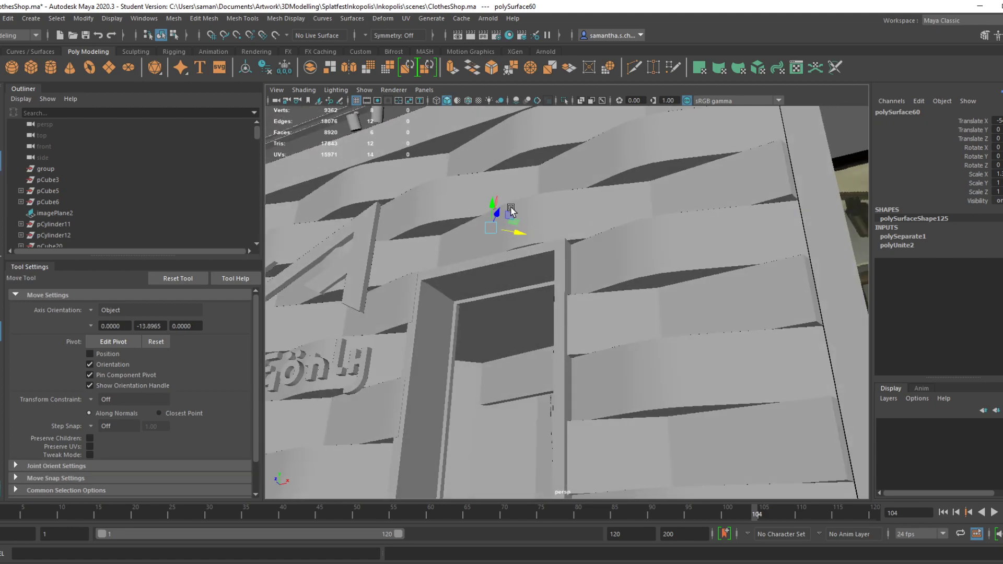
{"action": "left_click", "coordinate": [91, 310]}
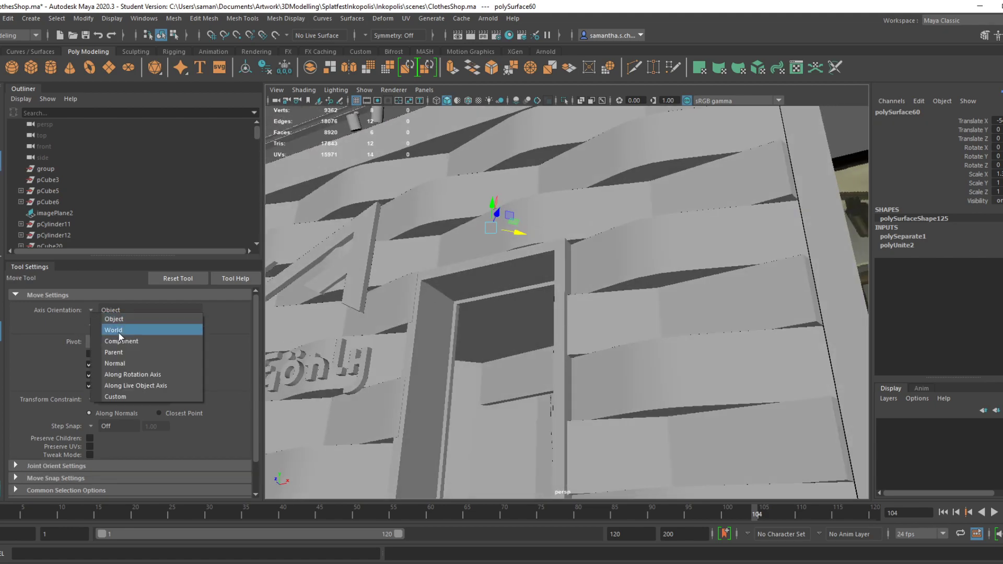
{"action": "left_click", "coordinate": [118, 333]}
{"action": "left_click_drag", "start_coordinate": [481, 300], "coordinate": [553, 302]}
Compare the lowered rail bar with the game capture reference from another angle and save the scene
{"action": "left_click", "coordinate": [539, 562]}
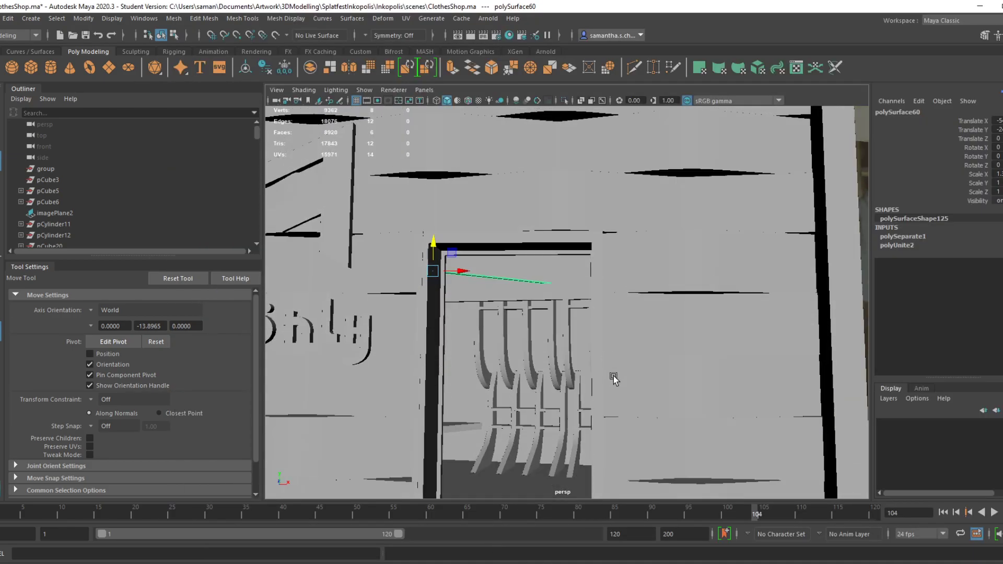
{"action": "left_click_drag", "start_coordinate": [613, 378], "coordinate": [552, 330], "text": "alt"}
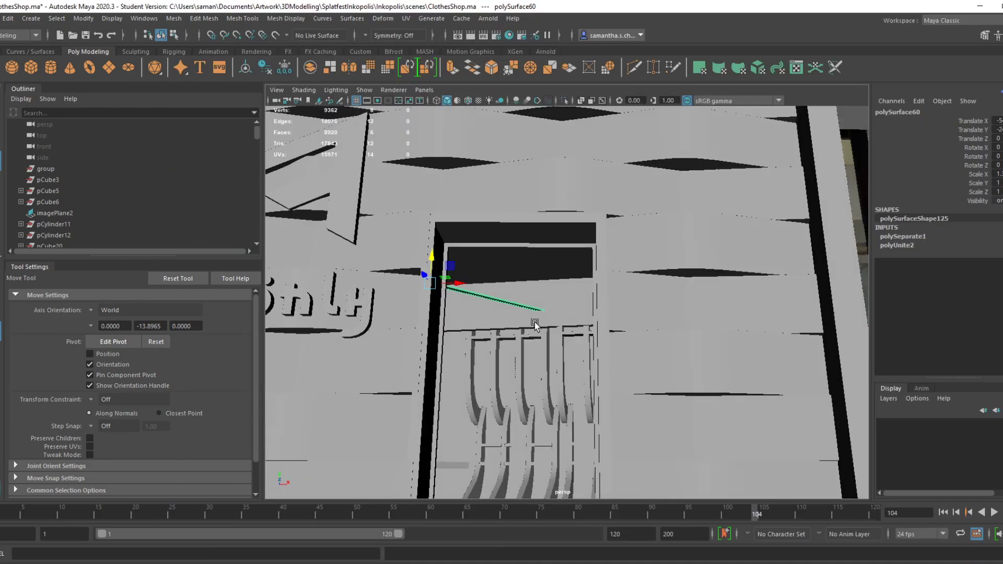
{"action": "left_click_drag", "start_coordinate": [458, 295], "coordinate": [434, 330], "text": "alt"}
{"action": "key", "text": "ctrl+s"}
{"action": "left_click", "coordinate": [488, 366]}
Duplicate the diagonal rail bar in the top view and offset the copy to the left as a parallel bar
{"action": "key", "text": "space"}
{"action": "left_click_drag", "start_coordinate": [481, 401], "coordinate": [389, 180], "text": "alt"}
{"action": "key", "text": "ctrl+d"}
{"action": "left_click_drag", "start_coordinate": [558, 371], "coordinate": [505, 364]}
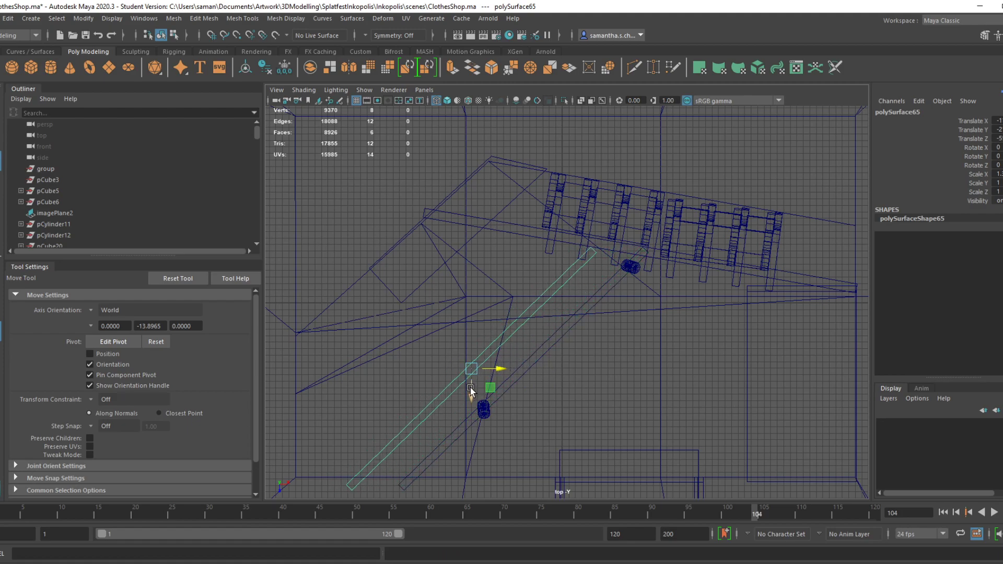
Set the axis orientation to Object, slide the copied bar slightly along its length toward the slats, and save the scene
{"action": "left_click", "coordinate": [112, 310]}
{"action": "left_click", "coordinate": [119, 322]}
{"action": "left_click_drag", "start_coordinate": [497, 350], "coordinate": [507, 352]}
{"action": "key", "text": "ctrl+s"}
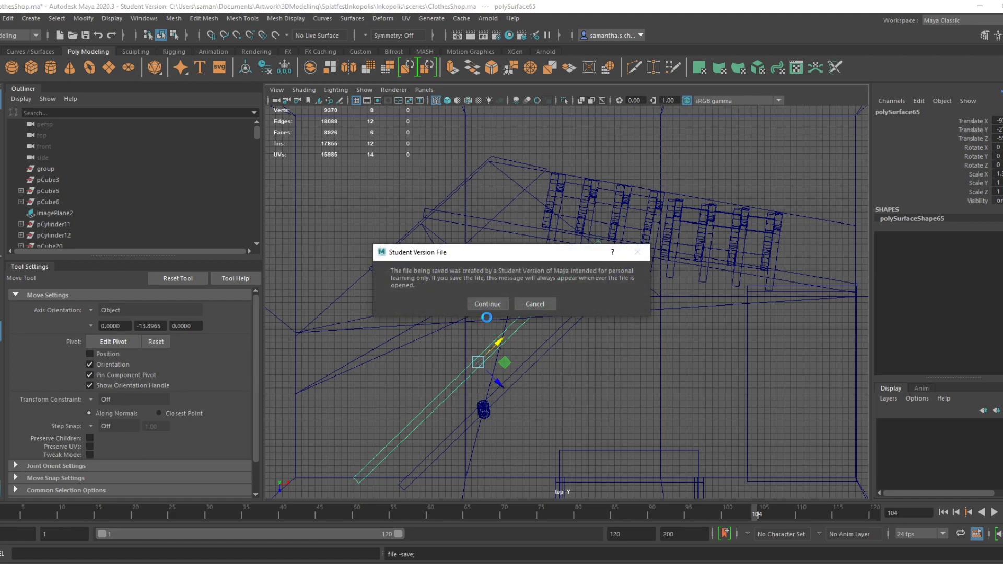
{"action": "left_click", "coordinate": [487, 303]}
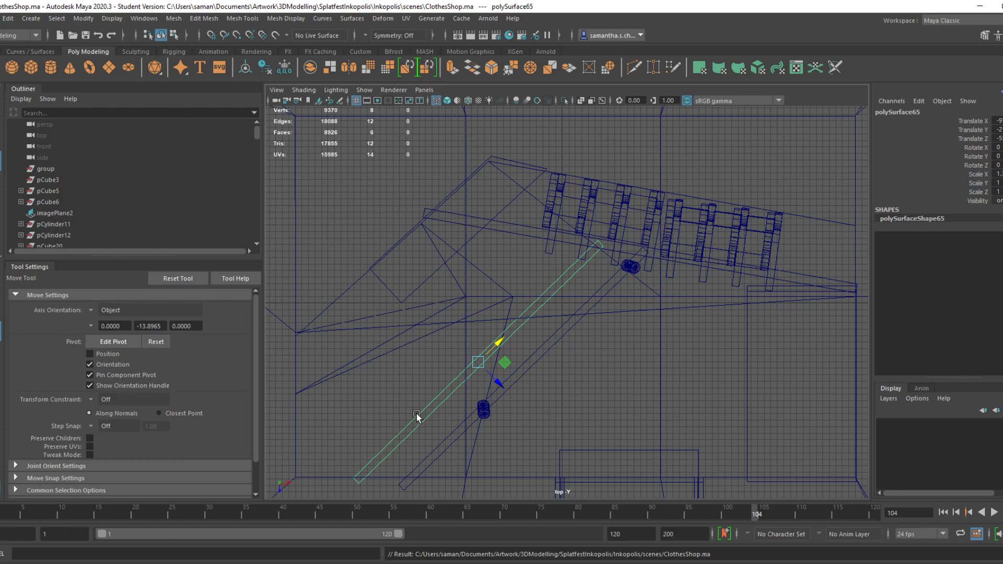
Slide the copied rail bar slightly along its length and further left, save the scene, and check the game capture reference
{"action": "left_click_drag", "start_coordinate": [500, 343], "coordinate": [498, 346]}
{"action": "key", "text": "ctrl+s"}
{"action": "left_click", "coordinate": [491, 303]}
{"action": "left_click_drag", "start_coordinate": [499, 388], "coordinate": [486, 389]}
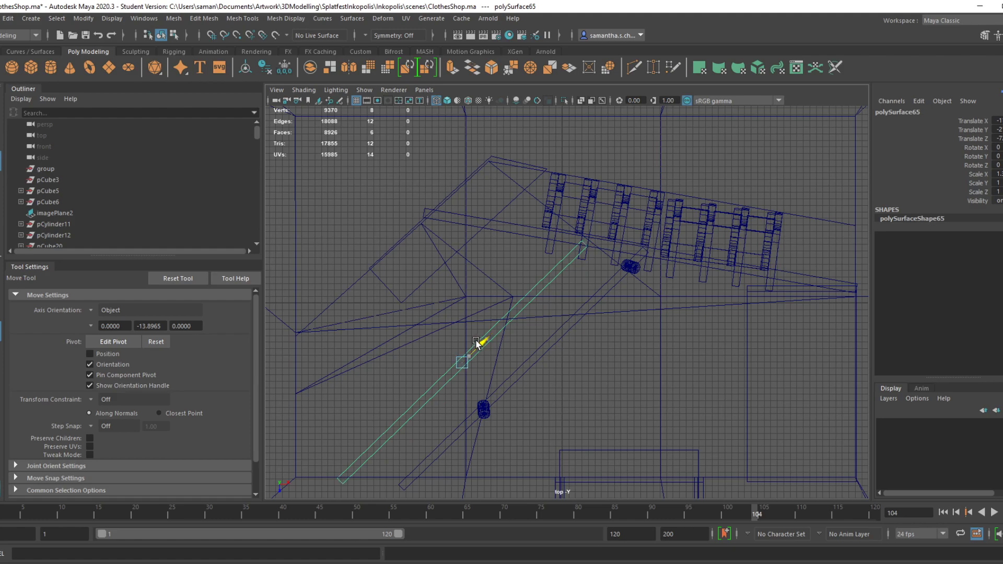
{"action": "key", "text": "ctrl+s"}
{"action": "left_click", "coordinate": [488, 303]}
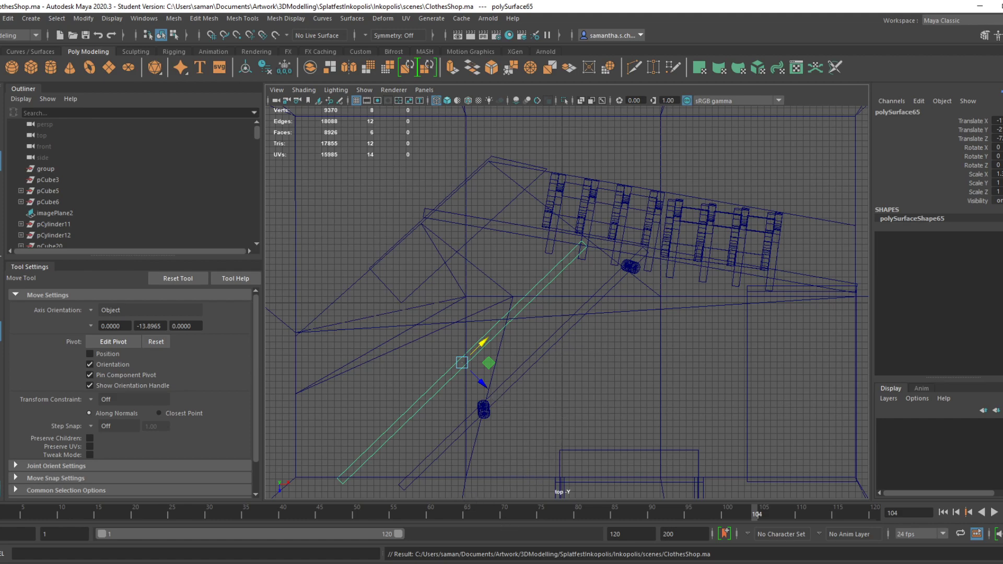
{"action": "key", "text": "alt+Tab"}
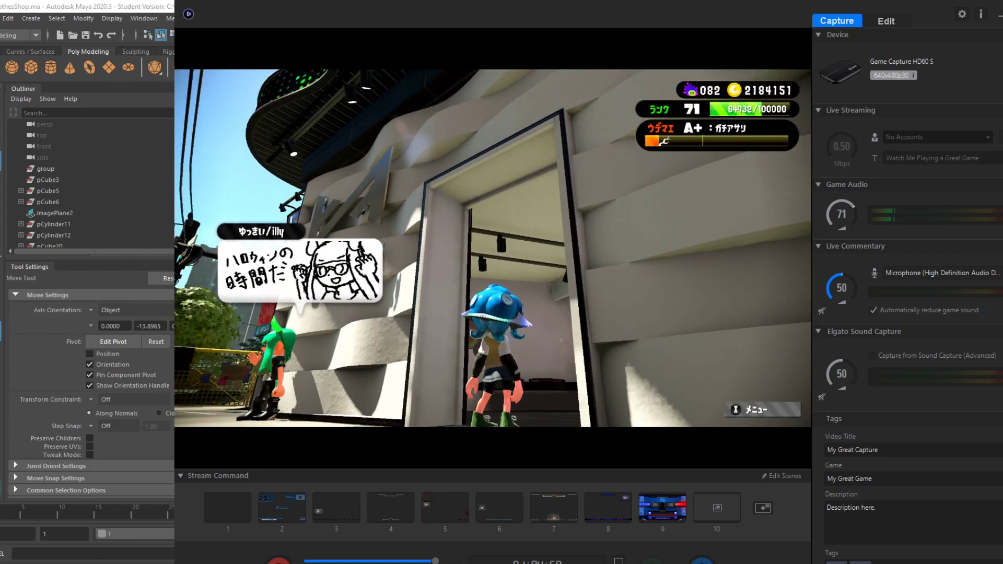
{"action": "mouse_move", "coordinate": [429, 563]}
{"action": "left_click", "coordinate": [466, 556]}
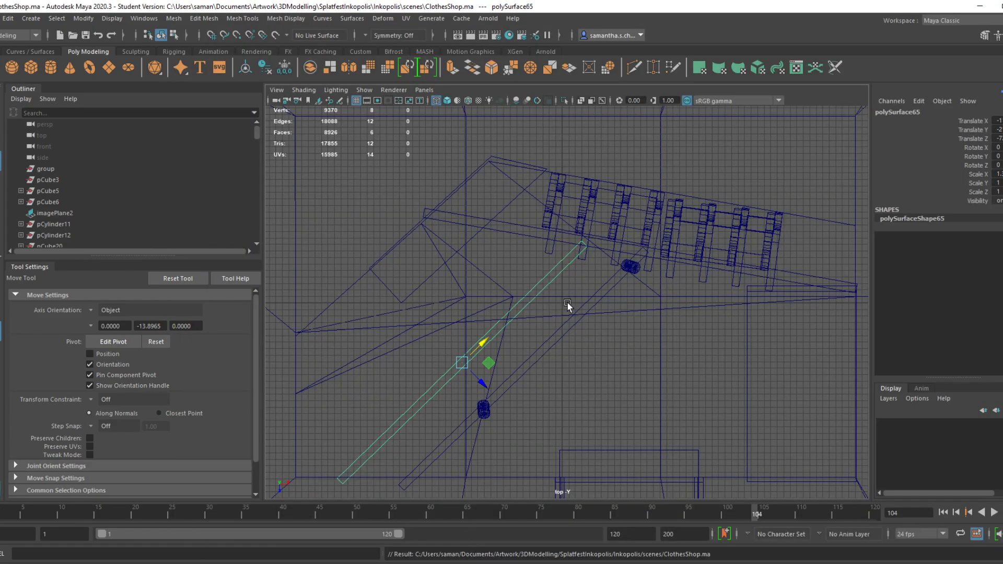
Select both parts of the spotlight nearest the storefront and lower them to the rail height inside the doorway
{"action": "left_click", "coordinate": [484, 412]}
{"action": "key", "text": "space"}
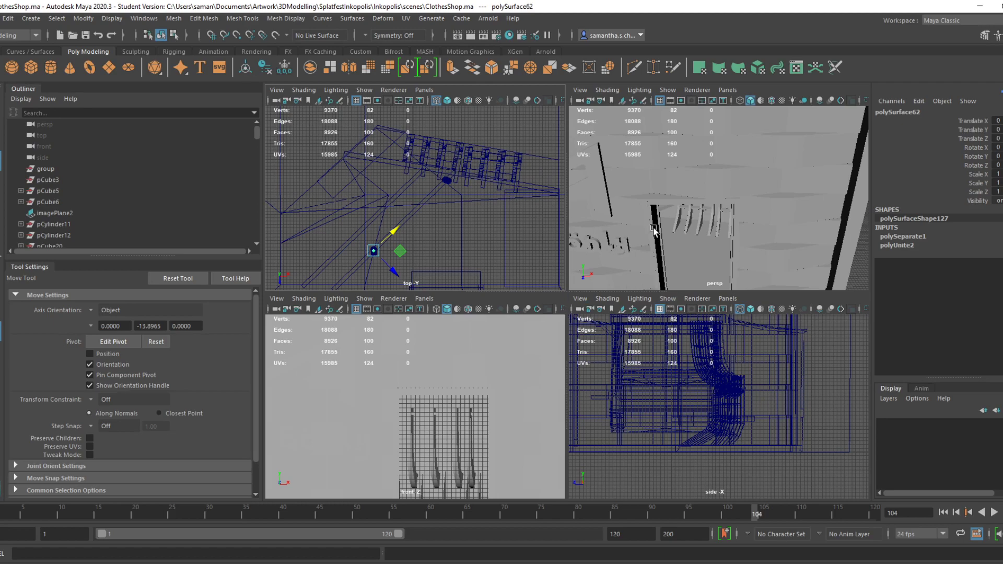
{"action": "key", "text": "space"}
{"action": "scroll", "coordinate": [592, 322], "scroll_direction": "down", "scroll_amount": 6}
{"action": "left_click_drag", "start_coordinate": [593, 322], "coordinate": [564, 351], "text": "alt"}
{"action": "left_click", "coordinate": [636, 374]}
{"action": "left_click_drag", "start_coordinate": [557, 247], "coordinate": [560, 121], "text": "alt"}
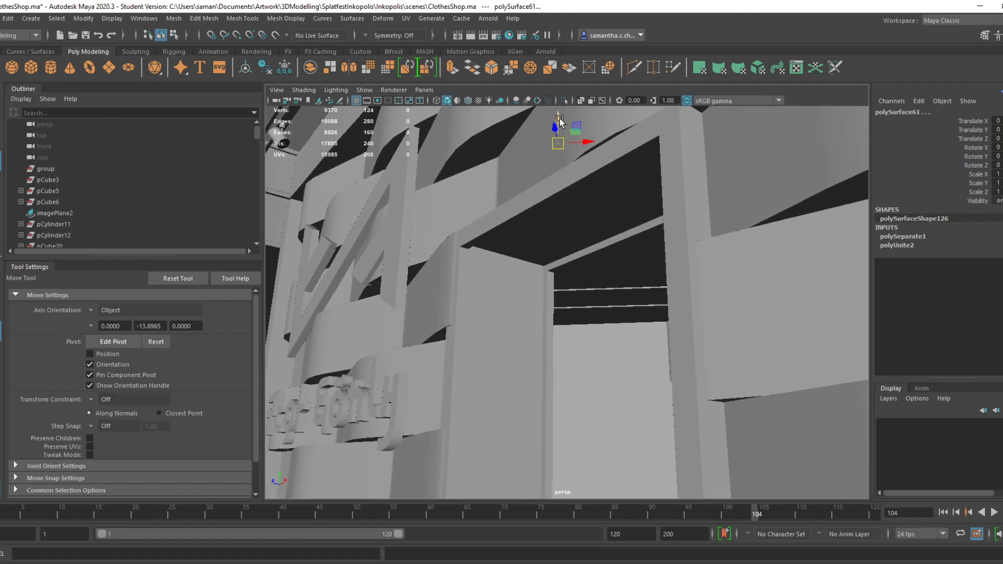
Combine the selected spotlight parts into one mesh, clear its construction history, and save the scene
{"action": "left_click", "coordinate": [202, 20]}
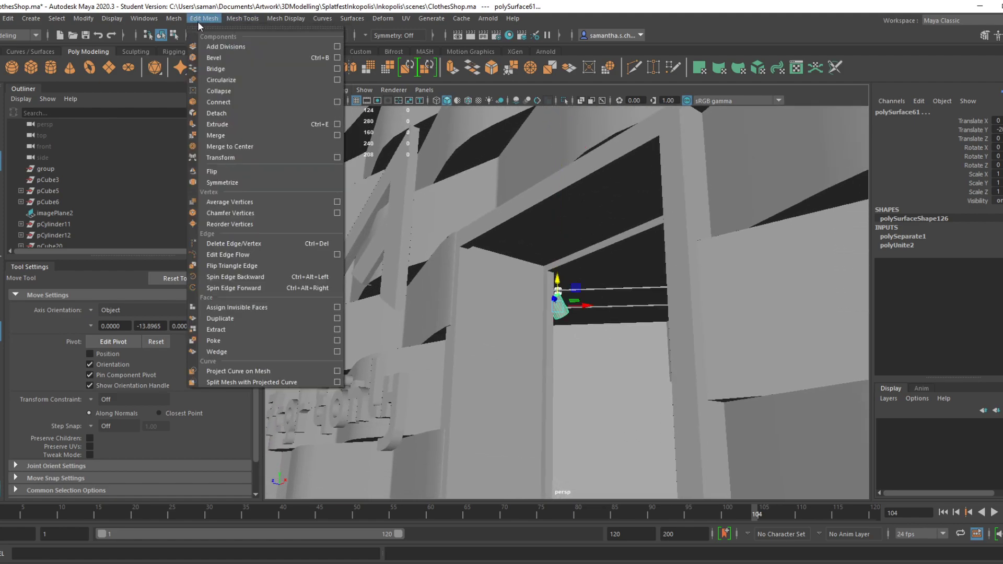
{"action": "left_click", "coordinate": [192, 56]}
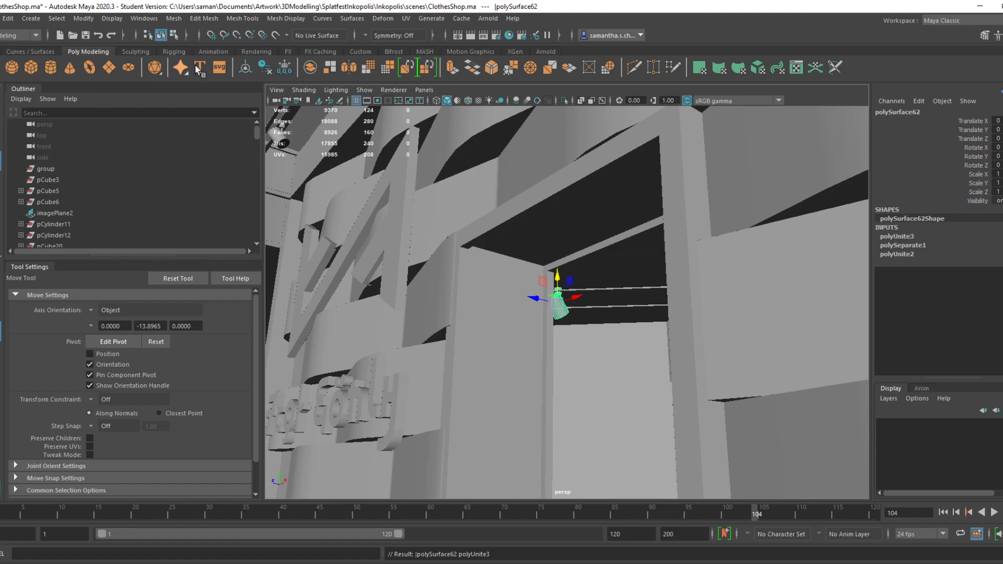
{"action": "key", "text": "ctrl+s"}
{"action": "left_click", "coordinate": [487, 301]}
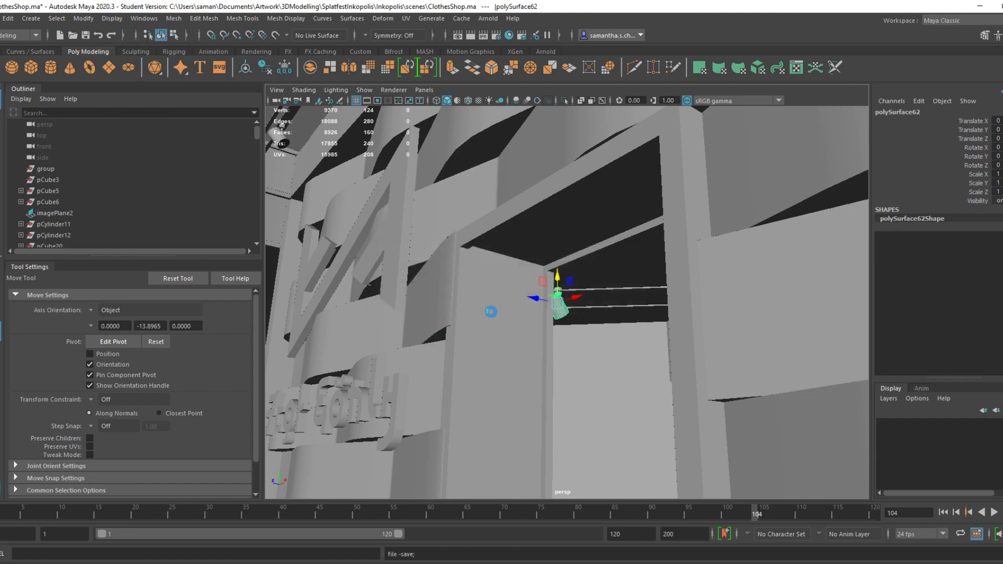
Rotate the combined spotlight to about 41 degrees around Y in the top view, checking it in the perspective view
{"action": "key", "text": "space"}
{"action": "key", "text": "space"}
{"action": "key", "text": "space"}
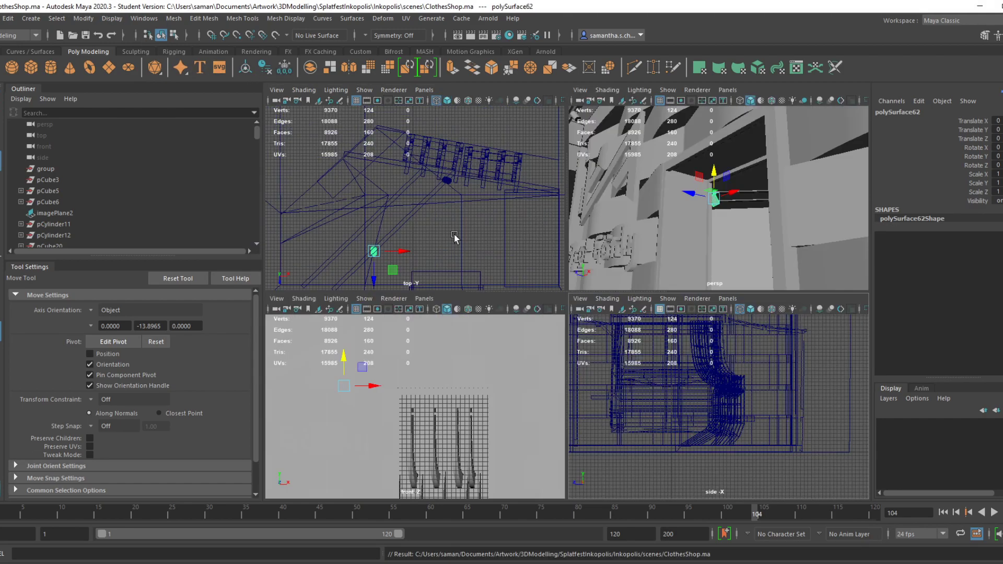
{"action": "key", "text": "space"}
{"action": "key", "text": "e"}
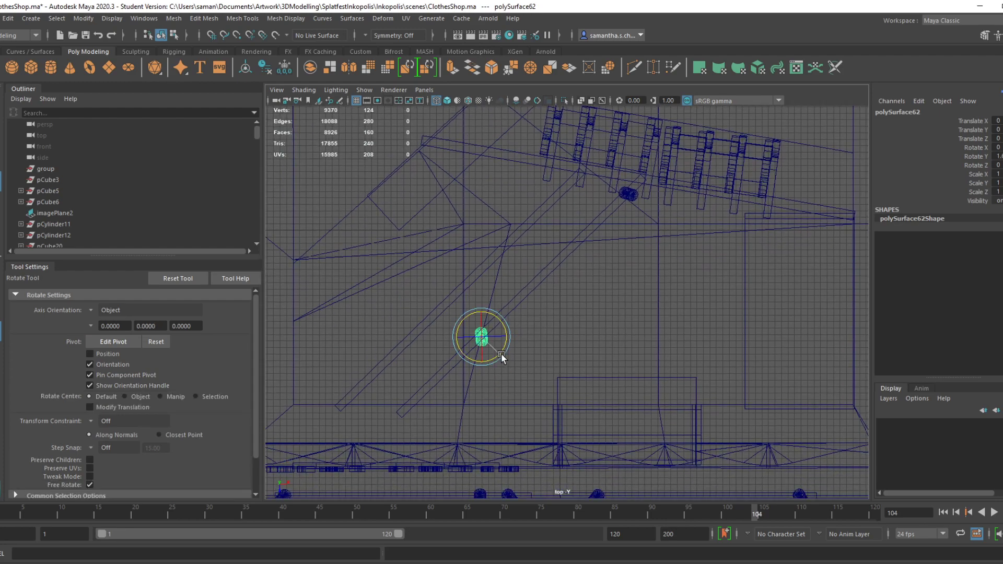
{"action": "scroll", "coordinate": [512, 348], "scroll_direction": "up", "scroll_amount": 5}
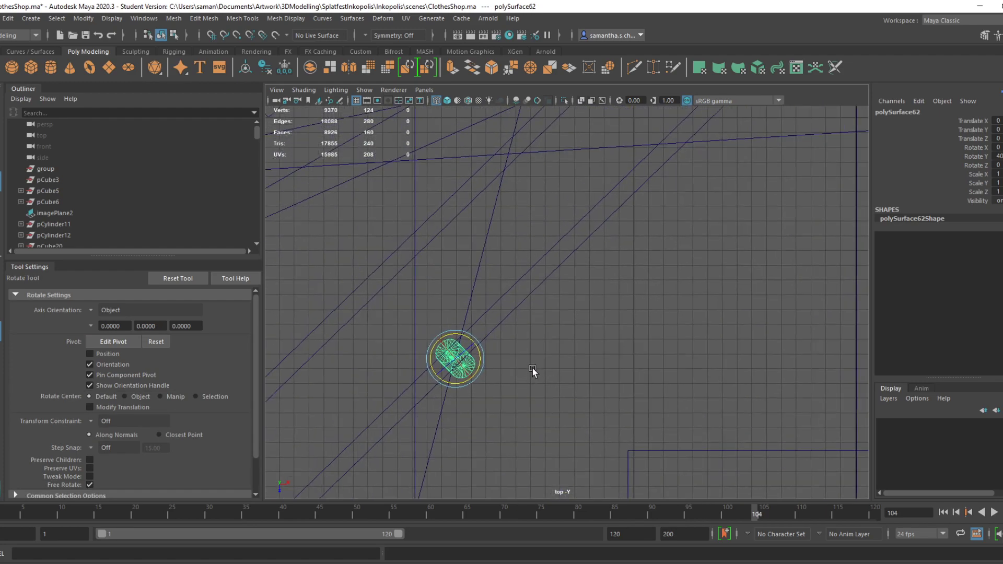
{"action": "key", "text": "space"}
{"action": "key", "text": "space"}
{"action": "left_click_drag", "start_coordinate": [672, 331], "coordinate": [590, 355], "text": "alt"}
{"action": "key", "text": "space"}
{"action": "key", "text": "space"}
{"action": "left_click_drag", "start_coordinate": [472, 378], "coordinate": [472, 377]}
Move the rotated spotlight onto the original diagonal rail bar in the top view
{"action": "scroll", "coordinate": [473, 377], "scroll_direction": "up", "scroll_amount": 3}
{"action": "middle_click_drag", "start_coordinate": [480, 380], "coordinate": [565, 339], "text": "alt"}
{"action": "scroll", "coordinate": [563, 339], "scroll_direction": "up", "scroll_amount": 3}
{"action": "middle_click_drag", "start_coordinate": [464, 360], "coordinate": [503, 320], "text": "alt"}
{"action": "left_click_drag", "start_coordinate": [477, 355], "coordinate": [400, 417]}
{"action": "scroll", "coordinate": [444, 391], "scroll_direction": "down", "scroll_amount": 6}
{"action": "scroll", "coordinate": [502, 358], "scroll_direction": "down", "scroll_amount": 3}
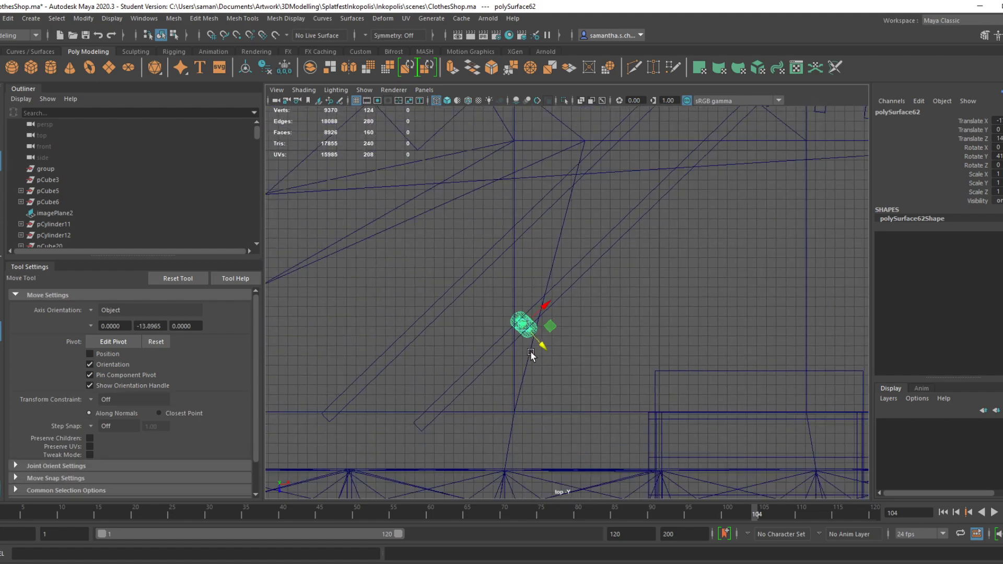
Rotate the spotlight further to about 65 degrees around Y and save the scene
{"action": "key", "text": "e"}
{"action": "left_click_drag", "start_coordinate": [545, 340], "coordinate": [545, 341]}
{"action": "key", "text": "ctrl+s"}
{"action": "left_click", "coordinate": [486, 304]}
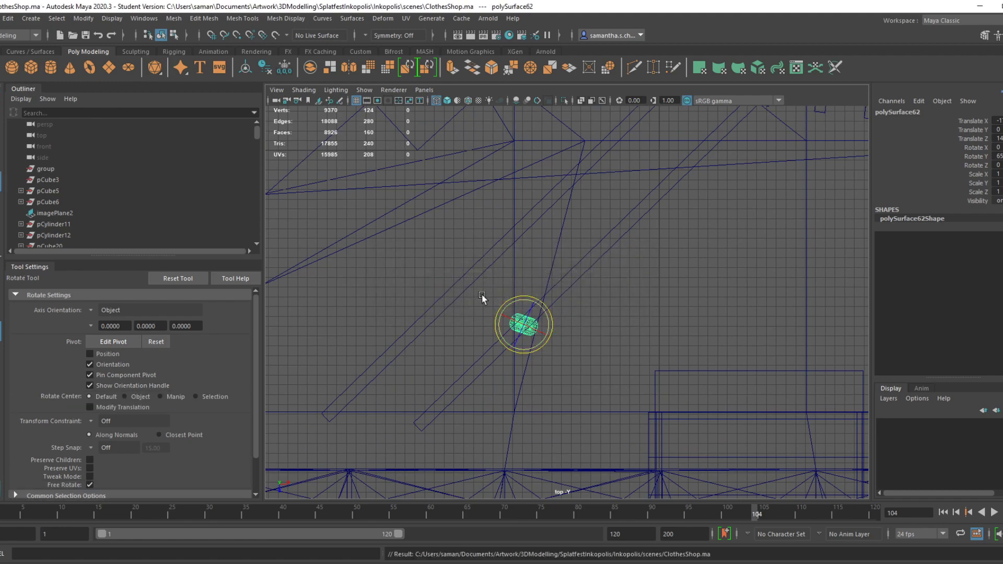
Slide the spotlight down along the original rail bar, centre it on the bar, and save the scene
{"action": "key", "text": "w"}
{"action": "scroll", "coordinate": [534, 308], "scroll_direction": "up", "scroll_amount": 3}
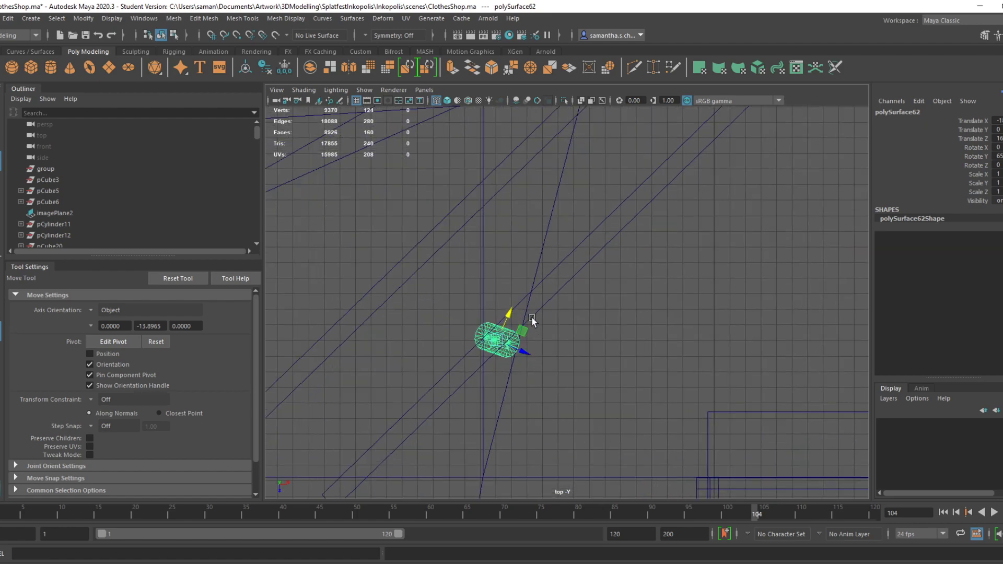
{"action": "left_click_drag", "start_coordinate": [513, 312], "coordinate": [488, 338]}
{"action": "left_click_drag", "start_coordinate": [510, 371], "coordinate": [499, 371]}
{"action": "scroll", "coordinate": [504, 370], "scroll_direction": "up", "scroll_amount": 3}
{"action": "scroll", "coordinate": [504, 370], "scroll_direction": "up", "scroll_amount": 2}
{"action": "key", "text": "ctrl+s"}
{"action": "left_click", "coordinate": [481, 306]}
Fine-tune the spotlight's rotation to about 67.72 degrees around Y and save the scene
{"action": "middle_click_drag", "start_coordinate": [476, 380], "coordinate": [604, 259], "text": "alt"}
{"action": "scroll", "coordinate": [546, 347], "scroll_direction": "up", "scroll_amount": 3}
{"action": "scroll", "coordinate": [548, 346], "scroll_direction": "down", "scroll_amount": 5}
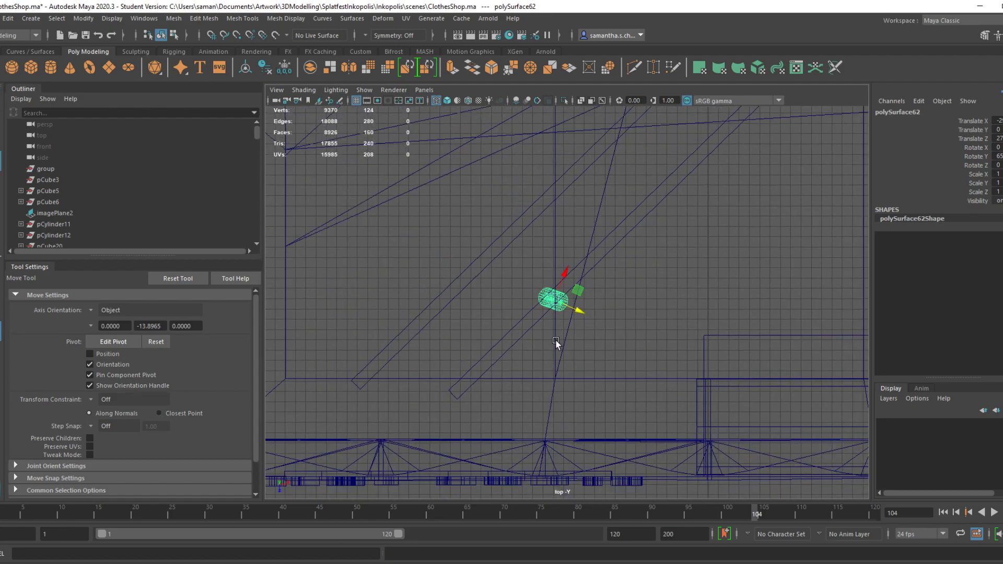
{"action": "key", "text": "e"}
{"action": "left_click_drag", "start_coordinate": [577, 318], "coordinate": [576, 317]}
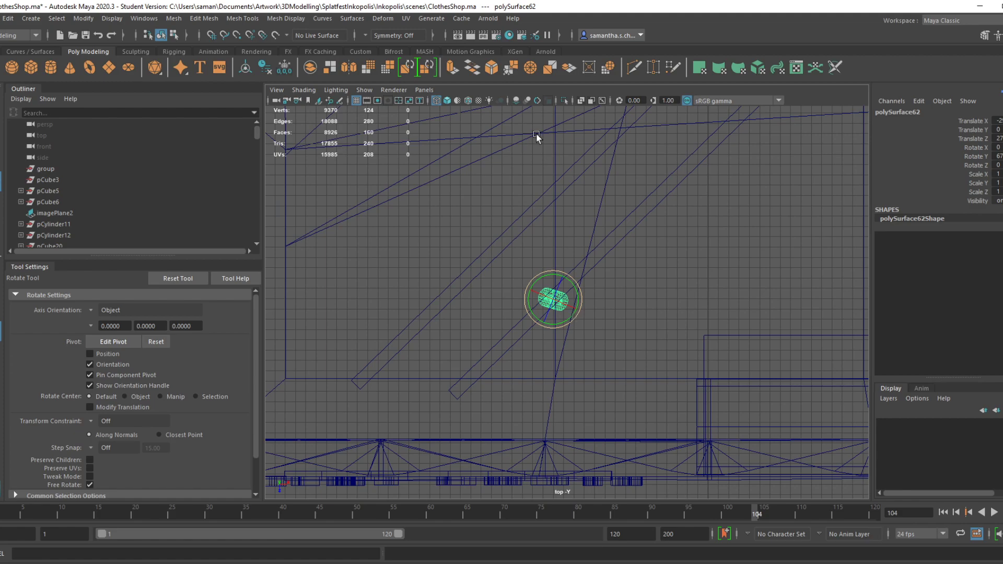
{"action": "key", "text": "ctrl+s"}
{"action": "left_click", "coordinate": [481, 304]}
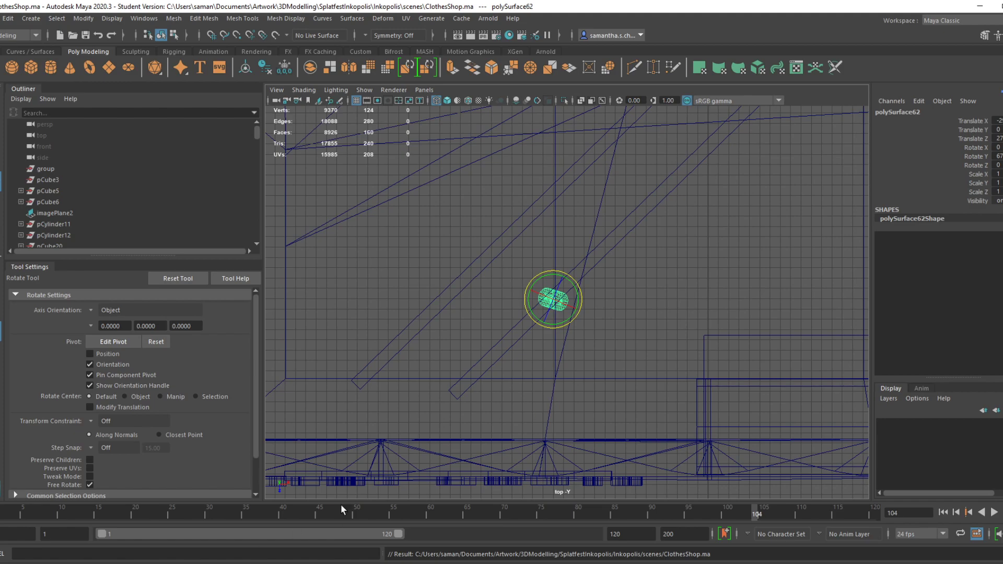
{"action": "key", "text": "ctrl+s"}
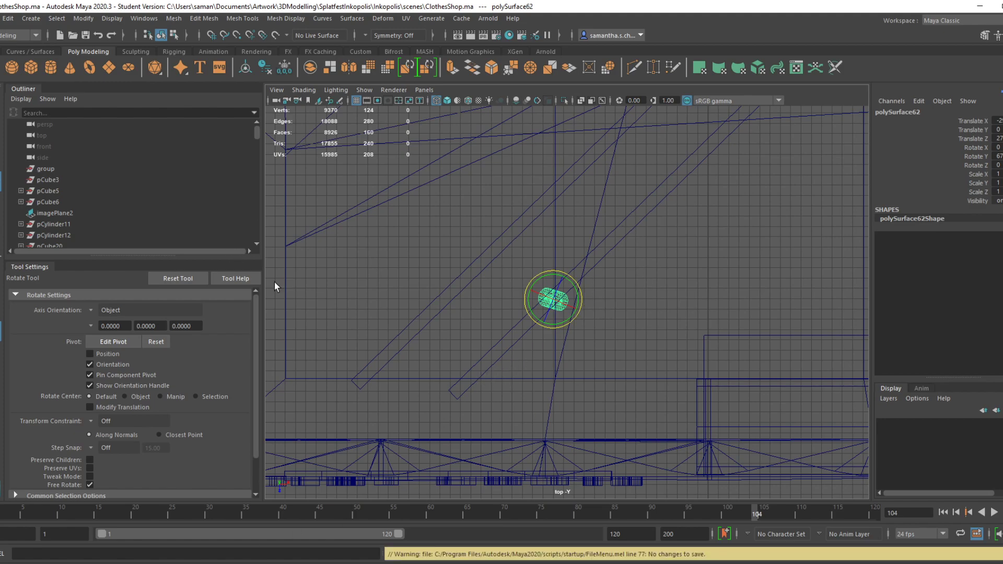
Duplicate the spotlight, set the Move tool's axis orientation to World, and shift the copy left onto the parallel rail bar
{"action": "key", "text": "ctrl+d"}
{"action": "key", "text": "w"}
{"action": "left_click", "coordinate": [91, 310]}
{"action": "left_click", "coordinate": [130, 340]}
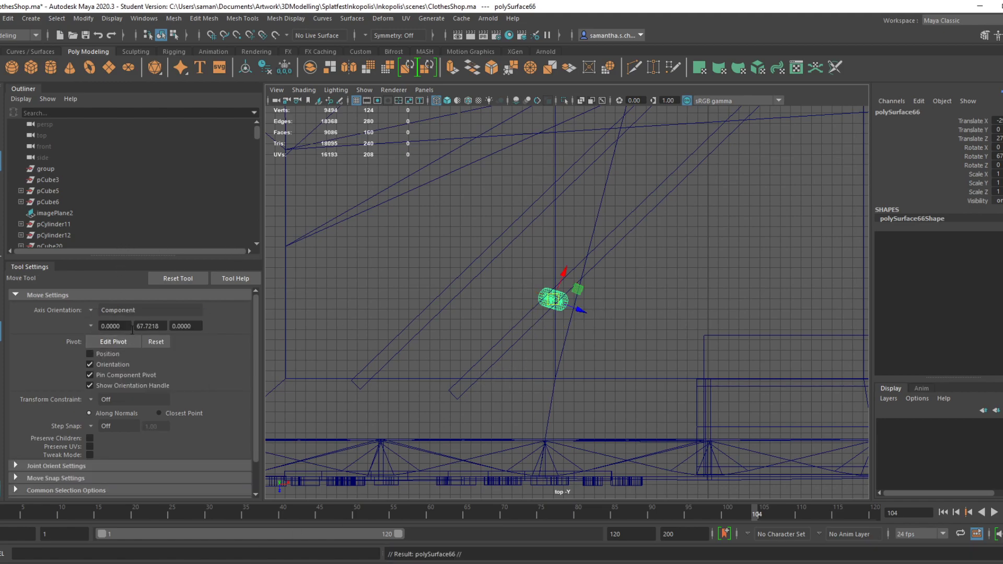
{"action": "left_click", "coordinate": [92, 309]}
{"action": "left_click", "coordinate": [145, 331]}
{"action": "left_click_drag", "start_coordinate": [583, 318], "coordinate": [461, 310]}
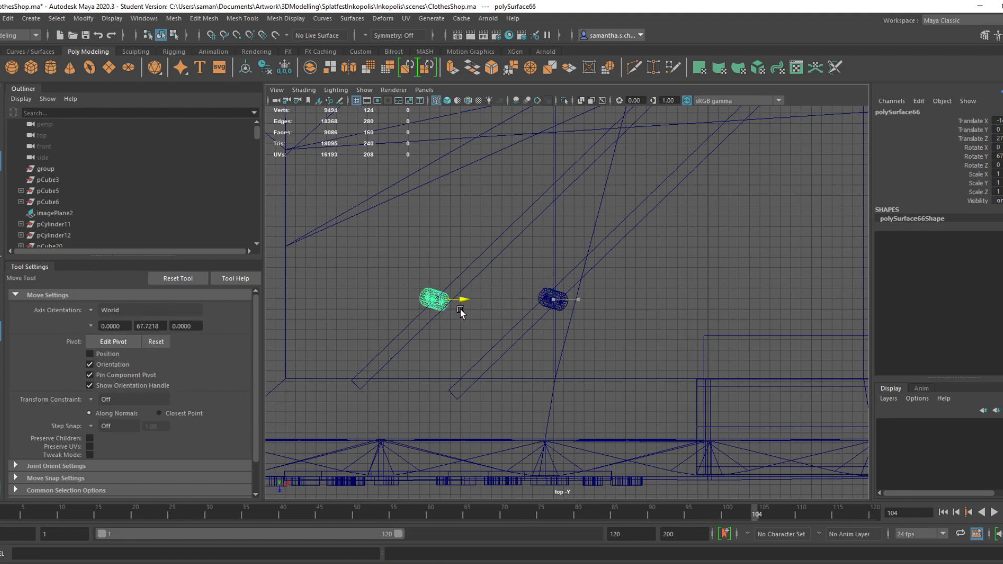
Nudge the duplicated spotlight sideways to centre it on the parallel rail bar and save the scene
{"action": "scroll", "coordinate": [473, 340], "scroll_direction": "up", "scroll_amount": 6}
{"action": "middle_click_drag", "start_coordinate": [473, 340], "coordinate": [721, 355], "text": "alt"}
{"action": "scroll", "coordinate": [721, 356], "scroll_direction": "up", "scroll_amount": 3}
{"action": "left_click_drag", "start_coordinate": [467, 305], "coordinate": [521, 307]}
{"action": "key", "text": "ctrl+s"}
{"action": "key", "text": "Return"}
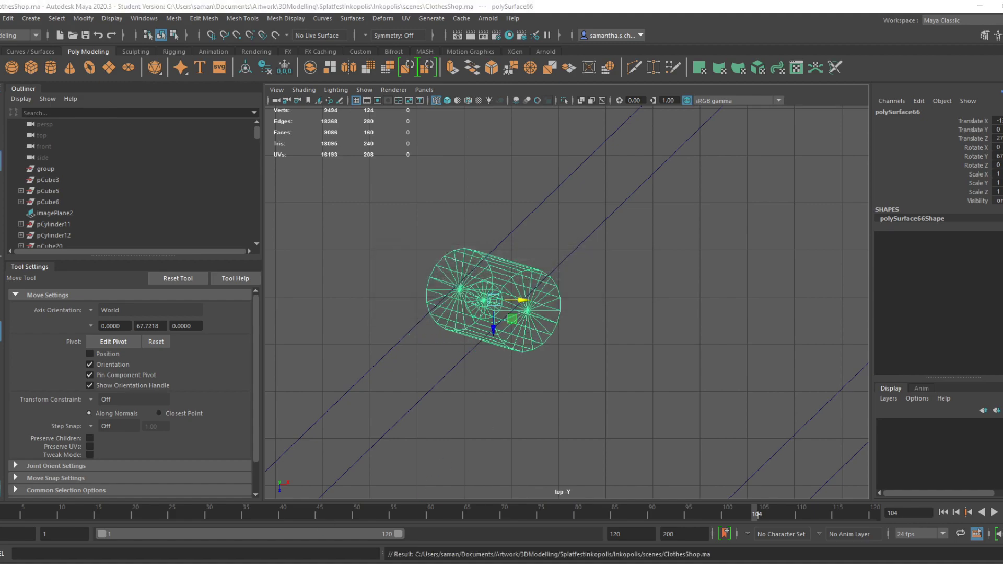
Open the recent RoboHand scene in another Maya window and accept the student version notice
{"action": "key", "text": "super+s"}
{"action": "right_click", "coordinate": [427, 563]}
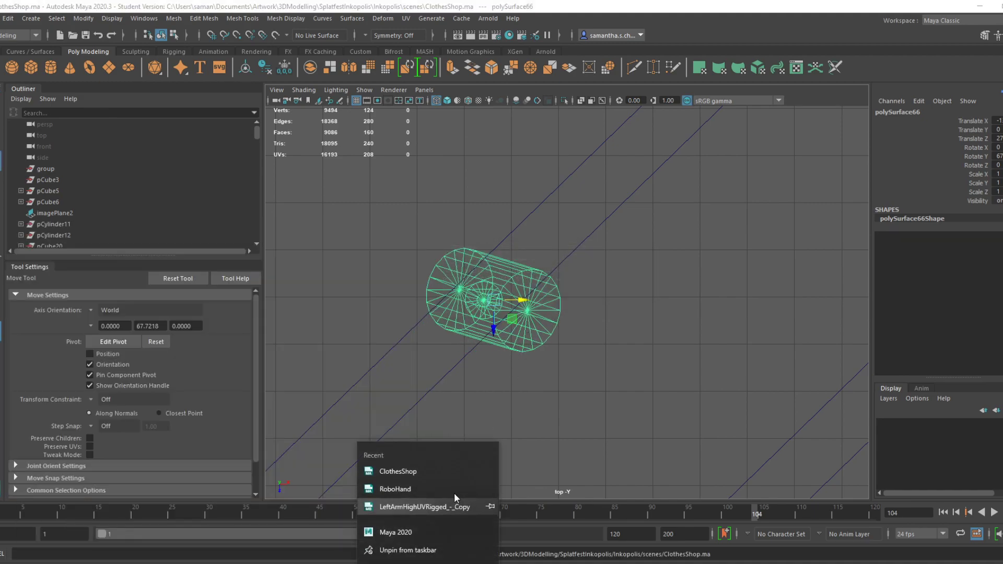
{"action": "left_click", "coordinate": [413, 482]}
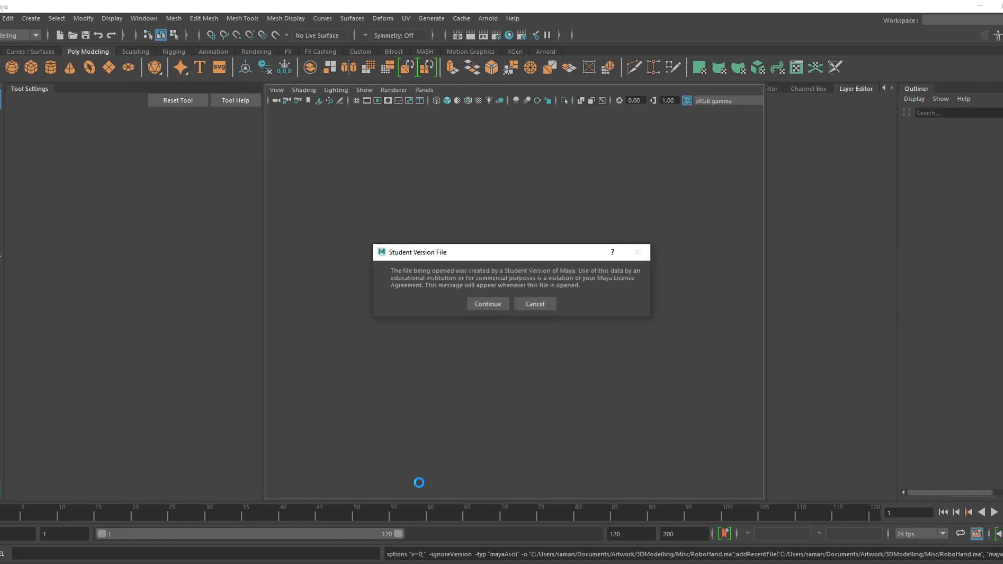
{"action": "left_click", "coordinate": [485, 304]}
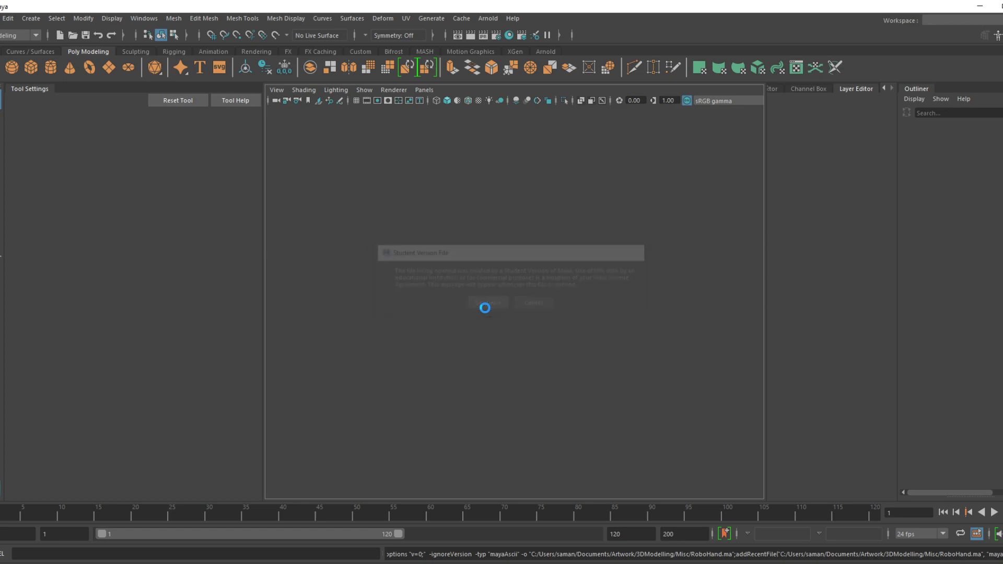
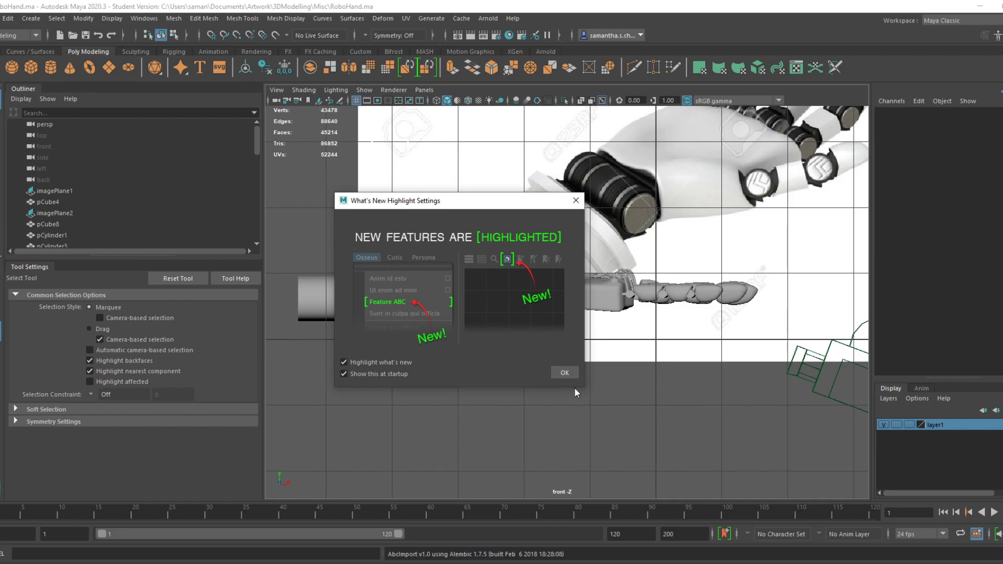
Save the RoboHand scene and examine the robot hand's palm disc, cables and finger joints in the perspective view
{"action": "key", "text": "space"}
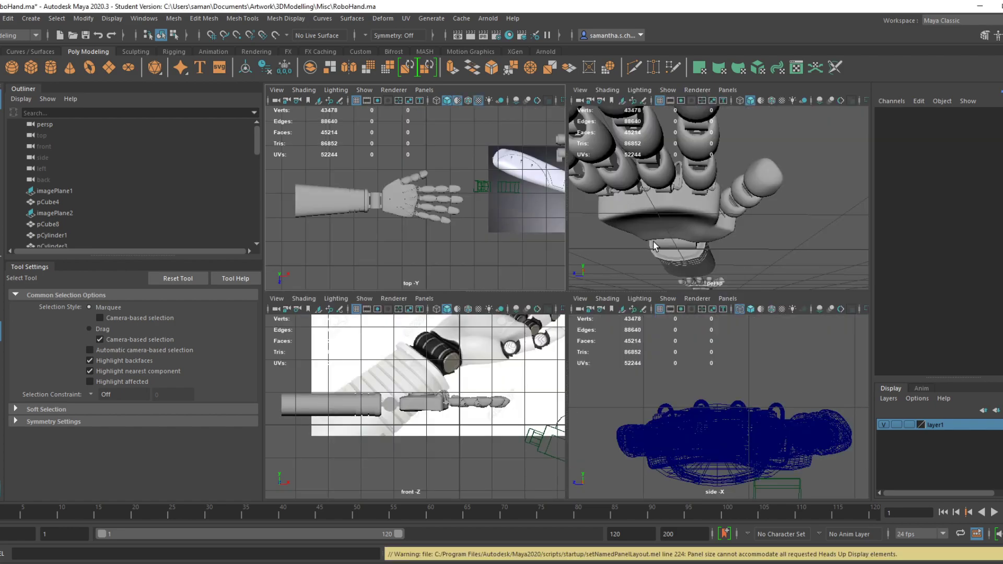
{"action": "key", "text": "space"}
{"action": "key", "text": "ctrl+s"}
{"action": "left_click", "coordinate": [488, 302]}
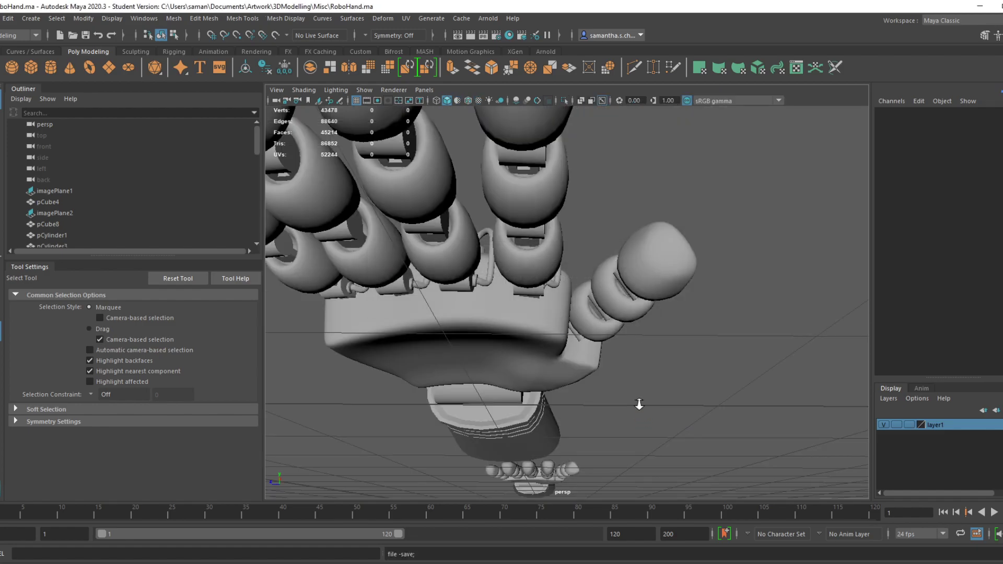
{"action": "scroll", "coordinate": [627, 407], "scroll_direction": "down", "scroll_amount": 6}
{"action": "scroll", "coordinate": [595, 402], "scroll_direction": "up", "scroll_amount": 4}
{"action": "mouse_move", "coordinate": [584, 400]}
{"action": "left_mouse_down", "text": "alt"}
{"action": "mouse_move", "coordinate": [692, 447]}
{"action": "mouse_move", "coordinate": [593, 399]}
{"action": "mouse_move", "coordinate": [584, 418]}
{"action": "left_mouse_up", "text": "alt"}
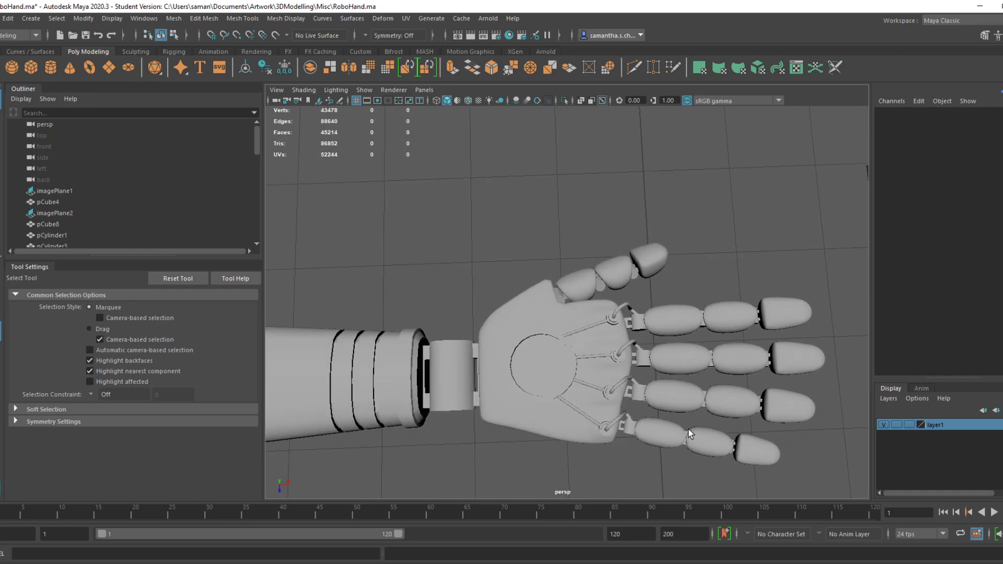
{"action": "left_click_drag", "start_coordinate": [651, 425], "coordinate": [527, 414], "text": "alt"}
{"action": "right_click_drag", "start_coordinate": [526, 414], "coordinate": [696, 444], "text": "alt"}
{"action": "left_click_drag", "start_coordinate": [696, 443], "coordinate": [727, 407], "text": "alt"}
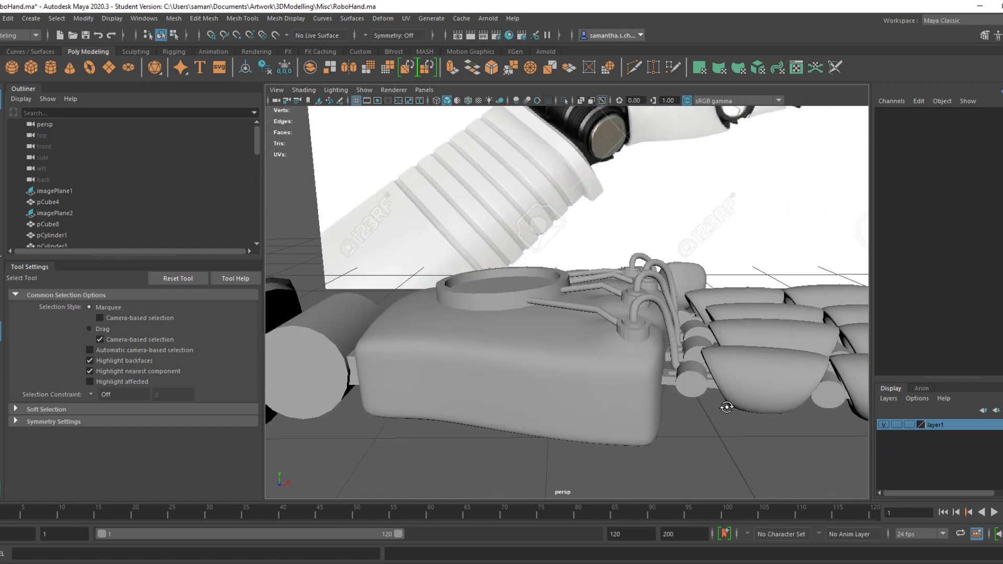
{"action": "left_click_drag", "start_coordinate": [567, 324], "coordinate": [579, 349], "text": "alt"}
Try moving the palm disc with its four cables and looped connectors off the hand, undo the move, and save the scene
{"action": "left_click", "coordinate": [579, 349]}
{"action": "left_click_drag", "start_coordinate": [601, 434], "coordinate": [635, 428], "text": "alt"}
{"action": "left_click", "coordinate": [634, 430], "text": "shift"}
{"action": "left_click", "coordinate": [622, 385], "text": "shift"}
{"action": "left_click", "coordinate": [621, 357], "text": "shift"}
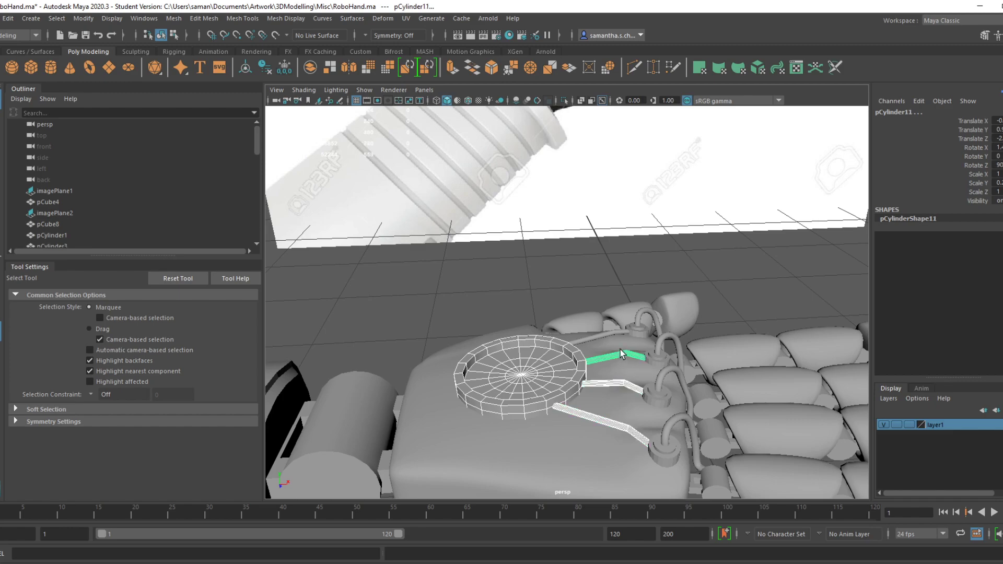
{"action": "left_click", "coordinate": [618, 334], "text": "shift"}
{"action": "left_click", "coordinate": [647, 327], "text": "shift"}
{"action": "left_click", "coordinate": [658, 362], "text": "shift"}
{"action": "left_click", "coordinate": [658, 396], "text": "shift"}
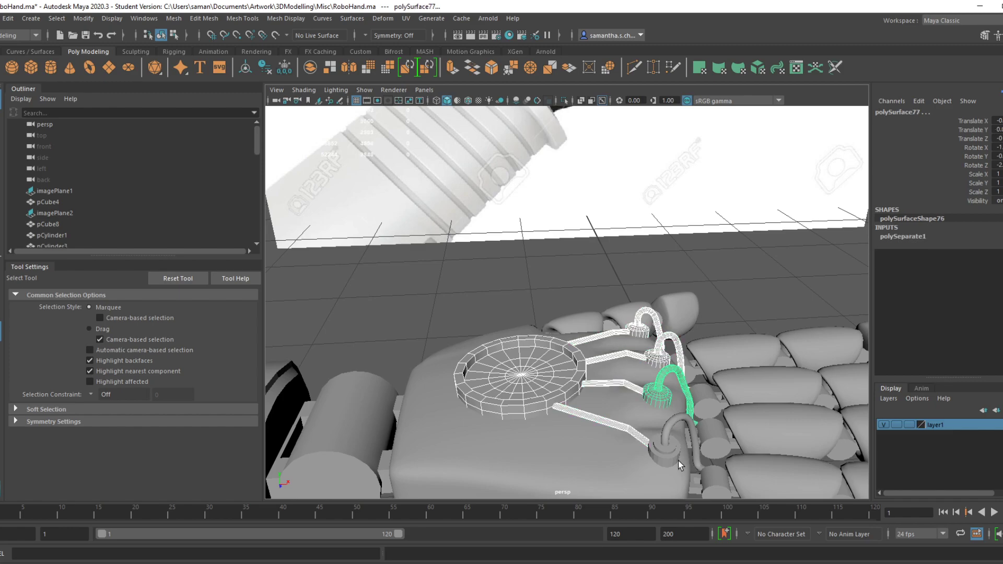
{"action": "left_click", "coordinate": [677, 461], "text": "shift"}
{"action": "scroll", "coordinate": [669, 457], "scroll_direction": "down", "scroll_amount": 5}
{"action": "left_click_drag", "start_coordinate": [665, 456], "coordinate": [757, 563], "text": "alt"}
{"action": "key", "text": "w"}
{"action": "left_click_drag", "start_coordinate": [540, 406], "coordinate": [601, 394], "text": "alt"}
{"action": "right_click_drag", "start_coordinate": [601, 394], "coordinate": [737, 407], "text": "alt"}
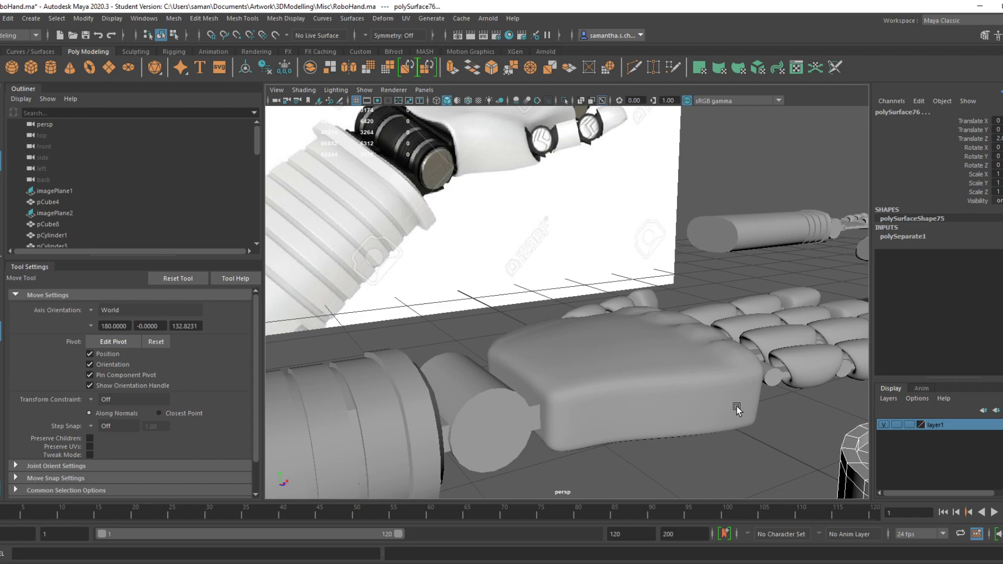
{"action": "scroll", "coordinate": [737, 408], "scroll_direction": "down", "scroll_amount": 6}
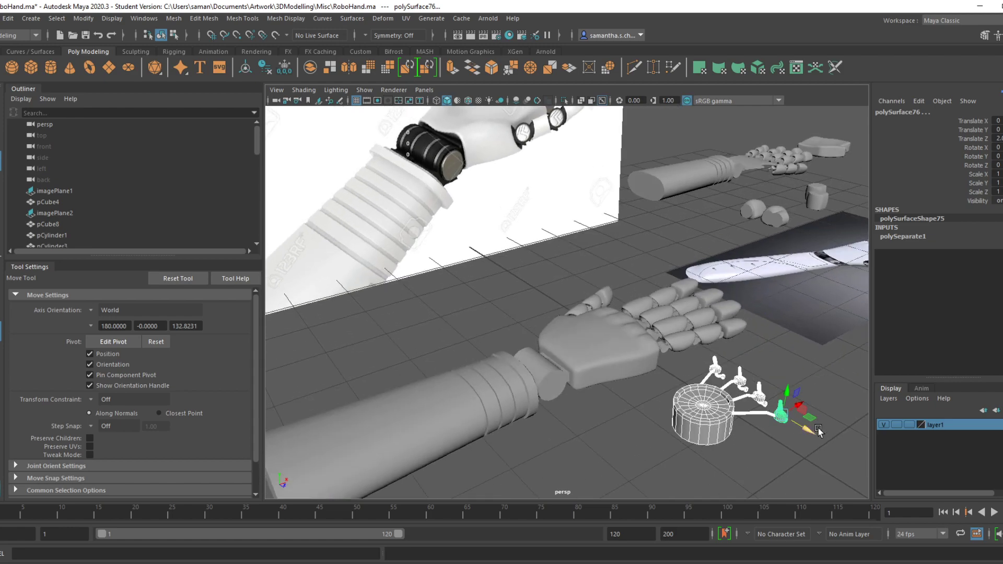
{"action": "key", "text": "ctrl+z"}
{"action": "key", "text": "ctrl+s"}
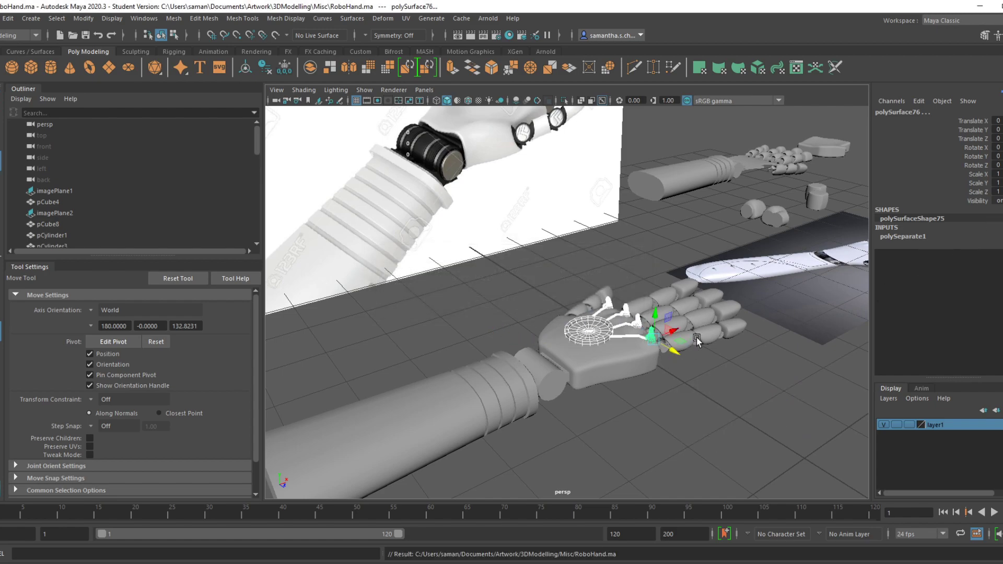
Select the complete robot arm and hand in the perspective view and save the RoboHand scene, accepting the student version notice
{"action": "left_click_drag", "start_coordinate": [707, 314], "coordinate": [592, 419], "text": "alt"}
{"action": "scroll", "coordinate": [592, 419], "scroll_direction": "down", "scroll_amount": 4}
{"action": "left_click_drag", "start_coordinate": [397, 235], "coordinate": [606, 406]}
{"action": "left_click_drag", "start_coordinate": [590, 434], "coordinate": [647, 377], "text": "alt"}
{"action": "left_click", "coordinate": [284, 70]}
{"action": "left_click", "coordinate": [266, 69]}
{"action": "key", "text": "ctrl+s"}
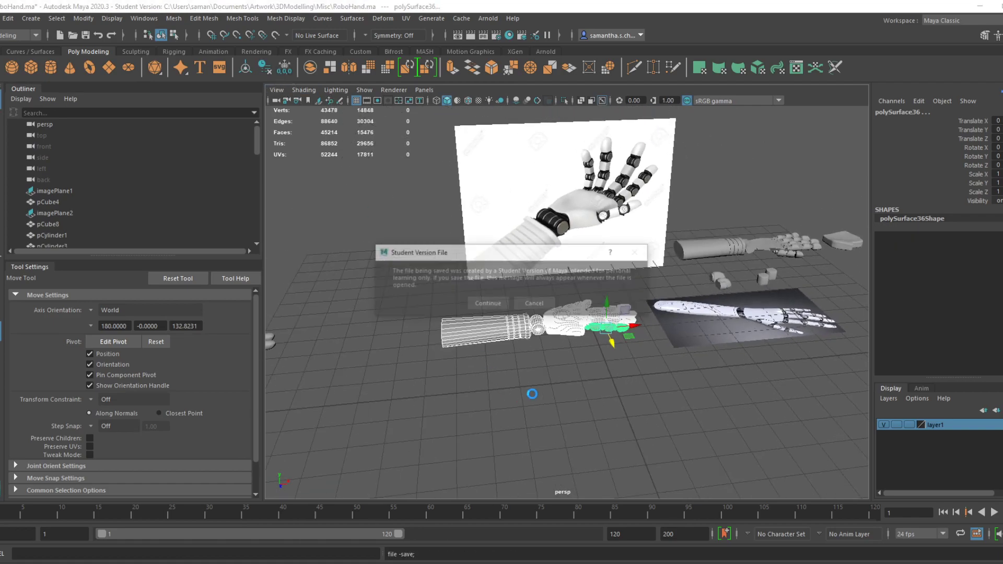
{"action": "left_click", "coordinate": [489, 303]}
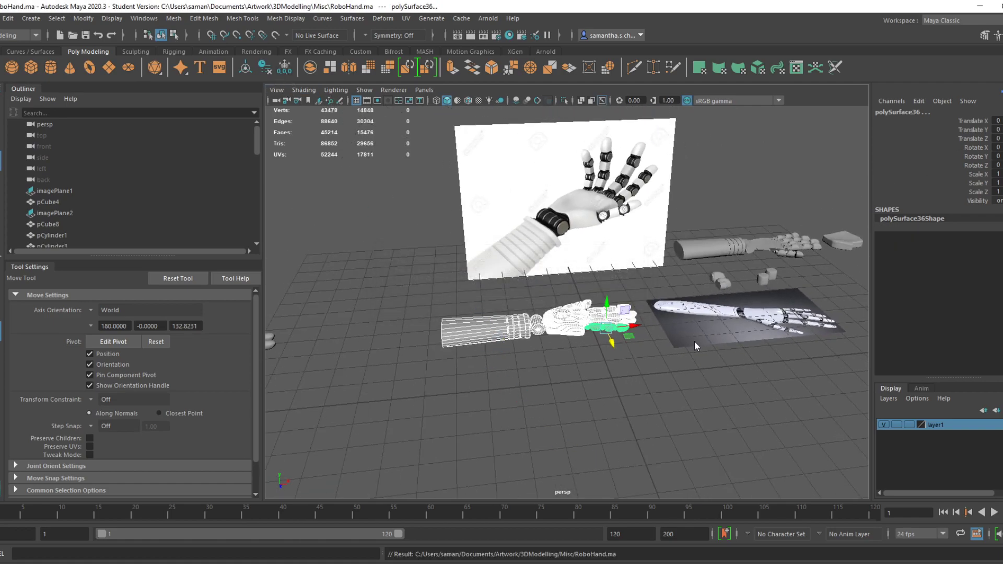
Switch back to the ClothesShop scene's Maya window and save it
{"action": "left_click", "coordinate": [499, 563]}
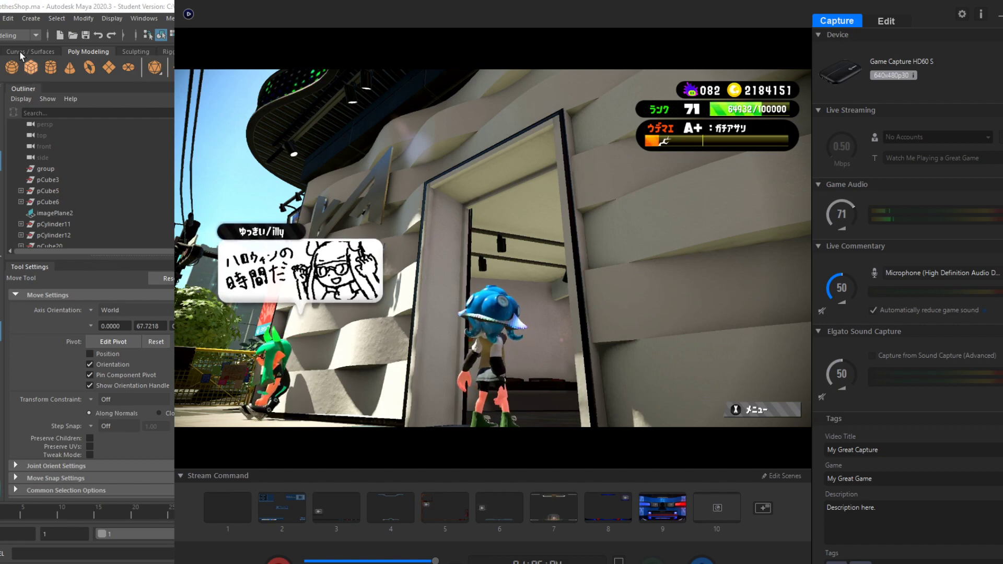
{"action": "left_click", "coordinate": [82, 4]}
{"action": "key", "text": "ctrl+s"}
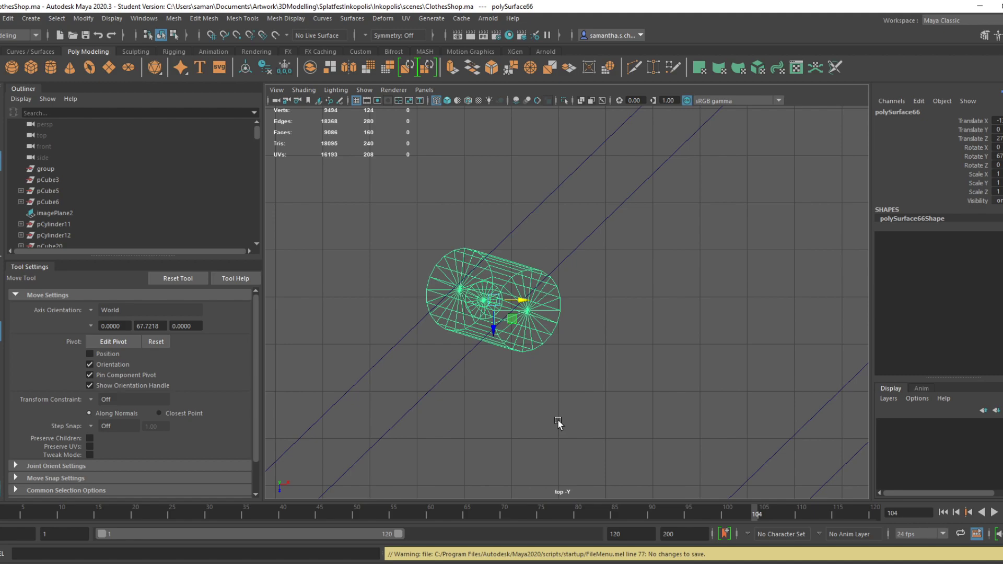
Rotate the two spotlights on the parallel rails slightly about the vertical axis in the top view
{"action": "scroll", "coordinate": [552, 412], "scroll_direction": "down", "scroll_amount": 5}
{"action": "middle_click_drag", "start_coordinate": [686, 317], "coordinate": [649, 374], "text": "alt"}
{"action": "left_click", "coordinate": [646, 365]}
{"action": "key", "text": "e"}
{"action": "left_click_drag", "start_coordinate": [653, 369], "coordinate": [650, 370]}
{"action": "key", "text": "w"}
{"action": "scroll", "coordinate": [678, 411], "scroll_direction": "up", "scroll_amount": 4}
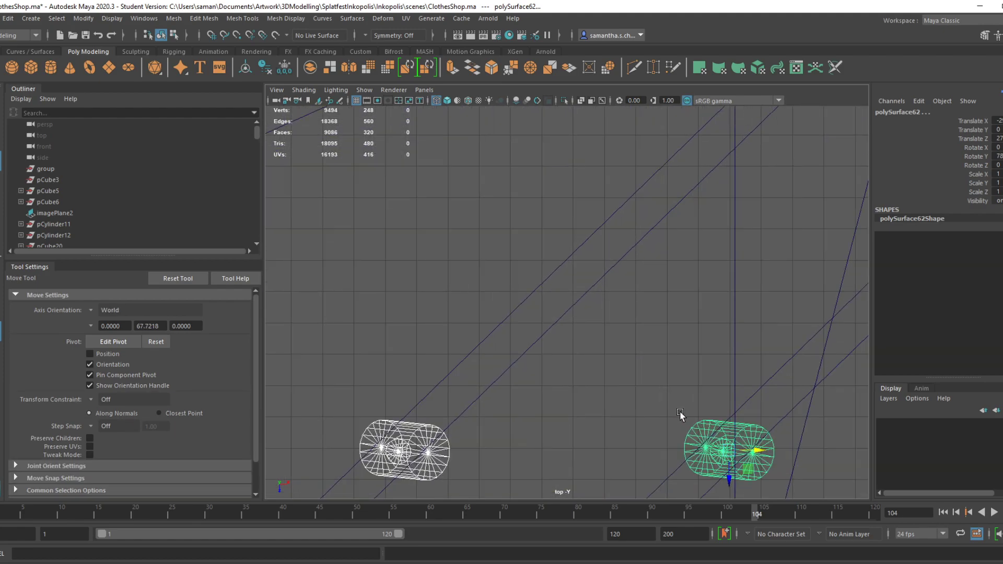
Nudge each rotated spotlight sideways to centre it on its own rail bar and save the scene
{"action": "middle_click_drag", "start_coordinate": [678, 410], "coordinate": [672, 336], "text": "alt"}
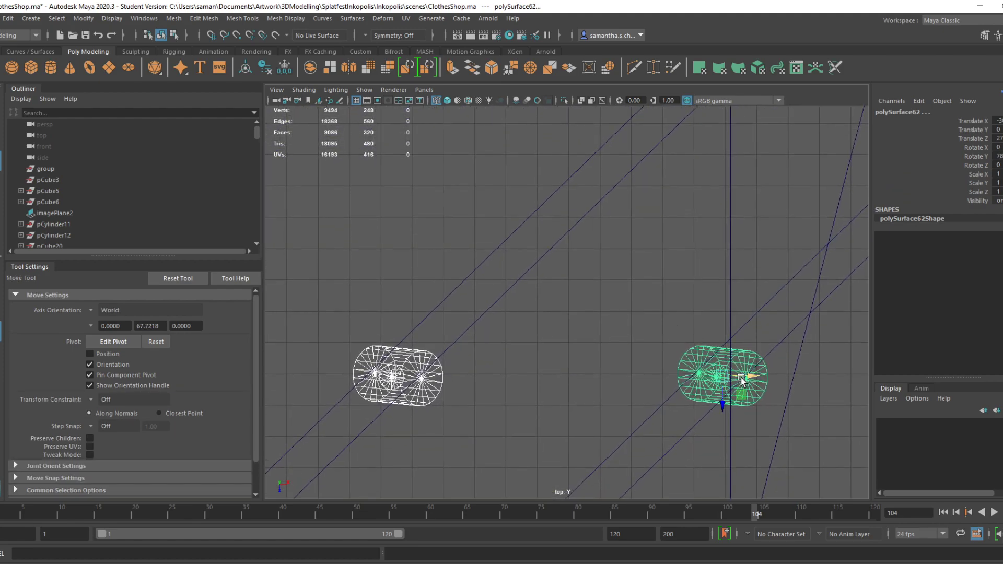
{"action": "left_click_drag", "start_coordinate": [751, 381], "coordinate": [762, 374]}
{"action": "left_click", "coordinate": [759, 389]}
{"action": "left_click", "coordinate": [444, 400]}
{"action": "left_click_drag", "start_coordinate": [428, 376], "coordinate": [427, 376]}
{"action": "key", "text": "ctrl+s"}
{"action": "left_click", "coordinate": [480, 303]}
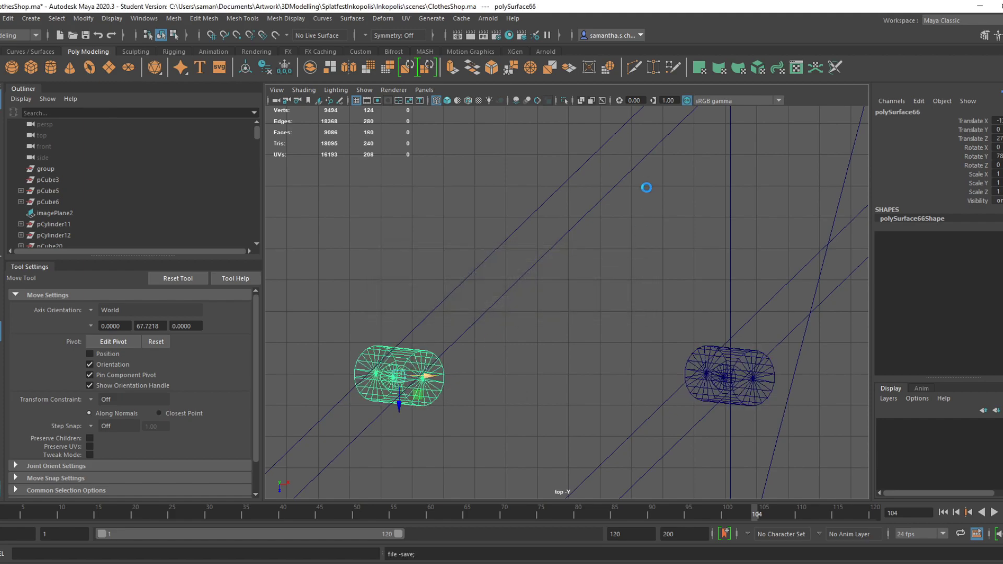
Try moving both spotlights together in the perspective view and undo the move
{"action": "key", "text": "space"}
{"action": "key", "text": "space"}
{"action": "left_click_drag", "start_coordinate": [667, 273], "coordinate": [629, 445], "text": "alt"}
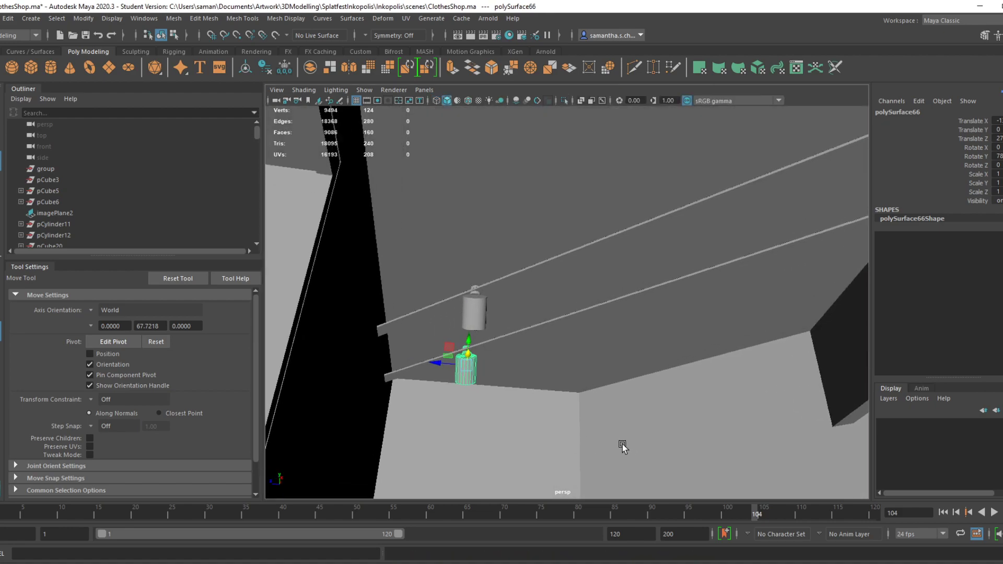
{"action": "left_click", "coordinate": [475, 311]}
{"action": "left_click", "coordinate": [466, 371], "text": "shift"}
{"action": "left_click_drag", "start_coordinate": [440, 359], "coordinate": [442, 361]}
{"action": "key", "text": "space"}
{"action": "key", "text": "ctrl+z"}
Set the Move tool's axis orientation to Object, move both spotlights along the diagonal rails in the top view, and save
{"action": "key", "text": "space"}
{"action": "left_click", "coordinate": [93, 309]}
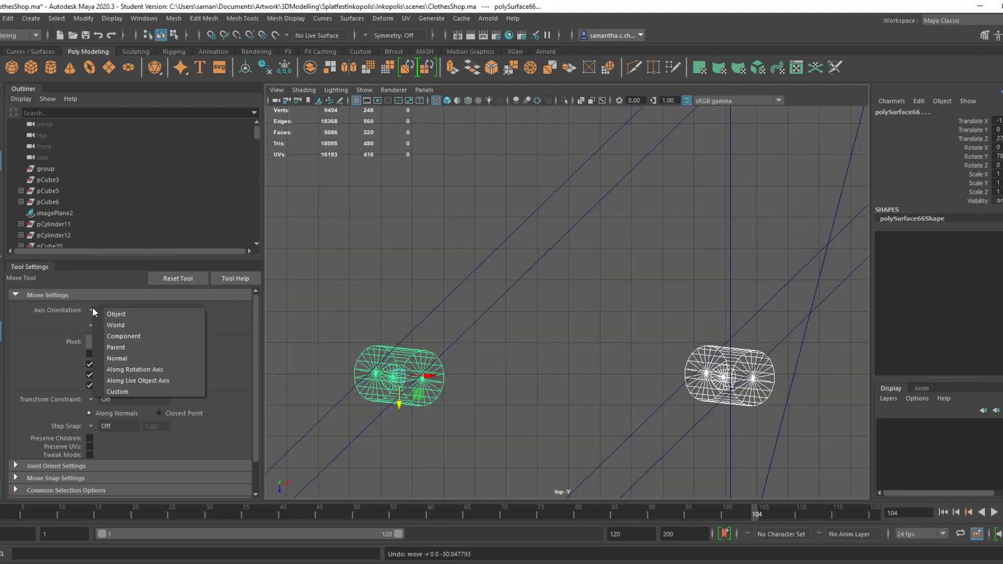
{"action": "left_click", "coordinate": [122, 318]}
{"action": "scroll", "coordinate": [527, 410], "scroll_direction": "down", "scroll_amount": 4}
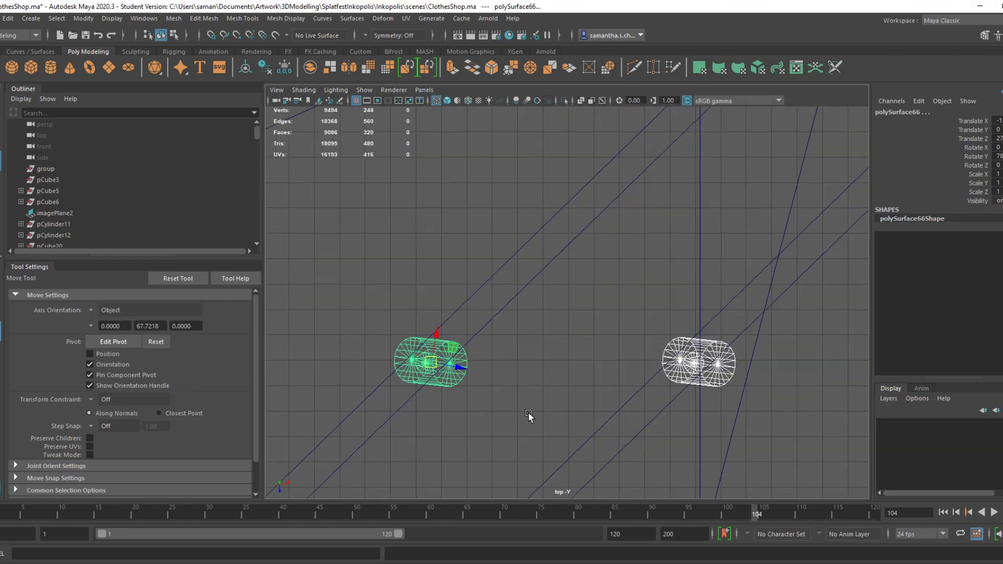
{"action": "left_click_drag", "start_coordinate": [461, 325], "coordinate": [481, 226]}
{"action": "middle_click_drag", "start_coordinate": [573, 299], "coordinate": [536, 366], "text": "alt"}
{"action": "left_click_drag", "start_coordinate": [459, 326], "coordinate": [516, 340]}
{"action": "left_click_drag", "start_coordinate": [526, 341], "coordinate": [526, 340]}
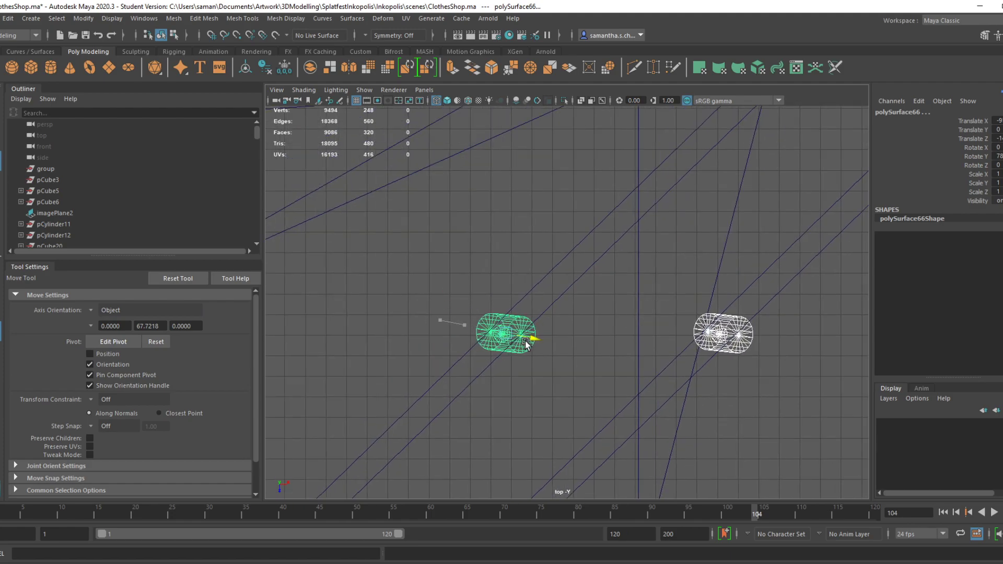
{"action": "key", "text": "ctrl+s"}
{"action": "left_click", "coordinate": [486, 303]}
Shift both spotlights further along the diagonal rails, realign them with the bars in the top view, and save
{"action": "key", "text": "space"}
{"action": "key", "text": "space"}
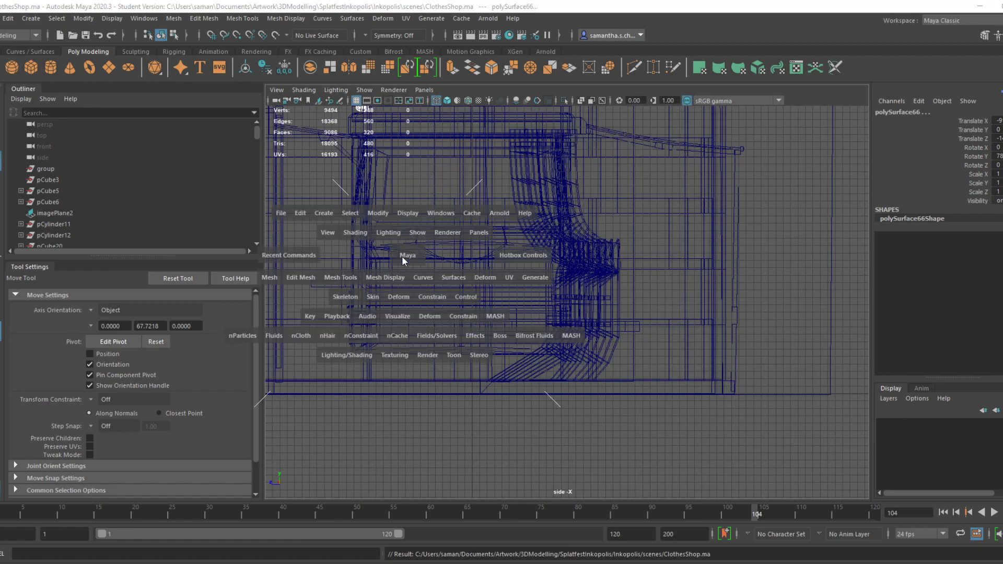
{"action": "key", "text": "space"}
{"action": "left_click_drag", "start_coordinate": [394, 183], "coordinate": [422, 199]}
{"action": "key", "text": "space"}
{"action": "left_click_drag", "start_coordinate": [559, 301], "coordinate": [569, 302]}
{"action": "key", "text": "ctrl+s"}
{"action": "left_click", "coordinate": [474, 300]}
Examine the spotlights' placement on the ceiling rails from outside the storefront and close up in the perspective view
{"action": "key", "text": "space"}
{"action": "left_click_drag", "start_coordinate": [695, 218], "coordinate": [720, 250], "text": "alt"}
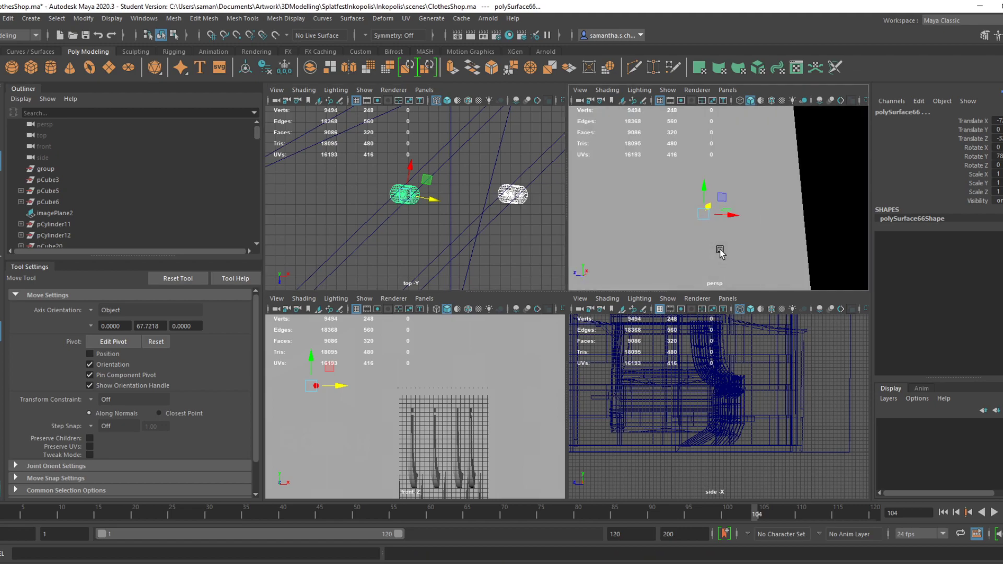
{"action": "key", "text": "space"}
{"action": "left_click_drag", "start_coordinate": [697, 335], "coordinate": [666, 391], "text": "alt"}
{"action": "right_click_drag", "start_coordinate": [542, 270], "coordinate": [594, 251]}
{"action": "left_click_drag", "start_coordinate": [615, 342], "coordinate": [702, 371], "text": "alt"}
{"action": "scroll", "coordinate": [703, 371], "scroll_direction": "up", "scroll_amount": 3}
{"action": "left_click_drag", "start_coordinate": [553, 331], "coordinate": [622, 400], "text": "alt"}
{"action": "scroll", "coordinate": [582, 429], "scroll_direction": "down", "scroll_amount": 10}
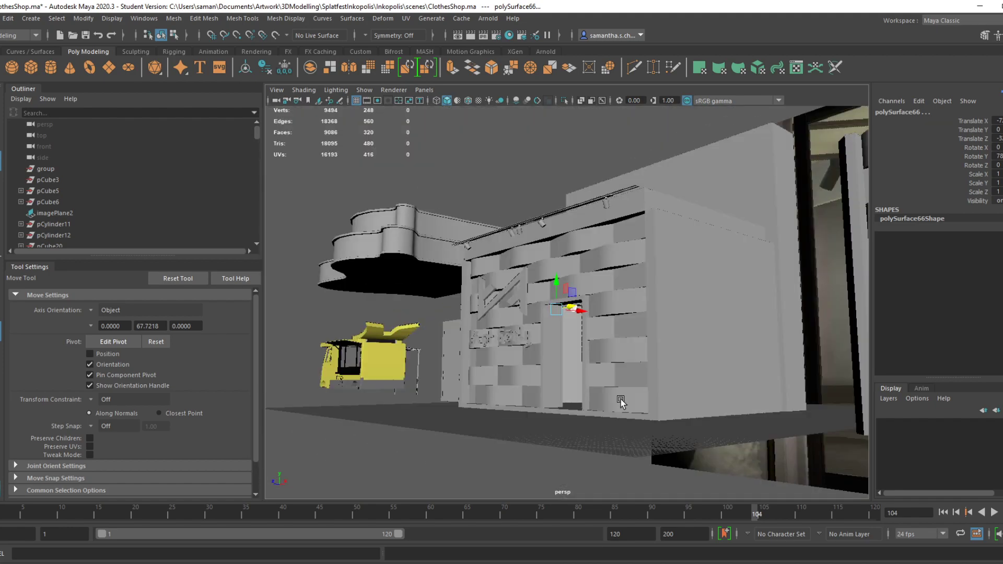
{"action": "scroll", "coordinate": [624, 400], "scroll_direction": "up", "scroll_amount": 5}
{"action": "middle_click_drag", "start_coordinate": [598, 379], "coordinate": [618, 458], "text": "alt"}
{"action": "scroll", "coordinate": [616, 457], "scroll_direction": "up", "scroll_amount": 6}
{"action": "middle_click_drag", "start_coordinate": [620, 419], "coordinate": [605, 302], "text": "alt"}
{"action": "left_click_drag", "start_coordinate": [605, 302], "coordinate": [760, 446], "text": "alt"}
Lower both spotlights slightly so their mounts sit under the rail bars, saving the scene before and after
{"action": "key", "text": "ctrl+s"}
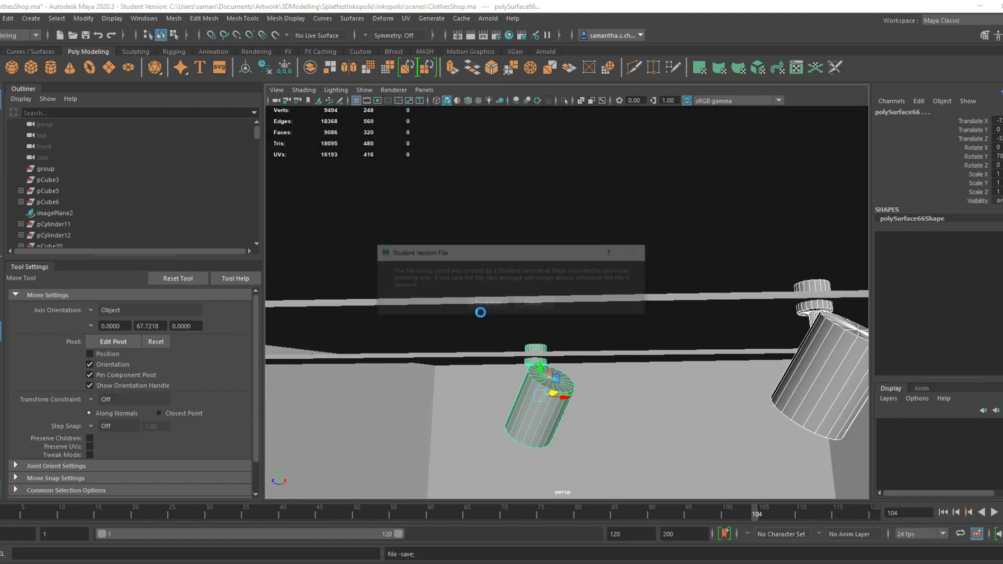
{"action": "left_click", "coordinate": [495, 307]}
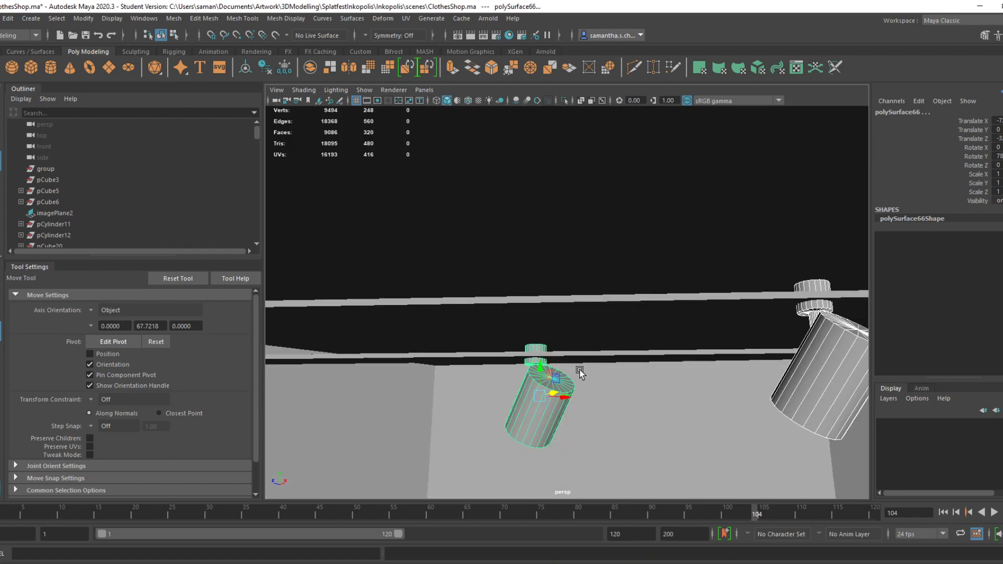
{"action": "left_click_drag", "start_coordinate": [538, 370], "coordinate": [540, 387]}
{"action": "mouse_move", "coordinate": [561, 454]}
{"action": "left_mouse_down", "text": "alt"}
{"action": "mouse_move", "coordinate": [558, 432]}
{"action": "mouse_move", "coordinate": [572, 450]}
{"action": "left_mouse_up", "text": "alt"}
{"action": "key", "text": "ctrl+s"}
{"action": "left_click", "coordinate": [487, 304]}
Delete the old spotlight and its round mount at the shelf end of the rail and save the scene
{"action": "key", "text": "space"}
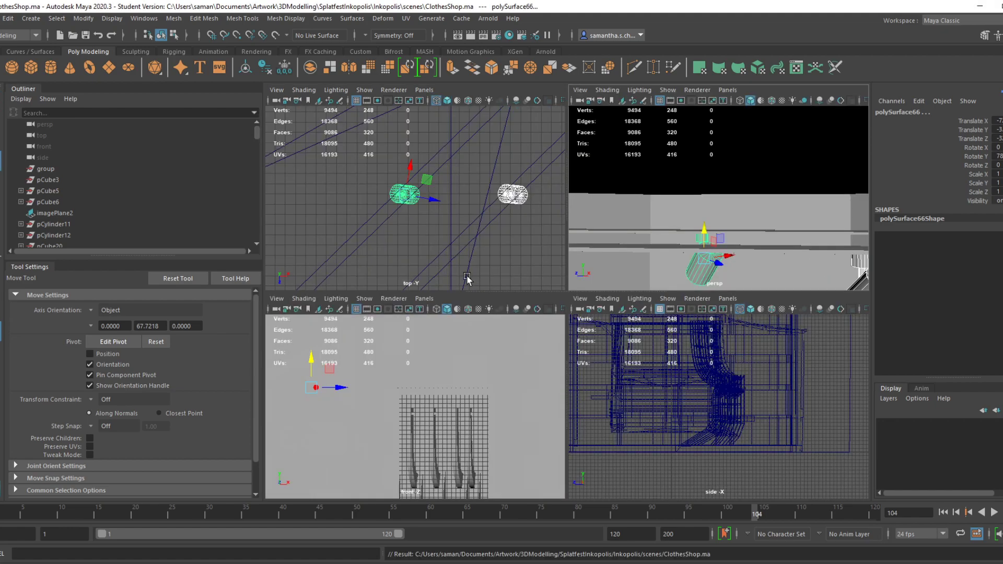
{"action": "key", "text": "space"}
{"action": "scroll", "coordinate": [598, 347], "scroll_direction": "down", "scroll_amount": 3}
{"action": "middle_click_drag", "start_coordinate": [673, 337], "coordinate": [511, 401], "text": "alt"}
{"action": "scroll", "coordinate": [537, 375], "scroll_direction": "down", "scroll_amount": 3}
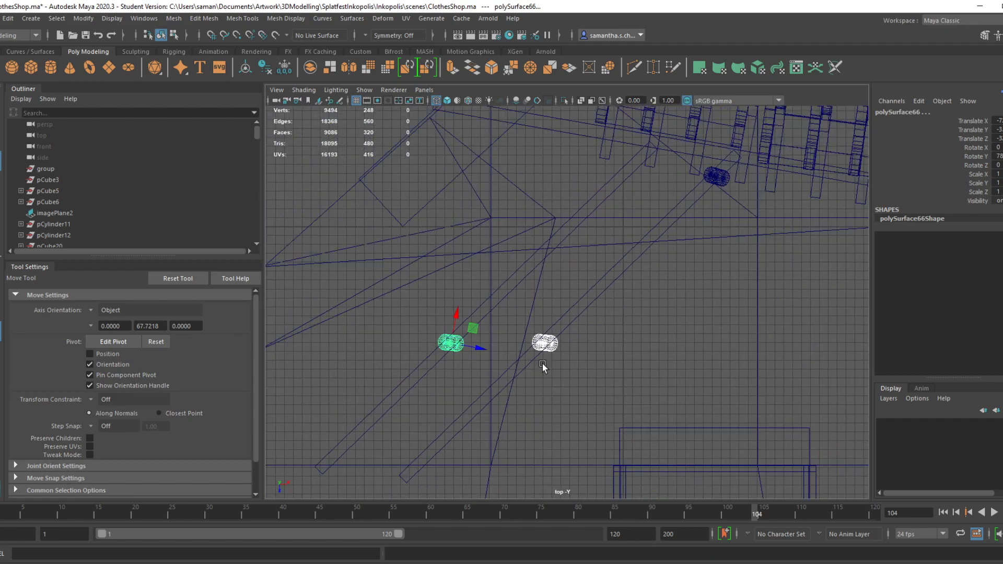
{"action": "left_click", "coordinate": [714, 180]}
{"action": "key", "text": "f"}
{"action": "scroll", "coordinate": [414, 414], "scroll_direction": "up", "scroll_amount": 4}
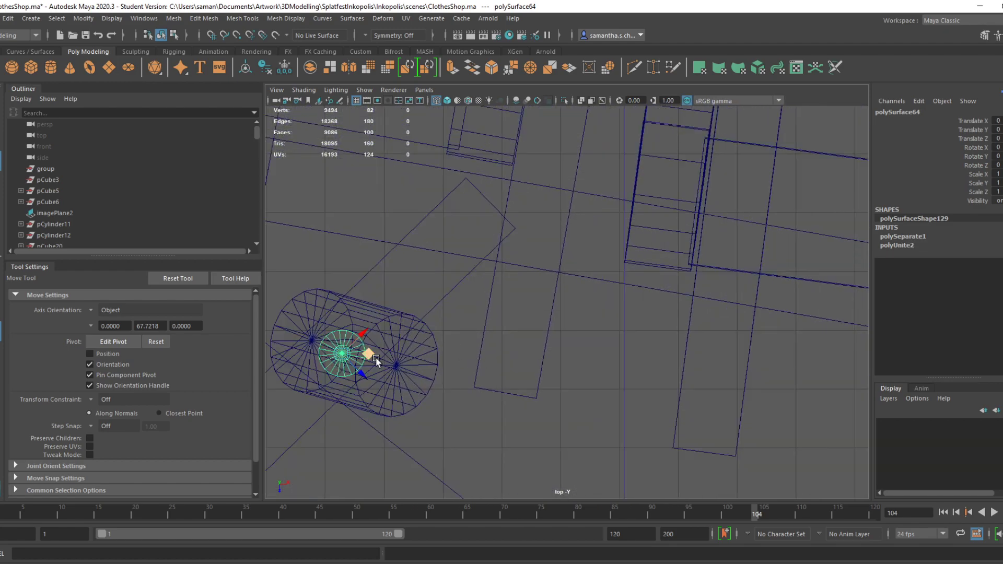
{"action": "scroll", "coordinate": [499, 323], "scroll_direction": "up", "scroll_amount": 2}
{"action": "left_click", "coordinate": [397, 290], "text": "shift"}
{"action": "key", "text": "Delete"}
{"action": "scroll", "coordinate": [444, 375], "scroll_direction": "down", "scroll_amount": 5}
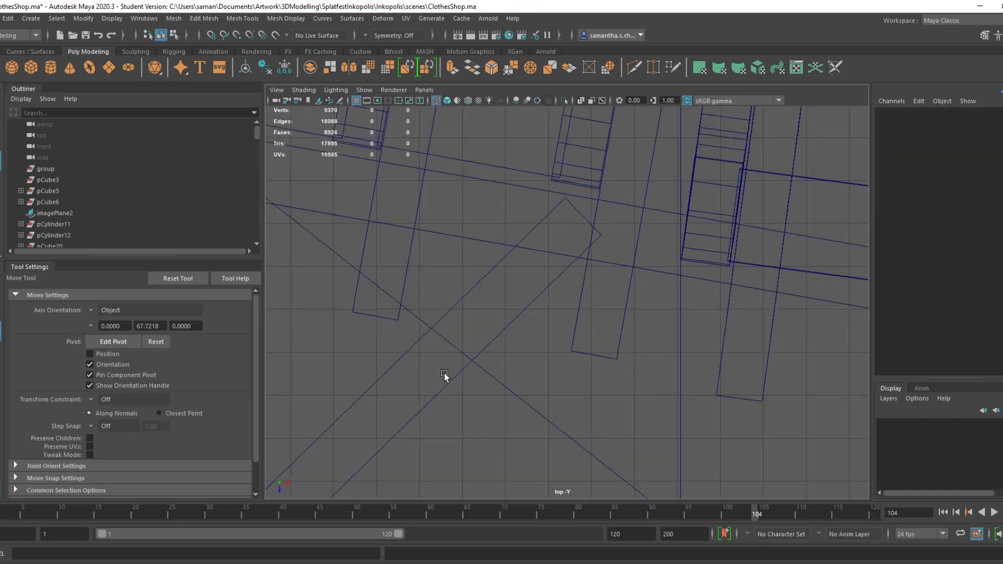
{"action": "right_click_drag", "start_coordinate": [294, 418], "coordinate": [361, 282]}
{"action": "key", "text": "ctrl+s"}
{"action": "left_click", "coordinate": [490, 303]}
Duplicate the two remaining spotlights without the rail bars and move the copies along the rails towards the shelves
{"action": "middle_click_drag", "start_coordinate": [314, 442], "coordinate": [384, 380], "text": "alt"}
{"action": "left_click", "coordinate": [508, 377]}
{"action": "left_click", "coordinate": [502, 367]}
{"action": "left_click", "coordinate": [361, 365]}
{"action": "left_click", "coordinate": [529, 368]}
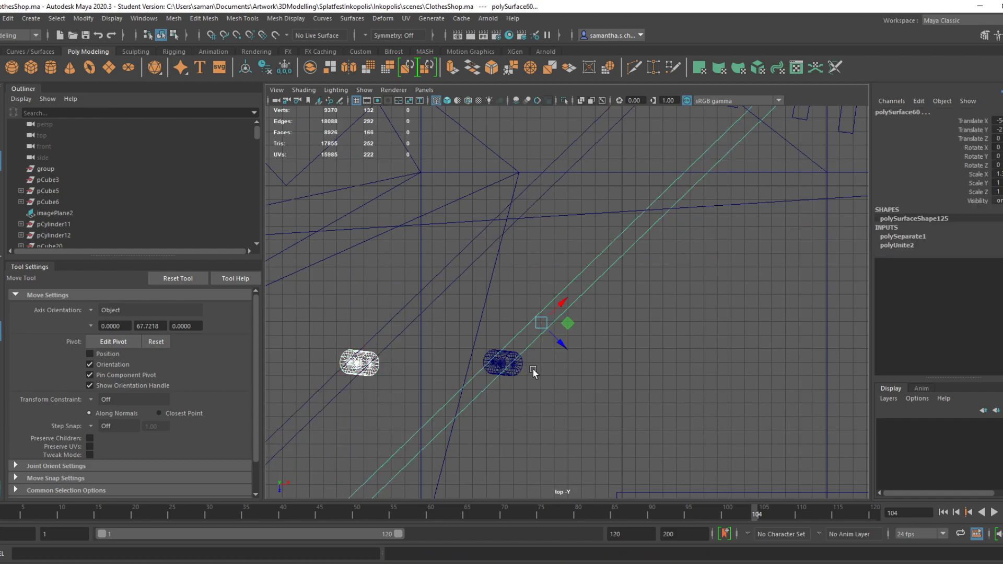
{"action": "left_click", "coordinate": [504, 364]}
{"action": "left_click", "coordinate": [382, 374], "text": "shift"}
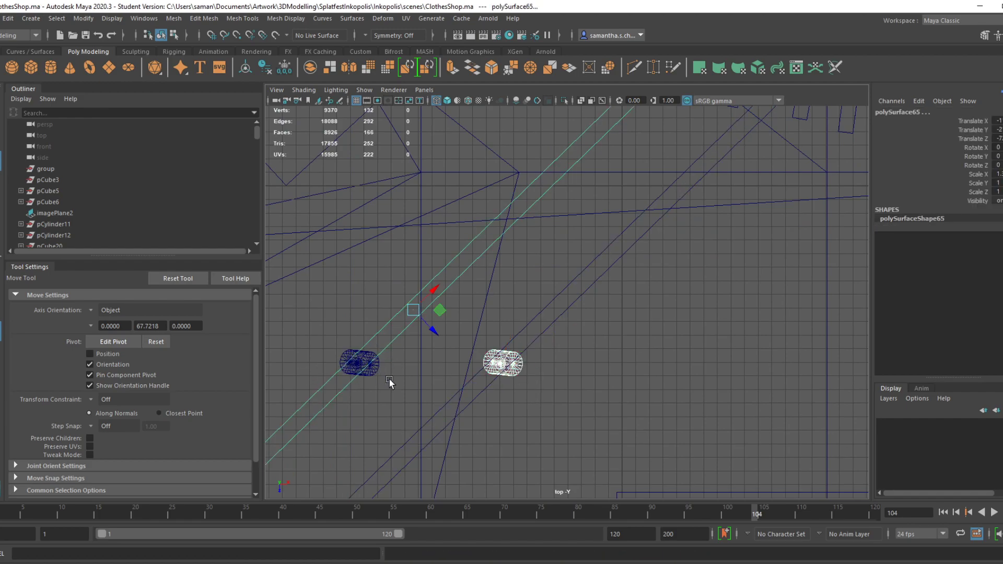
{"action": "left_click", "coordinate": [375, 380], "text": "shift"}
{"action": "scroll", "coordinate": [575, 356], "scroll_direction": "down", "scroll_amount": 3}
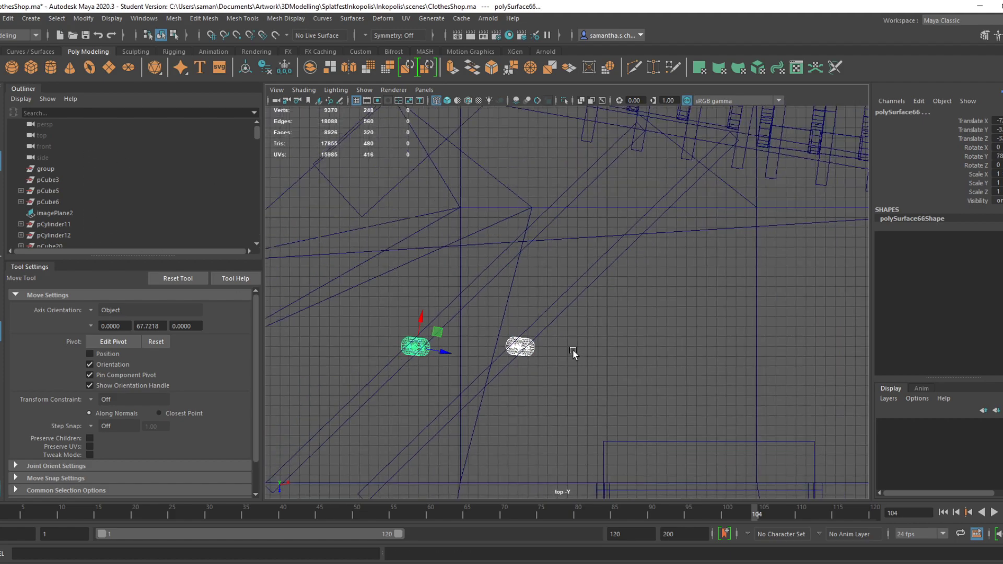
{"action": "key", "text": "ctrl+d"}
{"action": "left_click_drag", "start_coordinate": [421, 317], "coordinate": [522, 125]}
{"action": "middle_click_drag", "start_coordinate": [562, 239], "coordinate": [533, 313], "text": "alt"}
{"action": "left_click_drag", "start_coordinate": [456, 225], "coordinate": [587, 270]}
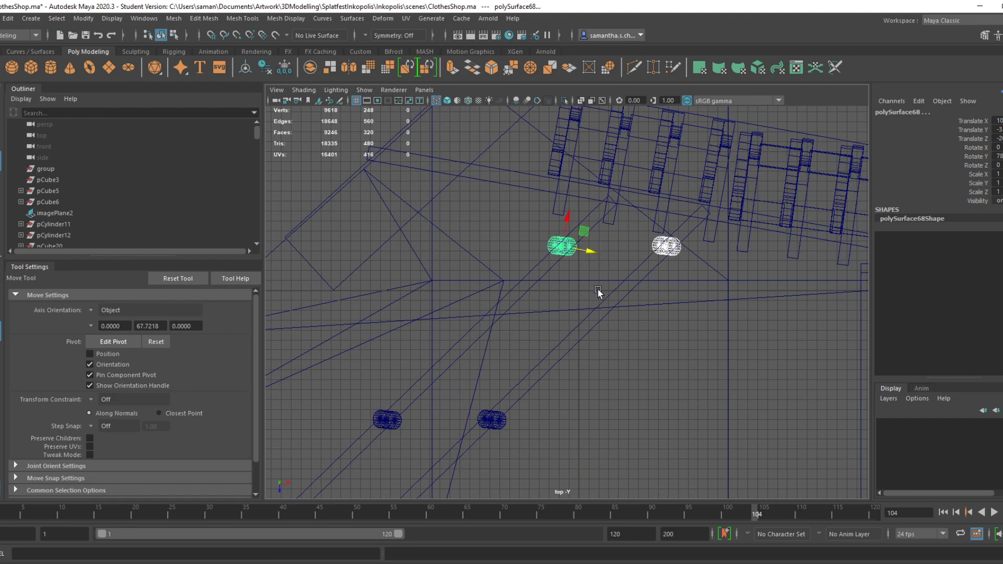
Centre the duplicated spotlights on their rails, slide one copy back along its bar to stagger the pair, and save
{"action": "scroll", "coordinate": [600, 287], "scroll_direction": "up", "scroll_amount": 3}
{"action": "scroll", "coordinate": [616, 243], "scroll_direction": "up", "scroll_amount": 3}
{"action": "middle_click_drag", "start_coordinate": [622, 181], "coordinate": [540, 342], "text": "alt"}
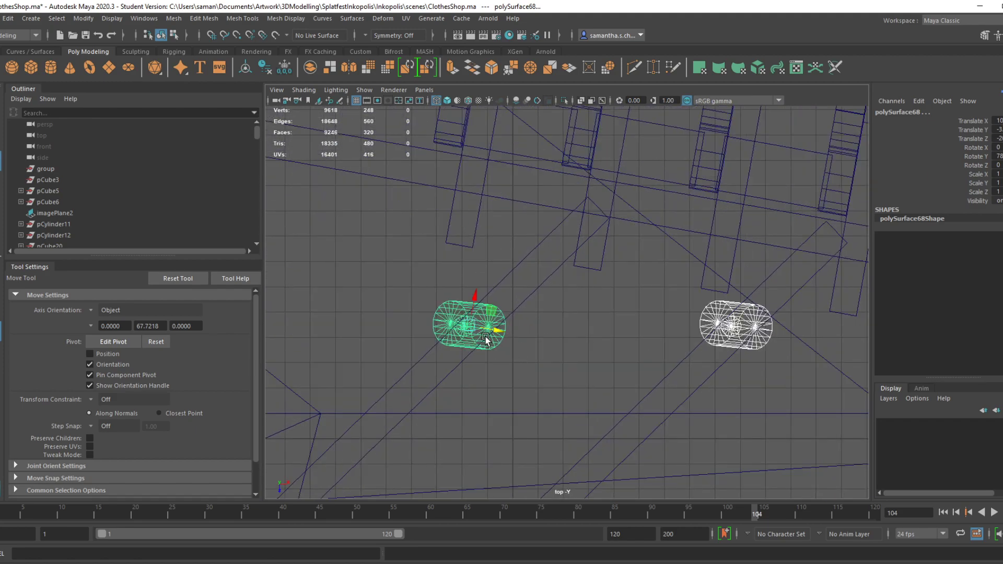
{"action": "left_click", "coordinate": [777, 340]}
{"action": "left_click", "coordinate": [759, 345]}
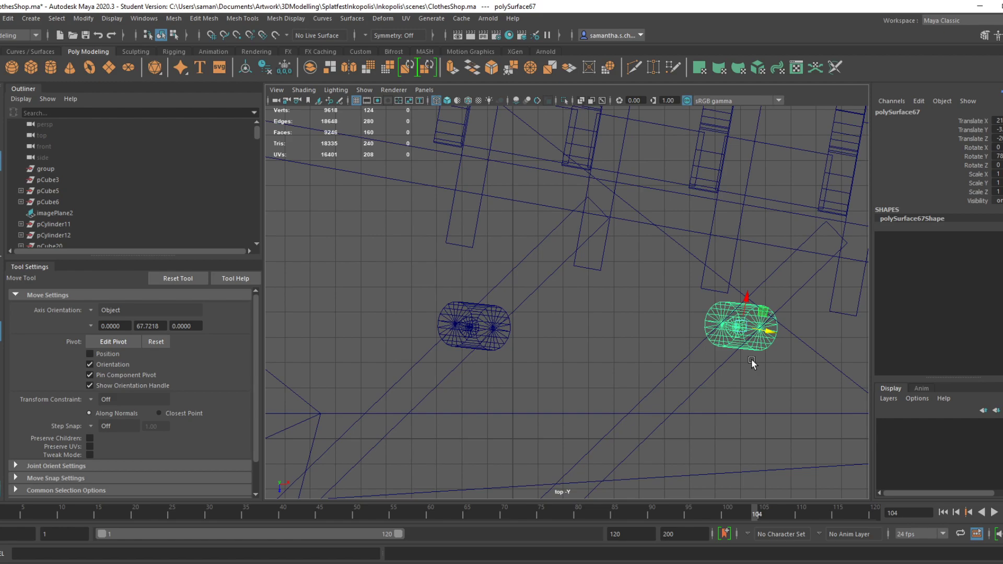
{"action": "scroll", "coordinate": [668, 363], "scroll_direction": "down", "scroll_amount": 2}
{"action": "middle_click_drag", "start_coordinate": [703, 366], "coordinate": [673, 390]}
{"action": "key", "text": "ctrl+s"}
{"action": "key", "text": "Return"}
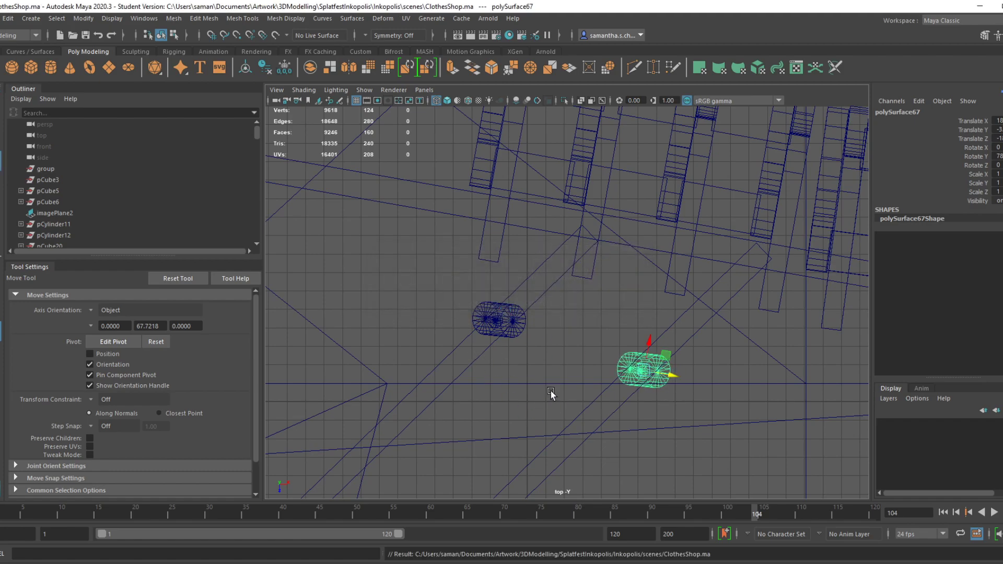
Turn the staggered spotlight copy about its vertical axis to face another direction, nudge it back under its rail, and save
{"action": "key", "text": "space"}
{"action": "key", "text": "space"}
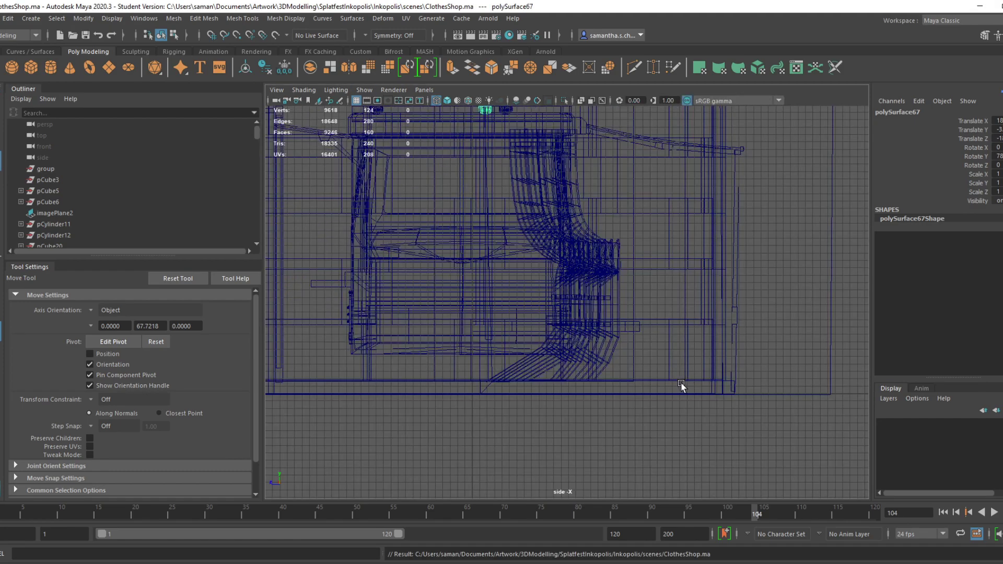
{"action": "key", "text": "space"}
{"action": "key", "text": "space"}
{"action": "left_click_drag", "start_coordinate": [668, 324], "coordinate": [544, 315], "text": "alt"}
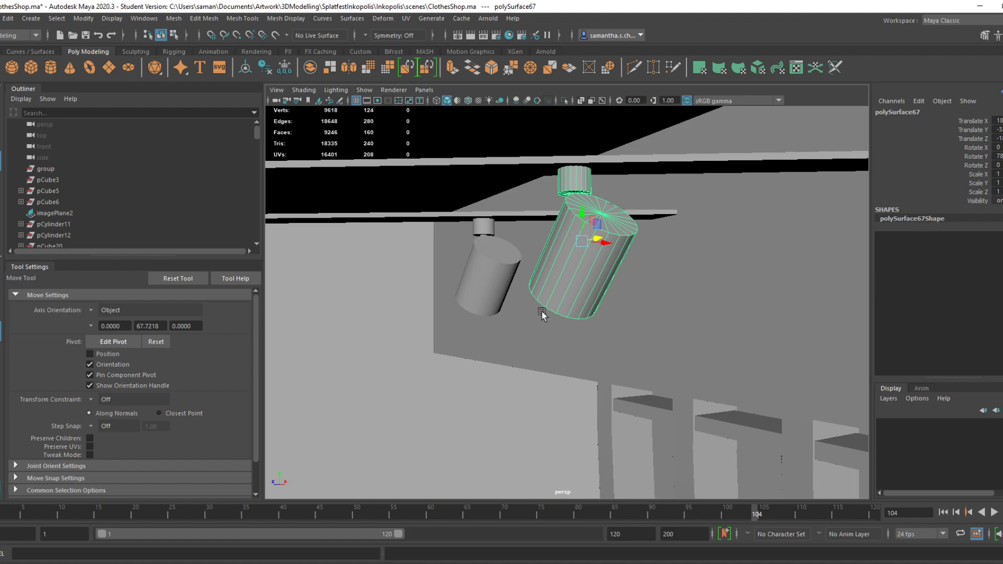
{"action": "left_click_drag", "start_coordinate": [601, 325], "coordinate": [702, 337], "text": "alt"}
{"action": "key", "text": "e"}
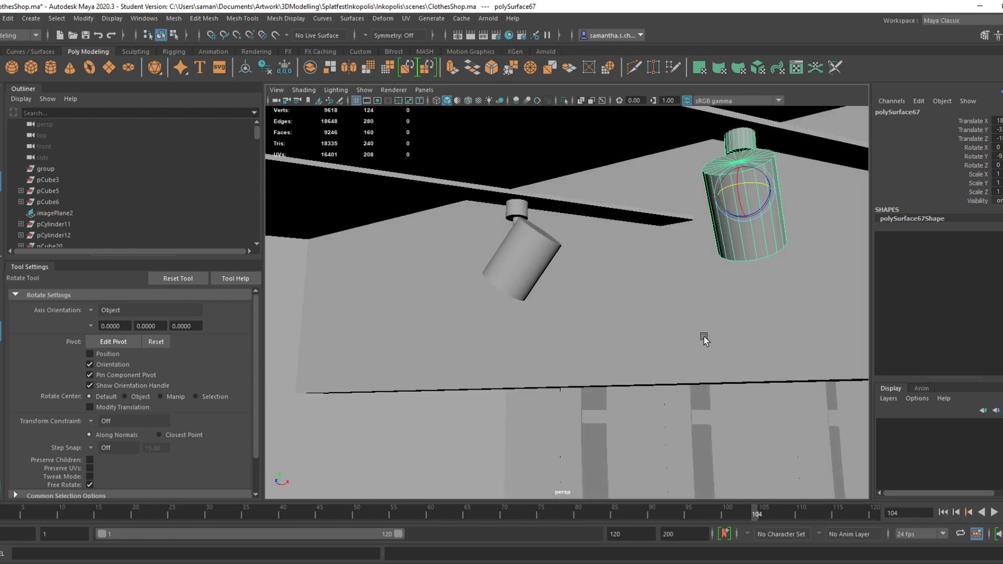
{"action": "key", "text": "w"}
{"action": "left_click_drag", "start_coordinate": [766, 190], "coordinate": [766, 203]}
{"action": "left_click_drag", "start_coordinate": [728, 325], "coordinate": [704, 352], "text": "alt"}
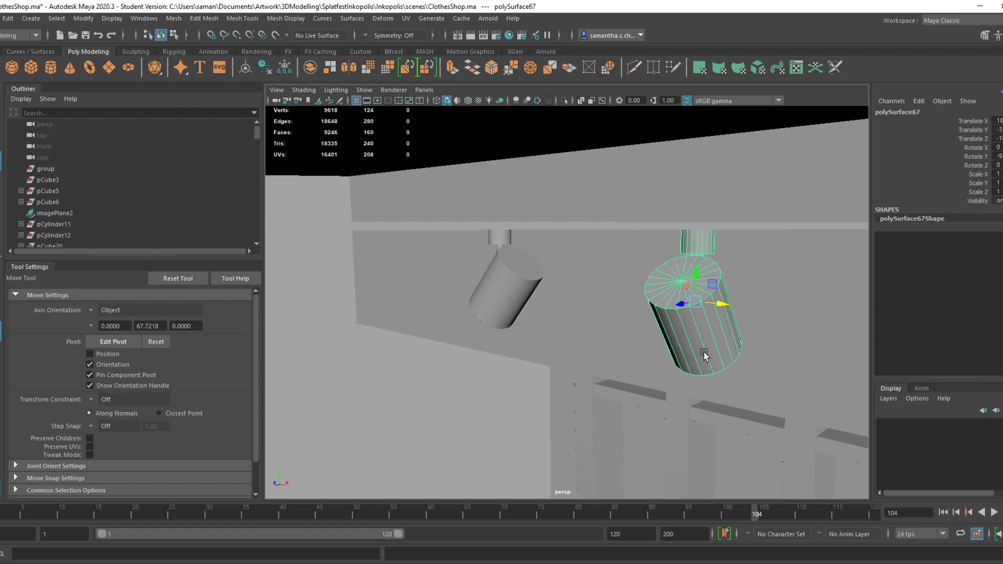
{"action": "key", "text": "ctrl+s"}
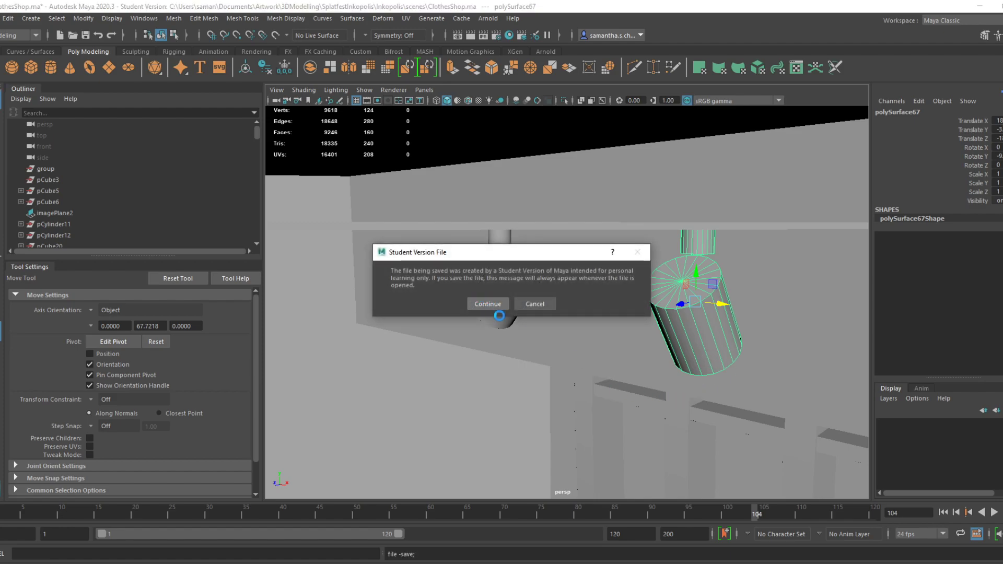
{"action": "left_click", "coordinate": [487, 304]}
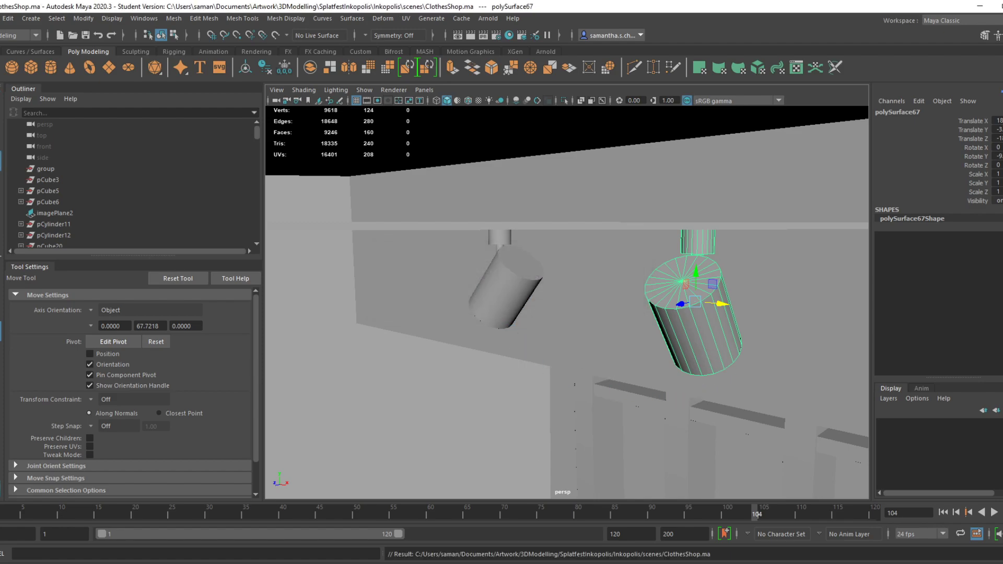
Turn the selected spotlight near the shelves further about its vertical axis from the top view
{"action": "mouse_move", "coordinate": [536, 563]}
{"action": "key", "text": "ctrl+s"}
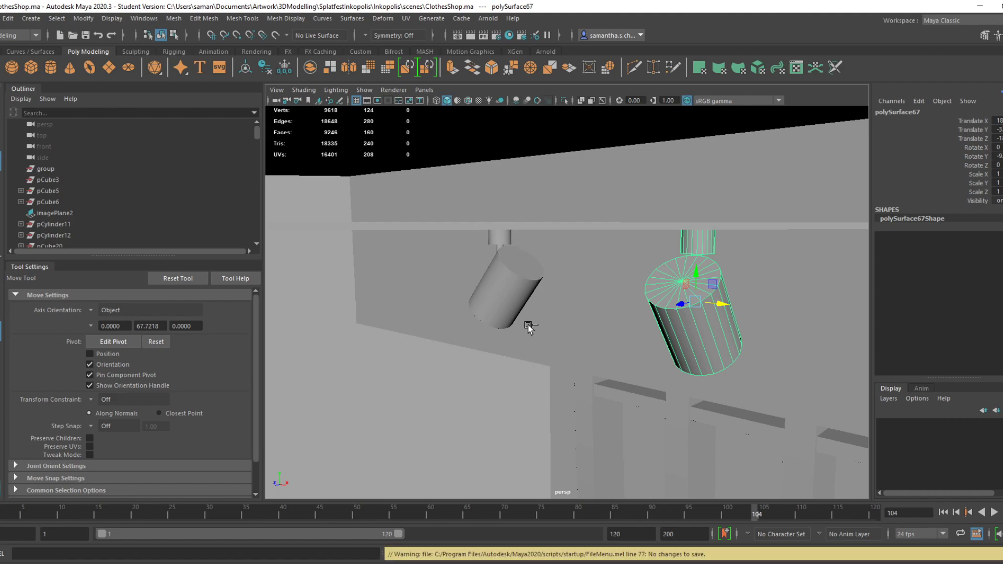
{"action": "left_click_drag", "start_coordinate": [589, 351], "coordinate": [667, 324], "text": "alt"}
{"action": "key", "text": "space"}
{"action": "key", "text": "space"}
{"action": "middle_click_drag", "start_coordinate": [708, 385], "coordinate": [675, 356], "text": "alt"}
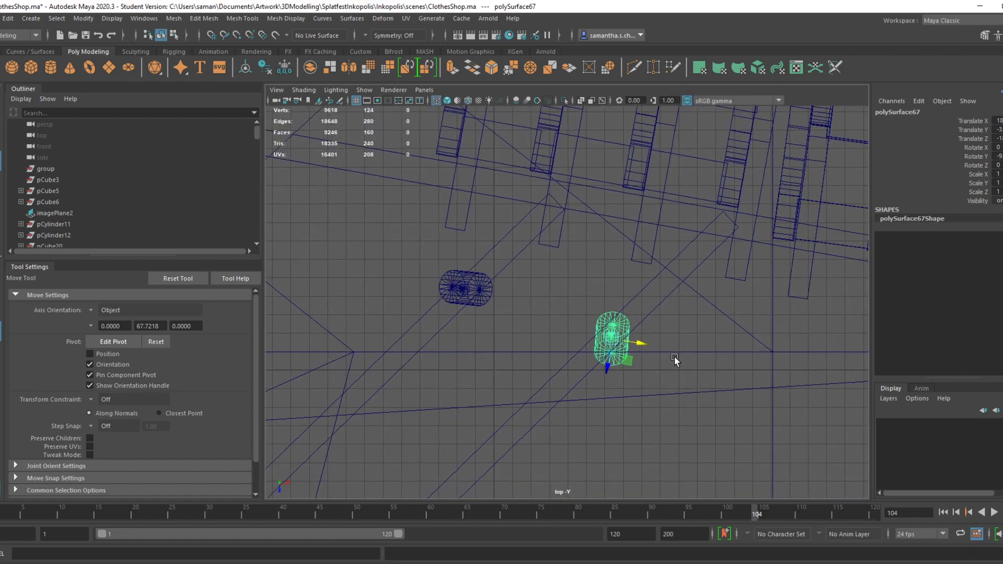
{"action": "key", "text": "e"}
{"action": "left_click_drag", "start_coordinate": [643, 346], "coordinate": [639, 352]}
{"action": "key", "text": "space"}
{"action": "key", "text": "space"}
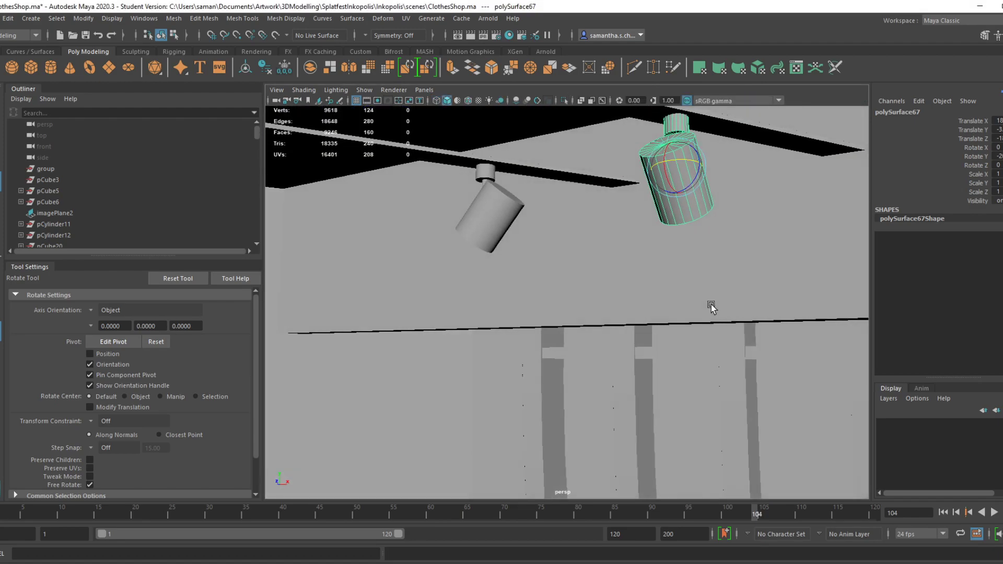
Turn the neighbouring spotlight on the other rail about its vertical axis to face another direction, and save the scene
{"action": "key", "text": "w"}
{"action": "left_click", "coordinate": [473, 319]}
{"action": "key", "text": "e"}
{"action": "left_click_drag", "start_coordinate": [486, 333], "coordinate": [457, 309], "text": "alt"}
{"action": "left_click_drag", "start_coordinate": [471, 273], "coordinate": [616, 267], "text": "alt"}
{"action": "key", "text": "w"}
{"action": "left_click", "coordinate": [439, 563]}
{"action": "left_click", "coordinate": [559, 328]}
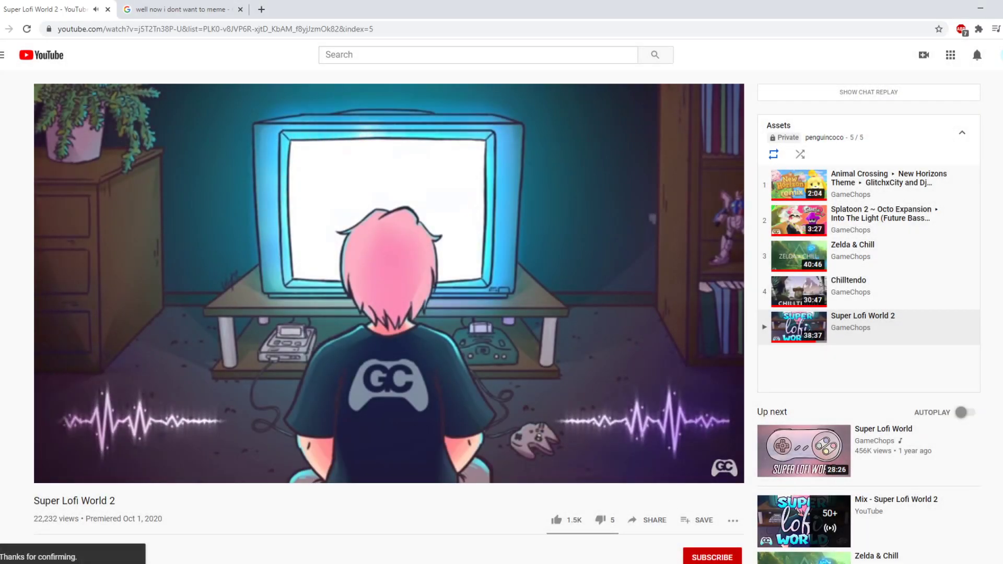
{"action": "key", "text": "alt+Tab"}
{"action": "key", "text": "ctrl+s"}
{"action": "left_click", "coordinate": [490, 304]}
Duplicate the turned spotlight and pull the copy away from the original along the rail
{"action": "left_click_drag", "start_coordinate": [665, 334], "coordinate": [599, 354], "text": "alt"}
{"action": "left_click_drag", "start_coordinate": [608, 412], "coordinate": [600, 336], "text": "alt"}
{"action": "key", "text": "ctrl+d"}
{"action": "left_click_drag", "start_coordinate": [574, 271], "coordinate": [526, 276]}
{"action": "key", "text": "ctrl+z"}
{"action": "left_click_drag", "start_coordinate": [566, 316], "coordinate": [524, 271], "text": "alt"}
{"action": "left_click_drag", "start_coordinate": [527, 312], "coordinate": [609, 278], "text": "alt"}
{"action": "left_click_drag", "start_coordinate": [625, 244], "coordinate": [767, 343]}
{"action": "left_click_drag", "start_coordinate": [663, 238], "coordinate": [534, 286]}
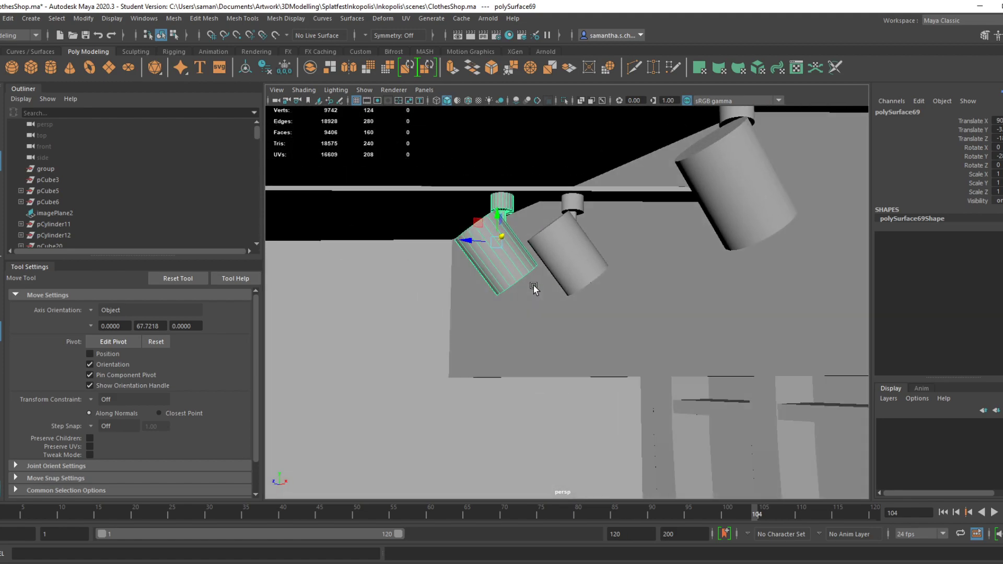
Rotate the spotlight copy about its vertical axis so it faces a different direction from the original
{"action": "key", "text": "e"}
{"action": "left_click_drag", "start_coordinate": [480, 236], "coordinate": [522, 241]}
{"action": "key", "text": "w"}
{"action": "left_click_drag", "start_coordinate": [545, 295], "coordinate": [621, 269], "text": "alt"}
{"action": "left_click_drag", "start_coordinate": [613, 234], "coordinate": [682, 338], "text": "alt"}
Shift the rotated copy further from the original spotlight along the rail and save the scene
{"action": "key", "text": "4"}
{"action": "mouse_move", "coordinate": [624, 303]}
{"action": "left_mouse_down"}
{"action": "mouse_move", "coordinate": [535, 293]}
{"action": "mouse_move", "coordinate": [499, 350]}
{"action": "mouse_move", "coordinate": [575, 331]}
{"action": "mouse_move", "coordinate": [549, 353]}
{"action": "mouse_move", "coordinate": [462, 364]}
{"action": "left_mouse_up"}
{"action": "key", "text": "5"}
{"action": "right_click_drag", "start_coordinate": [463, 365], "coordinate": [508, 372], "text": "alt"}
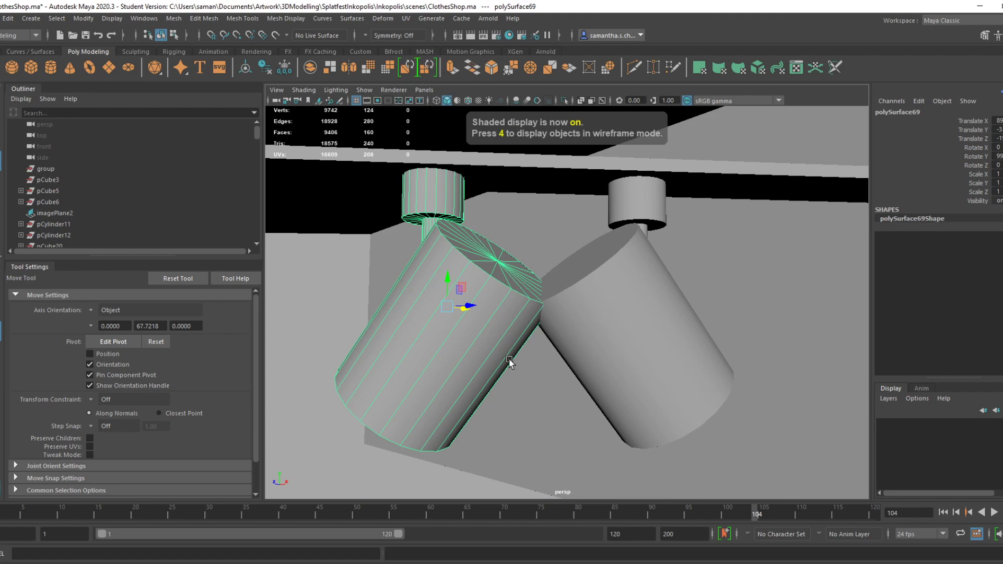
{"action": "left_click_drag", "start_coordinate": [485, 350], "coordinate": [496, 351], "text": "alt"}
{"action": "mouse_move", "coordinate": [496, 350]}
{"action": "middle_mouse_down"}
{"action": "mouse_move", "coordinate": [465, 334]}
{"action": "mouse_move", "coordinate": [450, 345]}
{"action": "mouse_move", "coordinate": [516, 319]}
{"action": "middle_mouse_up"}
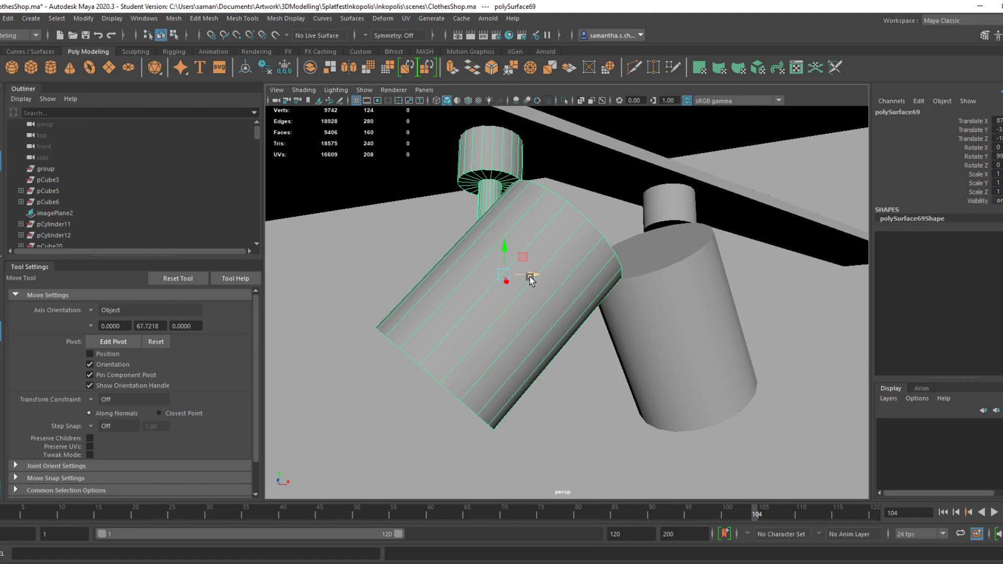
{"action": "left_click_drag", "start_coordinate": [535, 281], "coordinate": [481, 348], "text": "alt"}
{"action": "middle_click_drag", "start_coordinate": [481, 348], "coordinate": [527, 331], "text": "alt"}
{"action": "left_click_drag", "start_coordinate": [527, 332], "coordinate": [482, 303], "text": "alt"}
{"action": "left_click_drag", "start_coordinate": [483, 305], "coordinate": [622, 303], "text": "alt"}
{"action": "left_click_drag", "start_coordinate": [703, 308], "coordinate": [682, 325], "text": "alt"}
{"action": "key", "text": "ctrl+s"}
{"action": "key", "text": "Return"}
Line up the rotated copy under its rail in the top view and save the scene
{"action": "key", "text": "space"}
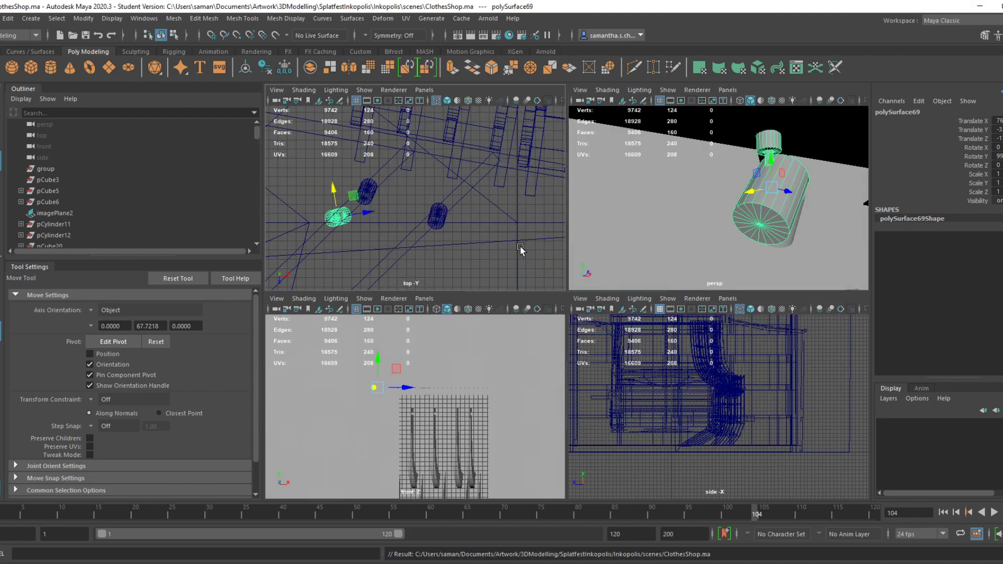
{"action": "key", "text": "space"}
{"action": "scroll", "coordinate": [488, 351], "scroll_direction": "up", "scroll_amount": 2}
{"action": "middle_click_drag", "start_coordinate": [488, 352], "coordinate": [624, 317], "text": "alt"}
{"action": "left_click_drag", "start_coordinate": [532, 315], "coordinate": [465, 306]}
{"action": "key", "text": "ctrl+z"}
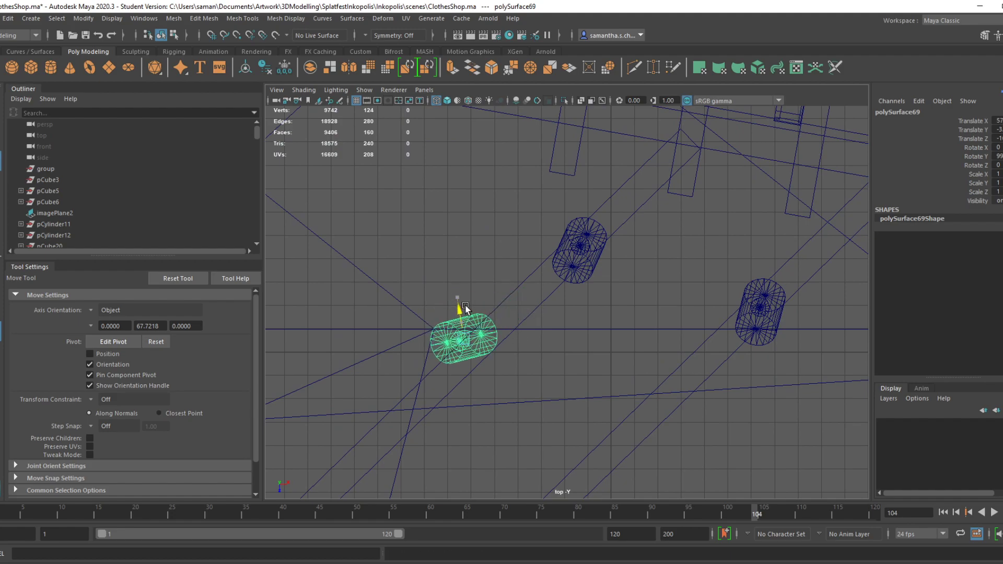
{"action": "key", "text": "space"}
{"action": "left_click_drag", "start_coordinate": [345, 218], "coordinate": [364, 206]}
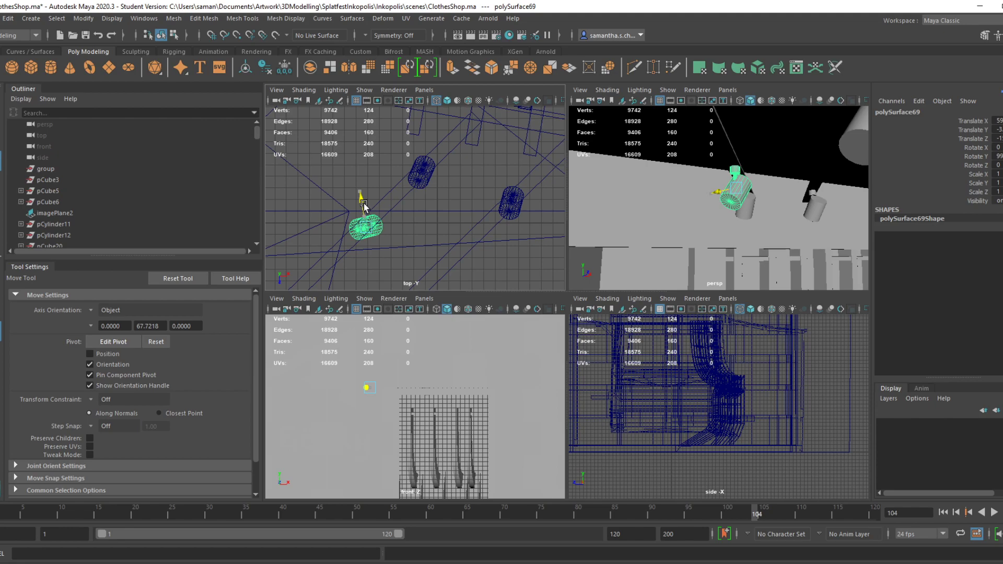
{"action": "key", "text": "ctrl+s"}
{"action": "left_click", "coordinate": [481, 300]}
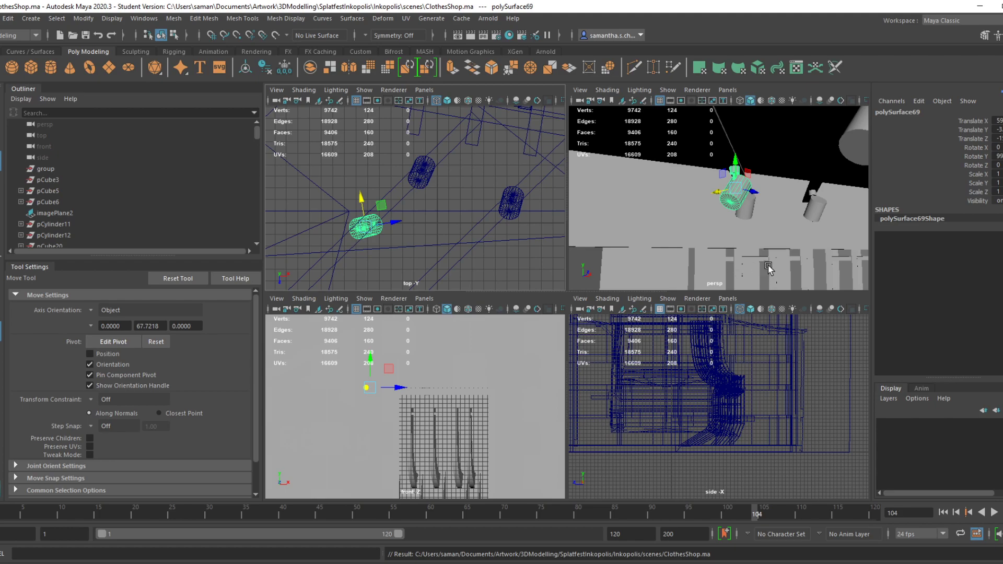
Duplicate the shelf-end spotlight on the other rail and move the copy back from the original, away from the shelves
{"action": "key", "text": "space"}
{"action": "left_click_drag", "start_coordinate": [717, 333], "coordinate": [772, 268], "text": "alt"}
{"action": "middle_click_drag", "start_coordinate": [641, 262], "coordinate": [672, 412], "text": "alt"}
{"action": "scroll", "coordinate": [641, 399], "scroll_direction": "down", "scroll_amount": 2}
{"action": "scroll", "coordinate": [639, 398], "scroll_direction": "up", "scroll_amount": 1}
{"action": "left_click", "coordinate": [464, 151]}
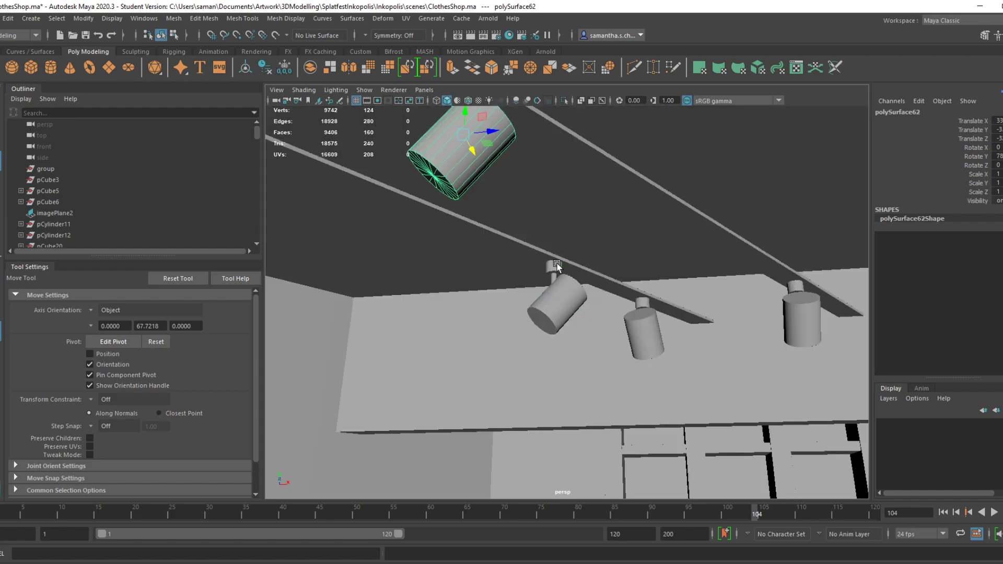
{"action": "key", "text": "space"}
{"action": "key", "text": "space"}
{"action": "scroll", "coordinate": [559, 312], "scroll_direction": "down", "scroll_amount": 9}
{"action": "middle_click_drag", "start_coordinate": [626, 393], "coordinate": [535, 316], "text": "alt"}
{"action": "scroll", "coordinate": [577, 261], "scroll_direction": "up", "scroll_amount": 2}
{"action": "left_click", "coordinate": [569, 258]}
{"action": "left_click", "coordinate": [581, 253]}
{"action": "left_click", "coordinate": [576, 251]}
{"action": "scroll", "coordinate": [586, 272], "scroll_direction": "up", "scroll_amount": 4}
{"action": "key", "text": "ctrl+d"}
{"action": "left_click_drag", "start_coordinate": [571, 222], "coordinate": [602, 290]}
Examine the new spotlight copy in perspective and compare the arrangement with the shop doorway in the game capture window
{"action": "key", "text": "e"}
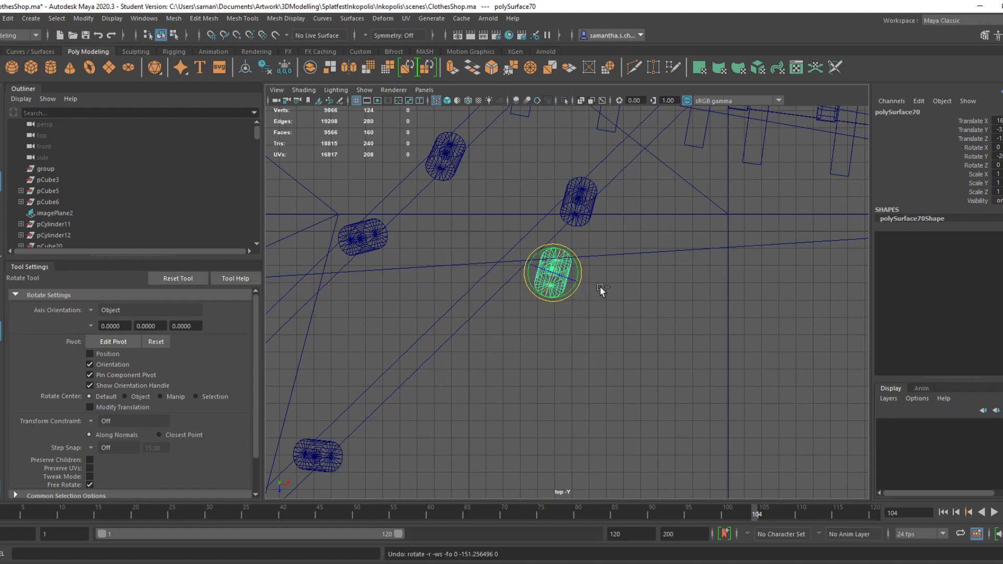
{"action": "key", "text": "space"}
{"action": "key", "text": "space"}
{"action": "middle_click_drag", "start_coordinate": [788, 258], "coordinate": [636, 222], "text": "alt"}
{"action": "right_click_drag", "start_coordinate": [636, 221], "coordinate": [795, 246], "text": "alt"}
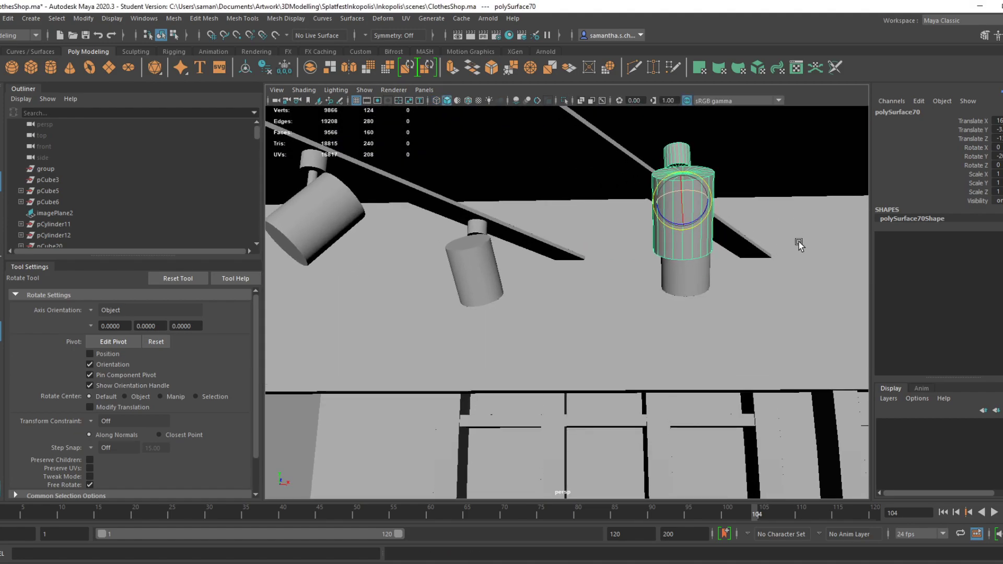
{"action": "left_click_drag", "start_coordinate": [794, 246], "coordinate": [793, 263], "text": "alt"}
{"action": "key", "text": "alt+Tab"}
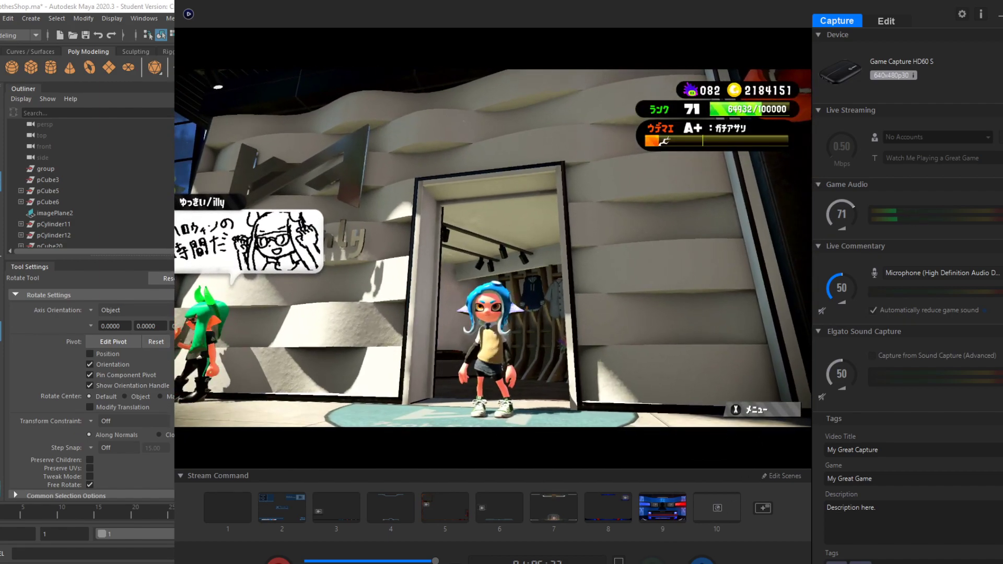
{"action": "key", "text": "alt+Tab"}
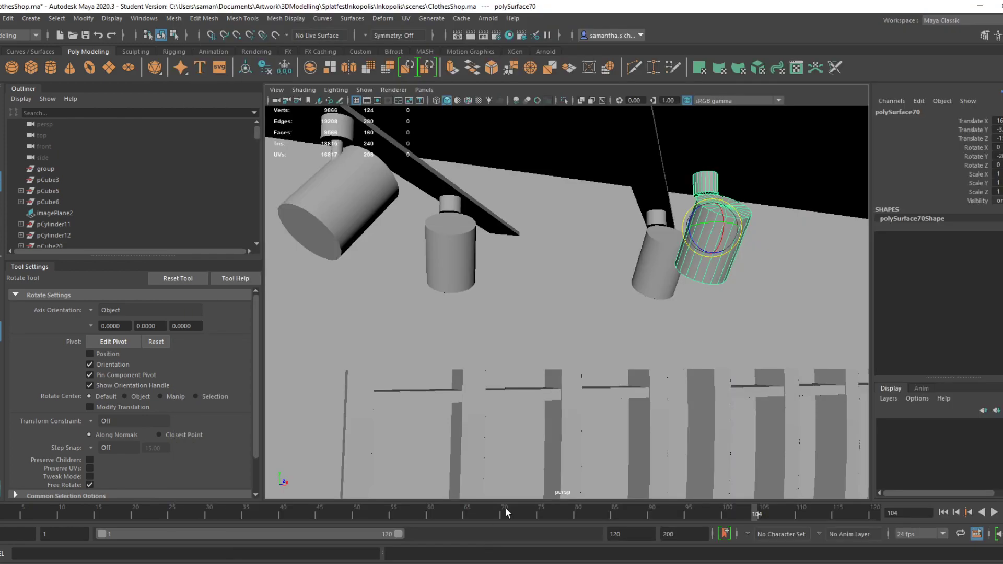
Turn the original shelf-end spotlight slightly about its vertical axis, closer to the direction of its rail
{"action": "key", "text": "space"}
{"action": "key", "text": "space"}
{"action": "left_click", "coordinate": [576, 208]}
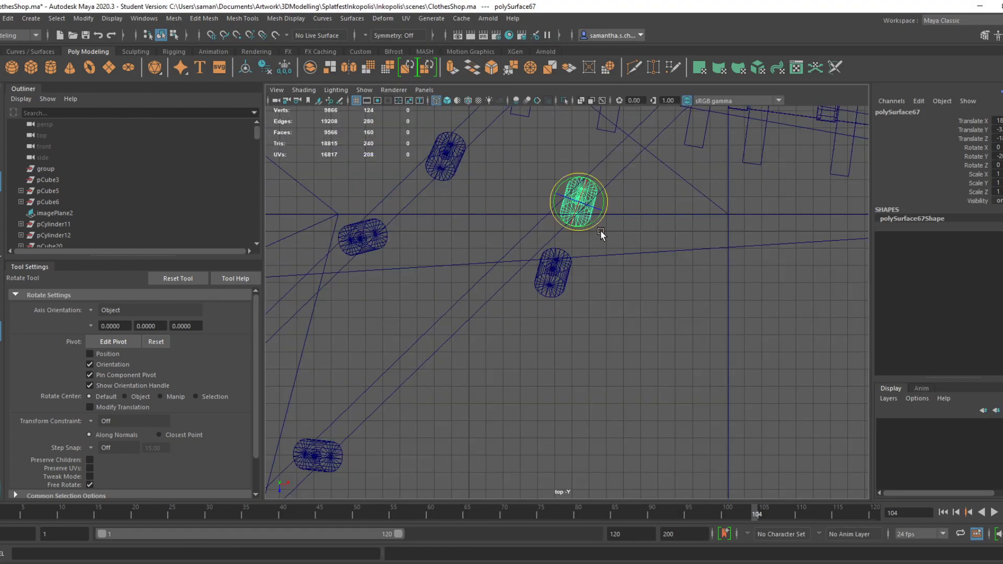
{"action": "left_click_drag", "start_coordinate": [596, 222], "coordinate": [589, 229]}
Move the new spotlight copy onto the rail behind the original and save the scene
{"action": "left_click", "coordinate": [555, 285]}
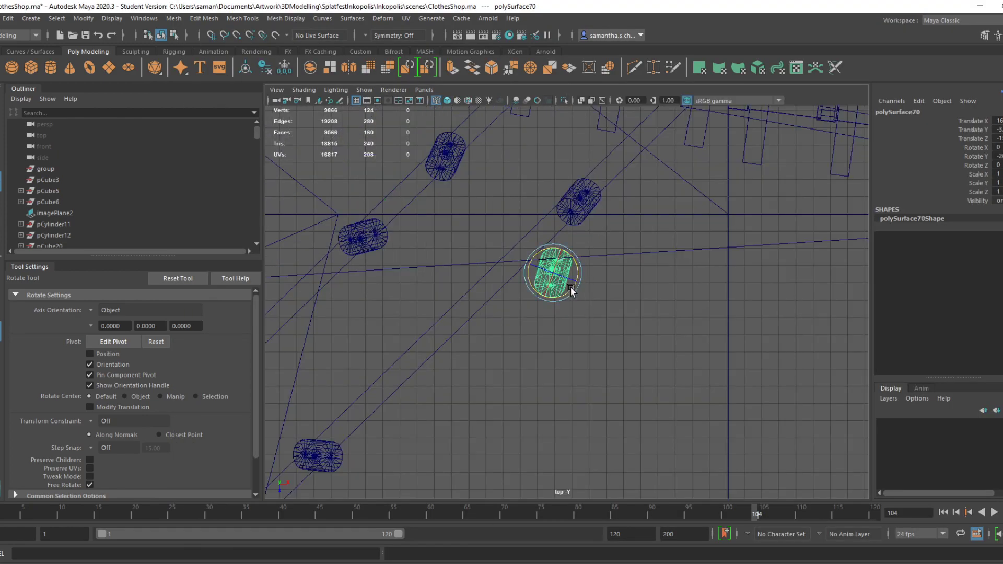
{"action": "key", "text": "w"}
{"action": "left_click_drag", "start_coordinate": [571, 290], "coordinate": [543, 271]}
{"action": "key", "text": "ctrl+s"}
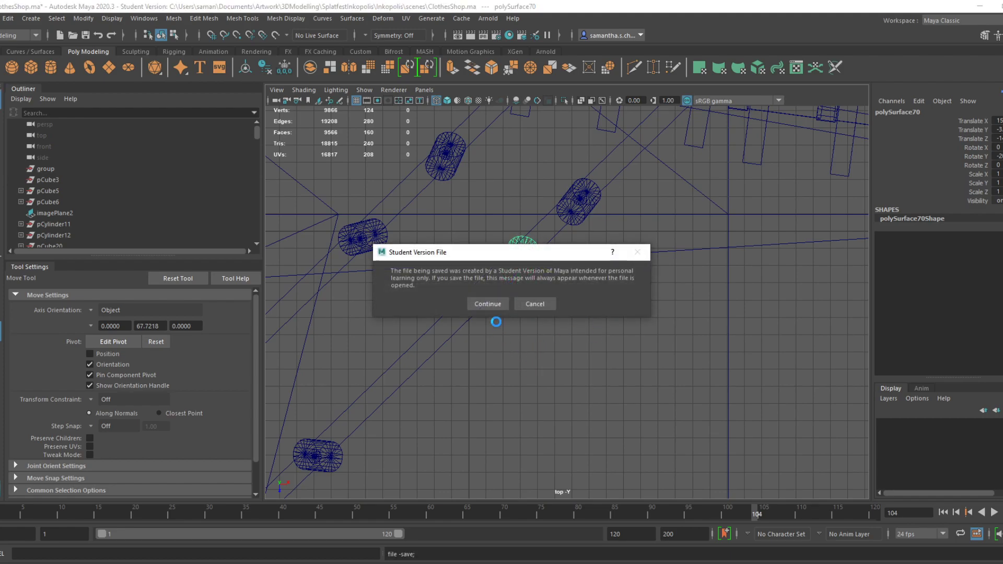
{"action": "left_click", "coordinate": [487, 304]}
Check the spotlights against the game reference, turn the new copy about its vertical axis, and save the scene
{"action": "key", "text": "space"}
{"action": "key", "text": "space"}
{"action": "left_click_drag", "start_coordinate": [699, 285], "coordinate": [647, 334], "text": "alt"}
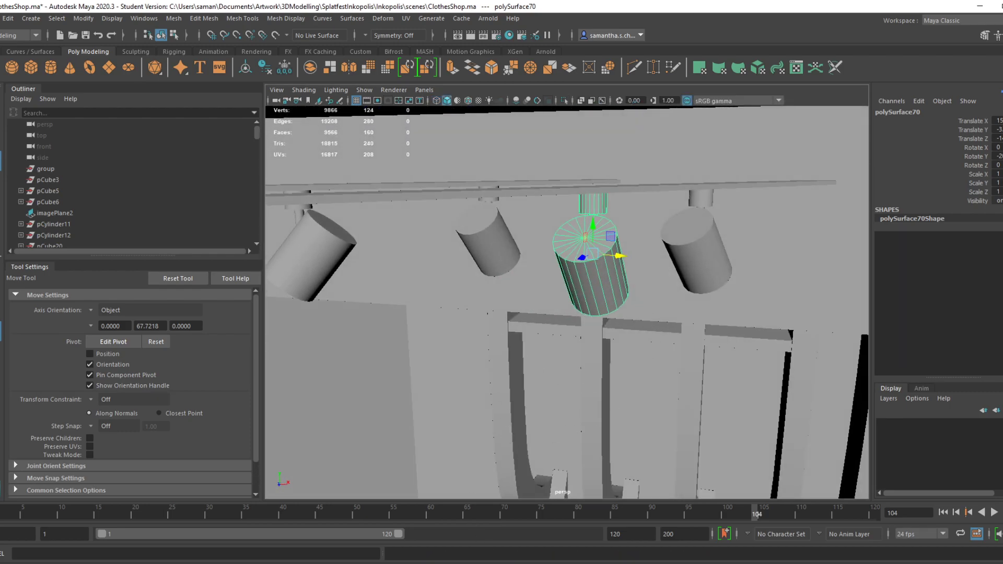
{"action": "left_click", "coordinate": [582, 563]}
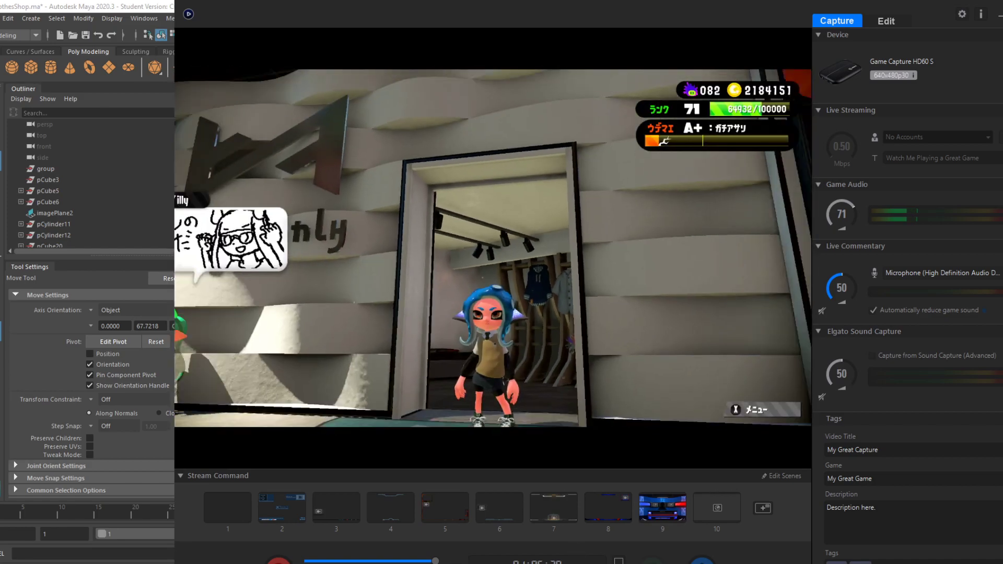
{"action": "left_click", "coordinate": [486, 510]}
{"action": "key", "text": "ctrl+s"}
{"action": "left_click", "coordinate": [488, 300]}
{"action": "left_click_drag", "start_coordinate": [660, 273], "coordinate": [541, 263], "text": "alt"}
{"action": "key", "text": "e"}
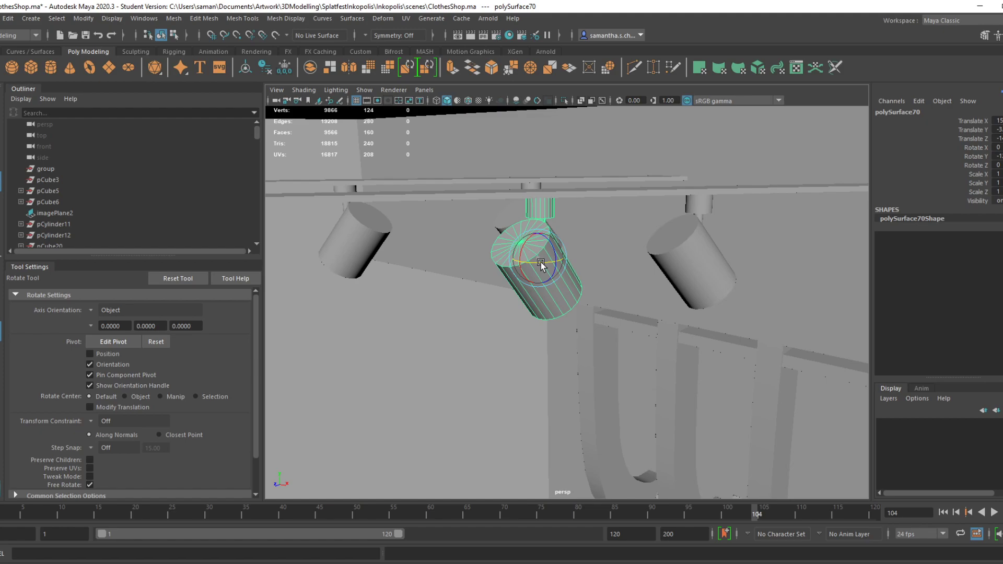
{"action": "key", "text": "ctrl+s"}
{"action": "left_click", "coordinate": [481, 302]}
Centre the turned spotlight copy under its rail in the top view and clear the selection
{"action": "key", "text": "space"}
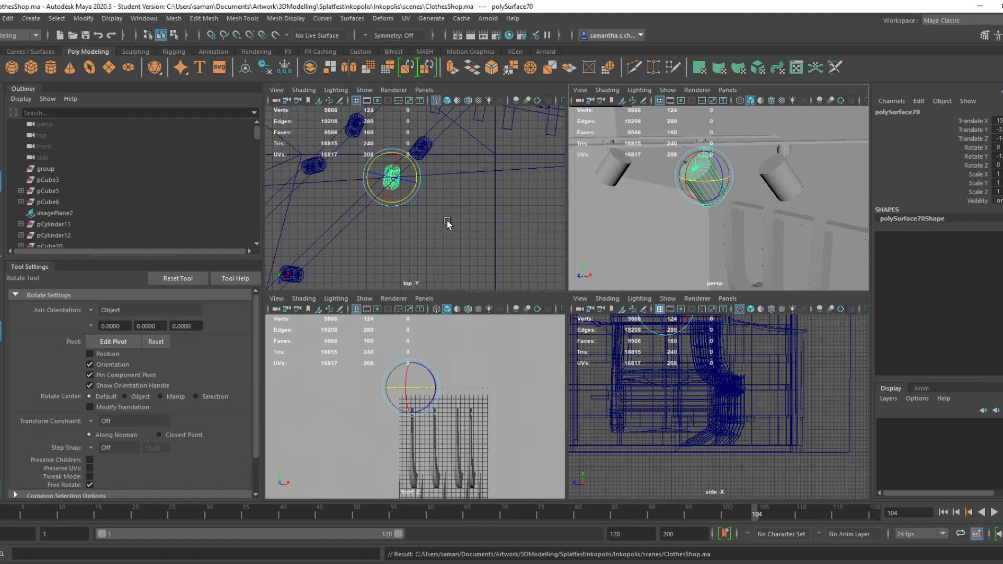
{"action": "key", "text": "w"}
{"action": "key", "text": "space"}
{"action": "key", "text": "ctrl+s"}
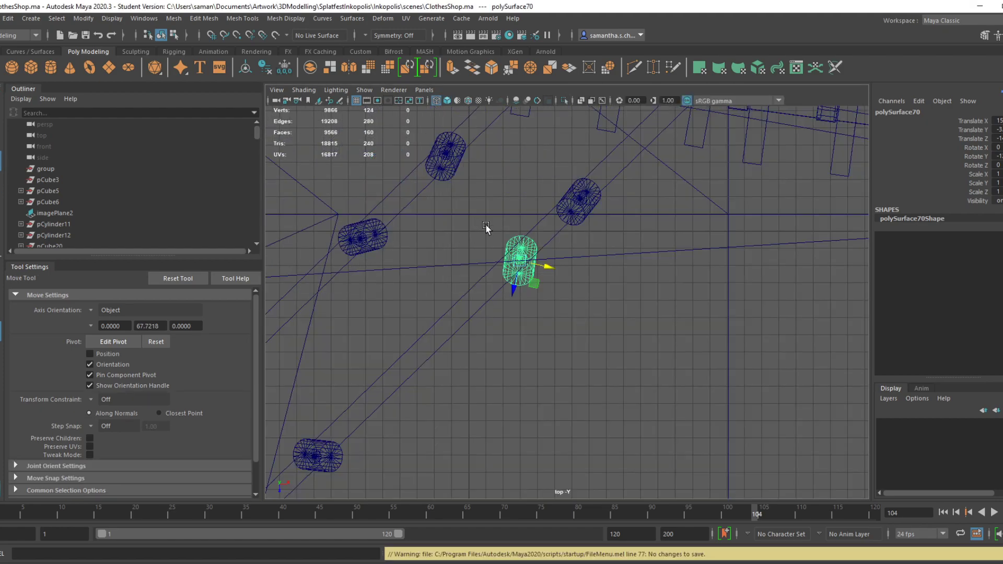
{"action": "scroll", "coordinate": [516, 319], "scroll_direction": "up", "scroll_amount": 5}
{"action": "middle_click_drag", "start_coordinate": [527, 244], "coordinate": [597, 428], "text": "alt"}
{"action": "scroll", "coordinate": [580, 415], "scroll_direction": "down", "scroll_amount": 7}
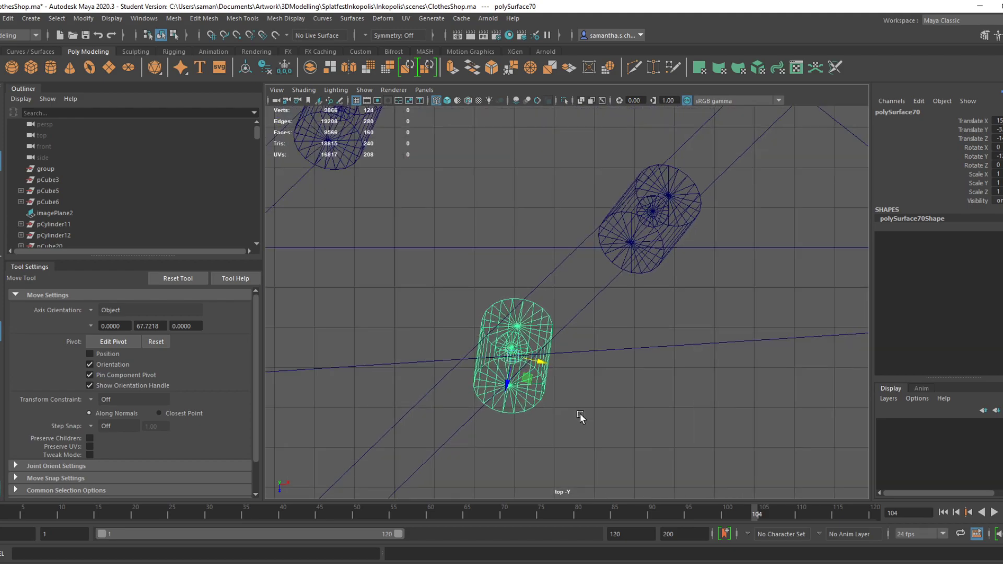
{"action": "scroll", "coordinate": [588, 402], "scroll_direction": "down", "scroll_amount": 7}
{"action": "scroll", "coordinate": [655, 366], "scroll_direction": "up", "scroll_amount": 2}
{"action": "left_click", "coordinate": [657, 331]}
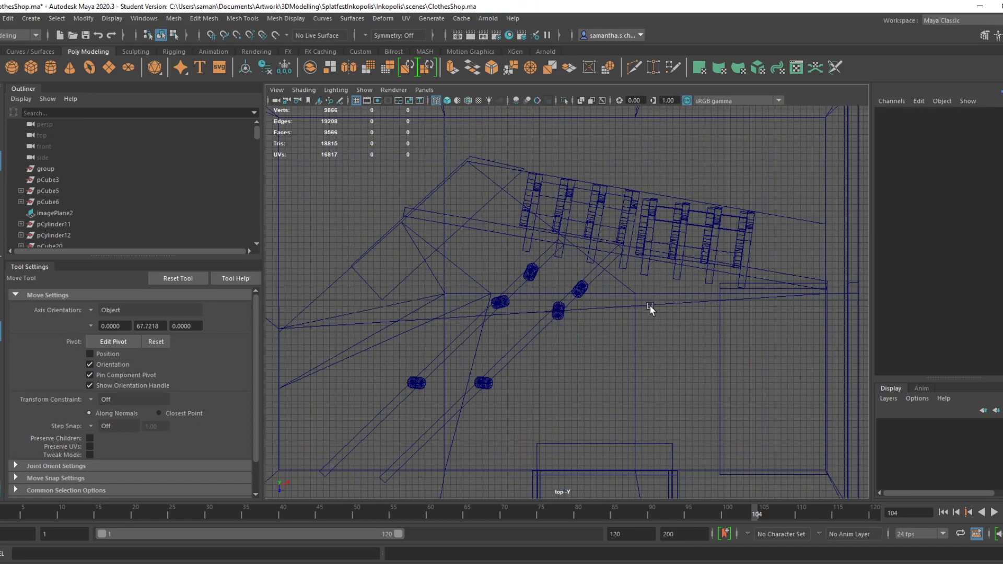
Bring the detached wavy roof back onto the shop building by setting its Translate X to 0
{"action": "key", "text": "space"}
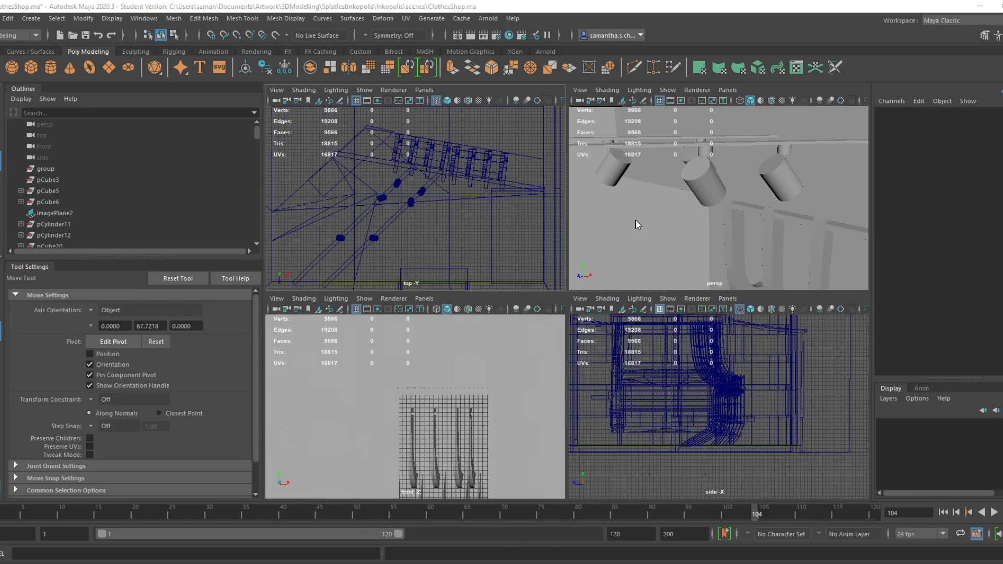
{"action": "key", "text": "space"}
{"action": "scroll", "coordinate": [687, 309], "scroll_direction": "down", "scroll_amount": 8}
{"action": "left_click_drag", "start_coordinate": [654, 410], "coordinate": [555, 378], "text": "alt"}
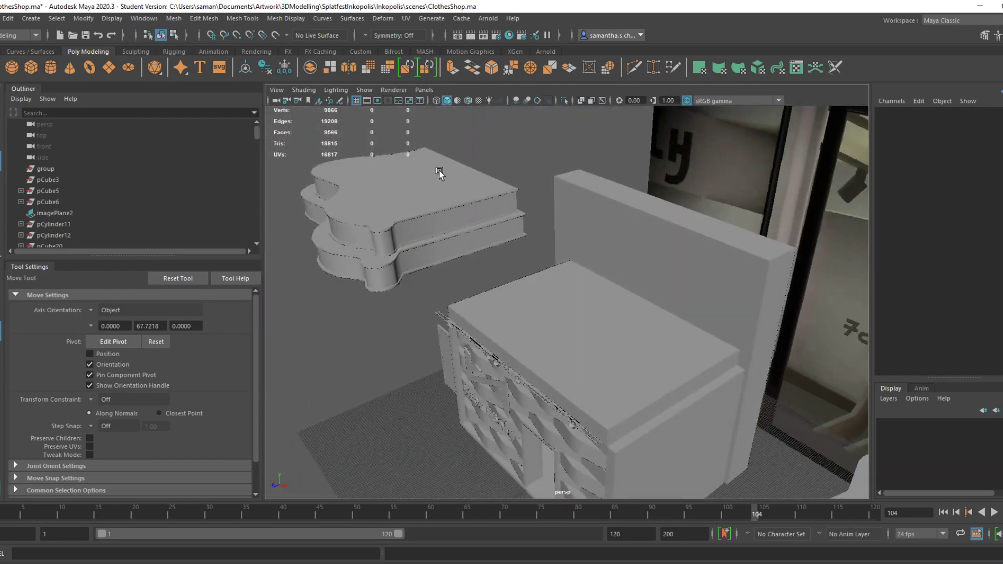
{"action": "left_click", "coordinate": [470, 235]}
{"action": "left_click", "coordinate": [997, 113]}
{"action": "left_click", "coordinate": [998, 121]}
{"action": "type", "text": "0"}
{"action": "key", "text": "Return"}
Return the detached frame panel beside the building to its place in the shop by resetting its Translate X
{"action": "left_click_drag", "start_coordinate": [840, 332], "coordinate": [568, 442], "text": "alt"}
{"action": "left_click_drag", "start_coordinate": [427, 440], "coordinate": [410, 455], "text": "alt"}
{"action": "left_click", "coordinate": [406, 454]}
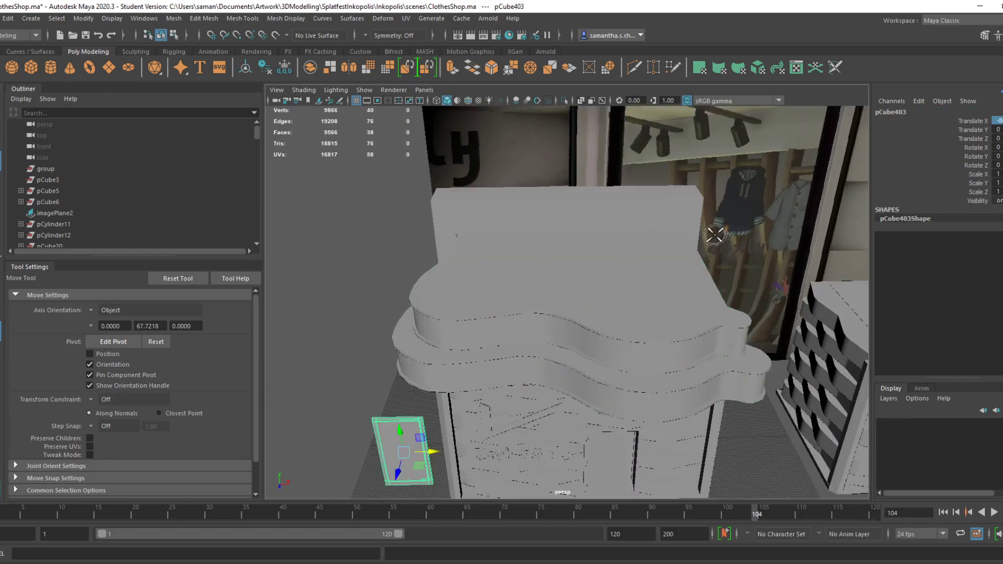
{"action": "key", "text": "Return"}
Select all the pieces of the shop building, including the roof and back block, and duplicate them
{"action": "scroll", "coordinate": [777, 354], "scroll_direction": "down", "scroll_amount": 5}
{"action": "left_click_drag", "start_coordinate": [777, 354], "coordinate": [470, 246], "text": "alt"}
{"action": "left_click_drag", "start_coordinate": [451, 222], "coordinate": [724, 430]}
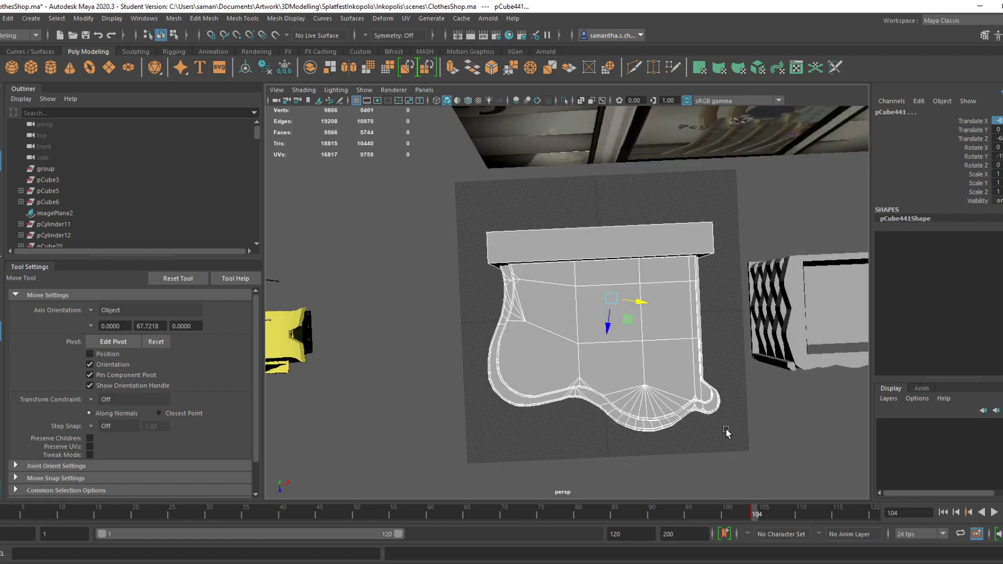
{"action": "left_click_drag", "start_coordinate": [726, 429], "coordinate": [662, 313], "text": "alt"}
{"action": "left_click", "coordinate": [470, 71]}
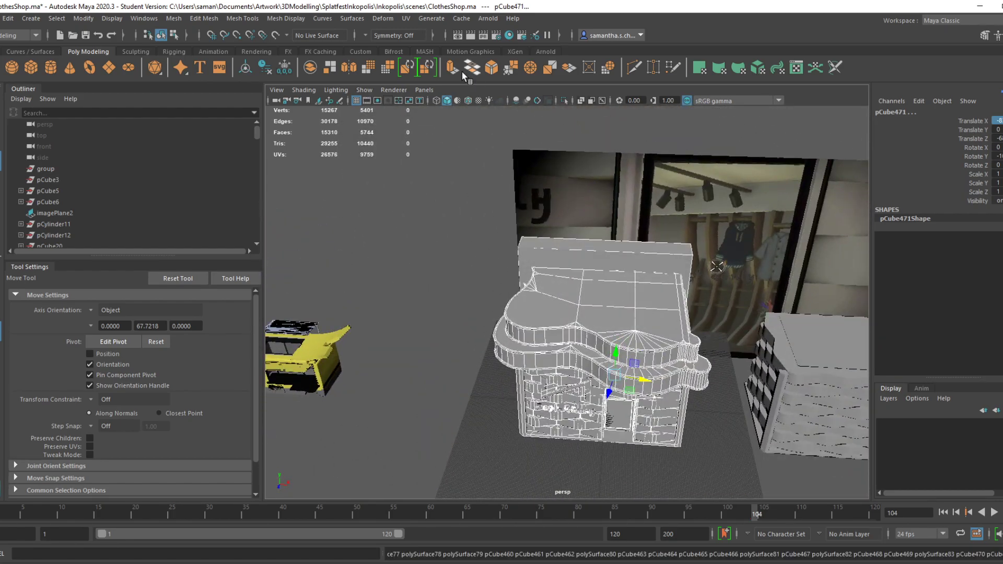
Combine the duplicated shop pieces into a single mesh
{"action": "left_click", "coordinate": [174, 18]}
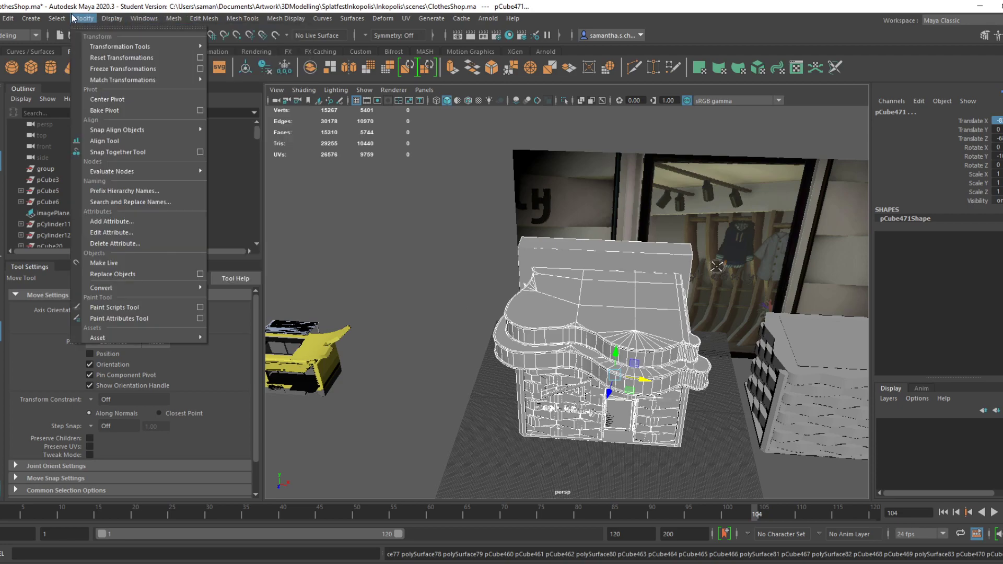
{"action": "mouse_move", "coordinate": [112, 18]}
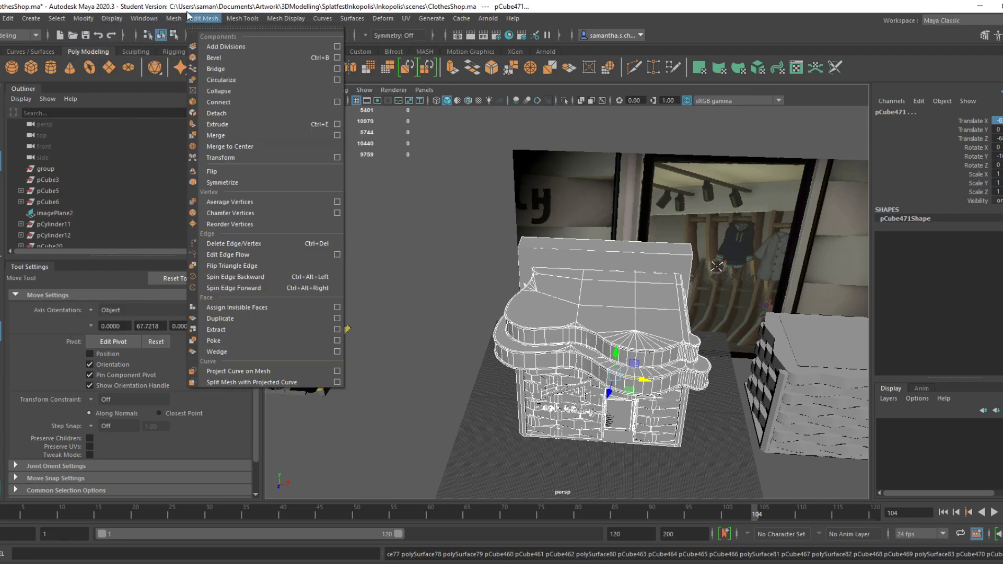
{"action": "mouse_move", "coordinate": [174, 18]}
{"action": "left_click", "coordinate": [195, 58]}
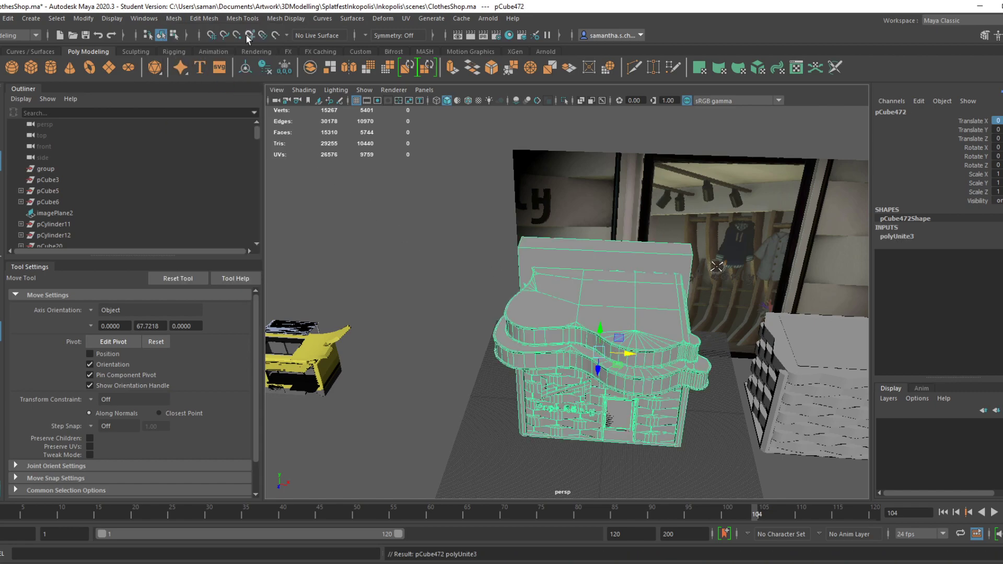
{"action": "left_click", "coordinate": [168, 19]}
{"action": "left_click", "coordinate": [227, 58]}
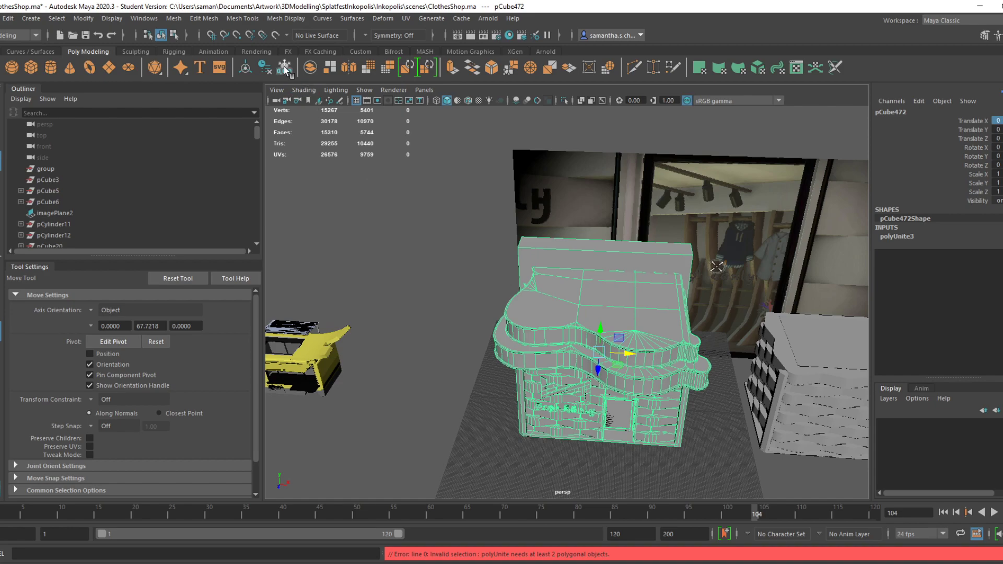
Delete the combined shop mesh's construction history and save the scene
{"action": "key", "text": "alt+shift+d"}
{"action": "key", "text": "ctrl+s"}
{"action": "left_click", "coordinate": [494, 304]}
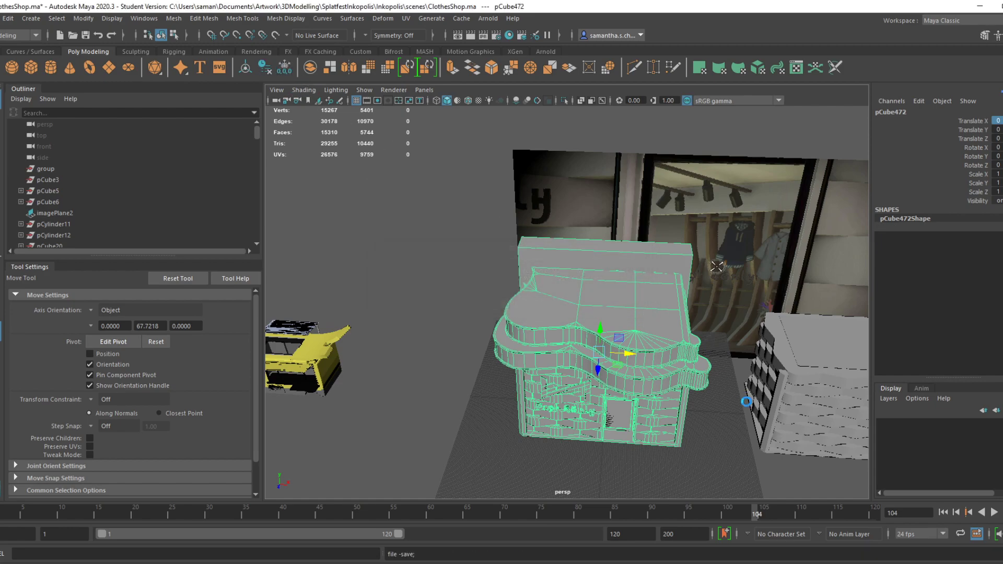
Try moving the combined shop mesh sideways along X, undo the move, and save the scene again
{"action": "left_click_drag", "start_coordinate": [633, 356], "coordinate": [808, 357]}
{"action": "key", "text": "ctrl+z"}
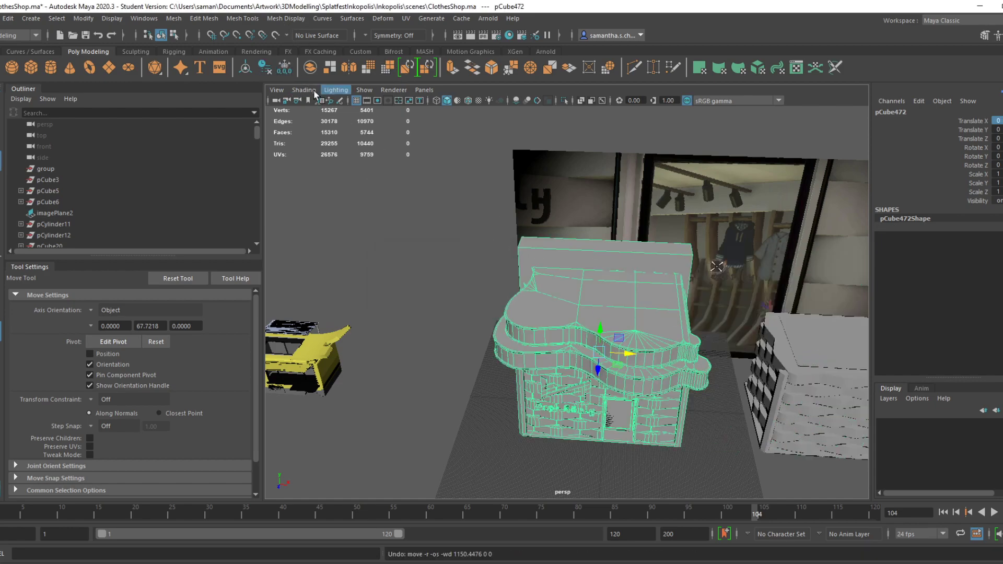
{"action": "key", "text": "ctrl+s"}
{"action": "left_click", "coordinate": [488, 305]}
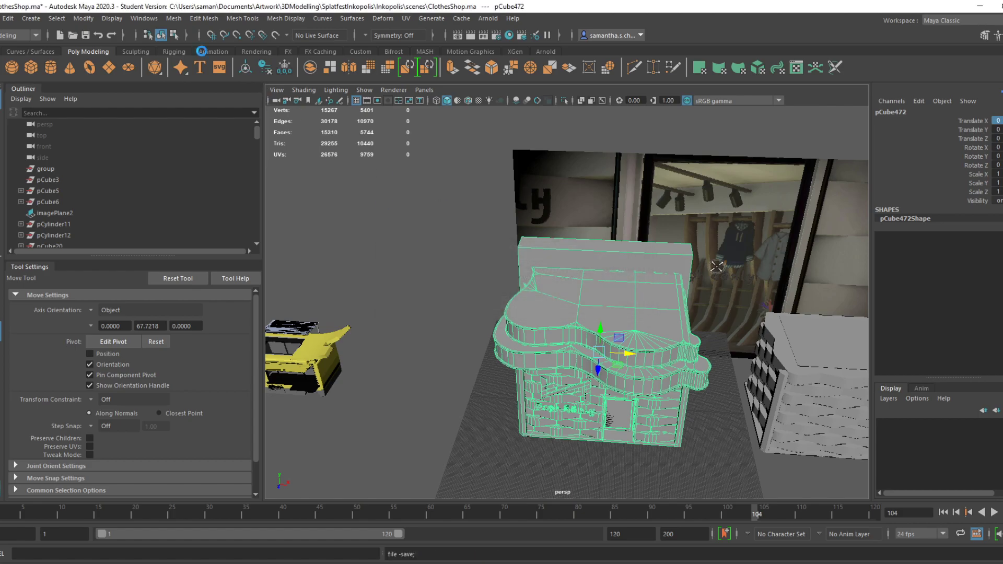
Start an FBX export of the selected mesh and browse to the SplatfestInkopolis/Inkopolis/FBXExports folder
{"action": "left_click", "coordinate": [0, 19]}
{"action": "left_click", "coordinate": [65, 163]}
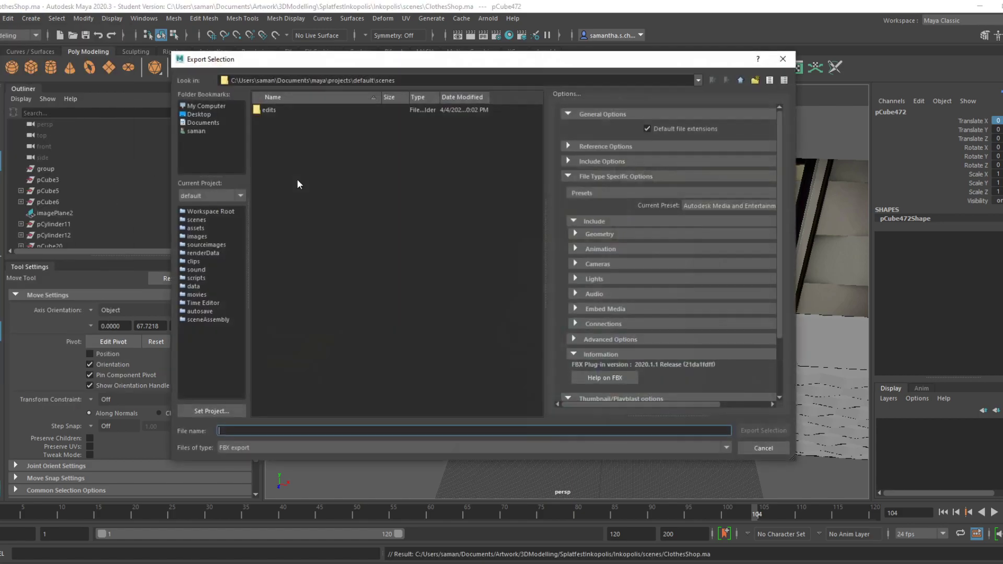
{"action": "double_click", "coordinate": [276, 127]}
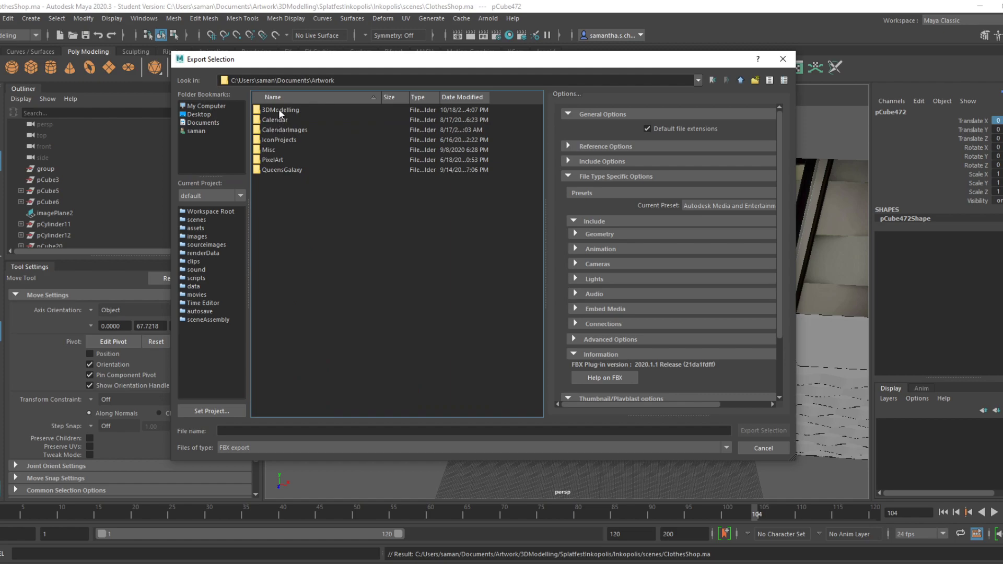
{"action": "double_click", "coordinate": [278, 110]}
{"action": "left_click", "coordinate": [299, 131]}
{"action": "double_click", "coordinate": [299, 131]}
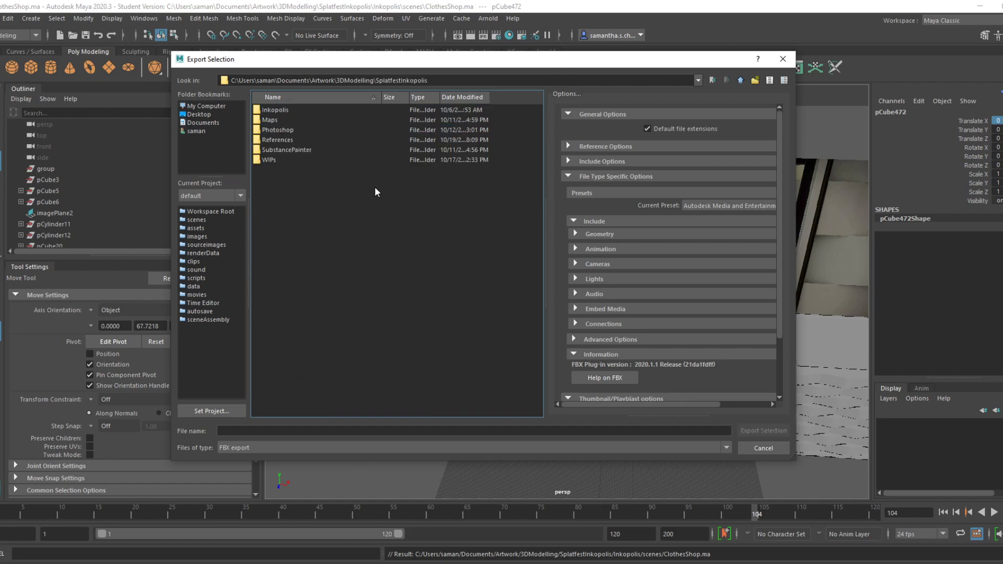
{"action": "left_click", "coordinate": [286, 119]}
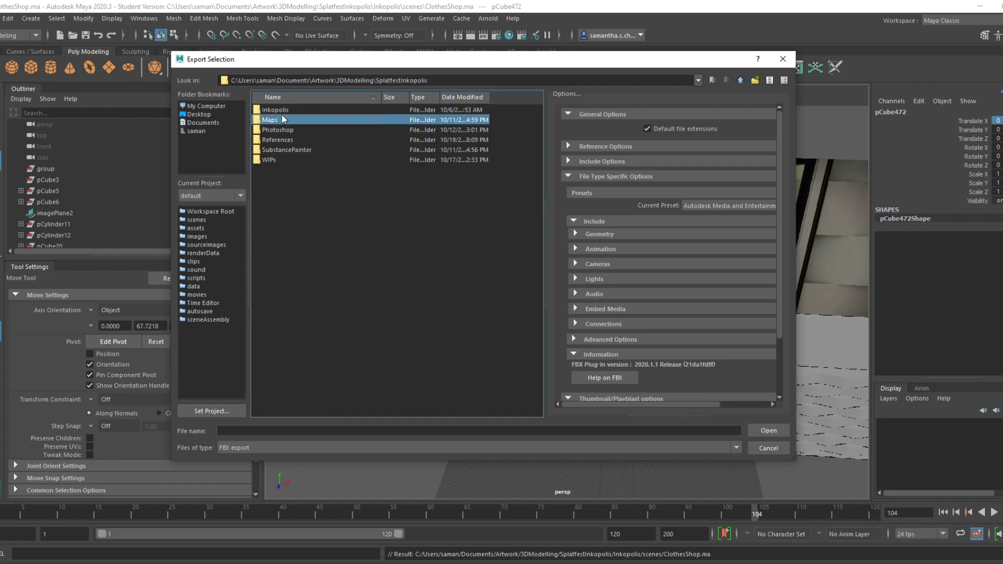
{"action": "double_click", "coordinate": [276, 110]}
{"action": "double_click", "coordinate": [277, 159]}
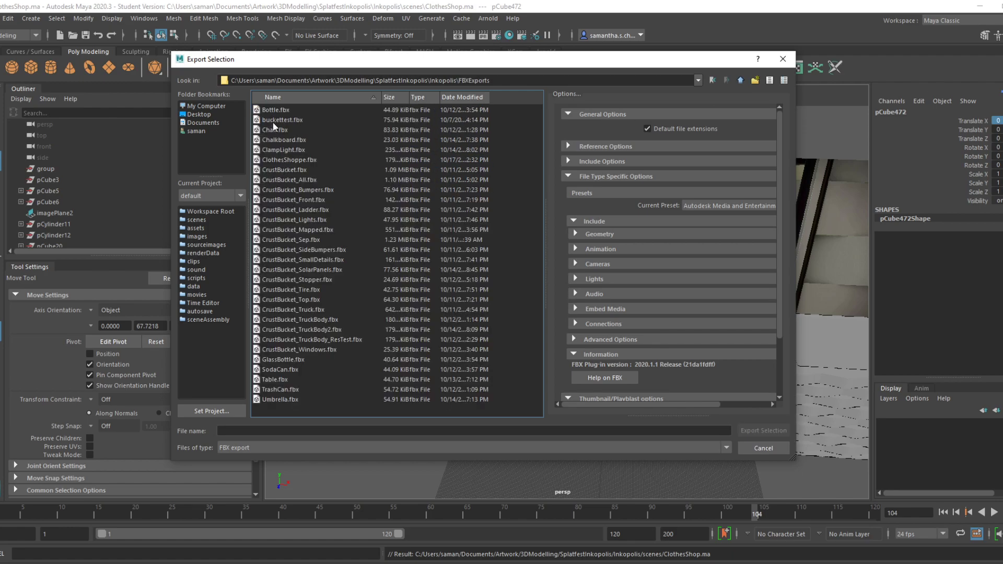
Export the selected shop mesh over the existing ClothesShoppe.fbx
{"action": "left_click", "coordinate": [290, 159]}
{"action": "left_click", "coordinate": [764, 430]}
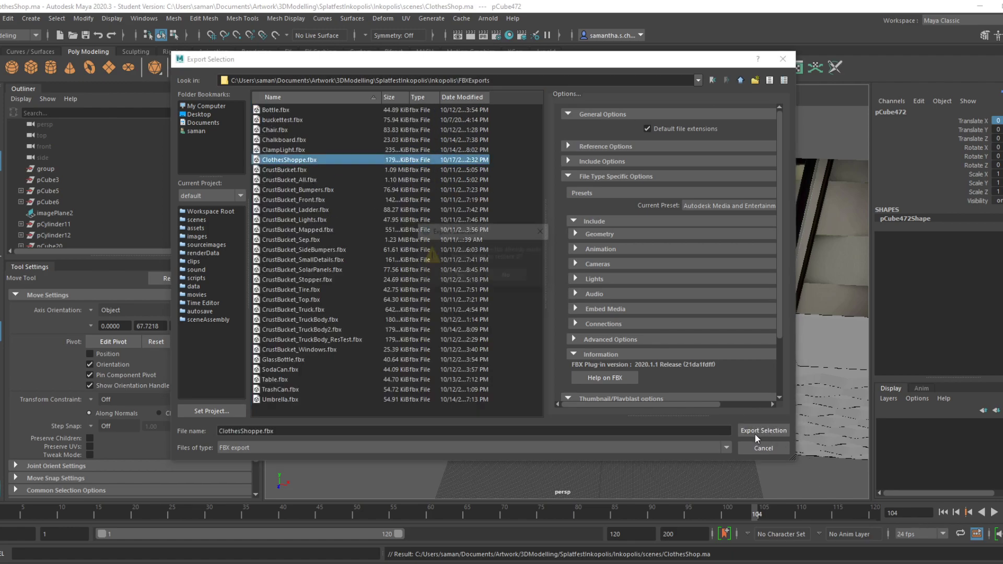
{"action": "left_click", "coordinate": [459, 276]}
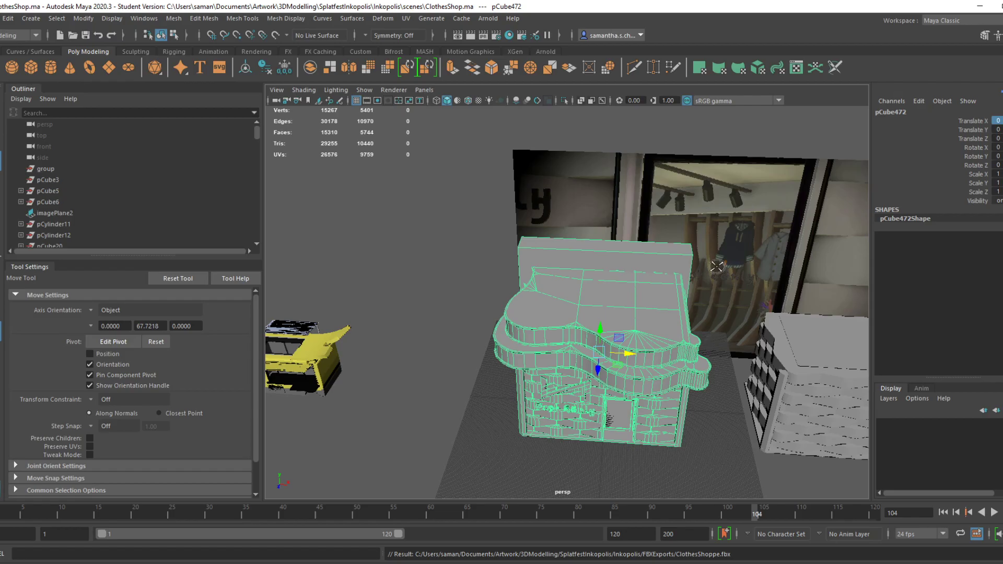
Switch to Unreal Editor and import ClothesShoppe.fbx into YeOldeClothShoppe, overwriting the existing assets
{"action": "key", "text": "alt+Tab"}
{"action": "left_click", "coordinate": [78, 444]}
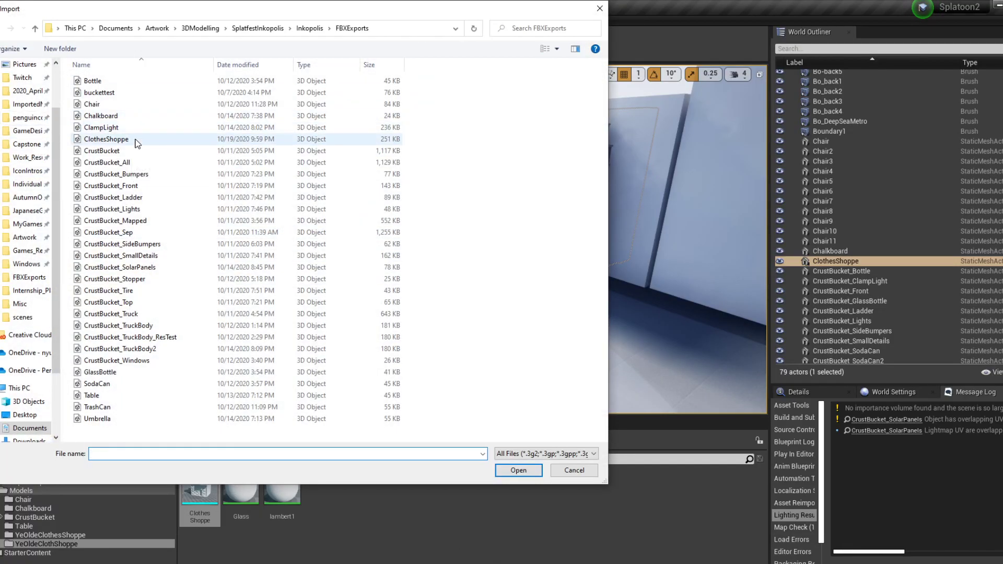
{"action": "double_click", "coordinate": [106, 139]}
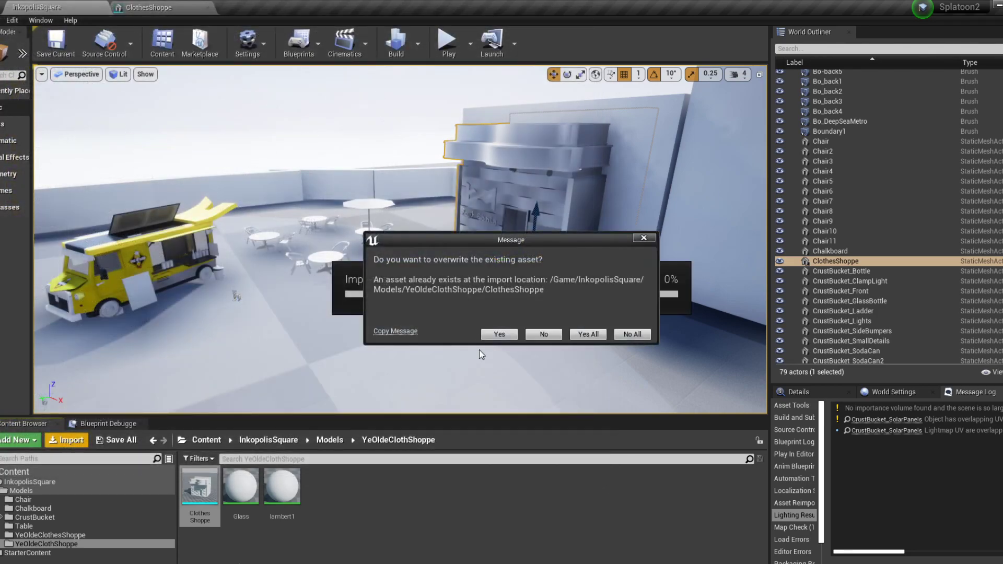
{"action": "left_click", "coordinate": [584, 335]}
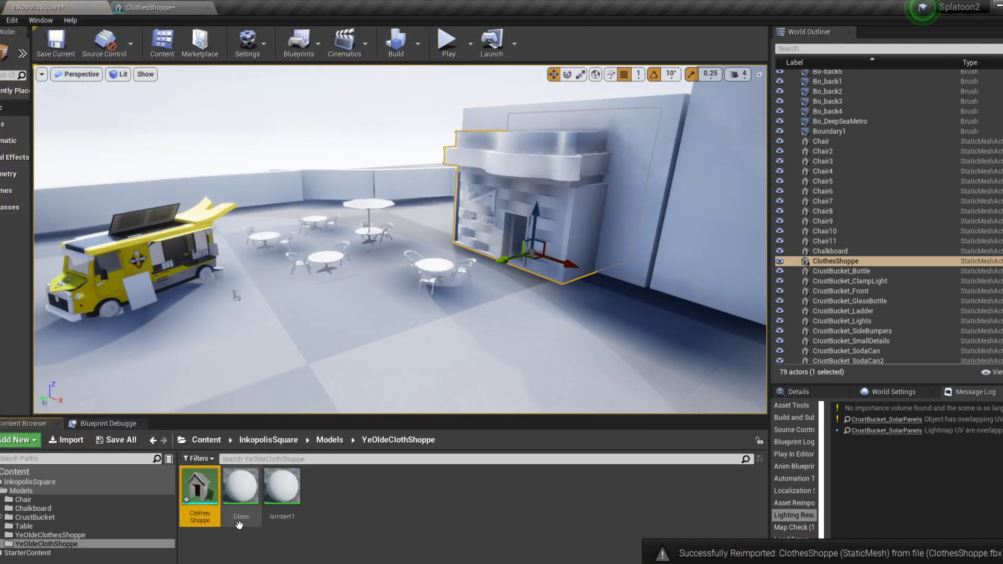
Examine the reimported ClothesShoppe mesh in its static mesh editor and return to the InkopolisSquare level
{"action": "left_click", "coordinate": [151, 7]}
{"action": "right_click_drag", "start_coordinate": [421, 406], "coordinate": [348, 408]}
{"action": "key", "text": "w"}
{"action": "key", "text": "s"}
{"action": "scroll", "coordinate": [360, 406], "scroll_direction": "down", "scroll_amount": 5}
{"action": "left_click_drag", "start_coordinate": [347, 408], "coordinate": [354, 384], "text": "alt"}
{"action": "left_click", "coordinate": [42, 7]}
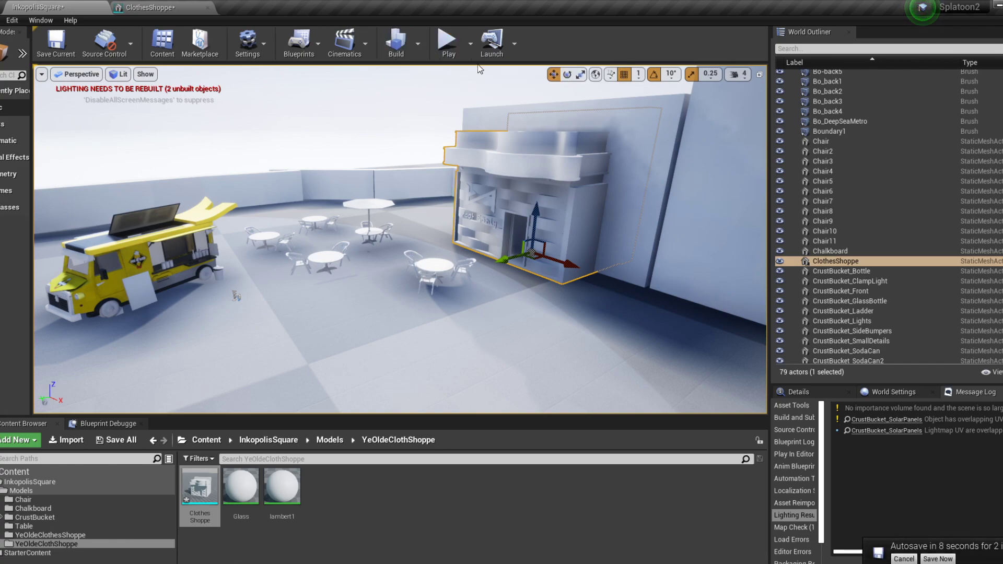
Play the level briefly to view the food truck and its surroundings, and stop the play session
{"action": "left_click", "coordinate": [518, 231]}
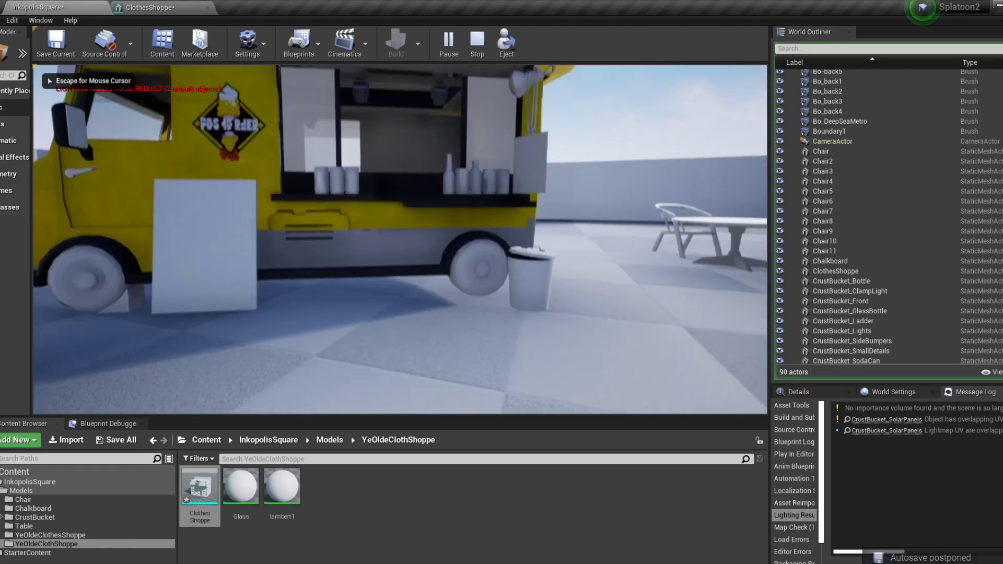
{"action": "key", "text": "s"}
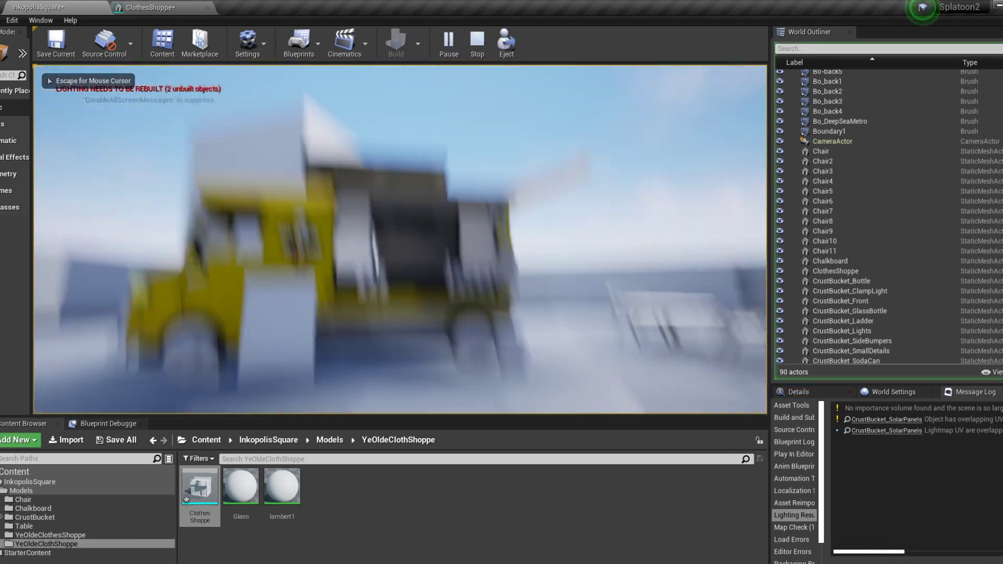
{"action": "key", "text": "Escape"}
{"action": "left_click", "coordinate": [477, 43]}
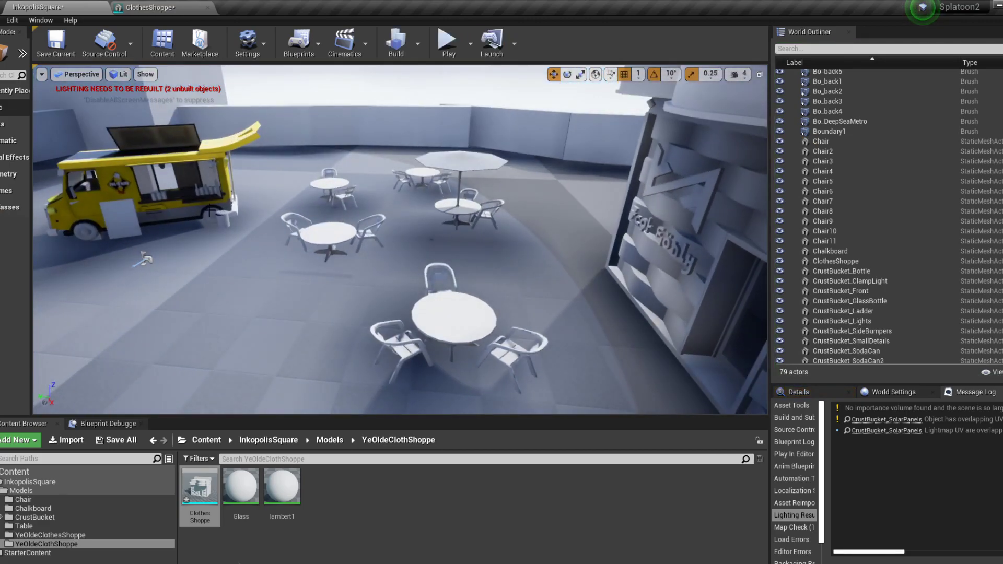
Shift the trash can along X away from the food truck's wheel and save the level
{"action": "left_click", "coordinate": [215, 219]}
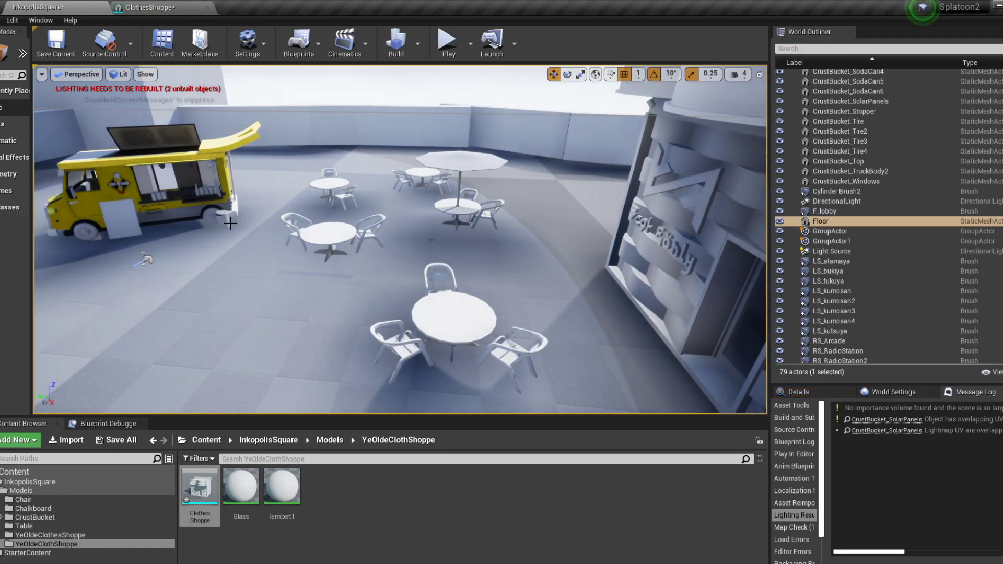
{"action": "key", "text": "f"}
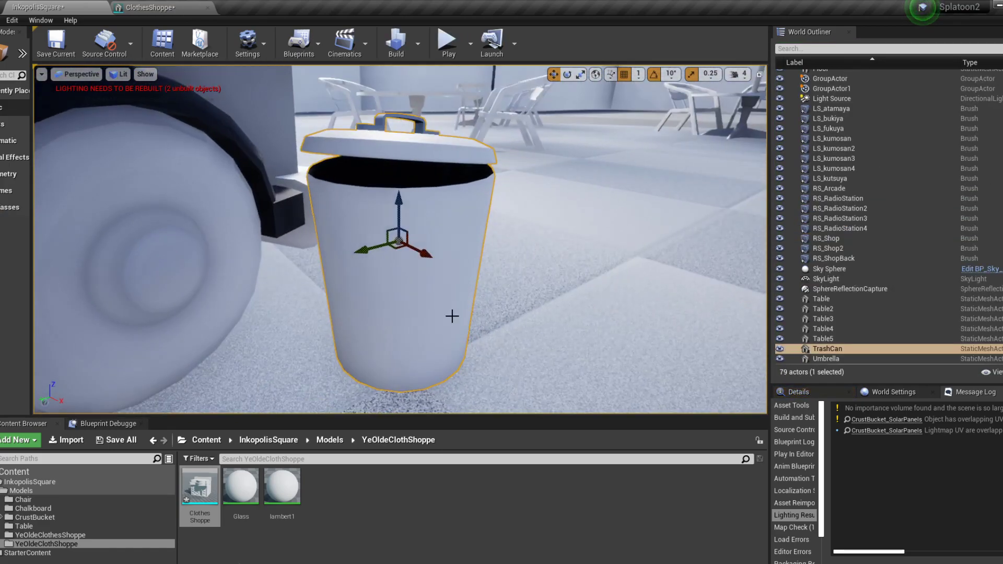
{"action": "left_click_drag", "start_coordinate": [412, 243], "coordinate": [446, 277]}
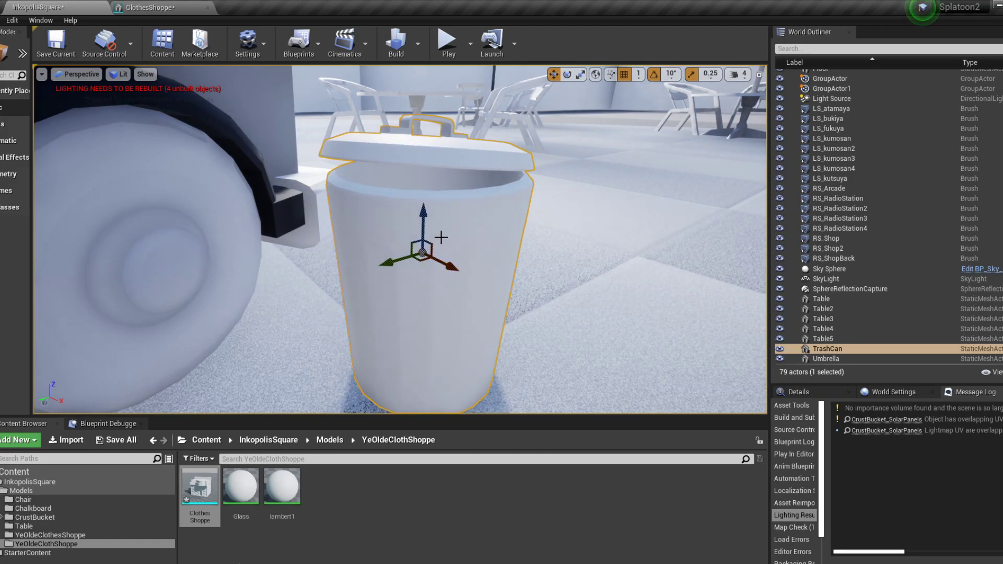
{"action": "key", "text": "ctrl+s"}
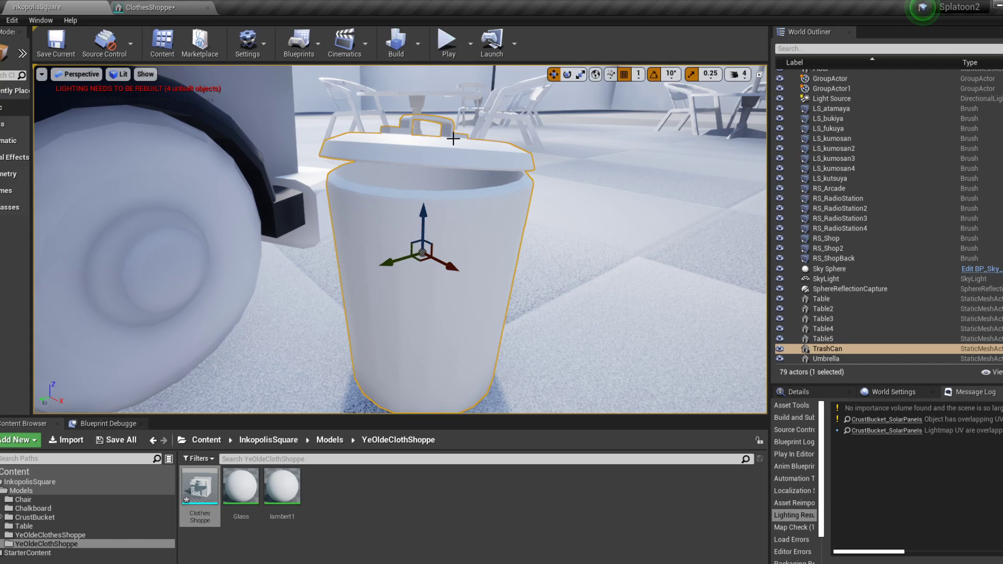
Play the level, walk past the tables to inspect the shop's sign, doorway and roof edge, and stop playing
{"action": "scroll", "coordinate": [544, 299], "scroll_direction": "down", "scroll_amount": 8}
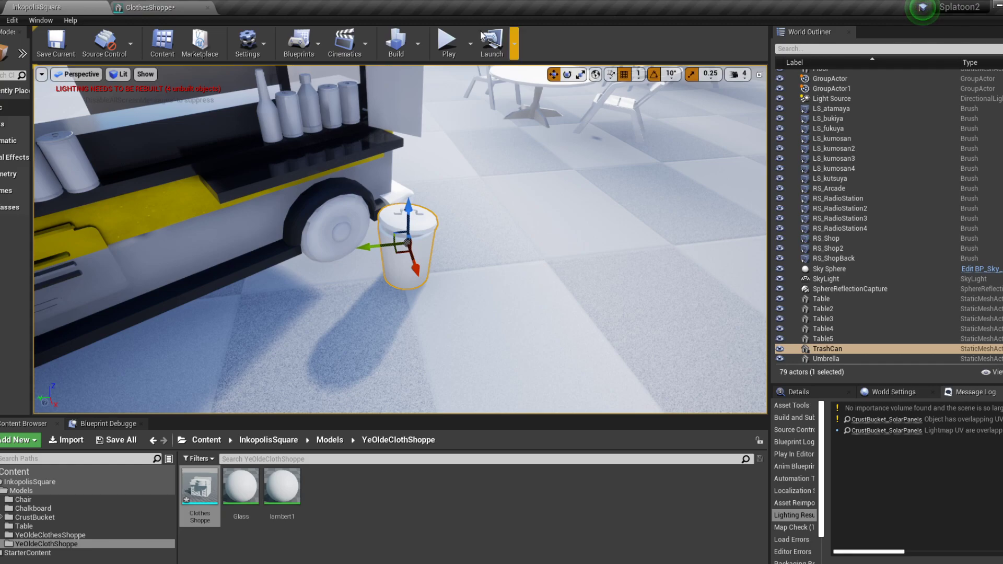
{"action": "left_click", "coordinate": [443, 49]}
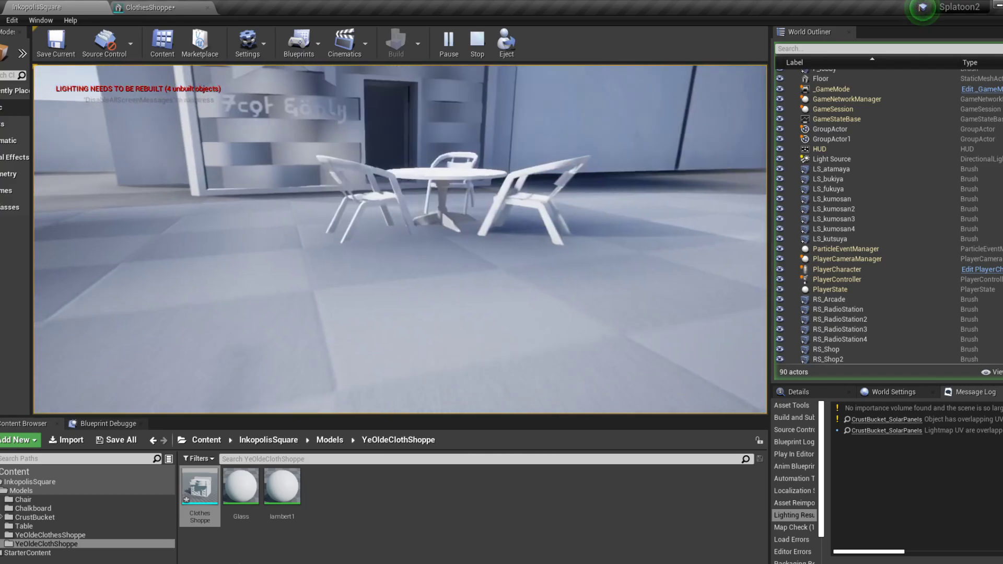
{"action": "key", "text": "w"}
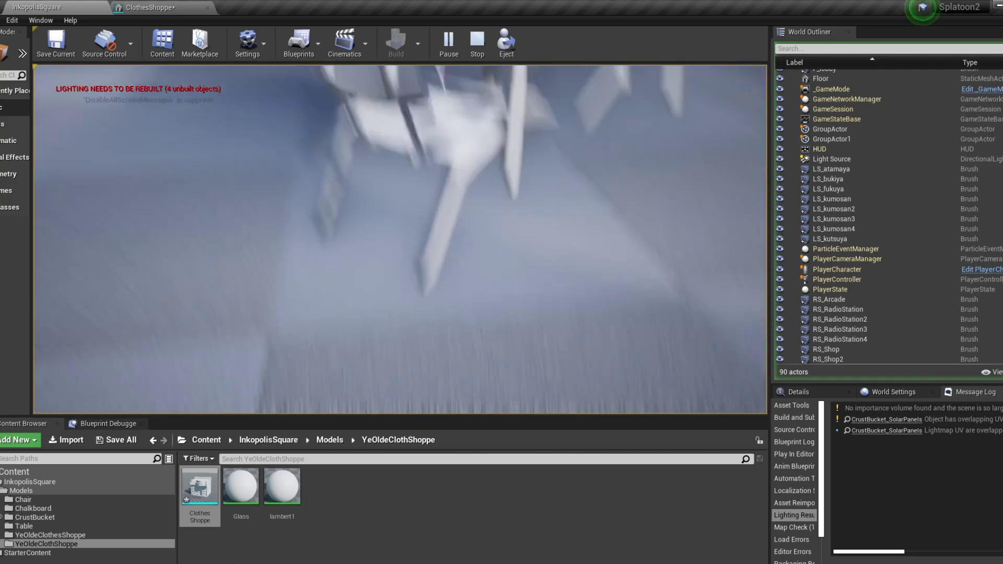
{"action": "key", "text": "w"}
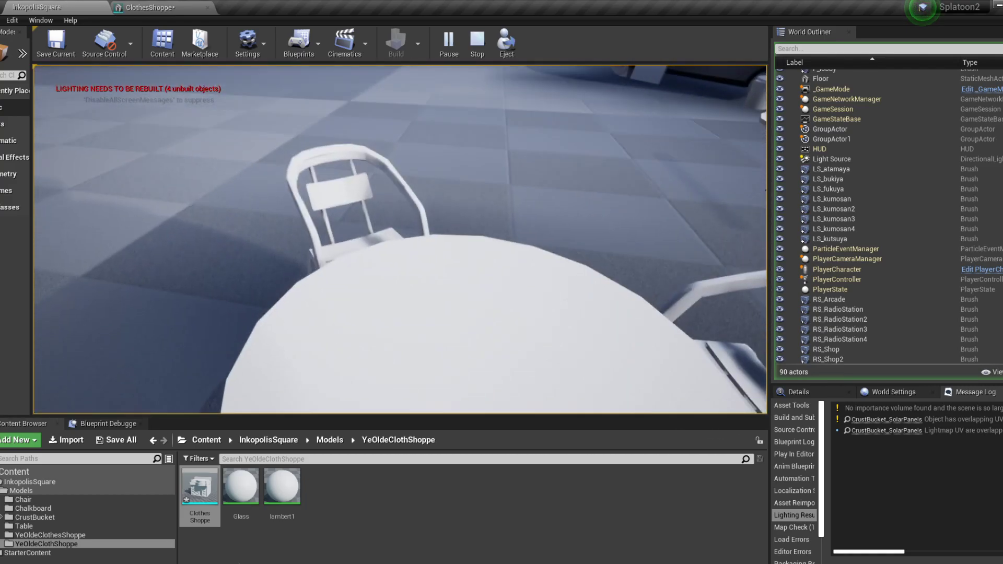
{"action": "key", "text": "w"}
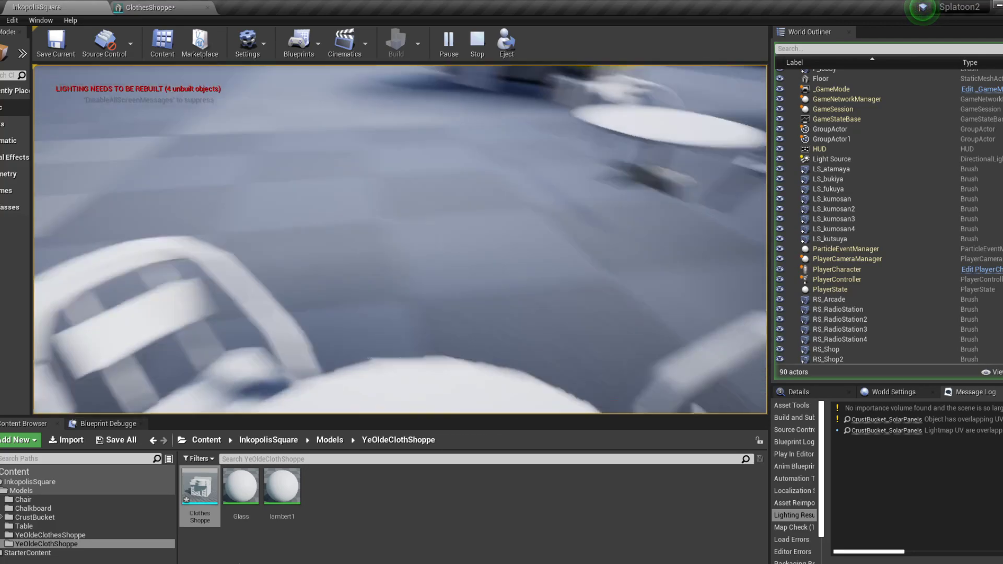
{"action": "key", "text": "w"}
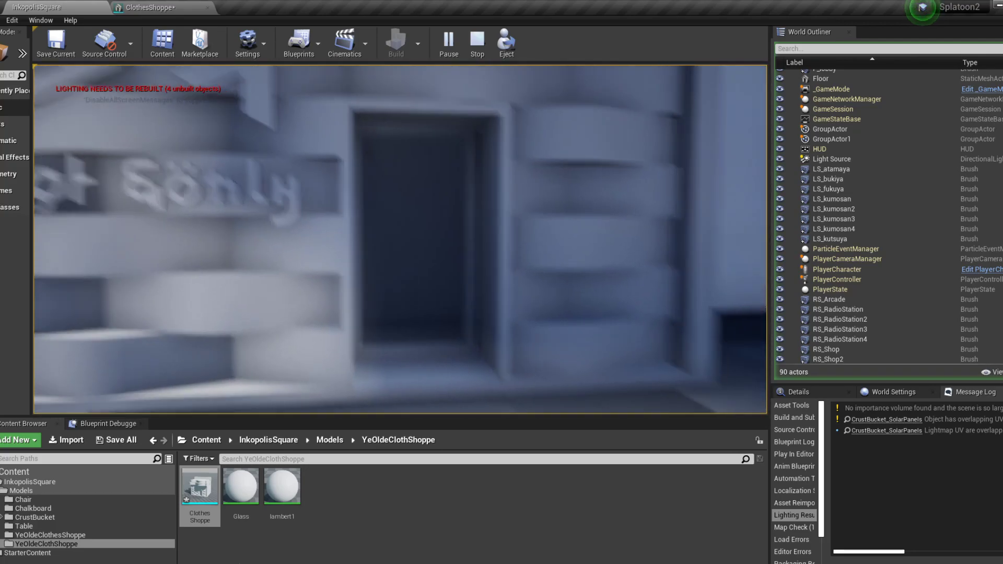
{"action": "key", "text": "a"}
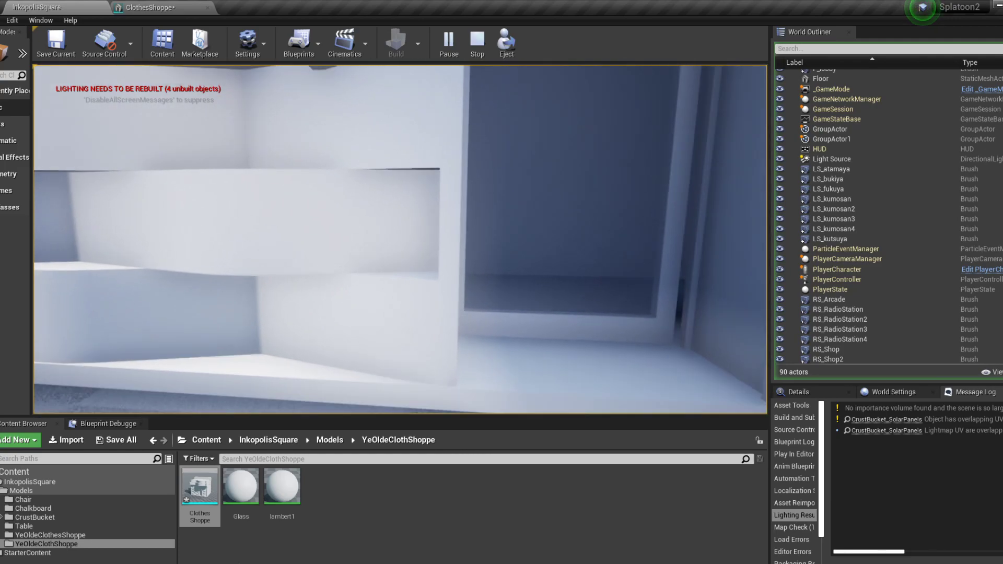
{"action": "key", "text": "d"}
{"action": "key", "text": "a"}
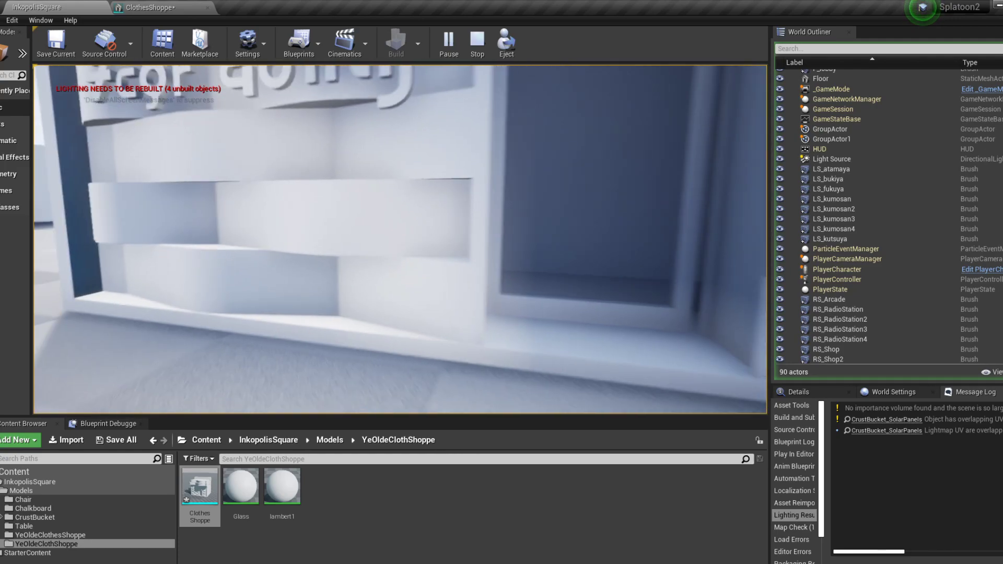
{"action": "key", "text": "d"}
{"action": "key", "text": "shift+F1"}
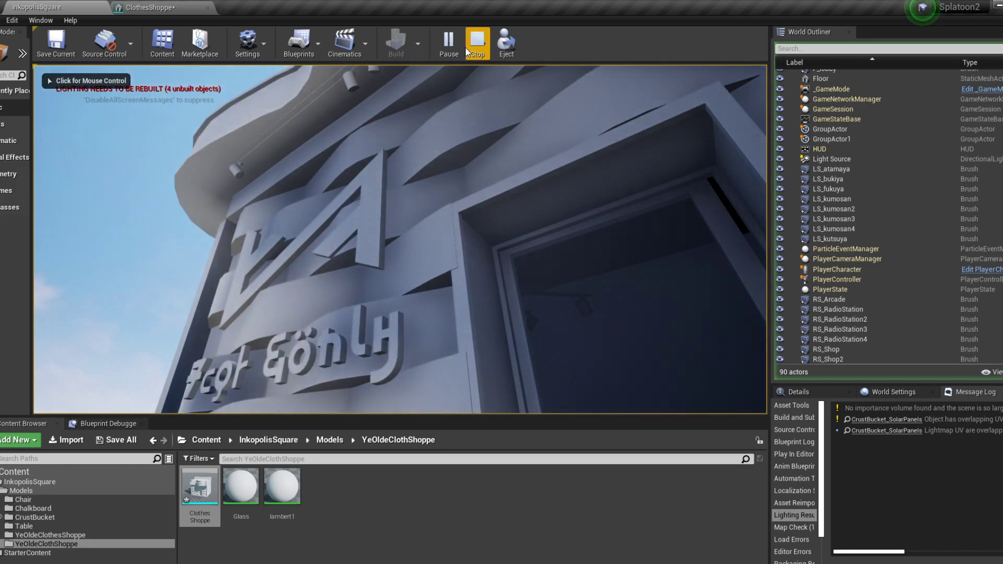
{"action": "left_click", "coordinate": [477, 41]}
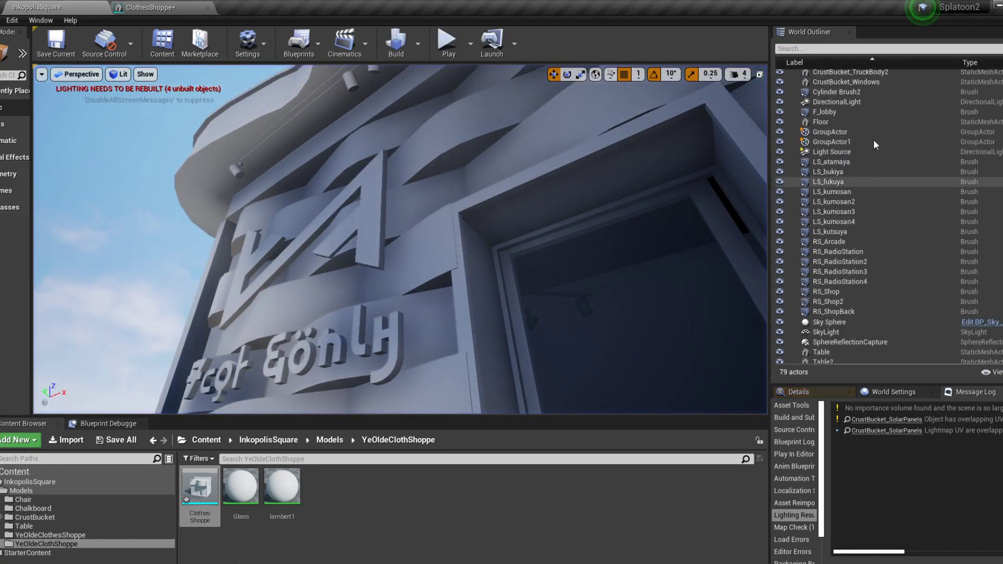
Find the shop actor by searching the level for "clothes" and reassign its static mesh to the reimported ClothesShoppe asset
{"action": "left_click", "coordinate": [840, 52]}
{"action": "type", "text": "clothes"}
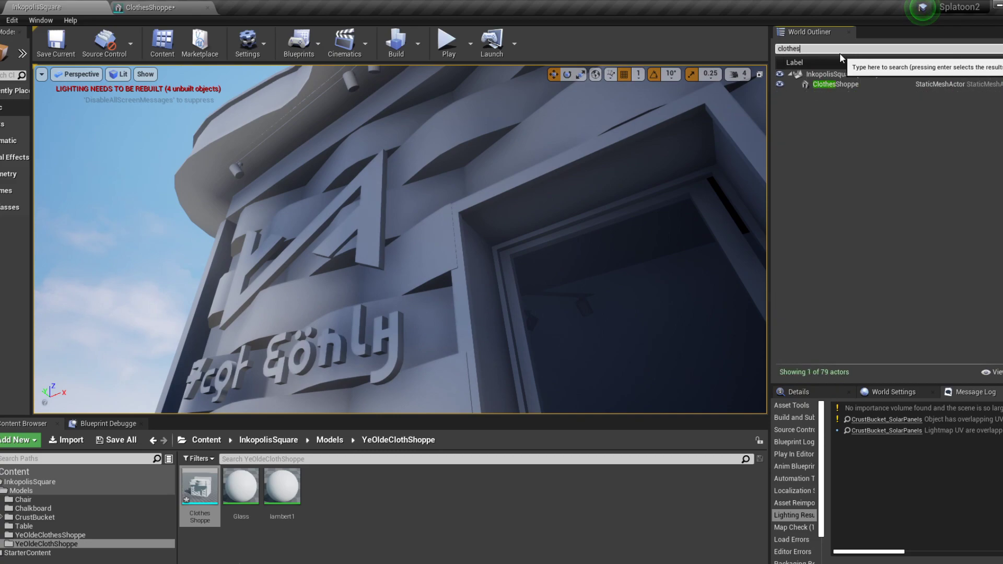
{"action": "key", "text": "Return"}
{"action": "left_click", "coordinate": [836, 392]}
{"action": "scroll", "coordinate": [921, 489], "scroll_direction": "down", "scroll_amount": 3}
{"action": "left_click_drag", "start_coordinate": [203, 494], "coordinate": [885, 502]}
Compare the shop's doorway and glass in the level with the same area in the ClothesShoppe mesh editor
{"action": "key", "text": "s"}
{"action": "right_click_drag", "start_coordinate": [653, 337], "coordinate": [504, 361]}
{"action": "key", "text": "w"}
{"action": "key", "text": "s"}
{"action": "right_click_drag", "start_coordinate": [307, 314], "coordinate": [340, 355]}
{"action": "scroll", "coordinate": [333, 351], "scroll_direction": "up", "scroll_amount": 3}
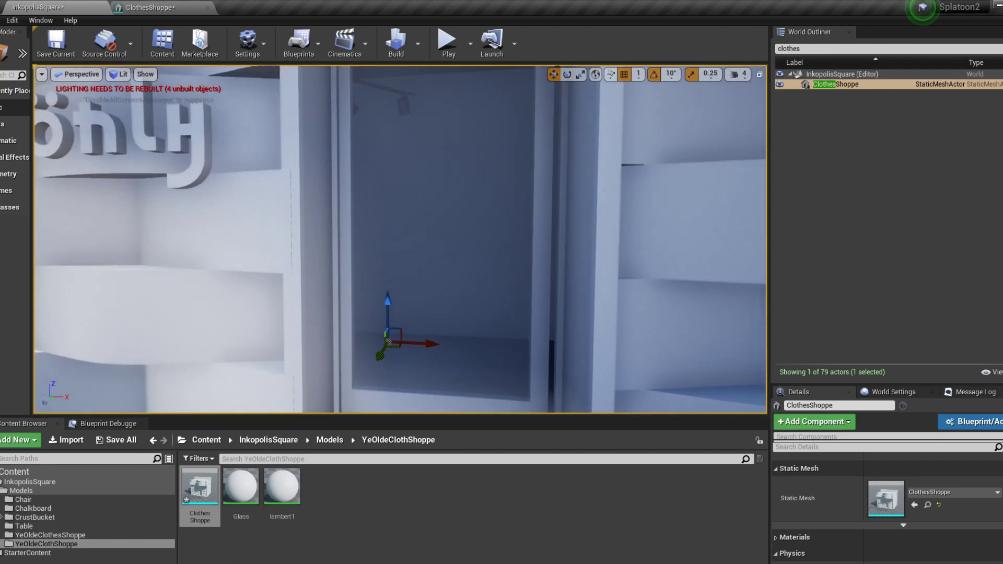
{"action": "left_click", "coordinate": [168, 9]}
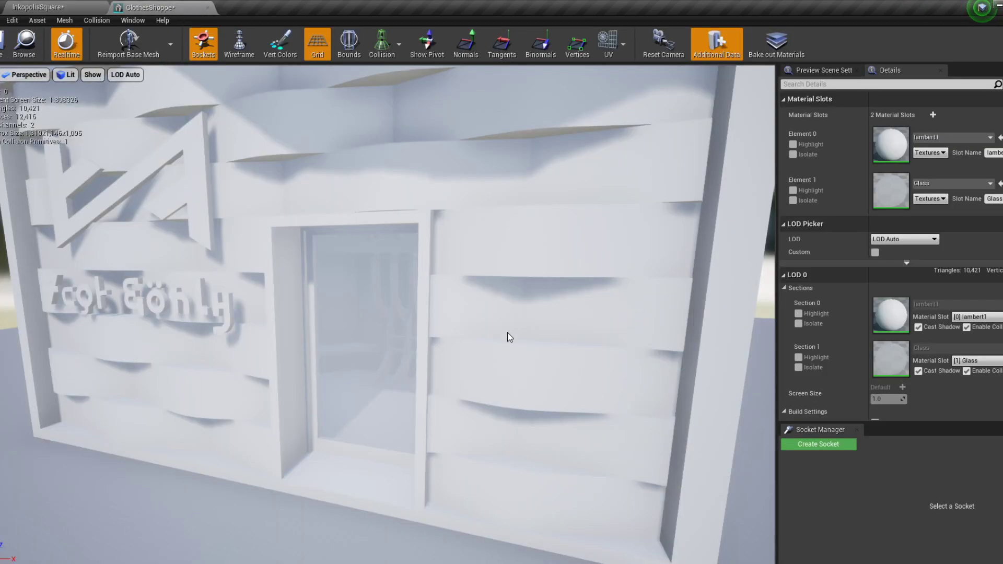
{"action": "left_click_drag", "start_coordinate": [508, 327], "coordinate": [526, 351], "text": "alt"}
{"action": "left_click", "coordinate": [14, 8]}
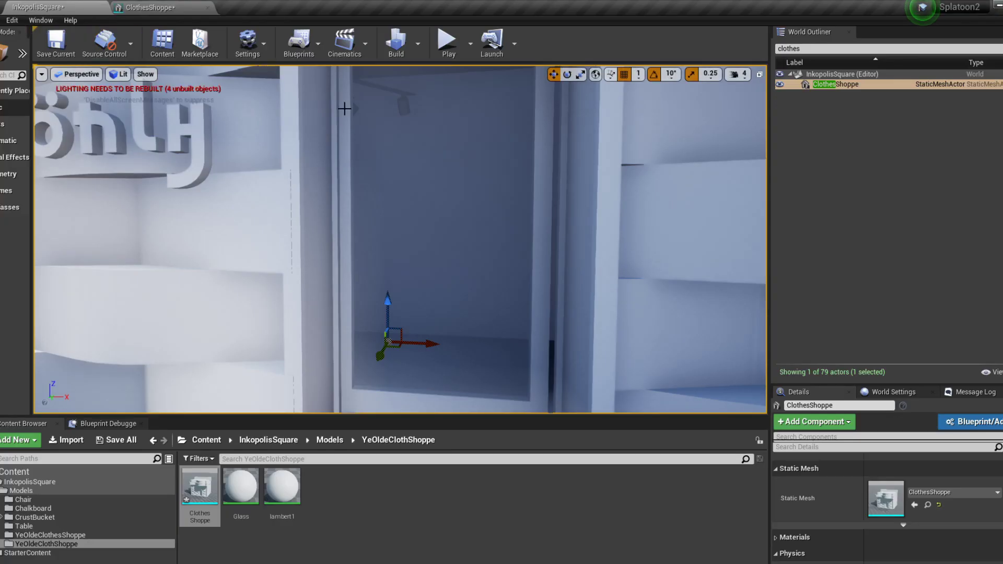
Build only the level's lighting, check the shop's relit doorway and wall panels, and save the level
{"action": "left_click", "coordinate": [418, 43]}
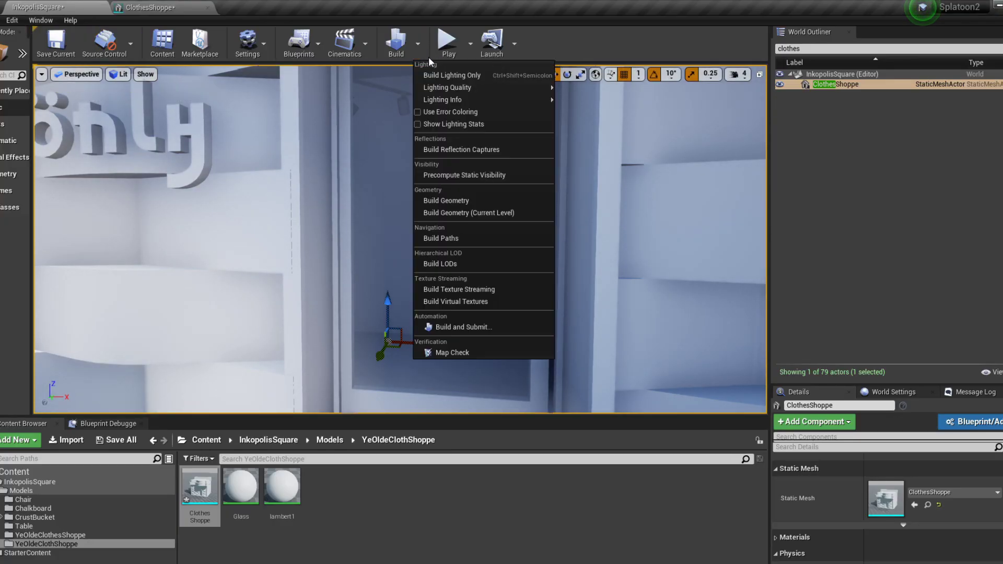
{"action": "left_click", "coordinate": [465, 73]}
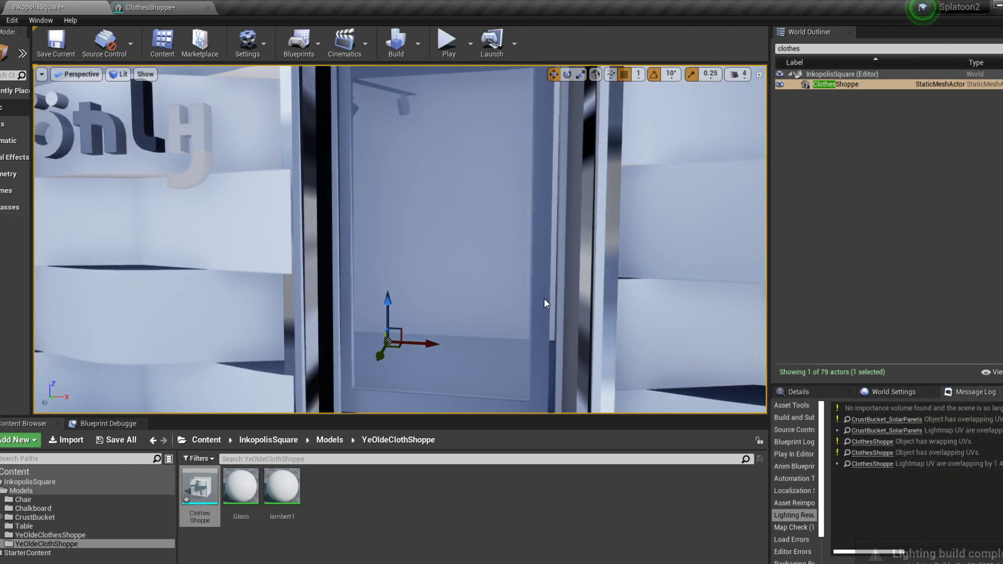
{"action": "scroll", "coordinate": [528, 341], "scroll_direction": "down", "scroll_amount": 8}
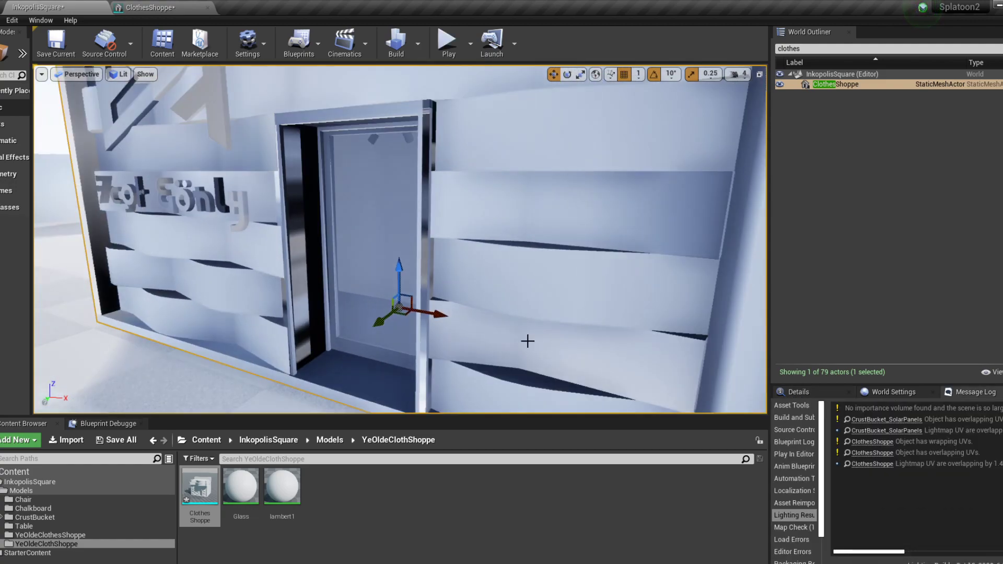
{"action": "left_click_drag", "start_coordinate": [528, 341], "coordinate": [502, 313], "text": "alt"}
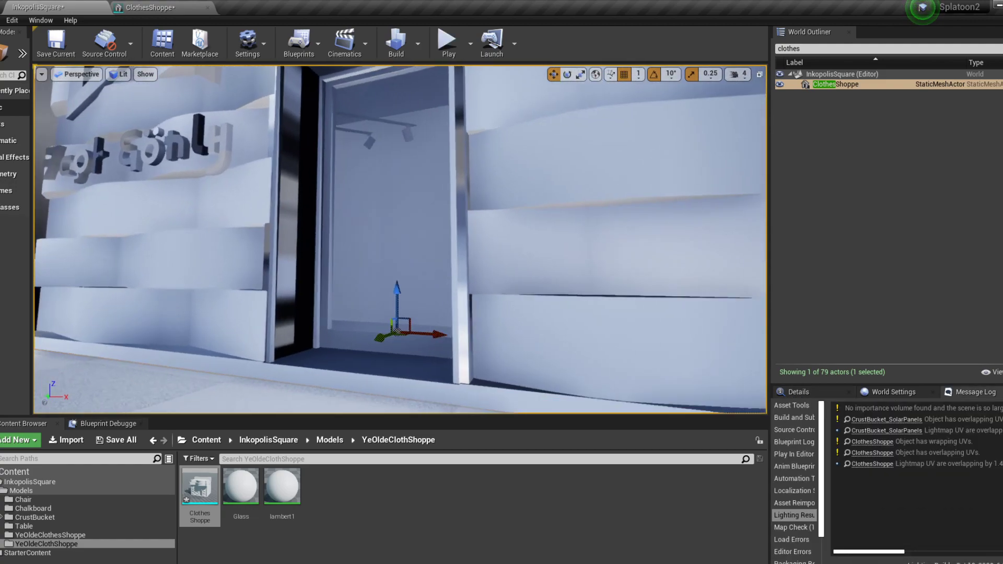
{"action": "scroll", "coordinate": [450, 349], "scroll_direction": "down", "scroll_amount": 6}
{"action": "left_click_drag", "start_coordinate": [450, 349], "coordinate": [385, 352], "text": "alt"}
{"action": "key", "text": "ctrl+s"}
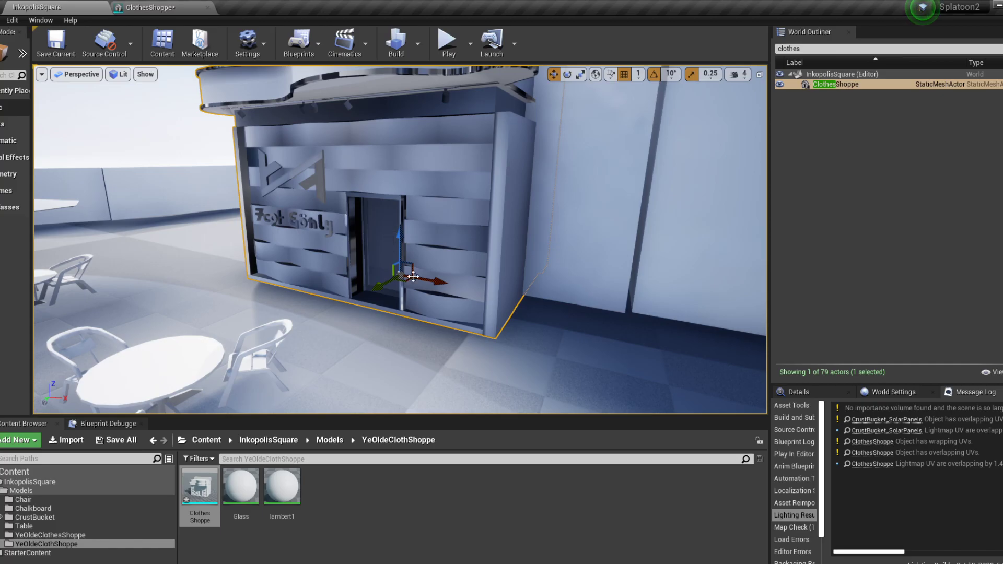
Compare the shop's doorway and interior in the ClothesShoppe mesh editor with the relit doorway in the level
{"action": "left_click", "coordinate": [194, 4]}
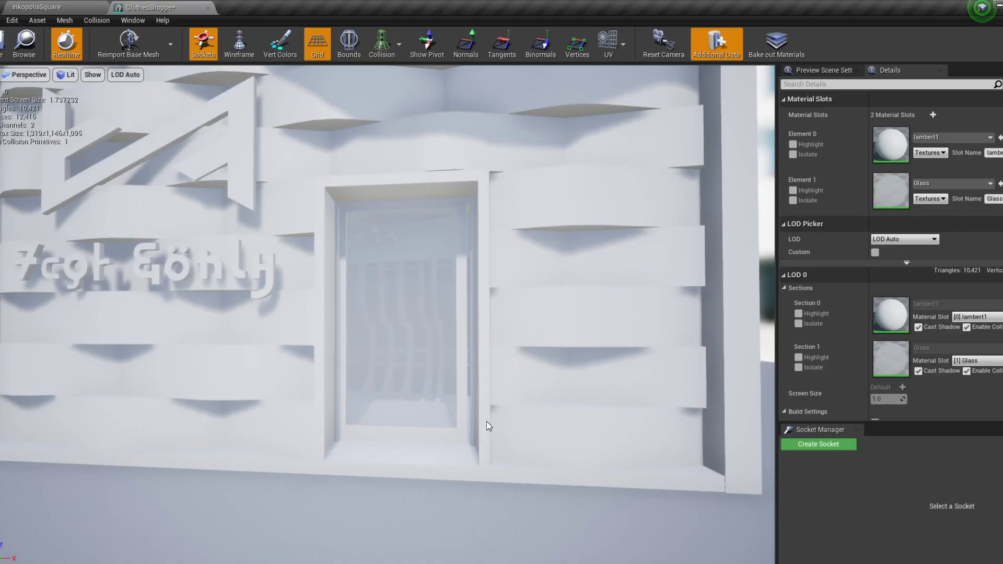
{"action": "scroll", "coordinate": [437, 385], "scroll_direction": "up", "scroll_amount": 6}
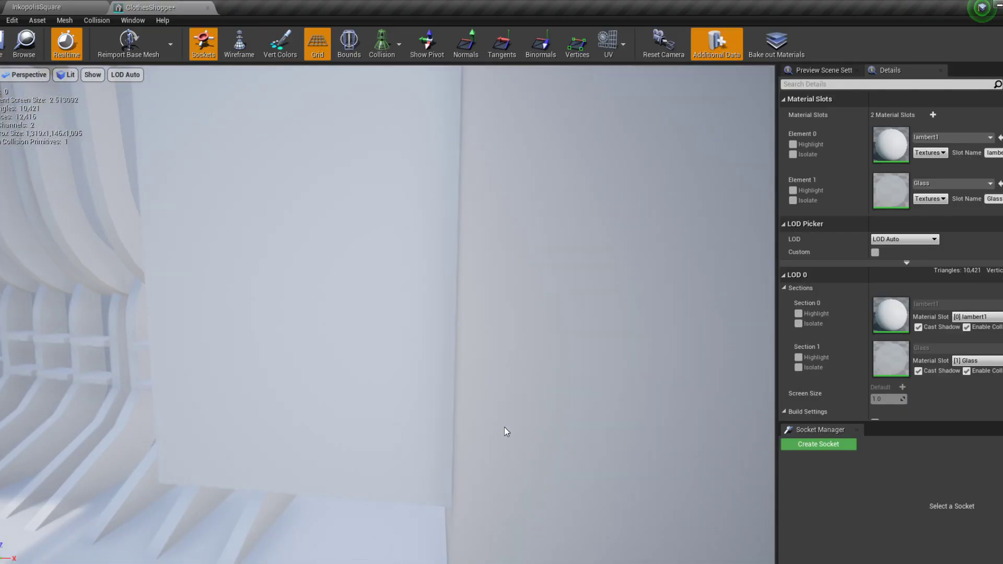
{"action": "left_click", "coordinate": [89, 5]}
{"action": "scroll", "coordinate": [501, 295], "scroll_direction": "up", "scroll_amount": 7}
{"action": "right_click_drag", "start_coordinate": [484, 308], "coordinate": [366, 342]}
{"action": "scroll", "coordinate": [432, 339], "scroll_direction": "down", "scroll_amount": 3}
{"action": "scroll", "coordinate": [445, 346], "scroll_direction": "up", "scroll_amount": 3}
{"action": "left_click_drag", "start_coordinate": [445, 346], "coordinate": [440, 323], "text": "alt"}
{"action": "scroll", "coordinate": [440, 322], "scroll_direction": "down", "scroll_amount": 4}
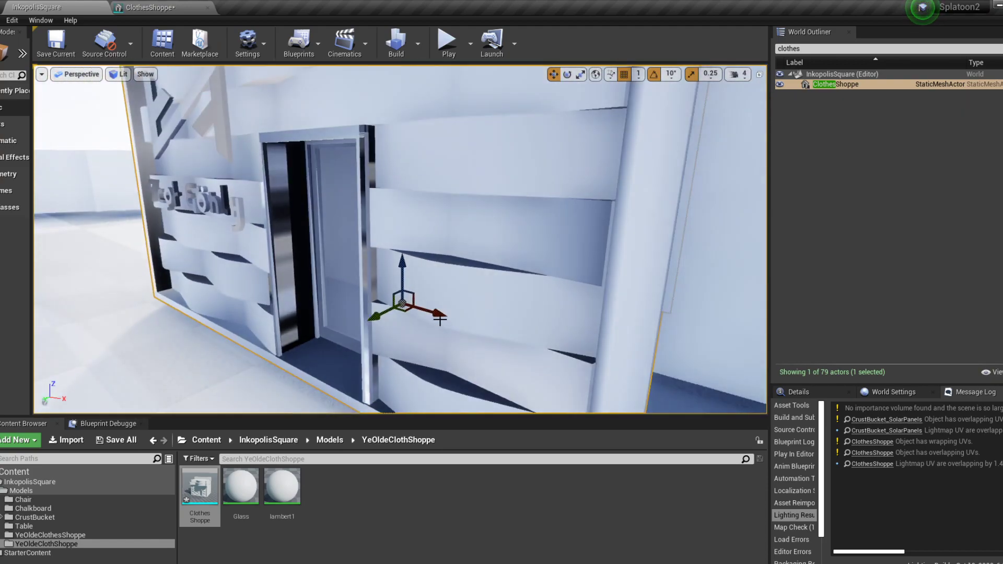
Inspect the relit shop's roof tiers and side wall from farther away in the level
{"action": "middle_click_drag", "start_coordinate": [440, 322], "coordinate": [493, 293]}
{"action": "scroll", "coordinate": [522, 261], "scroll_direction": "down", "scroll_amount": 5}
{"action": "middle_click_drag", "start_coordinate": [553, 228], "coordinate": [531, 136]}
{"action": "left_click", "coordinate": [534, 138]}
{"action": "scroll", "coordinate": [465, 240], "scroll_direction": "up", "scroll_amount": 5}
{"action": "left_click_drag", "start_coordinate": [482, 202], "coordinate": [403, 251], "text": "alt"}
{"action": "scroll", "coordinate": [485, 244], "scroll_direction": "down", "scroll_amount": 6}
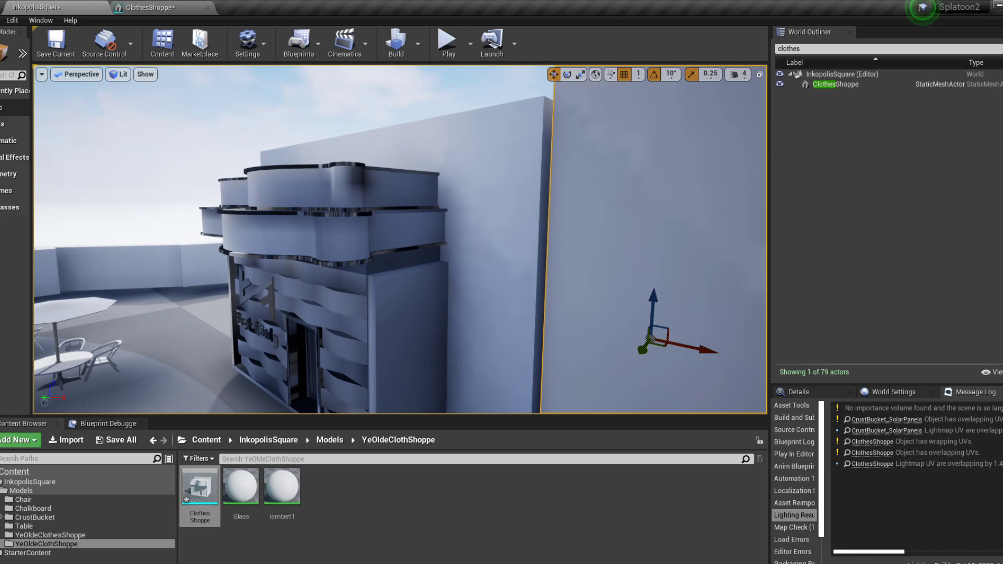
Switch to Maya, apply an automatic UV projection to the combined building, freeze its transformations and delete its history
{"action": "left_click", "coordinate": [482, 544]}
{"action": "left_click", "coordinate": [406, 19]}
{"action": "left_click", "coordinate": [434, 84]}
{"action": "right_click_drag", "start_coordinate": [570, 312], "coordinate": [652, 262]}
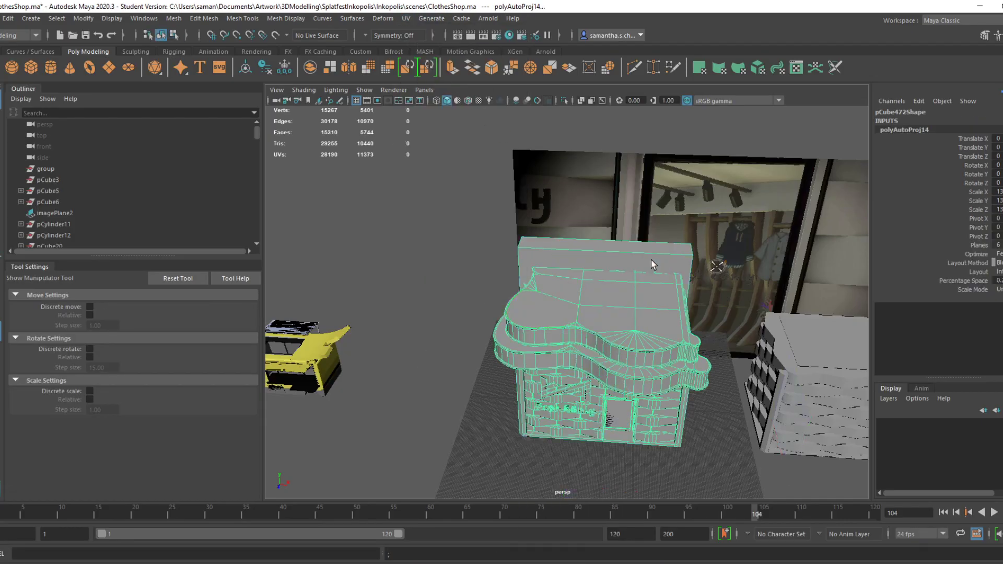
{"action": "left_click", "coordinate": [284, 67]}
{"action": "left_click", "coordinate": [265, 68]}
Export the selected building as FBX, overwriting ClothesShoppe.fbx in the FBXExports folder
{"action": "left_click", "coordinate": [1, 19]}
{"action": "left_click", "coordinate": [39, 164]}
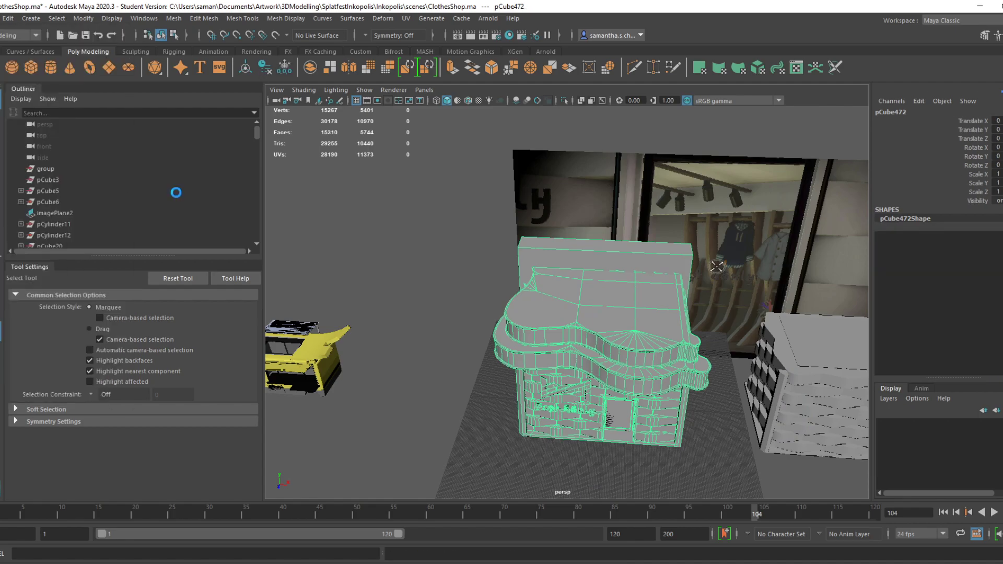
{"action": "left_click", "coordinate": [305, 160]}
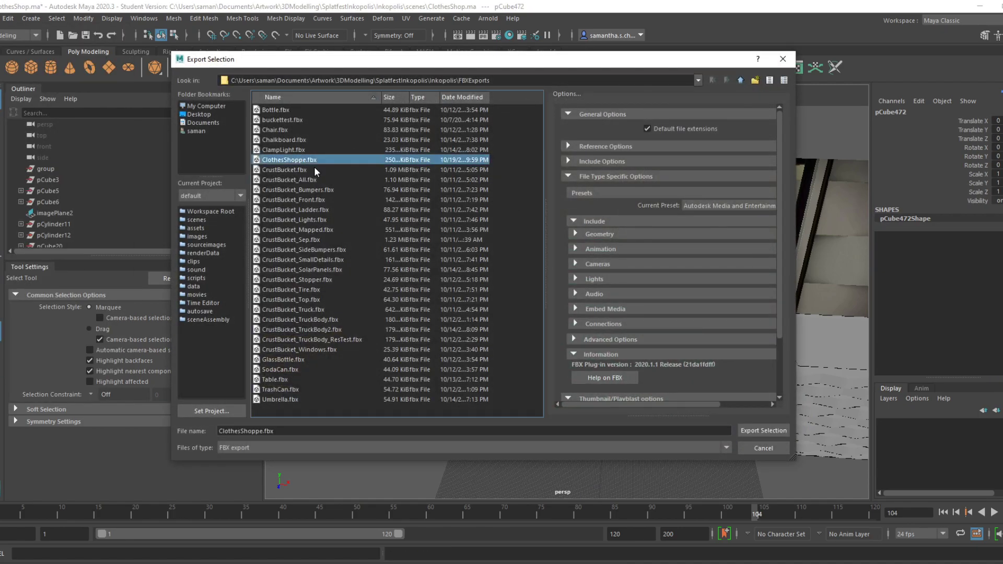
{"action": "left_click", "coordinate": [756, 431]}
{"action": "left_click", "coordinate": [460, 276]}
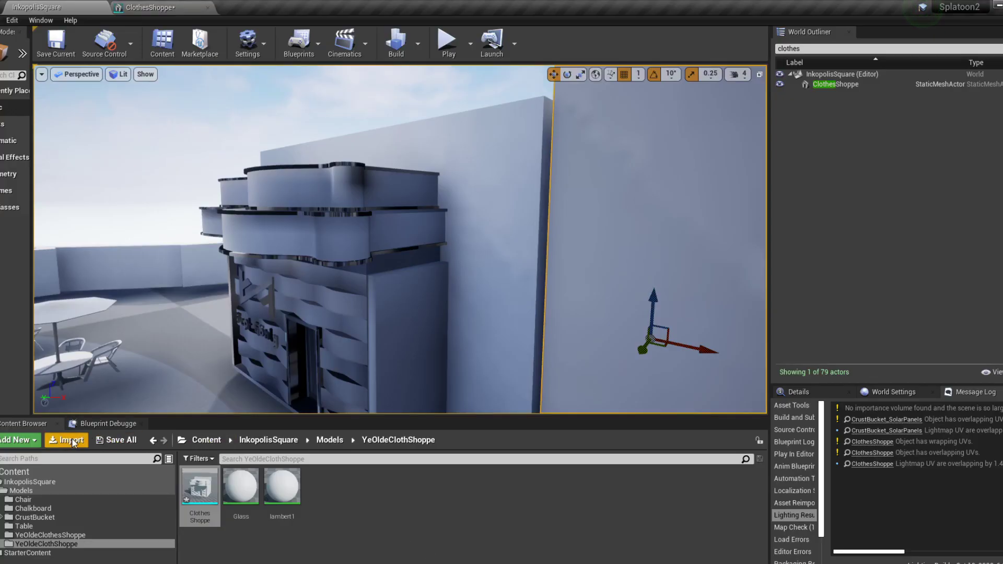
In Unreal, import ClothesShoppe from FBXExports into the YeOldeClothShoppe folder, overwriting all existing assets
{"action": "left_click", "coordinate": [68, 441]}
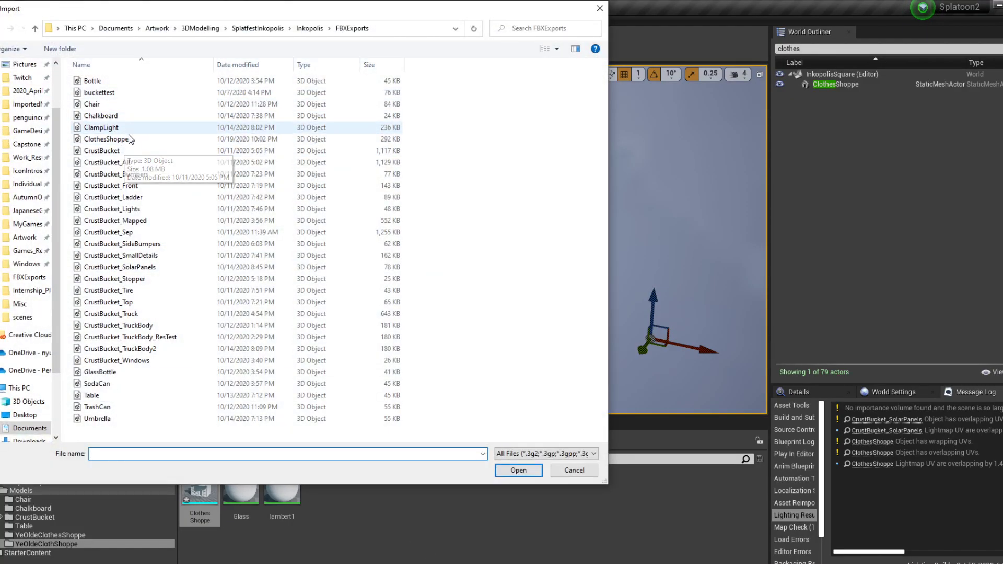
{"action": "left_click", "coordinate": [113, 139]}
{"action": "left_click", "coordinate": [519, 470]}
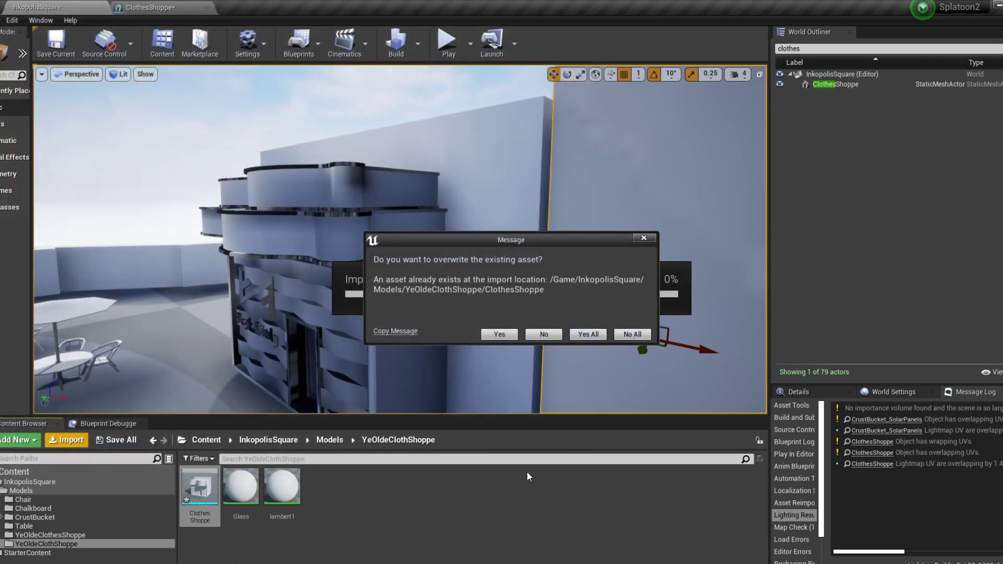
{"action": "left_click", "coordinate": [584, 330]}
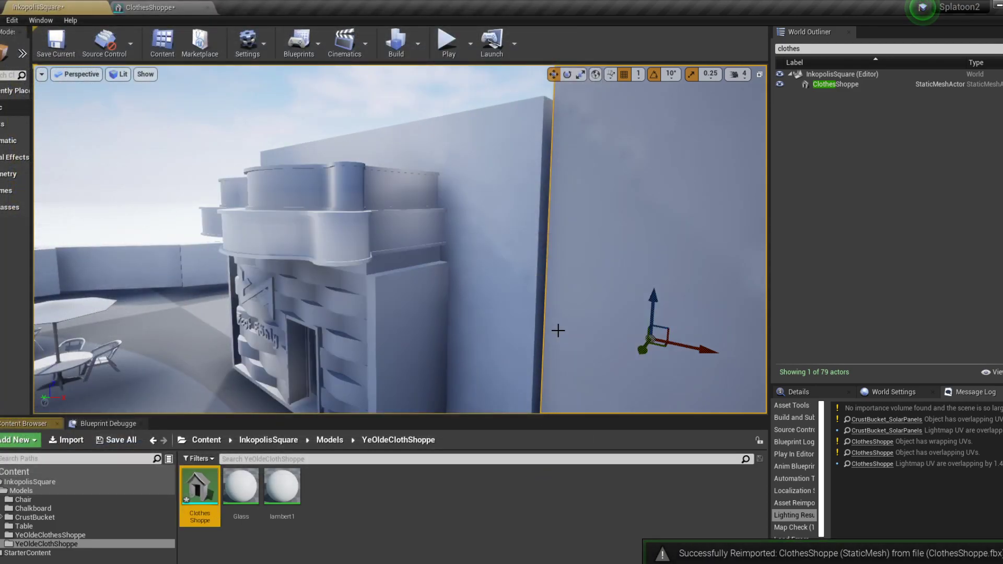
Check the reimported shop from the front and side, and delete the large placeholder block enclosing its back
{"action": "scroll", "coordinate": [405, 359], "scroll_direction": "up", "scroll_amount": 5}
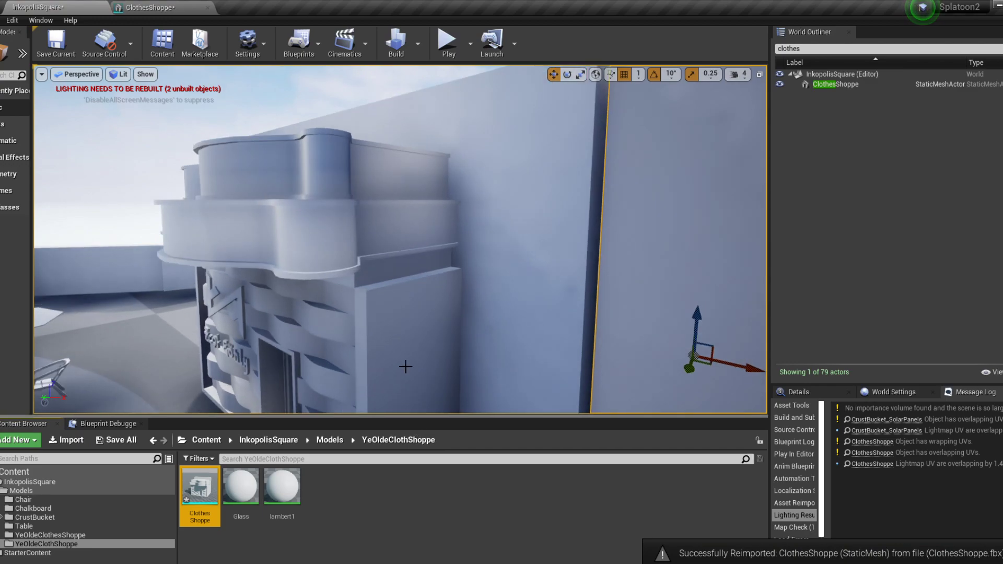
{"action": "right_click_drag", "start_coordinate": [405, 361], "coordinate": [470, 360]}
{"action": "scroll", "coordinate": [400, 383], "scroll_direction": "down", "scroll_amount": 8}
{"action": "right_click_drag", "start_coordinate": [472, 199], "coordinate": [450, 230]}
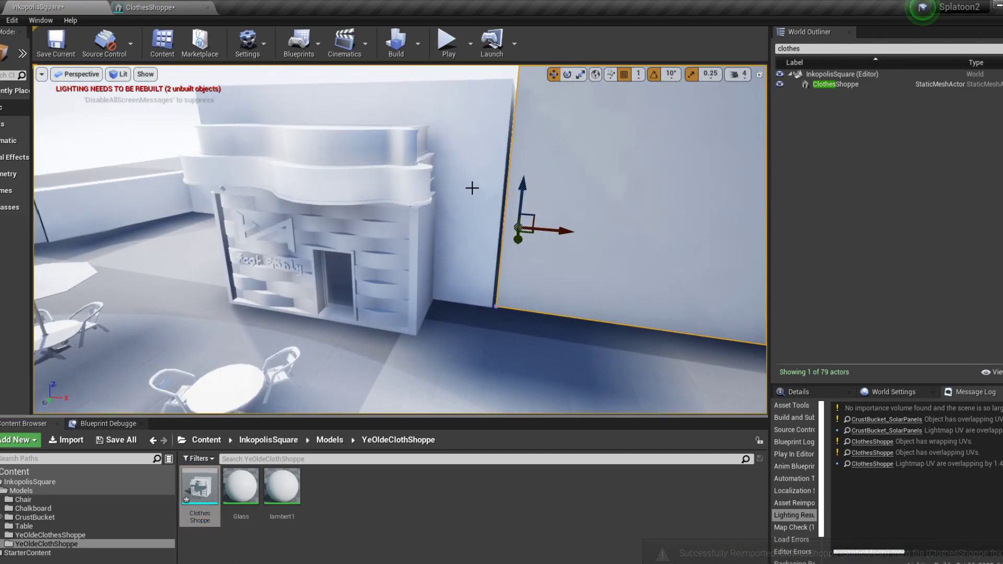
{"action": "left_click", "coordinate": [472, 199]}
{"action": "right_click_drag", "start_coordinate": [434, 174], "coordinate": [426, 201]}
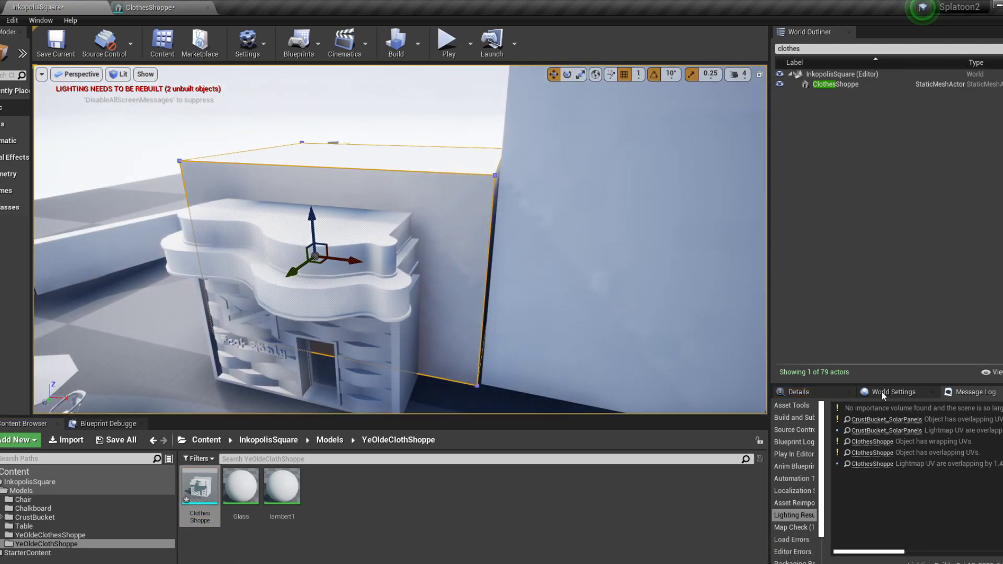
{"action": "key", "text": "Delete"}
Select and frame the ClothesShoppe actor, save the level, and rebuild only its lighting
{"action": "left_click", "coordinate": [421, 330]}
{"action": "right_click_drag", "start_coordinate": [421, 330], "coordinate": [463, 324]}
{"action": "key", "text": "f"}
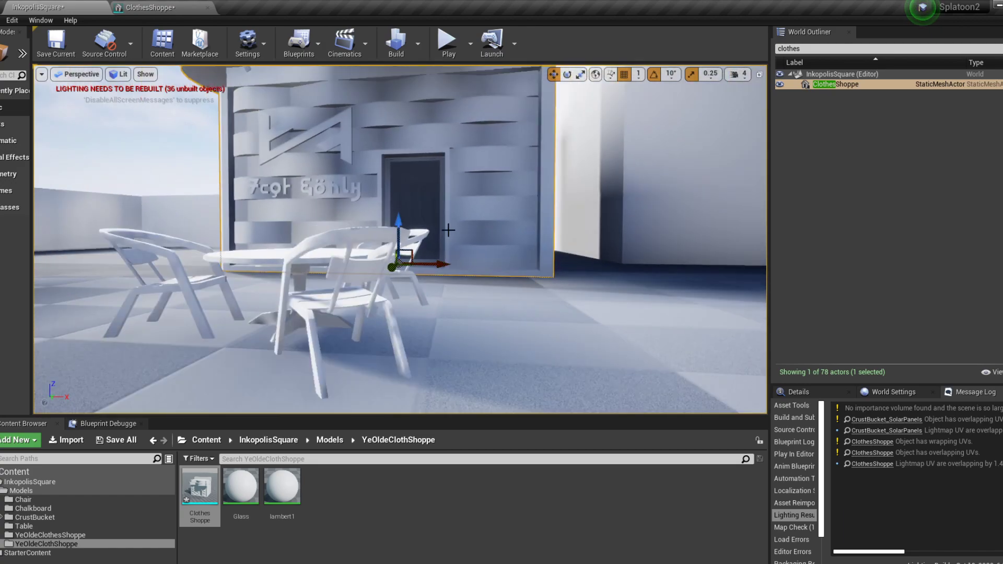
{"action": "key", "text": "ctrl+s"}
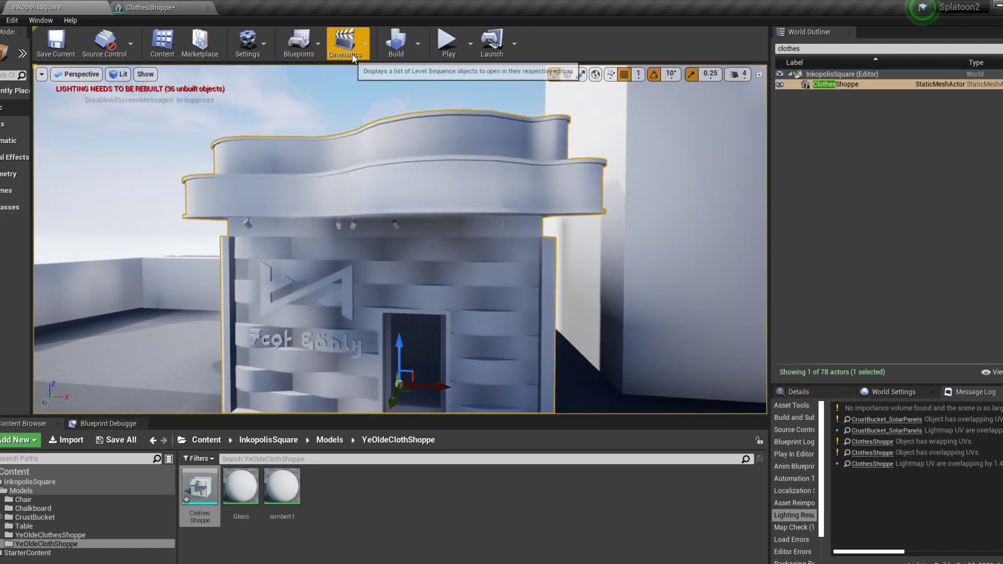
{"action": "left_click", "coordinate": [418, 44]}
{"action": "left_click", "coordinate": [446, 77]}
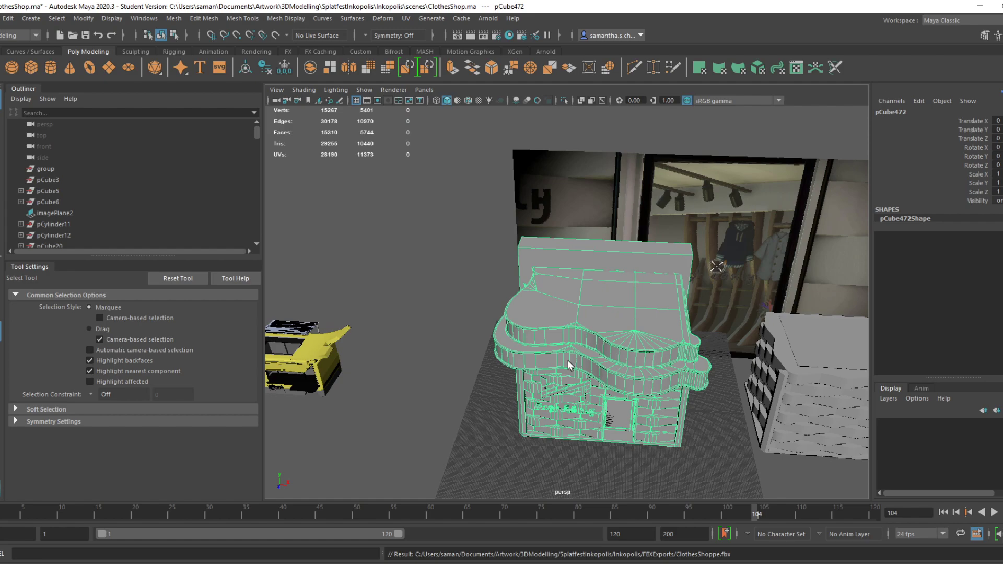
Return to Maya and activate the Move tool on the combined shop building
{"action": "key", "text": "w"}
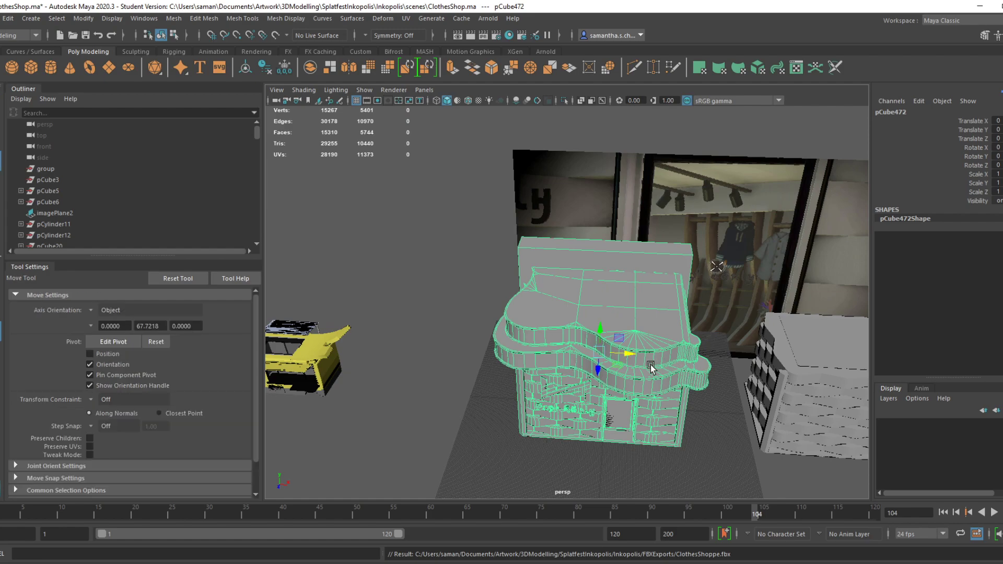
Move the combined shop mesh sideways along X, clear of the original shop pieces
{"action": "left_click_drag", "start_coordinate": [628, 351], "coordinate": [479, 349]}
{"action": "middle_click_drag", "start_coordinate": [523, 417], "coordinate": [567, 389], "text": "alt"}
{"action": "left_click_drag", "start_coordinate": [567, 391], "coordinate": [629, 371], "text": "alt"}
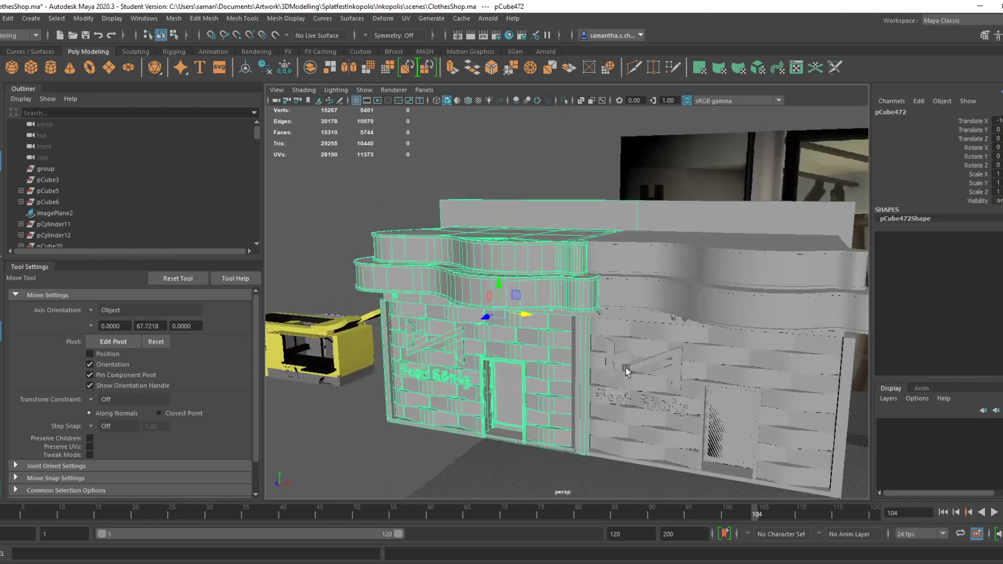
{"action": "left_click_drag", "start_coordinate": [526, 315], "coordinate": [504, 311]}
Select the wall pieces around the original shop's doorway and save the scene, continuing past the student version notice
{"action": "left_click_drag", "start_coordinate": [724, 415], "coordinate": [768, 449]}
{"action": "middle_click_drag", "start_coordinate": [768, 449], "coordinate": [710, 424], "text": "alt"}
{"action": "scroll", "coordinate": [709, 426], "scroll_direction": "up", "scroll_amount": 5}
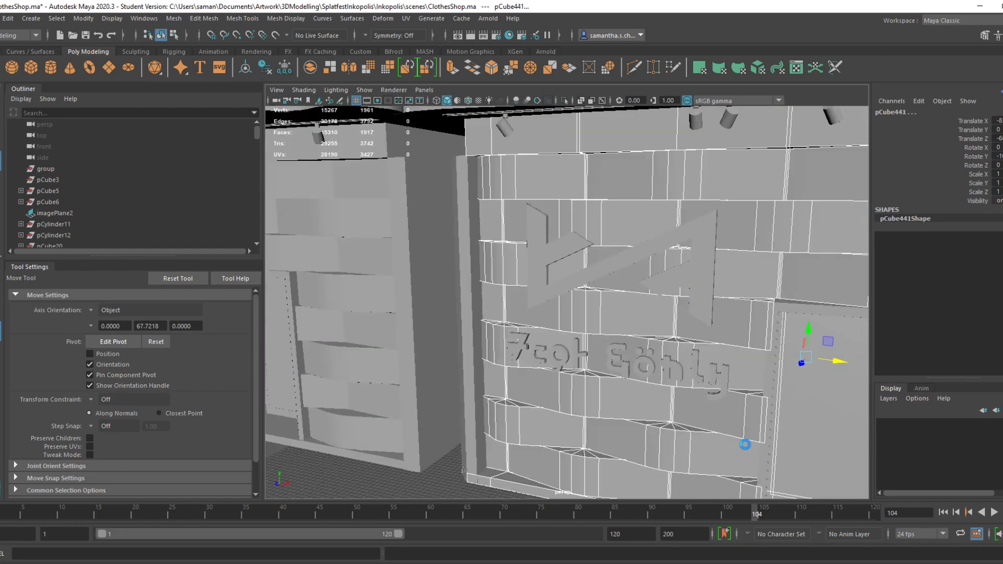
{"action": "key", "text": "ctrl+s"}
{"action": "left_click", "coordinate": [488, 305]}
Examine the combined shop copy in vertex mode, return to object mode, and save the scene
{"action": "scroll", "coordinate": [528, 399], "scroll_direction": "down", "scroll_amount": 8}
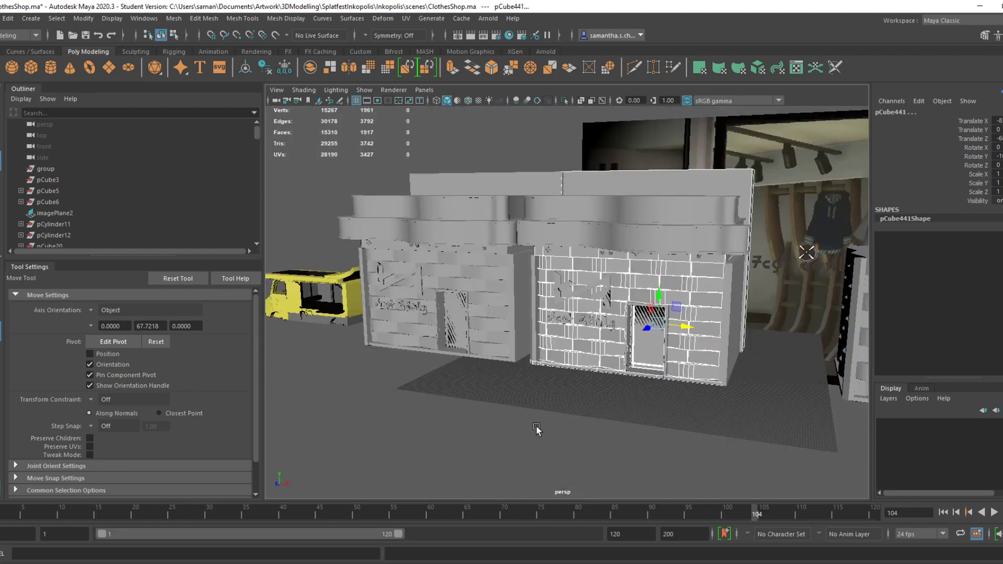
{"action": "left_click_drag", "start_coordinate": [537, 430], "coordinate": [525, 481], "text": "alt"}
{"action": "left_click", "coordinate": [506, 365]}
{"action": "left_click_drag", "start_coordinate": [510, 405], "coordinate": [527, 351], "text": "alt"}
{"action": "key", "text": "F9"}
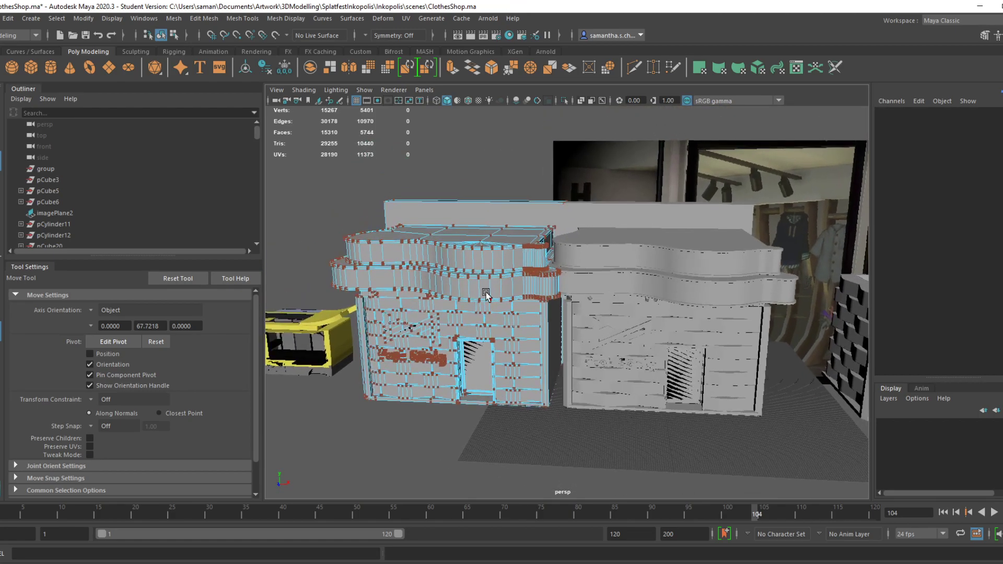
{"action": "key", "text": "F8"}
{"action": "key", "text": "q"}
{"action": "key", "text": "ctrl+s"}
{"action": "left_click", "coordinate": [487, 304]}
Try moving the combined shop copy away from the original along the Z axis
{"action": "left_click_drag", "start_coordinate": [617, 366], "coordinate": [514, 428], "text": "alt"}
{"action": "key", "text": "w"}
{"action": "left_click_drag", "start_coordinate": [509, 335], "coordinate": [393, 367]}
{"action": "key", "text": "ctrl+s"}
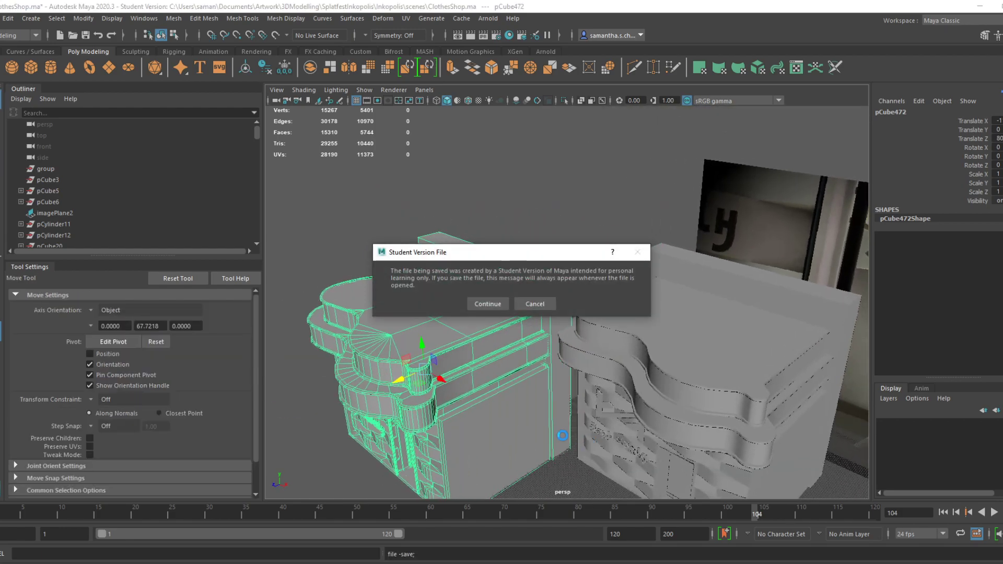
{"action": "left_click", "coordinate": [479, 302]}
{"action": "key", "text": "ctrl+z"}
Select the glass door panel in the original shop's doorway and save the scene
{"action": "key", "text": "ctrl+s"}
{"action": "left_click_drag", "start_coordinate": [548, 399], "coordinate": [628, 381], "text": "alt"}
{"action": "scroll", "coordinate": [596, 370], "scroll_direction": "up", "scroll_amount": 4}
{"action": "left_click", "coordinate": [645, 388]}
{"action": "scroll", "coordinate": [687, 393], "scroll_direction": "up", "scroll_amount": 2}
{"action": "key", "text": "ctrl+s"}
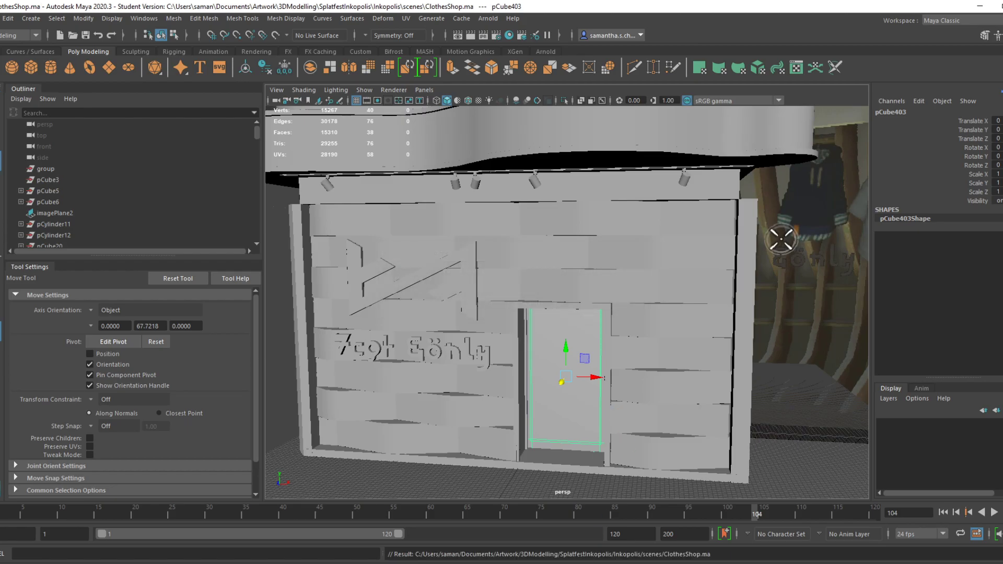
Switch to Unreal Editor and play-test the level, examining the clothes shop's front and glass door up close before ending the session
{"action": "key", "text": "alt+Tab"}
{"action": "scroll", "coordinate": [481, 275], "scroll_direction": "down", "scroll_amount": 4}
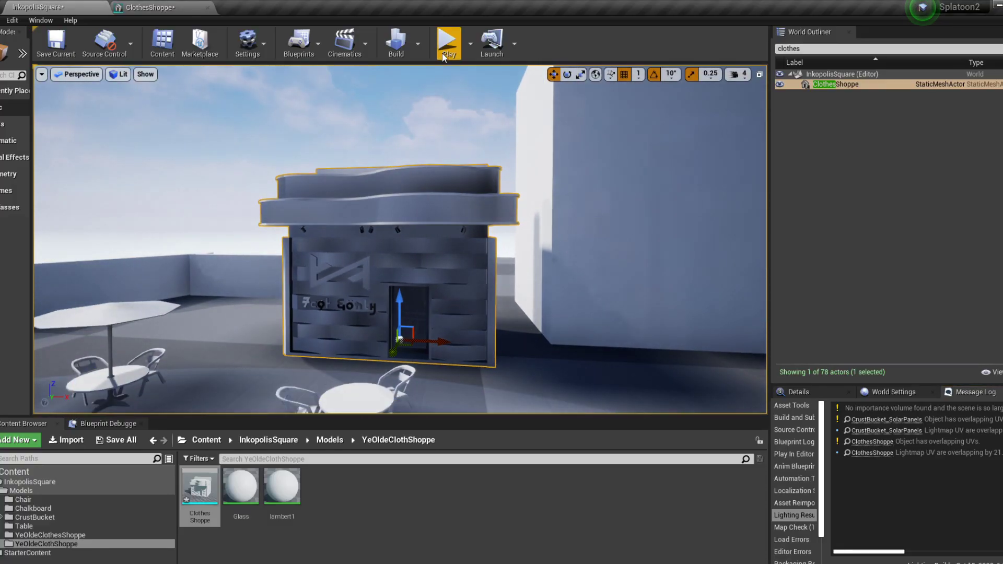
{"action": "left_click", "coordinate": [442, 52]}
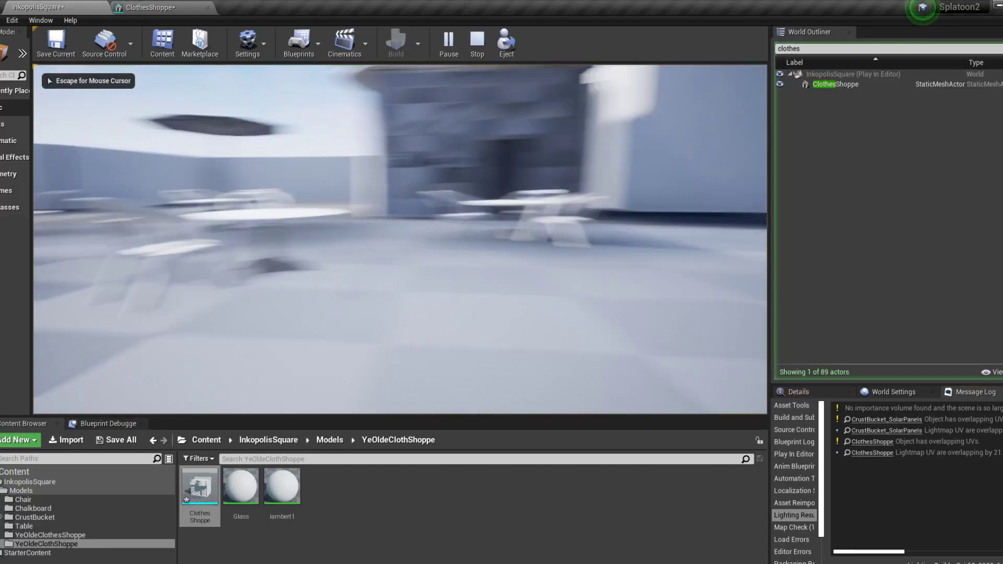
{"action": "key", "text": "w"}
{"action": "key", "text": "w"}
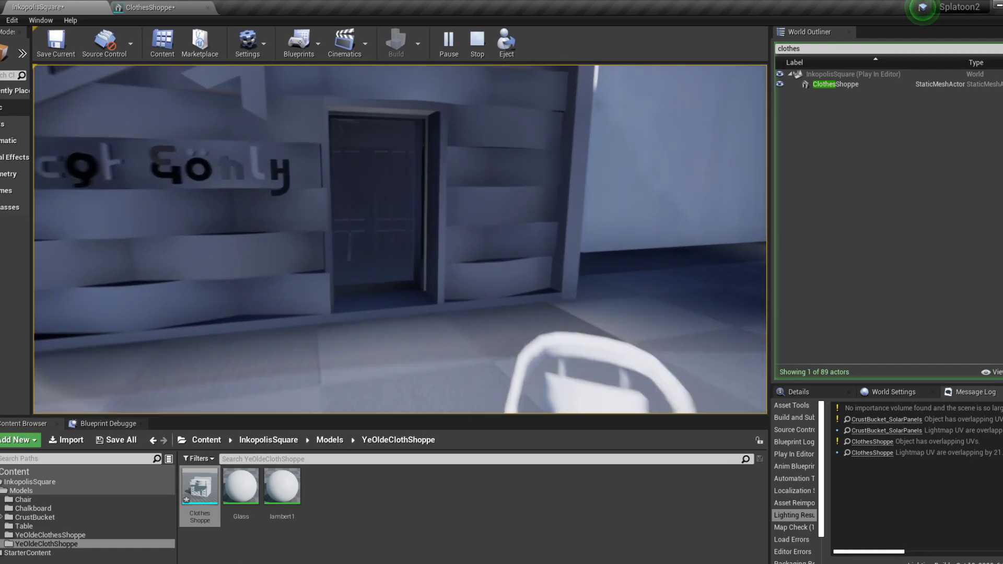
{"action": "key", "text": "s"}
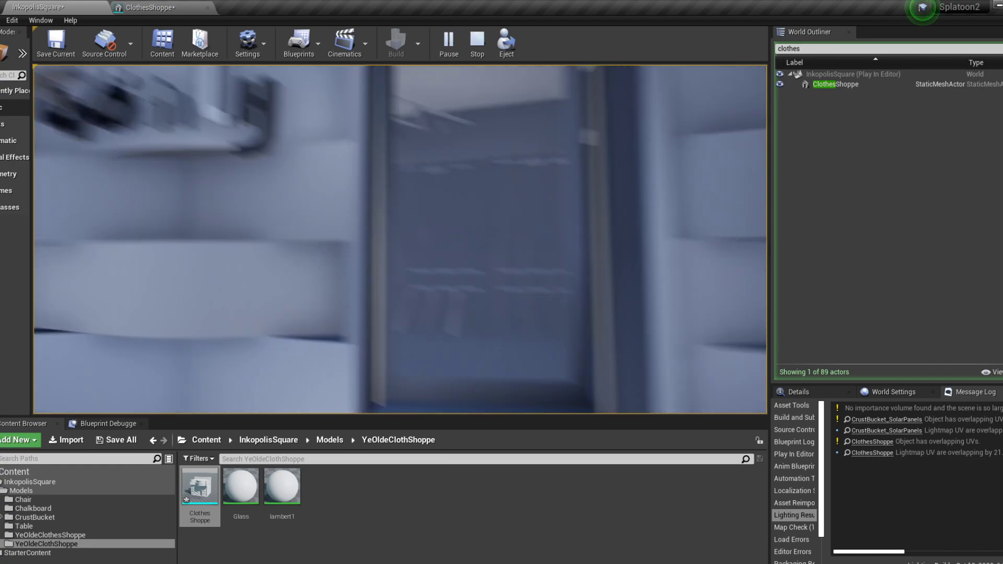
{"action": "key", "text": "w"}
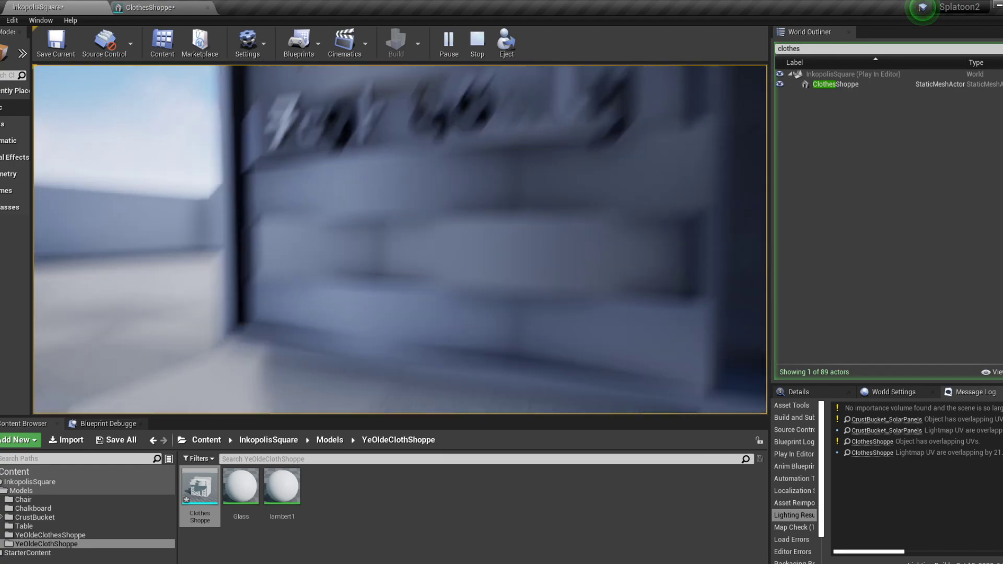
{"action": "key", "text": "s"}
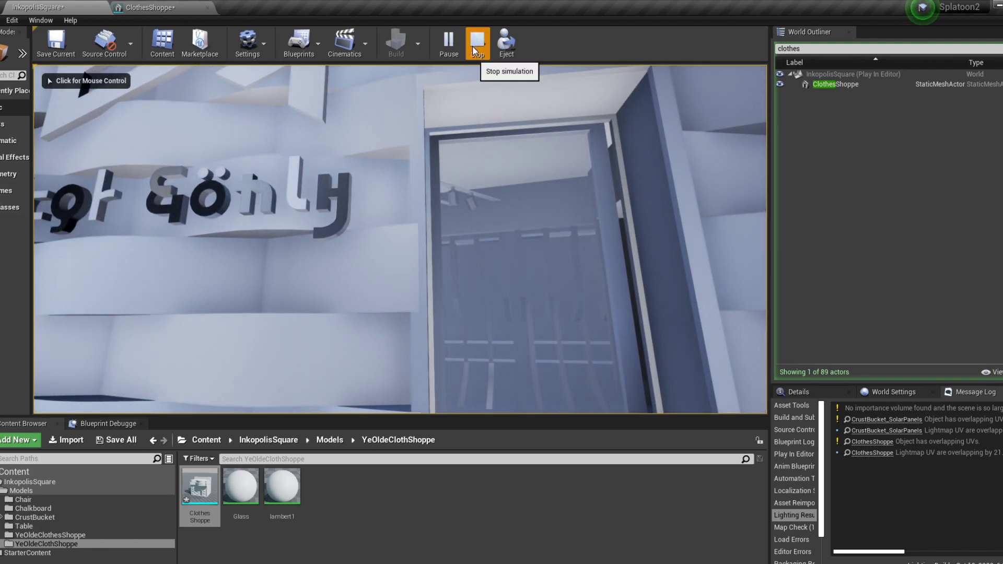
{"action": "left_click", "coordinate": [476, 47]}
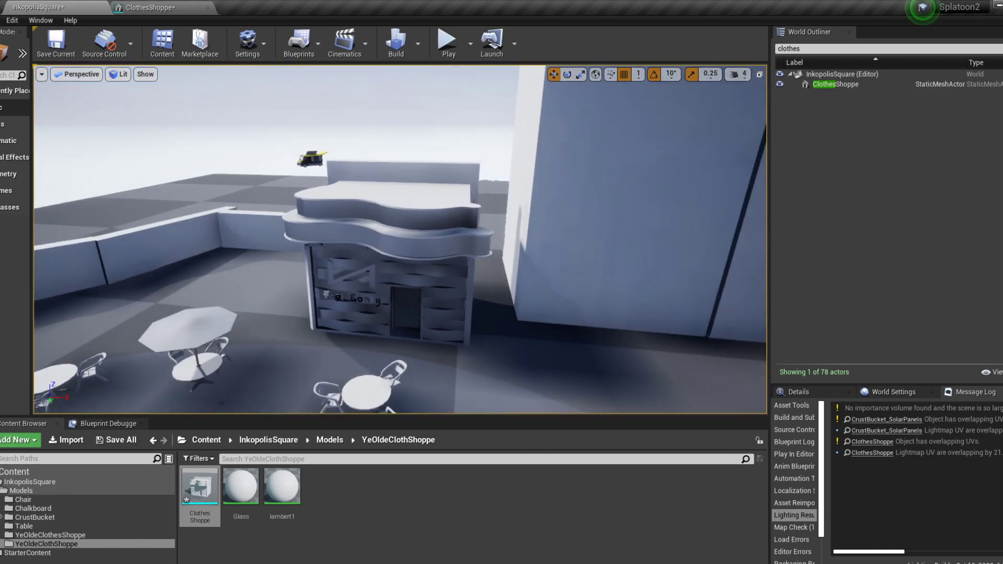
Save the InkopolisSquare level and focus the view on the floating truck beyond the floor's edge
{"action": "key", "text": "ctrl+s"}
{"action": "right_click_drag", "start_coordinate": [486, 271], "coordinate": [371, 126]}
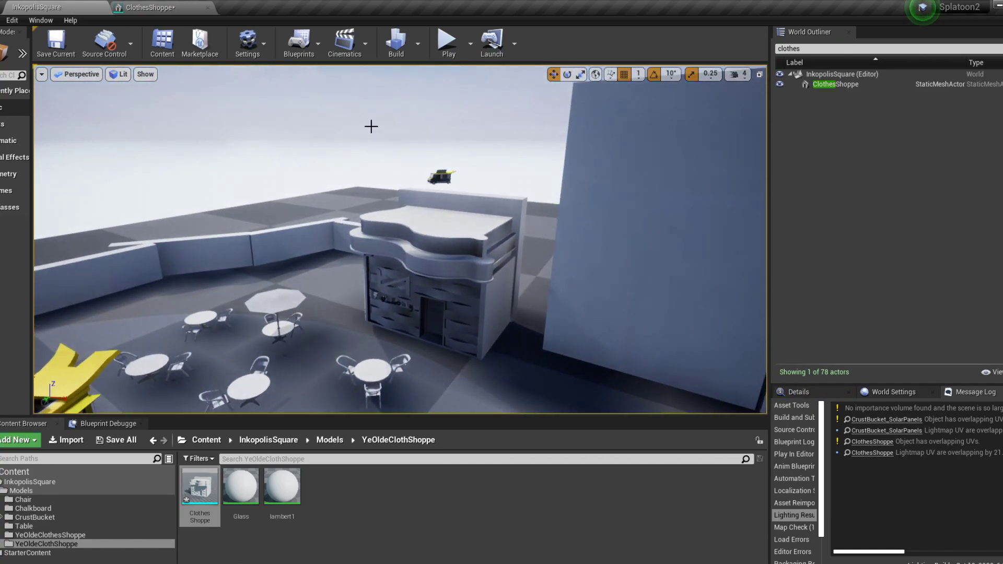
{"action": "left_click", "coordinate": [444, 176]}
{"action": "key", "text": "f"}
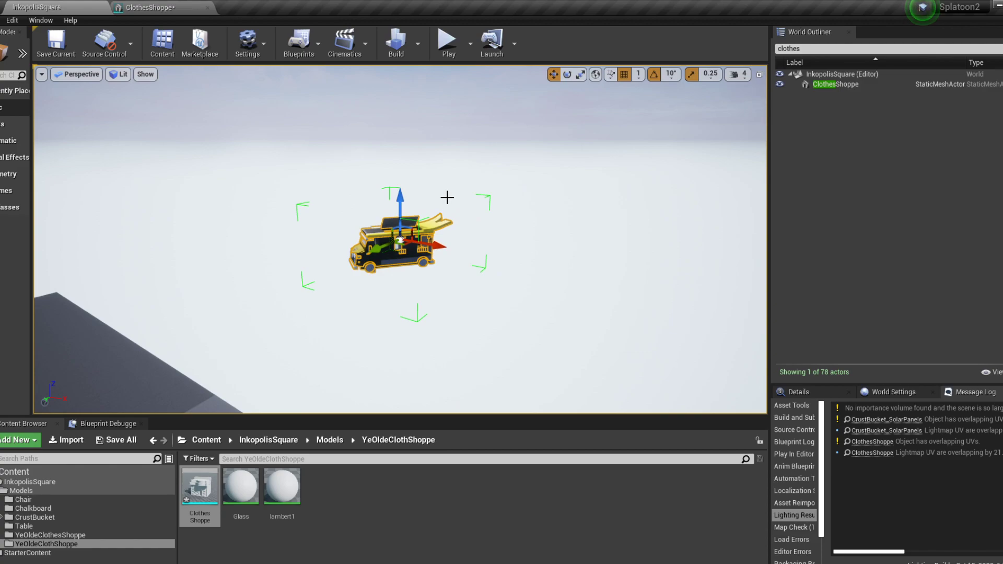
{"action": "scroll", "coordinate": [452, 192], "scroll_direction": "down", "scroll_amount": 6}
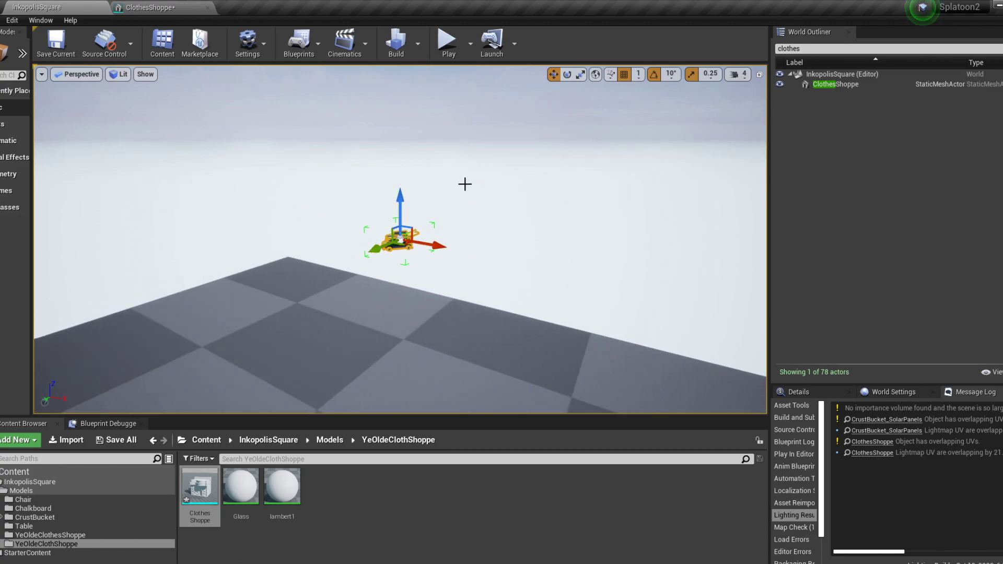
{"action": "left_click_drag", "start_coordinate": [473, 184], "coordinate": [376, 203], "text": "alt"}
{"action": "middle_click_drag", "start_coordinate": [372, 248], "coordinate": [257, 194]}
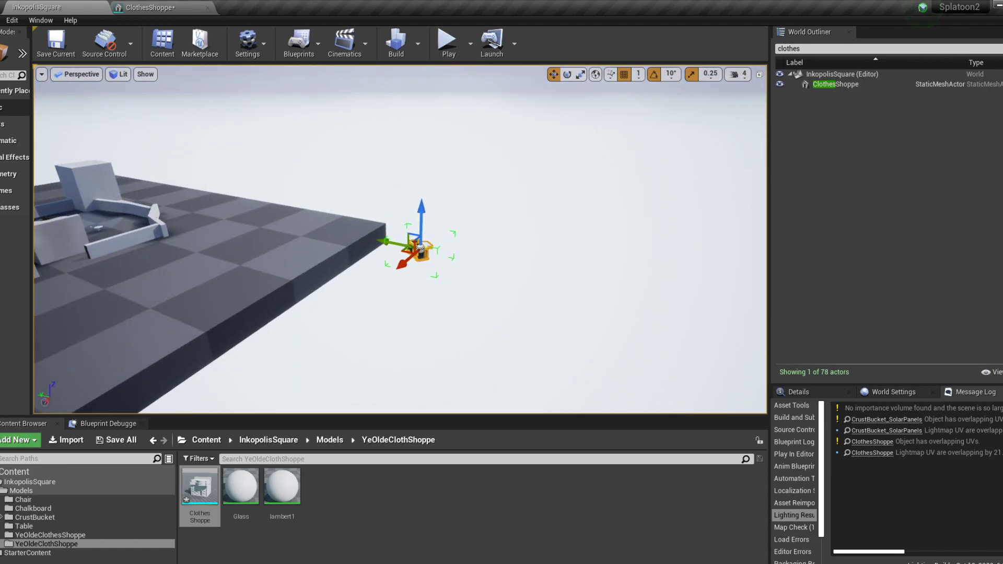
{"action": "left_click", "coordinate": [156, 251]}
{"action": "key", "text": "f"}
{"action": "scroll", "coordinate": [388, 262], "scroll_direction": "down", "scroll_amount": 8}
{"action": "key", "text": "ctrl+z"}
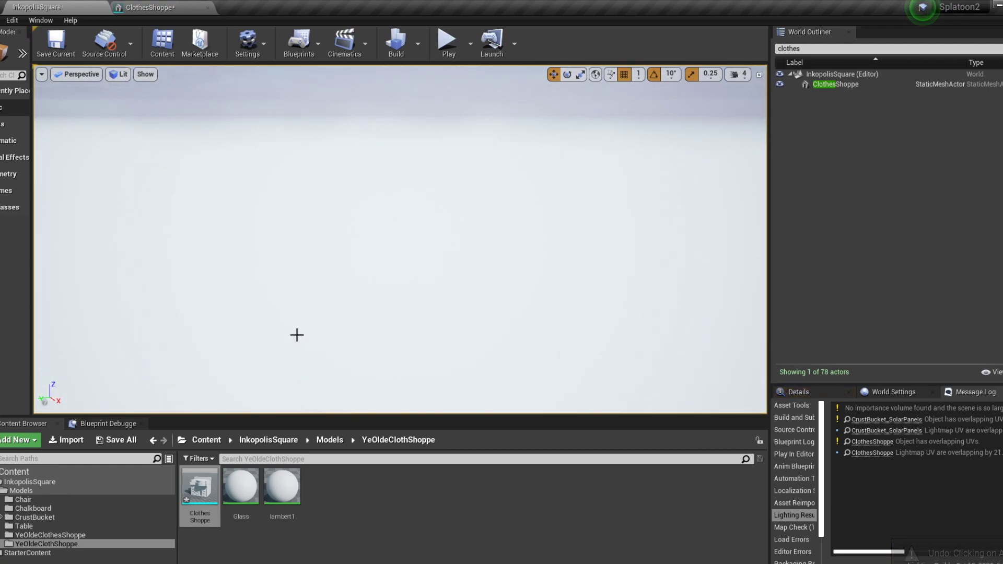
Clear the actor search, focus the view on RS_RadioStation, and save the level
{"action": "left_click", "coordinate": [1002, 48]}
{"action": "double_click", "coordinate": [881, 201]}
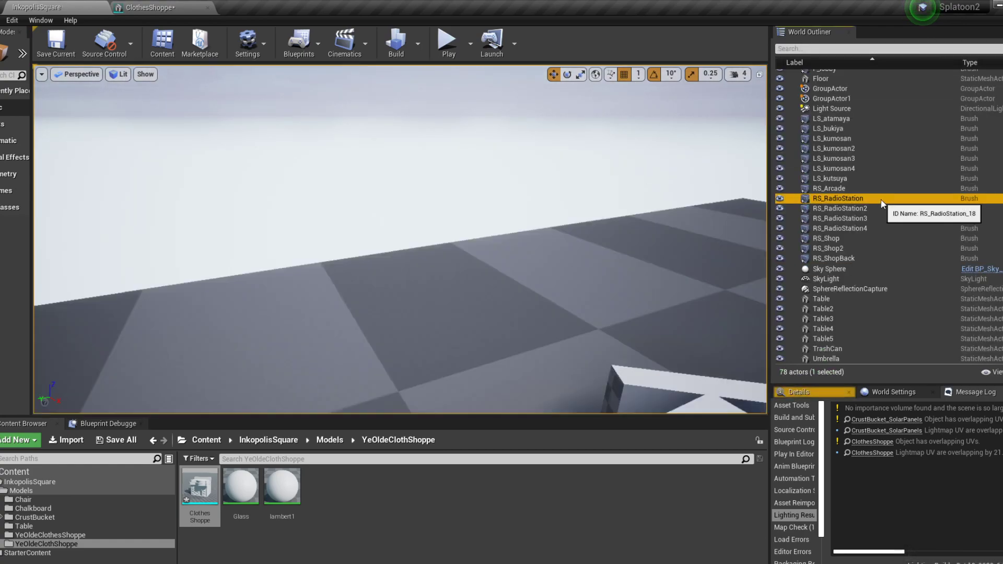
{"action": "left_click_drag", "start_coordinate": [544, 230], "coordinate": [484, 270], "text": "alt"}
{"action": "key", "text": "ctrl+s"}
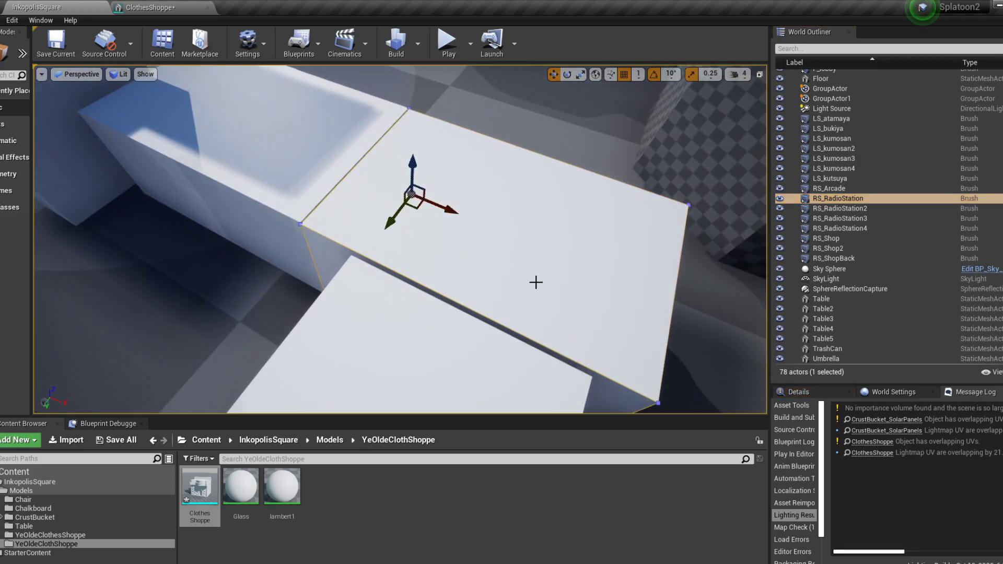
Focus the view on the table umbrella near the clothes shop and save the level
{"action": "middle_click_drag", "start_coordinate": [614, 146], "coordinate": [659, 34]}
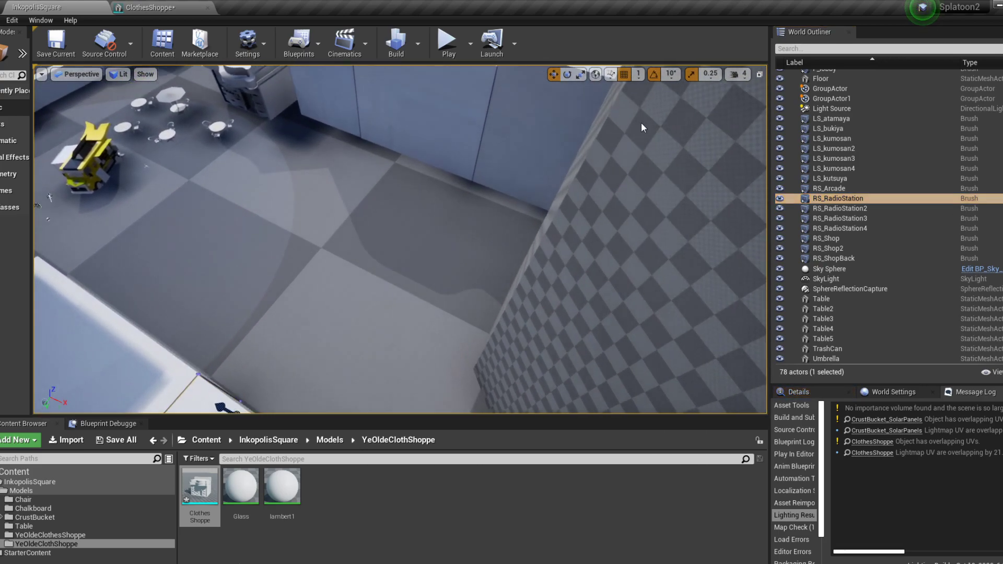
{"action": "left_click", "coordinate": [88, 156]}
{"action": "key", "text": "f"}
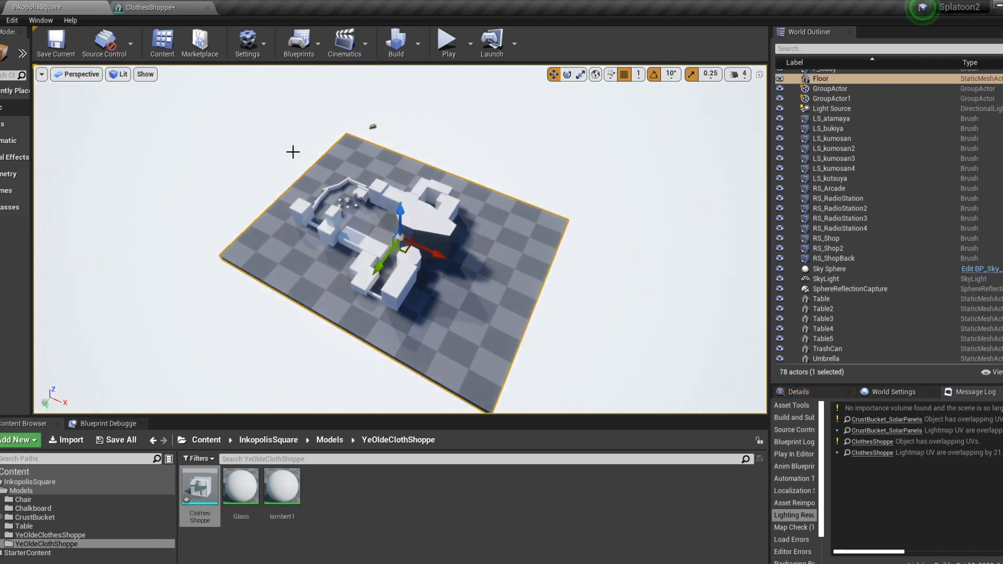
{"action": "left_click", "coordinate": [343, 200]}
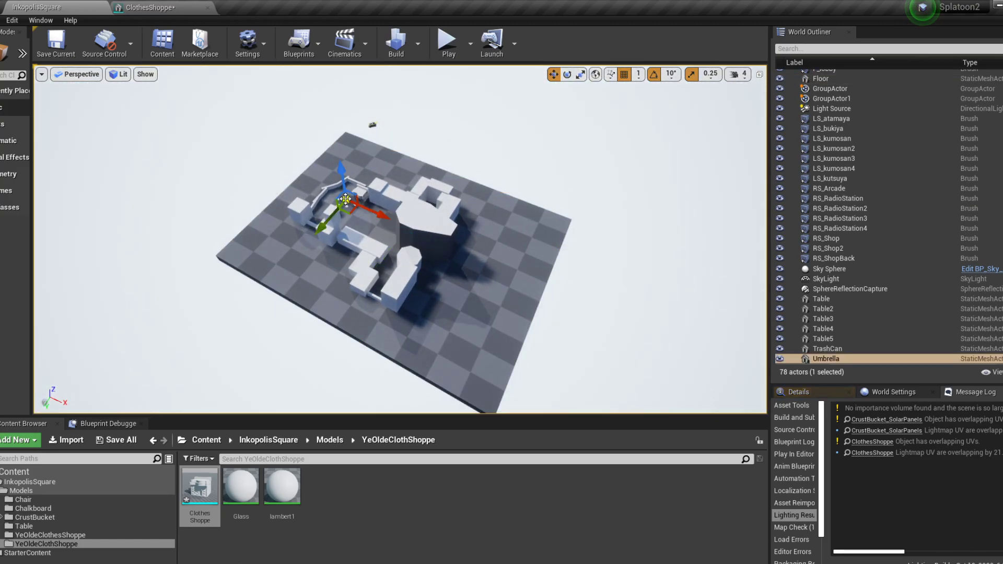
{"action": "key", "text": "f"}
{"action": "key", "text": "ctrl+s"}
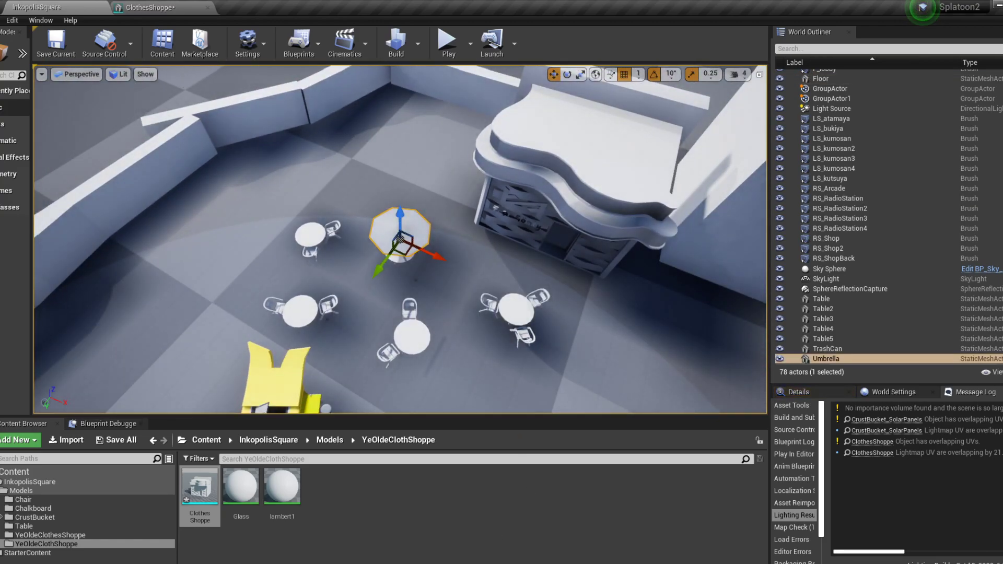
Switch back to Maya and nudge the glass door panel sideways along X
{"action": "left_click", "coordinate": [507, 523]}
{"action": "key", "text": "f"}
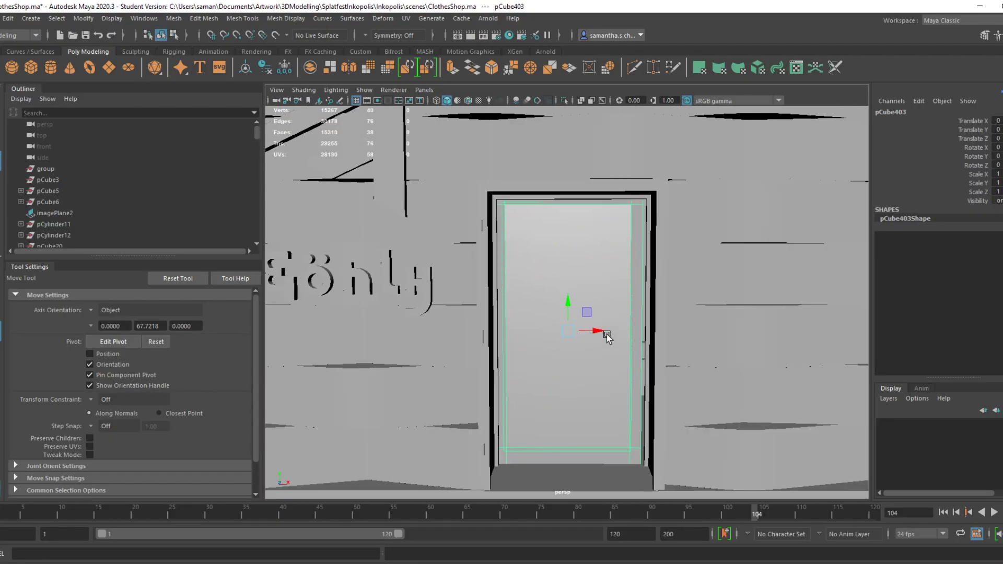
{"action": "left_click_drag", "start_coordinate": [597, 336], "coordinate": [600, 339]}
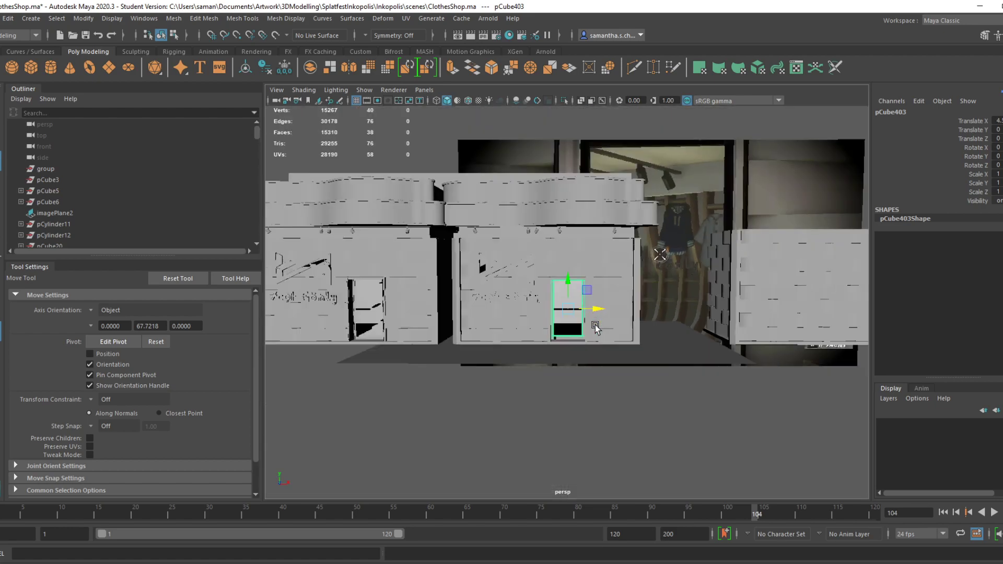
Delete the combined shop copy standing beside the original shop
{"action": "key", "text": "f"}
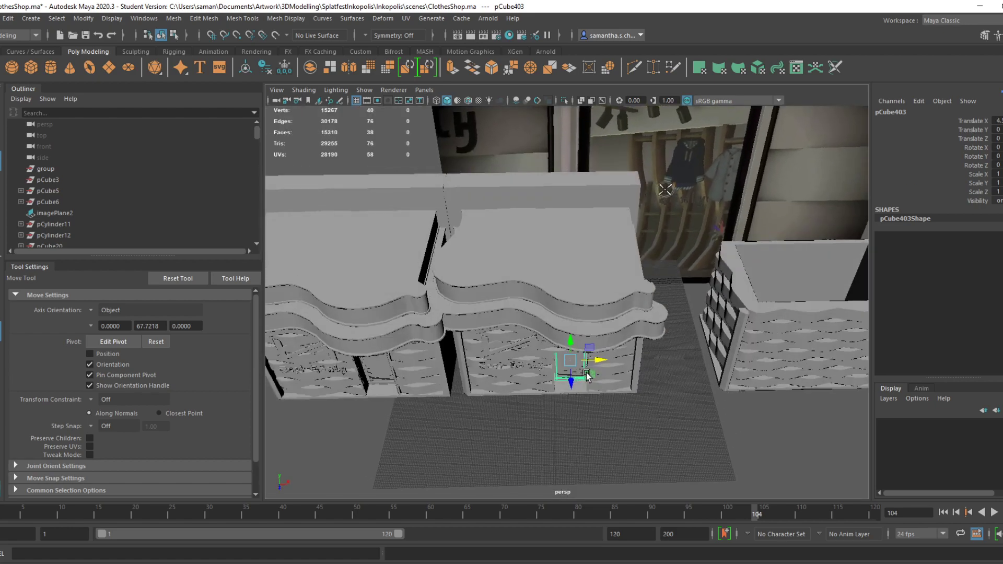
{"action": "key", "text": "Delete"}
{"action": "mouse_move", "coordinate": [628, 338]}
{"action": "left_mouse_down", "text": "alt"}
{"action": "mouse_move", "coordinate": [561, 325]}
{"action": "mouse_move", "coordinate": [581, 257]}
{"action": "mouse_move", "coordinate": [616, 352]}
{"action": "mouse_move", "coordinate": [588, 426]}
{"action": "left_mouse_up", "text": "alt"}
{"action": "left_click", "coordinate": [620, 359]}
{"action": "scroll", "coordinate": [589, 419], "scroll_direction": "down", "scroll_amount": 5}
Select all the original shop's pieces except the glass door panel
{"action": "left_click_drag", "start_coordinate": [467, 257], "coordinate": [691, 423]}
{"action": "left_click_drag", "start_coordinate": [691, 424], "coordinate": [635, 341], "text": "alt"}
{"action": "right_click_drag", "start_coordinate": [635, 341], "coordinate": [740, 361], "text": "alt"}
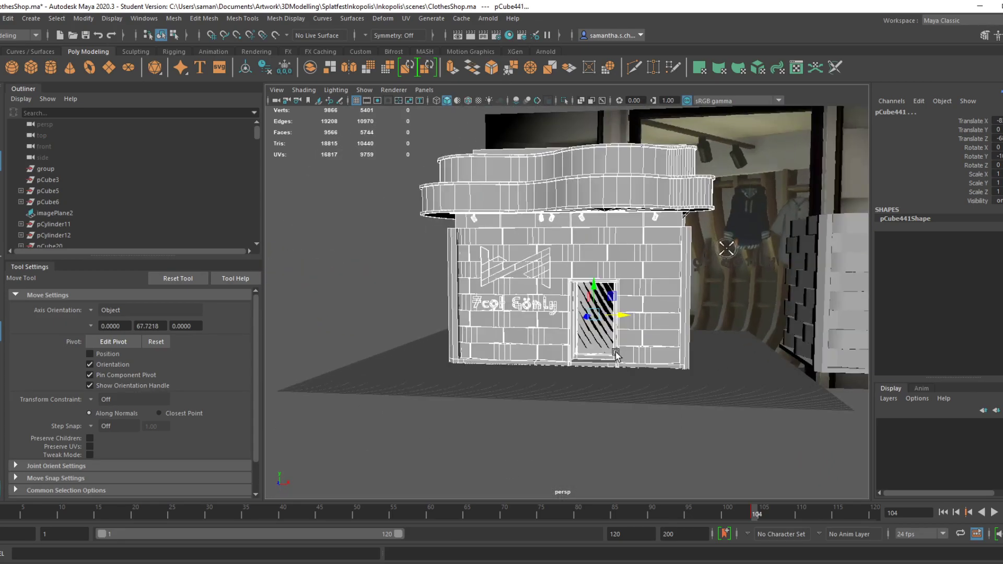
{"action": "scroll", "coordinate": [623, 383], "scroll_direction": "up", "scroll_amount": 6}
{"action": "middle_click_drag", "start_coordinate": [632, 370], "coordinate": [599, 361], "text": "alt"}
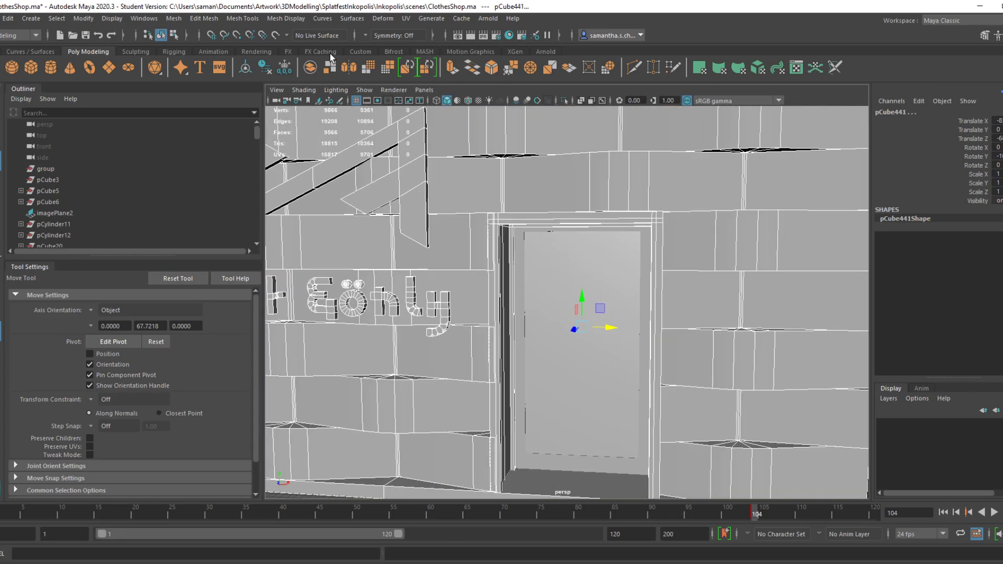
{"action": "left_click", "coordinate": [290, 66]}
{"action": "left_click", "coordinate": [270, 67]}
Check the shop entrance in the game capture reference, return to Maya, and save the scene
{"action": "key", "text": "alt+Tab"}
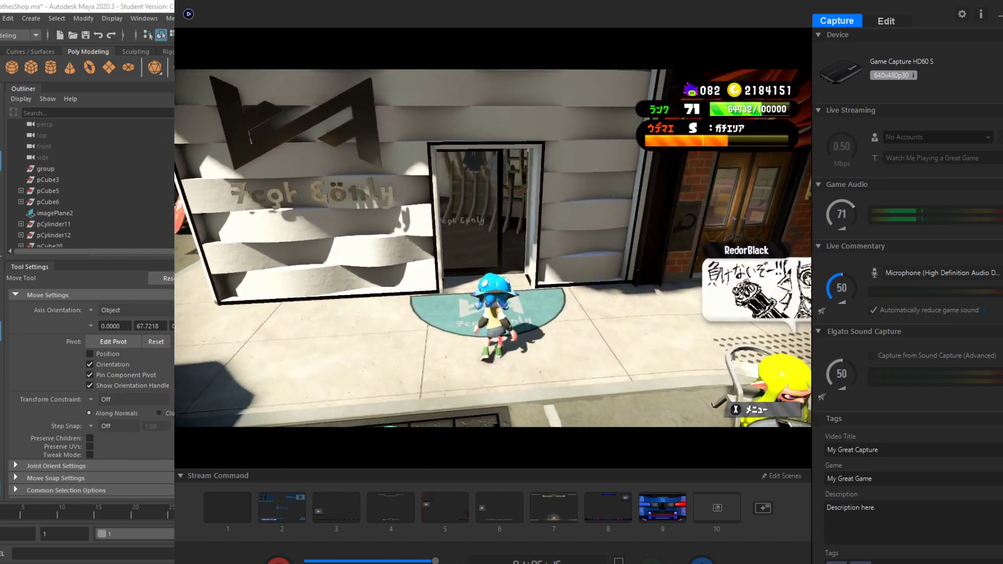
{"action": "left_click", "coordinate": [467, 562]}
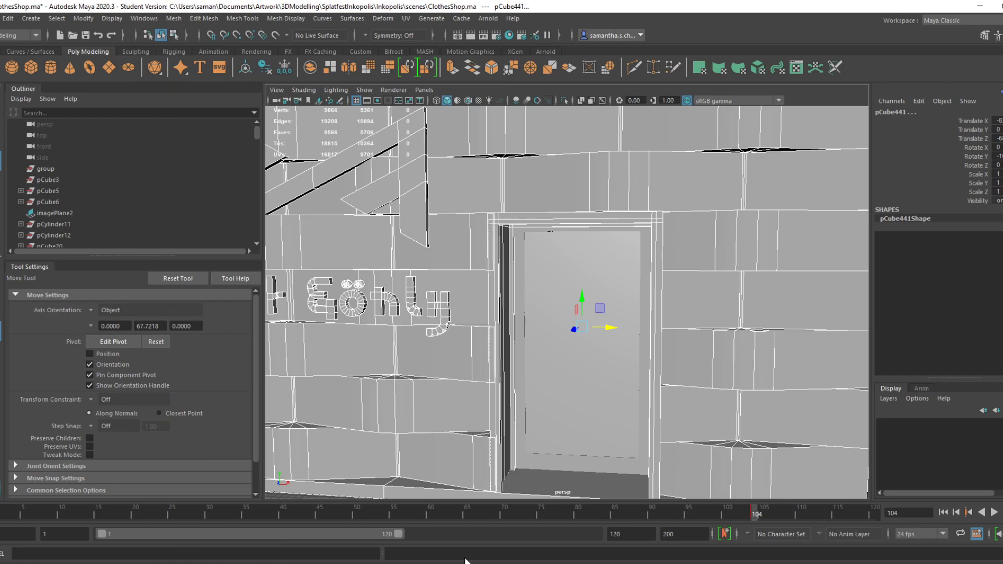
{"action": "key", "text": "ctrl+s"}
{"action": "left_click", "coordinate": [486, 299]}
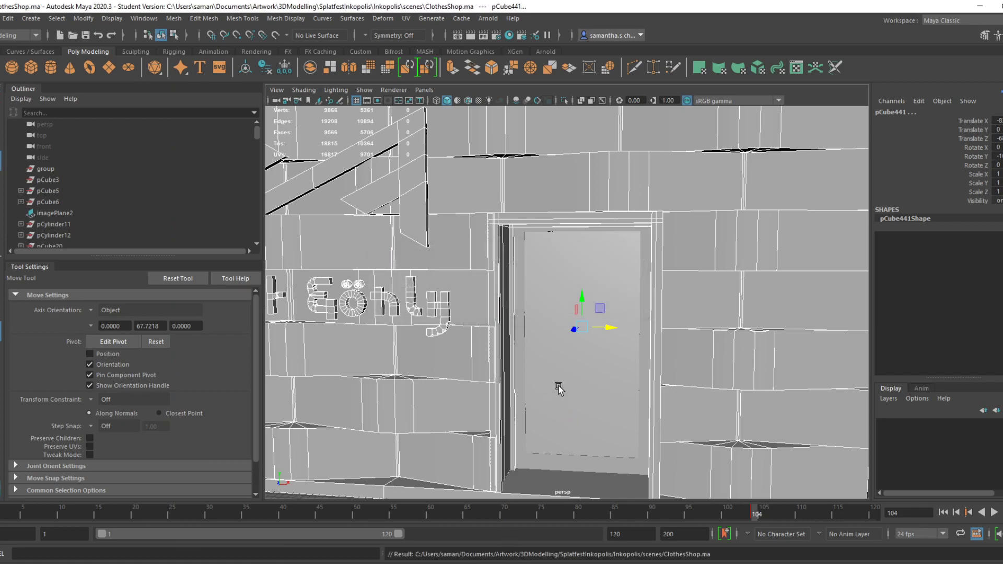
Try moving the selected shop pieces away from the glass door panel
{"action": "left_click_drag", "start_coordinate": [581, 341], "coordinate": [537, 337], "text": "alt"}
{"action": "left_click_drag", "start_coordinate": [471, 400], "coordinate": [608, 336], "text": "alt"}
{"action": "key", "text": "ctrl+z"}
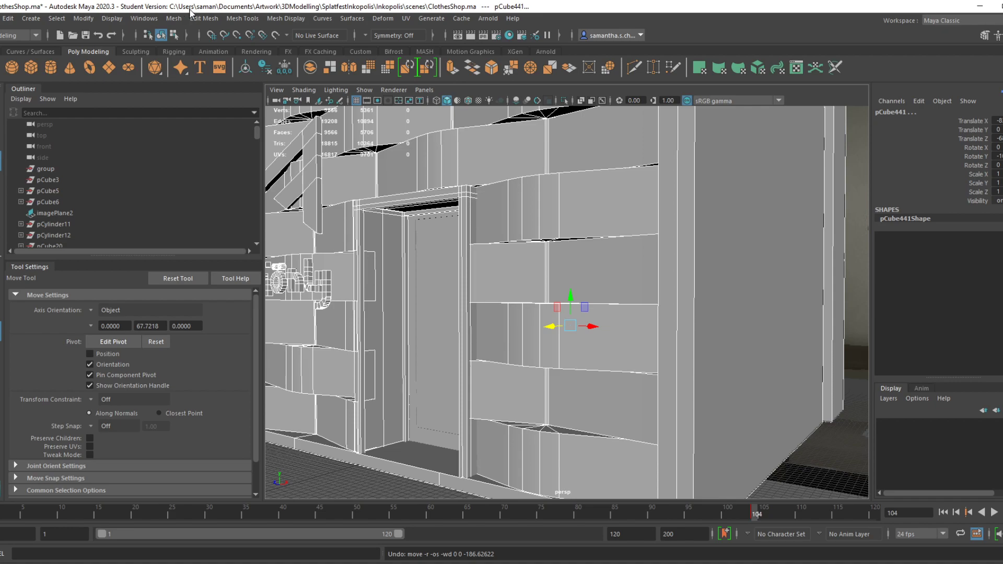
Try moving all the selected shop pieces sideways, cancel the save, and undo the move
{"action": "left_click", "coordinate": [174, 20]}
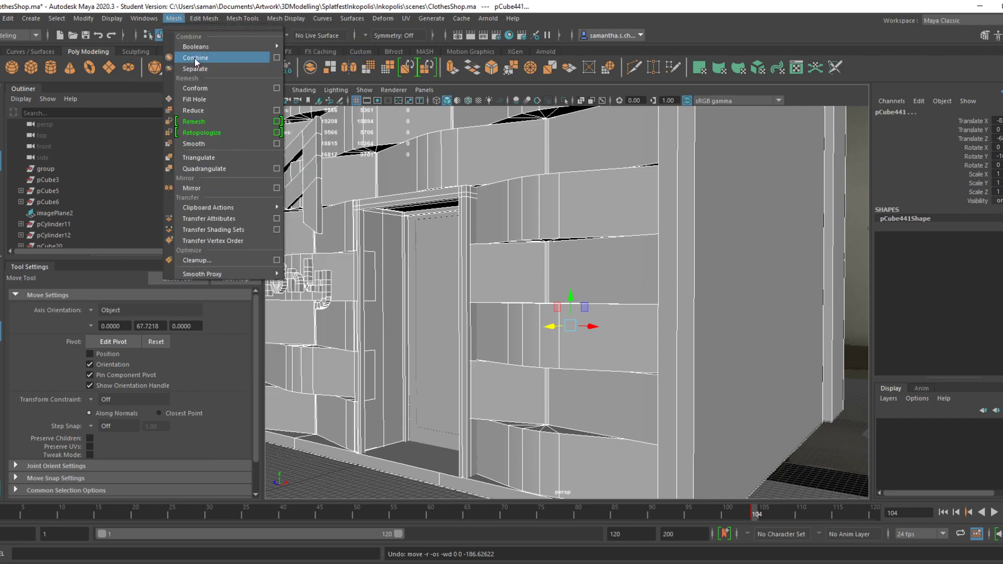
{"action": "left_click", "coordinate": [452, 251]}
{"action": "scroll", "coordinate": [453, 251], "scroll_direction": "down", "scroll_amount": 5}
{"action": "left_click_drag", "start_coordinate": [452, 251], "coordinate": [547, 327], "text": "alt"}
{"action": "key", "text": "ctrl+s"}
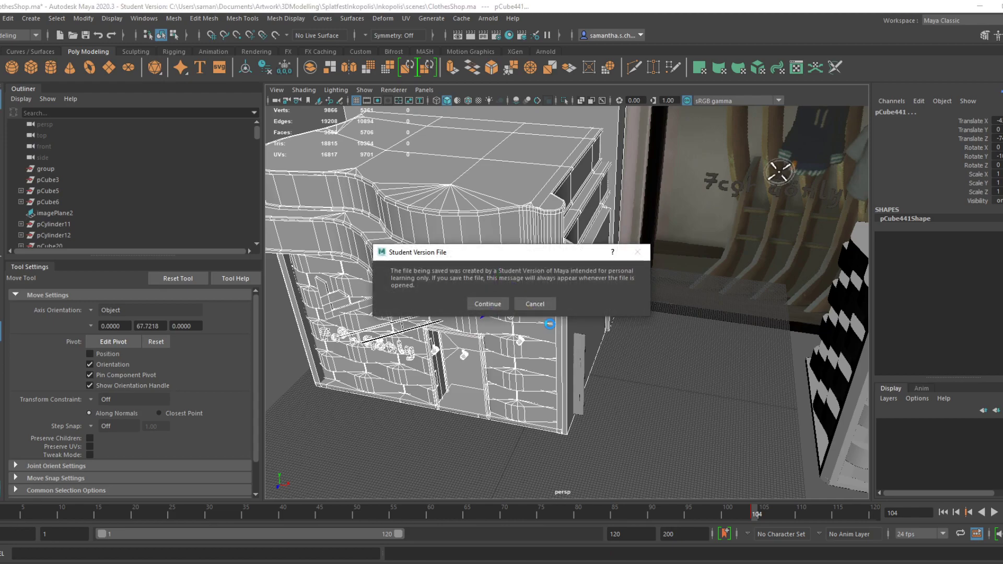
{"action": "left_click", "coordinate": [534, 306]}
{"action": "key", "text": "ctrl+z"}
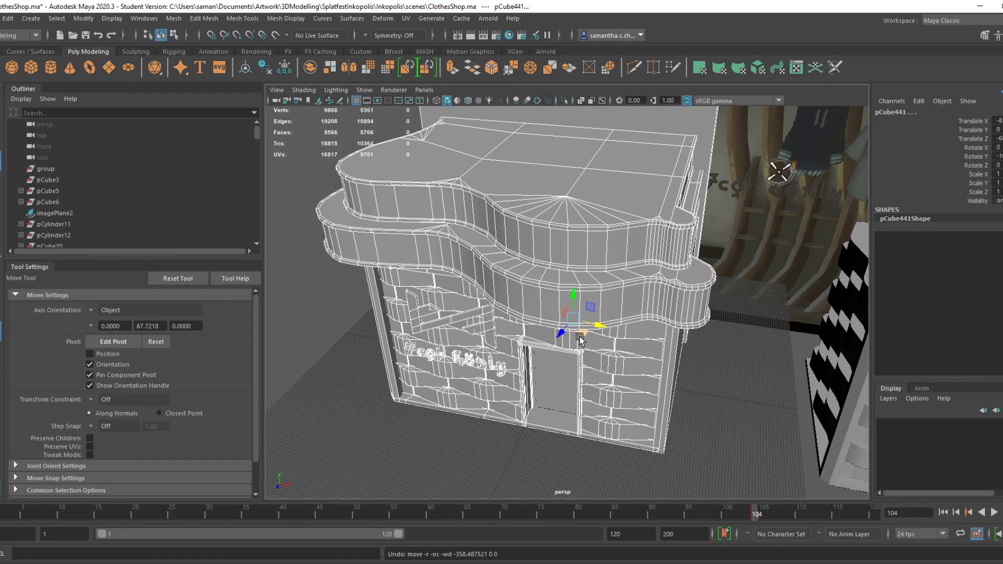
Duplicate the selected shop pieces in place and combine the copies into a single mesh
{"action": "key", "text": "ctrl+z"}
{"action": "left_click", "coordinate": [174, 18]}
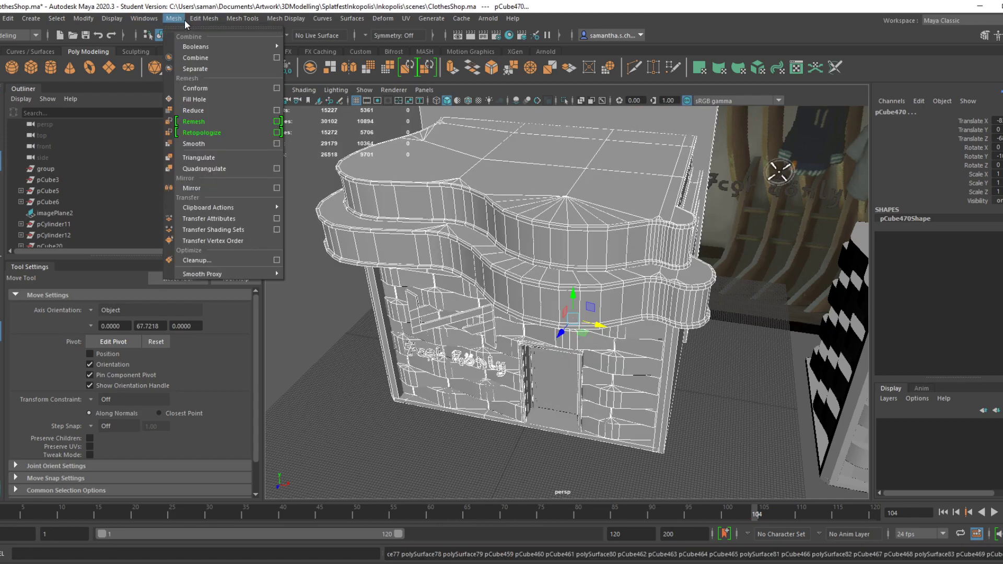
{"action": "left_click", "coordinate": [204, 57]}
Apply an automatic UV projection to the combined shop mesh and save the scene
{"action": "left_click", "coordinate": [406, 19]}
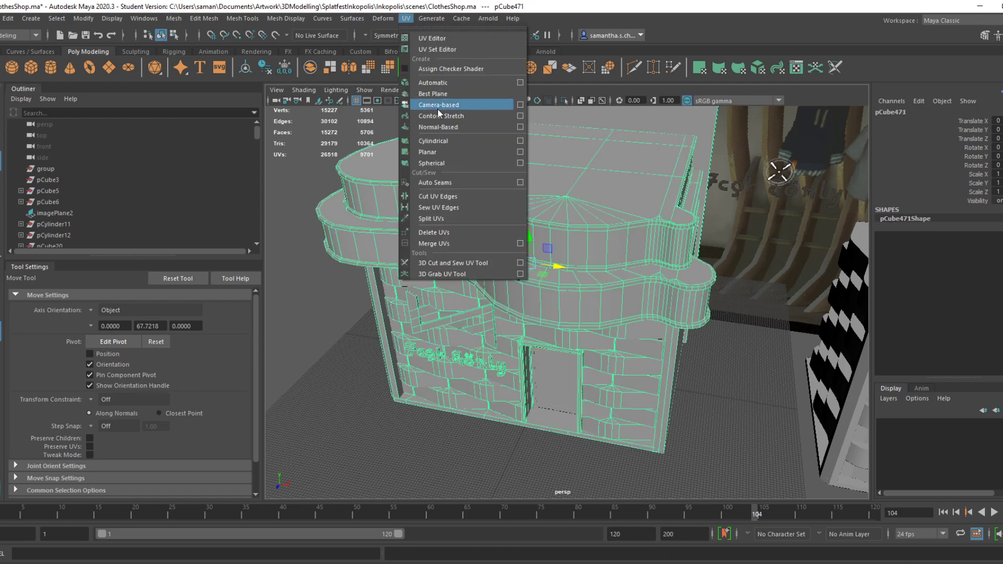
{"action": "left_click", "coordinate": [442, 83]}
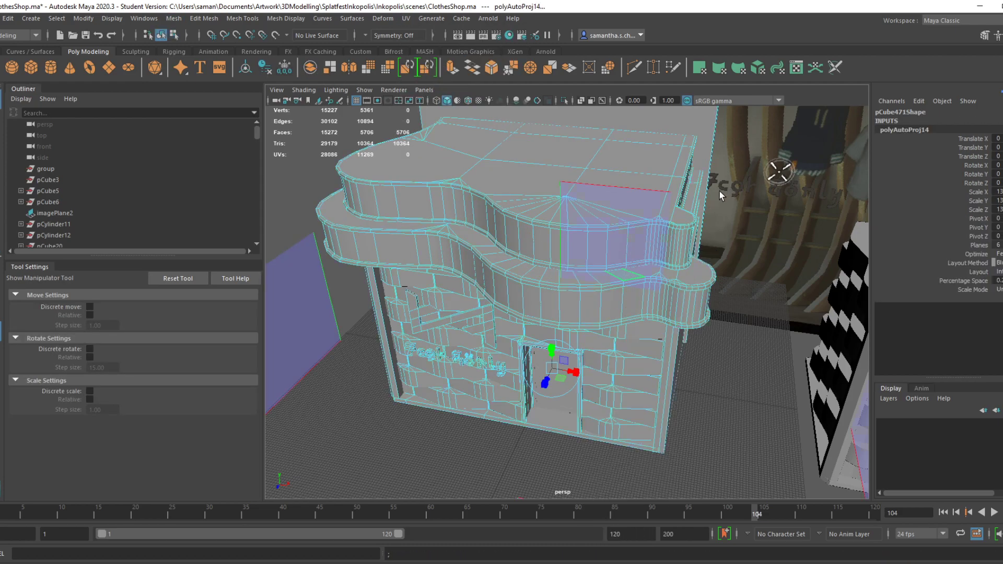
{"action": "key", "text": "q"}
{"action": "key", "text": "ctrl+s"}
{"action": "left_click", "coordinate": [487, 304]}
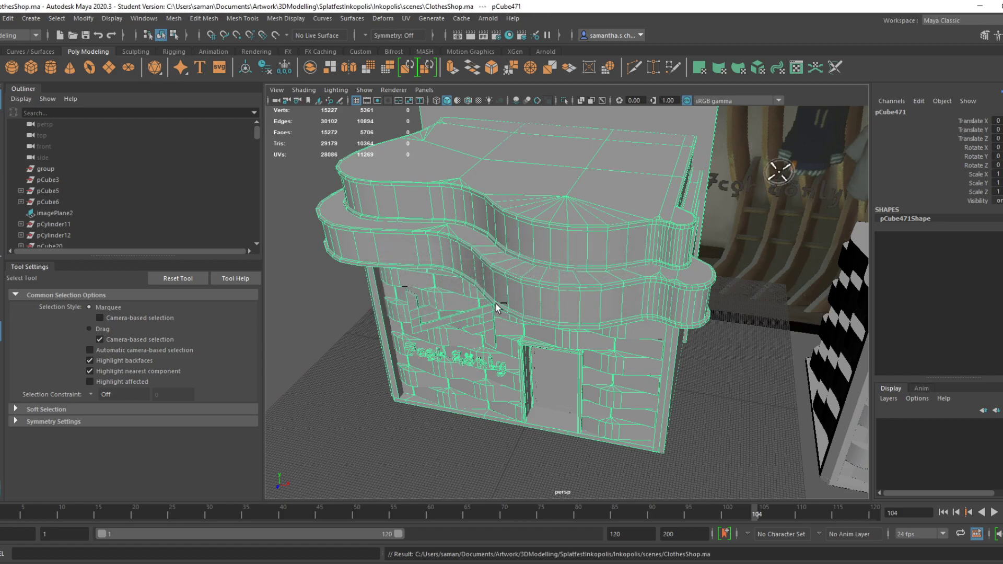
Freeze the combined shop's transformations and save the scene
{"action": "middle_click_drag", "start_coordinate": [570, 383], "coordinate": [606, 434], "text": "alt"}
{"action": "scroll", "coordinate": [607, 434], "scroll_direction": "down", "scroll_amount": 3}
{"action": "key", "text": "w"}
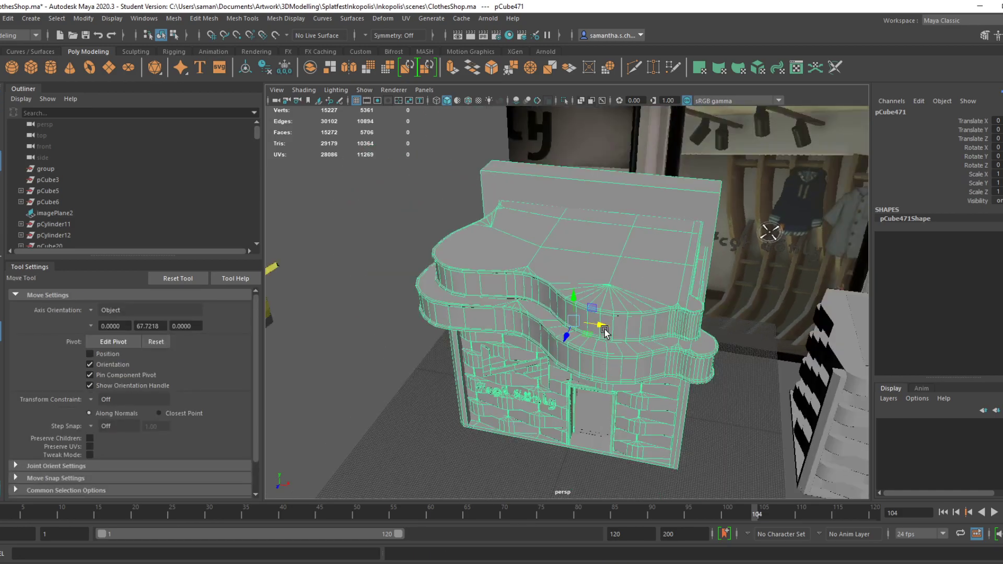
{"action": "key", "text": "ctrl+s"}
{"action": "key", "text": "Return"}
{"action": "left_click", "coordinate": [285, 68]}
{"action": "key", "text": "ctrl+s"}
{"action": "key", "text": "Return"}
Examine the combined shop's roof ledges, storefront and doorway up close and from a distance
{"action": "scroll", "coordinate": [522, 313], "scroll_direction": "up", "scroll_amount": 8}
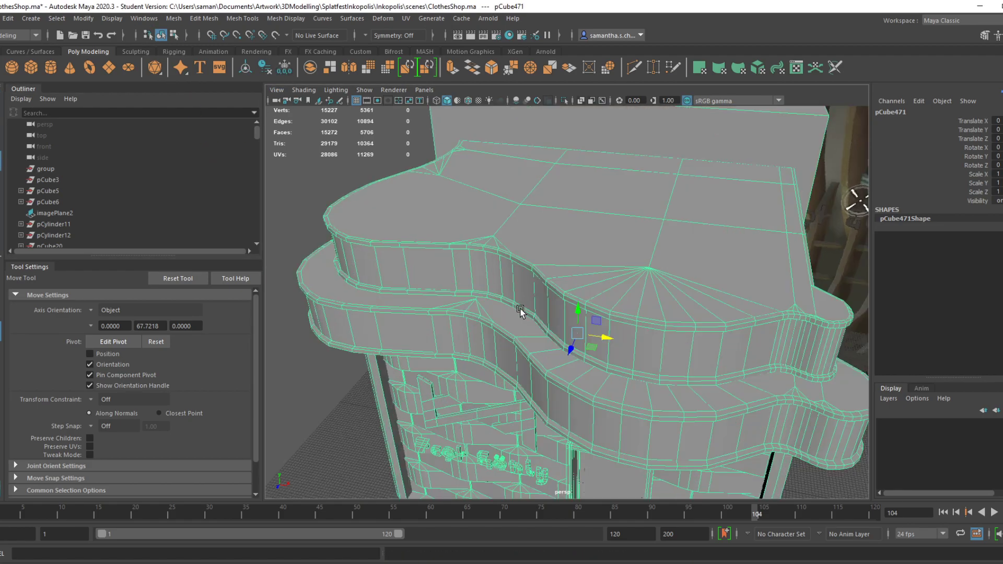
{"action": "scroll", "coordinate": [547, 381], "scroll_direction": "down", "scroll_amount": 8}
{"action": "left_click_drag", "start_coordinate": [535, 406], "coordinate": [540, 360], "text": "alt"}
{"action": "scroll", "coordinate": [544, 399], "scroll_direction": "up", "scroll_amount": 3}
{"action": "scroll", "coordinate": [552, 393], "scroll_direction": "up", "scroll_amount": 3}
{"action": "scroll", "coordinate": [566, 377], "scroll_direction": "up", "scroll_amount": 4}
{"action": "scroll", "coordinate": [516, 365], "scroll_direction": "down", "scroll_amount": 6}
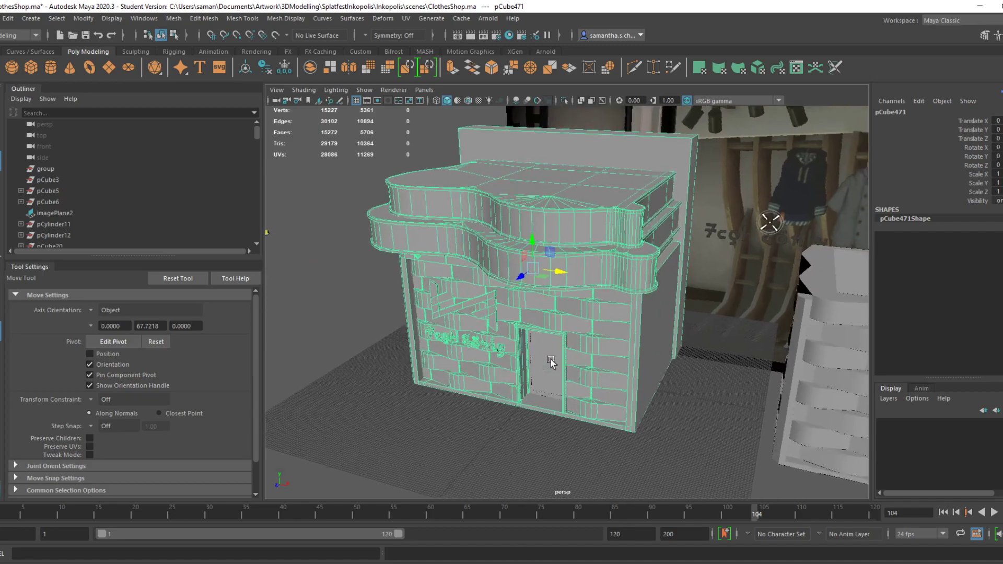
{"action": "scroll", "coordinate": [540, 361], "scroll_direction": "up", "scroll_amount": 2}
Save the scene and export the selected combined shop as FBX, replacing ClothesShoppe.fbx in the FBXExports folder
{"action": "key", "text": "ctrl+s"}
{"action": "left_click", "coordinate": [488, 304]}
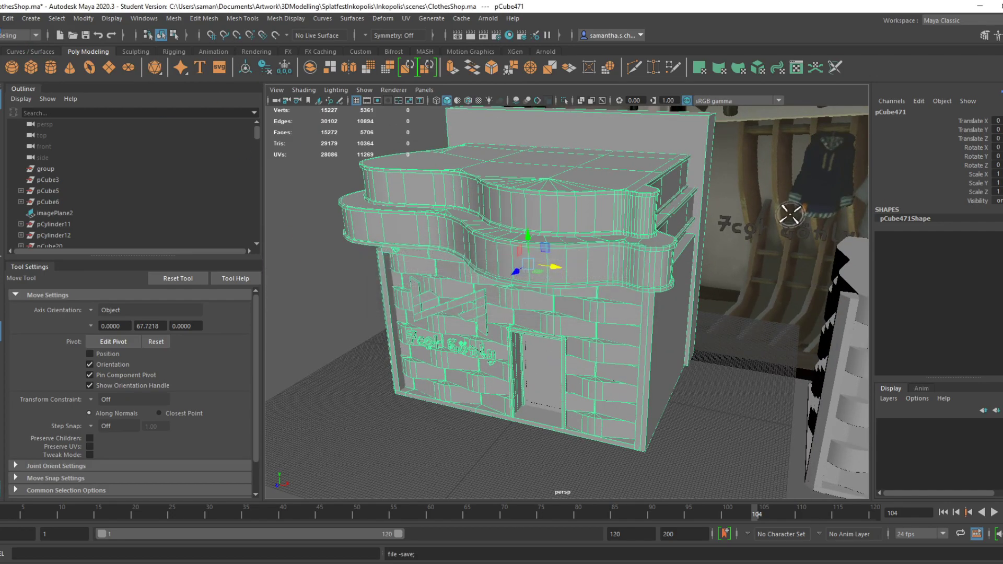
{"action": "left_click", "coordinate": [1, 19]}
{"action": "left_click", "coordinate": [65, 164]}
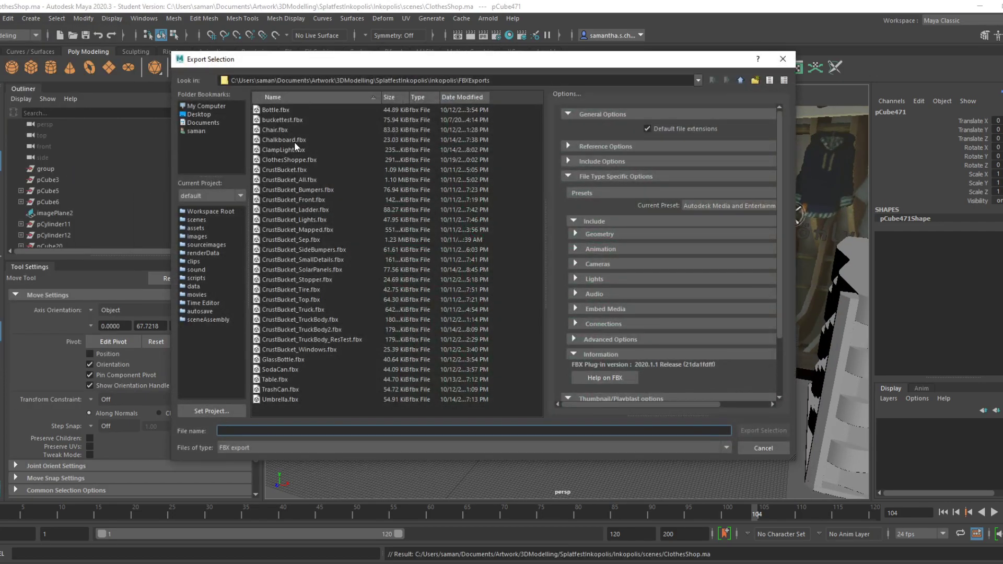
{"action": "left_click", "coordinate": [299, 160]}
{"action": "left_click", "coordinate": [763, 430]}
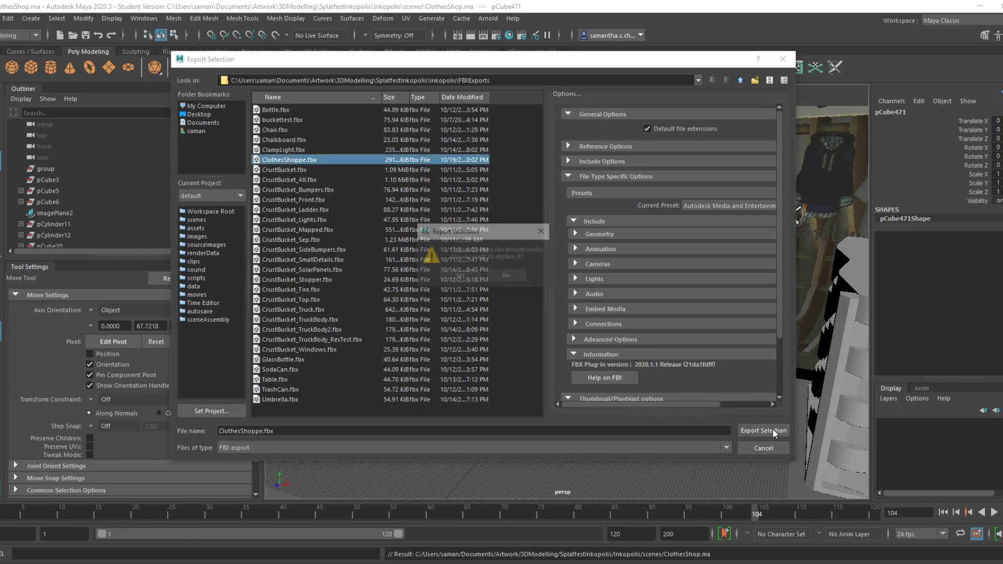
{"action": "left_click", "coordinate": [459, 276]}
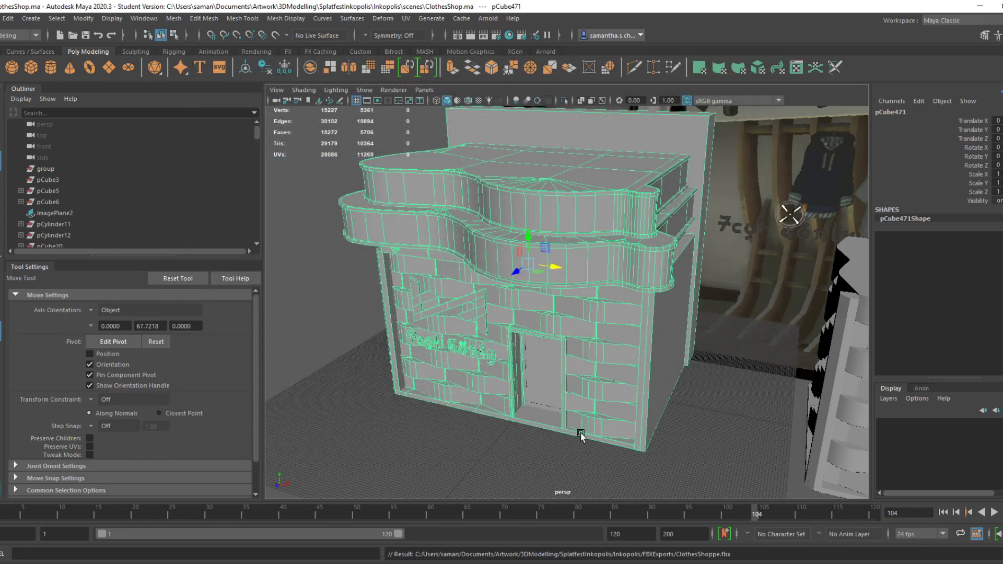
Try moving the combined shop aside from the original pieces, undo the move, and save the scene
{"action": "middle_click_drag", "start_coordinate": [557, 303], "coordinate": [640, 396], "text": "alt"}
{"action": "left_click_drag", "start_coordinate": [475, 375], "coordinate": [473, 375]}
{"action": "key", "text": "ctrl+z"}
{"action": "left_click_drag", "start_coordinate": [642, 383], "coordinate": [429, 368]}
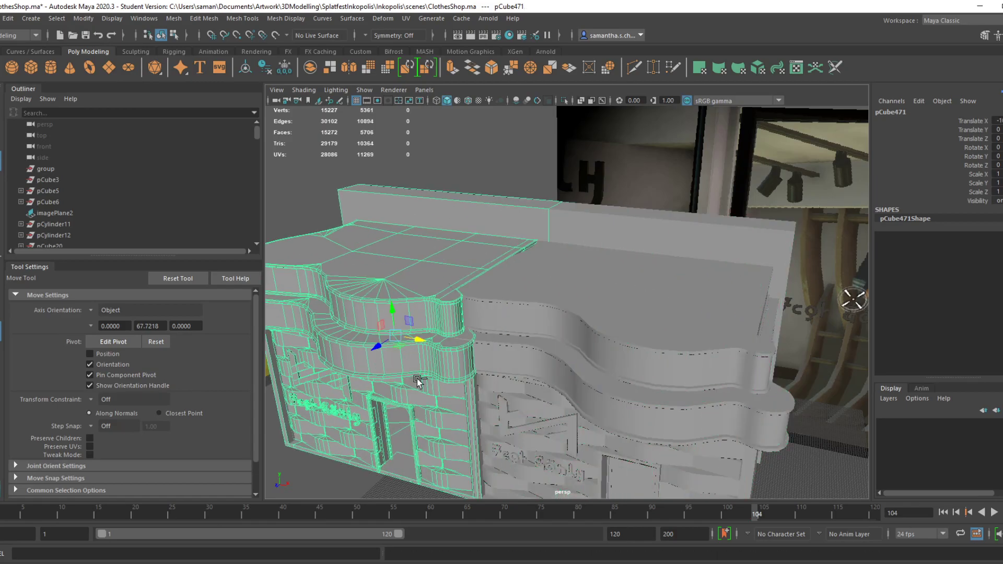
{"action": "key", "text": "ctrl+z"}
{"action": "key", "text": "ctrl+s"}
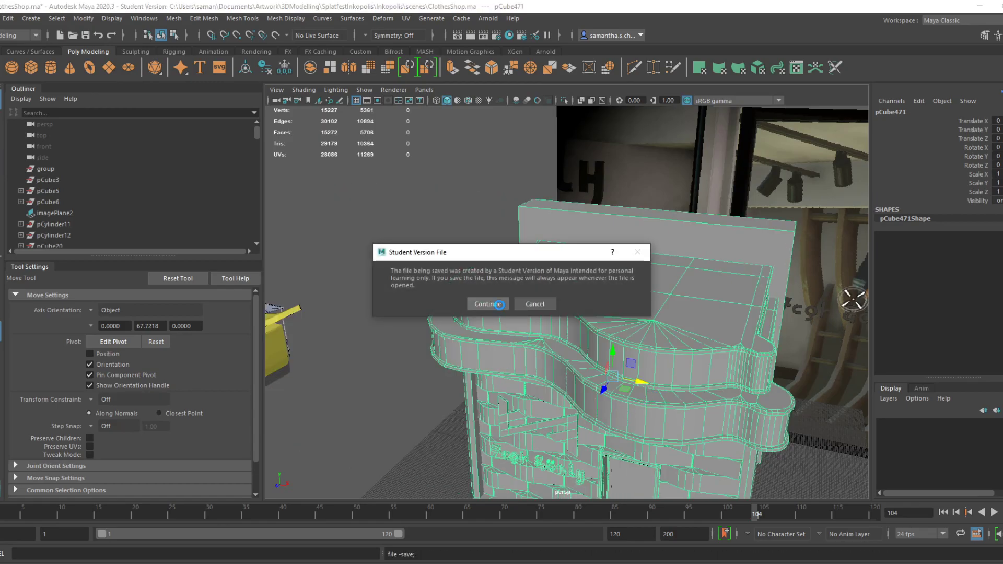
{"action": "left_click", "coordinate": [499, 305]}
Examine the yellow truck beside the shop and the shop's storefront and roof from several angles, with the combined shop reselected
{"action": "scroll", "coordinate": [631, 386], "scroll_direction": "down", "scroll_amount": 5}
{"action": "left_click_drag", "start_coordinate": [631, 386], "coordinate": [720, 408], "text": "alt"}
{"action": "scroll", "coordinate": [720, 409], "scroll_direction": "up", "scroll_amount": 4}
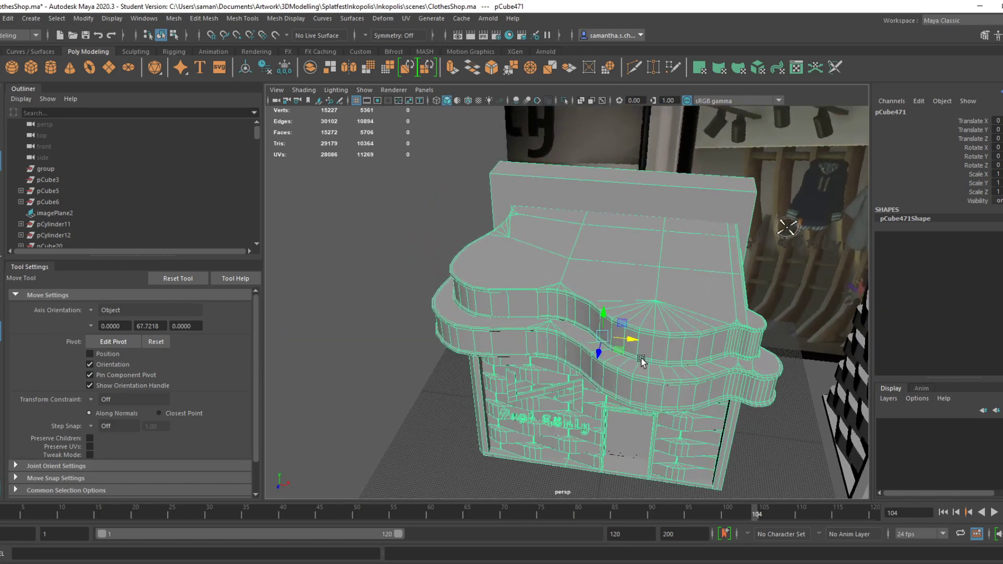
{"action": "left_click_drag", "start_coordinate": [682, 460], "coordinate": [757, 401], "text": "alt"}
{"action": "left_click", "coordinate": [436, 335]}
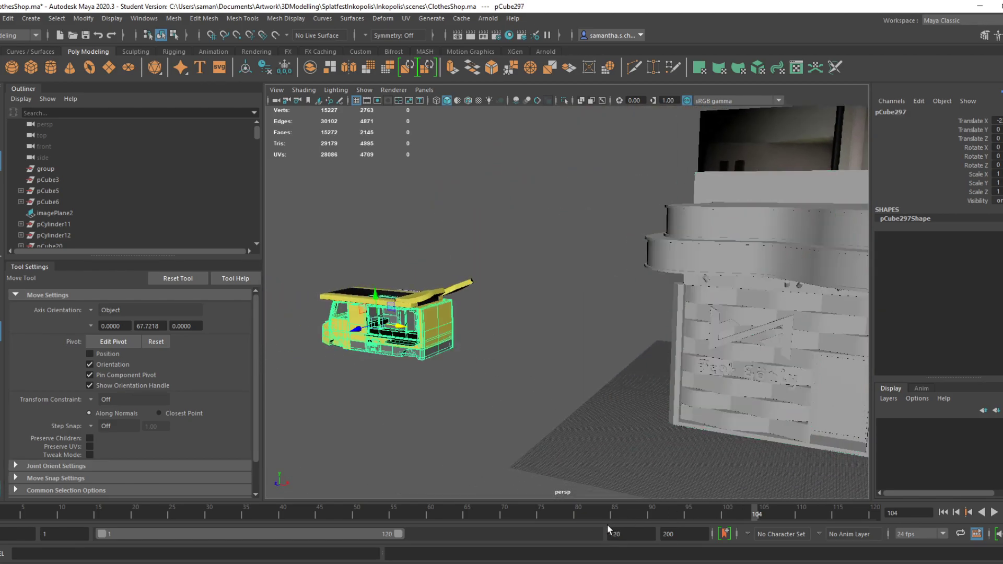
{"action": "left_click_drag", "start_coordinate": [681, 334], "coordinate": [568, 366], "text": "alt"}
{"action": "left_click_drag", "start_coordinate": [577, 442], "coordinate": [568, 349], "text": "alt"}
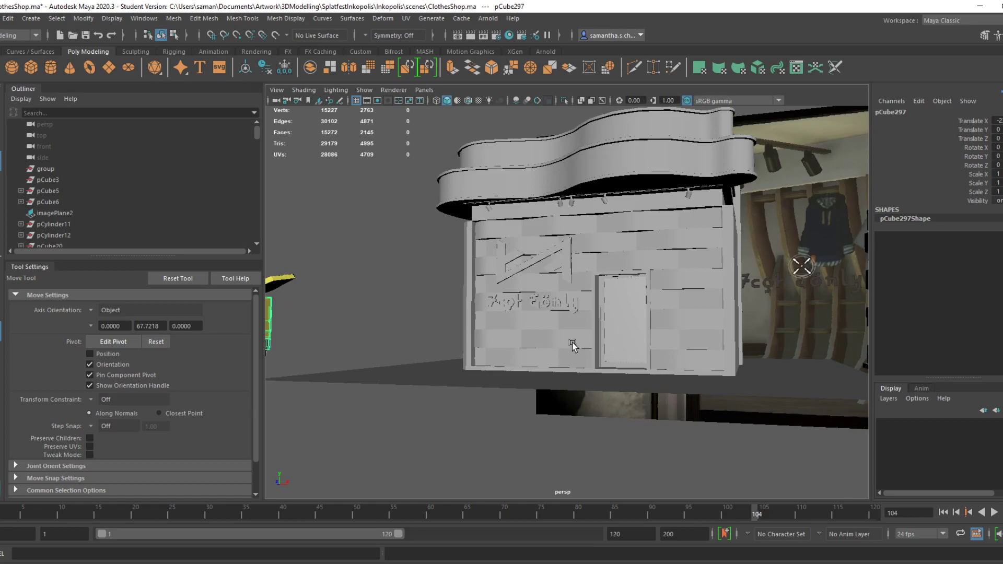
{"action": "left_click", "coordinate": [570, 347]}
{"action": "scroll", "coordinate": [626, 281], "scroll_direction": "up", "scroll_amount": 3}
{"action": "scroll", "coordinate": [626, 280], "scroll_direction": "up", "scroll_amount": 4}
{"action": "scroll", "coordinate": [645, 293], "scroll_direction": "down", "scroll_amount": 6}
{"action": "left_click_drag", "start_coordinate": [645, 293], "coordinate": [596, 327], "text": "alt"}
{"action": "scroll", "coordinate": [595, 327], "scroll_direction": "up", "scroll_amount": 2}
{"action": "middle_click_drag", "start_coordinate": [596, 327], "coordinate": [650, 385], "text": "alt"}
{"action": "mouse_move", "coordinate": [663, 397]}
{"action": "left_mouse_down", "text": "alt"}
{"action": "mouse_move", "coordinate": [704, 424]}
{"action": "mouse_move", "coordinate": [656, 386]}
{"action": "left_mouse_up", "text": "alt"}
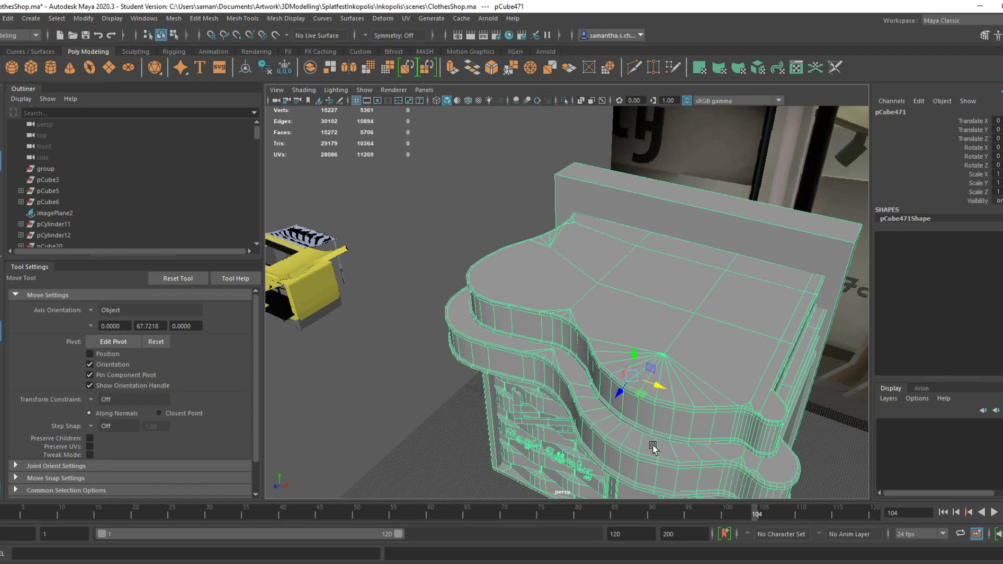
Try sliding the reselected combined shop off the original once more, undo it, and save the scene
{"action": "left_click_drag", "start_coordinate": [659, 386], "coordinate": [448, 357]}
{"action": "key", "text": "ctrl+z"}
{"action": "key", "text": "ctrl+s"}
{"action": "left_click", "coordinate": [489, 303]}
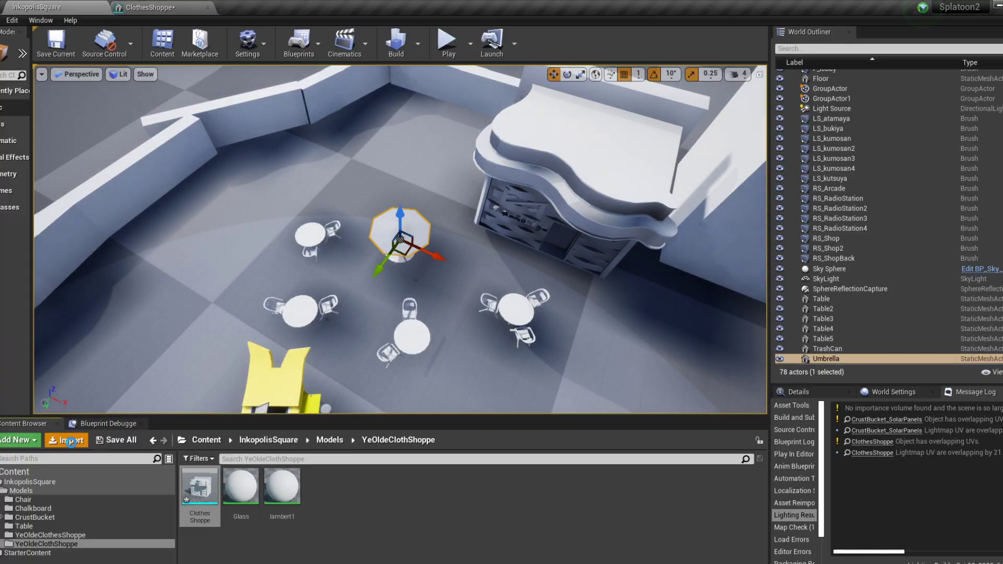
Switch to Unreal Editor and import the updated ClothesShoppe FBX into the YeOldeClothShoppe folder over the existing mesh
{"action": "left_click", "coordinate": [72, 441]}
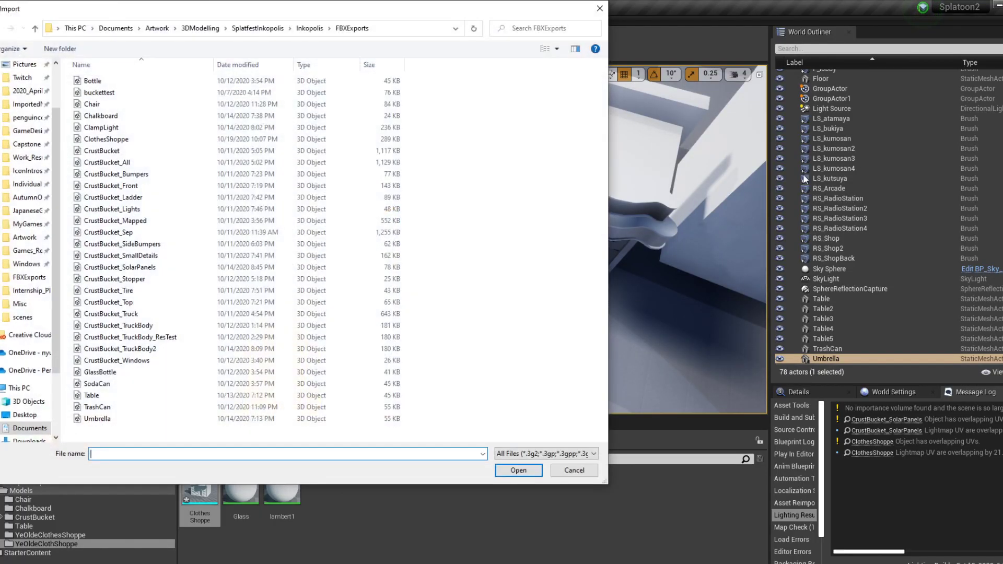
{"action": "left_click", "coordinate": [131, 140]}
{"action": "left_click", "coordinate": [520, 474]}
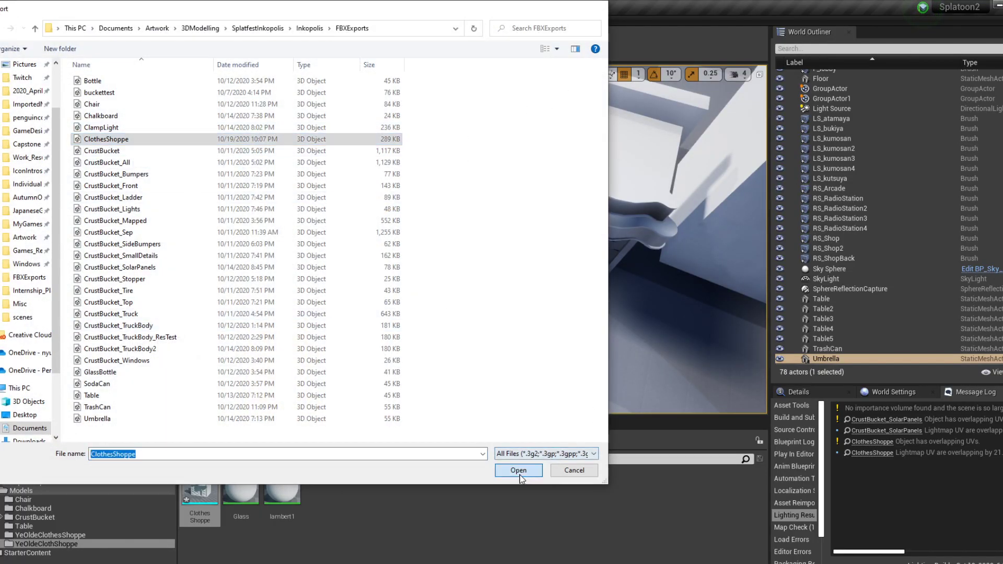
{"action": "left_click", "coordinate": [588, 336]}
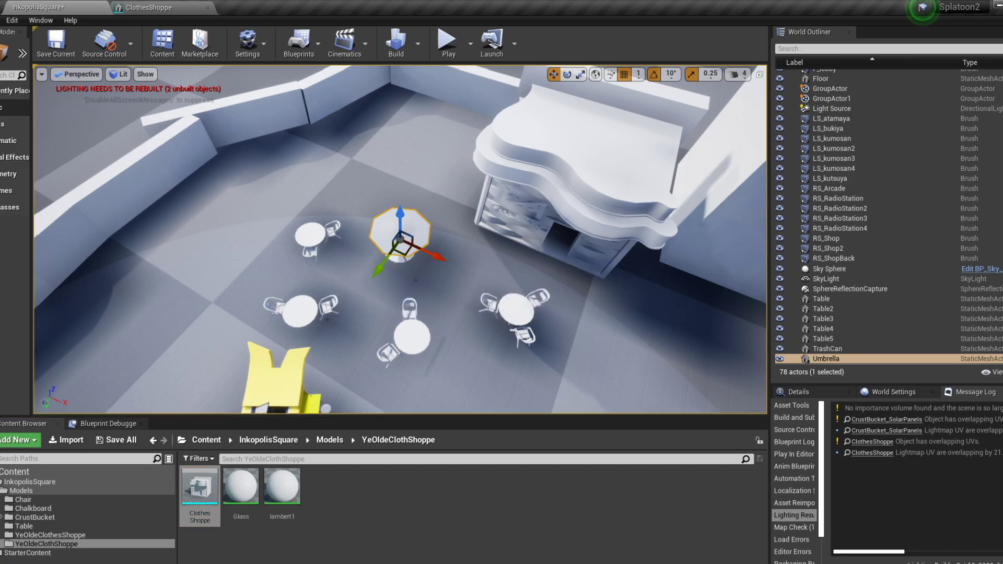
Return to Maya and delete the combined shop copy, leaving the original pieces in place
{"action": "left_click", "coordinate": [467, 555]}
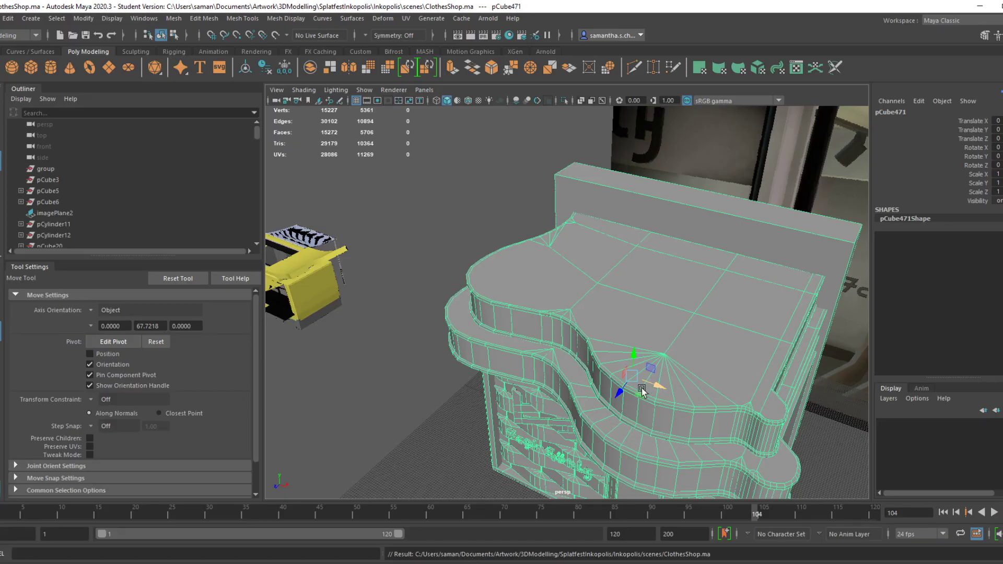
{"action": "scroll", "coordinate": [651, 385], "scroll_direction": "down", "scroll_amount": 5}
{"action": "left_click_drag", "start_coordinate": [650, 437], "coordinate": [612, 334], "text": "alt"}
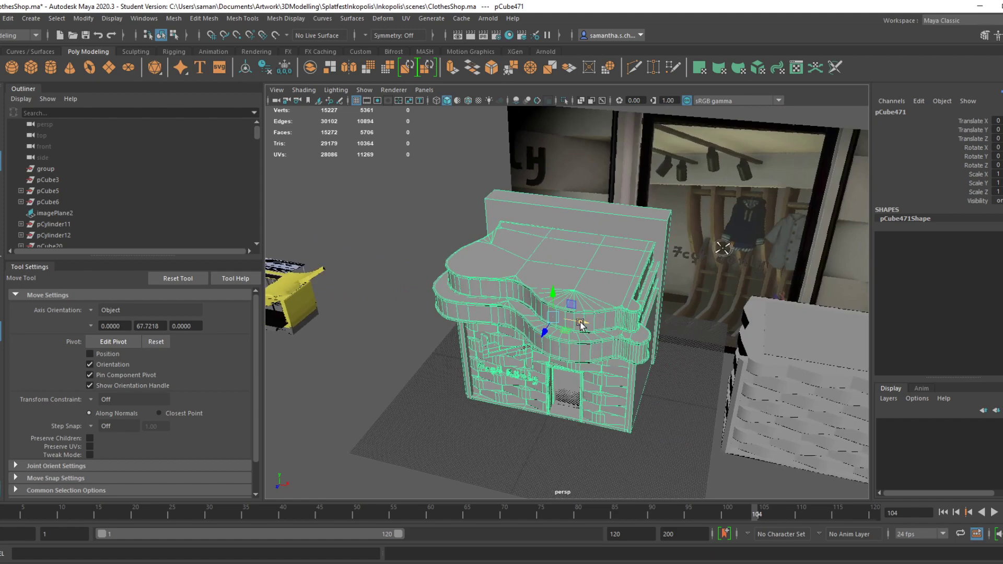
{"action": "key", "text": "Delete"}
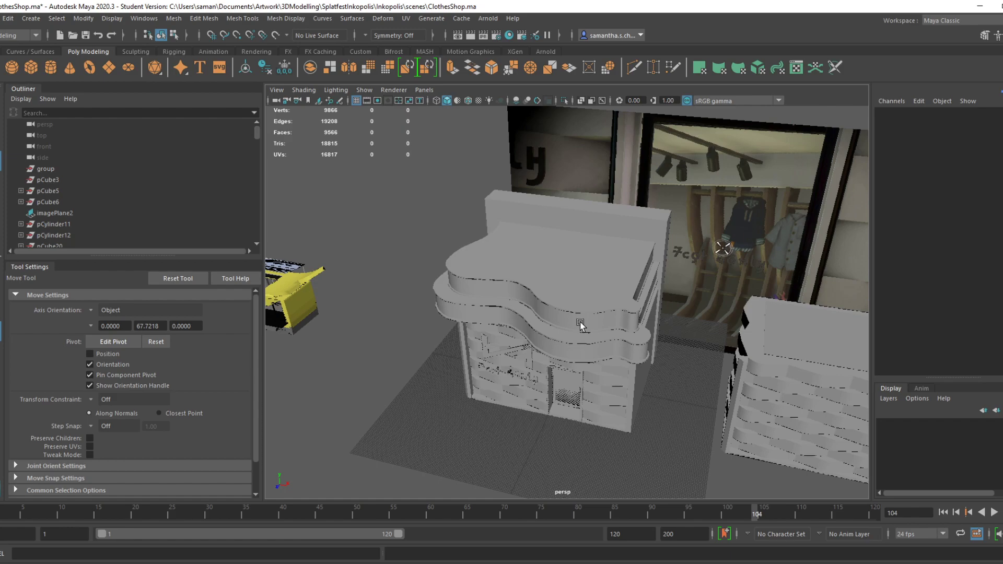
Select the glass door panel, freeze its transformations, and delete its construction history
{"action": "left_click", "coordinate": [564, 397]}
{"action": "key", "text": "f"}
{"action": "left_click", "coordinate": [284, 67]}
{"action": "left_click", "coordinate": [266, 67]}
Export the selected glass door panel as an FBX named ClothesShoppe_Door in the FBXExports folder
{"action": "left_click", "coordinate": [0, 18]}
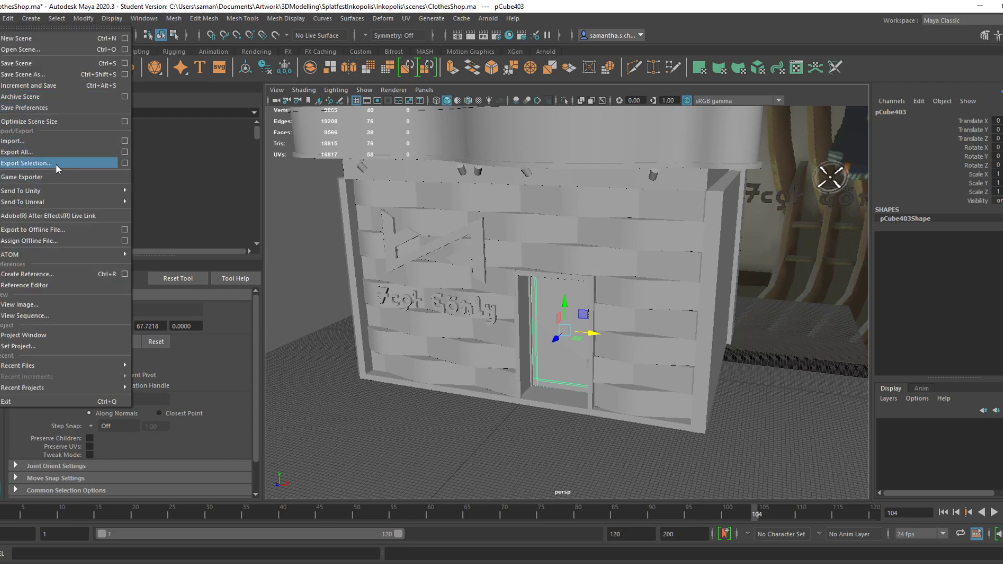
{"action": "mouse_move", "coordinate": [58, 186]}
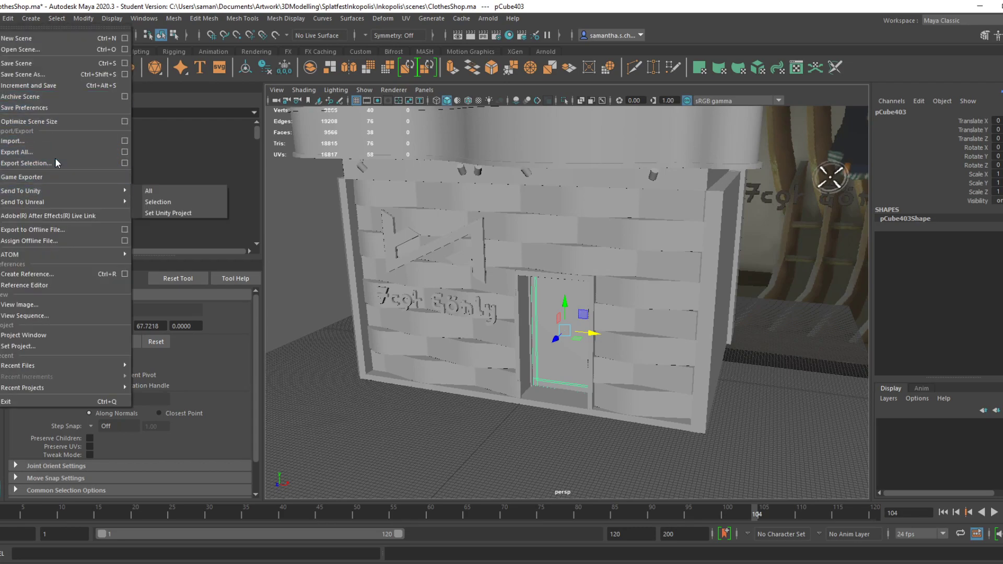
{"action": "left_click", "coordinate": [53, 163]}
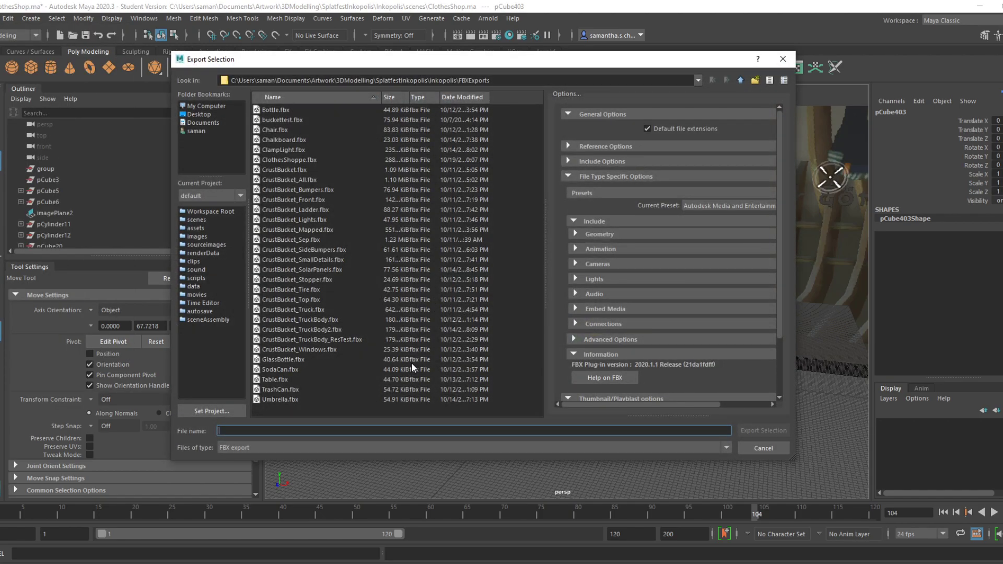
{"action": "type", "text": "ClothesShoppe_Door"}
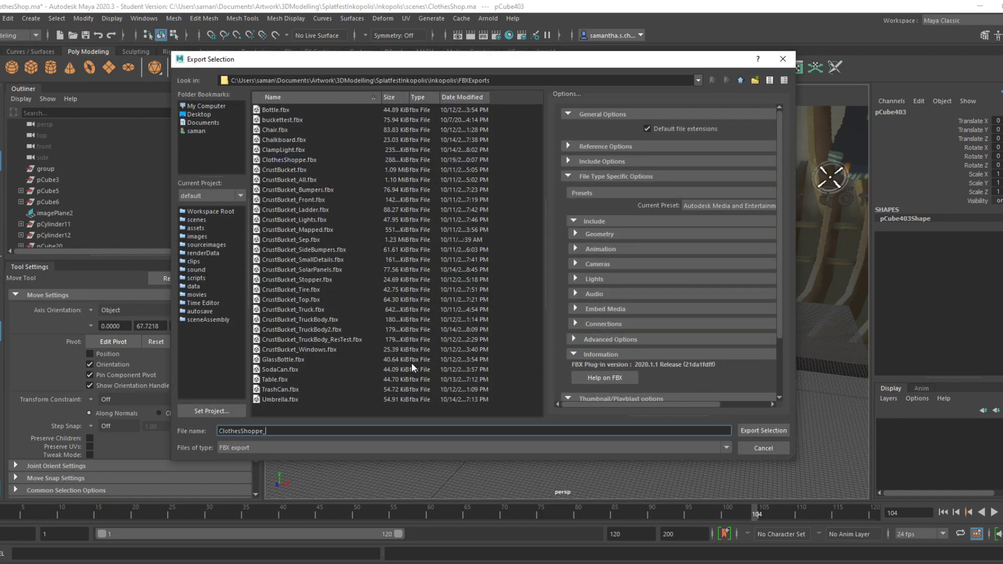
{"action": "key", "text": "Return"}
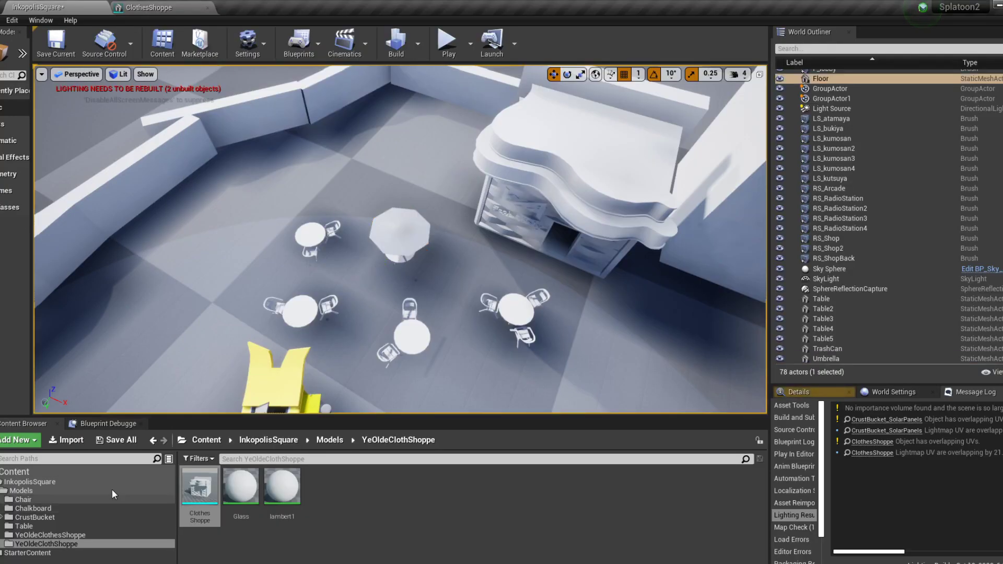
Switch to Unreal Editor and import ClothesShoppe_Door into the YeOldeClothShoppe folder
{"action": "left_click", "coordinate": [66, 440]}
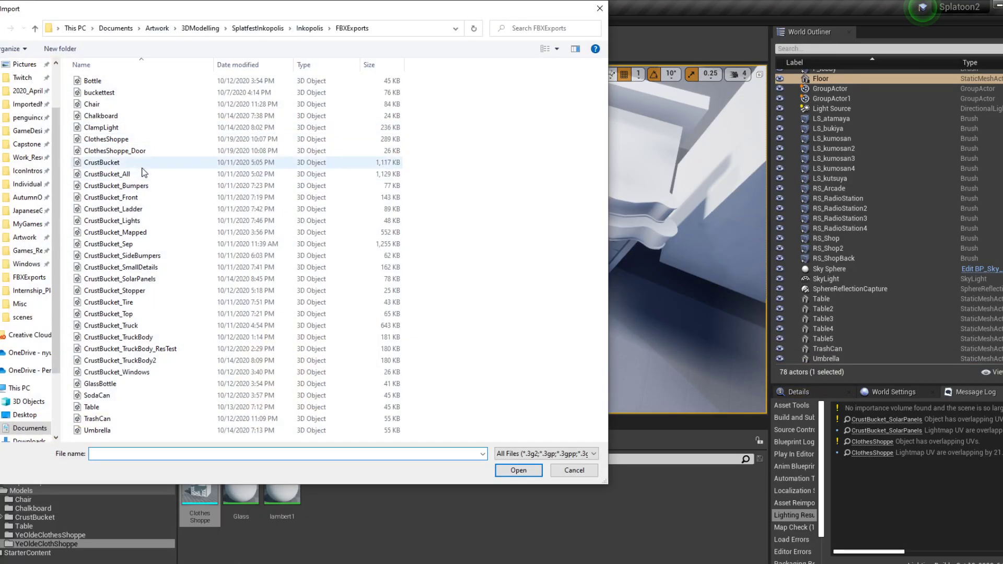
{"action": "left_click", "coordinate": [146, 152]}
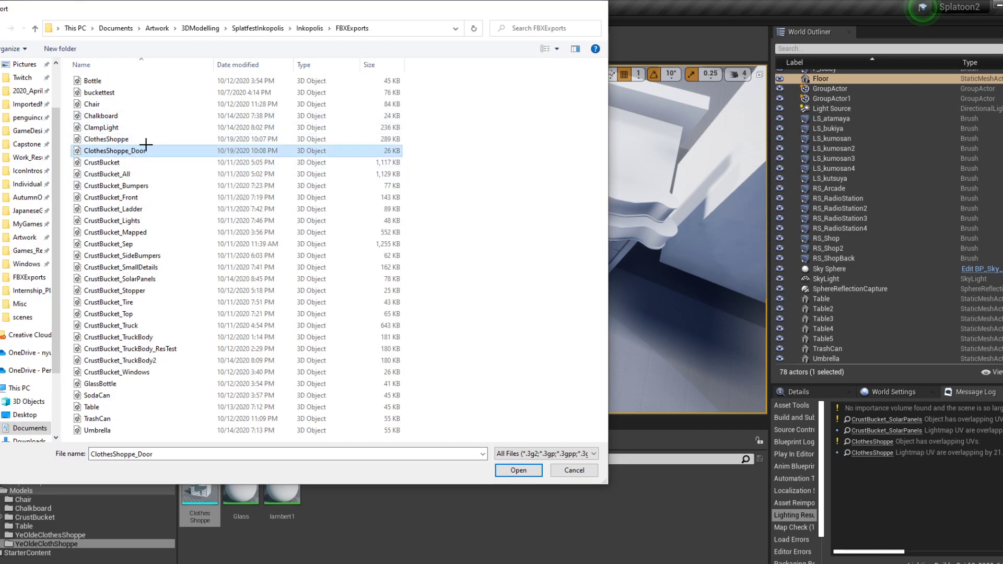
{"action": "double_click", "coordinate": [146, 151]}
{"action": "left_click", "coordinate": [542, 469]}
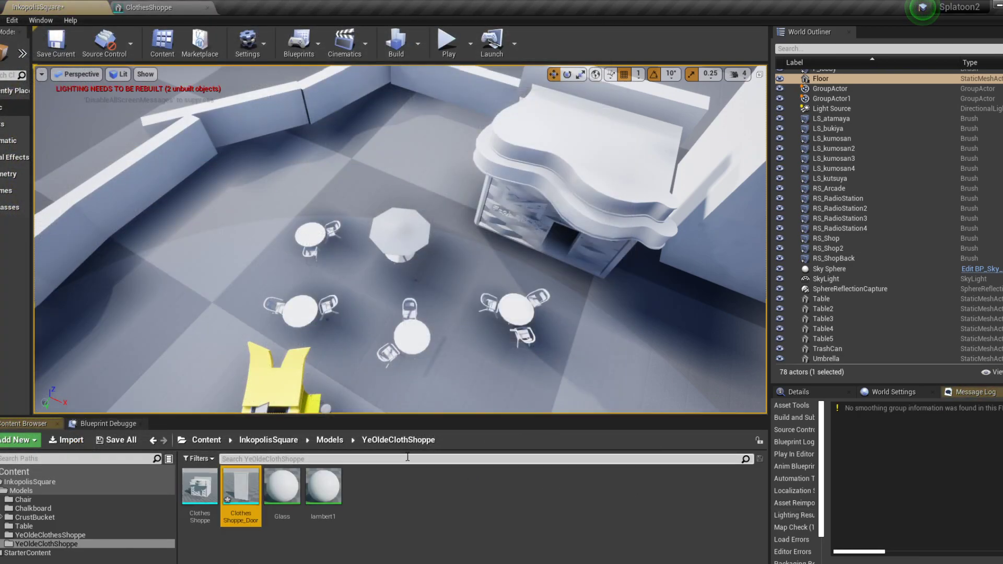
Place the ClothesShoppe_Door mesh in front of the shop in the level and look up the ClothesShoppe actor's location
{"action": "left_click_drag", "start_coordinate": [240, 486], "coordinate": [533, 287]}
{"action": "left_click_drag", "start_coordinate": [634, 403], "coordinate": [719, 318], "text": "alt"}
{"action": "left_click", "coordinate": [615, 260]}
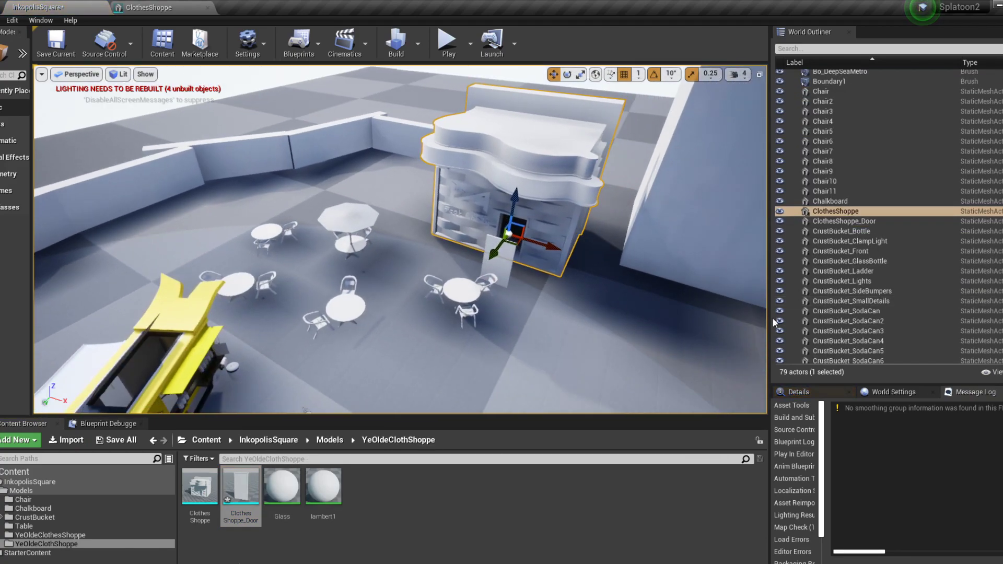
{"action": "left_click", "coordinate": [815, 393]}
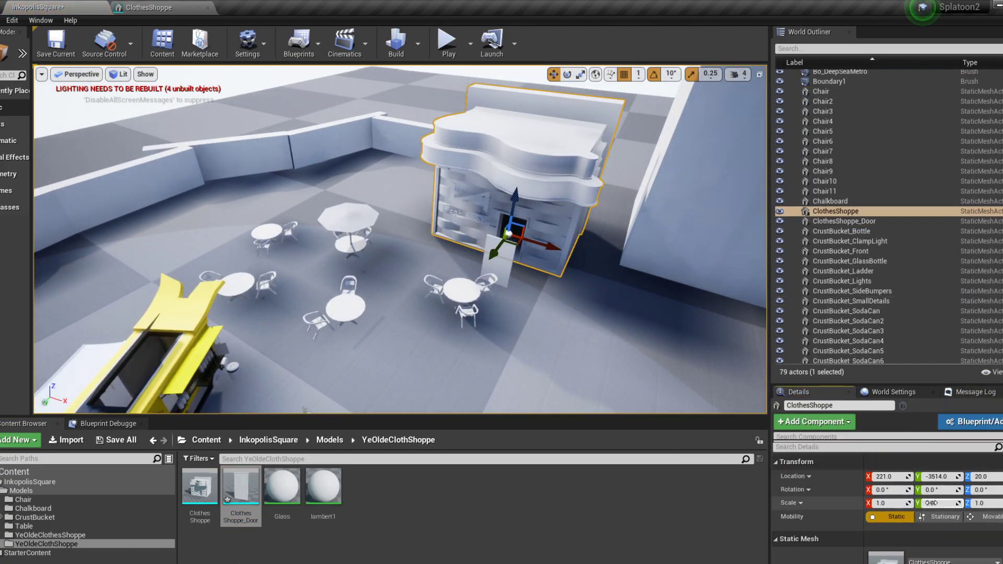
{"action": "left_click", "coordinate": [945, 477]}
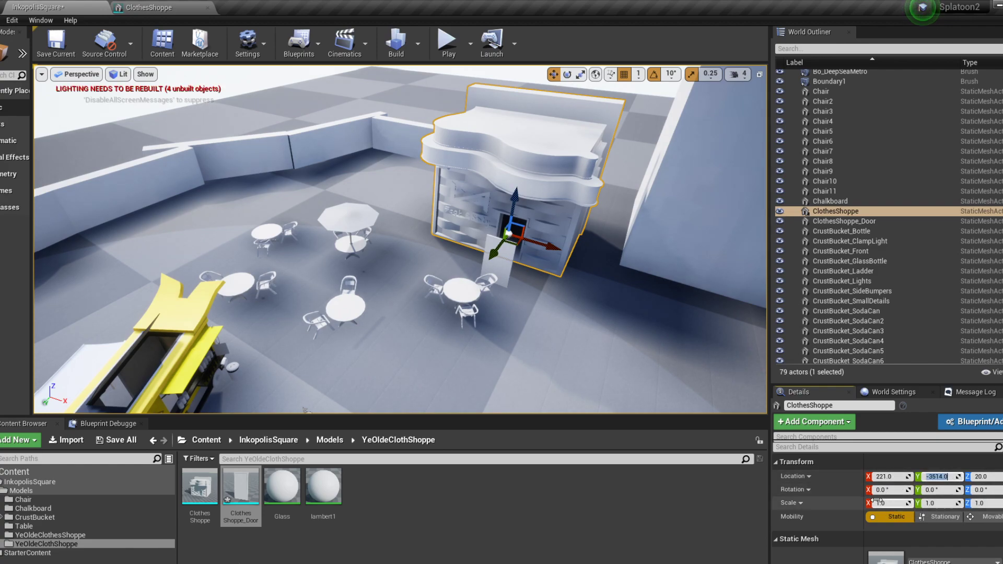
Set the ClothesShoppe_Door actor's location to X 221 and Y -3514 so it sits in the shop's doorway
{"action": "left_click", "coordinate": [900, 222]}
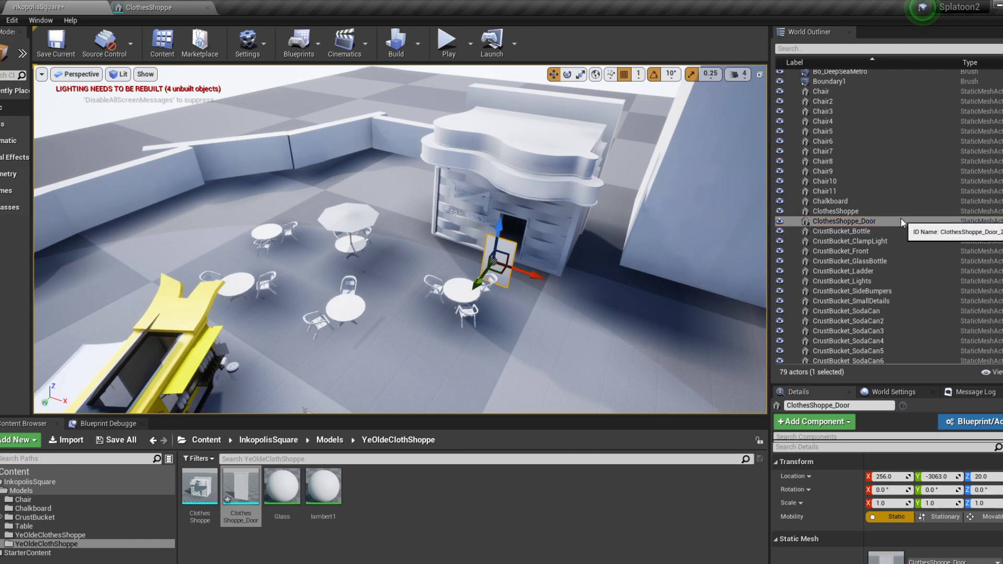
{"action": "left_click", "coordinate": [894, 477]}
{"action": "type", "text": "221"}
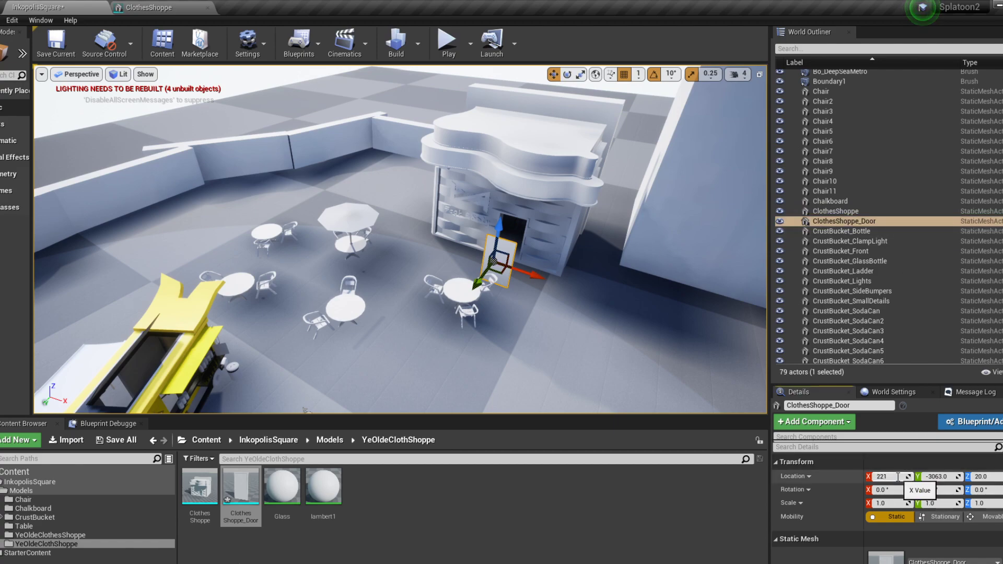
{"action": "key", "text": "Tab"}
{"action": "type", "text": "-3514"}
{"action": "key", "text": "Return"}
{"action": "scroll", "coordinate": [569, 294], "scroll_direction": "up", "scroll_amount": 2}
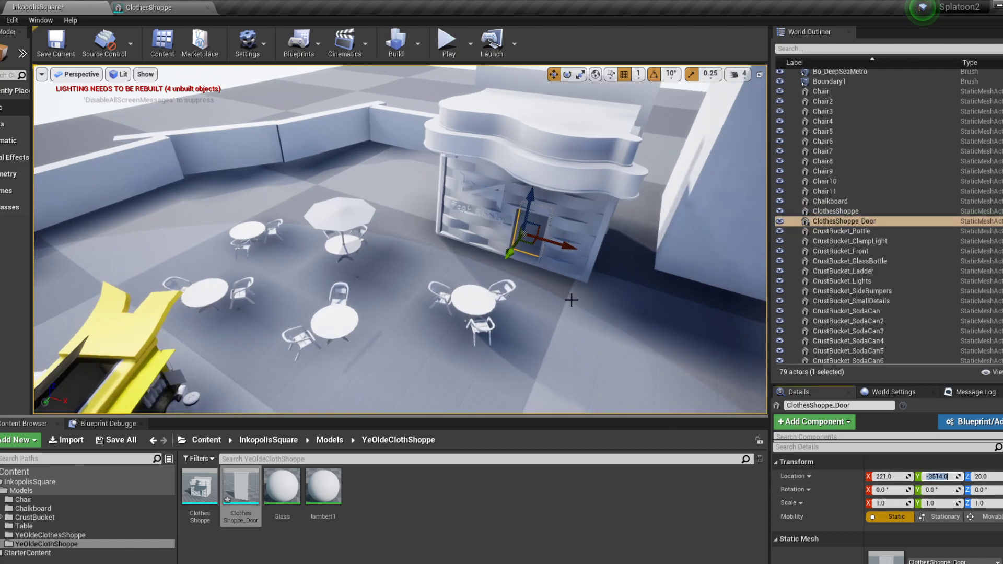
Open the ClothesShoppe_Door mesh and assign the existing translucent Glass material to its Element 1 slot
{"action": "scroll", "coordinate": [569, 294], "scroll_direction": "up", "scroll_amount": 1}
{"action": "left_click_drag", "start_coordinate": [241, 485], "coordinate": [239, 489]}
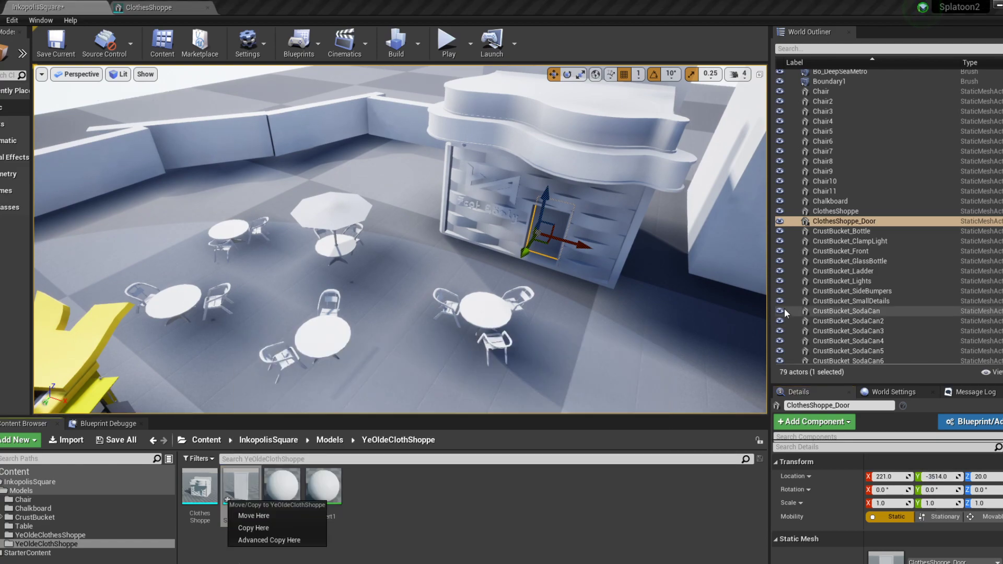
{"action": "double_click", "coordinate": [240, 489]}
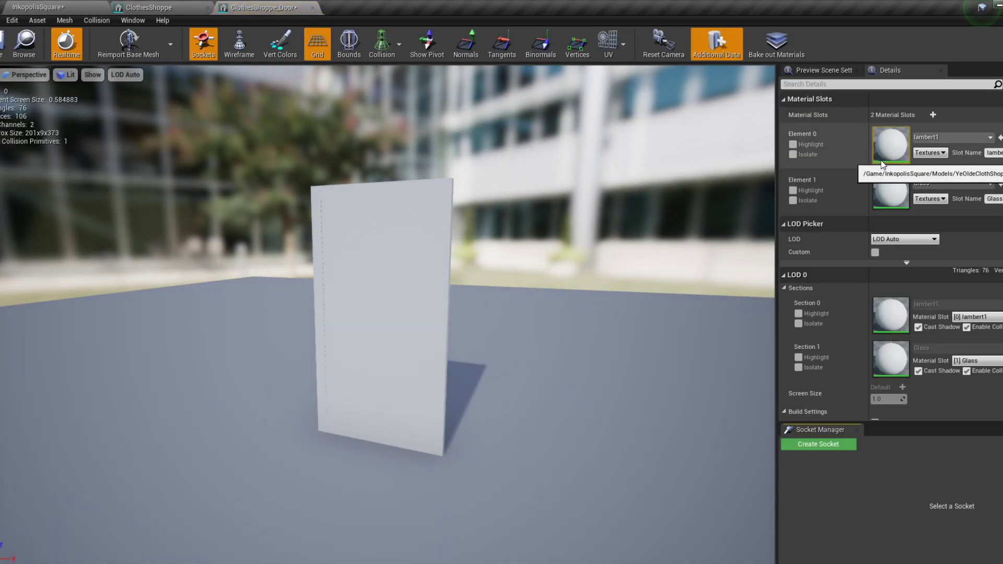
{"action": "left_click", "coordinate": [956, 184]}
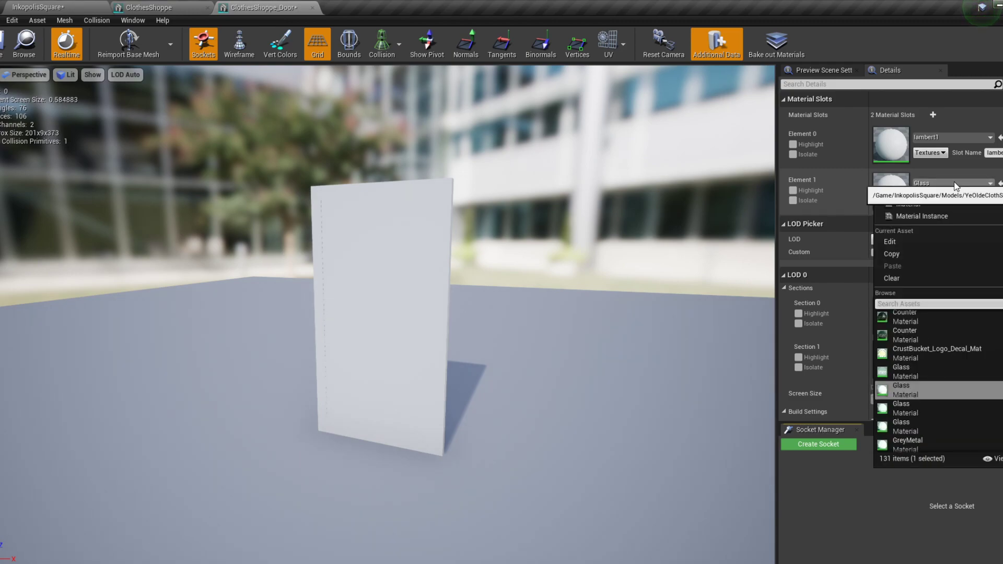
{"action": "type", "text": "glass"}
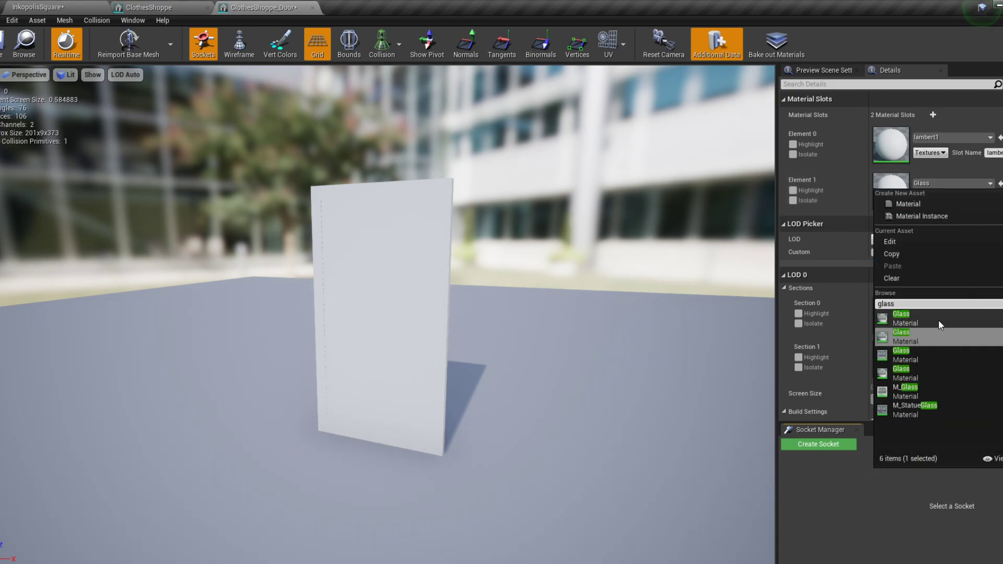
{"action": "left_click", "coordinate": [927, 357]}
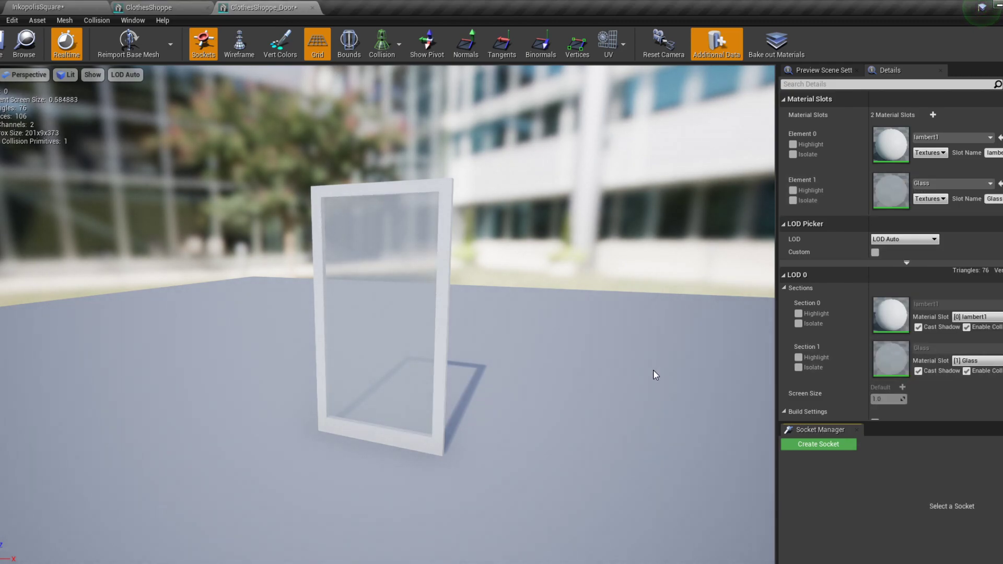
Return to the InkopolisSquare level and save the current map
{"action": "left_click", "coordinate": [32, 6]}
{"action": "left_click", "coordinate": [56, 44]}
{"action": "left_click_drag", "start_coordinate": [595, 345], "coordinate": [602, 320], "text": "alt"}
{"action": "key", "text": "ctrl+s"}
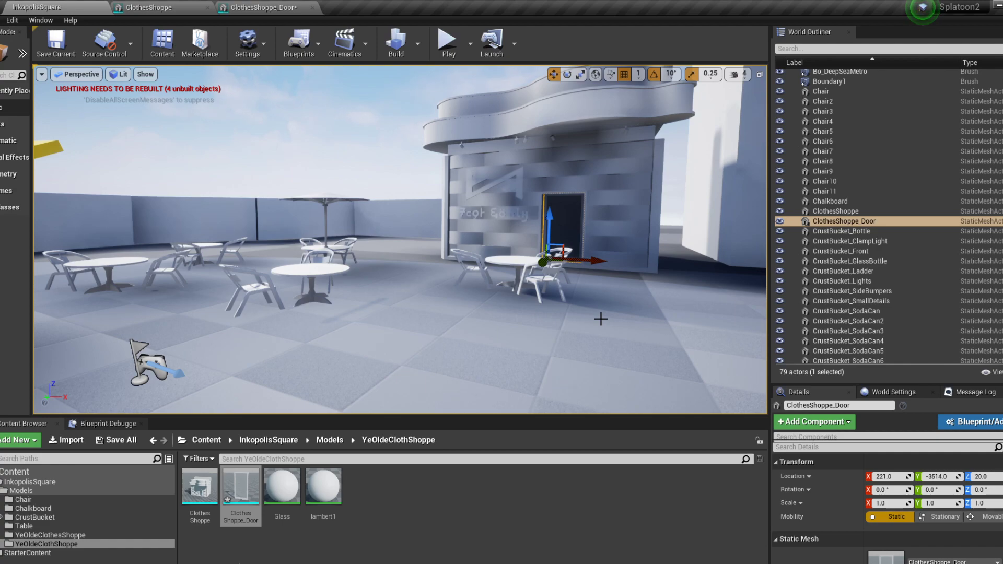
{"action": "key", "text": "ctrl+s"}
Examine the glass door's fit in the shop's doorway up close and from outside
{"action": "left_click_drag", "start_coordinate": [678, 357], "coordinate": [459, 376], "text": "alt"}
{"action": "left_click", "coordinate": [595, 299]}
{"action": "scroll", "coordinate": [629, 374], "scroll_direction": "up", "scroll_amount": 3}
{"action": "key", "text": "f"}
{"action": "left_click", "coordinate": [459, 375]}
{"action": "key", "text": "f"}
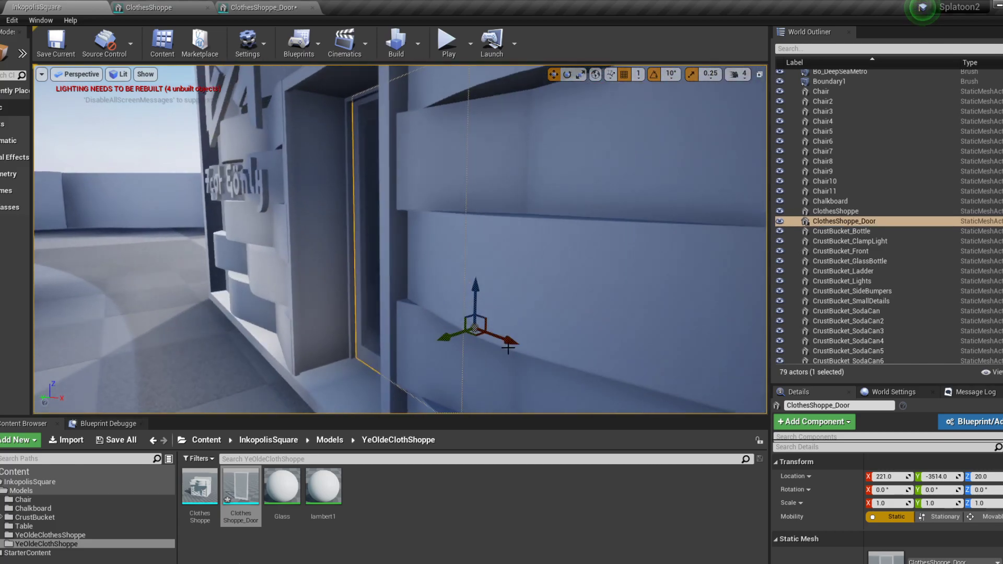
{"action": "scroll", "coordinate": [481, 364], "scroll_direction": "down", "scroll_amount": 4}
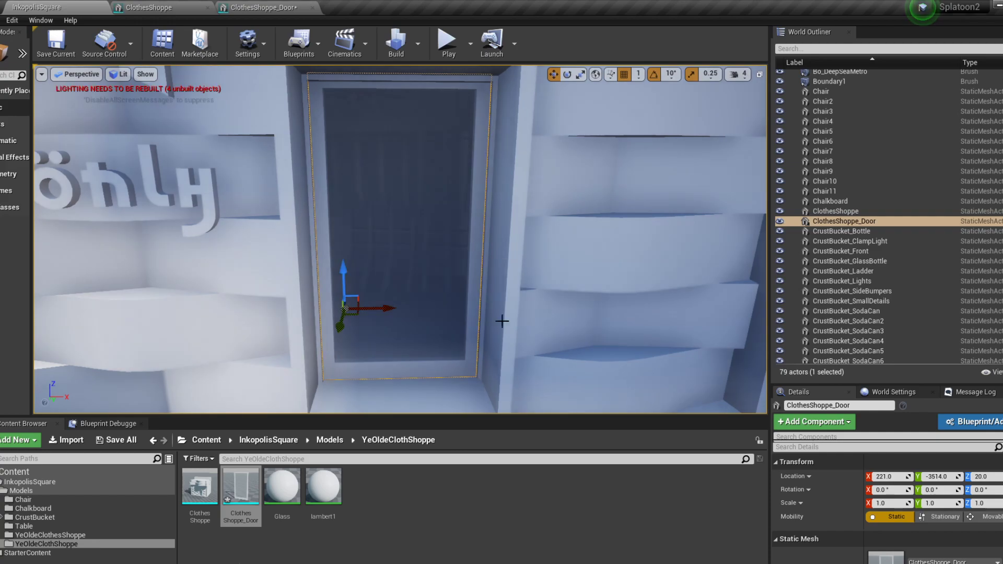
{"action": "scroll", "coordinate": [488, 394], "scroll_direction": "down", "scroll_amount": 5}
{"action": "left_click_drag", "start_coordinate": [565, 347], "coordinate": [468, 305], "text": "alt"}
Save the InkopolisSquare map again with the door in place
{"action": "key", "text": "ctrl+s"}
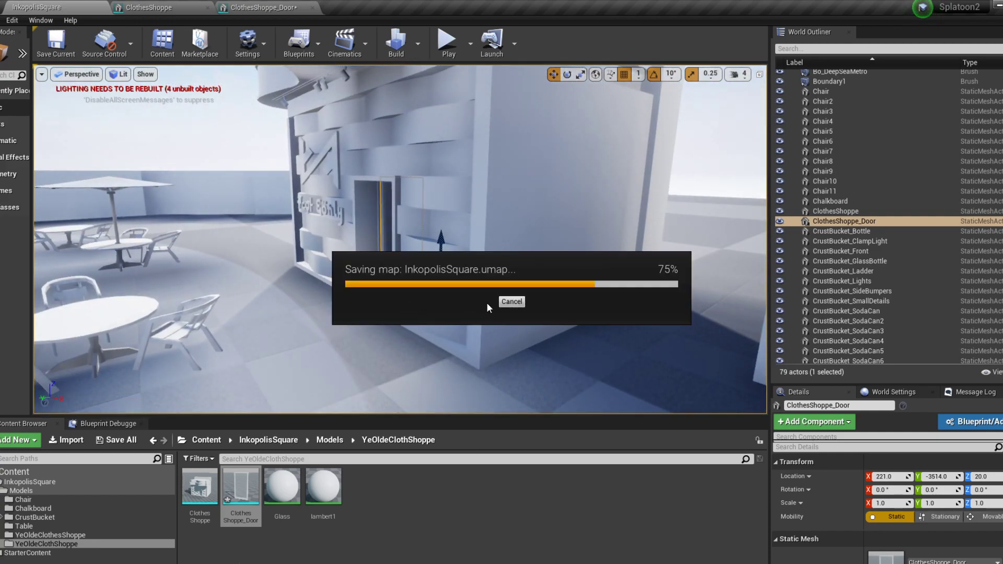
{"action": "key", "text": "ctrl+s"}
{"action": "scroll", "coordinate": [583, 355], "scroll_direction": "down", "scroll_amount": 5}
{"action": "left_click_drag", "start_coordinate": [575, 333], "coordinate": [519, 333], "text": "alt"}
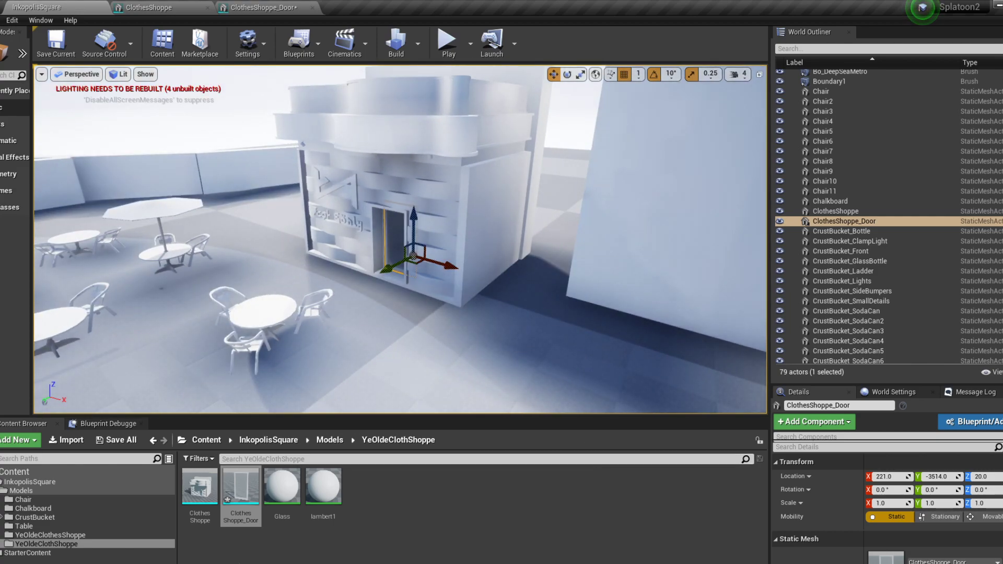
Switch to Maya and save the ClothesShop scene, accepting the student version notice
{"action": "key", "text": "alt+Tab"}
{"action": "key", "text": "ctrl+s"}
{"action": "left_click", "coordinate": [501, 310]}
{"action": "scroll", "coordinate": [567, 403], "scroll_direction": "down", "scroll_amount": 5}
{"action": "left_click_drag", "start_coordinate": [566, 402], "coordinate": [575, 455], "text": "alt"}
{"action": "key", "text": "ctrl+s"}
{"action": "left_click", "coordinate": [500, 306]}
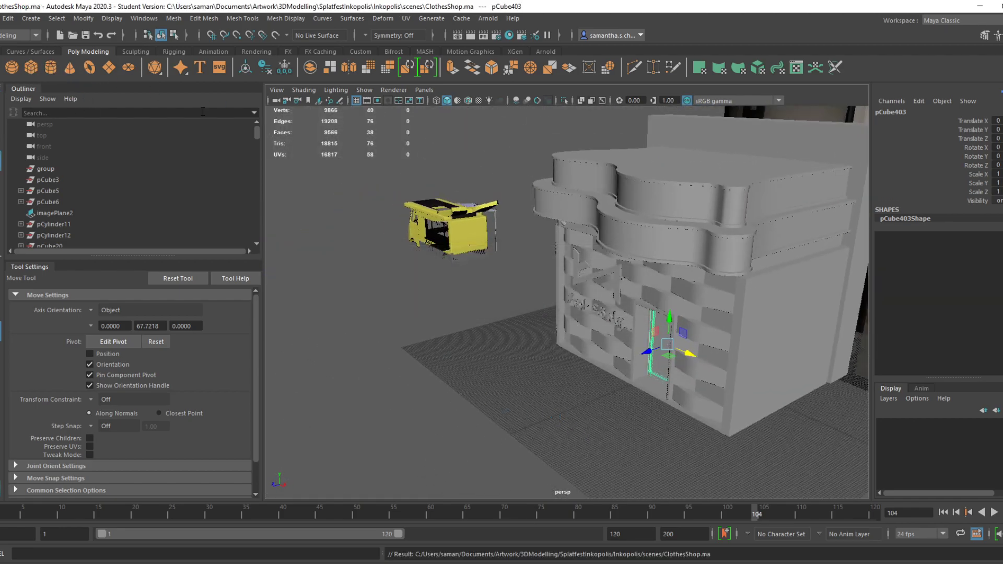
Select the interior reference image plane and move it away from the shop, behind the yellow food truck
{"action": "scroll", "coordinate": [684, 280], "scroll_direction": "down", "scroll_amount": 5}
{"action": "middle_click_drag", "start_coordinate": [685, 280], "coordinate": [534, 302], "text": "alt"}
{"action": "left_click_drag", "start_coordinate": [534, 302], "coordinate": [604, 298], "text": "alt"}
{"action": "left_click", "coordinate": [619, 313]}
{"action": "middle_click_drag", "start_coordinate": [619, 312], "coordinate": [785, 319], "text": "alt"}
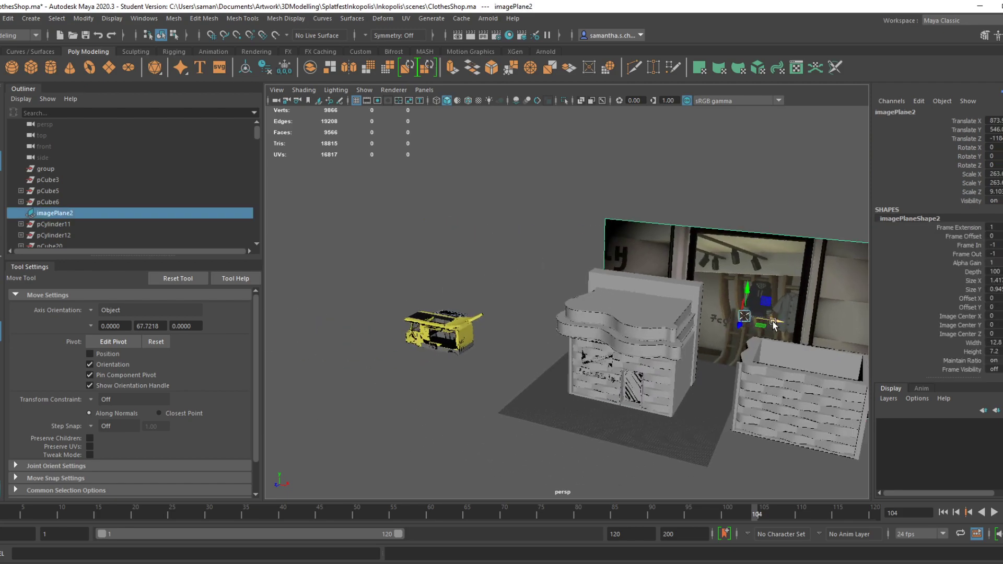
{"action": "left_click_drag", "start_coordinate": [772, 324], "coordinate": [570, 303]}
{"action": "left_click_drag", "start_coordinate": [575, 358], "coordinate": [644, 339], "text": "alt"}
Replace the reference plane's image with StoplightFront.jpg from the SplatfestInkopolis References/StopLight folder
{"action": "key", "text": "ctrl+a"}
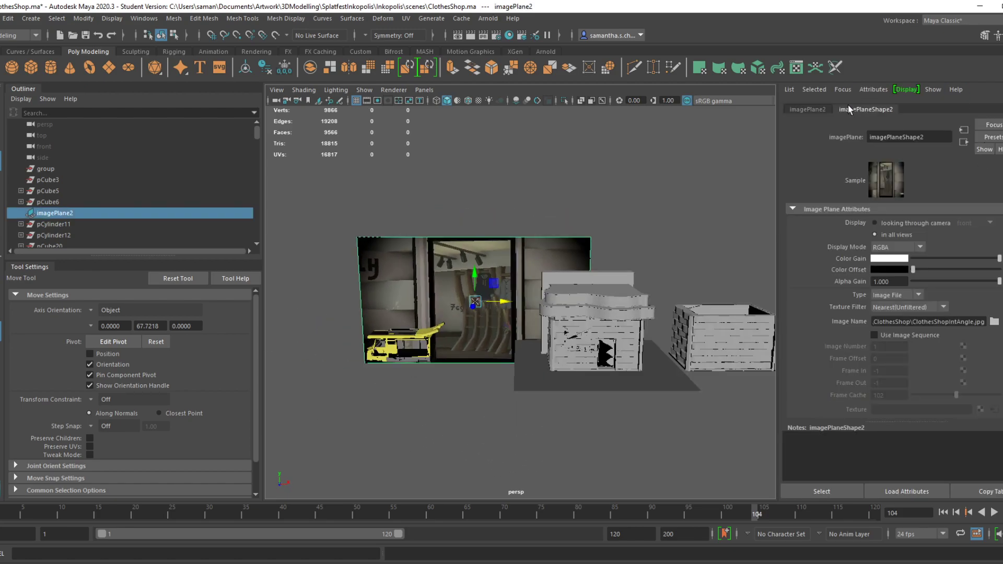
{"action": "left_click", "coordinate": [805, 110]}
{"action": "left_click", "coordinate": [890, 111]}
{"action": "left_click", "coordinate": [995, 322]}
{"action": "left_click", "coordinate": [207, 123]}
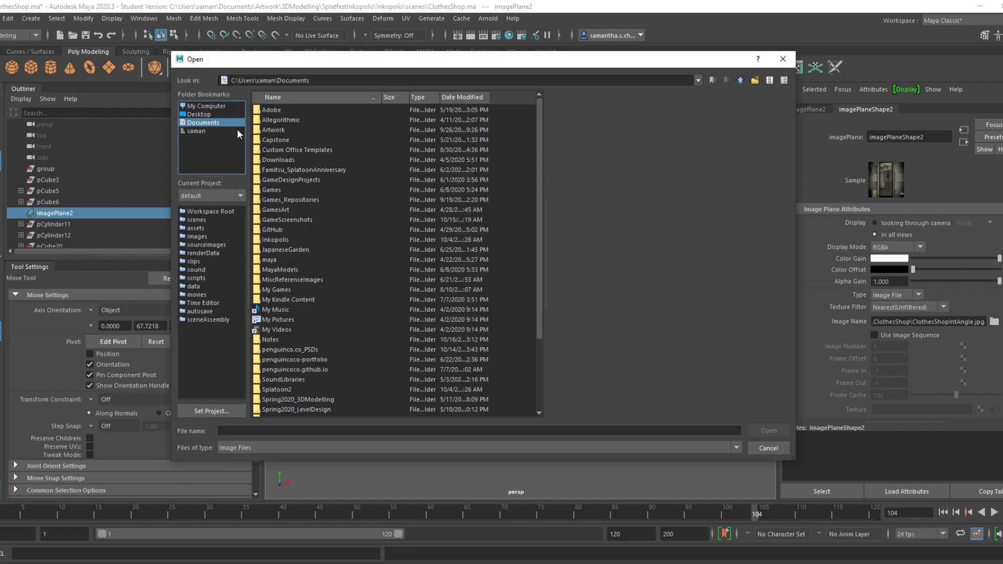
{"action": "double_click", "coordinate": [275, 130]}
{"action": "double_click", "coordinate": [282, 120]}
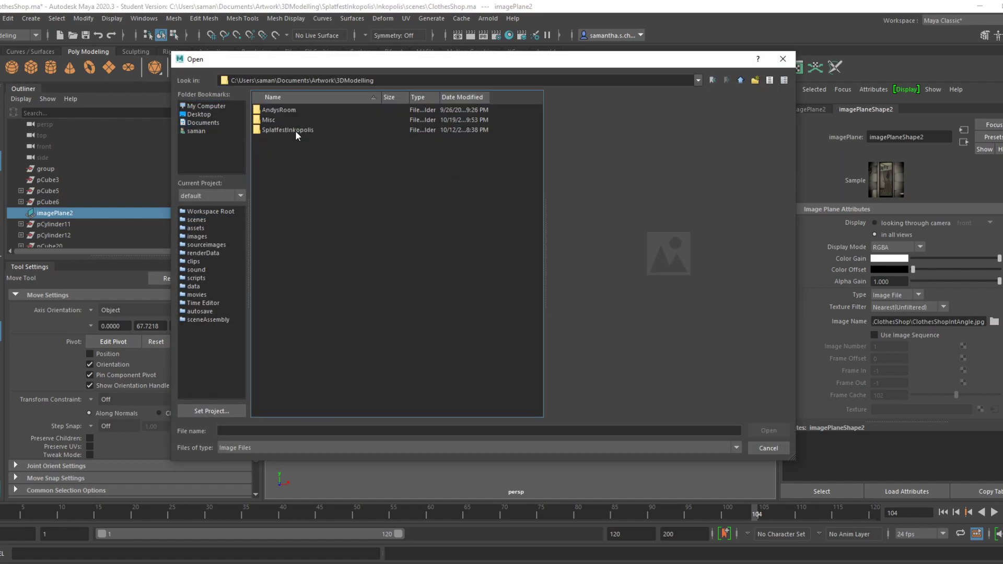
{"action": "double_click", "coordinate": [294, 131]}
{"action": "double_click", "coordinate": [282, 140]}
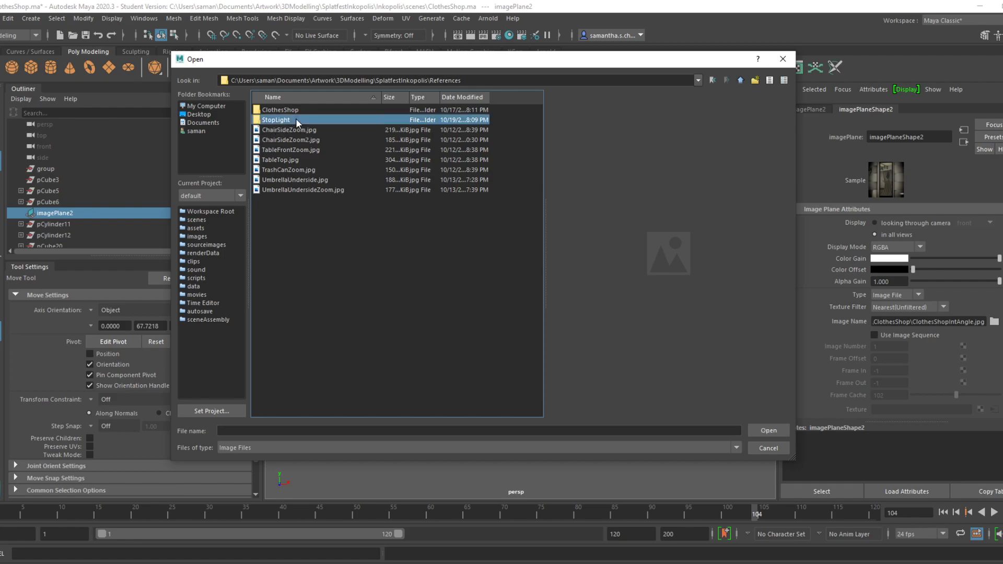
{"action": "double_click", "coordinate": [295, 119]}
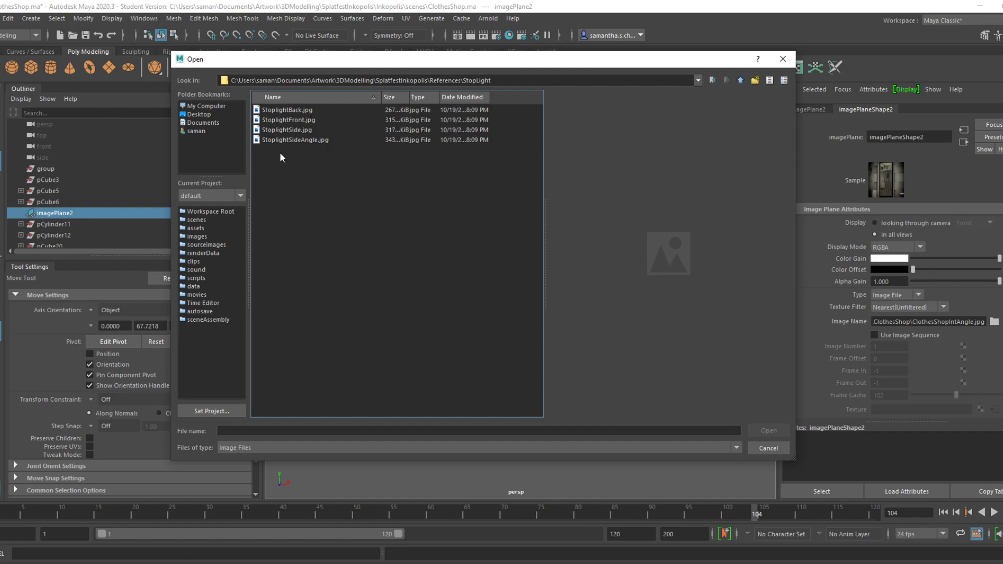
{"action": "left_click", "coordinate": [308, 118]}
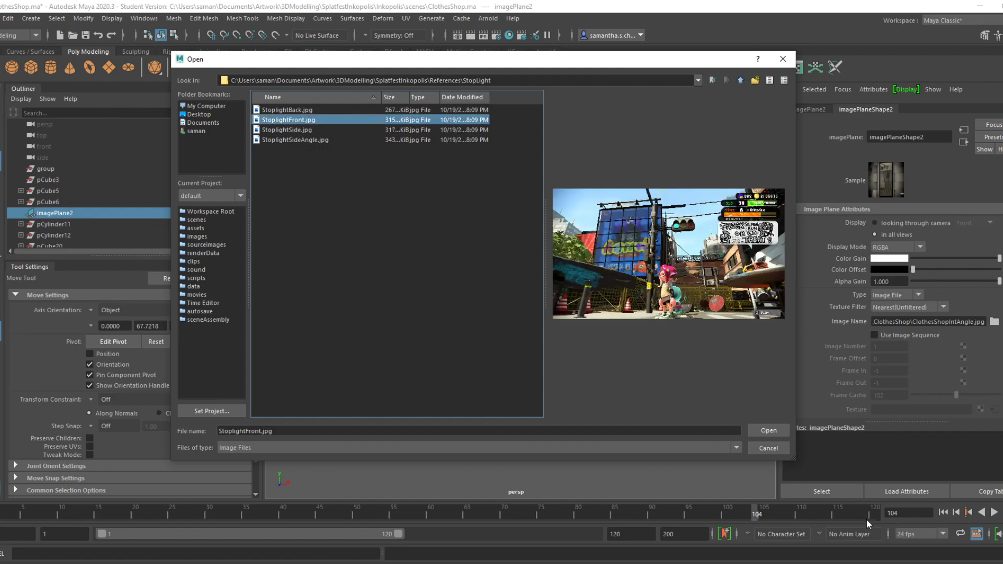
{"action": "left_click", "coordinate": [768, 431]}
Raise and shift the stoplight reference plane between the food truck and the shop, and save the scene
{"action": "scroll", "coordinate": [549, 394], "scroll_direction": "up", "scroll_amount": 5}
{"action": "middle_click_drag", "start_coordinate": [528, 408], "coordinate": [631, 336], "text": "alt"}
{"action": "scroll", "coordinate": [586, 432], "scroll_direction": "up", "scroll_amount": 3}
{"action": "left_click_drag", "start_coordinate": [503, 226], "coordinate": [503, 196]}
{"action": "scroll", "coordinate": [562, 304], "scroll_direction": "down", "scroll_amount": 3}
{"action": "left_click_drag", "start_coordinate": [531, 250], "coordinate": [574, 260]}
{"action": "key", "text": "ctrl+s"}
{"action": "left_click", "coordinate": [481, 302]}
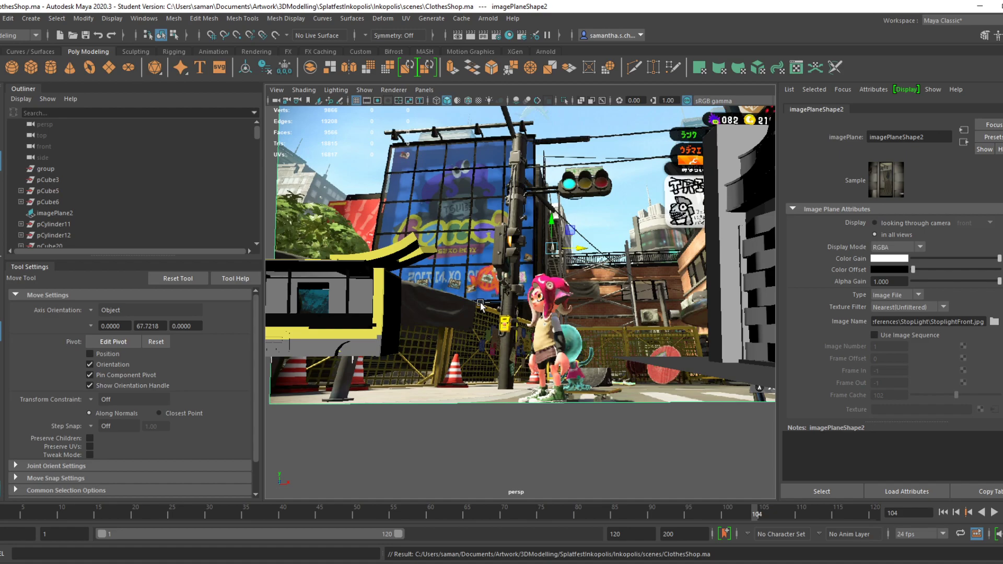
Look at the game capture window, return to the stoplight reference in Maya, and save the scene
{"action": "left_click_drag", "start_coordinate": [545, 393], "coordinate": [554, 451], "text": "alt"}
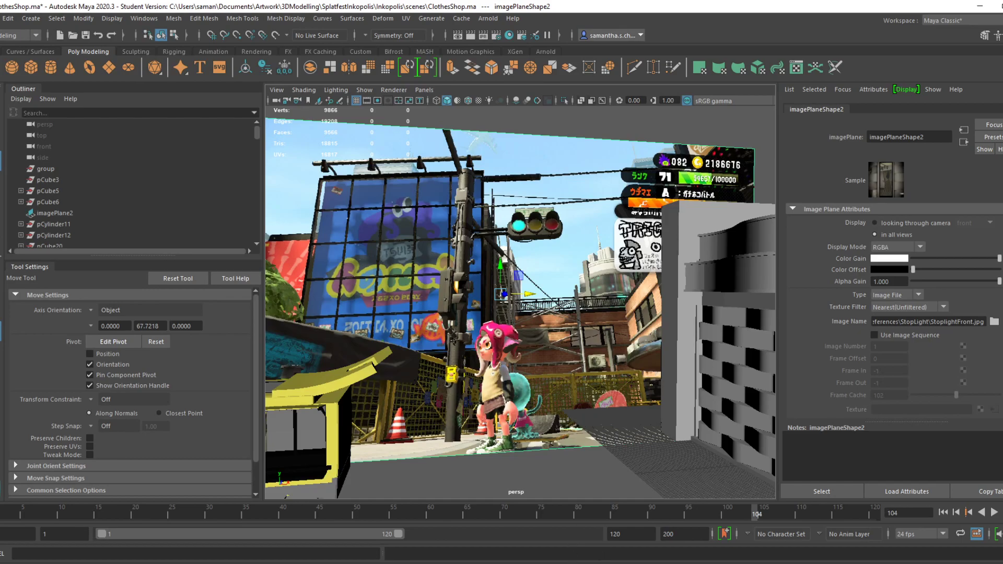
{"action": "key", "text": "alt+Tab"}
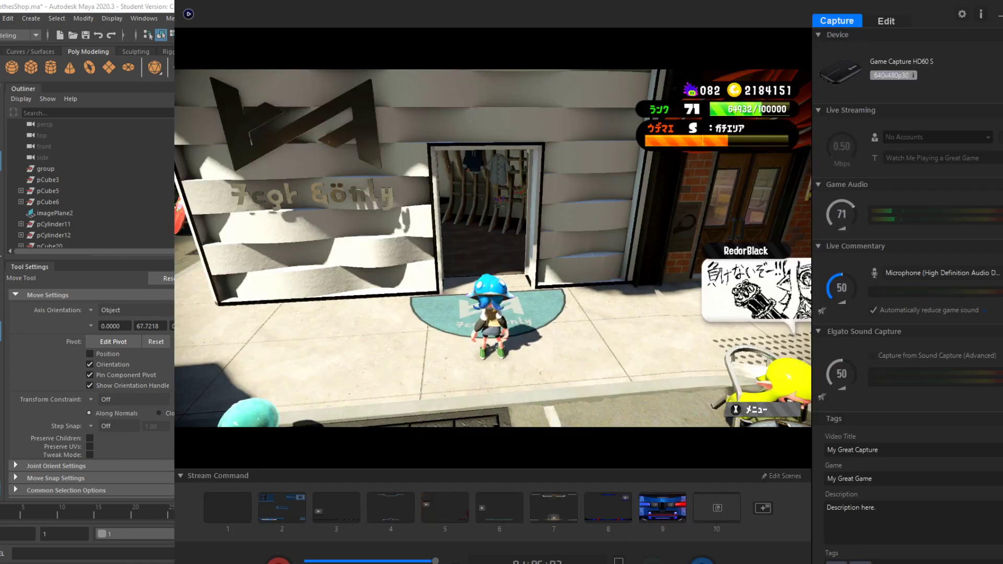
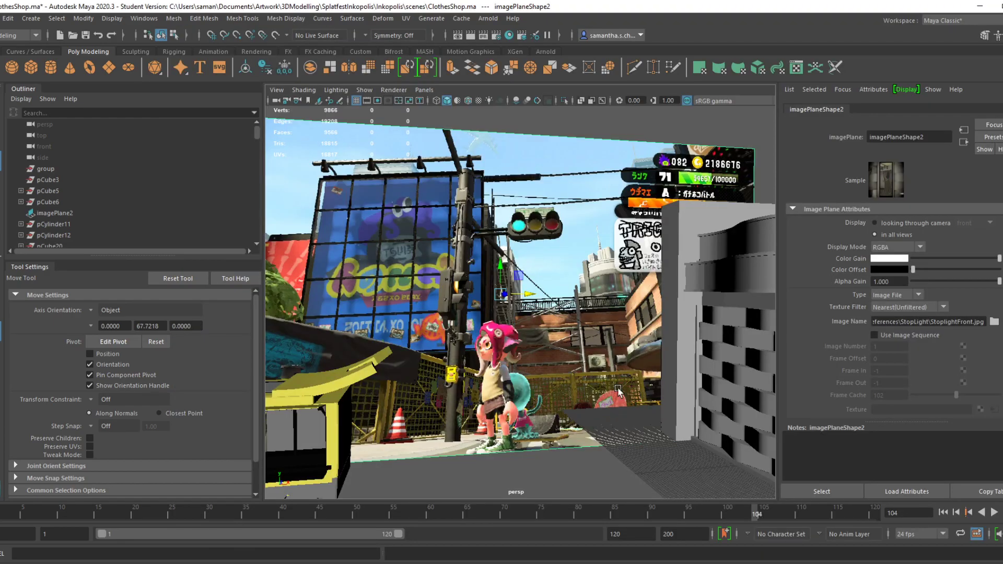
{"action": "left_click_drag", "start_coordinate": [618, 391], "coordinate": [519, 291], "text": "alt"}
{"action": "left_click", "coordinate": [520, 292]}
{"action": "key", "text": "ctrl+z"}
{"action": "left_click_drag", "start_coordinate": [524, 344], "coordinate": [680, 315], "text": "alt"}
{"action": "key", "text": "ctrl+s"}
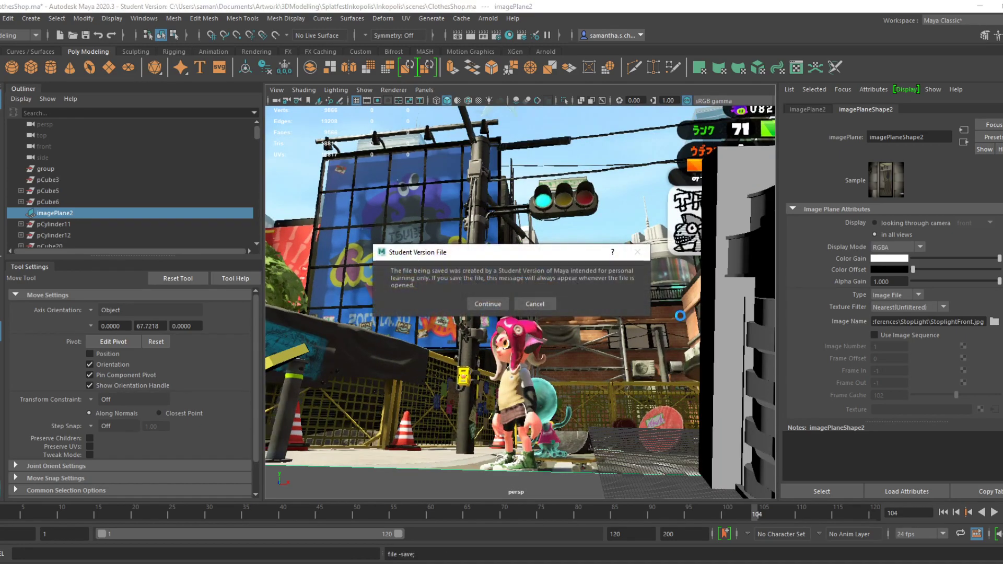
{"action": "left_click", "coordinate": [488, 304]}
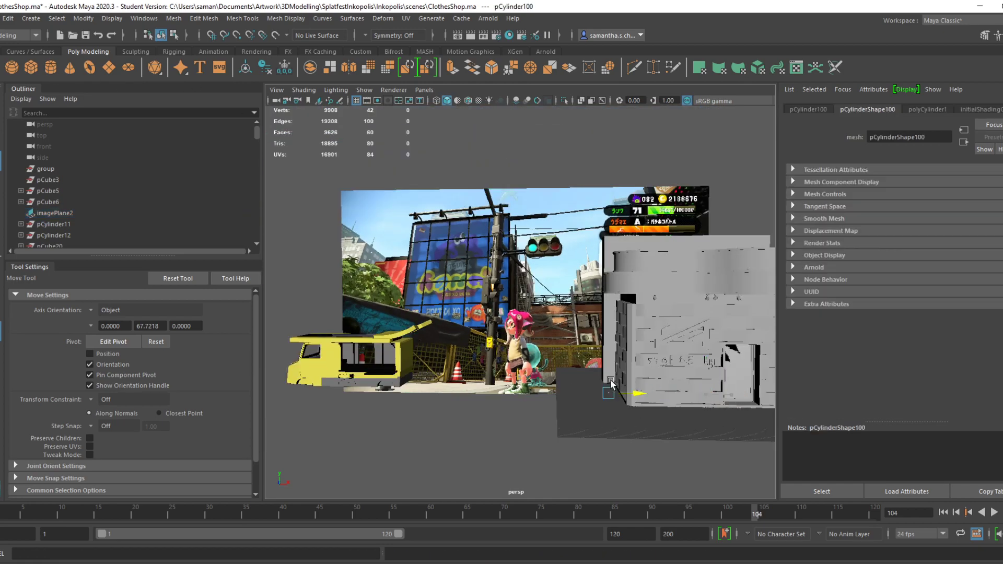
Frame the new cylinder in the top view and scale it up
{"action": "key", "text": "f"}
{"action": "scroll", "coordinate": [534, 396], "scroll_direction": "down", "scroll_amount": 3}
{"action": "scroll", "coordinate": [534, 396], "scroll_direction": "down", "scroll_amount": 2}
{"action": "key", "text": "space"}
{"action": "key", "text": "space"}
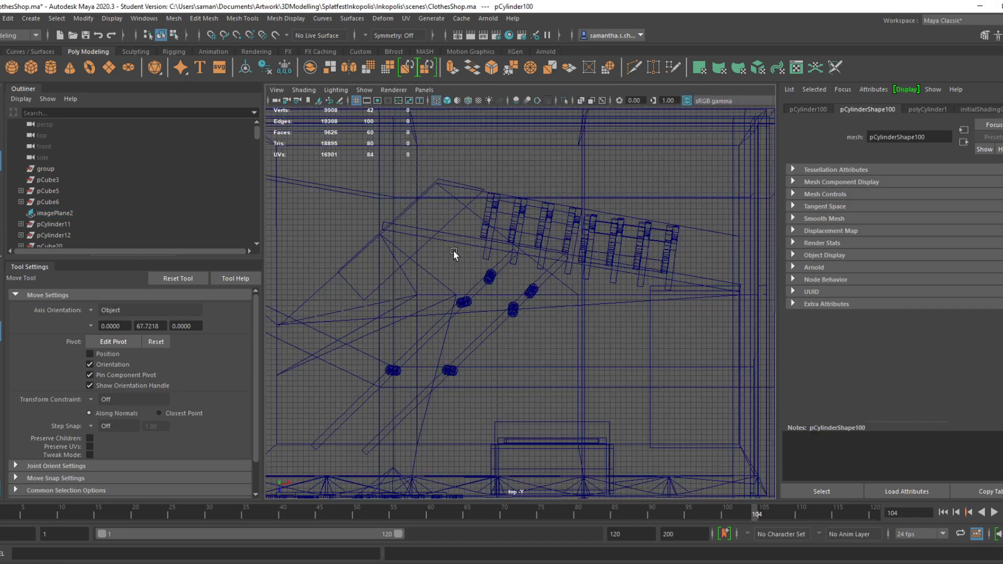
{"action": "scroll", "coordinate": [489, 309], "scroll_direction": "down", "scroll_amount": 5}
{"action": "key", "text": "f"}
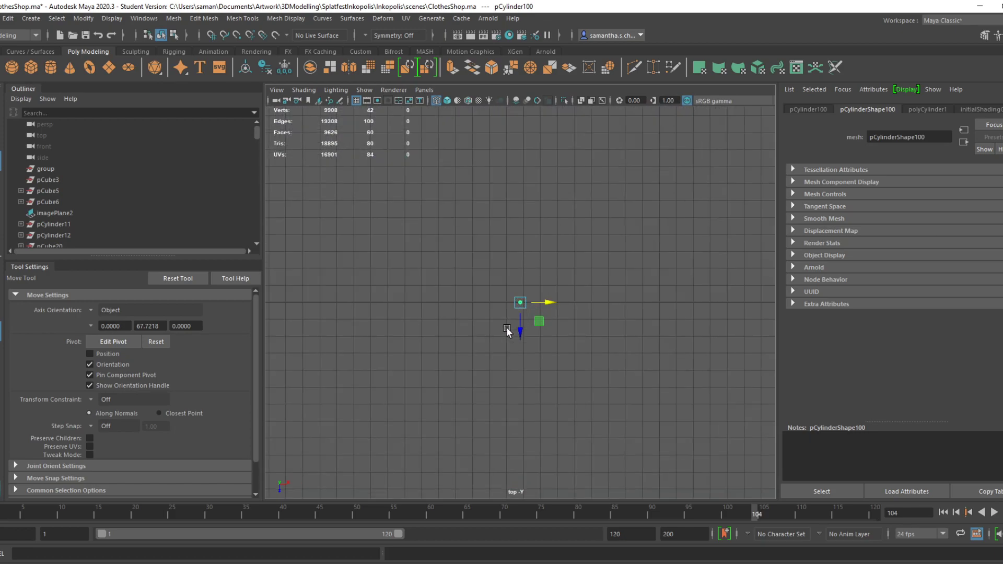
{"action": "key", "text": "r"}
{"action": "left_click_drag", "start_coordinate": [554, 330], "coordinate": [555, 330]}
Adjust the cylinder's scale in the perspective view, judging its size against the shop and stoplight reference
{"action": "key", "text": "space"}
{"action": "key", "text": "space"}
{"action": "scroll", "coordinate": [644, 359], "scroll_direction": "down", "scroll_amount": 10}
{"action": "key", "text": "f"}
{"action": "middle_click_drag", "start_coordinate": [558, 343], "coordinate": [560, 383], "text": "alt"}
{"action": "scroll", "coordinate": [569, 405], "scroll_direction": "down", "scroll_amount": 6}
{"action": "left_click_drag", "start_coordinate": [555, 303], "coordinate": [554, 352], "text": "alt"}
{"action": "left_click_drag", "start_coordinate": [541, 330], "coordinate": [534, 327]}
{"action": "left_click_drag", "start_coordinate": [554, 376], "coordinate": [573, 345], "text": "alt"}
{"action": "scroll", "coordinate": [574, 346], "scroll_direction": "down", "scroll_amount": 6}
{"action": "middle_click_drag", "start_coordinate": [575, 347], "coordinate": [412, 377], "text": "alt"}
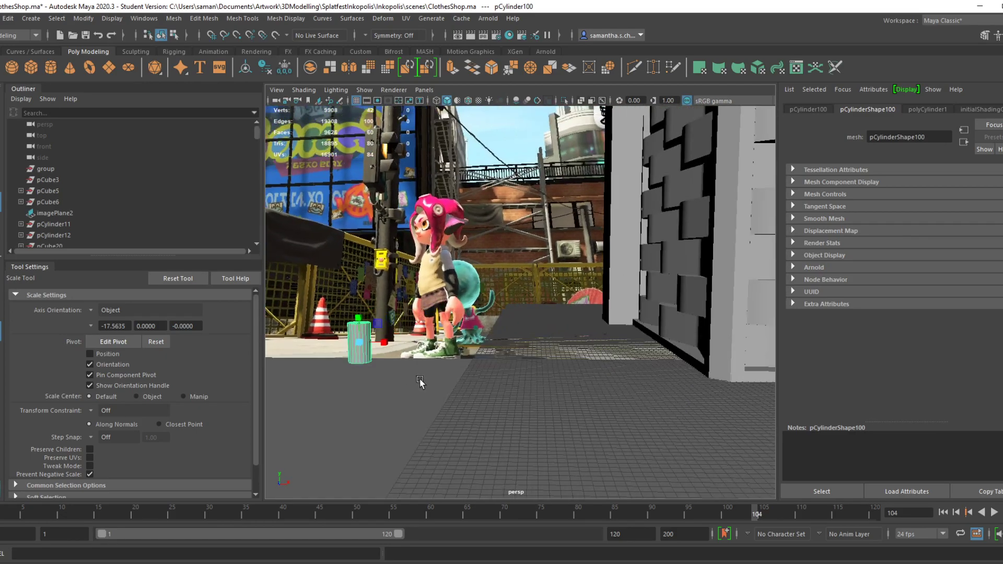
Move the cylinder out in front of the shop, clear of the reference plane, and raise it above the ground
{"action": "scroll", "coordinate": [414, 377], "scroll_direction": "down", "scroll_amount": 6}
{"action": "key", "text": "w"}
{"action": "left_click_drag", "start_coordinate": [450, 369], "coordinate": [453, 392], "text": "alt"}
{"action": "left_click_drag", "start_coordinate": [468, 318], "coordinate": [549, 443]}
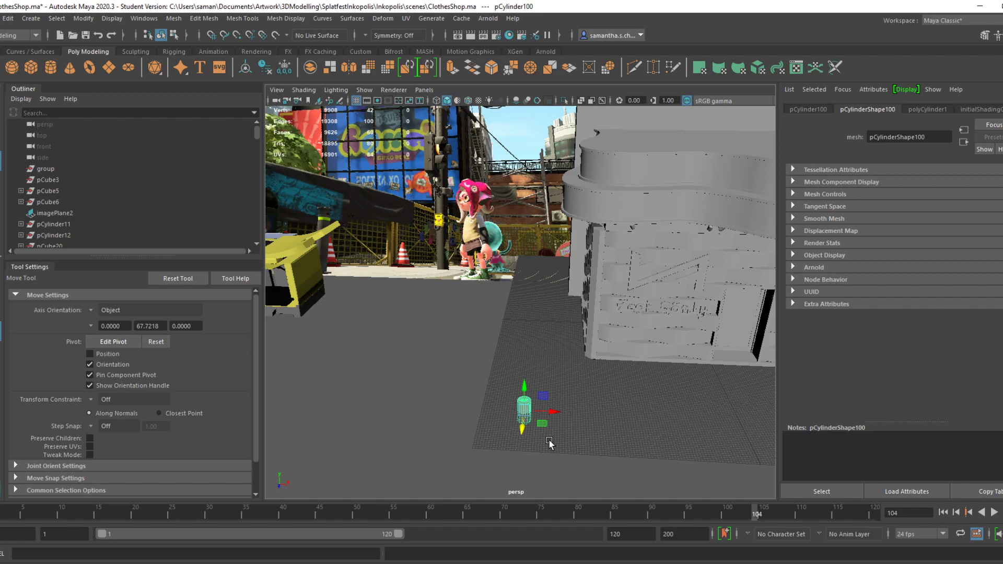
{"action": "left_click_drag", "start_coordinate": [549, 440], "coordinate": [514, 413], "text": "alt"}
{"action": "left_click_drag", "start_coordinate": [426, 284], "coordinate": [429, 196]}
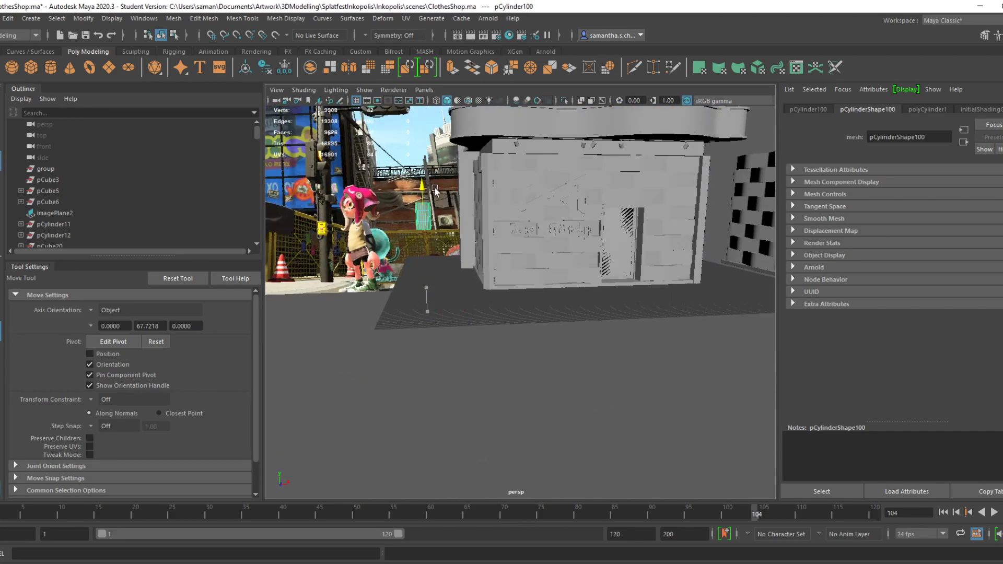
Stretch the cylinder vertically into a tall, thin stoplight pole and save the scene
{"action": "middle_click_drag", "start_coordinate": [430, 196], "coordinate": [441, 257], "text": "alt"}
{"action": "key", "text": "e"}
{"action": "key", "text": "r"}
{"action": "left_click_drag", "start_coordinate": [437, 261], "coordinate": [432, 141]}
{"action": "left_click_drag", "start_coordinate": [563, 339], "coordinate": [553, 359], "text": "alt"}
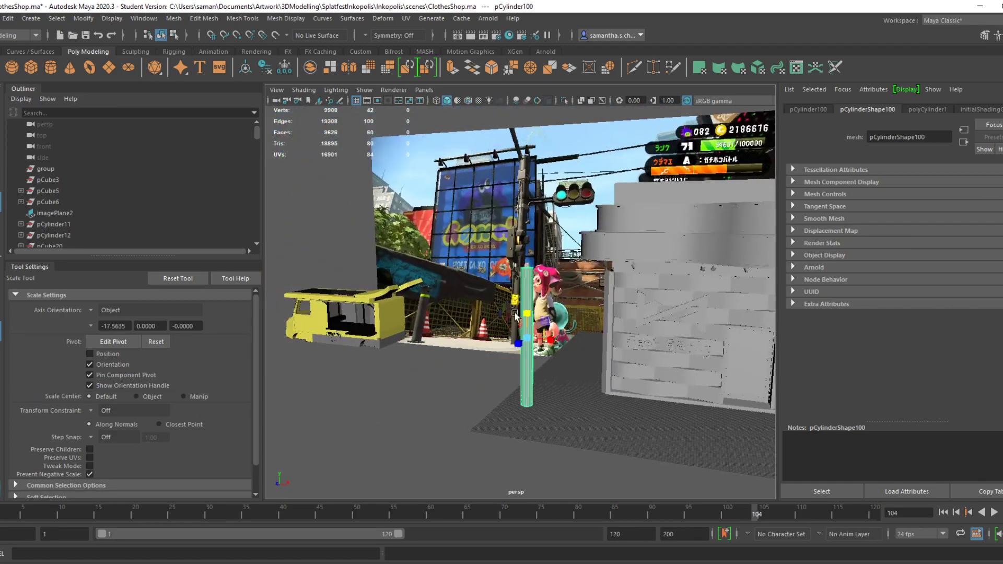
{"action": "left_click_drag", "start_coordinate": [540, 315], "coordinate": [545, 278]}
{"action": "key", "text": "w"}
{"action": "key", "text": "r"}
{"action": "key", "text": "w"}
{"action": "left_click_drag", "start_coordinate": [564, 332], "coordinate": [521, 363], "text": "alt"}
{"action": "key", "text": "ctrl+s"}
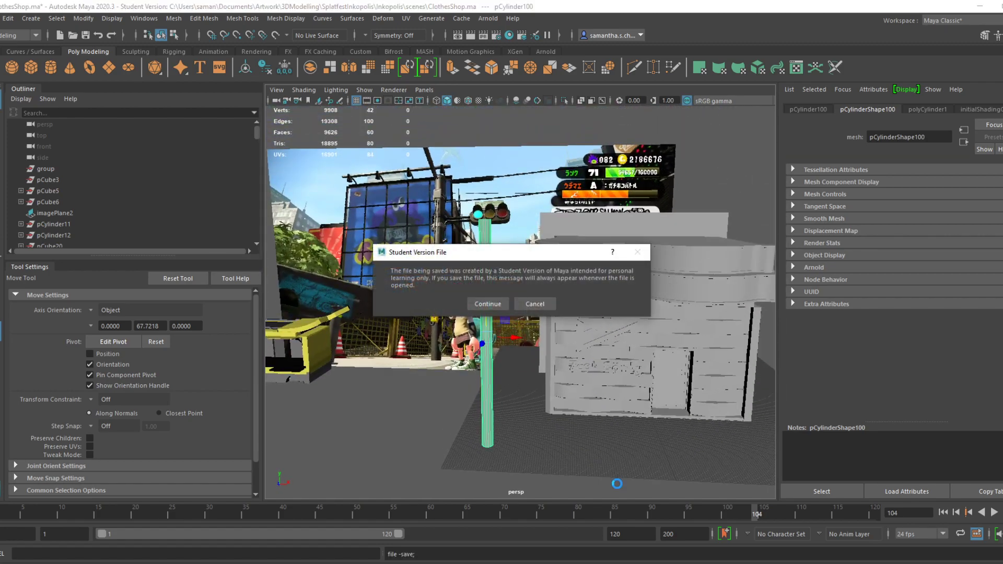
{"action": "left_click", "coordinate": [497, 300]}
Compare the pole's height and thickness with the stoplight reference and the shop from several angles
{"action": "left_click_drag", "start_coordinate": [610, 424], "coordinate": [598, 361], "text": "alt"}
{"action": "scroll", "coordinate": [514, 343], "scroll_direction": "up", "scroll_amount": 4}
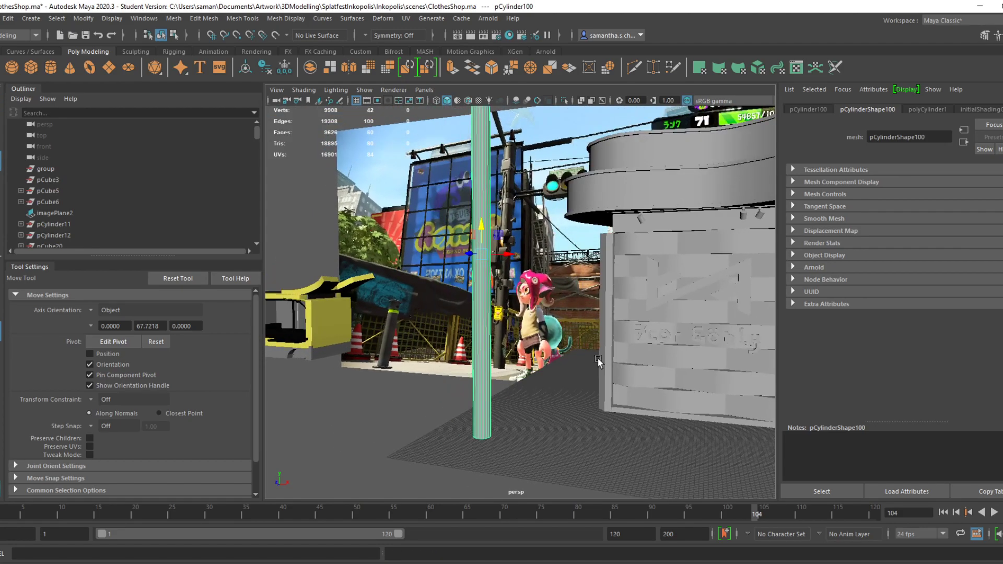
{"action": "left_click_drag", "start_coordinate": [546, 445], "coordinate": [669, 414], "text": "alt"}
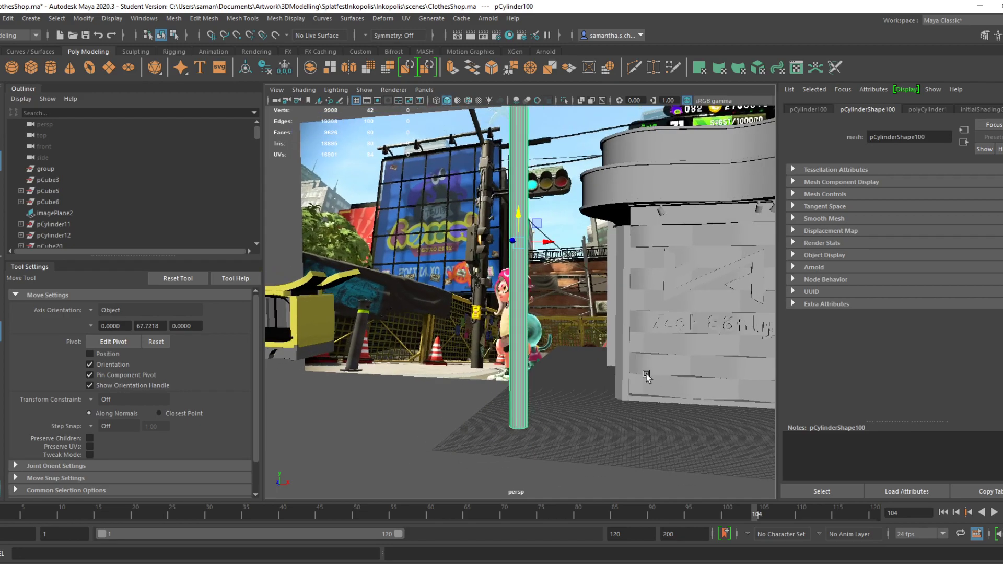
{"action": "middle_click_drag", "start_coordinate": [604, 299], "coordinate": [600, 389], "text": "alt"}
{"action": "left_click_drag", "start_coordinate": [601, 389], "coordinate": [620, 423], "text": "alt"}
{"action": "middle_click_drag", "start_coordinate": [620, 423], "coordinate": [616, 366], "text": "alt"}
{"action": "left_click_drag", "start_coordinate": [617, 365], "coordinate": [573, 418], "text": "alt"}
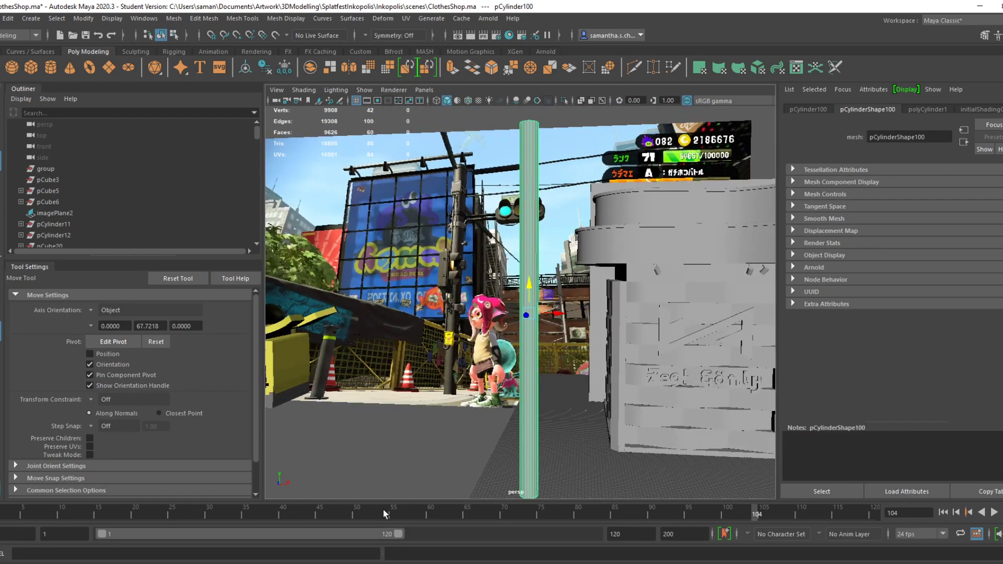
{"action": "scroll", "coordinate": [444, 318], "scroll_direction": "down", "scroll_amount": 5}
Duplicate the front stoplight reference plane and move the copy sideways past the shop
{"action": "left_click", "coordinate": [514, 321]}
{"action": "key", "text": "ctrl+d"}
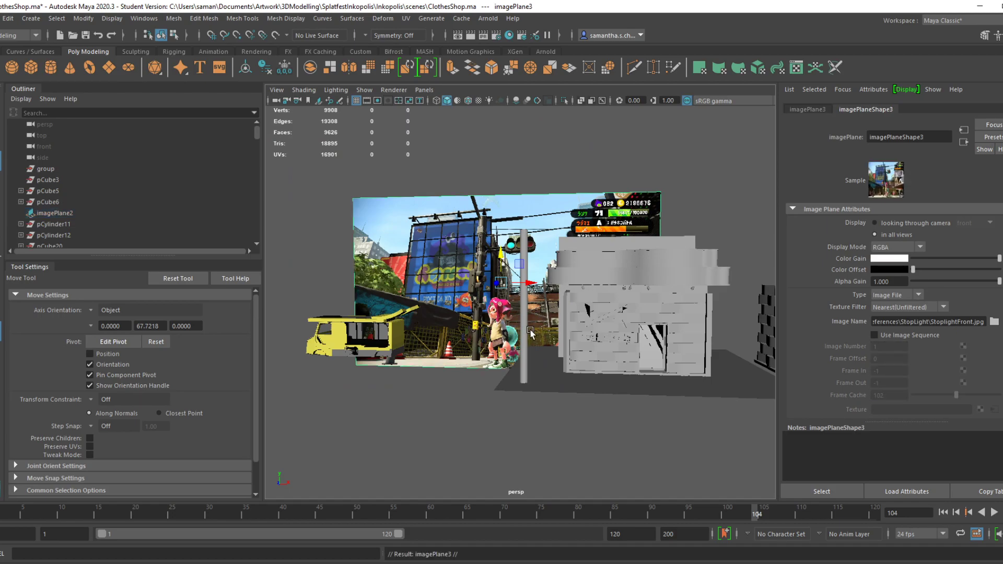
{"action": "scroll", "coordinate": [530, 332], "scroll_direction": "down", "scroll_amount": 5}
{"action": "left_click_drag", "start_coordinate": [544, 343], "coordinate": [522, 366], "text": "alt"}
{"action": "left_click_drag", "start_coordinate": [553, 281], "coordinate": [689, 293]}
{"action": "left_click_drag", "start_coordinate": [525, 360], "coordinate": [557, 330], "text": "alt"}
{"action": "scroll", "coordinate": [550, 365], "scroll_direction": "up", "scroll_amount": 5}
{"action": "middle_click_drag", "start_coordinate": [579, 369], "coordinate": [557, 344], "text": "alt"}
{"action": "left_click_drag", "start_coordinate": [557, 344], "coordinate": [611, 382], "text": "alt"}
Replace the copied reference plane's image with StoplightSide.jpg from the StopLight references folder
{"action": "left_click", "coordinate": [995, 321]}
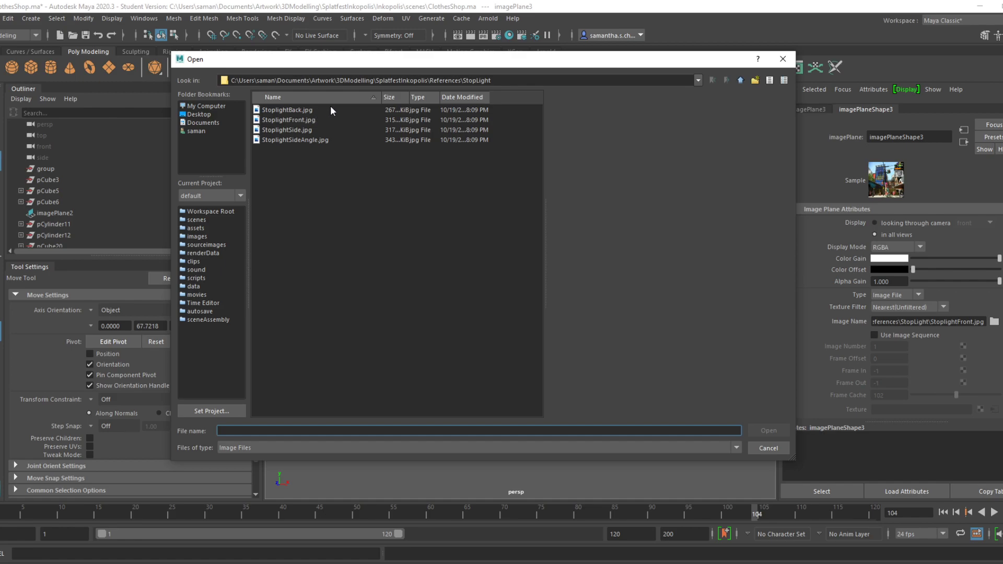
{"action": "left_click", "coordinate": [302, 130]}
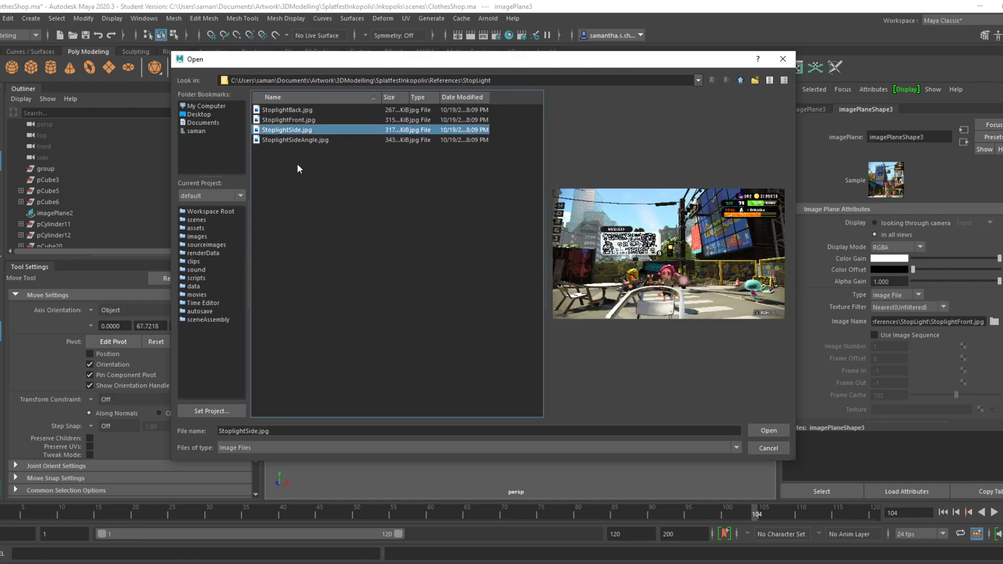
{"action": "left_click", "coordinate": [295, 140]}
{"action": "left_click", "coordinate": [302, 130]}
{"action": "left_click", "coordinate": [769, 431]}
{"action": "left_click", "coordinate": [582, 398]}
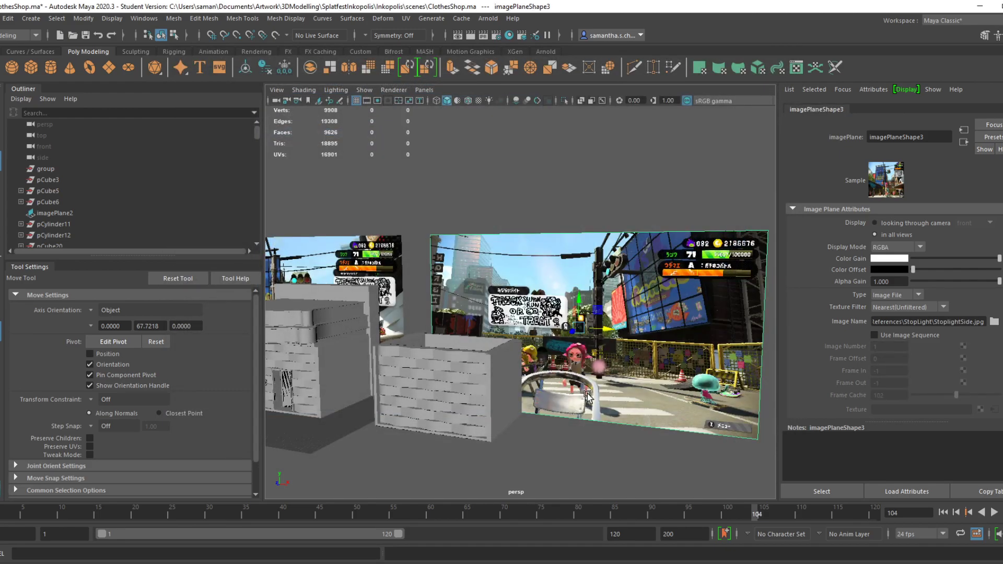
Examine the stoplight pole in the side reference image up close and save the scene
{"action": "scroll", "coordinate": [584, 384], "scroll_direction": "up", "scroll_amount": 6}
{"action": "middle_click_drag", "start_coordinate": [663, 410], "coordinate": [494, 367], "text": "alt"}
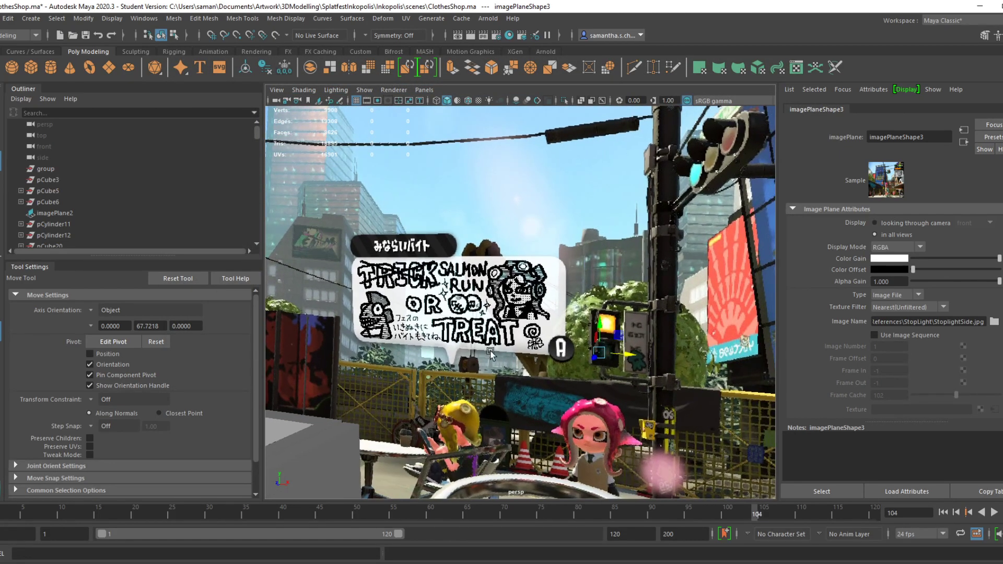
{"action": "scroll", "coordinate": [546, 413], "scroll_direction": "up", "scroll_amount": 2}
{"action": "scroll", "coordinate": [564, 464], "scroll_direction": "down", "scroll_amount": 4}
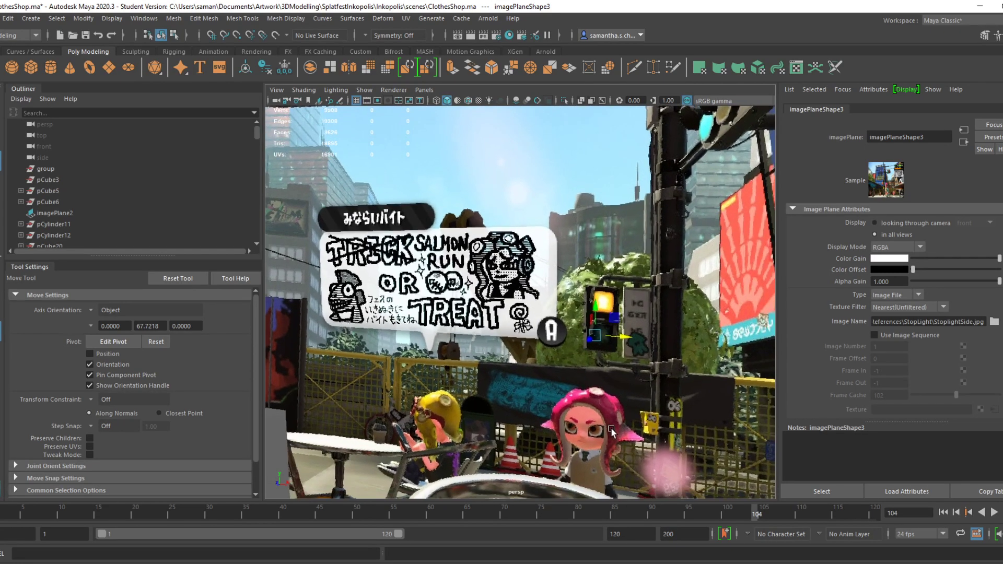
{"action": "key", "text": "ctrl+s"}
{"action": "left_click", "coordinate": [488, 304]}
{"action": "left_click_drag", "start_coordinate": [489, 360], "coordinate": [494, 405], "text": "alt"}
{"action": "left_click", "coordinate": [485, 349]}
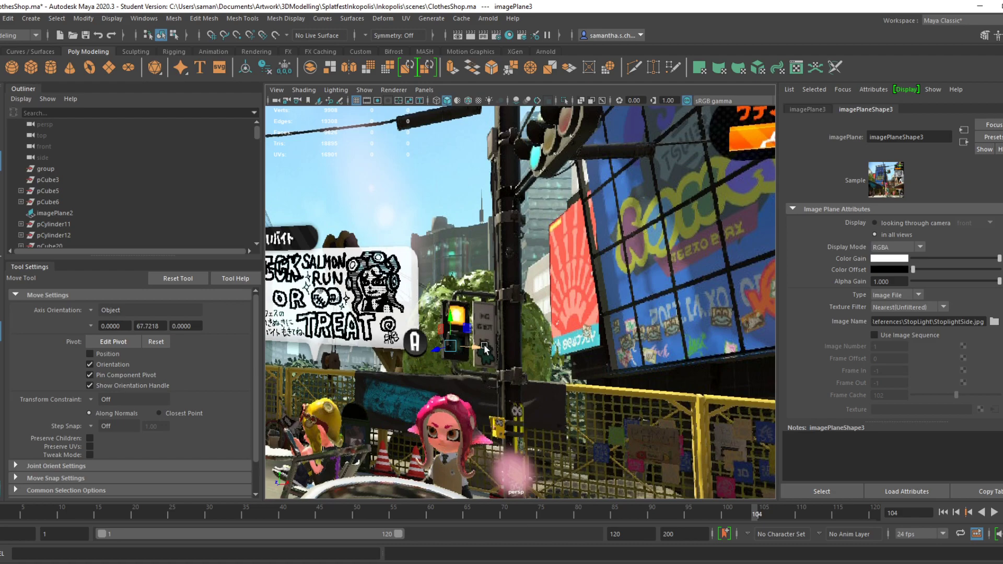
{"action": "key", "text": "ctrl+s"}
{"action": "key", "text": "Return"}
{"action": "scroll", "coordinate": [513, 356], "scroll_direction": "down", "scroll_amount": 5}
{"action": "left_click_drag", "start_coordinate": [616, 389], "coordinate": [628, 394], "text": "alt"}
{"action": "scroll", "coordinate": [628, 395], "scroll_direction": "up", "scroll_amount": 3}
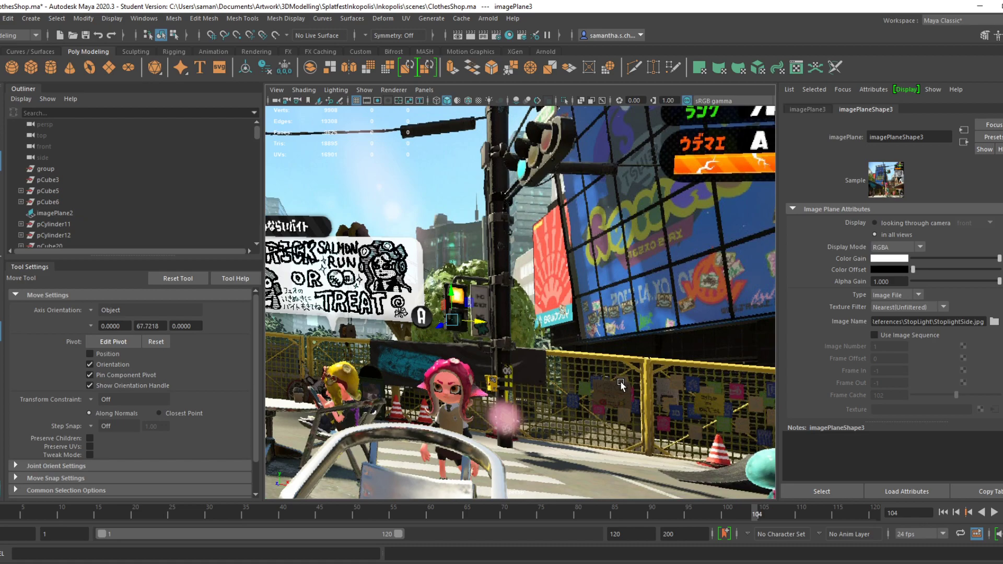
Try to rotate the side reference plane, and undo the rotation
{"action": "scroll", "coordinate": [580, 381], "scroll_direction": "down", "scroll_amount": 5}
{"action": "mouse_move", "coordinate": [551, 422]}
{"action": "right_mouse_down", "text": "alt"}
{"action": "mouse_move", "coordinate": [744, 421]}
{"action": "mouse_move", "coordinate": [544, 440]}
{"action": "right_mouse_up", "text": "alt"}
{"action": "left_click_drag", "start_coordinate": [544, 440], "coordinate": [522, 397], "text": "alt"}
{"action": "key", "text": "e"}
{"action": "left_click_drag", "start_coordinate": [560, 334], "coordinate": [552, 333]}
{"action": "key", "text": "ctrl+z"}
{"action": "key", "text": "ctrl+z"}
Save the scene and frame the side reference plane in the perspective view
{"action": "key", "text": "ctrl+s"}
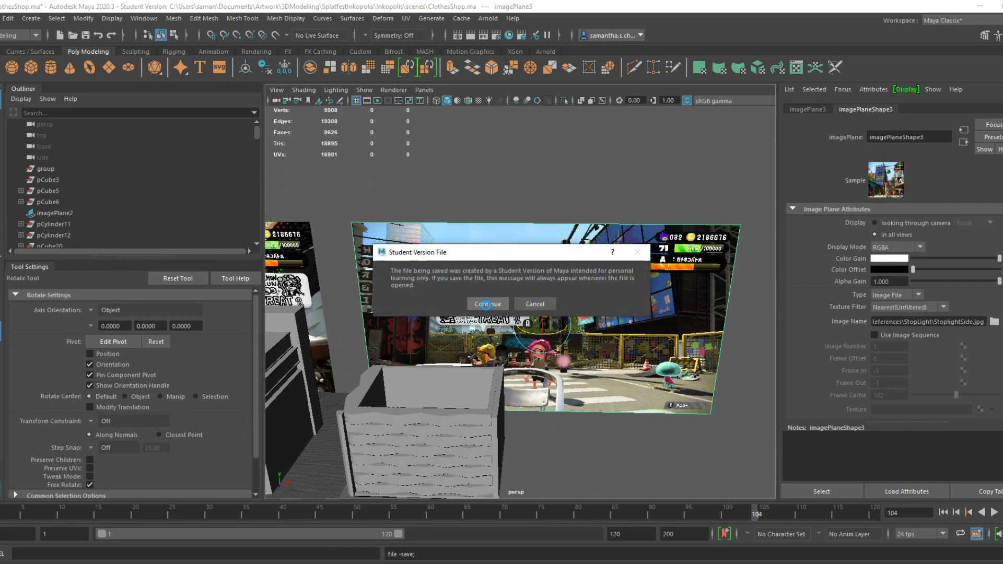
{"action": "left_click", "coordinate": [486, 304]}
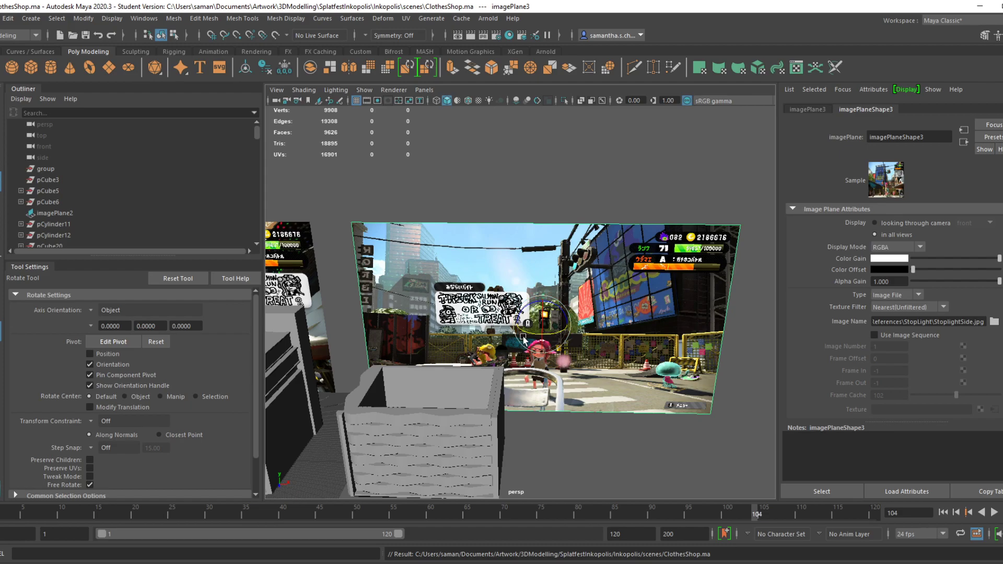
{"action": "key", "text": "f"}
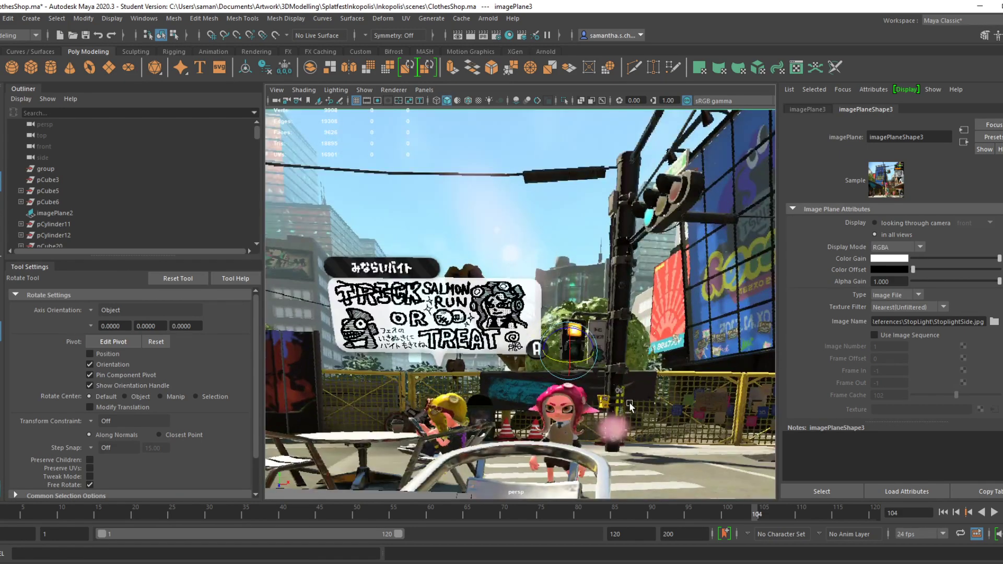
{"action": "scroll", "coordinate": [621, 406], "scroll_direction": "down", "scroll_amount": 2}
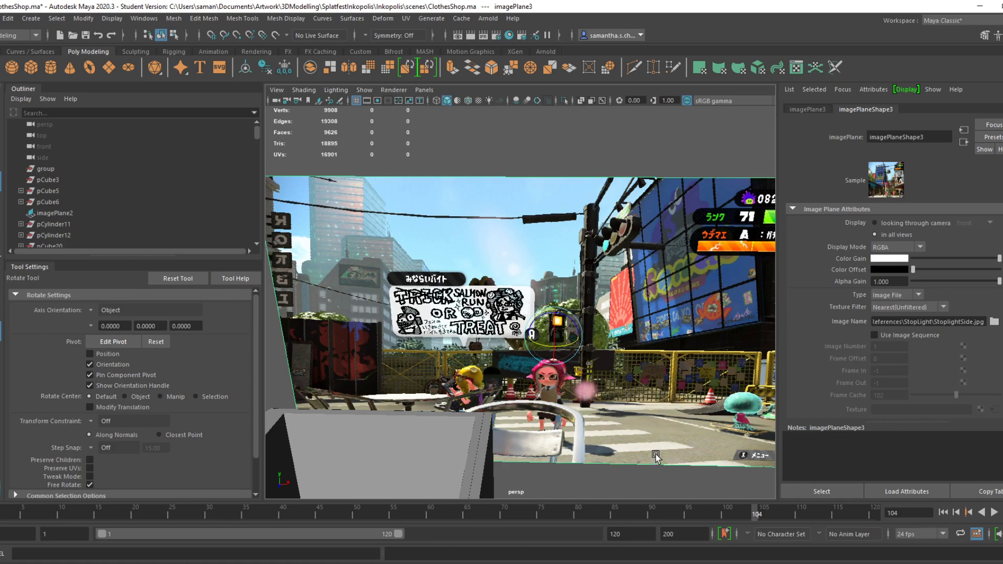
Turn the side reference plane perpendicular to the front reference by setting its Y rotation to 90
{"action": "scroll", "coordinate": [657, 481], "scroll_direction": "down", "scroll_amount": 5}
{"action": "left_click_drag", "start_coordinate": [607, 438], "coordinate": [621, 314], "text": "alt"}
{"action": "middle_click_drag", "start_coordinate": [622, 313], "coordinate": [685, 416], "text": "alt"}
{"action": "left_click_drag", "start_coordinate": [686, 416], "coordinate": [511, 320], "text": "alt"}
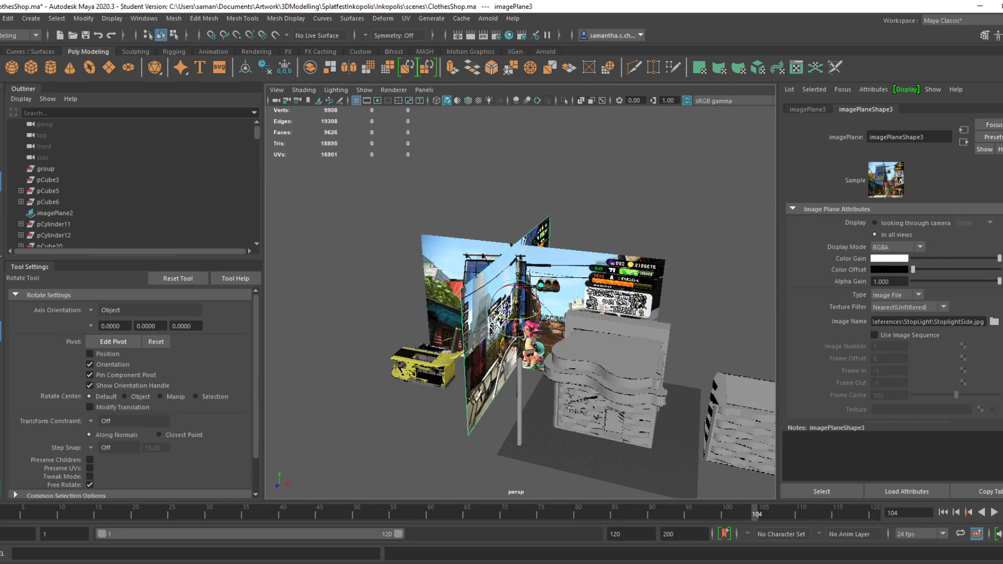
{"action": "key", "text": "ctrl+a"}
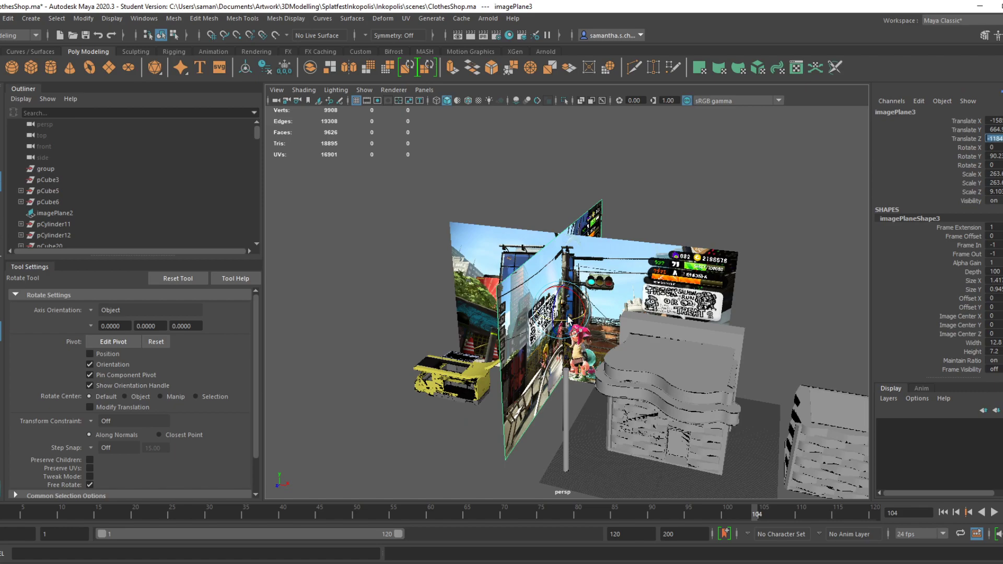
{"action": "left_click_drag", "start_coordinate": [569, 321], "coordinate": [564, 315]}
{"action": "left_click", "coordinate": [993, 156]}
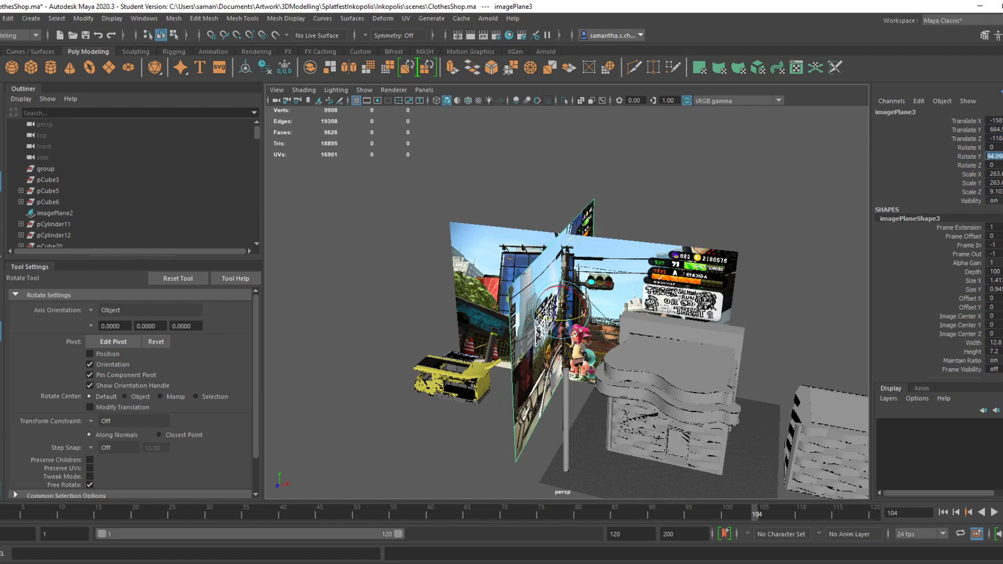
{"action": "type", "text": "90"}
{"action": "key", "text": "Return"}
Move the side reference plane forward along Z until it stands beside the pole, and save the scene
{"action": "left_click_drag", "start_coordinate": [619, 384], "coordinate": [539, 425], "text": "alt"}
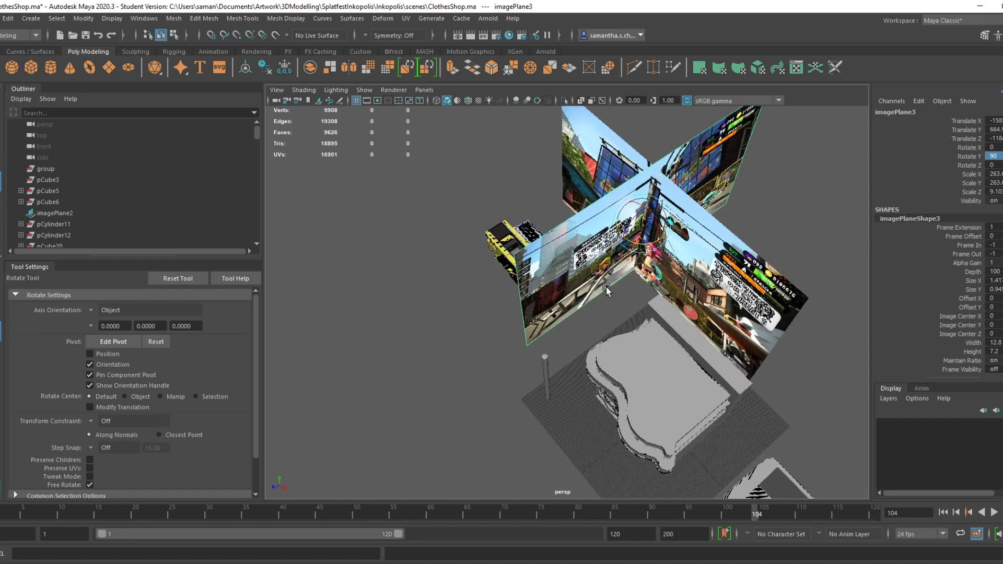
{"action": "key", "text": "w"}
{"action": "left_click_drag", "start_coordinate": [663, 210], "coordinate": [609, 261]}
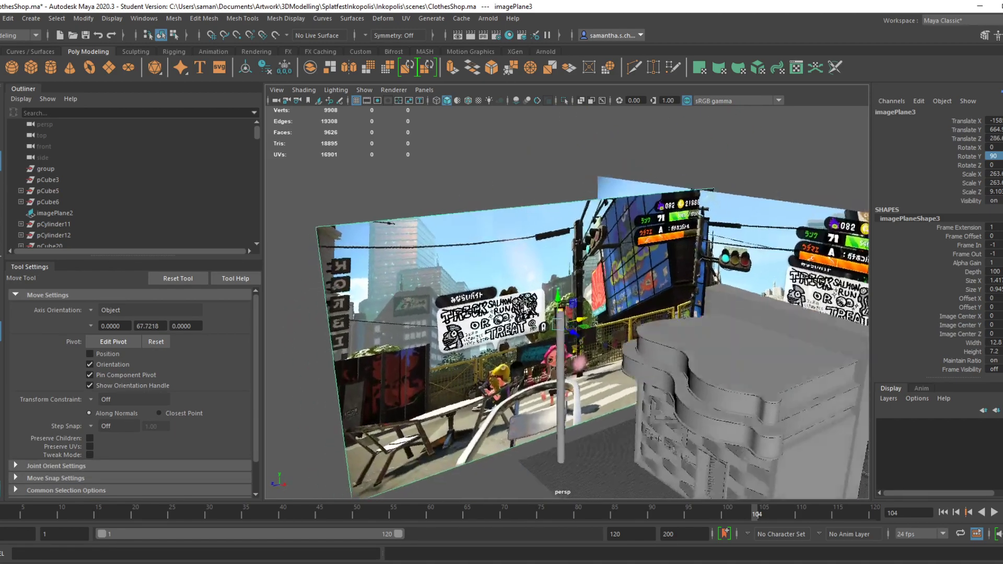
{"action": "scroll", "coordinate": [629, 298], "scroll_direction": "up", "scroll_amount": 4}
{"action": "middle_click_drag", "start_coordinate": [629, 298], "coordinate": [506, 290]}
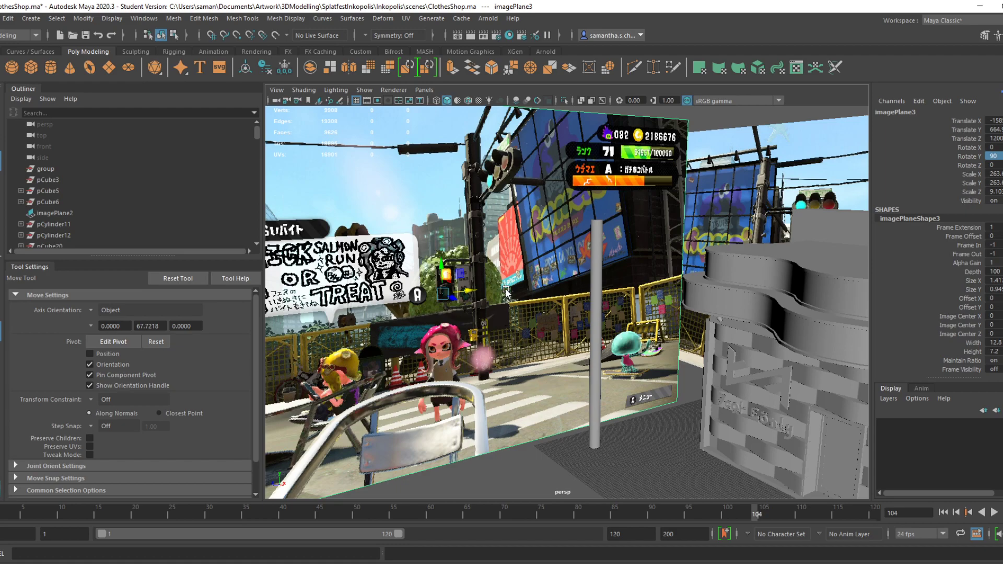
{"action": "middle_click_drag", "start_coordinate": [538, 396], "coordinate": [531, 365], "text": "alt"}
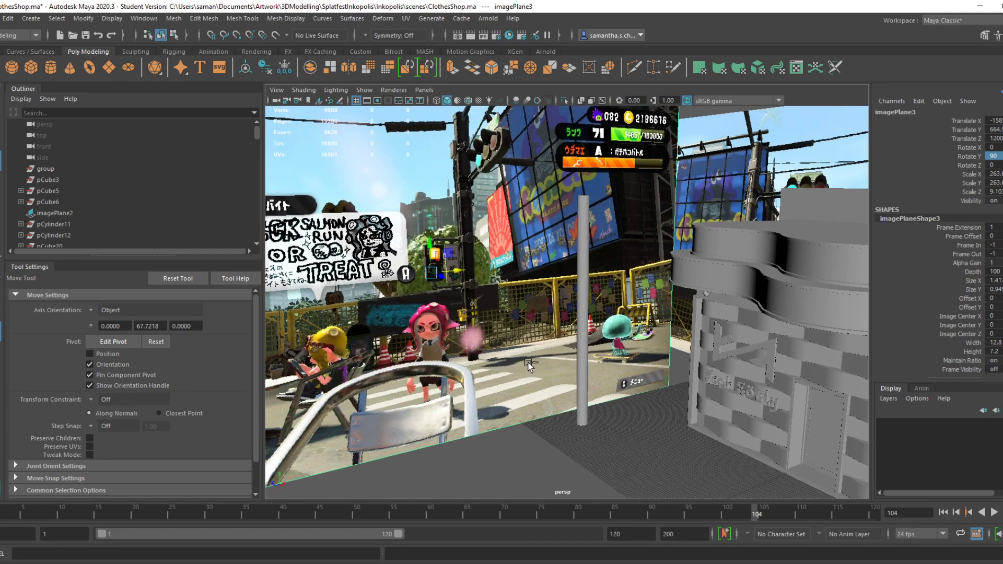
{"action": "key", "text": "ctrl+s"}
{"action": "left_click", "coordinate": [487, 304]}
Insert a horizontal edge loop around the lower part of the stoplight pole
{"action": "scroll", "coordinate": [590, 396], "scroll_direction": "up", "scroll_amount": 3}
{"action": "middle_click_drag", "start_coordinate": [591, 396], "coordinate": [560, 374], "text": "alt"}
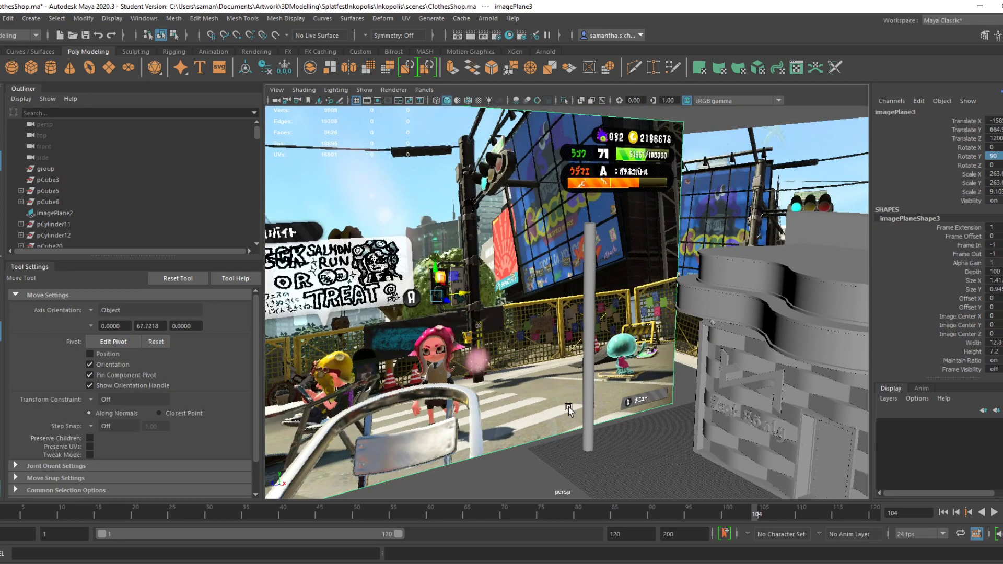
{"action": "left_click", "coordinate": [587, 413]}
{"action": "scroll", "coordinate": [593, 418], "scroll_direction": "up", "scroll_amount": 5}
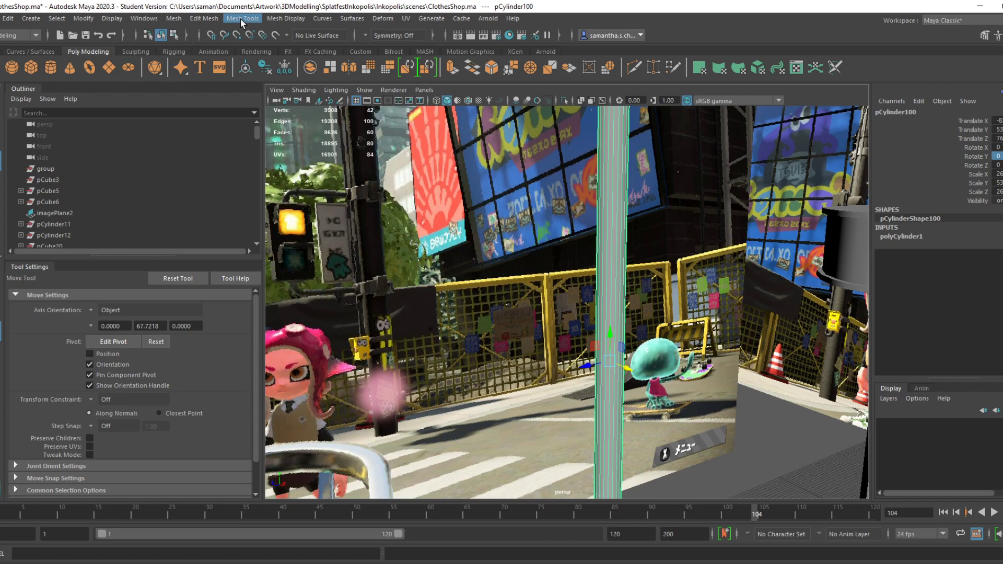
{"action": "scroll", "coordinate": [500, 362], "scroll_direction": "down", "scroll_amount": 5}
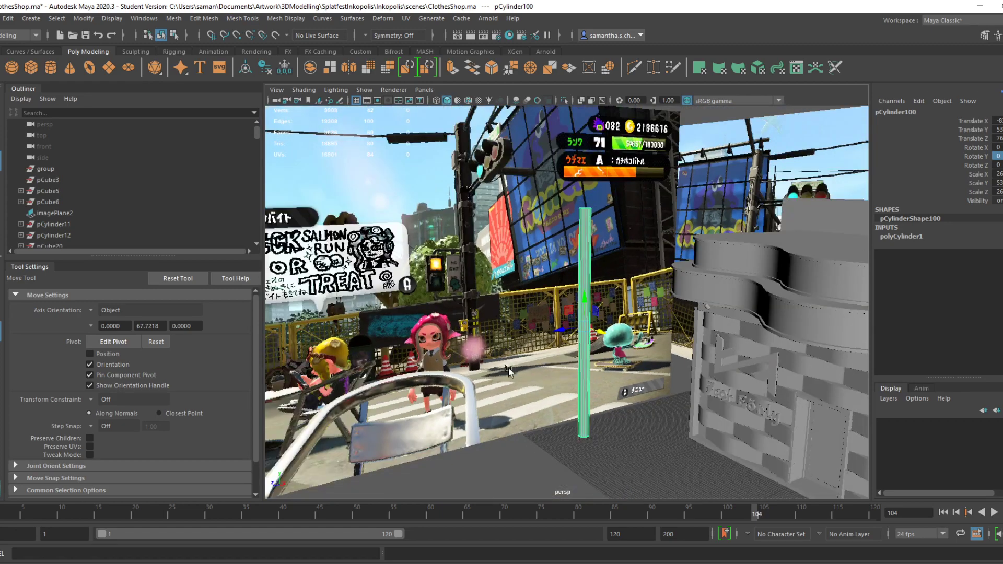
{"action": "scroll", "coordinate": [570, 390], "scroll_direction": "up", "scroll_amount": 4}
{"action": "scroll", "coordinate": [566, 400], "scroll_direction": "down", "scroll_amount": 5}
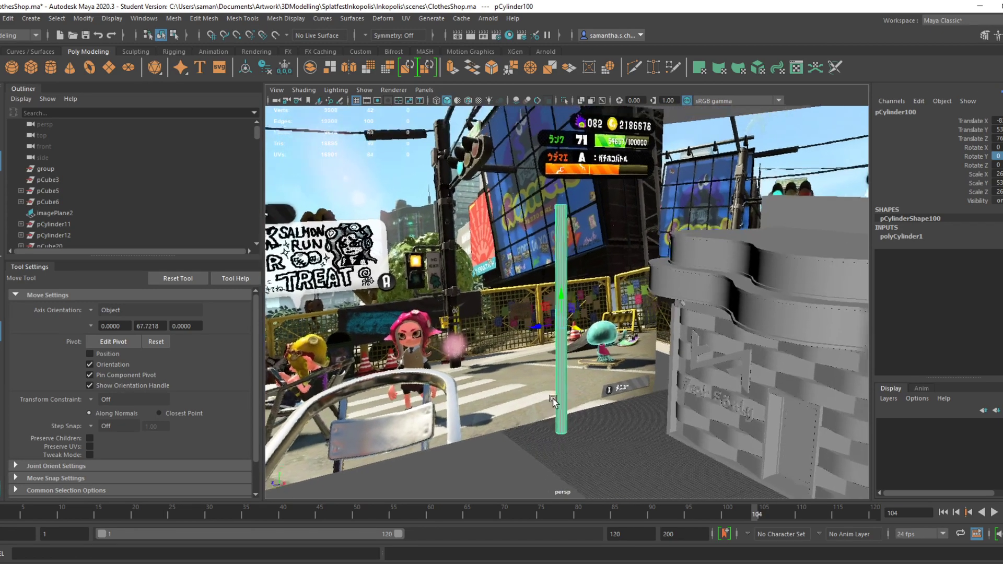
{"action": "left_click", "coordinate": [242, 19]}
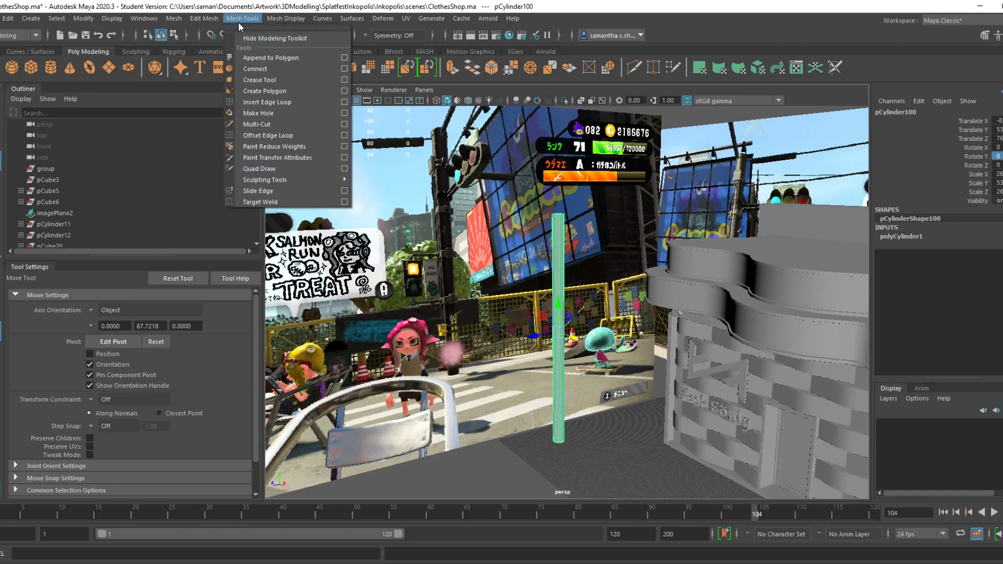
{"action": "left_click", "coordinate": [269, 91]}
{"action": "left_click_drag", "start_coordinate": [555, 367], "coordinate": [558, 383]}
{"action": "middle_click_drag", "start_coordinate": [567, 393], "coordinate": [544, 374], "text": "alt"}
{"action": "right_click_drag", "start_coordinate": [544, 374], "coordinate": [576, 386], "text": "alt"}
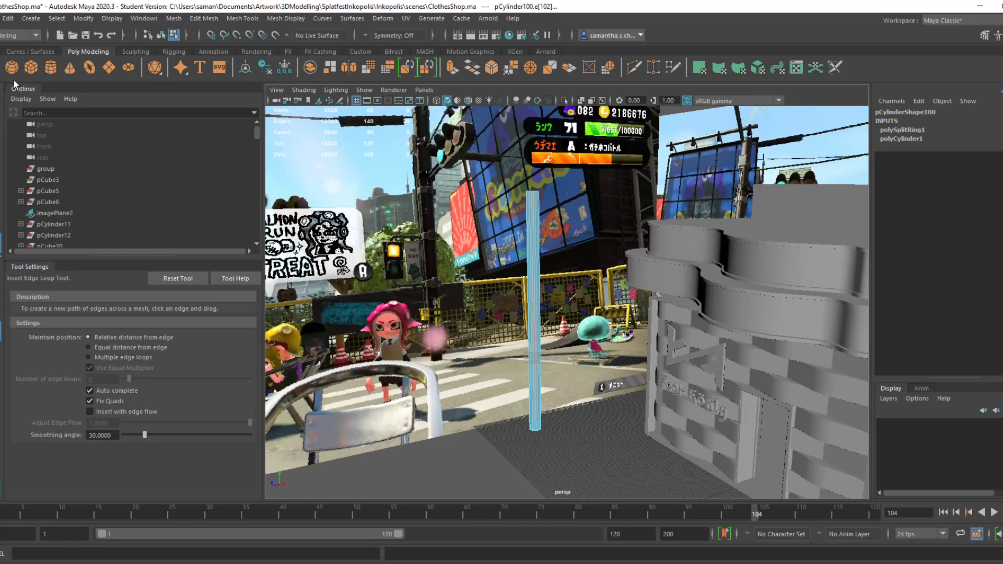
Leave the edge loop tool, save the scene, and open the Modeling Toolkit with the pole's new loop selected
{"action": "key", "text": "q"}
{"action": "key", "text": "ctrl+s"}
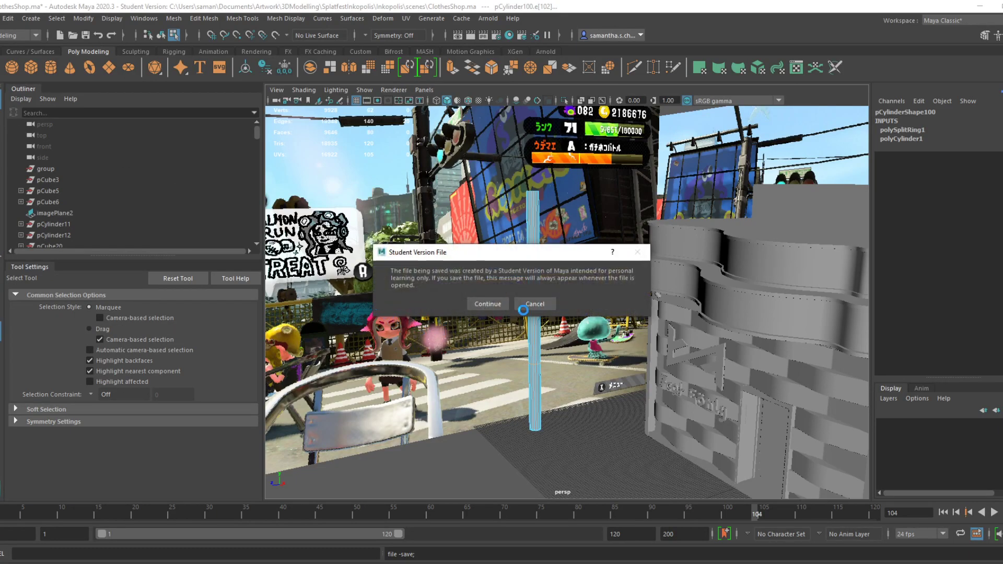
{"action": "left_click", "coordinate": [524, 306]}
{"action": "scroll", "coordinate": [484, 396], "scroll_direction": "up", "scroll_amount": 6}
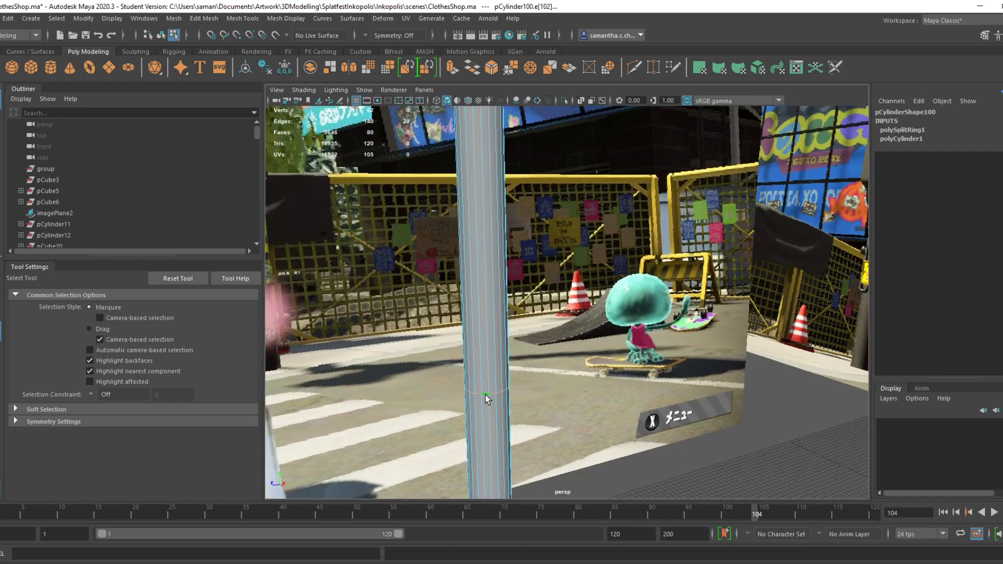
{"action": "scroll", "coordinate": [485, 395], "scroll_direction": "down", "scroll_amount": 8}
{"action": "left_click", "coordinate": [1002, 209]}
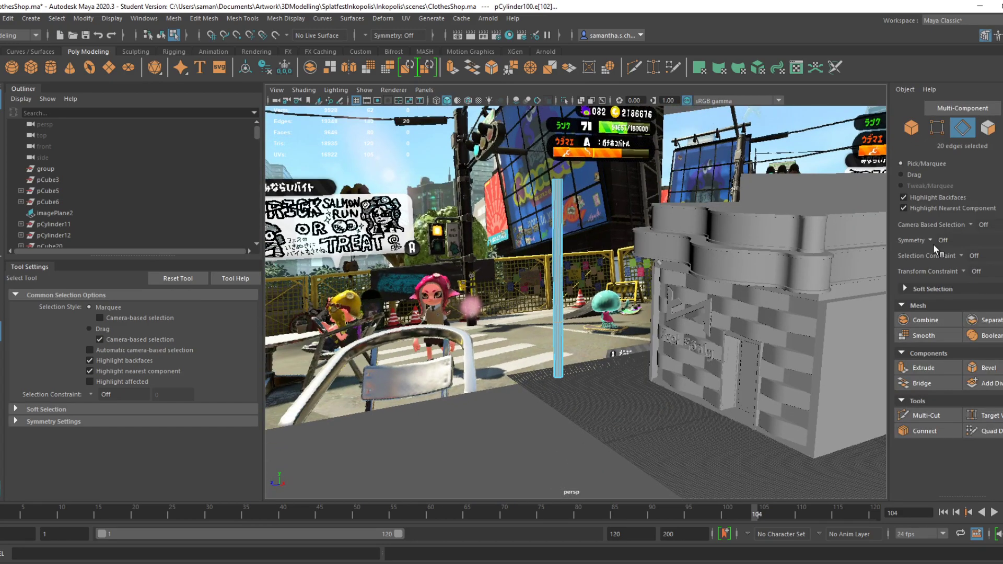
Bevel the selected edge loop on the lower part of the pole with a fraction of 0.1
{"action": "scroll", "coordinate": [601, 403], "scroll_direction": "up", "scroll_amount": 6}
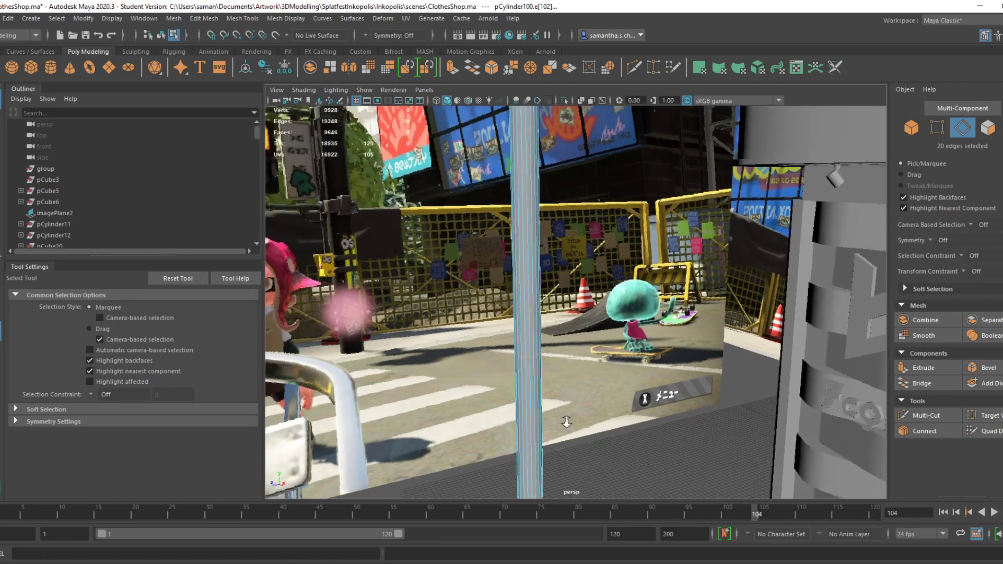
{"action": "scroll", "coordinate": [572, 424], "scroll_direction": "up", "scroll_amount": 4}
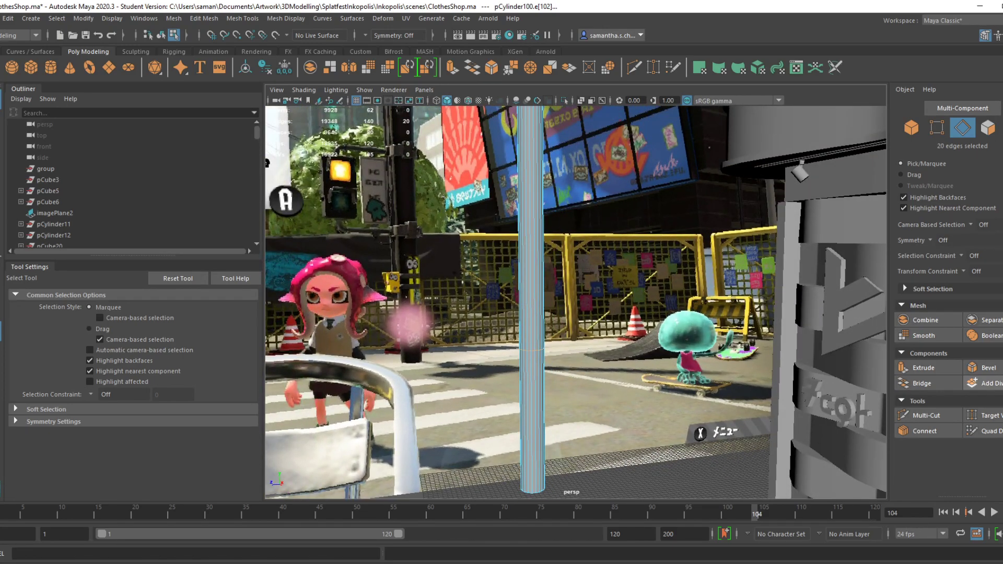
{"action": "left_click", "coordinate": [984, 368]}
{"action": "left_click_drag", "start_coordinate": [753, 321], "coordinate": [754, 320]}
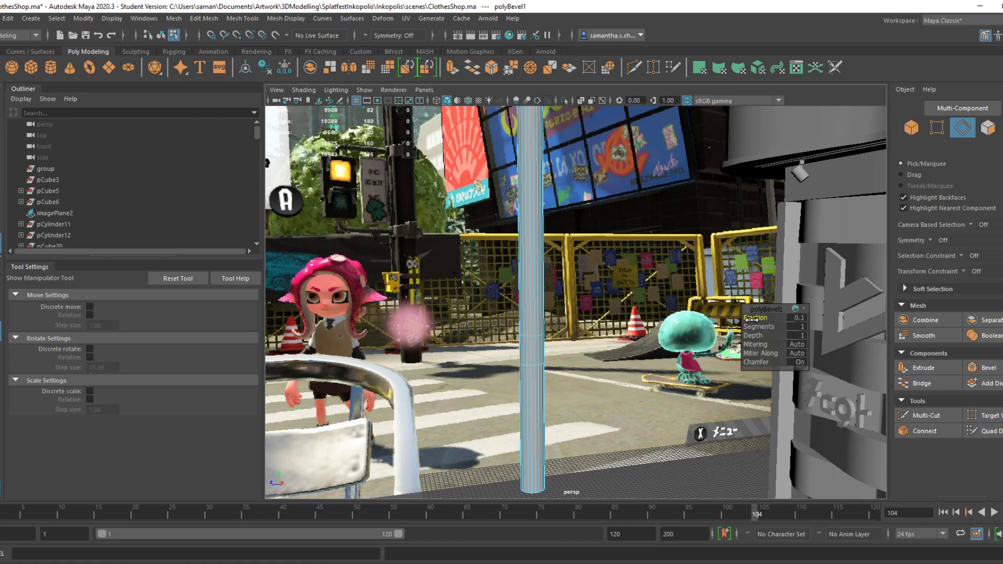
{"action": "key", "text": "ctrl+z"}
{"action": "key", "text": "q"}
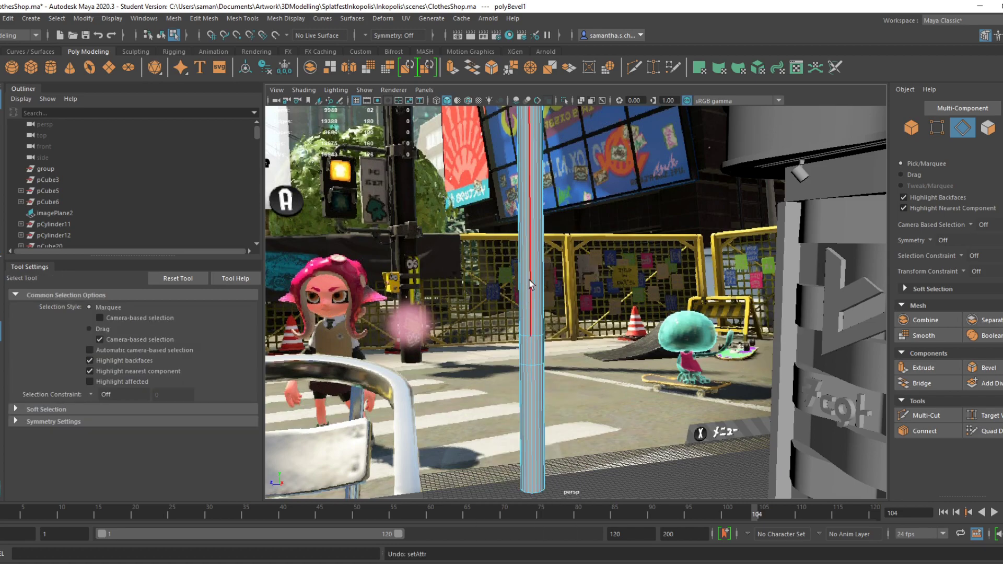
Select the two edge loops made by the bevel and move them lower along the pole
{"action": "left_click", "coordinate": [528, 337]}
{"action": "double_click", "coordinate": [532, 336], "text": "shift"}
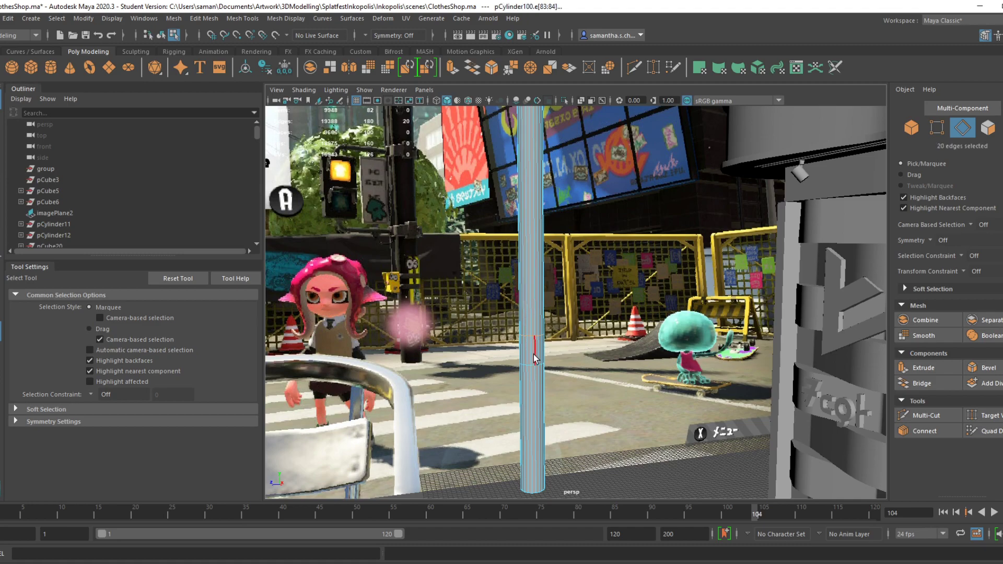
{"action": "double_click", "coordinate": [529, 370], "text": "shift"}
{"action": "key", "text": "w"}
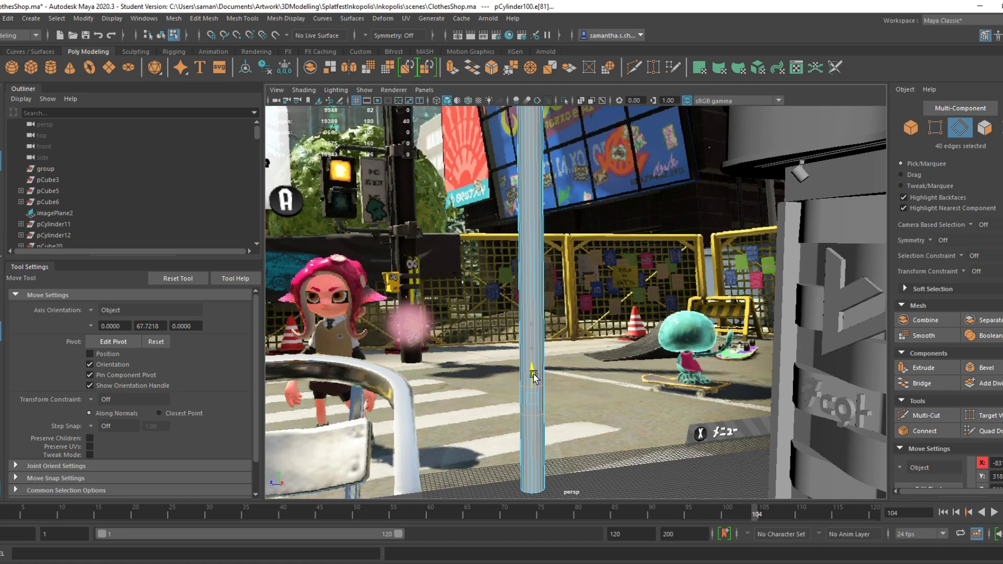
{"action": "left_click_drag", "start_coordinate": [533, 372], "coordinate": [533, 372]}
{"action": "scroll", "coordinate": [678, 461], "scroll_direction": "down", "scroll_amount": 5}
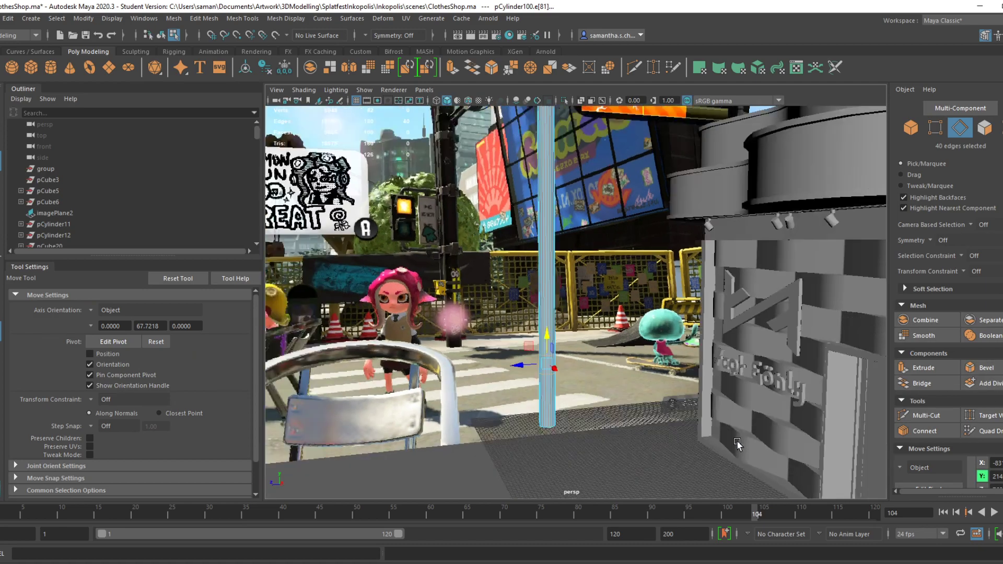
Check the real pole in the game capture window, switch back to Maya, and save the scene
{"action": "left_click_drag", "start_coordinate": [585, 460], "coordinate": [623, 461], "text": "alt"}
{"action": "key", "text": "alt+Tab"}
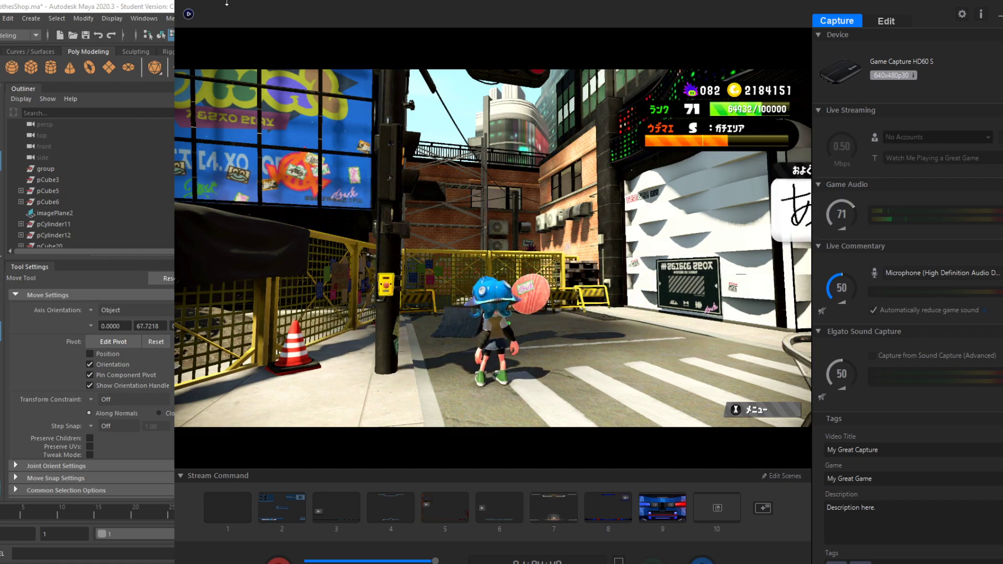
{"action": "left_click", "coordinate": [151, 6]}
{"action": "key", "text": "ctrl+s"}
{"action": "key", "text": "Return"}
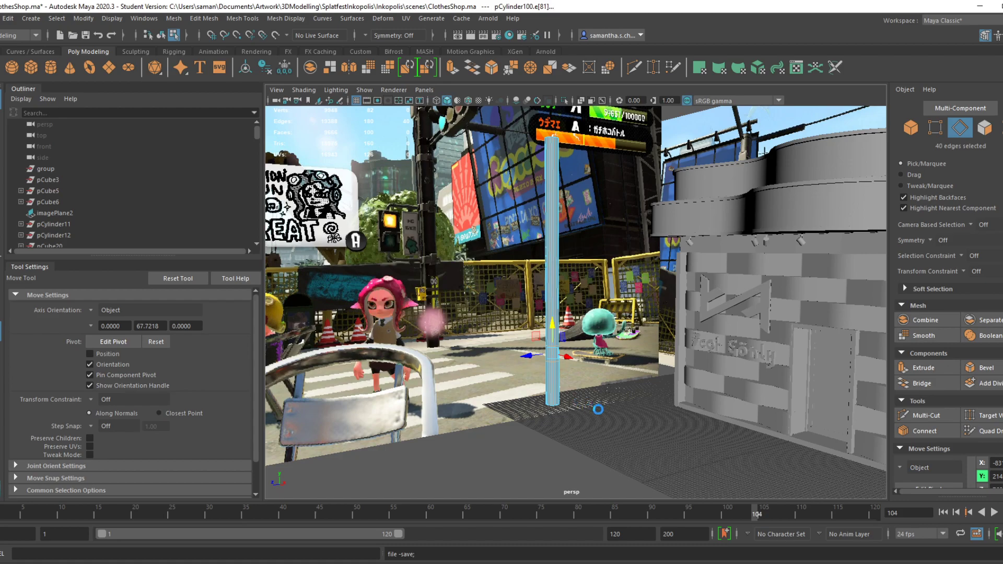
Inspect the pole's bevel settings in the Attribute Editor and return to the Modeling Toolkit
{"action": "scroll", "coordinate": [601, 446], "scroll_direction": "up", "scroll_amount": 4}
{"action": "middle_click_drag", "start_coordinate": [600, 446], "coordinate": [601, 409], "text": "alt"}
{"action": "scroll", "coordinate": [601, 409], "scroll_direction": "up", "scroll_amount": 2}
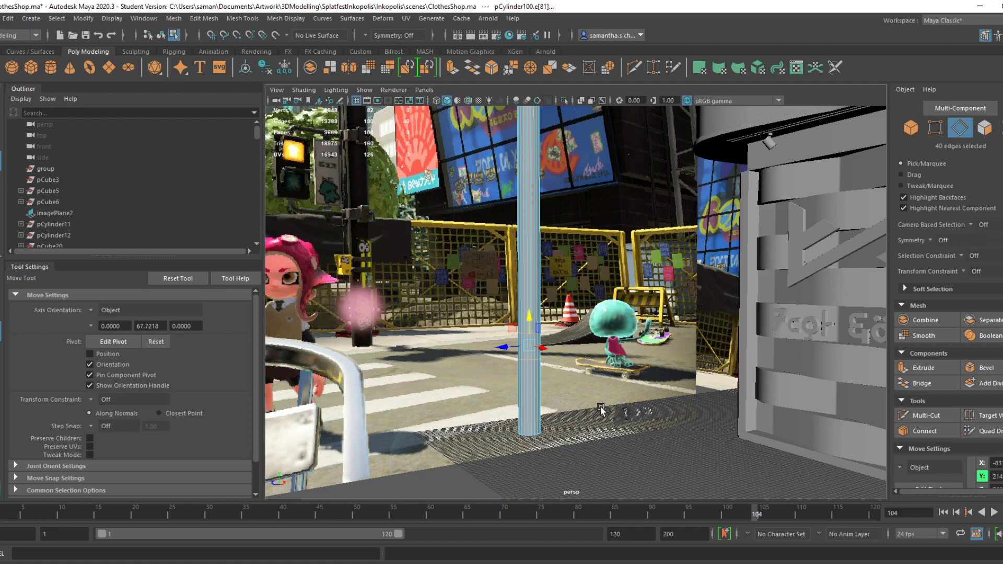
{"action": "scroll", "coordinate": [601, 410], "scroll_direction": "up", "scroll_amount": 2}
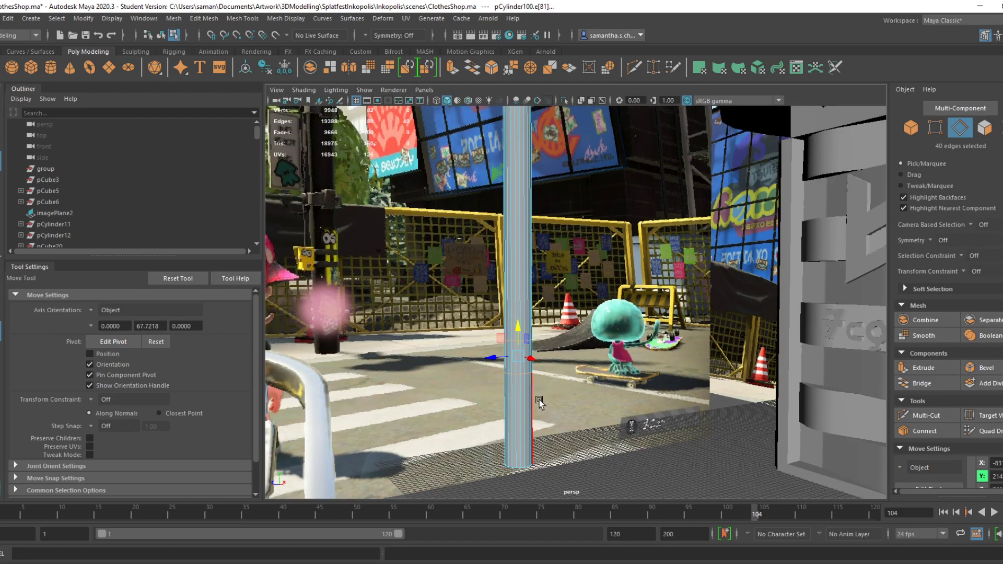
{"action": "left_click", "coordinate": [476, 304]}
{"action": "left_click_drag", "start_coordinate": [676, 419], "coordinate": [614, 390], "text": "alt"}
{"action": "key", "text": "ctrl+a"}
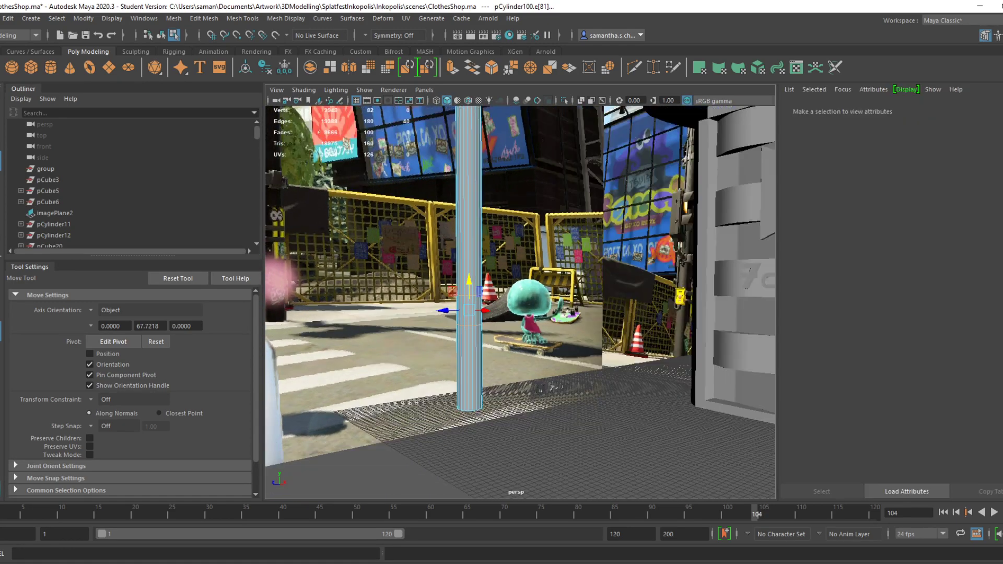
{"action": "left_click", "coordinate": [872, 110]}
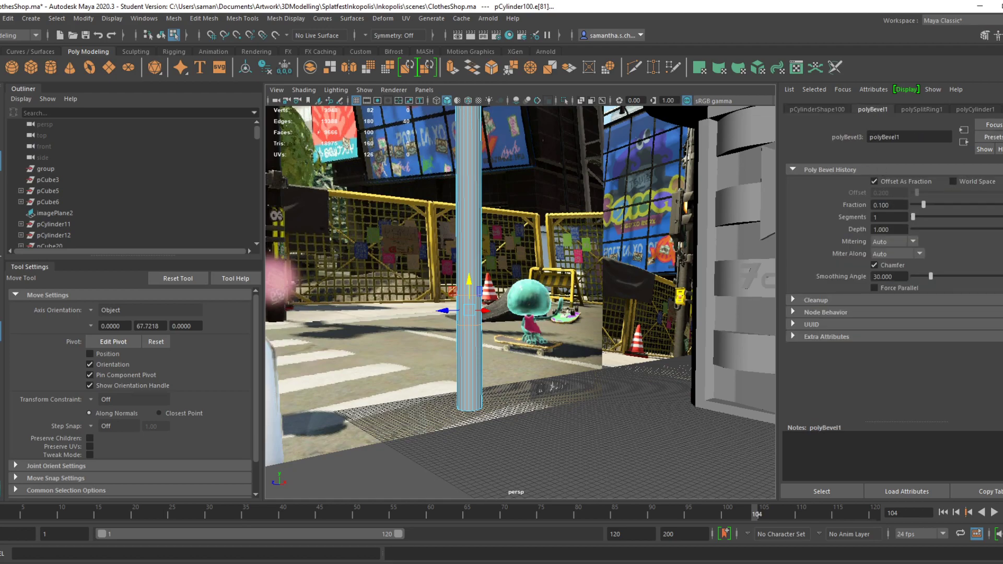
{"action": "left_click", "coordinate": [1002, 188]}
Scale the two selected edge loops vertically and bevel both with a fraction of 0.5
{"action": "left_click_drag", "start_coordinate": [550, 392], "coordinate": [542, 381], "text": "alt"}
{"action": "scroll", "coordinate": [542, 389], "scroll_direction": "up", "scroll_amount": 4}
{"action": "key", "text": "r"}
{"action": "left_click_drag", "start_coordinate": [521, 345], "coordinate": [520, 331]}
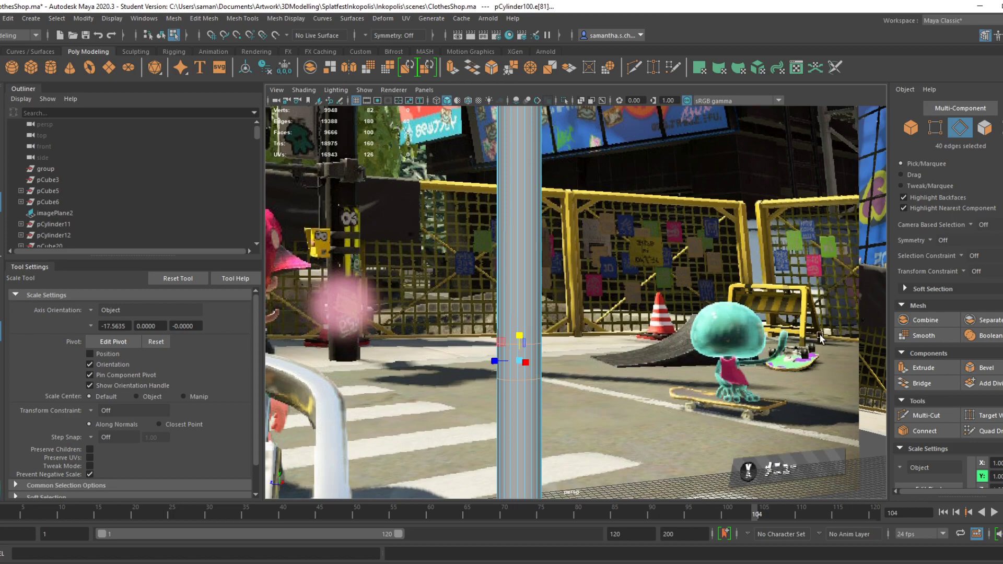
{"action": "left_click", "coordinate": [1001, 370]}
{"action": "middle_click_drag", "start_coordinate": [595, 348], "coordinate": [606, 319], "text": "alt"}
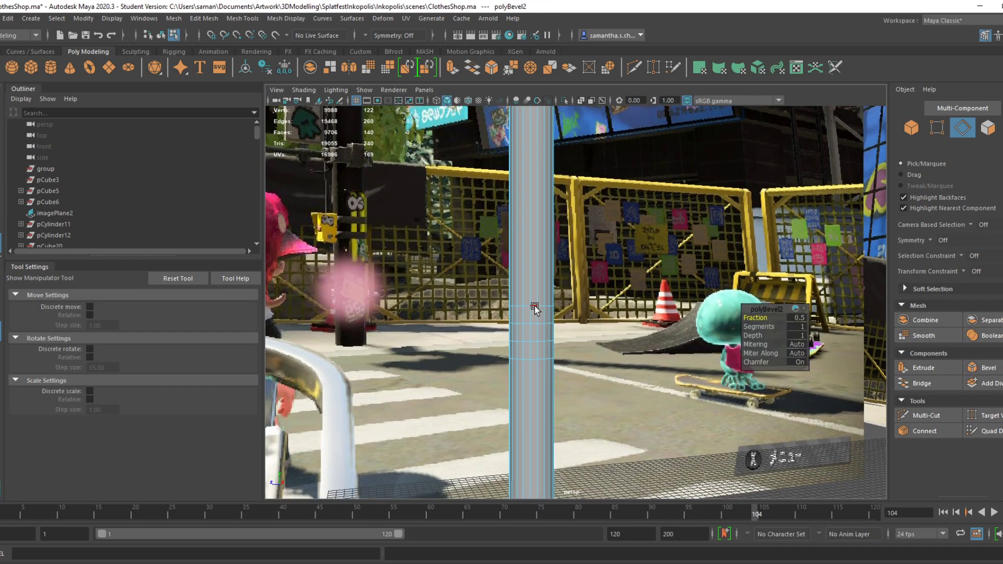
Select the lower pair of beveled edge loops on the pole and scale them closer together vertically
{"action": "left_click", "coordinate": [535, 316]}
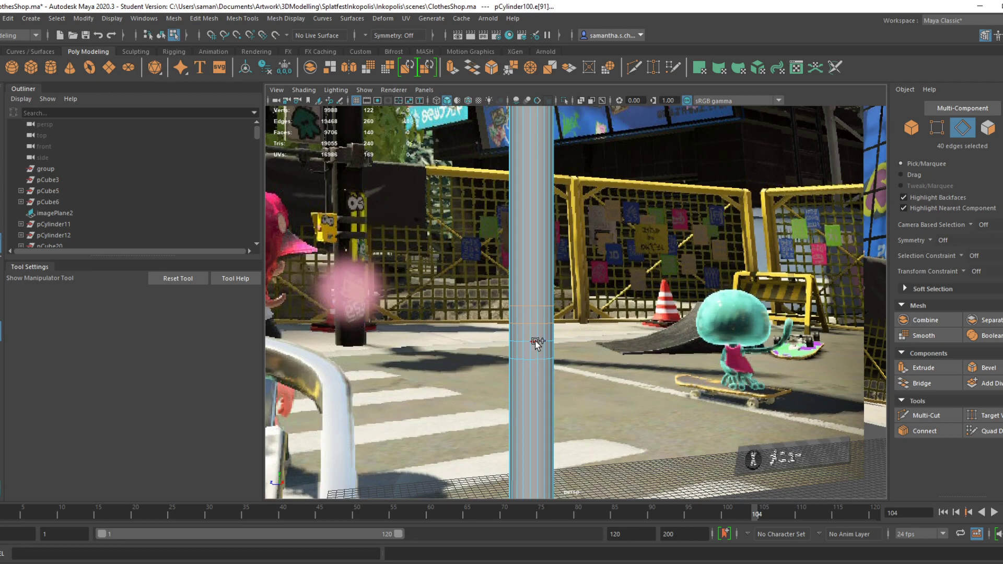
{"action": "left_click", "coordinate": [538, 362], "text": "shift"}
{"action": "double_click", "coordinate": [538, 360]}
{"action": "double_click", "coordinate": [533, 343], "text": "shift"}
{"action": "key", "text": "r"}
{"action": "left_click_drag", "start_coordinate": [532, 325], "coordinate": [531, 331]}
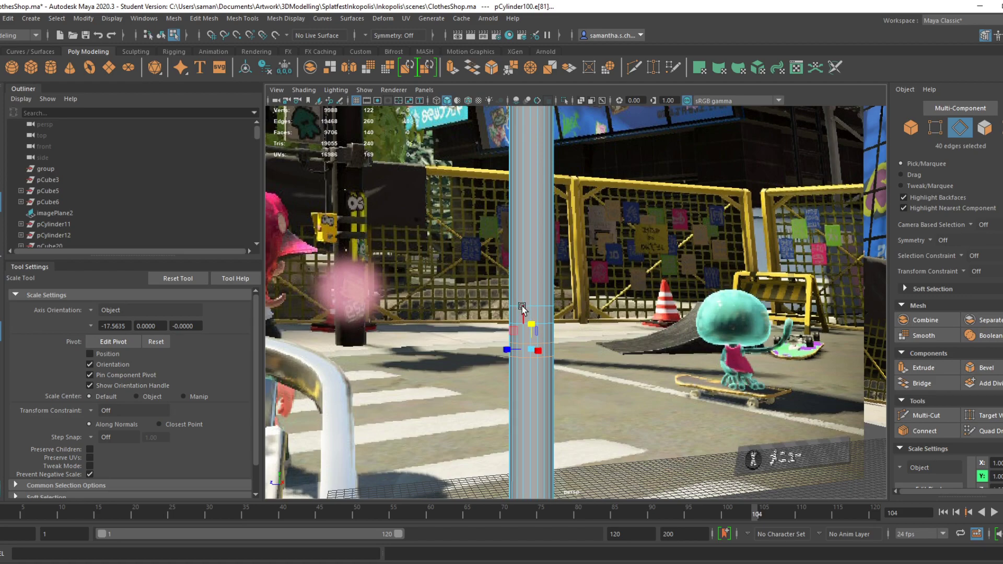
Select the upper pair of beveled edge loops on the pole and scale them closer together vertically
{"action": "left_click", "coordinate": [537, 310]}
{"action": "double_click", "coordinate": [536, 306]}
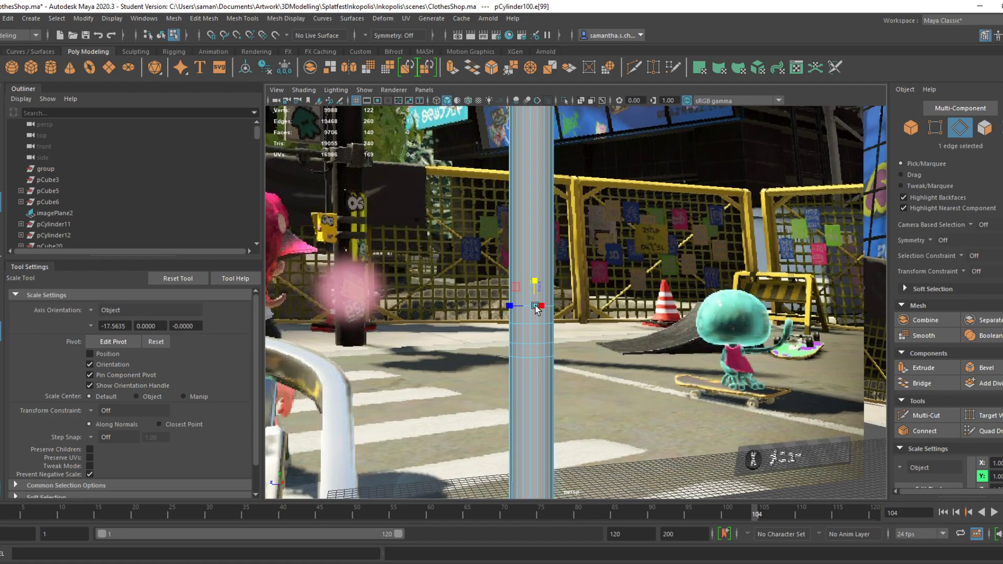
{"action": "double_click", "coordinate": [533, 324], "text": "shift"}
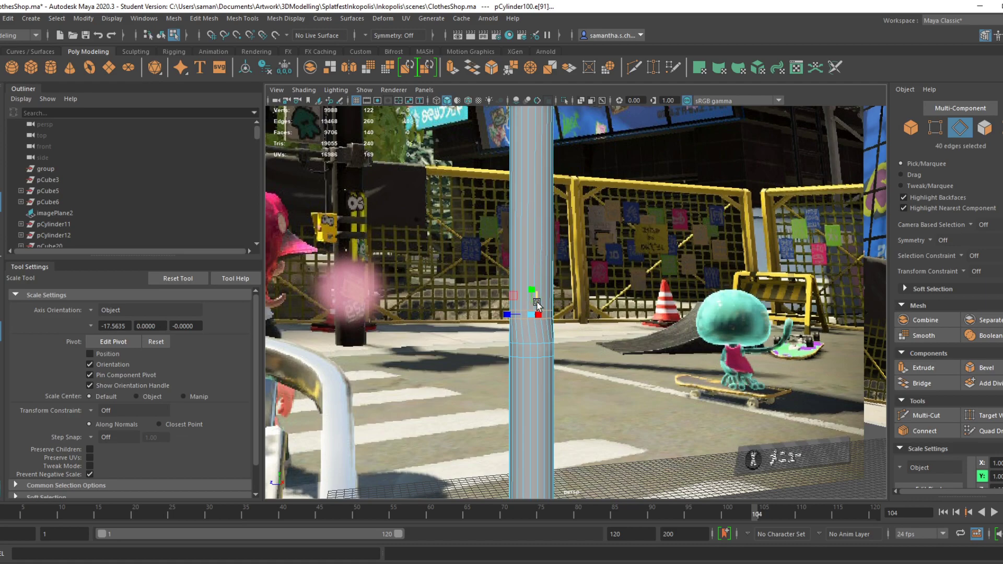
{"action": "left_click_drag", "start_coordinate": [536, 297], "coordinate": [531, 293], "text": "alt"}
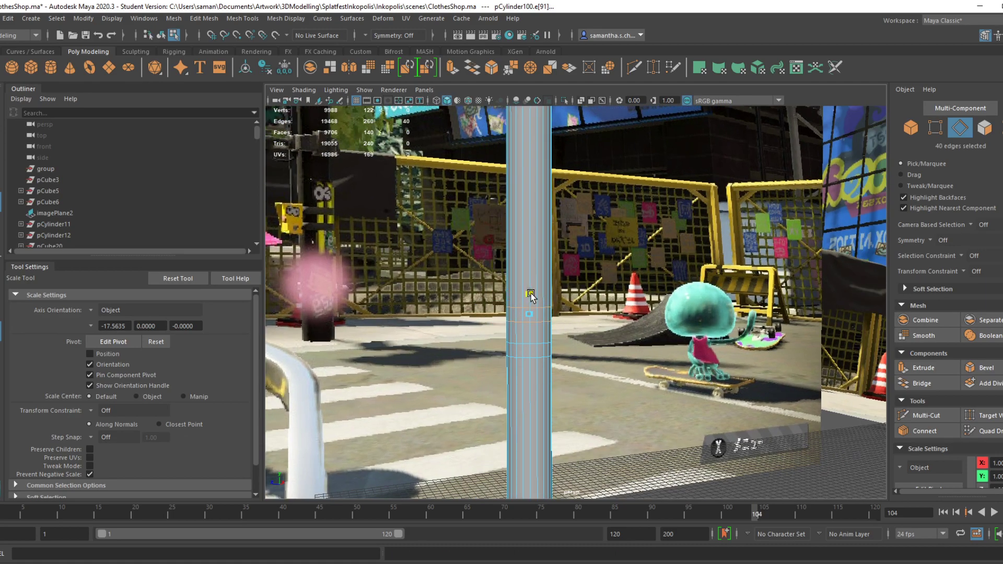
In the front view, select the edges around the pole's four loops, leaving out the surrounding vertical edges
{"action": "left_click", "coordinate": [551, 366]}
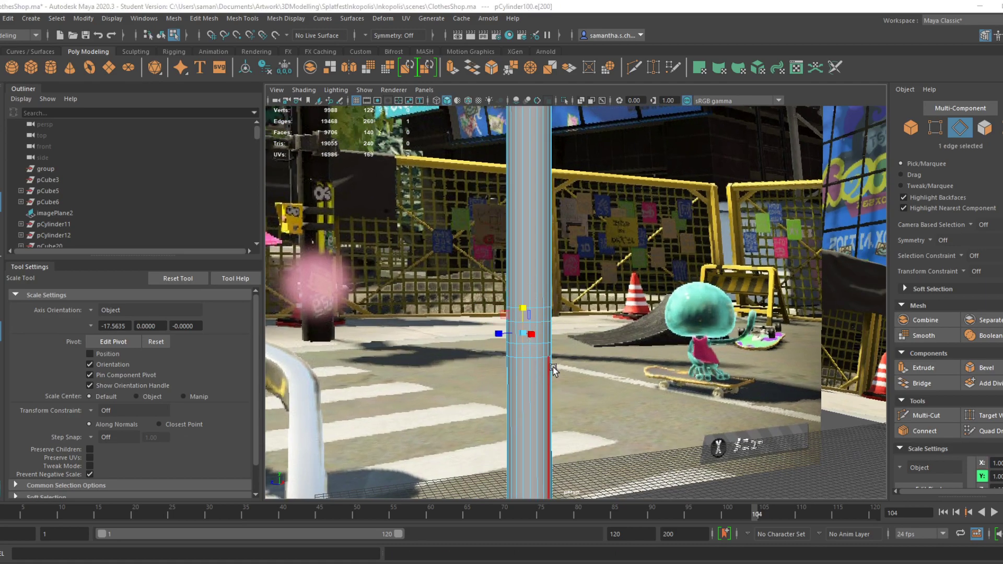
{"action": "key", "text": "space"}
{"action": "key", "text": "space"}
{"action": "key", "text": "f"}
{"action": "scroll", "coordinate": [528, 430], "scroll_direction": "down", "scroll_amount": 2}
{"action": "left_click_drag", "start_coordinate": [356, 163], "coordinate": [710, 454]}
{"action": "left_click_drag", "start_coordinate": [358, 274], "coordinate": [684, 342], "text": "ctrl"}
{"action": "left_click_drag", "start_coordinate": [382, 481], "coordinate": [727, 452], "text": "ctrl"}
{"action": "left_click_drag", "start_coordinate": [366, 151], "coordinate": [779, 188], "text": "ctrl"}
Try scaling the selected edges vertically with the axis orientation set to Component, and undo the scaling
{"action": "left_click", "coordinate": [102, 313]}
{"action": "left_click", "coordinate": [121, 338]}
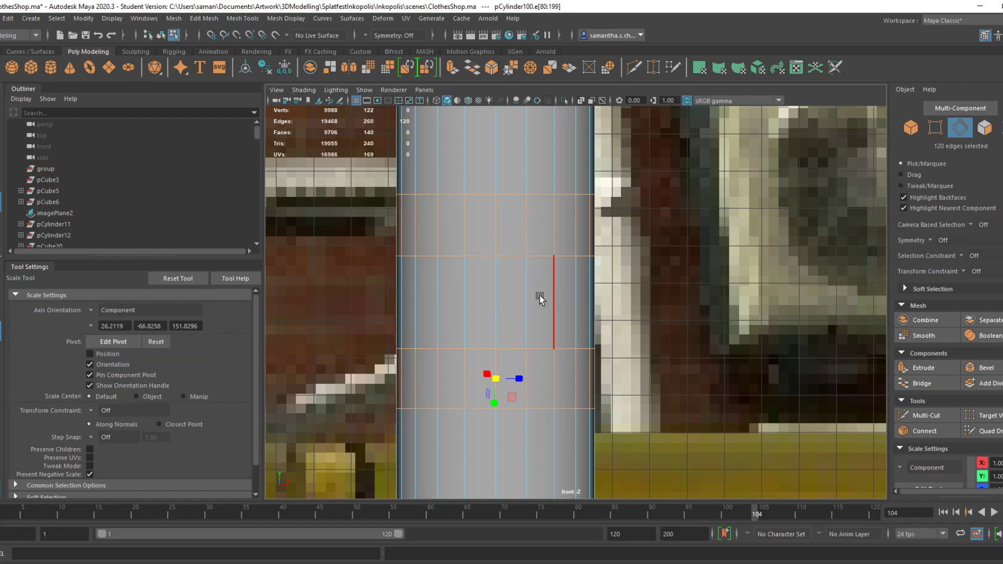
{"action": "left_click_drag", "start_coordinate": [494, 404], "coordinate": [497, 397]}
{"action": "key", "text": "ctrl+z"}
{"action": "key", "text": "space"}
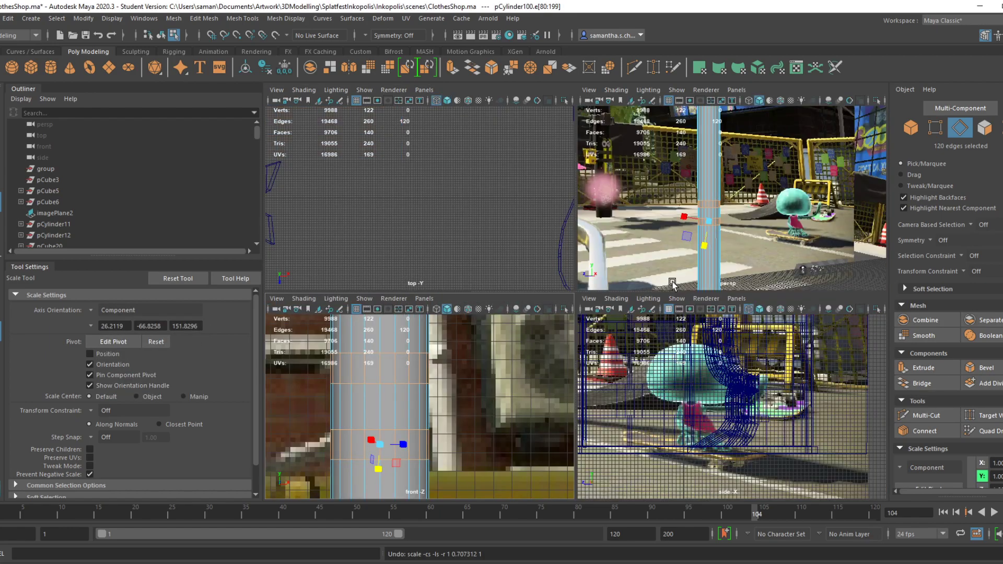
{"action": "key", "text": "space"}
{"action": "scroll", "coordinate": [534, 359], "scroll_direction": "up", "scroll_amount": 3}
{"action": "left_click", "coordinate": [530, 353]}
{"action": "scroll", "coordinate": [551, 374], "scroll_direction": "up", "scroll_amount": 2}
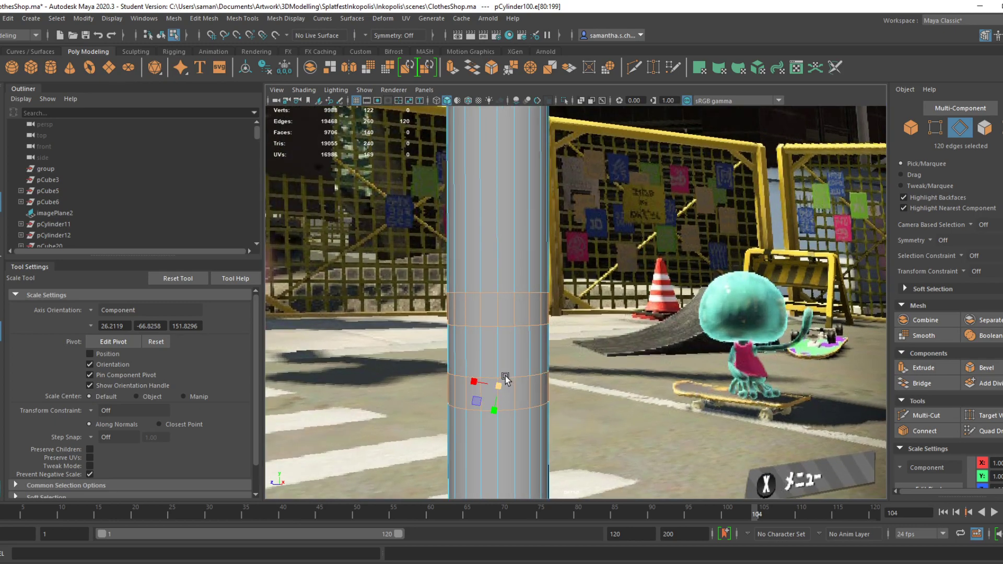
In the front view, narrow the upper pair of loops vertically with the scale axis orientation set to World
{"action": "key", "text": "space"}
{"action": "key", "text": "space"}
{"action": "left_click_drag", "start_coordinate": [366, 380], "coordinate": [759, 384], "text": "ctrl"}
{"action": "double_click", "coordinate": [452, 256]}
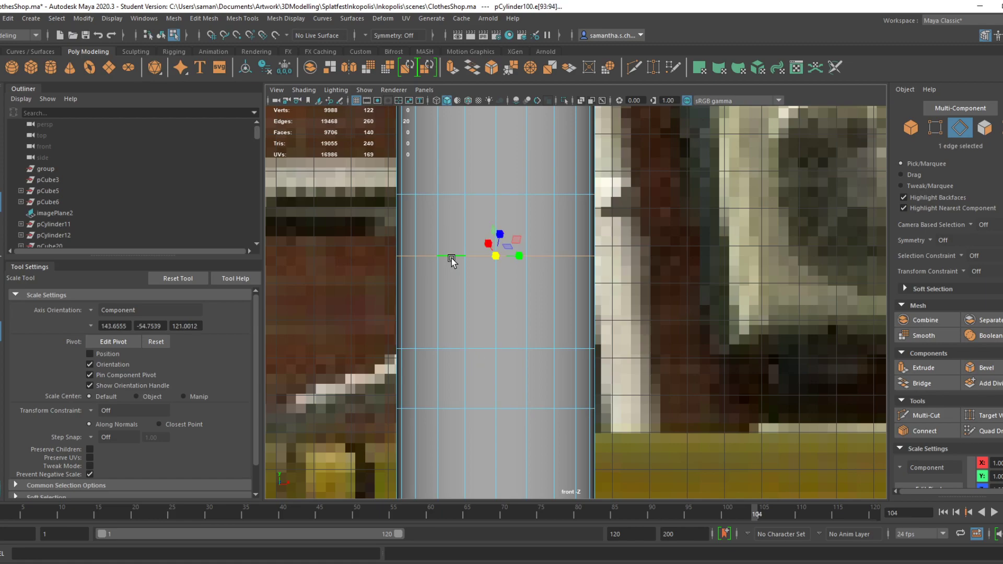
{"action": "left_click", "coordinate": [92, 310]}
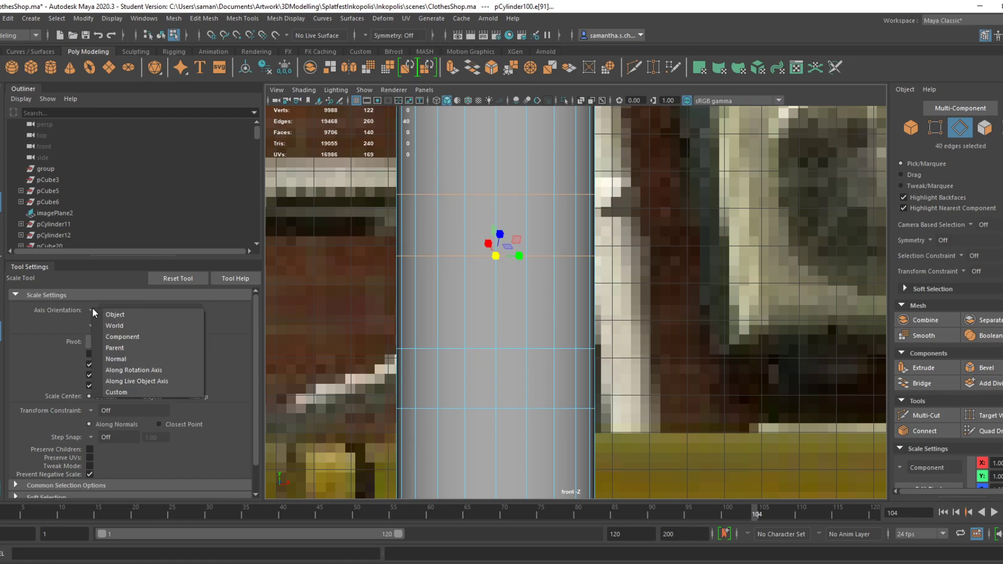
{"action": "left_click", "coordinate": [118, 326]}
{"action": "left_click_drag", "start_coordinate": [501, 205], "coordinate": [495, 207]}
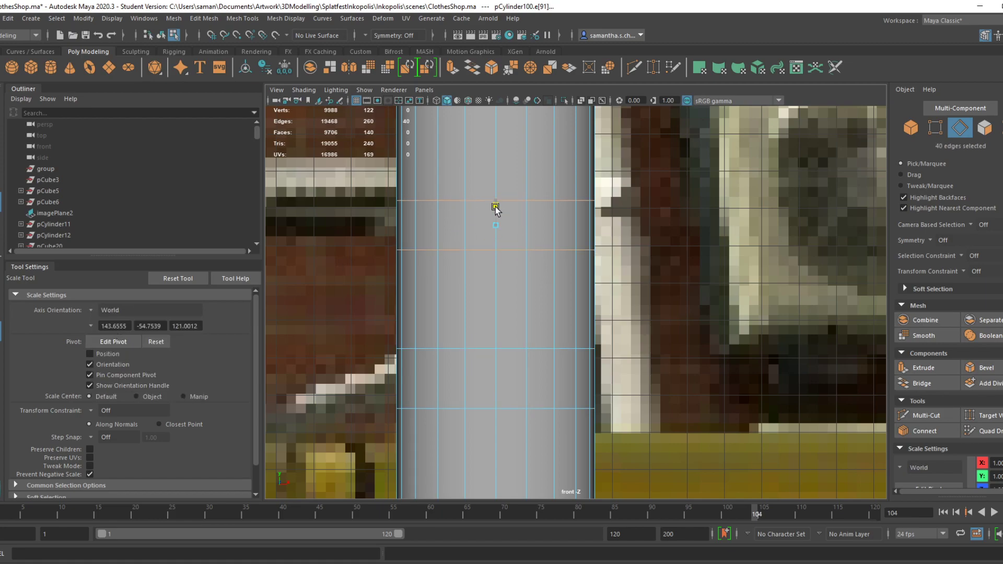
Narrow the spacing of the lower pair of loops vertically in the front view and save the scene
{"action": "double_click", "coordinate": [471, 348]}
{"action": "double_click", "coordinate": [482, 404], "text": "shift"}
{"action": "left_click_drag", "start_coordinate": [497, 358], "coordinate": [498, 360]}
{"action": "key", "text": "ctrl+s"}
{"action": "left_click", "coordinate": [488, 303]}
{"action": "scroll", "coordinate": [554, 385], "scroll_direction": "down", "scroll_amount": 11}
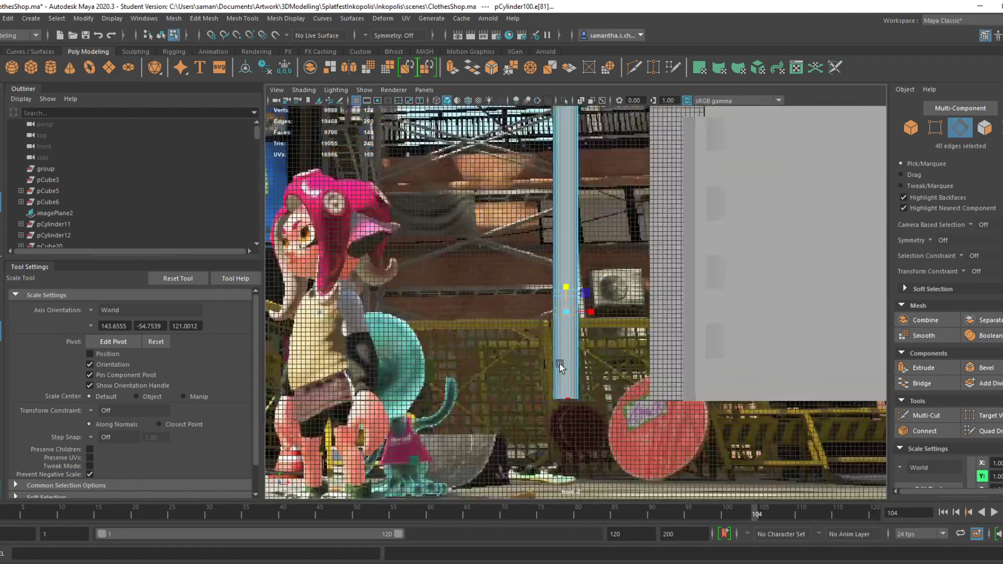
{"action": "scroll", "coordinate": [558, 360], "scroll_direction": "up", "scroll_amount": 9}
{"action": "scroll", "coordinate": [554, 321], "scroll_direction": "down", "scroll_amount": 5}
{"action": "scroll", "coordinate": [552, 332], "scroll_direction": "up", "scroll_amount": 8}
{"action": "left_click", "coordinate": [1001, 563]}
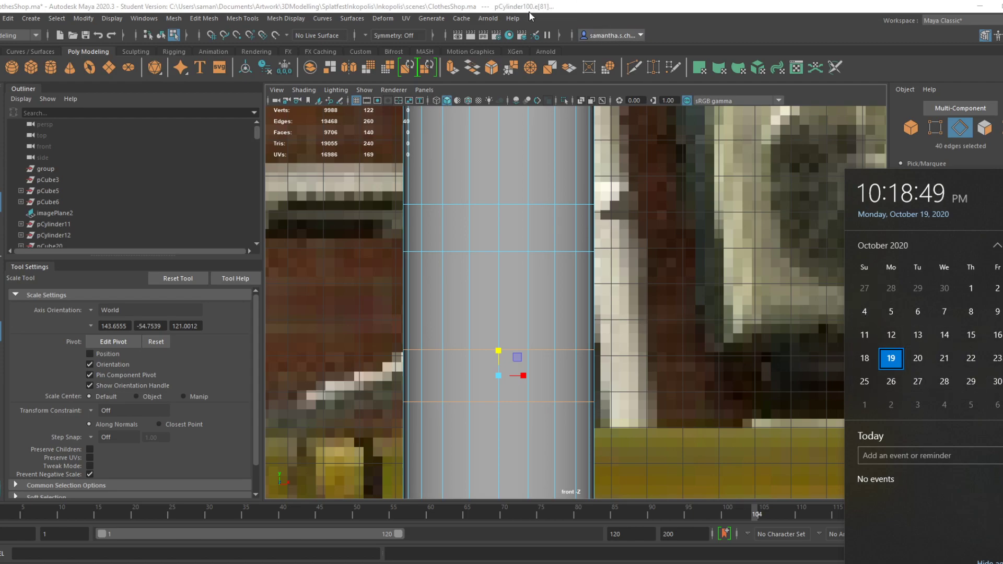
{"action": "left_click", "coordinate": [556, 3]}
Save the scene and return the pole to object selection with the Select tool active
{"action": "middle_click_drag", "start_coordinate": [547, 391], "coordinate": [558, 327], "text": "alt"}
{"action": "key", "text": "ctrl+s"}
{"action": "left_click", "coordinate": [489, 303]}
{"action": "right_click_drag", "start_coordinate": [644, 186], "coordinate": [520, 215]}
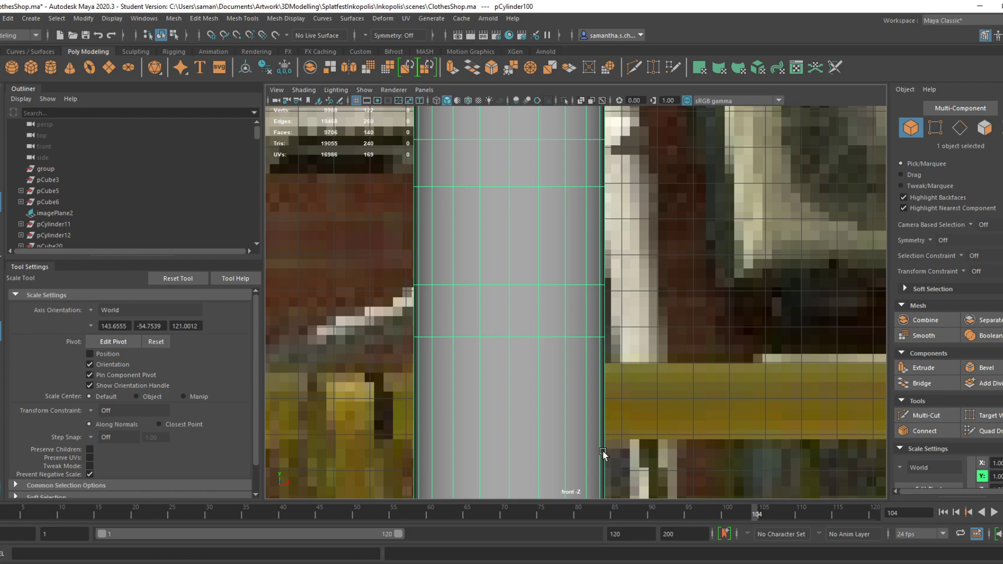
{"action": "scroll", "coordinate": [609, 454], "scroll_direction": "down", "scroll_amount": 3}
{"action": "middle_click_drag", "start_coordinate": [573, 235], "coordinate": [560, 305], "text": "alt"}
{"action": "key", "text": "q"}
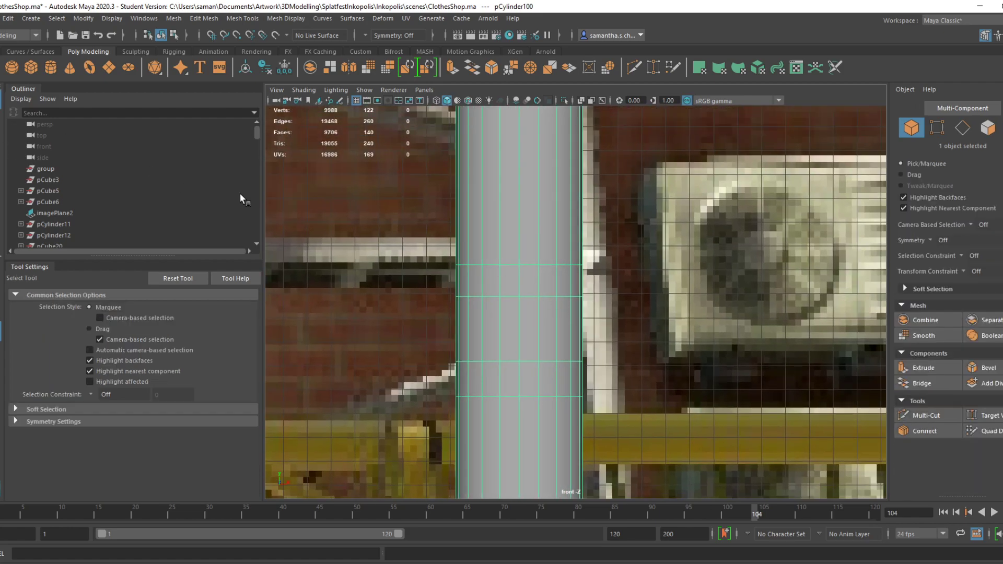
Select the two narrow bands of faces around the pole between the paired loops, keeping them selected in the perspective view
{"action": "right_click_drag", "start_coordinate": [528, 287], "coordinate": [590, 266]}
{"action": "left_click_drag", "start_coordinate": [420, 270], "coordinate": [675, 294]}
{"action": "left_click_drag", "start_coordinate": [465, 389], "coordinate": [676, 380], "text": "shift"}
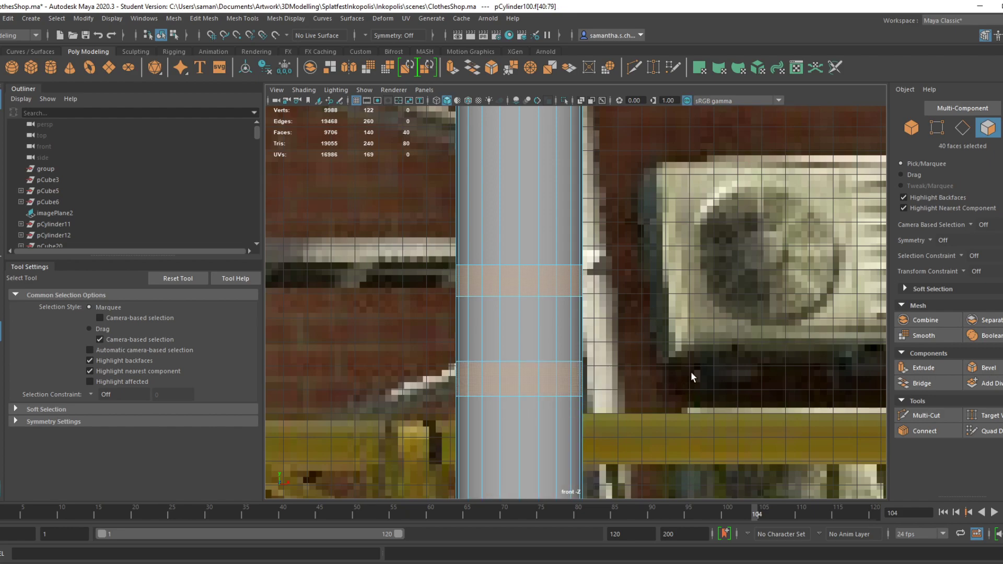
{"action": "key", "text": "space"}
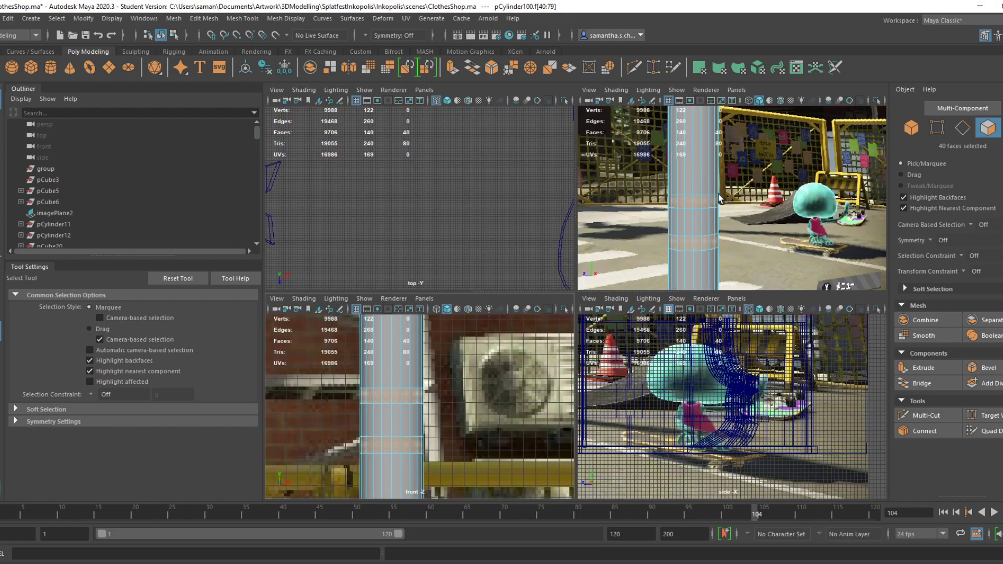
{"action": "key", "text": "alt+space"}
{"action": "key", "text": "Escape"}
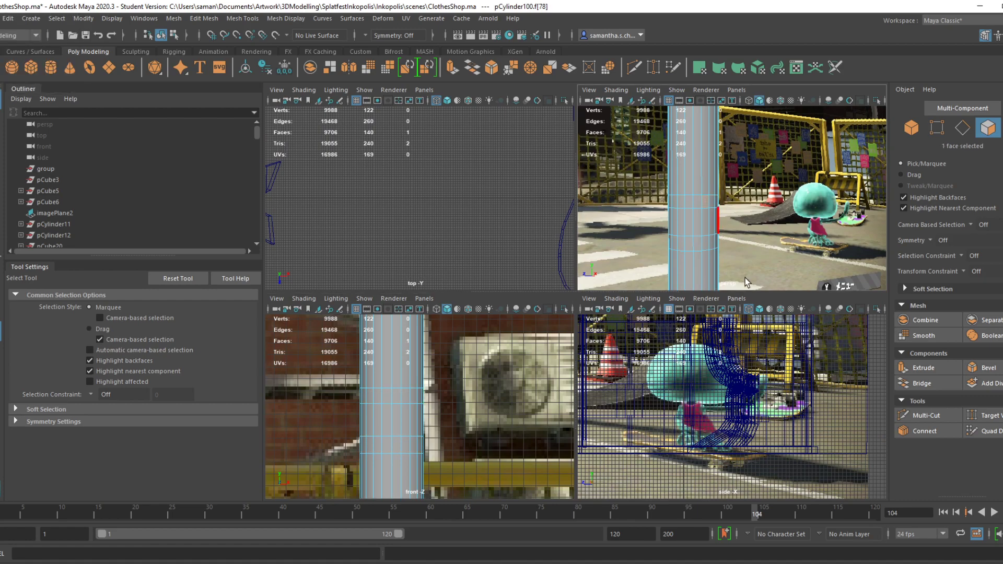
{"action": "key", "text": "space"}
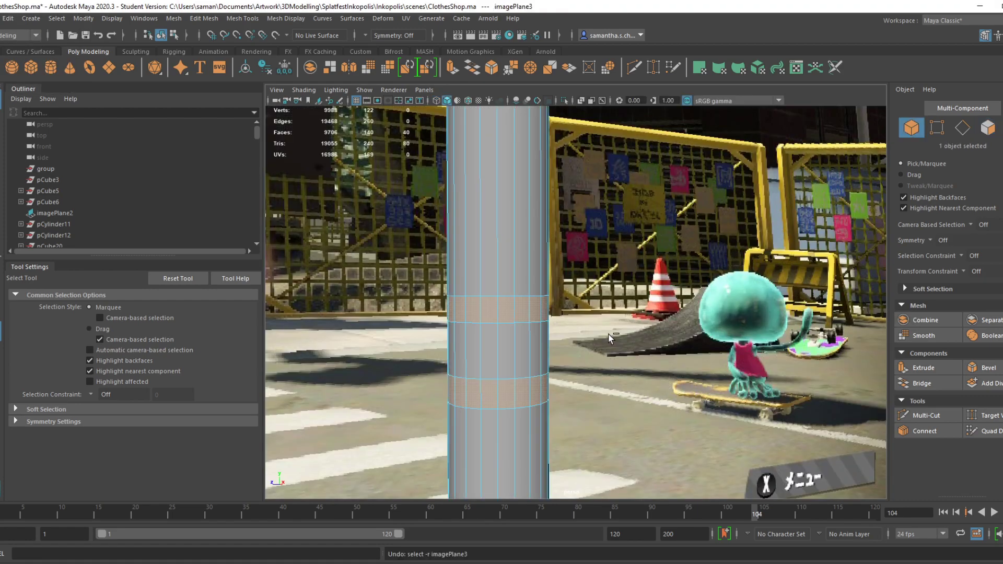
Extrude the two selected face bands around the pole and scale them outward into slightly raised rings
{"action": "left_click_drag", "start_coordinate": [610, 334], "coordinate": [588, 409], "text": "alt"}
{"action": "key", "text": "w"}
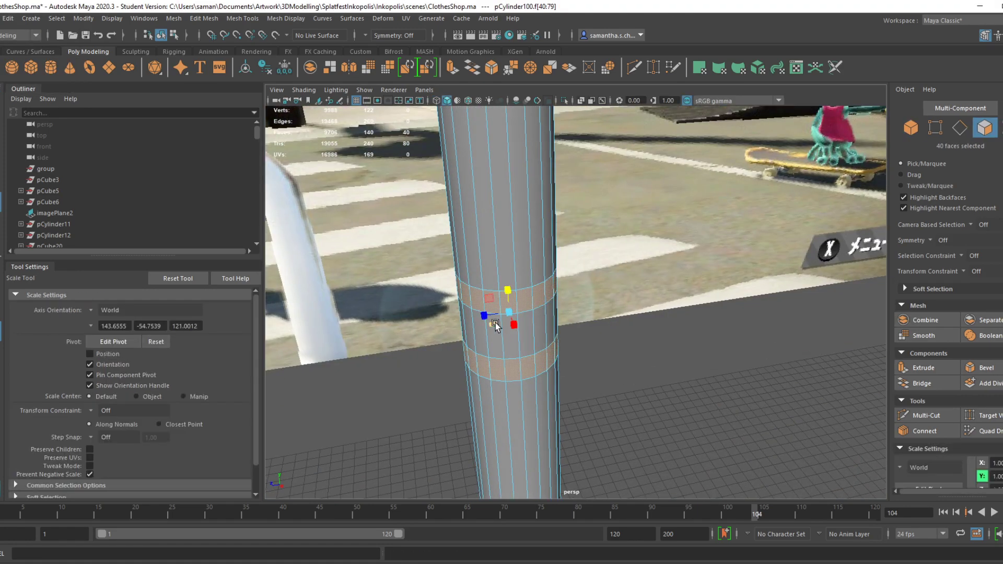
{"action": "key", "text": "ctrl+e"}
{"action": "key", "text": "r"}
{"action": "left_click_drag", "start_coordinate": [491, 325], "coordinate": [495, 325]}
{"action": "left_click_drag", "start_coordinate": [511, 387], "coordinate": [513, 360], "text": "alt"}
{"action": "middle_click_drag", "start_coordinate": [570, 391], "coordinate": [605, 417], "text": "alt"}
{"action": "left_click_drag", "start_coordinate": [605, 417], "coordinate": [553, 370], "text": "alt"}
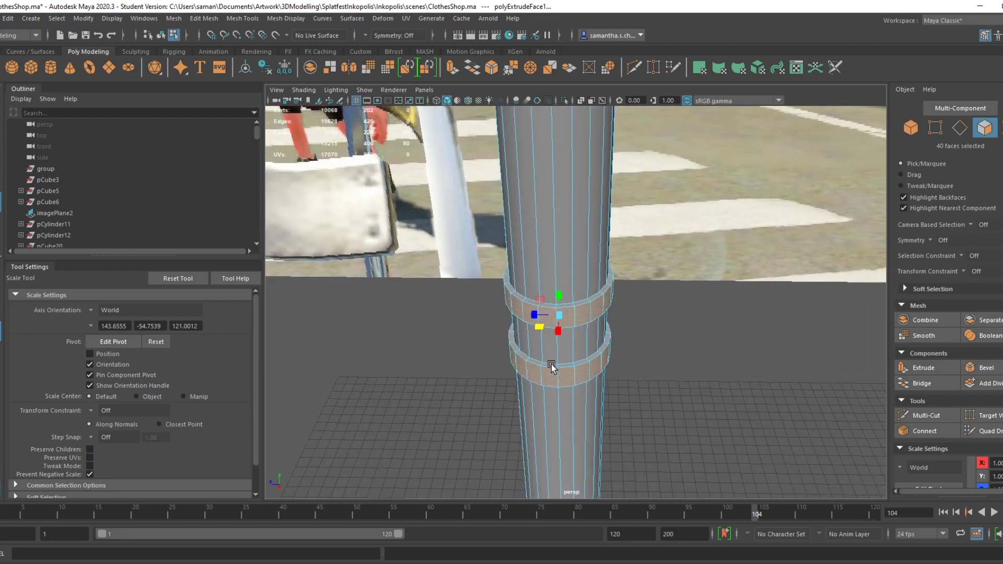
{"action": "left_click_drag", "start_coordinate": [539, 331], "coordinate": [542, 331]}
{"action": "left_click_drag", "start_coordinate": [571, 424], "coordinate": [574, 360], "text": "alt"}
{"action": "middle_click_drag", "start_coordinate": [577, 356], "coordinate": [605, 402], "text": "alt"}
{"action": "left_click_drag", "start_coordinate": [605, 403], "coordinate": [603, 403], "text": "alt"}
Return the pole to object selection and save the scene
{"action": "right_click_drag", "start_coordinate": [588, 282], "coordinate": [644, 286]}
{"action": "right_click_drag", "start_coordinate": [608, 282], "coordinate": [684, 227]}
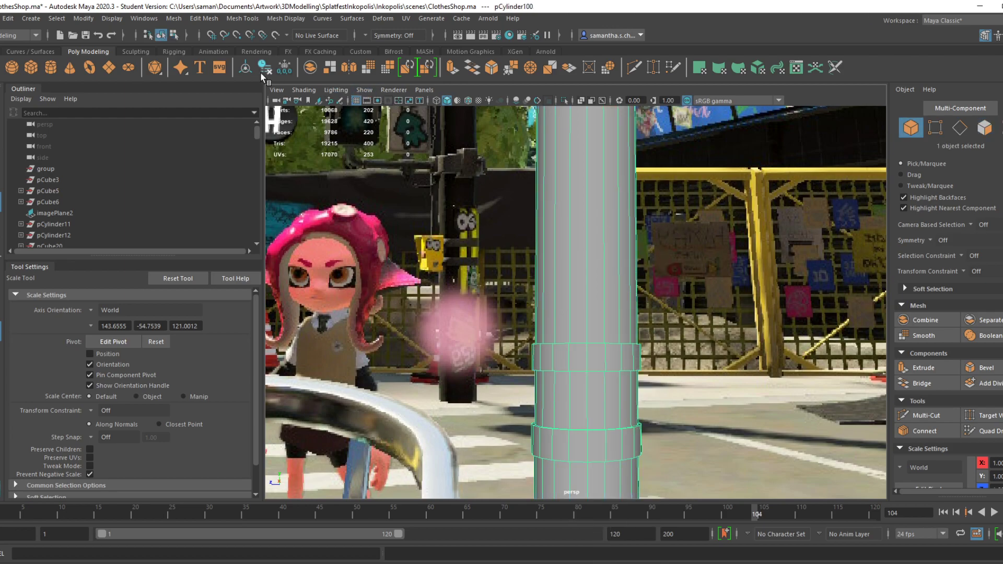
{"action": "key", "text": "ctrl+s"}
{"action": "scroll", "coordinate": [517, 448], "scroll_direction": "down", "scroll_amount": 6}
{"action": "left_click_drag", "start_coordinate": [519, 446], "coordinate": [462, 378], "text": "alt"}
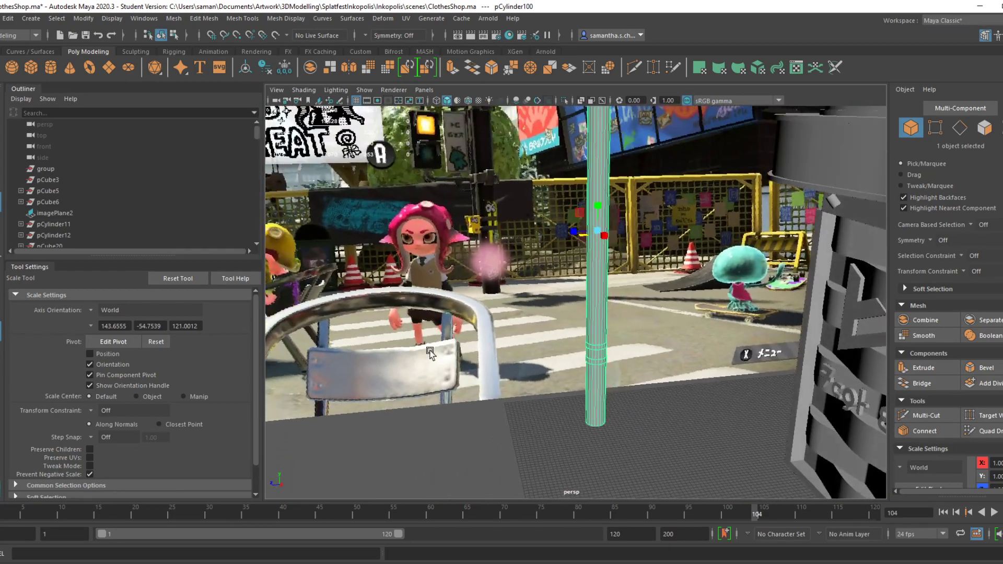
{"action": "left_click_drag", "start_coordinate": [763, 370], "coordinate": [622, 277], "text": "alt"}
{"action": "middle_click_drag", "start_coordinate": [622, 276], "coordinate": [565, 203], "text": "alt"}
{"action": "left_click_drag", "start_coordinate": [564, 203], "coordinate": [723, 315], "text": "alt"}
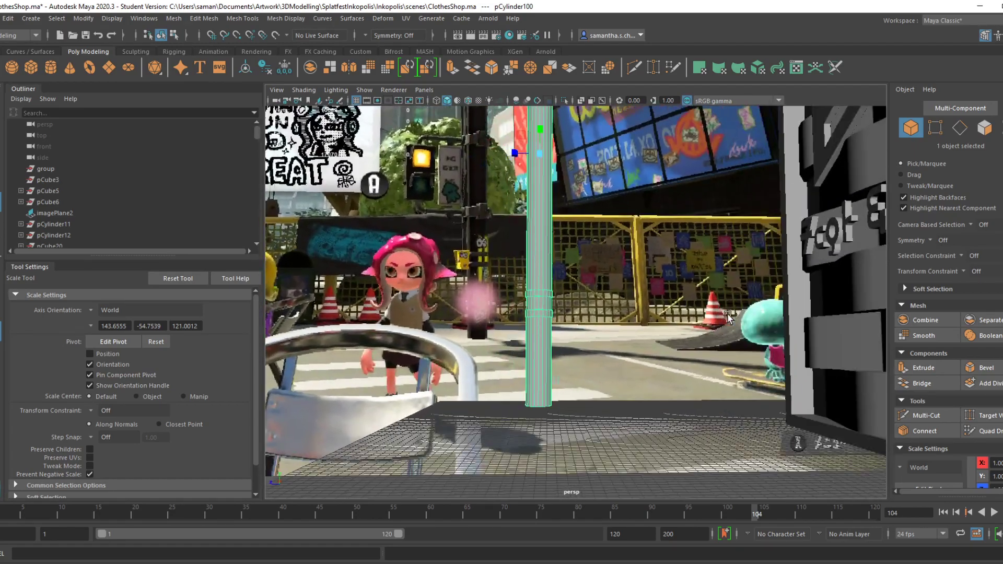
{"action": "scroll", "coordinate": [723, 314], "scroll_direction": "up", "scroll_amount": 15}
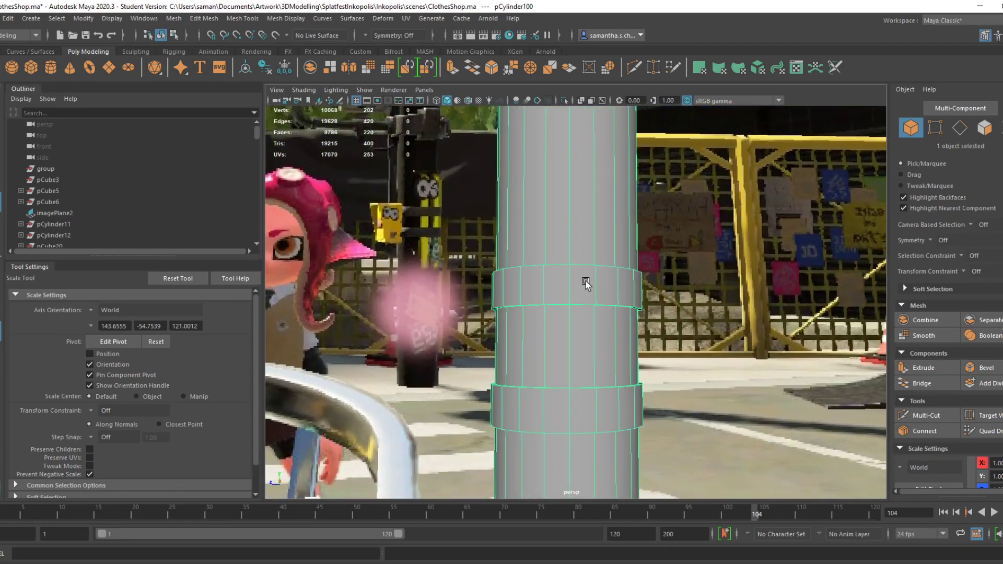
{"action": "scroll", "coordinate": [559, 314], "scroll_direction": "down", "scroll_amount": 6}
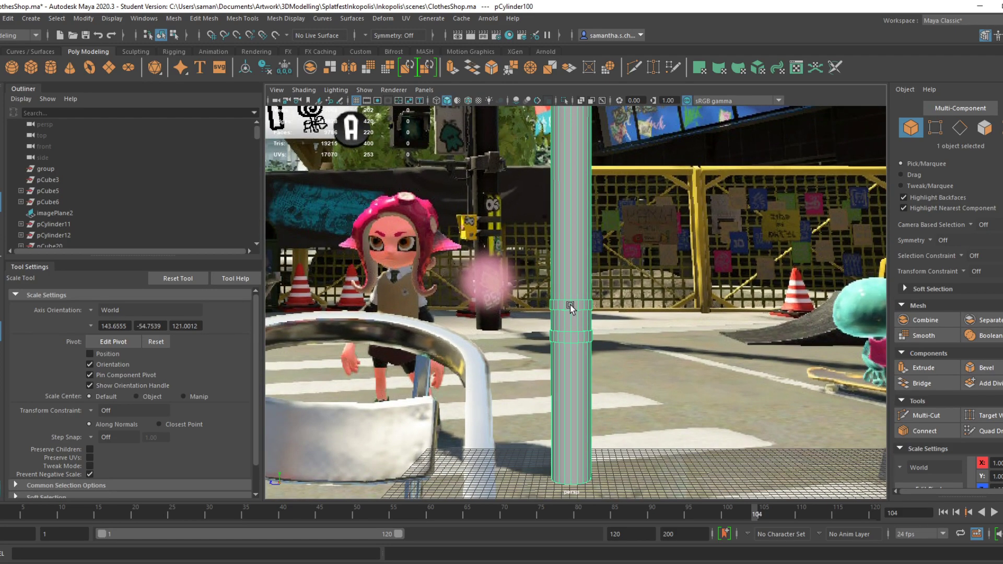
{"action": "key", "text": "ctrl+s"}
{"action": "key", "text": "Return"}
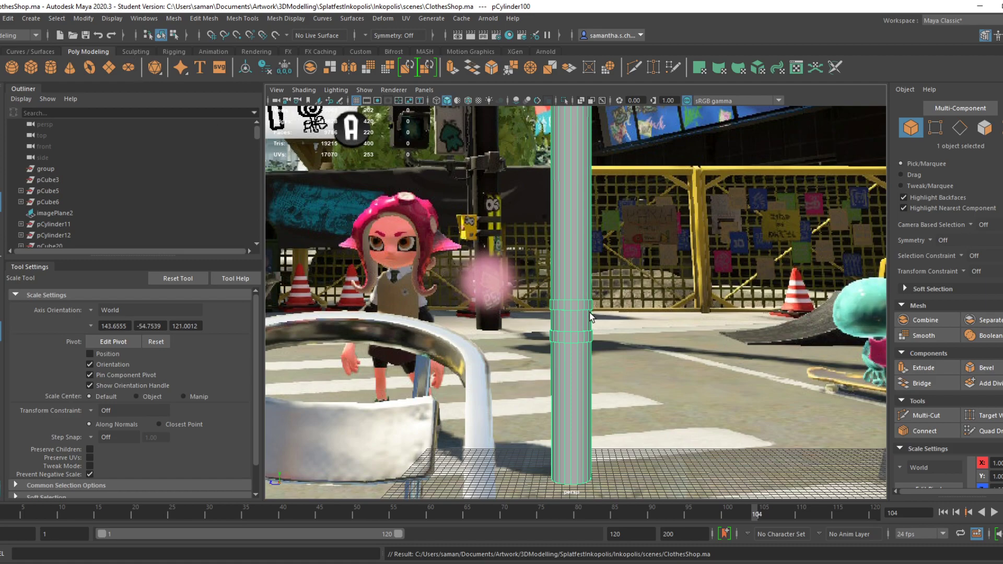
{"action": "scroll", "coordinate": [586, 298], "scroll_direction": "up", "scroll_amount": 3}
{"action": "right_click_drag", "start_coordinate": [578, 230], "coordinate": [577, 200]}
{"action": "left_click_drag", "start_coordinate": [485, 268], "coordinate": [753, 419]}
{"action": "left_click_drag", "start_coordinate": [504, 253], "coordinate": [686, 289], "text": "ctrl"}
{"action": "left_click_drag", "start_coordinate": [524, 415], "coordinate": [812, 421], "text": "ctrl"}
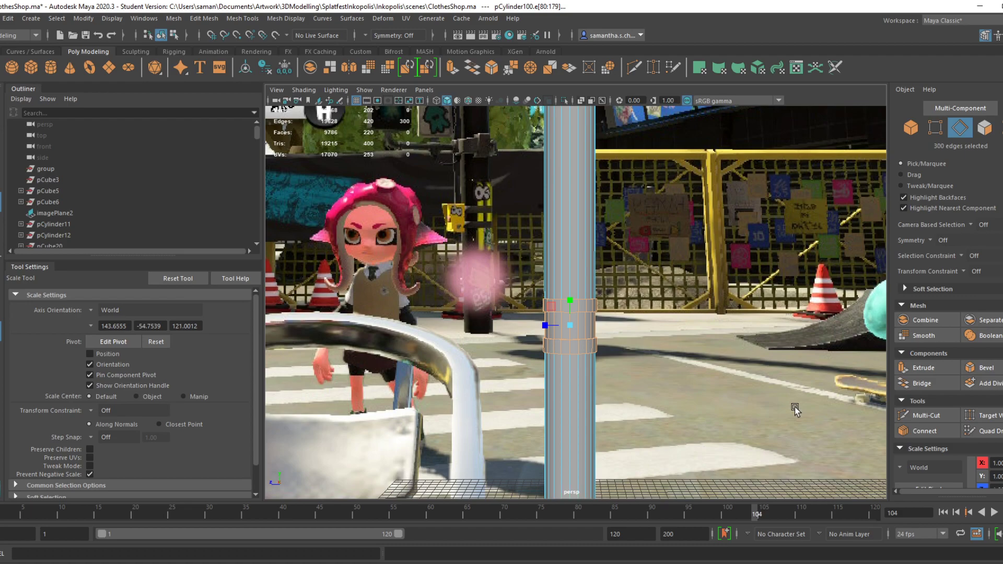
Create a polygon cube, move it beside the base of the pole and enlarge it
{"action": "left_click", "coordinate": [37, 71]}
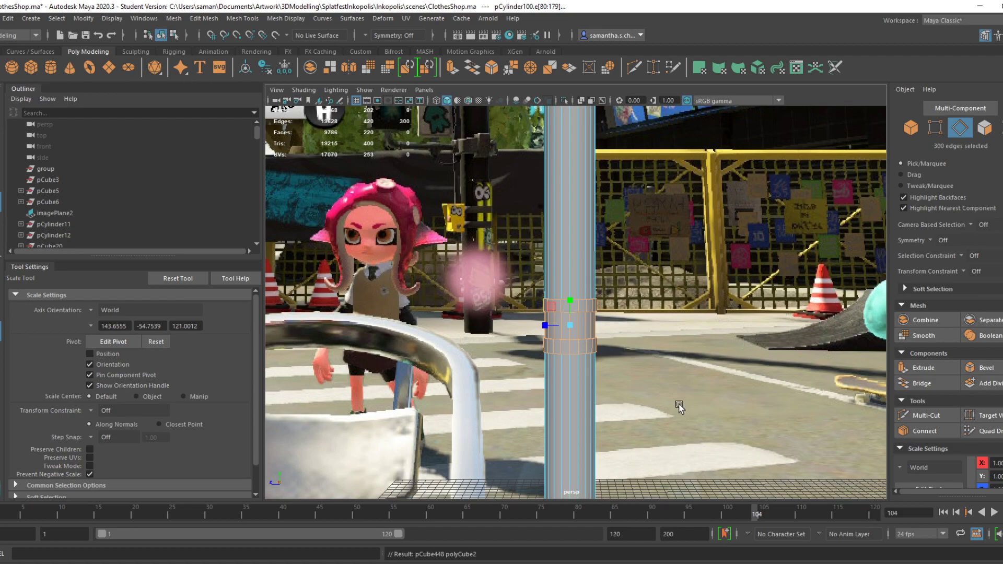
{"action": "right_click_drag", "start_coordinate": [685, 410], "coordinate": [596, 402], "text": "alt"}
{"action": "left_click_drag", "start_coordinate": [596, 439], "coordinate": [699, 486], "text": "alt"}
{"action": "key", "text": "w"}
{"action": "left_click_drag", "start_coordinate": [853, 369], "coordinate": [626, 361]}
{"action": "key", "text": "r"}
{"action": "left_click_drag", "start_coordinate": [638, 418], "coordinate": [618, 417], "text": "alt"}
{"action": "right_click_drag", "start_coordinate": [618, 418], "coordinate": [629, 416], "text": "alt"}
{"action": "left_click_drag", "start_coordinate": [614, 412], "coordinate": [647, 428]}
Scale the new cube narrower along the X axis in the front view
{"action": "key", "text": "space"}
{"action": "key", "text": "space"}
{"action": "key", "text": "f"}
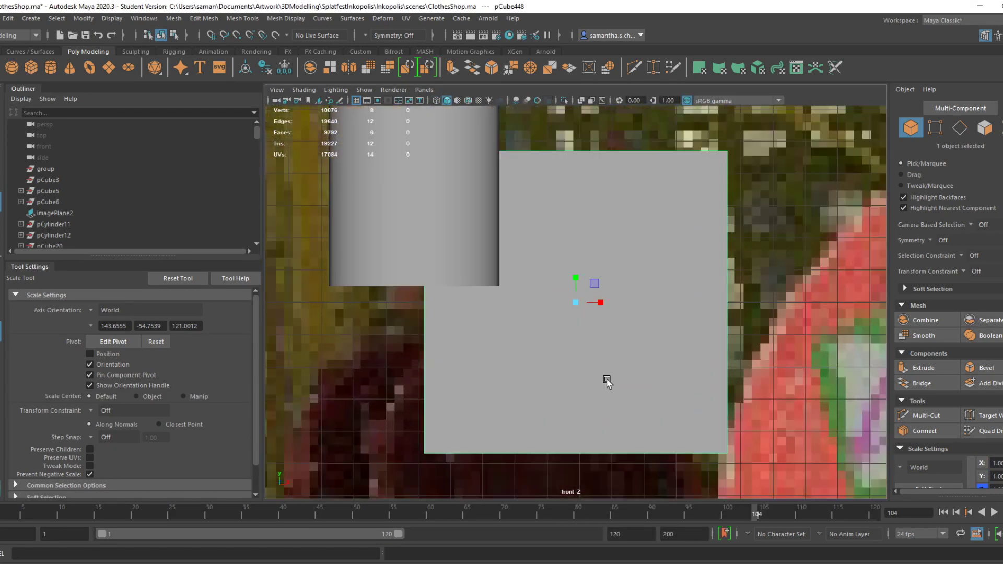
{"action": "mouse_move", "coordinate": [600, 302]}
{"action": "left_mouse_down"}
{"action": "mouse_move", "coordinate": [579, 286]}
{"action": "mouse_move", "coordinate": [595, 304]}
{"action": "left_mouse_up"}
{"action": "key", "text": "space"}
{"action": "key", "text": "space"}
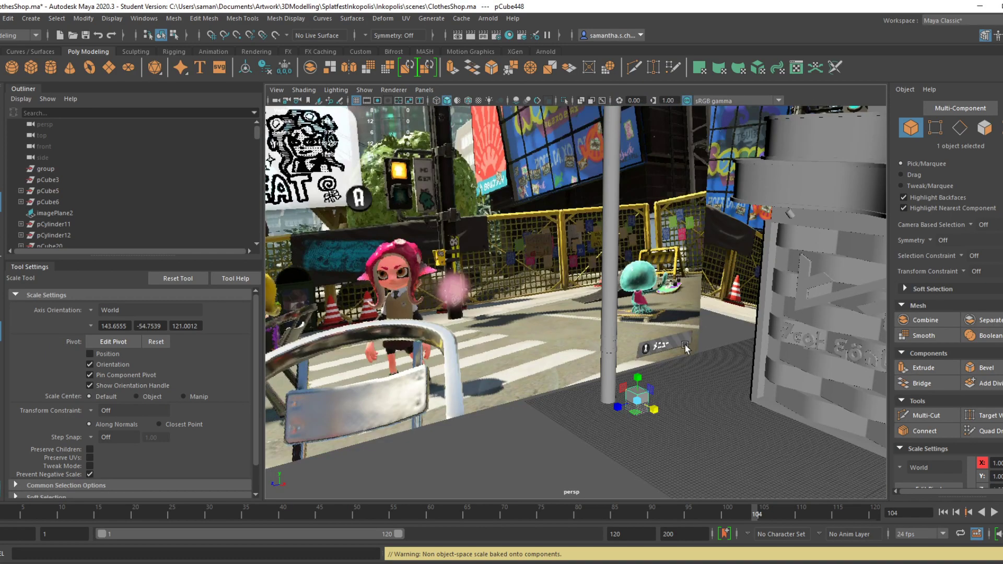
Frame the new cube in the perspective view and save the scene
{"action": "key", "text": "f"}
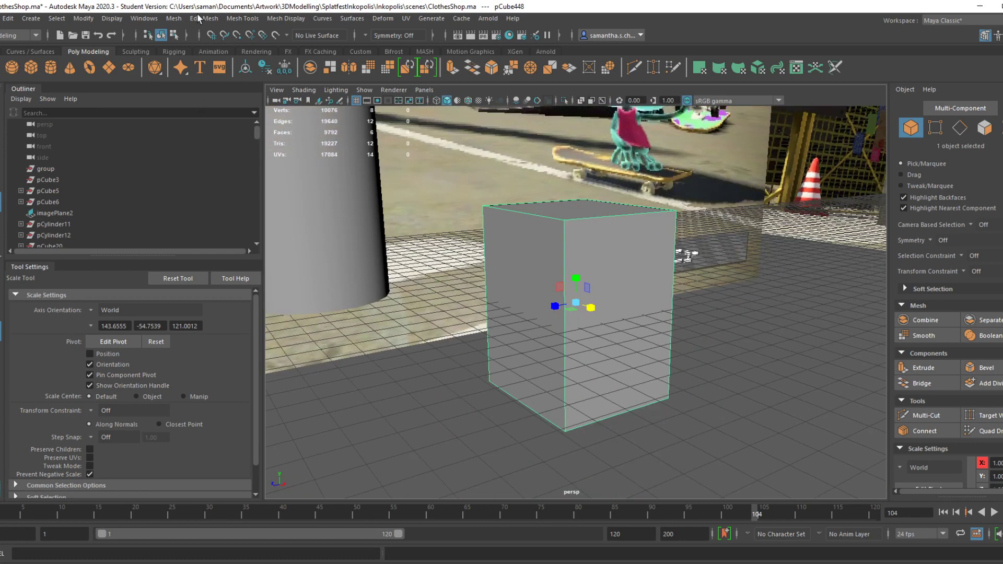
{"action": "left_click", "coordinate": [174, 18]}
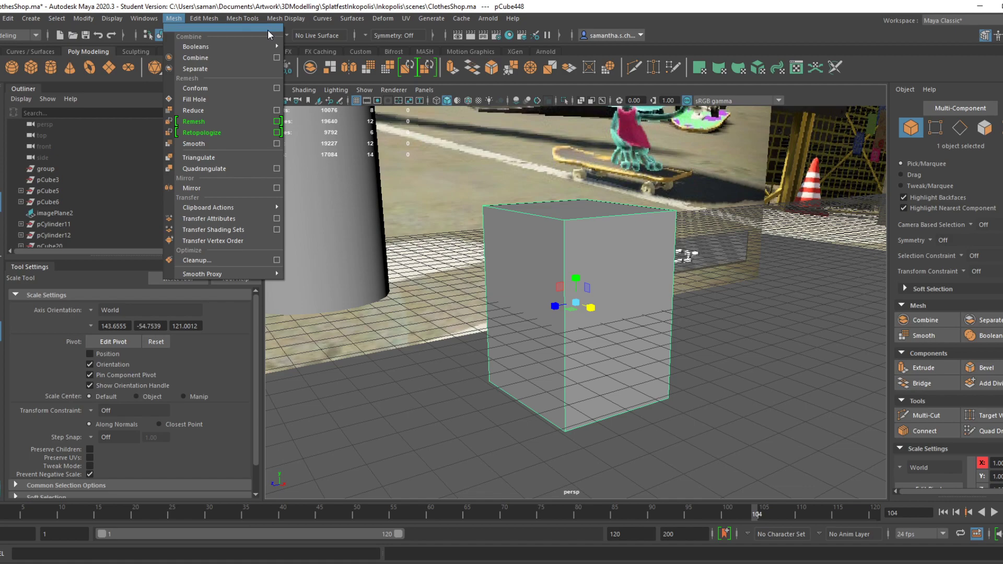
{"action": "key", "text": "ctrl+s"}
{"action": "left_click", "coordinate": [489, 303]}
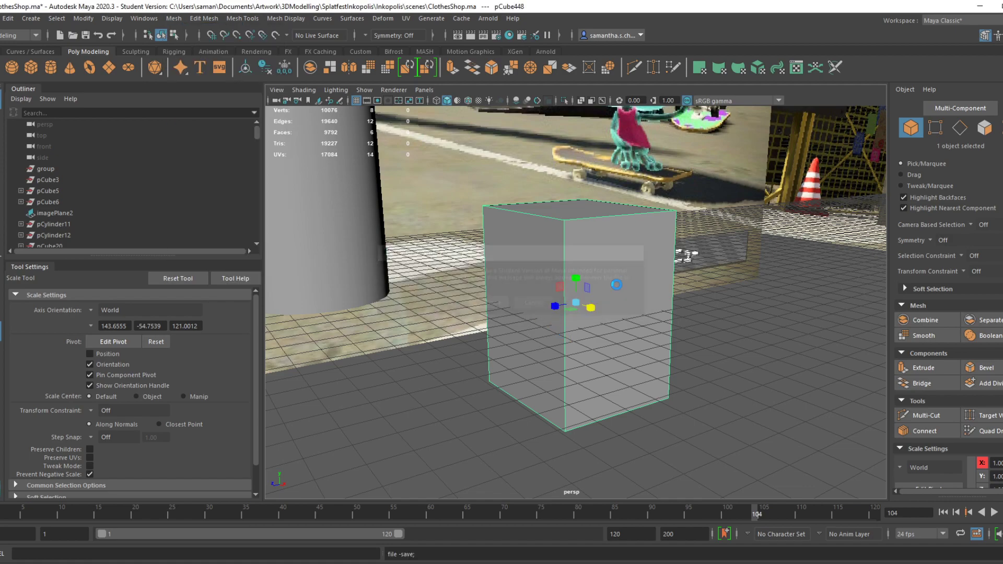
{"action": "left_click", "coordinate": [267, 72]}
{"action": "key", "text": "ctrl+s"}
{"action": "left_click", "coordinate": [485, 304]}
{"action": "left_click_drag", "start_coordinate": [607, 450], "coordinate": [634, 476], "text": "alt"}
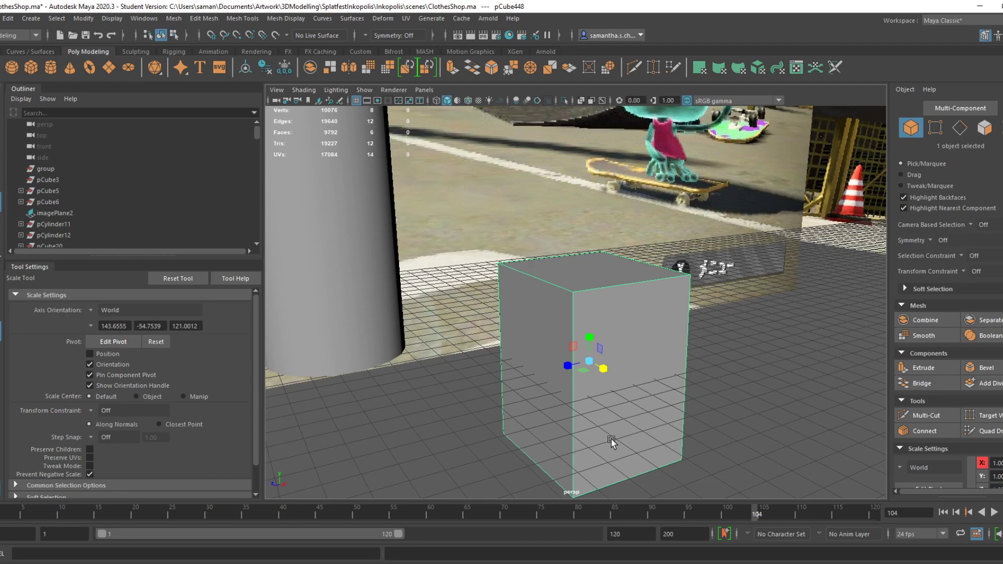
Move the cube in front of the pole and raise it to the height of the two bands
{"action": "scroll", "coordinate": [710, 386], "scroll_direction": "down", "scroll_amount": 4}
{"action": "left_click_drag", "start_coordinate": [710, 386], "coordinate": [612, 406], "text": "alt"}
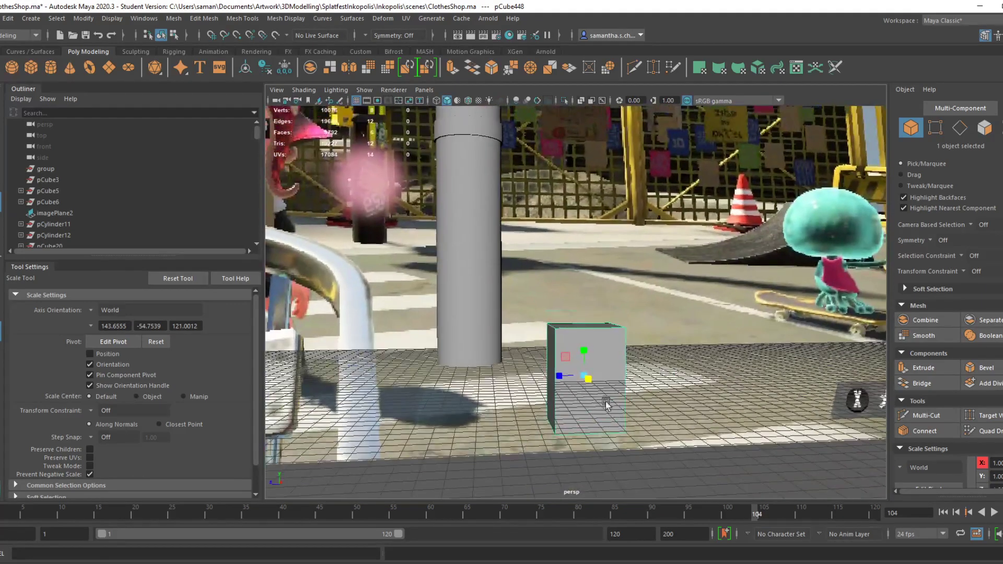
{"action": "key", "text": "w"}
{"action": "left_click_drag", "start_coordinate": [556, 377], "coordinate": [442, 376]}
{"action": "left_click_drag", "start_coordinate": [444, 379], "coordinate": [526, 152], "text": "alt"}
{"action": "left_click_drag", "start_coordinate": [531, 182], "coordinate": [669, 331], "text": "alt"}
{"action": "left_click_drag", "start_coordinate": [623, 267], "coordinate": [545, 255]}
{"action": "left_click_drag", "start_coordinate": [564, 303], "coordinate": [525, 230], "text": "alt"}
In the front view, fine-tune the cube's height so that it covers both raised bands on the pole
{"action": "key", "text": "space"}
{"action": "key", "text": "space"}
{"action": "scroll", "coordinate": [461, 361], "scroll_direction": "down", "scroll_amount": 10}
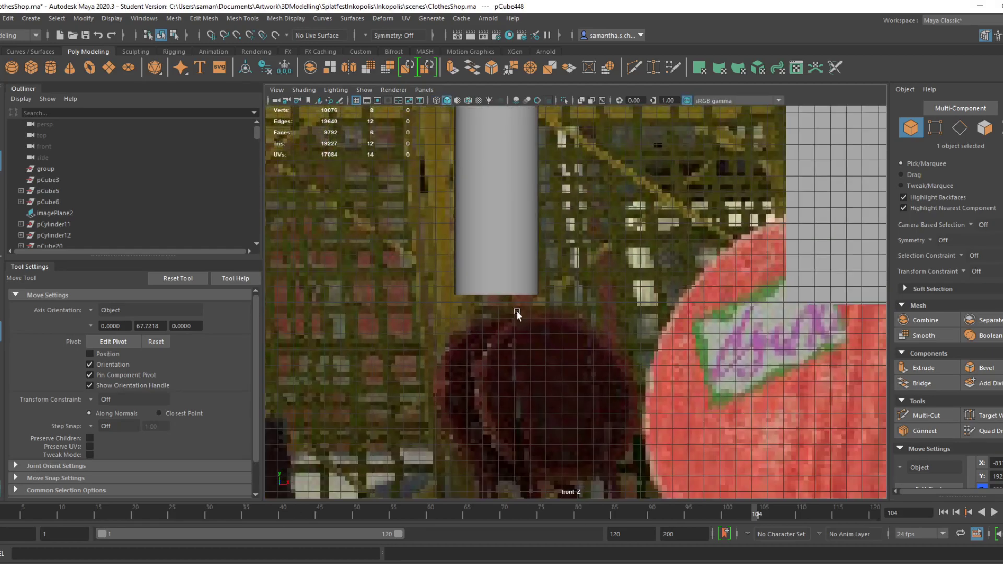
{"action": "key", "text": "4"}
{"action": "scroll", "coordinate": [563, 242], "scroll_direction": "up", "scroll_amount": 12}
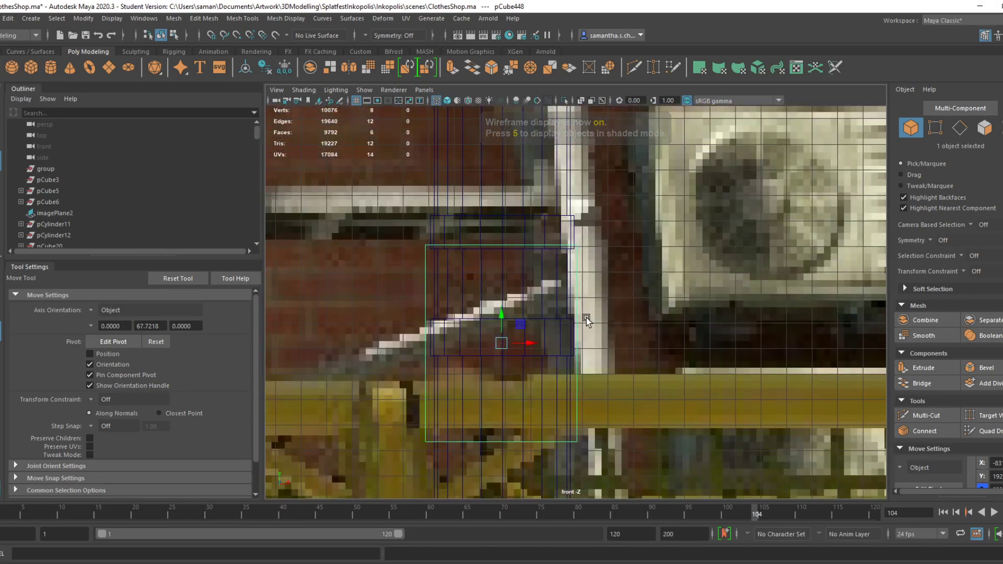
{"action": "key", "text": "5"}
{"action": "left_click_drag", "start_coordinate": [503, 315], "coordinate": [509, 280]}
{"action": "left_click", "coordinate": [523, 313]}
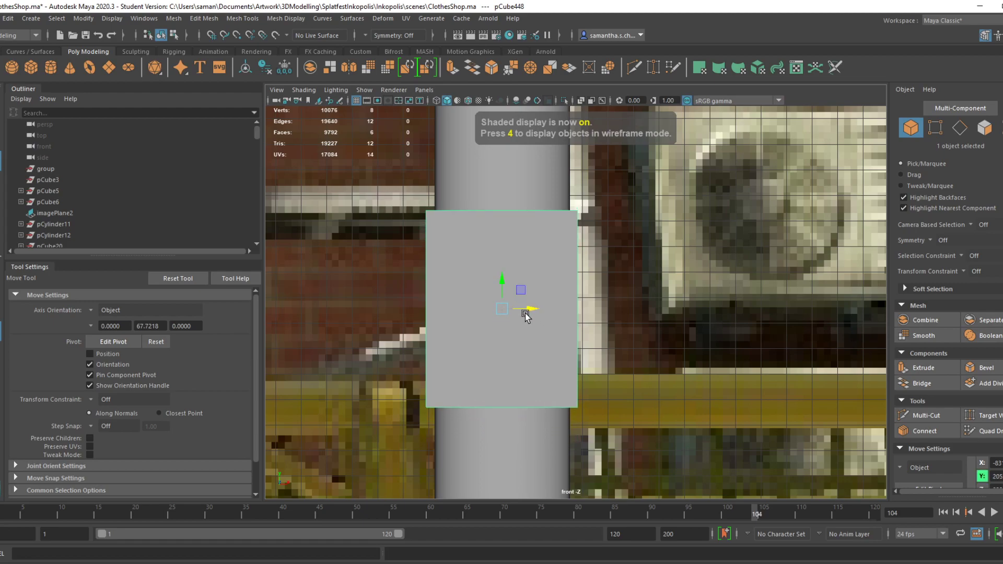
Insert a horizontal edge loop near the top of the cube and return it to object selection
{"action": "left_click", "coordinate": [242, 18]}
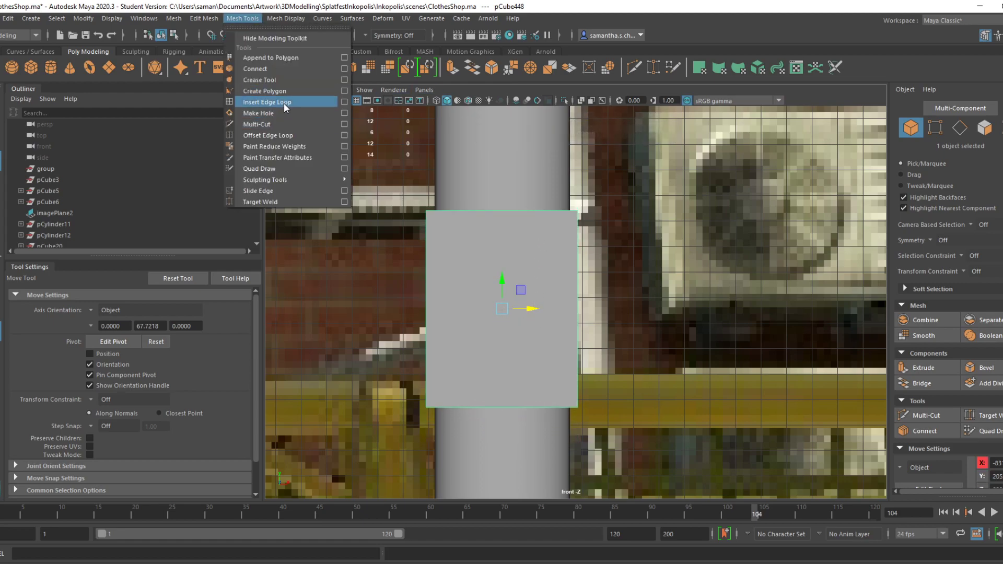
{"action": "left_click", "coordinate": [284, 102]}
{"action": "left_click", "coordinate": [426, 229]}
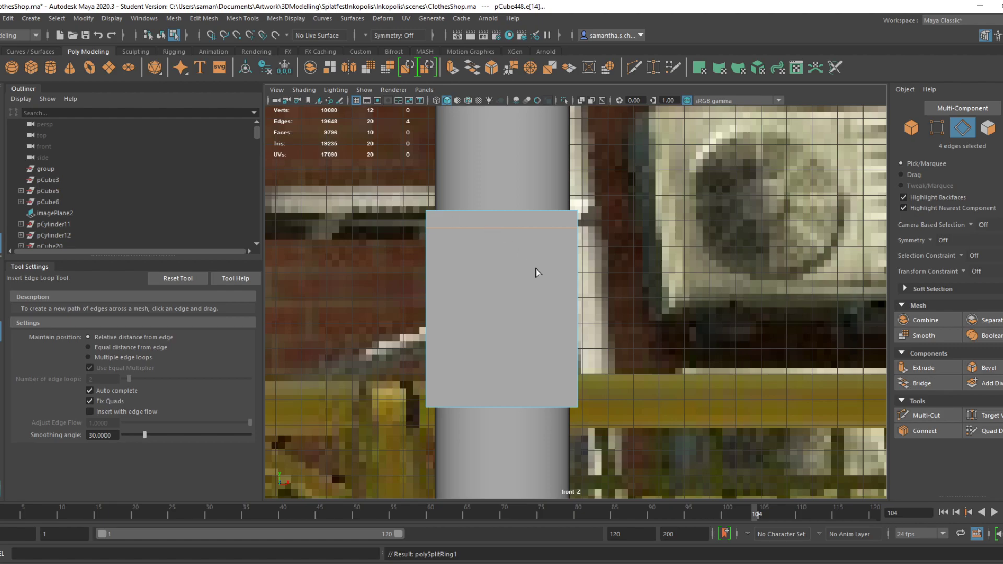
{"action": "key", "text": "space"}
{"action": "key", "text": "space"}
{"action": "left_click_drag", "start_coordinate": [738, 215], "coordinate": [337, 250], "text": "alt"}
{"action": "left_click", "coordinate": [1, 100]}
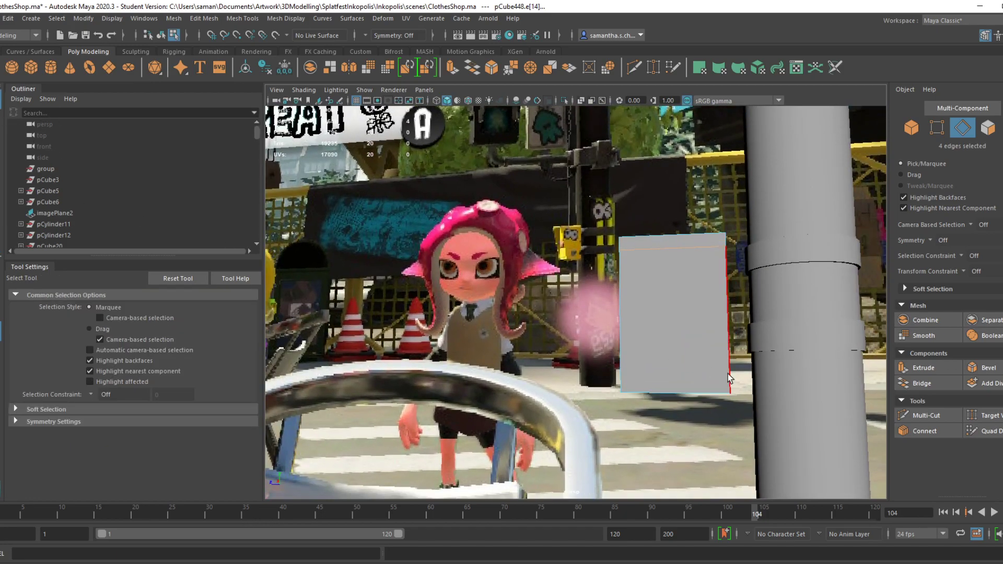
{"action": "left_click_drag", "start_coordinate": [679, 369], "coordinate": [723, 362], "text": "alt"}
{"action": "right_click_drag", "start_coordinate": [692, 283], "coordinate": [751, 267]}
Move the box closer to the pole beside the two bands and save the scene
{"action": "left_click_drag", "start_coordinate": [635, 301], "coordinate": [741, 353], "text": "alt"}
{"action": "key", "text": "w"}
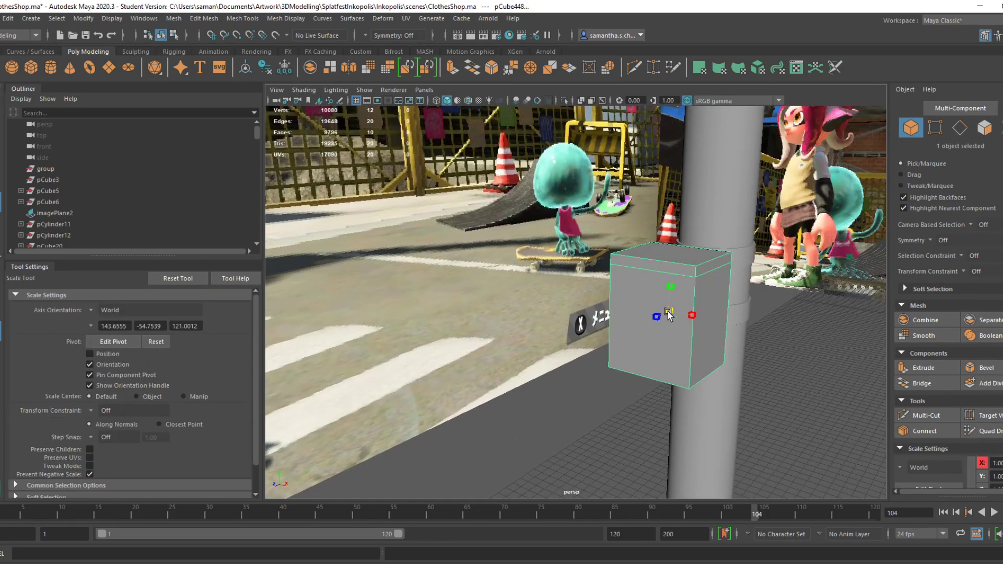
{"action": "left_click_drag", "start_coordinate": [640, 311], "coordinate": [728, 336], "text": "alt"}
{"action": "key", "text": "ctrl+s"}
{"action": "left_click", "coordinate": [484, 301]}
{"action": "left_click_drag", "start_coordinate": [730, 389], "coordinate": [681, 378], "text": "alt"}
{"action": "left_click_drag", "start_coordinate": [633, 317], "coordinate": [667, 315]}
{"action": "left_click_drag", "start_coordinate": [694, 403], "coordinate": [650, 367], "text": "alt"}
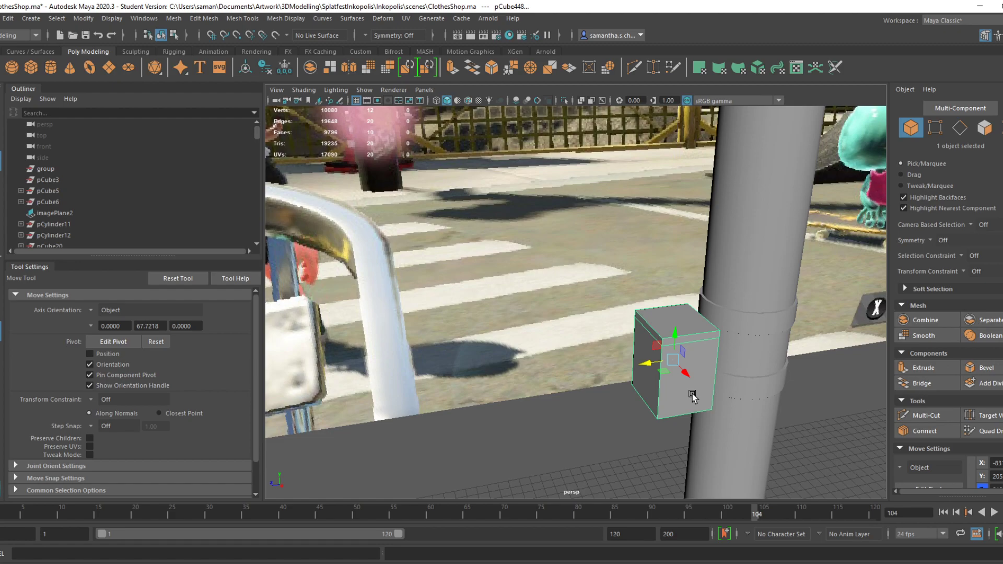
{"action": "left_click_drag", "start_coordinate": [693, 397], "coordinate": [650, 446], "text": "alt"}
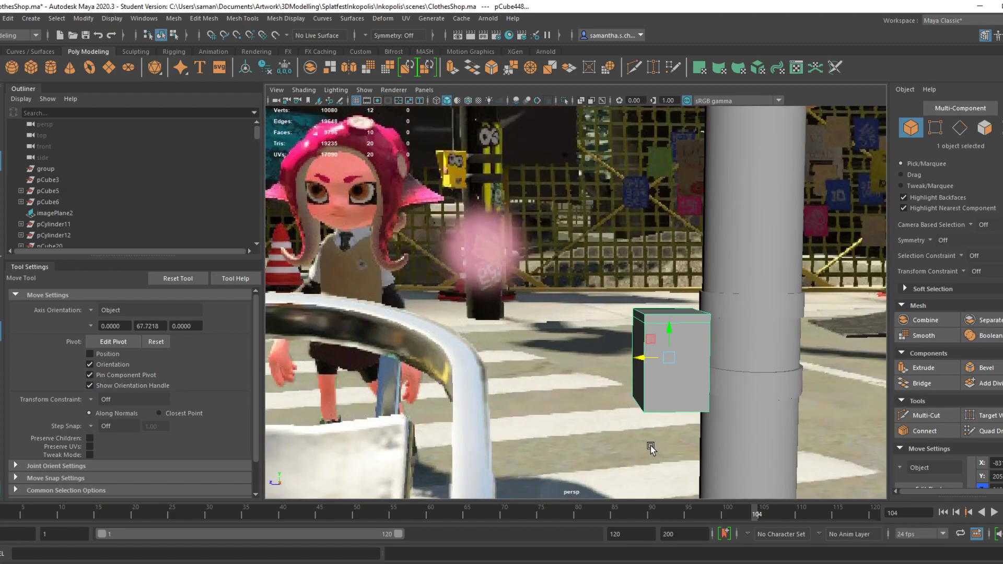
{"action": "left_click_drag", "start_coordinate": [715, 416], "coordinate": [682, 397], "text": "alt"}
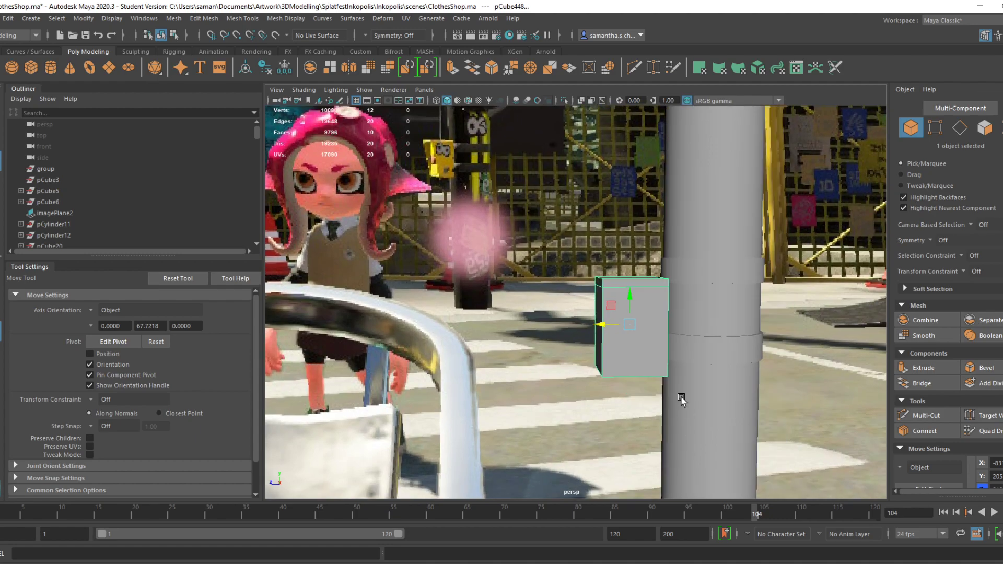
{"action": "key", "text": "ctrl+s"}
{"action": "left_click", "coordinate": [490, 295]}
{"action": "left_click_drag", "start_coordinate": [674, 361], "coordinate": [615, 378], "text": "alt"}
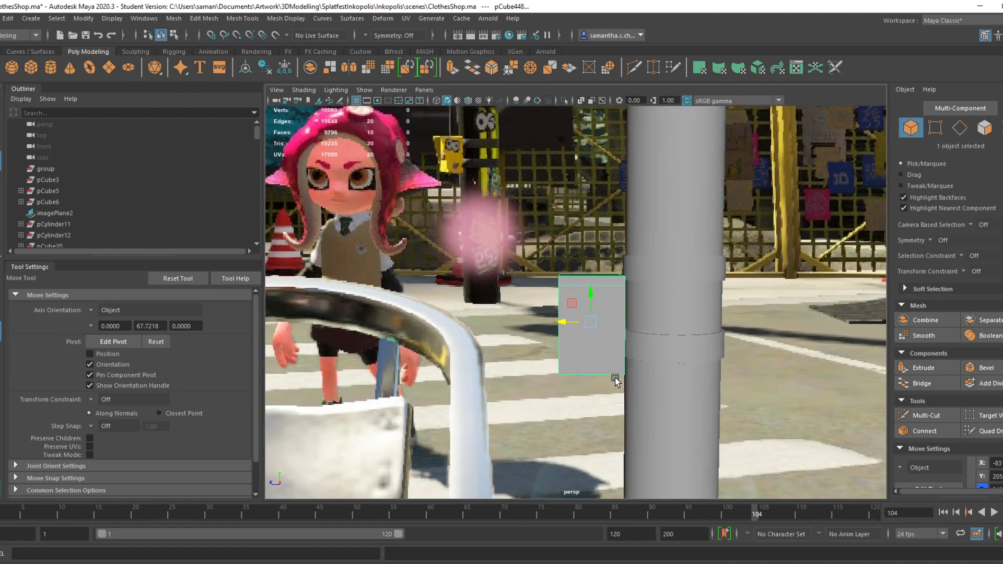
Examine from the top and perspective views how the box sits against the round pole
{"action": "key", "text": "r"}
{"action": "left_click_drag", "start_coordinate": [575, 329], "coordinate": [655, 367], "text": "alt"}
{"action": "key", "text": "space"}
{"action": "key", "text": "space"}
{"action": "key", "text": "f"}
{"action": "scroll", "coordinate": [563, 352], "scroll_direction": "down", "scroll_amount": 6}
{"action": "scroll", "coordinate": [565, 338], "scroll_direction": "up", "scroll_amount": 4}
{"action": "scroll", "coordinate": [593, 387], "scroll_direction": "down", "scroll_amount": 2}
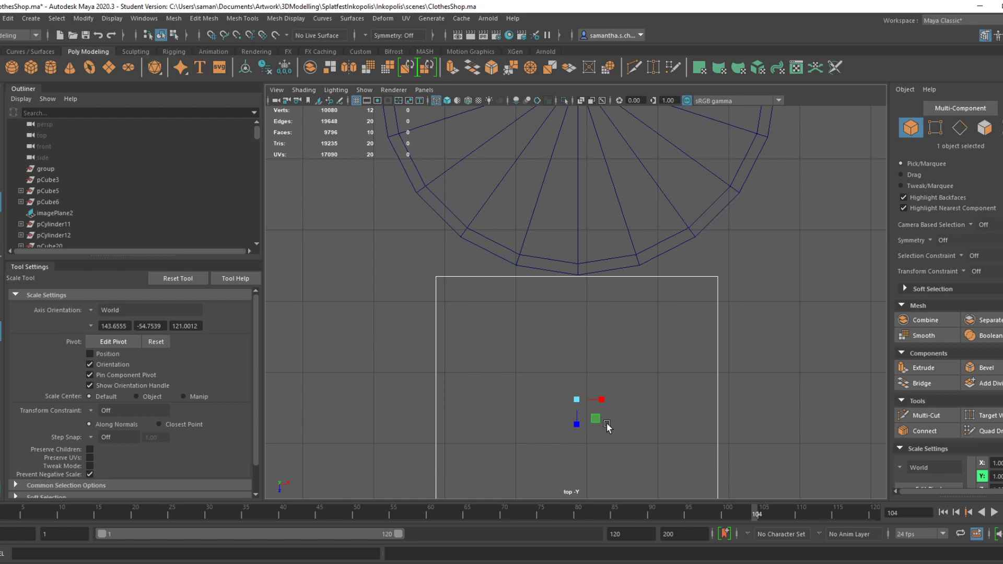
{"action": "key", "text": "space"}
{"action": "key", "text": "space"}
{"action": "left_click_drag", "start_coordinate": [642, 272], "coordinate": [544, 316], "text": "alt"}
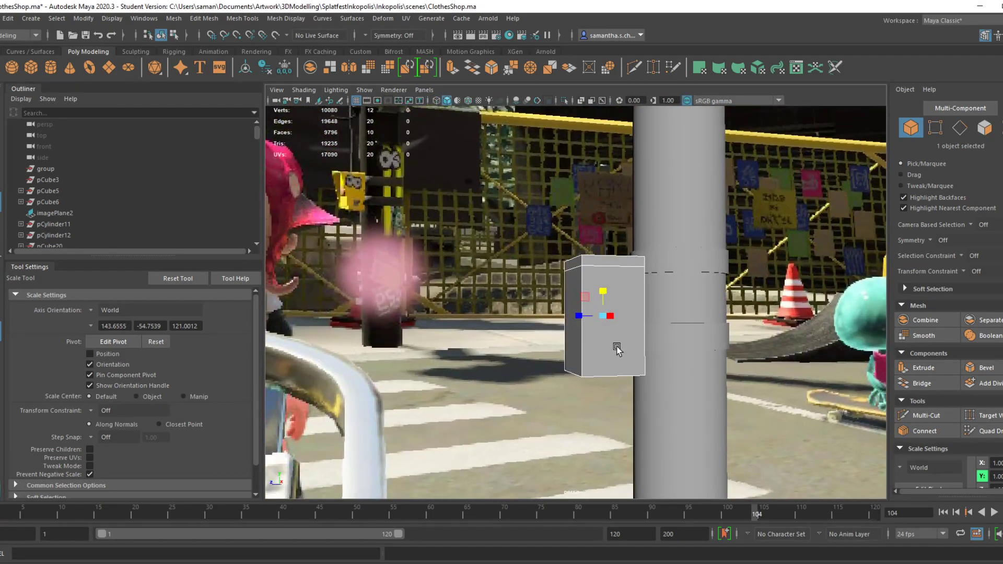
{"action": "mouse_move", "coordinate": [591, 359]}
{"action": "left_mouse_down", "text": "alt"}
{"action": "mouse_move", "coordinate": [576, 318]}
{"action": "mouse_move", "coordinate": [608, 360]}
{"action": "left_mouse_up", "text": "alt"}
Undo the recent edits to the box, including its move toward the pole and the inserted edge loop
{"action": "key", "text": "ctrl+z"}
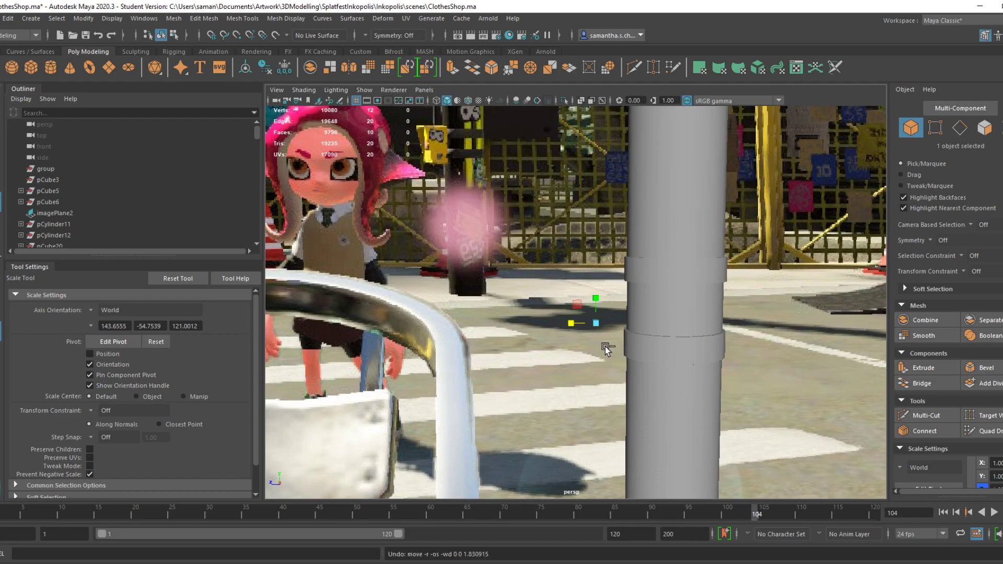
{"action": "key", "text": "ctrl+a"}
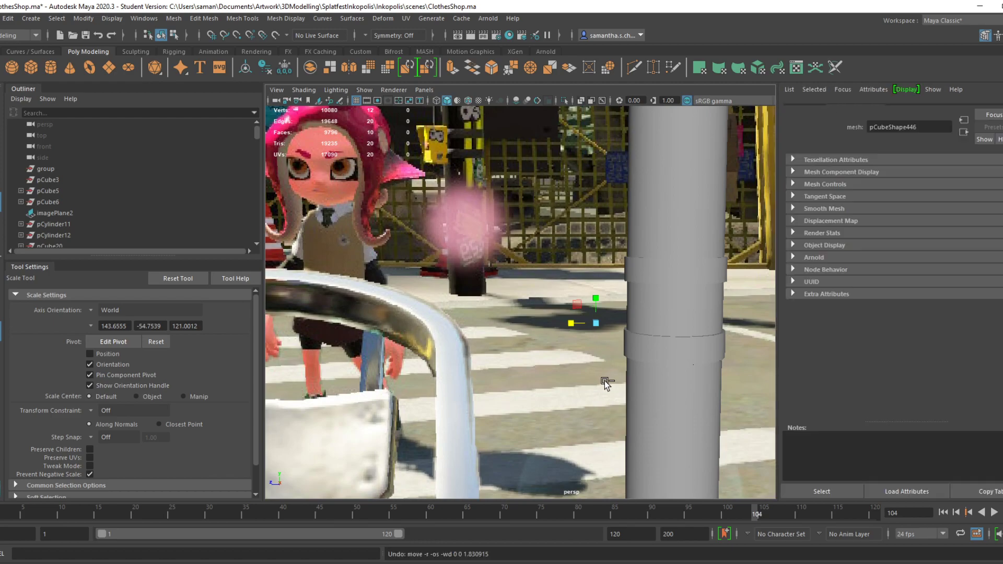
{"action": "key", "text": "ctrl+h"}
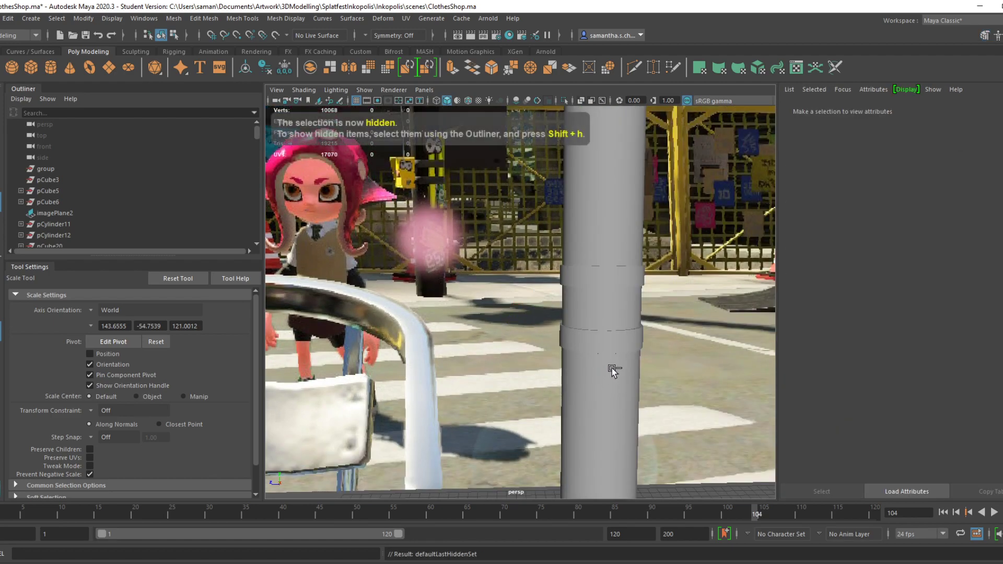
{"action": "left_click", "coordinate": [607, 373]}
{"action": "scroll", "coordinate": [538, 345], "scroll_direction": "up", "scroll_amount": 5}
{"action": "key", "text": "ctrl+z"}
{"action": "key", "text": "ctrl+a"}
{"action": "key", "text": "ctrl+z"}
{"action": "key", "text": "ctrl+z"}
{"action": "key", "text": "ctrl+z"}
{"action": "key", "text": "ctrl+z"}
{"action": "key", "text": "ctrl+z"}
{"action": "key", "text": "ctrl+z"}
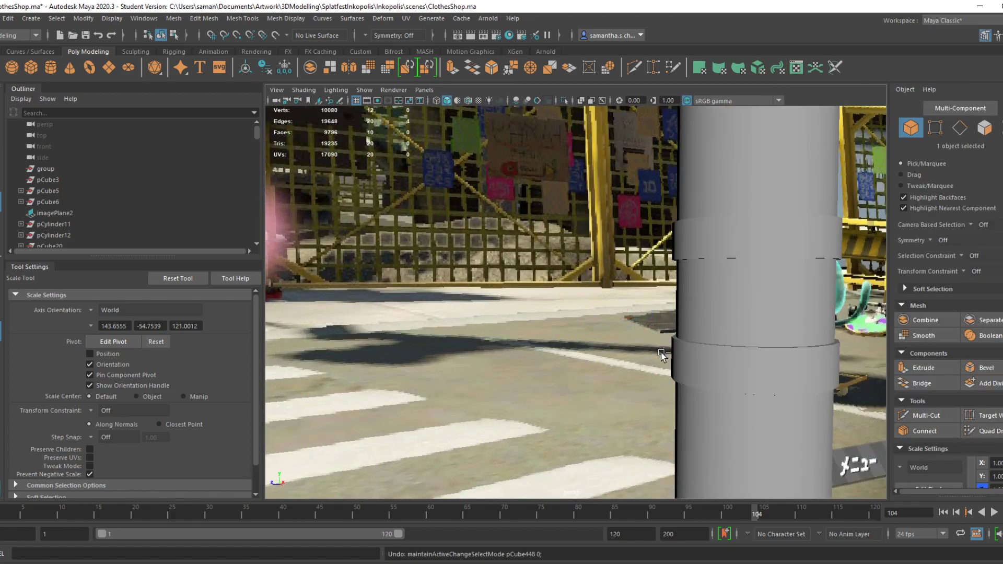
Reselect the box beside the pole as a whole object and save the scene
{"action": "left_click_drag", "start_coordinate": [594, 390], "coordinate": [667, 415], "text": "alt"}
{"action": "right_click_drag", "start_coordinate": [679, 333], "coordinate": [733, 266]}
{"action": "left_click_drag", "start_coordinate": [681, 365], "coordinate": [577, 330]}
{"action": "key", "text": "w"}
{"action": "key", "text": "r"}
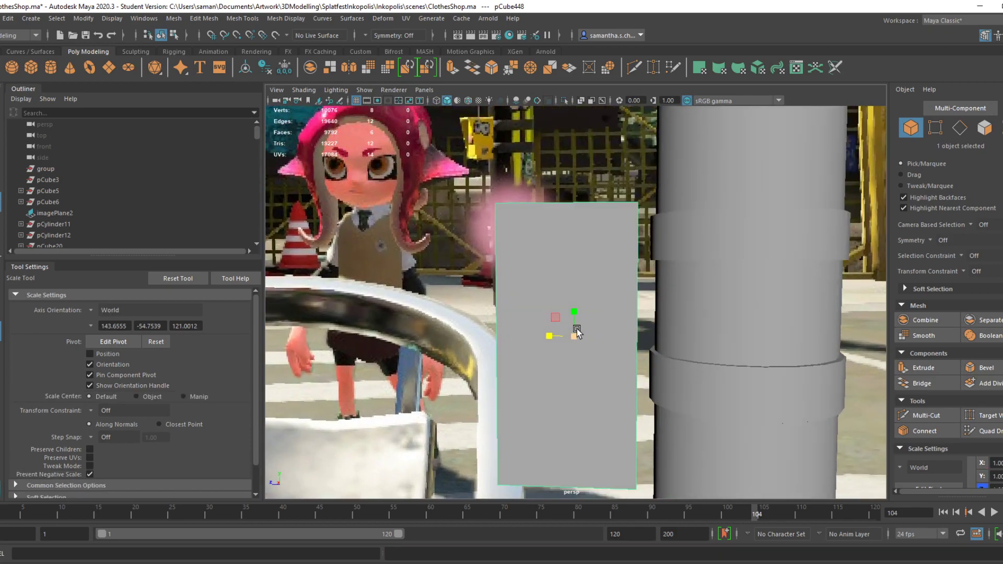
{"action": "key", "text": "ctrl+s"}
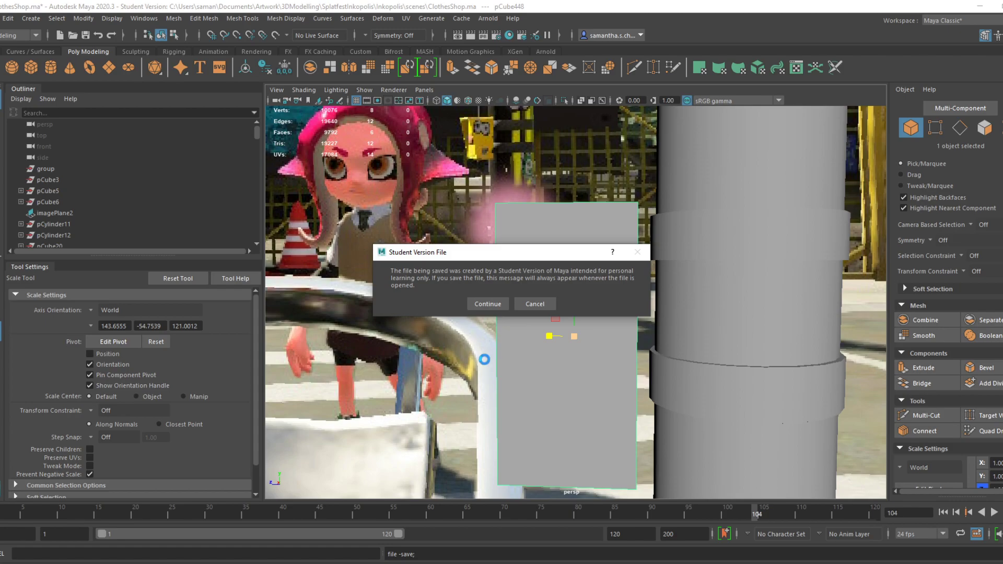
{"action": "left_click", "coordinate": [487, 304]}
Move the box closer to the pole beside the two raised bands and save the scene
{"action": "key", "text": "w"}
{"action": "left_click_drag", "start_coordinate": [545, 336], "coordinate": [563, 336]}
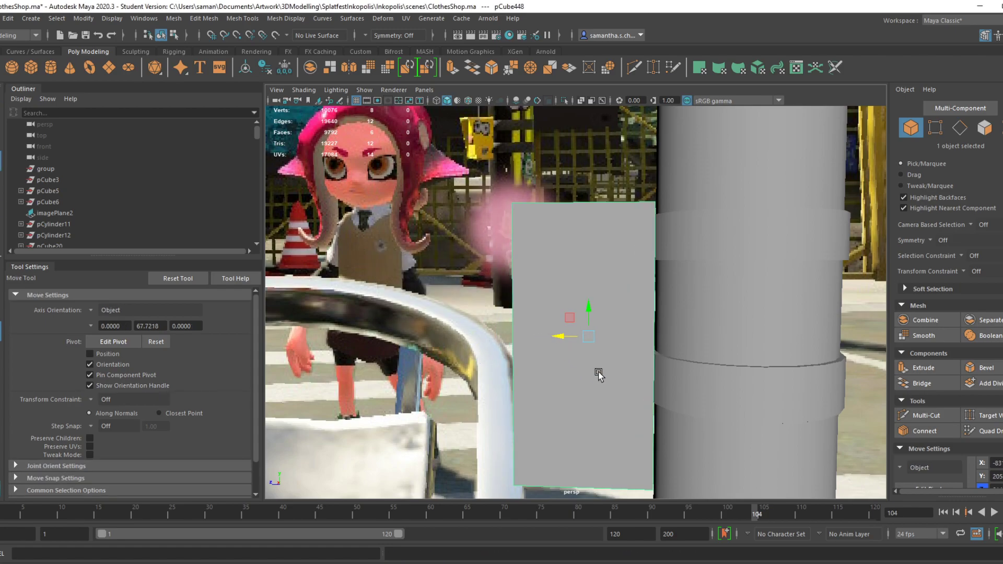
{"action": "left_click_drag", "start_coordinate": [594, 370], "coordinate": [626, 379], "text": "alt"}
{"action": "middle_click_drag", "start_coordinate": [625, 378], "coordinate": [606, 419], "text": "alt"}
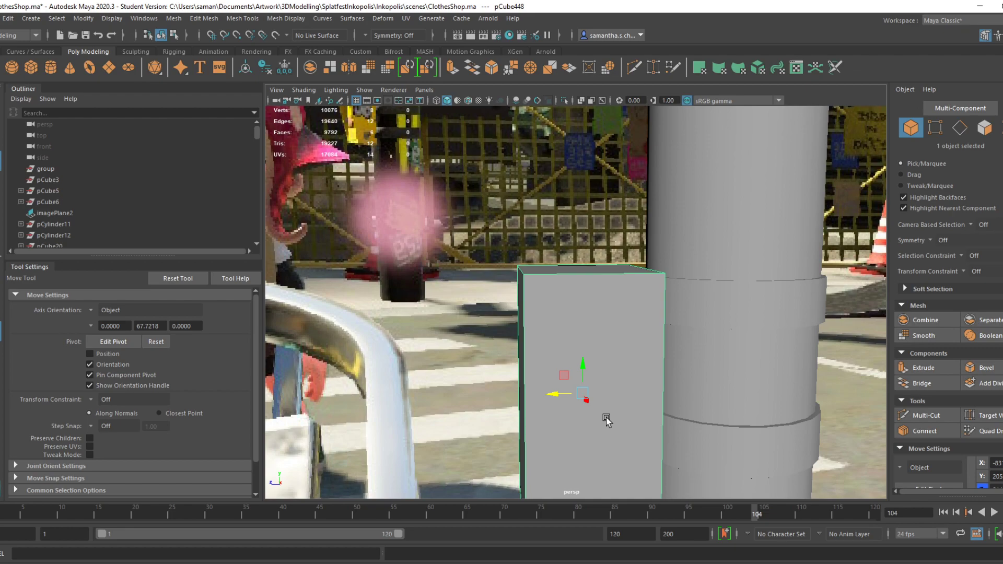
{"action": "middle_click_drag", "start_coordinate": [643, 395], "coordinate": [637, 328], "text": "alt"}
{"action": "key", "text": "ctrl+s"}
{"action": "left_click", "coordinate": [478, 308]}
Examine the gap between the box and the round pole in the top and perspective views
{"action": "left_click_drag", "start_coordinate": [616, 370], "coordinate": [703, 429], "text": "alt"}
{"action": "key", "text": "space"}
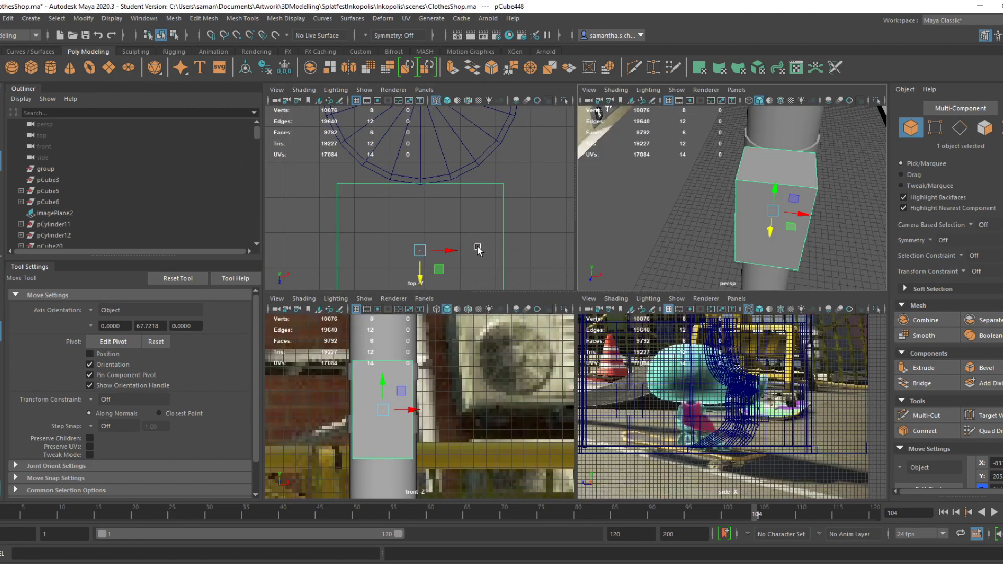
{"action": "key", "text": "space"}
{"action": "key", "text": "space"}
{"action": "key", "text": "space"}
{"action": "left_click_drag", "start_coordinate": [722, 343], "coordinate": [554, 314], "text": "alt"}
{"action": "scroll", "coordinate": [567, 313], "scroll_direction": "down", "scroll_amount": 3}
{"action": "scroll", "coordinate": [521, 321], "scroll_direction": "up", "scroll_amount": 4}
Insert a vertical edge loop through the middle of the box's front face with Multi-Cut
{"action": "right_click_drag", "start_coordinate": [553, 269], "coordinate": [553, 295]}
{"action": "left_click", "coordinate": [539, 360]}
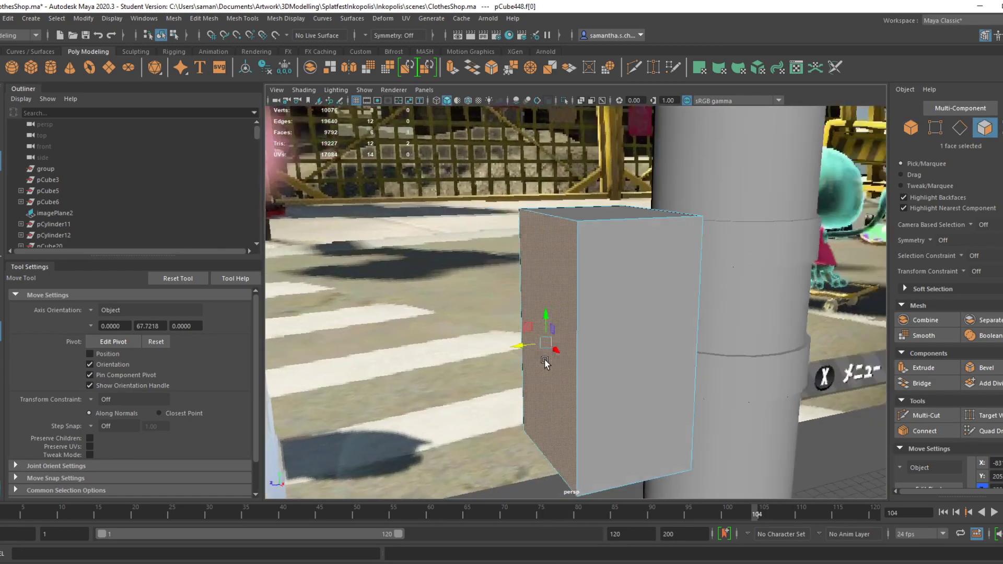
{"action": "left_click_drag", "start_coordinate": [539, 359], "coordinate": [474, 263], "text": "alt"}
{"action": "left_click", "coordinate": [242, 19]}
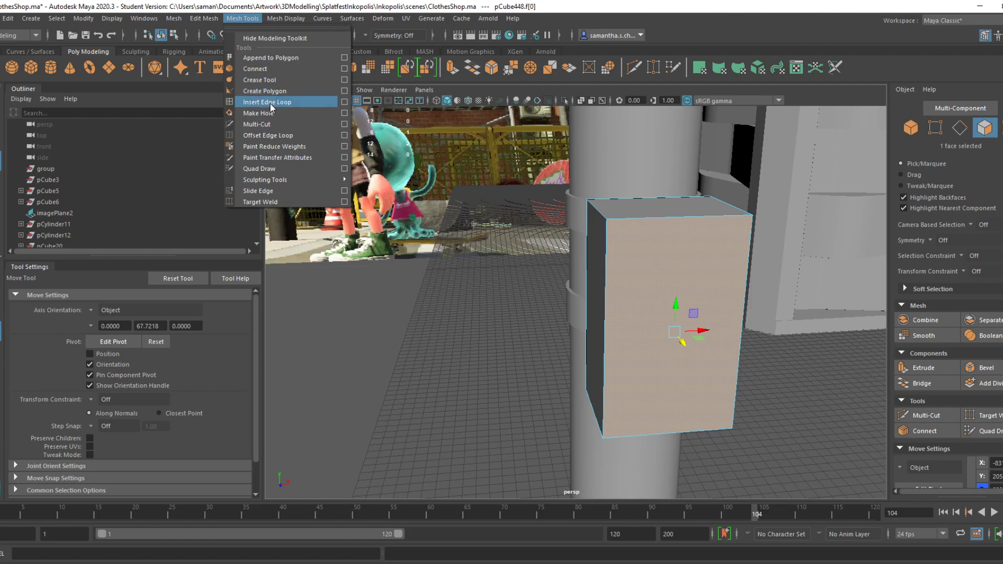
{"action": "left_click", "coordinate": [275, 121]}
{"action": "left_click_drag", "start_coordinate": [522, 251], "coordinate": [502, 295], "text": "alt"}
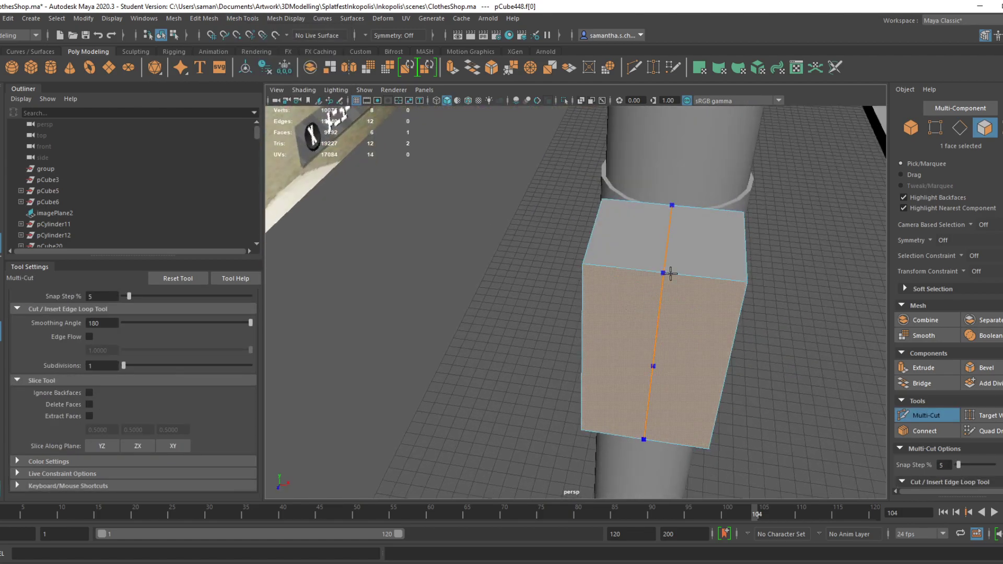
{"action": "left_click", "coordinate": [664, 273], "text": "ctrl"}
Insert a horizontal edge loop near the box's top, save the scene, and raise the loop closer to the top edge
{"action": "left_click_drag", "start_coordinate": [705, 303], "coordinate": [582, 213], "text": "alt"}
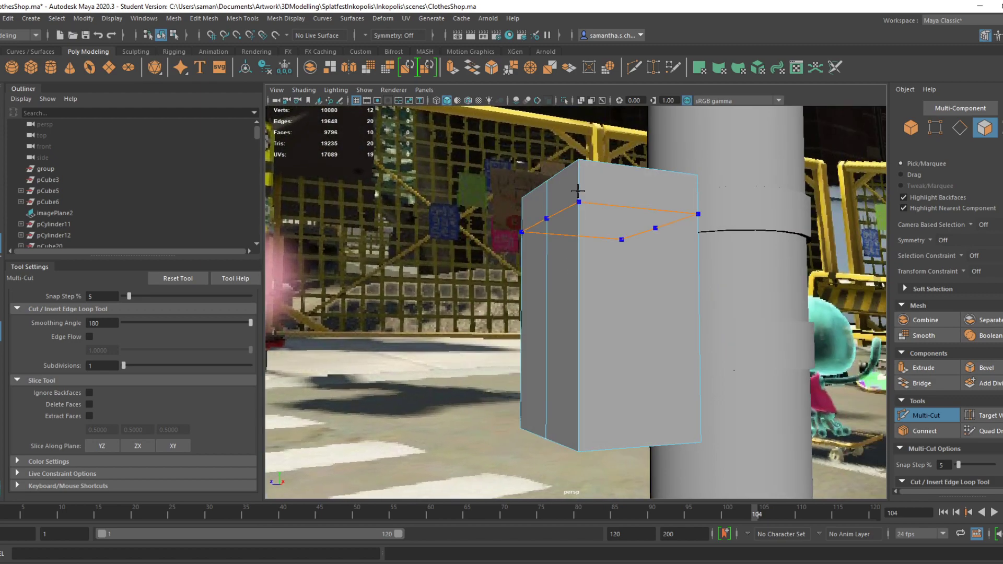
{"action": "left_click", "coordinate": [578, 188], "text": "ctrl"}
{"action": "key", "text": "q"}
{"action": "right_click_drag", "start_coordinate": [594, 225], "coordinate": [607, 190]}
{"action": "double_click", "coordinate": [607, 191]}
{"action": "key", "text": "w"}
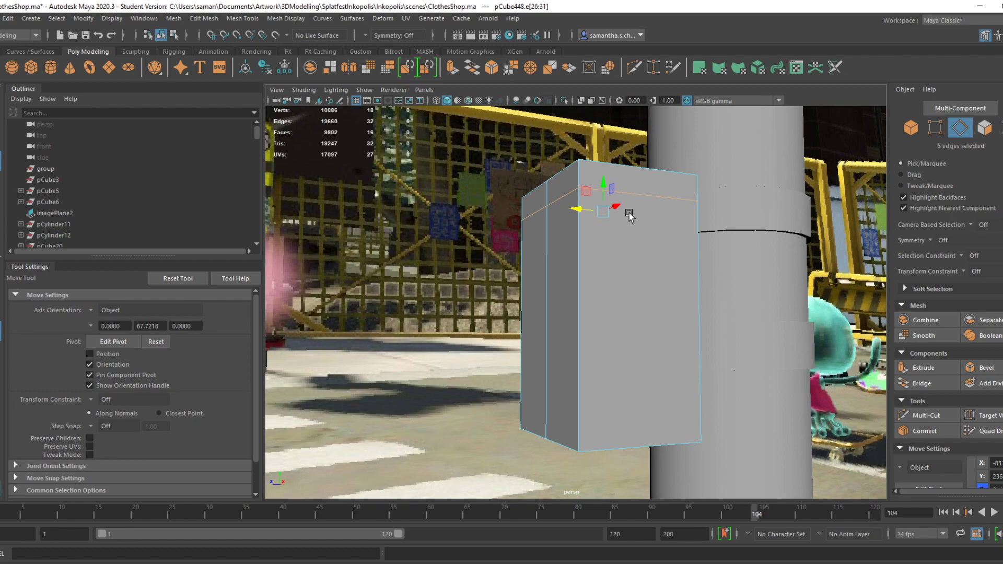
{"action": "key", "text": "ctrl+s"}
{"action": "key", "text": "Return"}
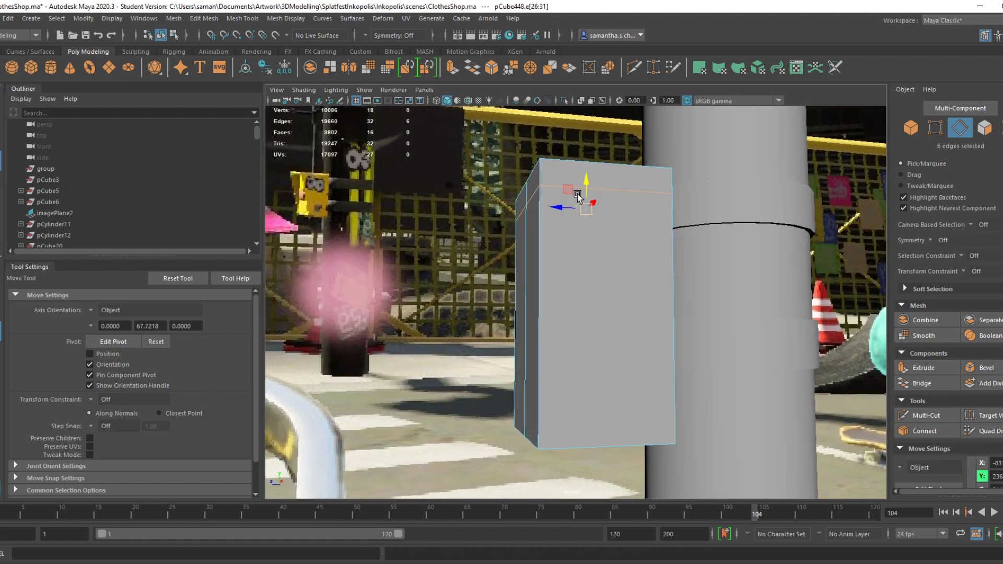
{"action": "left_click_drag", "start_coordinate": [588, 181], "coordinate": [589, 165]}
Bevel the box's vertical centre edge loop with a fraction of 0.8 to split it into two side loops
{"action": "left_click_drag", "start_coordinate": [578, 217], "coordinate": [676, 273], "text": "alt"}
{"action": "right_click", "coordinate": [657, 258]}
{"action": "left_click", "coordinate": [656, 226]}
{"action": "double_click", "coordinate": [669, 263]}
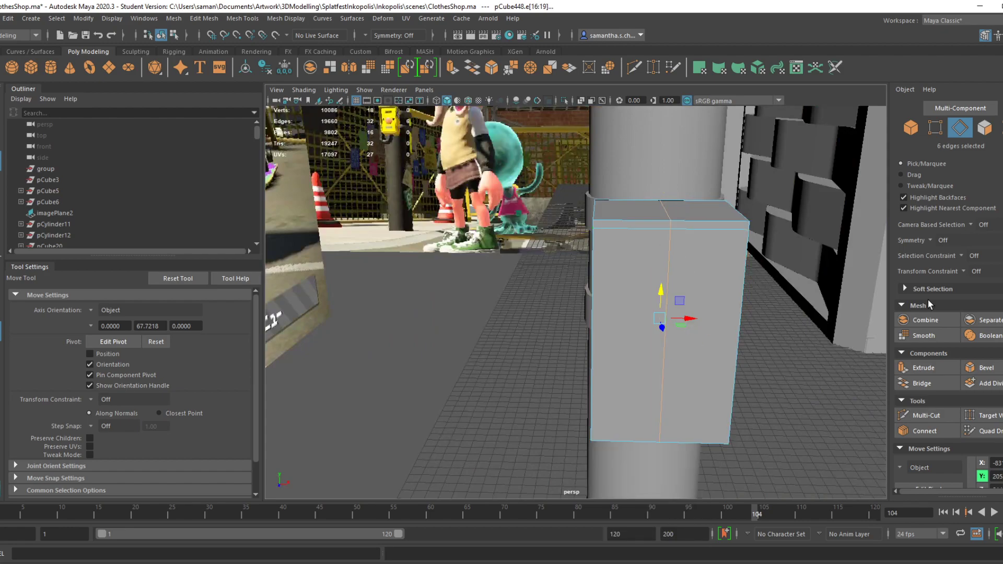
{"action": "left_click", "coordinate": [982, 368]}
{"action": "left_click_drag", "start_coordinate": [762, 318], "coordinate": [766, 318]}
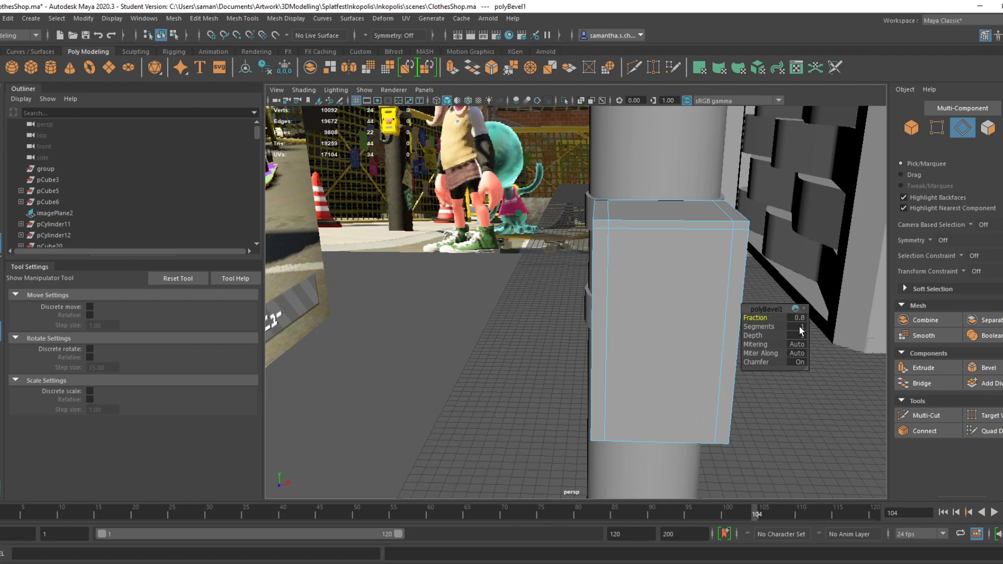
Scale the two vertical edge loops slightly apart toward the box's sides and save the scene
{"action": "left_click_drag", "start_coordinate": [575, 377], "coordinate": [618, 365], "text": "alt"}
{"action": "mouse_move", "coordinate": [628, 289]}
{"action": "left_mouse_down", "text": "alt"}
{"action": "mouse_move", "coordinate": [529, 287]}
{"action": "mouse_move", "coordinate": [533, 320]}
{"action": "mouse_move", "coordinate": [640, 288]}
{"action": "left_mouse_up", "text": "alt"}
{"action": "right_click_drag", "start_coordinate": [603, 244], "coordinate": [605, 278]}
{"action": "left_click", "coordinate": [600, 253]}
{"action": "left_click", "coordinate": [600, 229], "text": "shift"}
{"action": "right_click_drag", "start_coordinate": [700, 247], "coordinate": [701, 218]}
{"action": "left_click_drag", "start_coordinate": [700, 219], "coordinate": [685, 313], "text": "alt"}
{"action": "double_click", "coordinate": [709, 236]}
{"action": "double_click", "coordinate": [627, 206], "text": "shift"}
{"action": "key", "text": "r"}
{"action": "key", "text": "ctrl+s"}
{"action": "left_click", "coordinate": [505, 305]}
Lower the horizontal edge loop near the box's top slightly and save the scene
{"action": "left_click_drag", "start_coordinate": [615, 354], "coordinate": [677, 310], "text": "alt"}
{"action": "right_click_drag", "start_coordinate": [593, 225], "coordinate": [594, 256]}
{"action": "left_click", "coordinate": [579, 254]}
{"action": "left_click", "coordinate": [580, 227], "text": "shift"}
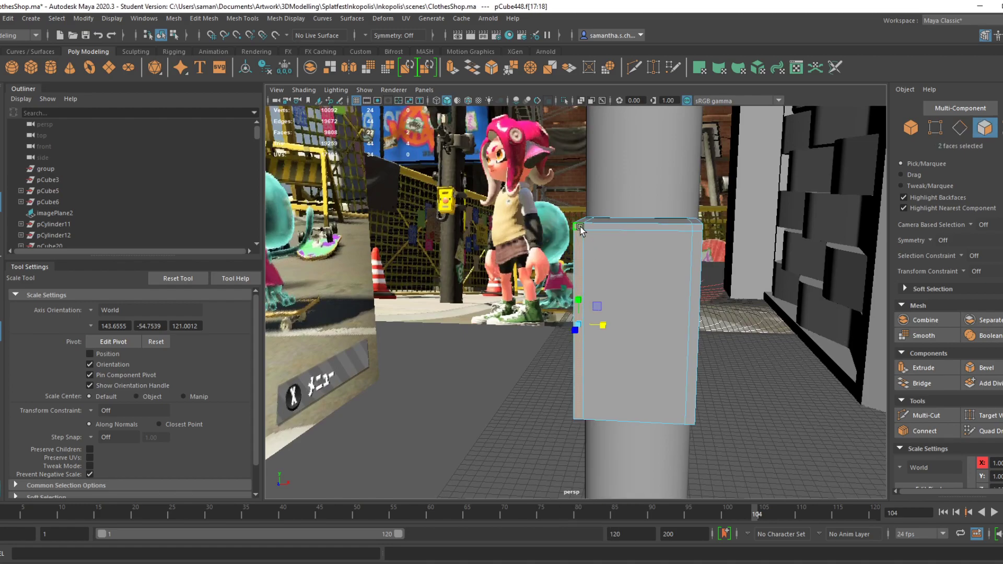
{"action": "right_click_drag", "start_coordinate": [672, 228], "coordinate": [676, 202]}
{"action": "double_click", "coordinate": [663, 229]}
{"action": "key", "text": "w"}
{"action": "left_click_drag", "start_coordinate": [638, 196], "coordinate": [638, 200]}
{"action": "right_click_drag", "start_coordinate": [609, 228], "coordinate": [612, 254]}
{"action": "key", "text": "ctrl+s"}
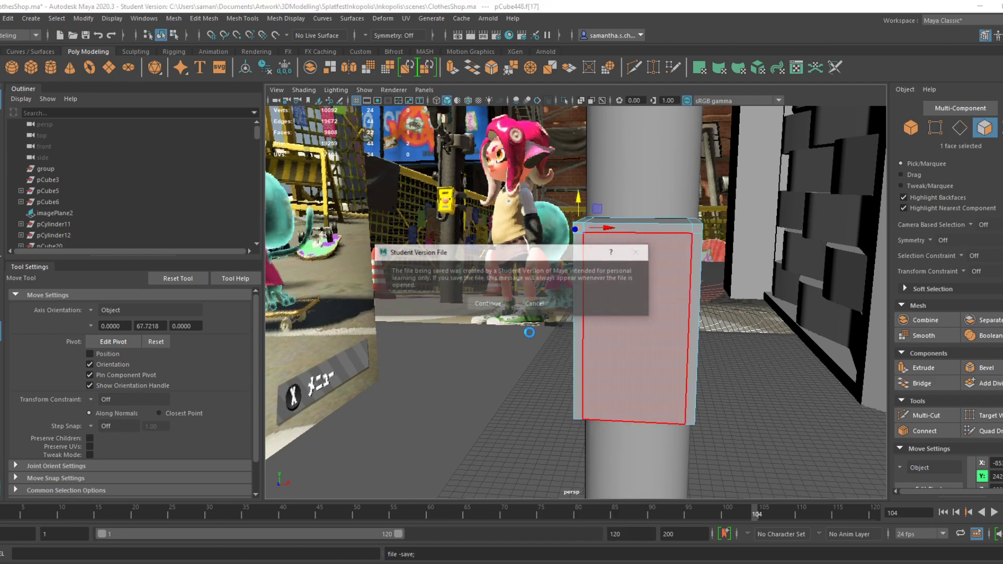
{"action": "left_click", "coordinate": [499, 304]}
Extrude the five border faces along the front's sides and top outward, away from the pole, to form a rim
{"action": "left_click_drag", "start_coordinate": [605, 300], "coordinate": [577, 339], "text": "alt"}
{"action": "right_click_drag", "start_coordinate": [577, 340], "coordinate": [836, 380], "text": "alt"}
{"action": "middle_click_drag", "start_coordinate": [836, 380], "coordinate": [710, 396], "text": "alt"}
{"action": "right_click_drag", "start_coordinate": [710, 396], "coordinate": [666, 405], "text": "alt"}
{"action": "left_click", "coordinate": [626, 215], "text": "shift"}
{"action": "scroll", "coordinate": [615, 354], "scroll_direction": "down", "scroll_amount": 3}
{"action": "left_click", "coordinate": [563, 238]}
{"action": "left_click", "coordinate": [563, 283], "text": "shift"}
{"action": "left_click", "coordinate": [635, 247], "text": "shift"}
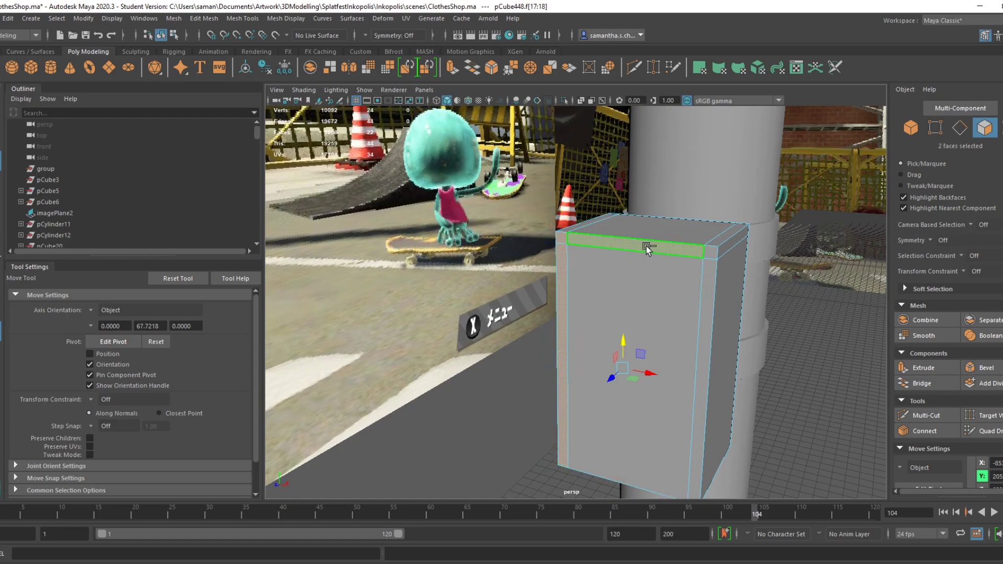
{"action": "left_click", "coordinate": [714, 254], "text": "shift"}
{"action": "left_click", "coordinate": [706, 319], "text": "shift"}
{"action": "left_click_drag", "start_coordinate": [727, 347], "coordinate": [638, 356], "text": "alt"}
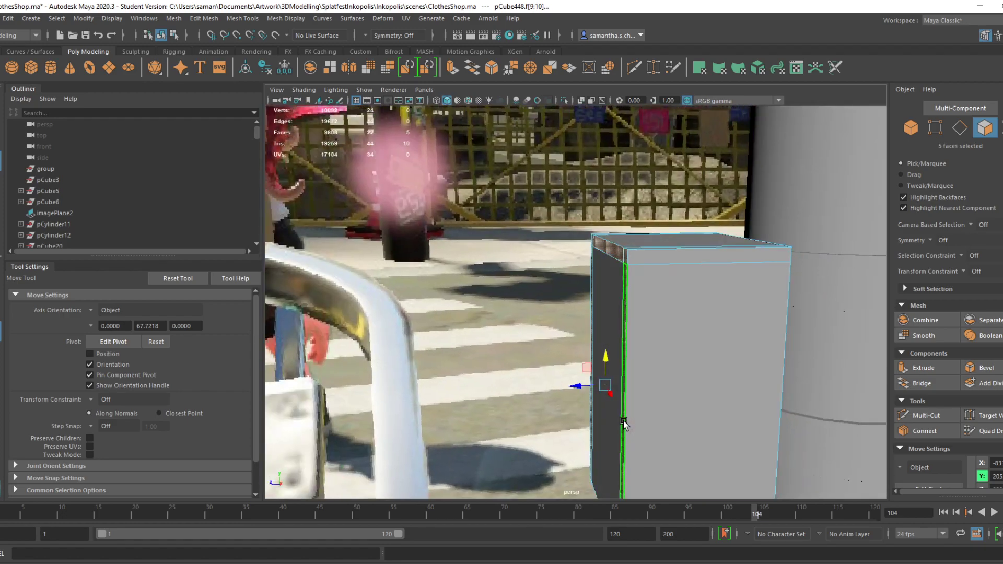
{"action": "key", "text": "ctrl+e"}
{"action": "scroll", "coordinate": [616, 331], "scroll_direction": "down", "scroll_amount": 5}
{"action": "scroll", "coordinate": [602, 330], "scroll_direction": "up", "scroll_amount": 2}
{"action": "scroll", "coordinate": [603, 328], "scroll_direction": "down", "scroll_amount": 8}
{"action": "key", "text": "w"}
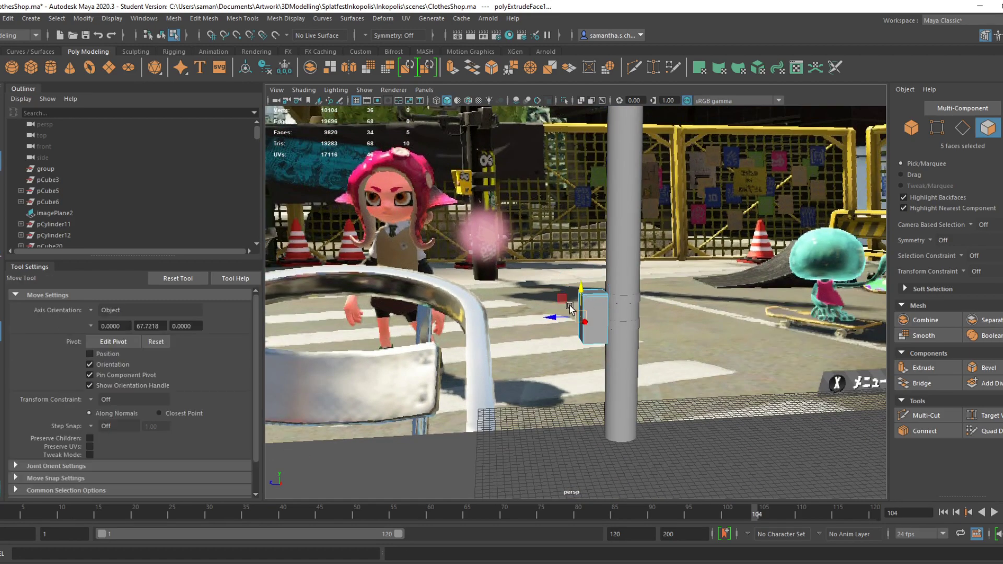
{"action": "left_click_drag", "start_coordinate": [560, 317], "coordinate": [553, 319]}
{"action": "scroll", "coordinate": [602, 343], "scroll_direction": "up", "scroll_amount": 4}
{"action": "left_click_drag", "start_coordinate": [602, 344], "coordinate": [572, 306], "text": "alt"}
Return the box to object selection and save the scene
{"action": "right_click_drag", "start_coordinate": [587, 251], "coordinate": [636, 234]}
{"action": "left_click_drag", "start_coordinate": [637, 233], "coordinate": [556, 276], "text": "alt"}
{"action": "key", "text": "r"}
{"action": "key", "text": "w"}
{"action": "left_click_drag", "start_coordinate": [557, 277], "coordinate": [559, 327], "text": "alt"}
{"action": "right_click_drag", "start_coordinate": [560, 328], "coordinate": [741, 370], "text": "alt"}
{"action": "middle_click_drag", "start_coordinate": [635, 312], "coordinate": [620, 383], "text": "alt"}
{"action": "left_click_drag", "start_coordinate": [621, 383], "coordinate": [653, 418], "text": "alt"}
{"action": "right_click_drag", "start_coordinate": [653, 418], "coordinate": [715, 426], "text": "alt"}
{"action": "left_click_drag", "start_coordinate": [617, 410], "coordinate": [566, 425], "text": "alt"}
{"action": "key", "text": "ctrl+s"}
{"action": "left_click", "coordinate": [475, 304]}
In a shaded side view framed on the box, pull the rim's top front vertices farther away from the pole
{"action": "key", "text": "space"}
{"action": "key", "text": "space"}
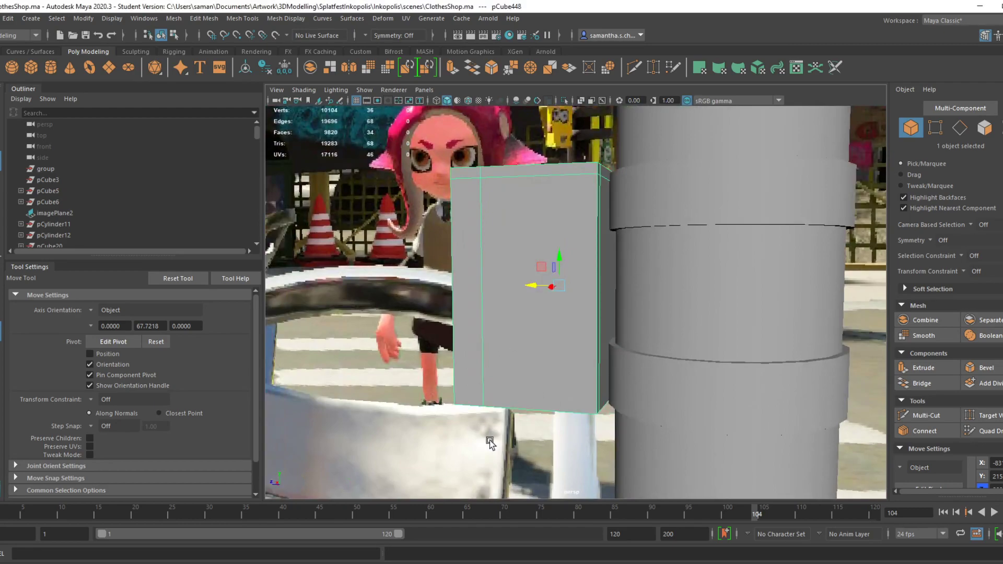
{"action": "key", "text": "space"}
{"action": "key", "text": "space"}
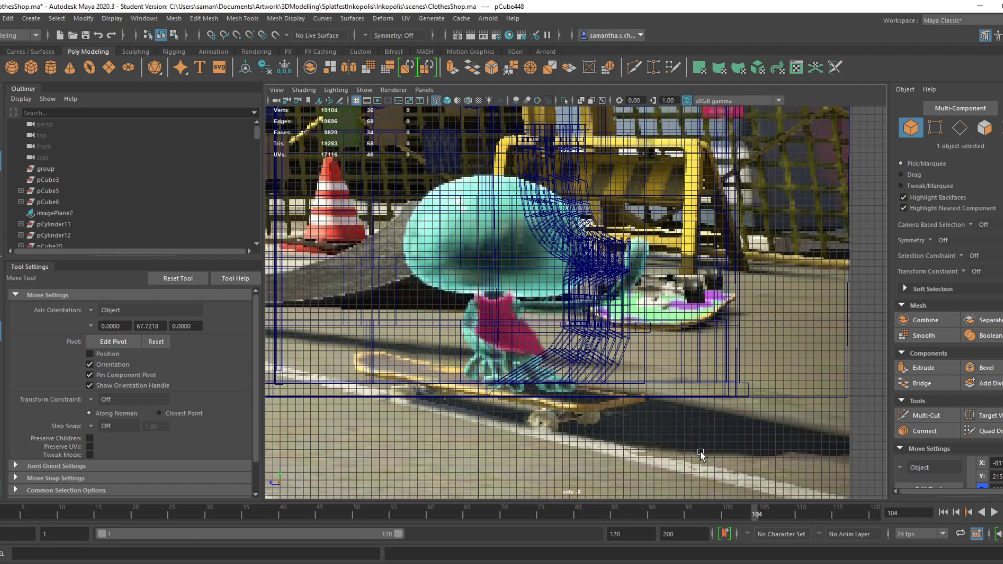
{"action": "scroll", "coordinate": [656, 340], "scroll_direction": "down", "scroll_amount": 10}
{"action": "key", "text": "5"}
{"action": "key", "text": "f"}
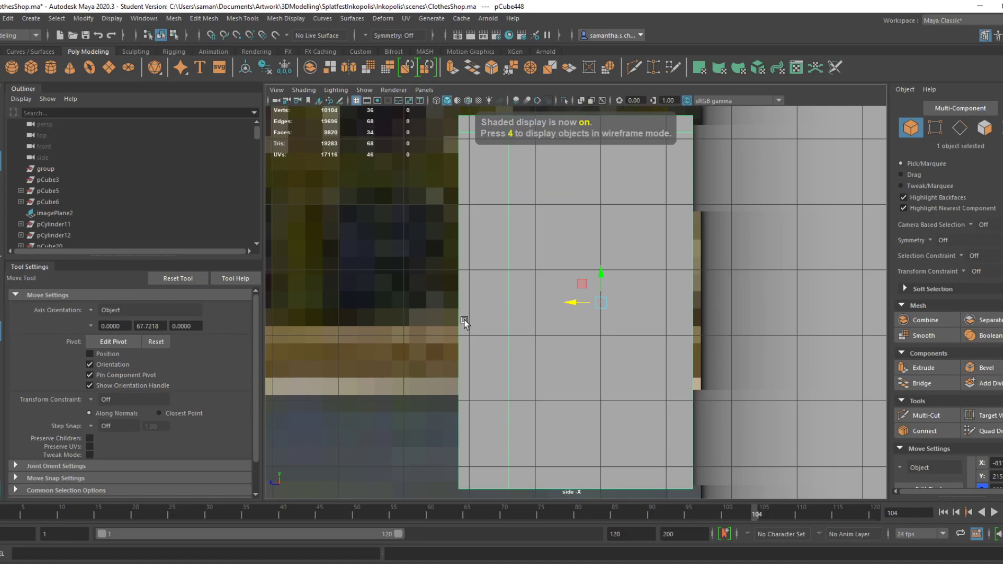
{"action": "scroll", "coordinate": [522, 328], "scroll_direction": "down", "scroll_amount": 2}
{"action": "right_click_drag", "start_coordinate": [500, 163], "coordinate": [461, 167]}
{"action": "left_click_drag", "start_coordinate": [467, 141], "coordinate": [384, 157]}
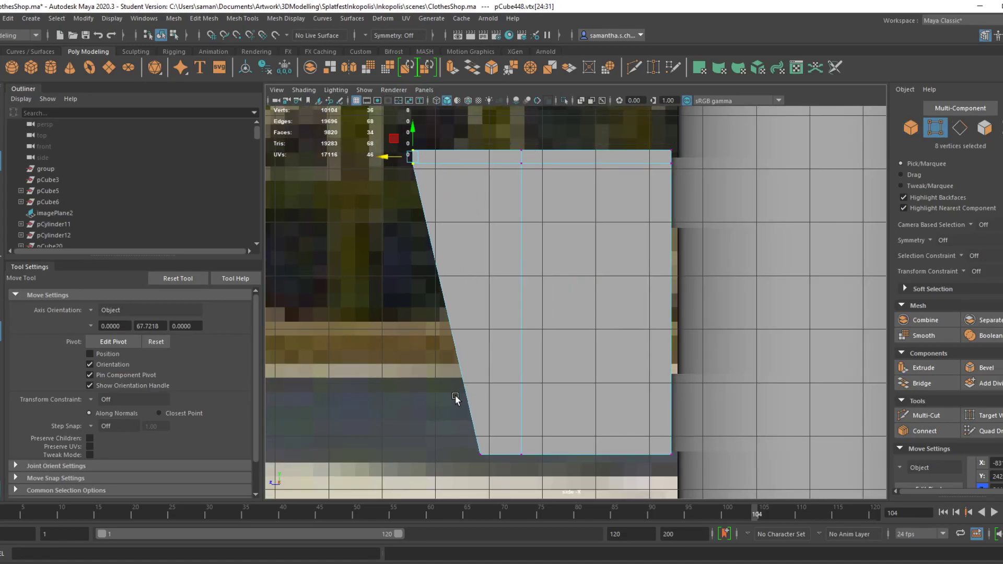
Move the rim's bottom front vertices toward the pole, pull the top ones back slightly, and save the scene
{"action": "left_click_drag", "start_coordinate": [447, 456], "coordinate": [475, 459]}
{"action": "mouse_move", "coordinate": [387, 144]}
{"action": "left_mouse_down"}
{"action": "mouse_move", "coordinate": [398, 158]}
{"action": "mouse_move", "coordinate": [387, 161]}
{"action": "left_mouse_up"}
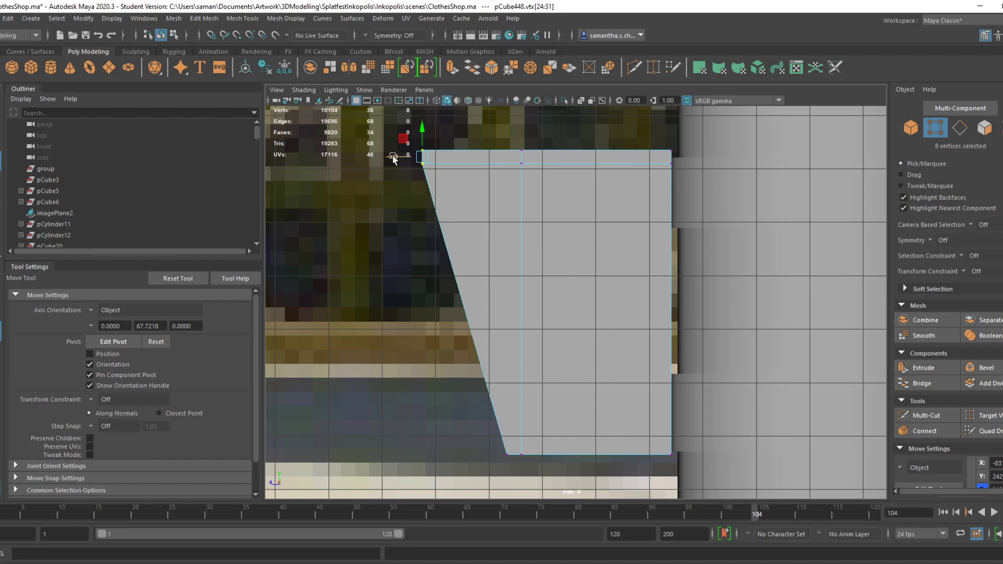
{"action": "left_click", "coordinate": [482, 305]}
{"action": "key", "text": "space"}
{"action": "key", "text": "space"}
{"action": "key", "text": "space"}
{"action": "left_click_drag", "start_coordinate": [671, 251], "coordinate": [540, 282], "text": "alt"}
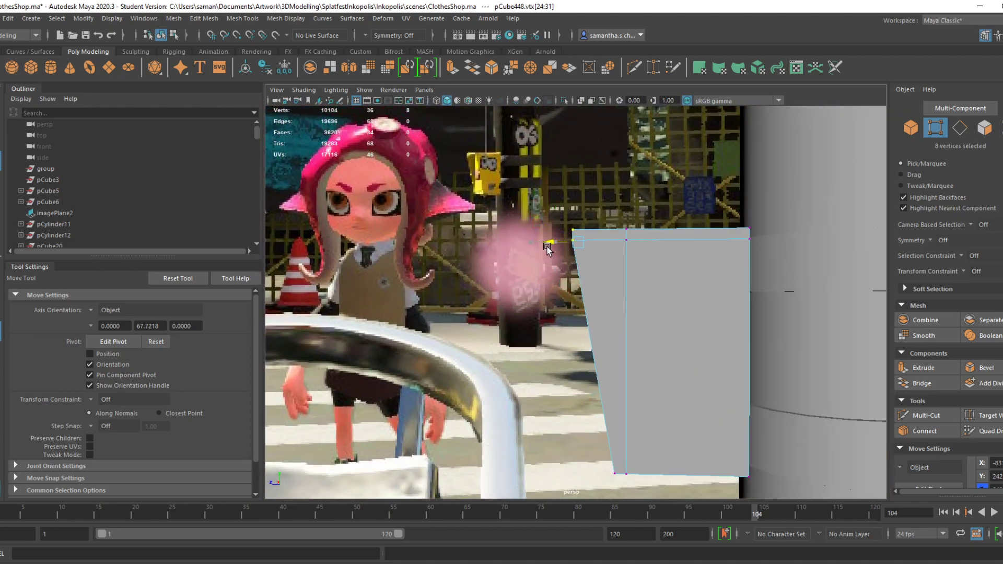
Leave vertex editing on the tapered box and save the scene
{"action": "left_click_drag", "start_coordinate": [627, 334], "coordinate": [294, 269], "text": "alt"}
{"action": "key", "text": "q"}
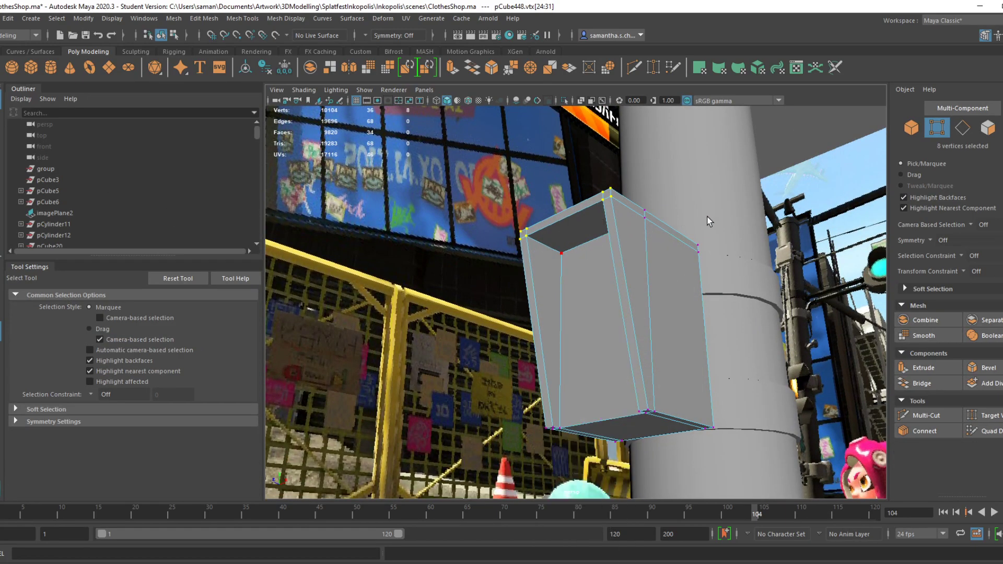
{"action": "key", "text": "F8"}
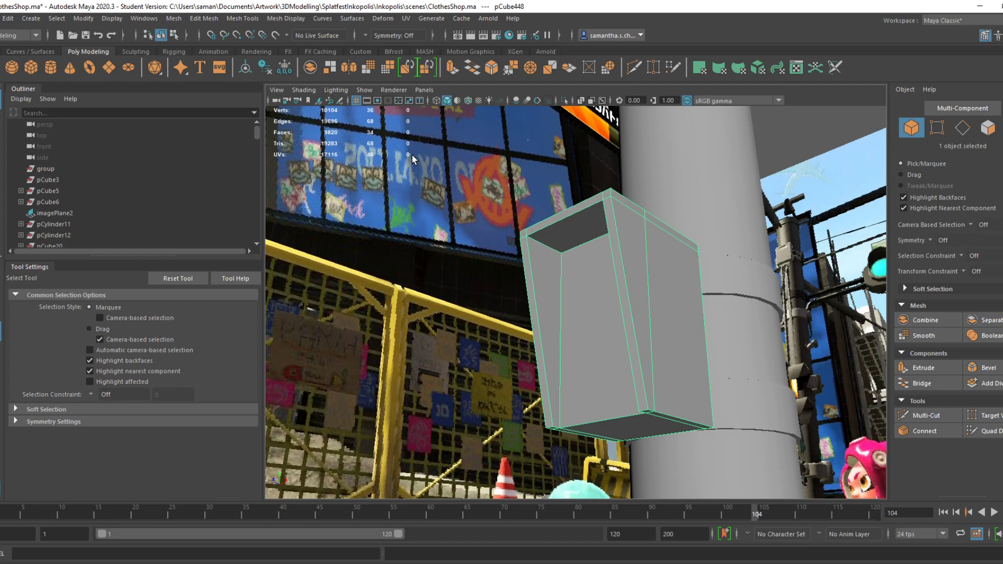
{"action": "left_click_drag", "start_coordinate": [562, 369], "coordinate": [594, 422], "text": "alt"}
{"action": "key", "text": "ctrl+s"}
{"action": "left_click", "coordinate": [492, 304]}
Lower the rim's top front vertices slightly, select the box's connected faces, and save the scene
{"action": "left_click_drag", "start_coordinate": [552, 324], "coordinate": [524, 361], "text": "alt"}
{"action": "right_click", "coordinate": [535, 252]}
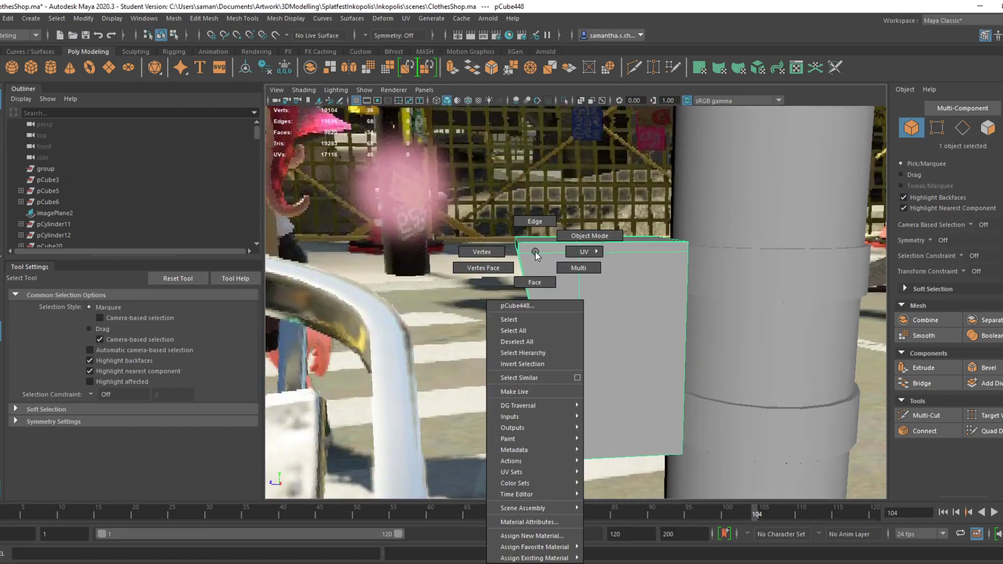
{"action": "right_click_drag", "start_coordinate": [536, 252], "coordinate": [482, 252]}
{"action": "left_click_drag", "start_coordinate": [553, 287], "coordinate": [536, 261], "text": "alt"}
{"action": "key", "text": "w"}
{"action": "mouse_move", "coordinate": [499, 217]}
{"action": "left_mouse_down"}
{"action": "mouse_move", "coordinate": [532, 255]}
{"action": "mouse_move", "coordinate": [490, 240]}
{"action": "mouse_move", "coordinate": [500, 230]}
{"action": "left_mouse_up"}
{"action": "left_click_drag", "start_coordinate": [551, 322], "coordinate": [624, 320], "text": "alt"}
{"action": "right_click_drag", "start_coordinate": [573, 287], "coordinate": [577, 307]}
{"action": "double_click", "coordinate": [577, 309]}
{"action": "key", "text": "ctrl+s"}
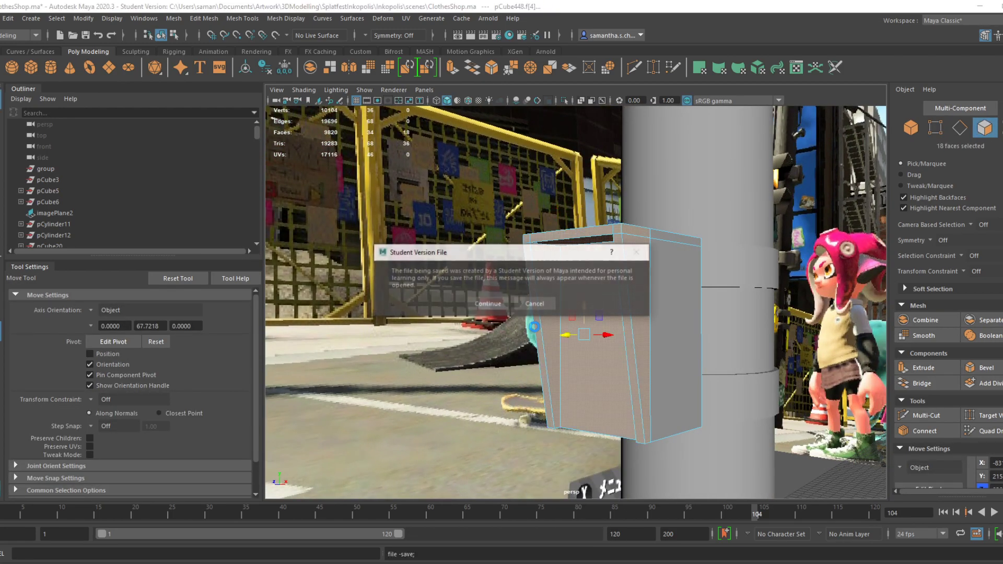
{"action": "key", "text": "Return"}
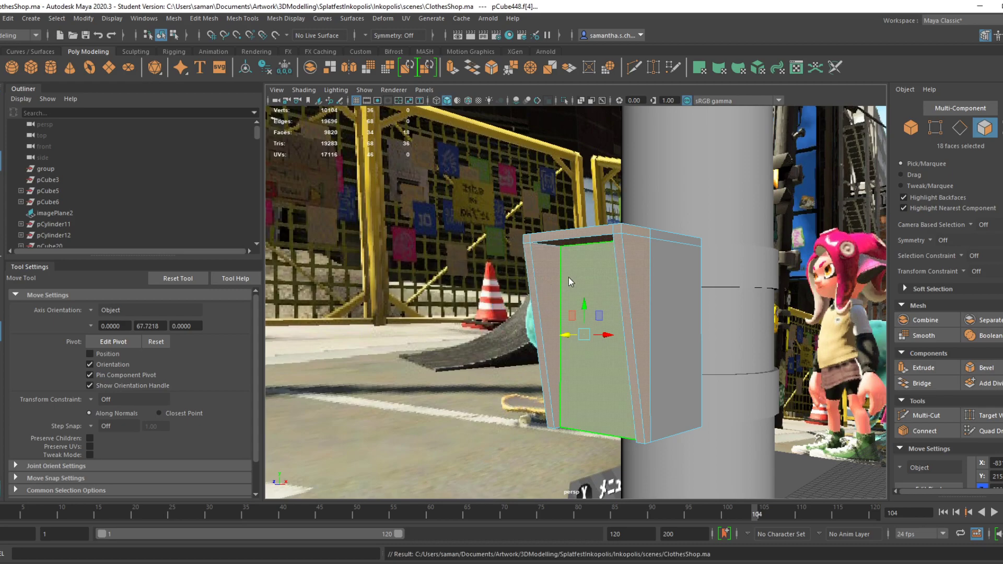
Select the whole box again, delete its construction history, and save the scene
{"action": "right_click_drag", "start_coordinate": [569, 278], "coordinate": [609, 255]}
{"action": "left_click", "coordinate": [266, 67]}
{"action": "key", "text": "ctrl+s"}
{"action": "left_click_drag", "start_coordinate": [516, 328], "coordinate": [539, 402], "text": "alt"}
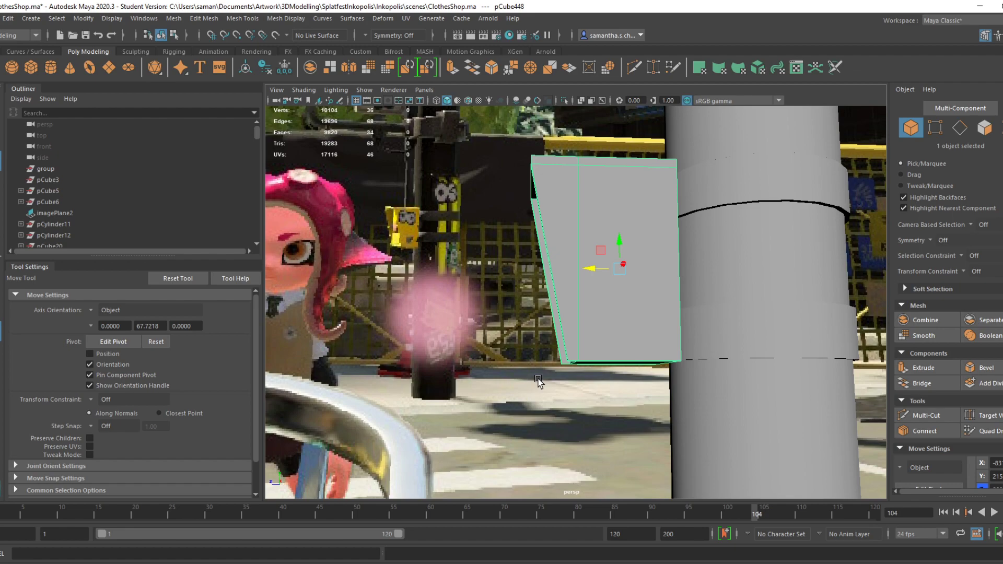
{"action": "key", "text": "ctrl+s"}
{"action": "key", "text": "Return"}
Examine the tapered box and its front rim from several angles, saving the scene along the way
{"action": "left_click_drag", "start_coordinate": [592, 338], "coordinate": [591, 381], "text": "alt"}
{"action": "key", "text": "ctrl+s"}
{"action": "left_click", "coordinate": [482, 304]}
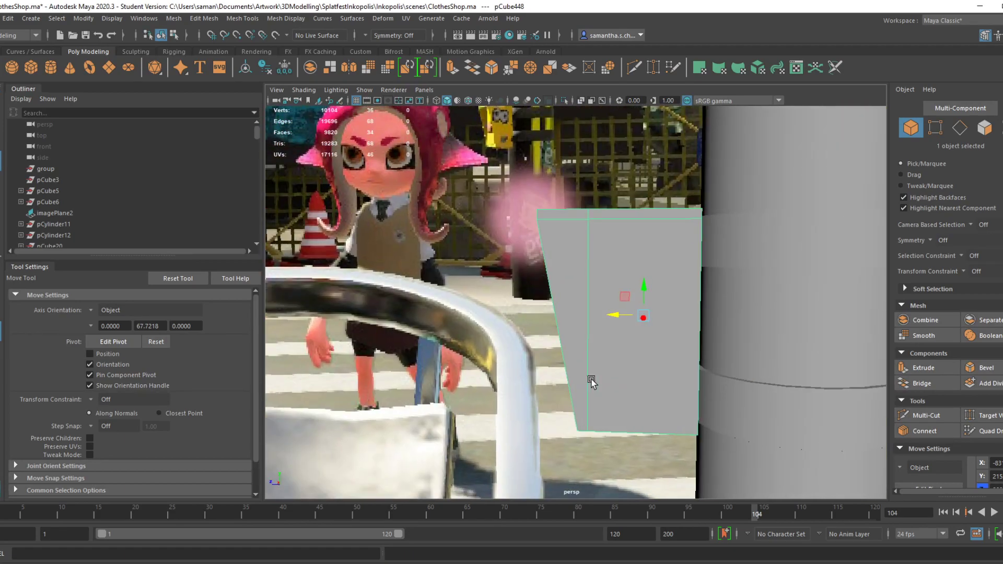
{"action": "mouse_move", "coordinate": [578, 299]}
{"action": "left_mouse_down", "text": "alt"}
{"action": "mouse_move", "coordinate": [646, 309]}
{"action": "mouse_move", "coordinate": [605, 256]}
{"action": "mouse_move", "coordinate": [589, 296]}
{"action": "left_mouse_up", "text": "alt"}
{"action": "middle_click_drag", "start_coordinate": [589, 297], "coordinate": [577, 321], "text": "alt"}
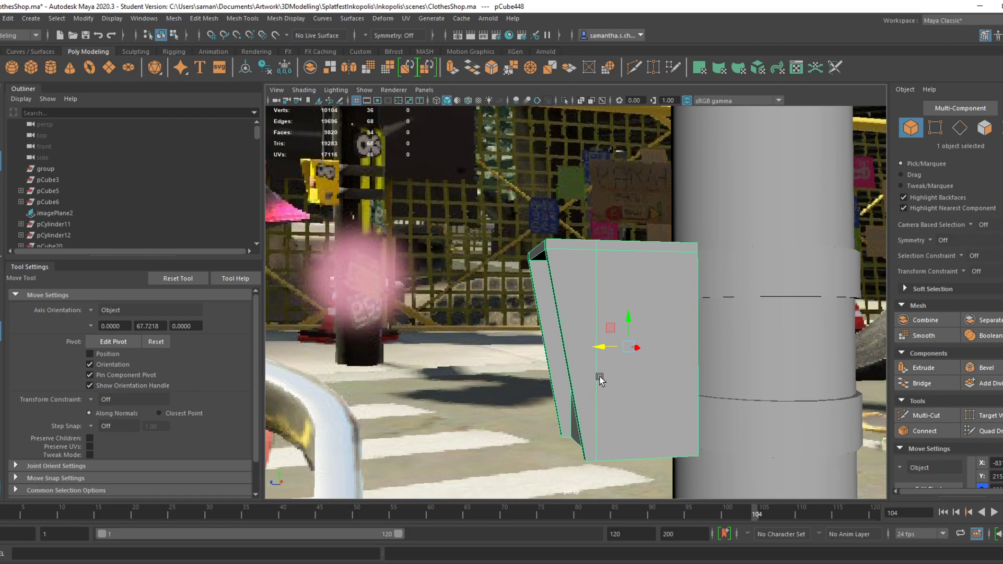
{"action": "left_click_drag", "start_coordinate": [609, 368], "coordinate": [606, 374], "text": "alt"}
{"action": "key", "text": "ctrl+s"}
{"action": "left_click", "coordinate": [483, 304]}
{"action": "left_click_drag", "start_coordinate": [594, 410], "coordinate": [663, 431], "text": "alt"}
{"action": "left_click", "coordinate": [533, 563]}
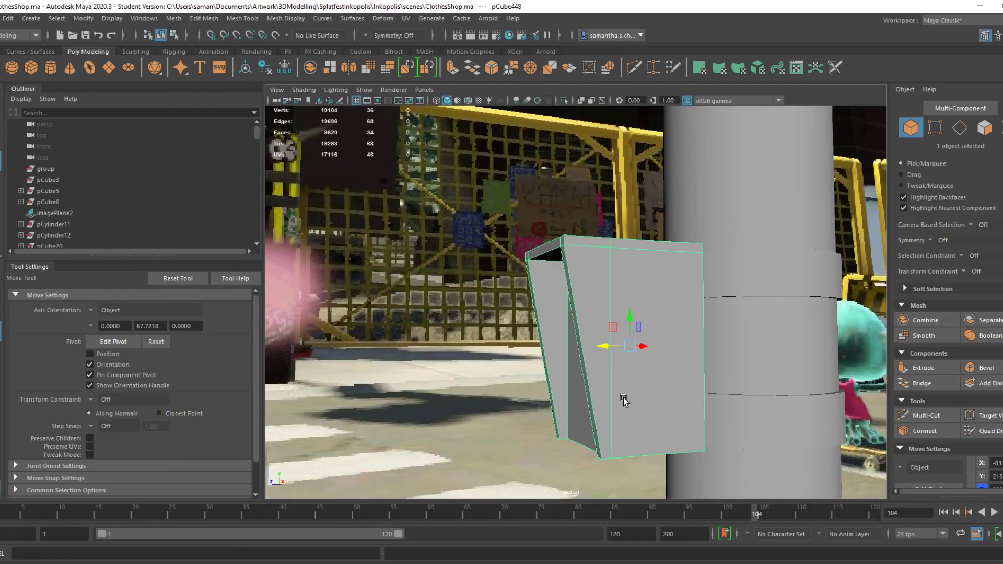
Lower the box's bottom vertices next to the pole so its underside slopes, and save the scene
{"action": "left_click_drag", "start_coordinate": [624, 400], "coordinate": [586, 360], "text": "alt"}
{"action": "right_click_drag", "start_coordinate": [594, 282], "coordinate": [554, 281]}
{"action": "left_click_drag", "start_coordinate": [594, 368], "coordinate": [621, 371]}
{"action": "key", "text": "ctrl+z"}
{"action": "key", "text": "ctrl+s"}
{"action": "left_click", "coordinate": [487, 304]}
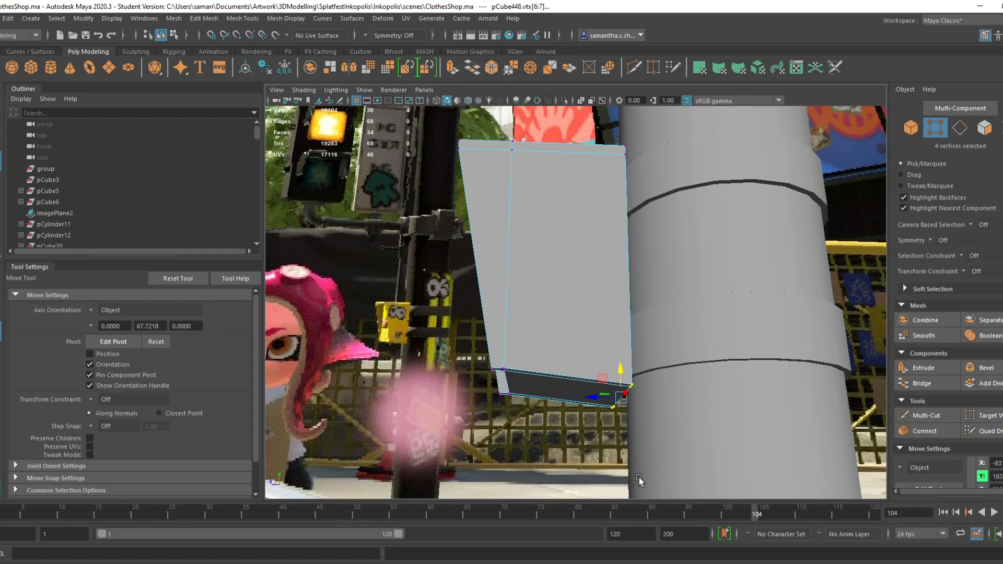
{"action": "left_click_drag", "start_coordinate": [639, 478], "coordinate": [654, 410], "text": "alt"}
{"action": "key", "text": "ctrl+s"}
{"action": "left_click", "coordinate": [489, 305]}
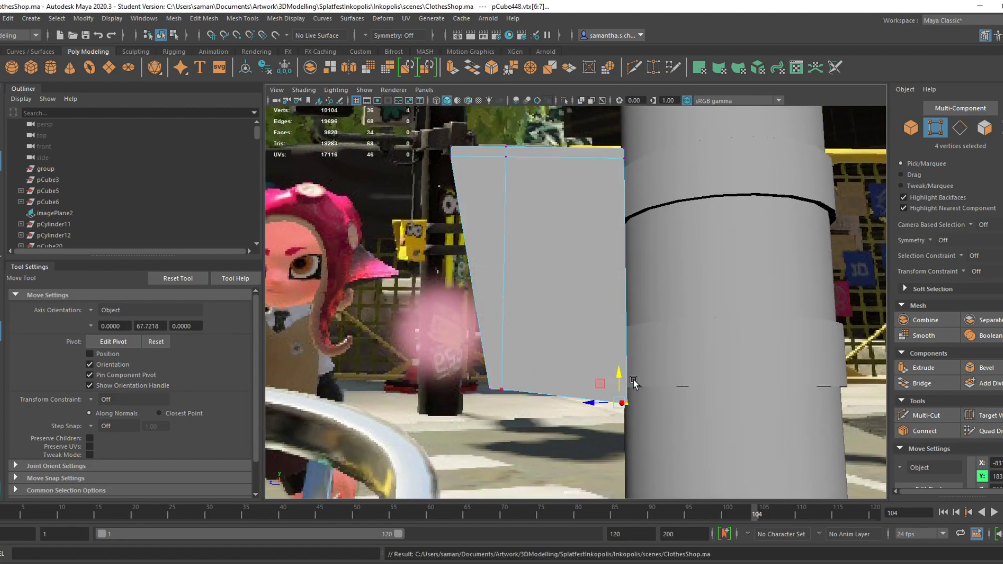
Nudge the box's bottom vertices beside the pole, save the scene, and adjust its bottom front vertices in the side view
{"action": "left_click_drag", "start_coordinate": [621, 380], "coordinate": [622, 368]}
{"action": "left_click_drag", "start_coordinate": [629, 415], "coordinate": [582, 375], "text": "alt"}
{"action": "key", "text": "ctrl+s"}
{"action": "left_click", "coordinate": [489, 305]}
{"action": "key", "text": "space"}
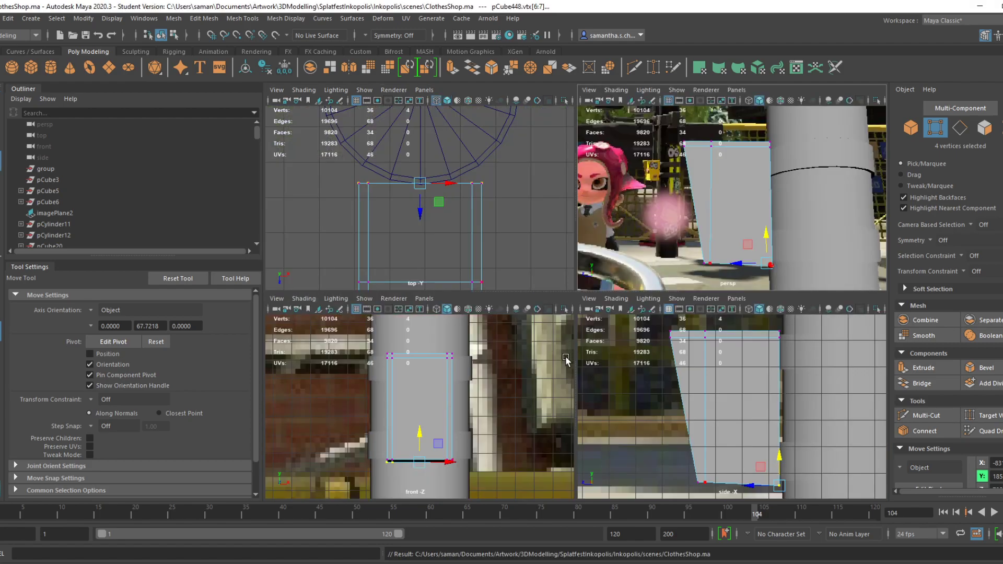
{"action": "scroll", "coordinate": [783, 426], "scroll_direction": "down", "scroll_amount": 2}
{"action": "key", "text": "space"}
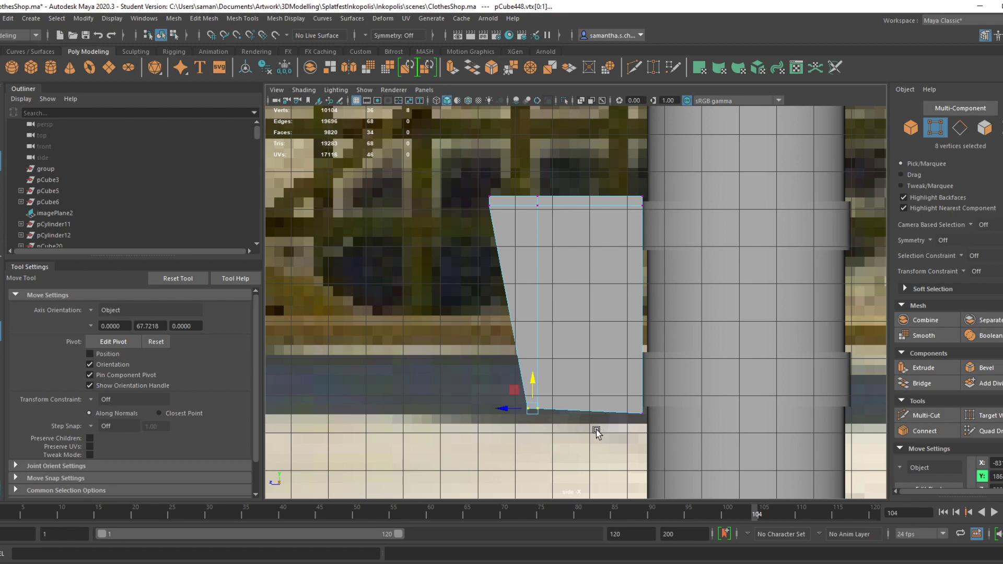
Scale the box's bottom vertices narrower and its top vertices wider in the front view, and save the scene
{"action": "key", "text": "space"}
{"action": "scroll", "coordinate": [440, 395], "scroll_direction": "down", "scroll_amount": 2}
{"action": "left_click_drag", "start_coordinate": [387, 440], "coordinate": [445, 454]}
{"action": "key", "text": "r"}
{"action": "left_click_drag", "start_coordinate": [368, 346], "coordinate": [454, 371]}
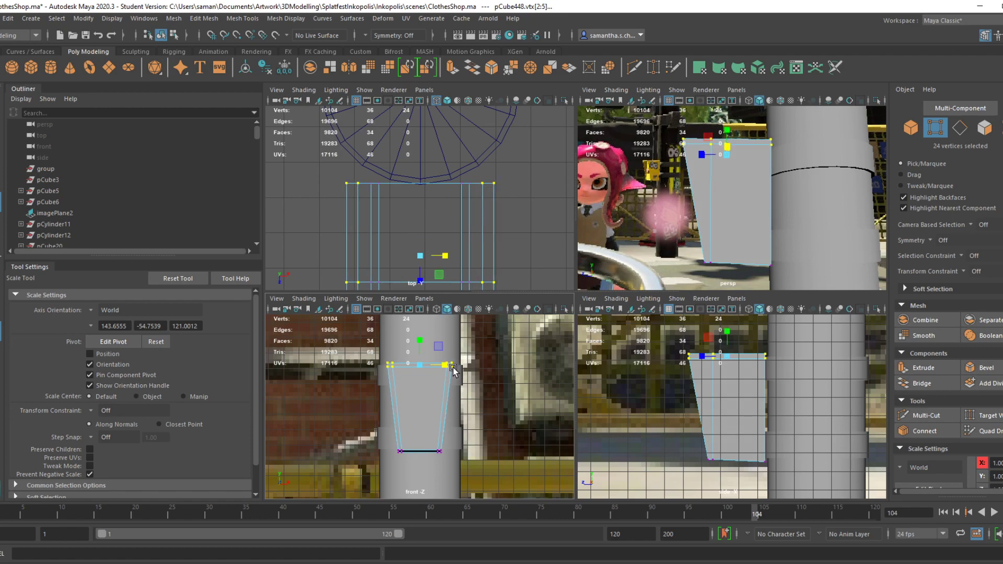
{"action": "key", "text": "ctrl+s"}
{"action": "key", "text": "Return"}
Select all of the box's bottom vertices in the front view, scale them slightly wider, and save the scene
{"action": "right_click_drag", "start_coordinate": [713, 224], "coordinate": [765, 194]}
{"action": "left_click", "coordinate": [2, 104]}
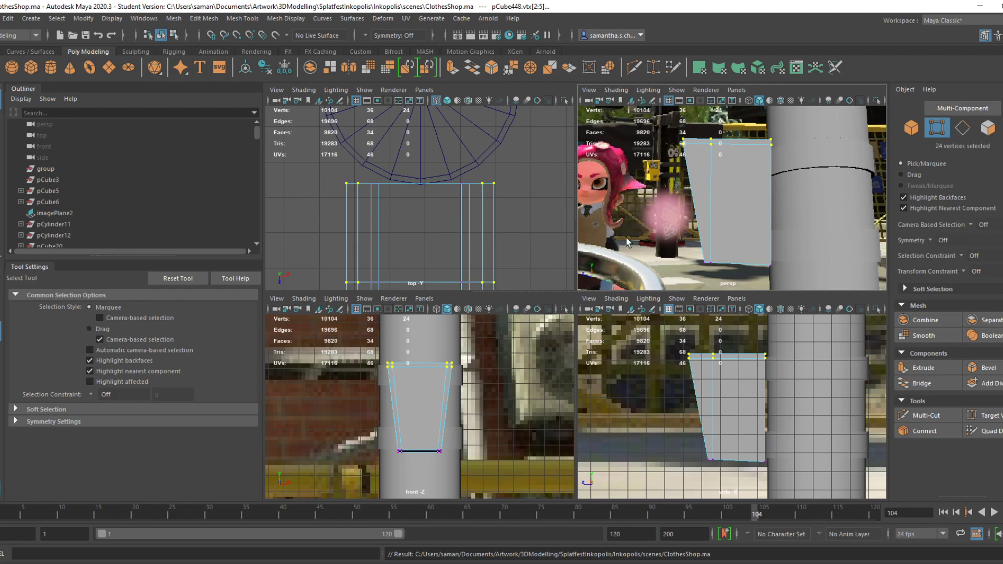
{"action": "key", "text": "space"}
{"action": "left_click_drag", "start_coordinate": [665, 309], "coordinate": [544, 379], "text": "alt"}
{"action": "key", "text": "space"}
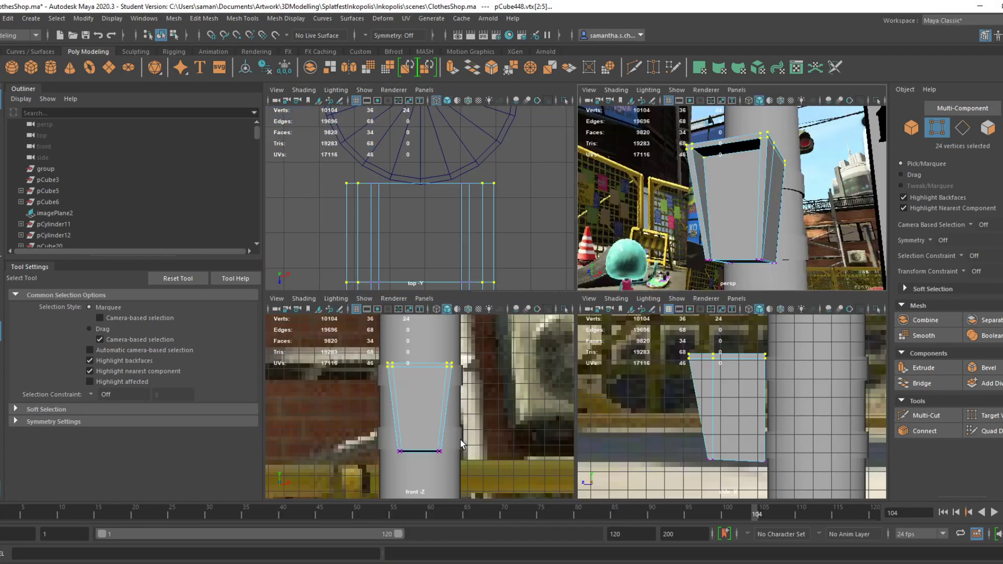
{"action": "scroll", "coordinate": [445, 441], "scroll_direction": "up", "scroll_amount": 3}
{"action": "right_click_drag", "start_coordinate": [463, 435], "coordinate": [401, 290]}
{"action": "left_click_drag", "start_coordinate": [346, 472], "coordinate": [460, 492]}
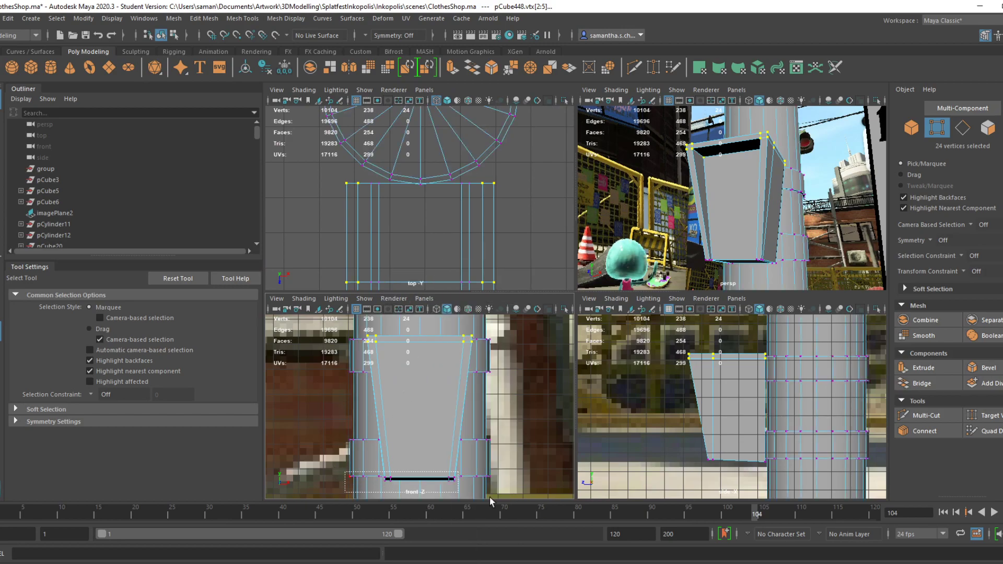
{"action": "right_click_drag", "start_coordinate": [468, 397], "coordinate": [400, 284]}
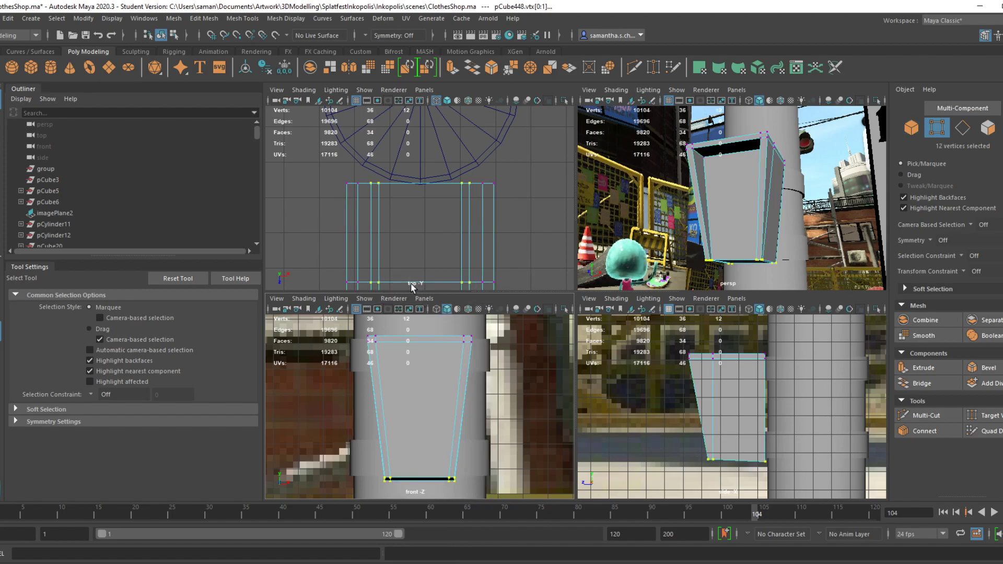
{"action": "middle_click_drag", "start_coordinate": [453, 446], "coordinate": [458, 399], "text": "alt"}
{"action": "key", "text": "r"}
{"action": "left_click_drag", "start_coordinate": [449, 433], "coordinate": [455, 435]}
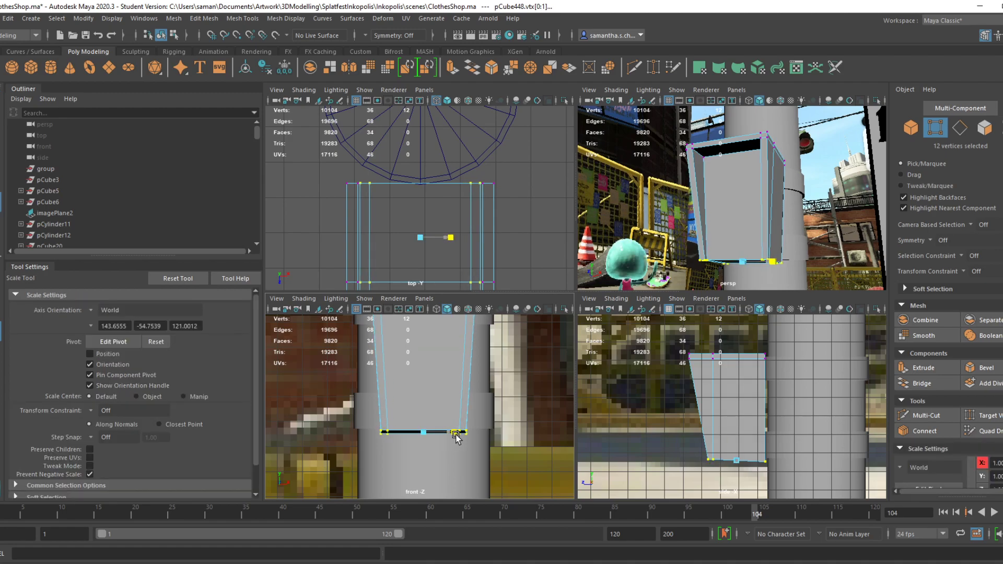
{"action": "key", "text": "ctrl+s"}
{"action": "left_click", "coordinate": [484, 304]}
Examine the tapered box against the pole from several angles, saving the scene along the way
{"action": "key", "text": "space"}
{"action": "left_click_drag", "start_coordinate": [688, 287], "coordinate": [557, 386], "text": "alt"}
{"action": "right_click_drag", "start_coordinate": [600, 213], "coordinate": [657, 197]}
{"action": "left_click_drag", "start_coordinate": [642, 308], "coordinate": [598, 340], "text": "alt"}
{"action": "key", "text": "ctrl+s"}
{"action": "left_click", "coordinate": [484, 305]}
{"action": "key", "text": "ctrl+s"}
{"action": "left_click", "coordinate": [488, 303]}
{"action": "scroll", "coordinate": [522, 438], "scroll_direction": "down", "scroll_amount": 5}
{"action": "left_click_drag", "start_coordinate": [522, 439], "coordinate": [577, 482], "text": "alt"}
{"action": "left_click", "coordinate": [531, 421]}
Select the pole, insert two edge loops around it well above the existing bands, and save the scene
{"action": "left_click_drag", "start_coordinate": [612, 394], "coordinate": [524, 396], "text": "alt"}
{"action": "scroll", "coordinate": [545, 411], "scroll_direction": "down", "scroll_amount": 5}
{"action": "middle_click_drag", "start_coordinate": [523, 396], "coordinate": [502, 515], "text": "alt"}
{"action": "left_click", "coordinate": [548, 340]}
{"action": "middle_click_drag", "start_coordinate": [562, 251], "coordinate": [566, 290], "text": "alt"}
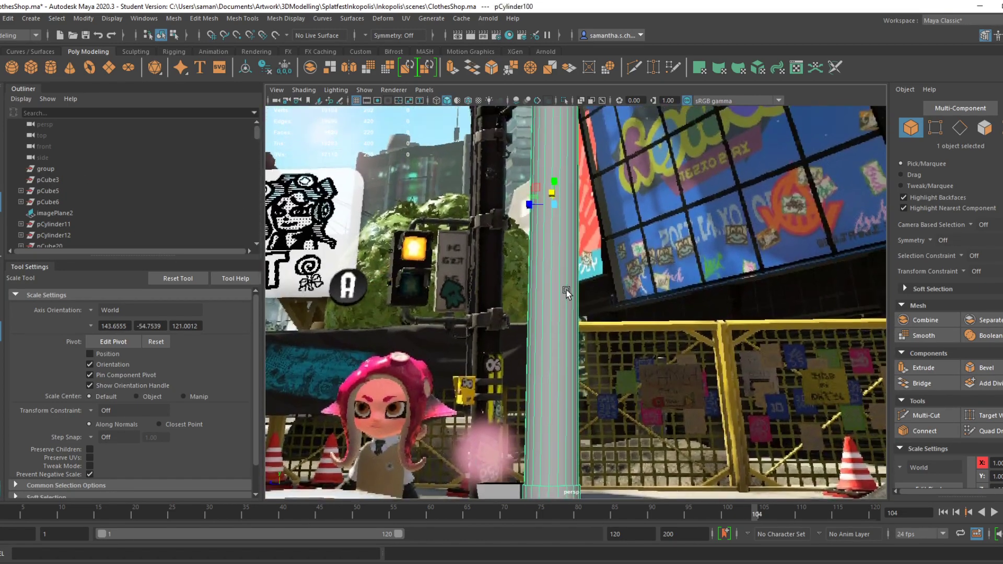
{"action": "left_click", "coordinate": [177, 20]}
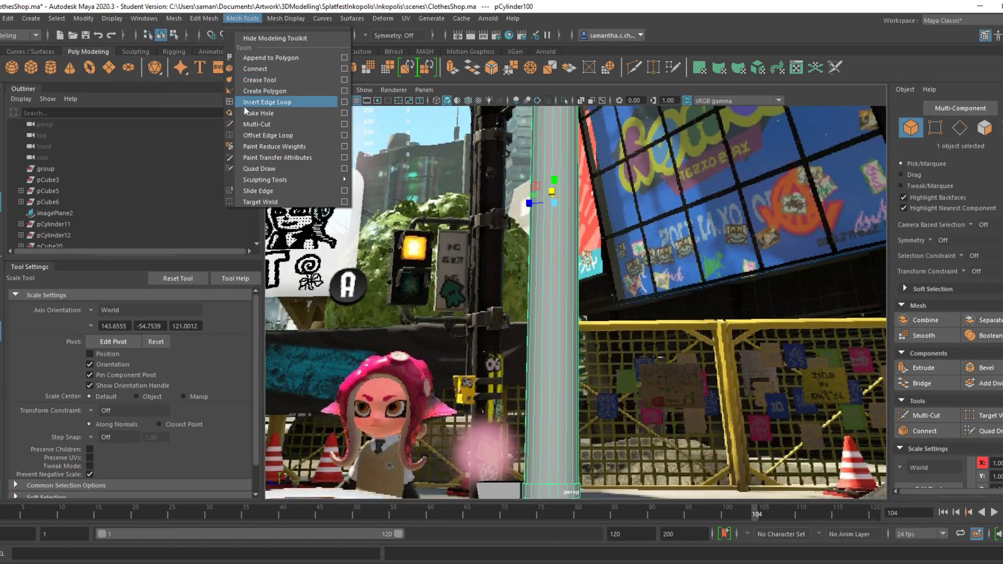
{"action": "left_click", "coordinate": [257, 102]}
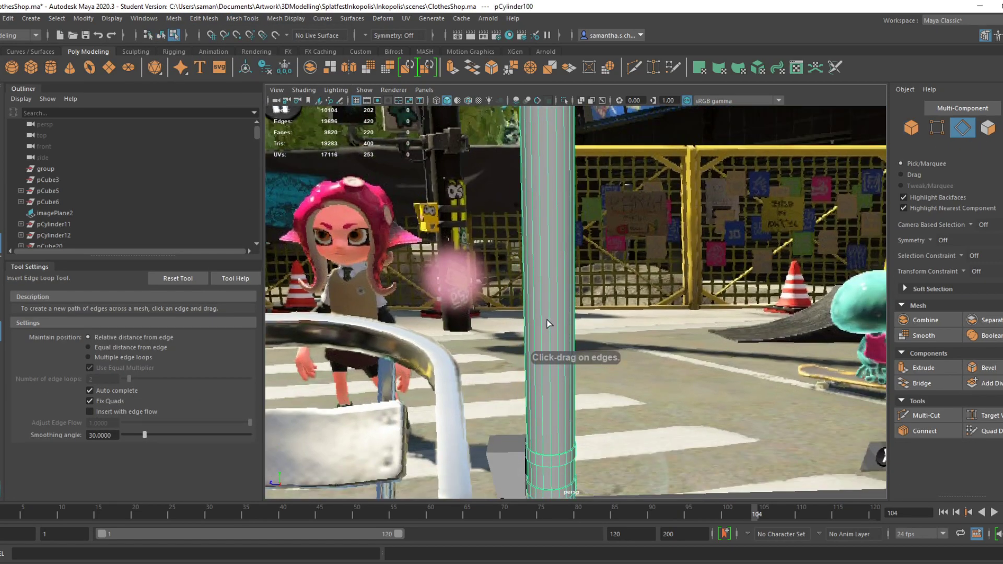
{"action": "left_click", "coordinate": [550, 317]}
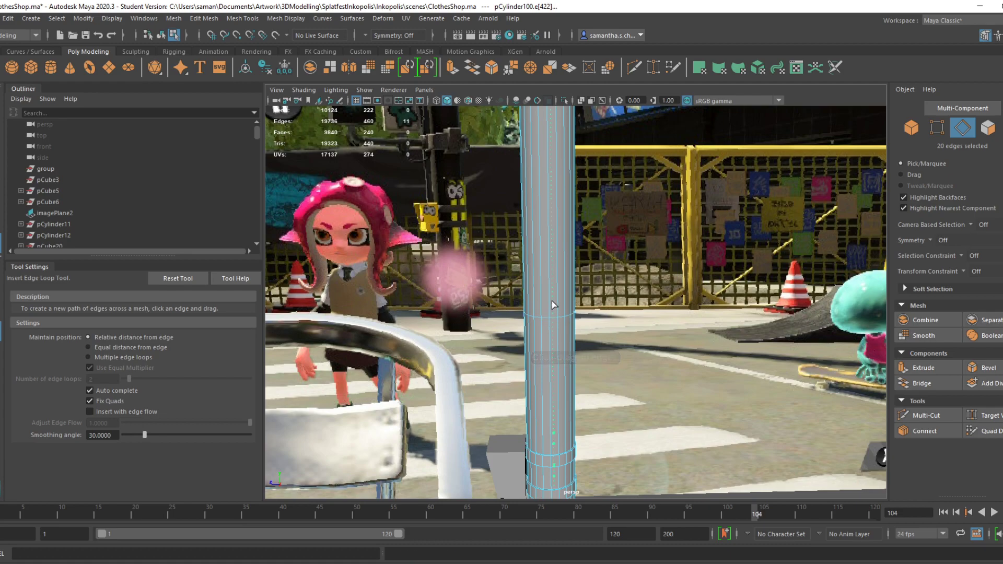
{"action": "left_click", "coordinate": [547, 272]}
{"action": "key", "text": "ctrl+s"}
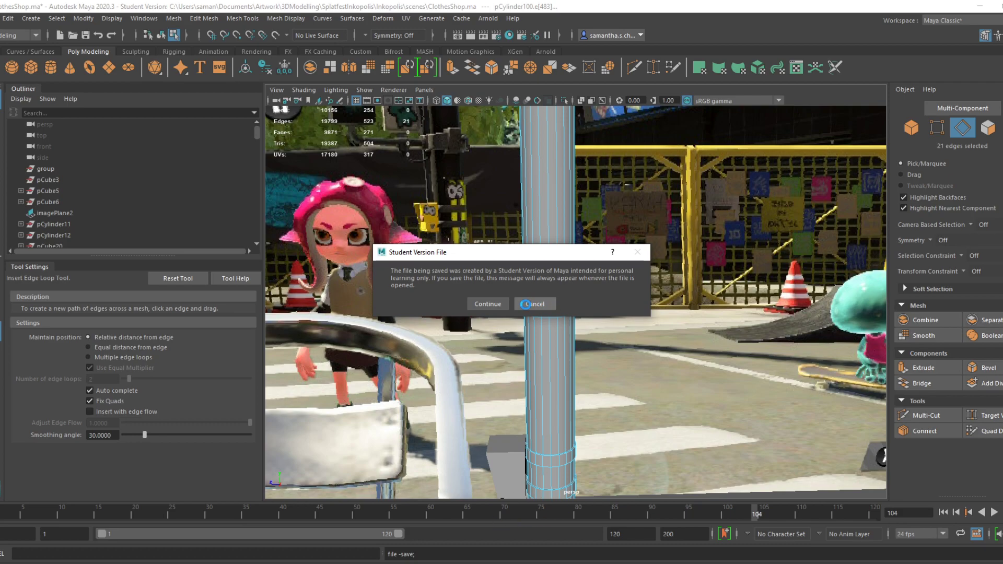
{"action": "left_click", "coordinate": [488, 304]}
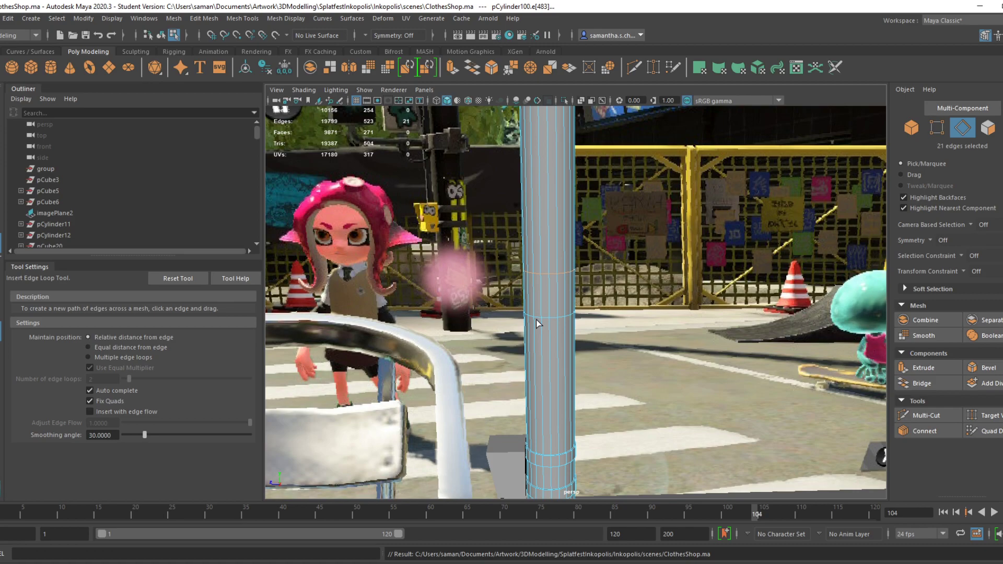
Move the upper new edge loop down closer to the lower one and save the scene
{"action": "key", "text": "q"}
{"action": "key", "text": "w"}
{"action": "left_click_drag", "start_coordinate": [545, 249], "coordinate": [545, 265]}
{"action": "key", "text": "ctrl+s"}
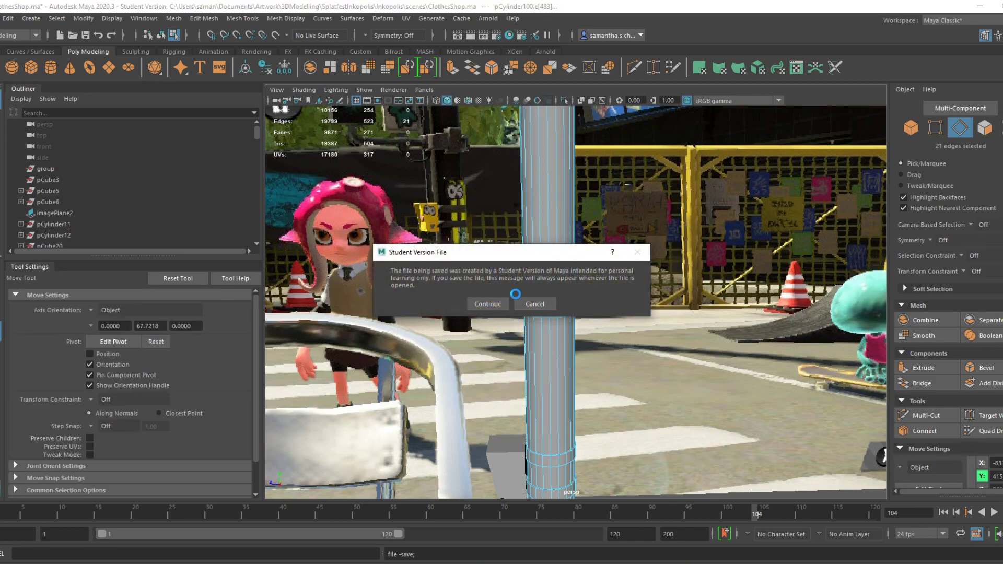
{"action": "left_click", "coordinate": [483, 303]}
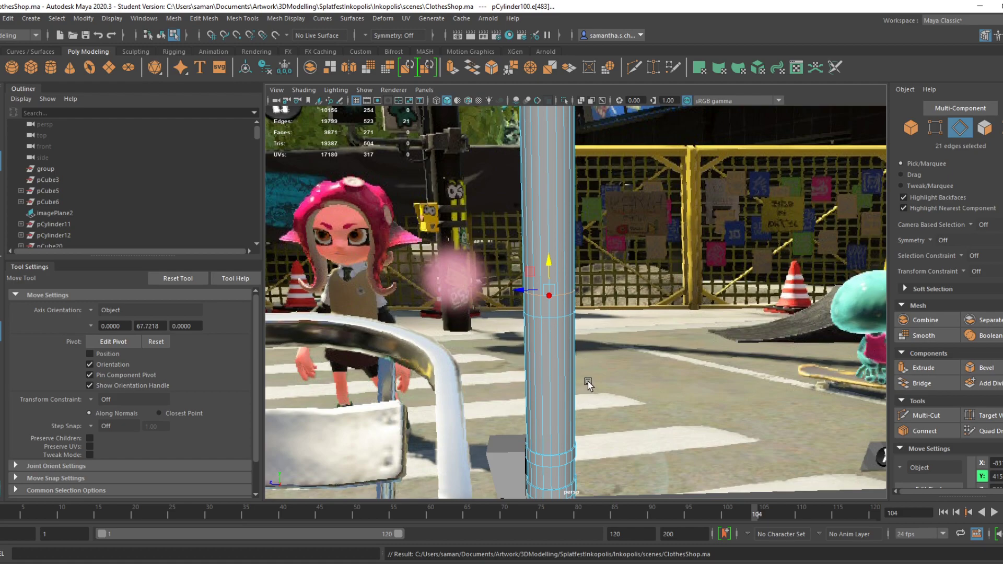
{"action": "left_click_drag", "start_coordinate": [588, 383], "coordinate": [574, 365], "text": "alt"}
{"action": "key", "text": "ctrl+s"}
{"action": "left_click", "coordinate": [491, 304]}
Select the ring of pole faces between the two new edge loops in the front view
{"action": "mouse_move", "coordinate": [623, 398]}
{"action": "middle_mouse_down", "text": "alt"}
{"action": "mouse_move", "coordinate": [588, 400]}
{"action": "mouse_move", "coordinate": [608, 408]}
{"action": "middle_mouse_up", "text": "alt"}
{"action": "scroll", "coordinate": [556, 355], "scroll_direction": "up", "scroll_amount": 1}
{"action": "scroll", "coordinate": [554, 365], "scroll_direction": "down", "scroll_amount": 4}
{"action": "scroll", "coordinate": [550, 399], "scroll_direction": "up", "scroll_amount": 4}
{"action": "left_click_drag", "start_coordinate": [556, 395], "coordinate": [568, 377], "text": "alt"}
{"action": "middle_click_drag", "start_coordinate": [568, 377], "coordinate": [526, 282], "text": "alt"}
{"action": "left_click", "coordinate": [0, 100]}
{"action": "right_click_drag", "start_coordinate": [511, 256], "coordinate": [512, 287]}
{"action": "key", "text": "space"}
{"action": "scroll", "coordinate": [469, 404], "scroll_direction": "up", "scroll_amount": 2}
{"action": "scroll", "coordinate": [465, 399], "scroll_direction": "down", "scroll_amount": 8}
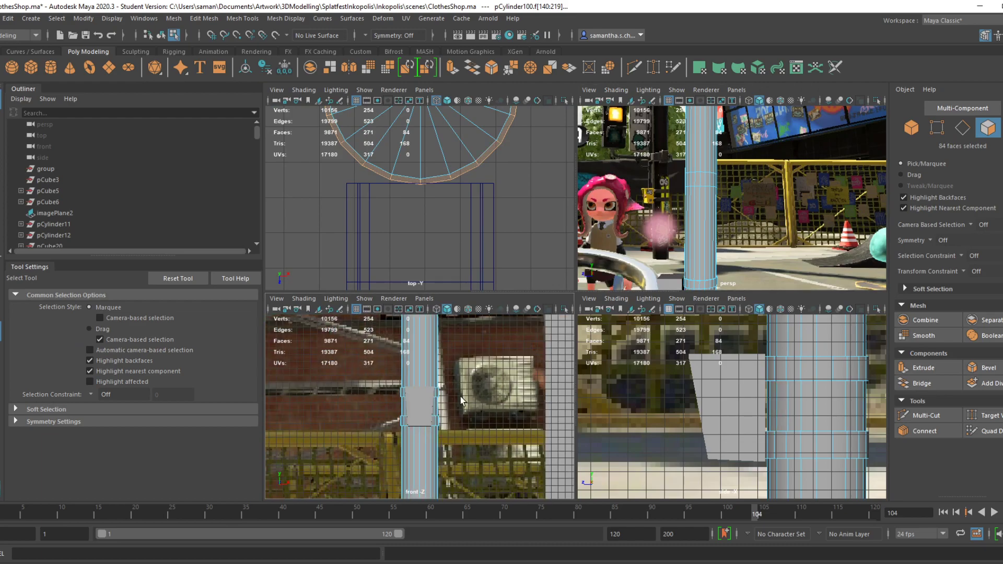
{"action": "key", "text": "space"}
{"action": "middle_click_drag", "start_coordinate": [566, 276], "coordinate": [487, 525], "text": "alt"}
{"action": "left_click_drag", "start_coordinate": [441, 294], "coordinate": [538, 308]}
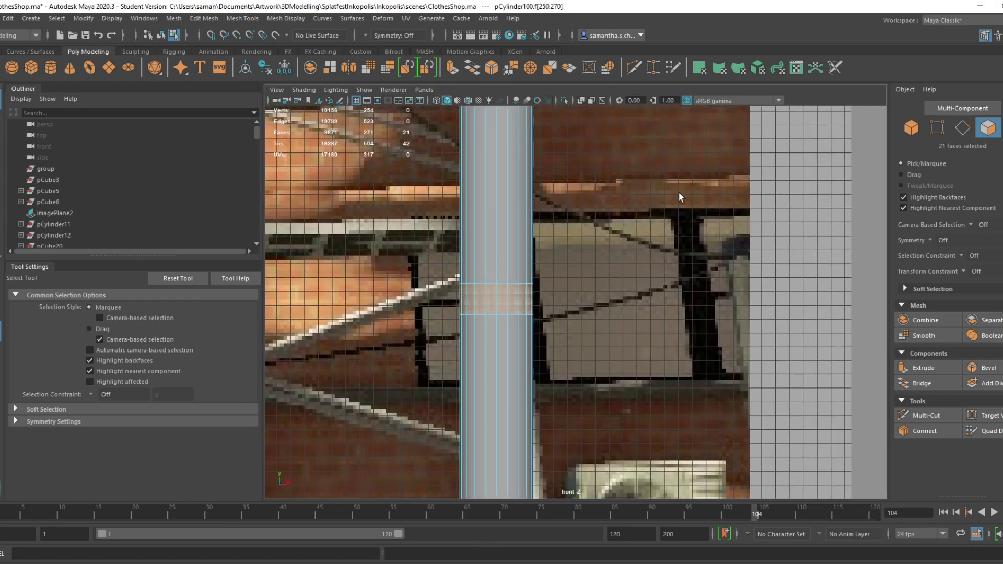
{"action": "key", "text": "space"}
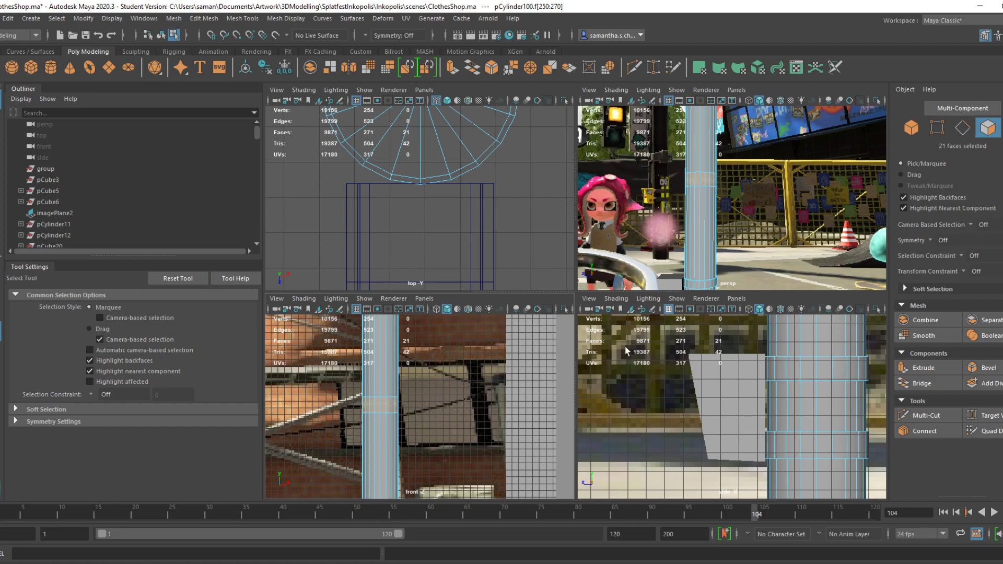
{"action": "scroll", "coordinate": [739, 246], "scroll_direction": "up", "scroll_amount": 2}
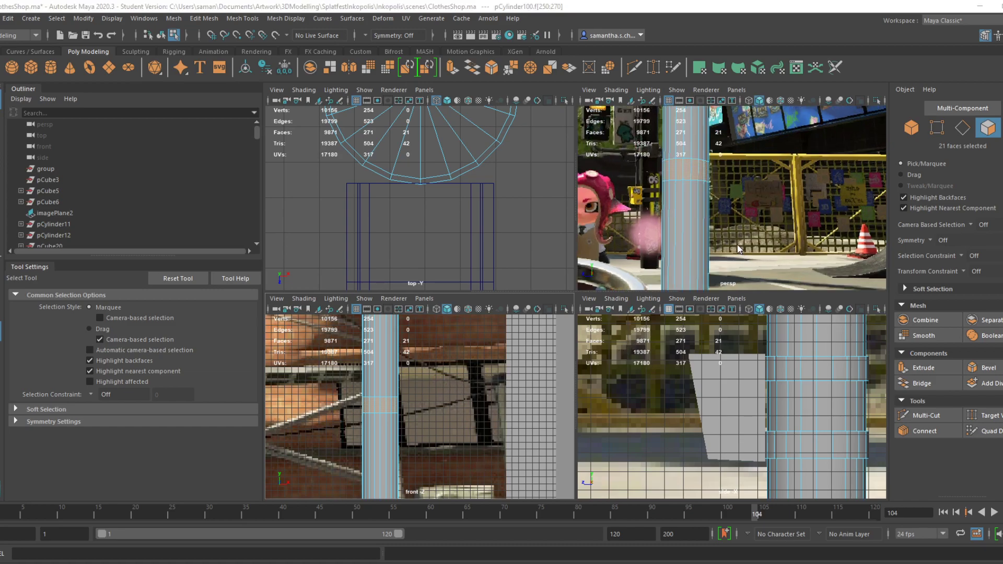
Extrude the selected ring of faces and scale it outward to form a raised band around the pole
{"action": "key", "text": "space"}
{"action": "scroll", "coordinate": [606, 354], "scroll_direction": "down", "scroll_amount": 5}
{"action": "middle_click_drag", "start_coordinate": [606, 354], "coordinate": [719, 389], "text": "alt"}
{"action": "left_click_drag", "start_coordinate": [642, 380], "coordinate": [678, 385], "text": "alt"}
{"action": "middle_click_drag", "start_coordinate": [678, 384], "coordinate": [656, 390], "text": "alt"}
{"action": "scroll", "coordinate": [708, 413], "scroll_direction": "up", "scroll_amount": 3}
{"action": "key", "text": "ctrl+e"}
{"action": "key", "text": "r"}
{"action": "left_click_drag", "start_coordinate": [600, 304], "coordinate": [609, 339], "text": "alt"}
{"action": "left_click_drag", "start_coordinate": [566, 288], "coordinate": [562, 292]}
Adjust the new band's height with a slight vertical scale and save the scene
{"action": "left_click_drag", "start_coordinate": [718, 370], "coordinate": [672, 304], "text": "alt"}
{"action": "middle_click_drag", "start_coordinate": [672, 303], "coordinate": [672, 355], "text": "alt"}
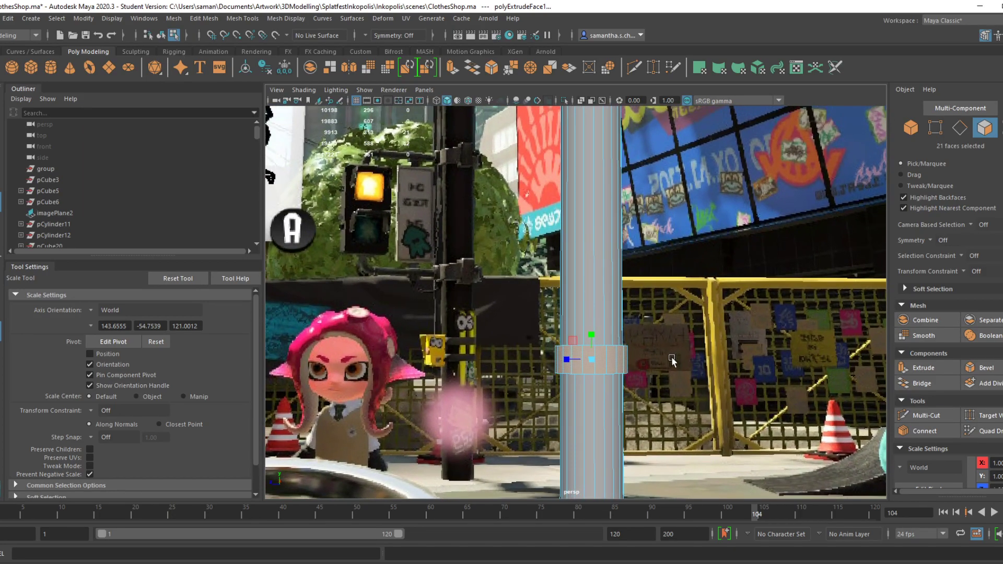
{"action": "left_click_drag", "start_coordinate": [587, 332], "coordinate": [592, 340]}
{"action": "middle_click_drag", "start_coordinate": [697, 383], "coordinate": [683, 422], "text": "alt"}
{"action": "key", "text": "ctrl+s"}
{"action": "left_click", "coordinate": [499, 306]}
{"action": "left_click_drag", "start_coordinate": [590, 420], "coordinate": [606, 405], "text": "alt"}
{"action": "key", "text": "ctrl+s"}
{"action": "left_click", "coordinate": [495, 304]}
Reselect only the new band's outer ring of faces on the pole and save the scene
{"action": "right_click_drag", "start_coordinate": [587, 290], "coordinate": [638, 307]}
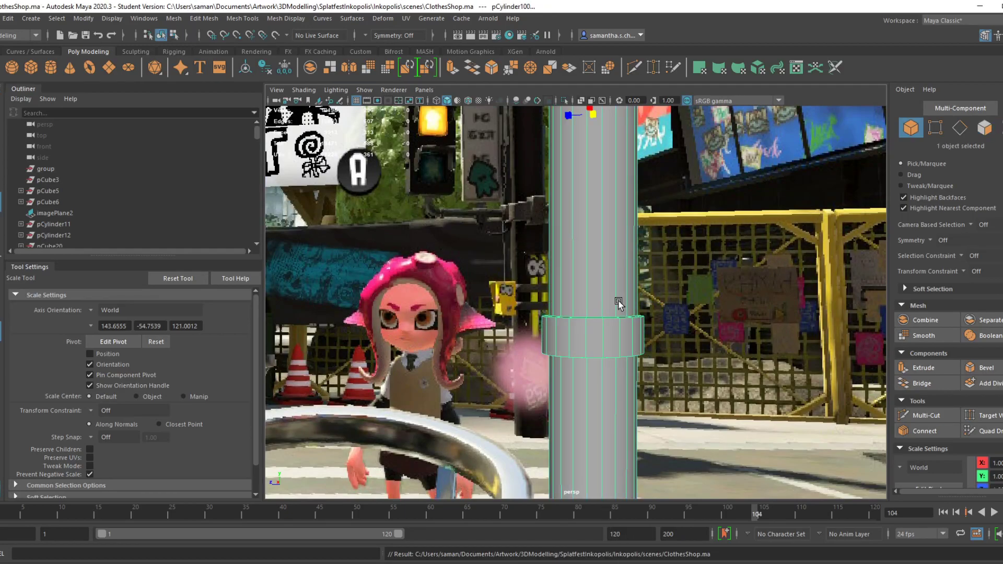
{"action": "left_click", "coordinate": [251, 72]}
{"action": "left_click_drag", "start_coordinate": [695, 423], "coordinate": [679, 472], "text": "alt"}
{"action": "left_click", "coordinate": [591, 340]}
{"action": "left_click", "coordinate": [591, 341]}
{"action": "left_click_drag", "start_coordinate": [591, 342], "coordinate": [593, 376], "text": "alt"}
{"action": "right_click_drag", "start_coordinate": [628, 293], "coordinate": [634, 331]}
{"action": "left_click_drag", "start_coordinate": [642, 400], "coordinate": [627, 361], "text": "alt"}
{"action": "scroll", "coordinate": [629, 366], "scroll_direction": "down", "scroll_amount": 3}
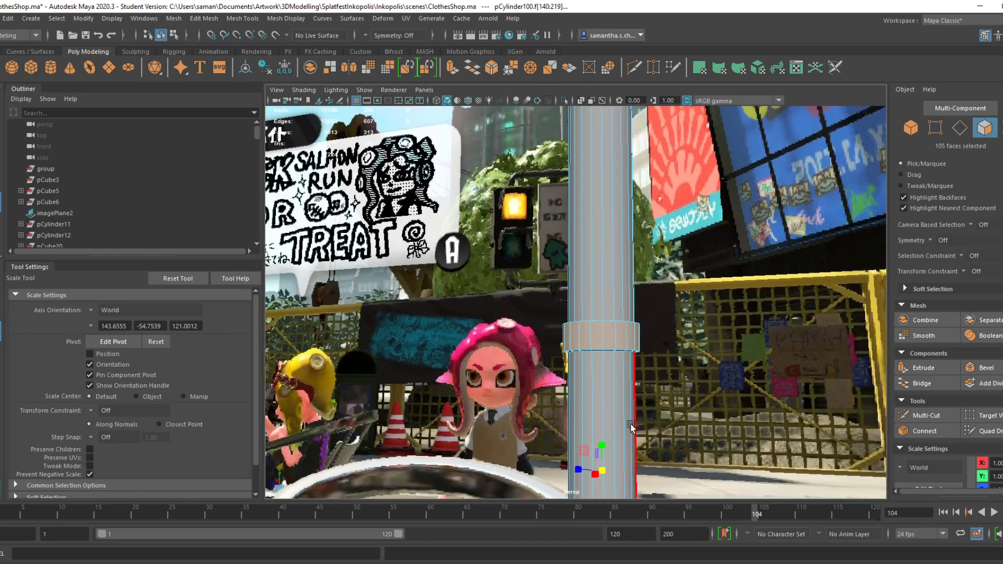
{"action": "left_click_drag", "start_coordinate": [544, 335], "coordinate": [657, 395]}
{"action": "key", "text": "ctrl+s"}
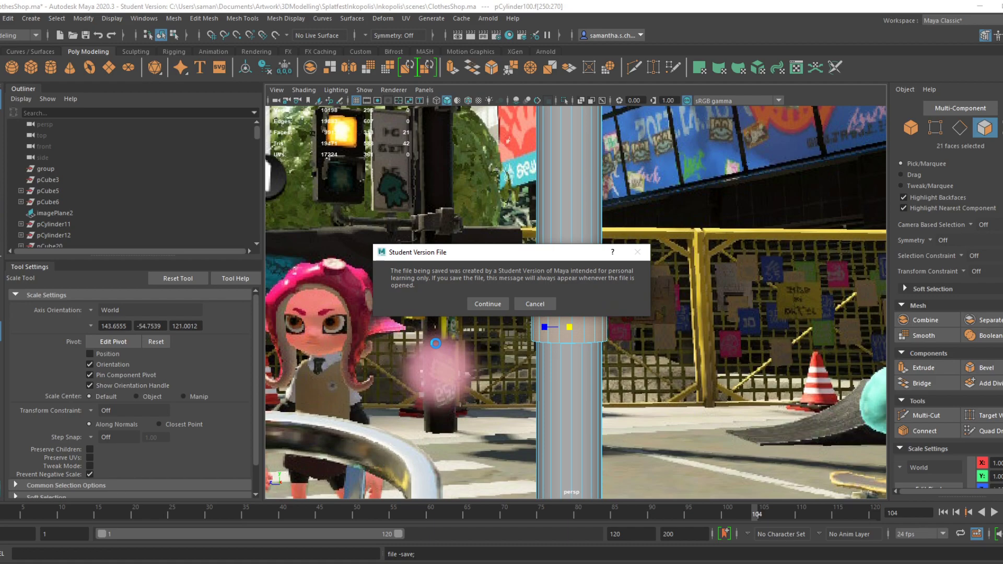
{"action": "left_click", "coordinate": [487, 304]}
{"action": "left_click_drag", "start_coordinate": [522, 356], "coordinate": [569, 399], "text": "alt"}
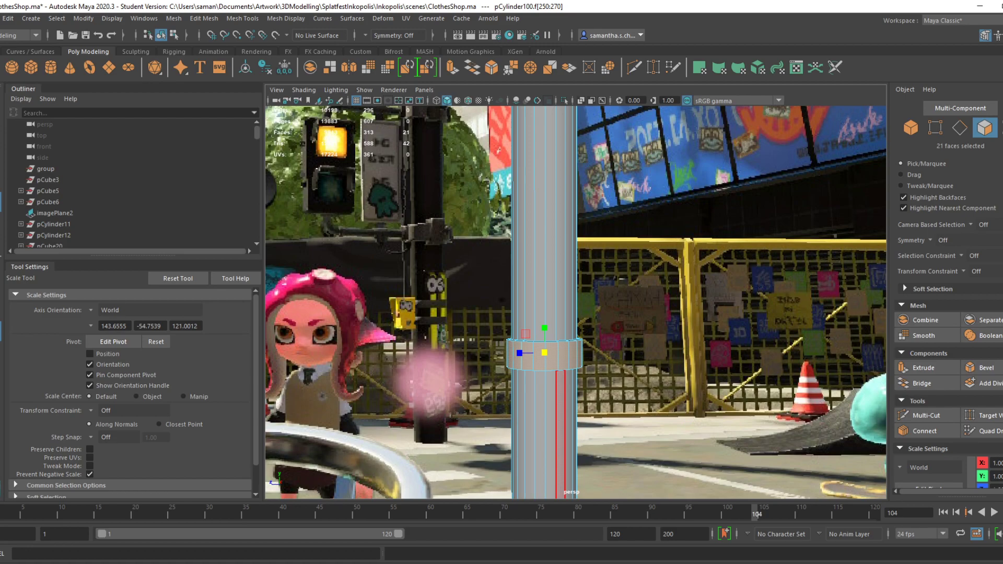
Check the stoplight pole in the game capture window, return to Maya, and save the scene
{"action": "key", "text": "alt+Tab"}
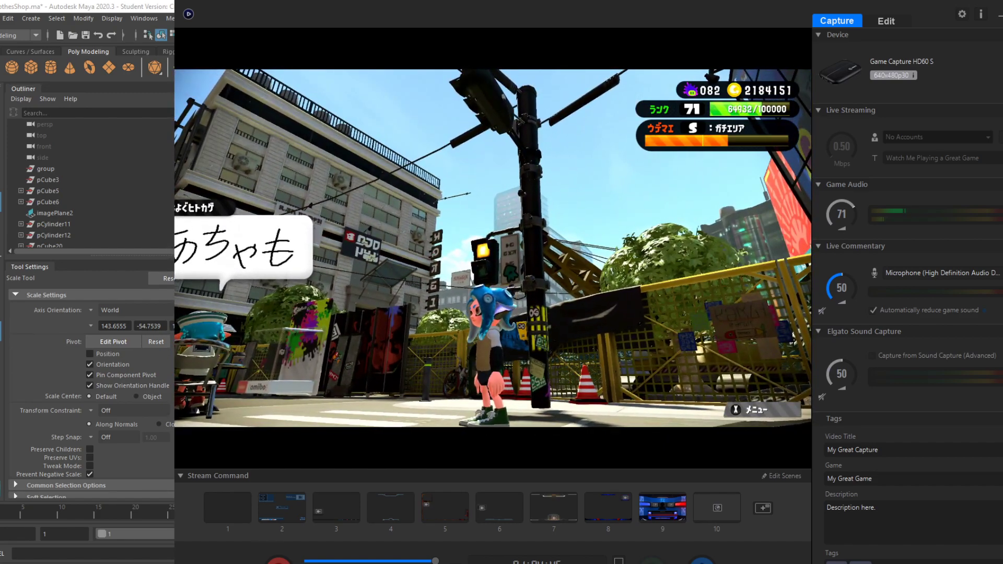
{"action": "left_click", "coordinate": [496, 517]}
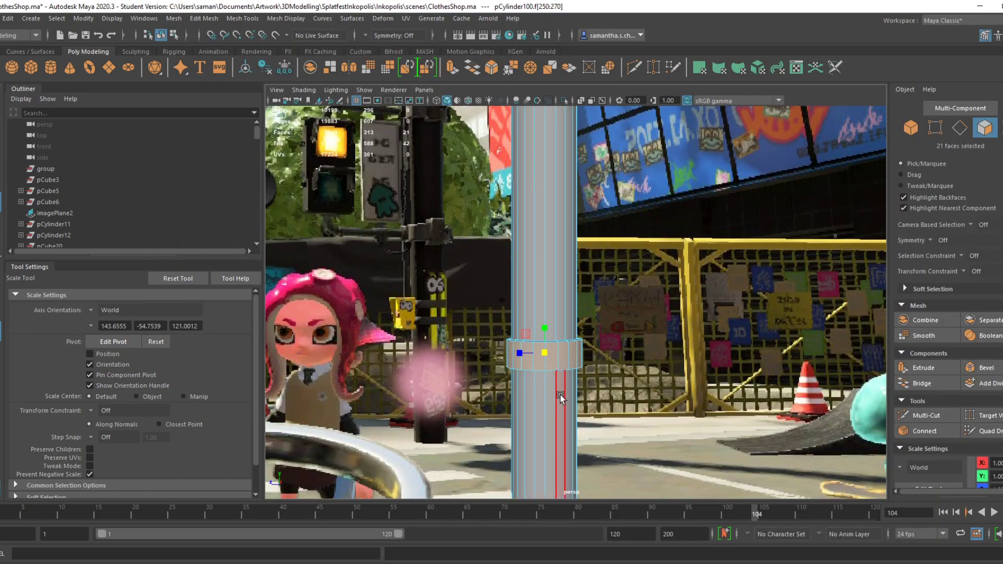
{"action": "key", "text": "ctrl+s"}
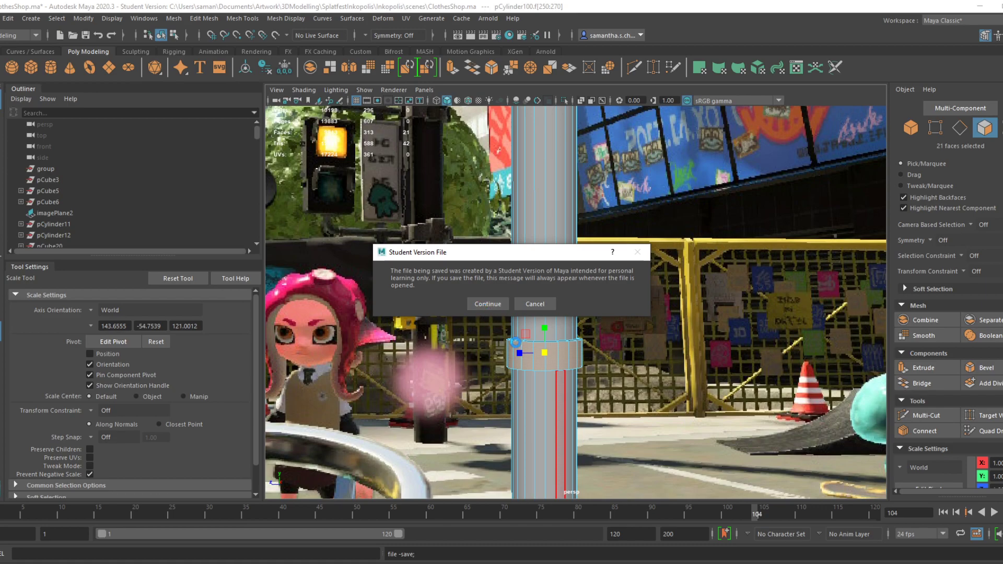
{"action": "left_click", "coordinate": [488, 304]}
Create a polygon cube and move it beside the lower part of the pole
{"action": "scroll", "coordinate": [580, 344], "scroll_direction": "down", "scroll_amount": 4}
{"action": "left_click_drag", "start_coordinate": [566, 366], "coordinate": [549, 396], "text": "alt"}
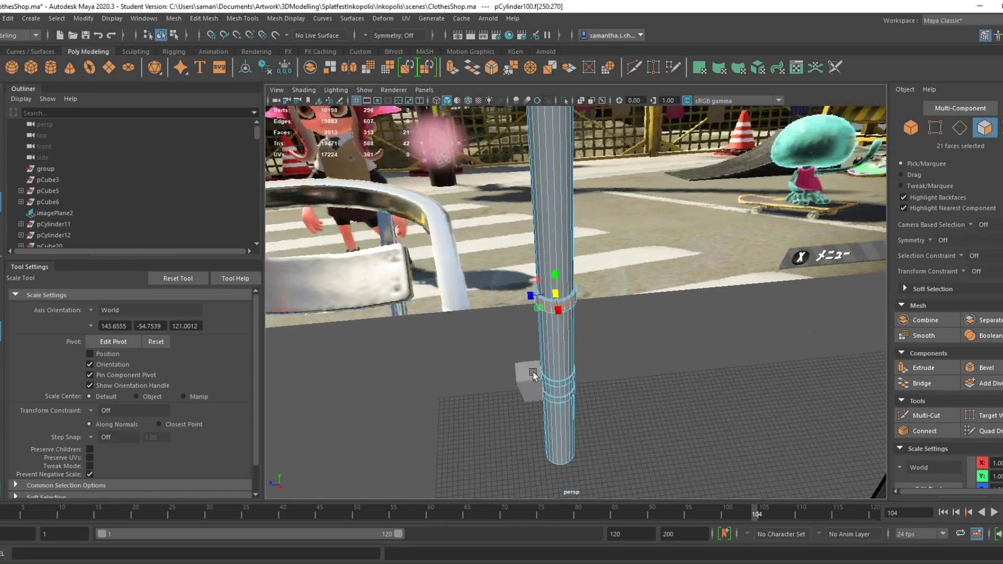
{"action": "left_click", "coordinate": [32, 75]}
{"action": "key", "text": "w"}
{"action": "scroll", "coordinate": [628, 456], "scroll_direction": "down", "scroll_amount": 4}
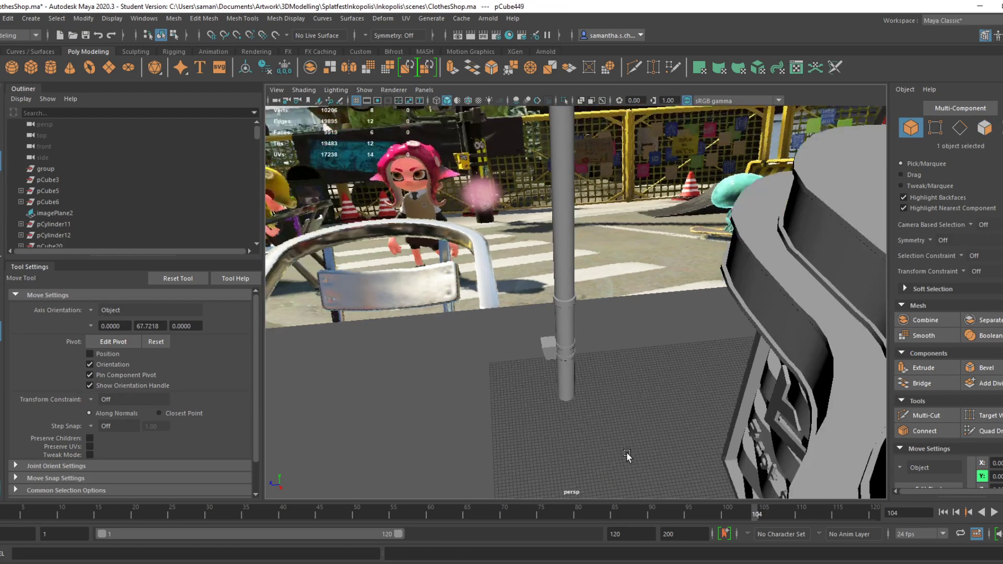
{"action": "scroll", "coordinate": [593, 363], "scroll_direction": "down", "scroll_amount": 4}
{"action": "left_click_drag", "start_coordinate": [703, 446], "coordinate": [567, 370]}
{"action": "key", "text": "r"}
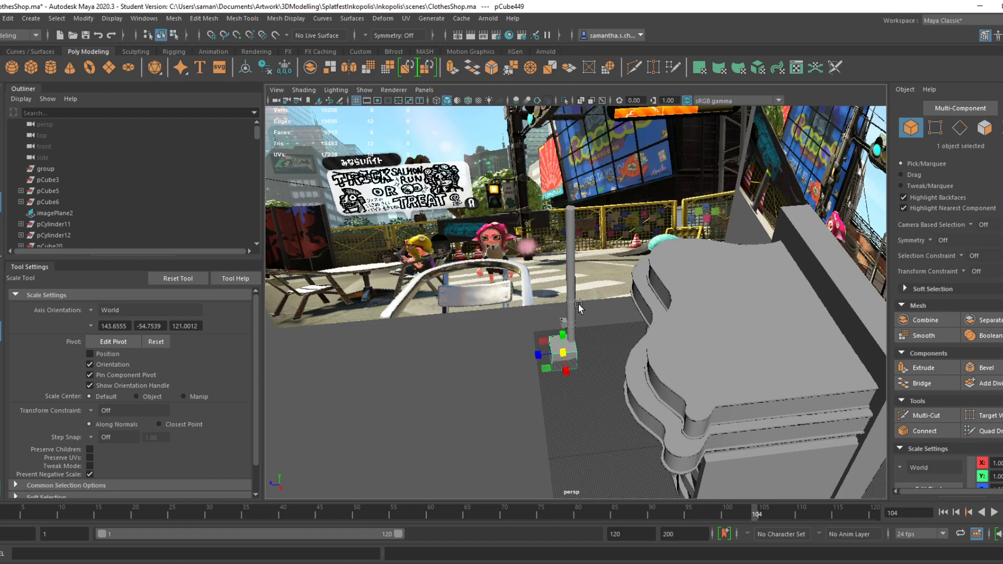
Undo the last cube edits, scale the cube into a tall box against the pole, and save the scene
{"action": "left_click_drag", "start_coordinate": [602, 397], "coordinate": [599, 259], "text": "alt"}
{"action": "key", "text": "ctrl+z"}
{"action": "key", "text": "ctrl+z"}
{"action": "key", "text": "w"}
{"action": "middle_click_drag", "start_coordinate": [597, 269], "coordinate": [604, 321], "text": "alt"}
{"action": "key", "text": "r"}
{"action": "left_click_drag", "start_coordinate": [594, 305], "coordinate": [593, 270]}
{"action": "left_click_drag", "start_coordinate": [613, 325], "coordinate": [581, 318], "text": "alt"}
{"action": "key", "text": "ctrl+s"}
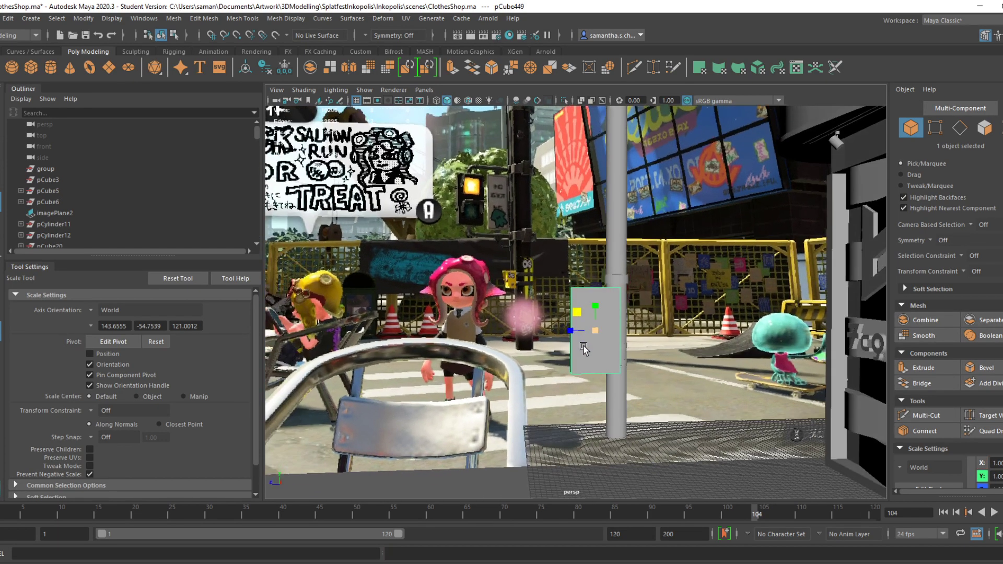
{"action": "left_click", "coordinate": [484, 304]}
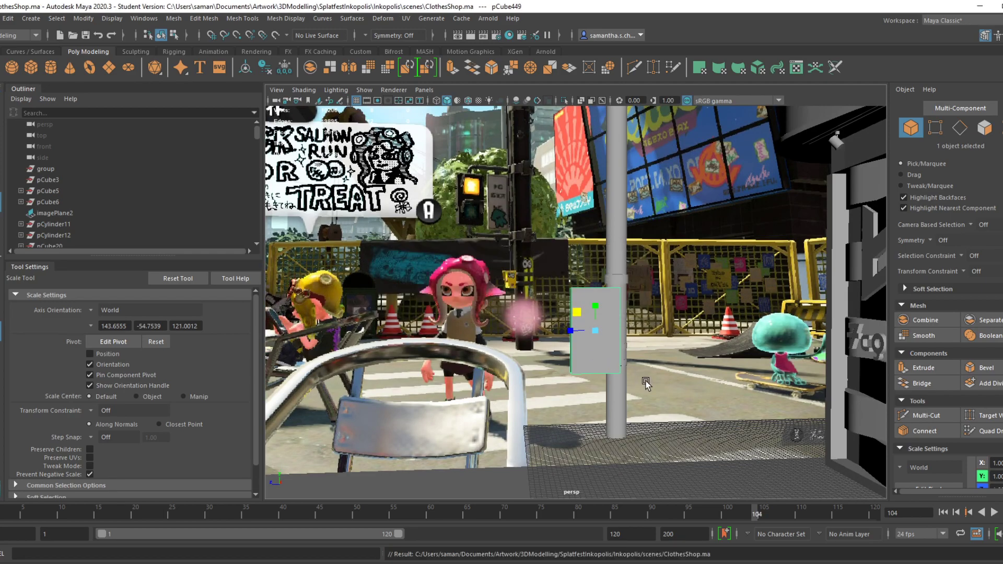
{"action": "scroll", "coordinate": [637, 364], "scroll_direction": "up", "scroll_amount": 3}
{"action": "scroll", "coordinate": [637, 364], "scroll_direction": "down", "scroll_amount": 4}
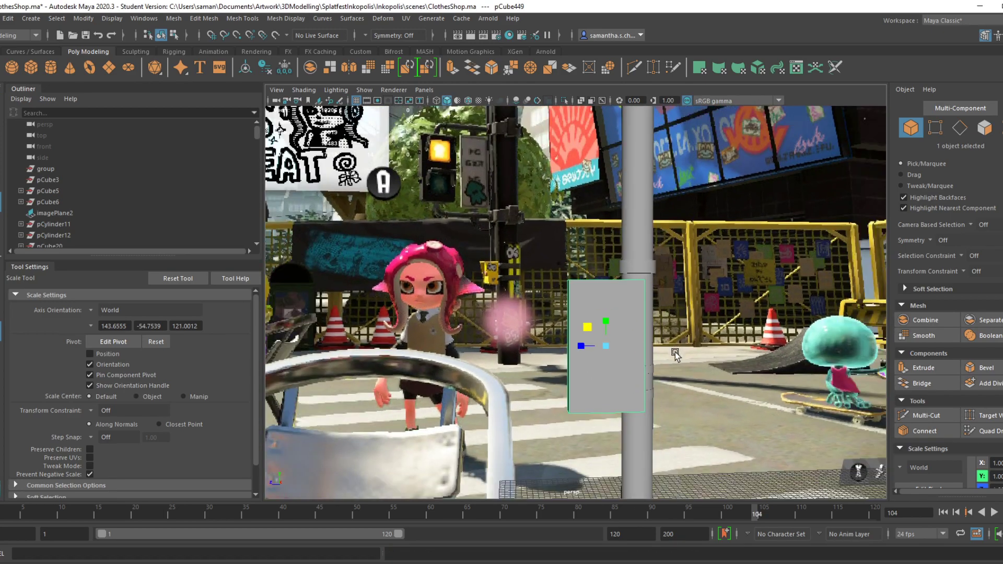
{"action": "scroll", "coordinate": [587, 362], "scroll_direction": "up", "scroll_amount": 2}
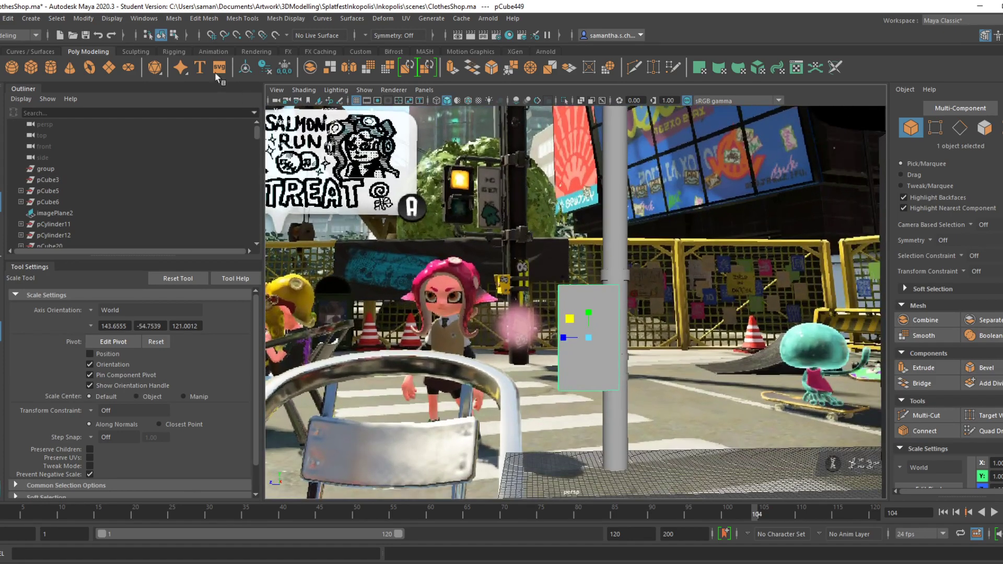
Insert a horizontal edge loop around the middle of the tall box's height and save the scene
{"action": "left_click", "coordinate": [230, 19]}
{"action": "mouse_move", "coordinate": [205, 19]}
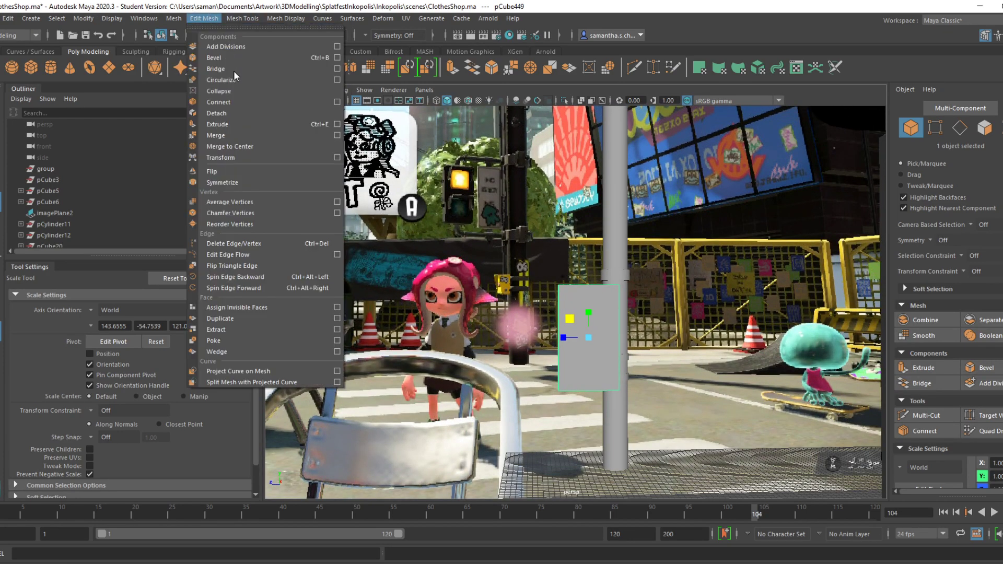
{"action": "mouse_move", "coordinate": [243, 19]}
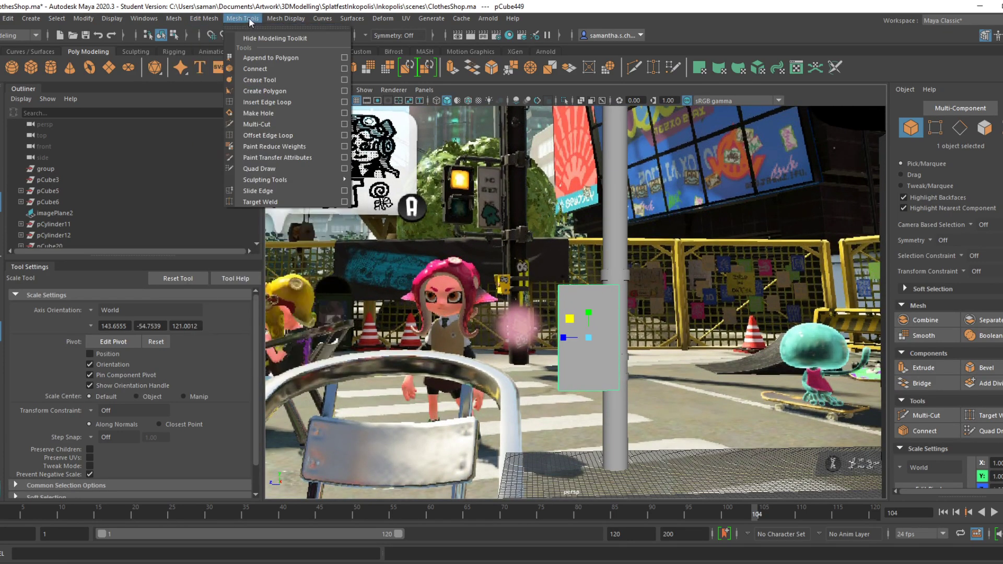
{"action": "left_click", "coordinate": [272, 102]}
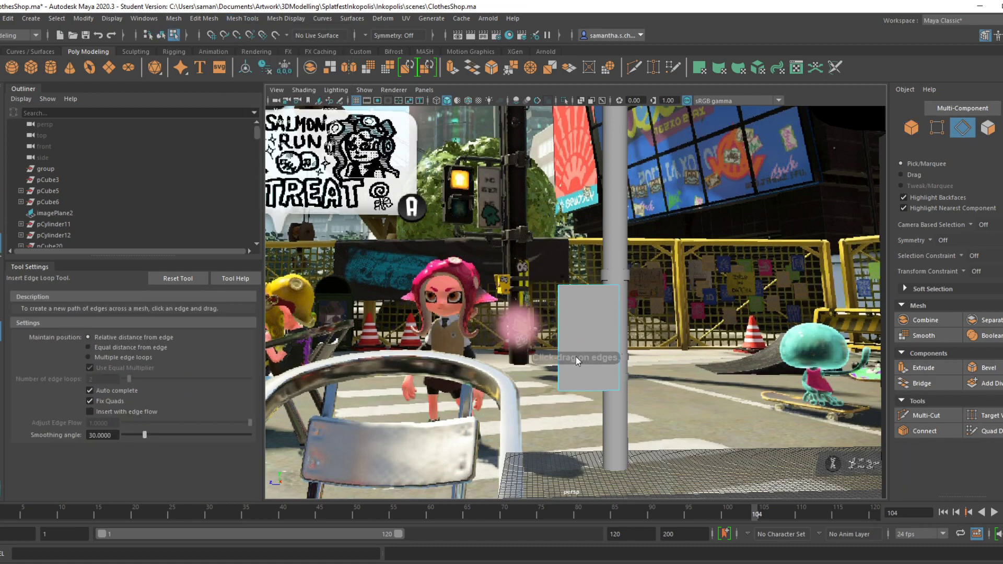
{"action": "left_click", "coordinate": [560, 335]}
{"action": "key", "text": "q"}
{"action": "key", "text": "ctrl+s"}
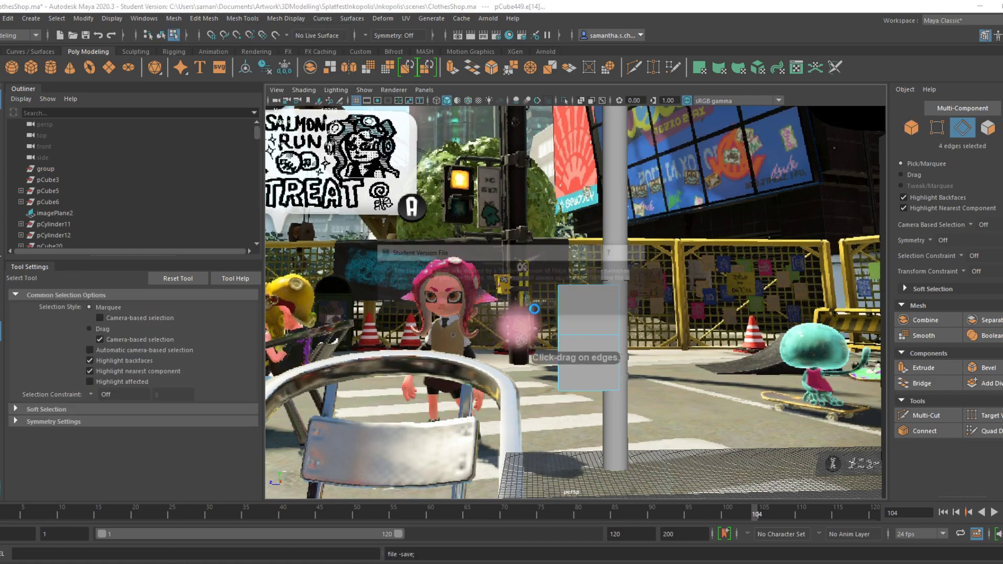
{"action": "left_click", "coordinate": [487, 304]}
Switch the box from edge editing back to whole-object selection and save the scene
{"action": "left_click_drag", "start_coordinate": [575, 336], "coordinate": [655, 357], "text": "alt"}
{"action": "right_click_drag", "start_coordinate": [541, 282], "coordinate": [581, 268]}
{"action": "left_click_drag", "start_coordinate": [616, 343], "coordinate": [532, 409], "text": "alt"}
{"action": "scroll", "coordinate": [491, 269], "scroll_direction": "up", "scroll_amount": 4}
{"action": "key", "text": "ctrl+s"}
{"action": "left_click", "coordinate": [487, 305]}
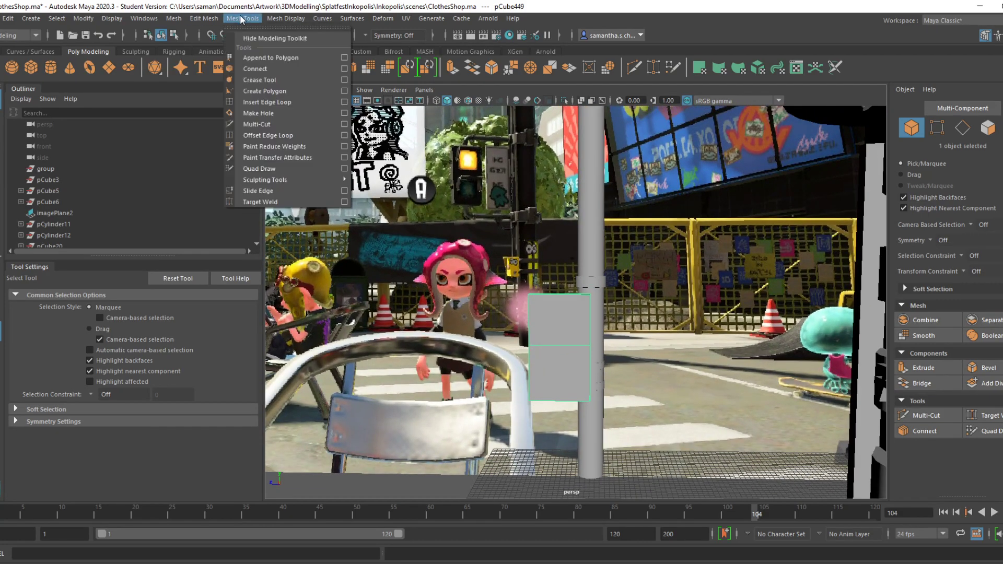
Cut an edge loop across the middle of the box's length in the top view using Multi-Cut
{"action": "left_click", "coordinate": [260, 124]}
{"action": "key", "text": "space"}
{"action": "scroll", "coordinate": [463, 199], "scroll_direction": "down", "scroll_amount": 4}
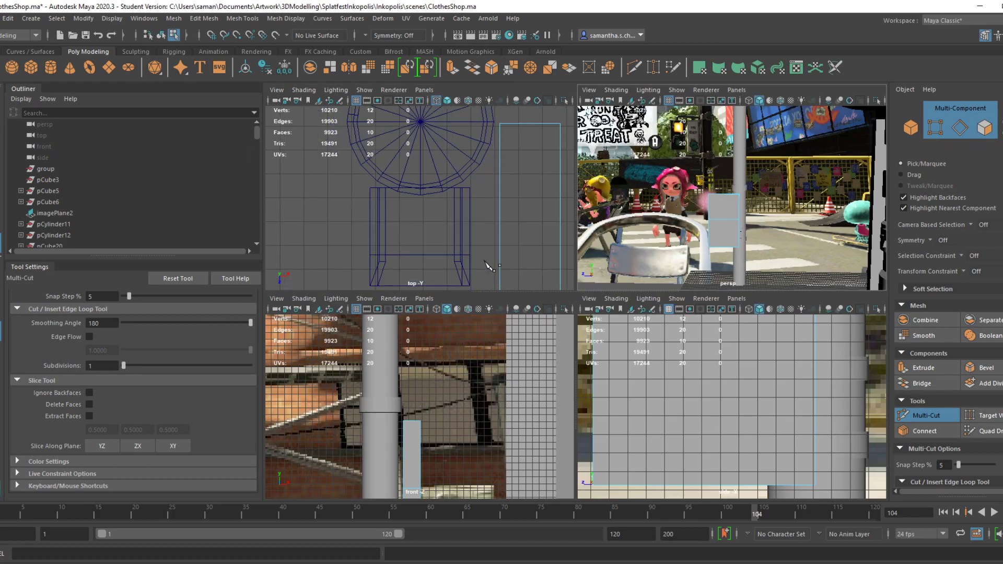
{"action": "key", "text": "space"}
{"action": "scroll", "coordinate": [511, 266], "scroll_direction": "down", "scroll_amount": 3}
{"action": "left_click", "coordinate": [663, 219]}
{"action": "middle_click_drag", "start_coordinate": [705, 360], "coordinate": [580, 308], "text": "alt"}
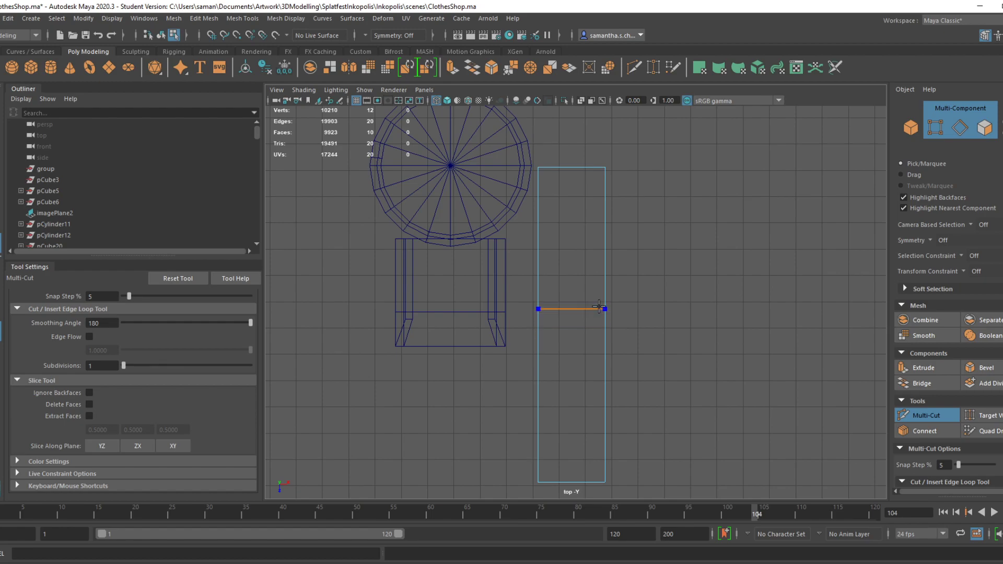
{"action": "left_click", "coordinate": [604, 320], "text": "ctrl+shift"}
{"action": "scroll", "coordinate": [698, 218], "scroll_direction": "down", "scroll_amount": 3}
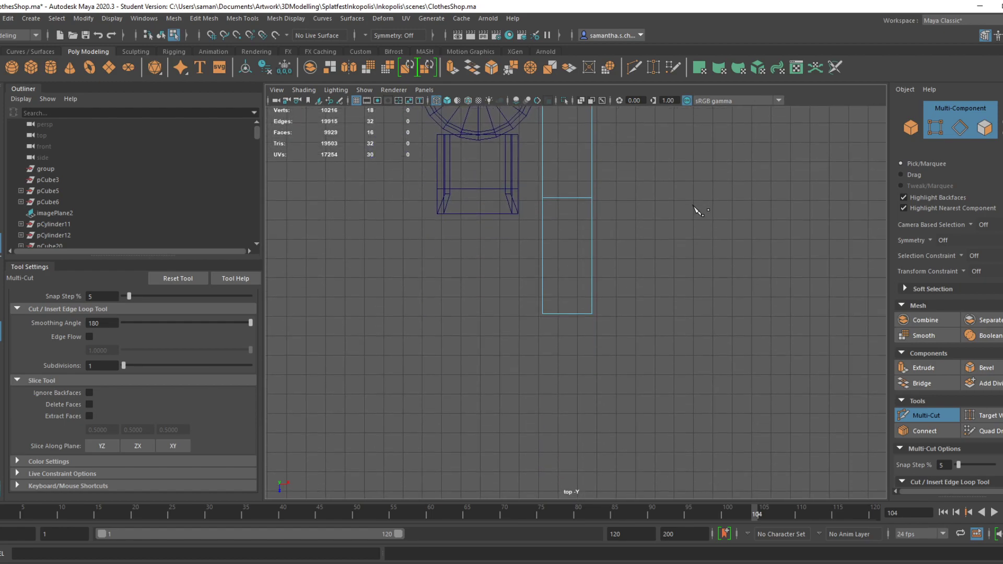
Exit Multi-Cut, select the box as an object, save the scene, and return to the perspective view
{"action": "key", "text": "q"}
{"action": "right_click_drag", "start_coordinate": [580, 226], "coordinate": [664, 209]}
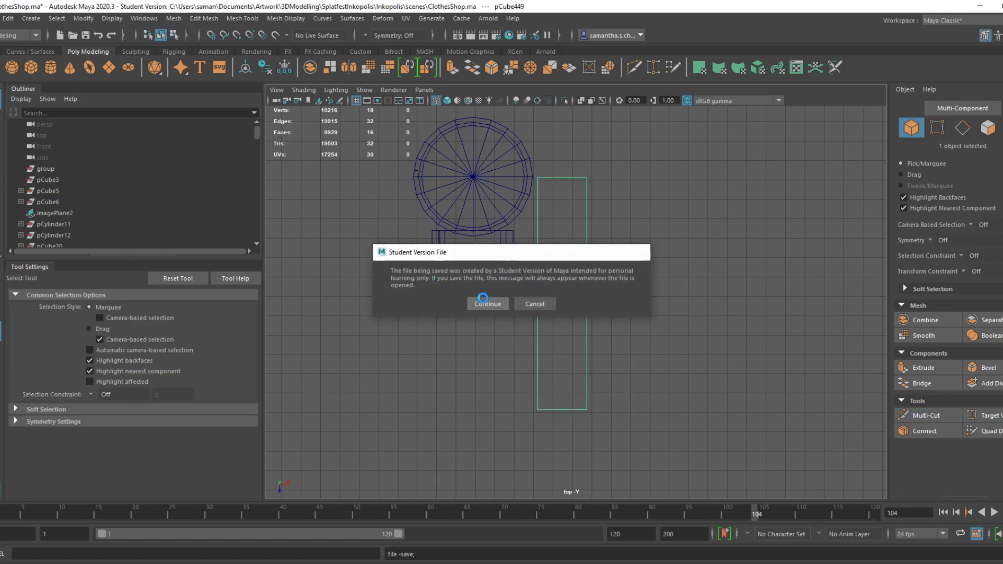
{"action": "left_click", "coordinate": [488, 303]}
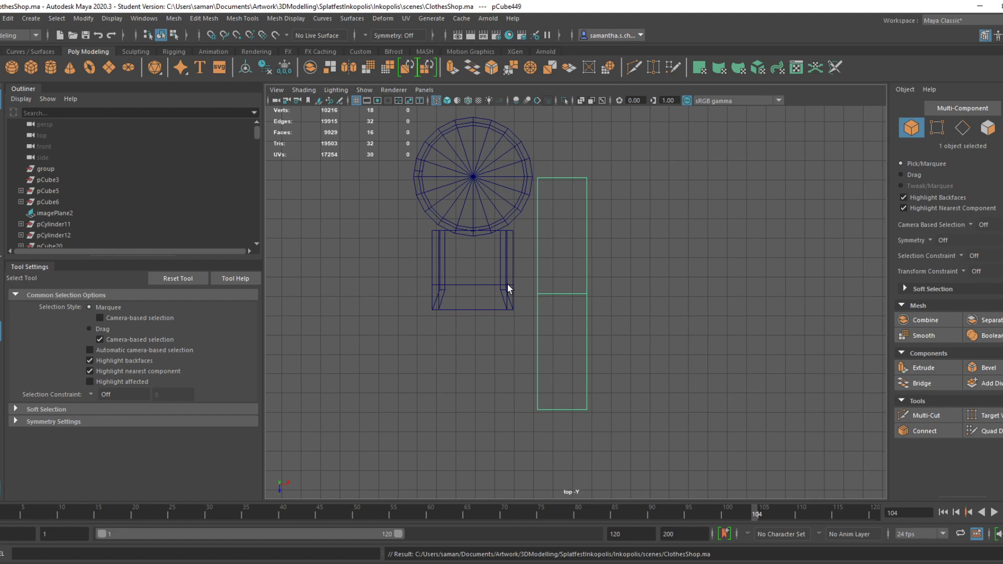
{"action": "key", "text": "ctrl+s"}
{"action": "key", "text": "space"}
{"action": "key", "text": "space"}
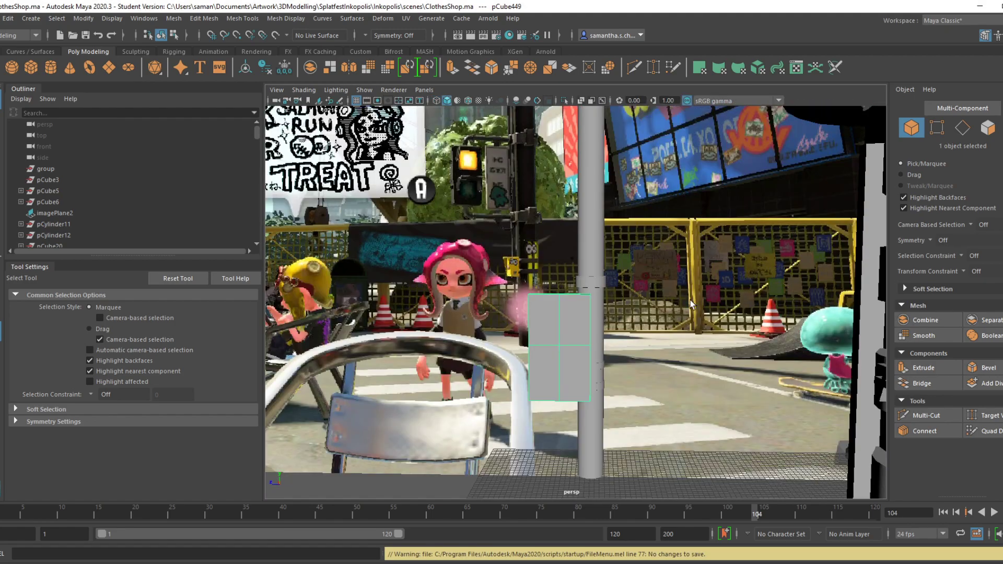
Select the box's central vertical edge loop and bevel it with a fraction of 0.8
{"action": "middle_click_drag", "start_coordinate": [619, 346], "coordinate": [641, 273], "text": "alt"}
{"action": "scroll", "coordinate": [646, 304], "scroll_direction": "up", "scroll_amount": 4}
{"action": "middle_click_drag", "start_coordinate": [669, 314], "coordinate": [666, 396], "text": "alt"}
{"action": "scroll", "coordinate": [665, 396], "scroll_direction": "up", "scroll_amount": 3}
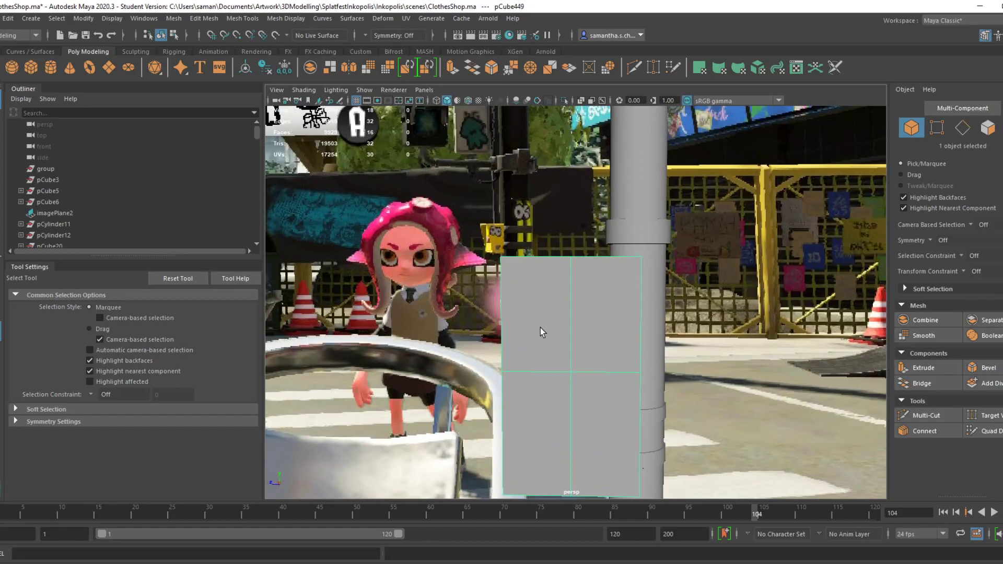
{"action": "left_click_drag", "start_coordinate": [539, 324], "coordinate": [540, 360], "text": "alt"}
{"action": "right_click_drag", "start_coordinate": [588, 277], "coordinate": [588, 265]}
{"action": "double_click", "coordinate": [574, 316]}
{"action": "left_click_drag", "start_coordinate": [595, 342], "coordinate": [543, 286], "text": "alt"}
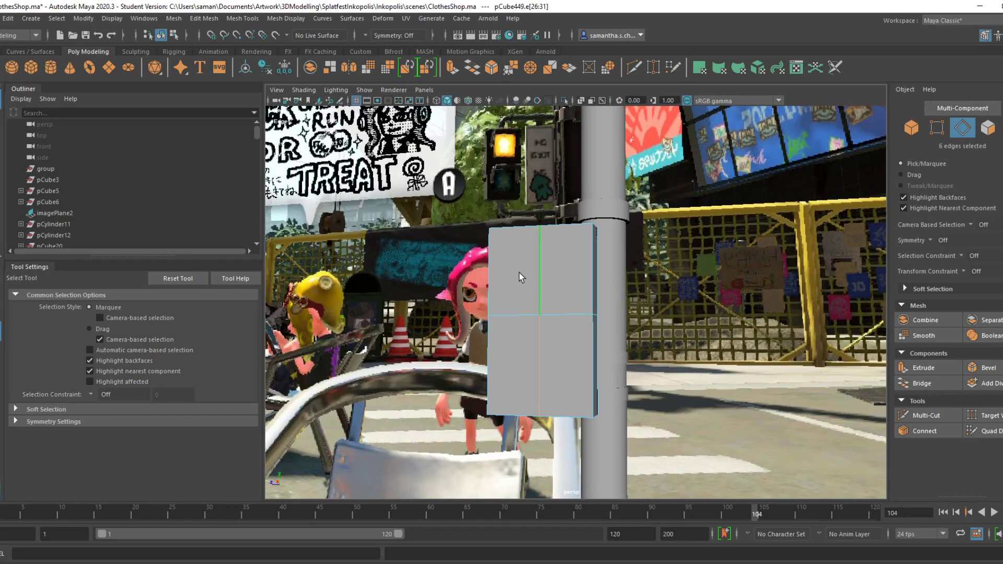
{"action": "left_click", "coordinate": [996, 371]}
{"action": "left_click_drag", "start_coordinate": [597, 332], "coordinate": [603, 337], "text": "alt"}
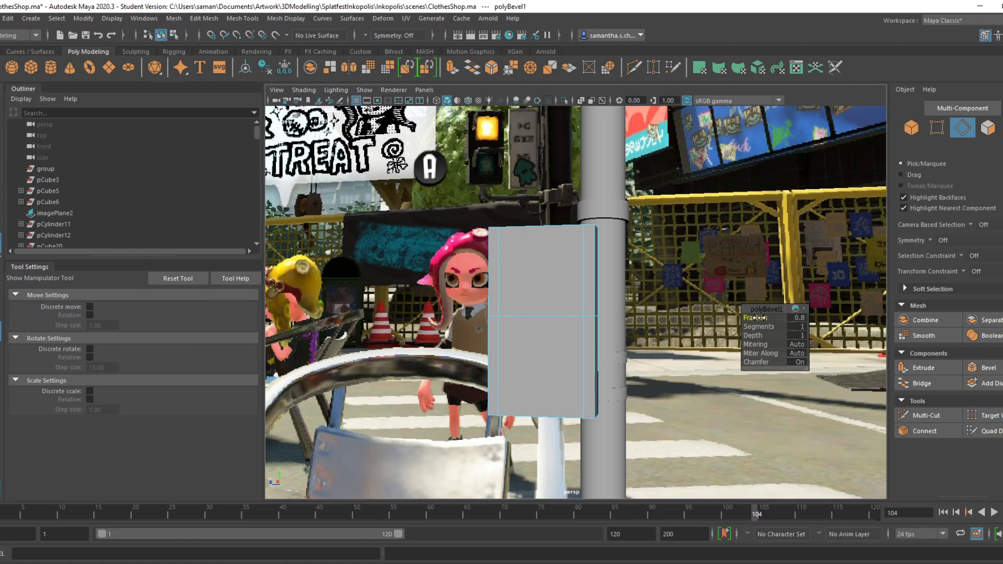
Select the four vertical edge segments on the box's front face, above and below the horizontal loop
{"action": "left_click_drag", "start_coordinate": [520, 277], "coordinate": [592, 314], "text": "alt"}
{"action": "left_click", "coordinate": [507, 271]}
{"action": "left_click", "coordinate": [594, 309], "text": "shift"}
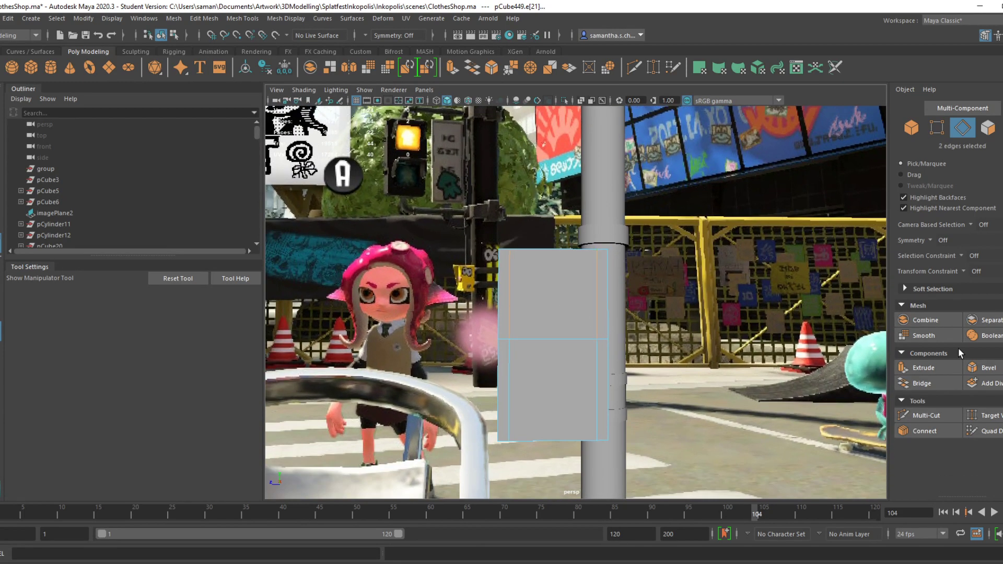
{"action": "left_click", "coordinate": [540, 393], "text": "shift"}
{"action": "left_click", "coordinate": [580, 391], "text": "shift"}
{"action": "left_click", "coordinate": [988, 368], "text": "shift"}
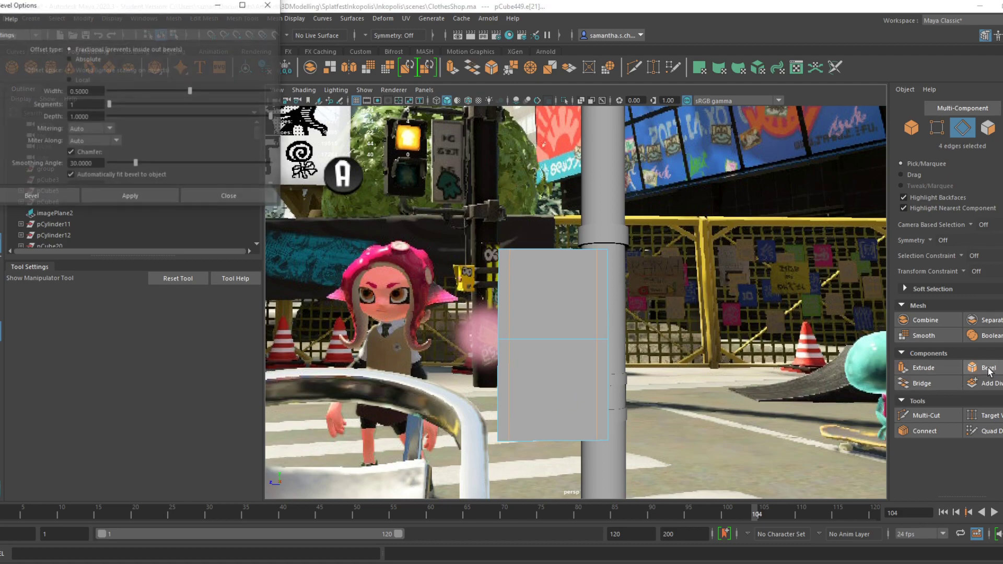
{"action": "left_click", "coordinate": [267, 5]}
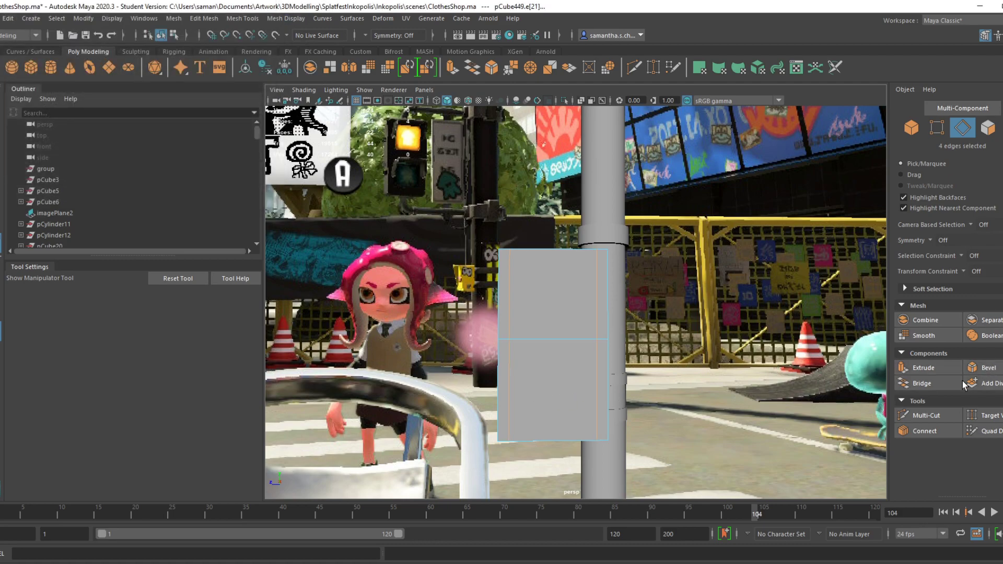
{"action": "left_click", "coordinate": [988, 368], "text": "shift"}
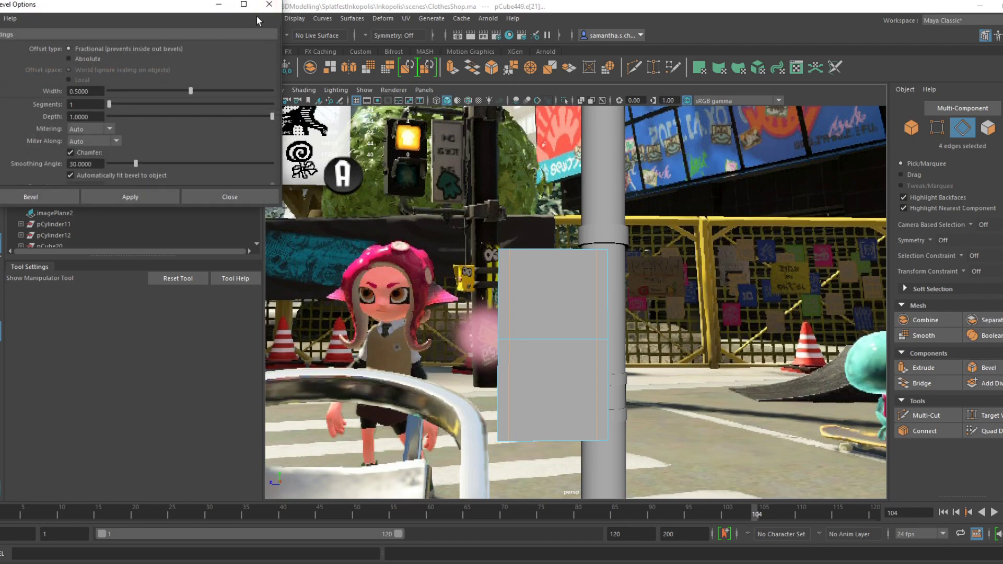
{"action": "left_click", "coordinate": [261, 195]}
Try beveling the four front vertical edges with a fraction of 0.5, inspect the box's side, and undo the bevel
{"action": "left_click", "coordinate": [988, 368]}
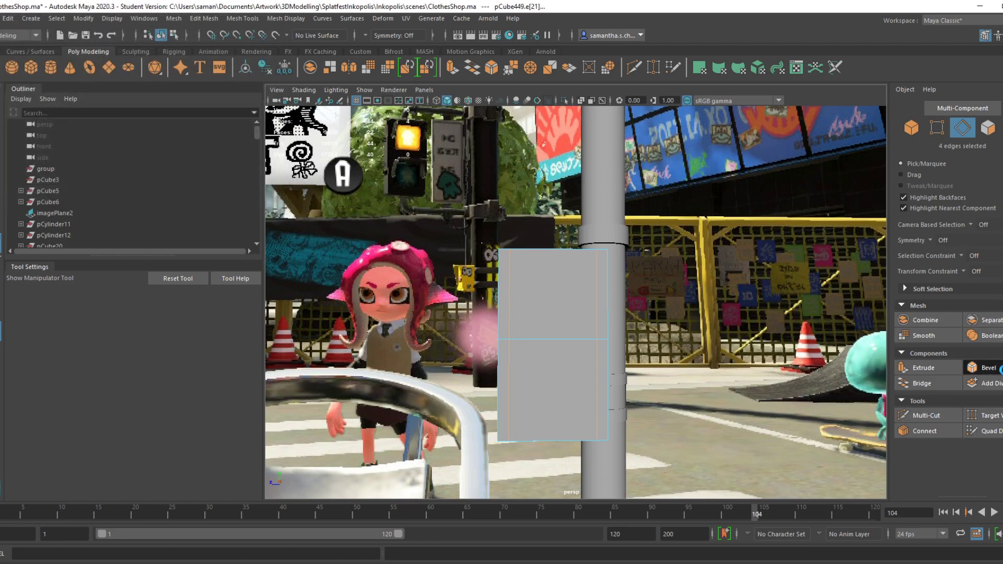
{"action": "scroll", "coordinate": [659, 400], "scroll_direction": "up", "scroll_amount": 2}
{"action": "left_click", "coordinate": [794, 319]}
{"action": "left_click_drag", "start_coordinate": [599, 403], "coordinate": [586, 416], "text": "alt"}
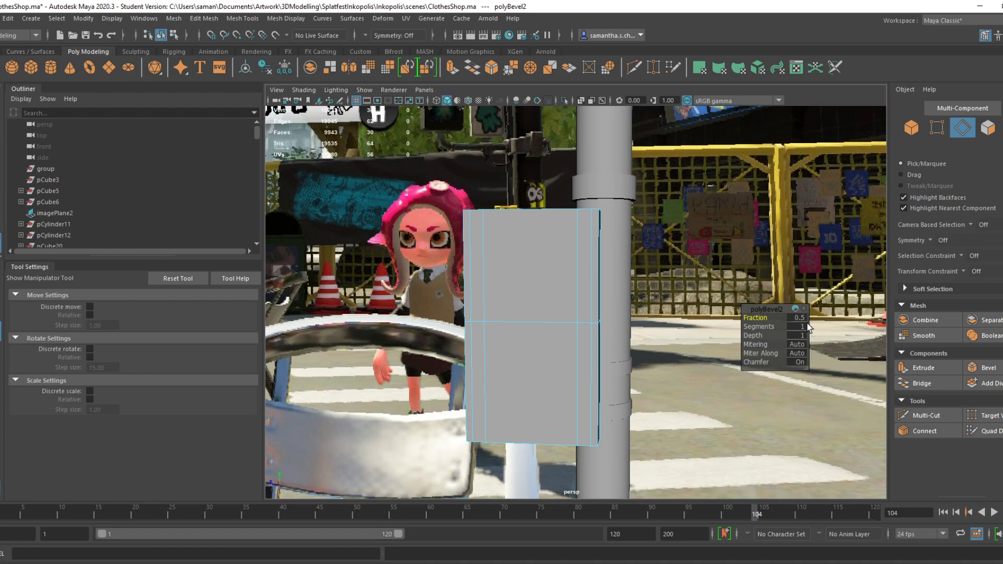
{"action": "left_click_drag", "start_coordinate": [654, 276], "coordinate": [601, 398], "text": "alt"}
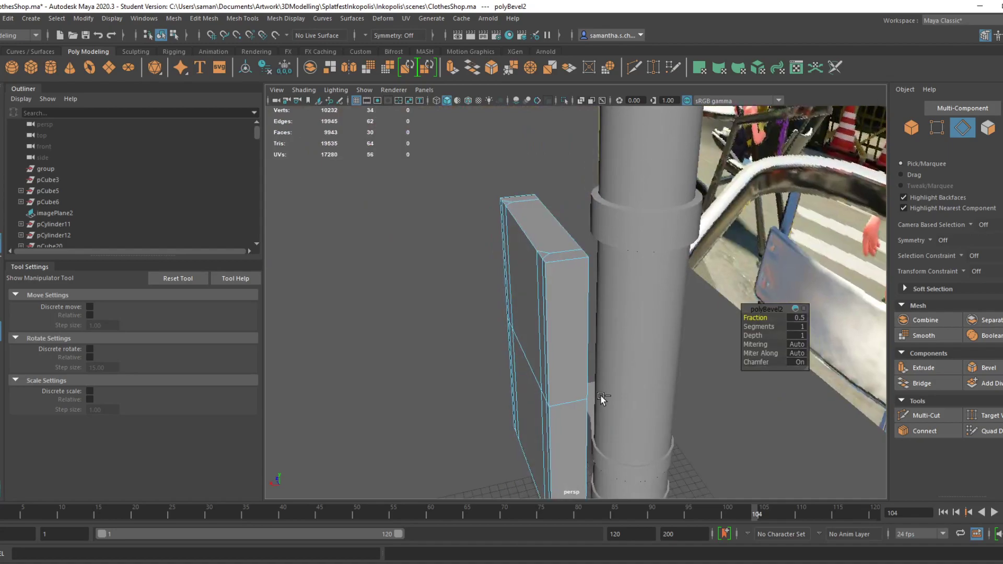
{"action": "key", "text": "ctrl+z"}
Select only the two complete vertical edge loops near the box's ends, using the top view, and save the scene
{"action": "left_click_drag", "start_coordinate": [577, 258], "coordinate": [538, 330], "text": "alt"}
{"action": "key", "text": "space"}
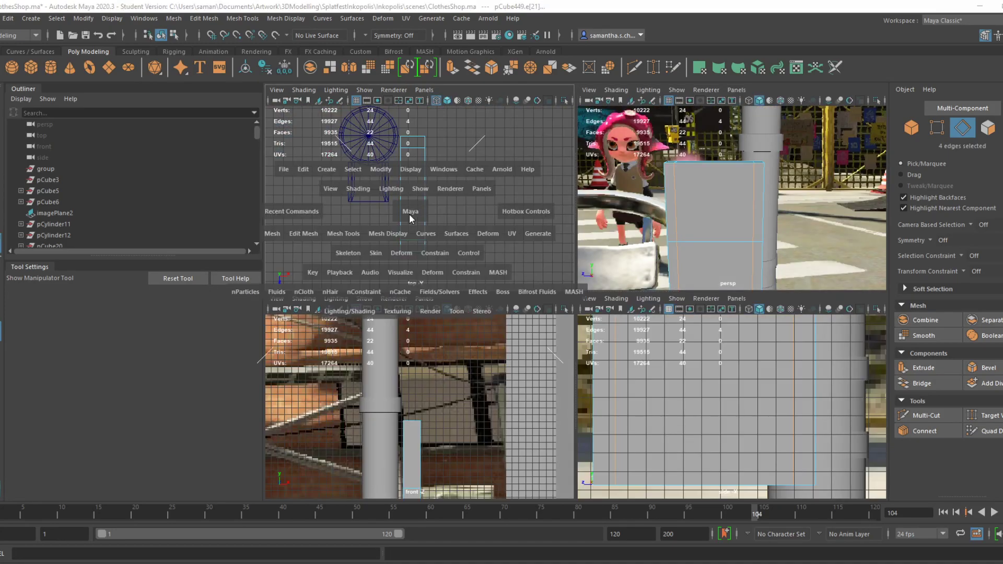
{"action": "key", "text": "space"}
{"action": "left_click_drag", "start_coordinate": [510, 193], "coordinate": [659, 384]}
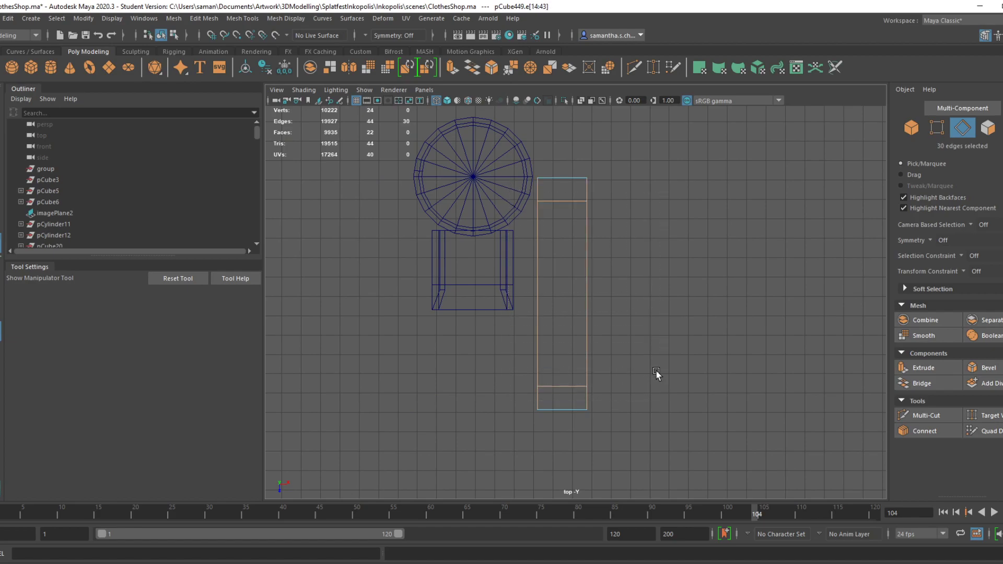
{"action": "left_click_drag", "start_coordinate": [528, 403], "coordinate": [650, 388], "text": "ctrl"}
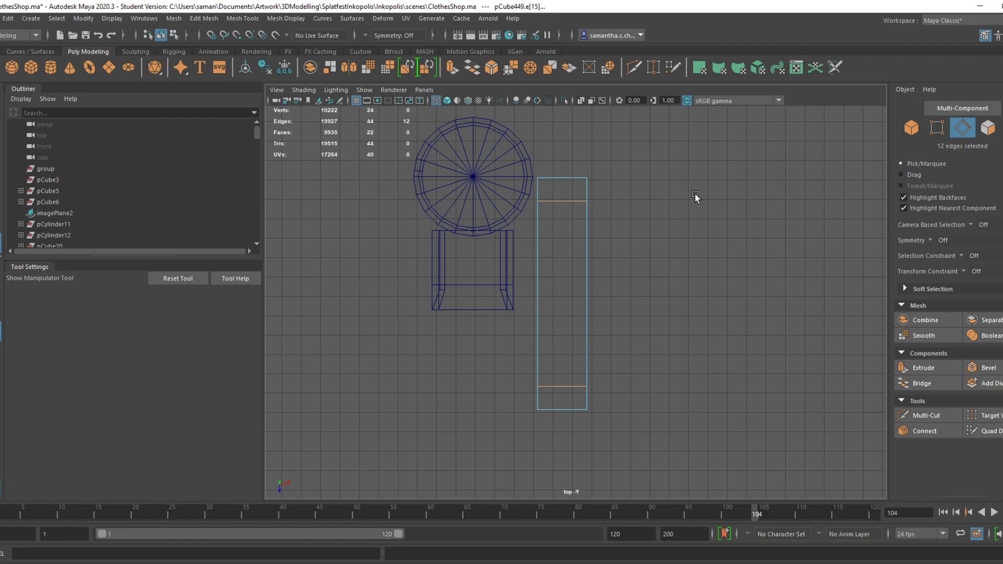
{"action": "key", "text": "space"}
{"action": "key", "text": "ctrl+s"}
{"action": "key", "text": "Return"}
{"action": "key", "text": "space"}
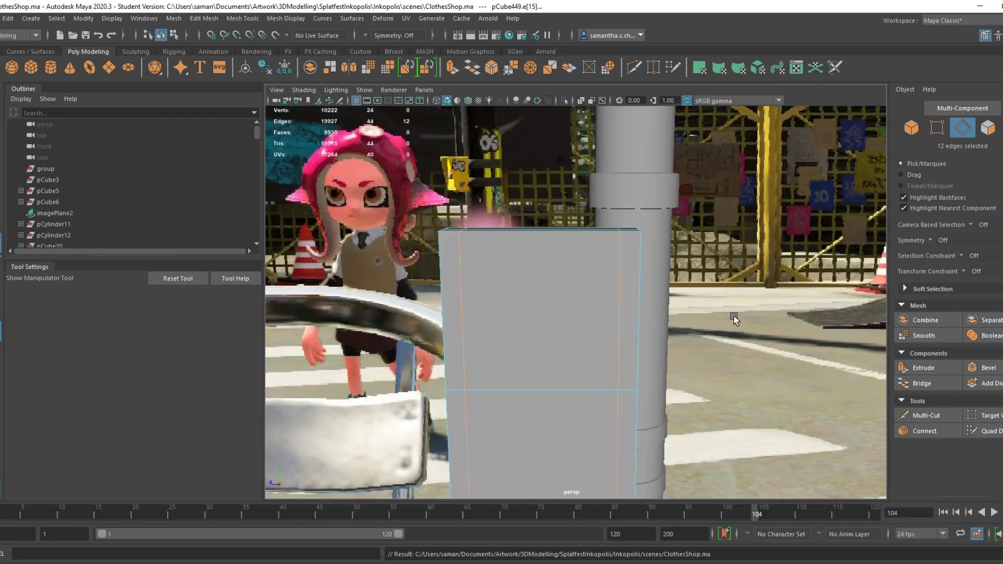
Bevel the two selected vertical edge loops of the box with a fraction of 0.2
{"action": "scroll", "coordinate": [653, 388], "scroll_direction": "up", "scroll_amount": 5}
{"action": "middle_click_drag", "start_coordinate": [652, 387], "coordinate": [669, 308], "text": "alt"}
{"action": "scroll", "coordinate": [621, 351], "scroll_direction": "down", "scroll_amount": 5}
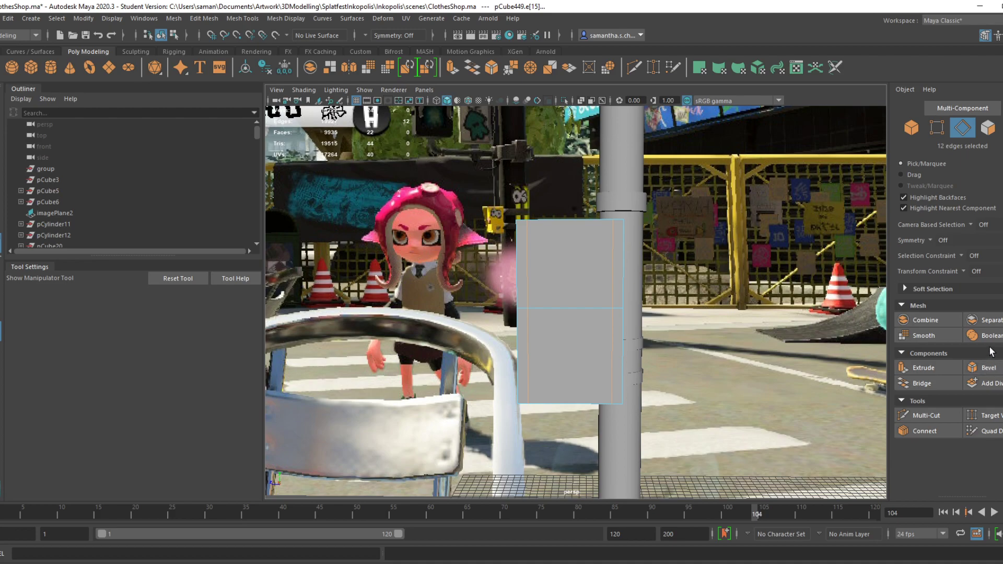
{"action": "left_click", "coordinate": [987, 368]}
{"action": "scroll", "coordinate": [758, 329], "scroll_direction": "up", "scroll_amount": 2}
{"action": "left_click_drag", "start_coordinate": [761, 321], "coordinate": [757, 317]}
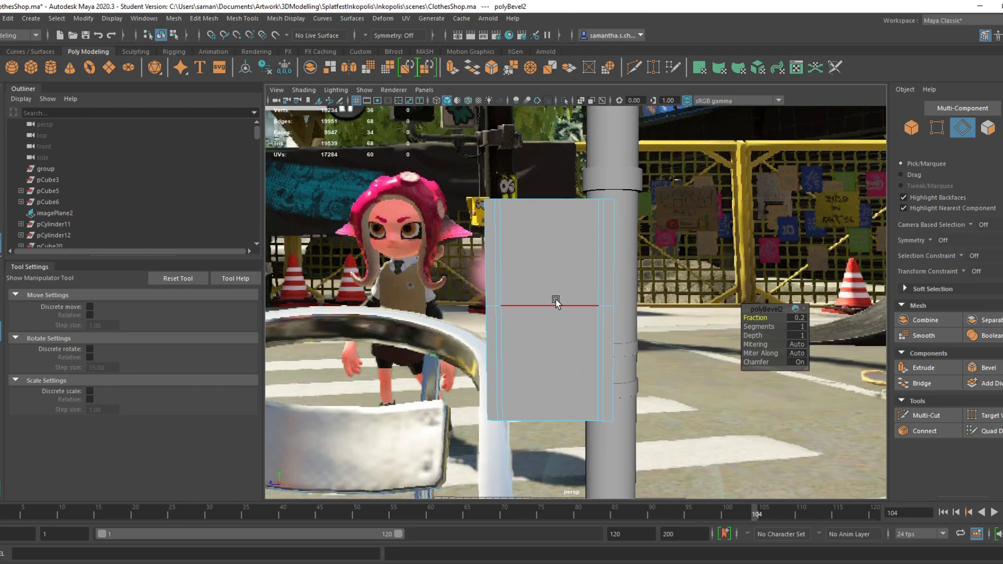
{"action": "scroll", "coordinate": [540, 305], "scroll_direction": "up", "scroll_amount": 2}
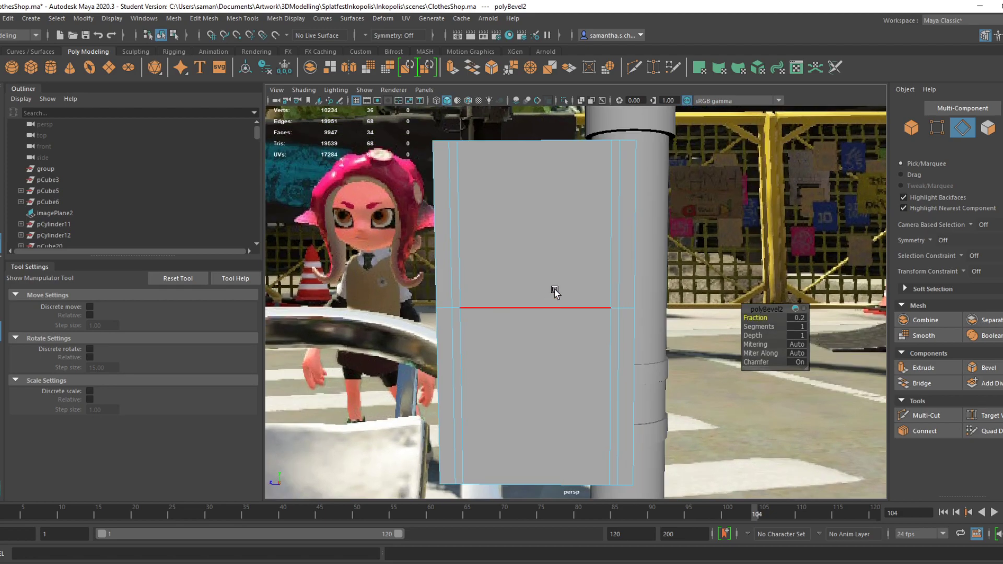
Save the scene with the beveled box and select the box as a whole object
{"action": "left_click_drag", "start_coordinate": [560, 318], "coordinate": [553, 373], "text": "alt"}
{"action": "key", "text": "ctrl+s"}
{"action": "left_click", "coordinate": [488, 308]}
{"action": "right_click_drag", "start_coordinate": [527, 282], "coordinate": [600, 267]}
{"action": "left_click_drag", "start_coordinate": [551, 361], "coordinate": [551, 330], "text": "alt"}
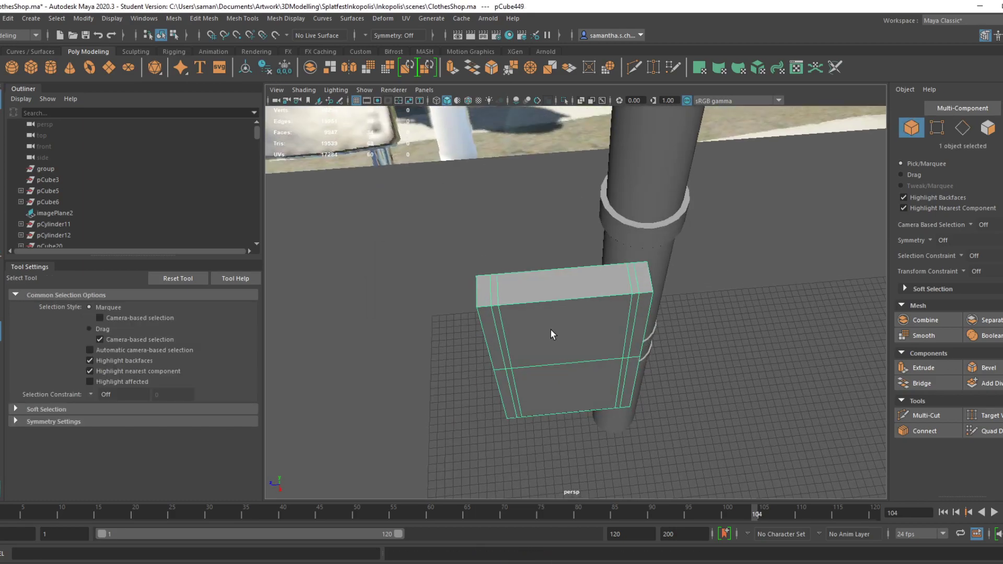
Frame the box, switch to edge selection, and select its complete horizontal middle edge loop
{"action": "key", "text": "space"}
{"action": "key", "text": "space"}
{"action": "scroll", "coordinate": [723, 259], "scroll_direction": "down", "scroll_amount": 10}
{"action": "scroll", "coordinate": [611, 391], "scroll_direction": "up", "scroll_amount": 6}
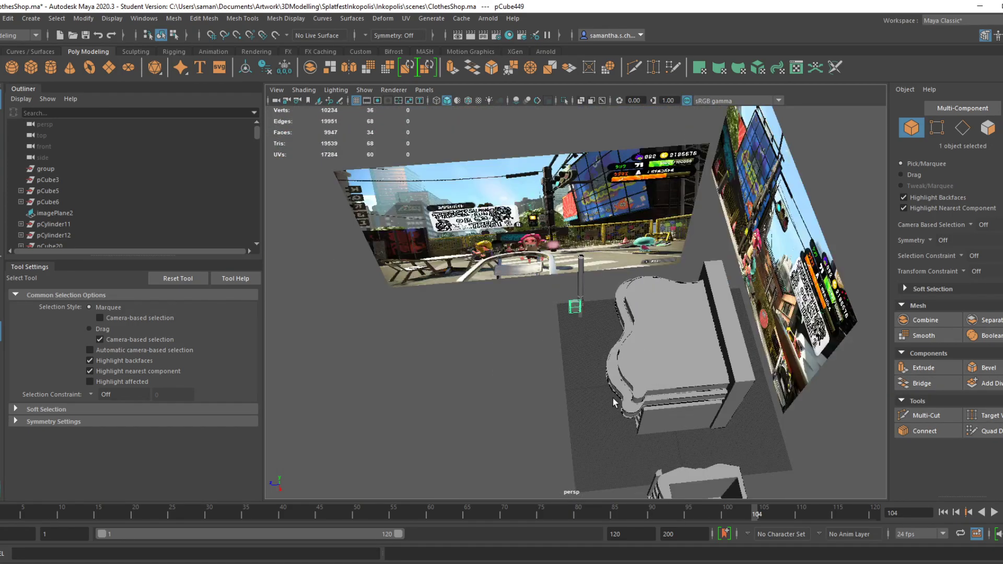
{"action": "key", "text": "f"}
{"action": "key", "text": "space"}
{"action": "key", "text": "space"}
{"action": "left_click_drag", "start_coordinate": [744, 185], "coordinate": [684, 289], "text": "alt"}
{"action": "right_click_drag", "start_coordinate": [601, 282], "coordinate": [600, 251]}
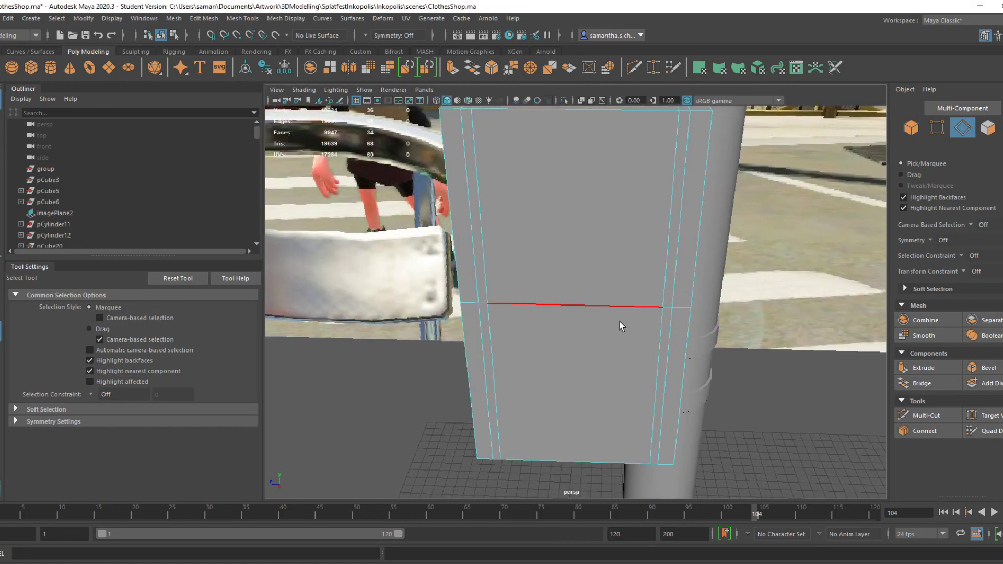
{"action": "left_click_drag", "start_coordinate": [619, 324], "coordinate": [610, 301], "text": "alt"}
{"action": "double_click", "coordinate": [610, 300]}
{"action": "scroll", "coordinate": [643, 343], "scroll_direction": "down", "scroll_amount": 3}
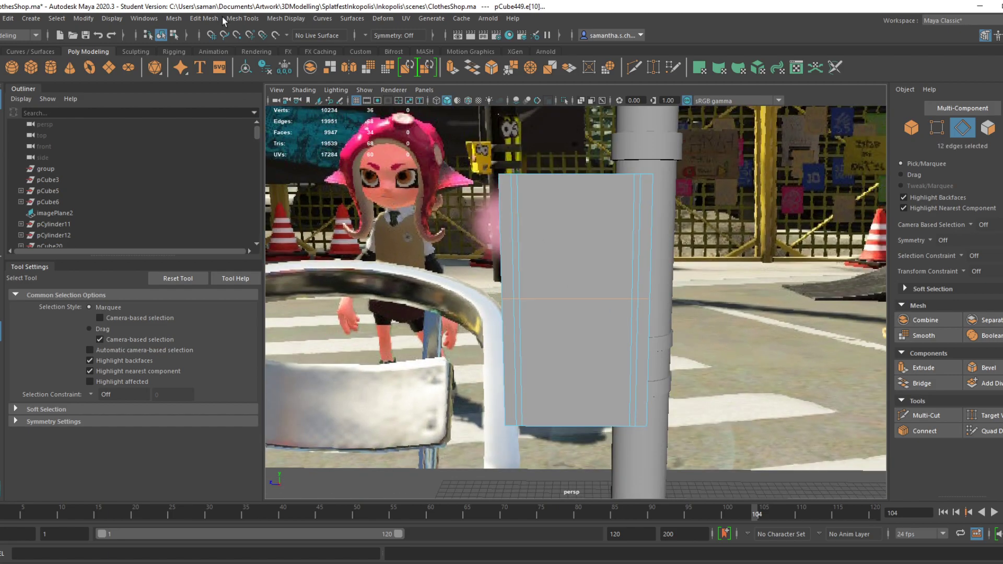
Cut a horizontal edge loop near the top of the box in the front view using Multi-Cut
{"action": "left_click", "coordinate": [242, 18]}
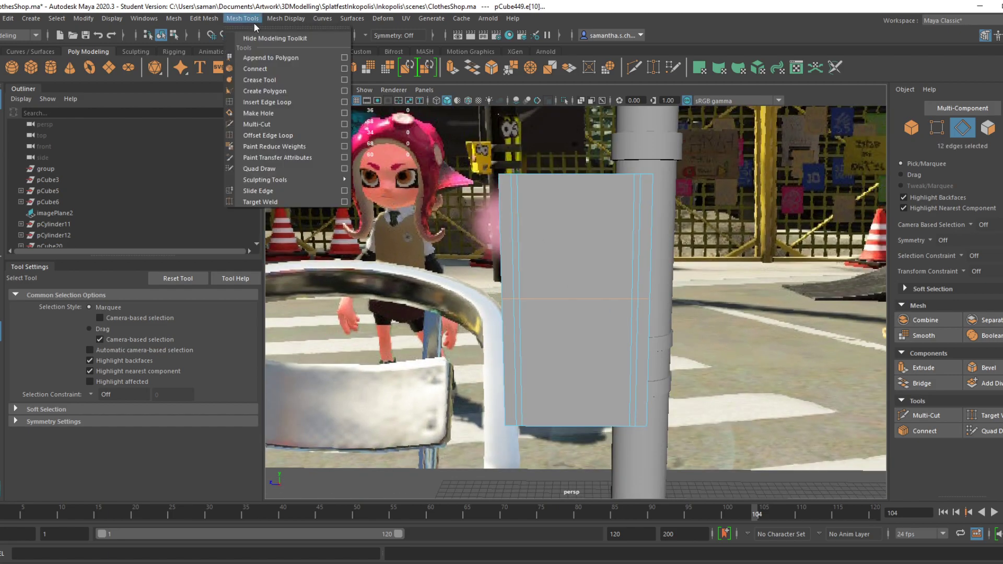
{"action": "left_click", "coordinate": [278, 123]}
{"action": "key", "text": "space"}
{"action": "key", "text": "space"}
{"action": "scroll", "coordinate": [607, 422], "scroll_direction": "up", "scroll_amount": 1}
{"action": "middle_click_drag", "start_coordinate": [607, 422], "coordinate": [547, 250], "text": "alt"}
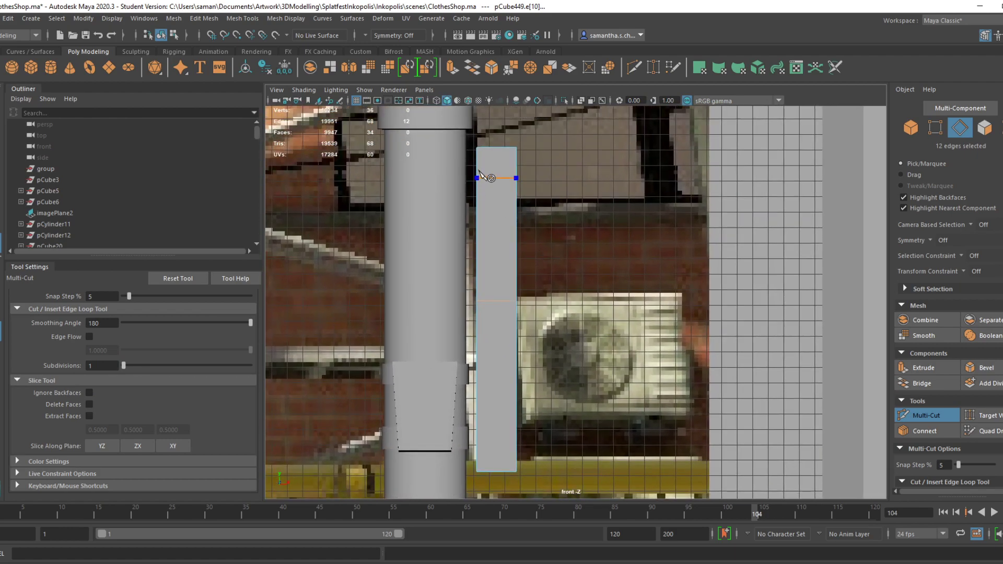
{"action": "left_click", "coordinate": [479, 175], "text": "ctrl"}
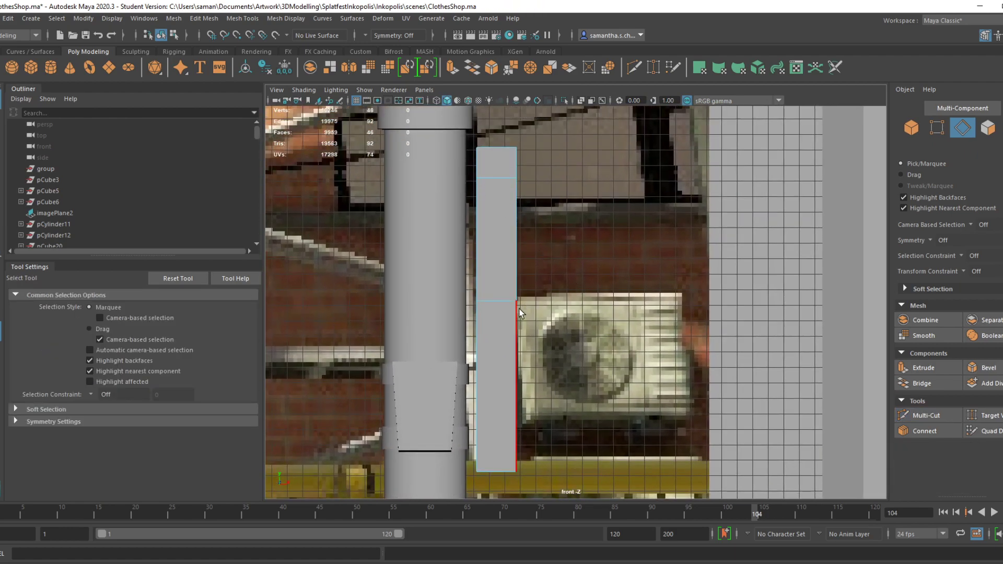
Cut a horizontal edge loop just below the box's middle and select it together with the loop near the top
{"action": "left_click", "coordinate": [477, 335], "text": "ctrl"}
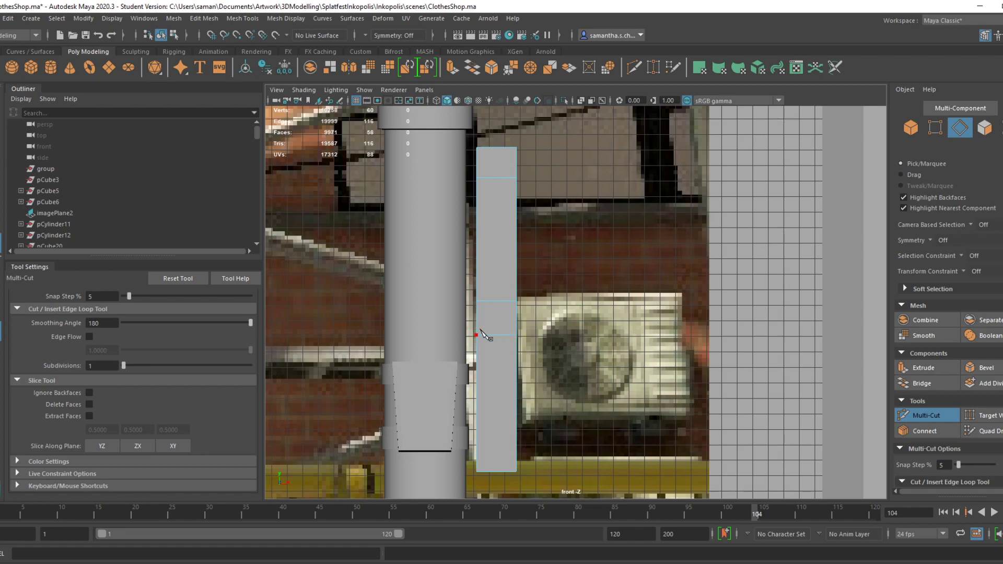
{"action": "key", "text": "q"}
{"action": "double_click", "coordinate": [493, 193]}
{"action": "double_click", "coordinate": [510, 294], "text": "shift"}
Move the two selected loops up close to the box's top and middle edges and save the scene
{"action": "key", "text": "w"}
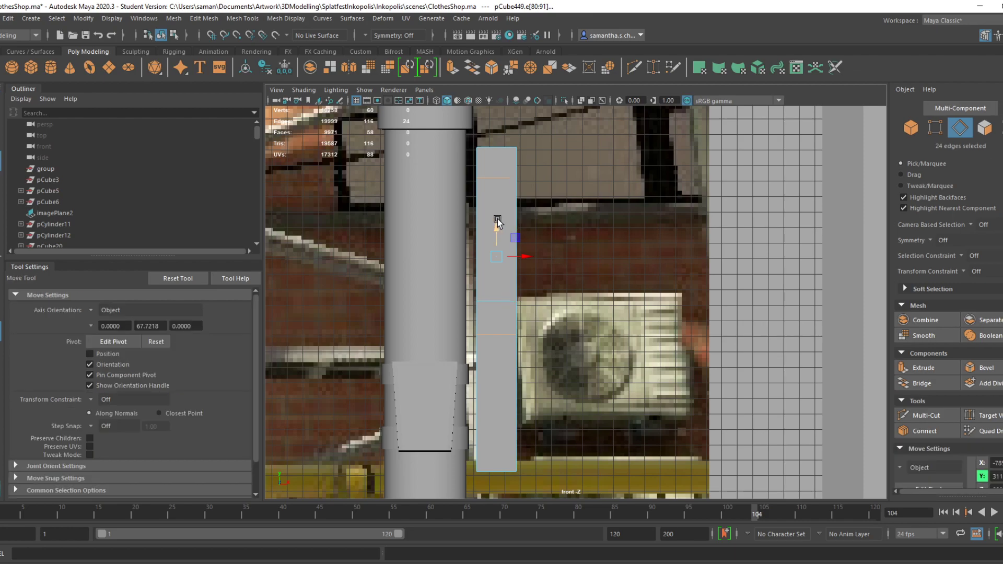
{"action": "left_click_drag", "start_coordinate": [503, 208], "coordinate": [502, 203]}
{"action": "key", "text": "ctrl+s"}
{"action": "key", "text": "Return"}
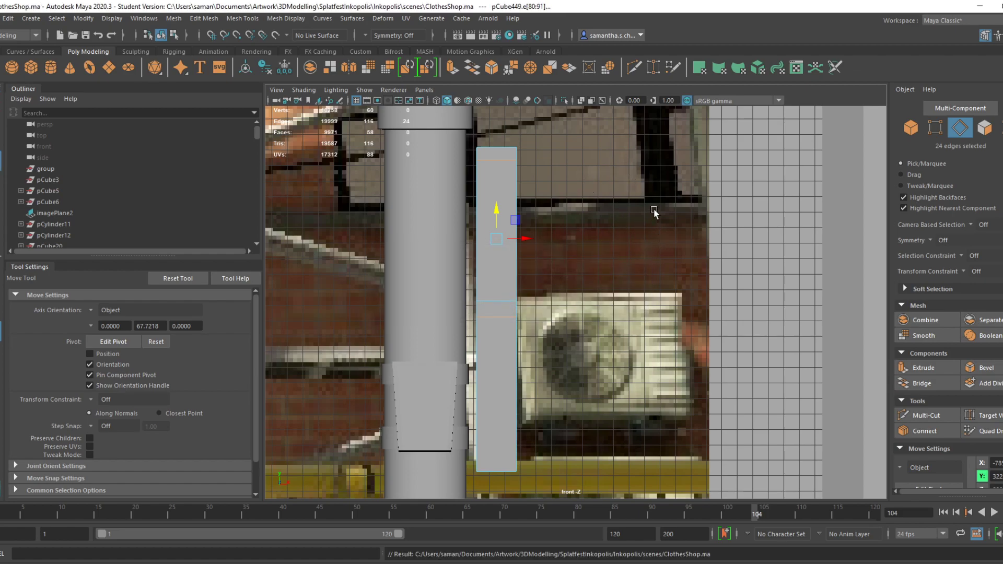
Bevel the two selected horizontal edge loops of the box with a fraction of 0.3
{"action": "key", "text": "space"}
{"action": "key", "text": "space"}
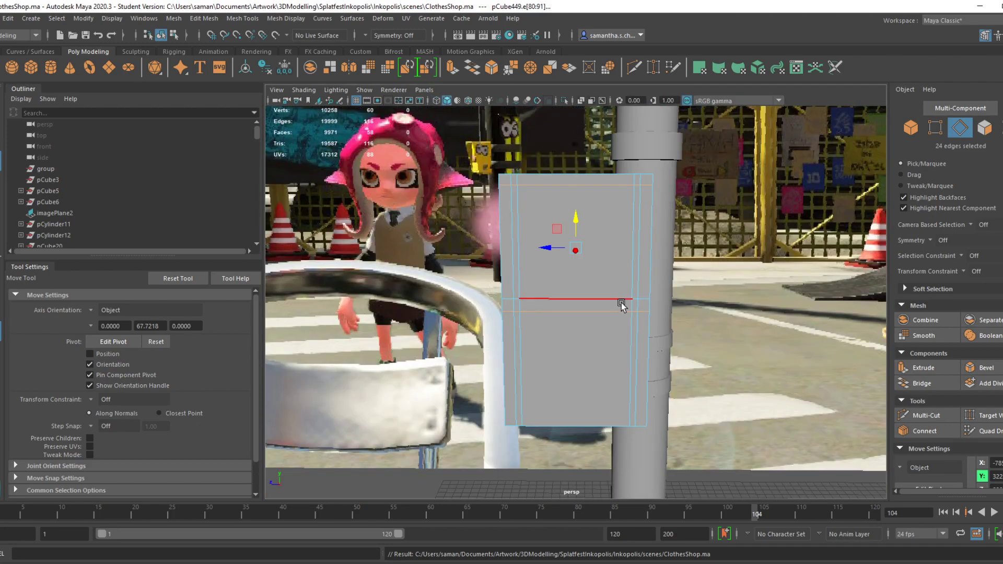
{"action": "middle_click_drag", "start_coordinate": [598, 304], "coordinate": [582, 278], "text": "alt"}
{"action": "left_click_drag", "start_coordinate": [642, 360], "coordinate": [628, 310], "text": "alt"}
{"action": "left_click", "coordinate": [969, 370]}
{"action": "left_click_drag", "start_coordinate": [680, 360], "coordinate": [659, 354], "text": "alt"}
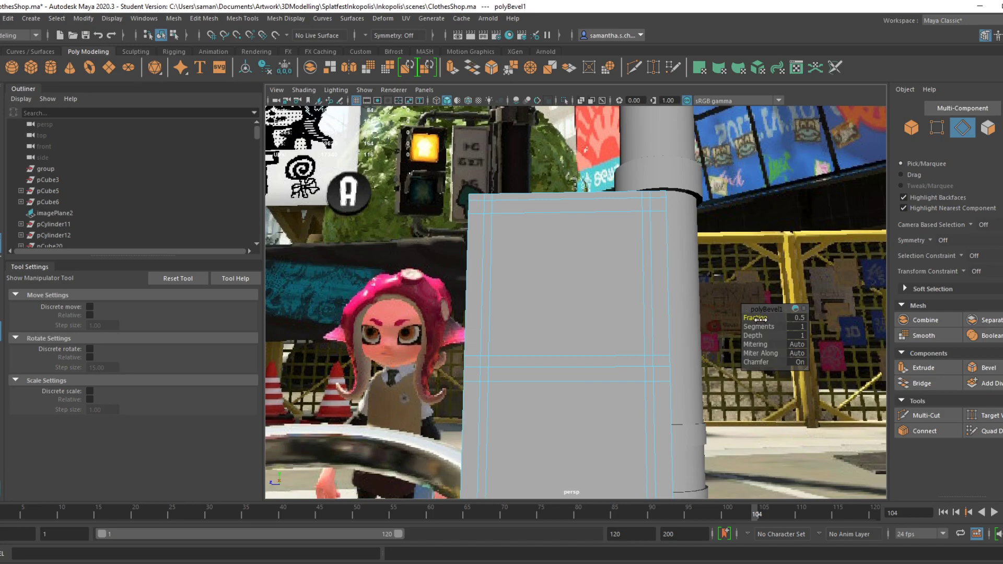
{"action": "left_click_drag", "start_coordinate": [572, 357], "coordinate": [627, 400], "text": "alt"}
{"action": "middle_click_drag", "start_coordinate": [594, 368], "coordinate": [616, 387], "text": "alt"}
{"action": "left_click_drag", "start_coordinate": [617, 387], "coordinate": [573, 358], "text": "alt"}
{"action": "right_click_drag", "start_coordinate": [574, 358], "coordinate": [515, 336], "text": "alt"}
{"action": "middle_click_drag", "start_coordinate": [516, 336], "coordinate": [522, 406], "text": "alt"}
{"action": "left_click_drag", "start_coordinate": [522, 405], "coordinate": [571, 396], "text": "alt"}
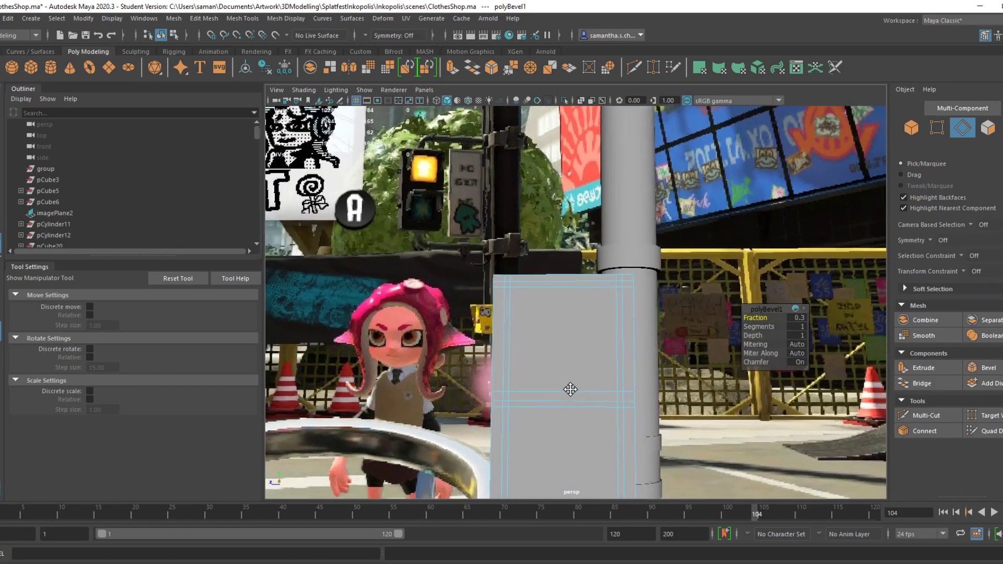
{"action": "middle_click_drag", "start_coordinate": [571, 397], "coordinate": [579, 374], "text": "alt"}
Cut a horizontal edge loop through the middle of the box's upper and lower sections in the front view, and save the scene
{"action": "left_click", "coordinate": [242, 18]}
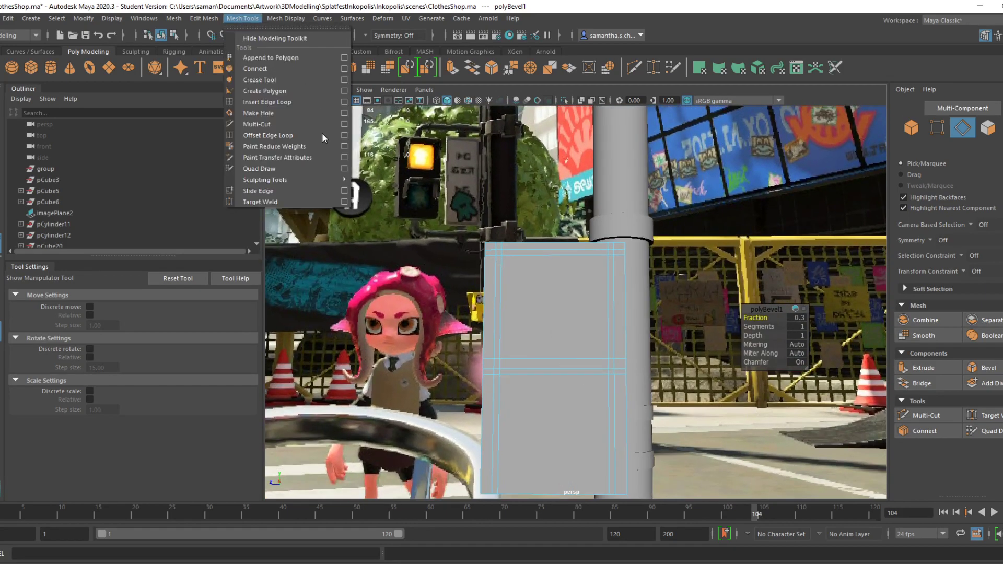
{"action": "left_click", "coordinate": [296, 126]}
{"action": "key", "text": "space"}
{"action": "key", "text": "space"}
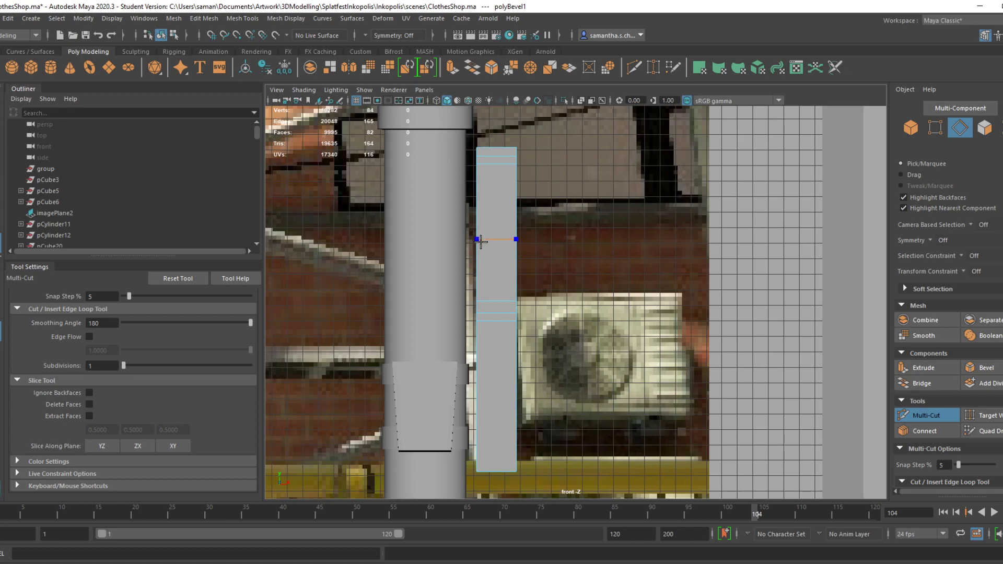
{"action": "left_click", "coordinate": [485, 227], "text": "ctrl"}
{"action": "left_click", "coordinate": [483, 389], "text": "ctrl"}
{"action": "key", "text": "q"}
{"action": "key", "text": "ctrl+s"}
{"action": "key", "text": "Return"}
Select the five narrow strip and corner faces framing the top and upper sides of the box's upper section
{"action": "key", "text": "space"}
{"action": "mouse_move", "coordinate": [673, 274]}
{"action": "middle_mouse_down", "text": "alt"}
{"action": "mouse_move", "coordinate": [629, 259]}
{"action": "mouse_move", "coordinate": [654, 269]}
{"action": "middle_mouse_up", "text": "alt"}
{"action": "key", "text": "space"}
{"action": "middle_click_drag", "start_coordinate": [585, 314], "coordinate": [636, 325], "text": "alt"}
{"action": "scroll", "coordinate": [513, 312], "scroll_direction": "up", "scroll_amount": 2}
{"action": "left_click_drag", "start_coordinate": [513, 311], "coordinate": [537, 340], "text": "alt"}
{"action": "right_click_drag", "start_coordinate": [500, 283], "coordinate": [510, 308]}
{"action": "left_click", "coordinate": [506, 307]}
{"action": "left_click", "coordinate": [506, 273], "text": "shift"}
{"action": "left_click", "coordinate": [528, 273], "text": "shift"}
{"action": "left_click", "coordinate": [648, 274], "text": "shift"}
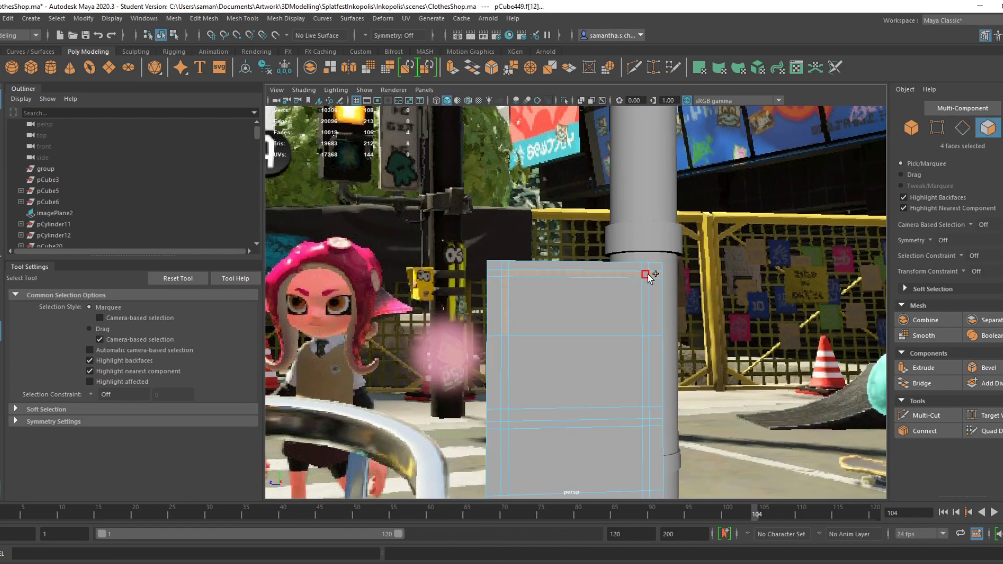
{"action": "left_click", "coordinate": [656, 282], "text": "shift"}
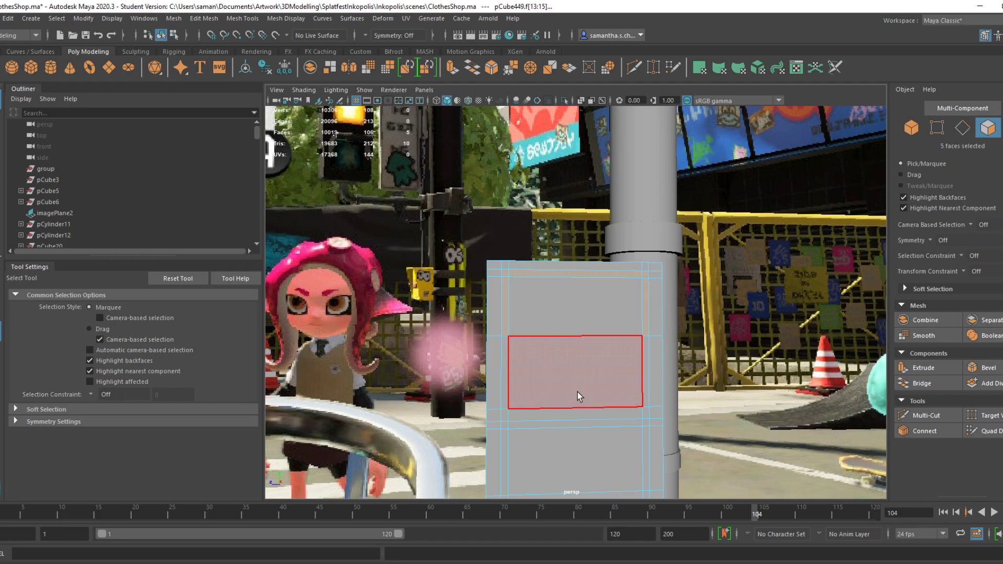
Add the five narrow strip and corner faces framing the top and upper sides of the lower section to the selection
{"action": "middle_click_drag", "start_coordinate": [577, 391], "coordinate": [616, 312], "text": "alt"}
{"action": "left_click", "coordinate": [540, 332], "text": "shift"}
{"action": "left_click", "coordinate": [545, 352], "text": "shift"}
{"action": "left_click", "coordinate": [547, 347], "text": "shift"}
{"action": "left_click", "coordinate": [542, 346], "text": "shift"}
{"action": "left_click", "coordinate": [622, 331], "text": "shift"}
{"action": "left_click", "coordinate": [680, 331], "text": "shift"}
{"action": "left_click", "coordinate": [680, 349], "text": "shift"}
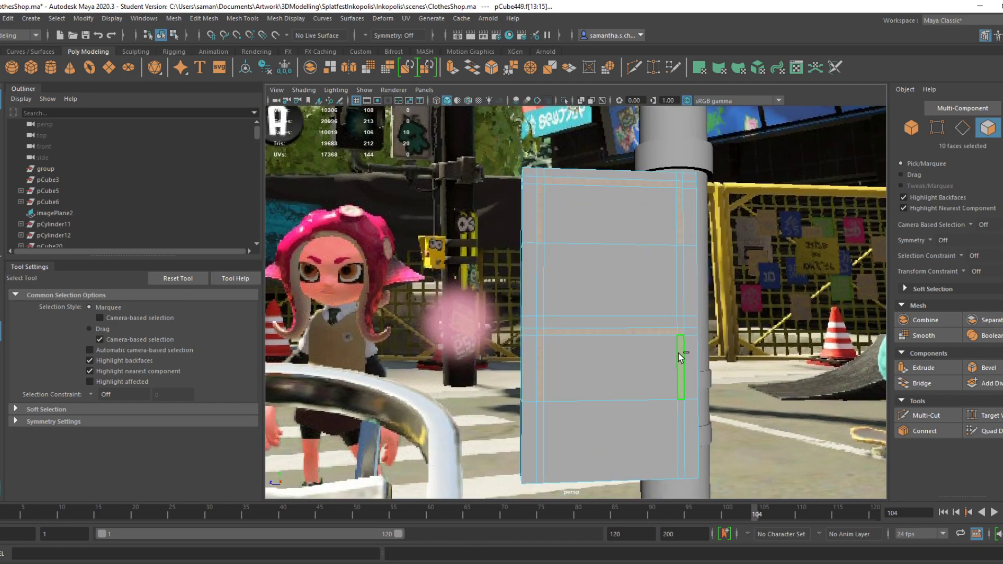
Extrude the ten selected framing faces and move the extrusion along the X axis
{"action": "scroll", "coordinate": [678, 351], "scroll_direction": "down", "scroll_amount": 4}
{"action": "middle_click_drag", "start_coordinate": [485, 260], "coordinate": [572, 558], "text": "alt"}
{"action": "middle_click_drag", "start_coordinate": [418, 311], "coordinate": [308, 138], "text": "alt"}
{"action": "middle_click_drag", "start_coordinate": [660, 475], "coordinate": [549, 285], "text": "alt"}
{"action": "left_click_drag", "start_coordinate": [548, 285], "coordinate": [613, 337], "text": "alt"}
{"action": "key", "text": "ctrl+e"}
{"action": "key", "text": "w"}
{"action": "left_click_drag", "start_coordinate": [628, 301], "coordinate": [643, 320]}
{"action": "left_click_drag", "start_coordinate": [651, 364], "coordinate": [589, 309], "text": "alt"}
{"action": "middle_click_drag", "start_coordinate": [589, 309], "coordinate": [596, 423], "text": "alt"}
{"action": "left_click_drag", "start_coordinate": [596, 423], "coordinate": [599, 420], "text": "alt"}
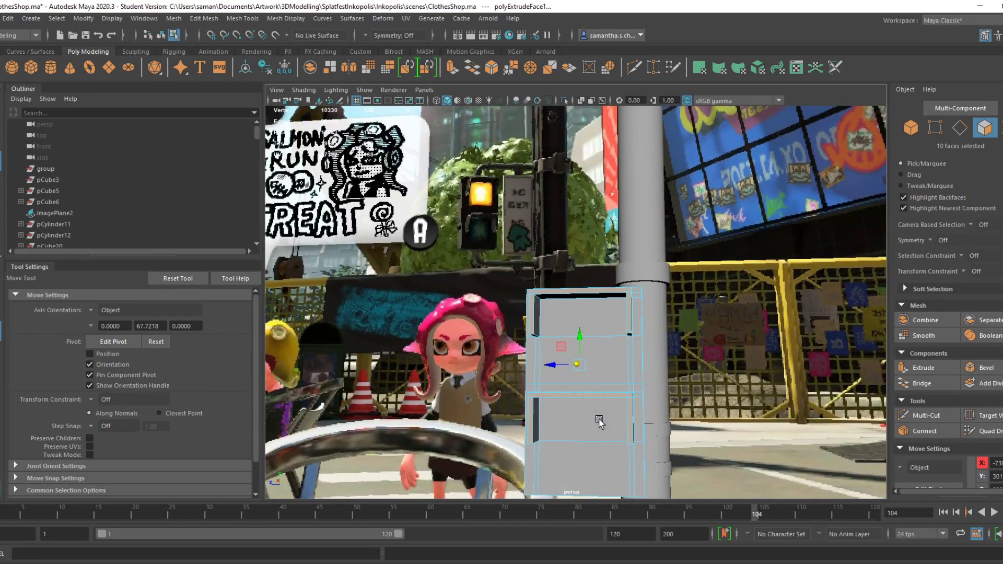
Undo the extrusion of the box's framing faces
{"action": "key", "text": "alt+Tab"}
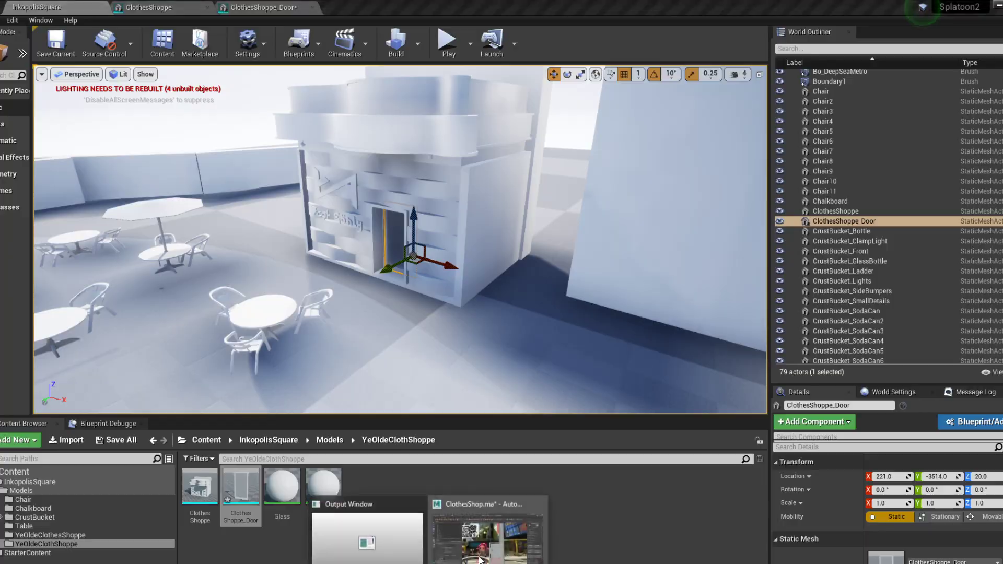
{"action": "left_click", "coordinate": [479, 560]}
{"action": "left_click_drag", "start_coordinate": [596, 349], "coordinate": [567, 352], "text": "alt"}
{"action": "key", "text": "ctrl+z"}
{"action": "key", "text": "ctrl+z"}
{"action": "key", "text": "ctrl+z"}
{"action": "key", "text": "ctrl+z"}
{"action": "key", "text": "ctrl+z"}
Select both large panel faces of the upper section along with the narrow faces framing its top and upper sides
{"action": "left_click", "coordinate": [512, 299]}
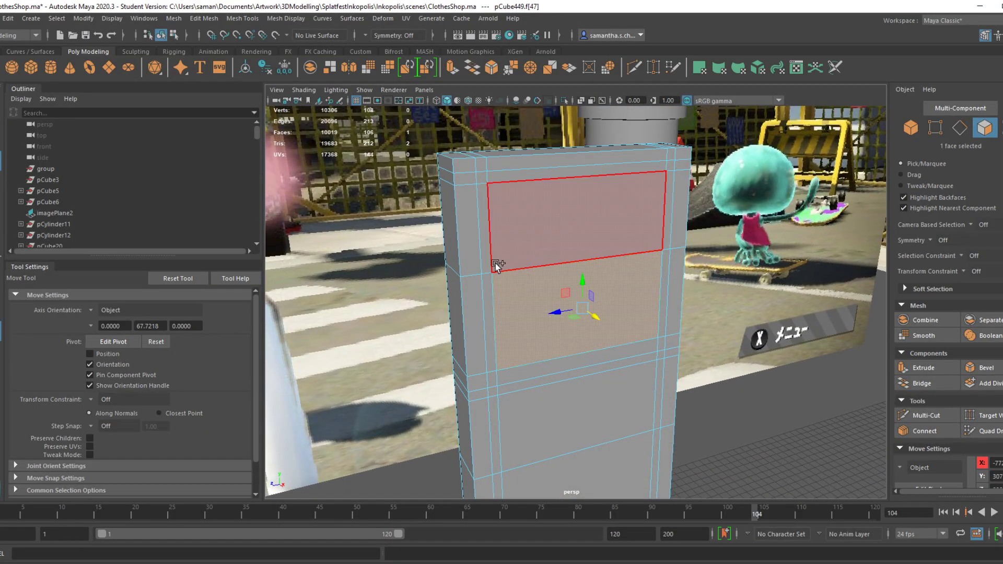
{"action": "left_click", "coordinate": [486, 250], "text": "shift"}
{"action": "left_click", "coordinate": [481, 178], "text": "shift"}
{"action": "left_click", "coordinate": [519, 177], "text": "shift"}
{"action": "left_click", "coordinate": [665, 167], "text": "shift"}
{"action": "left_click", "coordinate": [672, 224], "text": "shift"}
{"action": "left_click", "coordinate": [642, 195], "text": "shift"}
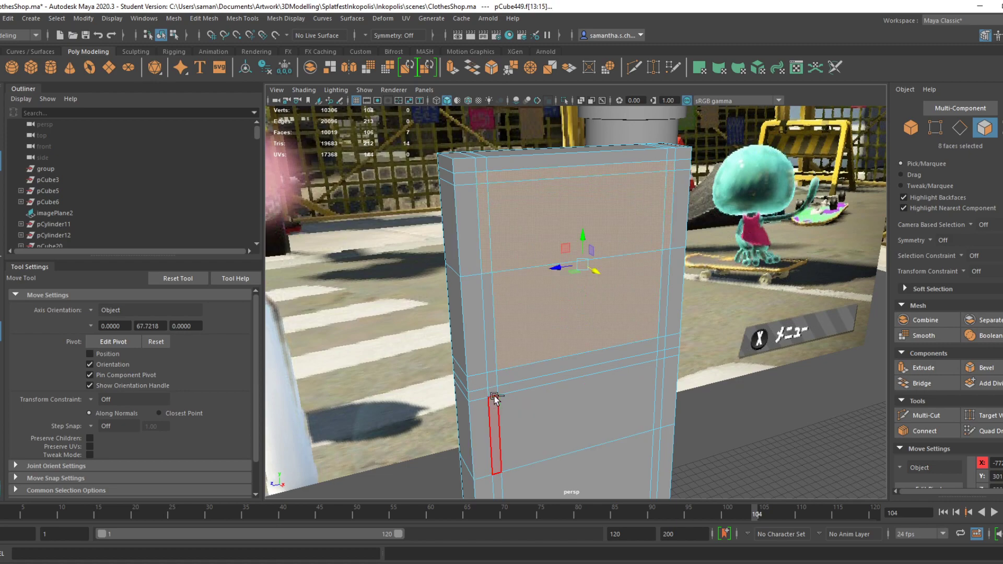
Add the lower section's large panel faces and the narrow faces framing them to the selection
{"action": "left_click", "coordinate": [539, 380], "text": "shift"}
{"action": "left_click", "coordinate": [496, 408], "text": "shift"}
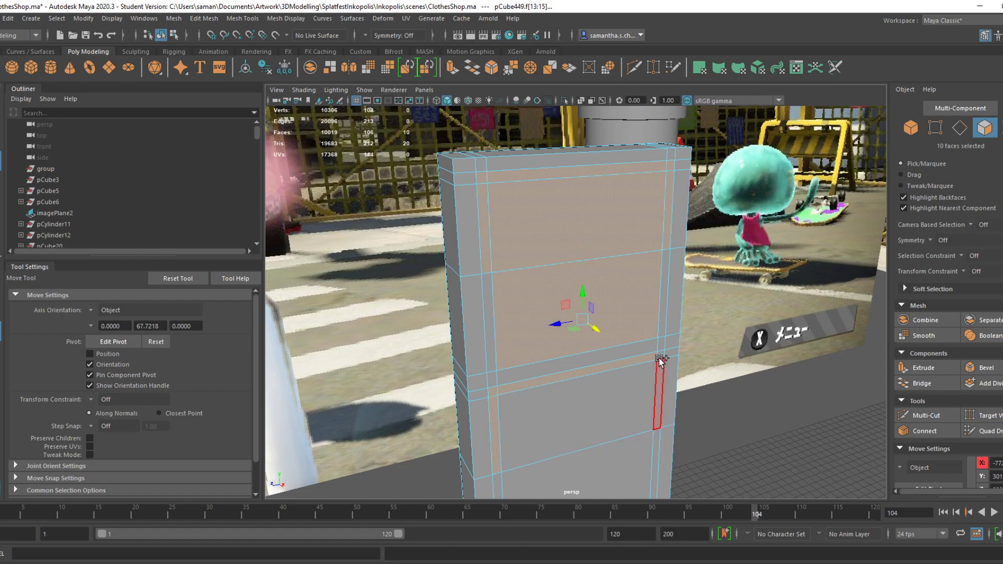
{"action": "left_click", "coordinate": [661, 356], "text": "shift"}
{"action": "left_click", "coordinate": [599, 417], "text": "shift"}
{"action": "left_click", "coordinate": [578, 470], "text": "shift"}
{"action": "left_click_drag", "start_coordinate": [620, 452], "coordinate": [674, 423], "text": "alt"}
{"action": "left_click_drag", "start_coordinate": [650, 345], "coordinate": [542, 319], "text": "alt"}
Cut horizontal edge loops just above the box's middle edge and near its bottom in the front view using Multi-Cut
{"action": "left_click", "coordinate": [243, 18]}
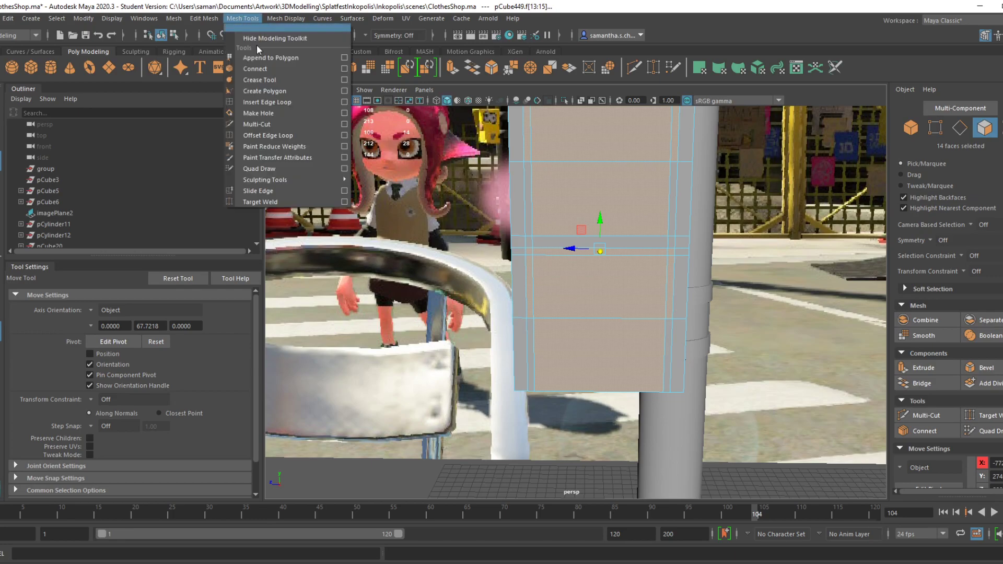
{"action": "left_click", "coordinate": [250, 126]}
{"action": "key", "text": "space"}
{"action": "key", "text": "space"}
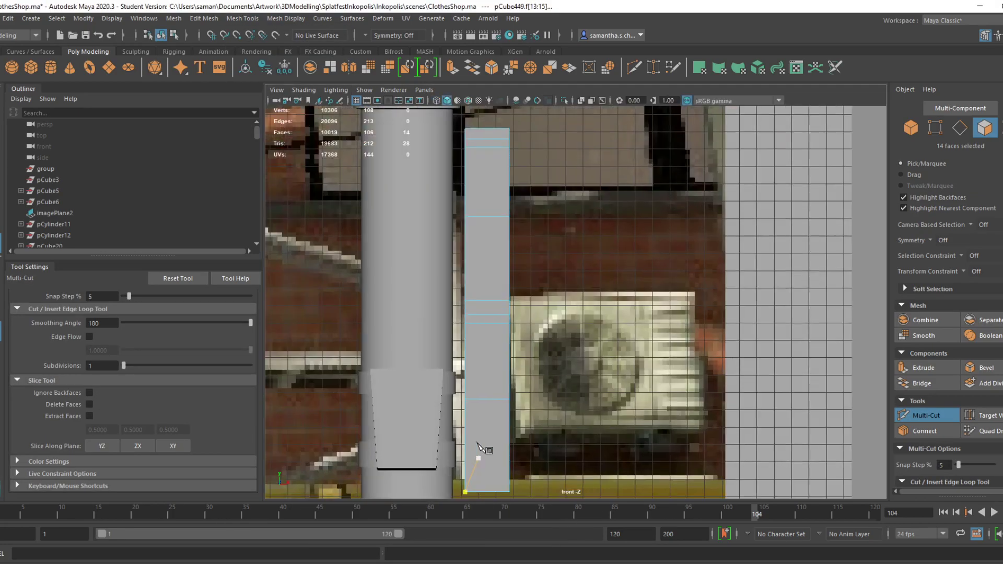
{"action": "left_click", "coordinate": [436, 286], "text": "ctrl"}
{"action": "middle_click_drag", "start_coordinate": [514, 377], "coordinate": [514, 331], "text": "alt"}
{"action": "key", "text": "q"}
{"action": "key", "text": "g"}
{"action": "scroll", "coordinate": [522, 424], "scroll_direction": "down", "scroll_amount": 1}
{"action": "middle_click_drag", "start_coordinate": [522, 424], "coordinate": [519, 400], "text": "alt"}
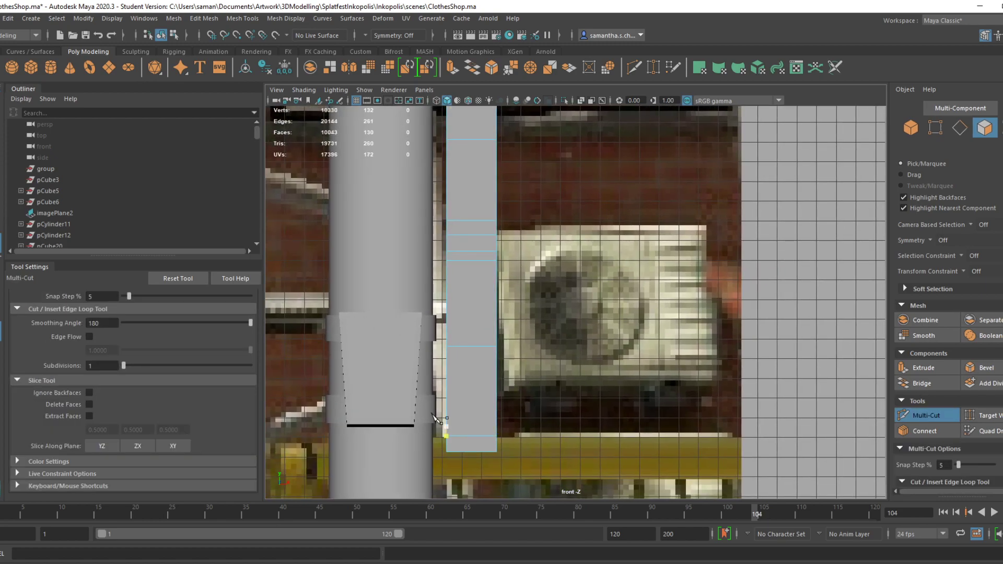
Save the scene and select the box as a whole object in the perspective view
{"action": "key", "text": "w"}
{"action": "key", "text": "ctrl+s"}
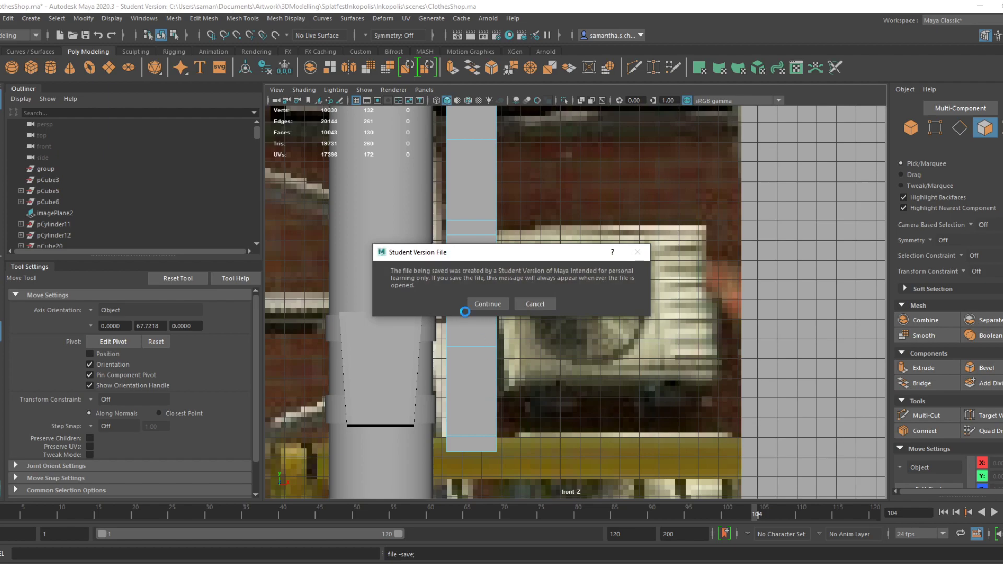
{"action": "left_click", "coordinate": [486, 304]}
{"action": "key", "text": "q"}
{"action": "key", "text": "space"}
{"action": "key", "text": "space"}
{"action": "right_click_drag", "start_coordinate": [667, 212], "coordinate": [716, 192]}
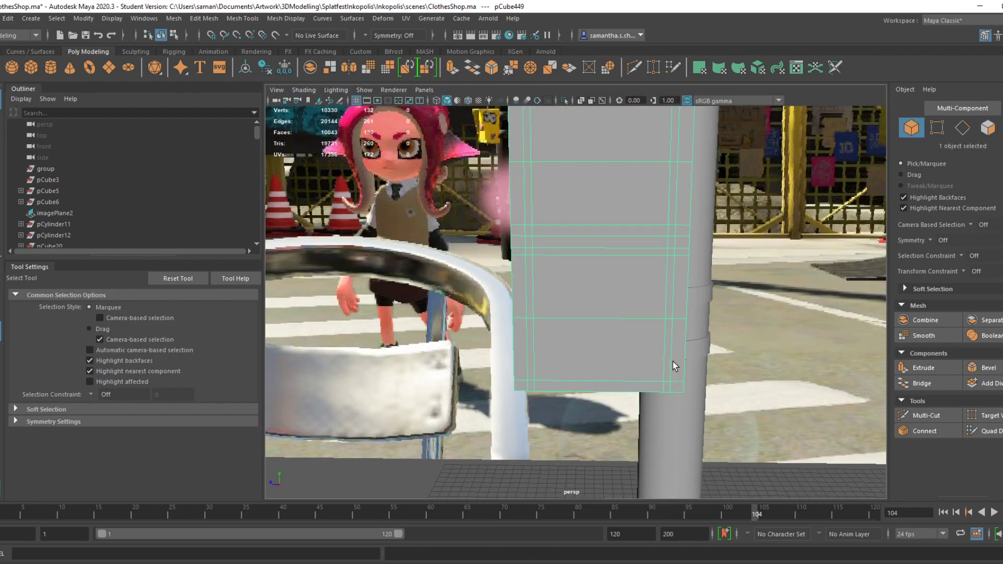
Select the front faces of the box's upper and lower panels inside the outer border, including their thin edge strips, and extrude them
{"action": "left_click_drag", "start_coordinate": [673, 370], "coordinate": [640, 368], "text": "alt"}
{"action": "right_click_drag", "start_coordinate": [641, 367], "coordinate": [696, 318], "text": "alt"}
{"action": "mouse_move", "coordinate": [695, 318]}
{"action": "middle_mouse_down", "text": "alt"}
{"action": "mouse_move", "coordinate": [678, 398]}
{"action": "mouse_move", "coordinate": [695, 312]}
{"action": "middle_mouse_up", "text": "alt"}
{"action": "right_click_drag", "start_coordinate": [534, 282], "coordinate": [537, 317]}
{"action": "left_click", "coordinate": [552, 428]}
{"action": "left_click", "coordinate": [533, 377], "text": "shift"}
{"action": "left_click", "coordinate": [531, 310], "text": "shift"}
{"action": "left_click", "coordinate": [574, 307], "text": "shift"}
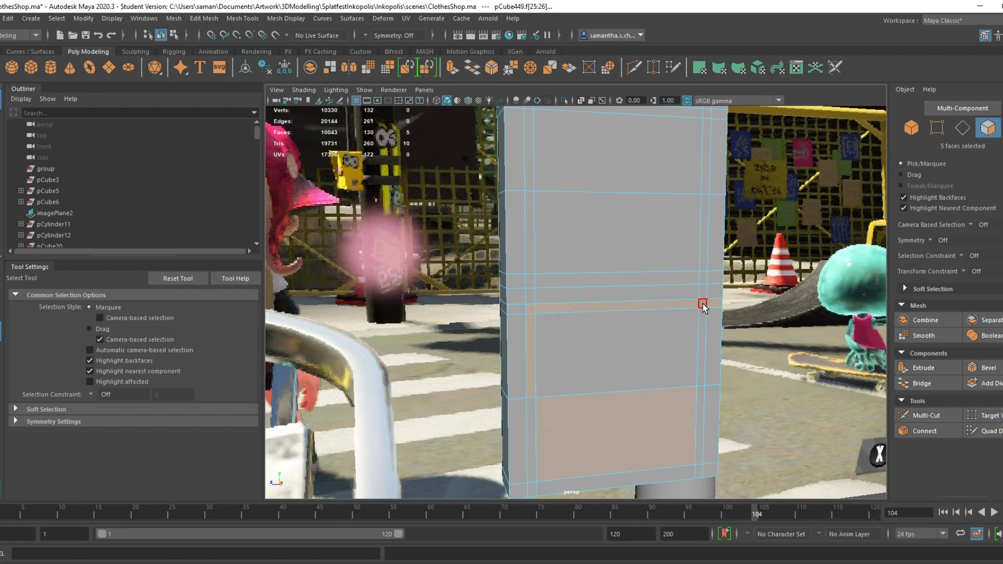
{"action": "left_click", "coordinate": [703, 305], "text": "shift"}
{"action": "left_click_drag", "start_coordinate": [703, 310], "coordinate": [569, 441], "text": "alt"}
{"action": "left_click", "coordinate": [500, 364], "text": "shift"}
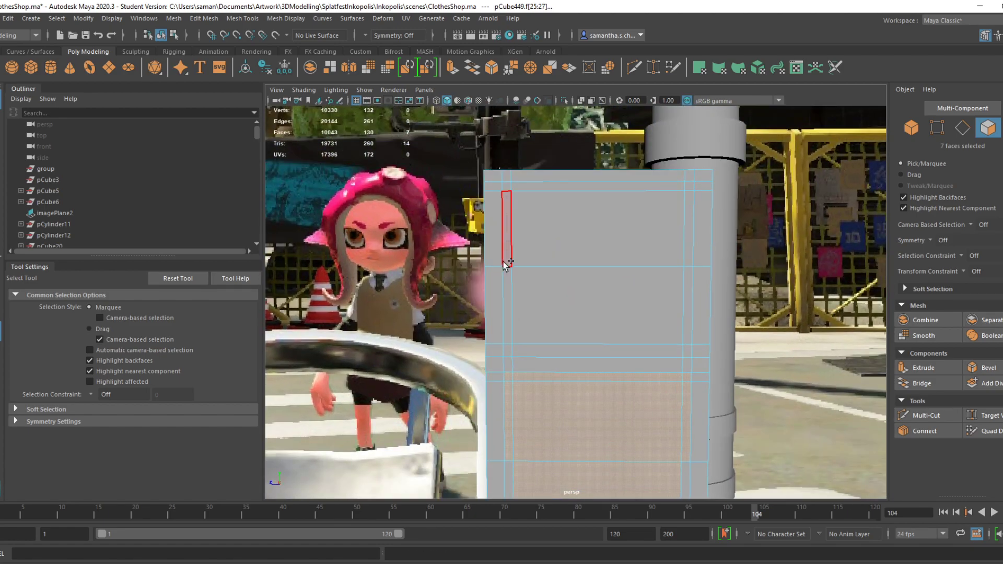
{"action": "left_click", "coordinate": [507, 187], "text": "shift"}
{"action": "left_click", "coordinate": [544, 192], "text": "shift"}
{"action": "left_click", "coordinate": [701, 187], "text": "shift"}
{"action": "key", "text": "ctrl+z"}
{"action": "left_click", "coordinate": [691, 187], "text": "shift"}
{"action": "left_click", "coordinate": [679, 187], "text": "shift"}
{"action": "left_click", "coordinate": [689, 202], "text": "shift"}
{"action": "left_click", "coordinate": [629, 291], "text": "shift"}
{"action": "left_click_drag", "start_coordinate": [623, 411], "coordinate": [638, 349], "text": "alt"}
{"action": "key", "text": "ctrl+e"}
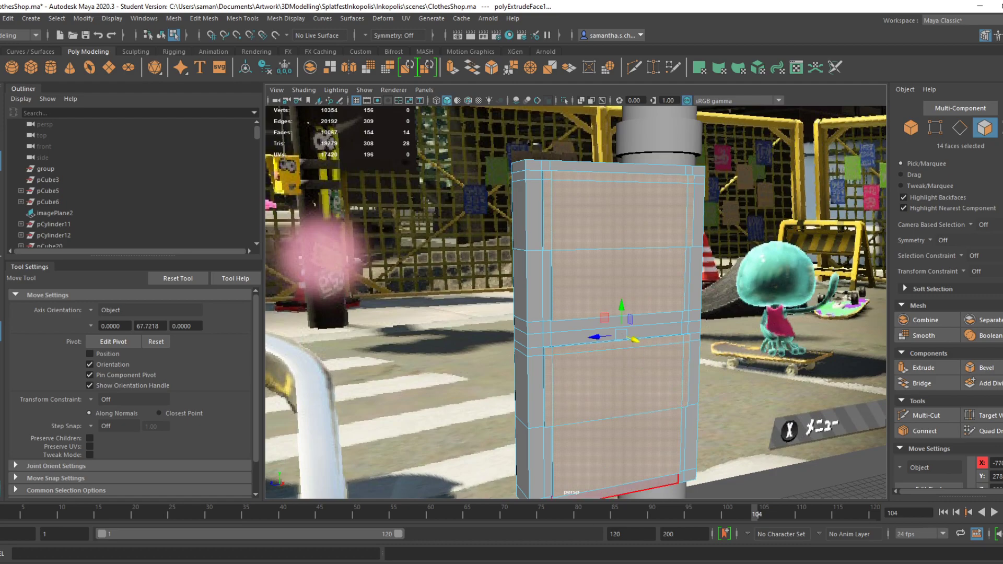
Check the traffic light in the game capture and search Google Images in the browser for "traffic light"
{"action": "left_click", "coordinate": [570, 563]}
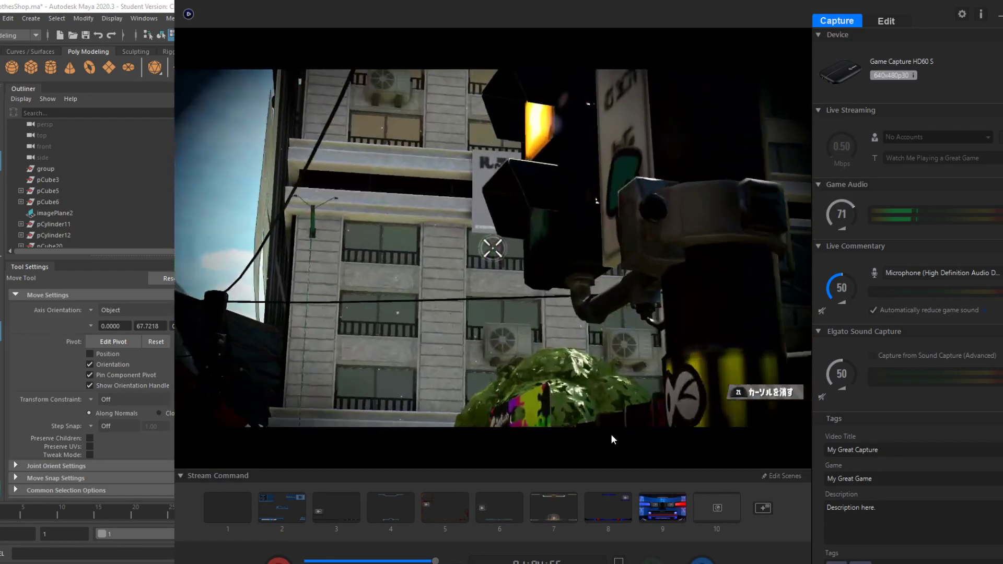
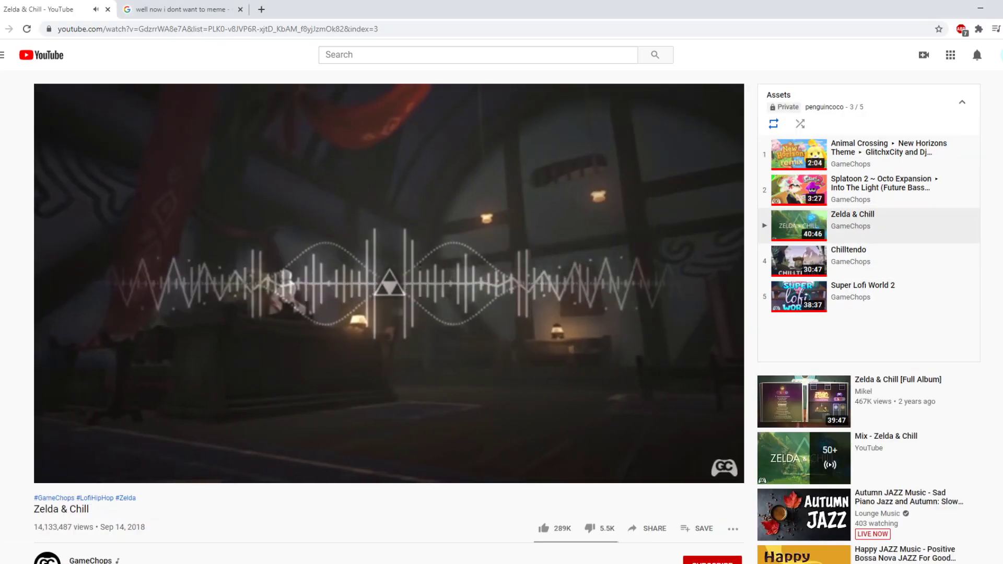
{"action": "key", "text": "ctrl+t"}
{"action": "type", "text": "tra"}
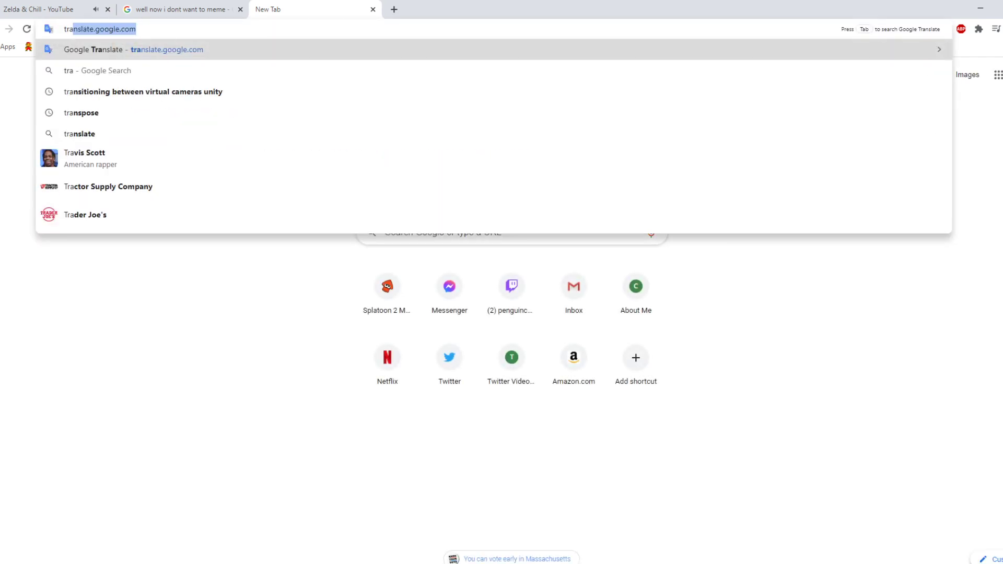
{"action": "type", "text": "ffic light"}
{"action": "key", "text": "Return"}
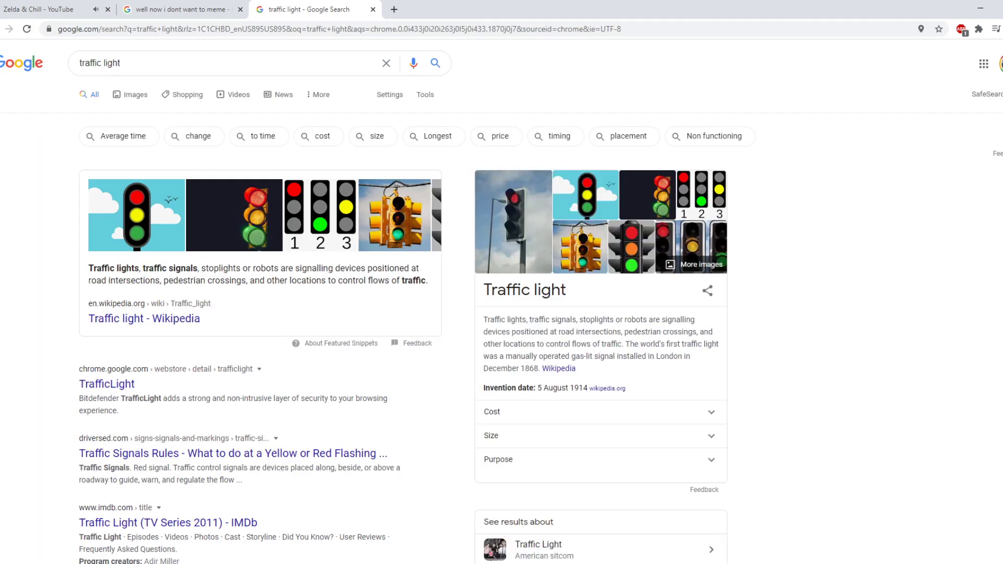
{"action": "left_click", "coordinate": [137, 96]}
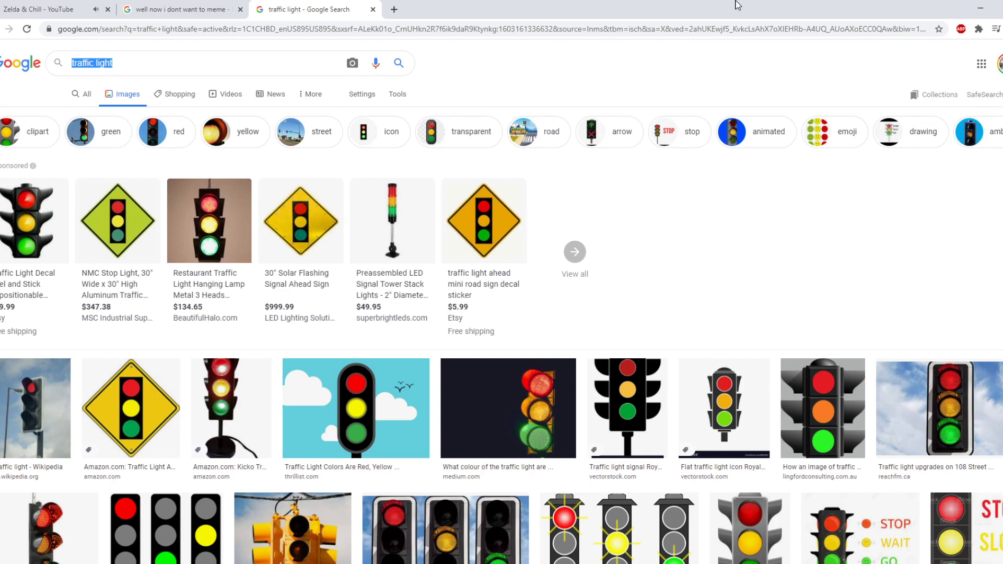
Search the images for "crosswalk sign" and "crosswalk light", and preview two pedestrian signal photos
{"action": "type", "text": "crosswalk sign"}
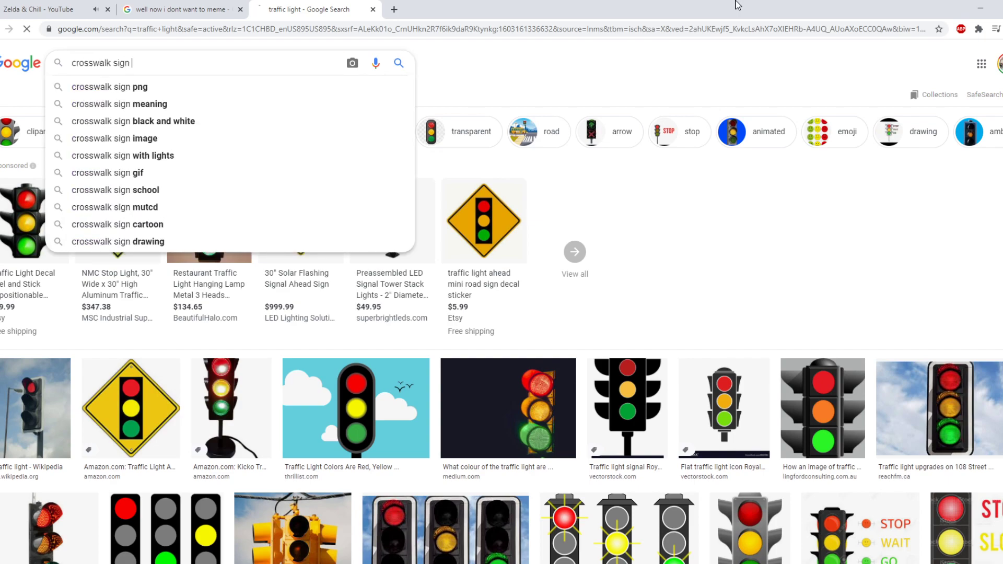
{"action": "key", "text": "Return"}
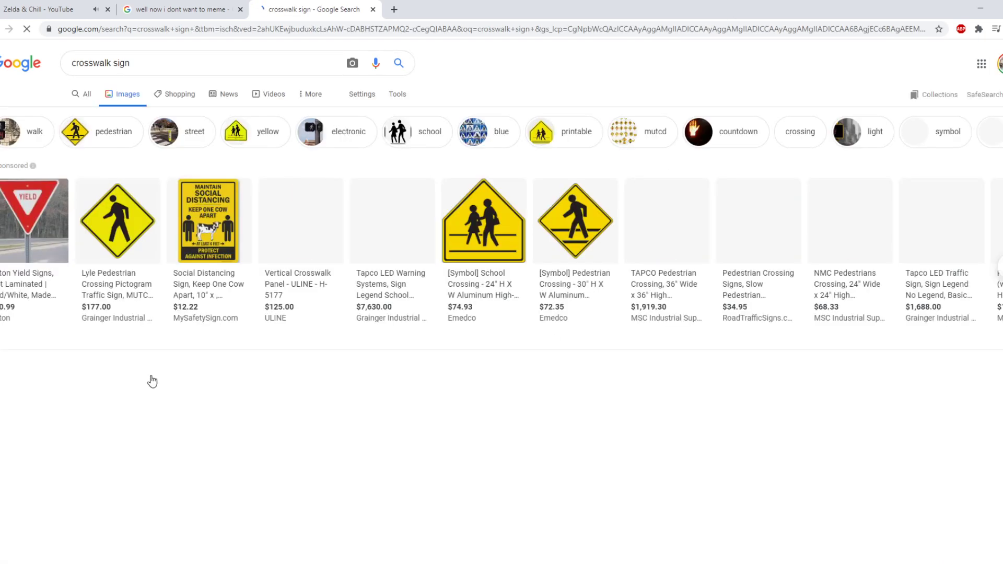
{"action": "left_click_drag", "start_coordinate": [177, 65], "coordinate": [53, 64]}
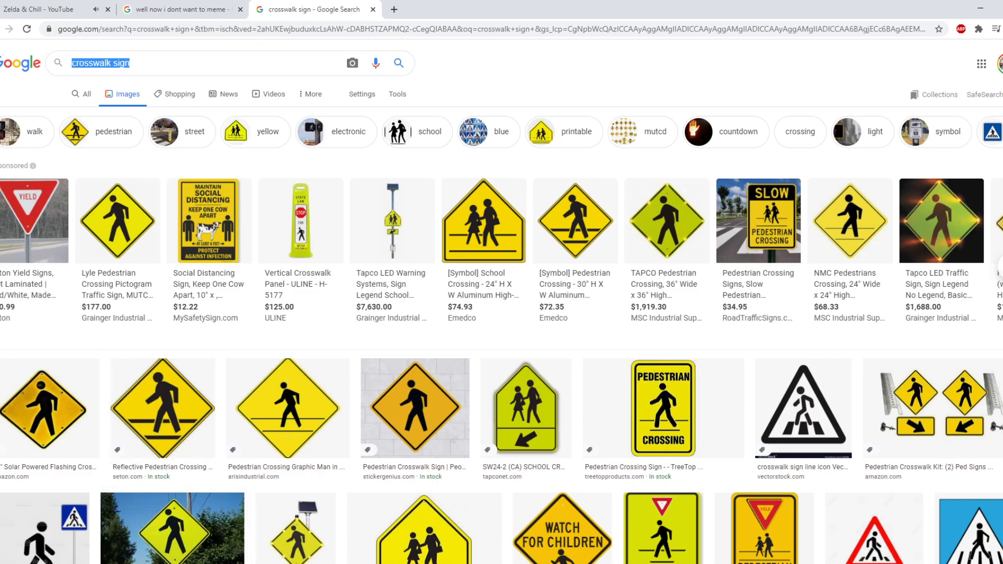
{"action": "type", "text": "cross"}
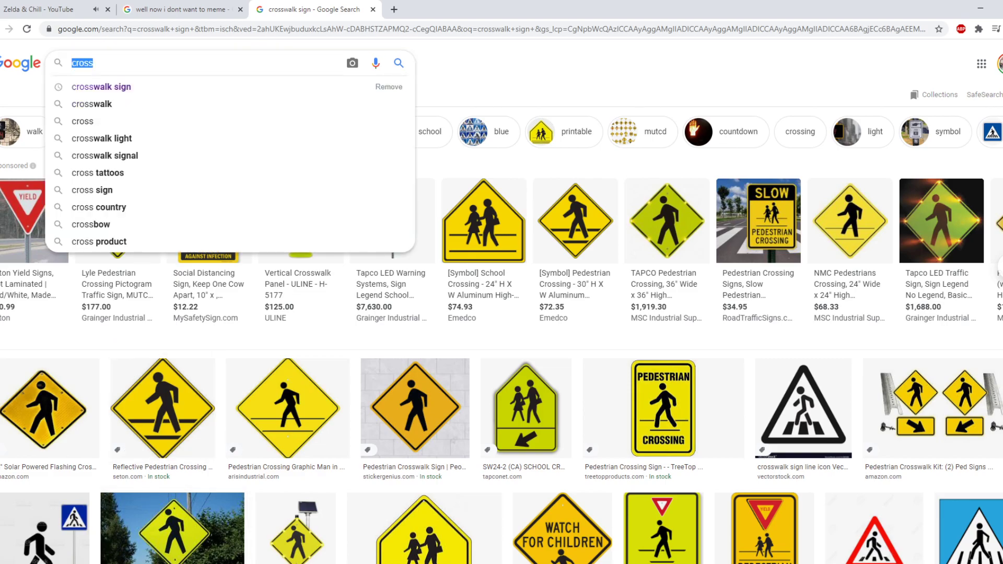
{"action": "left_click", "coordinate": [161, 139]}
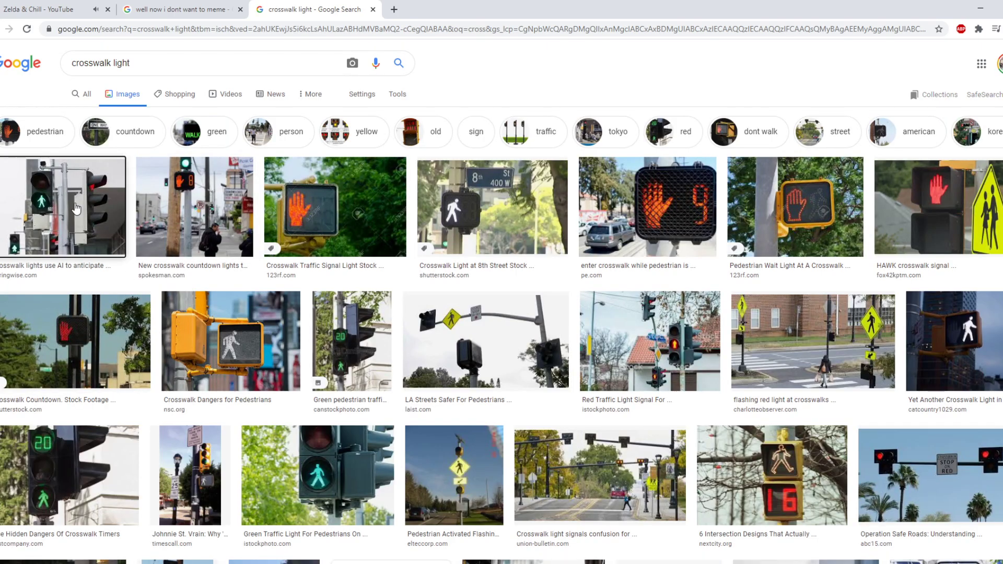
{"action": "left_click", "coordinate": [77, 209]}
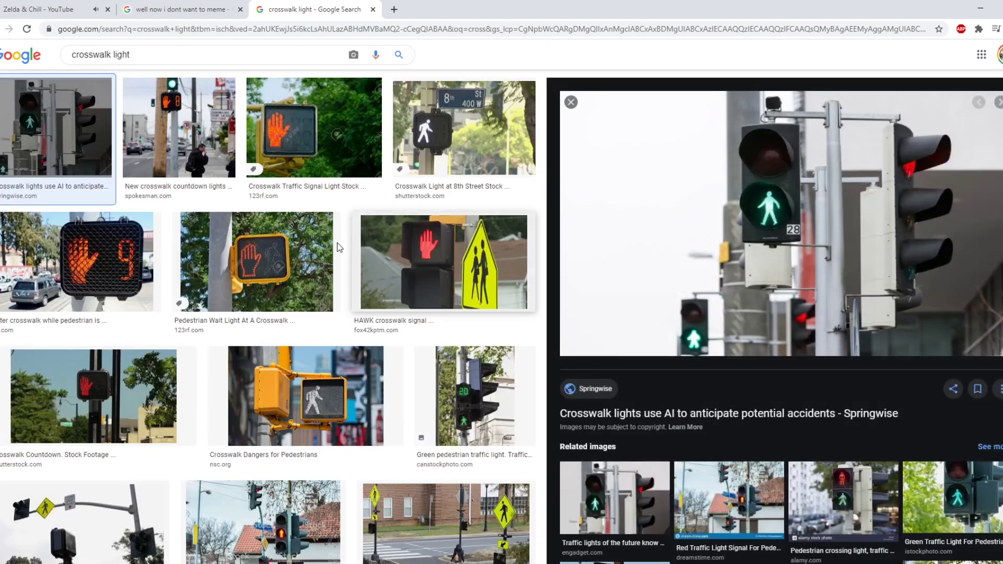
{"action": "left_click", "coordinate": [103, 393]}
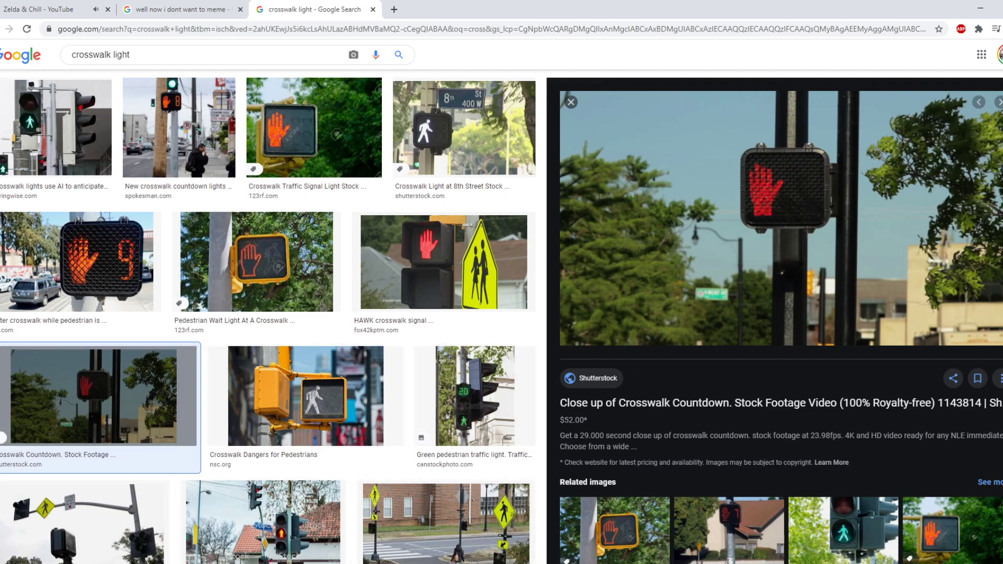
Return to Maya and try pushing the extruded panel faces back into the box
{"action": "left_click", "coordinate": [485, 552]}
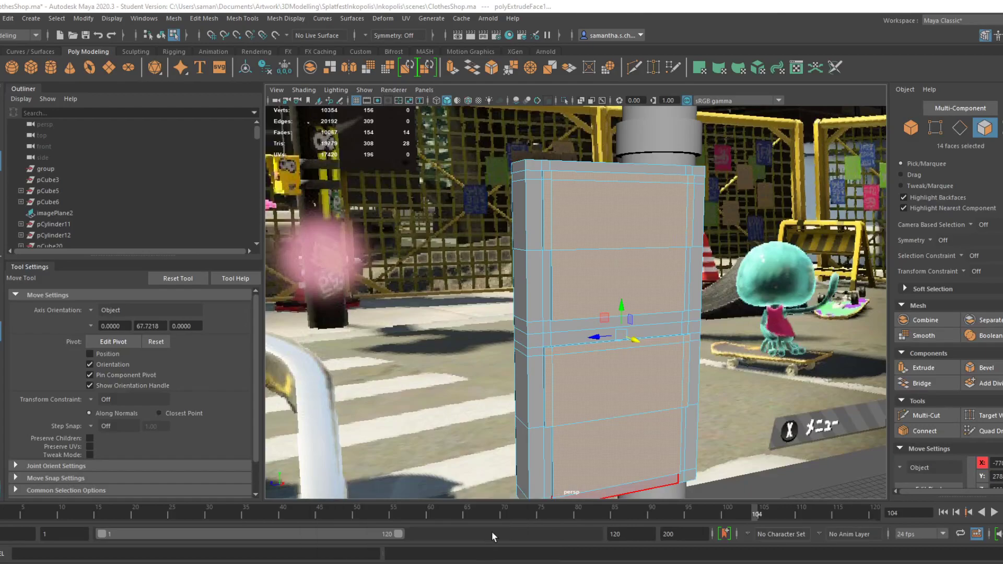
{"action": "middle_click_drag", "start_coordinate": [663, 427], "coordinate": [658, 411]}
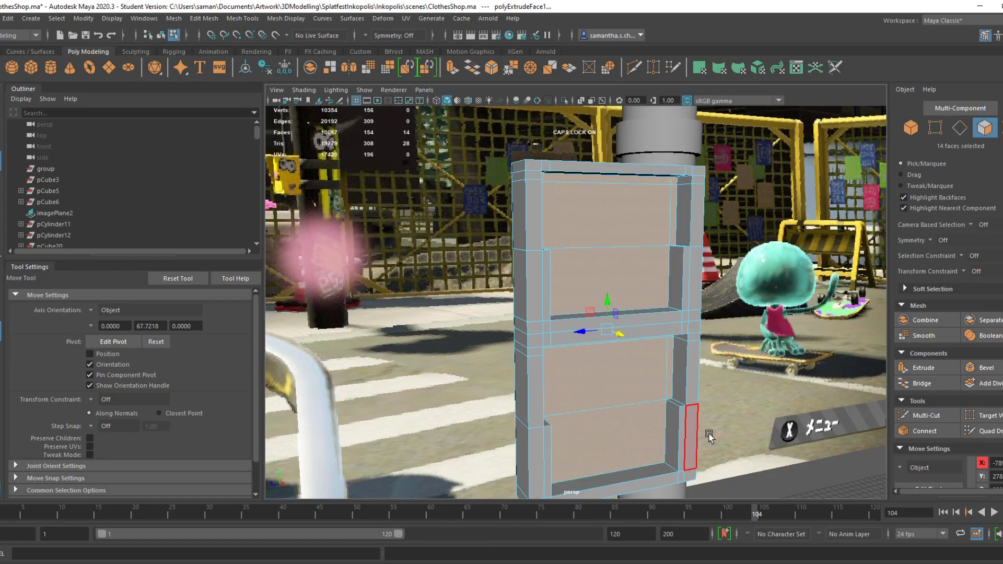
{"action": "key", "text": "ctrl+z"}
Select the large central faces of both panels, set the move axis orientation to Component, and extrude the faces
{"action": "left_click_drag", "start_coordinate": [761, 456], "coordinate": [689, 404], "text": "alt"}
{"action": "left_click", "coordinate": [578, 321]}
{"action": "left_click", "coordinate": [581, 384], "text": "shift"}
{"action": "left_click_drag", "start_coordinate": [596, 411], "coordinate": [655, 420], "text": "alt"}
{"action": "middle_click_drag", "start_coordinate": [647, 281], "coordinate": [646, 367], "text": "alt"}
{"action": "left_click", "coordinate": [609, 271], "text": "shift"}
{"action": "left_click", "coordinate": [595, 223], "text": "shift"}
{"action": "left_click", "coordinate": [90, 312]}
{"action": "left_click", "coordinate": [181, 318]}
{"action": "left_click", "coordinate": [99, 311]}
{"action": "left_click", "coordinate": [110, 343]}
{"action": "left_click_drag", "start_coordinate": [517, 389], "coordinate": [537, 395], "text": "alt"}
{"action": "key", "text": "ctrl+e"}
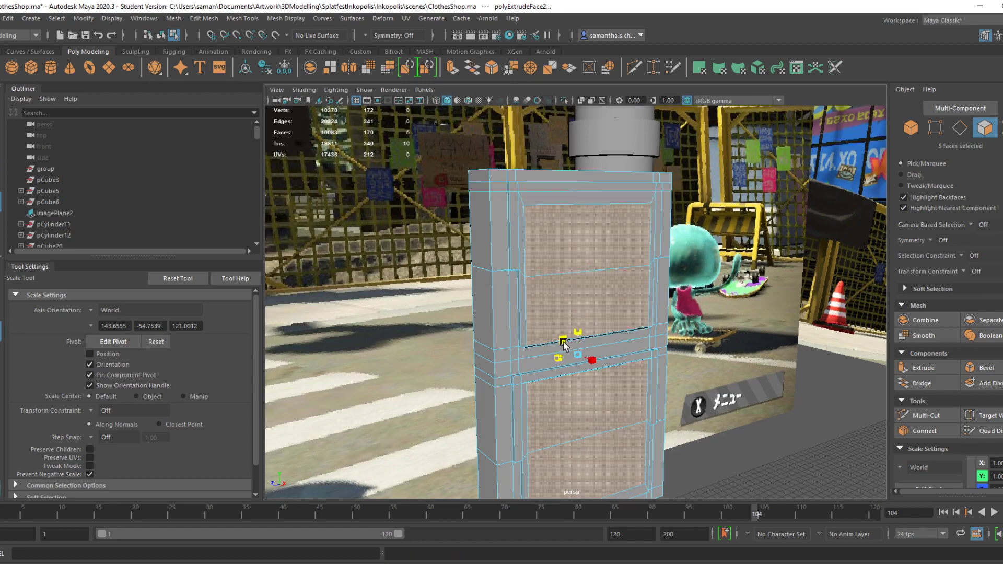
Try scaling and moving the extruded central faces with the Component axis orientation, and undo the move
{"action": "mouse_move", "coordinate": [563, 343]}
{"action": "left_mouse_down", "text": "alt"}
{"action": "mouse_move", "coordinate": [538, 334]}
{"action": "mouse_move", "coordinate": [564, 325]}
{"action": "left_mouse_up", "text": "alt"}
{"action": "left_click_drag", "start_coordinate": [467, 348], "coordinate": [566, 364], "text": "alt"}
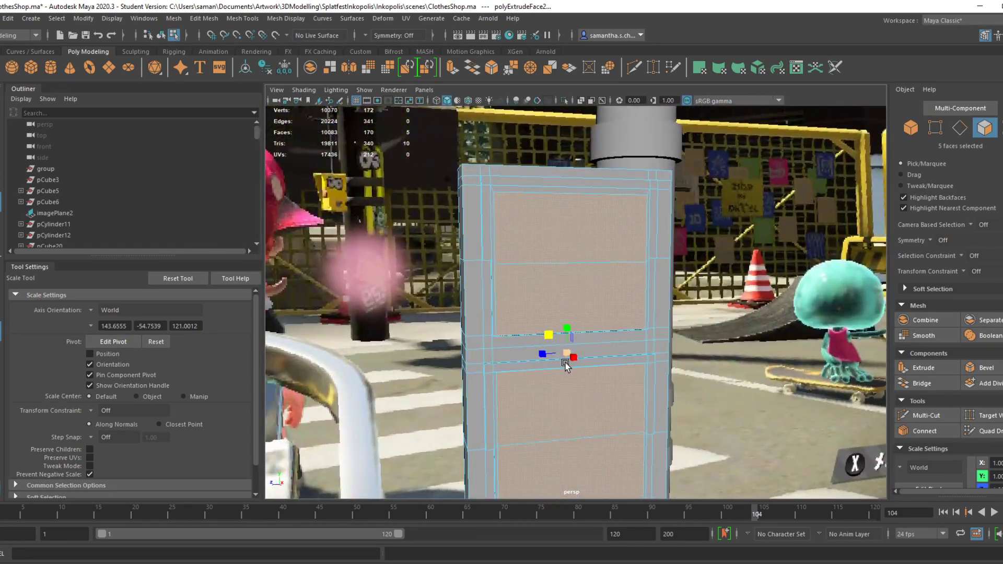
{"action": "left_click", "coordinate": [545, 356]}
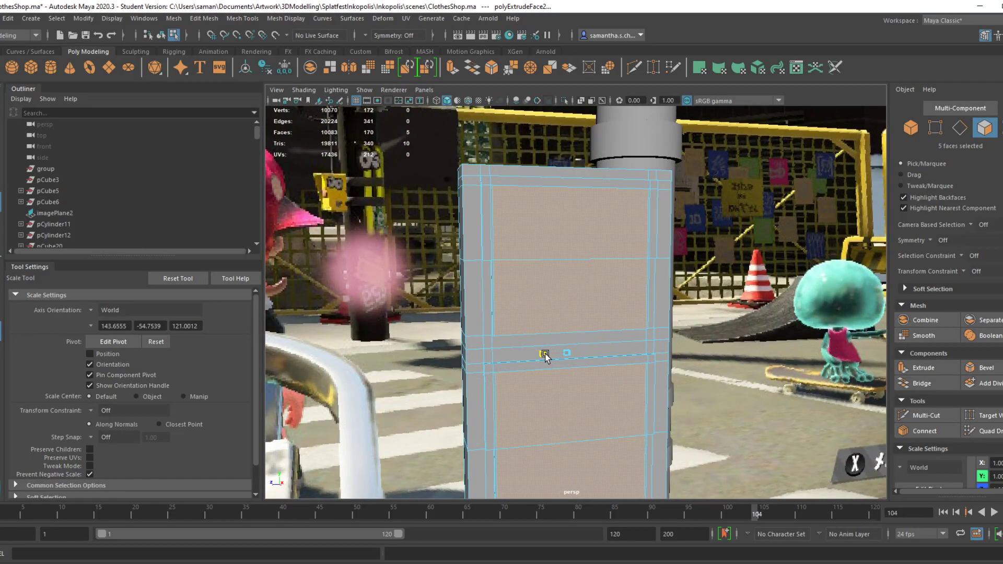
{"action": "left_click", "coordinate": [105, 313]}
{"action": "left_click", "coordinate": [123, 347]}
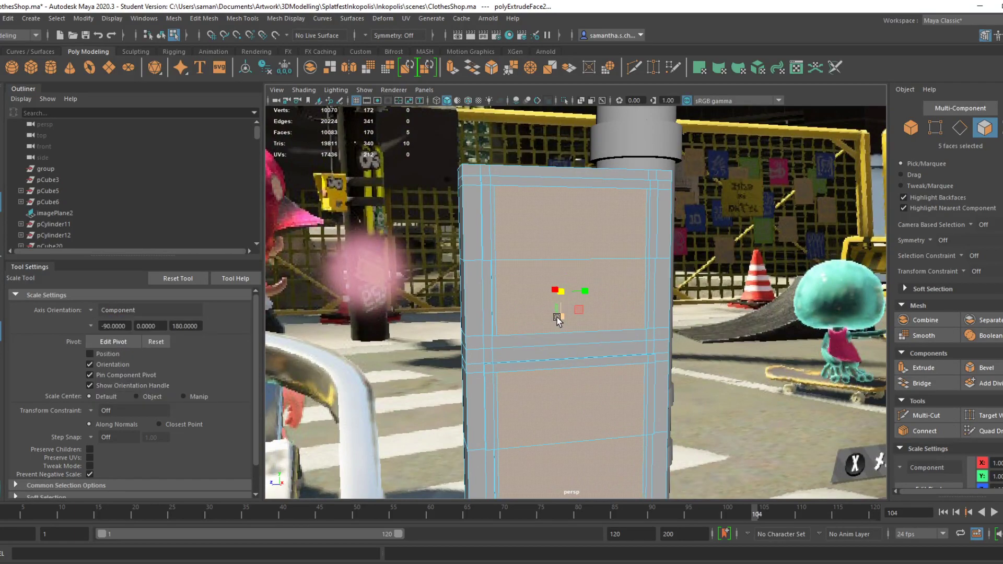
{"action": "left_click_drag", "start_coordinate": [629, 361], "coordinate": [626, 313], "text": "alt"}
{"action": "key", "text": "w"}
{"action": "left_click_drag", "start_coordinate": [626, 364], "coordinate": [567, 308], "text": "alt"}
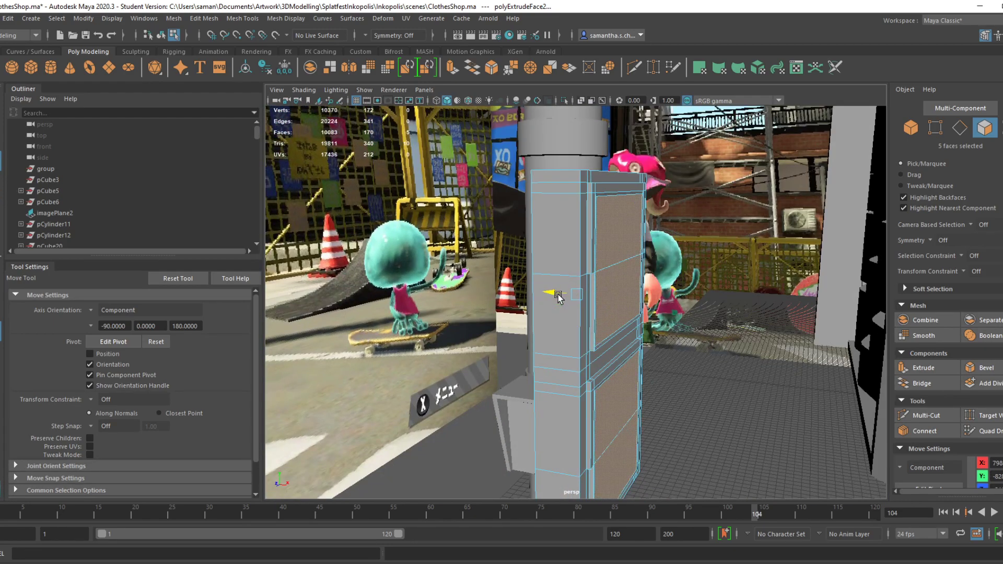
{"action": "key", "text": "ctrl+z"}
Set the move axis orientation to World and recess the extruded central faces slightly into the box
{"action": "left_click", "coordinate": [99, 312]}
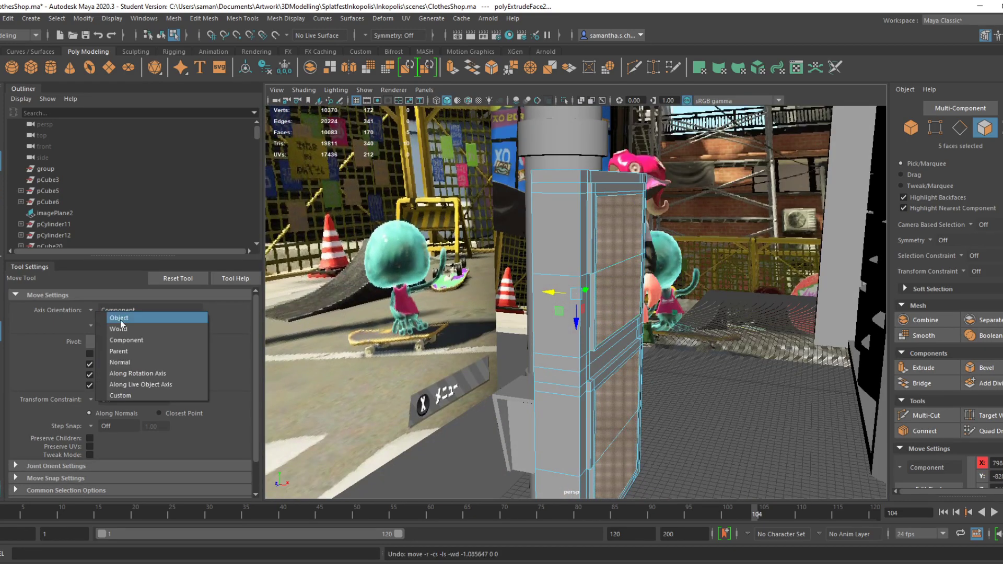
{"action": "left_click", "coordinate": [133, 327]}
{"action": "left_click_drag", "start_coordinate": [648, 376], "coordinate": [675, 392], "text": "alt"}
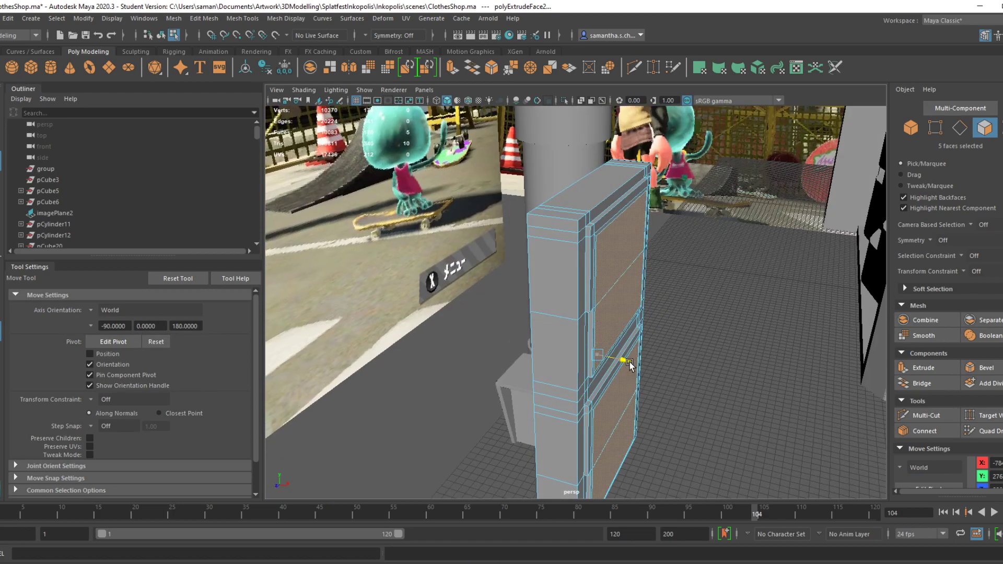
{"action": "left_click_drag", "start_coordinate": [630, 365], "coordinate": [556, 256], "text": "alt"}
{"action": "right_click_drag", "start_coordinate": [556, 256], "coordinate": [610, 240]}
{"action": "left_click_drag", "start_coordinate": [579, 309], "coordinate": [625, 416], "text": "alt"}
Extrude the thin frame faces along the top and upper sides of both panels outward to form two visor hoods
{"action": "right_click_drag", "start_coordinate": [541, 356], "coordinate": [541, 316]}
{"action": "left_click", "coordinate": [541, 356]}
{"action": "left_click", "coordinate": [542, 292], "text": "shift"}
{"action": "left_click", "coordinate": [572, 282], "text": "shift"}
{"action": "mouse_move", "coordinate": [572, 284]}
{"action": "left_mouse_down", "text": "alt"}
{"action": "mouse_move", "coordinate": [696, 375]}
{"action": "mouse_move", "coordinate": [580, 290]}
{"action": "left_mouse_up", "text": "alt"}
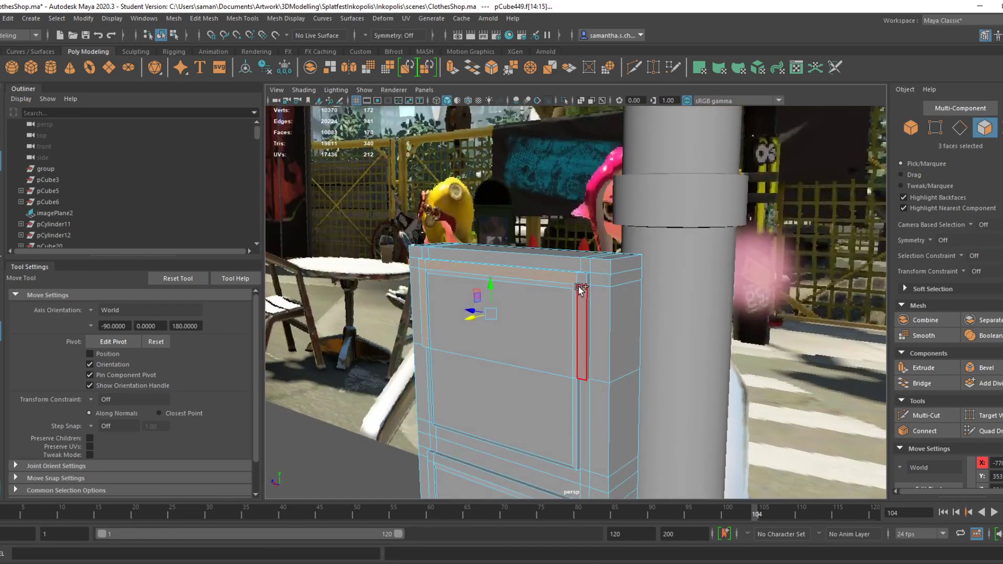
{"action": "left_click_drag", "start_coordinate": [635, 394], "coordinate": [511, 318], "text": "alt"}
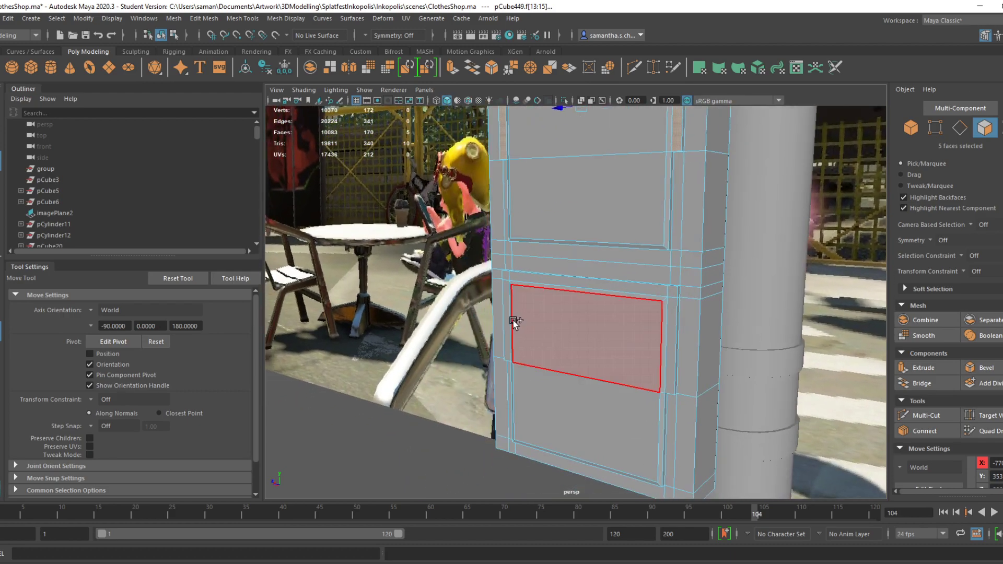
{"action": "left_click", "coordinate": [505, 275], "text": "shift"}
{"action": "left_click", "coordinate": [651, 294], "text": "shift"}
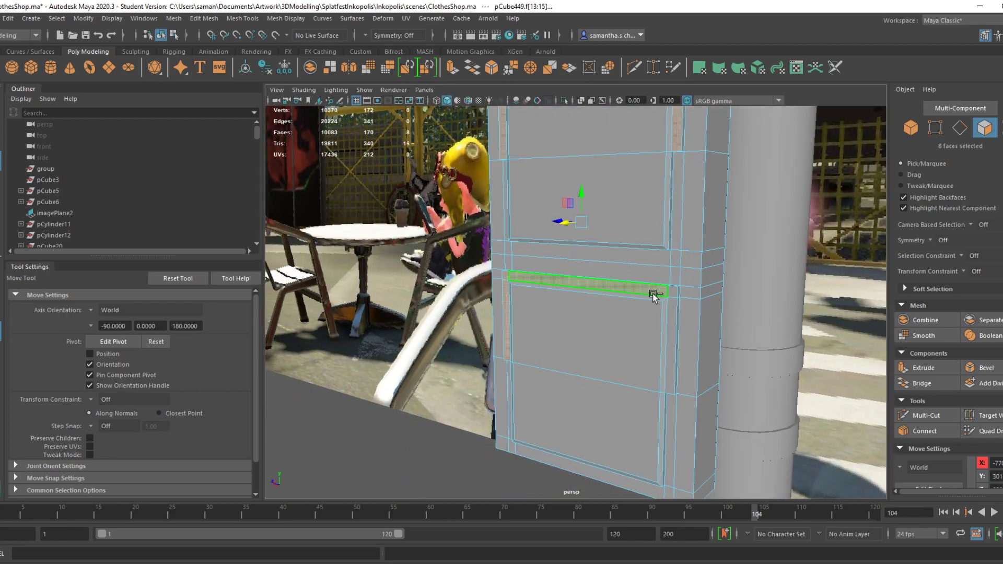
{"action": "left_click", "coordinate": [673, 330], "text": "shift"}
{"action": "left_click_drag", "start_coordinate": [711, 384], "coordinate": [618, 446], "text": "alt"}
{"action": "key", "text": "ctrl+e"}
{"action": "key", "text": "w"}
{"action": "left_click_drag", "start_coordinate": [569, 306], "coordinate": [517, 309]}
{"action": "left_click_drag", "start_coordinate": [611, 413], "coordinate": [538, 321], "text": "alt"}
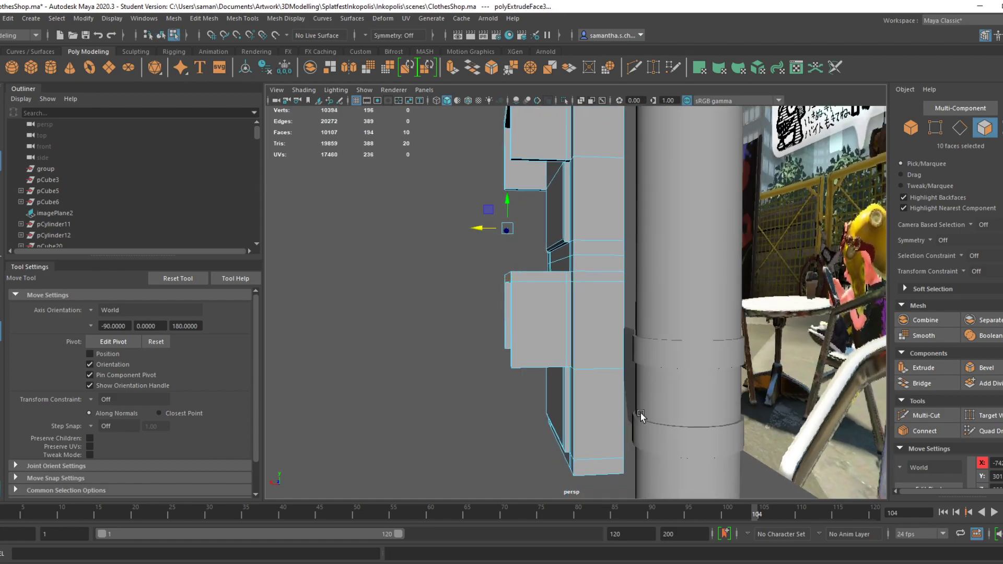
In the front view, try slanting both visor hoods by moving their lower front vertices back towards the box
{"action": "scroll", "coordinate": [574, 313], "scroll_direction": "down", "scroll_amount": 3}
{"action": "key", "text": "space"}
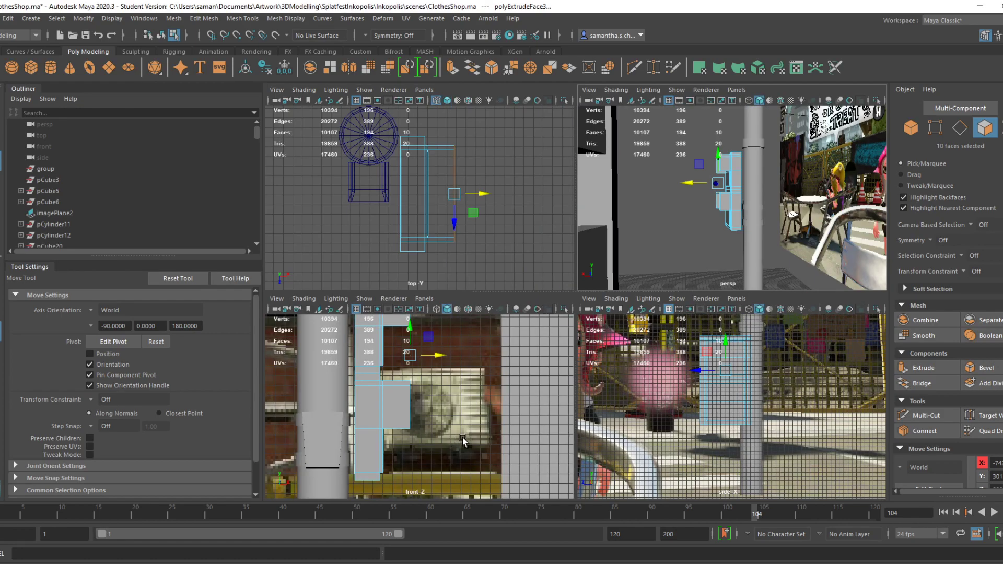
{"action": "key", "text": "space"}
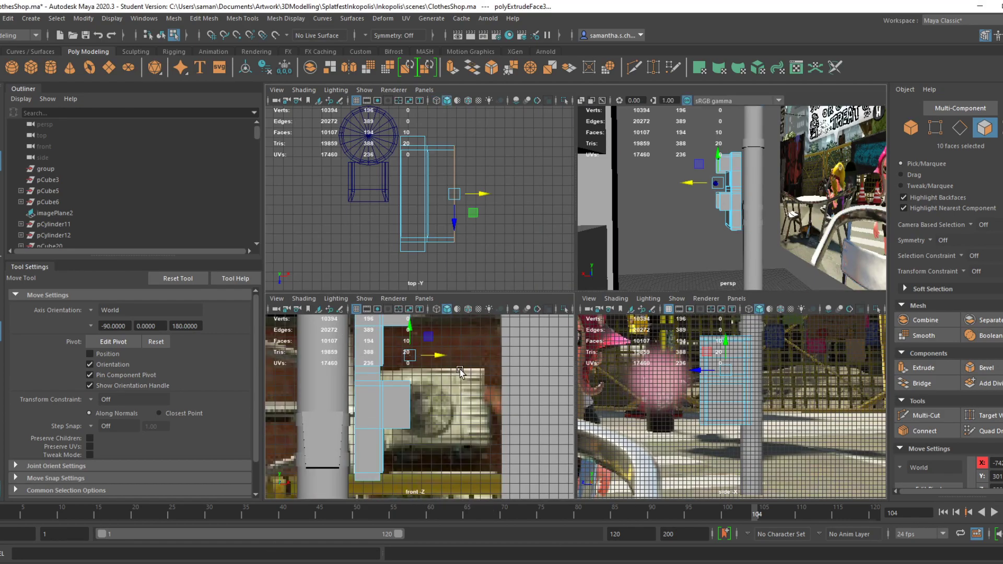
{"action": "right_click_drag", "start_coordinate": [536, 283], "coordinate": [494, 283]}
{"action": "left_click_drag", "start_coordinate": [546, 329], "coordinate": [578, 383]}
{"action": "middle_click_drag", "start_coordinate": [624, 207], "coordinate": [619, 315], "text": "alt"}
{"action": "left_click_drag", "start_coordinate": [540, 234], "coordinate": [626, 311], "text": "shift"}
{"action": "left_click_drag", "start_coordinate": [578, 364], "coordinate": [560, 353]}
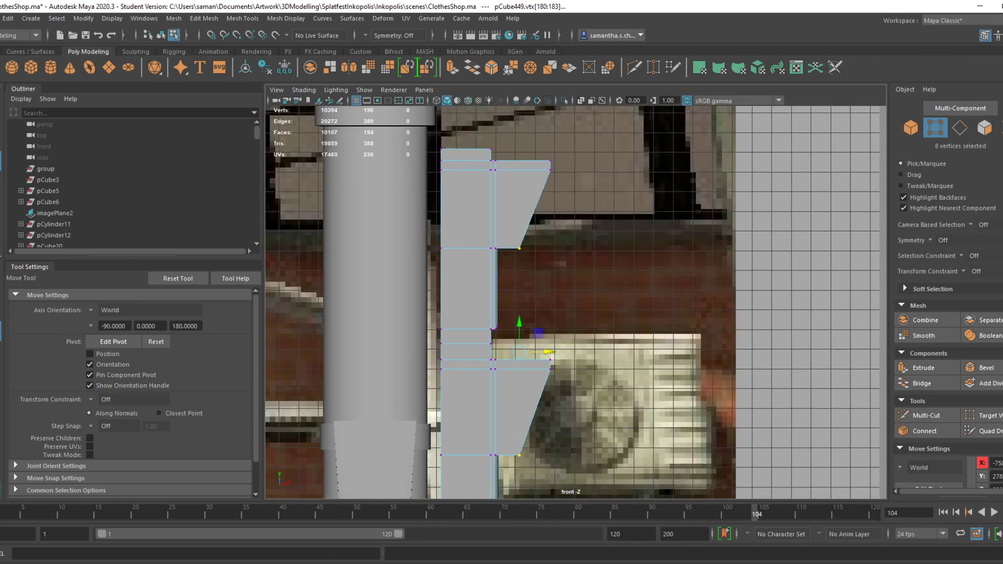
Compare the hoods with the traffic light in the game capture, return to the perspective view, and undo the last vertex move
{"action": "key", "text": "alt+Tab"}
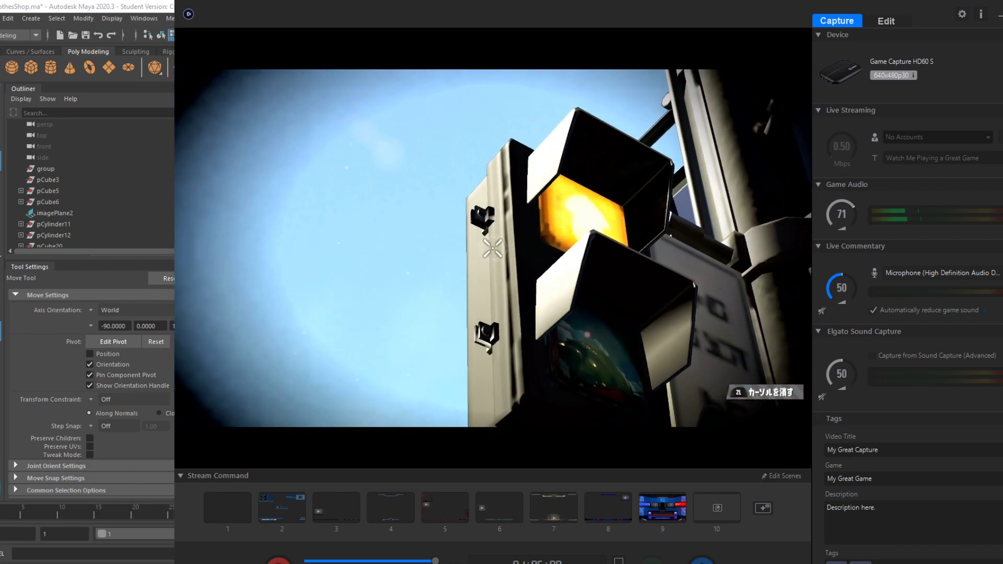
{"action": "key", "text": "alt+Tab"}
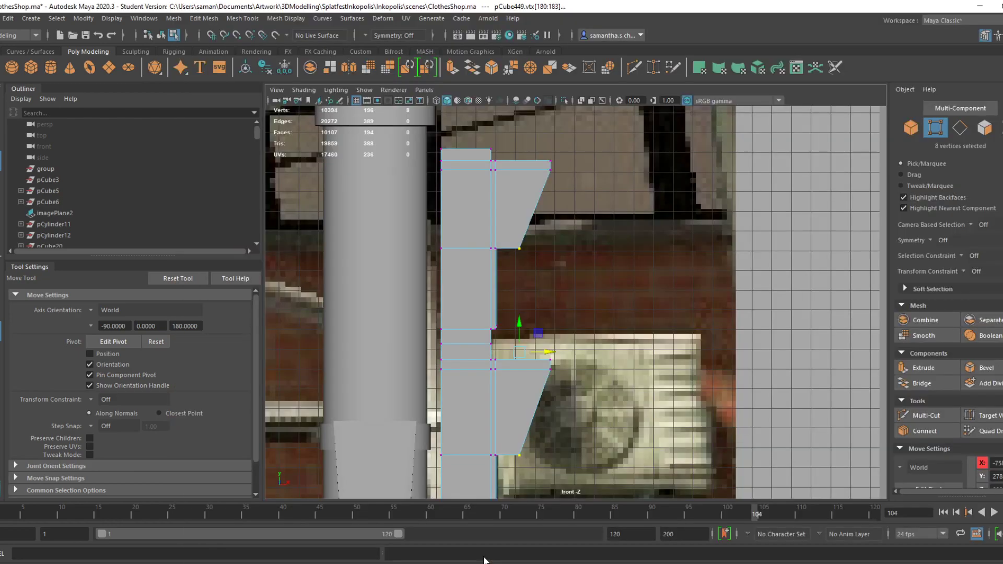
{"action": "key", "text": "space"}
{"action": "key", "text": "space"}
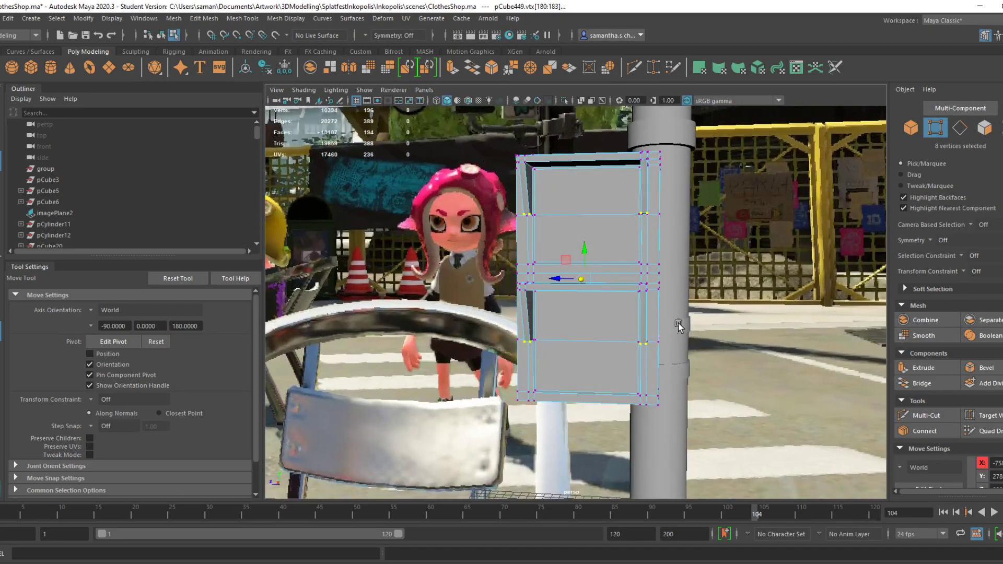
{"action": "left_click_drag", "start_coordinate": [679, 327], "coordinate": [760, 363], "text": "alt"}
{"action": "key", "text": "ctrl+z"}
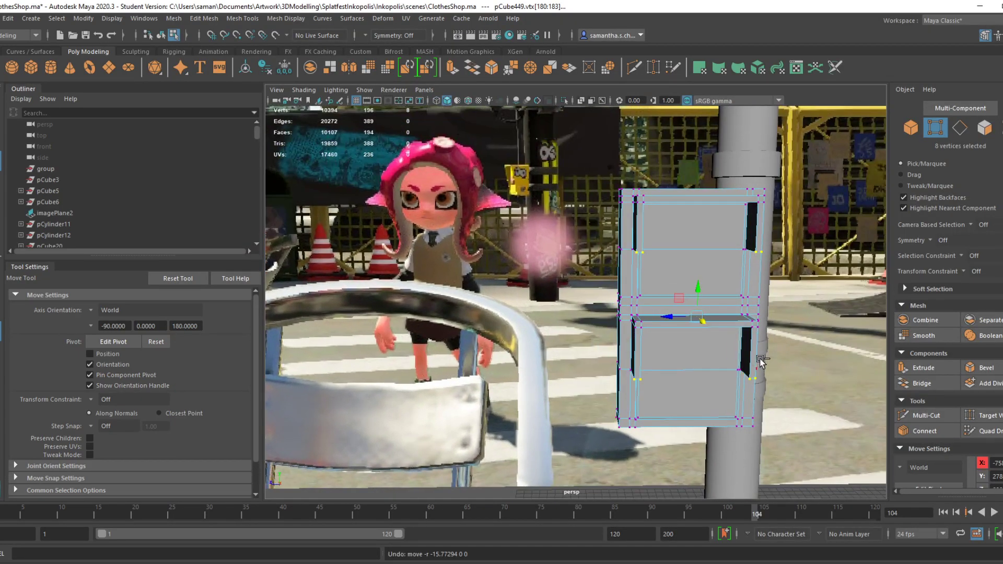
Undo the extrusion of both visor hoods and compare the flat box with the traffic light in the game capture
{"action": "key", "text": "ctrl+z"}
{"action": "key", "text": "ctrl+z"}
{"action": "key", "text": "ctrl+z"}
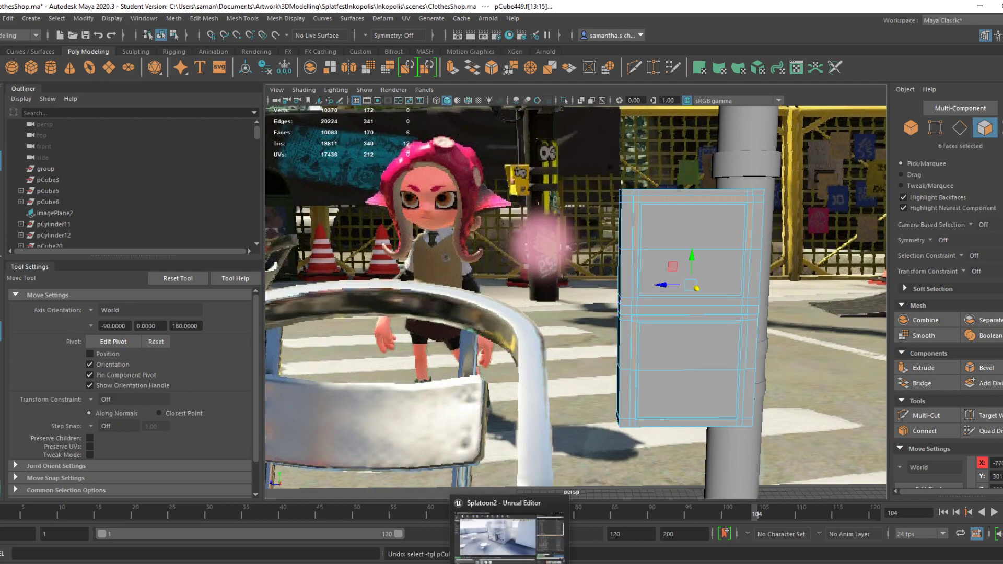
{"action": "left_click", "coordinate": [528, 563]}
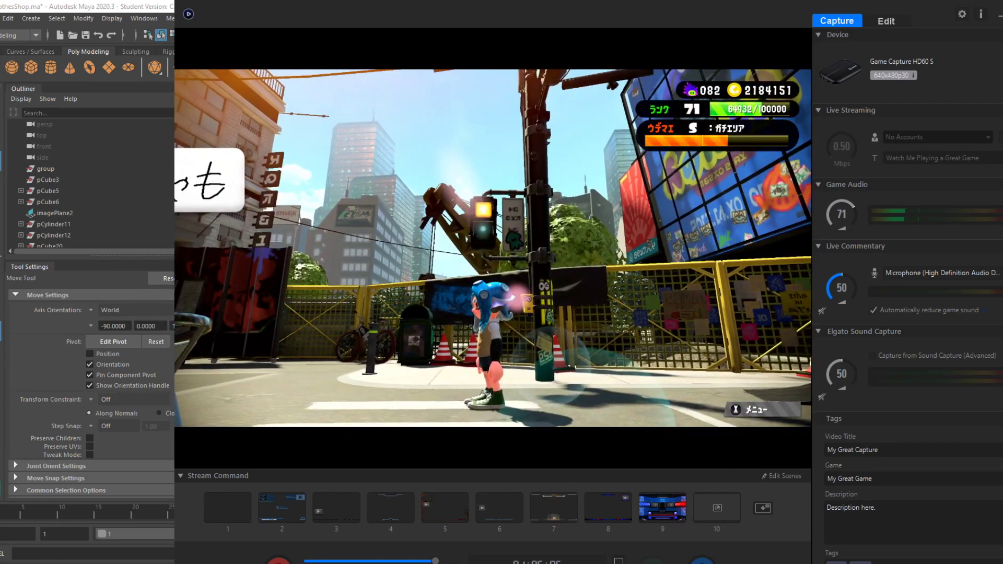
{"action": "mouse_move", "coordinate": [426, 563]}
{"action": "left_click", "coordinate": [486, 545]}
In the side view, scale the whole traffic light box slightly narrower horizontally
{"action": "key", "text": "space"}
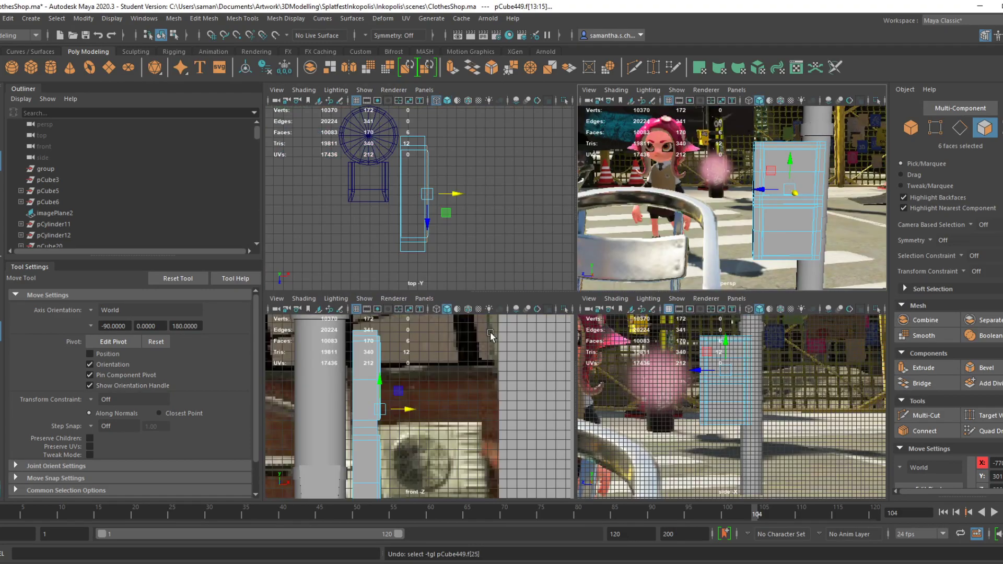
{"action": "key", "text": "space"}
{"action": "scroll", "coordinate": [626, 351], "scroll_direction": "down", "scroll_amount": 1}
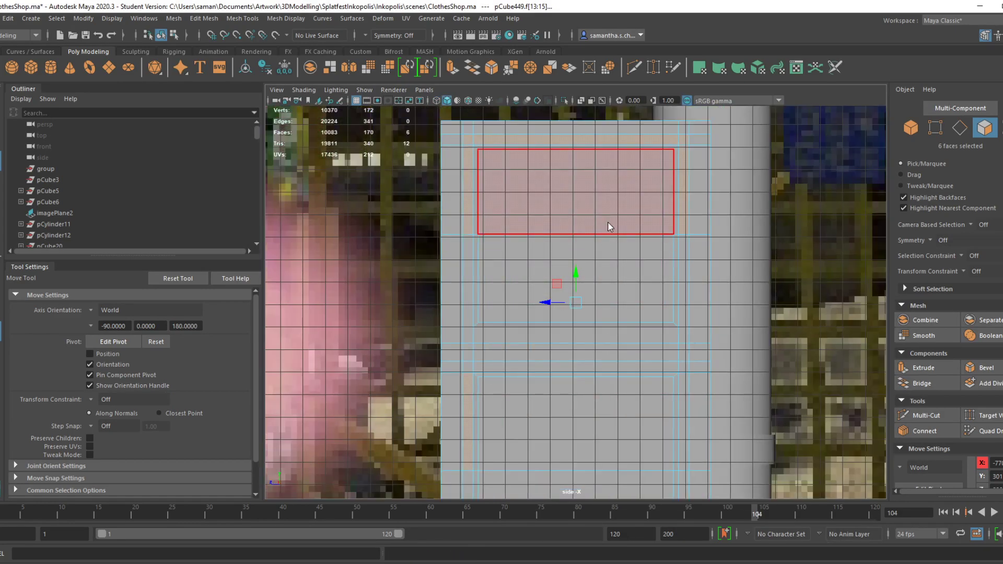
{"action": "key", "text": "F8"}
{"action": "key", "text": "r"}
{"action": "left_click_drag", "start_coordinate": [548, 357], "coordinate": [551, 359]}
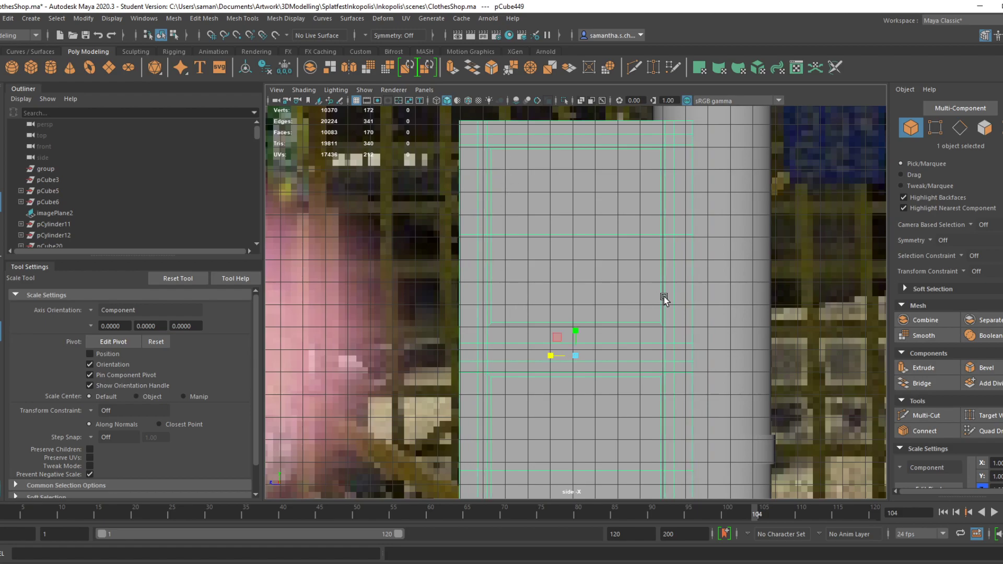
Select the vertical frame edges running along one side of both panels on the front of the box
{"action": "key", "text": "space"}
{"action": "key", "text": "space"}
{"action": "scroll", "coordinate": [651, 397], "scroll_direction": "up", "scroll_amount": 4}
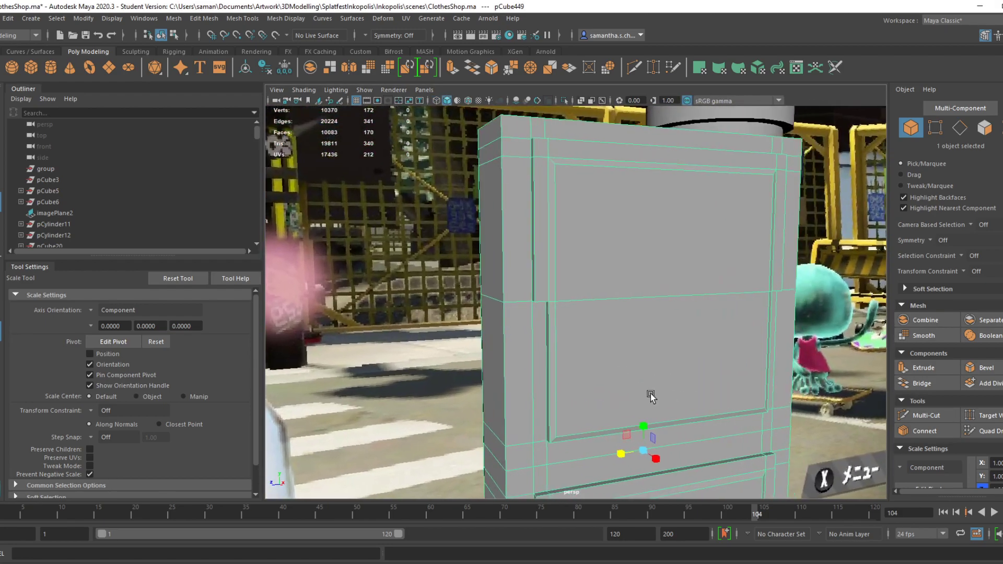
{"action": "left_click_drag", "start_coordinate": [651, 397], "coordinate": [536, 291], "text": "alt"}
{"action": "right_click_drag", "start_coordinate": [500, 235], "coordinate": [494, 196]}
{"action": "double_click", "coordinate": [488, 261]}
{"action": "double_click", "coordinate": [486, 261]}
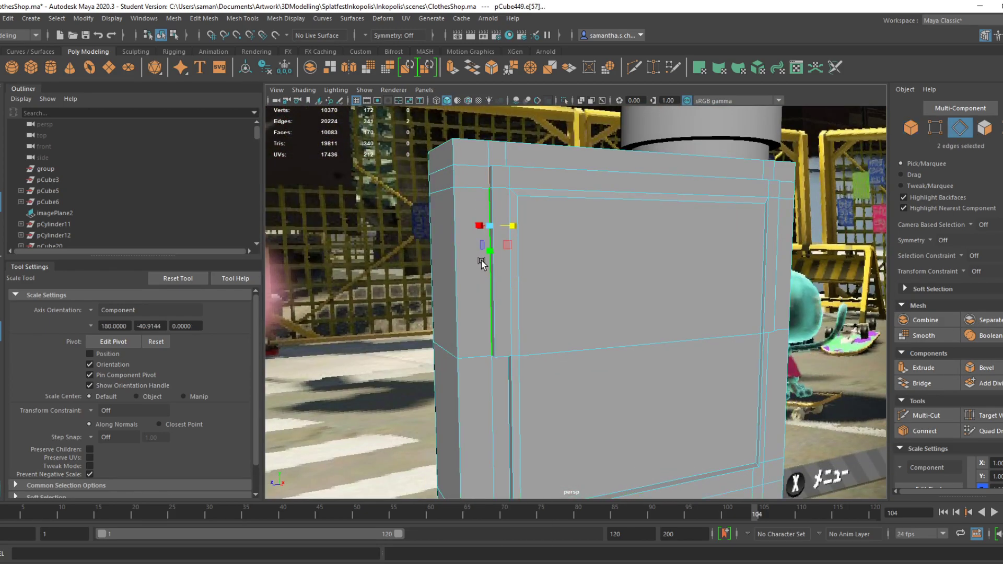
{"action": "double_click", "coordinate": [496, 154], "text": "shift"}
{"action": "double_click", "coordinate": [495, 405], "text": "shift"}
{"action": "scroll", "coordinate": [544, 293], "scroll_direction": "down", "scroll_amount": 2}
{"action": "middle_click_drag", "start_coordinate": [544, 294], "coordinate": [538, 125], "text": "alt"}
{"action": "double_click", "coordinate": [508, 294], "text": "shift"}
{"action": "double_click", "coordinate": [509, 412], "text": "shift"}
Add the matching vertical edges on the opposite side and the back of the box to the selection, and save the scene
{"action": "left_click_drag", "start_coordinate": [509, 412], "coordinate": [659, 414], "text": "alt"}
{"action": "double_click", "coordinate": [616, 413], "text": "shift"}
{"action": "double_click", "coordinate": [610, 308], "text": "shift"}
{"action": "key", "text": "ctrl+z"}
{"action": "double_click", "coordinate": [635, 219], "text": "shift"}
{"action": "left_click_drag", "start_coordinate": [635, 220], "coordinate": [538, 405], "text": "alt"}
{"action": "double_click", "coordinate": [610, 269], "text": "shift"}
{"action": "double_click", "coordinate": [585, 334], "text": "shift"}
{"action": "middle_click_drag", "start_coordinate": [538, 405], "coordinate": [535, 251], "text": "alt"}
{"action": "left_click_drag", "start_coordinate": [535, 250], "coordinate": [634, 318], "text": "alt"}
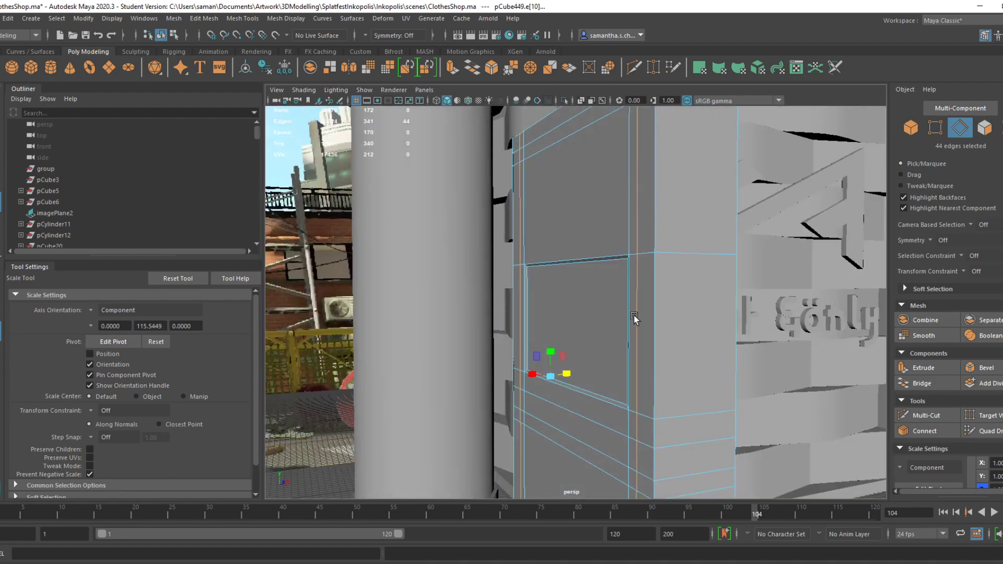
{"action": "middle_click_drag", "start_coordinate": [633, 319], "coordinate": [666, 312], "text": "alt"}
{"action": "left_click_drag", "start_coordinate": [666, 312], "coordinate": [635, 381], "text": "alt"}
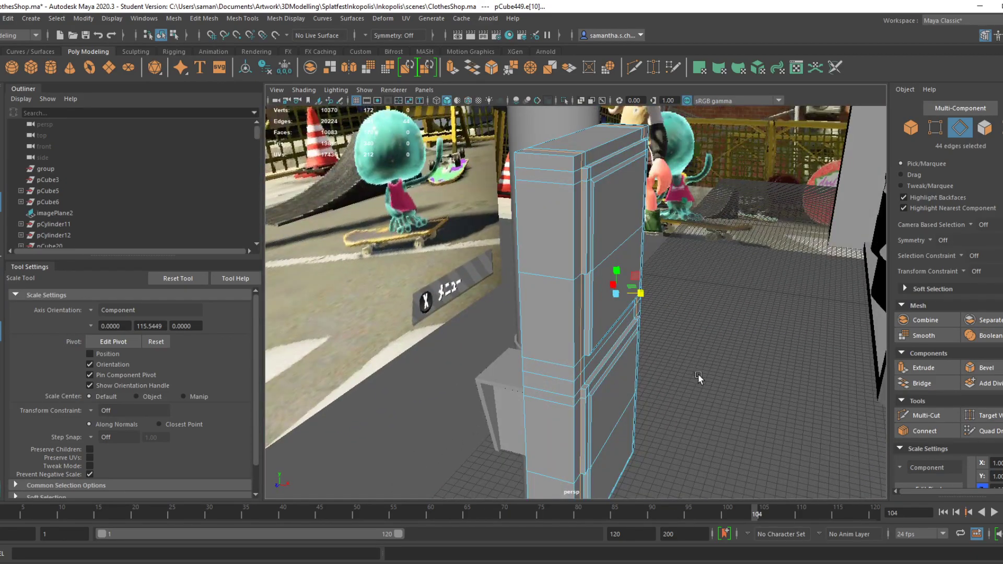
{"action": "key", "text": "ctrl+s"}
{"action": "left_click", "coordinate": [488, 303]}
Set the scale axis orientation to World for the selected edge loops and undo the trial scaling
{"action": "mouse_move", "coordinate": [666, 327]}
{"action": "left_mouse_down", "text": "alt"}
{"action": "mouse_move", "coordinate": [648, 316]}
{"action": "mouse_move", "coordinate": [680, 324]}
{"action": "left_mouse_up", "text": "alt"}
{"action": "key", "text": "super"}
{"action": "key", "text": "super"}
{"action": "key", "text": "ctrl+z"}
{"action": "left_click", "coordinate": [92, 309]}
{"action": "left_click", "coordinate": [115, 309]}
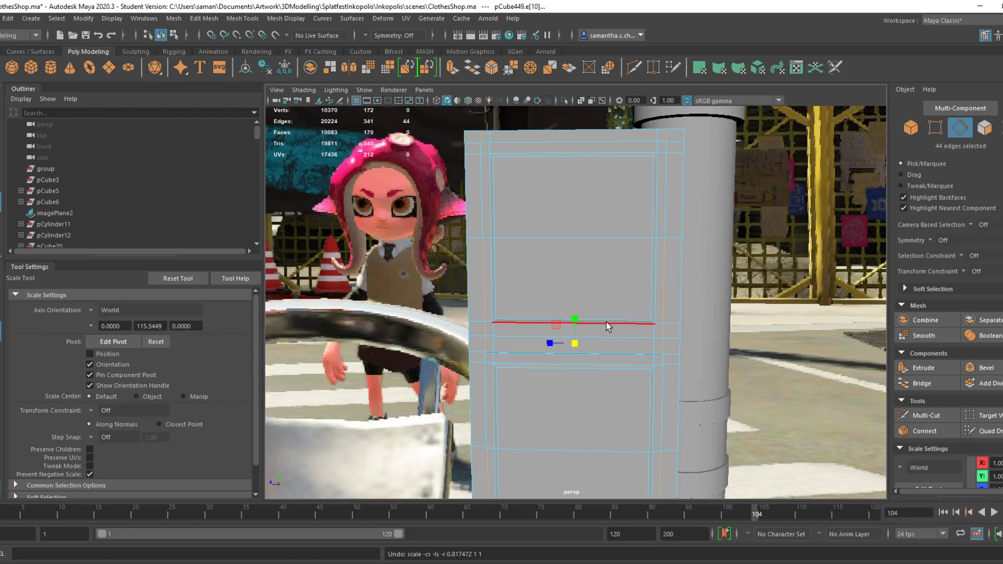
{"action": "left_click", "coordinate": [550, 343]}
{"action": "key", "text": "ctrl+z"}
Add the missed vertical frame edges beside both panels to the selection and spread all the loops horizontally outward
{"action": "left_click_drag", "start_coordinate": [476, 404], "coordinate": [630, 422], "text": "alt"}
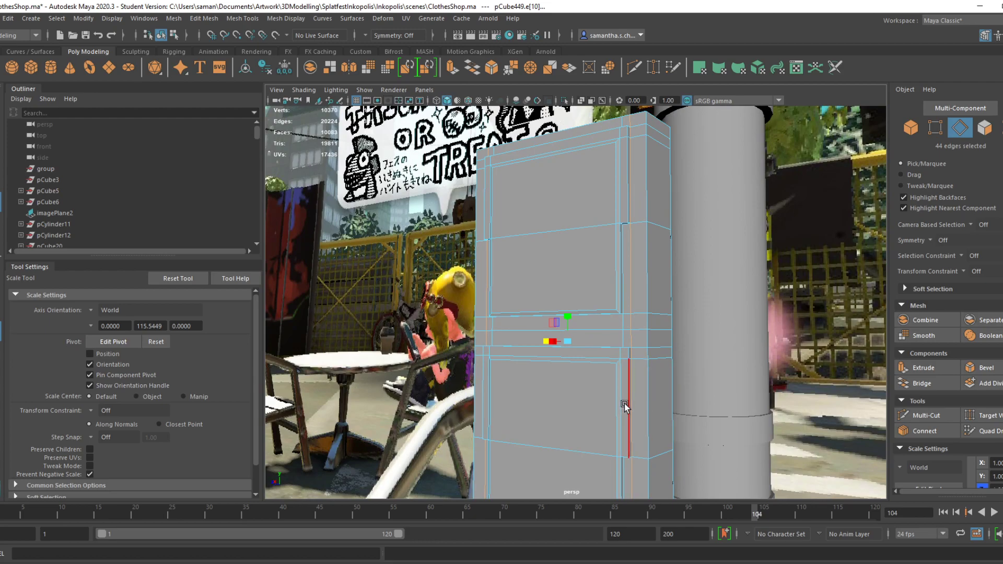
{"action": "left_click", "coordinate": [624, 403], "text": "shift"}
{"action": "left_click_drag", "start_coordinate": [623, 366], "coordinate": [602, 393], "text": "alt"}
{"action": "left_click", "coordinate": [575, 364], "text": "shift"}
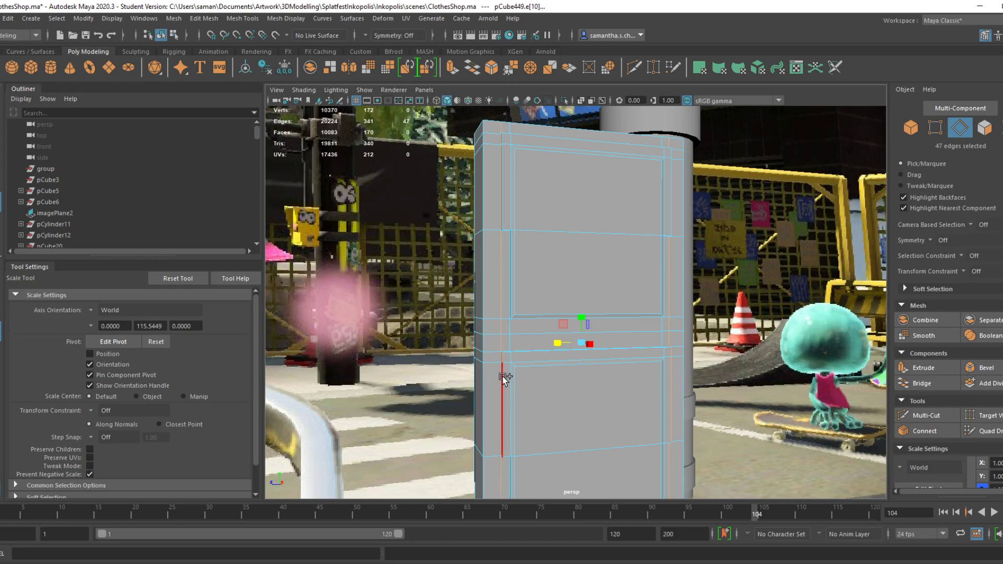
{"action": "left_click", "coordinate": [502, 385], "text": "shift"}
{"action": "middle_click_drag", "start_coordinate": [556, 302], "coordinate": [550, 378], "text": "alt"}
{"action": "left_click", "coordinate": [499, 269], "text": "shift"}
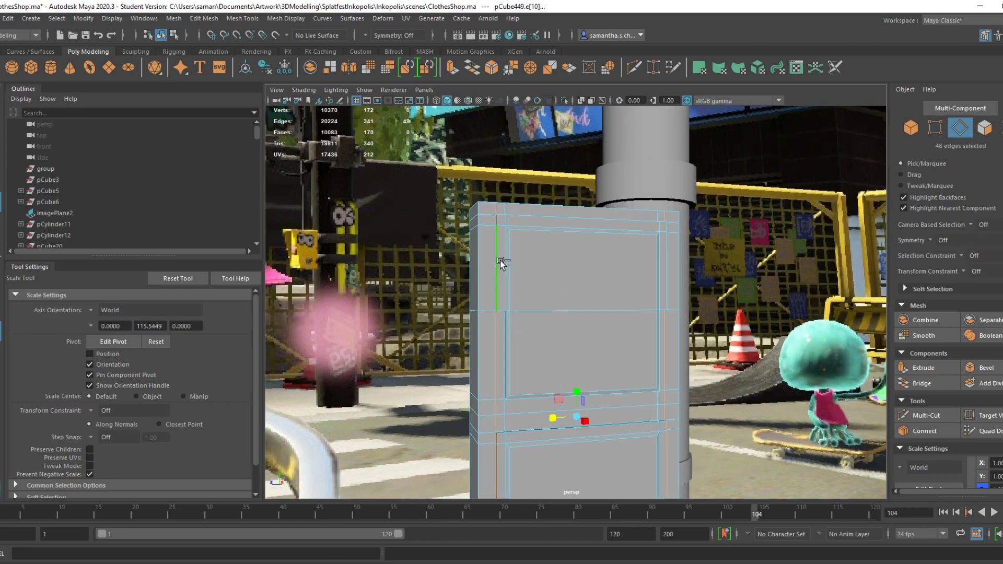
{"action": "left_click", "coordinate": [496, 219], "text": "shift"}
{"action": "left_click", "coordinate": [667, 229], "text": "shift"}
{"action": "left_click", "coordinate": [666, 249], "text": "shift"}
{"action": "left_click_drag", "start_coordinate": [653, 360], "coordinate": [631, 365], "text": "alt"}
{"action": "middle_click_drag", "start_coordinate": [631, 365], "coordinate": [578, 319], "text": "alt"}
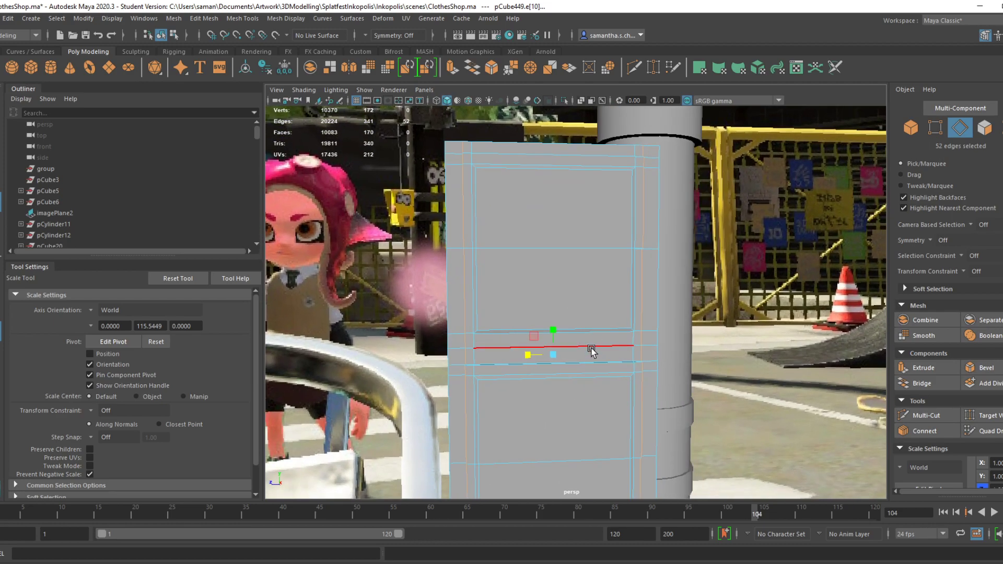
{"action": "left_click_drag", "start_coordinate": [529, 356], "coordinate": [471, 356]}
{"action": "left_click", "coordinate": [470, 356]}
Select the horizontal edge loops just above both panels and move them slightly down
{"action": "double_click", "coordinate": [505, 356]}
{"action": "left_click_drag", "start_coordinate": [551, 297], "coordinate": [519, 293], "text": "alt"}
{"action": "double_click", "coordinate": [430, 365], "text": "shift"}
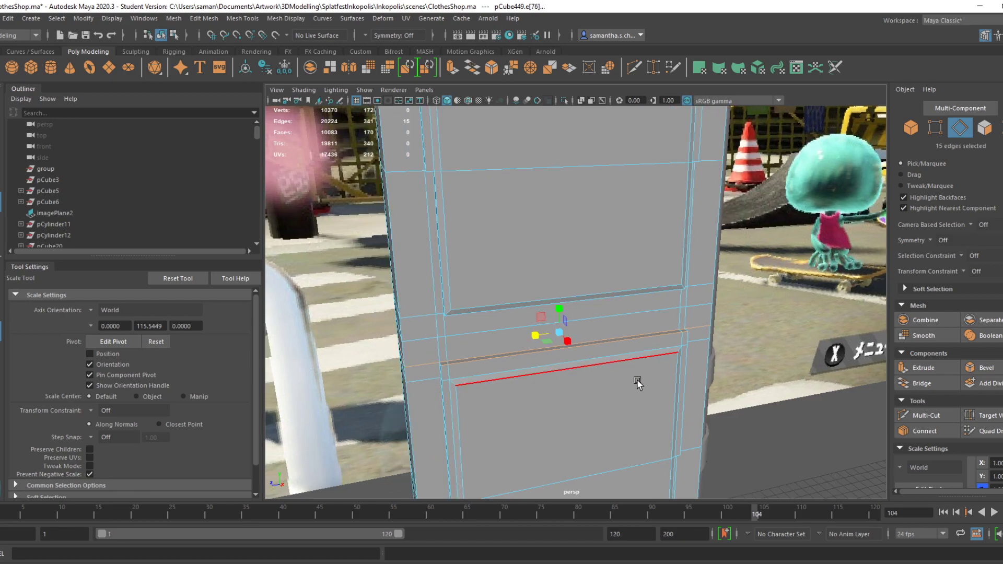
{"action": "left_click_drag", "start_coordinate": [649, 381], "coordinate": [585, 377], "text": "alt"}
{"action": "left_click_drag", "start_coordinate": [721, 357], "coordinate": [677, 409], "text": "alt"}
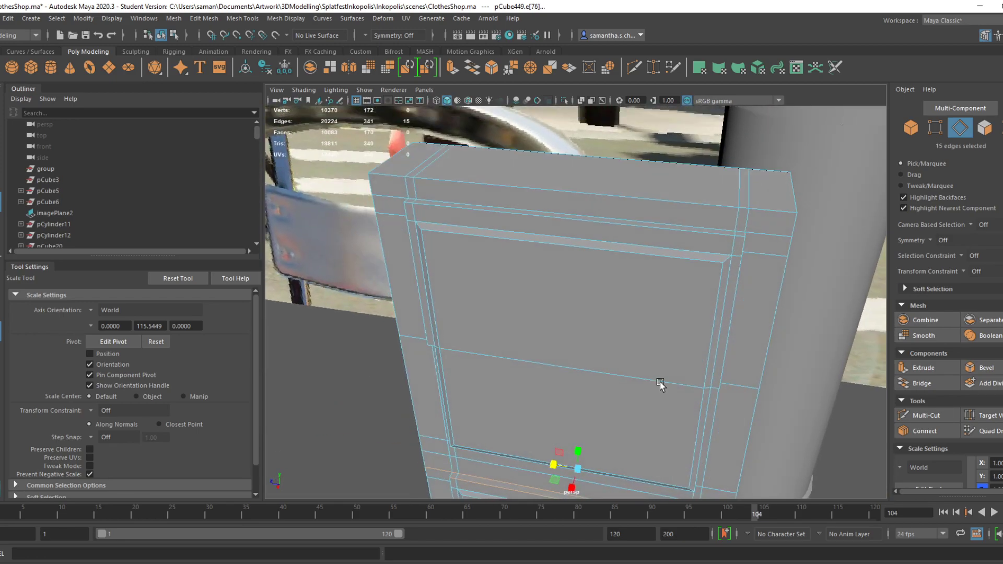
{"action": "double_click", "coordinate": [438, 212], "text": "shift"}
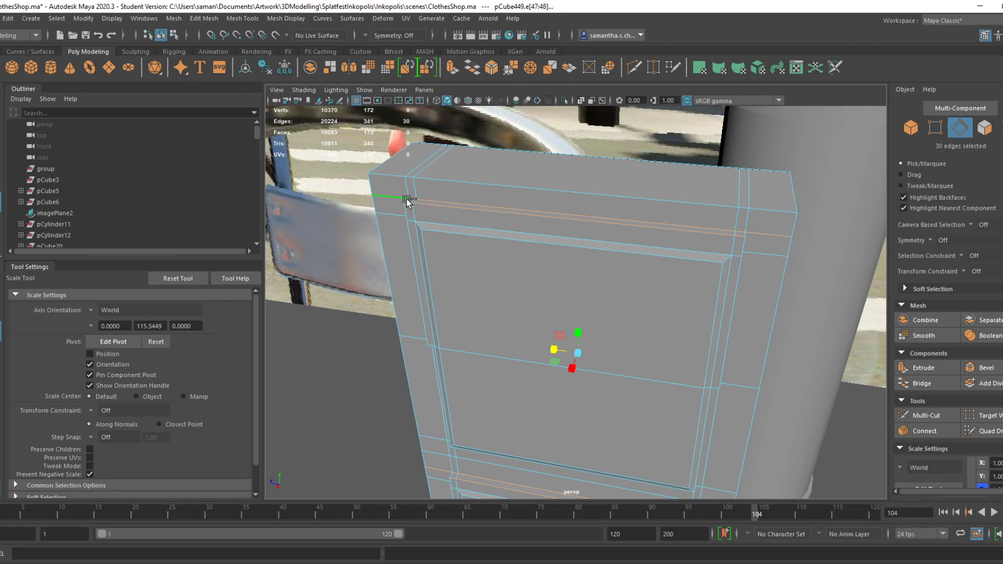
{"action": "double_click", "coordinate": [634, 249], "text": "shift"}
{"action": "key", "text": "w"}
{"action": "left_click_drag", "start_coordinate": [574, 332], "coordinate": [575, 335]}
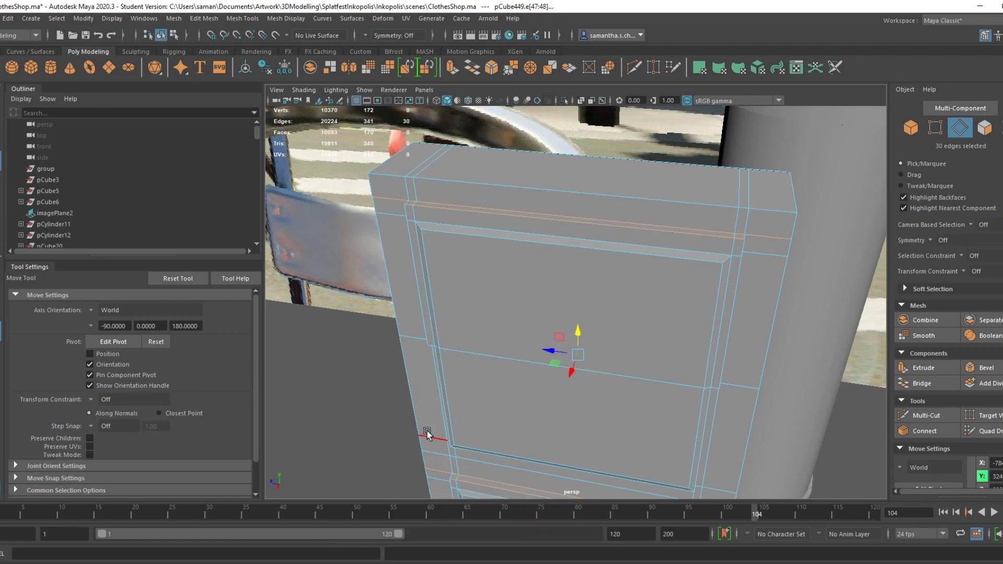
Lower the same horizontal loops further towards the panels in an orthographic view and save the scene
{"action": "key", "text": "space"}
{"action": "key", "text": "space"}
{"action": "left_click_drag", "start_coordinate": [574, 274], "coordinate": [573, 285]}
{"action": "key", "text": "space"}
{"action": "key", "text": "space"}
{"action": "key", "text": "ctrl+s"}
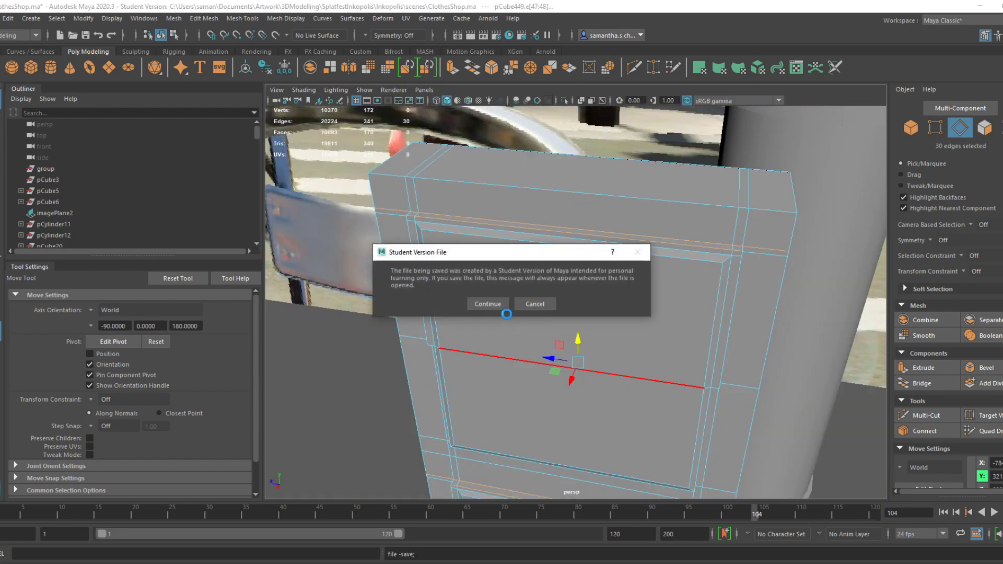
{"action": "left_click", "coordinate": [488, 303]}
{"action": "key", "text": "f"}
{"action": "scroll", "coordinate": [648, 283], "scroll_direction": "up", "scroll_amount": 5}
{"action": "left_click_drag", "start_coordinate": [619, 313], "coordinate": [609, 372]}
{"action": "key", "text": "ctrl+s"}
{"action": "left_click", "coordinate": [486, 304]}
Try deleting the recessed face on the back of the box, inspect the opening in the front view, and undo the deletion
{"action": "right_click_drag", "start_coordinate": [601, 291], "coordinate": [605, 311]}
{"action": "left_click", "coordinate": [616, 330]}
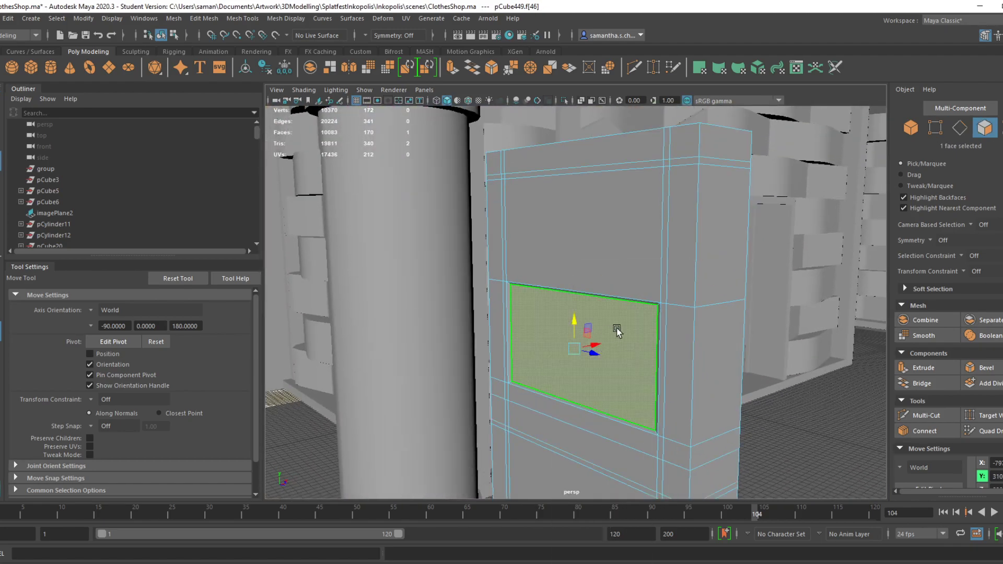
{"action": "key", "text": "Delete"}
{"action": "left_click", "coordinate": [509, 342]}
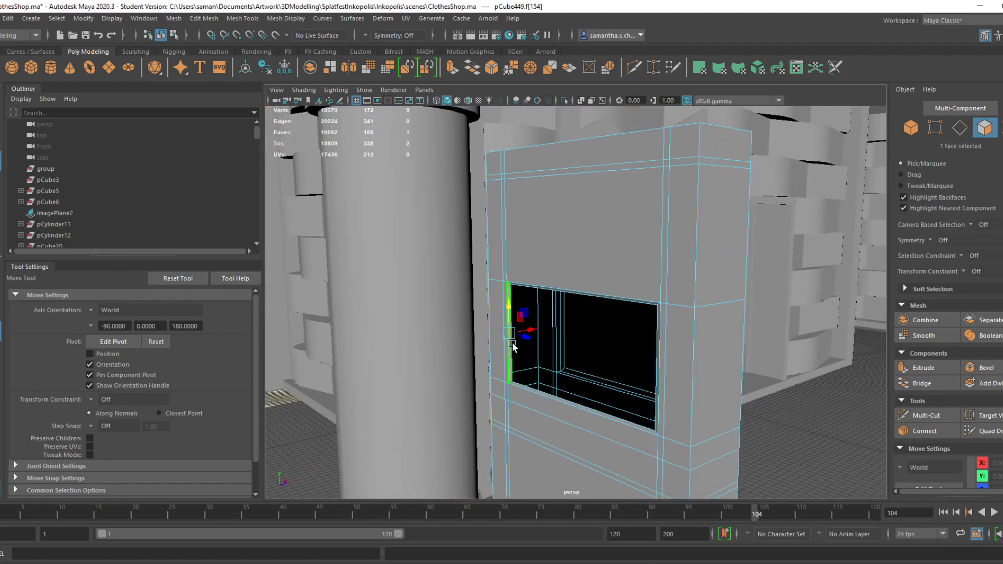
{"action": "key", "text": "space"}
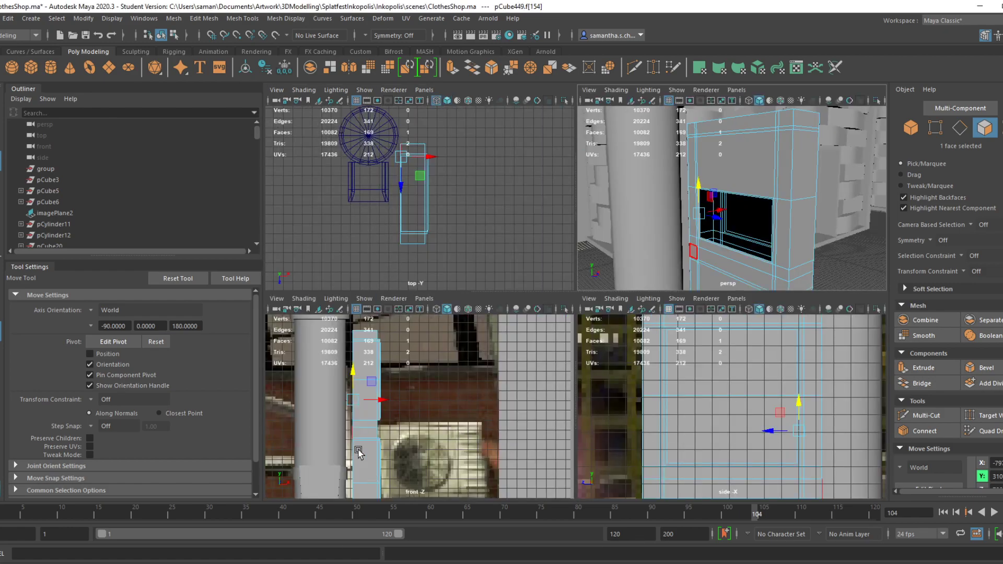
{"action": "key", "text": "space"}
{"action": "key", "text": "3"}
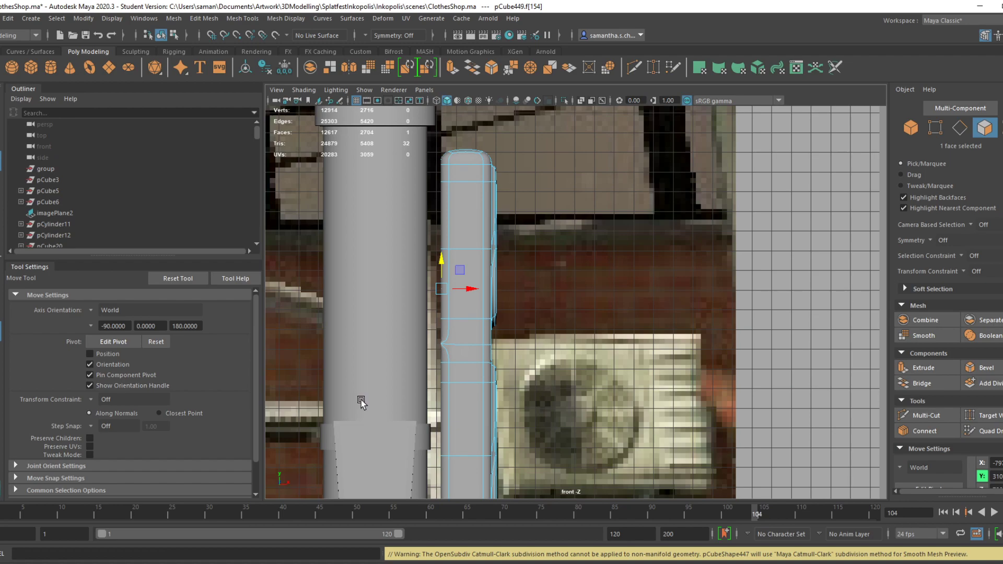
{"action": "key", "text": "1"}
{"action": "key", "text": "4"}
{"action": "scroll", "coordinate": [438, 369], "scroll_direction": "up", "scroll_amount": 2}
{"action": "middle_click_drag", "start_coordinate": [395, 276], "coordinate": [593, 320], "text": "alt"}
{"action": "scroll", "coordinate": [594, 319], "scroll_direction": "up", "scroll_amount": 3}
{"action": "right_click_drag", "start_coordinate": [668, 174], "coordinate": [553, 230]}
{"action": "right_click", "coordinate": [594, 270]}
{"action": "key", "text": "ctrl+z"}
{"action": "key", "text": "ctrl+z"}
{"action": "key", "text": "space"}
{"action": "key", "text": "ctrl+z"}
{"action": "key", "text": "ctrl+z"}
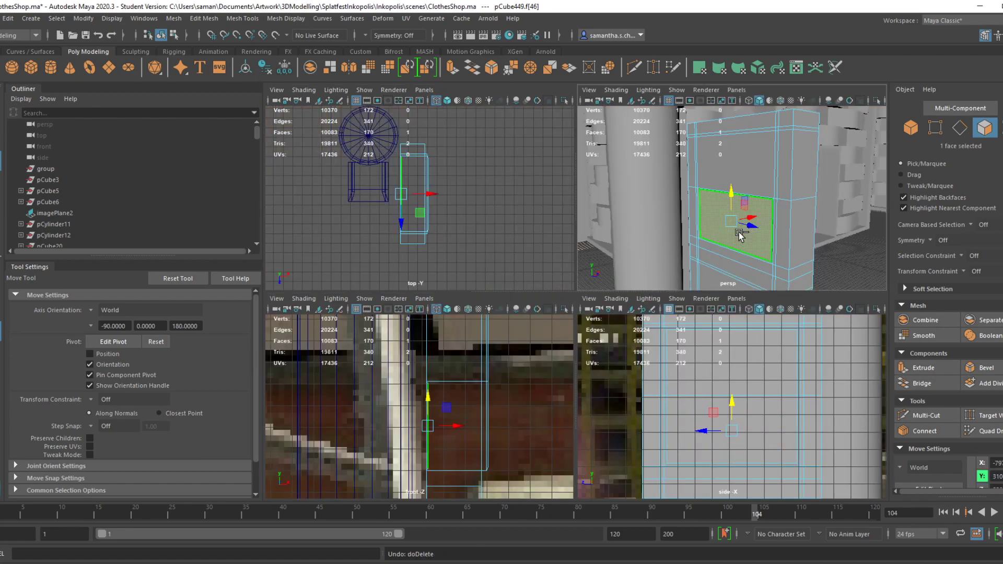
Switch the box from face to object selection in the front view and save the scene
{"action": "key", "text": "space"}
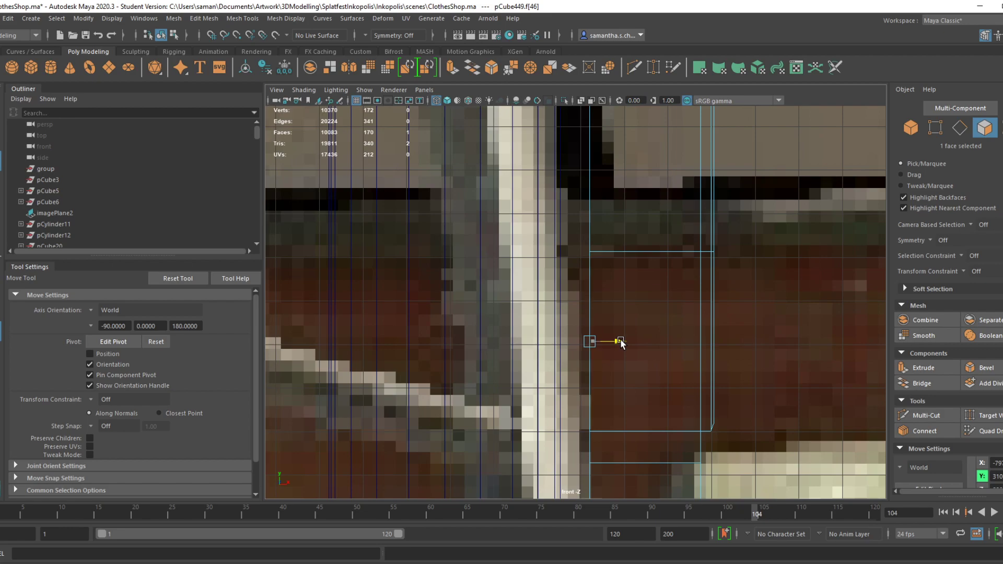
{"action": "key", "text": "ctrl+s"}
{"action": "key", "text": "Return"}
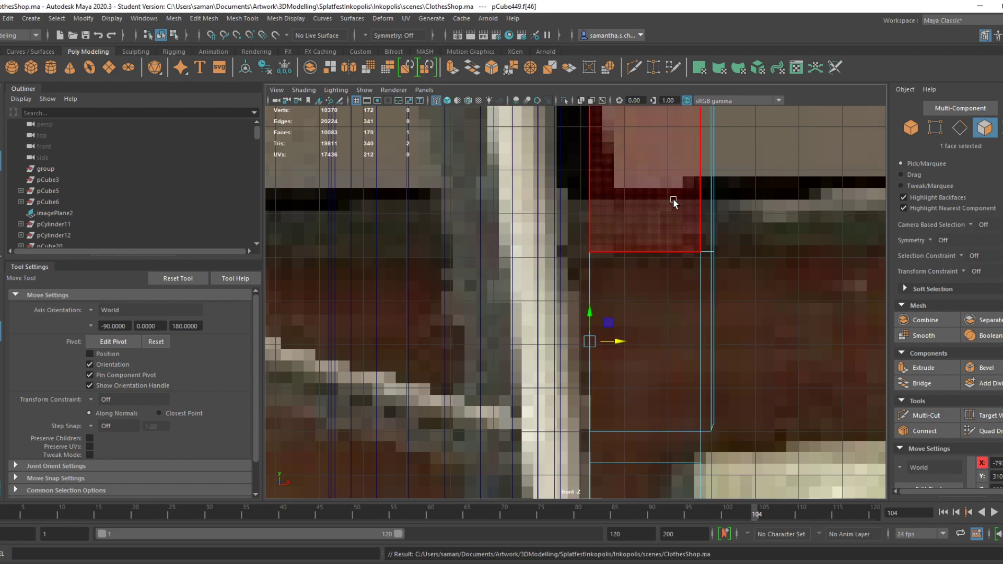
{"action": "right_click_drag", "start_coordinate": [591, 211], "coordinate": [621, 185]}
{"action": "key", "text": "ctrl+s"}
{"action": "left_click", "coordinate": [488, 302]}
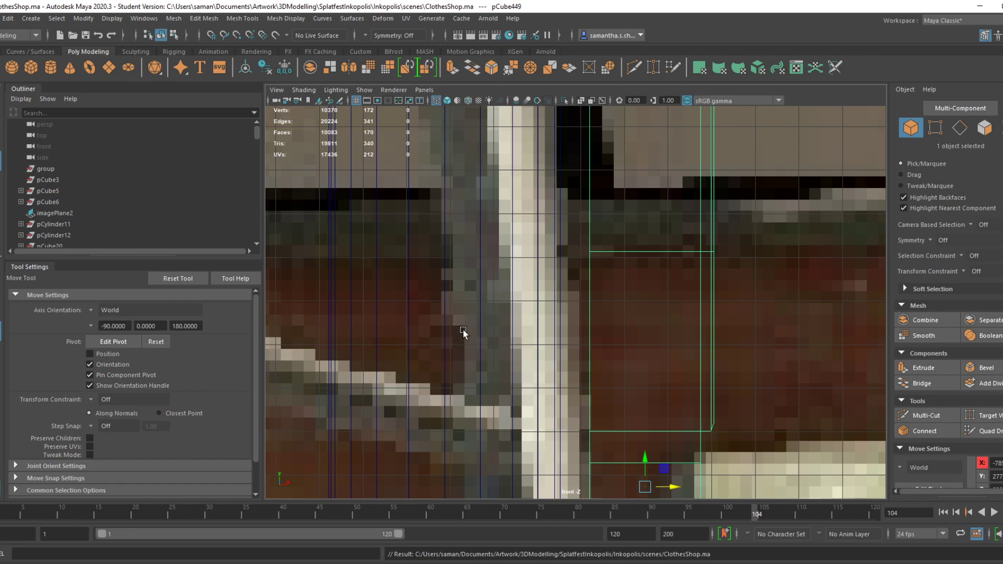
Select the recessed face on the back of the box together with its four thin side faces and delete them
{"action": "scroll", "coordinate": [636, 370], "scroll_direction": "down", "scroll_amount": 5}
{"action": "scroll", "coordinate": [648, 358], "scroll_direction": "up", "scroll_amount": 5}
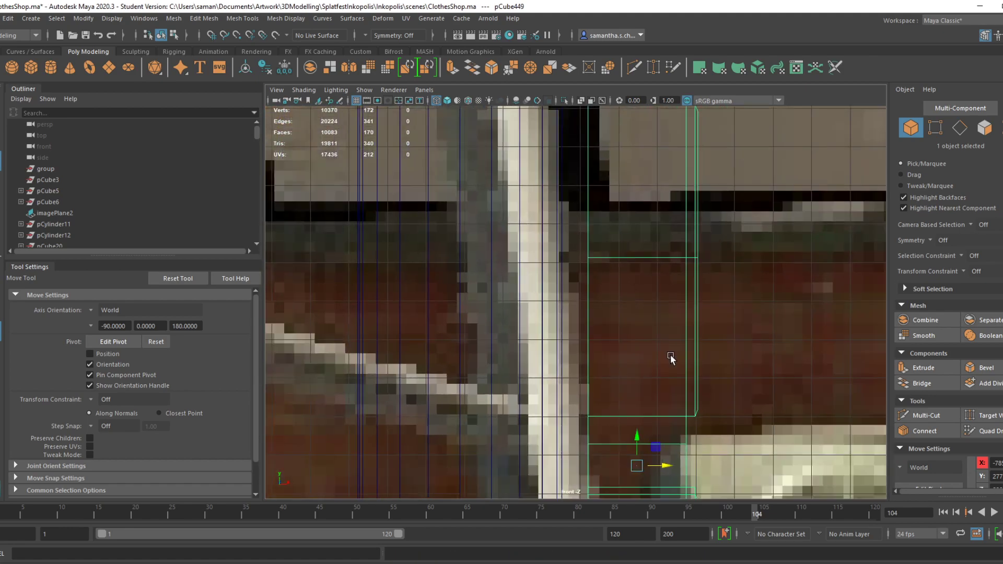
{"action": "scroll", "coordinate": [671, 357], "scroll_direction": "down", "scroll_amount": 4}
{"action": "key", "text": "space"}
{"action": "key", "text": "space"}
{"action": "key", "text": "space"}
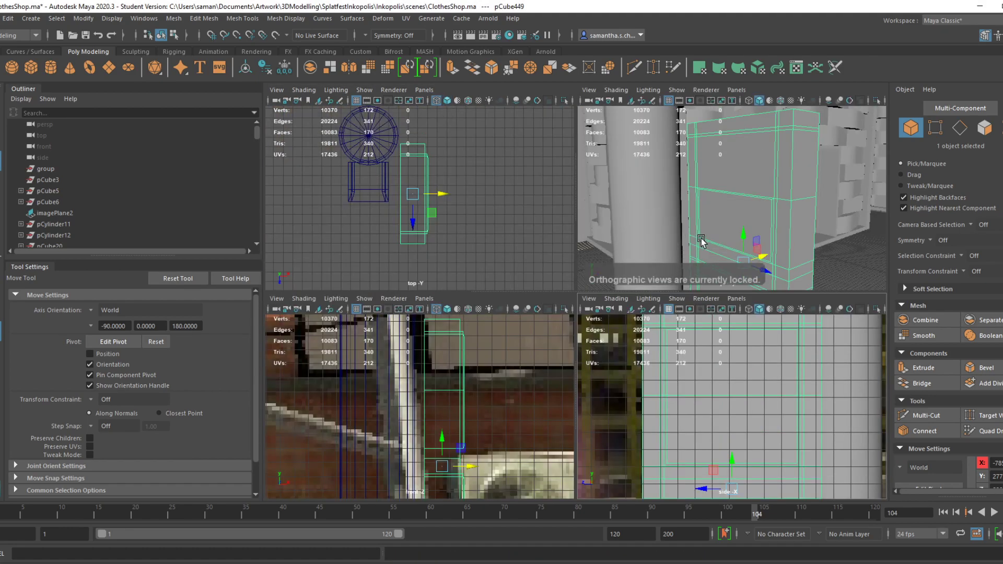
{"action": "key", "text": "space"}
{"action": "left_click_drag", "start_coordinate": [676, 279], "coordinate": [727, 253], "text": "alt"}
{"action": "middle_click_drag", "start_coordinate": [728, 253], "coordinate": [708, 323], "text": "alt"}
{"action": "right_click_drag", "start_coordinate": [571, 294], "coordinate": [575, 312]}
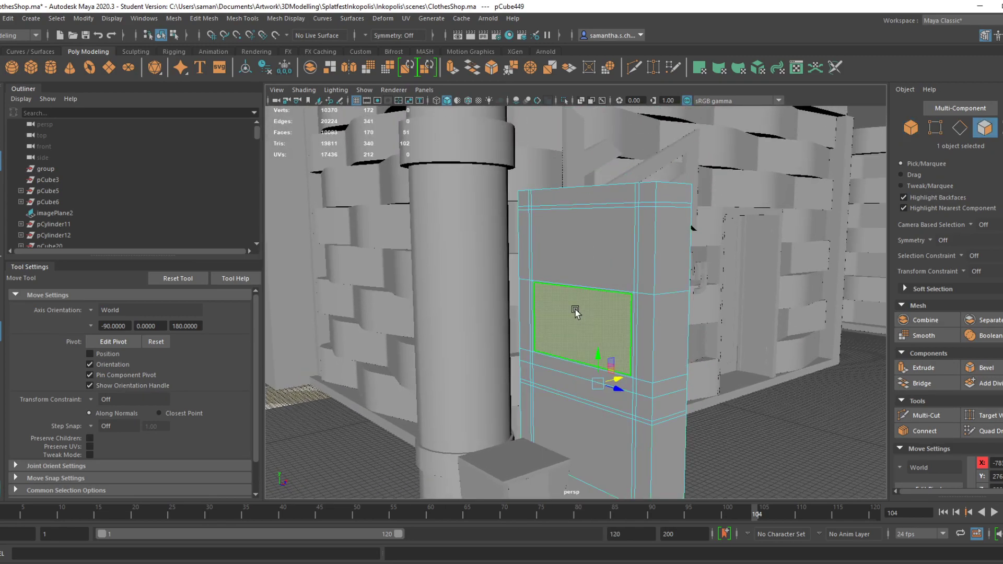
{"action": "left_click", "coordinate": [534, 308]}
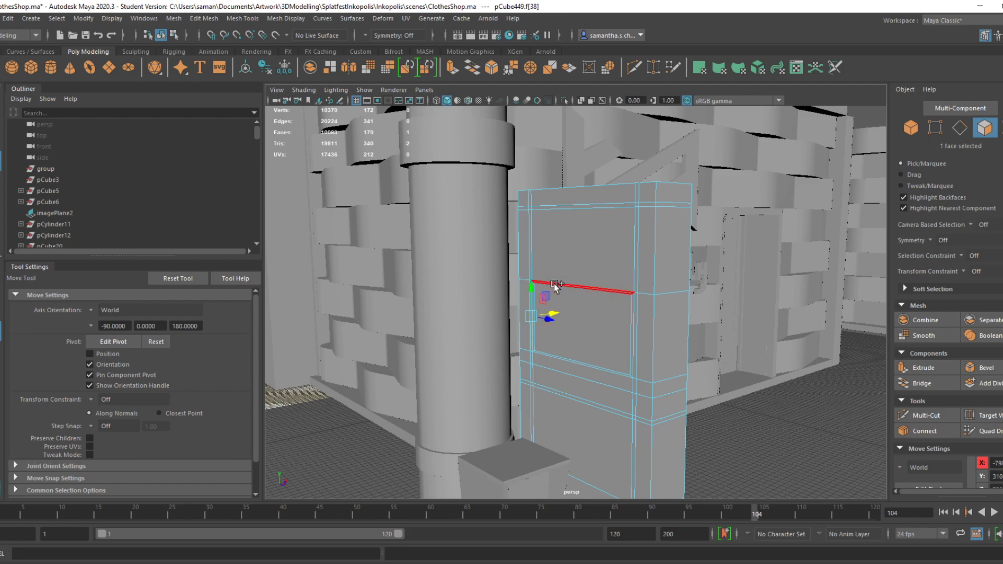
{"action": "left_click", "coordinate": [554, 284], "text": "shift"}
{"action": "scroll", "coordinate": [549, 324], "scroll_direction": "up", "scroll_amount": 5}
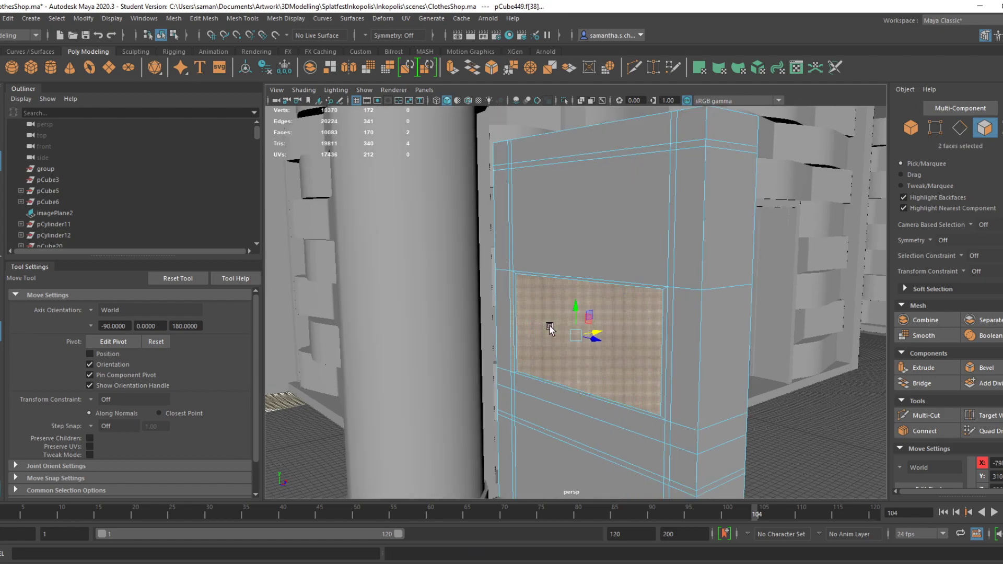
{"action": "left_click", "coordinate": [502, 297]}
{"action": "left_click", "coordinate": [599, 279], "text": "shift"}
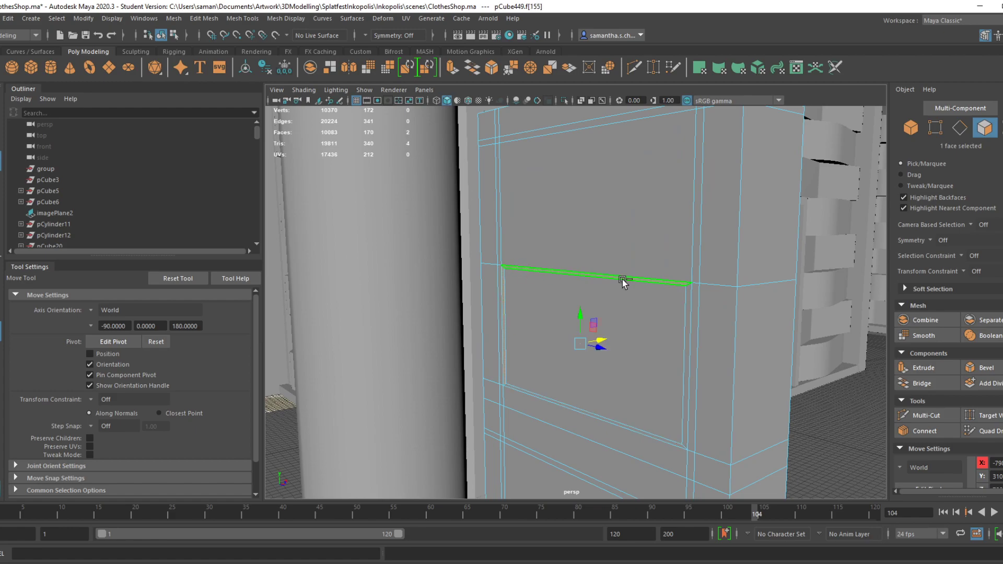
{"action": "left_click", "coordinate": [688, 299], "text": "shift"}
{"action": "left_click", "coordinate": [678, 300], "text": "shift"}
{"action": "left_click", "coordinate": [669, 441], "text": "shift"}
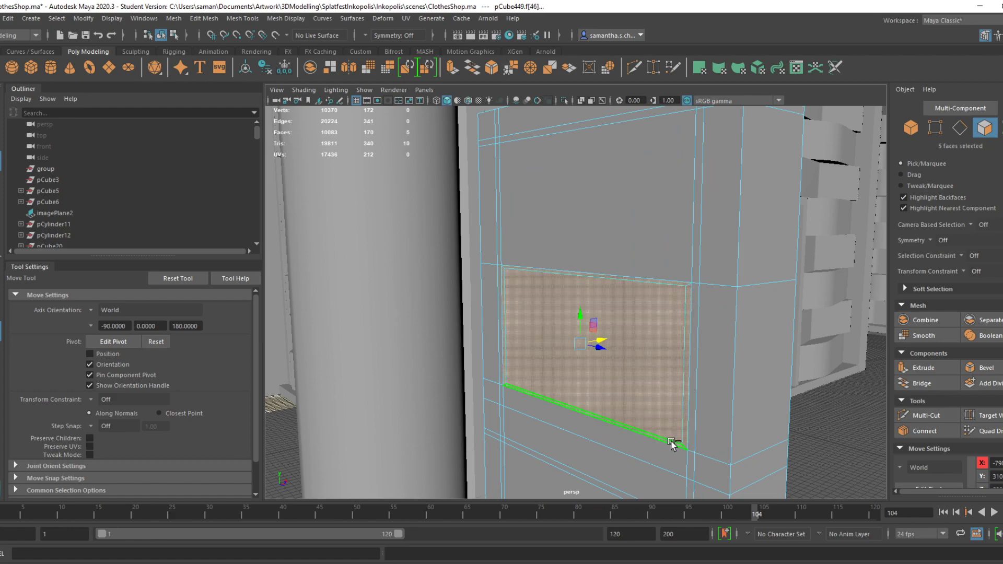
{"action": "key", "text": "Delete"}
Select the border edges of the opening in the back of the box, fill the hole, and save the scene
{"action": "key", "text": "F10"}
{"action": "double_click", "coordinate": [646, 277]}
{"action": "left_click", "coordinate": [174, 19]}
{"action": "left_click", "coordinate": [194, 102]}
{"action": "key", "text": "ctrl+s"}
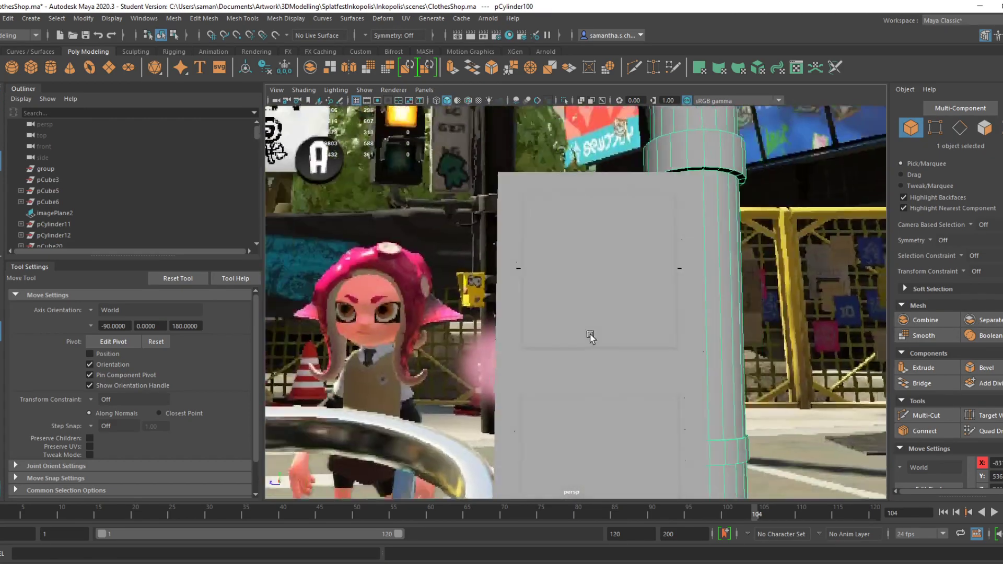
Compare the box and pole with the traffic light in the game capture, and return to Maya
{"action": "key", "text": "space"}
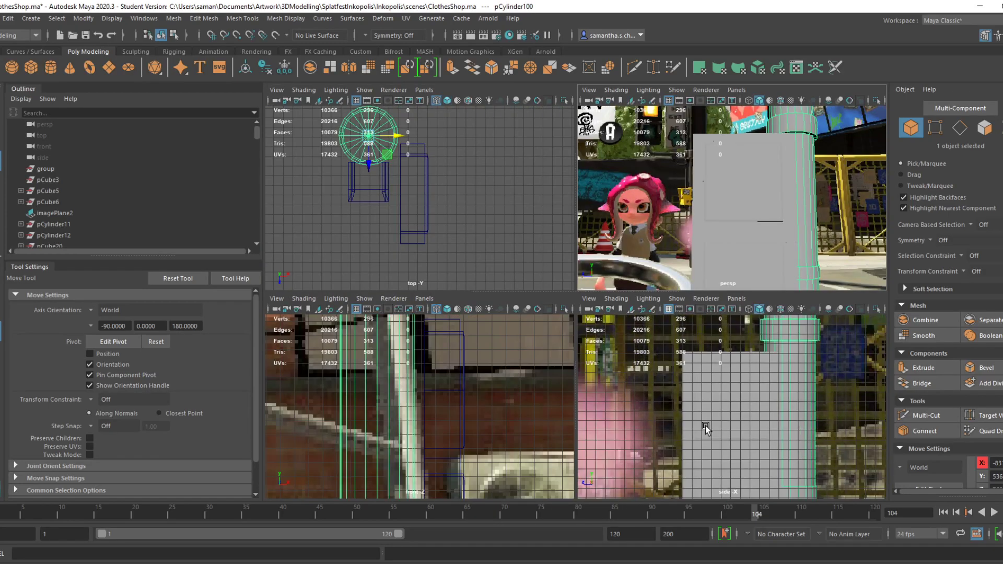
{"action": "key", "text": "space"}
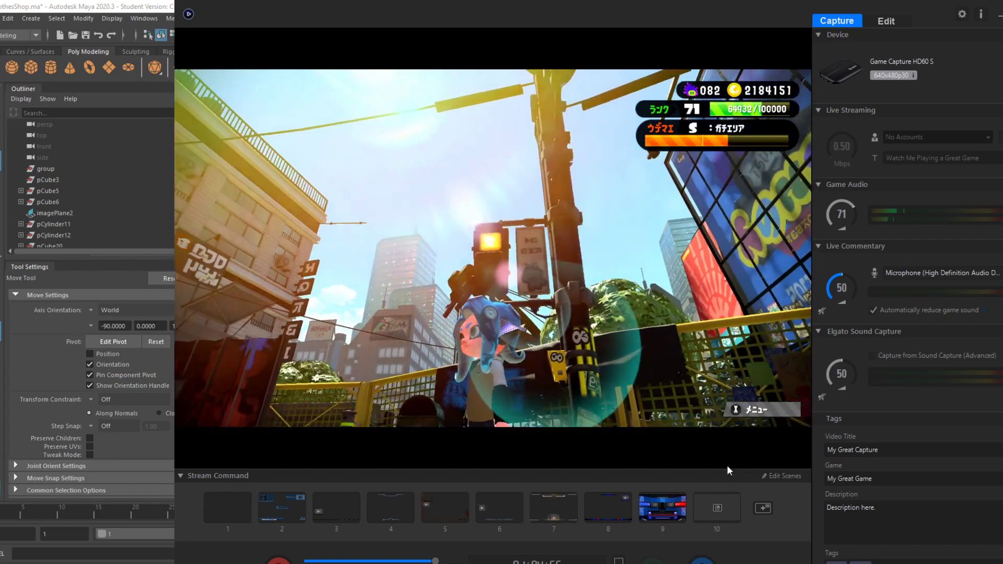
{"action": "left_click", "coordinate": [466, 558]}
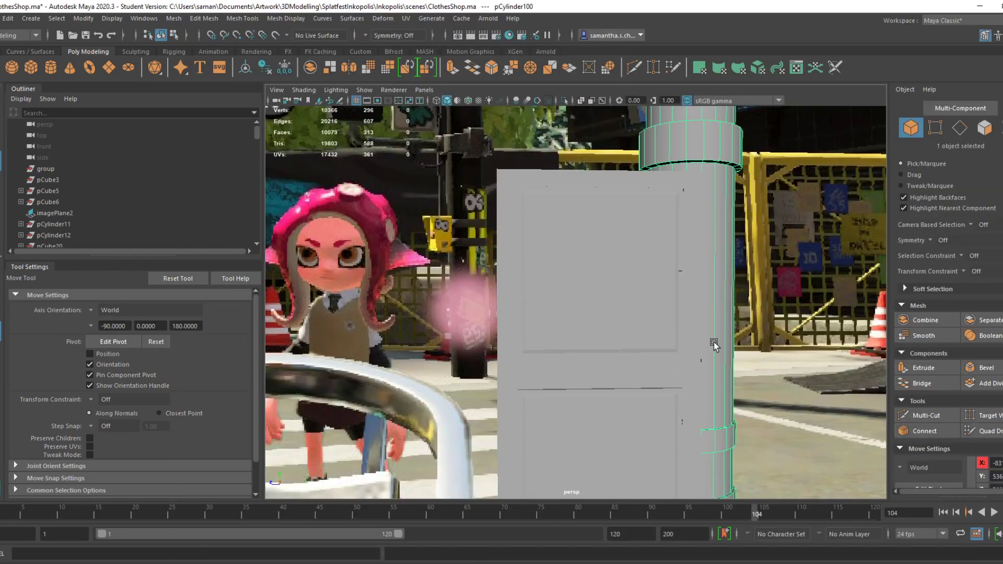
In the front view, select the 40 vertices on the box's panel side, move them slightly outward along X, and save the scene
{"action": "key", "text": "space"}
{"action": "key", "text": "space"}
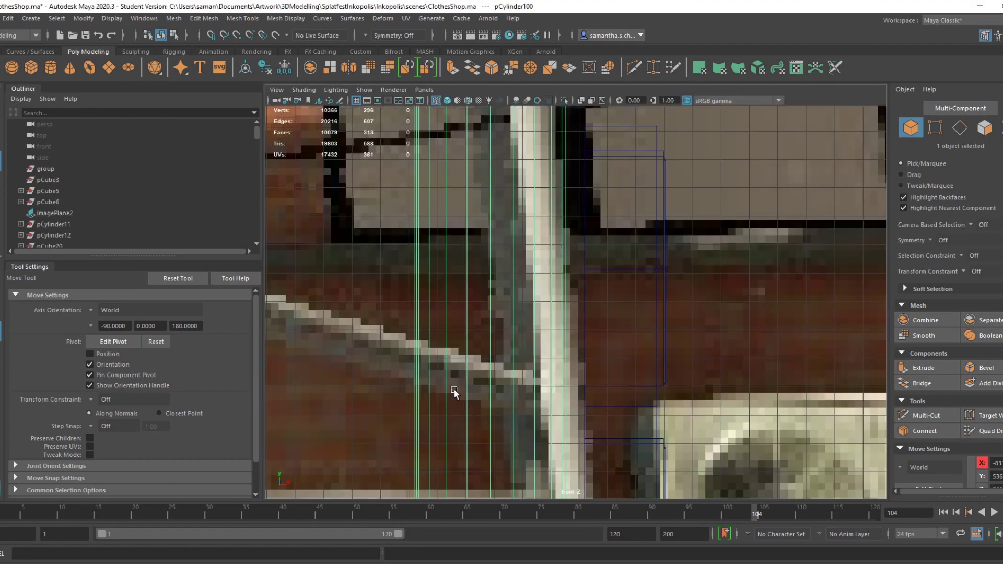
{"action": "scroll", "coordinate": [564, 380], "scroll_direction": "down", "scroll_amount": 3}
{"action": "left_click", "coordinate": [591, 335]}
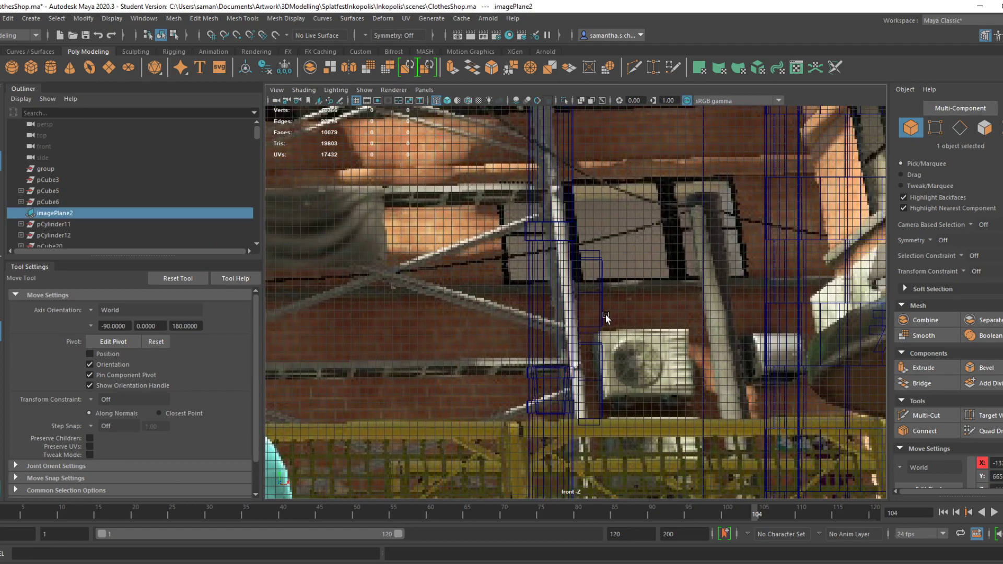
{"action": "left_click", "coordinate": [602, 316]}
{"action": "right_click_drag", "start_coordinate": [602, 315], "coordinate": [558, 285]}
{"action": "scroll", "coordinate": [662, 378], "scroll_direction": "up", "scroll_amount": 5}
{"action": "middle_click_drag", "start_coordinate": [657, 360], "coordinate": [588, 275], "text": "alt"}
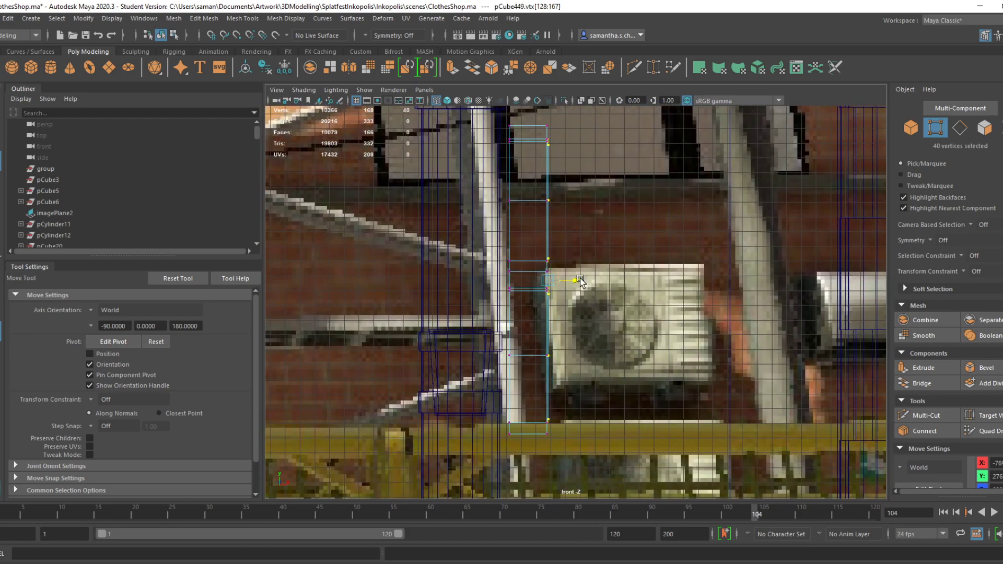
{"action": "key", "text": "ctrl+s"}
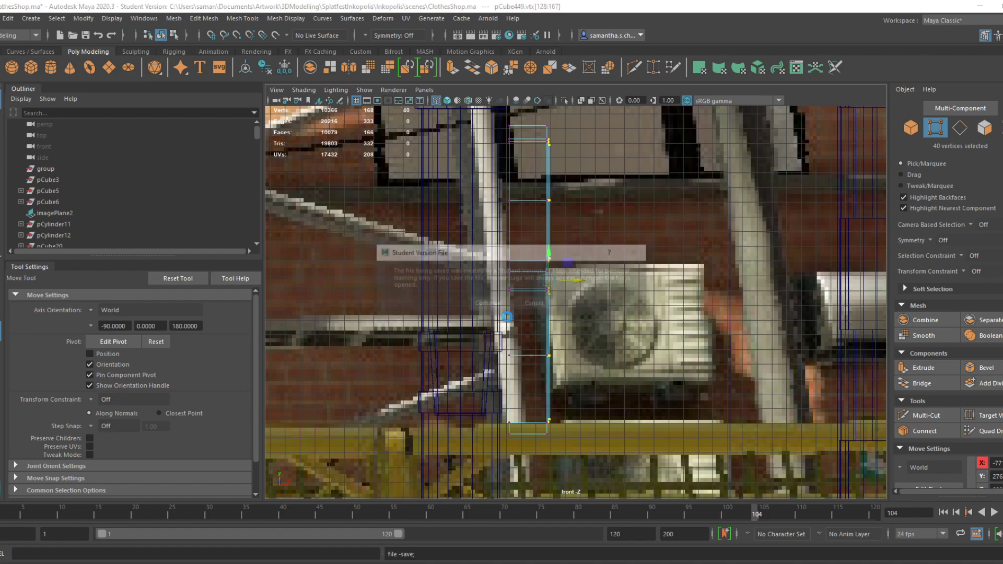
Switch the box to face selection in the perspective view and select the thin strips above and beside the upper recessed panel
{"action": "key", "text": "space"}
{"action": "key", "text": "space"}
{"action": "left_click_drag", "start_coordinate": [673, 291], "coordinate": [683, 361], "text": "alt"}
{"action": "scroll", "coordinate": [688, 364], "scroll_direction": "up", "scroll_amount": 2}
{"action": "scroll", "coordinate": [680, 355], "scroll_direction": "up", "scroll_amount": 2}
{"action": "right_click_drag", "start_coordinate": [585, 241], "coordinate": [565, 297]}
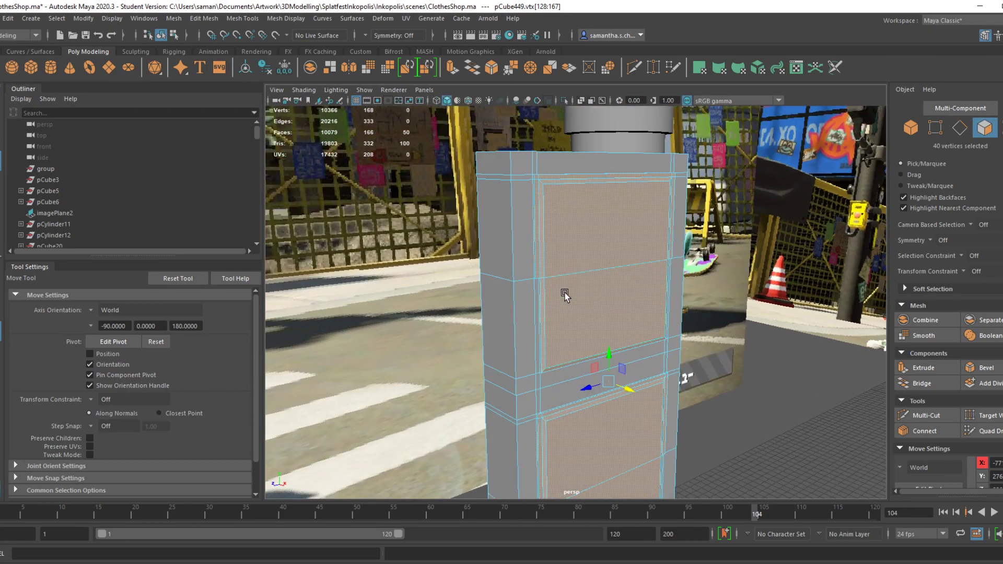
{"action": "left_click_drag", "start_coordinate": [543, 264], "coordinate": [515, 316], "text": "alt"}
{"action": "left_click", "coordinate": [516, 317]}
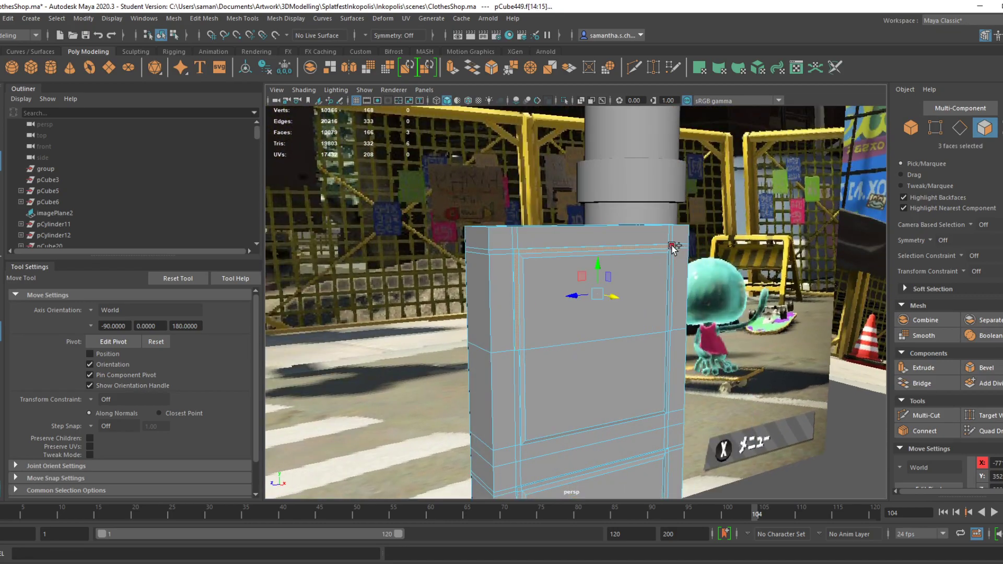
{"action": "left_click_drag", "start_coordinate": [697, 307], "coordinate": [682, 331], "text": "alt"}
{"action": "left_click", "coordinate": [678, 325], "text": "shift"}
{"action": "middle_click_drag", "start_coordinate": [673, 338], "coordinate": [670, 232], "text": "alt"}
Add the thin strips above and beside the lower recessed panel to the face selection
{"action": "left_click", "coordinate": [490, 372], "text": "shift"}
{"action": "left_click", "coordinate": [490, 371], "text": "shift"}
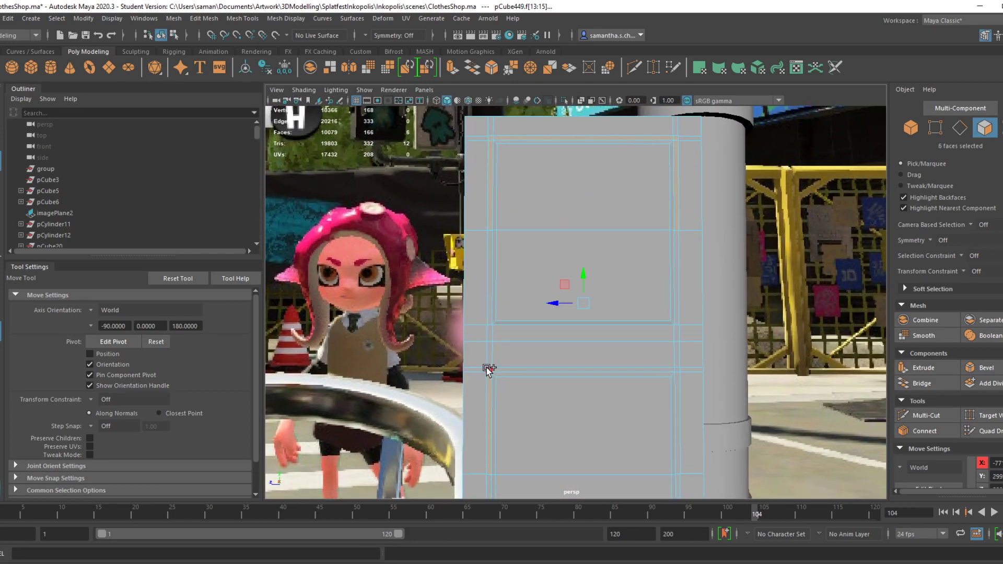
{"action": "left_click", "coordinate": [677, 386], "text": "shift"}
{"action": "left_click_drag", "start_coordinate": [676, 386], "coordinate": [751, 355], "text": "alt"}
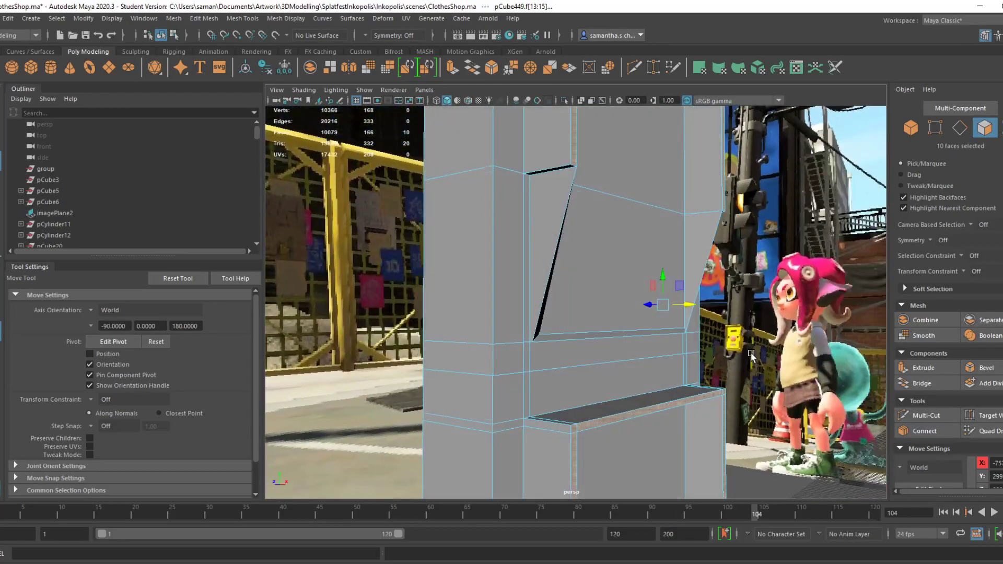
Extrude the ten selected strip faces and pull them outward from the box to form visor hoods over both panels
{"action": "middle_click_drag", "start_coordinate": [734, 328], "coordinate": [727, 378], "text": "alt"}
{"action": "left_click_drag", "start_coordinate": [727, 378], "coordinate": [529, 417], "text": "alt"}
{"action": "key", "text": "ctrl+e"}
{"action": "key", "text": "w"}
{"action": "left_click_drag", "start_coordinate": [525, 344], "coordinate": [660, 299]}
{"action": "left_click_drag", "start_coordinate": [636, 255], "coordinate": [641, 256]}
Inspect the extruded hoods from several sides and compare their shape with the traffic light reference
{"action": "left_click_drag", "start_coordinate": [641, 256], "coordinate": [517, 292], "text": "alt"}
{"action": "left_click_drag", "start_coordinate": [629, 287], "coordinate": [629, 384], "text": "alt"}
{"action": "middle_click_drag", "start_coordinate": [556, 272], "coordinate": [544, 366], "text": "alt"}
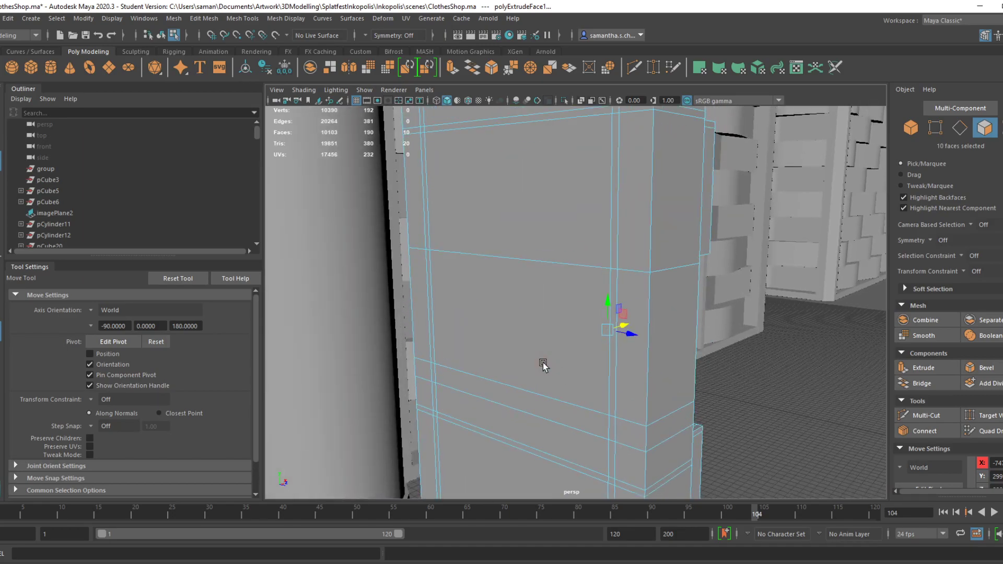
{"action": "scroll", "coordinate": [606, 398], "scroll_direction": "down", "scroll_amount": 5}
{"action": "left_click_drag", "start_coordinate": [606, 398], "coordinate": [529, 424], "text": "alt"}
{"action": "left_click", "coordinate": [570, 563]}
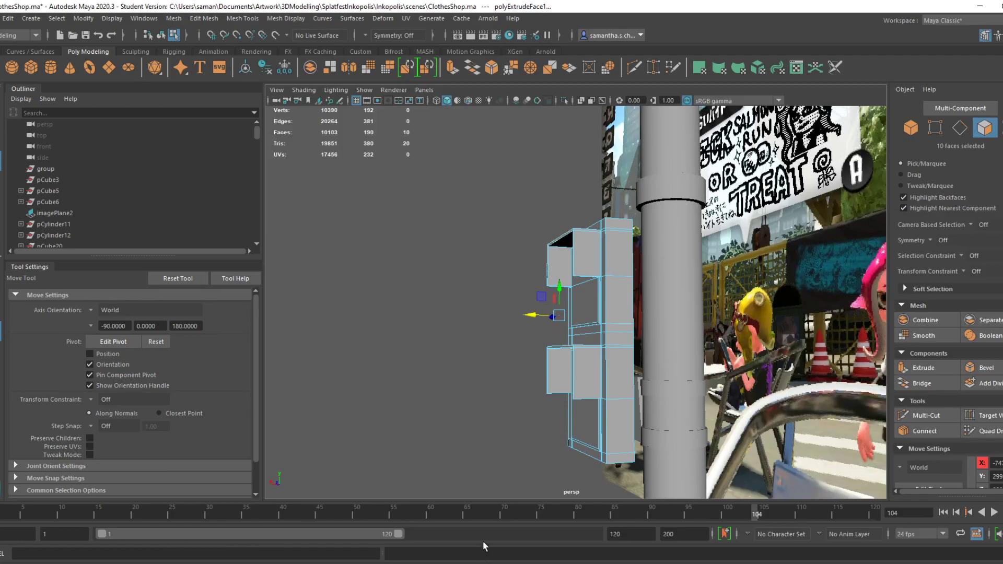
{"action": "left_click_drag", "start_coordinate": [611, 397], "coordinate": [556, 362], "text": "alt"}
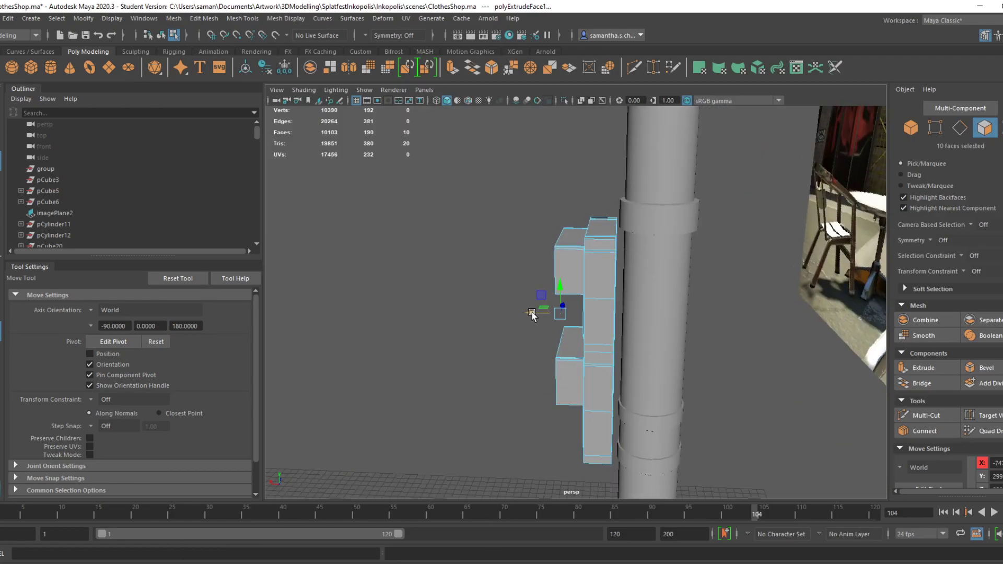
In the front view, select the lower outer vertices of both hoods and move them toward the box to taper the sides
{"action": "key", "text": "space"}
{"action": "key", "text": "space"}
{"action": "key", "text": "space"}
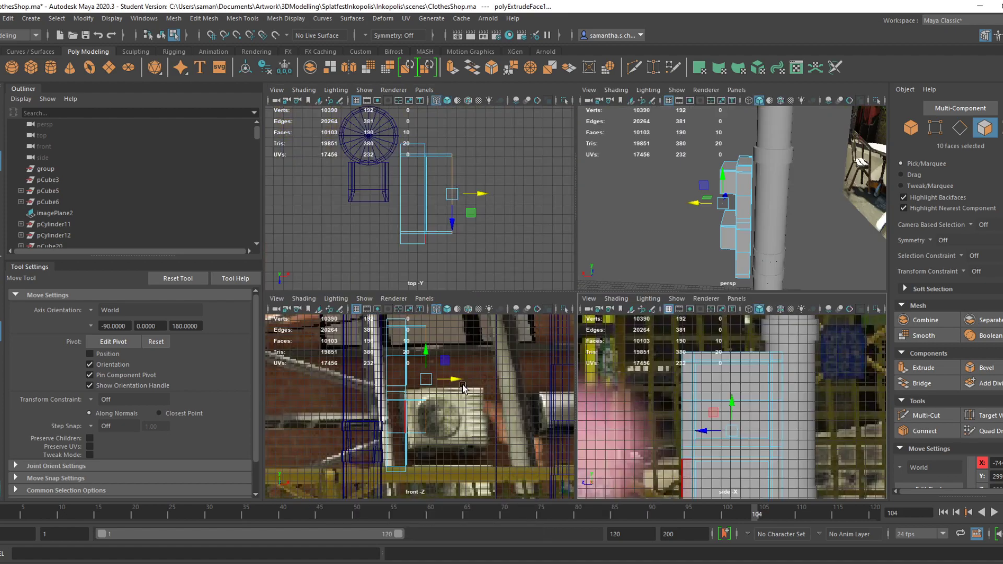
{"action": "key", "text": "space"}
{"action": "scroll", "coordinate": [596, 213], "scroll_direction": "up", "scroll_amount": 2}
{"action": "right_click_drag", "start_coordinate": [599, 160], "coordinate": [559, 158]}
{"action": "right_click", "coordinate": [593, 164]}
{"action": "left_click", "coordinate": [540, 164]}
{"action": "left_click_drag", "start_coordinate": [575, 156], "coordinate": [640, 202]}
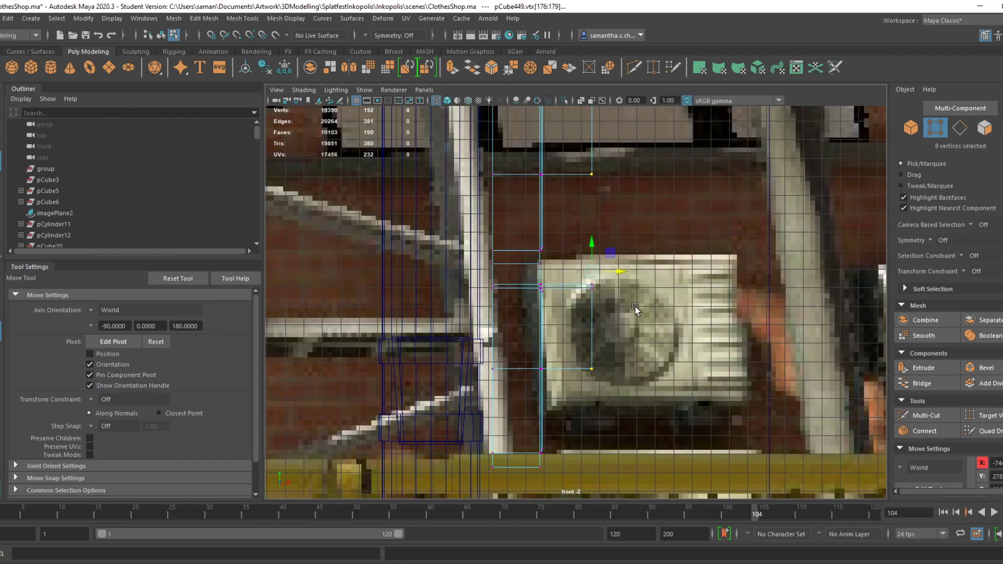
{"action": "middle_click_drag", "start_coordinate": [629, 277], "coordinate": [623, 305], "text": "alt"}
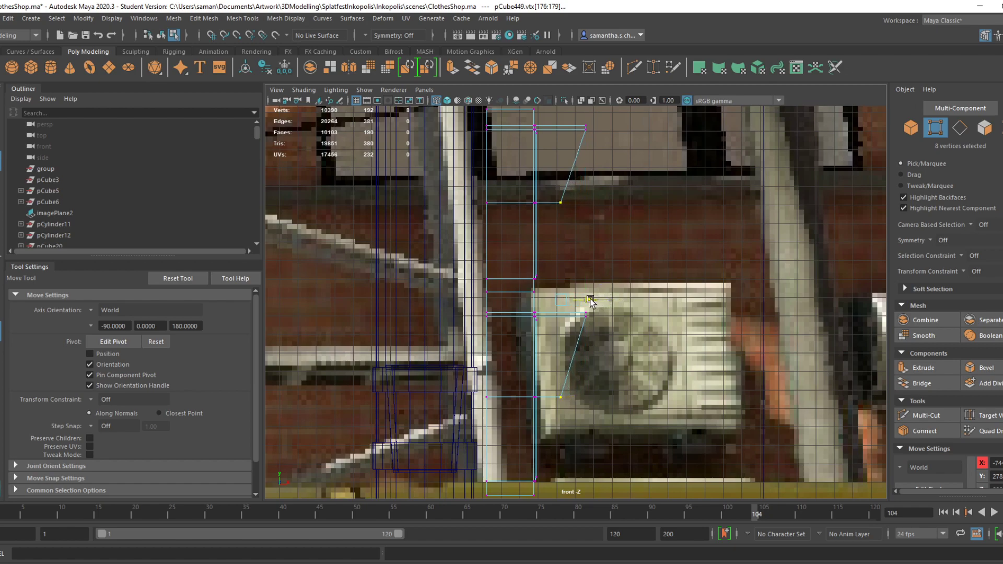
Move all 24 outer hood vertices slightly outward along X, save the scene, and return the box to object selection
{"action": "left_click_drag", "start_coordinate": [635, 283], "coordinate": [738, 492]}
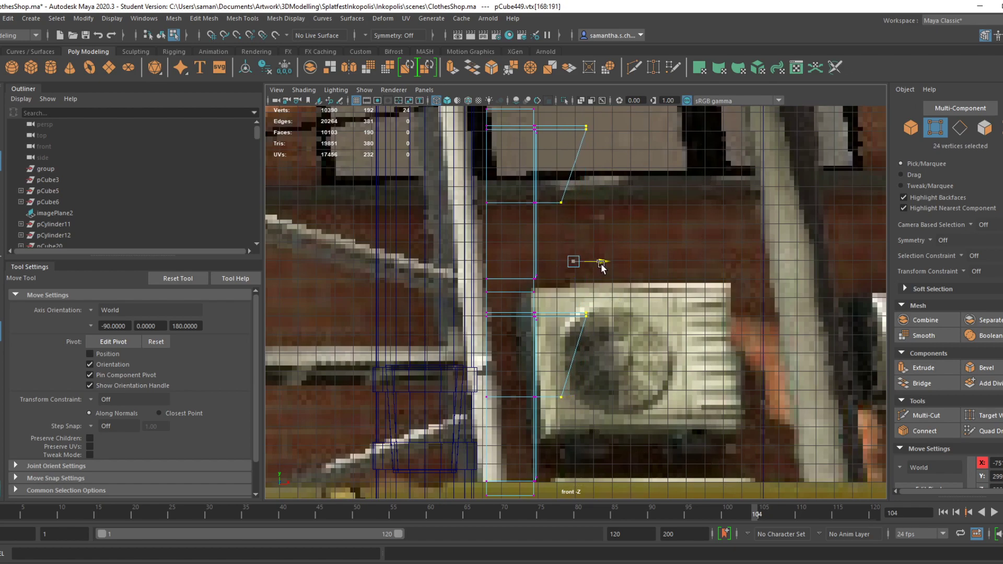
{"action": "key", "text": "ctrl+s"}
{"action": "key", "text": "space"}
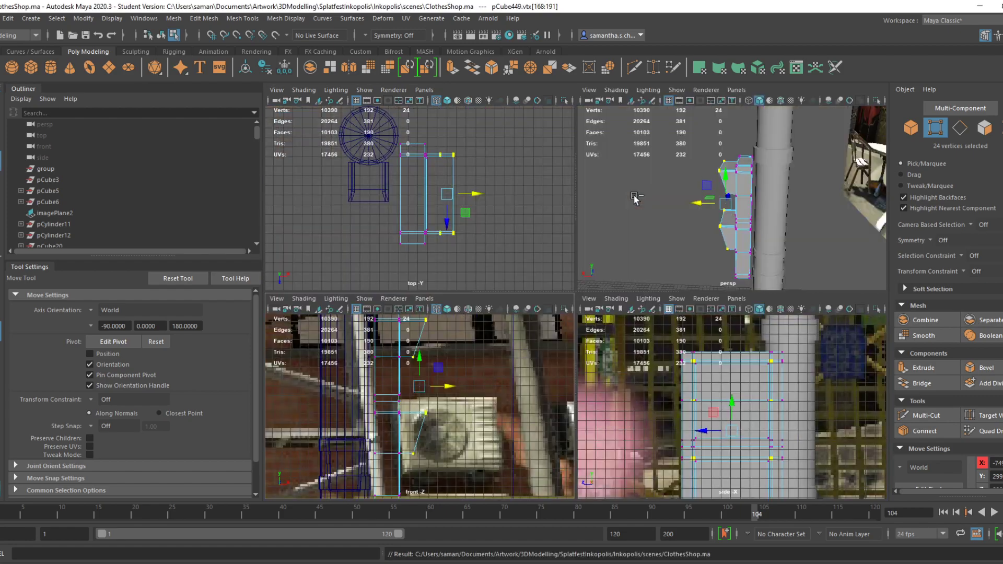
{"action": "key", "text": "space"}
{"action": "left_click_drag", "start_coordinate": [681, 286], "coordinate": [768, 275], "text": "alt"}
{"action": "right_click_drag", "start_coordinate": [612, 280], "coordinate": [667, 246]}
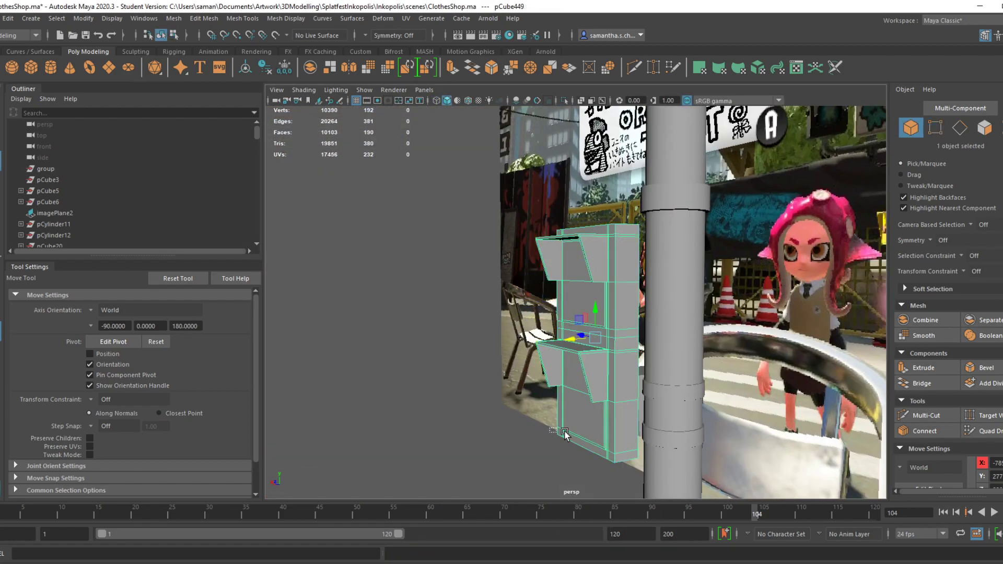
Review the hooded box, undo the last change, save the scene, and check the game reference
{"action": "left_click_drag", "start_coordinate": [405, 235], "coordinate": [423, 172], "text": "alt"}
{"action": "left_click_drag", "start_coordinate": [430, 218], "coordinate": [439, 359], "text": "alt"}
{"action": "key", "text": "r"}
{"action": "key", "text": "ctrl+z"}
{"action": "key", "text": "ctrl+s"}
{"action": "left_click", "coordinate": [488, 304]}
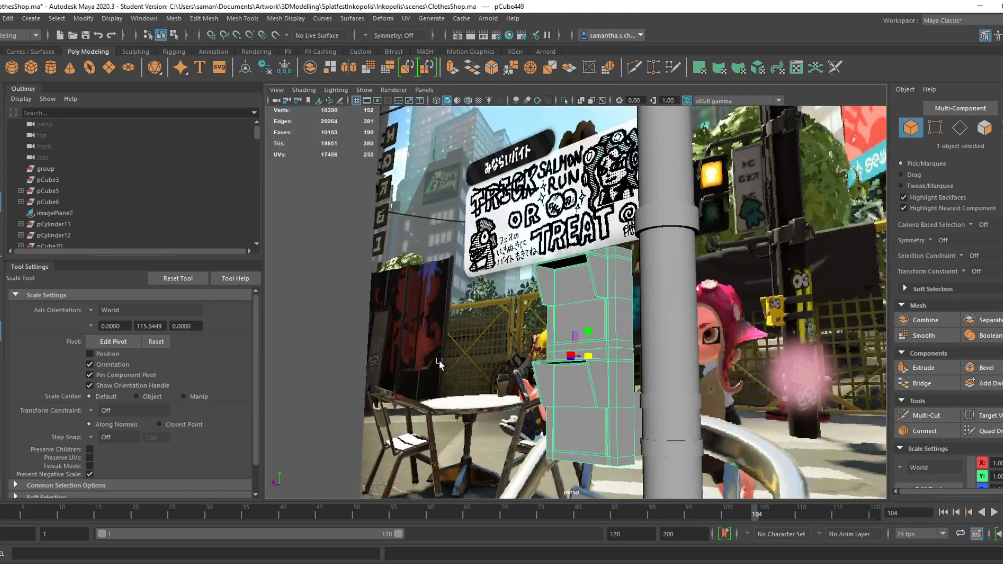
{"action": "key", "text": "alt+Tab"}
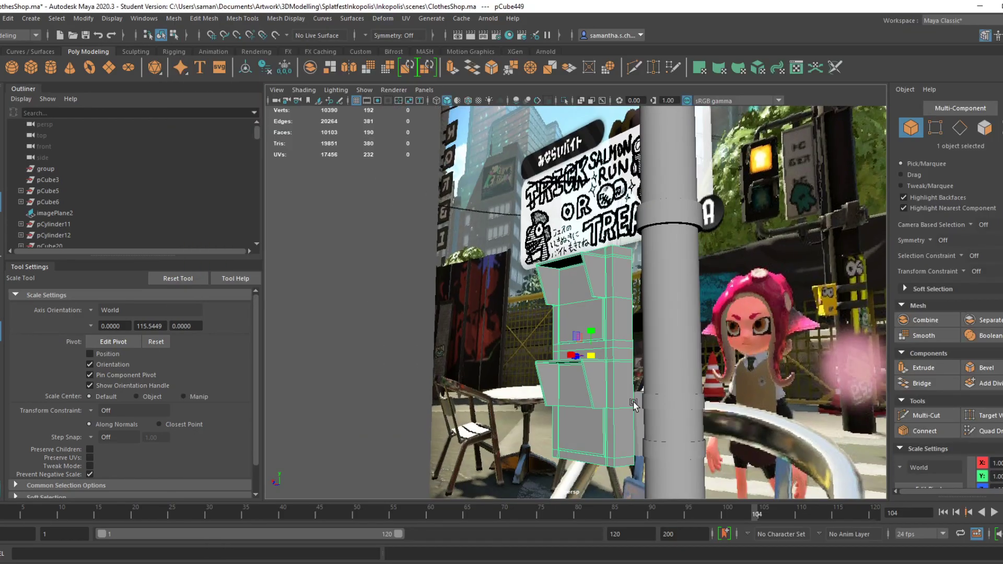
Switch the box to face selection and select the faces and thin strips inside the border of the back's upper half
{"action": "left_click_drag", "start_coordinate": [633, 403], "coordinate": [543, 379], "text": "alt"}
{"action": "scroll", "coordinate": [577, 255], "scroll_direction": "down", "scroll_amount": 1}
{"action": "scroll", "coordinate": [582, 272], "scroll_direction": "up", "scroll_amount": 2}
{"action": "key", "text": "F11"}
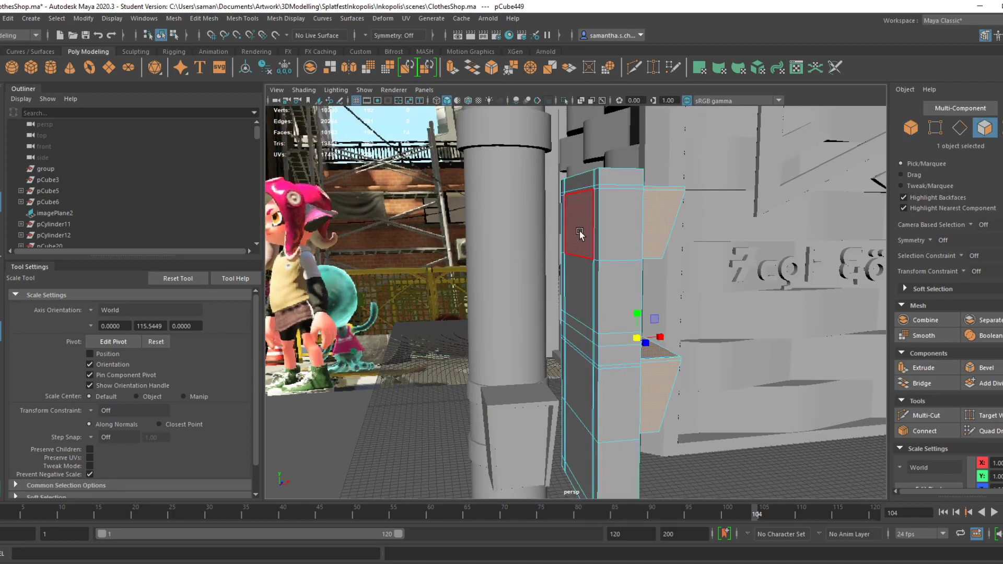
{"action": "left_click_drag", "start_coordinate": [581, 257], "coordinate": [541, 195], "text": "alt"}
{"action": "left_click", "coordinate": [539, 195], "text": "shift"}
{"action": "left_click", "coordinate": [533, 211], "text": "shift"}
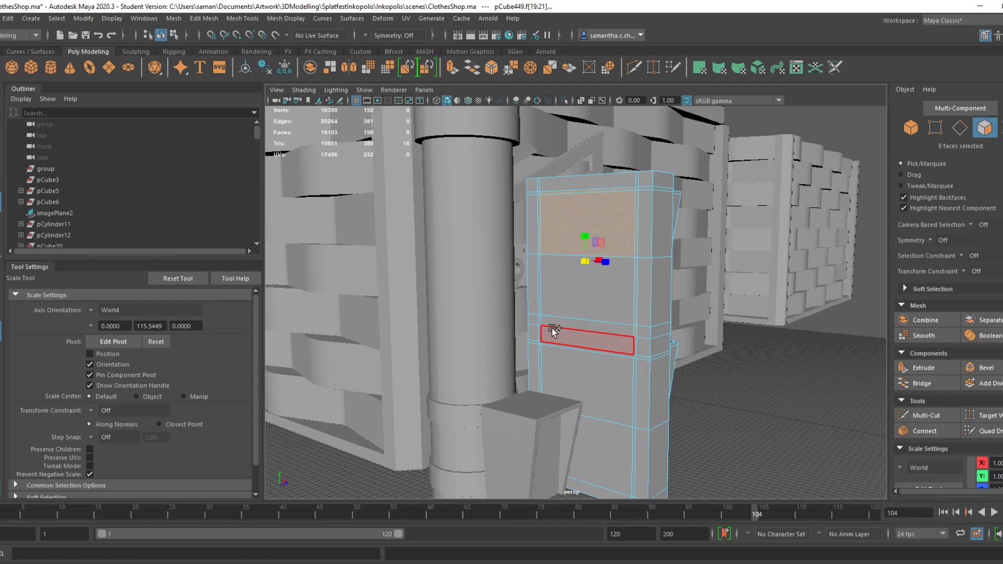
{"action": "left_click", "coordinate": [555, 308], "text": "shift"}
{"action": "middle_click_drag", "start_coordinate": [609, 335], "coordinate": [601, 291], "text": "alt"}
{"action": "left_click", "coordinate": [623, 304], "text": "shift"}
{"action": "left_click", "coordinate": [633, 305], "text": "shift"}
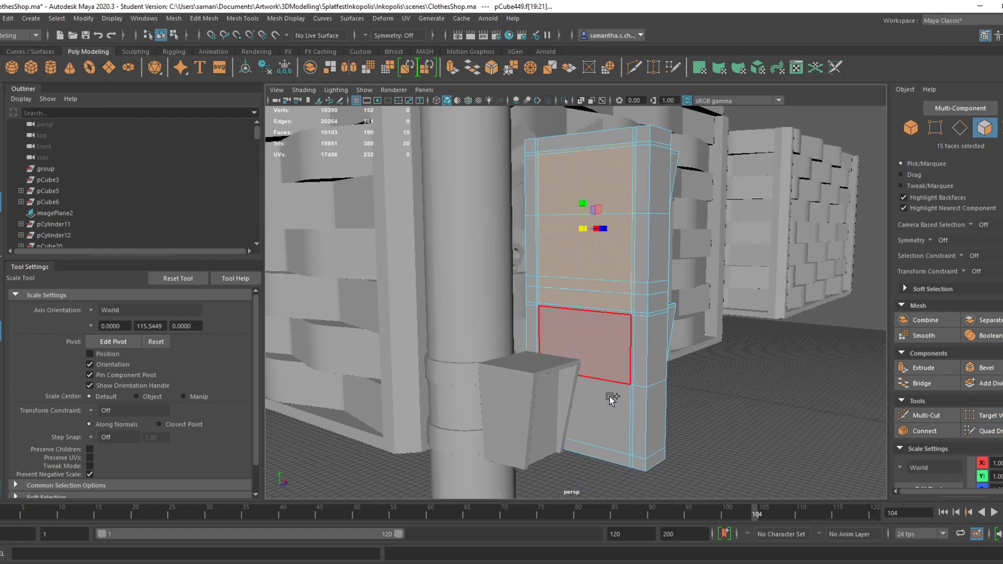
Add the faces and remaining thin strips inside the border of the back's lower half to the selection
{"action": "left_click", "coordinate": [629, 449], "text": "shift"}
{"action": "left_click_drag", "start_coordinate": [630, 450], "coordinate": [551, 415], "text": "alt"}
{"action": "left_click", "coordinate": [577, 432], "text": "shift"}
{"action": "left_click", "coordinate": [514, 345], "text": "shift"}
{"action": "left_click", "coordinate": [583, 347], "text": "shift"}
{"action": "left_click_drag", "start_coordinate": [627, 392], "coordinate": [625, 467], "text": "alt"}
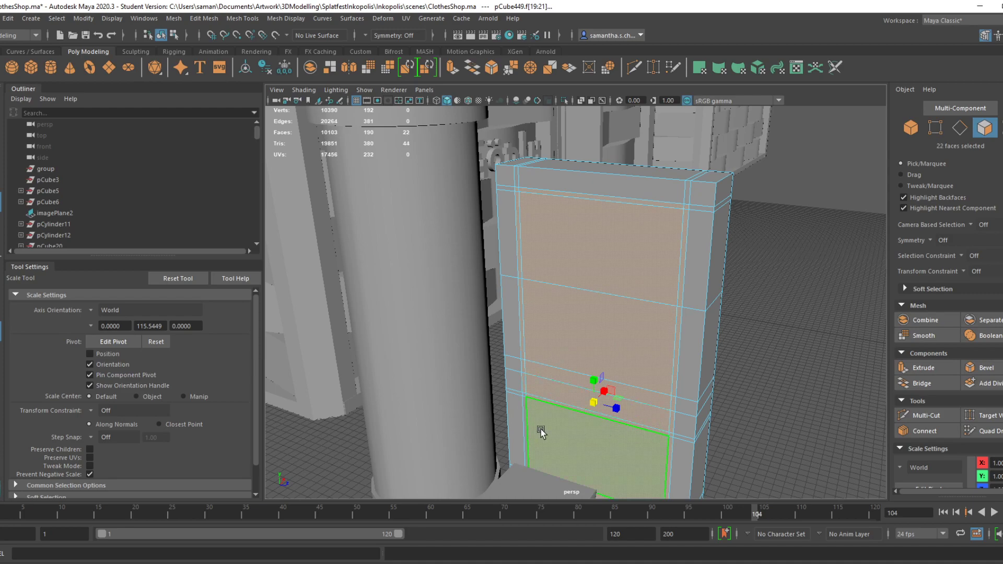
{"action": "scroll", "coordinate": [540, 432], "scroll_direction": "up", "scroll_amount": 5}
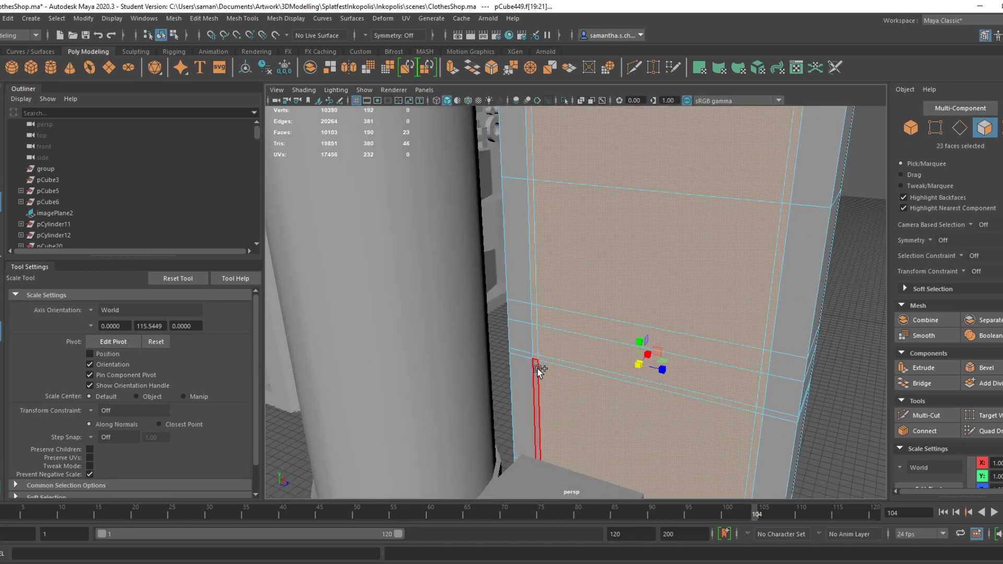
{"action": "left_click", "coordinate": [538, 369], "text": "shift"}
Try extruding the selected back faces and pulling them outward from the box, and undo the extrusion
{"action": "scroll", "coordinate": [574, 386], "scroll_direction": "down", "scroll_amount": 4}
{"action": "left_click_drag", "start_coordinate": [600, 398], "coordinate": [652, 430], "text": "alt"}
{"action": "key", "text": "ctrl+e"}
{"action": "key", "text": "w"}
{"action": "mouse_move", "coordinate": [642, 379]}
{"action": "left_mouse_down"}
{"action": "mouse_move", "coordinate": [609, 380]}
{"action": "mouse_move", "coordinate": [661, 399]}
{"action": "mouse_move", "coordinate": [598, 383]}
{"action": "mouse_move", "coordinate": [554, 391]}
{"action": "mouse_move", "coordinate": [656, 381]}
{"action": "left_mouse_up"}
{"action": "key", "text": "r"}
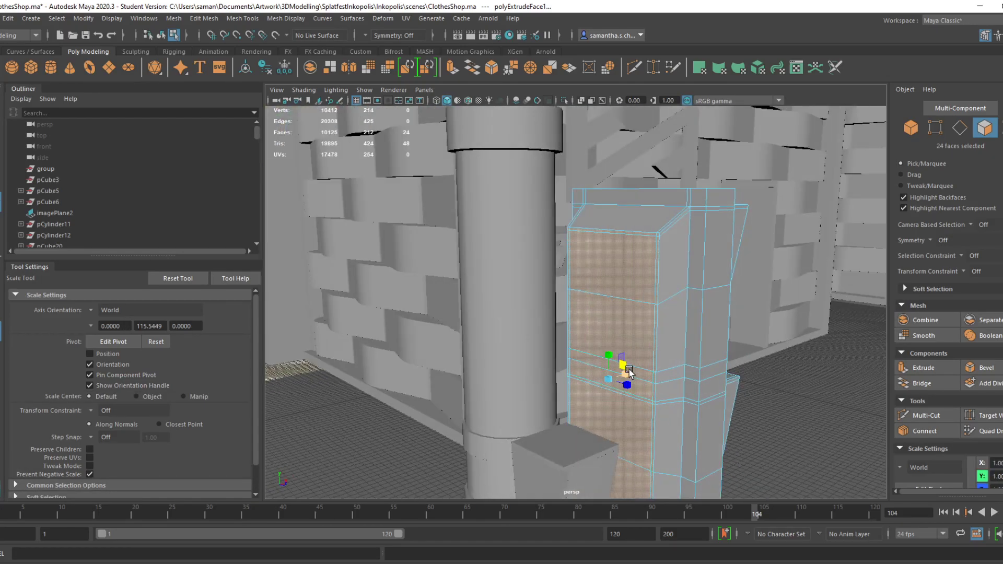
{"action": "scroll", "coordinate": [628, 386], "scroll_direction": "up", "scroll_amount": 3}
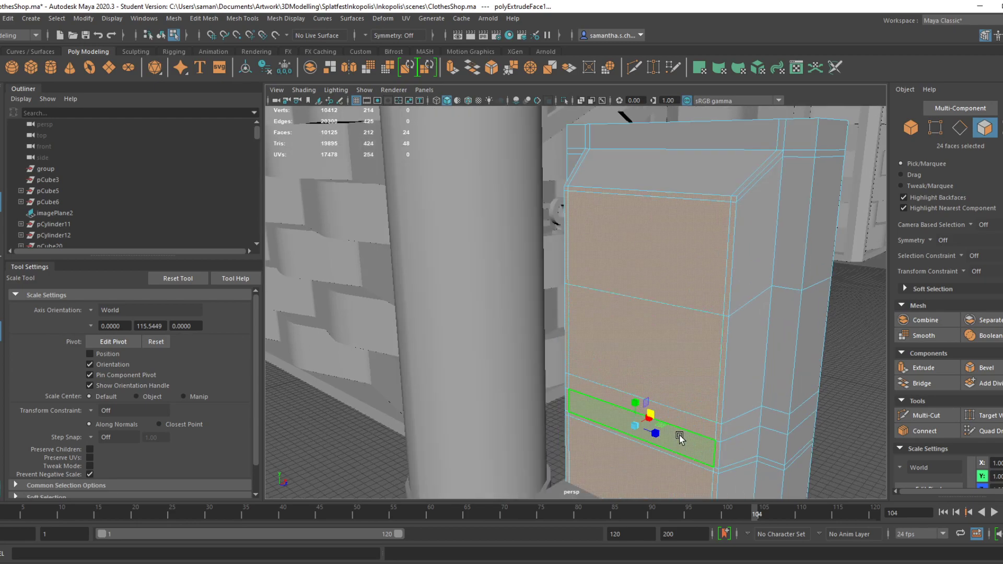
{"action": "key", "text": "ctrl+z"}
{"action": "key", "text": "ctrl+z"}
{"action": "key", "text": "ctrl+z"}
{"action": "key", "text": "ctrl+z"}
Complete the selection of the 24 faces inside the back's border and delete them
{"action": "key", "text": "Delete"}
{"action": "key", "text": "ctrl+z"}
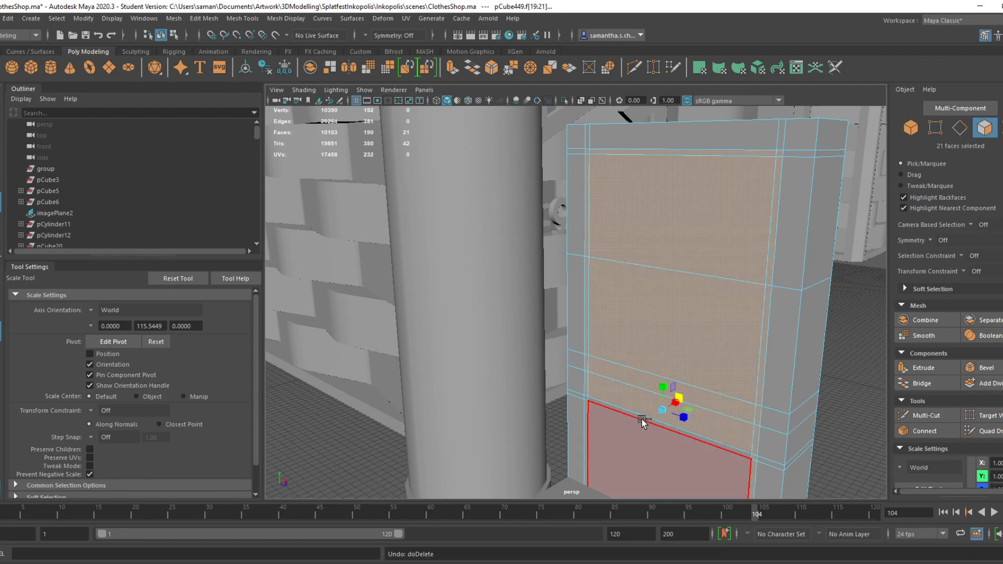
{"action": "left_click", "coordinate": [607, 414], "text": "shift"}
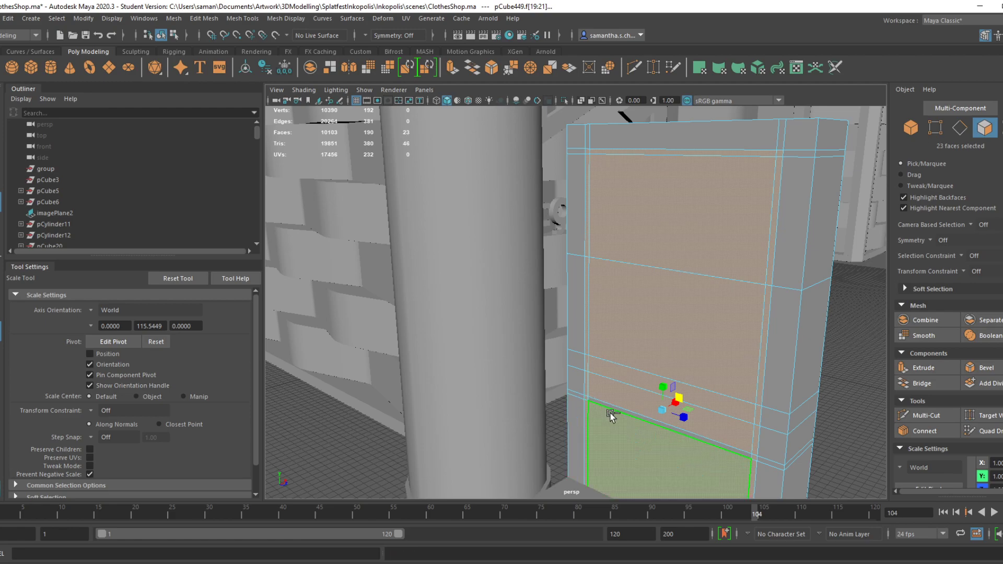
{"action": "middle_click_drag", "start_coordinate": [678, 457], "coordinate": [616, 265], "text": "alt"}
{"action": "left_click_drag", "start_coordinate": [616, 264], "coordinate": [574, 268], "text": "alt"}
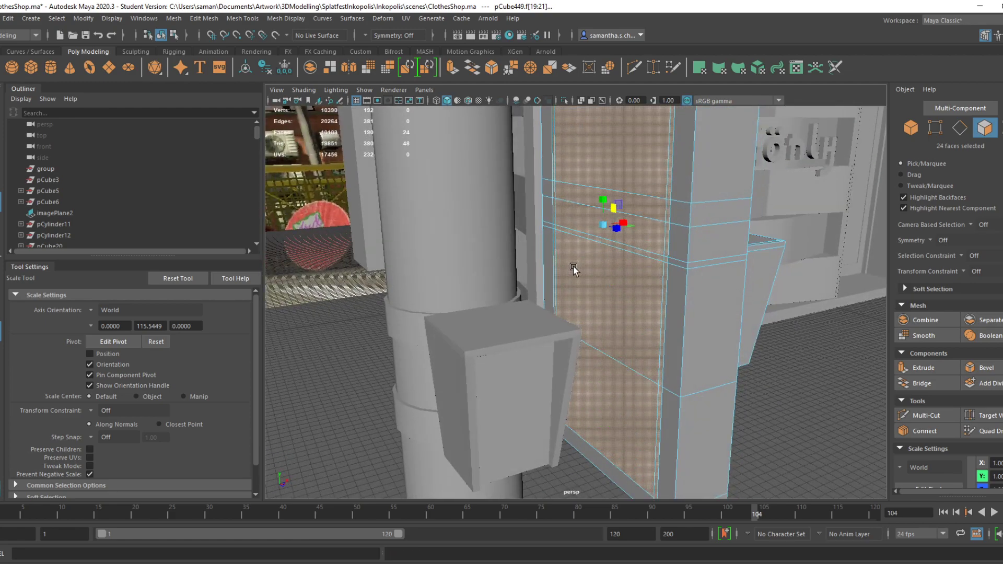
{"action": "key", "text": "Delete"}
Try filling the opening in the box's back with Fill Hole on its border edges
{"action": "left_click_drag", "start_coordinate": [657, 303], "coordinate": [703, 255], "text": "alt"}
{"action": "middle_click_drag", "start_coordinate": [703, 255], "coordinate": [641, 247], "text": "alt"}
{"action": "right_click_drag", "start_coordinate": [640, 247], "coordinate": [638, 210]}
{"action": "left_click", "coordinate": [176, 19]}
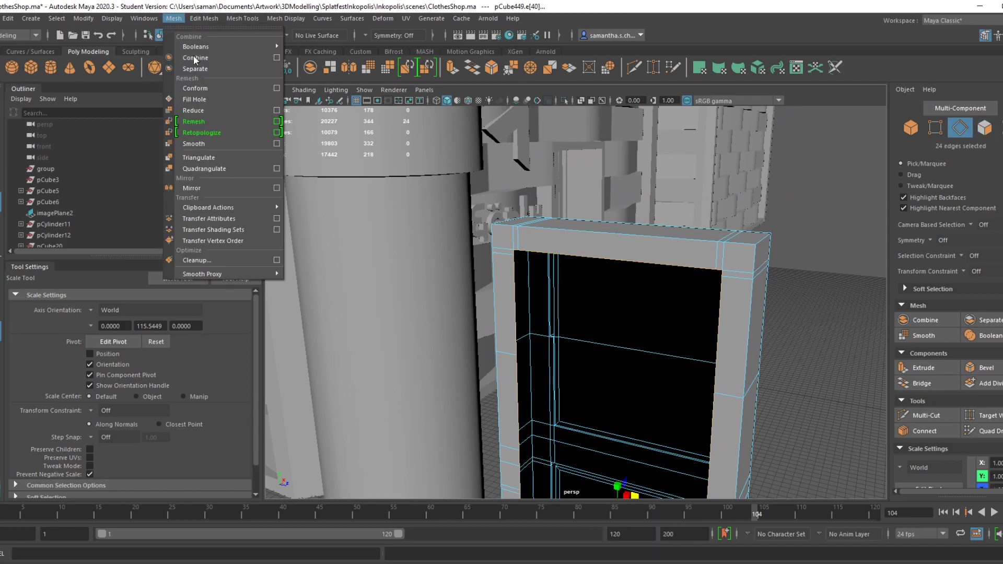
{"action": "left_click", "coordinate": [208, 99]}
{"action": "left_click_drag", "start_coordinate": [656, 362], "coordinate": [661, 294], "text": "alt"}
{"action": "right_click_drag", "start_coordinate": [661, 294], "coordinate": [596, 327], "text": "alt"}
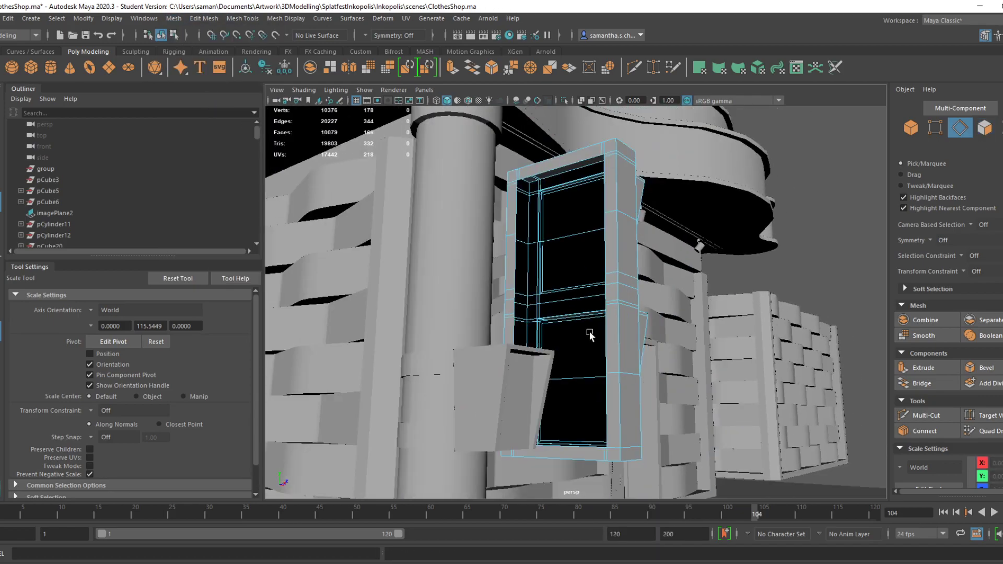
{"action": "left_click_drag", "start_coordinate": [596, 327], "coordinate": [385, 126], "text": "alt"}
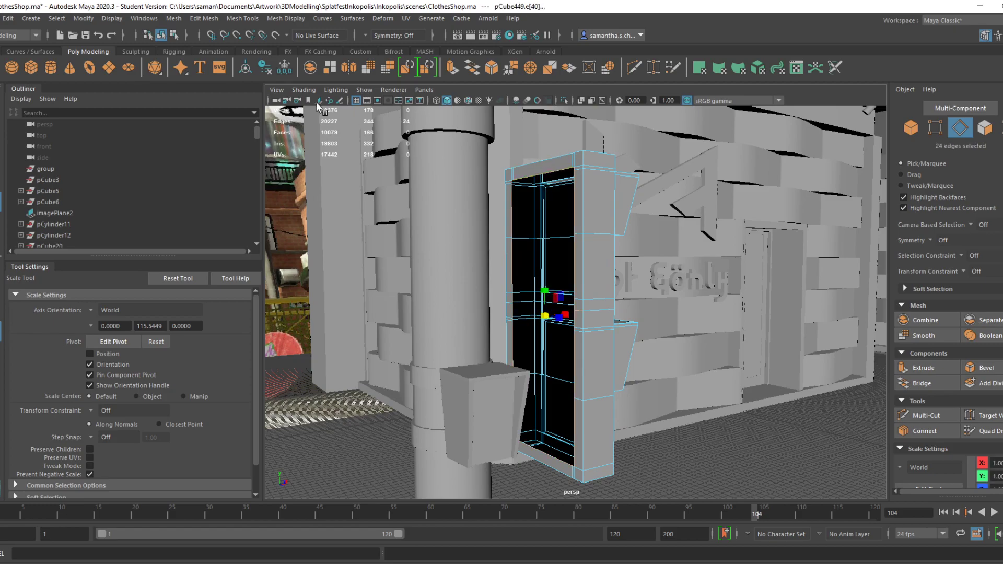
{"action": "left_click", "coordinate": [174, 18]}
{"action": "left_click", "coordinate": [208, 99]}
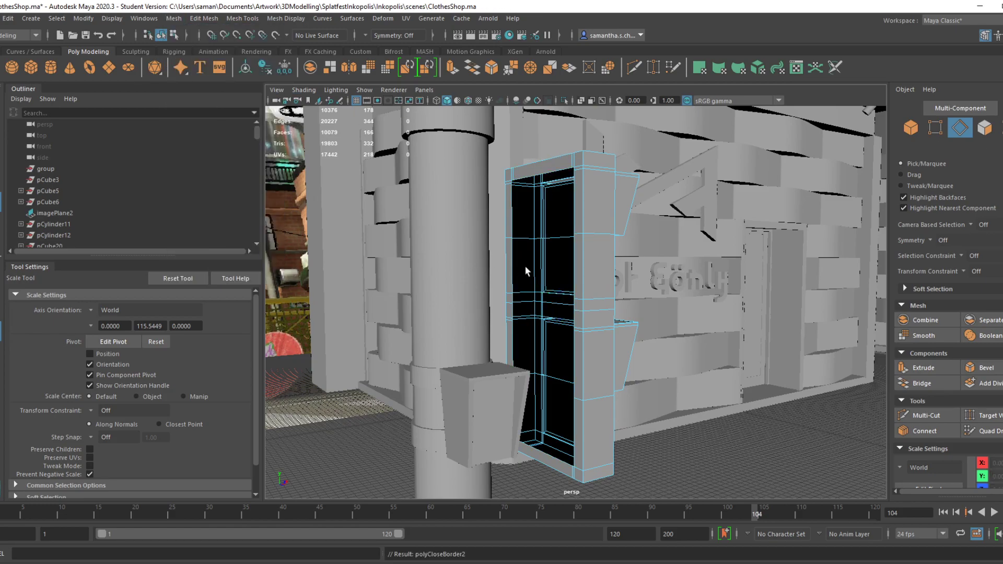
{"action": "left_click_drag", "start_coordinate": [522, 271], "coordinate": [565, 298], "text": "alt"}
Undo the hole fill and the deletion of the faces inside the back's border
{"action": "key", "text": "ctrl+z"}
{"action": "key", "text": "ctrl+z"}
{"action": "key", "text": "ctrl+z"}
{"action": "key", "text": "ctrl+z"}
{"action": "key", "text": "ctrl+z"}
{"action": "key", "text": "ctrl+z"}
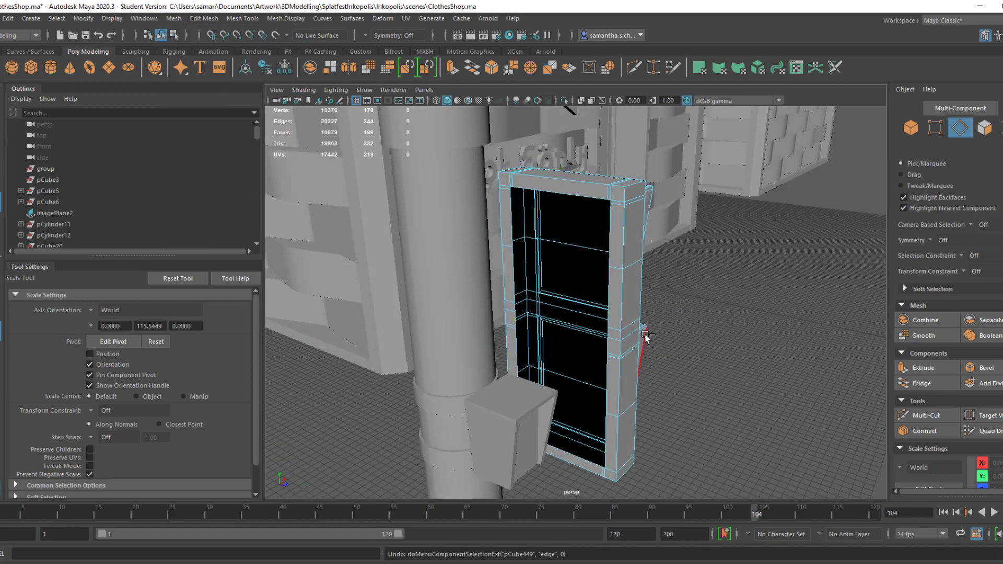
{"action": "left_click", "coordinate": [648, 334], "text": "shift"}
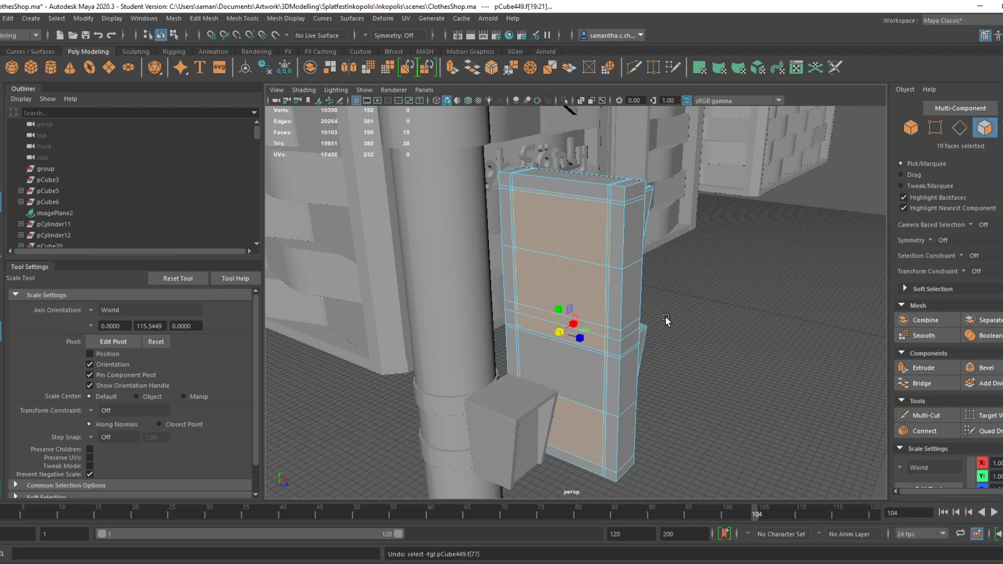
{"action": "key", "text": "ctrl+y"}
{"action": "key", "text": "ctrl+y"}
{"action": "key", "text": "ctrl+y"}
{"action": "key", "text": "ctrl+y"}
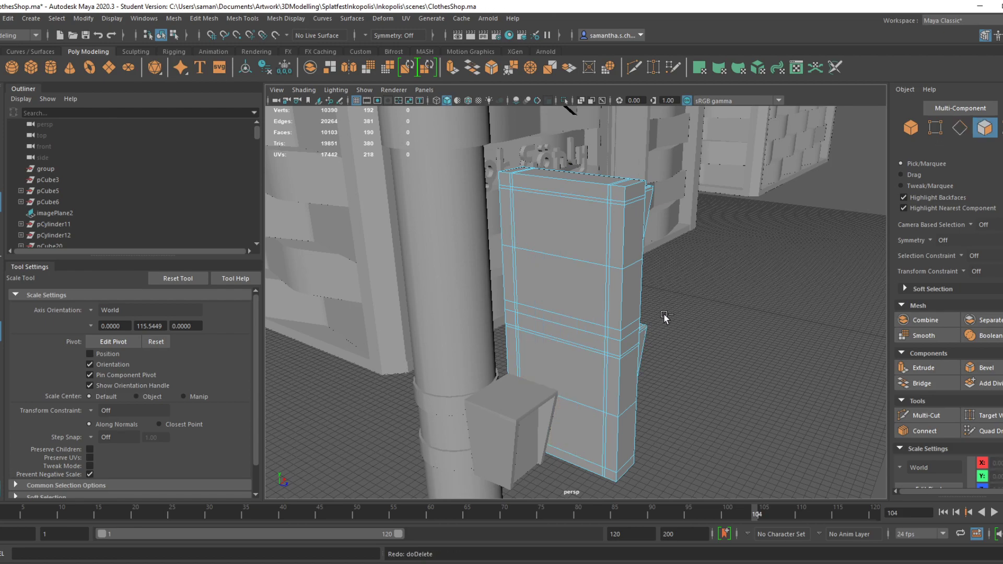
{"action": "key", "text": "ctrl+y"}
{"action": "key", "text": "ctrl+z"}
Reselect the 24 faces inside the back's border, including the thin strips and corners, and delete them
{"action": "right_click_drag", "start_coordinate": [548, 246], "coordinate": [561, 281]}
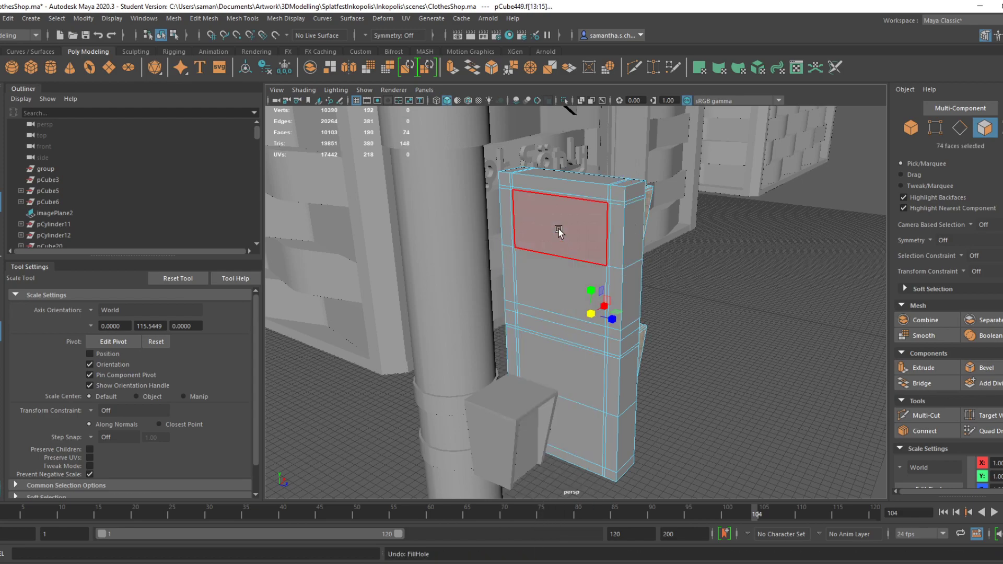
{"action": "left_click", "coordinate": [557, 232]}
{"action": "double_click", "coordinate": [575, 448], "text": "shift"}
{"action": "left_click", "coordinate": [601, 457], "text": "shift"}
{"action": "key", "text": "ctrl+z"}
{"action": "left_click", "coordinate": [605, 458], "text": "shift"}
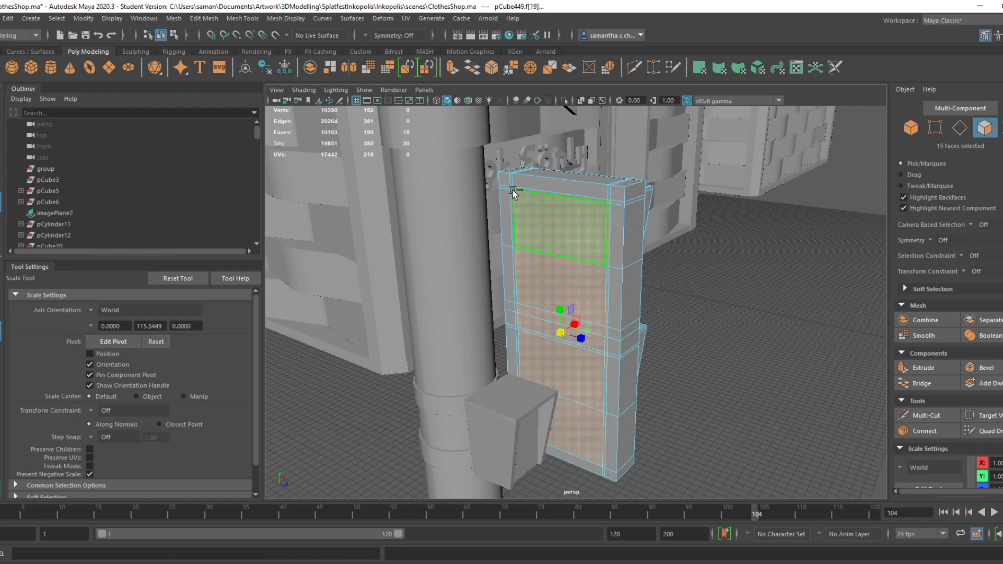
{"action": "left_click_drag", "start_coordinate": [511, 192], "coordinate": [604, 299], "text": "alt"}
{"action": "key", "text": "4"}
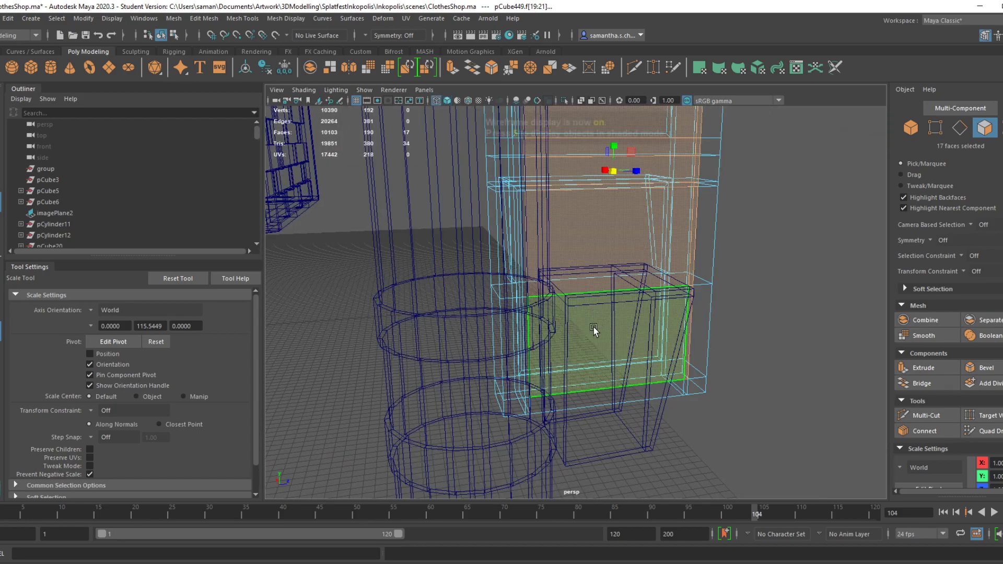
{"action": "left_click_drag", "start_coordinate": [529, 319], "coordinate": [489, 421], "text": "alt"}
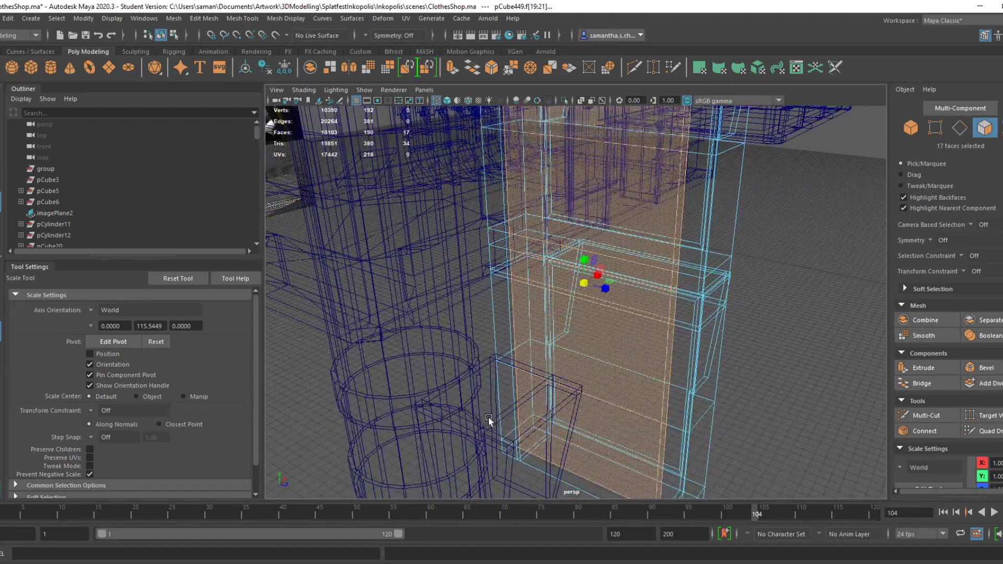
{"action": "left_click", "coordinate": [515, 443], "text": "shift"}
{"action": "key", "text": "5"}
{"action": "mouse_move", "coordinate": [517, 447]}
{"action": "left_mouse_down", "text": "alt"}
{"action": "mouse_move", "coordinate": [688, 422]}
{"action": "mouse_move", "coordinate": [532, 434]}
{"action": "mouse_move", "coordinate": [560, 368]}
{"action": "left_mouse_up", "text": "alt"}
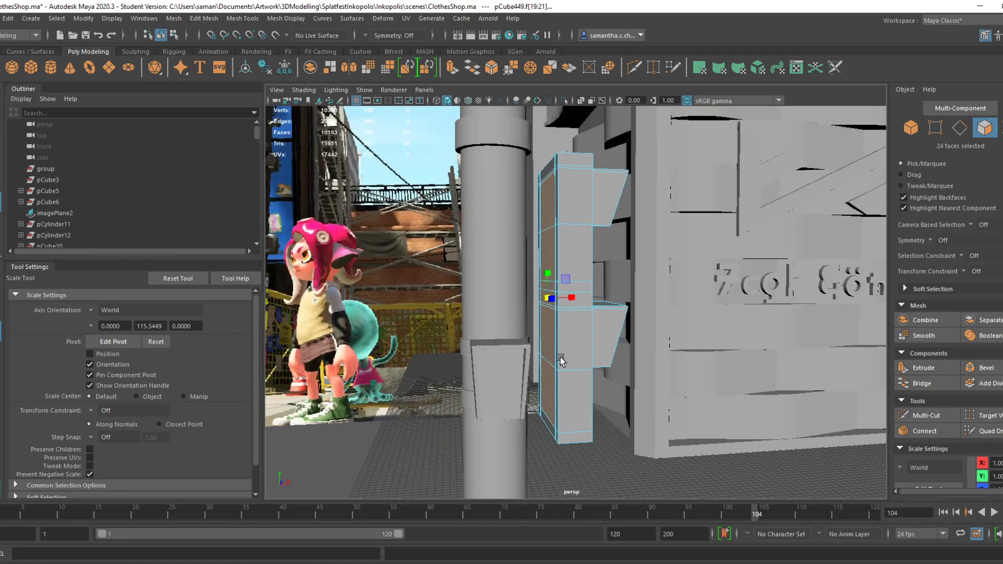
{"action": "left_click_drag", "start_coordinate": [564, 354], "coordinate": [622, 325], "text": "alt"}
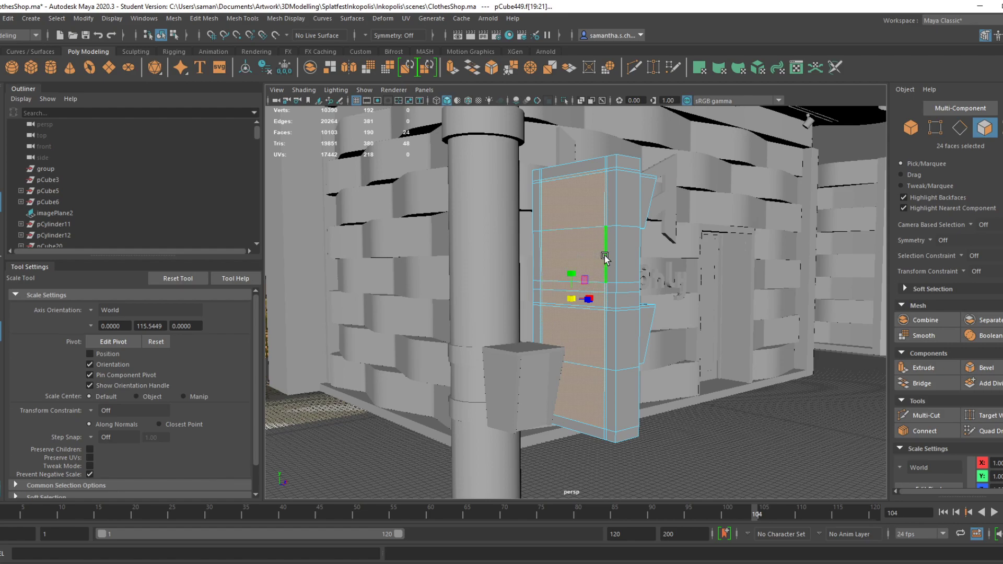
{"action": "key", "text": "Delete"}
Switch the box to vertices and delete the leftover upper vertices on the opening's inner edge farthest from the pole
{"action": "middle_click_drag", "start_coordinate": [607, 277], "coordinate": [570, 369], "text": "alt"}
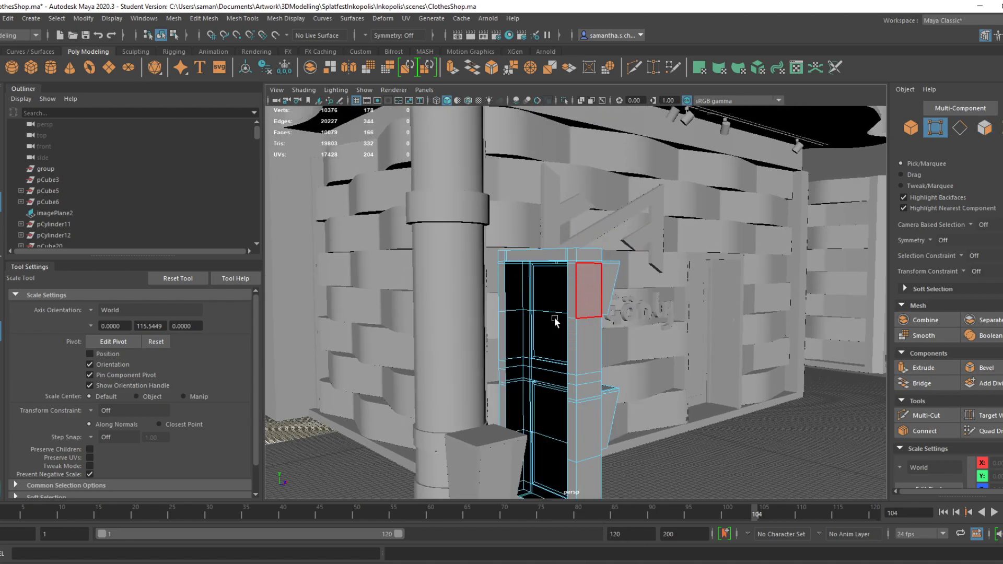
{"action": "scroll", "coordinate": [552, 300], "scroll_direction": "up", "scroll_amount": 6}
{"action": "left_click", "coordinate": [580, 216]}
{"action": "right_click_drag", "start_coordinate": [622, 184], "coordinate": [633, 122], "text": "shift"}
{"action": "mouse_move", "coordinate": [629, 292]}
{"action": "left_mouse_down", "text": "alt"}
{"action": "mouse_move", "coordinate": [648, 312]}
{"action": "mouse_move", "coordinate": [623, 306]}
{"action": "mouse_move", "coordinate": [643, 320]}
{"action": "mouse_move", "coordinate": [644, 285]}
{"action": "left_mouse_up", "text": "alt"}
{"action": "right_click", "coordinate": [644, 204], "text": "shift"}
{"action": "left_click", "coordinate": [591, 219]}
{"action": "left_click", "coordinate": [649, 140]}
{"action": "key", "text": "w"}
{"action": "left_click_drag", "start_coordinate": [664, 147], "coordinate": [681, 154]}
{"action": "key", "text": "ctrl+z"}
{"action": "left_click_drag", "start_coordinate": [622, 327], "coordinate": [623, 327]}
{"action": "key", "text": "Delete"}
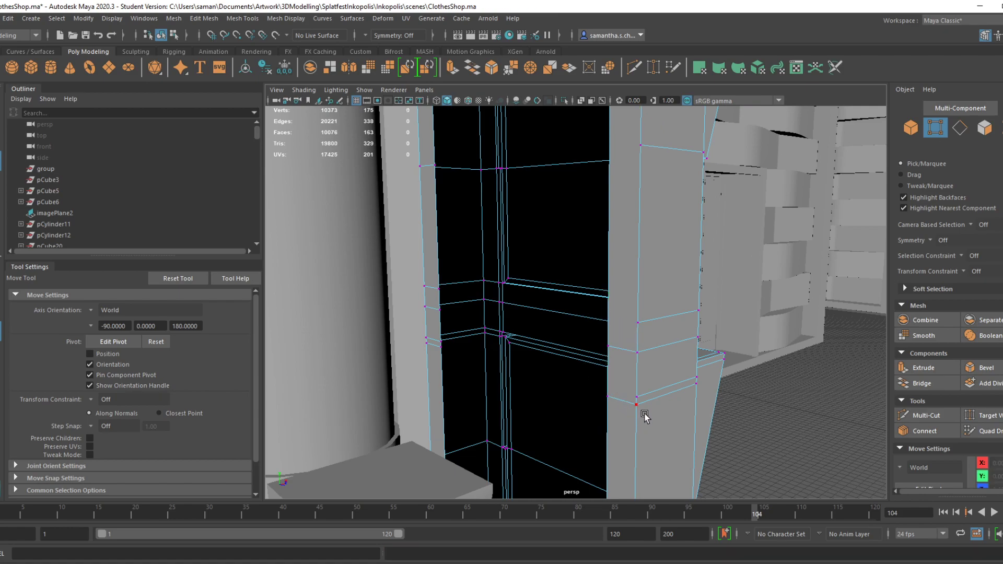
{"action": "left_click_drag", "start_coordinate": [620, 350], "coordinate": [623, 353]}
{"action": "key", "text": "Delete"}
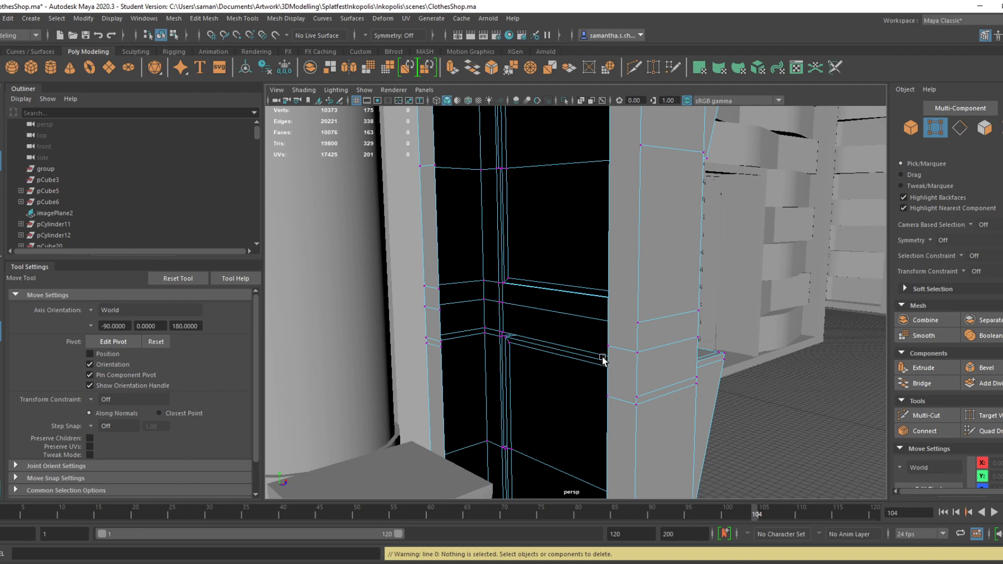
Delete the leftover middle and lower vertices on the opening's edge farthest from the pole
{"action": "left_click", "coordinate": [606, 348]}
{"action": "right_click_drag", "start_coordinate": [666, 297], "coordinate": [635, 328], "text": "shift"}
{"action": "left_click", "coordinate": [608, 347]}
{"action": "left_click_drag", "start_coordinate": [629, 363], "coordinate": [663, 371]}
{"action": "key", "text": "ctrl+z"}
{"action": "scroll", "coordinate": [660, 411], "scroll_direction": "down", "scroll_amount": 3}
{"action": "left_click_drag", "start_coordinate": [660, 411], "coordinate": [672, 355], "text": "alt"}
{"action": "key", "text": "Delete"}
{"action": "left_click", "coordinate": [602, 316]}
{"action": "key", "text": "Delete"}
{"action": "left_click", "coordinate": [600, 434]}
{"action": "key", "text": "g"}
{"action": "left_click_drag", "start_coordinate": [623, 460], "coordinate": [622, 303], "text": "alt"}
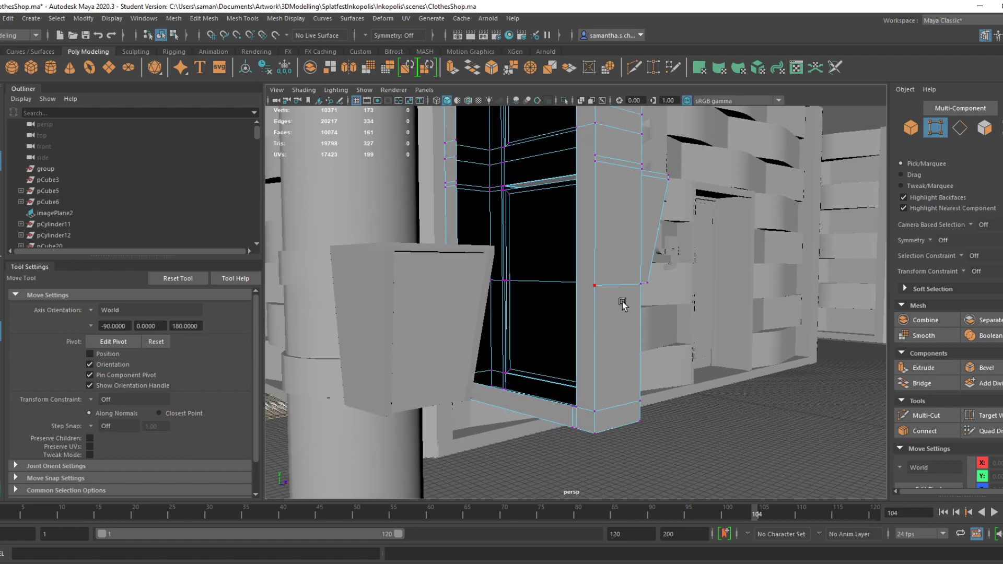
Delete the extra vertices around the two bottom corners of the back's border
{"action": "left_click", "coordinate": [577, 410]}
{"action": "key", "text": "g"}
{"action": "key", "text": "ctrl+z"}
{"action": "left_click", "coordinate": [570, 412]}
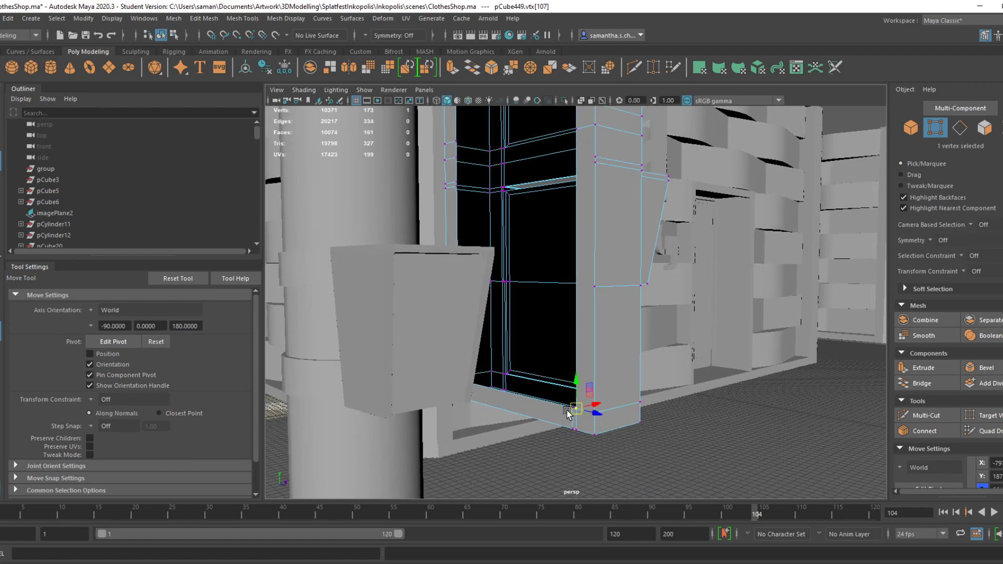
{"action": "middle_click_drag", "start_coordinate": [554, 409], "coordinate": [553, 327], "text": "alt"}
{"action": "scroll", "coordinate": [582, 295], "scroll_direction": "up", "scroll_amount": 5}
{"action": "left_click", "coordinate": [560, 365]}
{"action": "key", "text": "g"}
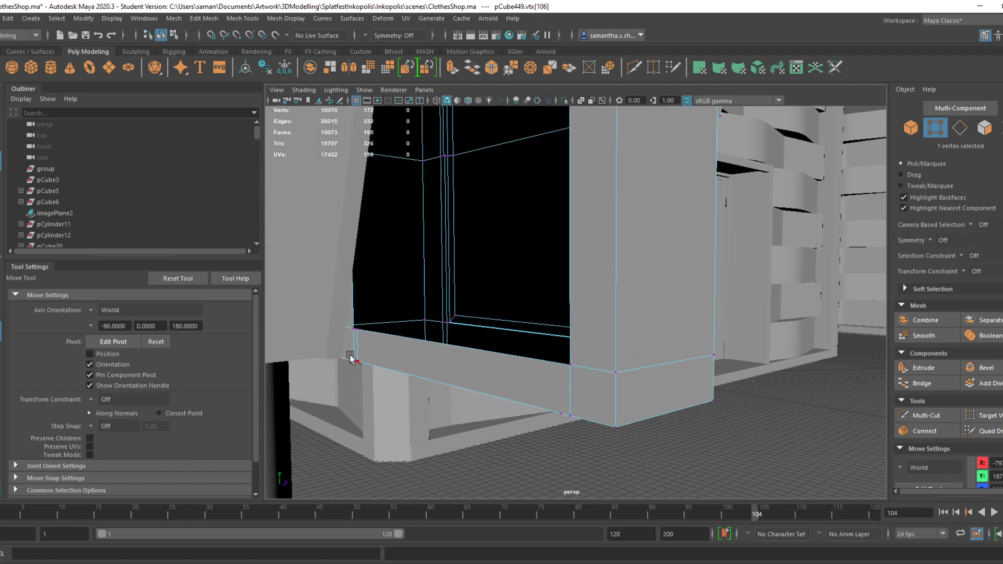
{"action": "left_click", "coordinate": [358, 333]}
{"action": "key", "text": "g"}
Delete the leftover vertices along the pole-side border of the back opening
{"action": "left_click_drag", "start_coordinate": [407, 283], "coordinate": [390, 442], "text": "alt"}
{"action": "left_click_drag", "start_coordinate": [439, 383], "coordinate": [453, 388], "text": "alt"}
{"action": "left_click", "coordinate": [427, 348]}
{"action": "key", "text": "g"}
{"action": "left_click_drag", "start_coordinate": [441, 322], "coordinate": [488, 324], "text": "alt"}
{"action": "left_click", "coordinate": [487, 314]}
{"action": "key", "text": "g"}
{"action": "left_click", "coordinate": [487, 309]}
{"action": "key", "text": "g"}
{"action": "left_click_drag", "start_coordinate": [549, 328], "coordinate": [470, 331], "text": "alt"}
{"action": "left_click", "coordinate": [457, 282]}
{"action": "key", "text": "g"}
{"action": "left_click_drag", "start_coordinate": [568, 368], "coordinate": [512, 371], "text": "alt"}
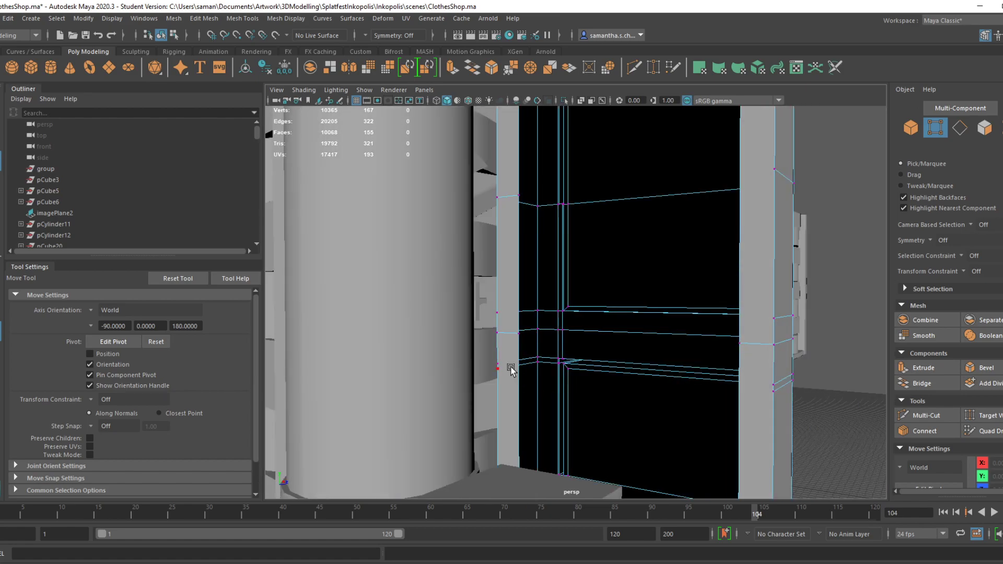
Try deleting the middle vertices on both side edges of the opening, and undo the deletions
{"action": "left_click", "coordinate": [517, 337]}
{"action": "key", "text": "g"}
{"action": "left_click", "coordinate": [740, 344]}
{"action": "key", "text": "g"}
{"action": "left_click_drag", "start_coordinate": [712, 347], "coordinate": [611, 349], "text": "alt"}
{"action": "middle_click_drag", "start_coordinate": [612, 349], "coordinate": [631, 421], "text": "alt"}
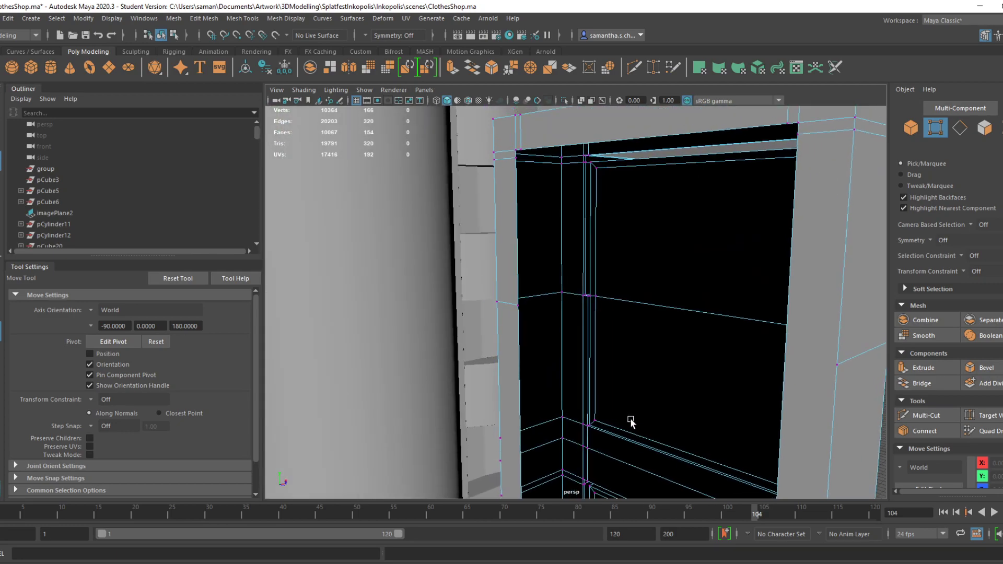
{"action": "scroll", "coordinate": [656, 432], "scroll_direction": "down", "scroll_amount": 3}
{"action": "left_click_drag", "start_coordinate": [657, 433], "coordinate": [664, 435], "text": "alt"}
{"action": "key", "text": "ctrl+z"}
{"action": "key", "text": "ctrl+z"}
{"action": "key", "text": "ctrl+z"}
Save the scene and delete the remaining extra vertices on the opening's upper pole-side edge and along its top
{"action": "key", "text": "ctrl+s"}
{"action": "left_click", "coordinate": [491, 305]}
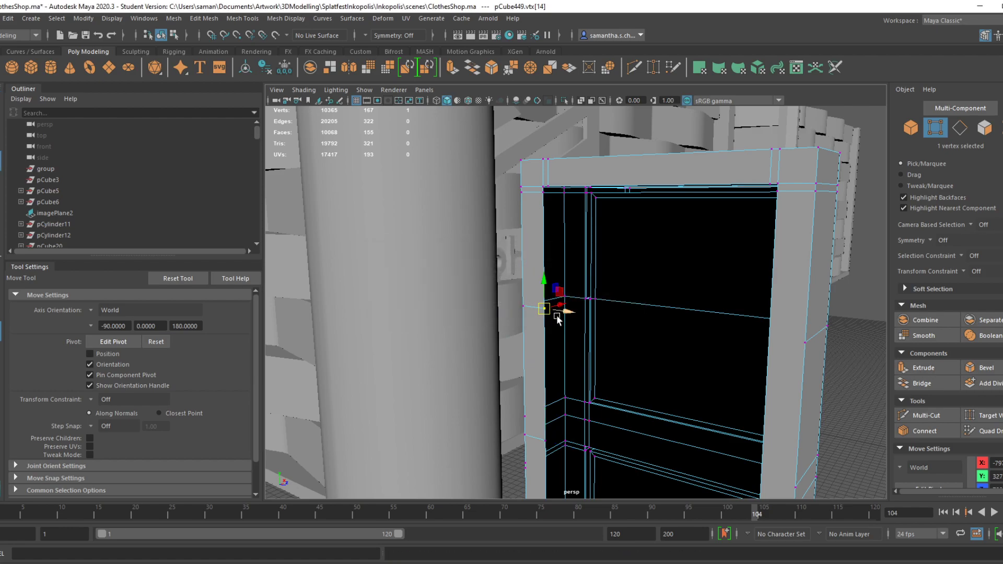
{"action": "key", "text": "Delete"}
{"action": "left_click", "coordinate": [565, 185]}
{"action": "key", "text": "Delete"}
{"action": "left_click", "coordinate": [771, 191]}
{"action": "left_click", "coordinate": [771, 184]}
{"action": "key", "text": "Delete"}
{"action": "left_click", "coordinate": [777, 192]}
{"action": "key", "text": "Delete"}
Return the box to object mode and save the scene, continuing past the student version notice
{"action": "key", "text": "ctrl+s"}
{"action": "left_click", "coordinate": [492, 303]}
{"action": "right_click_drag", "start_coordinate": [694, 192], "coordinate": [791, 153]}
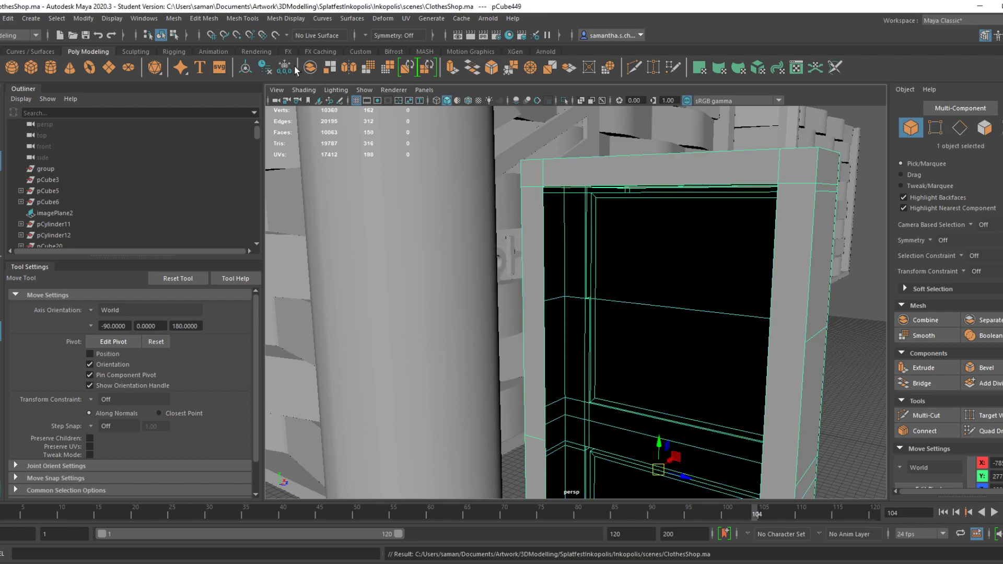
{"action": "key", "text": "ctrl+s"}
{"action": "left_click", "coordinate": [493, 301]}
{"action": "left_click_drag", "start_coordinate": [560, 253], "coordinate": [605, 269], "text": "alt"}
{"action": "key", "text": "ctrl+s"}
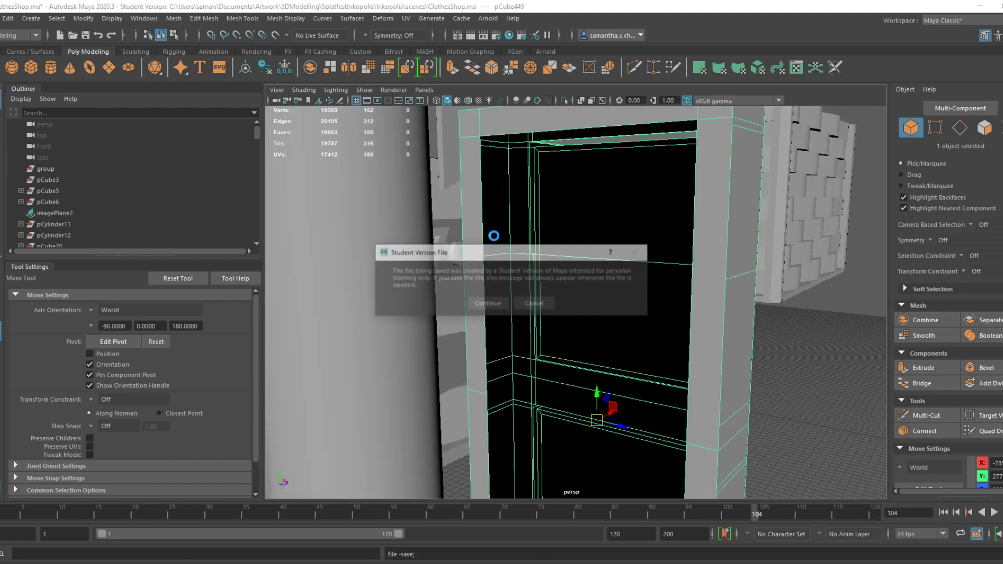
{"action": "left_click", "coordinate": [489, 306]}
Bridge the two upper side edges of the back opening using a linear path with 0 divisions
{"action": "right_click_drag", "start_coordinate": [549, 133], "coordinate": [547, 103]}
{"action": "left_click", "coordinate": [478, 220]}
{"action": "left_click", "coordinate": [694, 236], "text": "shift"}
{"action": "left_click", "coordinate": [176, 18]}
{"action": "mouse_move", "coordinate": [216, 19]}
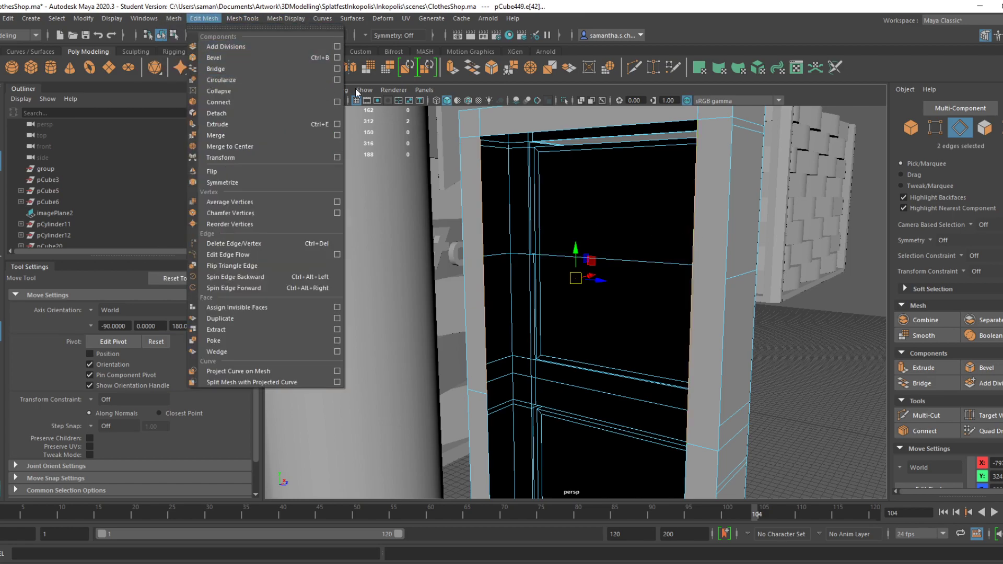
{"action": "left_click", "coordinate": [337, 69]}
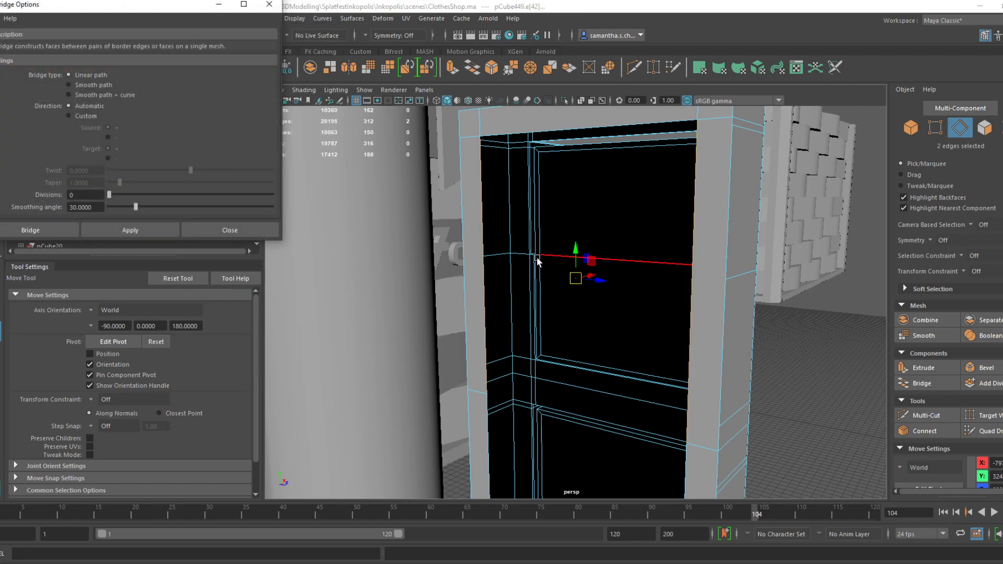
{"action": "left_click", "coordinate": [51, 224]}
Bridge the two lower side edges of the back opening with the same settings
{"action": "middle_click_drag", "start_coordinate": [613, 381], "coordinate": [561, 130], "text": "alt"}
{"action": "left_click", "coordinate": [434, 283]}
{"action": "left_click", "coordinate": [613, 312], "text": "shift"}
{"action": "key", "text": "g"}
{"action": "left_click_drag", "start_coordinate": [629, 349], "coordinate": [587, 332], "text": "alt"}
{"action": "scroll", "coordinate": [510, 256], "scroll_direction": "up", "scroll_amount": 1}
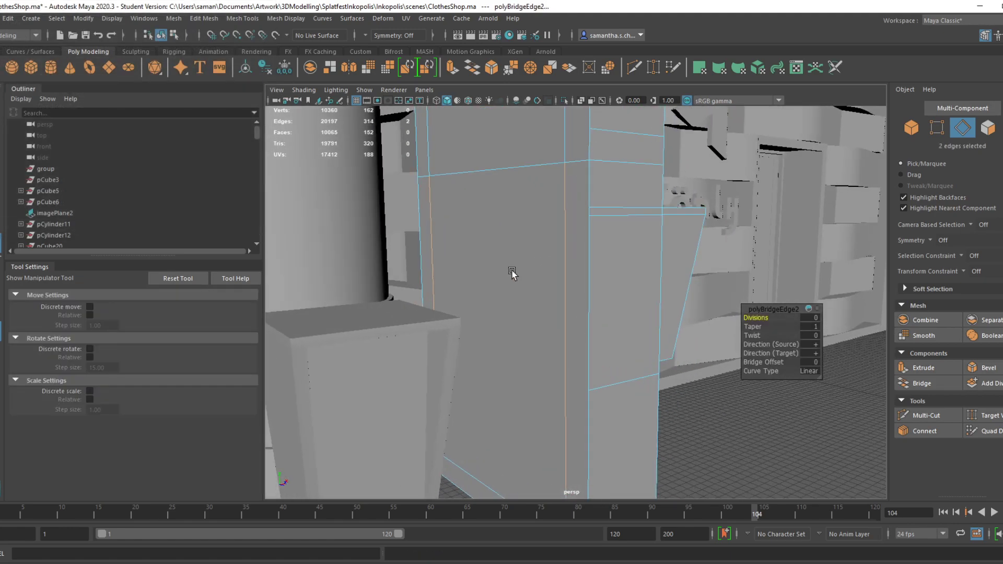
Select the two bridged back faces and extrude them outward from the box
{"action": "right_click_drag", "start_coordinate": [515, 275], "coordinate": [515, 302]}
{"action": "scroll", "coordinate": [519, 278], "scroll_direction": "down", "scroll_amount": 1}
{"action": "left_click_drag", "start_coordinate": [519, 278], "coordinate": [540, 293], "text": "alt"}
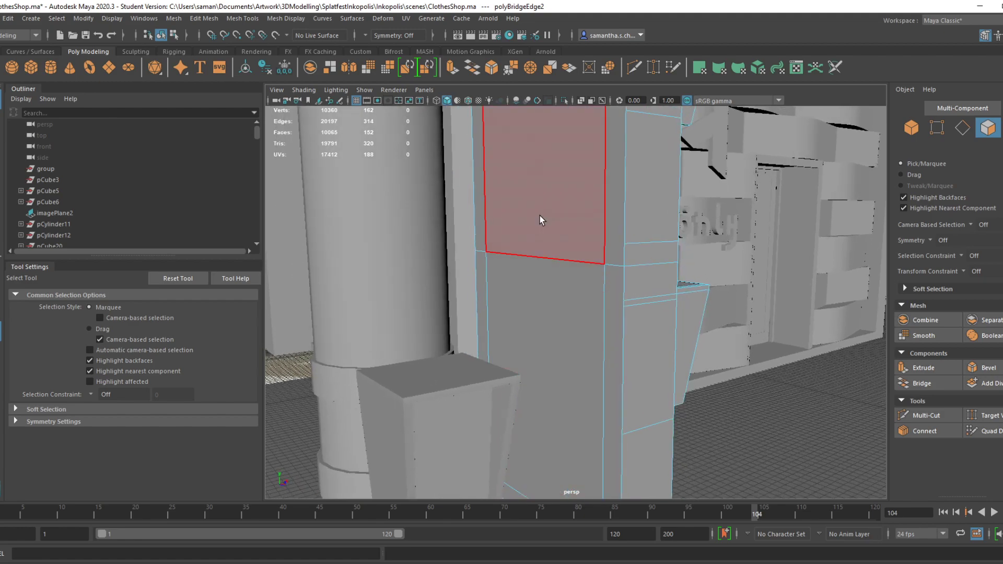
{"action": "left_click", "coordinate": [540, 216]}
{"action": "left_click", "coordinate": [580, 319], "text": "shift"}
{"action": "scroll", "coordinate": [585, 321], "scroll_direction": "down", "scroll_amount": 3}
{"action": "left_click_drag", "start_coordinate": [586, 322], "coordinate": [580, 343], "text": "alt"}
{"action": "key", "text": "ctrl+e"}
{"action": "key", "text": "w"}
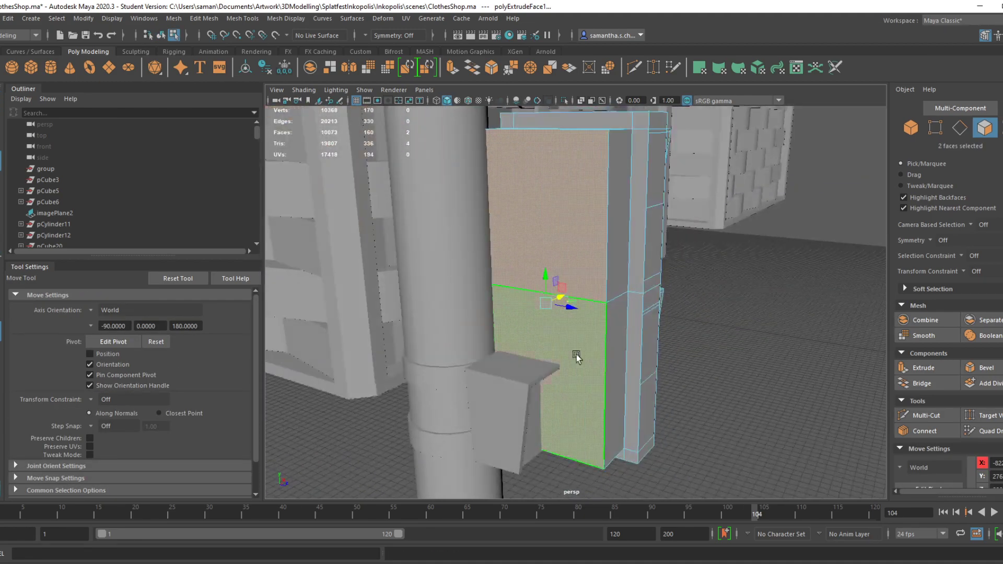
Scale the extruded back faces down slightly in height and width in the side view to taper the back
{"action": "key", "text": "space"}
{"action": "key", "text": "space"}
{"action": "key", "text": "4"}
{"action": "middle_click_drag", "start_coordinate": [705, 427], "coordinate": [688, 344], "text": "alt"}
{"action": "key", "text": "r"}
{"action": "left_click_drag", "start_coordinate": [541, 295], "coordinate": [540, 293]}
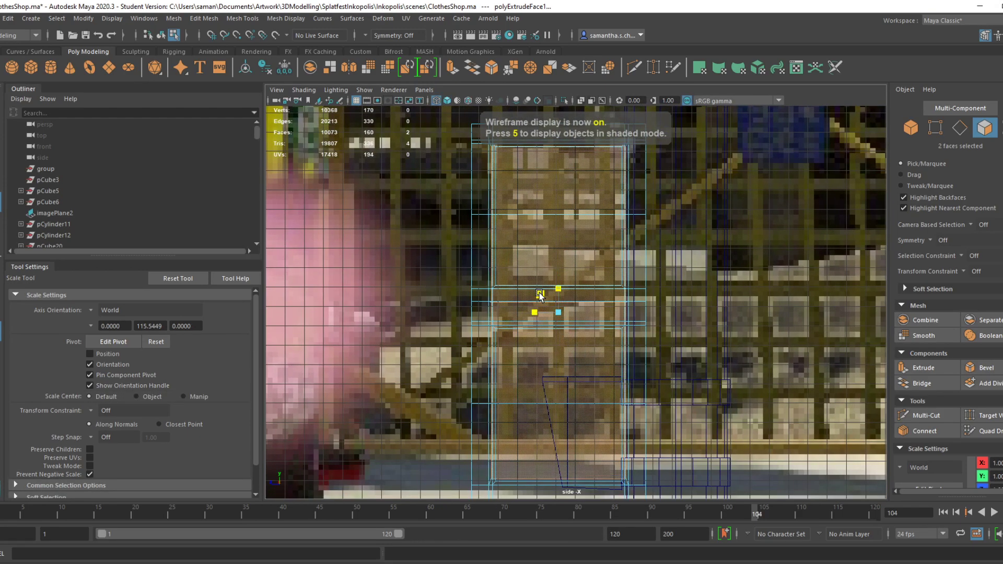
{"action": "key", "text": "space"}
{"action": "key", "text": "space"}
{"action": "left_click_drag", "start_coordinate": [629, 266], "coordinate": [528, 284], "text": "alt"}
Fine-tune the extruded back faces' height in the front view and narrow their width slightly in the side view
{"action": "key", "text": "space"}
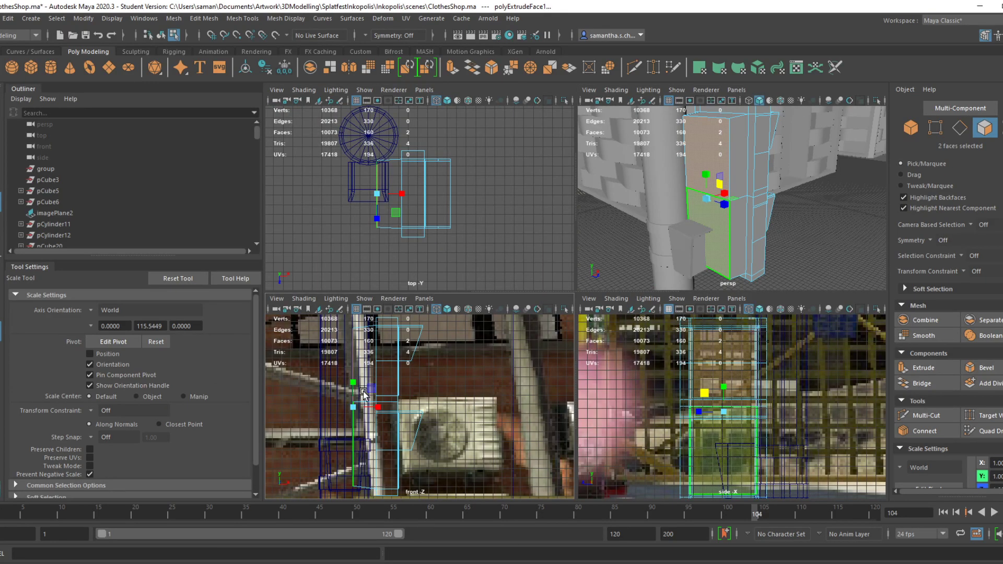
{"action": "key", "text": "space"}
{"action": "left_click_drag", "start_coordinate": [438, 281], "coordinate": [437, 281]}
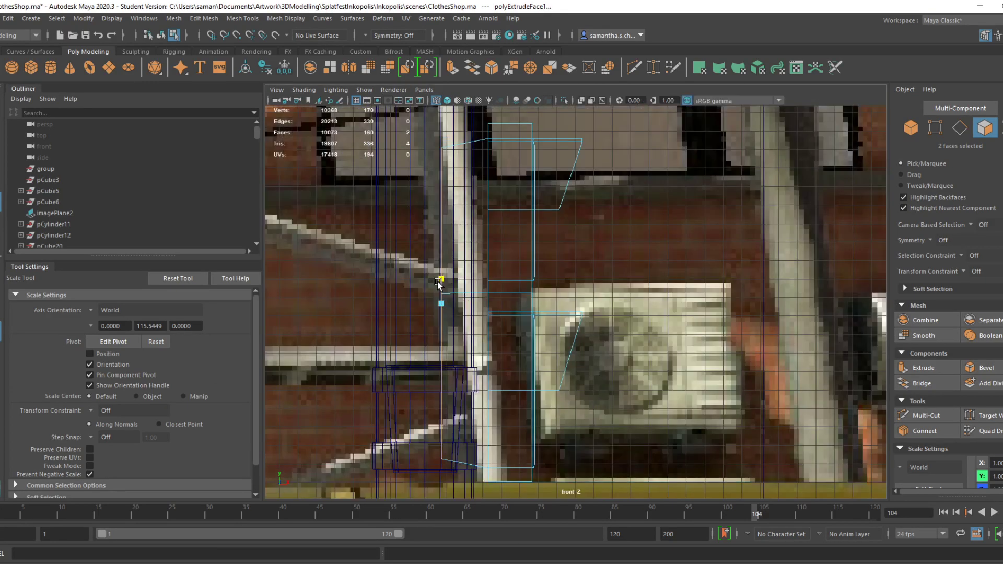
{"action": "key", "text": "space"}
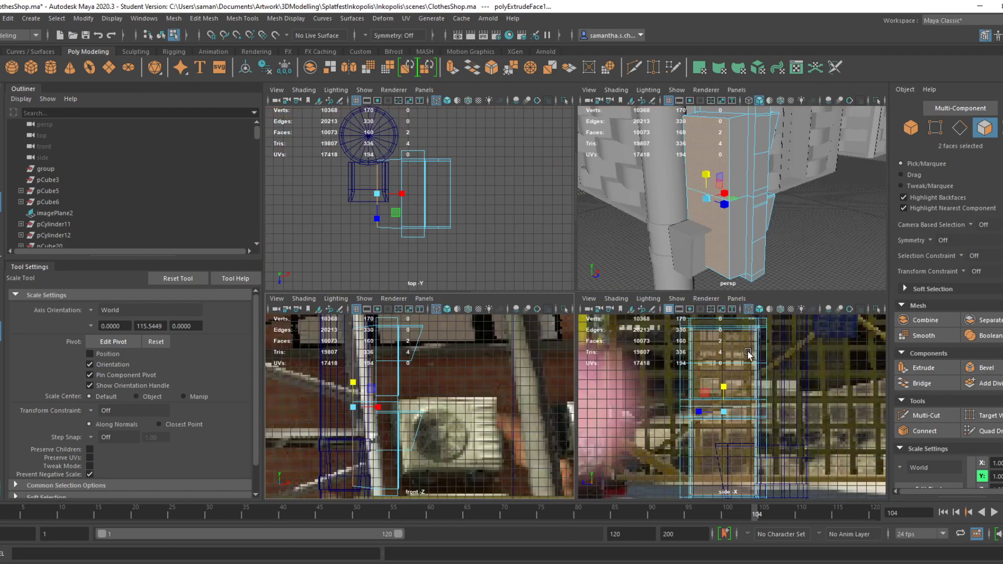
{"action": "key", "text": "space"}
{"action": "left_click_drag", "start_coordinate": [532, 315], "coordinate": [534, 315]}
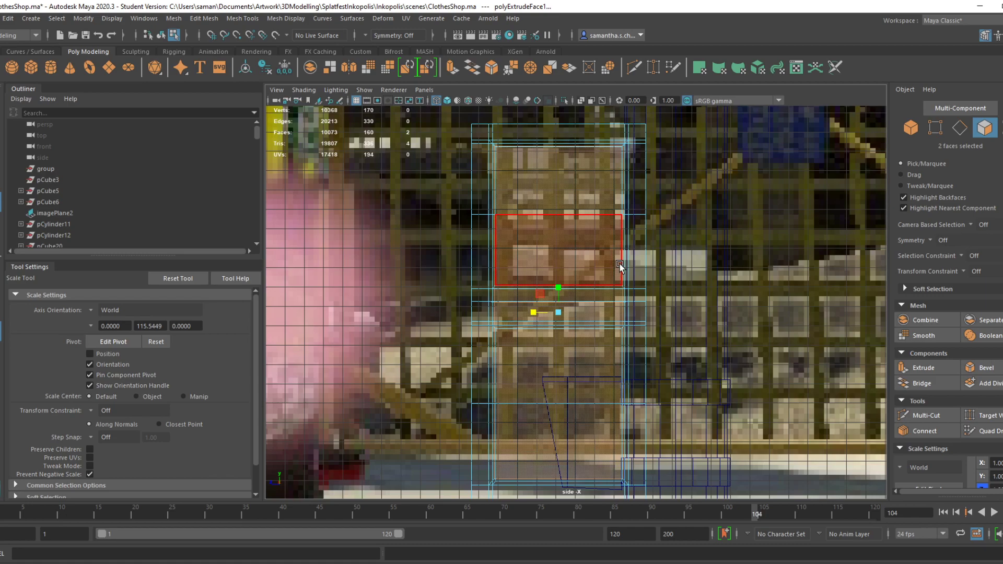
{"action": "key", "text": "space"}
{"action": "key", "text": "space"}
{"action": "left_click_drag", "start_coordinate": [746, 252], "coordinate": [696, 233], "text": "alt"}
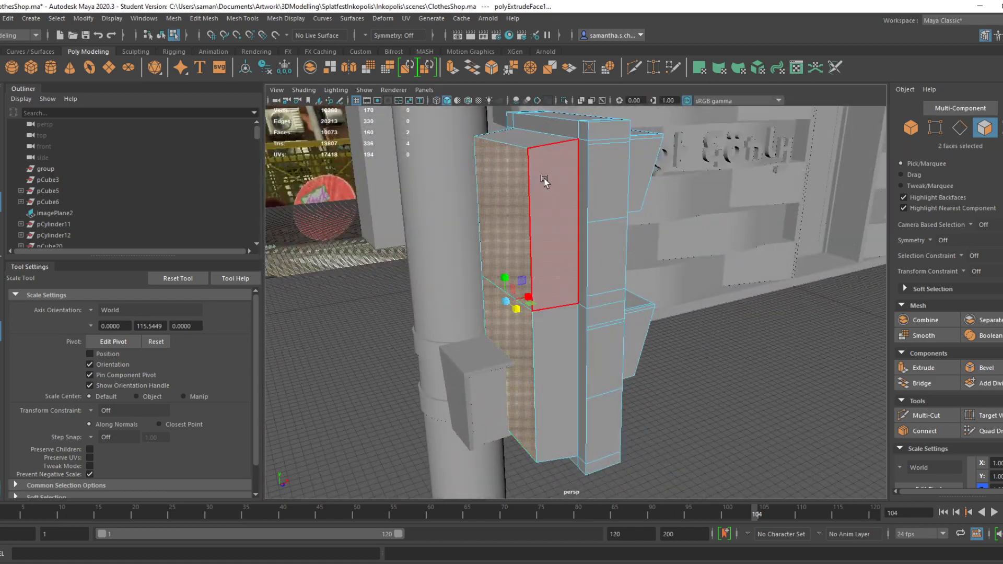
Try beveling the outer perimeter edges of the extruded back with a fraction of 0.15 and 3 segments
{"action": "right_click_drag", "start_coordinate": [544, 180], "coordinate": [544, 149]}
{"action": "left_click", "coordinate": [529, 230]}
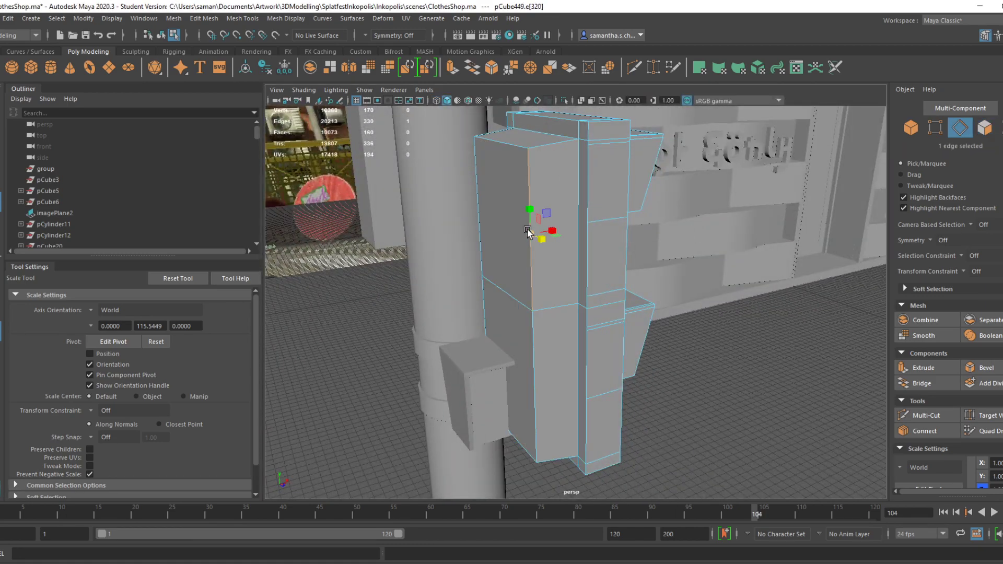
{"action": "left_click", "coordinate": [531, 363], "text": "shift"}
{"action": "left_click_drag", "start_coordinate": [507, 341], "coordinate": [526, 336], "text": "alt"}
{"action": "left_click", "coordinate": [489, 313], "text": "shift"}
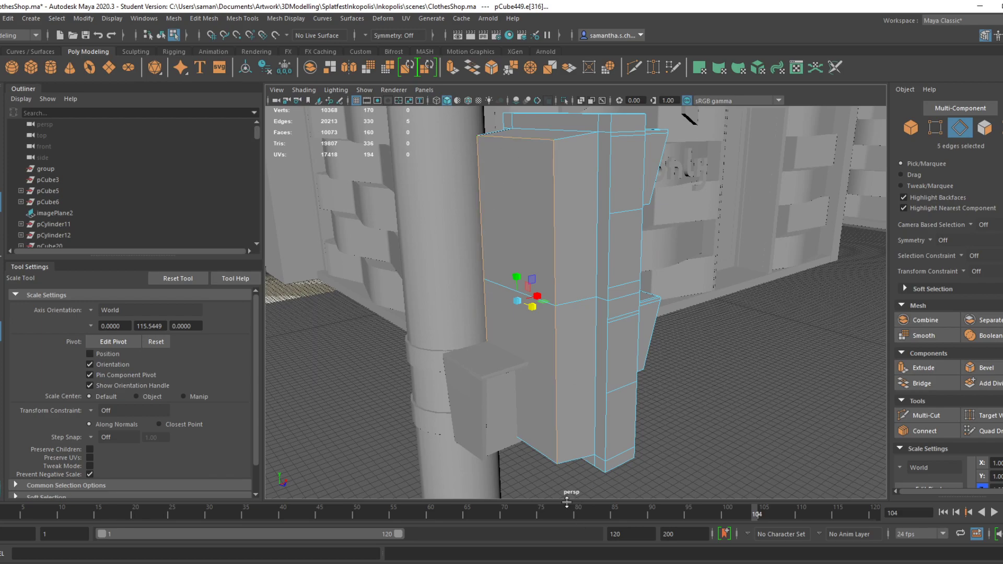
{"action": "left_click", "coordinate": [987, 368]}
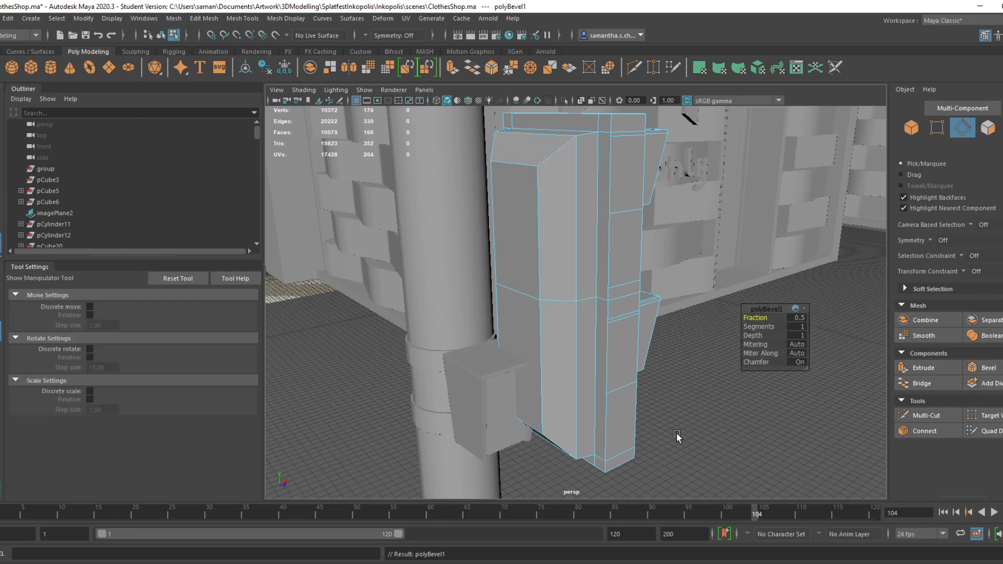
{"action": "left_click_drag", "start_coordinate": [698, 437], "coordinate": [686, 341], "text": "alt"}
{"action": "mouse_move", "coordinate": [732, 317]}
{"action": "left_mouse_down", "text": "alt"}
{"action": "mouse_move", "coordinate": [767, 324]}
{"action": "mouse_move", "coordinate": [751, 318]}
{"action": "left_mouse_up", "text": "alt"}
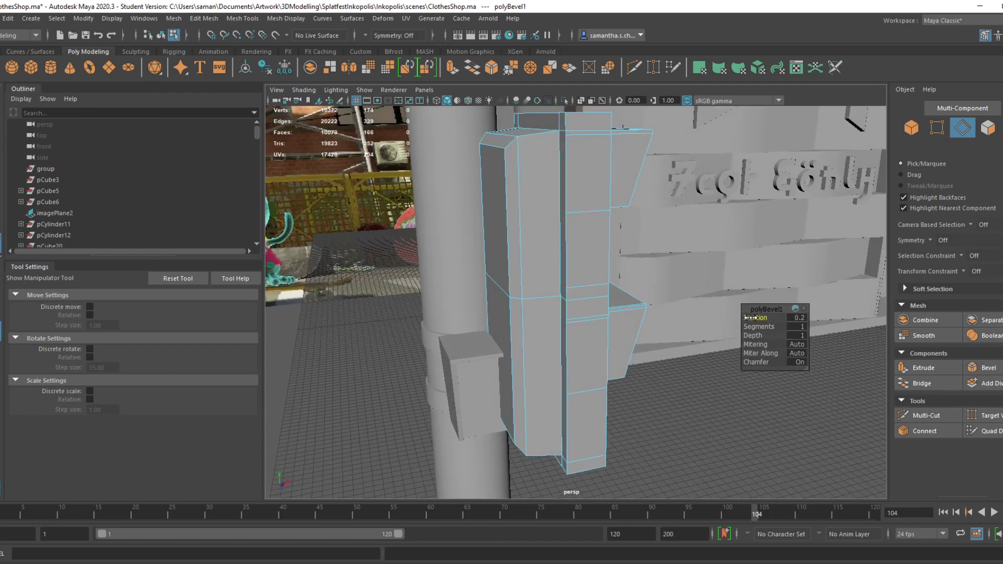
{"action": "type", "text": "15"}
{"action": "key", "text": "Return"}
{"action": "left_click_drag", "start_coordinate": [763, 328], "coordinate": [777, 326]}
{"action": "left_click_drag", "start_coordinate": [719, 340], "coordinate": [506, 254], "text": "alt"}
{"action": "right_click_drag", "start_coordinate": [506, 254], "coordinate": [538, 226]}
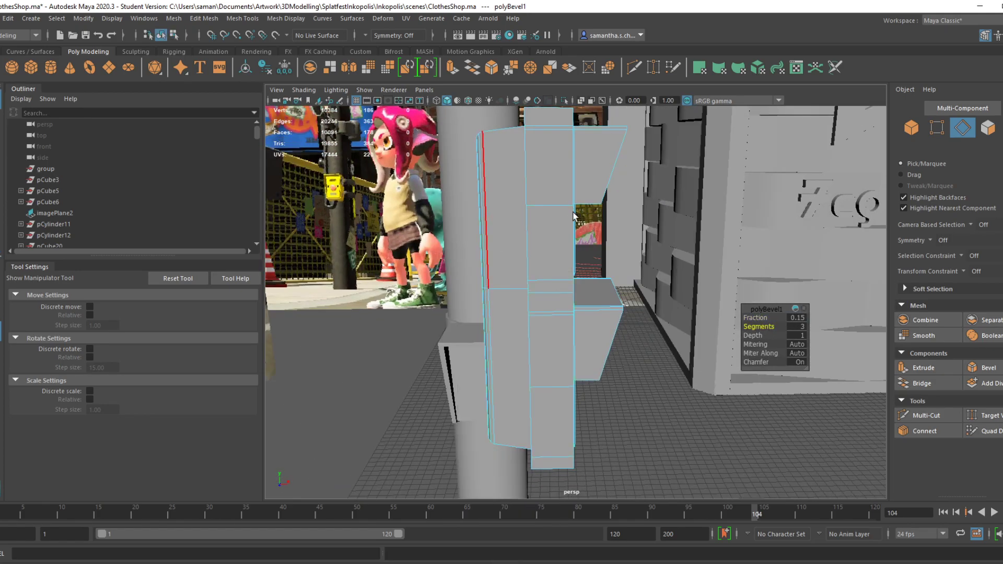
{"action": "scroll", "coordinate": [532, 402], "scroll_direction": "down", "scroll_amount": 4}
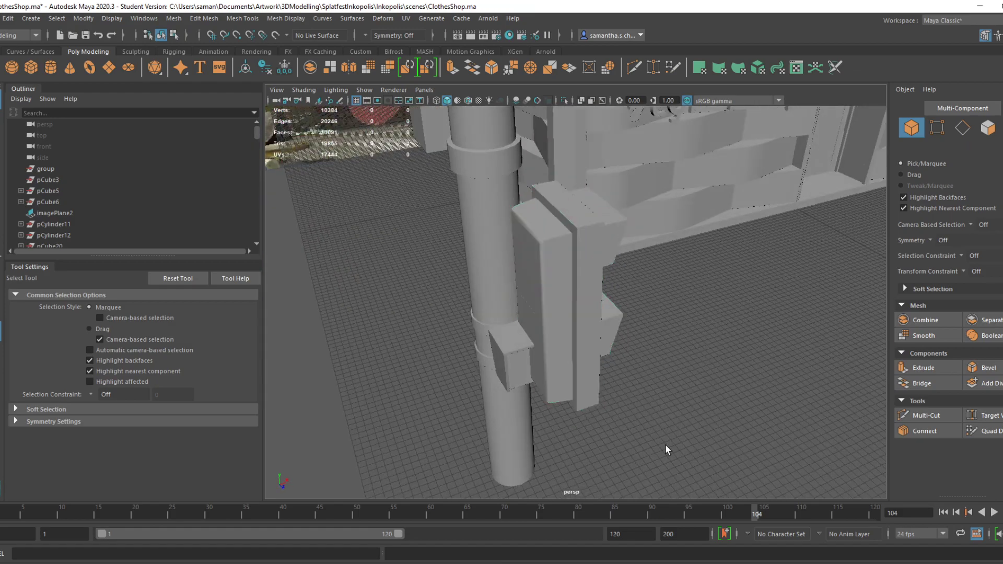
Save the scene, look at the reference in the game capture window, and return to Maya
{"action": "key", "text": "ctrl+s"}
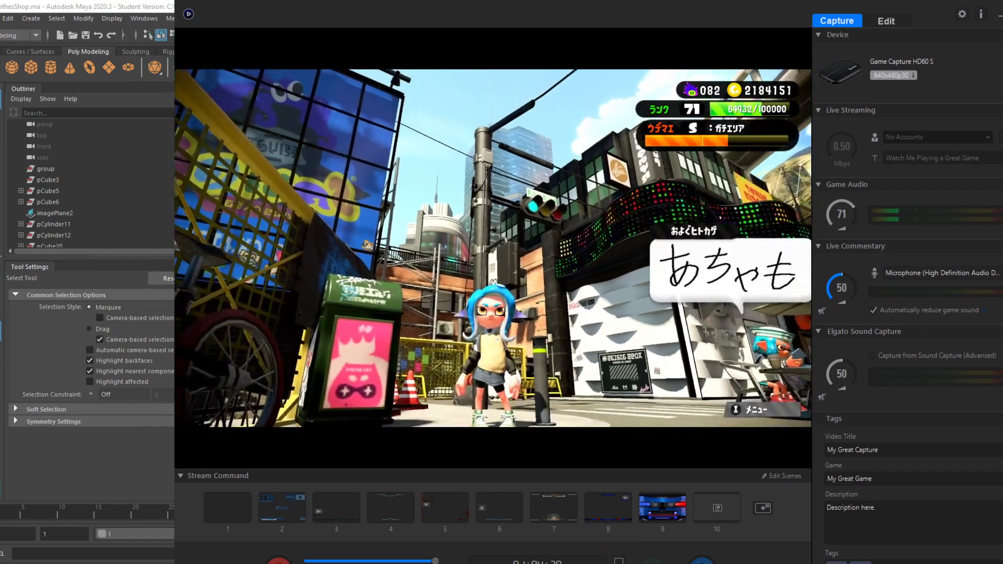
{"action": "mouse_move", "coordinate": [510, 563]}
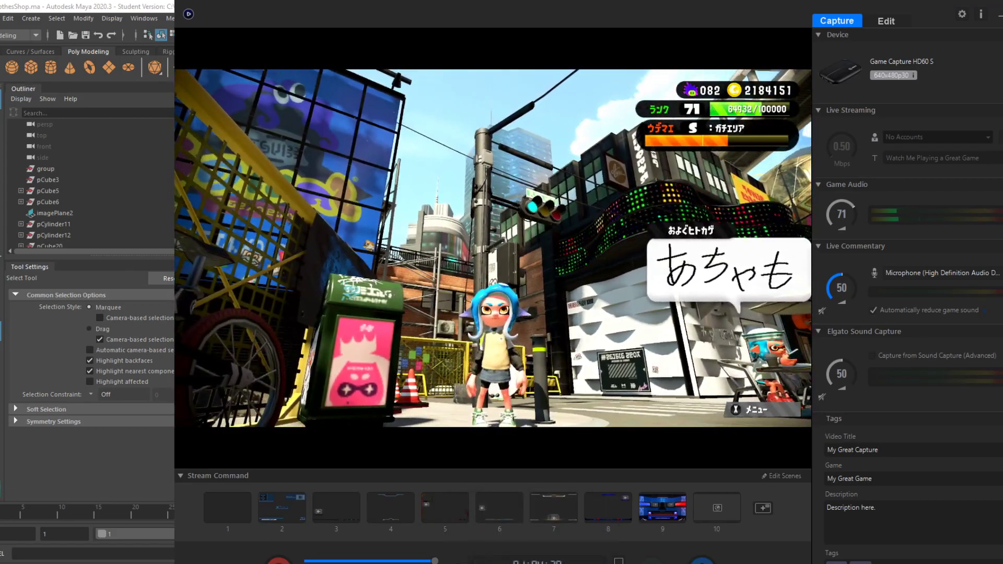
{"action": "left_click", "coordinate": [510, 538]}
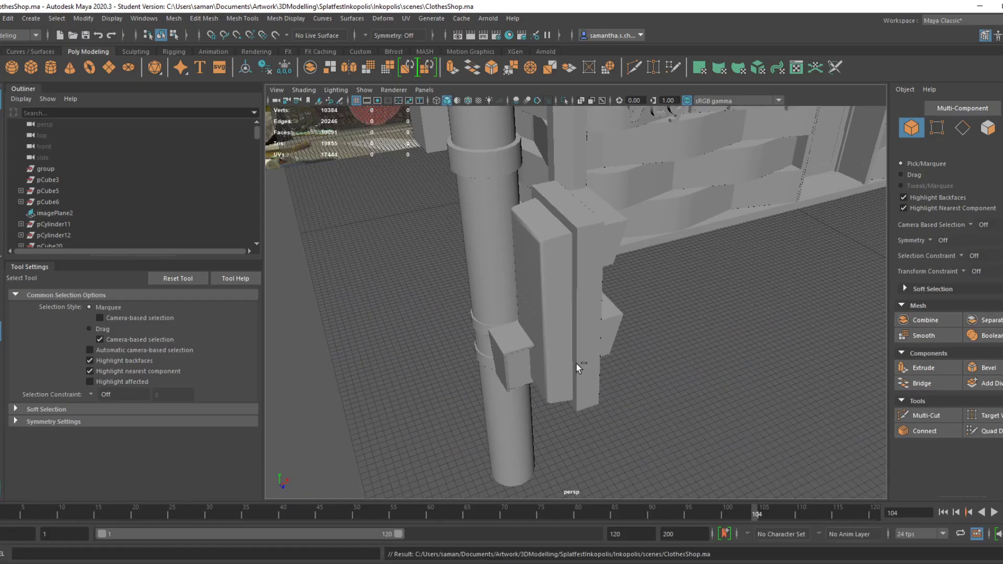
Undo the three-segment bevel on the extruded back's edges
{"action": "scroll", "coordinate": [576, 363], "scroll_direction": "down", "scroll_amount": 3}
{"action": "key", "text": "F8"}
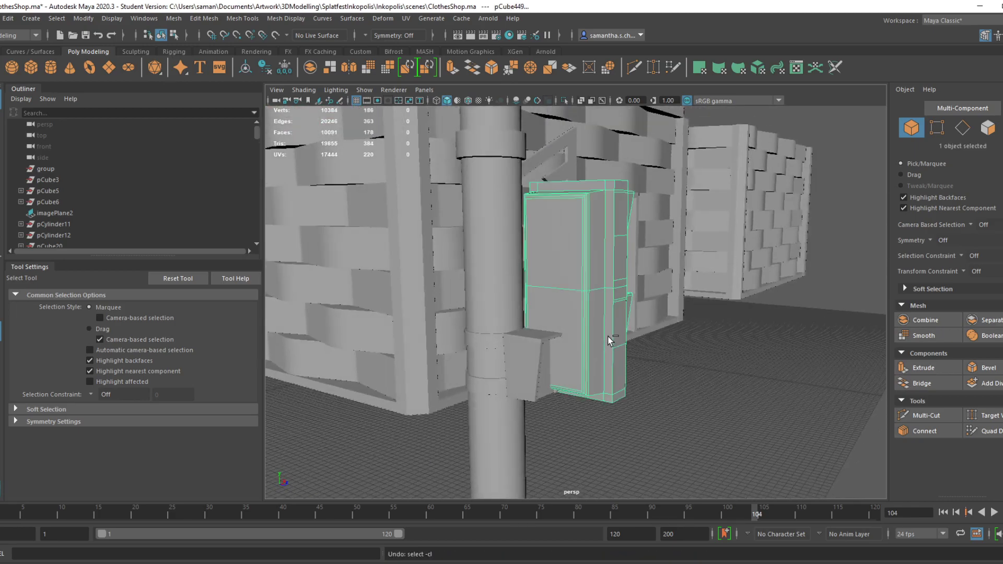
{"action": "key", "text": "ctrl+z"}
{"action": "key", "text": "ctrl+z"}
{"action": "key", "text": "ctrl+z"}
{"action": "left_click_drag", "start_coordinate": [583, 365], "coordinate": [625, 389], "text": "alt"}
{"action": "key", "text": "ctrl+z"}
{"action": "key", "text": "ctrl+z"}
{"action": "key", "text": "ctrl+z"}
{"action": "key", "text": "ctrl+z"}
{"action": "middle_click_drag", "start_coordinate": [588, 291], "coordinate": [590, 333], "text": "alt"}
{"action": "left_click", "coordinate": [984, 367]}
{"action": "key", "text": "ctrl+z"}
Select the outer perimeter edges of the extruded back and bevel them with a fraction of 0.15
{"action": "right_click_drag", "start_coordinate": [584, 312], "coordinate": [587, 251]}
{"action": "left_click", "coordinate": [593, 315]}
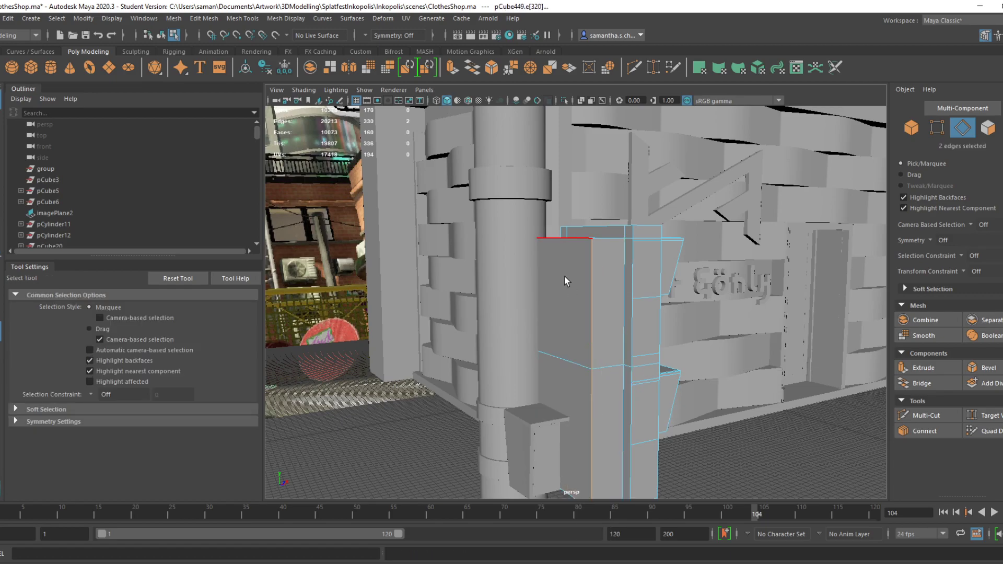
{"action": "left_click_drag", "start_coordinate": [565, 269], "coordinate": [568, 295], "text": "alt"}
{"action": "left_click", "coordinate": [560, 248], "text": "shift"}
{"action": "left_click", "coordinate": [532, 279], "text": "shift"}
{"action": "left_click", "coordinate": [535, 362], "text": "shift"}
{"action": "left_click", "coordinate": [579, 489], "text": "shift"}
{"action": "left_click", "coordinate": [983, 366]}
{"action": "left_click_drag", "start_coordinate": [752, 413], "coordinate": [678, 391], "text": "alt"}
{"action": "left_click_drag", "start_coordinate": [684, 349], "coordinate": [617, 354], "text": "alt"}
{"action": "left_click", "coordinate": [798, 317]}
{"action": "type", "text": "0.15"}
{"action": "key", "text": "Return"}
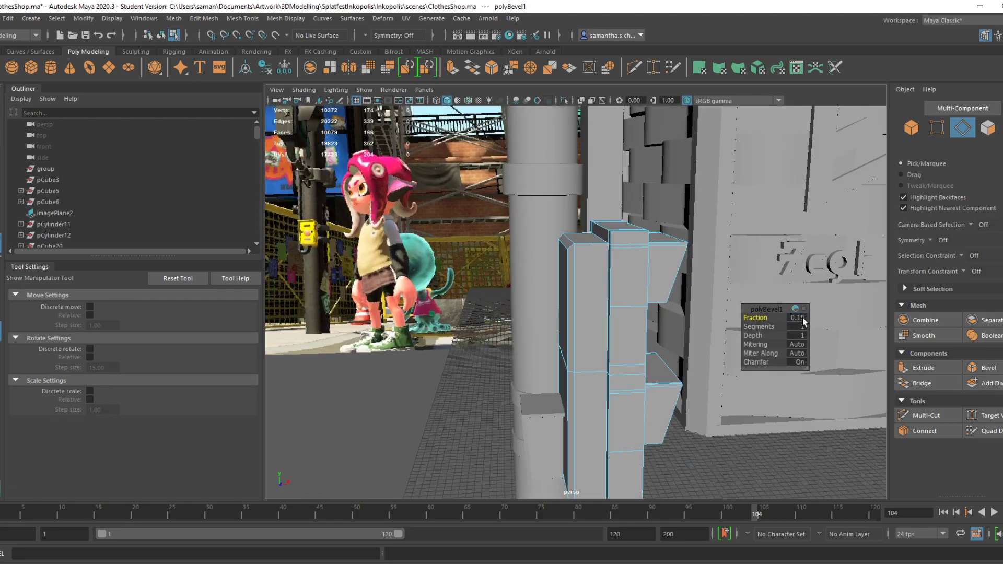
Set the perimeter bevel to 2 segments, return to object mode and save the scene
{"action": "type", "text": "2"}
{"action": "key", "text": "Return"}
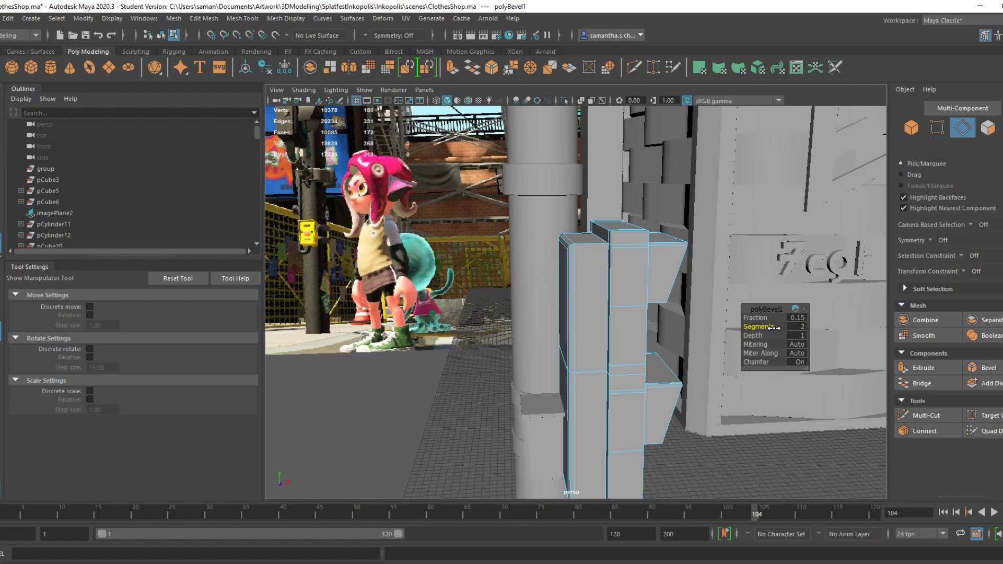
{"action": "right_click_drag", "start_coordinate": [603, 298], "coordinate": [638, 271]}
{"action": "left_click_drag", "start_coordinate": [635, 292], "coordinate": [682, 342], "text": "alt"}
{"action": "key", "text": "ctrl+s"}
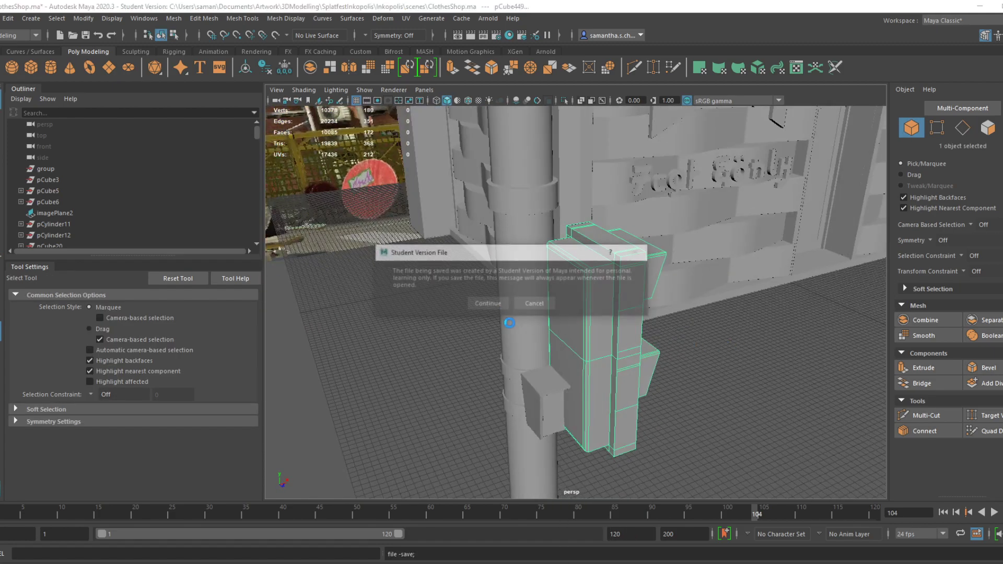
{"action": "left_click", "coordinate": [496, 309]}
Bevel the four front-to-back corner edges of the extruded back, at its top and bottom corners, with fraction 0.3 and 2 segments
{"action": "left_click_drag", "start_coordinate": [754, 378], "coordinate": [655, 355], "text": "alt"}
{"action": "right_click_drag", "start_coordinate": [595, 278], "coordinate": [596, 251]}
{"action": "left_click", "coordinate": [601, 253]}
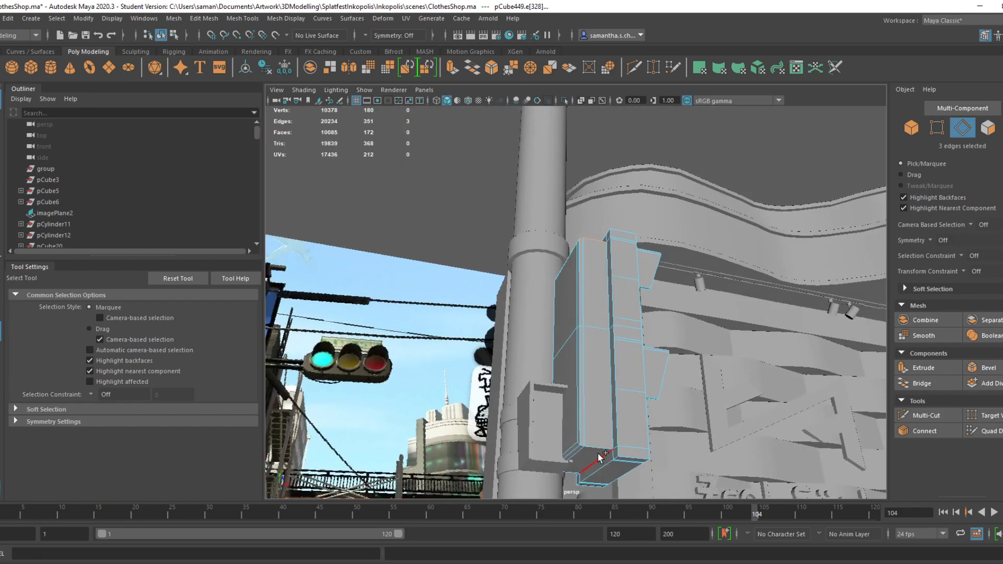
{"action": "left_click_drag", "start_coordinate": [599, 448], "coordinate": [747, 412], "text": "alt"}
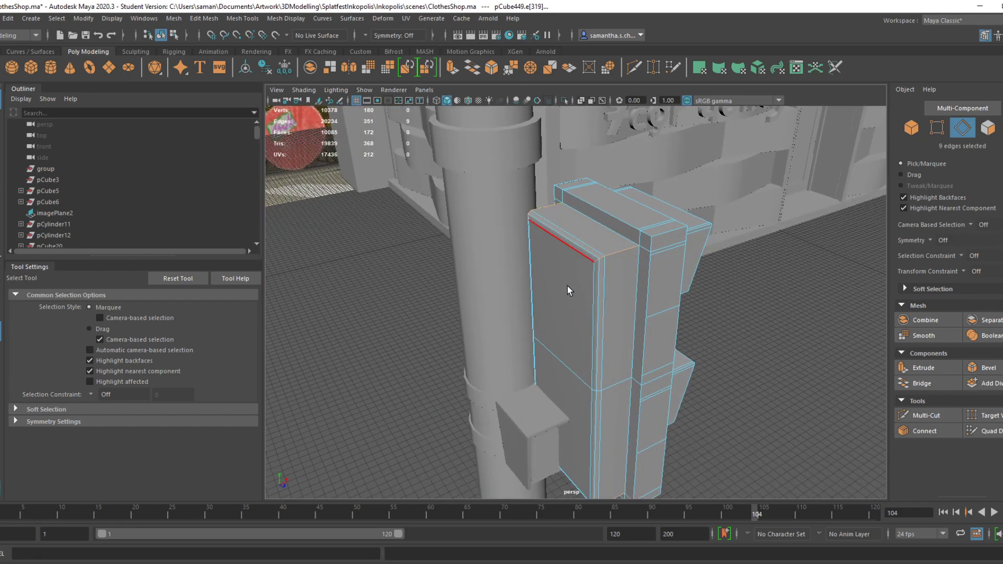
{"action": "left_click_drag", "start_coordinate": [565, 265], "coordinate": [683, 268], "text": "alt"}
{"action": "middle_click_drag", "start_coordinate": [554, 434], "coordinate": [584, 280], "text": "alt"}
{"action": "mouse_move", "coordinate": [584, 280]}
{"action": "left_mouse_down", "text": "alt"}
{"action": "mouse_move", "coordinate": [548, 380]}
{"action": "mouse_move", "coordinate": [575, 347]}
{"action": "mouse_move", "coordinate": [617, 224]}
{"action": "mouse_move", "coordinate": [582, 256]}
{"action": "left_mouse_up", "text": "alt"}
{"action": "key", "text": "4"}
{"action": "key", "text": "5"}
{"action": "right_click_drag", "start_coordinate": [582, 256], "coordinate": [622, 238]}
{"action": "mouse_move", "coordinate": [622, 261]}
{"action": "left_mouse_down", "text": "alt"}
{"action": "mouse_move", "coordinate": [627, 301]}
{"action": "mouse_move", "coordinate": [555, 324]}
{"action": "mouse_move", "coordinate": [676, 313]}
{"action": "left_mouse_up", "text": "alt"}
{"action": "key", "text": "w"}
{"action": "right_click_drag", "start_coordinate": [667, 284], "coordinate": [671, 255]}
{"action": "double_click", "coordinate": [678, 404]}
{"action": "left_click_drag", "start_coordinate": [678, 403], "coordinate": [543, 285], "text": "alt"}
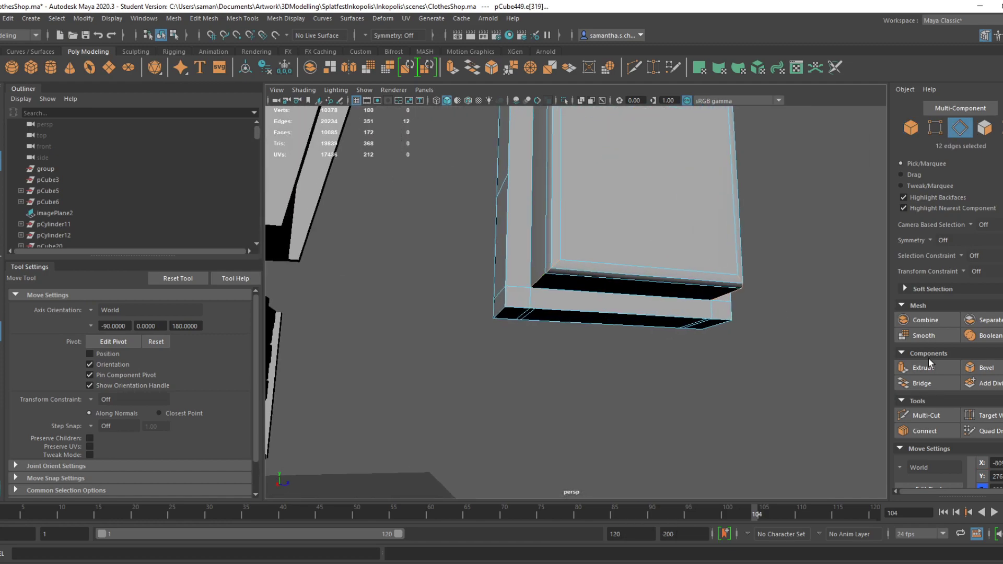
{"action": "left_click", "coordinate": [985, 368]}
{"action": "left_click_drag", "start_coordinate": [678, 354], "coordinate": [593, 402], "text": "alt"}
{"action": "left_click_drag", "start_coordinate": [770, 318], "coordinate": [771, 325]}
{"action": "left_click_drag", "start_coordinate": [593, 292], "coordinate": [510, 363], "text": "alt"}
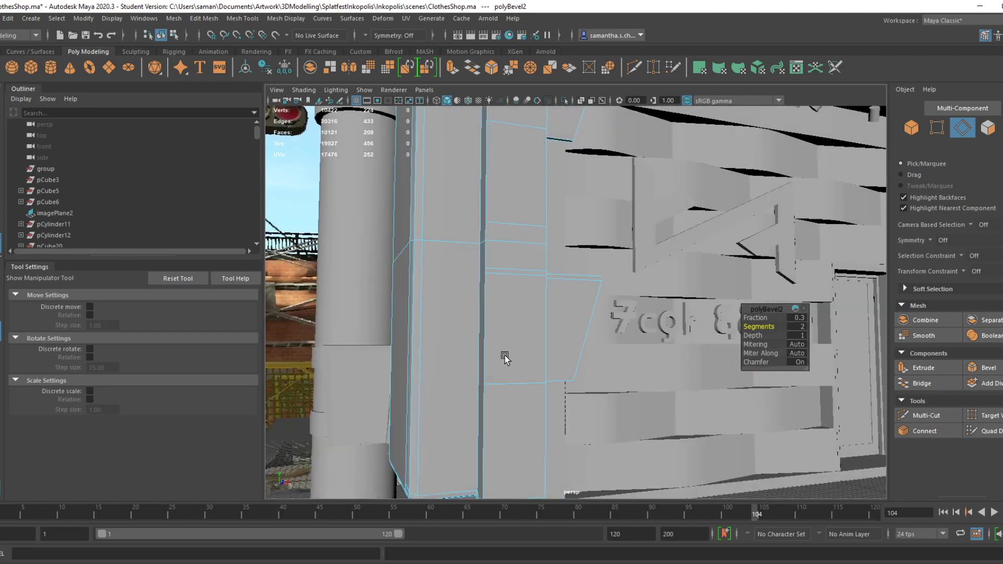
Return to object mode and save the scene with the beveled corners
{"action": "right_click_drag", "start_coordinate": [428, 254], "coordinate": [559, 202]}
{"action": "scroll", "coordinate": [559, 201], "scroll_direction": "down", "scroll_amount": 10}
{"action": "left_click_drag", "start_coordinate": [559, 202], "coordinate": [526, 345], "text": "alt"}
{"action": "key", "text": "ctrl+s"}
{"action": "left_click", "coordinate": [490, 303]}
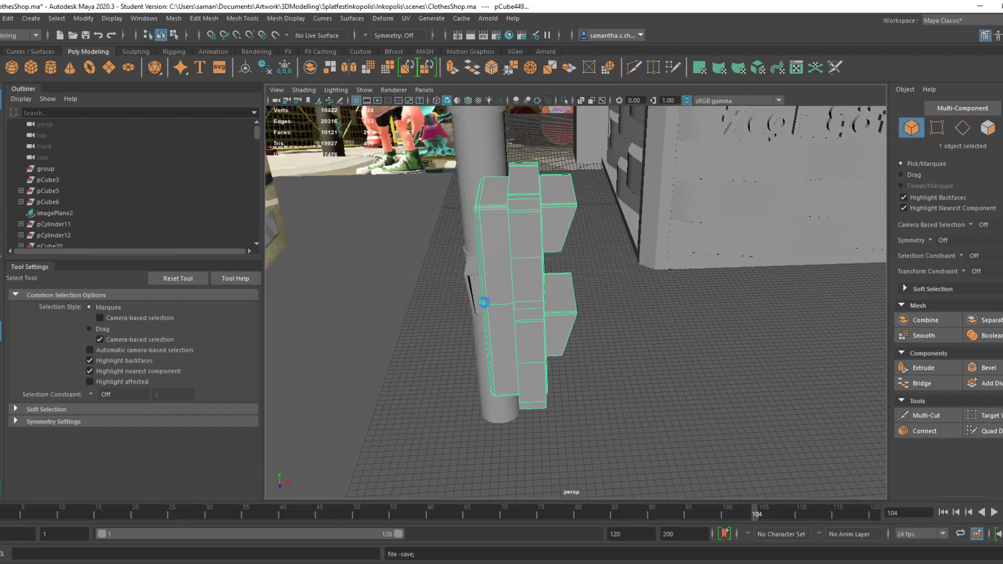
{"action": "key", "text": "space"}
{"action": "key", "text": "space"}
{"action": "key", "text": "space"}
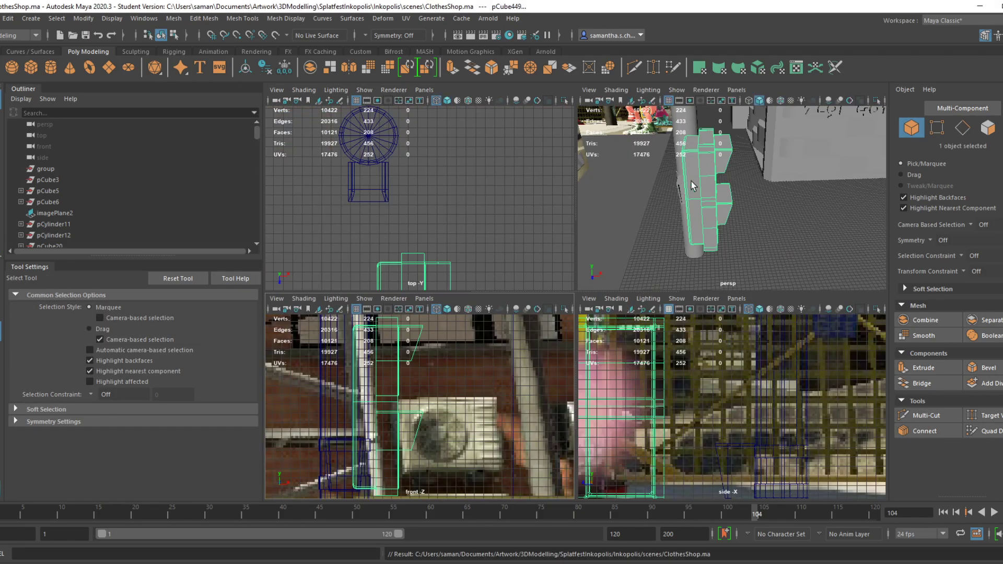
{"action": "key", "text": "space"}
{"action": "left_click", "coordinate": [658, 227]}
Select the vertical bevel edges along one rear corner of the box, above and below the middle seam
{"action": "left_click_drag", "start_coordinate": [659, 227], "coordinate": [553, 354], "text": "alt"}
{"action": "middle_click_drag", "start_coordinate": [553, 350], "coordinate": [586, 368], "text": "alt"}
{"action": "left_click", "coordinate": [588, 351]}
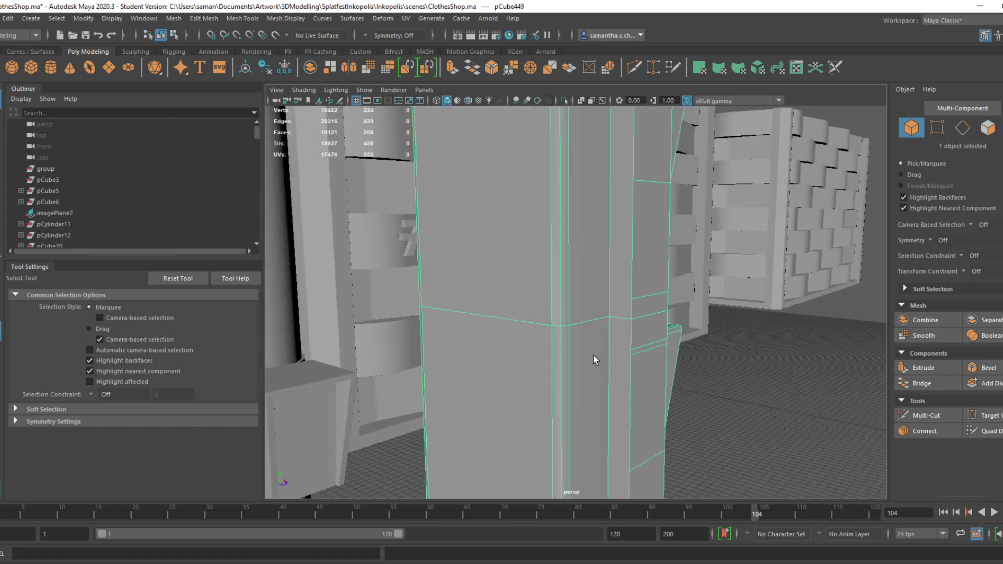
{"action": "scroll", "coordinate": [580, 347], "scroll_direction": "up", "scroll_amount": 3}
{"action": "right_click_drag", "start_coordinate": [551, 282], "coordinate": [535, 255]}
{"action": "left_click", "coordinate": [529, 282]}
{"action": "left_click", "coordinate": [542, 303], "text": "shift"}
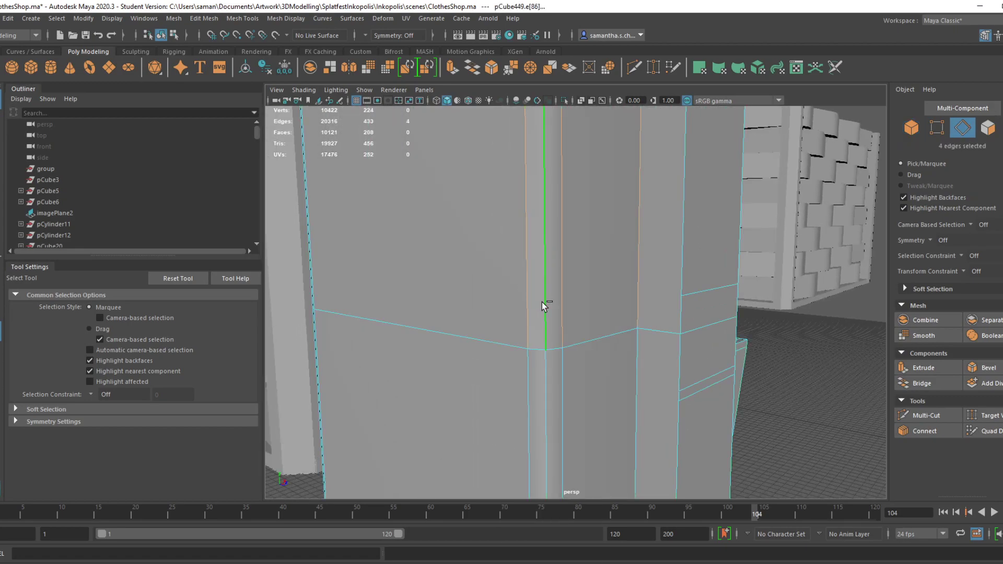
{"action": "scroll", "coordinate": [554, 317], "scroll_direction": "down", "scroll_amount": 2}
{"action": "left_click", "coordinate": [565, 320], "text": "shift"}
{"action": "left_click", "coordinate": [567, 348], "text": "shift"}
{"action": "left_click", "coordinate": [555, 357], "text": "shift"}
{"action": "left_click", "coordinate": [542, 364], "text": "shift"}
Add the opposite rear corner's vertical bevel edges to the selection and soften all the selected edges
{"action": "mouse_move", "coordinate": [543, 366]}
{"action": "left_mouse_down", "text": "alt"}
{"action": "mouse_move", "coordinate": [574, 388]}
{"action": "mouse_move", "coordinate": [557, 365]}
{"action": "left_mouse_up", "text": "alt"}
{"action": "left_click", "coordinate": [560, 377], "text": "shift"}
{"action": "left_click", "coordinate": [559, 293], "text": "shift"}
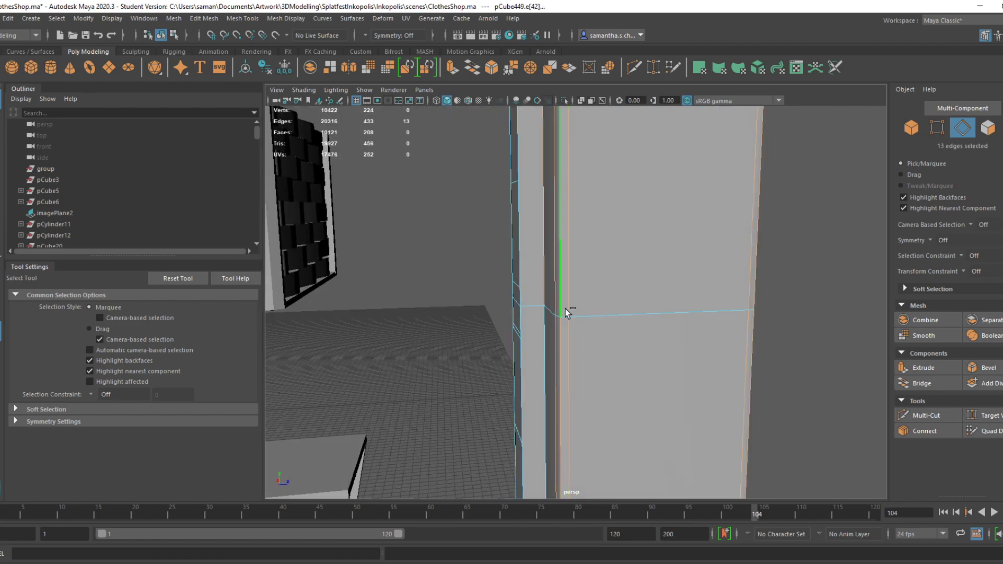
{"action": "scroll", "coordinate": [575, 319], "scroll_direction": "down", "scroll_amount": 3}
{"action": "left_click_drag", "start_coordinate": [592, 325], "coordinate": [629, 345], "text": "alt"}
{"action": "key", "text": "ctrl+z"}
{"action": "left_click", "coordinate": [567, 309], "text": "shift"}
{"action": "left_click_drag", "start_coordinate": [582, 313], "coordinate": [432, 204], "text": "alt"}
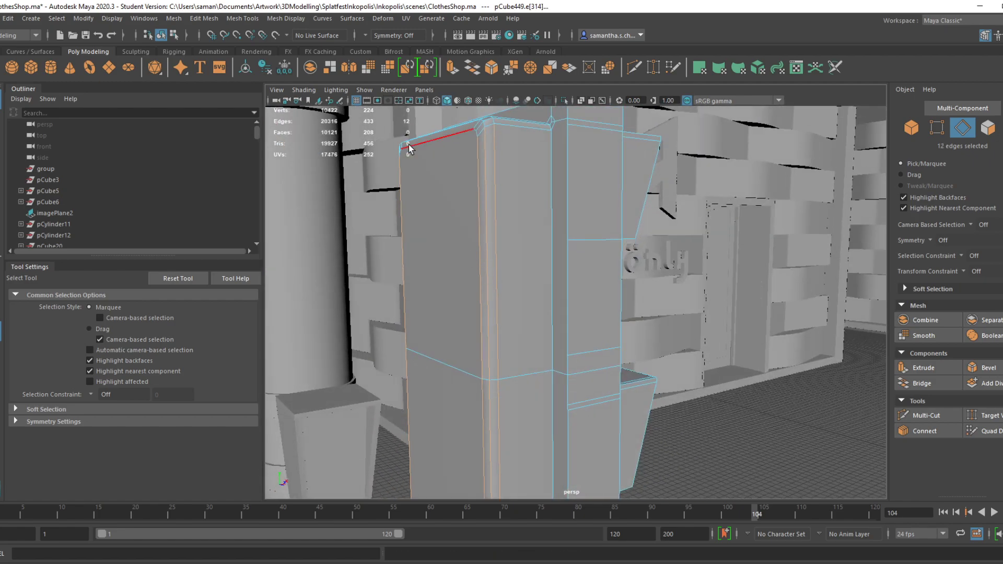
{"action": "left_click", "coordinate": [406, 19]}
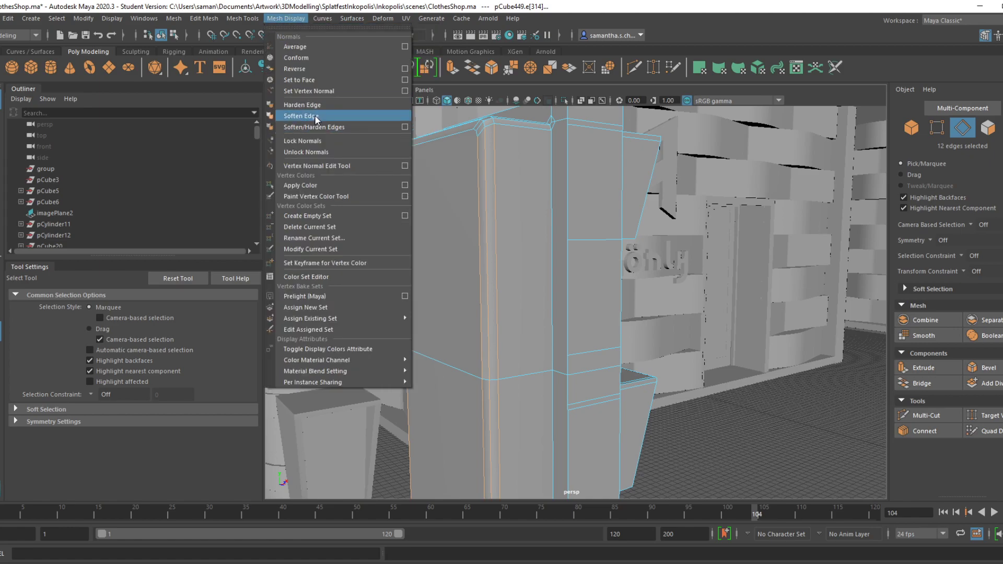
{"action": "left_click", "coordinate": [307, 115]}
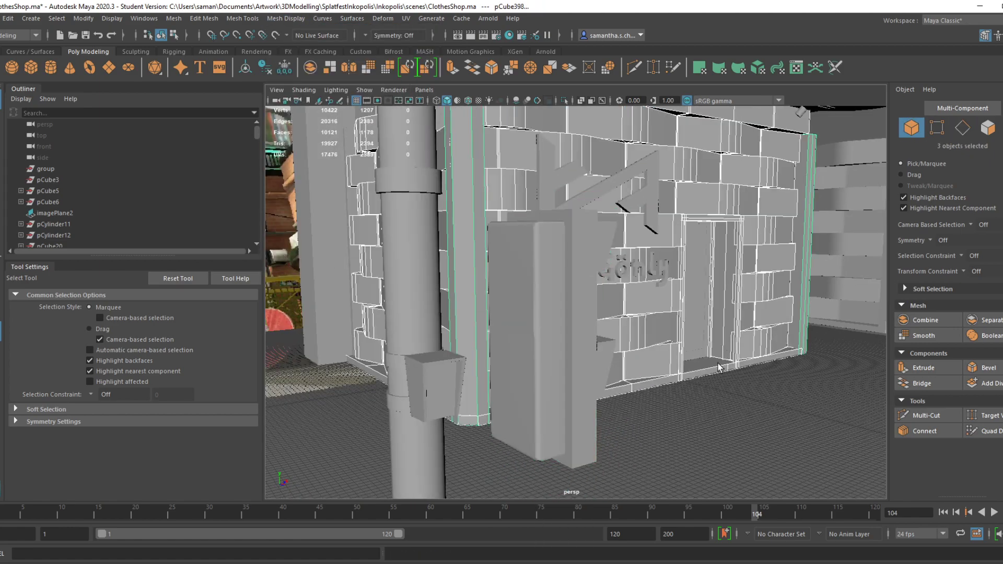
Try deleting the large upper face of the extruded back and undo the deletion
{"action": "scroll", "coordinate": [718, 367], "scroll_direction": "up", "scroll_amount": 3}
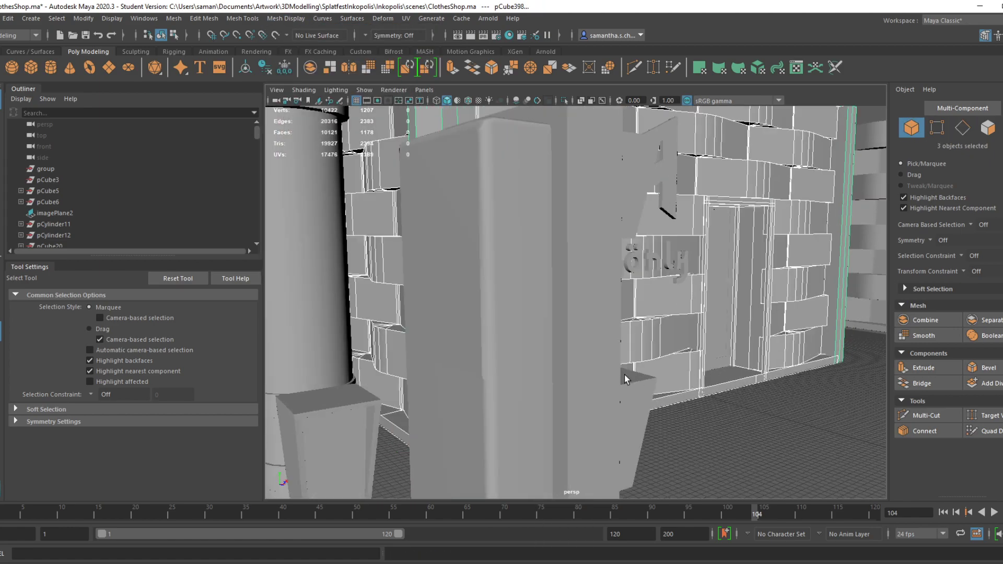
{"action": "scroll", "coordinate": [513, 389], "scroll_direction": "up", "scroll_amount": 3}
{"action": "left_click_drag", "start_coordinate": [616, 332], "coordinate": [504, 337], "text": "alt"}
{"action": "left_click", "coordinate": [506, 331]}
{"action": "right_click_drag", "start_coordinate": [518, 282], "coordinate": [472, 301]}
{"action": "scroll", "coordinate": [527, 366], "scroll_direction": "up", "scroll_amount": 2}
{"action": "left_click", "coordinate": [476, 355]}
{"action": "left_click_drag", "start_coordinate": [476, 357], "coordinate": [460, 359], "text": "alt"}
{"action": "middle_click_drag", "start_coordinate": [460, 359], "coordinate": [540, 395], "text": "alt"}
{"action": "right_click_drag", "start_coordinate": [446, 262], "coordinate": [454, 293]}
{"action": "left_click", "coordinate": [454, 296]}
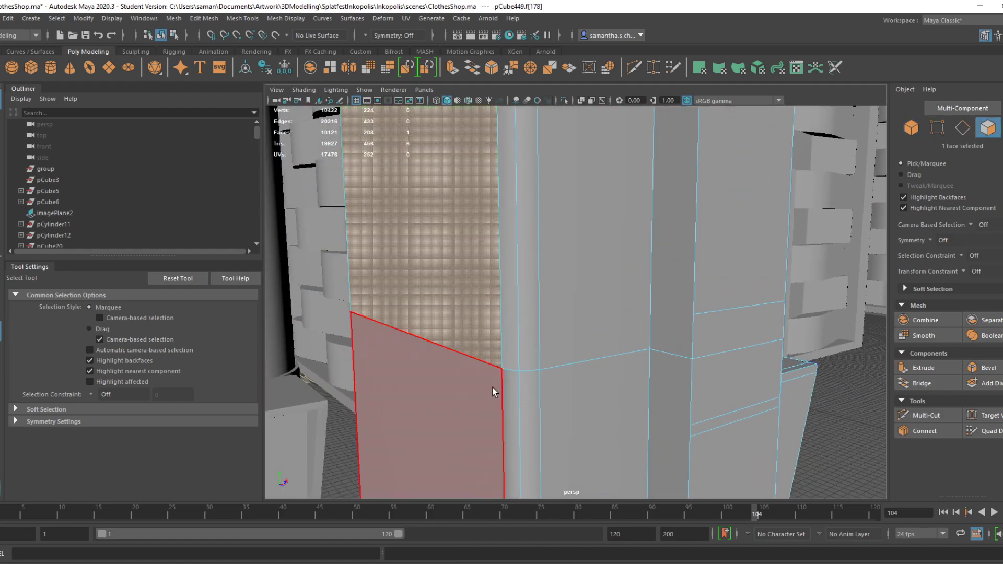
{"action": "key", "text": "Delete"}
{"action": "key", "text": "Delete"}
{"action": "left_click", "coordinate": [466, 329]}
{"action": "key", "text": "ctrl+z"}
{"action": "key", "text": "ctrl+z"}
{"action": "key", "text": "ctrl+z"}
Delete the two surplus faces on the extruded back
{"action": "left_click_drag", "start_coordinate": [527, 360], "coordinate": [460, 394], "text": "alt"}
{"action": "right_click_drag", "start_coordinate": [460, 394], "coordinate": [731, 456], "text": "alt"}
{"action": "left_click", "coordinate": [544, 388]}
{"action": "key", "text": "Delete"}
{"action": "left_click", "coordinate": [548, 388]}
{"action": "key", "text": "Delete"}
Return to object mode and save the scene after the face cleanup
{"action": "left_click_drag", "start_coordinate": [548, 387], "coordinate": [666, 401], "text": "alt"}
{"action": "right_click_drag", "start_coordinate": [666, 401], "coordinate": [670, 353], "text": "alt"}
{"action": "right_click_drag", "start_coordinate": [670, 282], "coordinate": [737, 256]}
{"action": "left_click_drag", "start_coordinate": [823, 416], "coordinate": [776, 406], "text": "alt"}
{"action": "key", "text": "ctrl+s"}
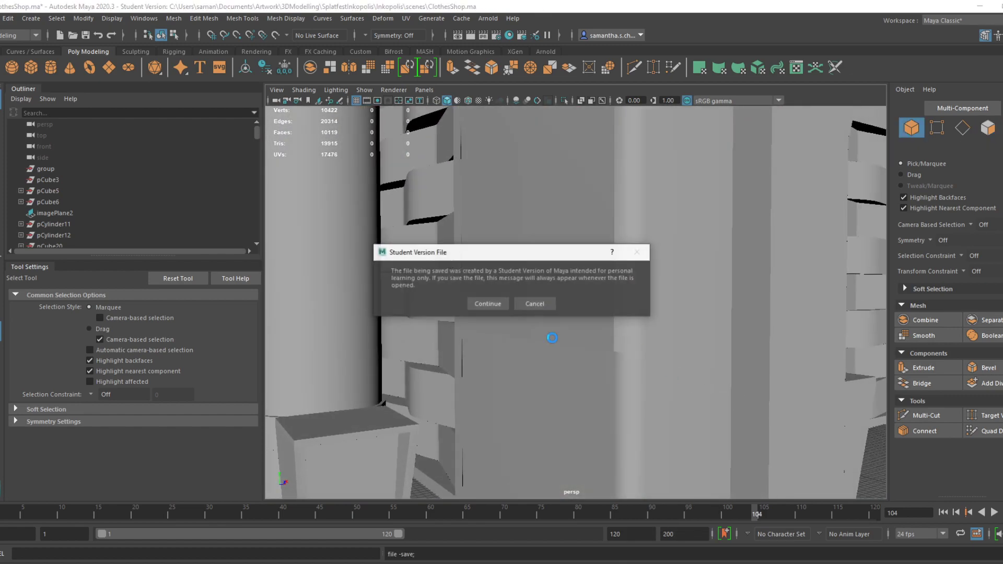
{"action": "left_click", "coordinate": [489, 305]}
Bevel the horizontal middle seam edges around the extruded back with a fraction of 0.9 and 2 segments
{"action": "left_click_drag", "start_coordinate": [515, 347], "coordinate": [507, 297], "text": "alt"}
{"action": "left_click", "coordinate": [576, 375]}
{"action": "right_click_drag", "start_coordinate": [507, 297], "coordinate": [515, 312]}
{"action": "left_click", "coordinate": [515, 317]}
{"action": "left_click_drag", "start_coordinate": [735, 373], "coordinate": [854, 413], "text": "alt"}
{"action": "left_click", "coordinate": [728, 355], "text": "shift"}
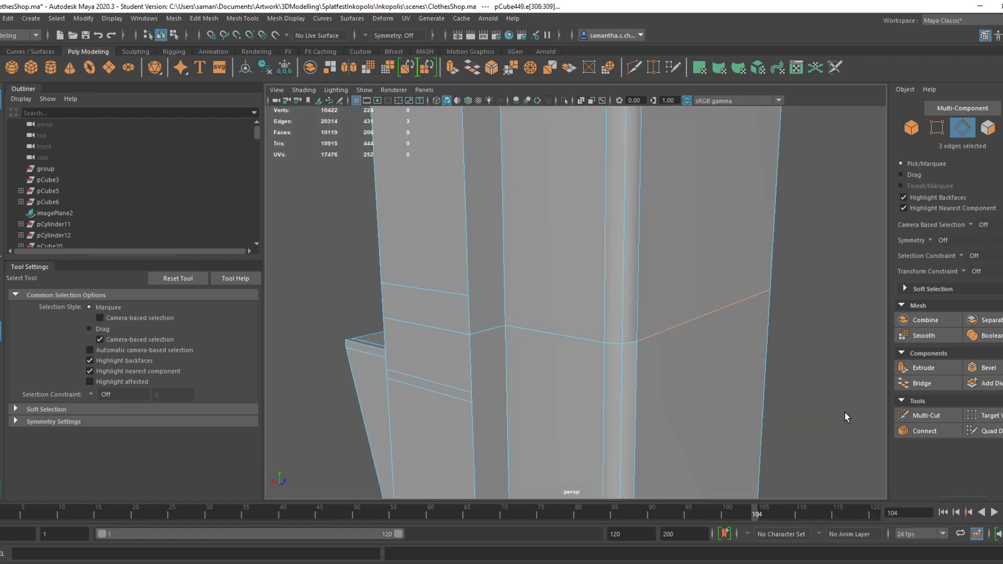
{"action": "left_click_drag", "start_coordinate": [692, 393], "coordinate": [550, 392], "text": "alt"}
{"action": "left_click", "coordinate": [745, 386], "text": "shift"}
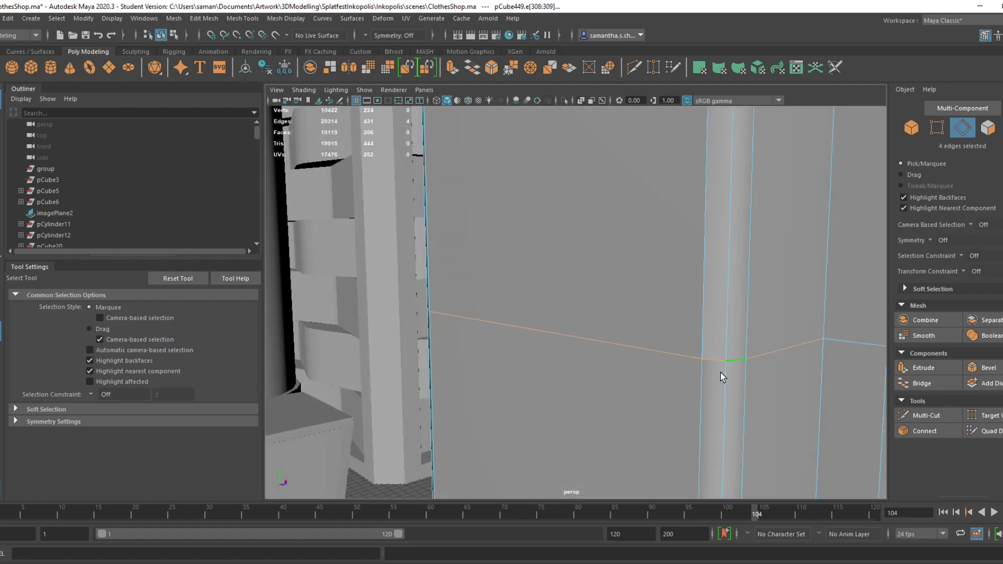
{"action": "left_click_drag", "start_coordinate": [731, 369], "coordinate": [776, 424], "text": "alt"}
{"action": "left_click", "coordinate": [570, 340], "text": "shift"}
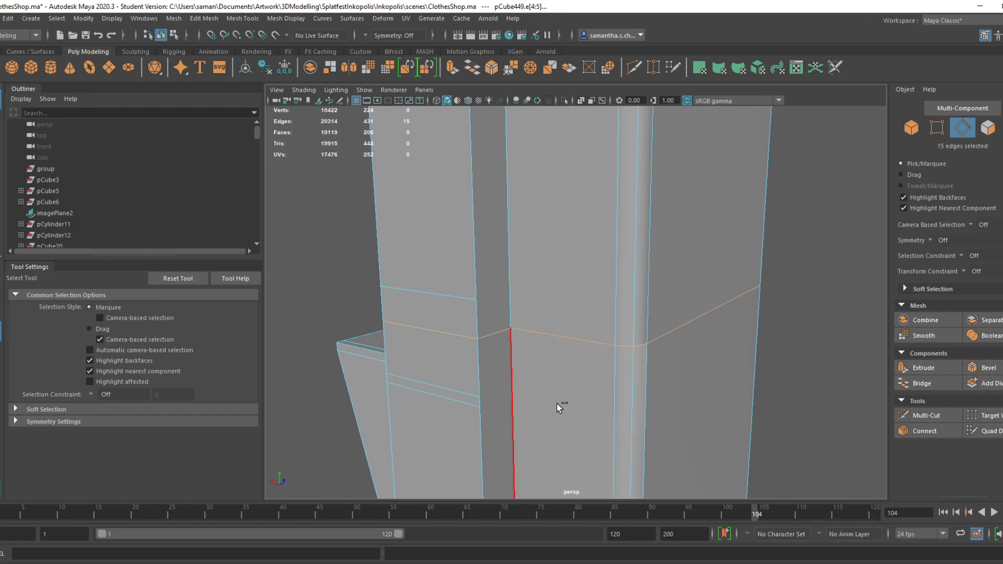
{"action": "left_click", "coordinate": [630, 347], "text": "shift"}
{"action": "left_click", "coordinate": [641, 346], "text": "shift"}
{"action": "left_click_drag", "start_coordinate": [719, 374], "coordinate": [561, 418], "text": "alt"}
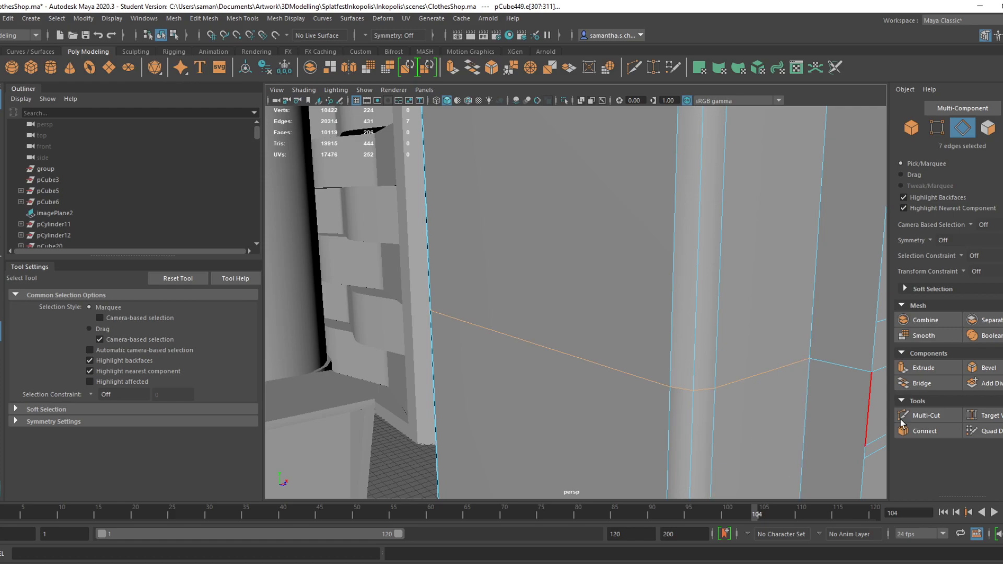
{"action": "left_click", "coordinate": [984, 368]}
{"action": "left_click_drag", "start_coordinate": [684, 426], "coordinate": [679, 399], "text": "alt"}
{"action": "left_click_drag", "start_coordinate": [750, 318], "coordinate": [760, 317]}
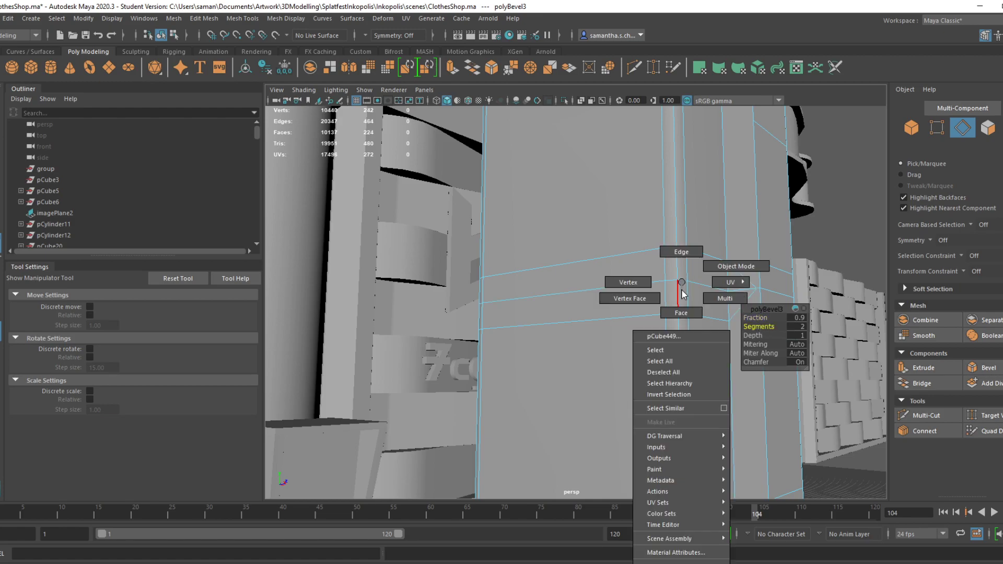
Return to object mode, deselect the box and save the scene
{"action": "right_click_drag", "start_coordinate": [681, 297], "coordinate": [729, 271]}
{"action": "left_click", "coordinate": [836, 401]}
{"action": "left_click_drag", "start_coordinate": [836, 401], "coordinate": [761, 408], "text": "alt"}
{"action": "key", "text": "ctrl+s"}
{"action": "left_click", "coordinate": [500, 307]}
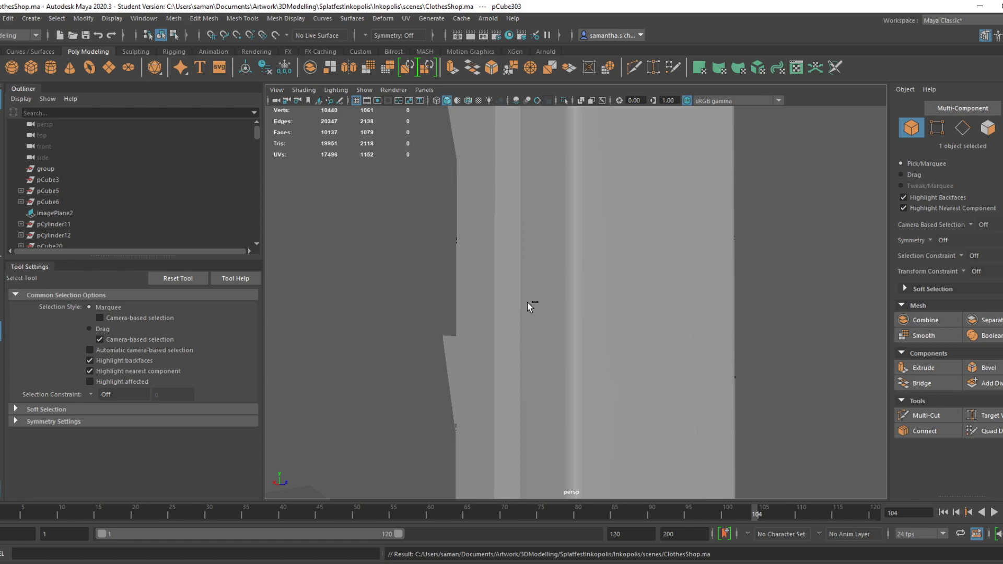
Select the column of vertices where the light box's back meets the front plate, shift it toward the visors, and save the scene
{"action": "key", "text": "ctrl+s"}
{"action": "scroll", "coordinate": [543, 344], "scroll_direction": "down", "scroll_amount": 5}
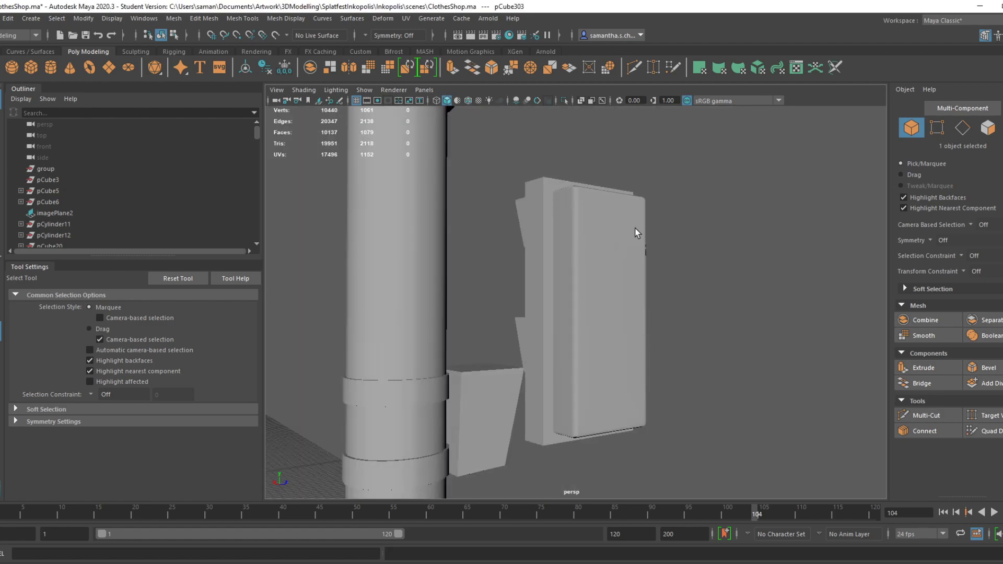
{"action": "key", "text": "space"}
{"action": "left_click_drag", "start_coordinate": [642, 237], "coordinate": [675, 230], "text": "alt"}
{"action": "key", "text": "space"}
{"action": "left_click_drag", "start_coordinate": [686, 300], "coordinate": [515, 307], "text": "alt"}
{"action": "key", "text": "space"}
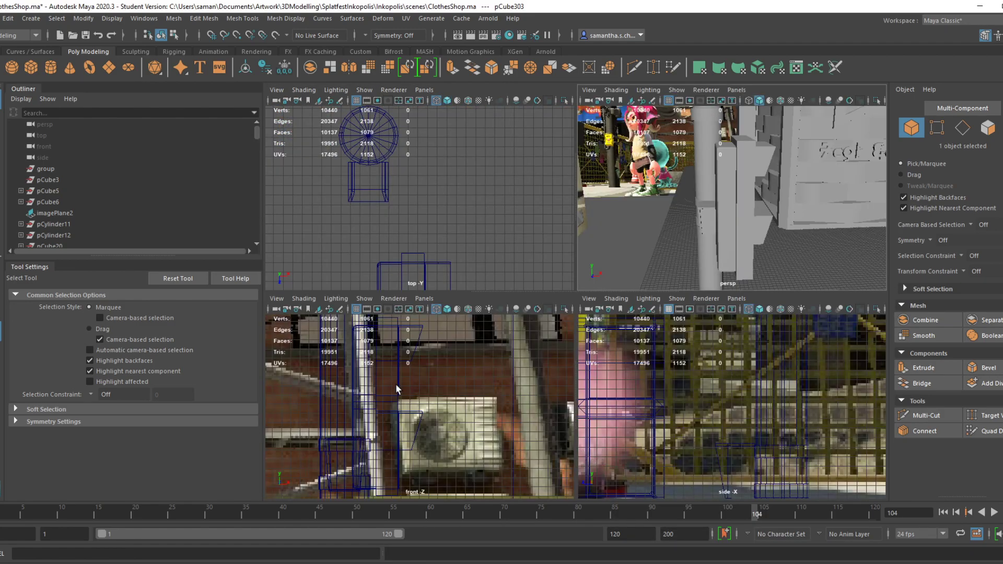
{"action": "key", "text": "space"}
{"action": "scroll", "coordinate": [663, 400], "scroll_direction": "down", "scroll_amount": 7}
{"action": "left_click", "coordinate": [551, 293]}
{"action": "right_click_drag", "start_coordinate": [551, 293], "coordinate": [518, 283]}
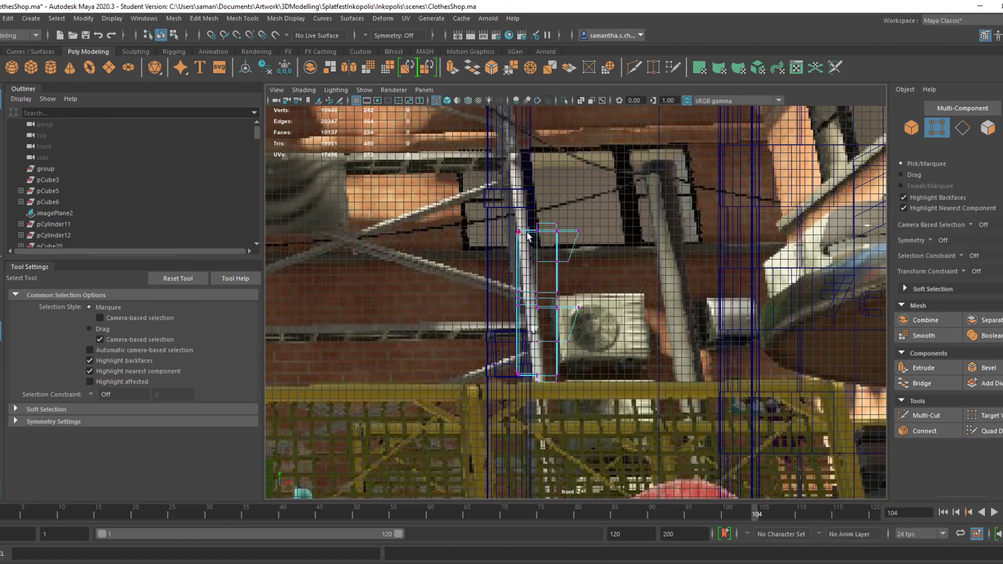
{"action": "left_click_drag", "start_coordinate": [533, 209], "coordinate": [546, 413]}
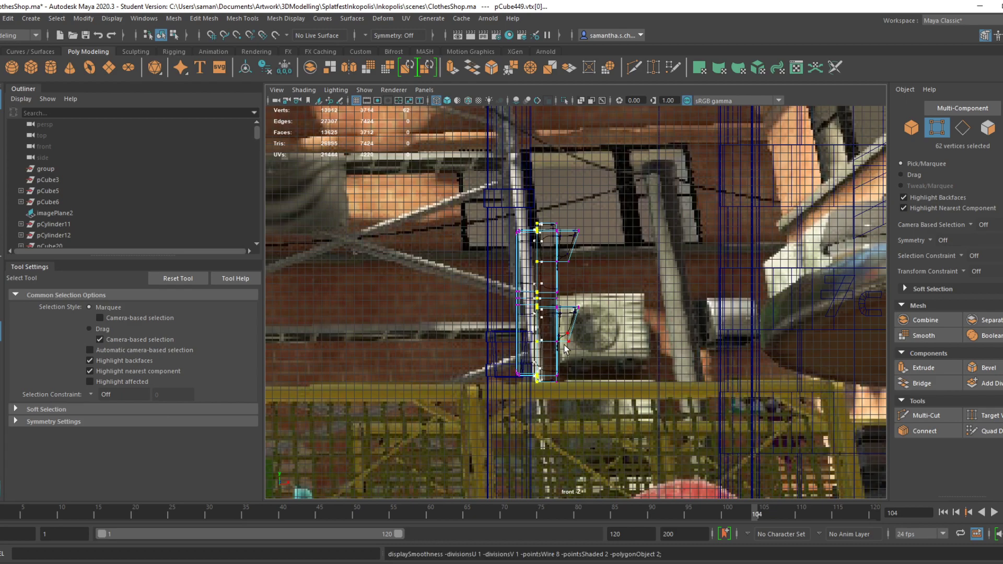
{"action": "key", "text": "1"}
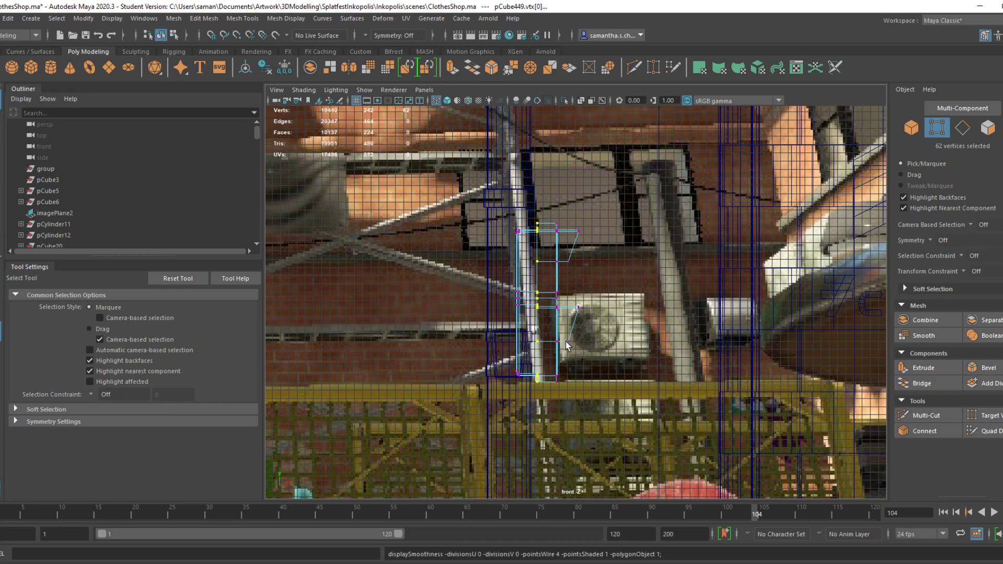
{"action": "key", "text": "w"}
{"action": "left_click_drag", "start_coordinate": [573, 306], "coordinate": [579, 307]}
{"action": "key", "text": "ctrl+s"}
{"action": "left_click", "coordinate": [489, 308]}
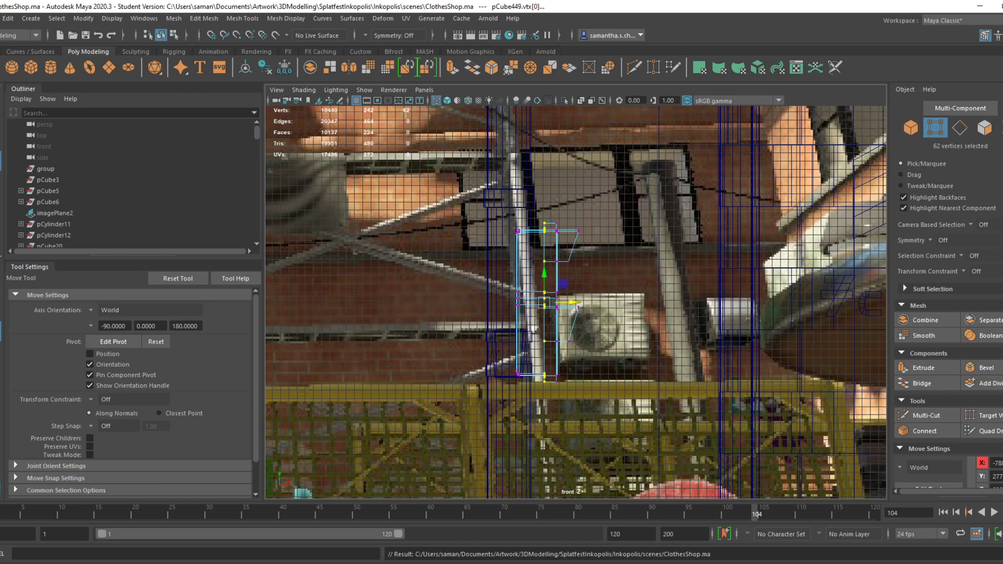
Switch to the game capture to study the pedestrian light on the pole, bringing up the Chilltendo video on YouTube in between
{"action": "key", "text": "alt+Tab"}
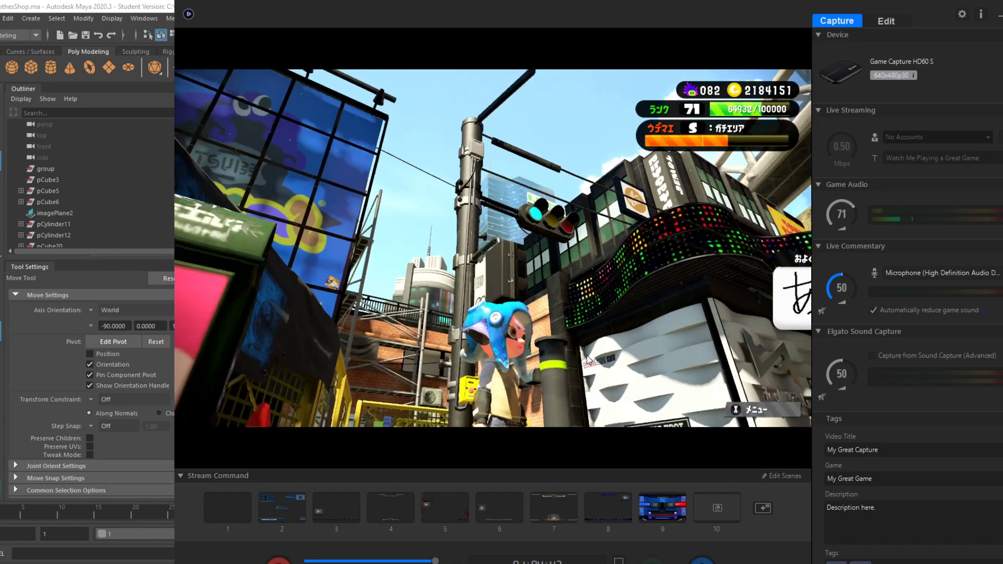
{"action": "mouse_move", "coordinate": [318, 563]}
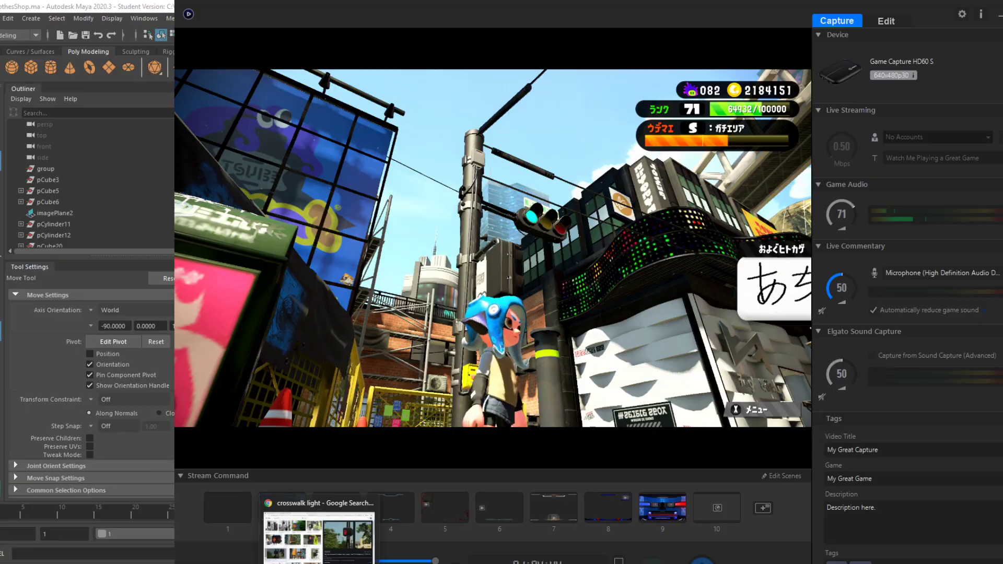
{"action": "left_click", "coordinate": [319, 536]}
{"action": "left_click", "coordinate": [47, 9]}
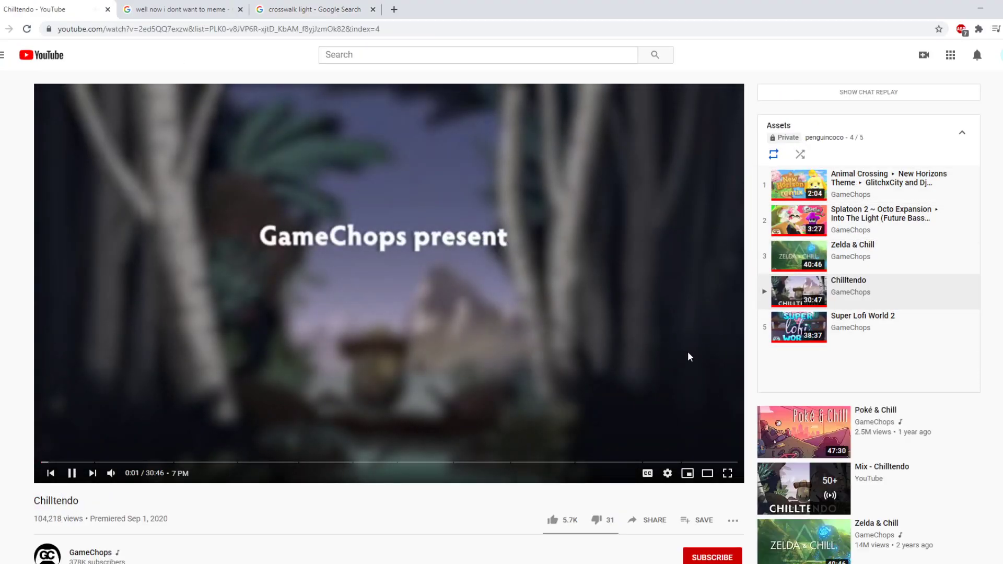
{"action": "mouse_move", "coordinate": [428, 563]}
{"action": "left_click", "coordinate": [489, 560]}
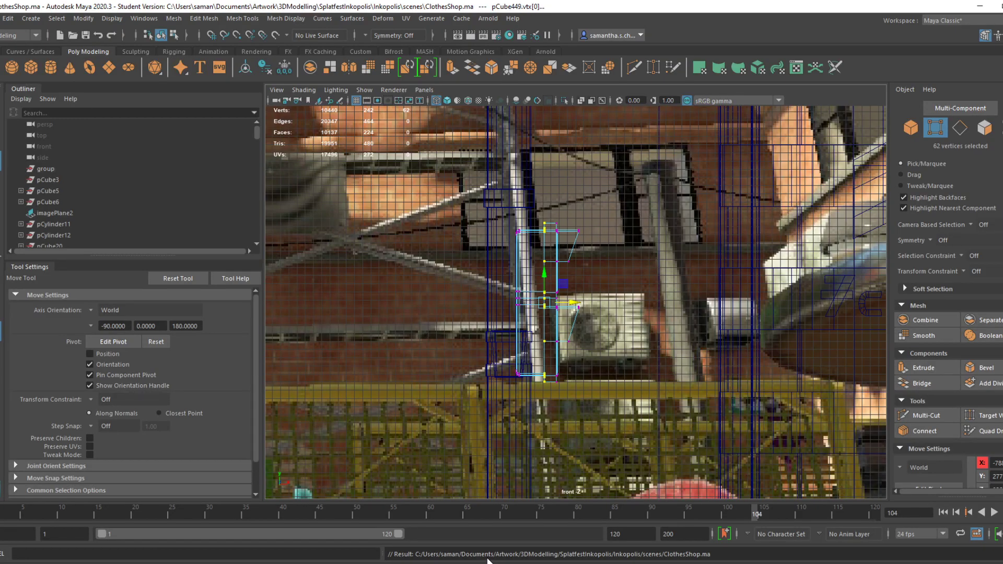
{"action": "key", "text": "alt+Tab"}
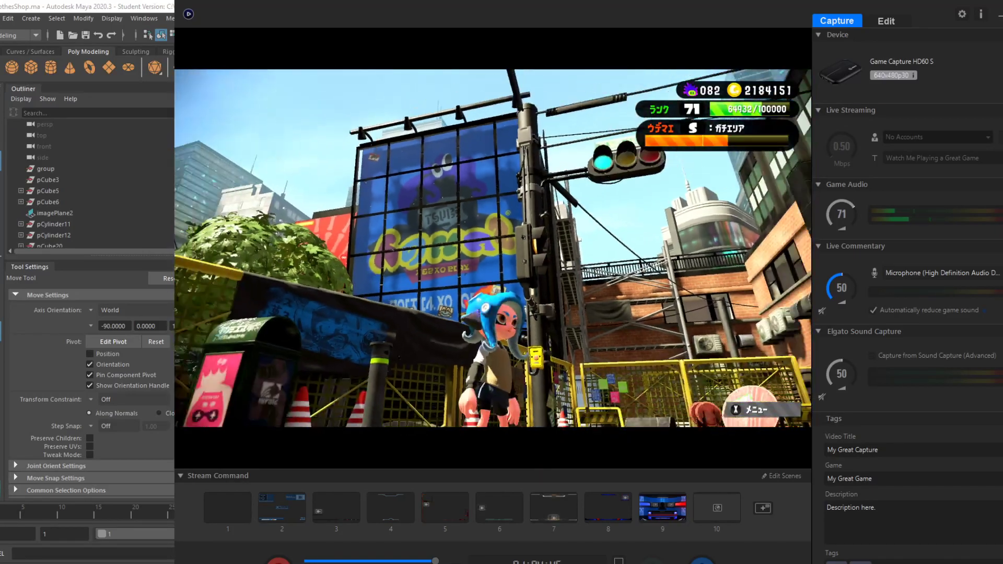
{"action": "left_click", "coordinate": [472, 561]}
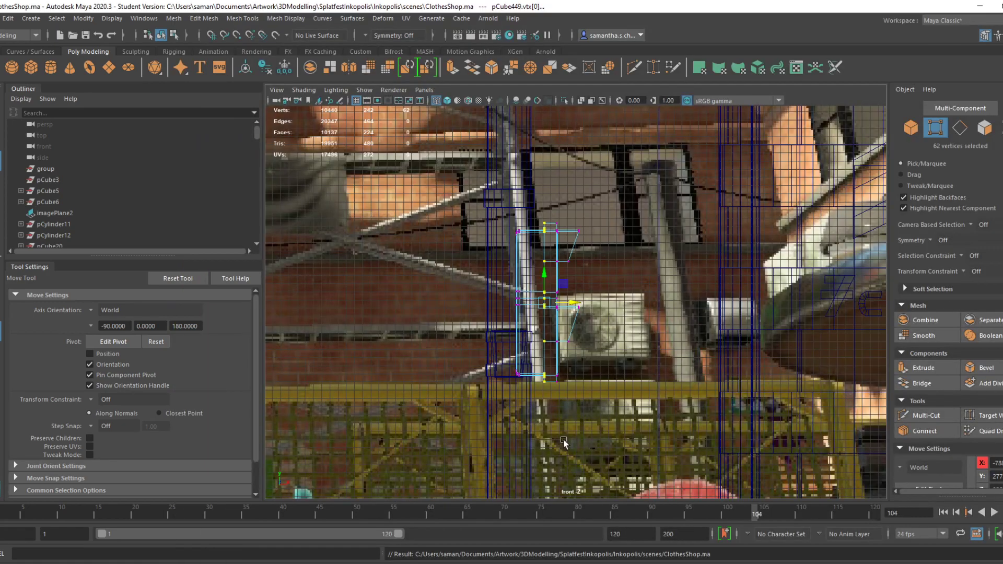
Return the light box to object mode, compare it with the game capture, and save the scene
{"action": "key", "text": "space"}
{"action": "key", "text": "space"}
{"action": "right_click_drag", "start_coordinate": [620, 259], "coordinate": [691, 230]}
{"action": "scroll", "coordinate": [616, 355], "scroll_direction": "down", "scroll_amount": 4}
{"action": "left_click_drag", "start_coordinate": [616, 355], "coordinate": [715, 372], "text": "alt"}
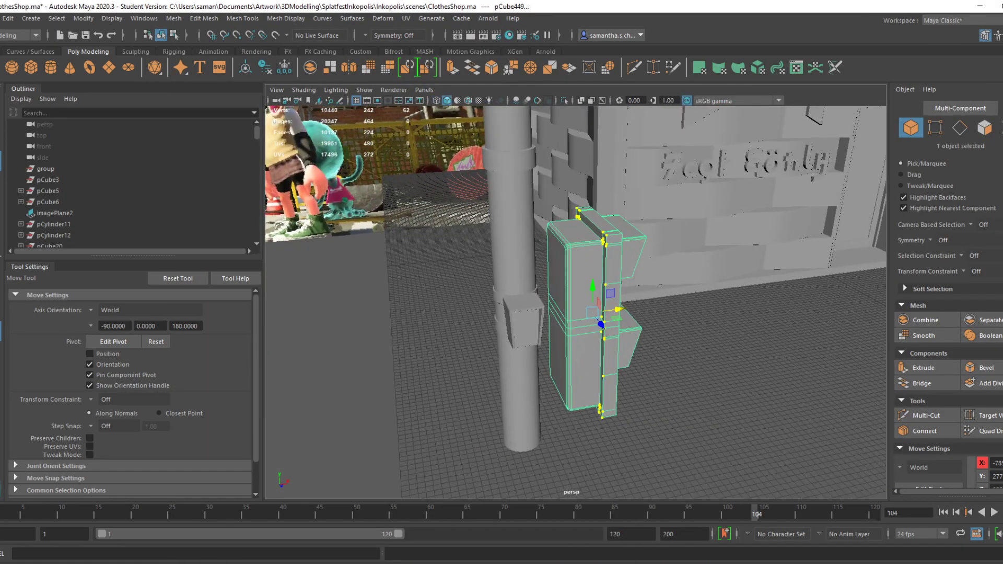
{"action": "key", "text": "alt+Tab"}
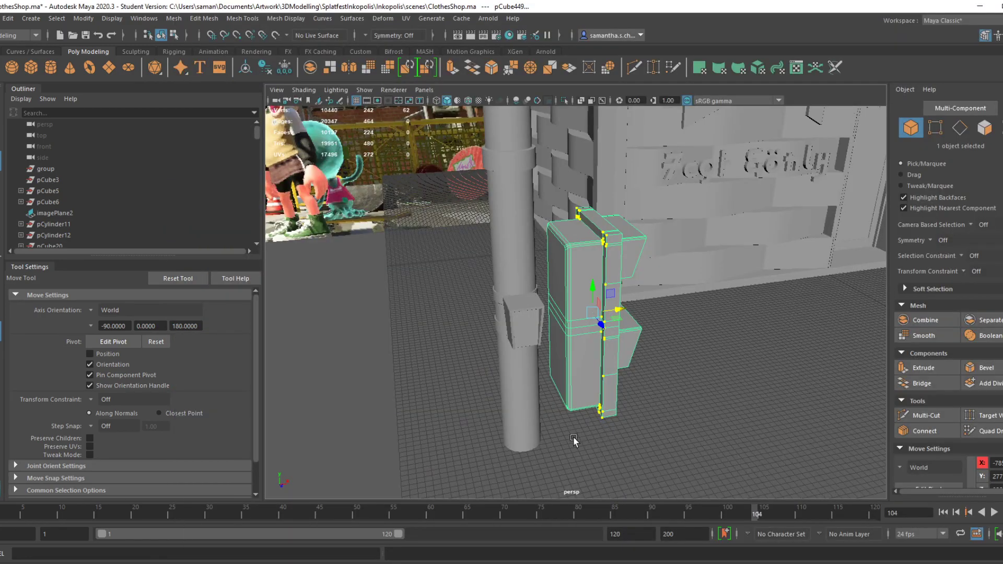
{"action": "key", "text": "ctrl+s"}
{"action": "left_click", "coordinate": [487, 304]}
Select all faces of the light box's back section in the front view, scale them to suit the front plate, and save
{"action": "left_click_drag", "start_coordinate": [606, 421], "coordinate": [584, 422], "text": "alt"}
{"action": "key", "text": "space"}
{"action": "key", "text": "space"}
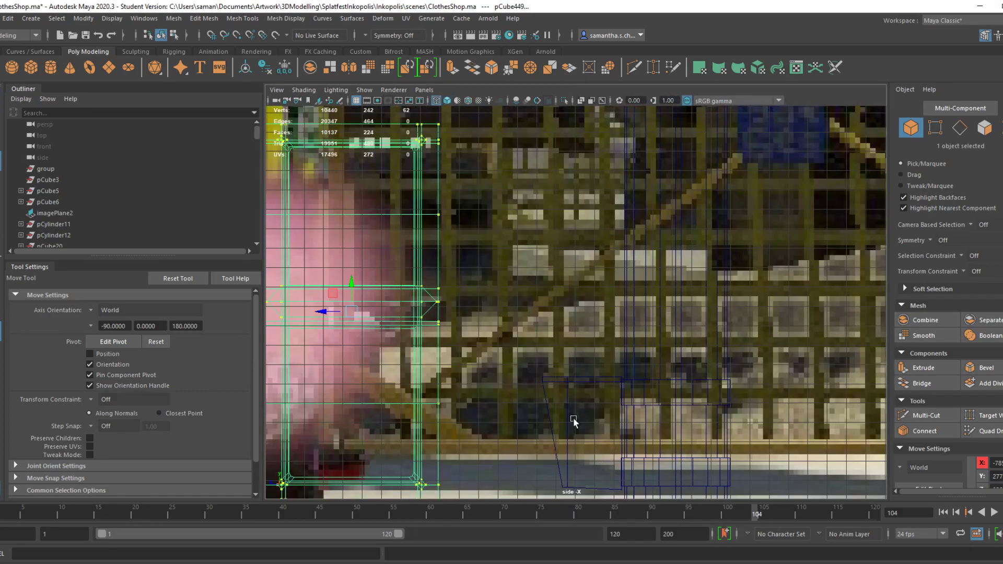
{"action": "key", "text": "space"}
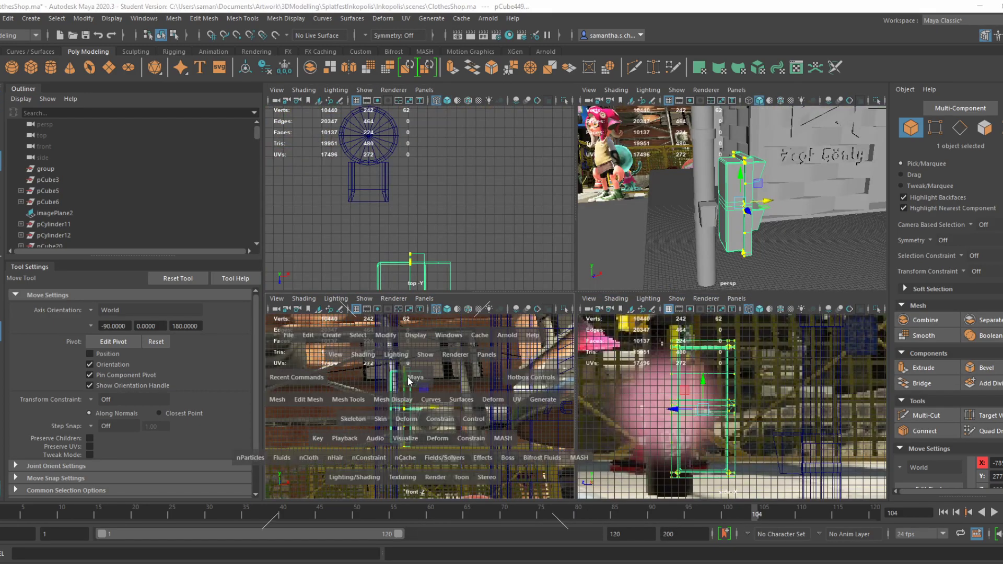
{"action": "key", "text": "space"}
{"action": "right_click_drag", "start_coordinate": [523, 283], "coordinate": [523, 312]}
{"action": "left_click_drag", "start_coordinate": [500, 200], "coordinate": [534, 418]}
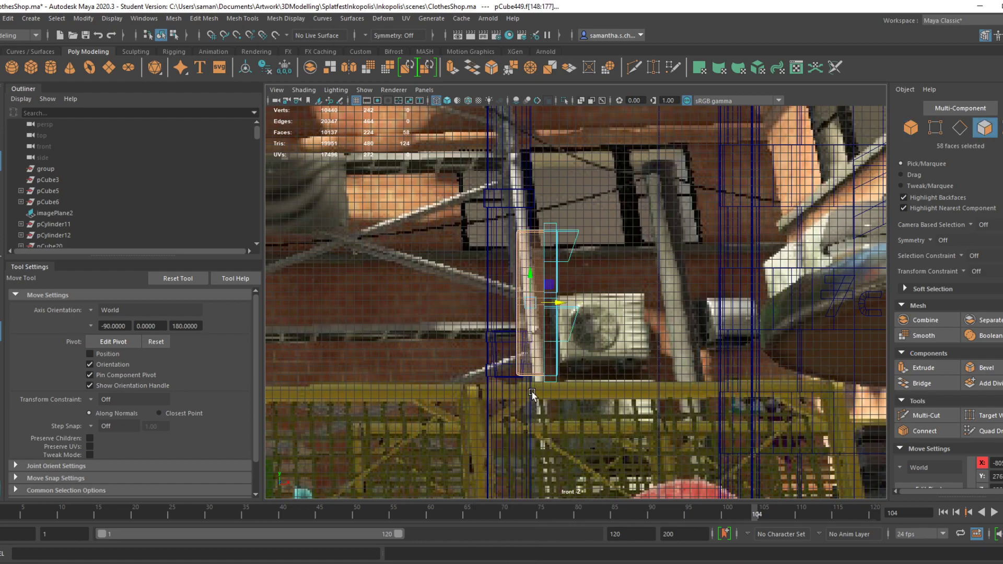
{"action": "key", "text": "space"}
{"action": "key", "text": "space"}
{"action": "key", "text": "r"}
{"action": "left_click_drag", "start_coordinate": [616, 325], "coordinate": [659, 336], "text": "alt"}
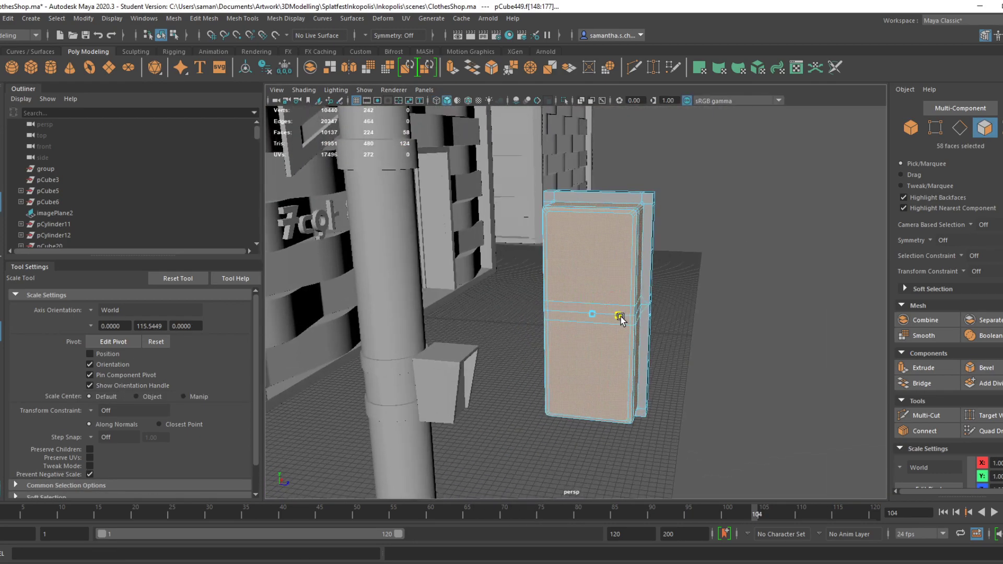
{"action": "left_click_drag", "start_coordinate": [597, 291], "coordinate": [555, 303], "text": "alt"}
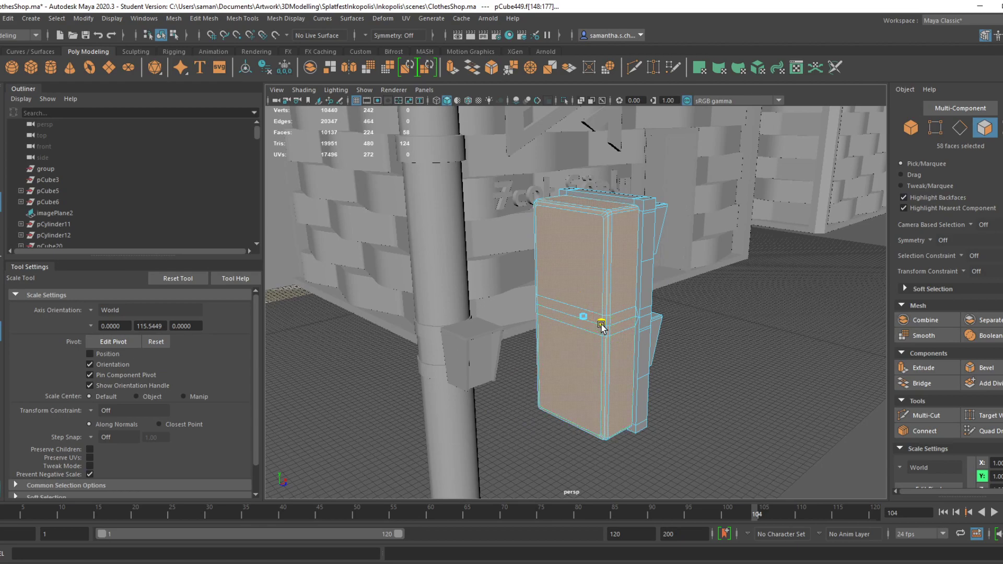
{"action": "key", "text": "ctrl+s"}
{"action": "left_click", "coordinate": [488, 304]}
Leave face editing of the light box for object mode and save the scene
{"action": "right_click_drag", "start_coordinate": [594, 267], "coordinate": [656, 230]}
{"action": "left_click_drag", "start_coordinate": [580, 328], "coordinate": [508, 311], "text": "alt"}
{"action": "key", "text": "ctrl+s"}
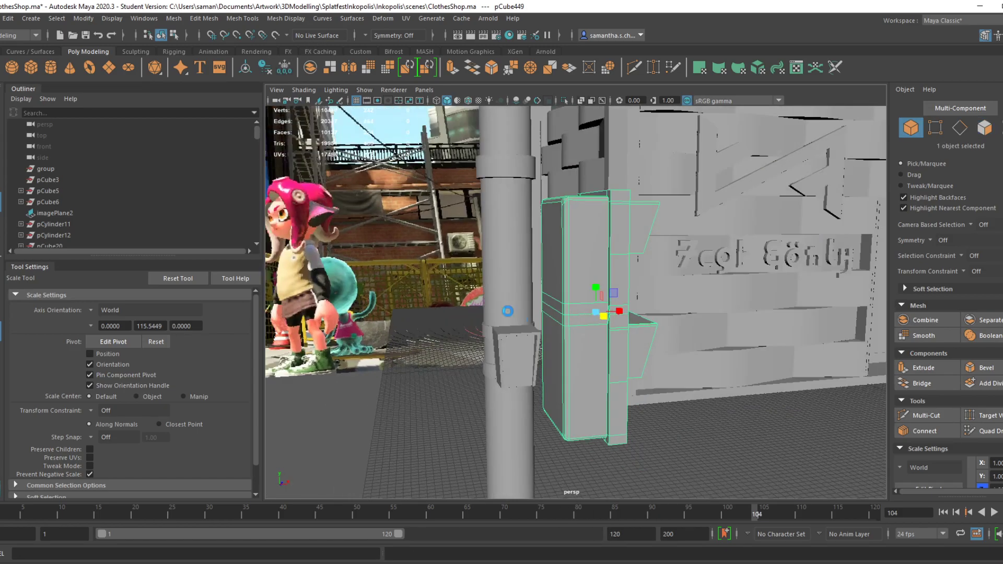
{"action": "left_click", "coordinate": [490, 306]}
Create a polygon cube, bring it near the foot of the pole, and scale it into a thin rectangular slab
{"action": "left_click_drag", "start_coordinate": [721, 416], "coordinate": [674, 407], "text": "alt"}
{"action": "right_click_drag", "start_coordinate": [674, 408], "coordinate": [371, 235], "text": "alt"}
{"action": "key", "text": "f"}
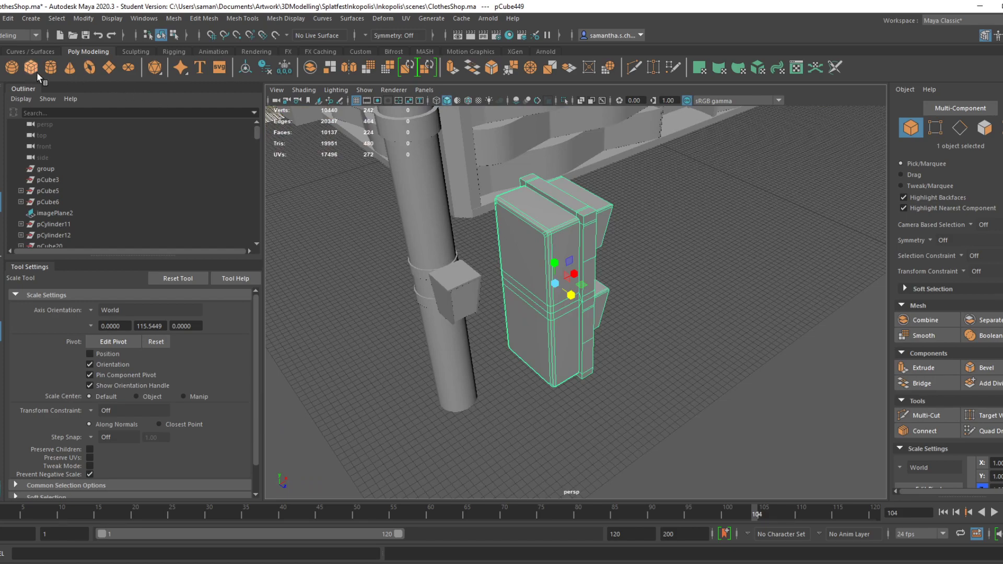
{"action": "scroll", "coordinate": [669, 410], "scroll_direction": "down", "scroll_amount": 2}
{"action": "key", "text": "w"}
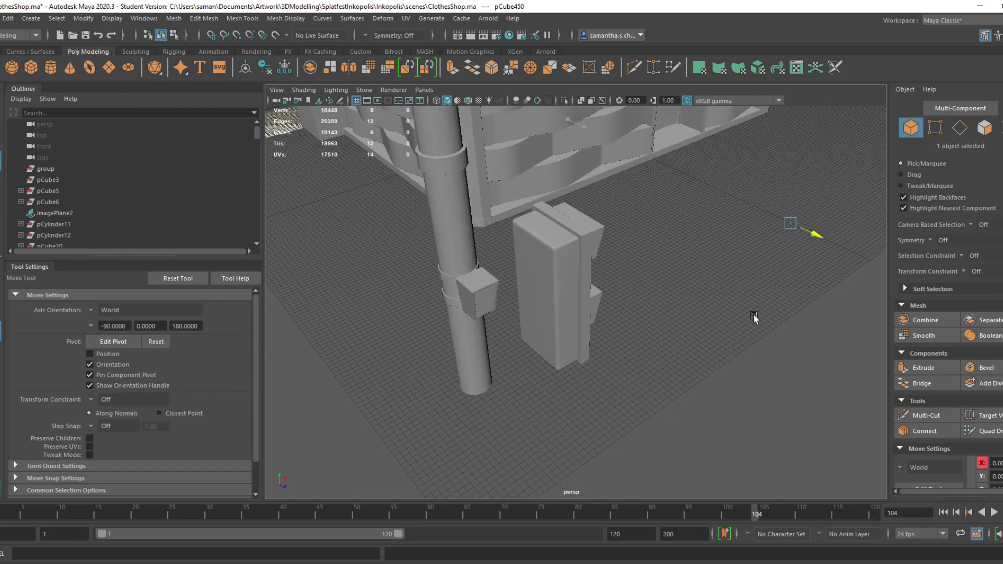
{"action": "key", "text": "r"}
{"action": "left_click_drag", "start_coordinate": [585, 450], "coordinate": [590, 428]}
{"action": "middle_click_drag", "start_coordinate": [622, 461], "coordinate": [583, 312], "text": "alt"}
{"action": "left_click_drag", "start_coordinate": [544, 331], "coordinate": [555, 363]}
{"action": "left_click_drag", "start_coordinate": [587, 419], "coordinate": [613, 432], "text": "alt"}
{"action": "key", "text": "ctrl+z"}
{"action": "left_click_drag", "start_coordinate": [546, 332], "coordinate": [547, 377]}
{"action": "scroll", "coordinate": [565, 352], "scroll_direction": "up", "scroll_amount": 5}
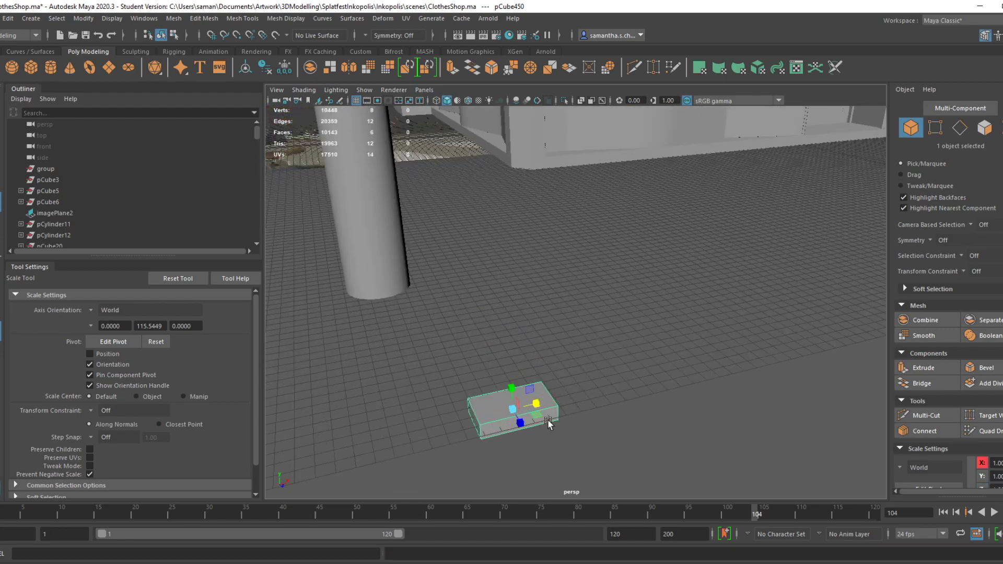
{"action": "left_click_drag", "start_coordinate": [516, 408], "coordinate": [545, 423]}
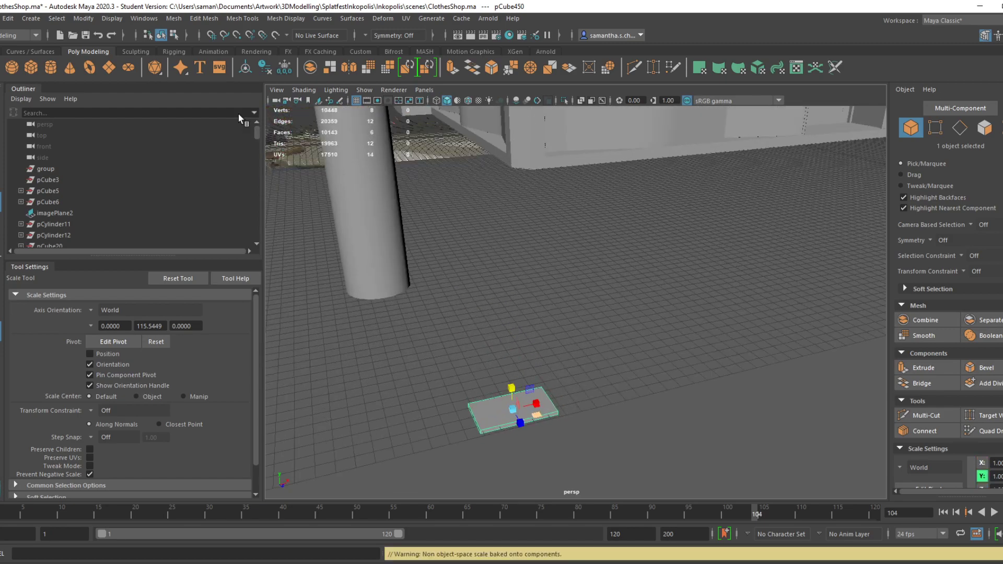
Insert an off-centre edge loop across the slab
{"action": "left_click", "coordinate": [240, 18]}
{"action": "left_click", "coordinate": [264, 103]}
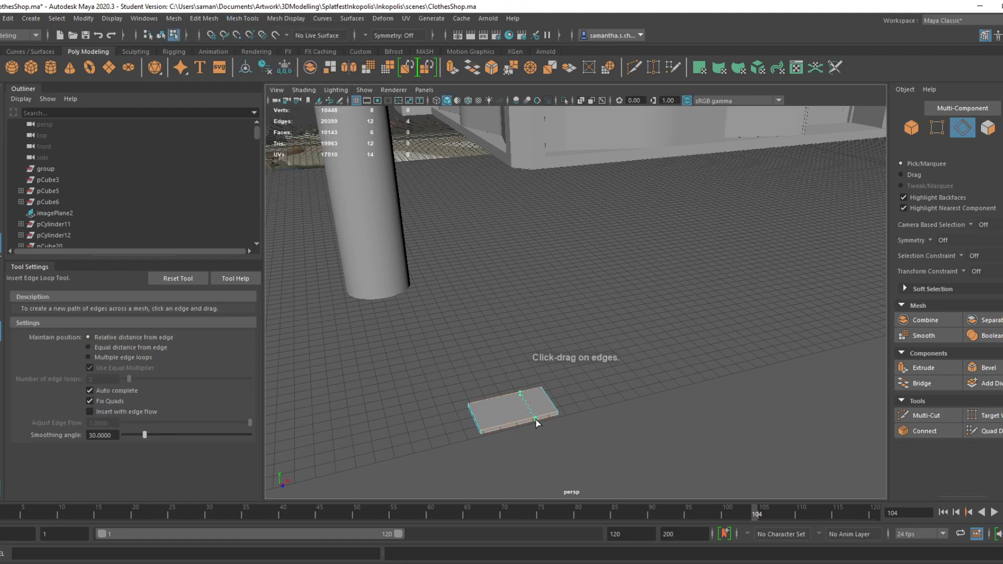
{"action": "key", "text": "q"}
Reposition the slab's vertices in the top view and return it to object mode
{"action": "key", "text": "space"}
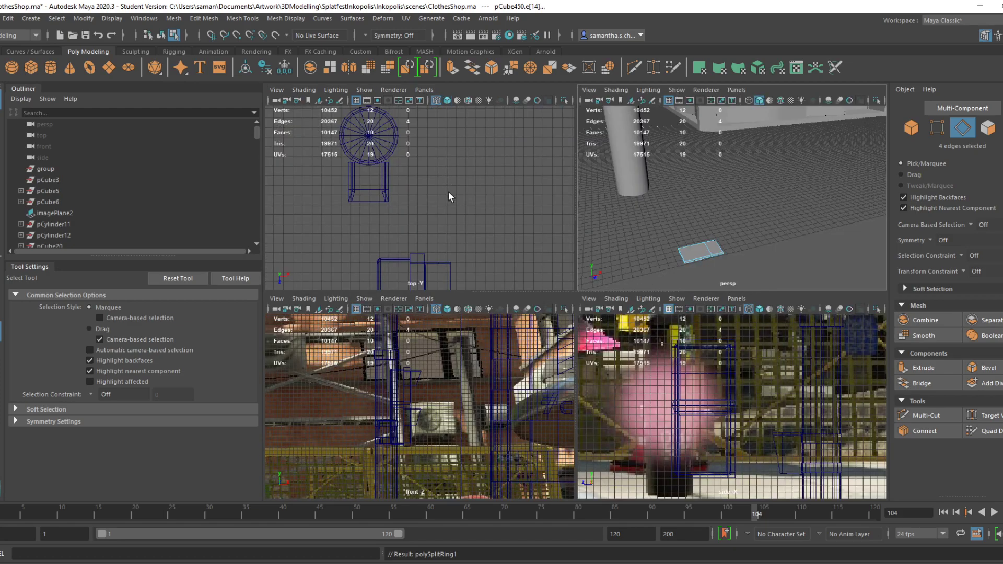
{"action": "key", "text": "space"}
{"action": "right_click_drag", "start_coordinate": [638, 121], "coordinate": [578, 125]}
{"action": "scroll", "coordinate": [797, 472], "scroll_direction": "down", "scroll_amount": 3}
{"action": "key", "text": "w"}
{"action": "left_click_drag", "start_coordinate": [717, 304], "coordinate": [618, 334]}
{"action": "key", "text": "space"}
{"action": "key", "text": "space"}
{"action": "right_click_drag", "start_coordinate": [571, 372], "coordinate": [629, 269]}
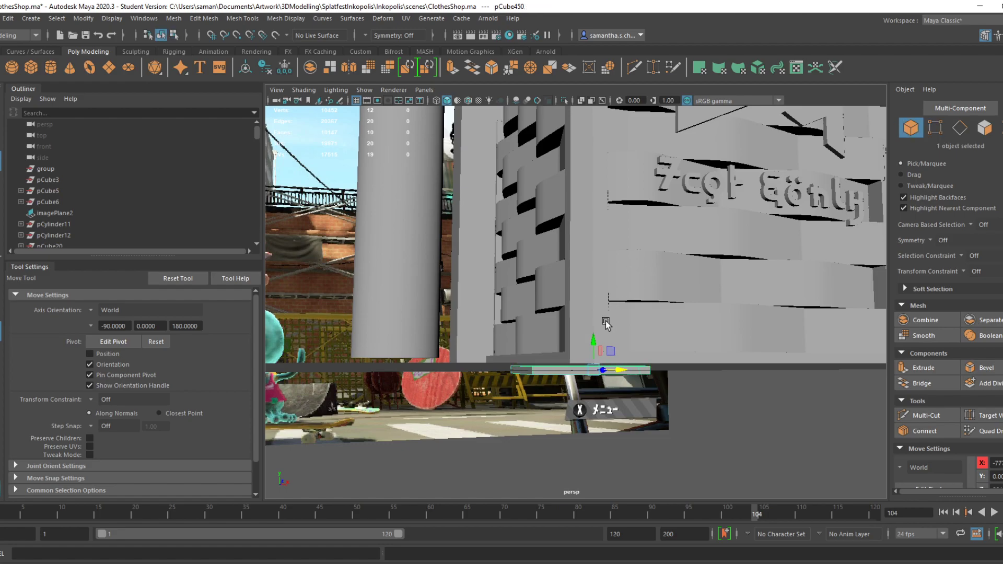
Scale the slab's thickness along the vertical axis
{"action": "left_click_drag", "start_coordinate": [607, 343], "coordinate": [601, 385], "text": "alt"}
{"action": "key", "text": "r"}
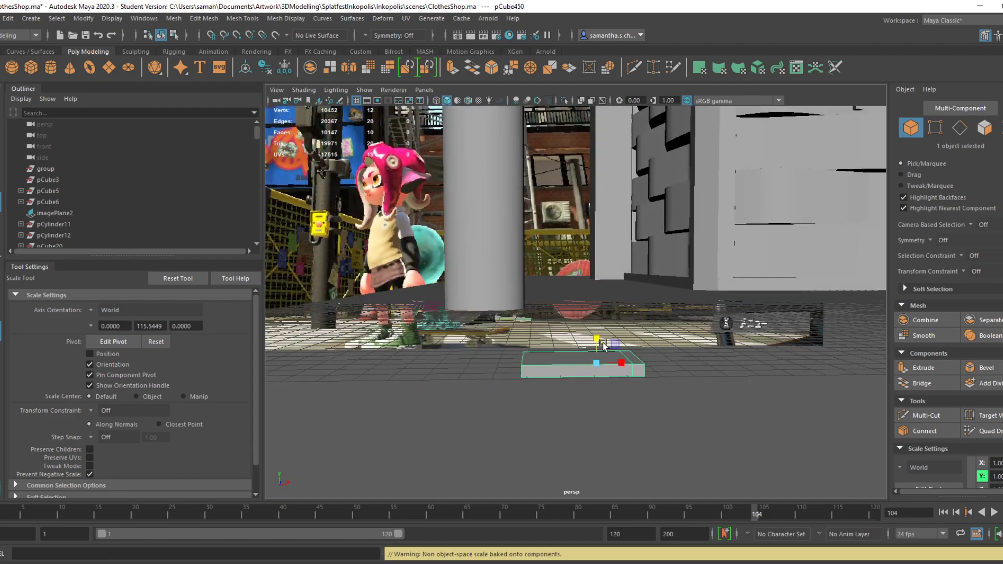
{"action": "left_click_drag", "start_coordinate": [599, 344], "coordinate": [595, 414], "text": "alt"}
Check the slab's edge loop and faces from several angles, return to object mode, and save the scene
{"action": "right_click_drag", "start_coordinate": [584, 334], "coordinate": [586, 280]}
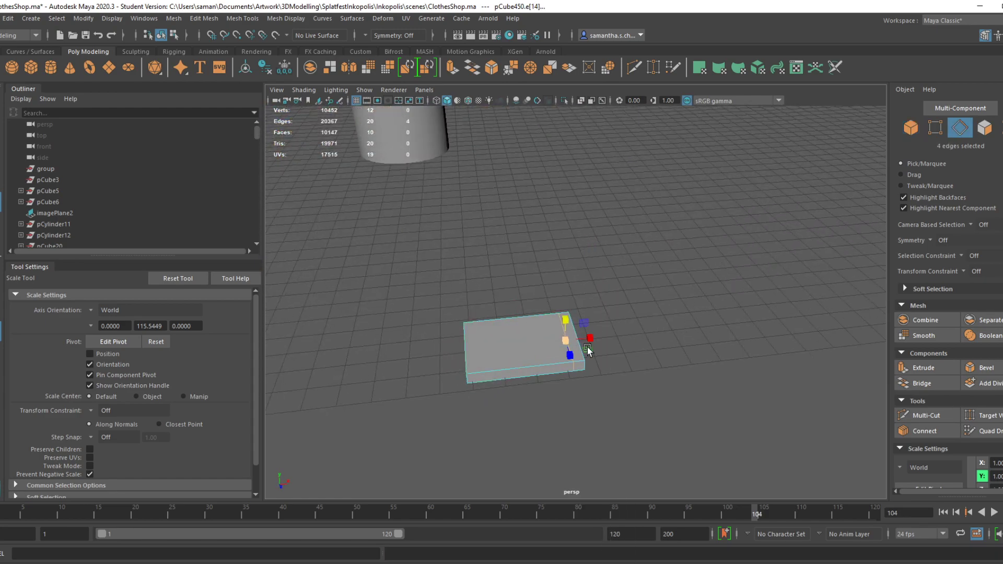
{"action": "key", "text": "w"}
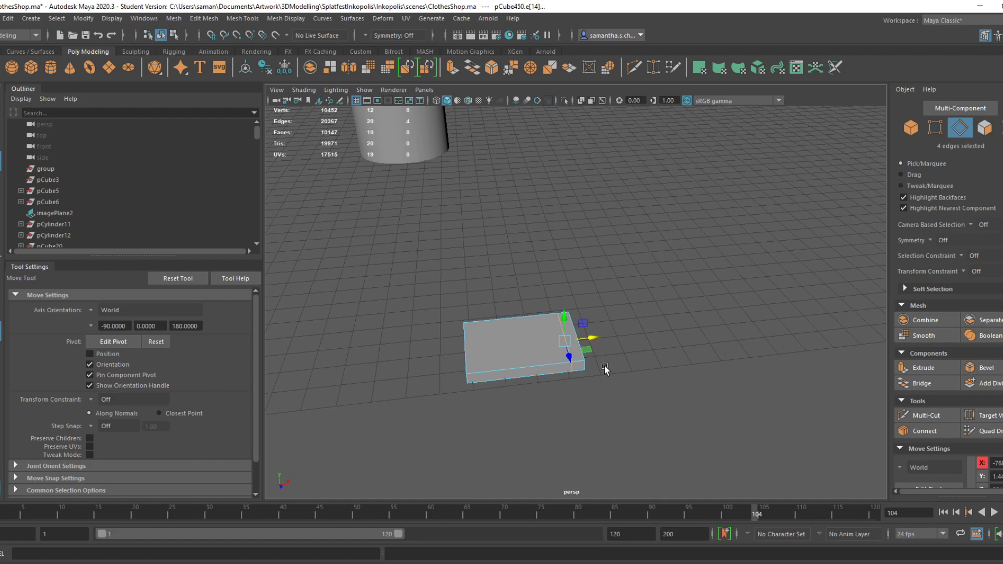
{"action": "left_click_drag", "start_coordinate": [601, 355], "coordinate": [567, 292], "text": "alt"}
{"action": "middle_click_drag", "start_coordinate": [699, 419], "coordinate": [723, 390], "text": "alt"}
{"action": "scroll", "coordinate": [723, 390], "scroll_direction": "up", "scroll_amount": 4}
{"action": "left_click_drag", "start_coordinate": [723, 389], "coordinate": [758, 445], "text": "alt"}
{"action": "right_click_drag", "start_coordinate": [575, 282], "coordinate": [574, 313]}
{"action": "key", "text": "r"}
{"action": "key", "text": "F8"}
{"action": "left_click_drag", "start_coordinate": [591, 358], "coordinate": [561, 320], "text": "alt"}
{"action": "key", "text": "w"}
{"action": "key", "text": "ctrl+s"}
{"action": "key", "text": "Return"}
Adjust the position of the slab's inserted edge loop near its end and save the scene
{"action": "right_click_drag", "start_coordinate": [646, 282], "coordinate": [644, 255]}
{"action": "double_click", "coordinate": [633, 342]}
{"action": "left_click_drag", "start_coordinate": [648, 339], "coordinate": [635, 321]}
{"action": "key", "text": "ctrl+s"}
{"action": "left_click", "coordinate": [492, 300]}
Examine the slab's faces and compare its shape with the pedestrian light housing in the game capture
{"action": "left_click_drag", "start_coordinate": [609, 392], "coordinate": [555, 426], "text": "alt"}
{"action": "right_click_drag", "start_coordinate": [652, 346], "coordinate": [654, 315]}
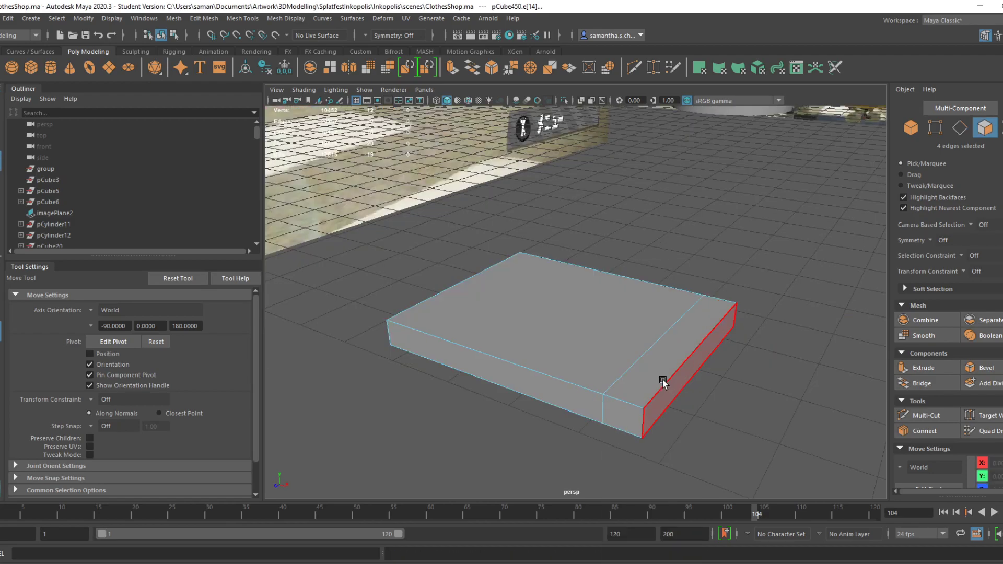
{"action": "left_click", "coordinate": [677, 408]}
{"action": "scroll", "coordinate": [642, 387], "scroll_direction": "down", "scroll_amount": 4}
{"action": "left_click_drag", "start_coordinate": [624, 373], "coordinate": [561, 398], "text": "alt"}
{"action": "left_click_drag", "start_coordinate": [588, 357], "coordinate": [571, 313], "text": "alt"}
{"action": "right_click_drag", "start_coordinate": [580, 334], "coordinate": [738, 343], "text": "alt"}
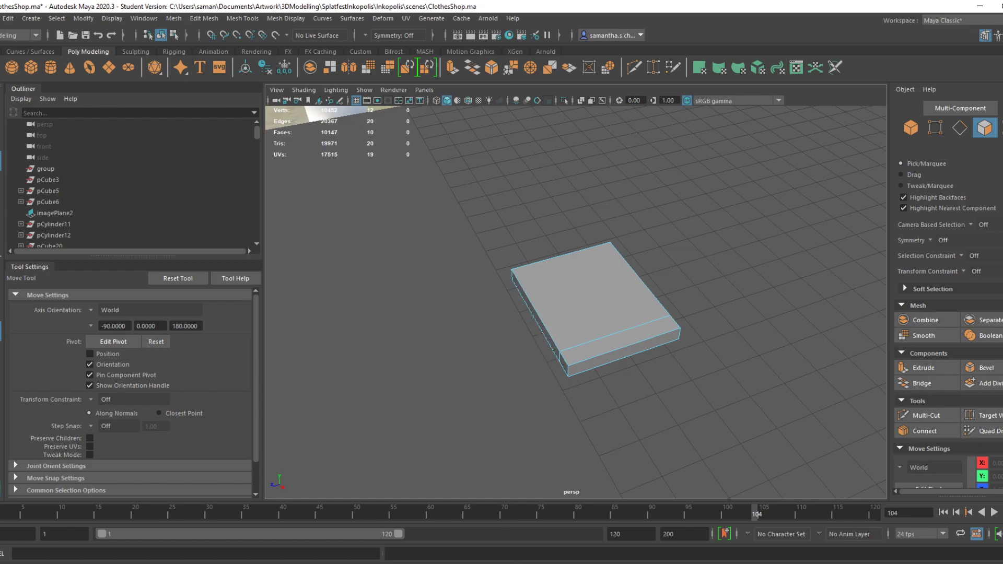
{"action": "left_click", "coordinate": [595, 563]}
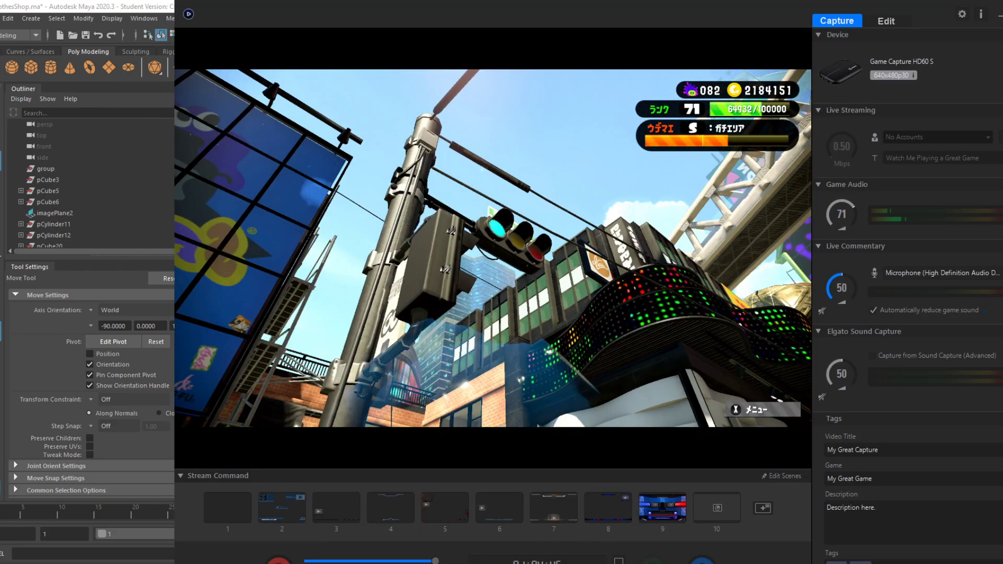
{"action": "left_click", "coordinate": [486, 536]}
Return to object mode, select the slab, and scale its depth along the Z axis
{"action": "left_click_drag", "start_coordinate": [632, 390], "coordinate": [602, 452], "text": "alt"}
{"action": "right_click_drag", "start_coordinate": [585, 337], "coordinate": [639, 266]}
{"action": "left_click", "coordinate": [596, 371]}
{"action": "key", "text": "r"}
{"action": "left_click_drag", "start_coordinate": [568, 369], "coordinate": [576, 369]}
{"action": "left_click_drag", "start_coordinate": [600, 406], "coordinate": [667, 429], "text": "alt"}
Check the side of the pedestrian light housing in the game capture and return to the slab in Maya
{"action": "left_click", "coordinate": [547, 563]}
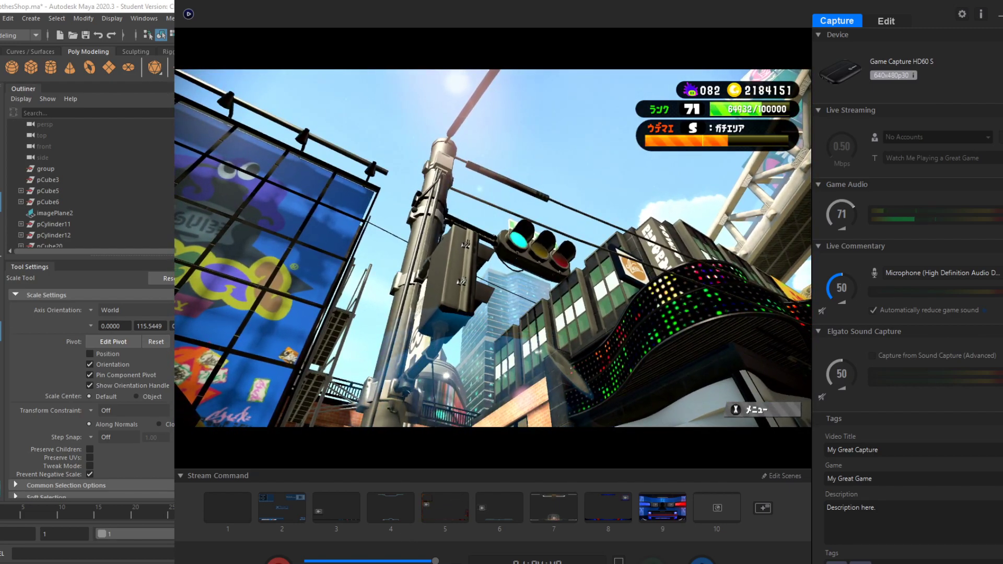
{"action": "left_click", "coordinate": [510, 546]}
{"action": "mouse_move", "coordinate": [514, 294]}
{"action": "left_mouse_down", "text": "alt"}
{"action": "mouse_move", "coordinate": [537, 331]}
{"action": "mouse_move", "coordinate": [512, 313]}
{"action": "left_mouse_up", "text": "alt"}
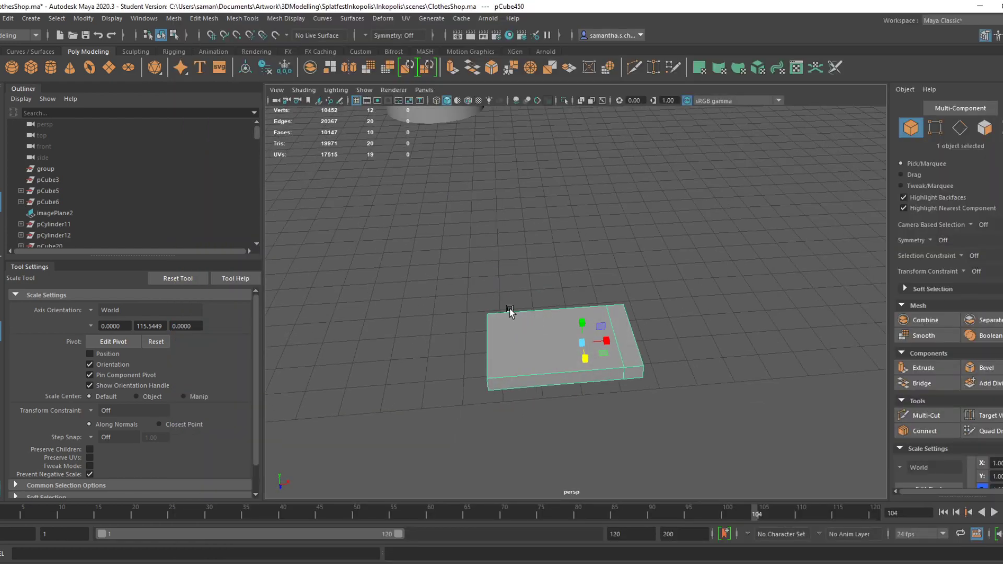
Move the vertices at the slab's outer end to taper it into a slanted edge
{"action": "key", "text": "F9"}
{"action": "left_click_drag", "start_coordinate": [453, 277], "coordinate": [523, 395]}
{"action": "key", "text": "w"}
{"action": "left_click_drag", "start_coordinate": [512, 352], "coordinate": [566, 291]}
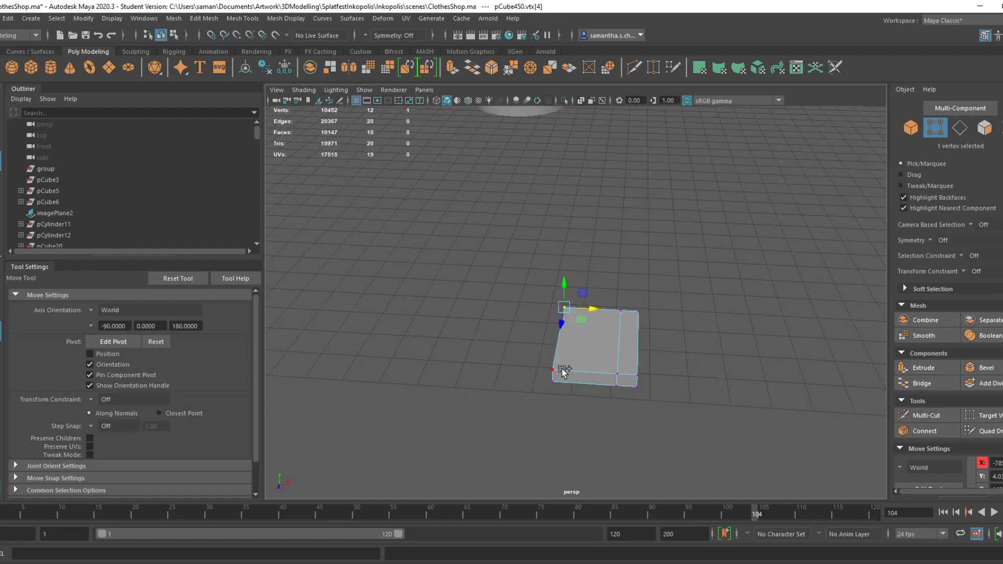
Extrude the narrow face at the slab's opposite end upward into an L-shaped bracket and save the scene
{"action": "right_click_drag", "start_coordinate": [633, 335], "coordinate": [634, 316]}
{"action": "left_click", "coordinate": [634, 326]}
{"action": "left_click_drag", "start_coordinate": [638, 328], "coordinate": [613, 234], "text": "alt"}
{"action": "key", "text": "ctrl+e"}
{"action": "key", "text": "w"}
{"action": "left_click_drag", "start_coordinate": [636, 352], "coordinate": [607, 353], "text": "alt"}
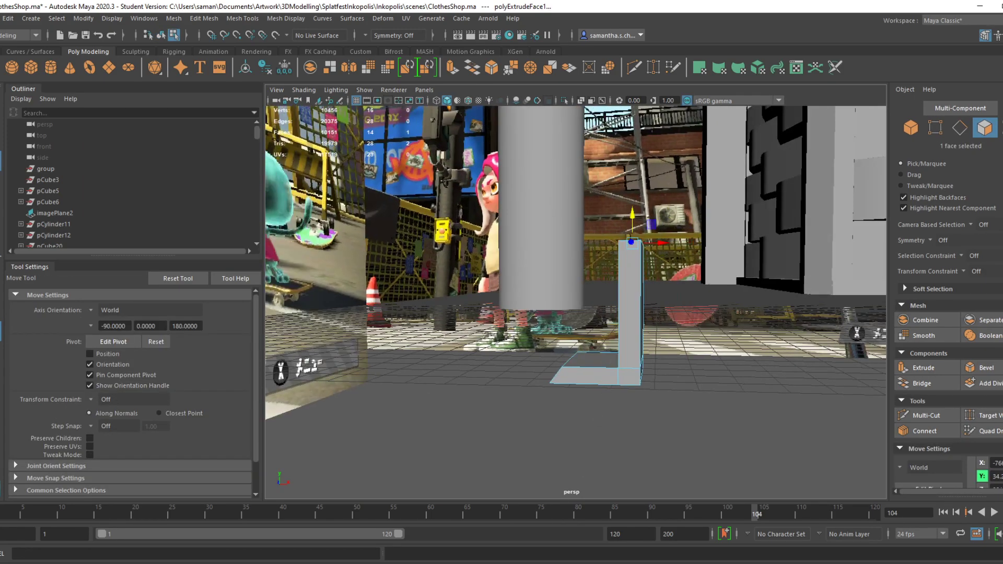
{"action": "left_click_drag", "start_coordinate": [648, 399], "coordinate": [650, 380], "text": "alt"}
{"action": "key", "text": "ctrl+s"}
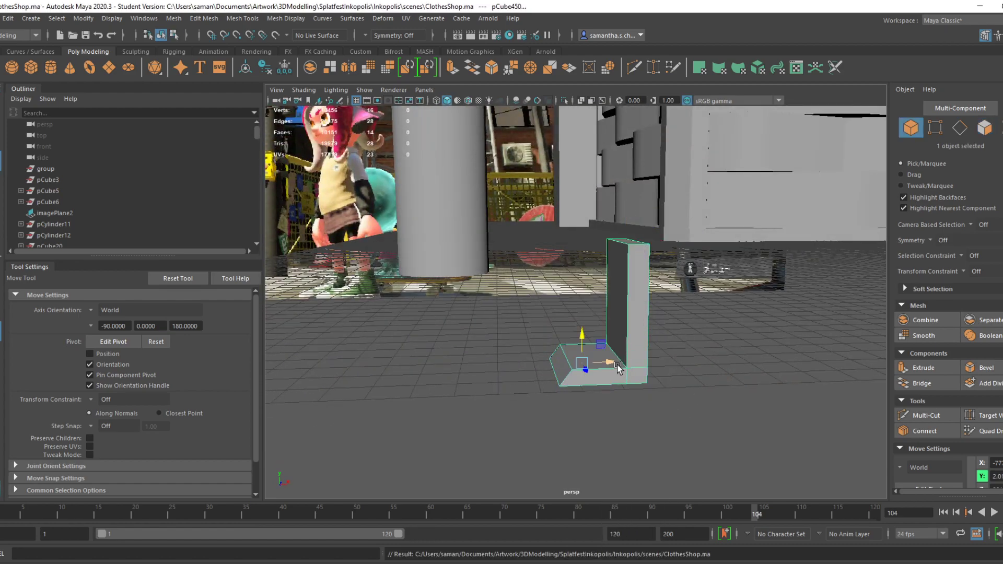
Center the L-shaped bracket's pivot, freeze its transformations and set its Rotate X to 90
{"action": "left_click", "coordinate": [99, 96]}
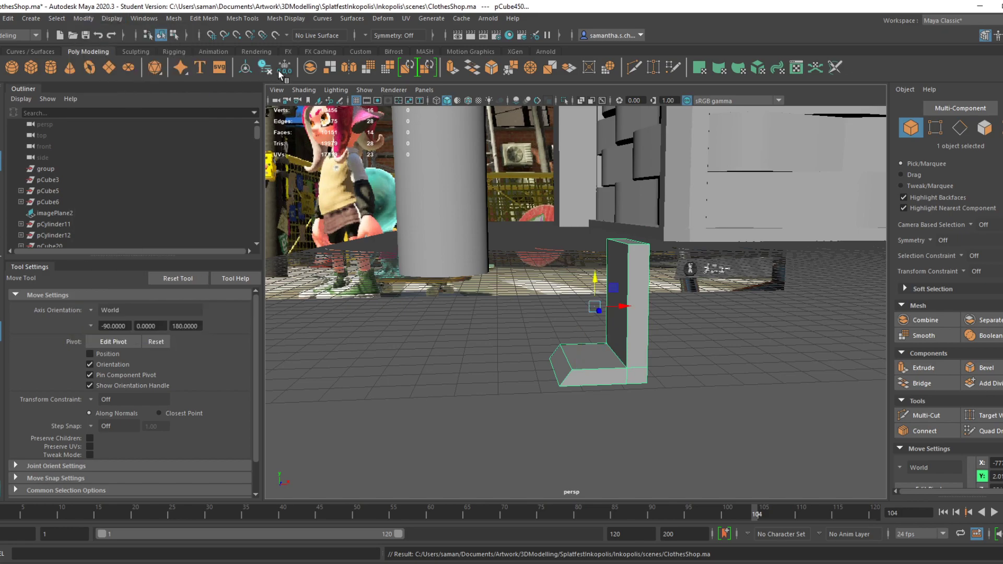
{"action": "scroll", "coordinate": [615, 344], "scroll_direction": "down", "scroll_amount": 3}
{"action": "key", "text": "e"}
{"action": "left_click_drag", "start_coordinate": [593, 297], "coordinate": [599, 329]}
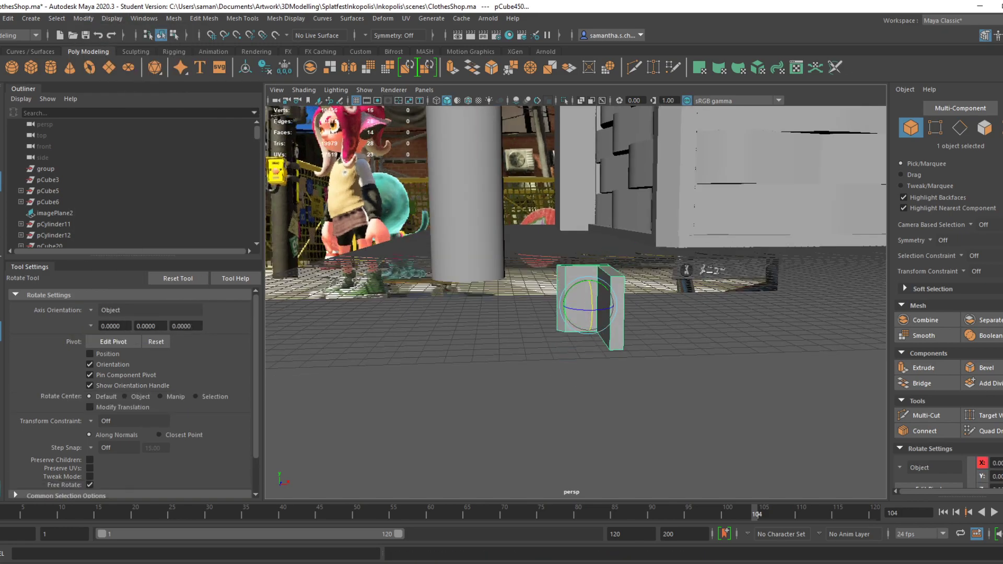
{"action": "key", "text": "ctrl+a"}
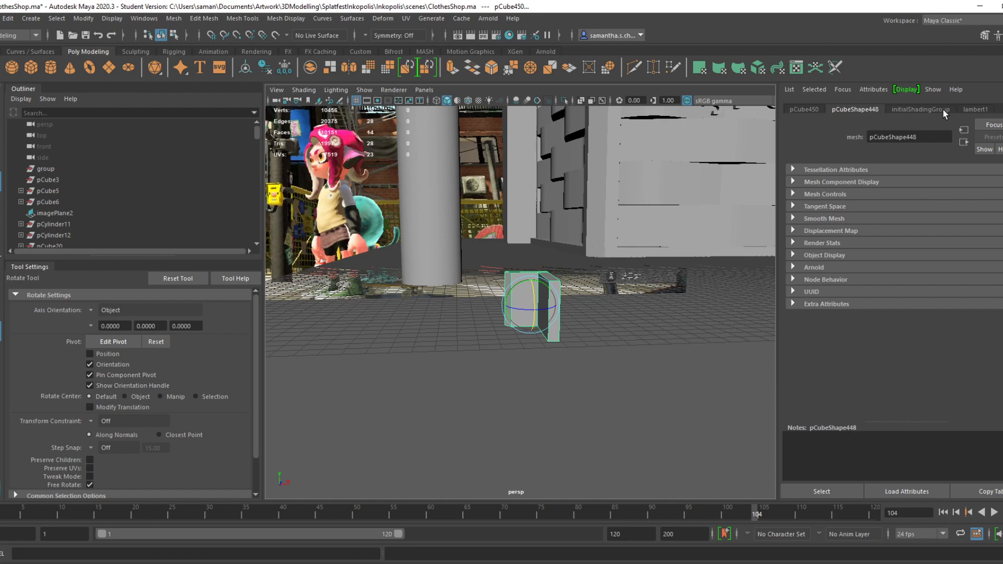
{"action": "left_click", "coordinate": [801, 109]}
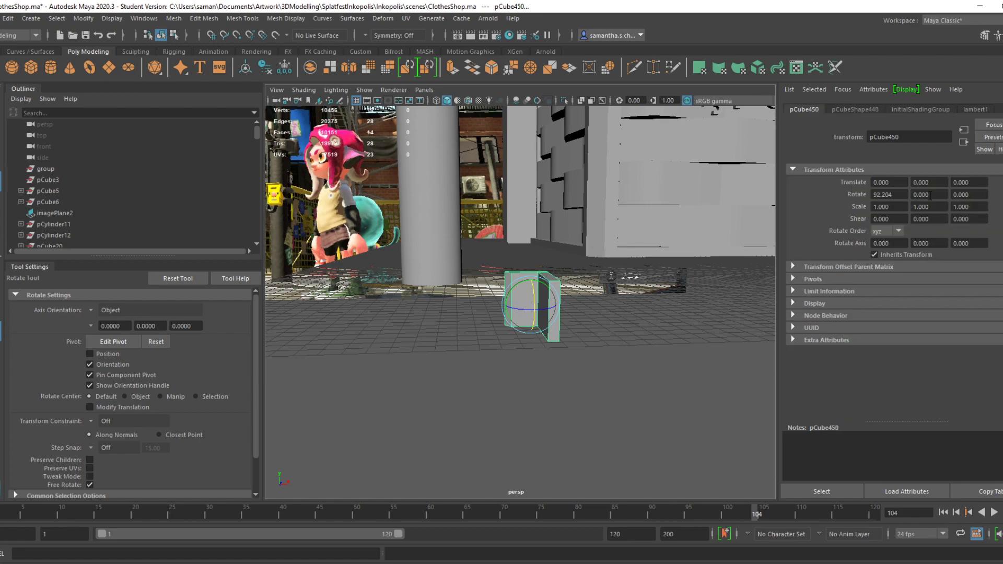
{"action": "left_click_drag", "start_coordinate": [564, 325], "coordinate": [593, 328], "text": "alt"}
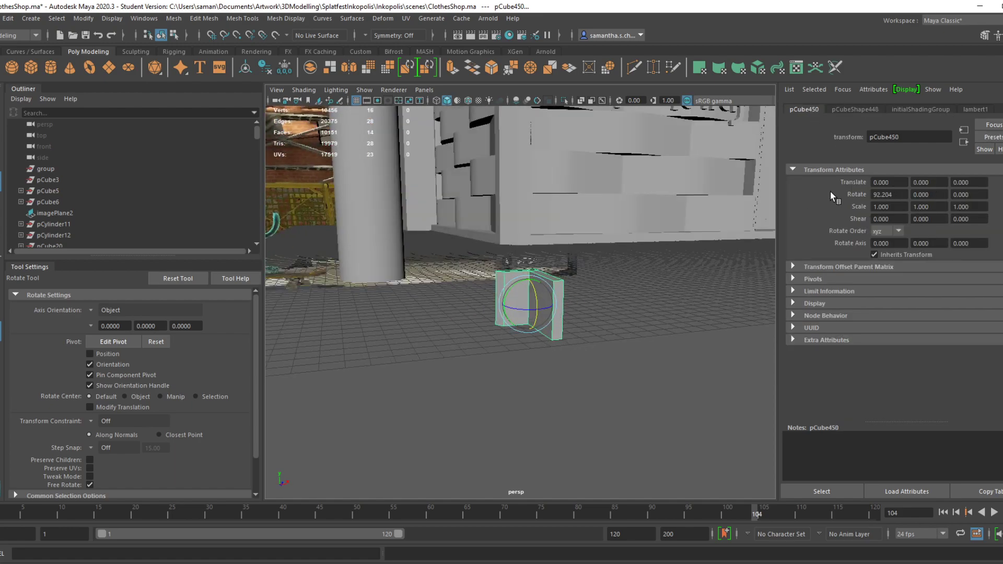
{"action": "left_click_drag", "start_coordinate": [685, 382], "coordinate": [597, 362], "text": "alt"}
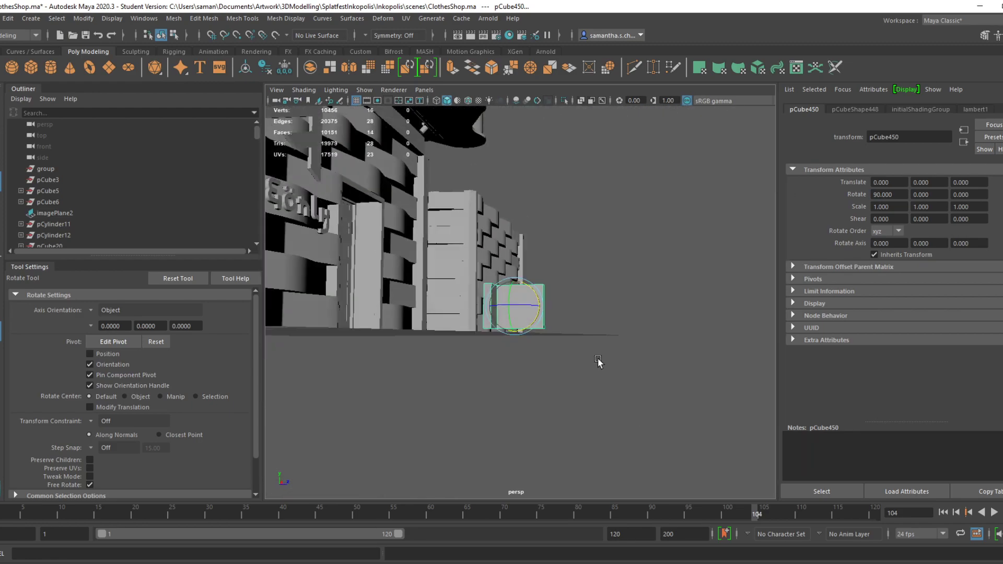
Move the bracket up to the pedestrian light housing on the pole and scale it uniformly to 0.195
{"action": "key", "text": "space"}
{"action": "key", "text": "space"}
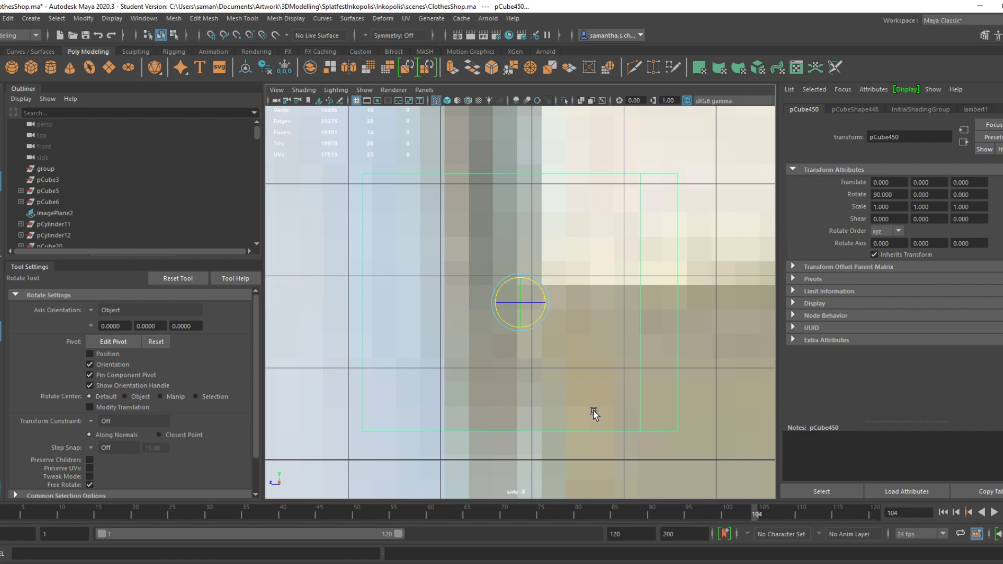
{"action": "key", "text": "space"}
{"action": "key", "text": "space"}
{"action": "key", "text": "space"}
{"action": "key", "text": "space"}
{"action": "key", "text": "w"}
{"action": "left_click_drag", "start_coordinate": [598, 240], "coordinate": [511, 95], "text": "alt"}
{"action": "middle_click_drag", "start_coordinate": [523, 166], "coordinate": [584, 496], "text": "alt"}
{"action": "scroll", "coordinate": [583, 486], "scroll_direction": "down", "scroll_amount": 2}
{"action": "left_click_drag", "start_coordinate": [600, 299], "coordinate": [549, 313], "text": "alt"}
{"action": "left_click_drag", "start_coordinate": [550, 314], "coordinate": [617, 339], "text": "alt"}
{"action": "right_click_drag", "start_coordinate": [616, 339], "coordinate": [683, 342], "text": "alt"}
{"action": "left_click_drag", "start_coordinate": [648, 301], "coordinate": [601, 316]}
{"action": "left_click_drag", "start_coordinate": [582, 355], "coordinate": [496, 376]}
{"action": "key", "text": "r"}
{"action": "left_click_drag", "start_coordinate": [511, 391], "coordinate": [532, 413], "text": "alt"}
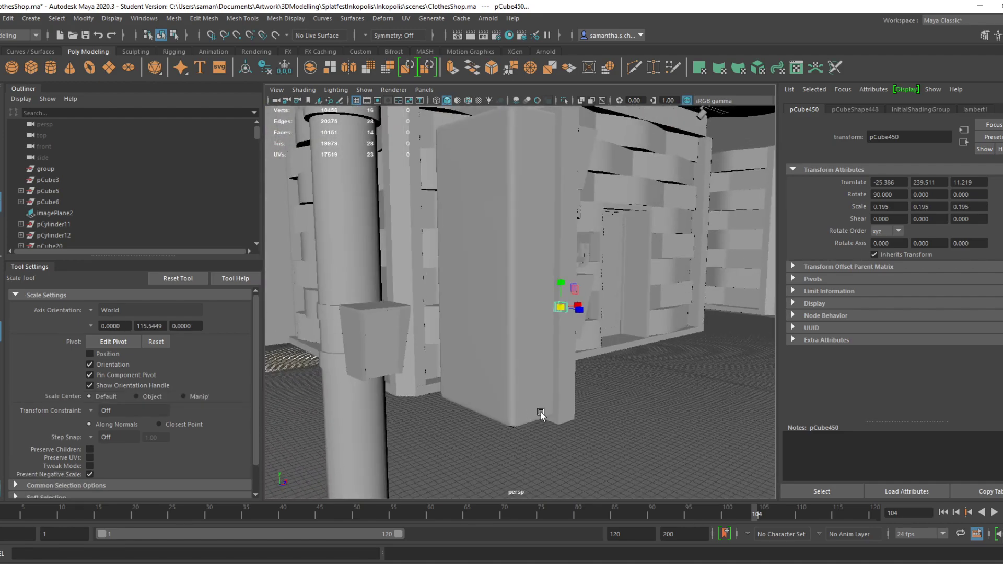
Place the bracket against the housing's side near the seam and scale it uniformly to 0.314
{"action": "left_click", "coordinate": [593, 400]}
{"action": "left_click_drag", "start_coordinate": [580, 337], "coordinate": [577, 365], "text": "alt"}
{"action": "scroll", "coordinate": [576, 365], "scroll_direction": "up", "scroll_amount": 5}
{"action": "left_click_drag", "start_coordinate": [646, 293], "coordinate": [678, 368]}
{"action": "left_click_drag", "start_coordinate": [667, 324], "coordinate": [624, 355]}
{"action": "scroll", "coordinate": [624, 413], "scroll_direction": "down", "scroll_amount": 5}
{"action": "key", "text": "w"}
{"action": "key", "text": "r"}
{"action": "key", "text": "w"}
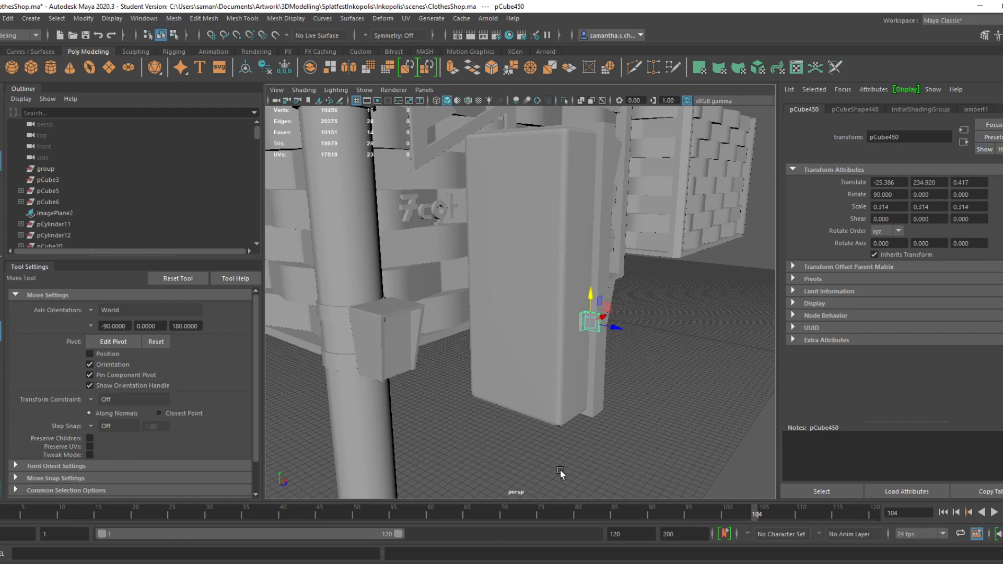
Scale the bracket uniformly to 0.265 and lower it along the housing's seam to Translate Y 211.853
{"action": "key", "text": "alt+Tab"}
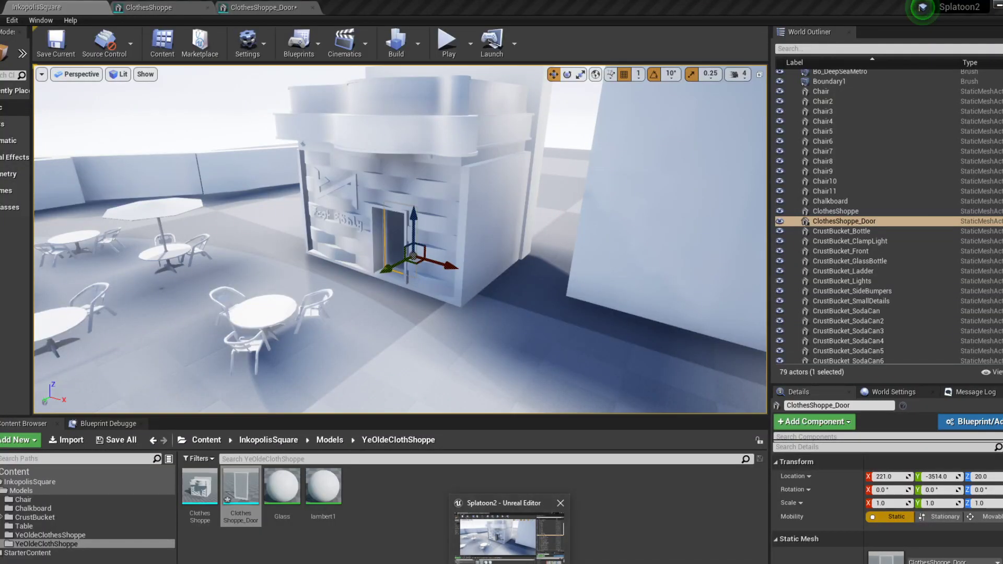
{"action": "mouse_move", "coordinate": [429, 563]}
{"action": "left_click", "coordinate": [497, 544]}
{"action": "left_click_drag", "start_coordinate": [554, 387], "coordinate": [528, 393], "text": "alt"}
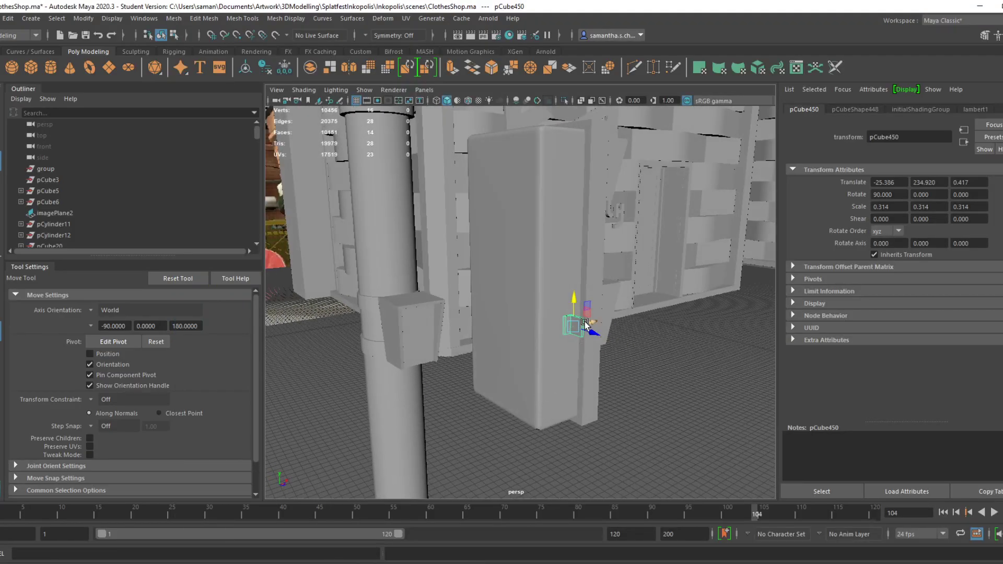
{"action": "key", "text": "r"}
{"action": "left_click_drag", "start_coordinate": [572, 326], "coordinate": [605, 357]}
{"action": "key", "text": "w"}
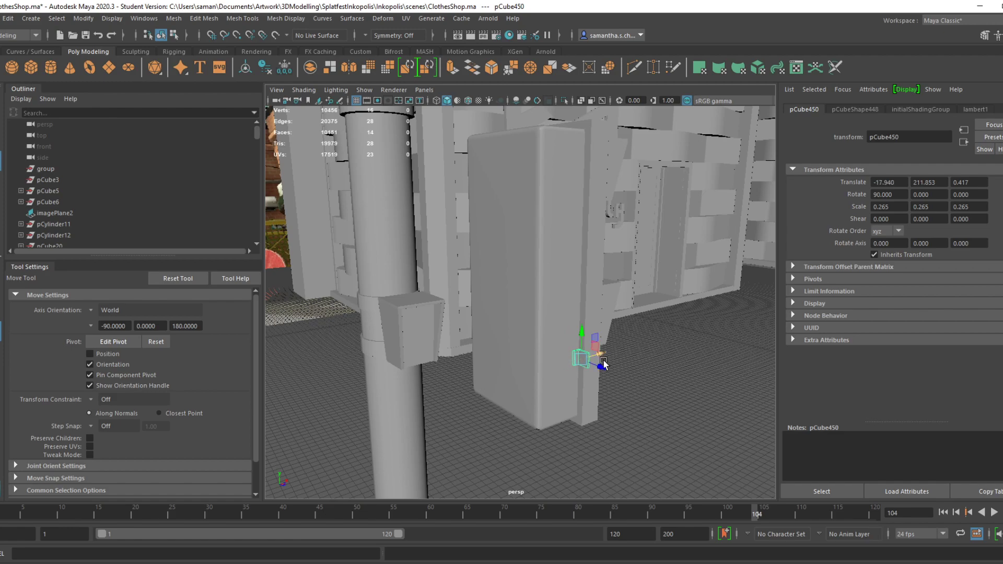
Fit the bracket across the housing's seam at Translate X -16.941 and Z -1.012
{"action": "key", "text": "d"}
{"action": "key", "text": "f"}
{"action": "left_click_drag", "start_coordinate": [596, 430], "coordinate": [570, 478], "text": "alt"}
{"action": "right_click_drag", "start_coordinate": [572, 281], "coordinate": [666, 215]}
{"action": "key", "text": "q"}
{"action": "right_click_drag", "start_coordinate": [506, 229], "coordinate": [660, 176]}
{"action": "key", "text": "w"}
{"action": "left_click_drag", "start_coordinate": [555, 298], "coordinate": [618, 293]}
Check the pedestrian light's side in the game capture and compare it with the bracket in Maya
{"action": "left_click", "coordinate": [439, 562]}
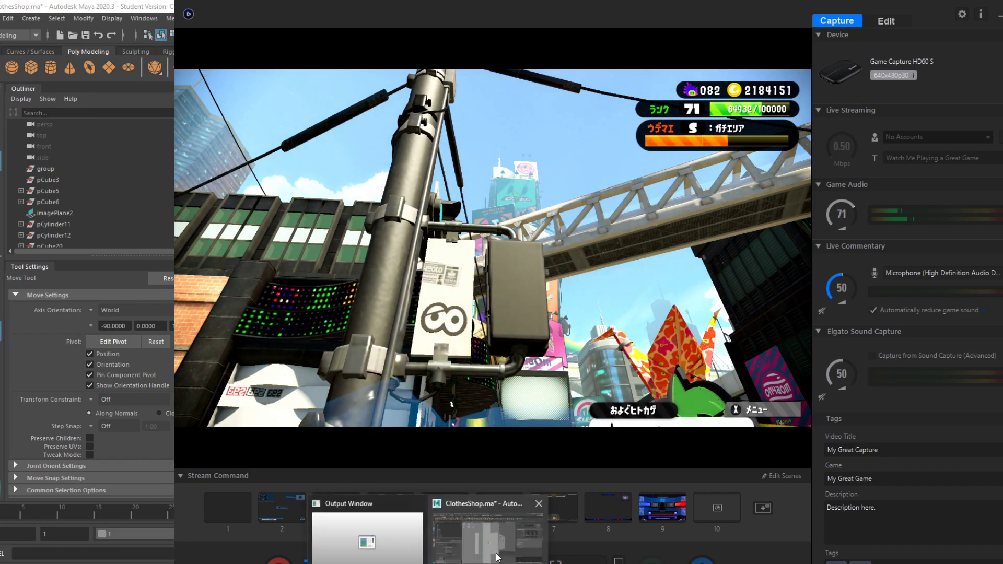
{"action": "left_click", "coordinate": [496, 557]}
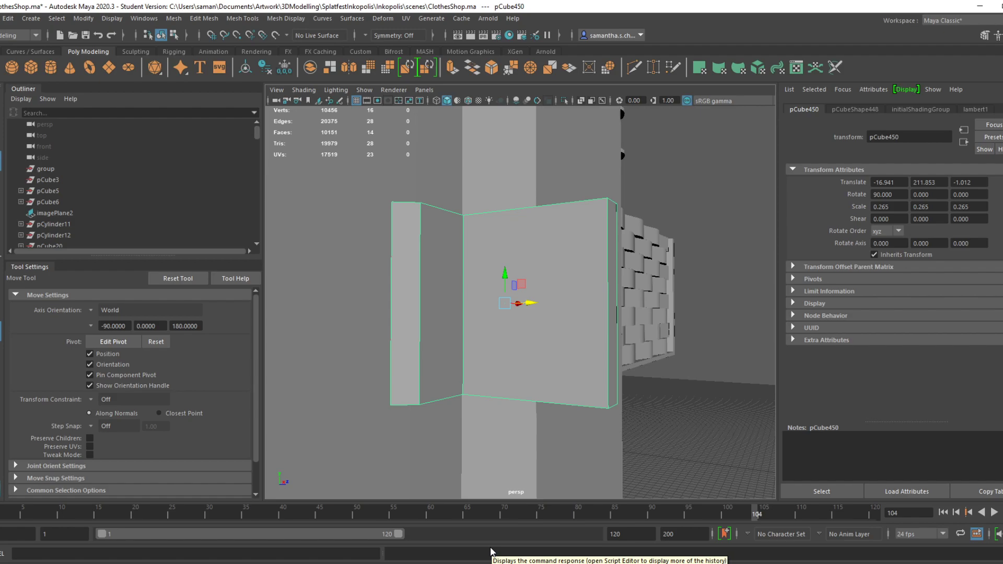
{"action": "scroll", "coordinate": [486, 418], "scroll_direction": "down", "scroll_amount": 5}
{"action": "left_click_drag", "start_coordinate": [483, 418], "coordinate": [546, 318], "text": "alt"}
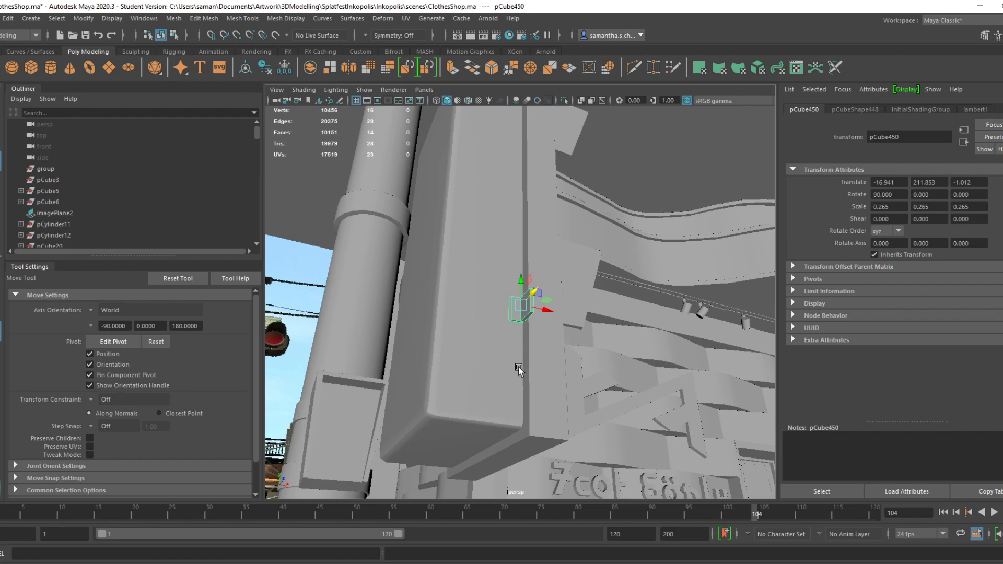
{"action": "left_click_drag", "start_coordinate": [532, 413], "coordinate": [508, 317], "text": "alt"}
Put the pedestrian light housing into edge editing and pick an edge near its seam
{"action": "left_click", "coordinate": [548, 291]}
{"action": "left_click_drag", "start_coordinate": [517, 187], "coordinate": [550, 421], "text": "alt"}
{"action": "mouse_move", "coordinate": [561, 400]}
{"action": "middle_mouse_down", "text": "alt"}
{"action": "mouse_move", "coordinate": [561, 183]}
{"action": "mouse_move", "coordinate": [567, 246]}
{"action": "middle_mouse_up", "text": "alt"}
{"action": "left_click_drag", "start_coordinate": [567, 246], "coordinate": [550, 341], "text": "alt"}
{"action": "middle_click_drag", "start_coordinate": [571, 266], "coordinate": [554, 374], "text": "alt"}
{"action": "right_click_drag", "start_coordinate": [559, 283], "coordinate": [559, 252]}
{"action": "left_click", "coordinate": [528, 365]}
Try to isolate the housing's seam edges with marquee selections in the front view
{"action": "key", "text": "space"}
{"action": "key", "text": "space"}
{"action": "key", "text": "space"}
{"action": "key", "text": "space"}
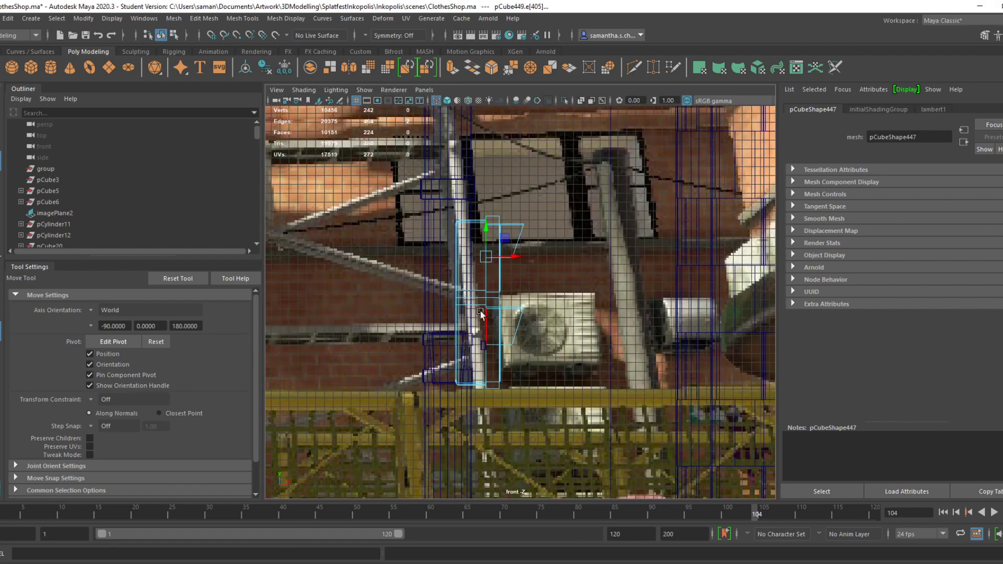
{"action": "left_click_drag", "start_coordinate": [498, 314], "coordinate": [498, 313]}
{"action": "left_click_drag", "start_coordinate": [474, 197], "coordinate": [493, 420], "text": "ctrl"}
{"action": "key", "text": "space"}
{"action": "key", "text": "space"}
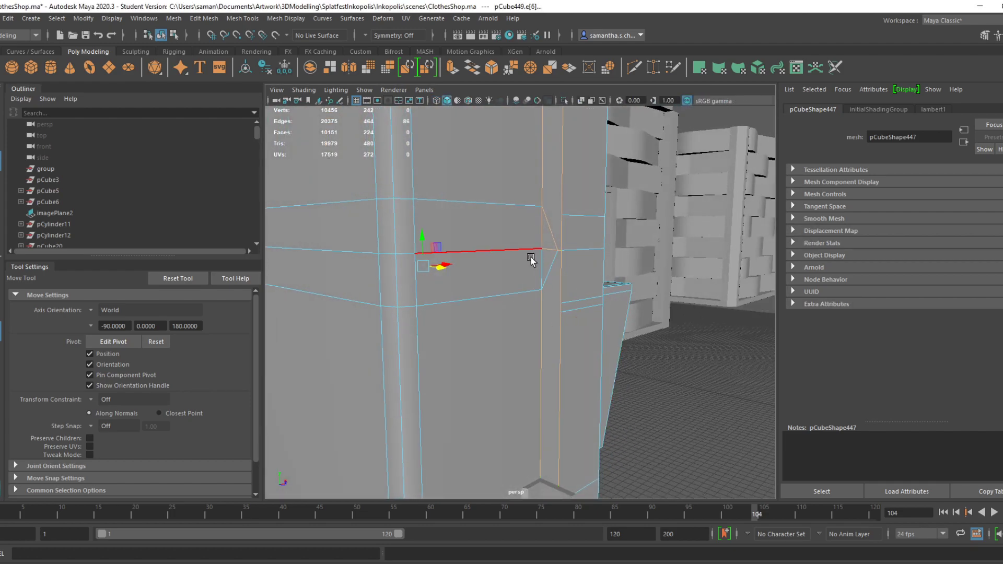
Select the outer edges of the housing's raised frame along one side and around the bottom
{"action": "left_click", "coordinate": [572, 269]}
{"action": "left_click_drag", "start_coordinate": [572, 269], "coordinate": [567, 280], "text": "alt"}
{"action": "left_click", "coordinate": [548, 230], "text": "shift"}
{"action": "left_click_drag", "start_coordinate": [568, 359], "coordinate": [587, 327], "text": "alt"}
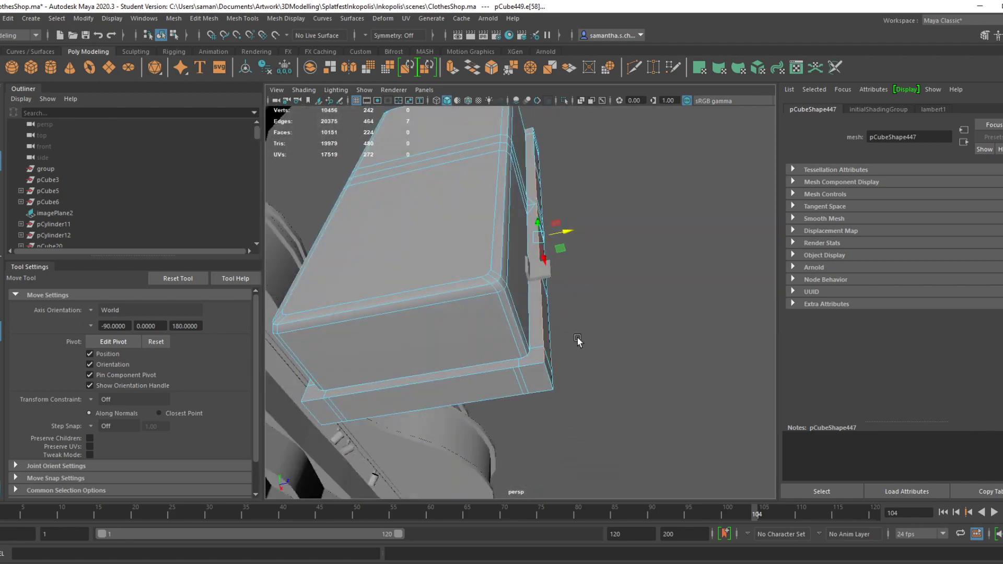
{"action": "left_click", "coordinate": [531, 369], "text": "shift"}
{"action": "left_click", "coordinate": [324, 389], "text": "shift"}
{"action": "left_click_drag", "start_coordinate": [268, 112], "coordinate": [469, 390], "text": "alt"}
{"action": "left_click", "coordinate": [391, 412], "text": "shift"}
Add the frame edges along the opposite side and across the top to the selection
{"action": "left_click_drag", "start_coordinate": [391, 412], "coordinate": [402, 387], "text": "alt"}
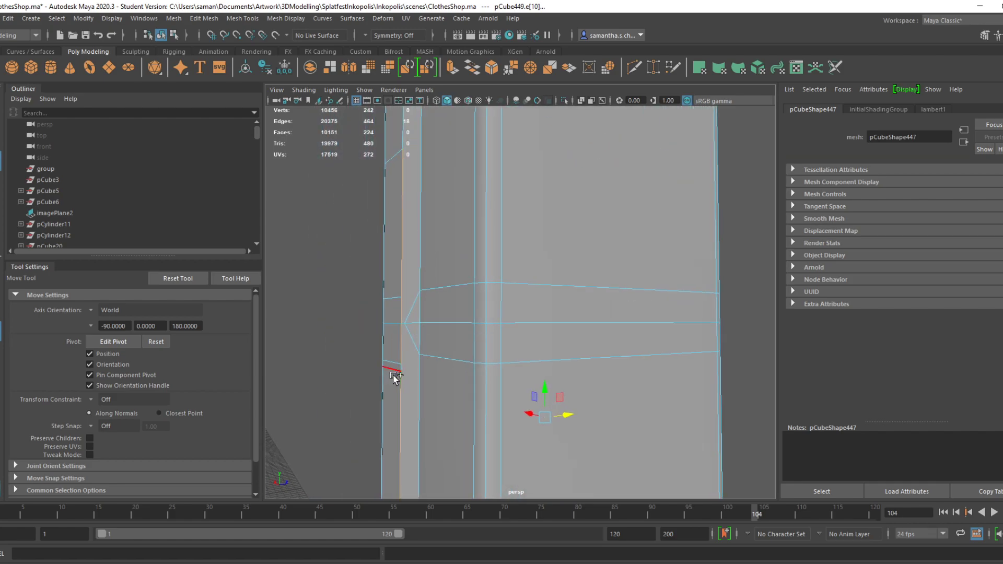
{"action": "left_click", "coordinate": [402, 370], "text": "shift"}
{"action": "middle_click_drag", "start_coordinate": [440, 307], "coordinate": [438, 393], "text": "alt"}
{"action": "left_click", "coordinate": [401, 328], "text": "shift"}
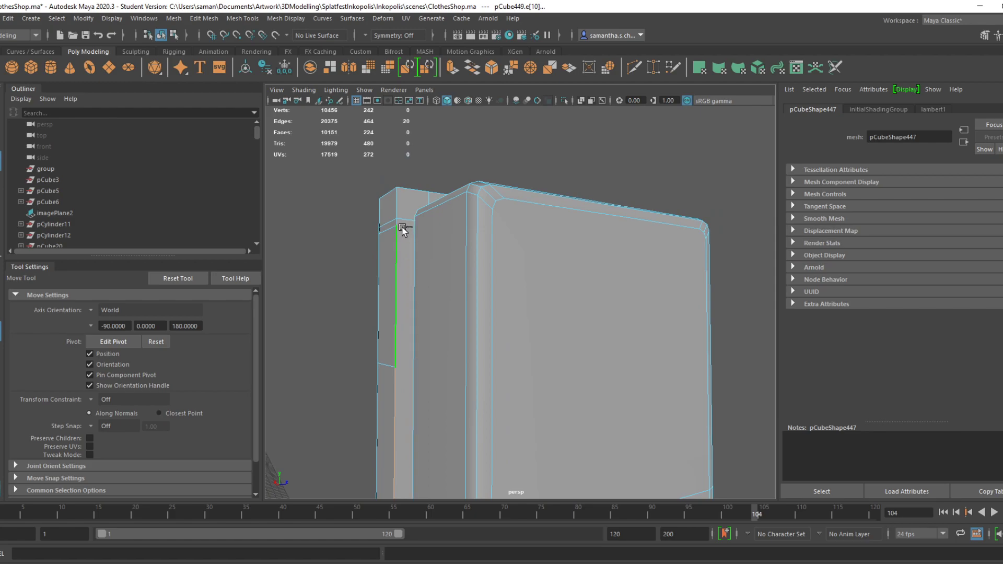
{"action": "left_click_drag", "start_coordinate": [395, 219], "coordinate": [381, 284], "text": "alt"}
{"action": "left_click", "coordinate": [380, 286], "text": "shift"}
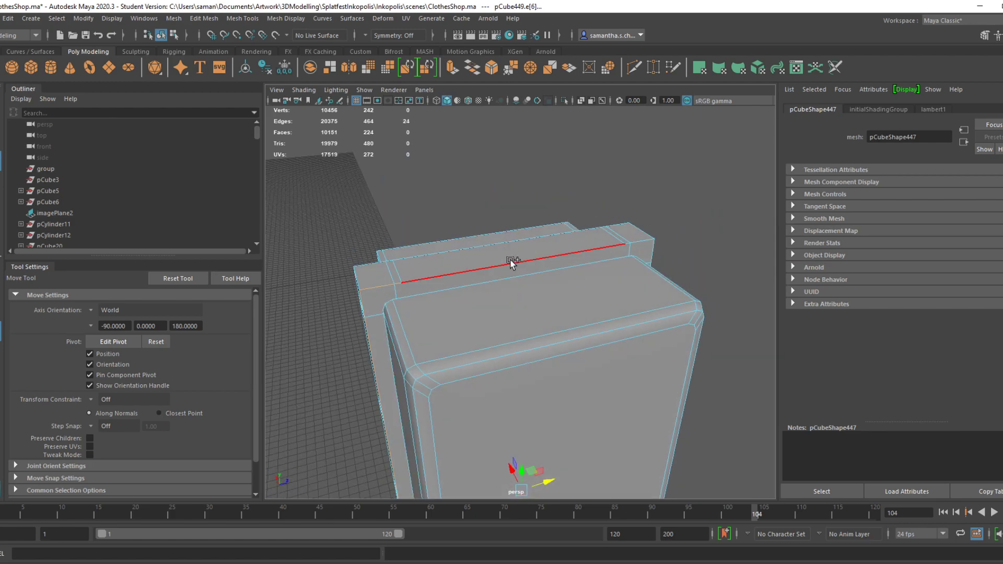
{"action": "left_click_drag", "start_coordinate": [669, 293], "coordinate": [562, 279], "text": "alt"}
{"action": "left_click", "coordinate": [522, 237], "text": "shift"}
{"action": "left_click_drag", "start_coordinate": [555, 315], "coordinate": [508, 258], "text": "alt"}
{"action": "middle_click_drag", "start_coordinate": [530, 363], "coordinate": [538, 225], "text": "alt"}
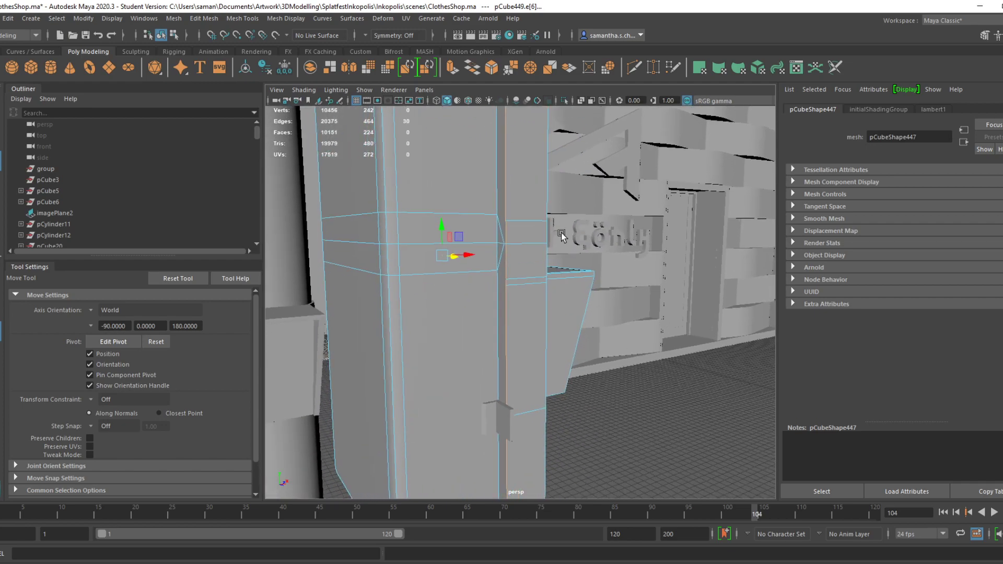
Bevel the selected frame edges with a fraction of 0.95 and 2 segments, and save the scene
{"action": "scroll", "coordinate": [560, 277], "scroll_direction": "down", "scroll_amount": 5}
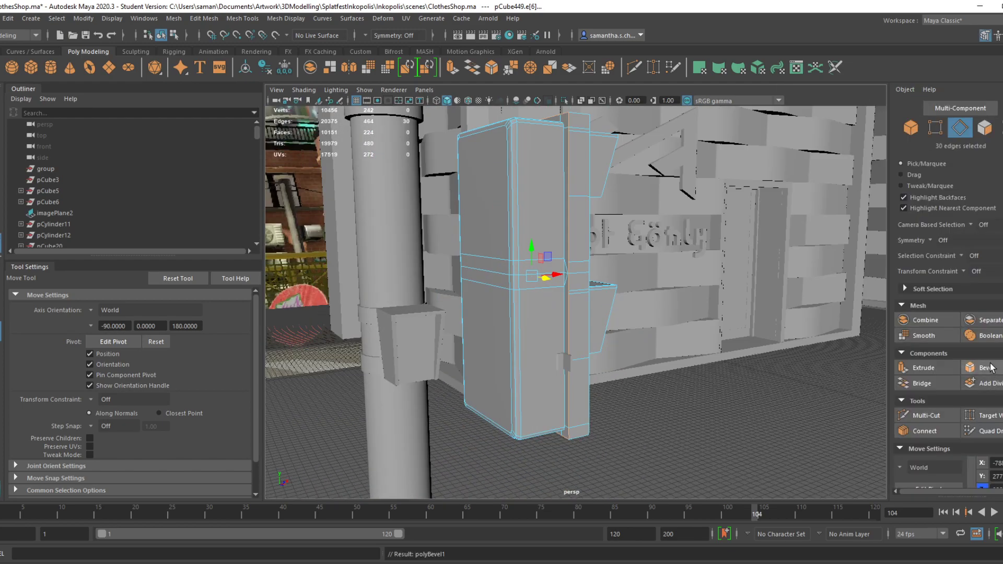
{"action": "left_click", "coordinate": [983, 368]}
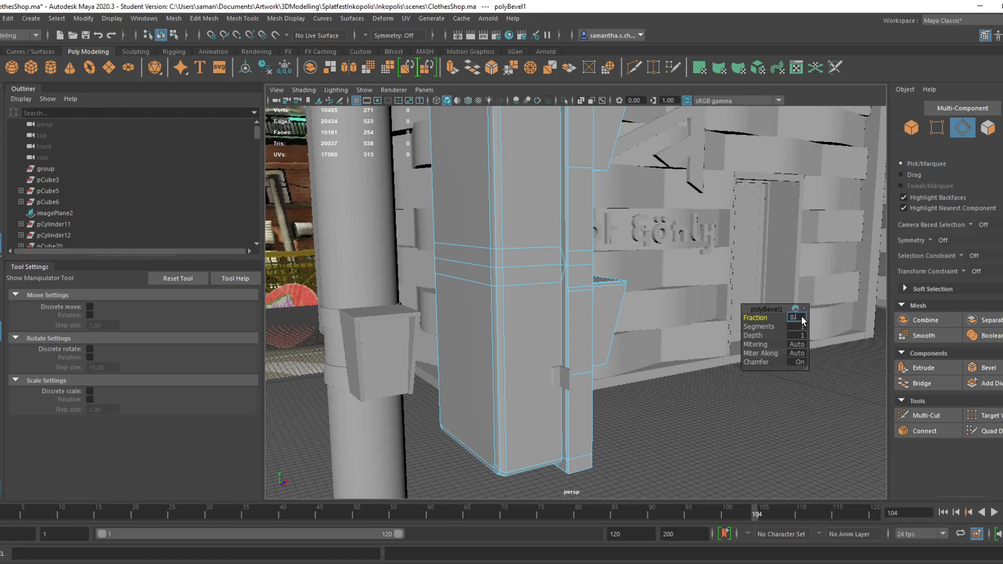
{"action": "key", "text": "Return"}
{"action": "key", "text": "ctrl+s"}
Select the remaining sharp edge loops around the front of the housing's frame
{"action": "left_click", "coordinate": [488, 303]}
{"action": "left_click_drag", "start_coordinate": [586, 374], "coordinate": [517, 393], "text": "alt"}
{"action": "left_click_drag", "start_coordinate": [551, 451], "coordinate": [553, 441], "text": "alt"}
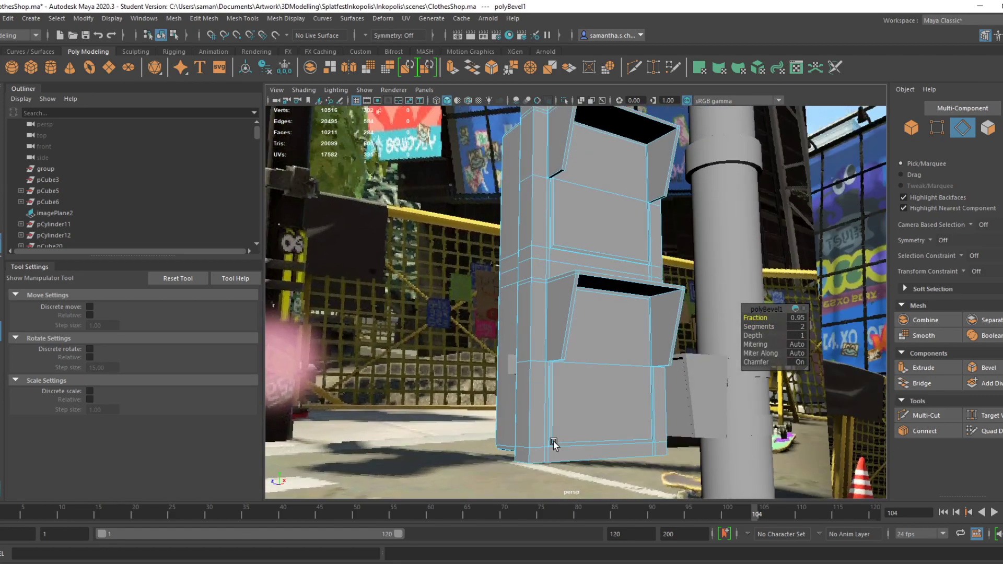
{"action": "double_click", "coordinate": [585, 461], "text": "shift"}
{"action": "left_click_drag", "start_coordinate": [612, 465], "coordinate": [641, 440], "text": "alt"}
{"action": "middle_click_drag", "start_coordinate": [631, 418], "coordinate": [643, 506], "text": "alt"}
{"action": "left_click_drag", "start_coordinate": [595, 316], "coordinate": [677, 309], "text": "alt"}
{"action": "double_click", "coordinate": [549, 239], "text": "shift"}
Bevel the selected loops with a fraction of 0.1, return to object mode and save the scene
{"action": "left_click", "coordinate": [987, 367]}
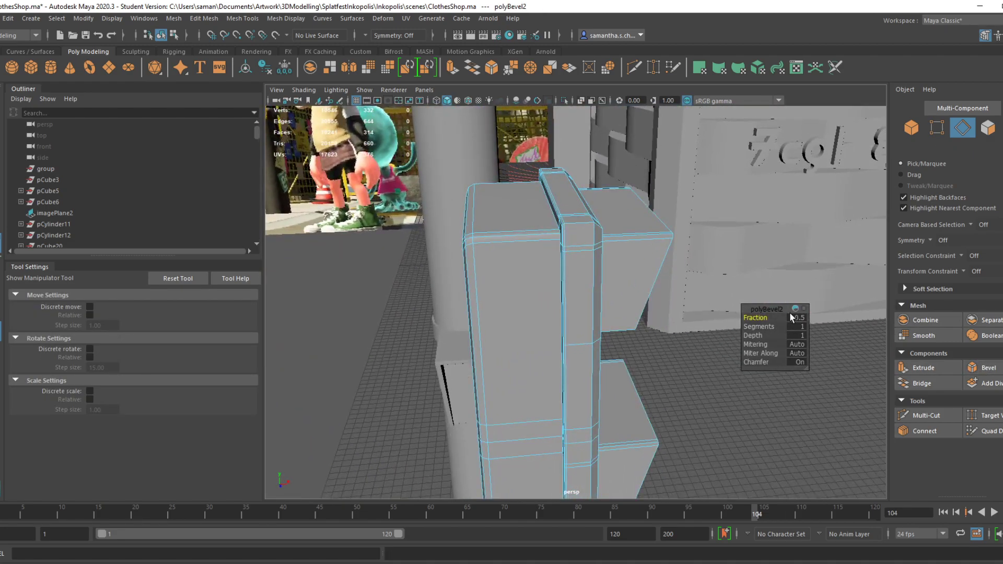
{"action": "left_click_drag", "start_coordinate": [759, 318], "coordinate": [714, 334]}
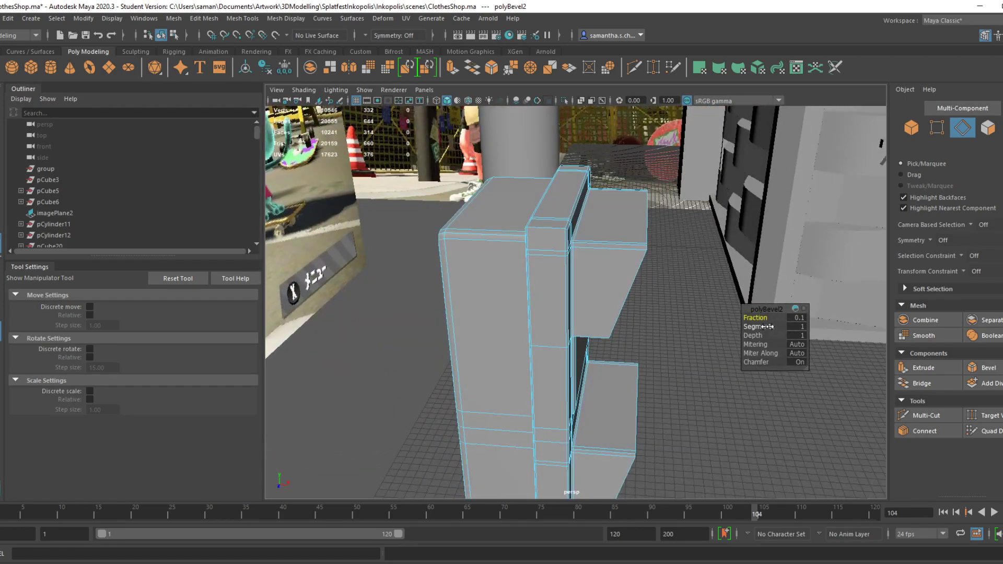
{"action": "right_click_drag", "start_coordinate": [559, 274], "coordinate": [648, 241]}
{"action": "left_click_drag", "start_coordinate": [681, 372], "coordinate": [659, 380], "text": "alt"}
{"action": "key", "text": "ctrl+s"}
{"action": "key", "text": "Return"}
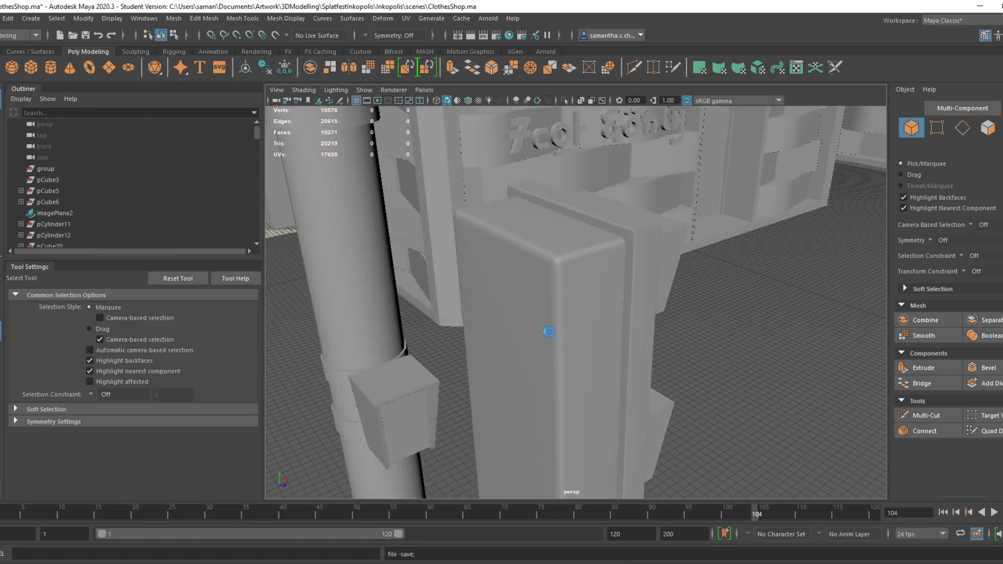
Try scaling the small bracket on the housing's seam and undo the change
{"action": "left_click_drag", "start_coordinate": [753, 389], "coordinate": [684, 360], "text": "alt"}
{"action": "middle_click_drag", "start_coordinate": [685, 360], "coordinate": [675, 313], "text": "alt"}
{"action": "left_click_drag", "start_coordinate": [676, 312], "coordinate": [631, 339], "text": "alt"}
{"action": "scroll", "coordinate": [631, 340], "scroll_direction": "down", "scroll_amount": 3}
{"action": "scroll", "coordinate": [641, 428], "scroll_direction": "up", "scroll_amount": 4}
{"action": "left_click_drag", "start_coordinate": [640, 428], "coordinate": [601, 435], "text": "alt"}
{"action": "left_click", "coordinate": [617, 356]}
{"action": "key", "text": "r"}
{"action": "left_click_drag", "start_coordinate": [582, 381], "coordinate": [546, 408]}
{"action": "key", "text": "ctrl+z"}
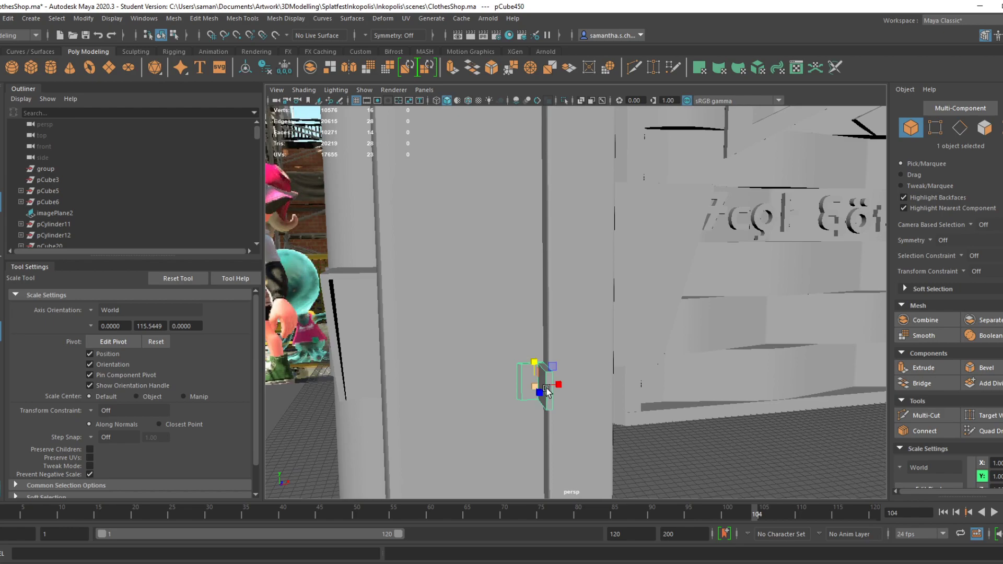
Duplicate the bracket and shift the copy sideways across the housing's seam
{"action": "left_click_drag", "start_coordinate": [547, 392], "coordinate": [574, 421], "text": "alt"}
{"action": "key", "text": "w"}
{"action": "key", "text": "ctrl+d"}
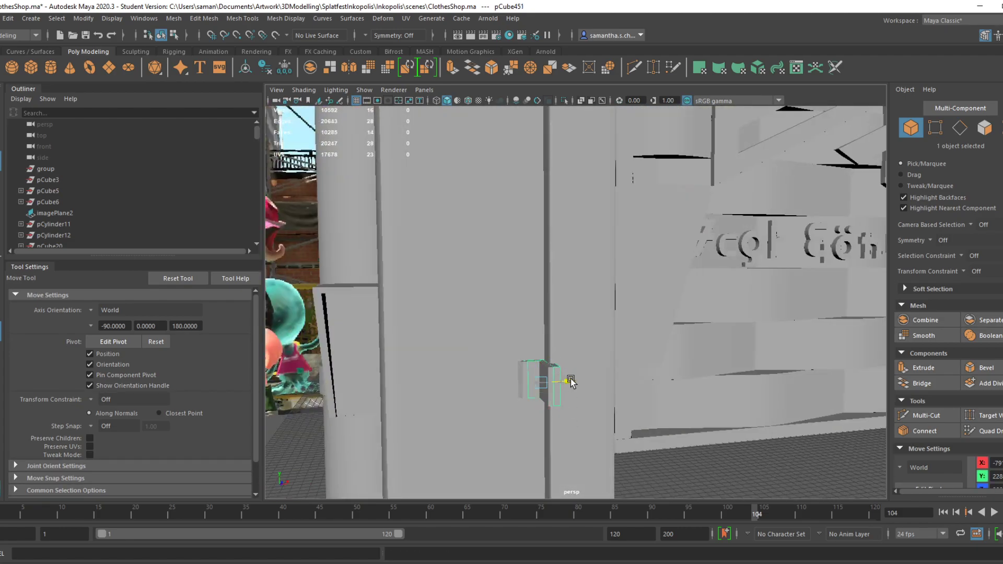
Turn the duplicated bracket around by setting its Rotate Z to 180
{"action": "key", "text": "e"}
{"action": "left_click_drag", "start_coordinate": [552, 385], "coordinate": [607, 376], "text": "alt"}
{"action": "key", "text": "ctrl+a"}
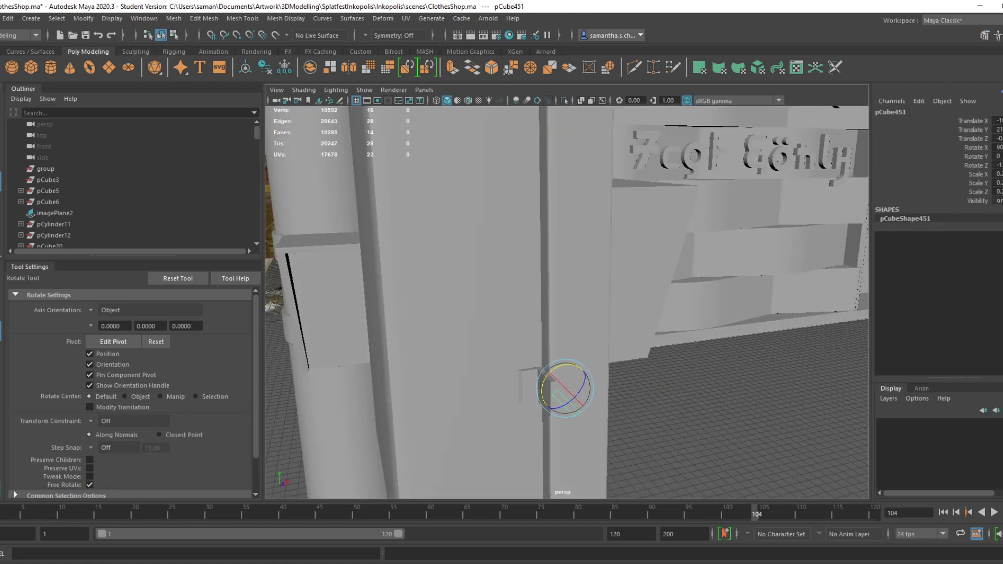
{"action": "type", "text": "180"}
{"action": "key", "text": "Return"}
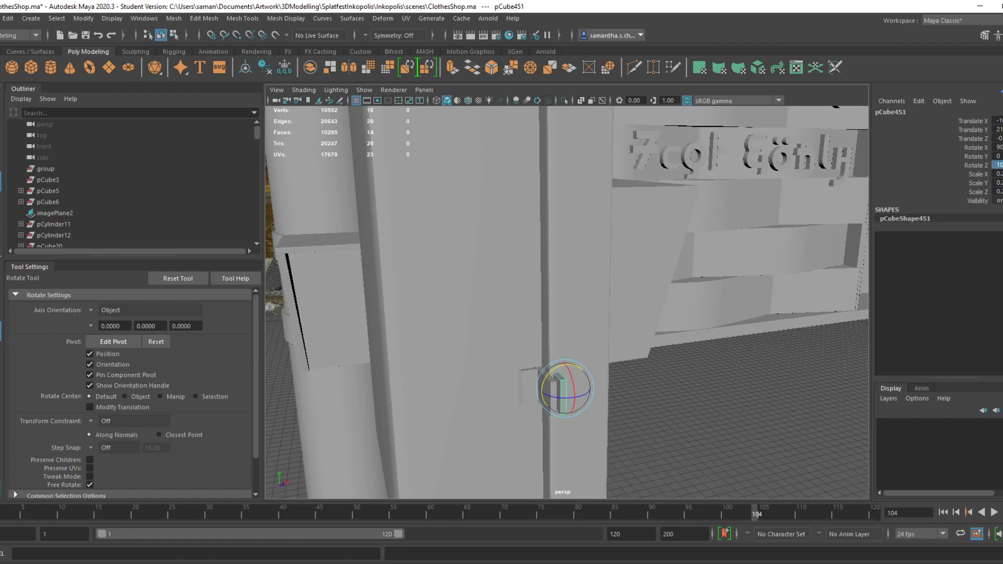
Check the game reference, move the turned bracket outward beside the original at the housing's seam, and save the scene
{"action": "key", "text": "w"}
{"action": "left_click_drag", "start_coordinate": [581, 420], "coordinate": [522, 483], "text": "alt"}
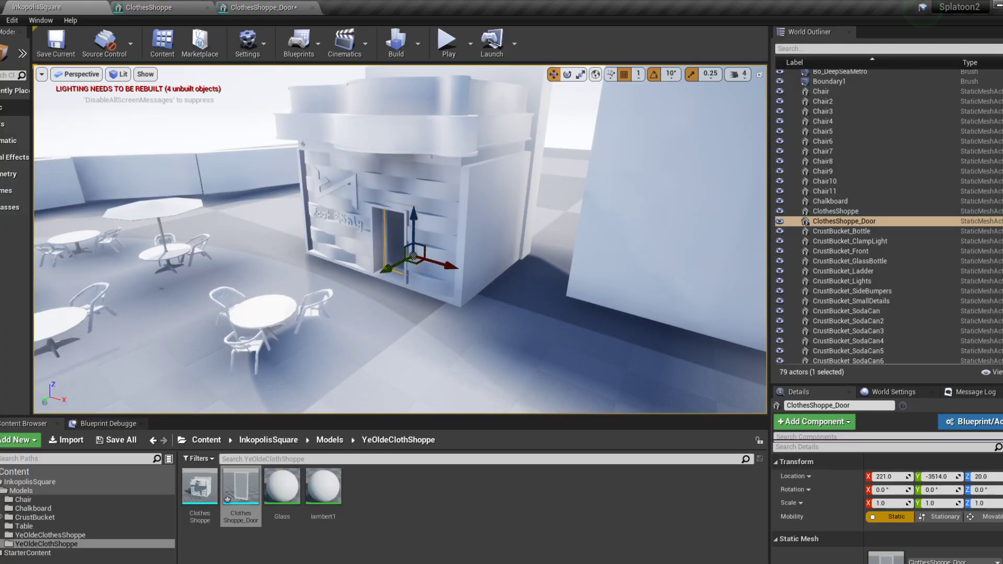
{"action": "key", "text": "alt+Tab"}
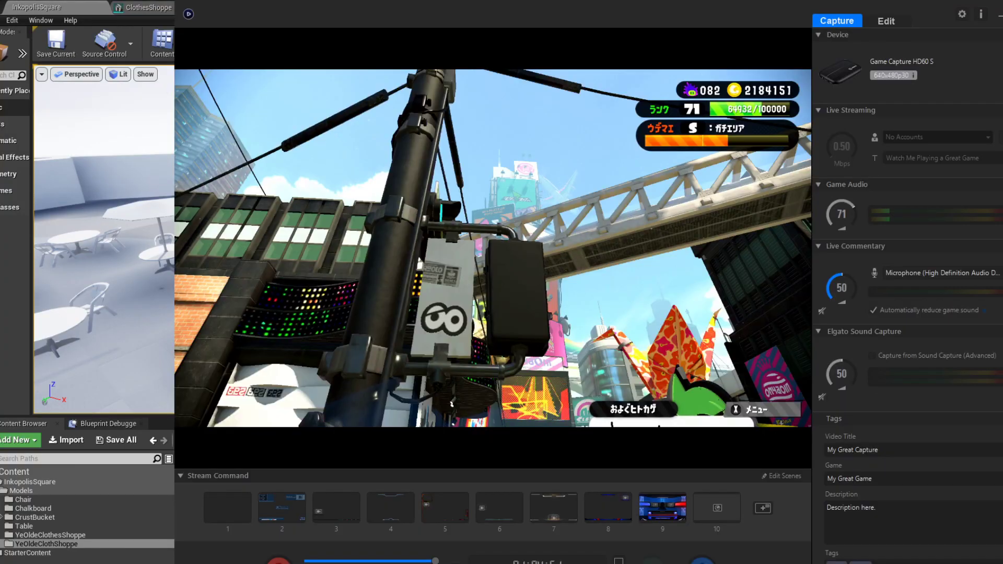
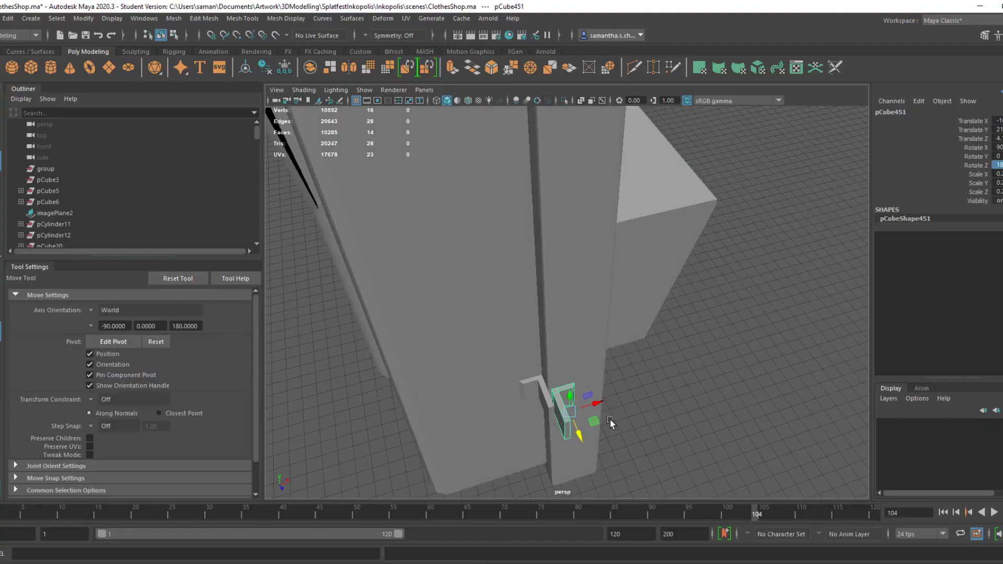
{"action": "middle_click_drag", "start_coordinate": [611, 422], "coordinate": [622, 279], "text": "alt"}
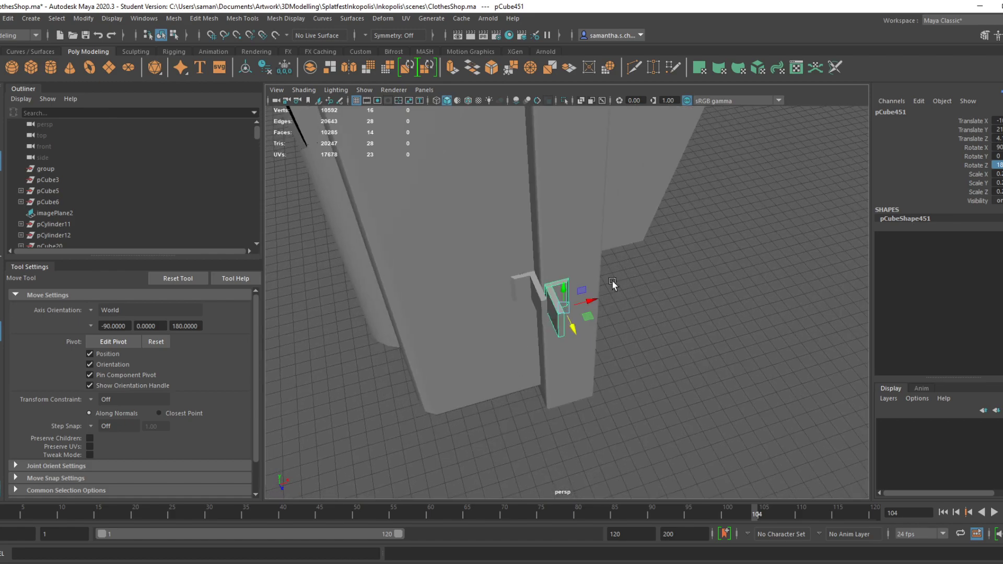
{"action": "left_click_drag", "start_coordinate": [622, 279], "coordinate": [592, 356], "text": "alt"}
{"action": "right_click_drag", "start_coordinate": [575, 283], "coordinate": [600, 352]}
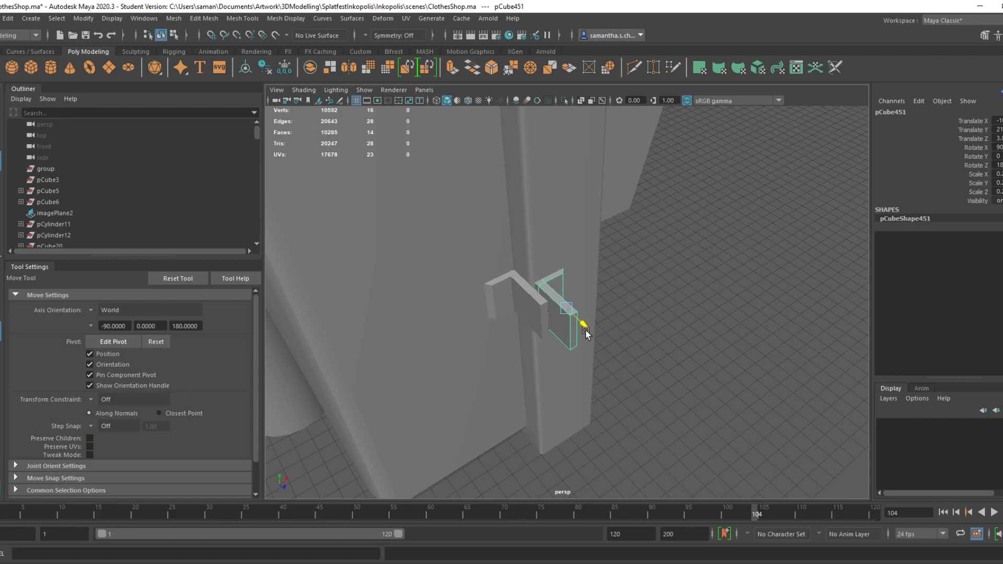
{"action": "left_click", "coordinate": [535, 326]}
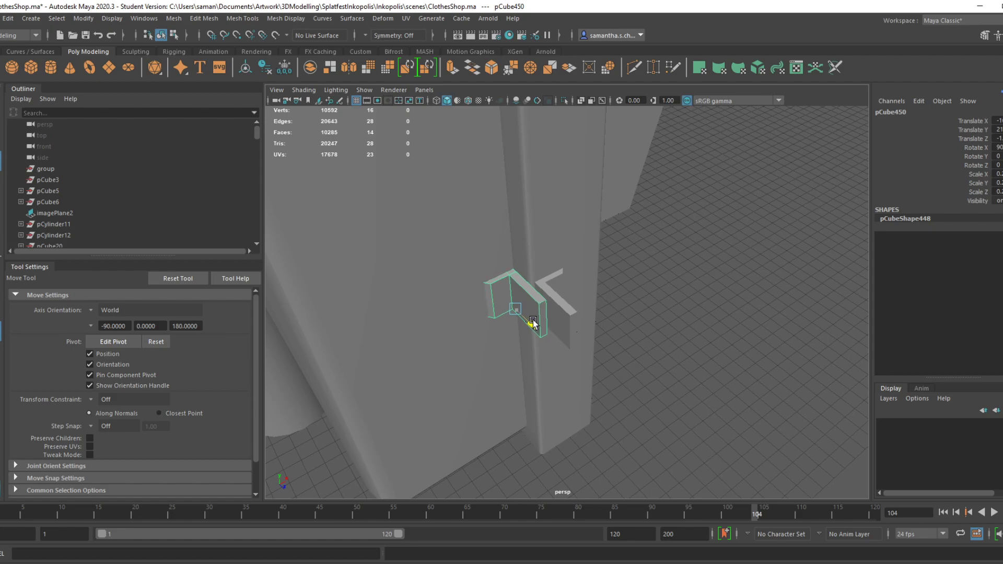
{"action": "left_click_drag", "start_coordinate": [536, 325], "coordinate": [538, 358], "text": "alt"}
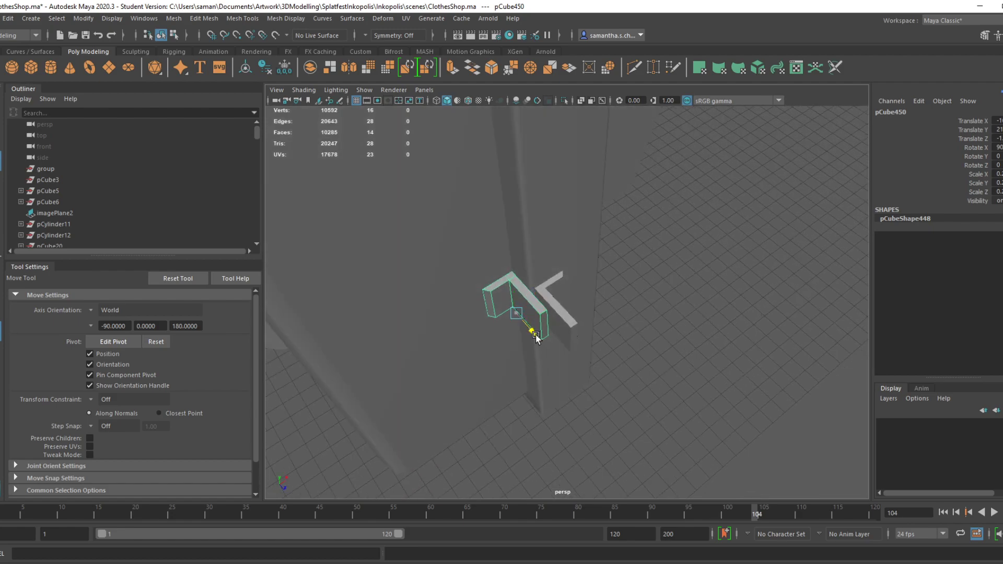
{"action": "key", "text": "ctrl+s"}
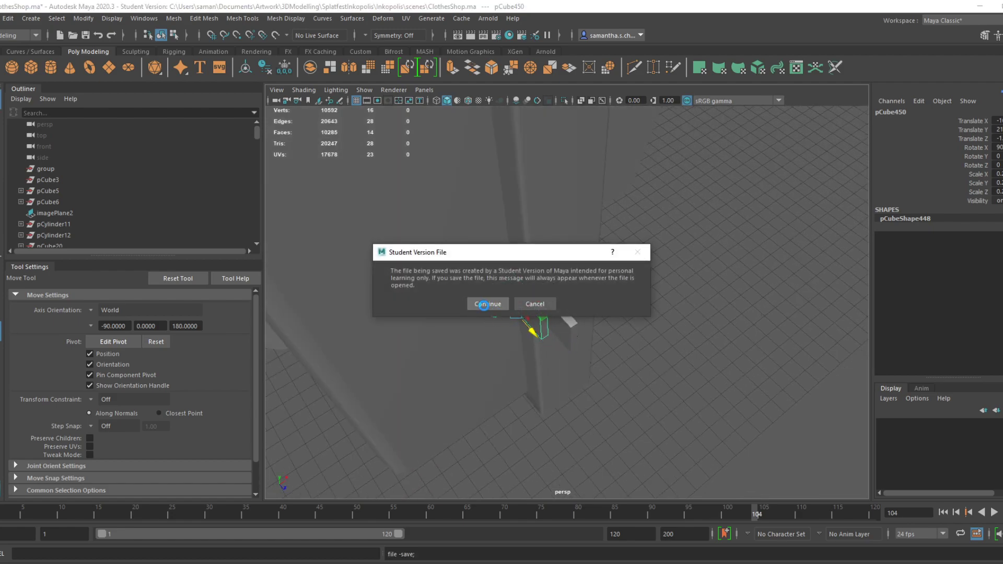
{"action": "left_click", "coordinate": [487, 307]}
Combine the two seam brackets into one mesh and delete its history
{"action": "left_click_drag", "start_coordinate": [550, 340], "coordinate": [580, 336], "text": "alt"}
{"action": "left_click", "coordinate": [555, 310]}
{"action": "left_click", "coordinate": [532, 316], "text": "shift"}
{"action": "left_click_drag", "start_coordinate": [521, 311], "coordinate": [478, 275], "text": "alt"}
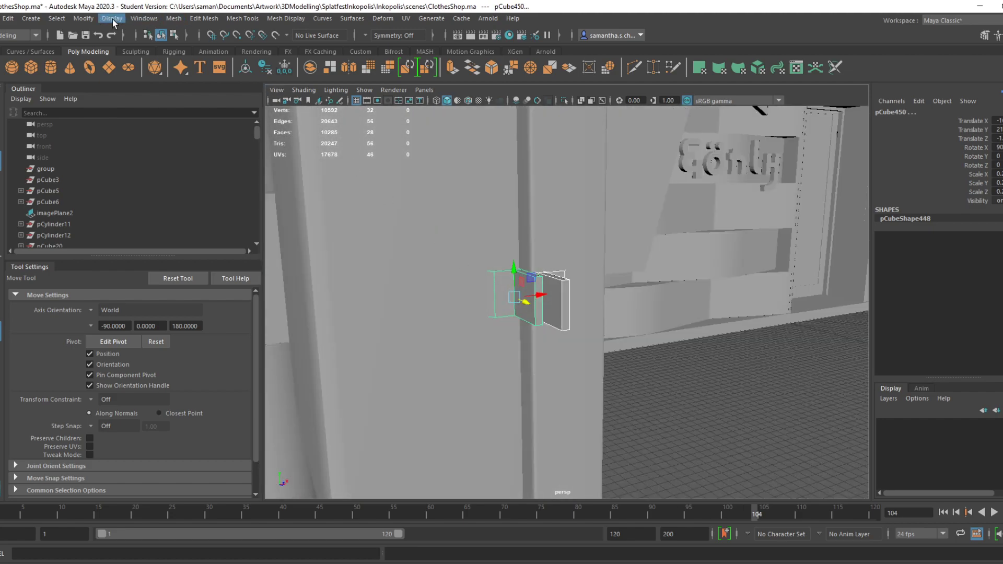
{"action": "left_click", "coordinate": [174, 19]}
{"action": "left_click", "coordinate": [201, 60]}
{"action": "key", "text": "space"}
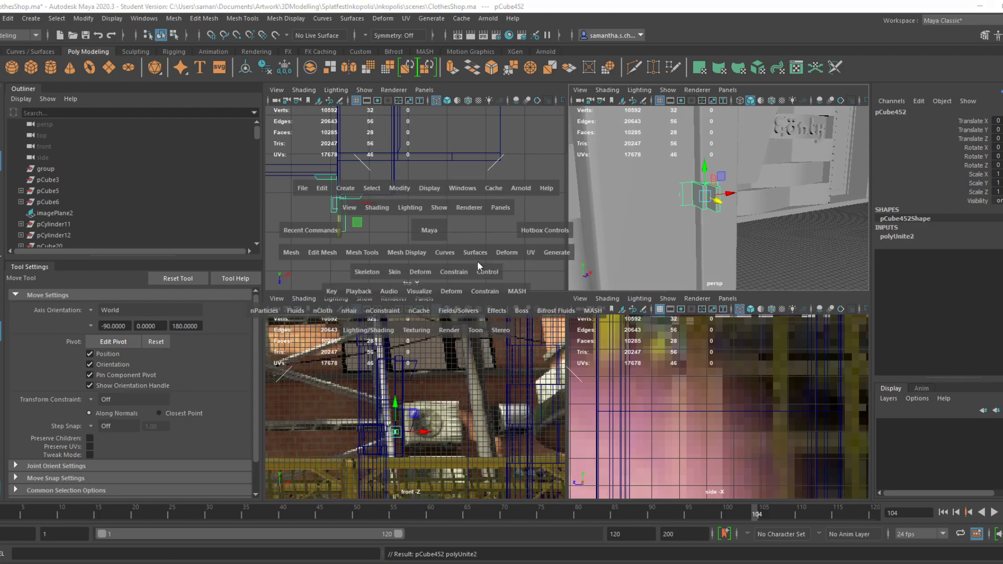
{"action": "key", "text": "space"}
{"action": "left_click", "coordinate": [268, 68]}
Select all the scene's objects in the top view and save the scene
{"action": "scroll", "coordinate": [523, 287], "scroll_direction": "down", "scroll_amount": 3}
{"action": "key", "text": "space"}
{"action": "scroll", "coordinate": [556, 284], "scroll_direction": "down", "scroll_amount": 5}
{"action": "key", "text": "space"}
{"action": "scroll", "coordinate": [509, 248], "scroll_direction": "down", "scroll_amount": 6}
{"action": "scroll", "coordinate": [574, 286], "scroll_direction": "down", "scroll_amount": 2}
{"action": "mouse_move", "coordinate": [274, 152]}
{"action": "left_mouse_down"}
{"action": "mouse_move", "coordinate": [714, 340]}
{"action": "mouse_move", "coordinate": [719, 295]}
{"action": "left_mouse_up"}
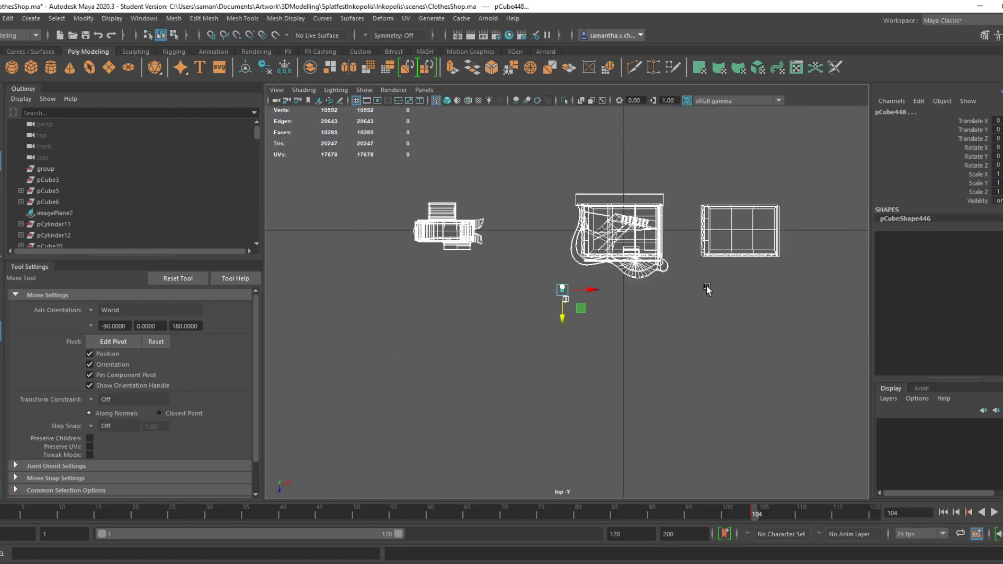
{"action": "key", "text": "ctrl+s"}
{"action": "left_click", "coordinate": [491, 304]}
Reselect the combined bracket and frame it in the four-view layout
{"action": "scroll", "coordinate": [530, 339], "scroll_direction": "up", "scroll_amount": 5}
{"action": "left_click", "coordinate": [575, 299]}
{"action": "left_click", "coordinate": [555, 271]}
{"action": "key", "text": "f"}
{"action": "scroll", "coordinate": [639, 342], "scroll_direction": "down", "scroll_amount": 3}
{"action": "key", "text": "space"}
{"action": "key", "text": "space"}
{"action": "left_click", "coordinate": [564, 308]}
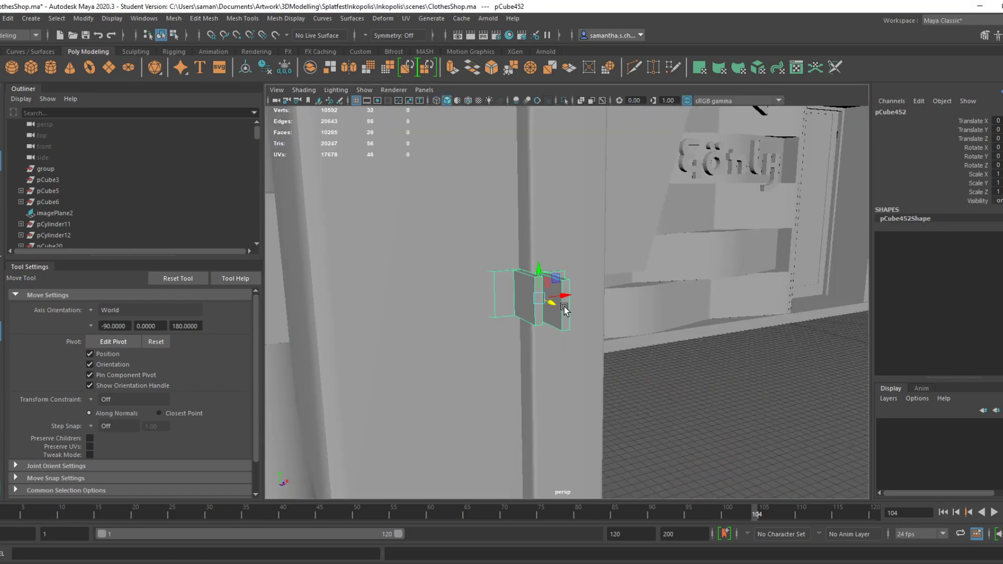
{"action": "key", "text": "space"}
{"action": "key", "text": "f"}
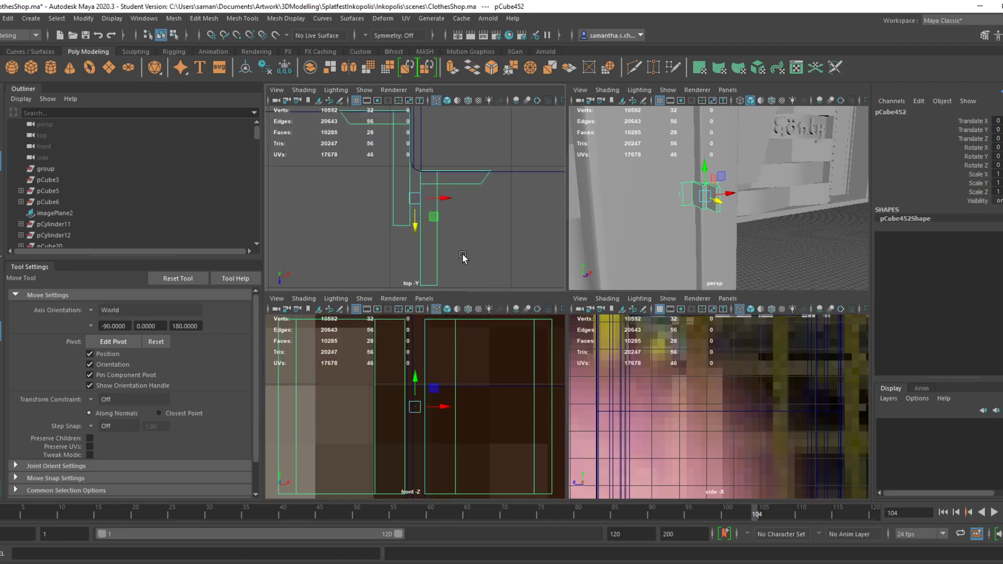
Select the outer end faces of the bracket's two arms in the top view and scale them flat to the same depth
{"action": "key", "text": "space"}
{"action": "right_click", "coordinate": [543, 265]}
{"action": "right_click_drag", "start_coordinate": [528, 294], "coordinate": [534, 298]}
{"action": "left_click_drag", "start_coordinate": [459, 342], "coordinate": [878, 522]}
{"action": "left_click_drag", "start_coordinate": [463, 298], "coordinate": [778, 369], "text": "ctrl"}
{"action": "left_click_drag", "start_coordinate": [566, 406], "coordinate": [670, 432], "text": "shift"}
{"action": "left_click_drag", "start_coordinate": [484, 316], "coordinate": [781, 330], "text": "ctrl"}
{"action": "key", "text": "r"}
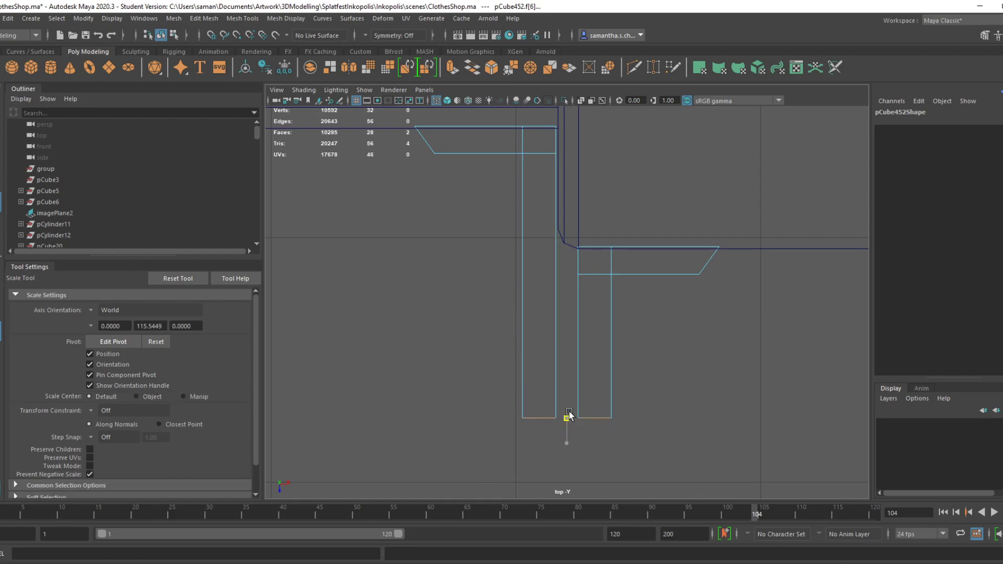
{"action": "key", "text": "space"}
{"action": "key", "text": "space"}
{"action": "left_click_drag", "start_coordinate": [724, 307], "coordinate": [542, 284], "text": "alt"}
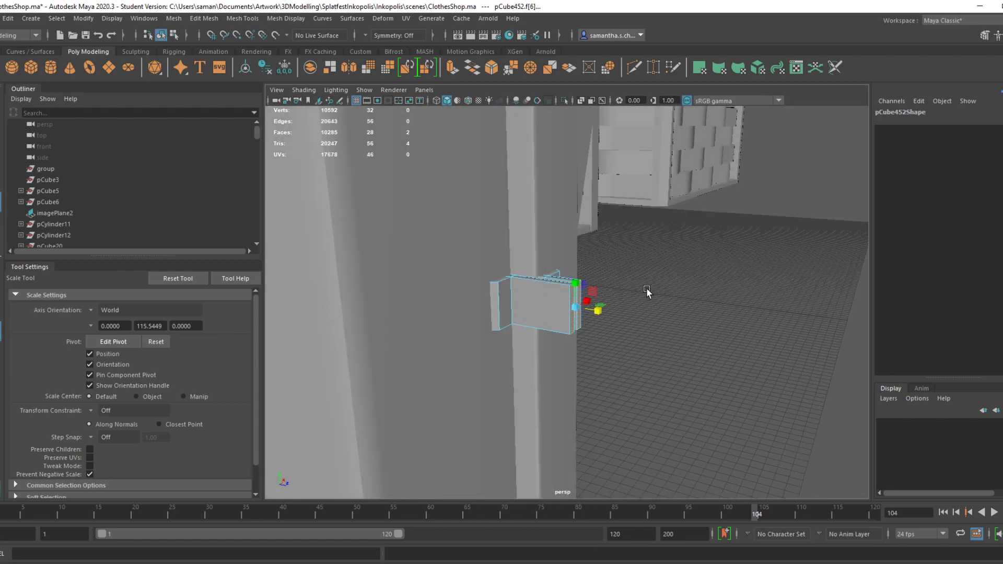
Clear the bracket's face selection and save the scene
{"action": "left_click", "coordinate": [618, 462]}
{"action": "left_click_drag", "start_coordinate": [619, 461], "coordinate": [678, 429], "text": "alt"}
{"action": "key", "text": "ctrl+s"}
{"action": "left_click", "coordinate": [488, 304]}
{"action": "left_click_drag", "start_coordinate": [609, 376], "coordinate": [313, 261], "text": "alt"}
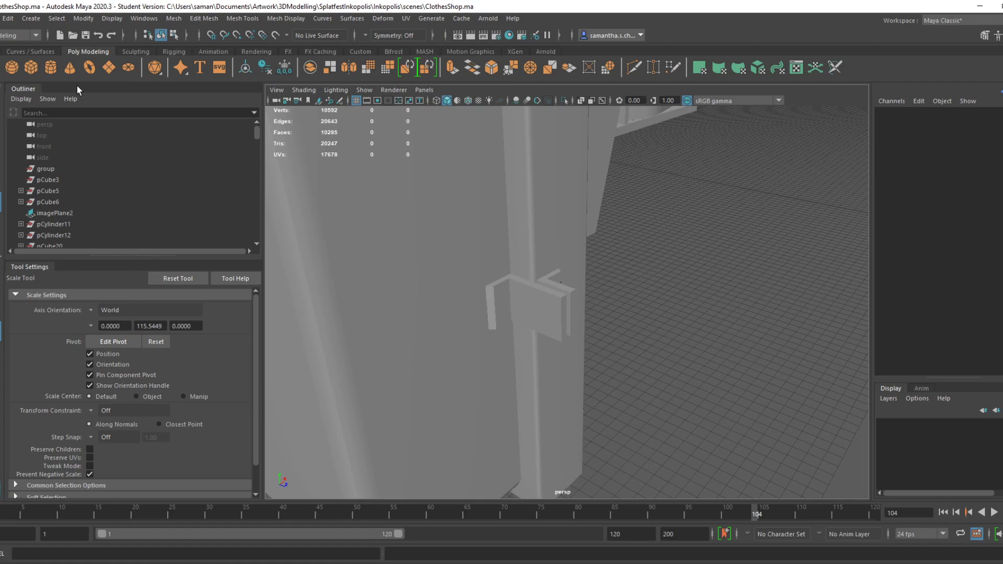
Create a polygon cylinder and move it out toward the traffic light housing
{"action": "left_click", "coordinate": [51, 67]}
{"action": "scroll", "coordinate": [658, 312], "scroll_direction": "down", "scroll_amount": 10}
{"action": "key", "text": "w"}
{"action": "left_click_drag", "start_coordinate": [496, 172], "coordinate": [532, 199]}
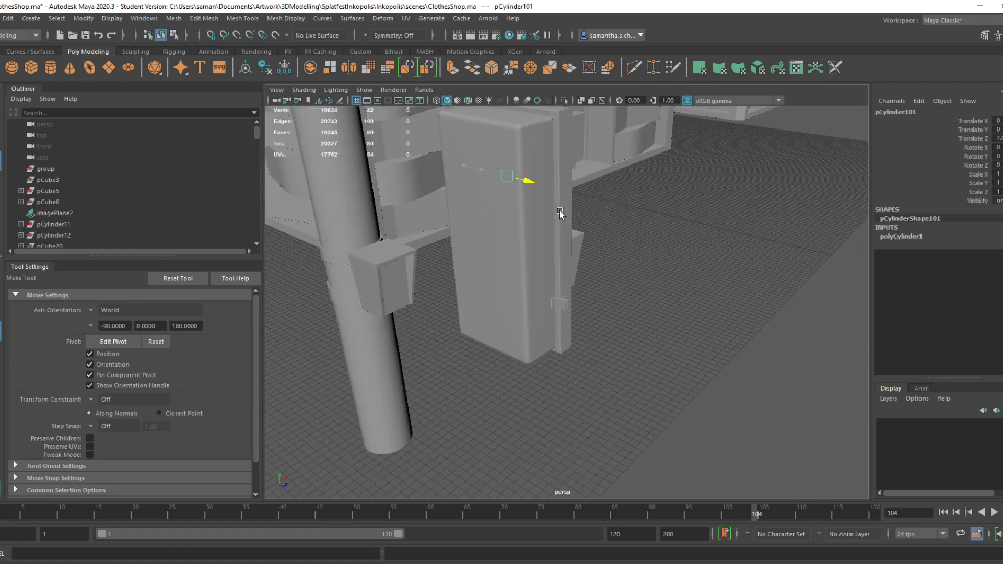
Enlarge the cylinder and lay it on its side with Rotate Z at 90
{"action": "key", "text": "r"}
{"action": "mouse_move", "coordinate": [645, 210]}
{"action": "left_mouse_down"}
{"action": "mouse_move", "coordinate": [665, 218]}
{"action": "mouse_move", "coordinate": [619, 215]}
{"action": "mouse_move", "coordinate": [638, 202]}
{"action": "left_mouse_up"}
{"action": "key", "text": "e"}
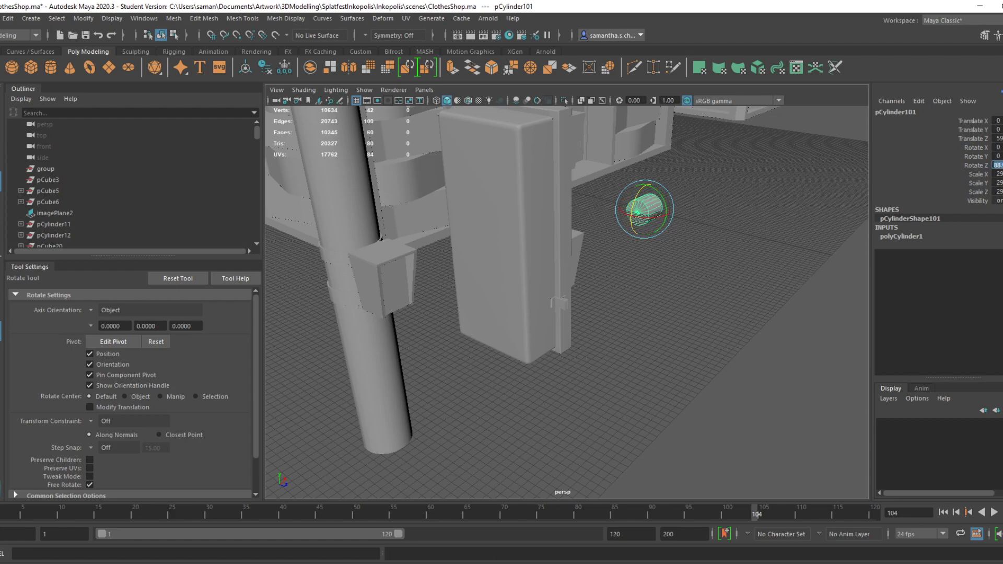
{"action": "key", "text": "w"}
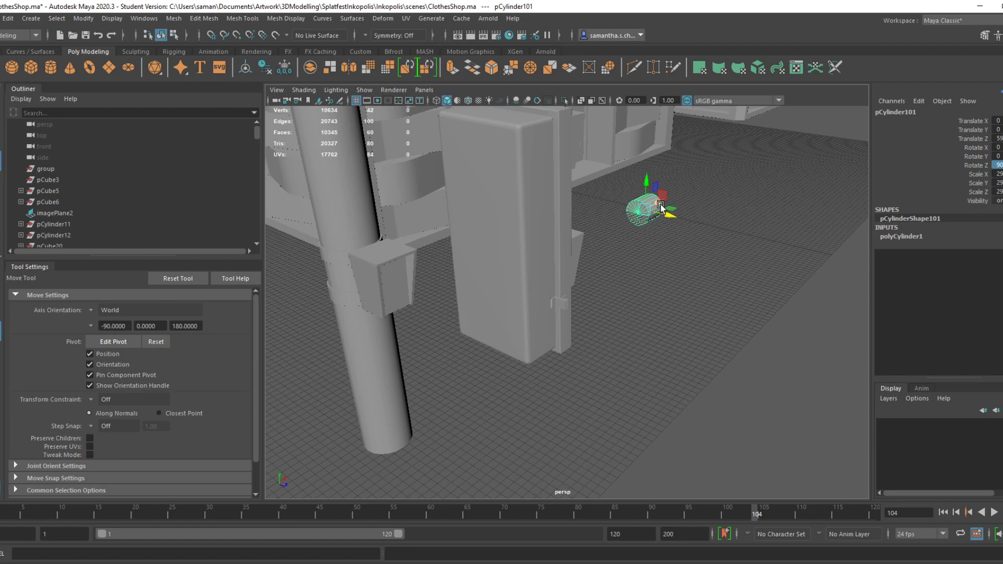
Move the cylinder forward beside the housing's base and shrink it uniformly
{"action": "left_click_drag", "start_coordinate": [662, 206], "coordinate": [557, 262]}
{"action": "left_click_drag", "start_coordinate": [517, 292], "coordinate": [631, 340]}
{"action": "key", "text": "r"}
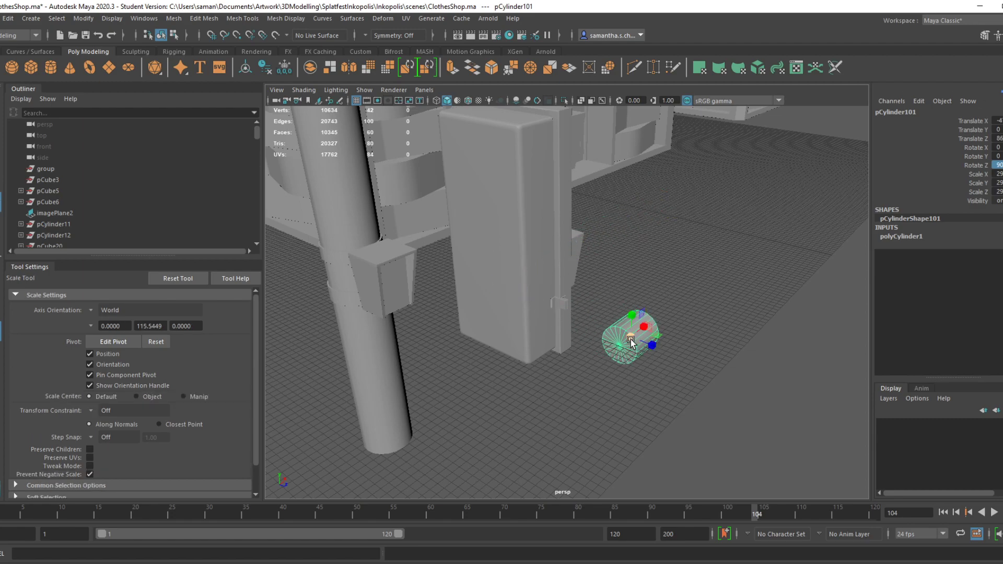
{"action": "key", "text": "w"}
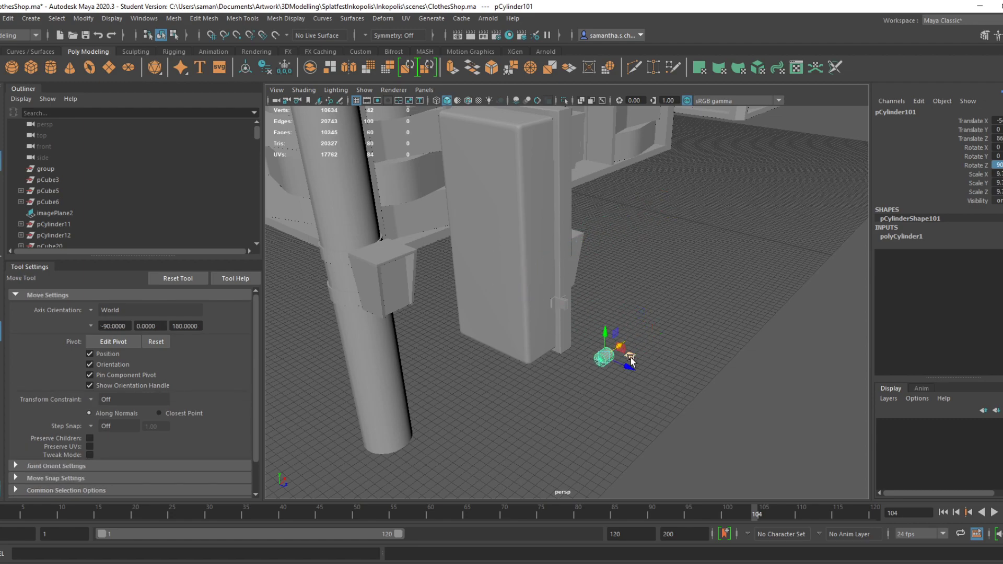
Raise the cylinder in the front view and line it up with the traffic light housing
{"action": "key", "text": "space"}
{"action": "key", "text": "space"}
{"action": "key", "text": "f"}
{"action": "scroll", "coordinate": [516, 395], "scroll_direction": "down", "scroll_amount": 12}
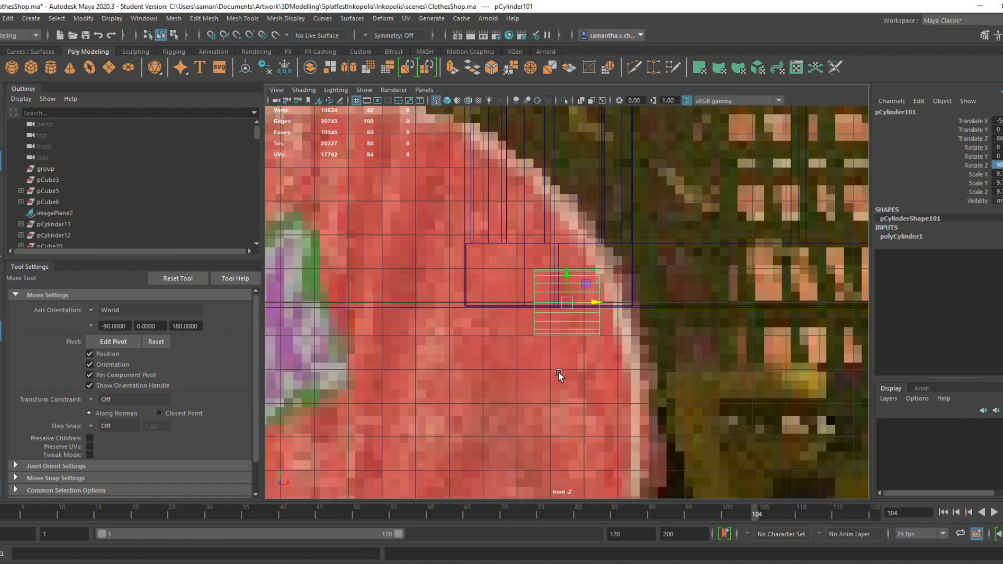
{"action": "middle_click_drag", "start_coordinate": [550, 365], "coordinate": [557, 470], "text": "alt"}
{"action": "scroll", "coordinate": [620, 364], "scroll_direction": "down", "scroll_amount": 4}
{"action": "middle_click_drag", "start_coordinate": [644, 324], "coordinate": [614, 391], "text": "alt"}
{"action": "scroll", "coordinate": [604, 407], "scroll_direction": "down", "scroll_amount": 3}
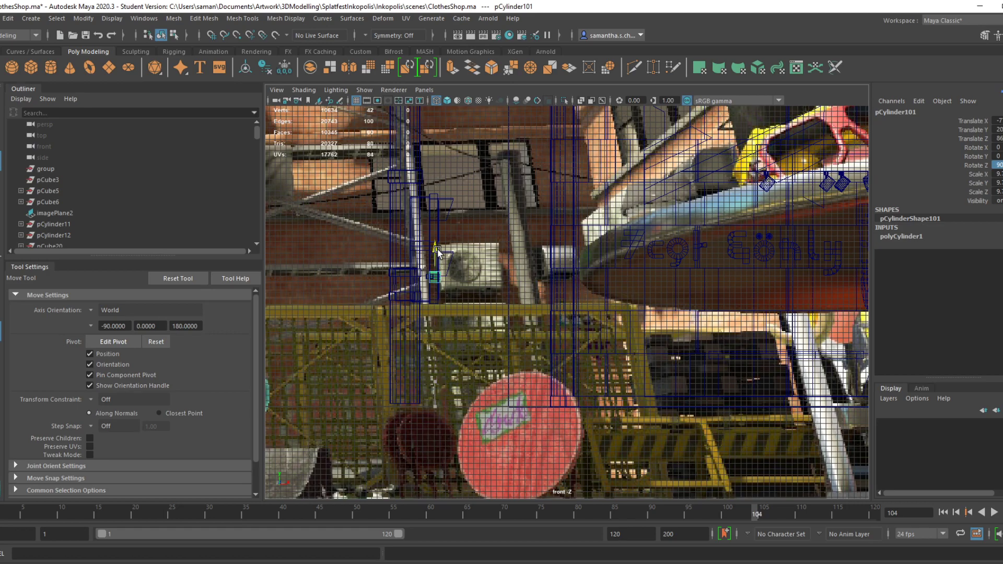
{"action": "left_click_drag", "start_coordinate": [437, 255], "coordinate": [437, 246]}
{"action": "key", "text": "f"}
Move the cylinder forward and down onto the seam bracket
{"action": "key", "text": "space"}
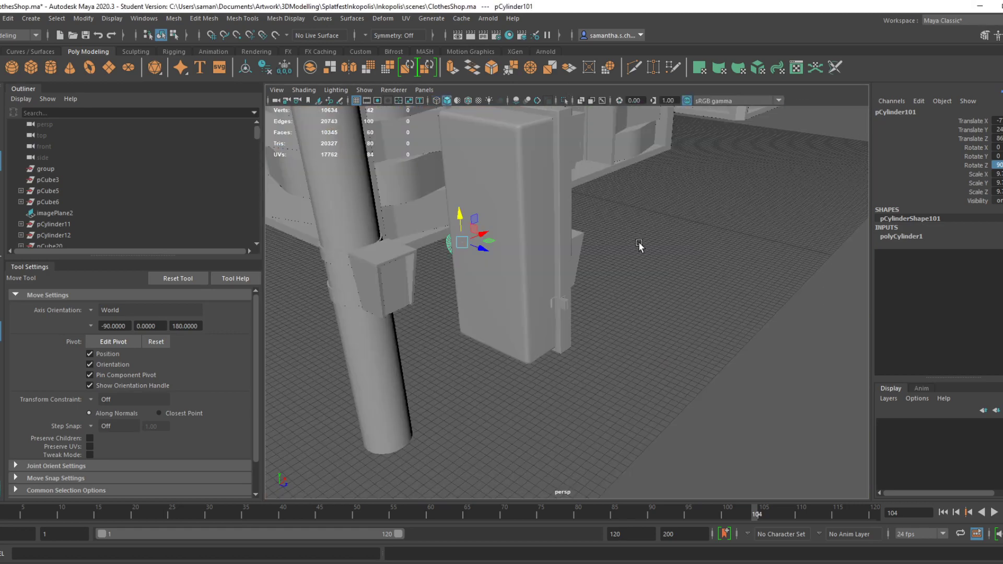
{"action": "left_click_drag", "start_coordinate": [487, 261], "coordinate": [583, 320]}
{"action": "left_click_drag", "start_coordinate": [572, 264], "coordinate": [573, 275]}
{"action": "key", "text": "f"}
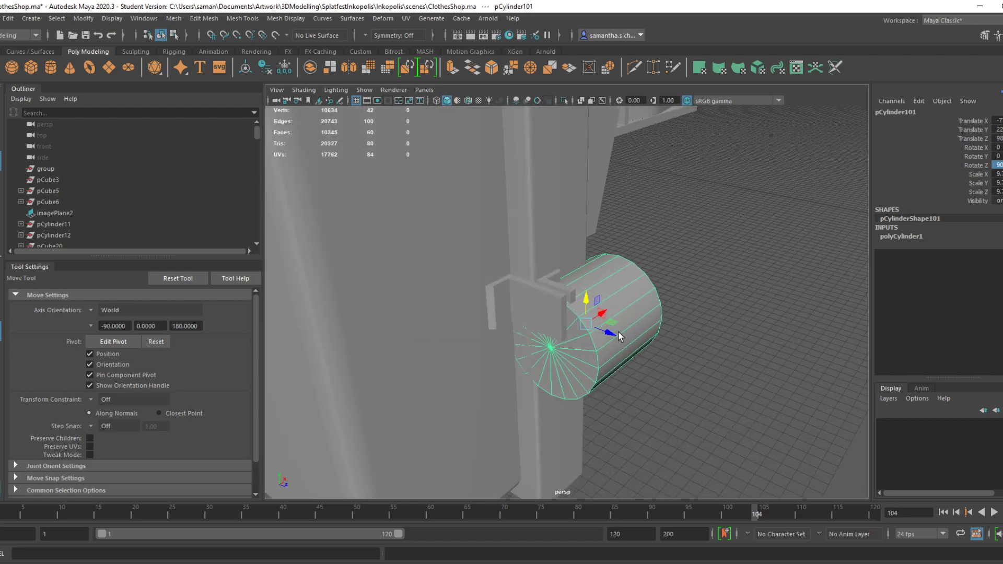
Shrink the cylinder and reposition it to pass through both arms of the bracket
{"action": "key", "text": "r"}
{"action": "left_click_drag", "start_coordinate": [602, 337], "coordinate": [633, 312], "text": "alt"}
{"action": "key", "text": "w"}
{"action": "key", "text": "r"}
{"action": "left_click_drag", "start_coordinate": [602, 274], "coordinate": [418, 303]}
{"action": "key", "text": "w"}
{"action": "left_click_drag", "start_coordinate": [615, 304], "coordinate": [722, 290], "text": "alt"}
{"action": "key", "text": "r"}
{"action": "key", "text": "w"}
Adjust the cylinder's position within the bracket arms in the side view
{"action": "key", "text": "space"}
{"action": "key", "text": "space"}
{"action": "scroll", "coordinate": [663, 400], "scroll_direction": "down", "scroll_amount": 5}
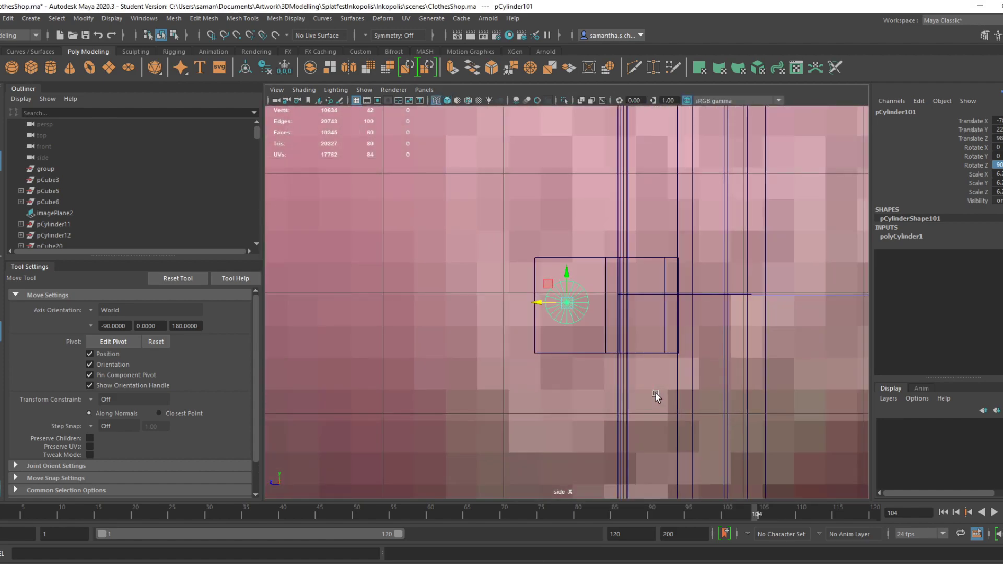
{"action": "left_click_drag", "start_coordinate": [540, 309], "coordinate": [542, 309]}
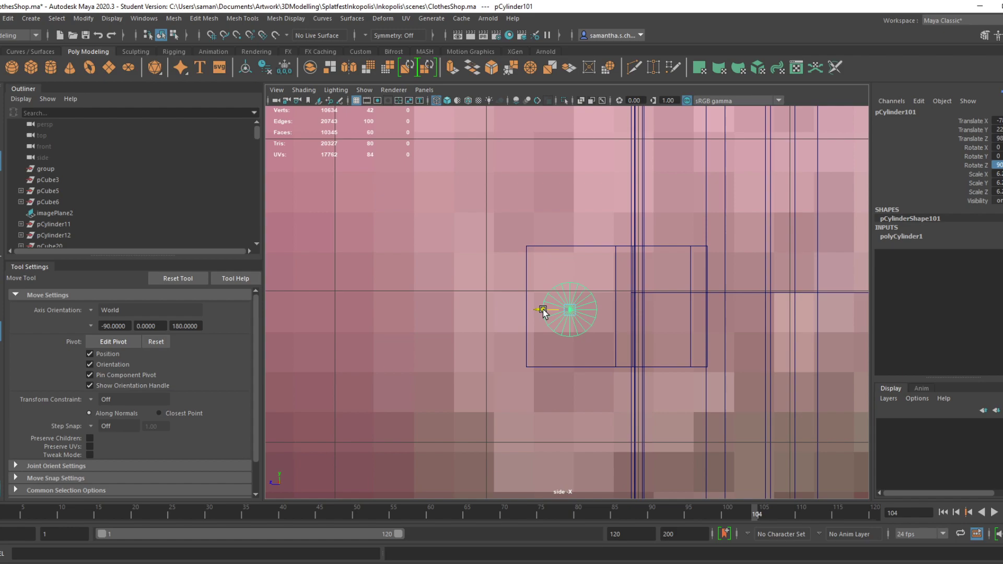
{"action": "key", "text": "space"}
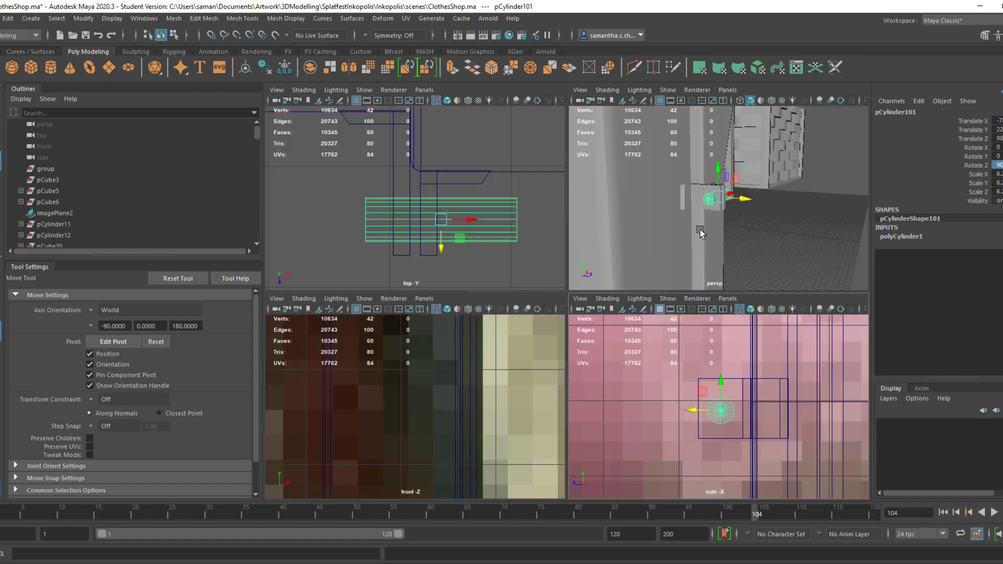
{"action": "key", "text": "space"}
Check the game reference, shorten the cylinder in the top view and shift it toward the middle of the bracket arms
{"action": "key", "text": "alt+Tab"}
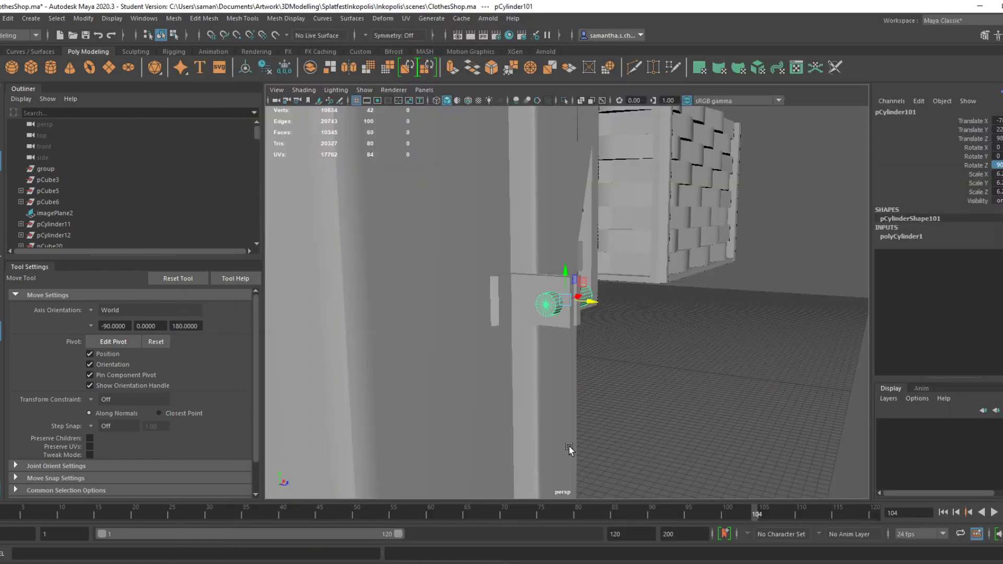
{"action": "left_click_drag", "start_coordinate": [569, 446], "coordinate": [516, 284], "text": "alt"}
{"action": "key", "text": "space"}
{"action": "key", "text": "space"}
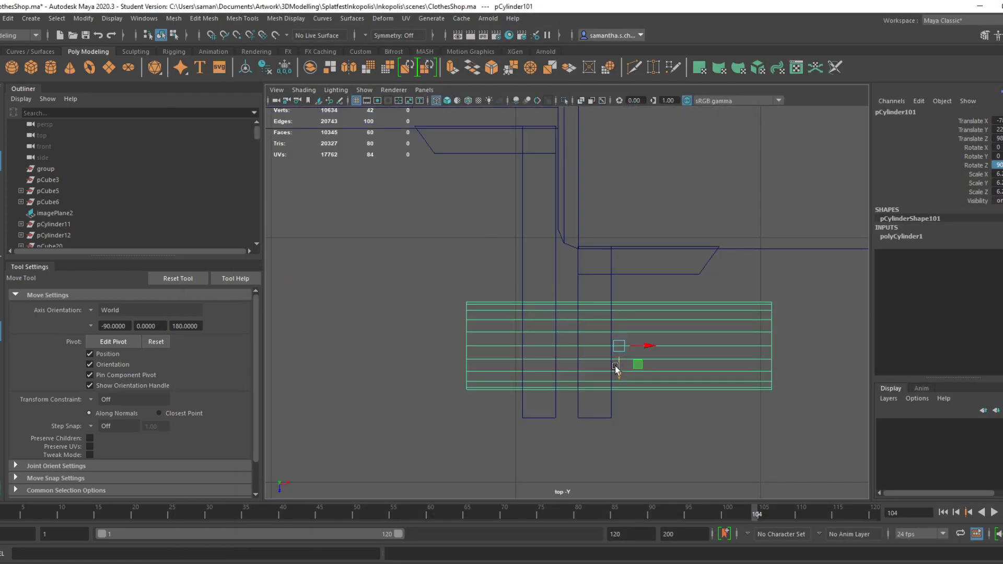
{"action": "key", "text": "r"}
{"action": "left_click_drag", "start_coordinate": [644, 345], "coordinate": [597, 364]}
{"action": "key", "text": "w"}
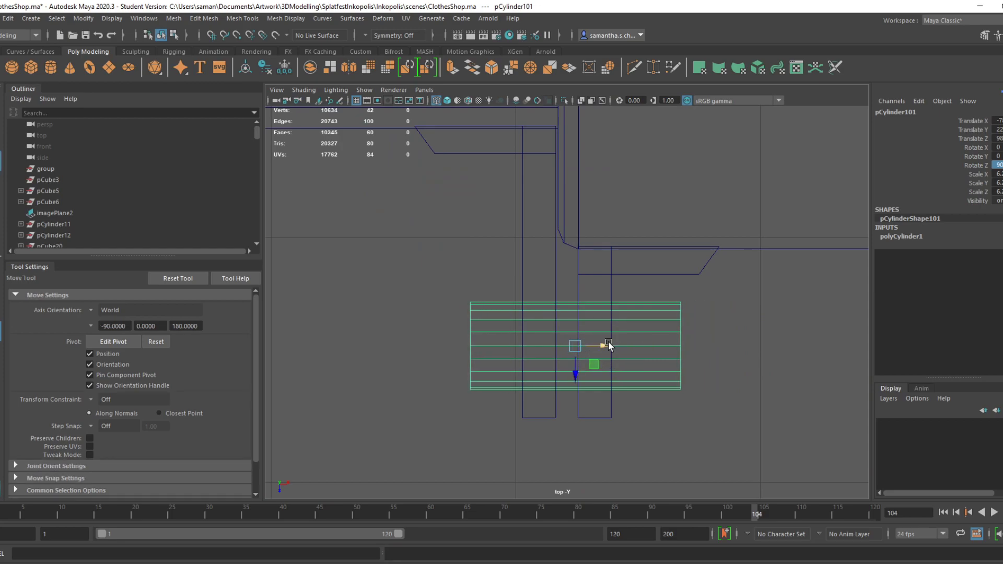
Shrink the cylinder further between the two bracket arms and save the scene
{"action": "key", "text": "r"}
{"action": "mouse_move", "coordinate": [580, 349]}
{"action": "left_mouse_down"}
{"action": "mouse_move", "coordinate": [571, 351]}
{"action": "mouse_move", "coordinate": [600, 347]}
{"action": "mouse_move", "coordinate": [589, 349]}
{"action": "left_mouse_up"}
{"action": "key", "text": "w"}
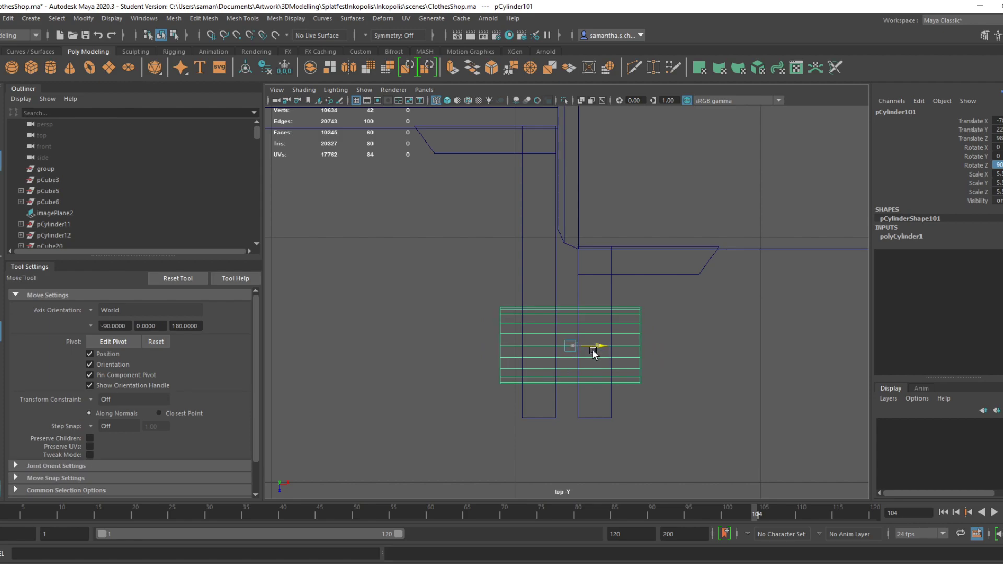
{"action": "key", "text": "r"}
{"action": "key", "text": "ctrl+s"}
{"action": "key", "text": "Return"}
Nudge the cylinder sideways to center it across the bracket arms and save the scene again
{"action": "key", "text": "w"}
{"action": "left_click_drag", "start_coordinate": [589, 355], "coordinate": [594, 350]}
{"action": "key", "text": "ctrl+s"}
{"action": "key", "text": "Return"}
{"action": "key", "text": "space"}
{"action": "key", "text": "space"}
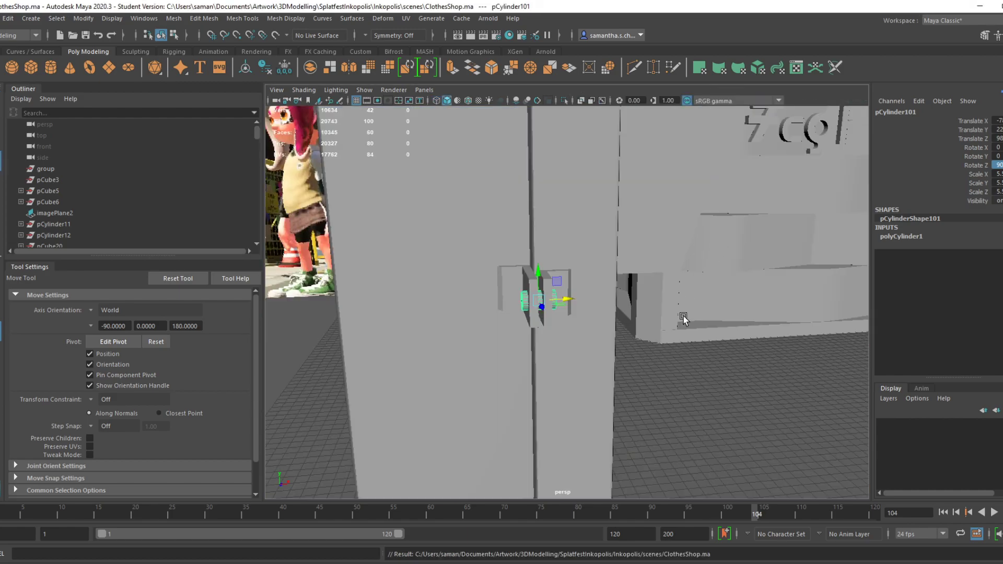
Try to scale down and shift the clasp bracket around its pin, undo the changes and save the scene
{"action": "left_click_drag", "start_coordinate": [678, 315], "coordinate": [766, 313], "text": "alt"}
{"action": "key", "text": "r"}
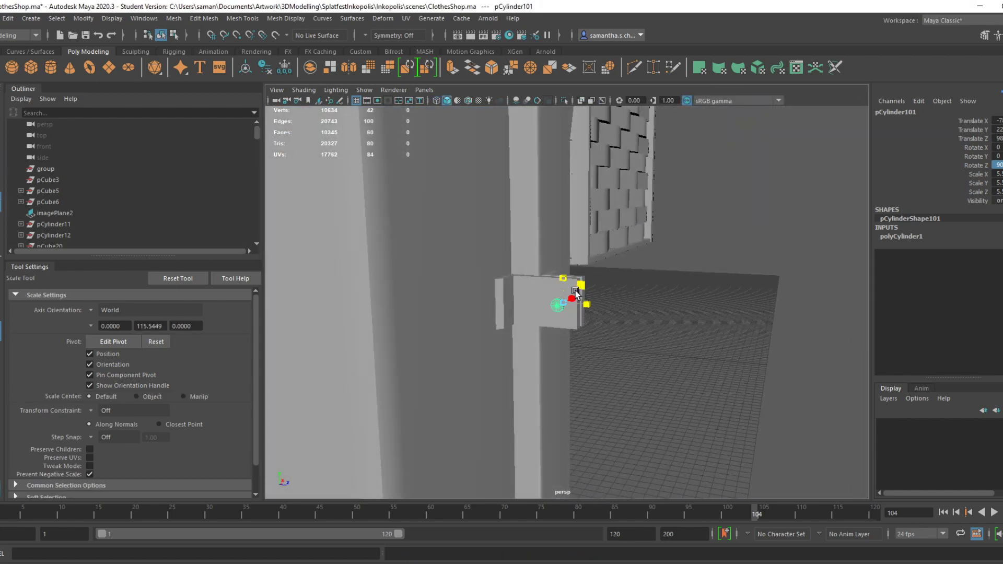
{"action": "left_click_drag", "start_coordinate": [600, 340], "coordinate": [508, 301], "text": "alt"}
{"action": "left_click", "coordinate": [510, 302]}
{"action": "left_click_drag", "start_coordinate": [576, 346], "coordinate": [557, 330], "text": "alt"}
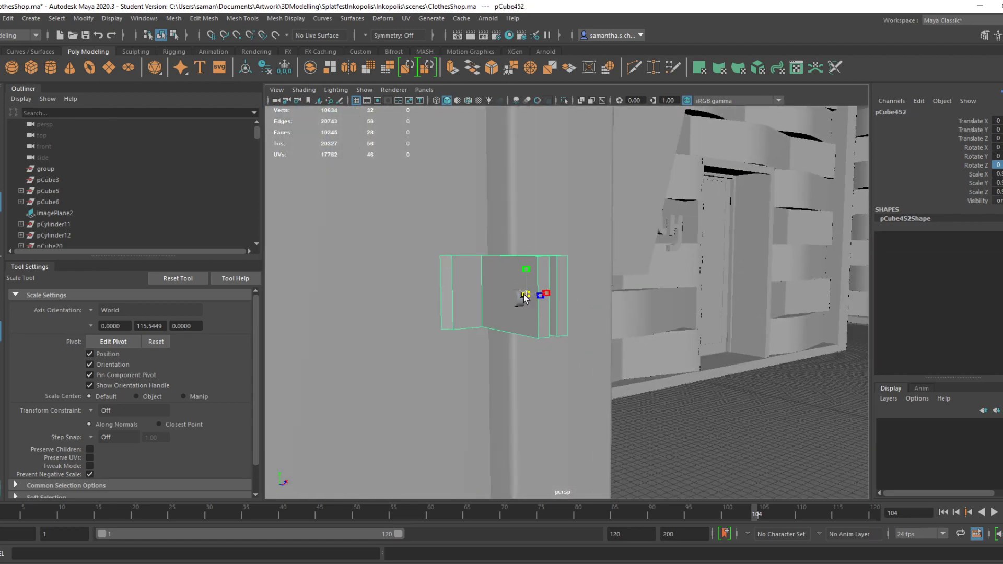
{"action": "left_click_drag", "start_coordinate": [524, 298], "coordinate": [538, 326], "text": "alt"}
{"action": "key", "text": "w"}
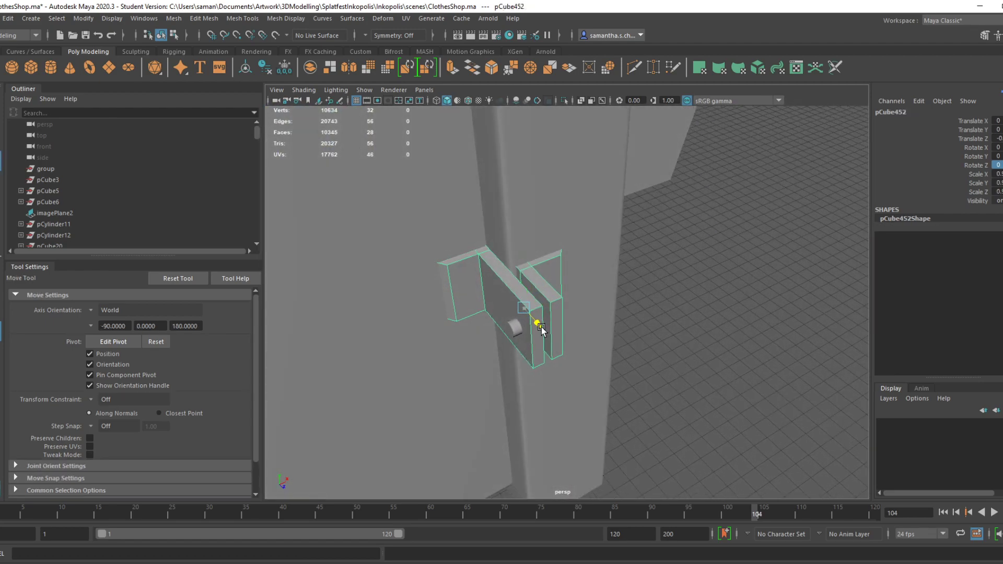
{"action": "left_click_drag", "start_coordinate": [536, 339], "coordinate": [550, 369], "text": "alt"}
{"action": "key", "text": "ctrl+z"}
{"action": "key", "text": "ctrl+z"}
{"action": "key", "text": "ctrl+s"}
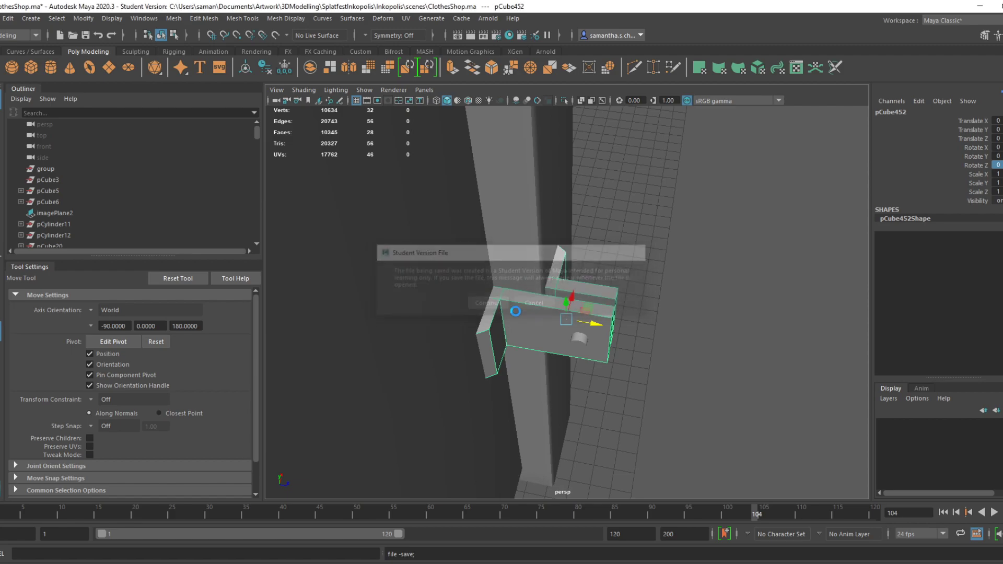
{"action": "left_click_drag", "start_coordinate": [604, 370], "coordinate": [513, 358], "text": "alt"}
{"action": "right_click_drag", "start_coordinate": [513, 358], "coordinate": [580, 362], "text": "alt"}
{"action": "left_click_drag", "start_coordinate": [579, 362], "coordinate": [608, 344], "text": "alt"}
{"action": "left_click_drag", "start_coordinate": [542, 290], "coordinate": [539, 290]}
{"action": "left_click_drag", "start_coordinate": [564, 335], "coordinate": [585, 335], "text": "alt"}
{"action": "key", "text": "ctrl+z"}
{"action": "left_click", "coordinate": [716, 406]}
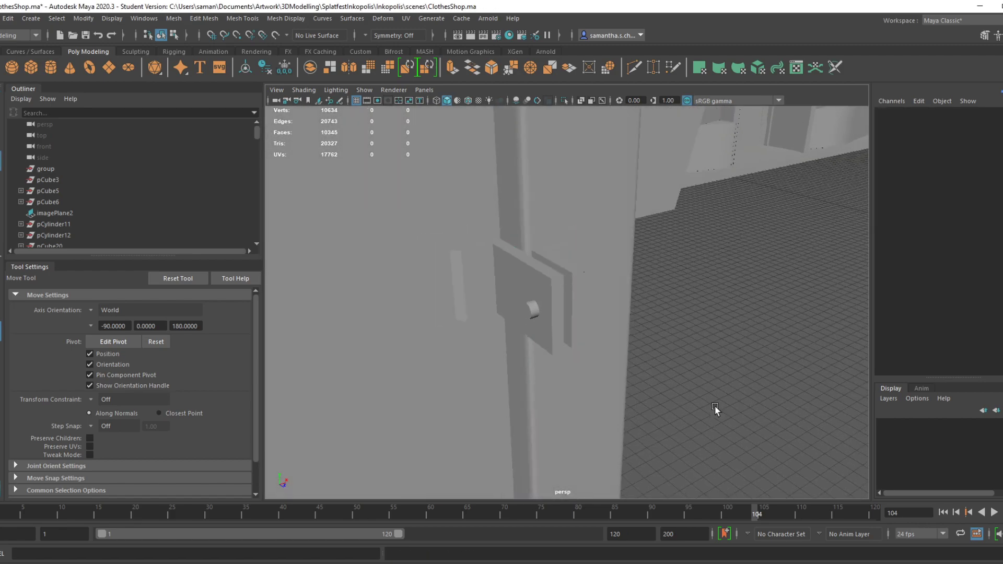
Combine the clasp bracket and its pin into one mesh, save the scene and delete the mesh's history
{"action": "right_click_drag", "start_coordinate": [716, 406], "coordinate": [635, 410], "text": "alt"}
{"action": "left_click_drag", "start_coordinate": [635, 410], "coordinate": [620, 394], "text": "alt"}
{"action": "right_click_drag", "start_coordinate": [621, 394], "coordinate": [596, 421], "text": "alt"}
{"action": "left_click_drag", "start_coordinate": [595, 422], "coordinate": [591, 411], "text": "alt"}
{"action": "middle_click_drag", "start_coordinate": [591, 411], "coordinate": [605, 461], "text": "alt"}
{"action": "right_click_drag", "start_coordinate": [605, 461], "coordinate": [705, 484], "text": "alt"}
{"action": "left_click_drag", "start_coordinate": [705, 484], "coordinate": [545, 465], "text": "alt"}
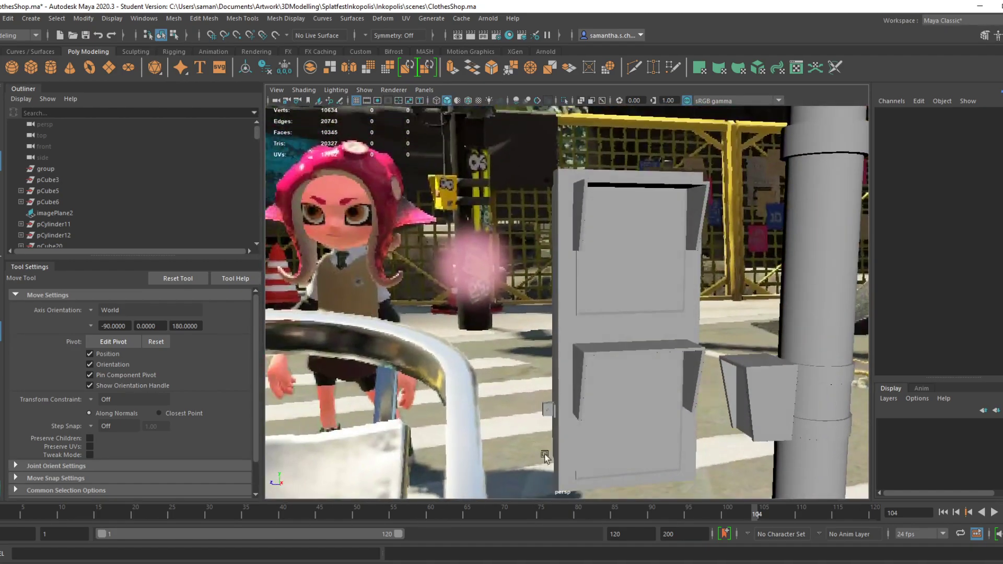
{"action": "left_click", "coordinate": [547, 421]}
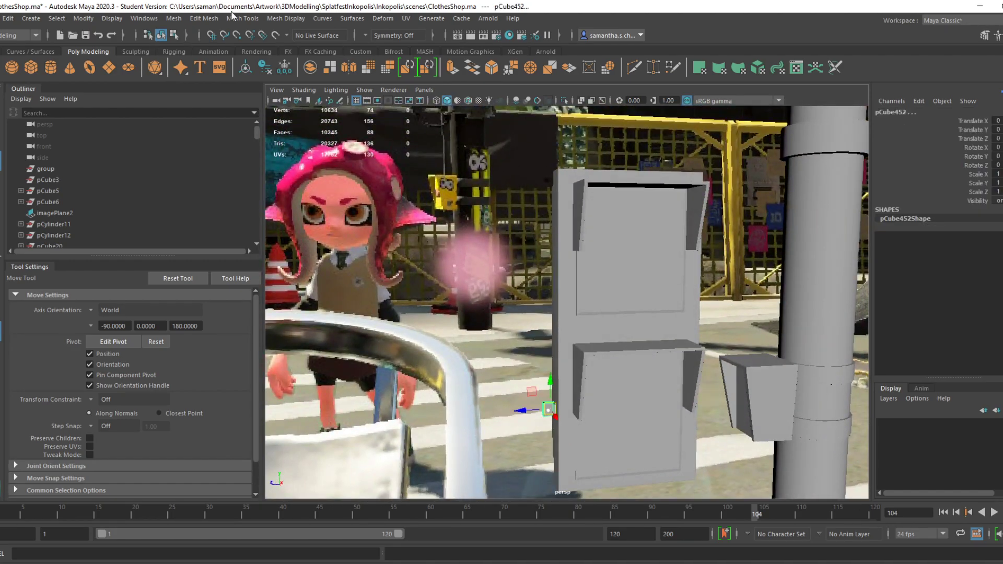
{"action": "left_click", "coordinate": [178, 19]}
{"action": "left_click", "coordinate": [206, 56]}
{"action": "key", "text": "ctrl+s"}
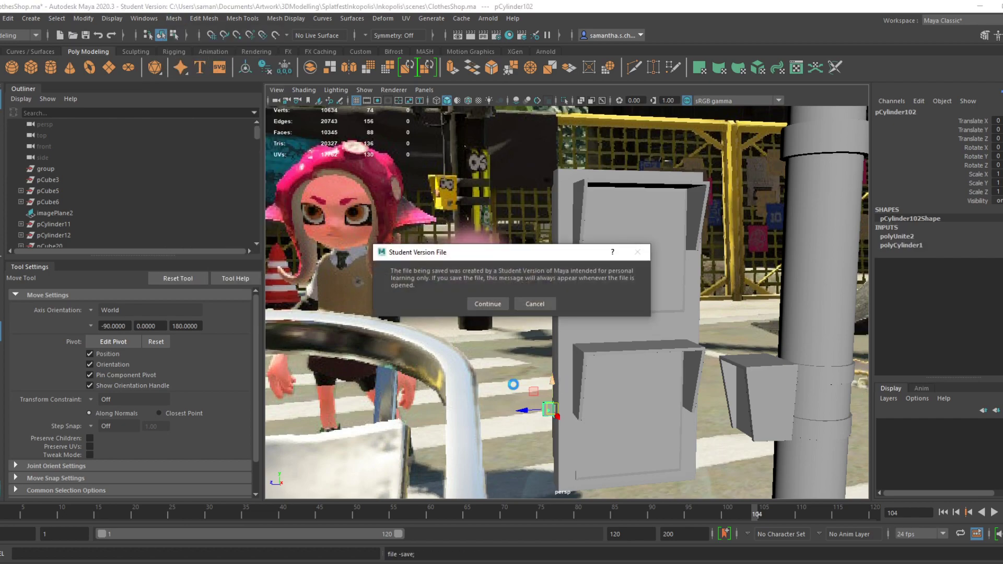
{"action": "left_click", "coordinate": [488, 303]}
{"action": "left_click", "coordinate": [266, 67]}
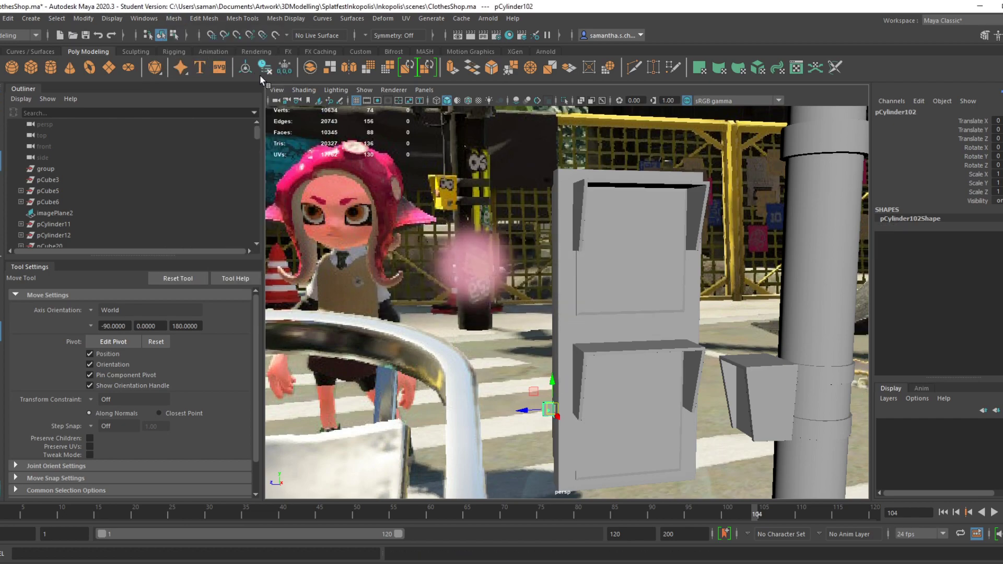
Duplicate the combined clasp and move the copy up along the housing's edge to the upper section
{"action": "left_click_drag", "start_coordinate": [491, 301], "coordinate": [562, 318], "text": "alt"}
{"action": "middle_click_drag", "start_coordinate": [581, 333], "coordinate": [569, 277]}
{"action": "left_click_drag", "start_coordinate": [581, 247], "coordinate": [519, 382], "text": "alt"}
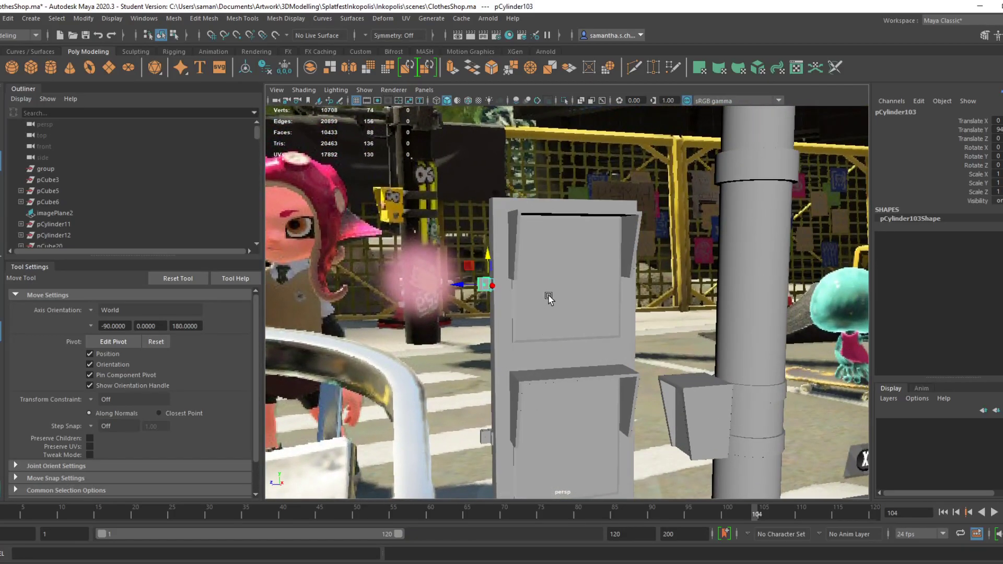
Duplicate both clasps and rotate the copies half a turn about the X axis
{"action": "left_click", "coordinate": [490, 438], "text": "shift"}
{"action": "left_click_drag", "start_coordinate": [563, 414], "coordinate": [550, 409], "text": "alt"}
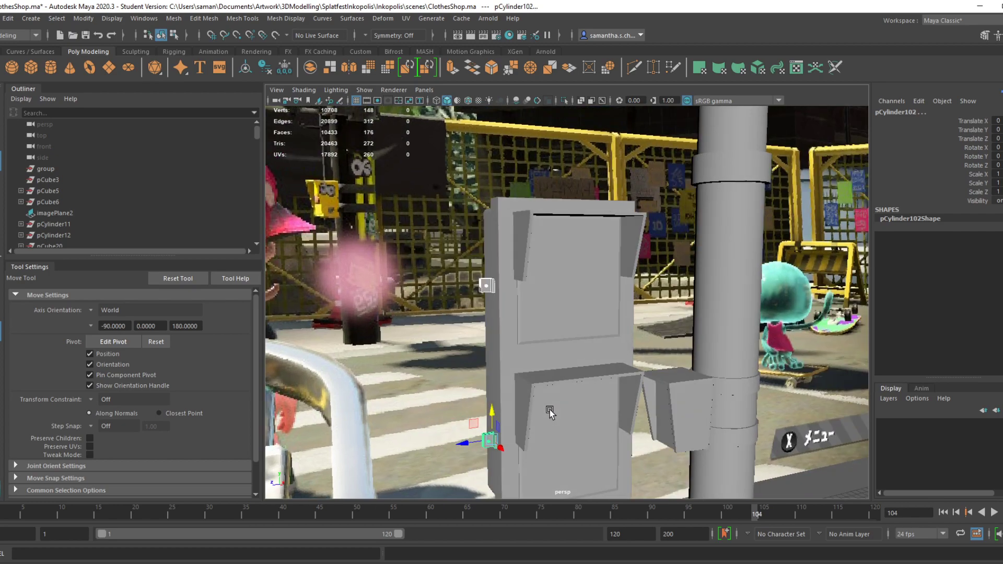
{"action": "key", "text": "e"}
{"action": "left_click_drag", "start_coordinate": [489, 415], "coordinate": [501, 421]}
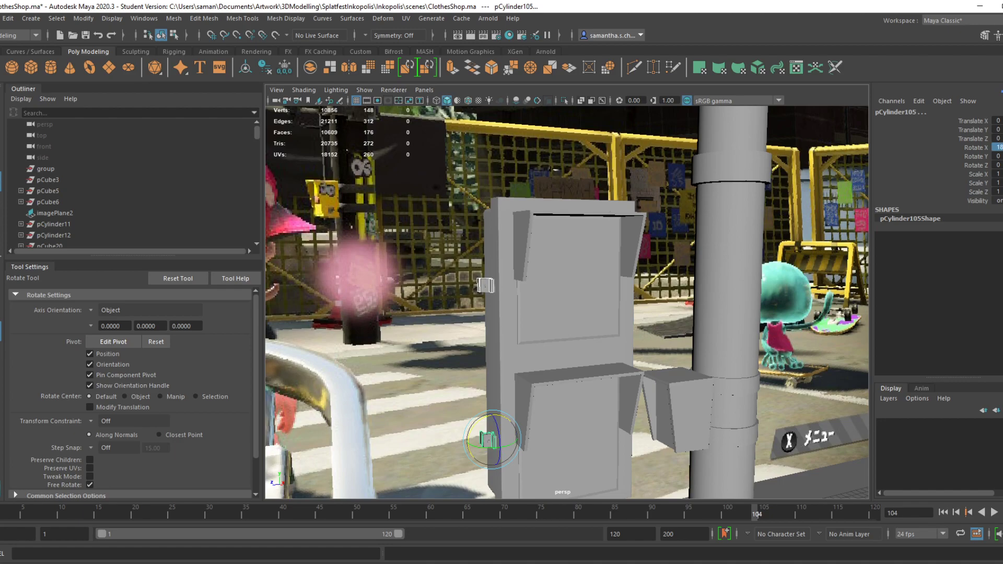
{"action": "key", "text": "q"}
{"action": "key", "text": "space"}
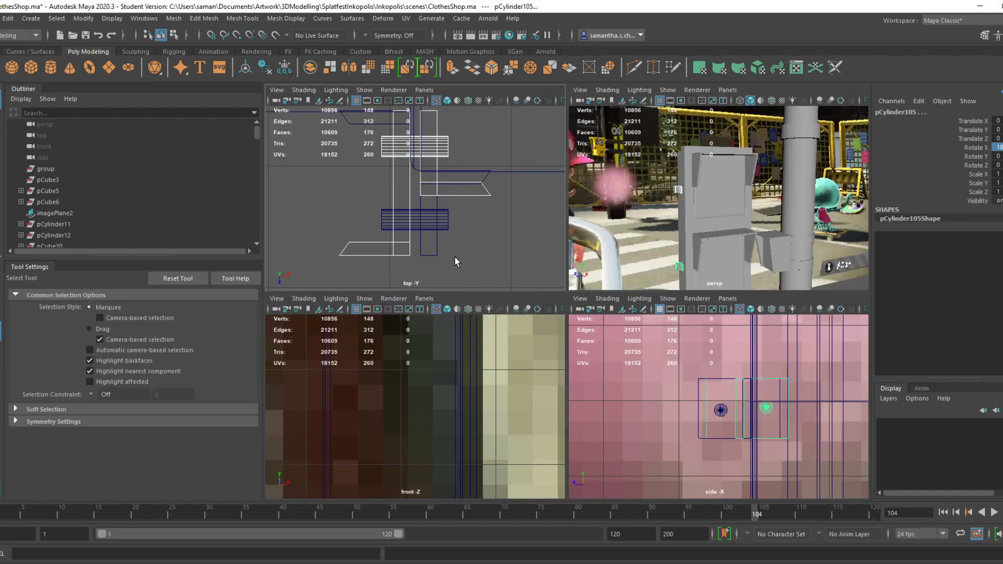
{"action": "key", "text": "ctrl+z"}
{"action": "key", "text": "space"}
{"action": "scroll", "coordinate": [601, 334], "scroll_direction": "up", "scroll_amount": 2}
{"action": "scroll", "coordinate": [600, 334], "scroll_direction": "down", "scroll_amount": 5}
{"action": "scroll", "coordinate": [599, 334], "scroll_direction": "down", "scroll_amount": 1}
{"action": "middle_click_drag", "start_coordinate": [649, 282], "coordinate": [641, 382], "text": "alt"}
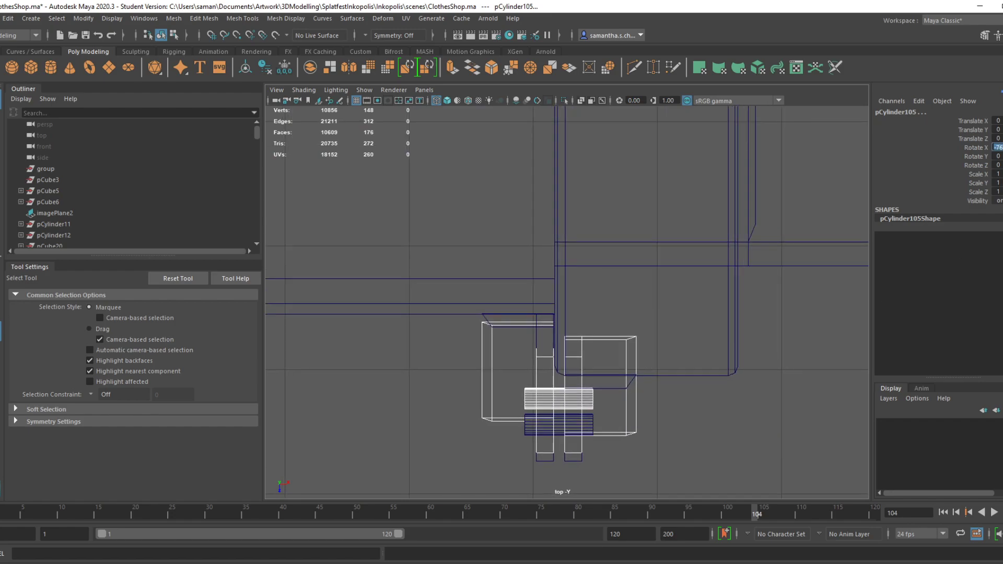
{"action": "key", "text": "Return"}
Move the two rotated clasps to the opposite edge of the housing in the top view, fit them on the seam and save
{"action": "scroll", "coordinate": [627, 374], "scroll_direction": "down", "scroll_amount": 1}
{"action": "key", "text": "w"}
{"action": "middle_click_drag", "start_coordinate": [600, 336], "coordinate": [595, 453], "text": "alt"}
{"action": "scroll", "coordinate": [588, 462], "scroll_direction": "down", "scroll_amount": 3}
{"action": "scroll", "coordinate": [580, 469], "scroll_direction": "down", "scroll_amount": 1}
{"action": "left_click_drag", "start_coordinate": [561, 416], "coordinate": [562, 273]}
{"action": "middle_click_drag", "start_coordinate": [579, 293], "coordinate": [586, 470], "text": "alt"}
{"action": "left_click_drag", "start_coordinate": [572, 450], "coordinate": [570, 160]}
{"action": "middle_click_drag", "start_coordinate": [577, 193], "coordinate": [556, 342], "text": "alt"}
{"action": "scroll", "coordinate": [557, 295], "scroll_direction": "up", "scroll_amount": 3}
{"action": "scroll", "coordinate": [550, 319], "scroll_direction": "up", "scroll_amount": 3}
{"action": "mouse_move", "coordinate": [557, 285]}
{"action": "left_mouse_down"}
{"action": "mouse_move", "coordinate": [558, 264]}
{"action": "mouse_move", "coordinate": [559, 276]}
{"action": "left_mouse_up"}
{"action": "key", "text": "ctrl+s"}
{"action": "left_click", "coordinate": [473, 300]}
{"action": "scroll", "coordinate": [630, 351], "scroll_direction": "down", "scroll_amount": 6}
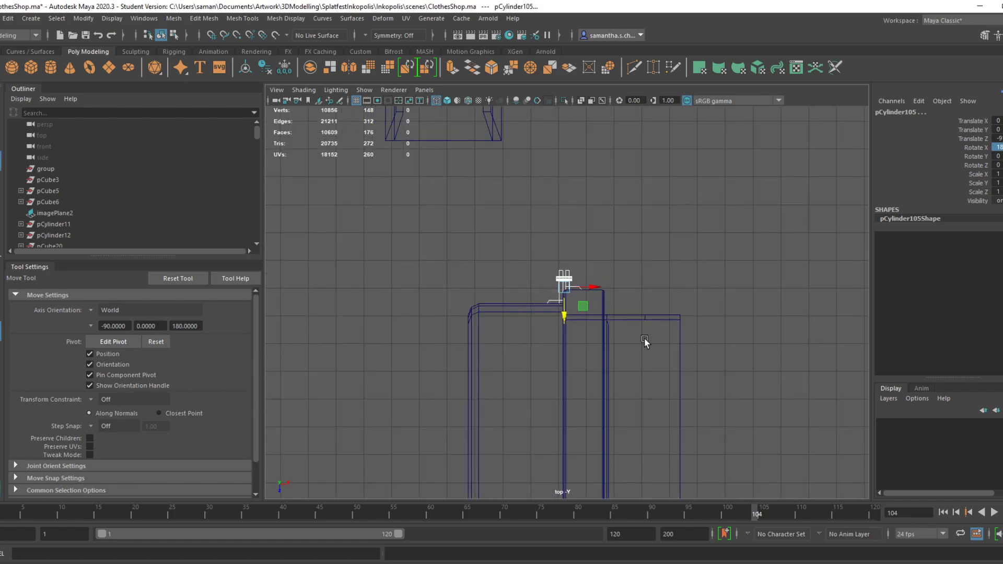
Inspect the clasps on both edges in the perspective view and select the traffic light housing
{"action": "key", "text": "space"}
{"action": "key", "text": "space"}
{"action": "left_click_drag", "start_coordinate": [673, 246], "coordinate": [684, 377], "text": "alt"}
{"action": "left_click", "coordinate": [670, 257]}
{"action": "middle_click_drag", "start_coordinate": [683, 377], "coordinate": [689, 410], "text": "alt"}
{"action": "scroll", "coordinate": [667, 411], "scroll_direction": "down", "scroll_amount": 6}
{"action": "scroll", "coordinate": [665, 409], "scroll_direction": "up", "scroll_amount": 5}
{"action": "left_click_drag", "start_coordinate": [629, 375], "coordinate": [609, 369], "text": "alt"}
{"action": "mouse_move", "coordinate": [592, 304]}
{"action": "left_mouse_down", "text": "alt"}
{"action": "mouse_move", "coordinate": [588, 324]}
{"action": "mouse_move", "coordinate": [588, 314]}
{"action": "left_mouse_up", "text": "alt"}
{"action": "left_click", "coordinate": [593, 303]}
{"action": "right_click_drag", "start_coordinate": [594, 304], "coordinate": [598, 367], "text": "alt"}
Select the faces of the housing's lower section in the shaded side view and move them up slightly
{"action": "key", "text": "space"}
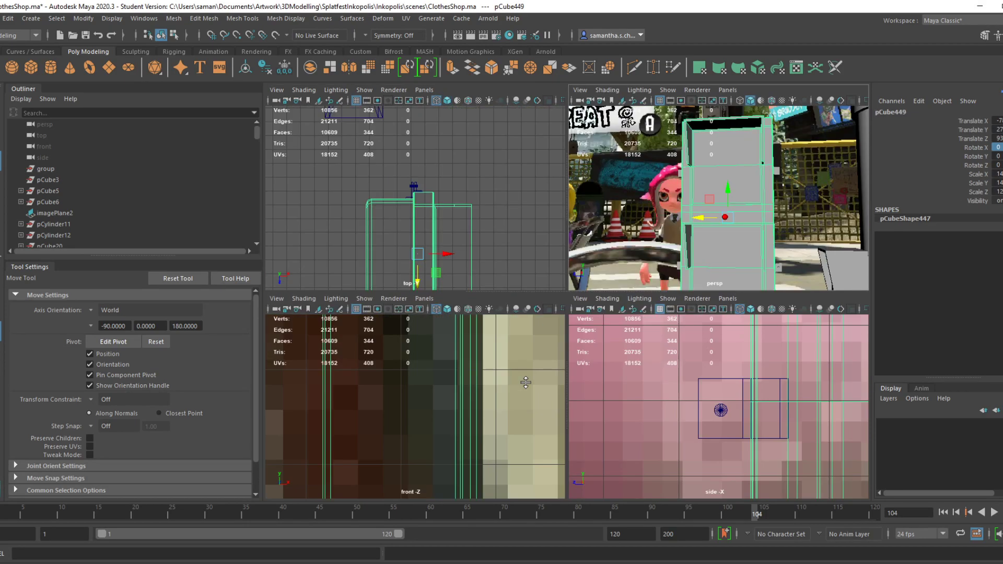
{"action": "key", "text": "space"}
{"action": "right_click_drag", "start_coordinate": [567, 406], "coordinate": [562, 376], "text": "alt"}
{"action": "key", "text": "5"}
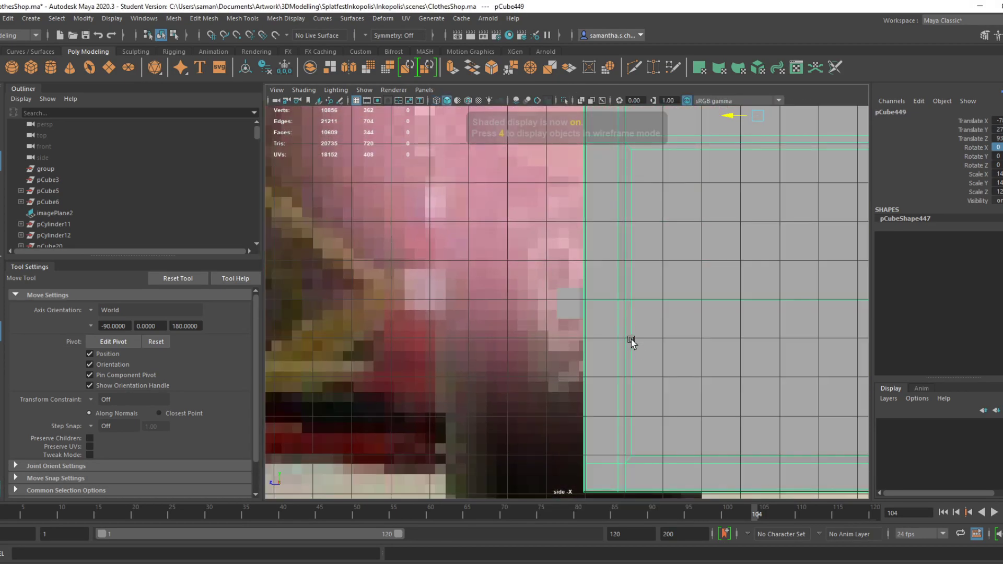
{"action": "right_click_drag", "start_coordinate": [695, 402], "coordinate": [667, 374], "text": "alt"}
{"action": "mouse_move", "coordinate": [638, 302]}
{"action": "middle_mouse_down", "text": "alt"}
{"action": "mouse_move", "coordinate": [514, 382]}
{"action": "mouse_move", "coordinate": [522, 485]}
{"action": "middle_mouse_up", "text": "alt"}
{"action": "mouse_move", "coordinate": [489, 401]}
{"action": "right_mouse_down", "text": "alt"}
{"action": "mouse_move", "coordinate": [516, 401]}
{"action": "mouse_move", "coordinate": [516, 377]}
{"action": "right_mouse_up", "text": "alt"}
{"action": "right_click_drag", "start_coordinate": [493, 283], "coordinate": [489, 313]}
{"action": "left_click_drag", "start_coordinate": [425, 382], "coordinate": [498, 401]}
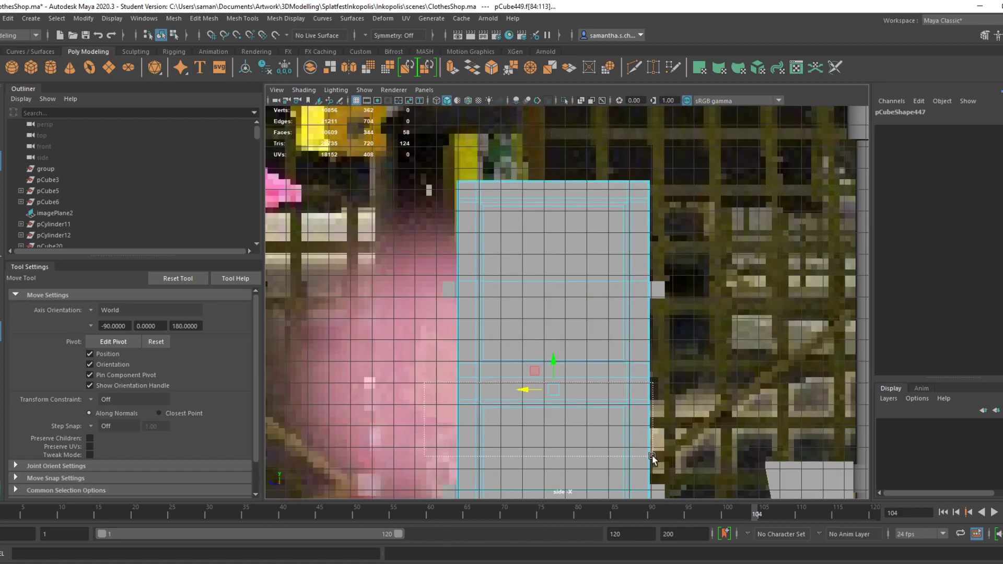
{"action": "left_click_drag", "start_coordinate": [652, 456], "coordinate": [652, 456]}
{"action": "right_click_drag", "start_coordinate": [652, 456], "coordinate": [655, 422], "text": "alt"}
{"action": "middle_click_drag", "start_coordinate": [655, 422], "coordinate": [646, 317], "text": "alt"}
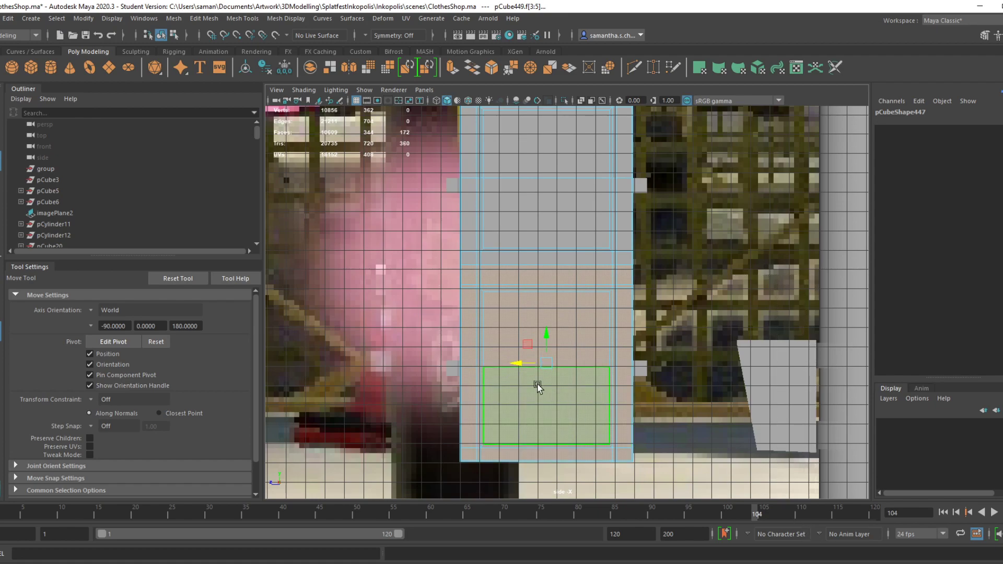
{"action": "left_click_drag", "start_coordinate": [551, 332], "coordinate": [551, 323]}
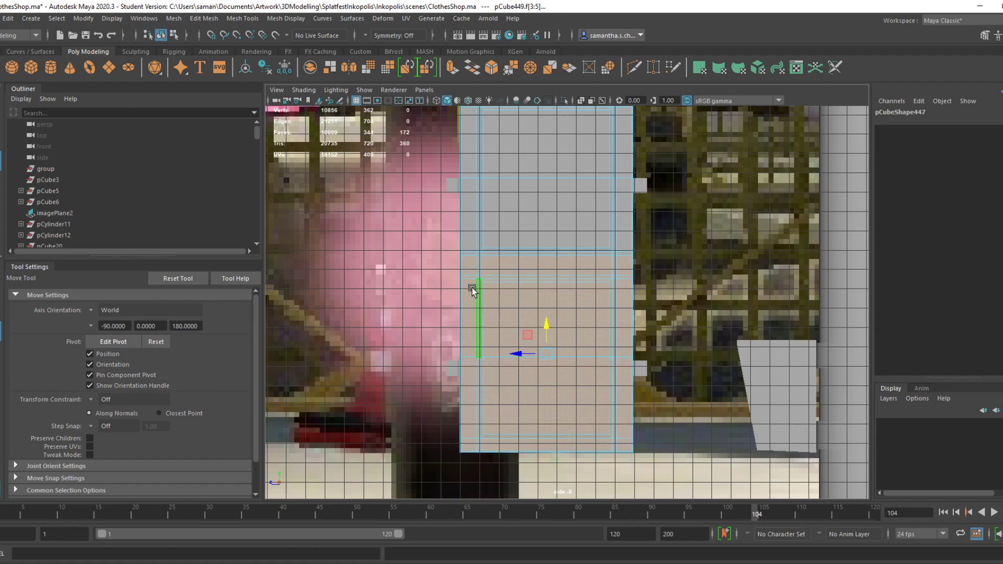
{"action": "left_click_drag", "start_coordinate": [715, 485], "coordinate": [715, 485]}
{"action": "left_click_drag", "start_coordinate": [546, 325], "coordinate": [544, 322]}
{"action": "key", "text": "ctrl+z"}
{"action": "left_click_drag", "start_coordinate": [626, 354], "coordinate": [626, 354]}
{"action": "left_click_drag", "start_coordinate": [547, 331], "coordinate": [547, 320]}
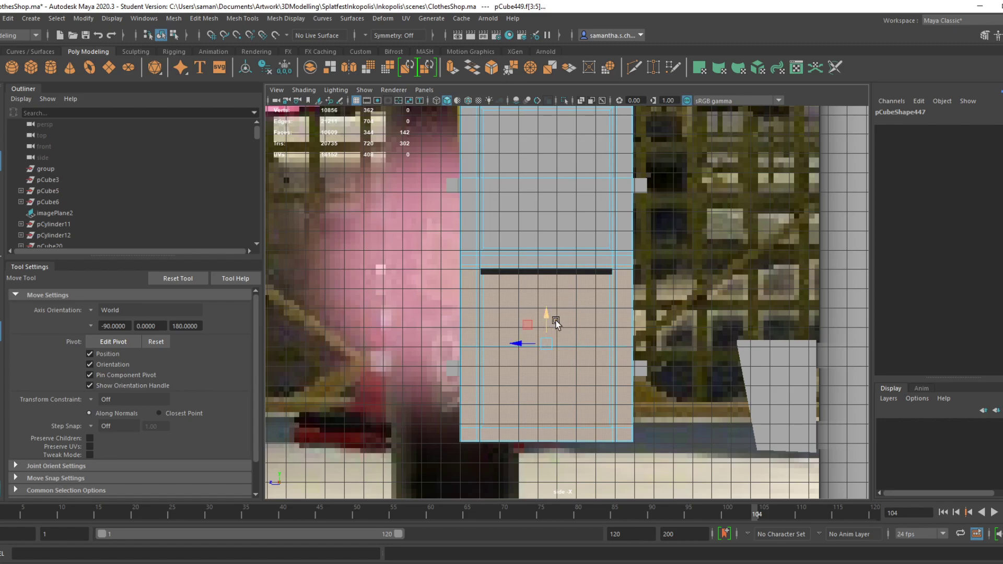
{"action": "key", "text": "ctrl+z"}
Add the missing lower visor faces to the selection, raise the lower section toward the upper one and save the scene
{"action": "key", "text": "space"}
{"action": "key", "text": "space"}
{"action": "left_click_drag", "start_coordinate": [708, 297], "coordinate": [559, 416], "text": "alt"}
{"action": "left_click", "coordinate": [504, 415], "text": "shift"}
{"action": "left_click", "coordinate": [631, 403], "text": "shift"}
{"action": "scroll", "coordinate": [632, 403], "scroll_direction": "up", "scroll_amount": 3}
{"action": "left_click_drag", "start_coordinate": [768, 413], "coordinate": [692, 394], "text": "alt"}
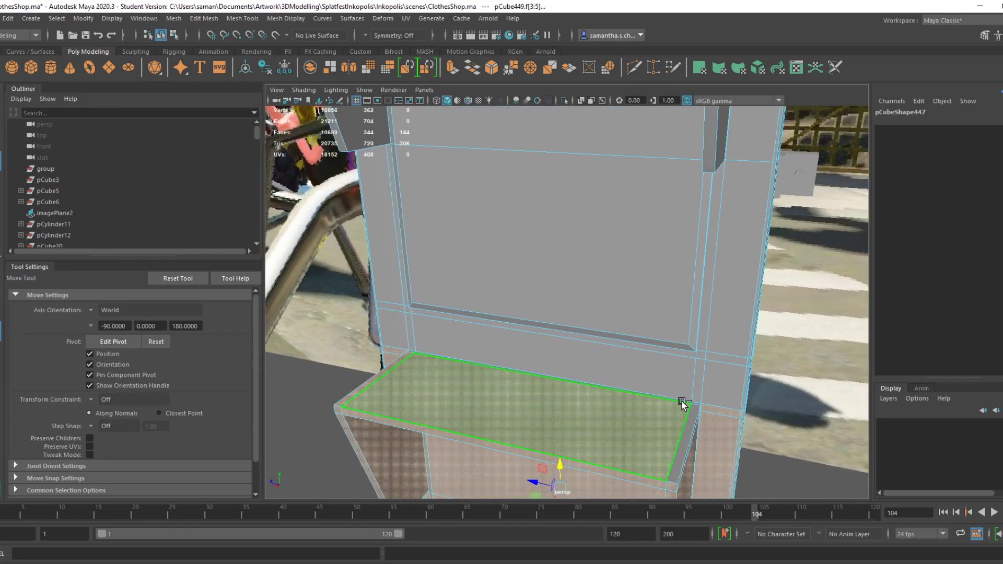
{"action": "left_click_drag", "start_coordinate": [689, 445], "coordinate": [554, 418], "text": "alt"}
{"action": "key", "text": "ctrl+s"}
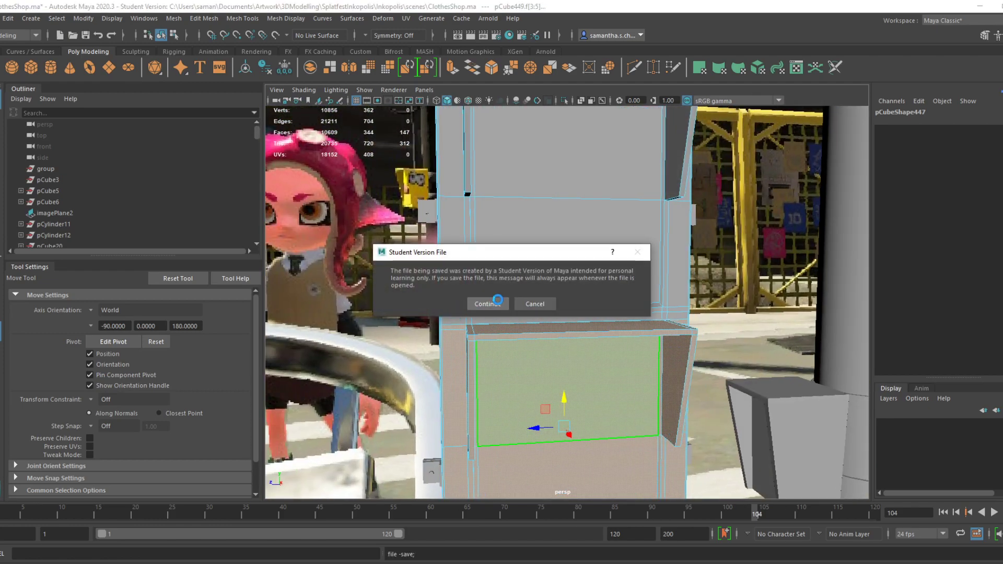
{"action": "left_click", "coordinate": [485, 302]}
{"action": "key", "text": "F8"}
{"action": "key", "text": "f"}
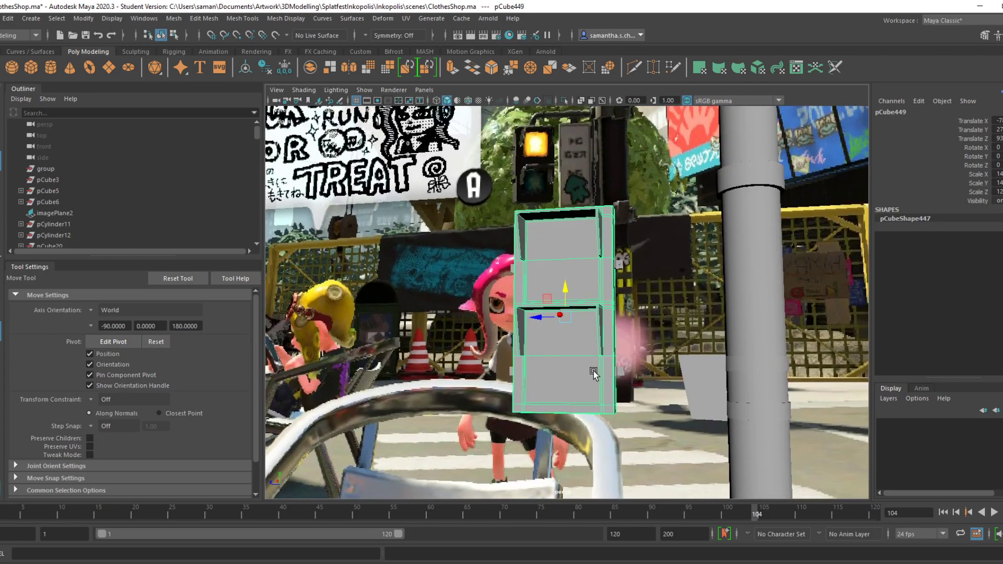
Undo the recent face move, raise the housing's lower section again and return to object mode
{"action": "left_click_drag", "start_coordinate": [605, 400], "coordinate": [616, 400], "text": "alt"}
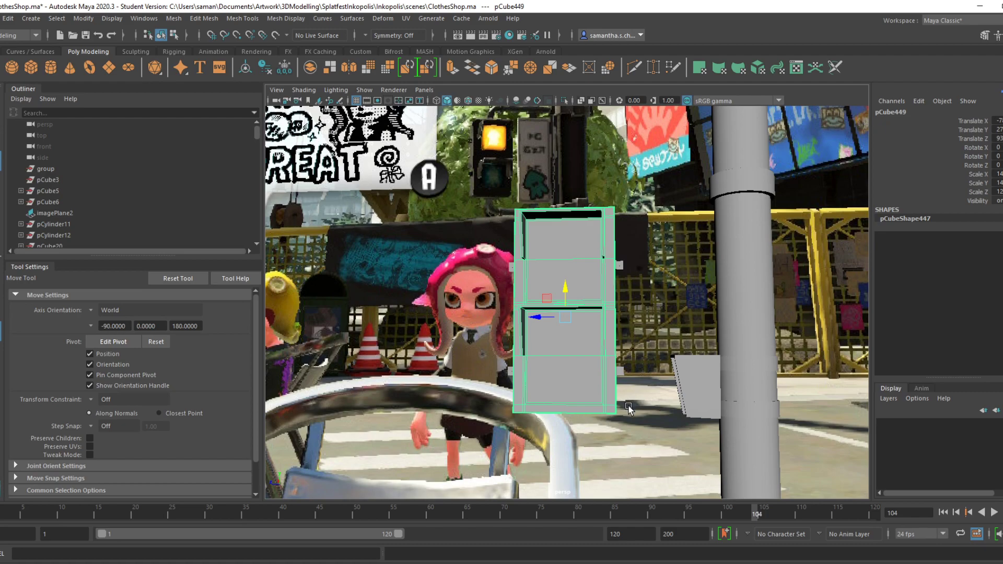
{"action": "left_click_drag", "start_coordinate": [591, 388], "coordinate": [576, 323], "text": "alt"}
{"action": "key", "text": "ctrl+z"}
{"action": "key", "text": "ctrl+z"}
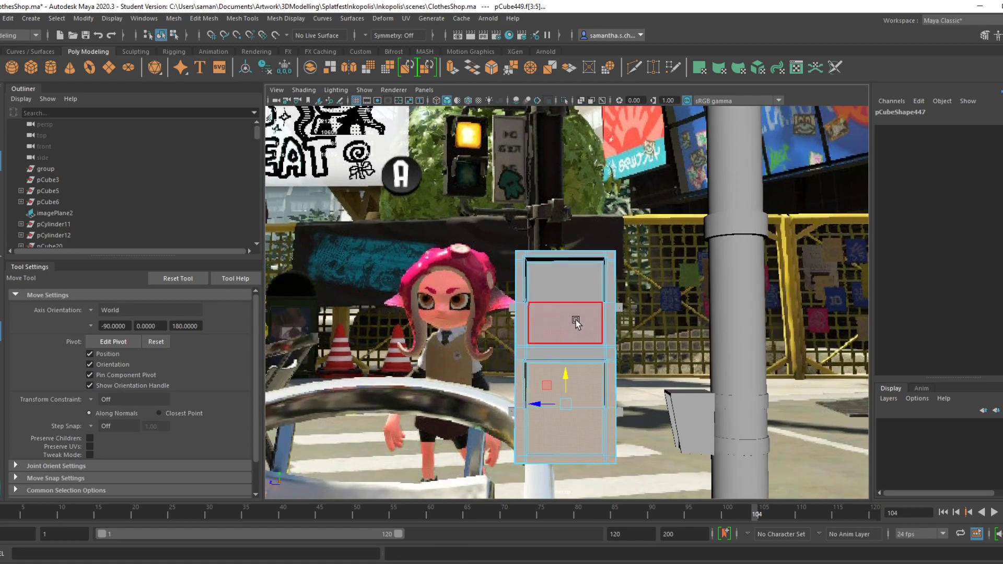
{"action": "left_click", "coordinate": [560, 296]}
{"action": "right_click", "coordinate": [573, 278]}
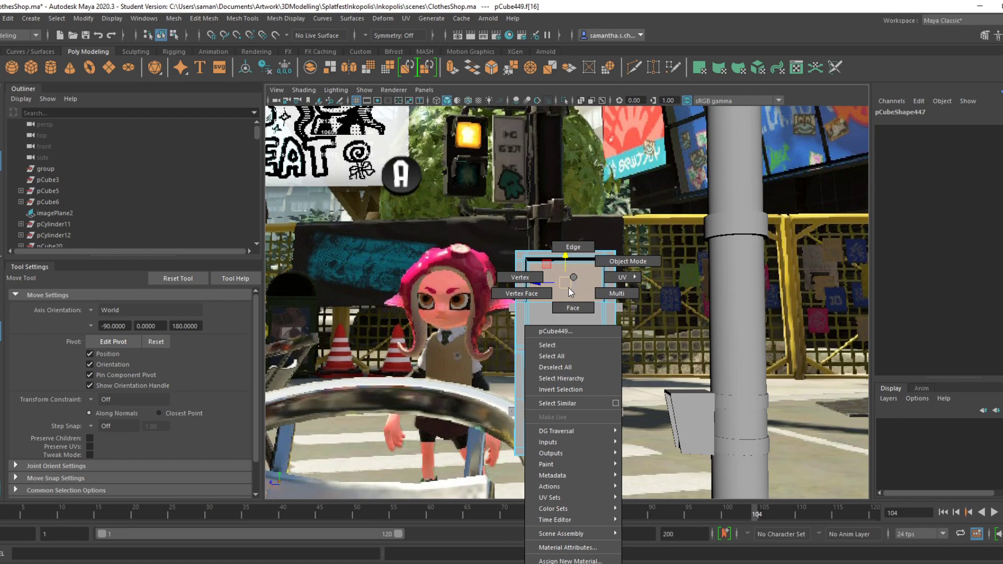
{"action": "left_click", "coordinate": [630, 260]}
Combine the housing and all four clasps into a single mesh
{"action": "left_click_drag", "start_coordinate": [595, 377], "coordinate": [637, 381], "text": "alt"}
{"action": "key", "text": "r"}
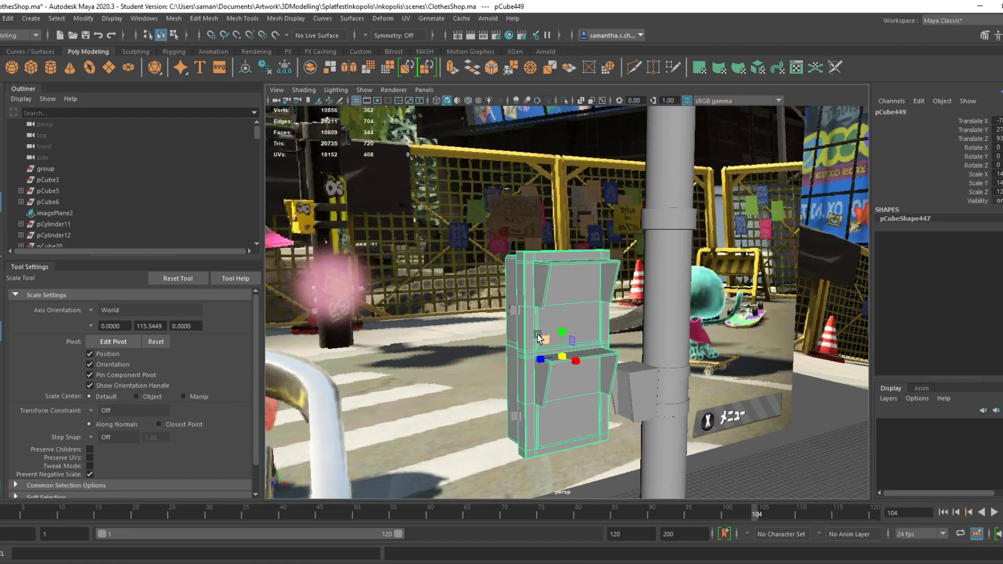
{"action": "left_click_drag", "start_coordinate": [543, 360], "coordinate": [566, 363], "text": "alt"}
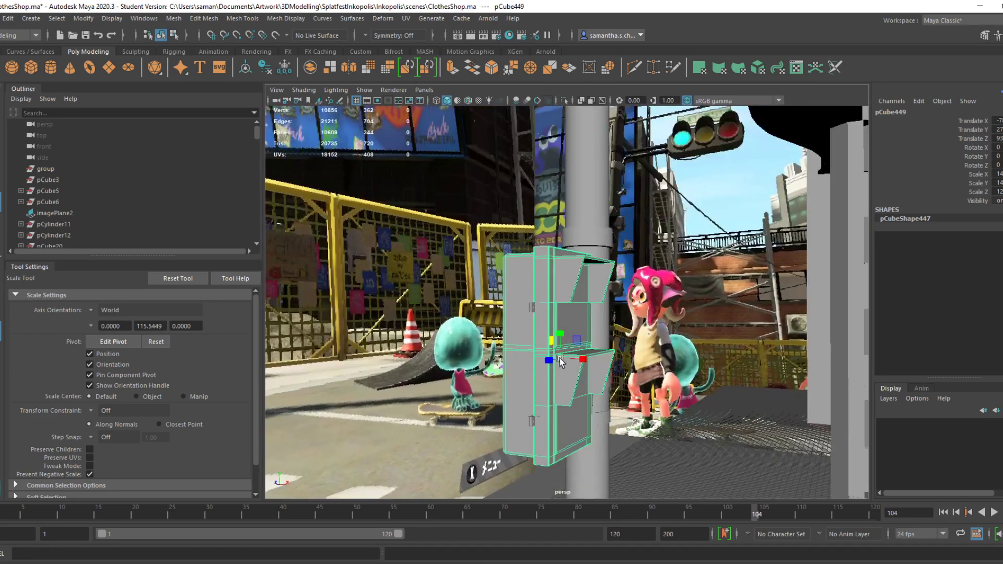
{"action": "left_click", "coordinate": [530, 311], "text": "shift"}
{"action": "left_click", "coordinate": [532, 420], "text": "shift"}
{"action": "left_click_drag", "start_coordinate": [533, 421], "coordinate": [496, 441], "text": "alt"}
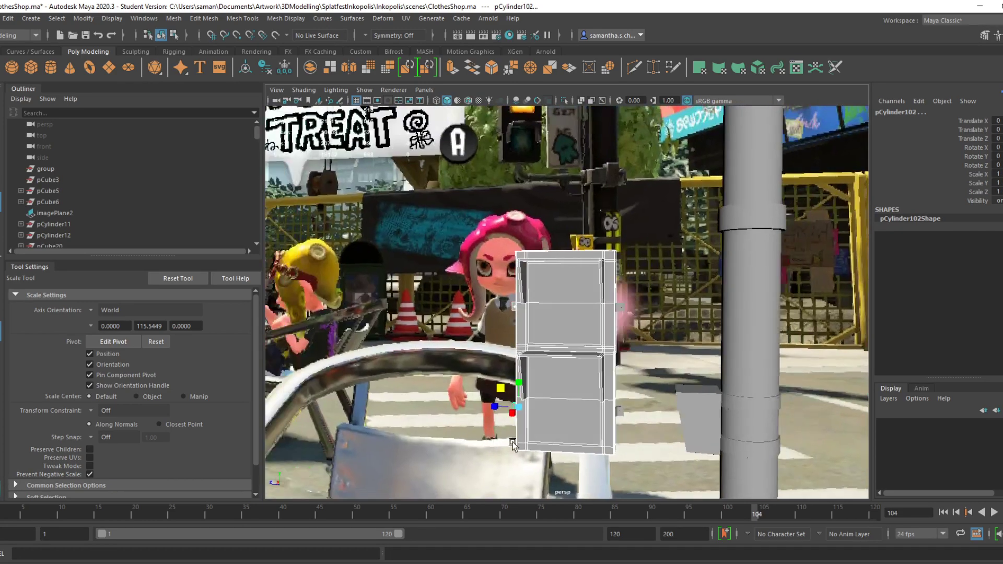
{"action": "scroll", "coordinate": [497, 441], "scroll_direction": "up", "scroll_amount": 3}
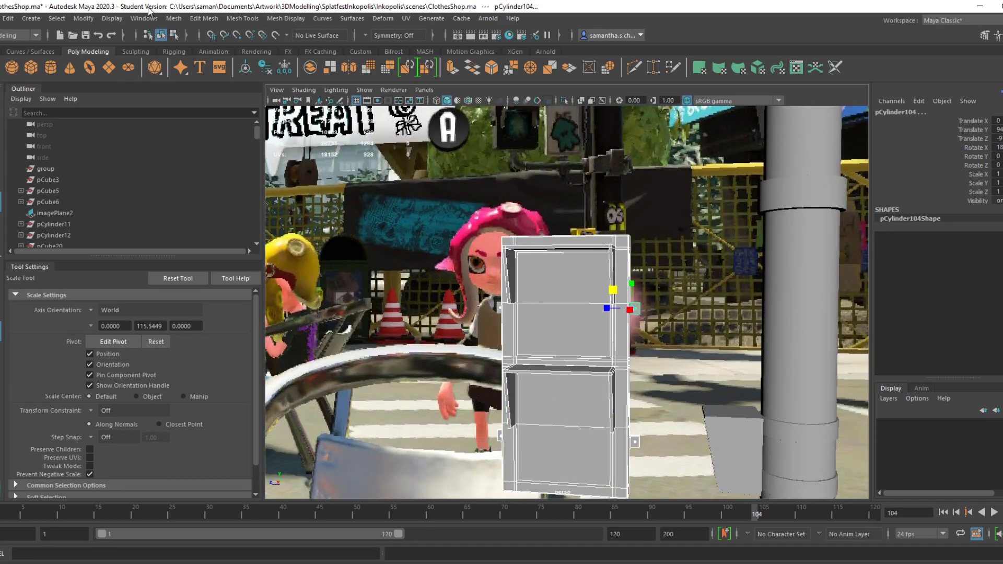
{"action": "left_click", "coordinate": [174, 19]}
{"action": "left_click", "coordinate": [209, 58]}
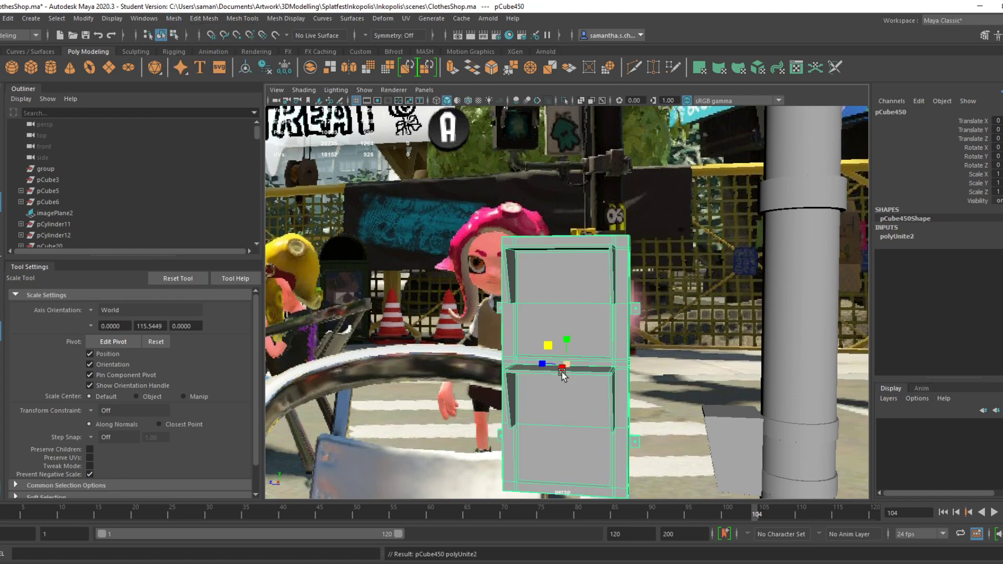
Delete the combined traffic light's history and scale it down uniformly, comparing its size with the game reference
{"action": "left_click_drag", "start_coordinate": [562, 407], "coordinate": [322, 158], "text": "alt"}
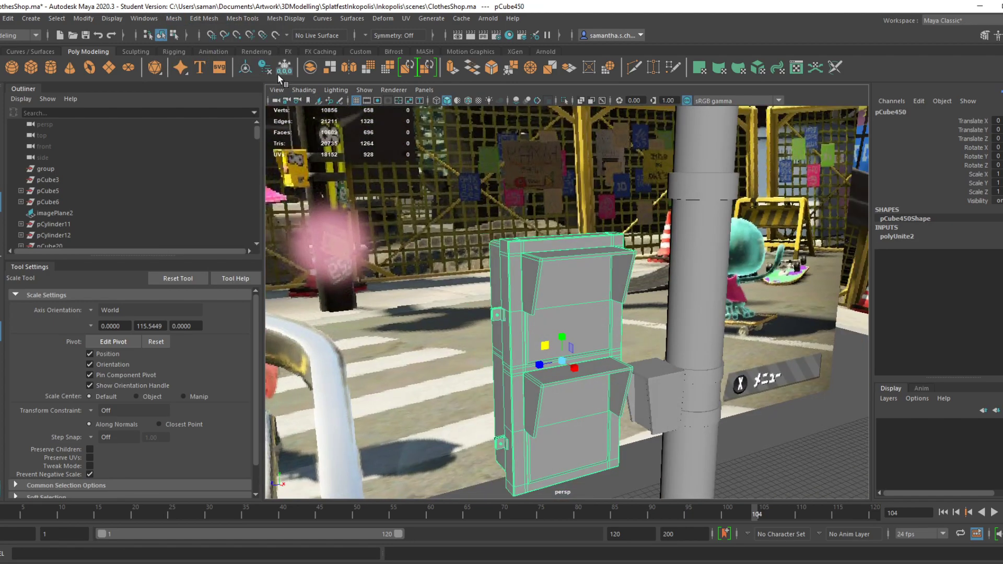
{"action": "left_click", "coordinate": [265, 67]}
{"action": "left_click_drag", "start_coordinate": [558, 366], "coordinate": [453, 369]}
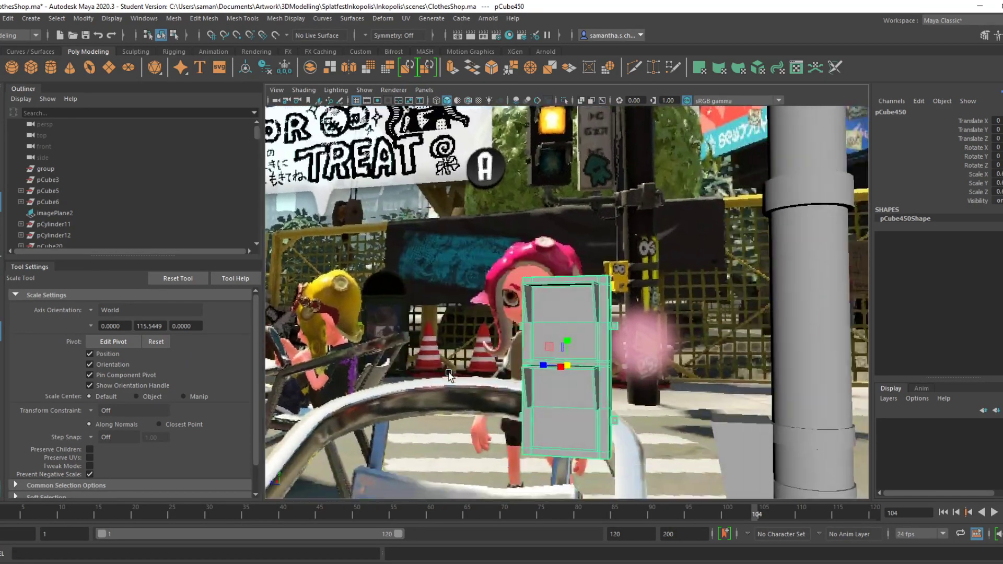
{"action": "right_click_drag", "start_coordinate": [449, 376], "coordinate": [587, 390], "text": "alt"}
{"action": "left_click_drag", "start_coordinate": [587, 390], "coordinate": [555, 377], "text": "alt"}
{"action": "left_click_drag", "start_coordinate": [562, 342], "coordinate": [651, 387], "text": "alt"}
{"action": "left_click_drag", "start_coordinate": [584, 362], "coordinate": [527, 328], "text": "alt"}
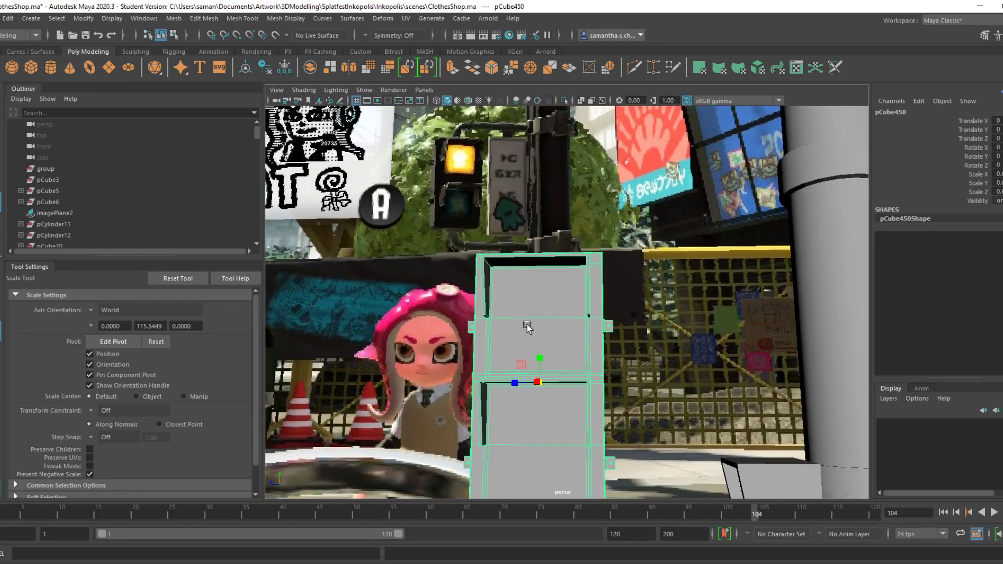
Switch the combined traffic light to face selection and select the upper section's two large front panel faces
{"action": "right_click_drag", "start_coordinate": [529, 294], "coordinate": [527, 310]}
{"action": "left_click", "coordinate": [528, 307]}
{"action": "left_click", "coordinate": [549, 346], "text": "shift"}
{"action": "left_click_drag", "start_coordinate": [549, 346], "coordinate": [534, 361], "text": "alt"}
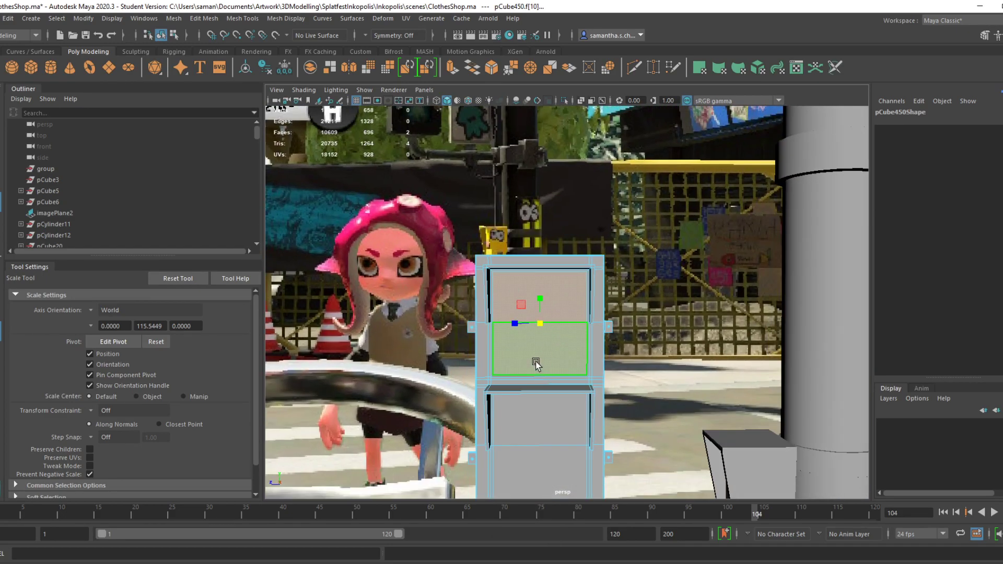
{"action": "scroll", "coordinate": [522, 315], "scroll_direction": "up", "scroll_amount": 3}
{"action": "left_click", "coordinate": [464, 302], "text": "ctrl"}
{"action": "key", "text": "ctrl+z"}
{"action": "key", "text": "ctrl+z"}
{"action": "left_click", "coordinate": [459, 309], "text": "shift"}
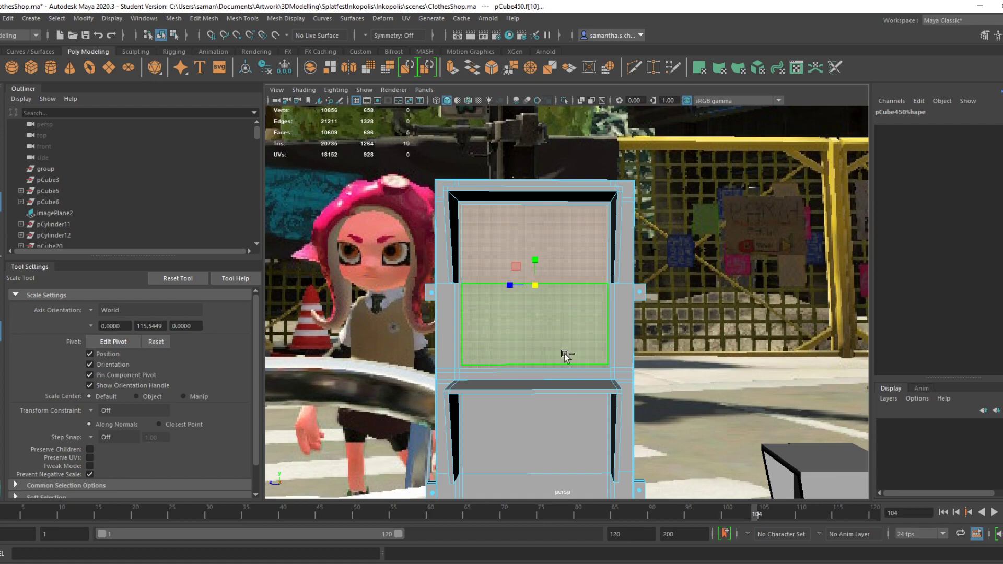
{"action": "left_click", "coordinate": [577, 204], "text": "shift"}
{"action": "middle_click_drag", "start_coordinate": [614, 407], "coordinate": [612, 288], "text": "alt"}
{"action": "left_click_drag", "start_coordinate": [528, 366], "coordinate": [518, 313], "text": "alt"}
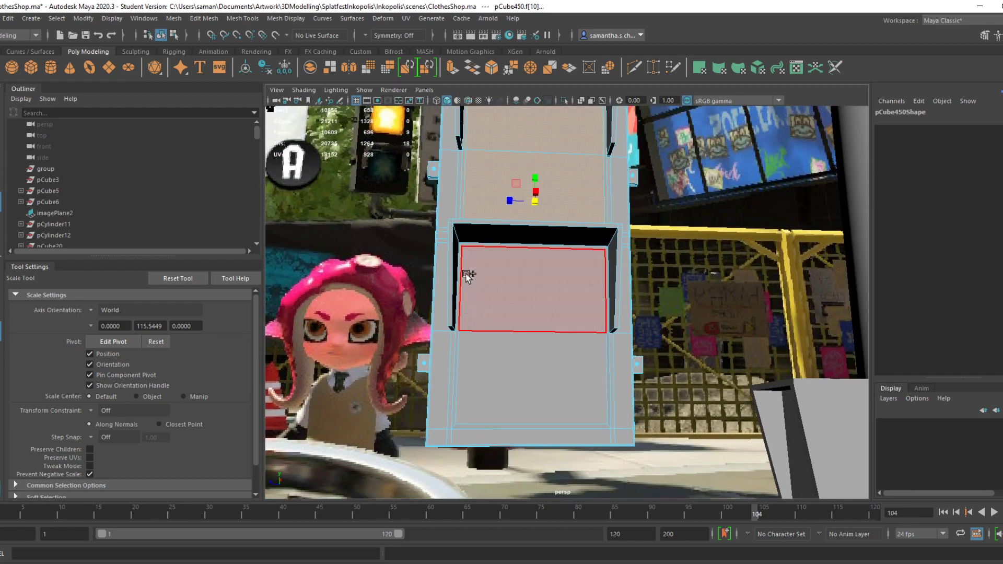
{"action": "left_click", "coordinate": [475, 244], "text": "shift"}
{"action": "left_click", "coordinate": [549, 258], "text": "shift"}
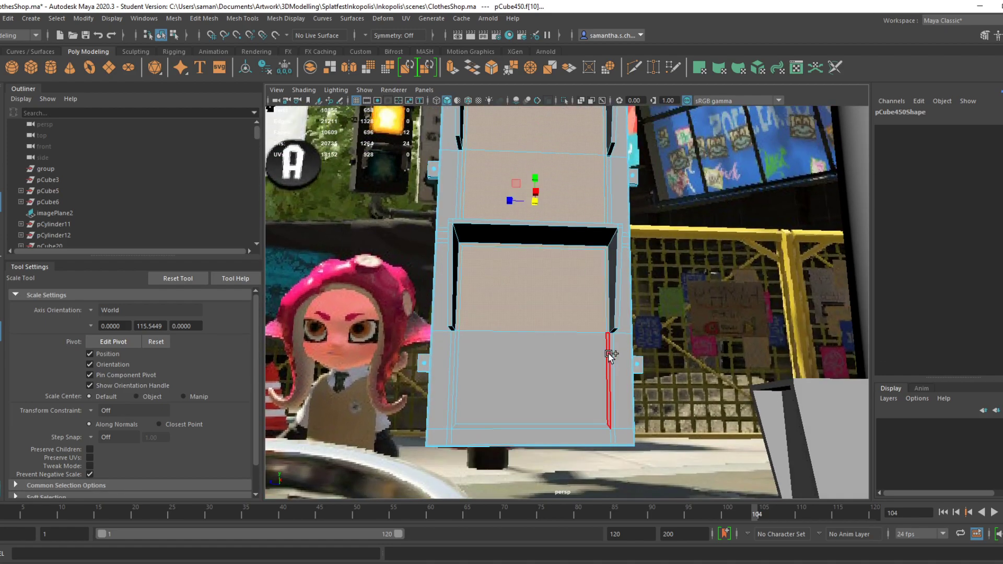
{"action": "left_click", "coordinate": [594, 371], "text": "shift"}
{"action": "left_click", "coordinate": [454, 376], "text": "shift"}
{"action": "left_click", "coordinate": [496, 426], "text": "shift"}
{"action": "left_click_drag", "start_coordinate": [544, 392], "coordinate": [537, 338], "text": "alt"}
{"action": "key", "text": "alt+Tab"}
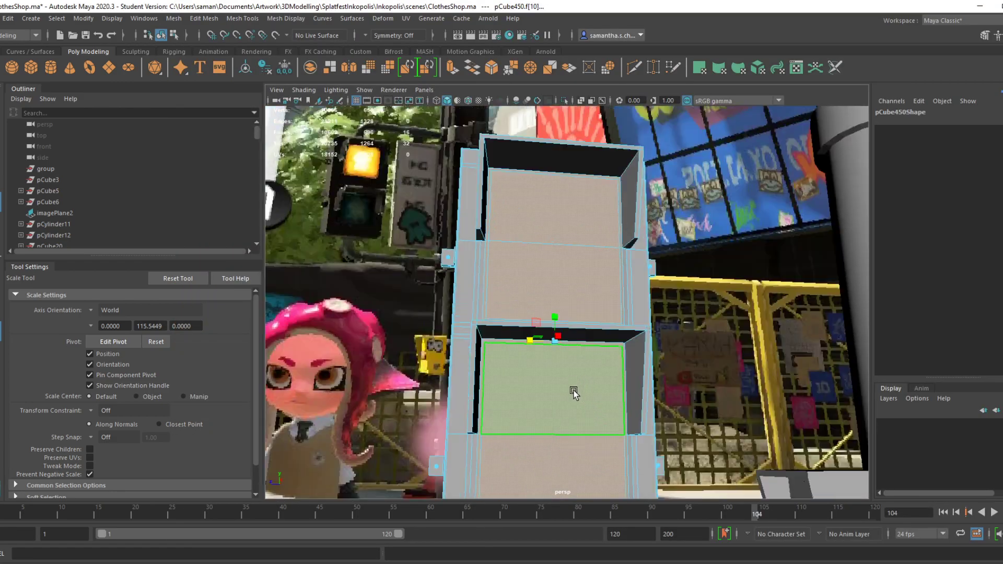
{"action": "key", "text": "ctrl+z"}
{"action": "left_click_drag", "start_coordinate": [591, 387], "coordinate": [615, 428], "text": "alt"}
{"action": "scroll", "coordinate": [485, 265], "scroll_direction": "up", "scroll_amount": 4}
{"action": "left_click_drag", "start_coordinate": [523, 277], "coordinate": [544, 240], "text": "alt"}
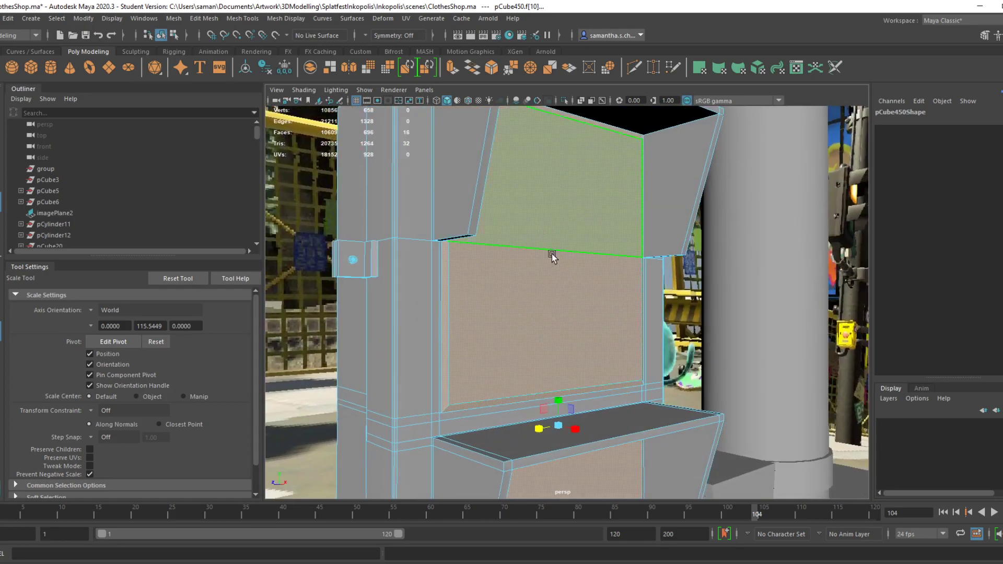
Select only the four large front panel faces of both sections and move them slightly back toward the housing
{"action": "left_click", "coordinate": [544, 240]}
{"action": "middle_click_drag", "start_coordinate": [544, 239], "coordinate": [512, 110], "text": "alt"}
{"action": "left_click", "coordinate": [539, 253], "text": "shift"}
{"action": "left_click", "coordinate": [546, 443], "text": "shift"}
{"action": "key", "text": "f"}
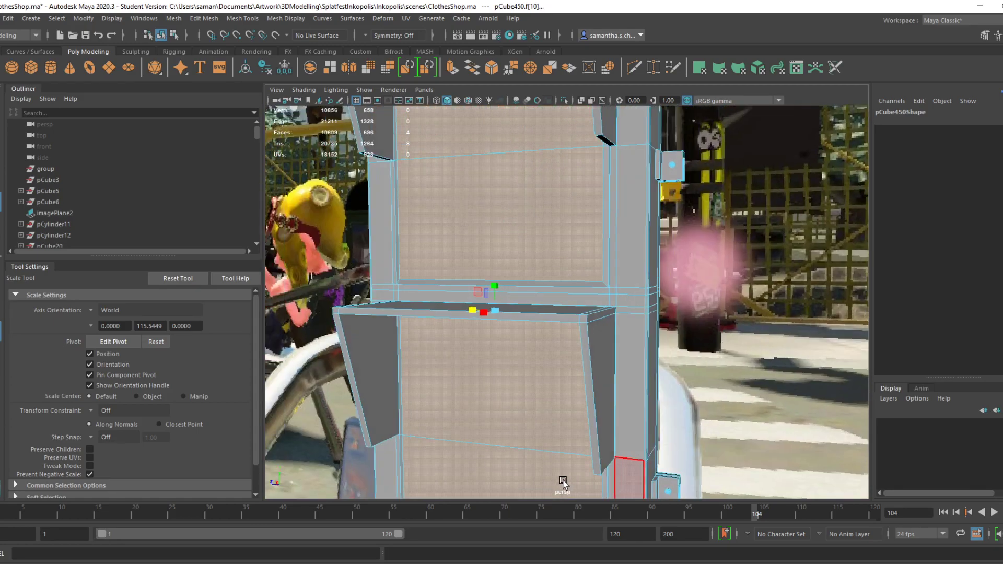
{"action": "key", "text": "space"}
{"action": "key", "text": "space"}
{"action": "key", "text": "space"}
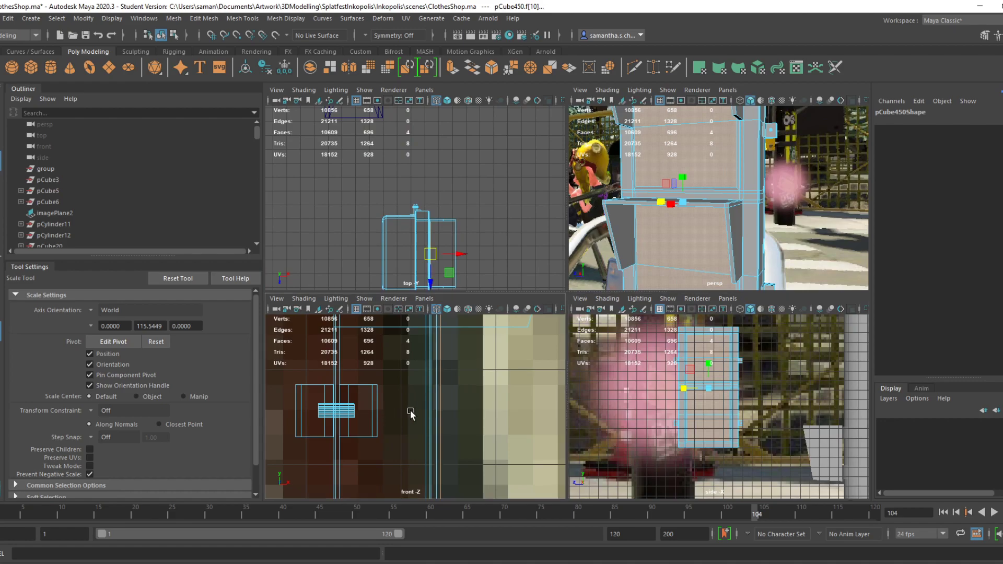
{"action": "key", "text": "w"}
{"action": "key", "text": "space"}
{"action": "scroll", "coordinate": [522, 381], "scroll_direction": "down", "scroll_amount": 3}
{"action": "middle_click_drag", "start_coordinate": [638, 283], "coordinate": [538, 428], "text": "alt"}
{"action": "scroll", "coordinate": [538, 427], "scroll_direction": "down", "scroll_amount": 4}
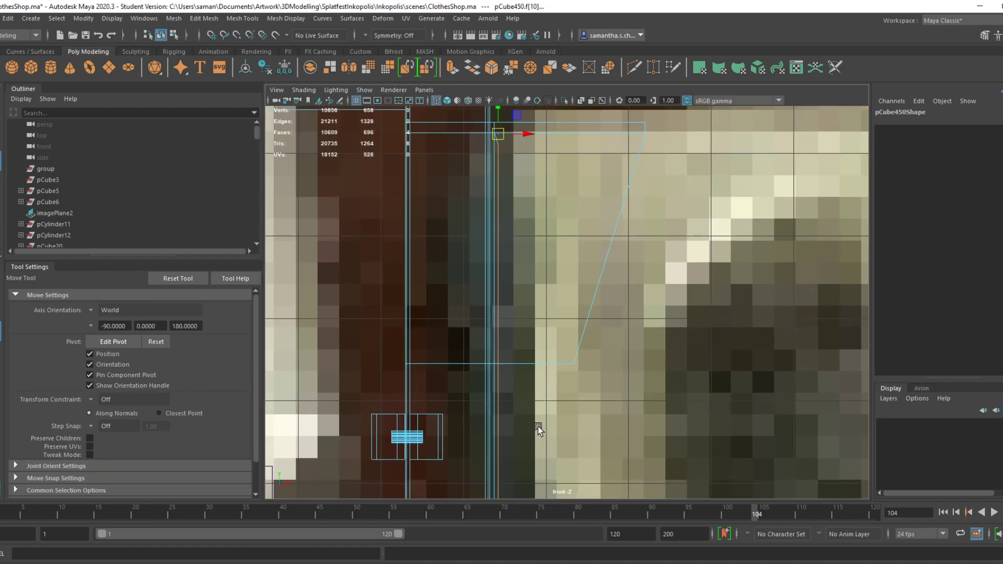
{"action": "left_click_drag", "start_coordinate": [544, 178], "coordinate": [541, 178]}
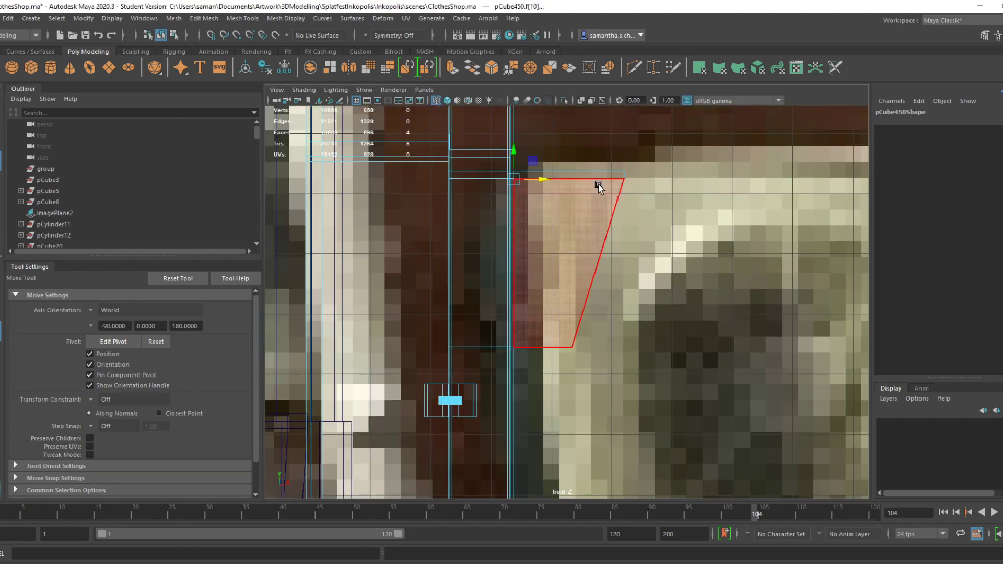
Extrude the four panel faces, scale them inward using component axis orientation to form an inner border, and save the scene
{"action": "key", "text": "space"}
{"action": "key", "text": "space"}
{"action": "left_click_drag", "start_coordinate": [645, 239], "coordinate": [660, 349], "text": "alt"}
{"action": "key", "text": "ctrl+e"}
{"action": "key", "text": "r"}
{"action": "middle_click_drag", "start_coordinate": [607, 345], "coordinate": [618, 398], "text": "alt"}
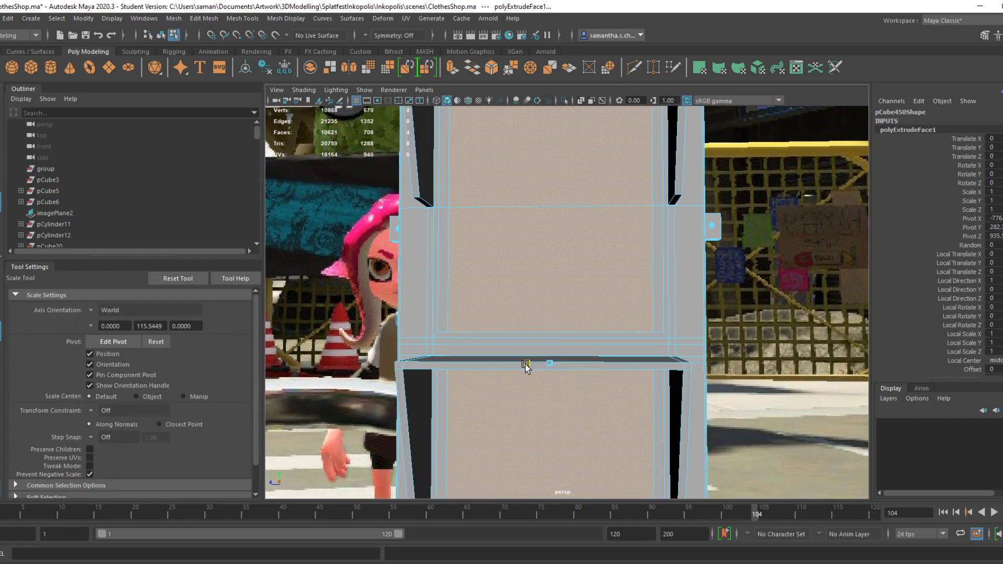
{"action": "left_click", "coordinate": [94, 311]}
{"action": "left_click", "coordinate": [110, 337]}
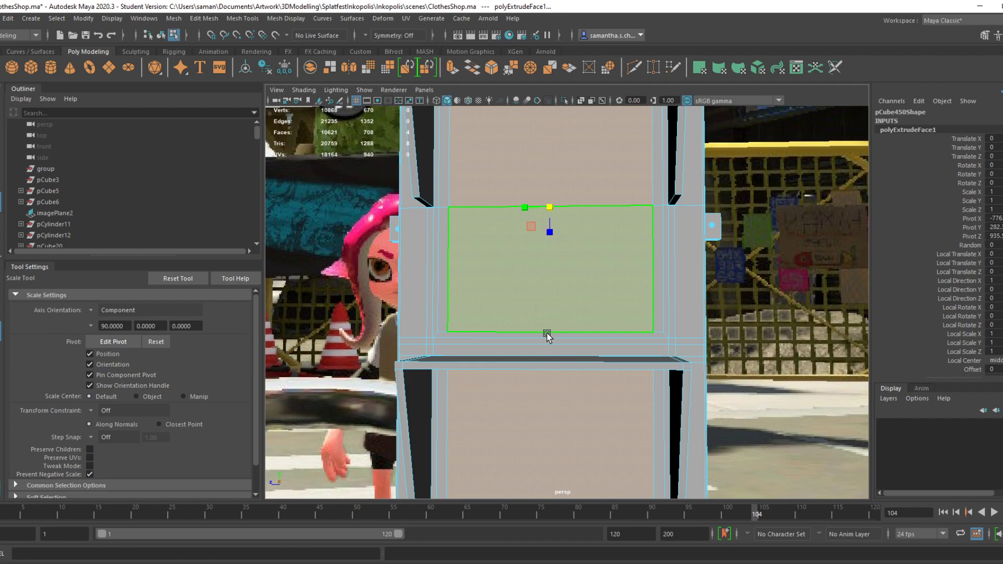
{"action": "left_click_drag", "start_coordinate": [555, 293], "coordinate": [577, 344], "text": "alt"}
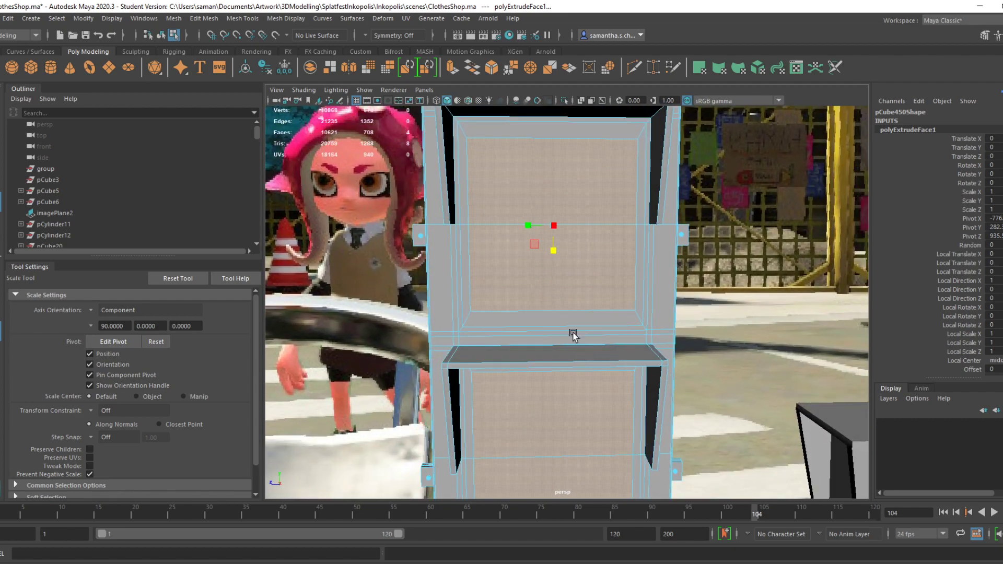
{"action": "key", "text": "ctrl+s"}
{"action": "left_click", "coordinate": [484, 303]}
Extrude the inset panel faces again and shift the new faces slightly in depth
{"action": "left_click_drag", "start_coordinate": [579, 380], "coordinate": [599, 369], "text": "alt"}
{"action": "middle_click_drag", "start_coordinate": [599, 370], "coordinate": [603, 388], "text": "alt"}
{"action": "left_click_drag", "start_coordinate": [602, 388], "coordinate": [645, 398], "text": "alt"}
{"action": "key", "text": "w"}
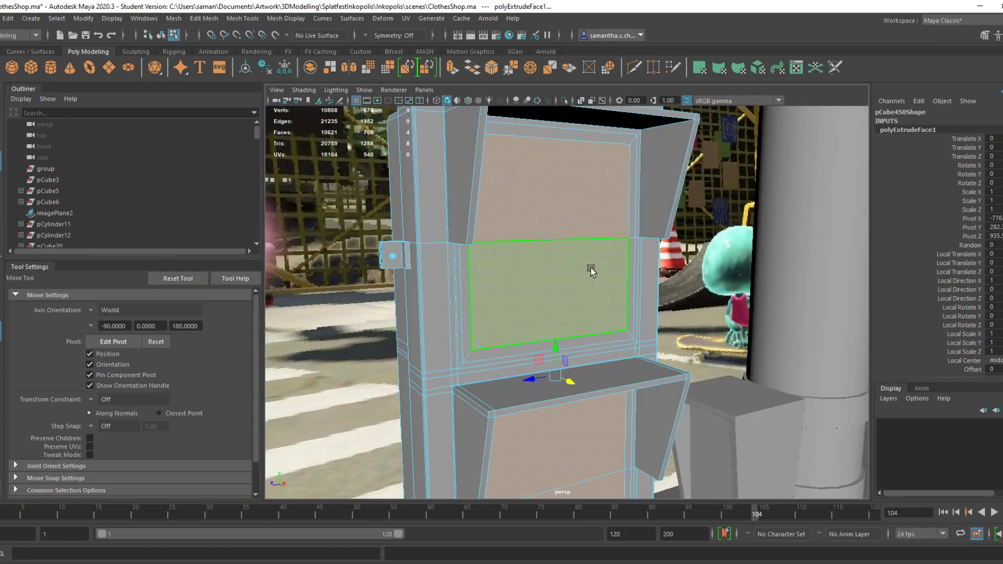
{"action": "left_click_drag", "start_coordinate": [606, 355], "coordinate": [641, 362], "text": "alt"}
{"action": "left_click_drag", "start_coordinate": [579, 382], "coordinate": [608, 423]}
{"action": "left_click", "coordinate": [623, 412]}
{"action": "key", "text": "ctrl+e"}
{"action": "key", "text": "w"}
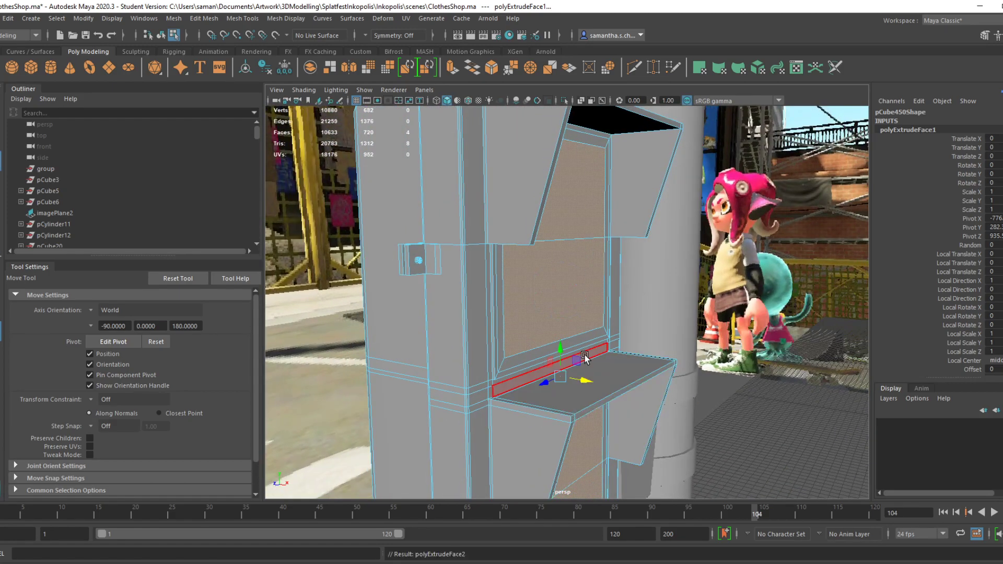
{"action": "left_click_drag", "start_coordinate": [585, 380], "coordinate": [556, 372]}
Scale the extruded panel faces inward along their component axes to slope their borders, then save the scene
{"action": "key", "text": "r"}
{"action": "left_click_drag", "start_coordinate": [532, 256], "coordinate": [535, 260], "text": "ctrl"}
{"action": "mouse_move", "coordinate": [536, 260]}
{"action": "left_mouse_down", "text": "alt"}
{"action": "mouse_move", "coordinate": [612, 343]}
{"action": "mouse_move", "coordinate": [669, 348]}
{"action": "mouse_move", "coordinate": [454, 317]}
{"action": "mouse_move", "coordinate": [552, 267]}
{"action": "left_mouse_up", "text": "alt"}
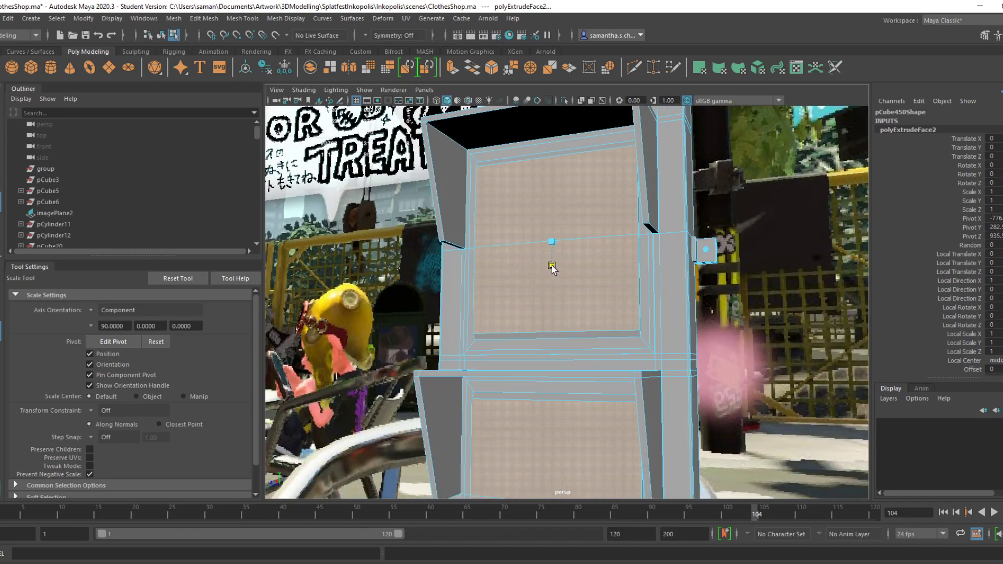
{"action": "left_click", "coordinate": [98, 310]}
{"action": "left_click", "coordinate": [112, 331]}
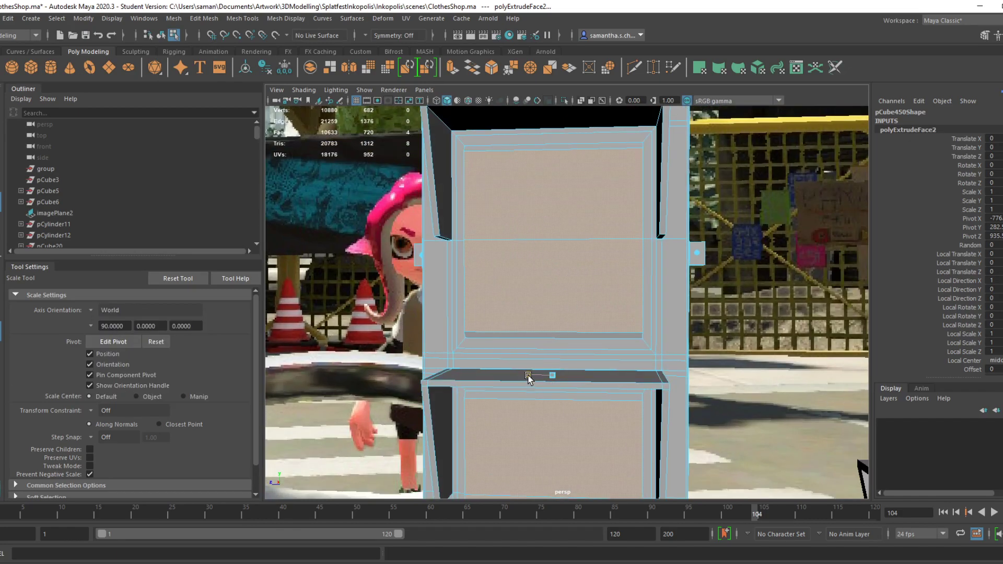
{"action": "left_click_drag", "start_coordinate": [529, 377], "coordinate": [576, 327]}
{"action": "key", "text": "ctrl+s"}
{"action": "left_click", "coordinate": [484, 304]}
Extrude the four panel faces once more and move them slightly outward from the housing front
{"action": "left_click_drag", "start_coordinate": [546, 383], "coordinate": [662, 377], "text": "alt"}
{"action": "key", "text": "space"}
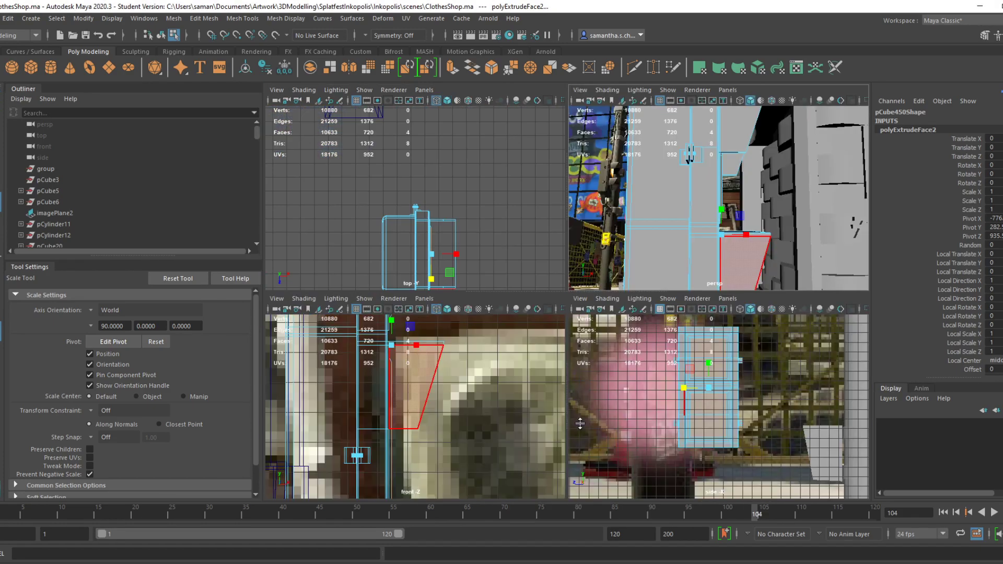
{"action": "key", "text": "space"}
{"action": "scroll", "coordinate": [557, 330], "scroll_direction": "down", "scroll_amount": 3}
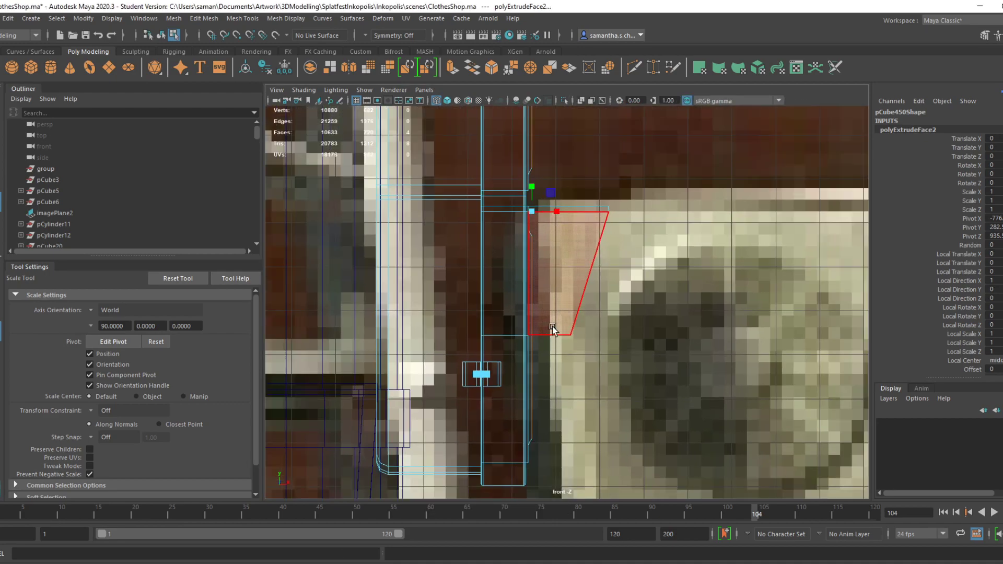
{"action": "middle_click_drag", "start_coordinate": [557, 330], "coordinate": [544, 399], "text": "alt"}
{"action": "key", "text": "ctrl+e"}
{"action": "key", "text": "w"}
{"action": "left_click_drag", "start_coordinate": [543, 283], "coordinate": [548, 284]}
{"action": "key", "text": "space"}
{"action": "key", "text": "space"}
{"action": "left_click_drag", "start_coordinate": [598, 233], "coordinate": [703, 543], "text": "alt"}
{"action": "middle_click_drag", "start_coordinate": [703, 541], "coordinate": [665, 511], "text": "alt"}
{"action": "scroll", "coordinate": [622, 329], "scroll_direction": "up", "scroll_amount": 8}
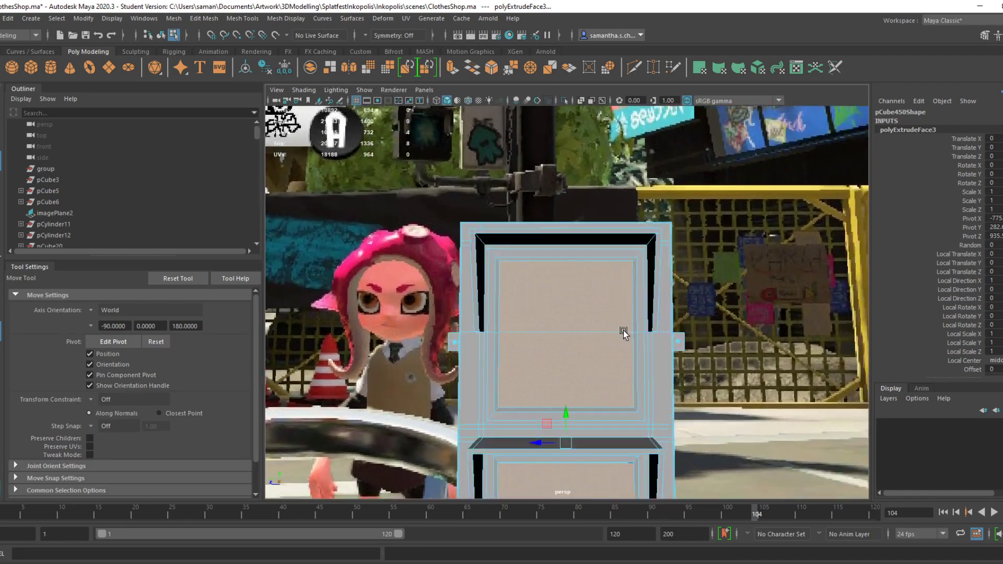
Check the panel profile from the front and perspective views and bevel the extruded light panels
{"action": "middle_click_drag", "start_coordinate": [622, 330], "coordinate": [584, 226], "text": "alt"}
{"action": "left_click_drag", "start_coordinate": [609, 322], "coordinate": [695, 342], "text": "alt"}
{"action": "key", "text": "space"}
{"action": "key", "text": "space"}
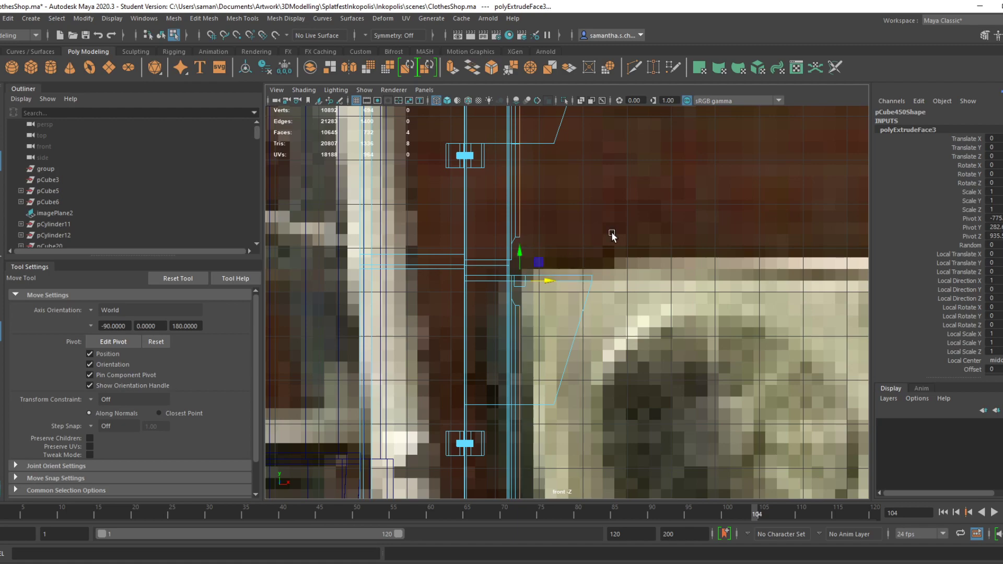
{"action": "key", "text": "space"}
{"action": "key", "text": "space"}
{"action": "left_click", "coordinate": [985, 35]}
{"action": "left_click", "coordinate": [982, 368]}
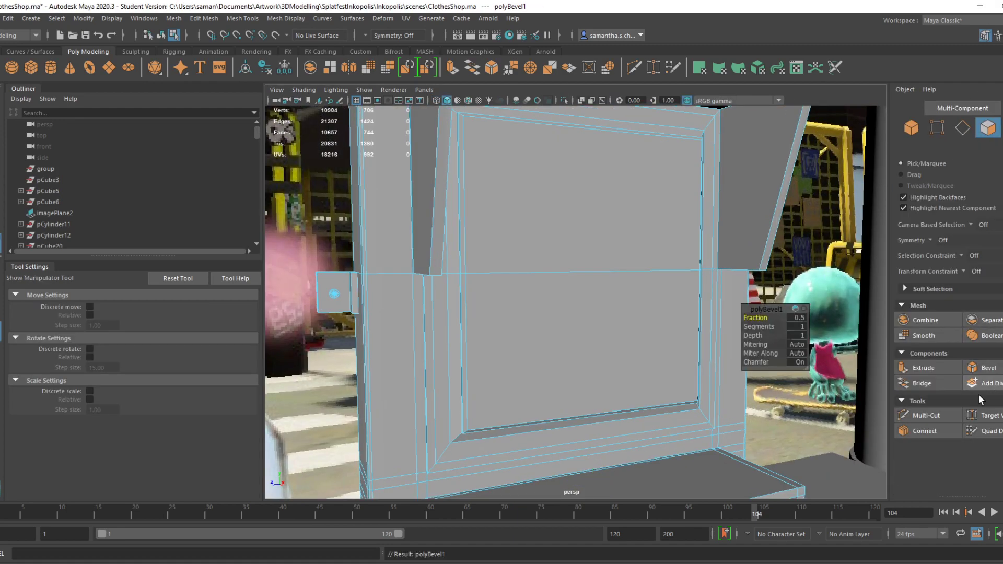
Undo the last bevel on the front panel faces of the signal box
{"action": "key", "text": "ctrl+z"}
{"action": "left_click_drag", "start_coordinate": [676, 437], "coordinate": [759, 330], "text": "alt"}
{"action": "scroll", "coordinate": [638, 372], "scroll_direction": "down", "scroll_amount": 4}
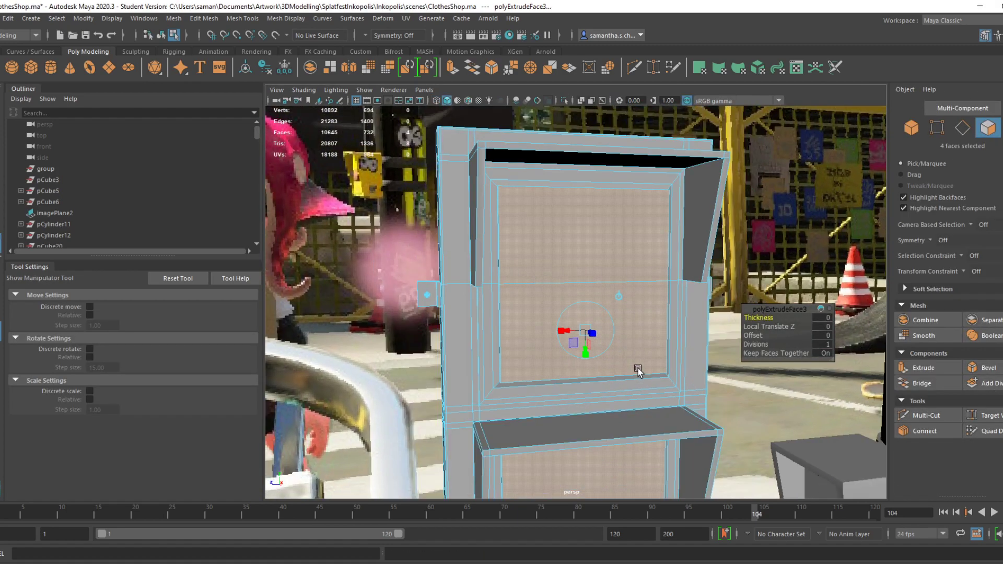
Shrink the four extruded panel faces inward with the scale axis orientation set to Component
{"action": "left_click_drag", "start_coordinate": [612, 380], "coordinate": [580, 359], "text": "alt"}
{"action": "key", "text": "r"}
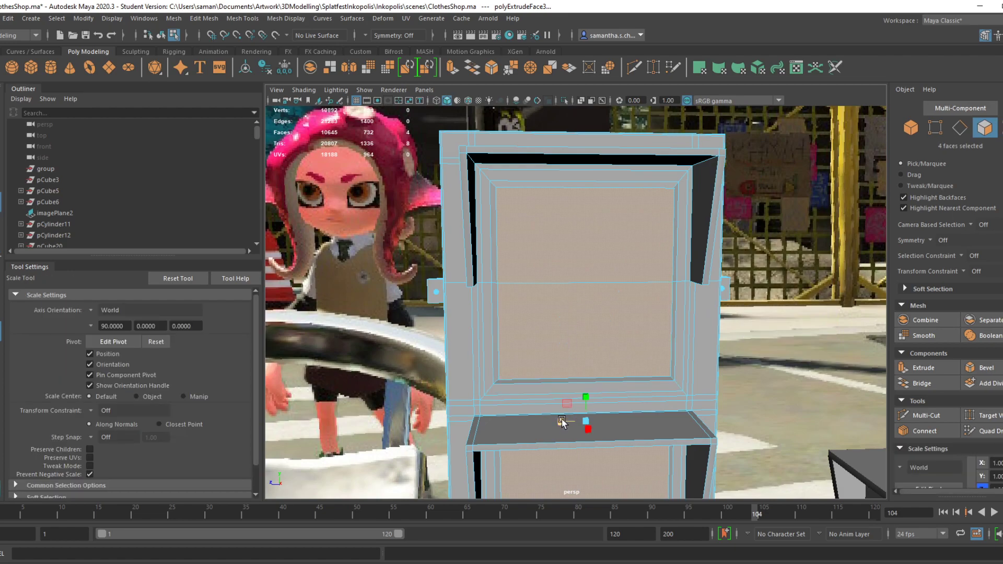
{"action": "left_click_drag", "start_coordinate": [561, 424], "coordinate": [538, 420]}
{"action": "left_click", "coordinate": [92, 311]}
{"action": "left_click", "coordinate": [112, 338]}
{"action": "left_click_drag", "start_coordinate": [585, 310], "coordinate": [584, 306]}
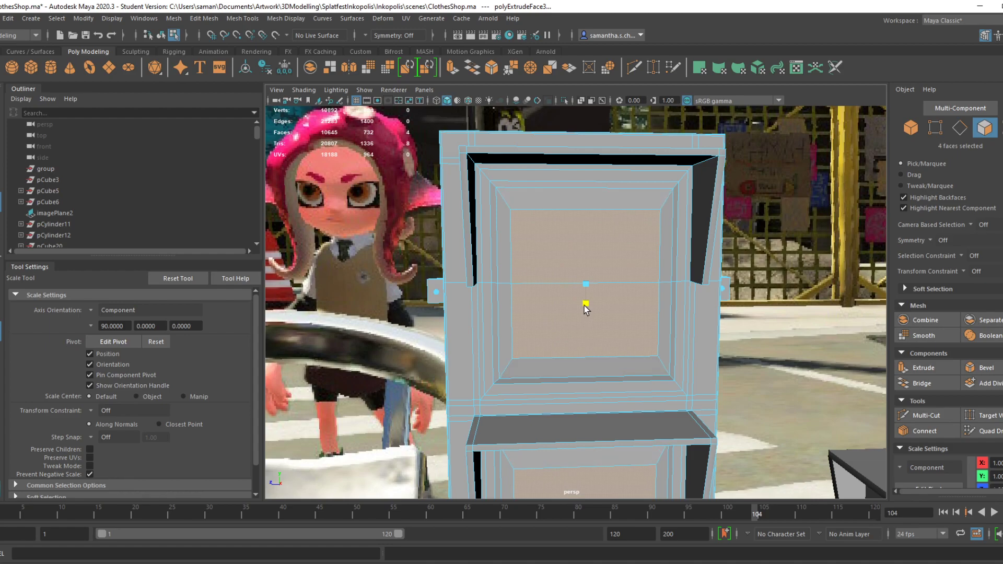
Try beveling the shrunken panel faces and check the shape in object mode
{"action": "left_click", "coordinate": [985, 368]}
{"action": "mouse_move", "coordinate": [684, 347]}
{"action": "left_mouse_down", "text": "alt"}
{"action": "mouse_move", "coordinate": [799, 346]}
{"action": "mouse_move", "coordinate": [676, 349]}
{"action": "mouse_move", "coordinate": [810, 347]}
{"action": "mouse_move", "coordinate": [702, 347]}
{"action": "left_mouse_up", "text": "alt"}
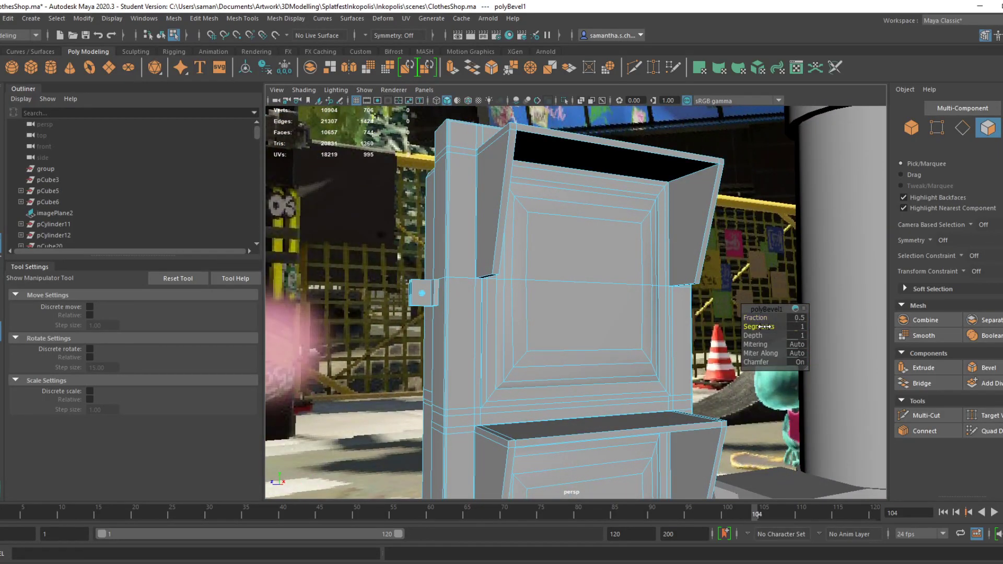
{"action": "right_click_drag", "start_coordinate": [591, 281], "coordinate": [675, 253]}
{"action": "scroll", "coordinate": [687, 313], "scroll_direction": "down", "scroll_amount": 5}
{"action": "left_click", "coordinate": [713, 444]}
{"action": "left_click_drag", "start_coordinate": [713, 443], "coordinate": [685, 384], "text": "alt"}
Undo the panel bevel and try smoothing the panel faces instead
{"action": "key", "text": "ctrl+z"}
{"action": "key", "text": "ctrl+z"}
{"action": "key", "text": "ctrl+z"}
{"action": "key", "text": "ctrl+z"}
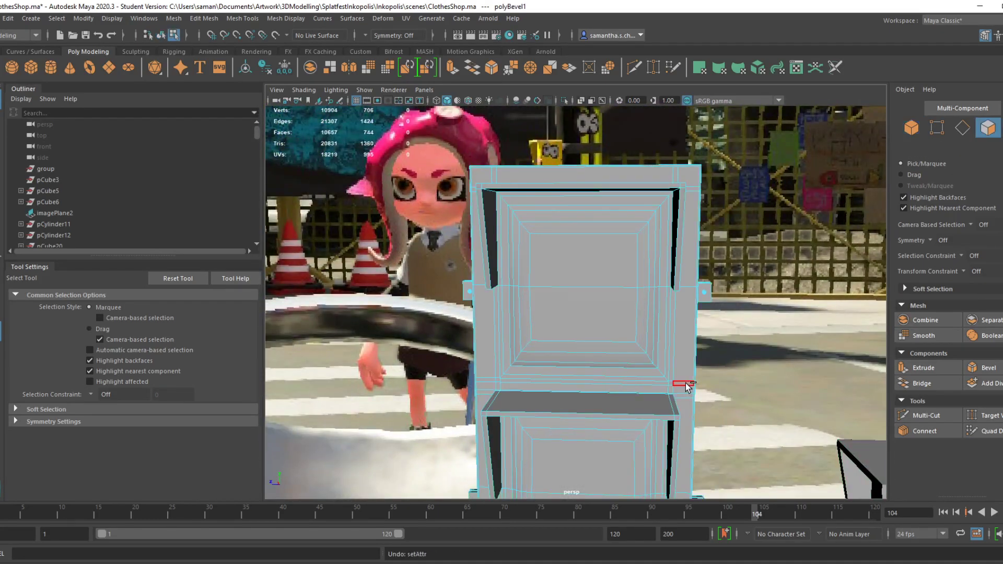
{"action": "left_click_drag", "start_coordinate": [604, 363], "coordinate": [964, 343], "text": "alt"}
{"action": "key", "text": "ctrl+z"}
{"action": "key", "text": "ctrl+z"}
{"action": "key", "text": "ctrl+z"}
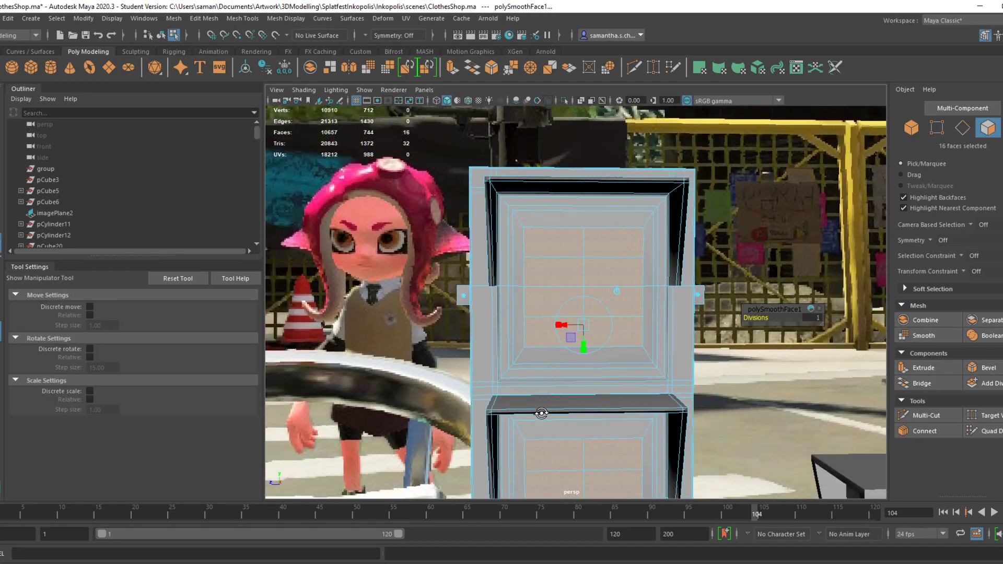
Bevel the panel faces with a Fraction of 0.8 and check the result in object mode
{"action": "left_click", "coordinate": [987, 368]}
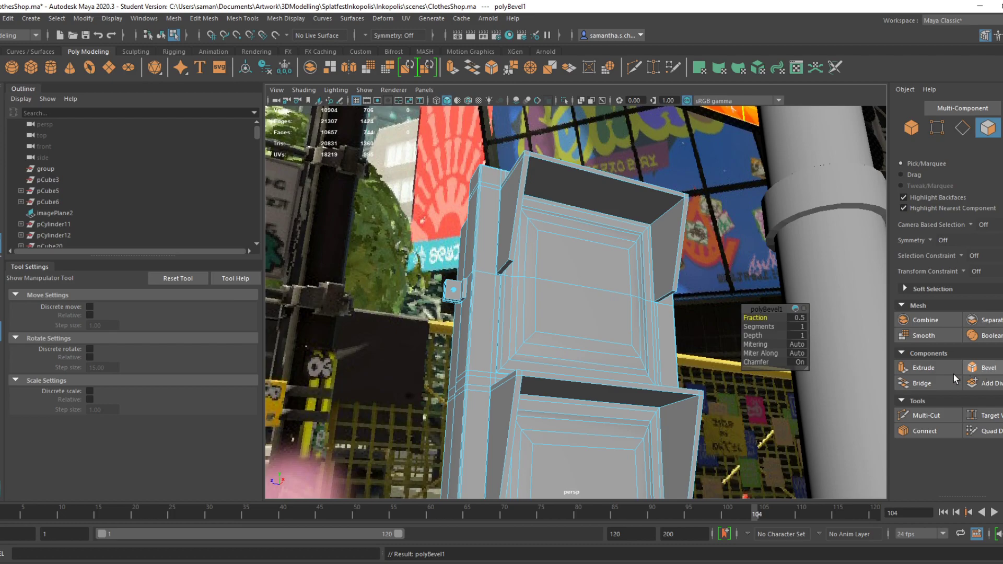
{"action": "left_click_drag", "start_coordinate": [600, 446], "coordinate": [719, 406], "text": "alt"}
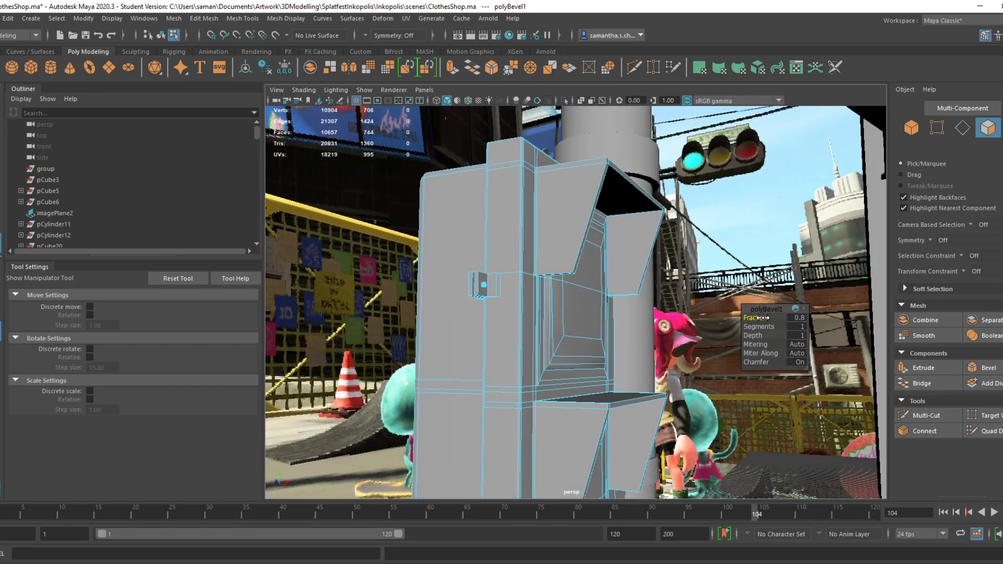
{"action": "mouse_move", "coordinate": [769, 329]}
{"action": "left_mouse_down", "text": "alt"}
{"action": "mouse_move", "coordinate": [549, 408]}
{"action": "mouse_move", "coordinate": [752, 336]}
{"action": "left_mouse_up", "text": "alt"}
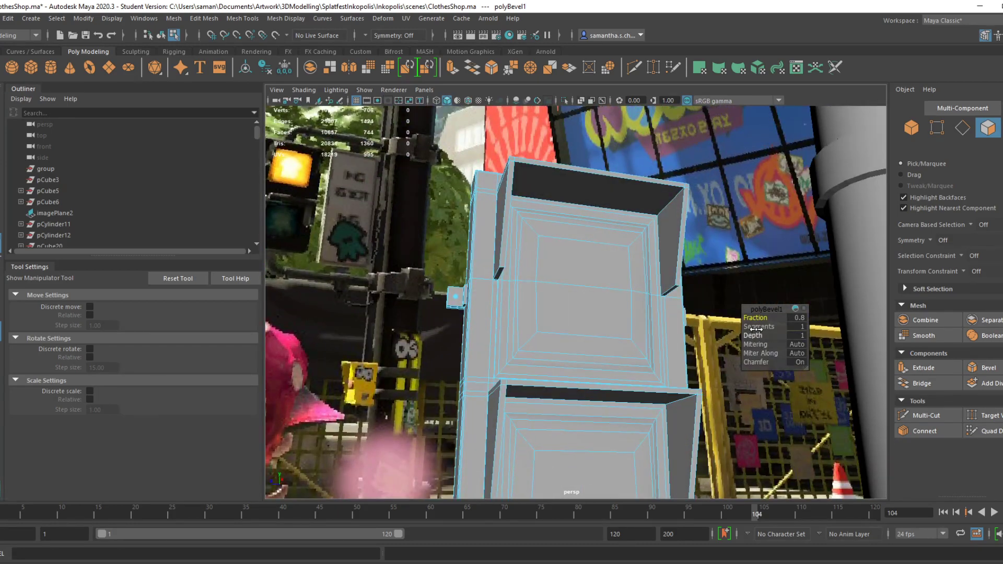
{"action": "right_click_drag", "start_coordinate": [583, 279], "coordinate": [640, 266]}
{"action": "left_click_drag", "start_coordinate": [641, 272], "coordinate": [682, 510], "text": "alt"}
{"action": "left_click", "coordinate": [691, 437]}
{"action": "left_click_drag", "start_coordinate": [640, 414], "coordinate": [665, 389], "text": "alt"}
Undo the 0.8 bevel and the scaling of the four panel faces
{"action": "key", "text": "ctrl+z"}
{"action": "key", "text": "ctrl+z"}
{"action": "key", "text": "ctrl+z"}
{"action": "key", "text": "w"}
{"action": "left_click_drag", "start_coordinate": [638, 444], "coordinate": [615, 432], "text": "alt"}
{"action": "key", "text": "ctrl+z"}
{"action": "key", "text": "ctrl+z"}
Scale the four extruded panel faces down vertically
{"action": "left_click_drag", "start_coordinate": [615, 432], "coordinate": [559, 422], "text": "alt"}
{"action": "key", "text": "r"}
{"action": "left_click_drag", "start_coordinate": [552, 282], "coordinate": [531, 354]}
{"action": "key", "text": "ctrl+z"}
{"action": "left_click_drag", "start_coordinate": [578, 308], "coordinate": [578, 303]}
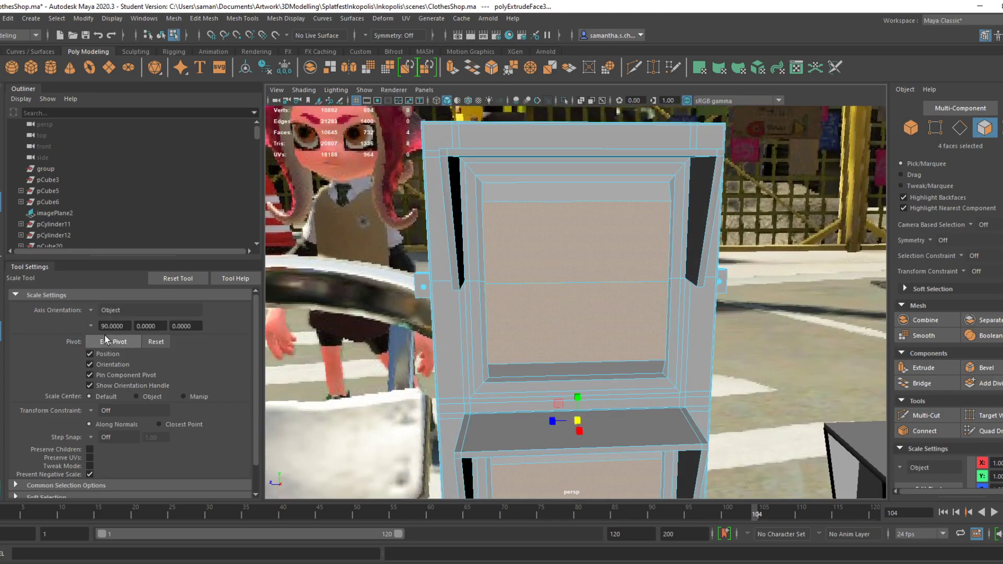
Shrink the panel faces horizontally with the axis orientation set to World, and save the scene
{"action": "left_click", "coordinate": [93, 312]}
{"action": "left_click", "coordinate": [131, 328]}
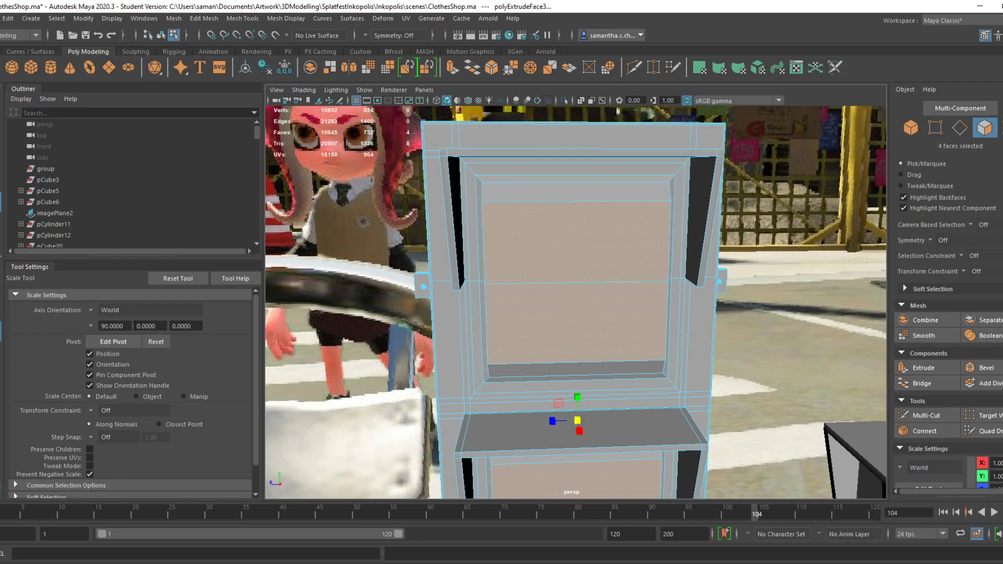
{"action": "left_click_drag", "start_coordinate": [551, 420], "coordinate": [555, 422]}
{"action": "key", "text": "ctrl+s"}
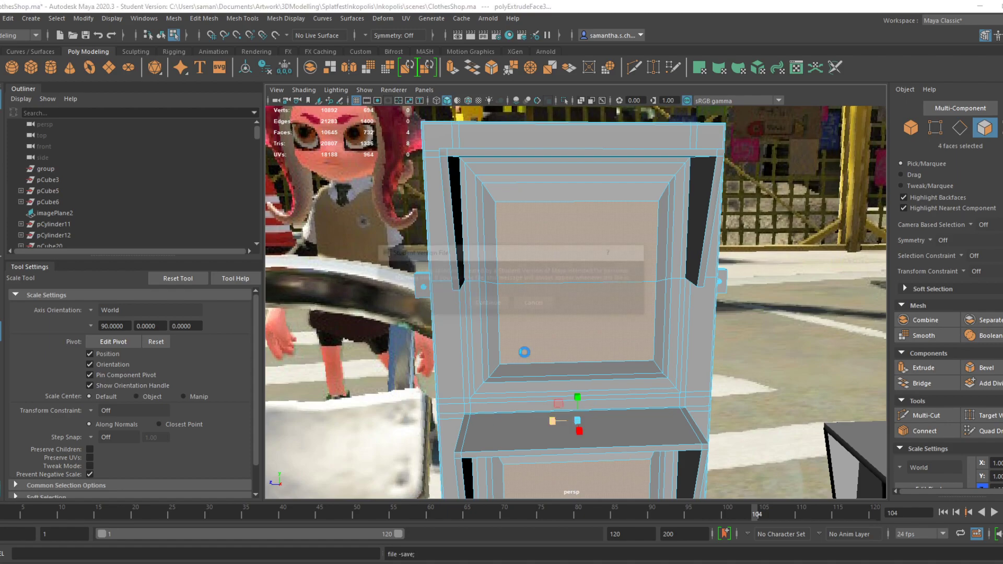
{"action": "left_click", "coordinate": [489, 306]}
Try beveling the rescaled panel faces
{"action": "left_click", "coordinate": [987, 368]}
{"action": "mouse_move", "coordinate": [649, 343]}
{"action": "left_mouse_down", "text": "alt"}
{"action": "mouse_move", "coordinate": [667, 316]}
{"action": "mouse_move", "coordinate": [691, 328]}
{"action": "mouse_move", "coordinate": [634, 346]}
{"action": "left_mouse_up", "text": "alt"}
{"action": "key", "text": "ctrl+z"}
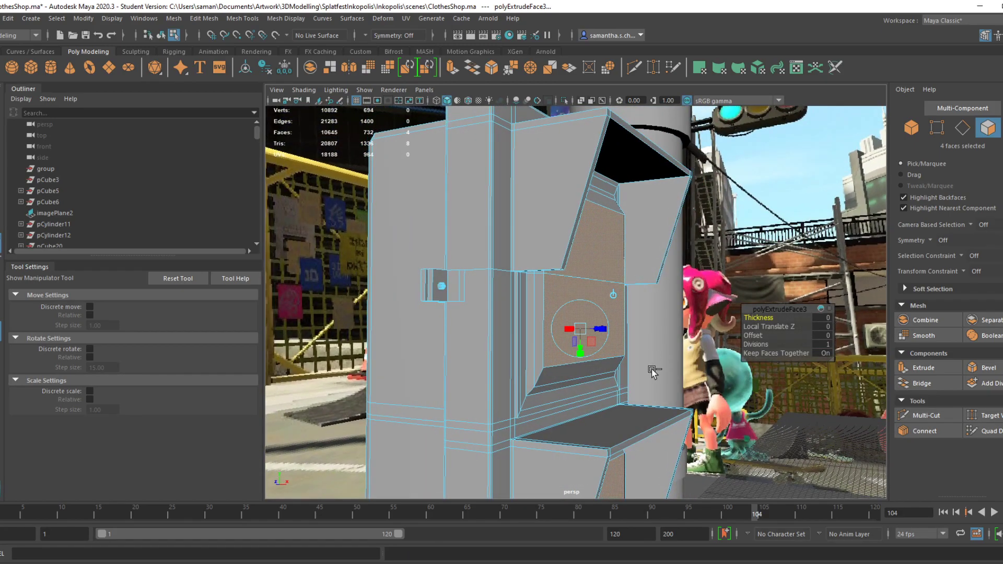
Try 4 divisions on the panel extrusion while checking its profile in the front view
{"action": "left_click_drag", "start_coordinate": [618, 406], "coordinate": [415, 405], "text": "alt"}
{"action": "key", "text": "space"}
{"action": "key", "text": "space"}
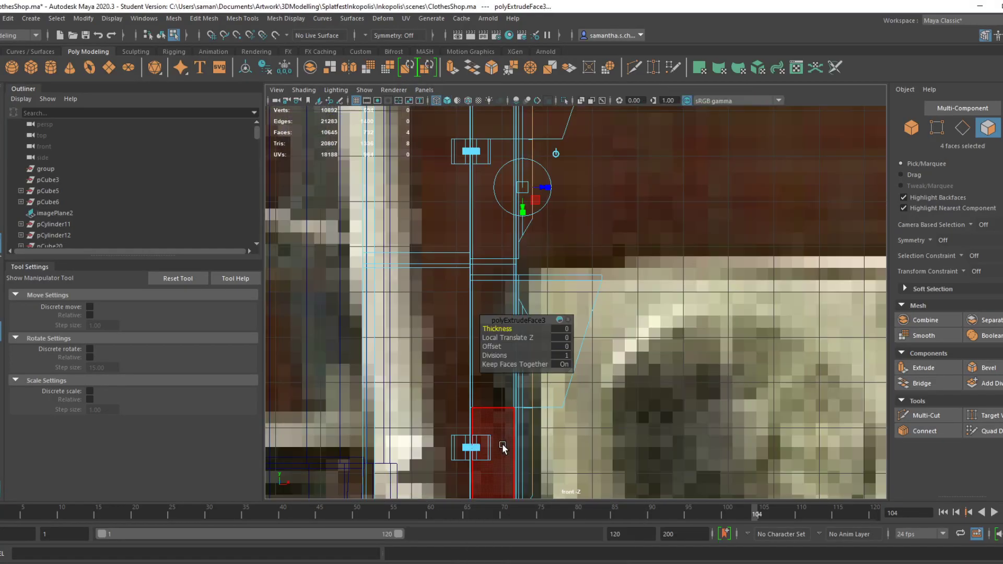
{"action": "middle_click_drag", "start_coordinate": [590, 346], "coordinate": [574, 464], "text": "alt"}
{"action": "scroll", "coordinate": [562, 413], "scroll_direction": "up", "scroll_amount": 5}
{"action": "middle_click_drag", "start_coordinate": [460, 438], "coordinate": [488, 392], "text": "alt"}
{"action": "scroll", "coordinate": [465, 425], "scroll_direction": "up", "scroll_amount": 2}
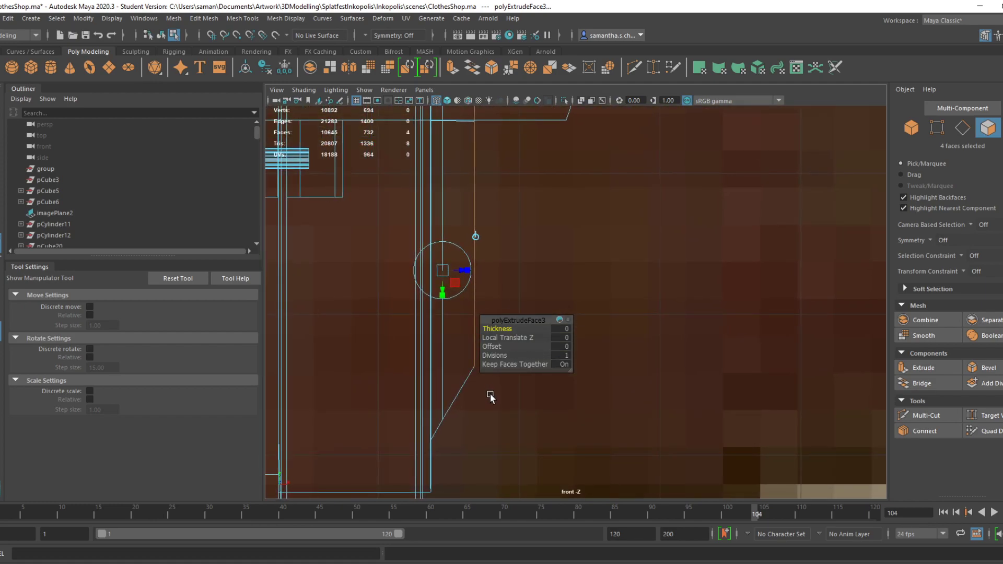
{"action": "scroll", "coordinate": [490, 397], "scroll_direction": "down", "scroll_amount": 2}
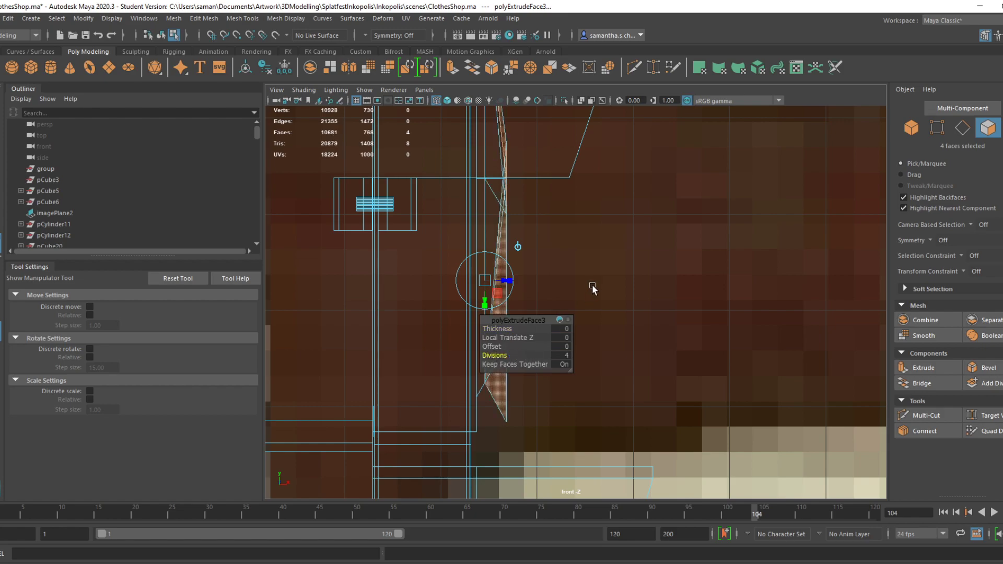
{"action": "key", "text": "space"}
{"action": "key", "text": "space"}
{"action": "left_click_drag", "start_coordinate": [679, 267], "coordinate": [784, 296], "text": "alt"}
{"action": "key", "text": "ctrl+z"}
{"action": "left_click_drag", "start_coordinate": [646, 366], "coordinate": [663, 335], "text": "alt"}
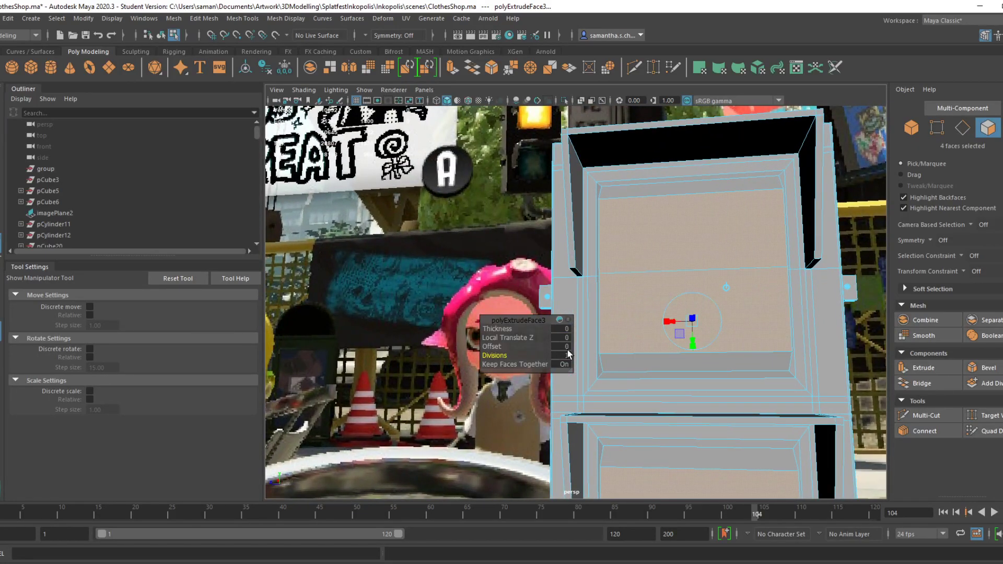
Scale the panel faces horizontally again, return to object mode and save the scene
{"action": "key", "text": "r"}
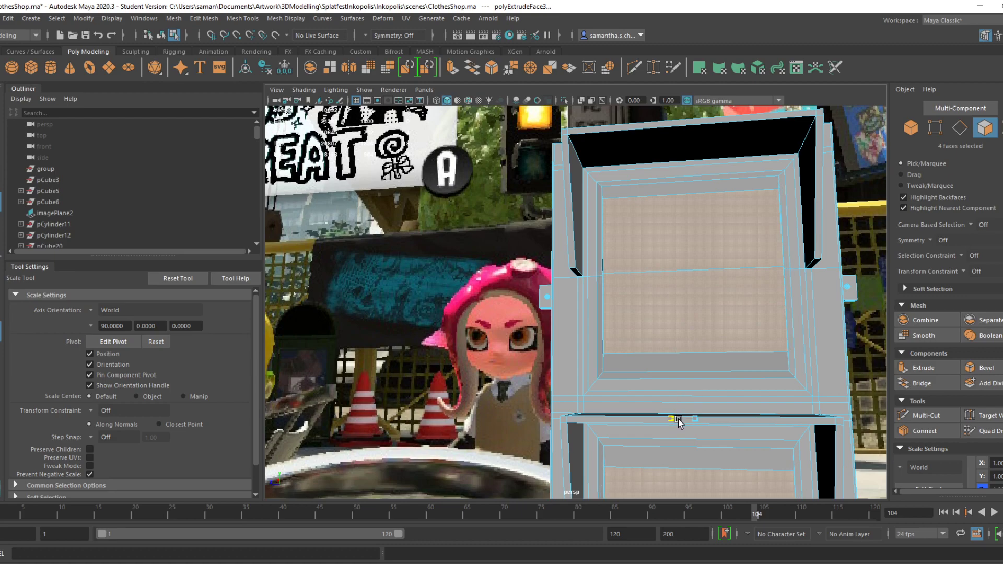
{"action": "left_click_drag", "start_coordinate": [694, 401], "coordinate": [736, 319], "text": "alt"}
{"action": "right_click_drag", "start_coordinate": [653, 239], "coordinate": [722, 228]}
{"action": "key", "text": "ctrl+s"}
{"action": "left_click", "coordinate": [498, 310]}
Examine the tapered panel edges of the signal box from several angles in edge mode
{"action": "left_click", "coordinate": [797, 379]}
{"action": "left_click_drag", "start_coordinate": [771, 375], "coordinate": [606, 380], "text": "alt"}
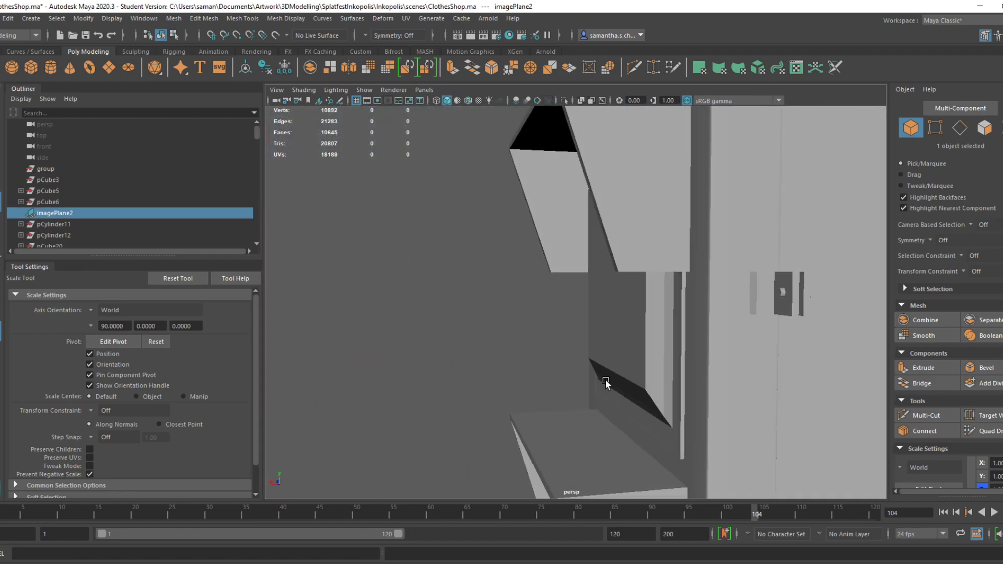
{"action": "left_click", "coordinate": [637, 352]}
{"action": "right_click_drag", "start_coordinate": [642, 283], "coordinate": [636, 239]}
{"action": "left_click_drag", "start_coordinate": [649, 308], "coordinate": [813, 331], "text": "alt"}
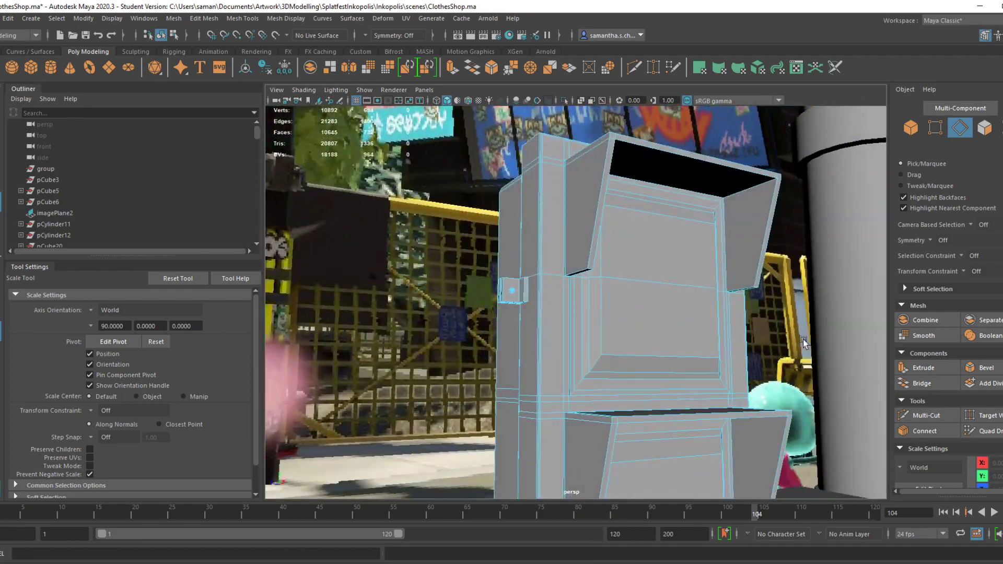
{"action": "left_click_drag", "start_coordinate": [585, 411], "coordinate": [629, 421], "text": "alt"}
{"action": "right_click_drag", "start_coordinate": [629, 421], "coordinate": [815, 459], "text": "alt"}
{"action": "left_click_drag", "start_coordinate": [815, 459], "coordinate": [610, 415], "text": "alt"}
Undo the scaling, movement and latest extrusion of the four panel faces
{"action": "key", "text": "ctrl+z"}
{"action": "key", "text": "ctrl+z"}
{"action": "key", "text": "ctrl+z"}
{"action": "key", "text": "ctrl+z"}
{"action": "key", "text": "ctrl+z"}
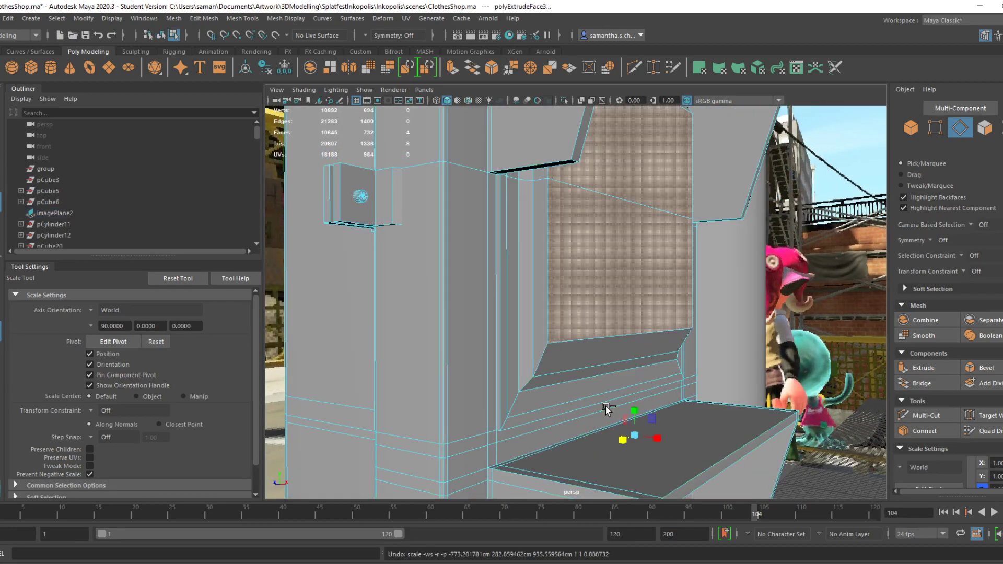
{"action": "key", "text": "ctrl+z"}
{"action": "key", "text": "ctrl+z"}
{"action": "key", "text": "ctrl+z"}
{"action": "key", "text": "ctrl+z"}
{"action": "key", "text": "ctrl+z"}
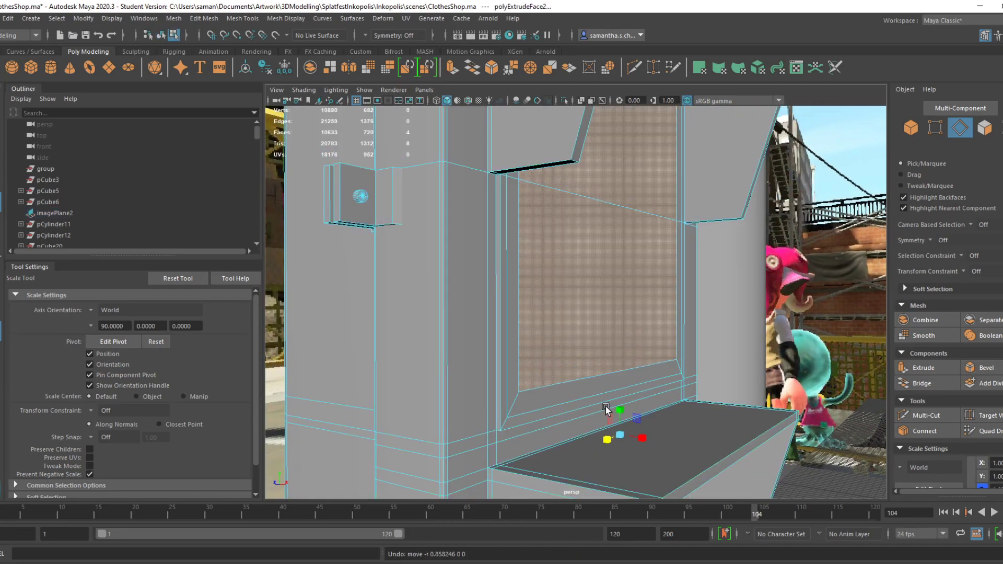
Try to move the panel faces along the X axis in the front view
{"action": "mouse_move", "coordinate": [582, 406]}
{"action": "left_mouse_down", "text": "alt"}
{"action": "mouse_move", "coordinate": [537, 461]}
{"action": "mouse_move", "coordinate": [589, 465]}
{"action": "mouse_move", "coordinate": [567, 378]}
{"action": "mouse_move", "coordinate": [590, 407]}
{"action": "left_mouse_up", "text": "alt"}
{"action": "key", "text": "space"}
{"action": "key", "text": "space"}
{"action": "scroll", "coordinate": [518, 420], "scroll_direction": "up", "scroll_amount": 1}
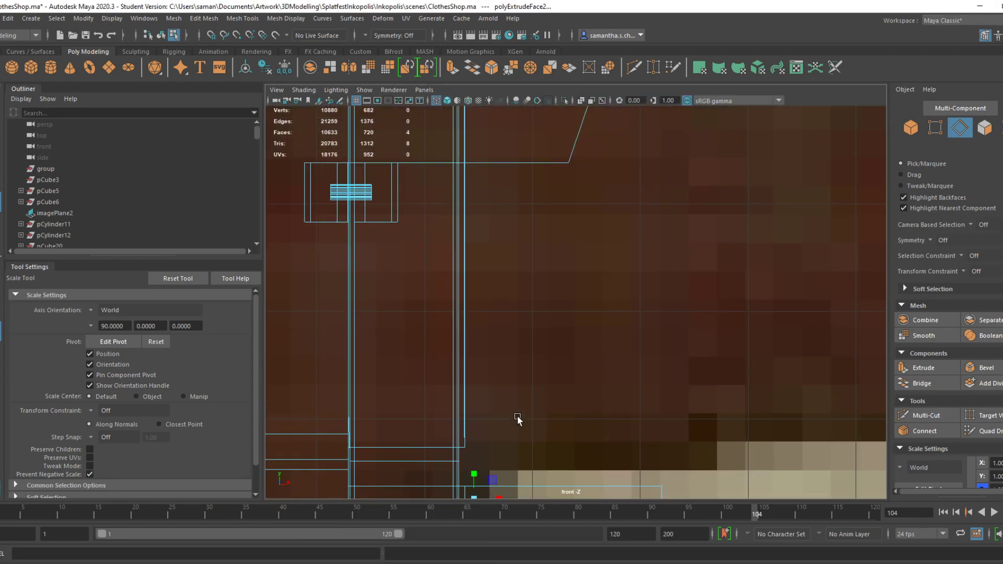
{"action": "key", "text": "w"}
{"action": "scroll", "coordinate": [524, 452], "scroll_direction": "down", "scroll_amount": 1}
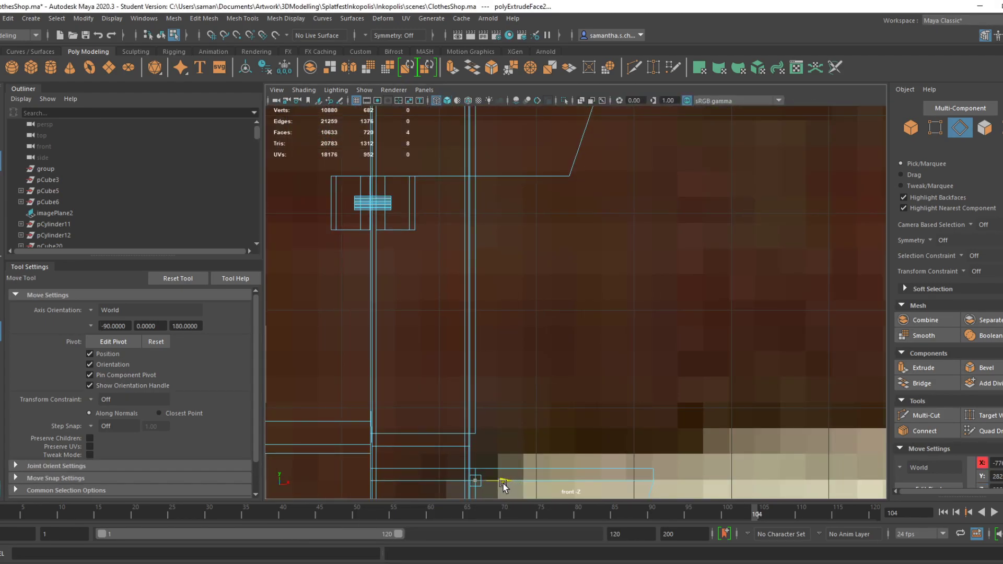
Try extruding the four panel faces again in the perspective view
{"action": "key", "text": "space"}
{"action": "key", "text": "space"}
{"action": "mouse_move", "coordinate": [593, 307]}
{"action": "left_mouse_down", "text": "alt"}
{"action": "mouse_move", "coordinate": [626, 237]}
{"action": "mouse_move", "coordinate": [603, 308]}
{"action": "left_mouse_up", "text": "alt"}
{"action": "key", "text": "space"}
{"action": "key", "text": "space"}
{"action": "left_click", "coordinate": [586, 307]}
{"action": "key", "text": "ctrl+e"}
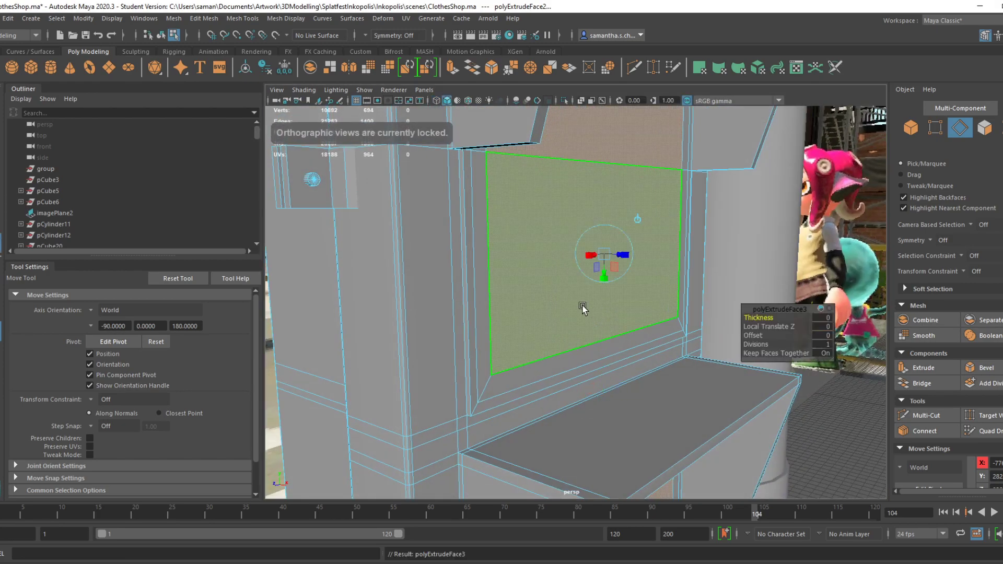
Undo the recent extrusions of the panel faces and return to face selection mode
{"action": "key", "text": "ctrl+z"}
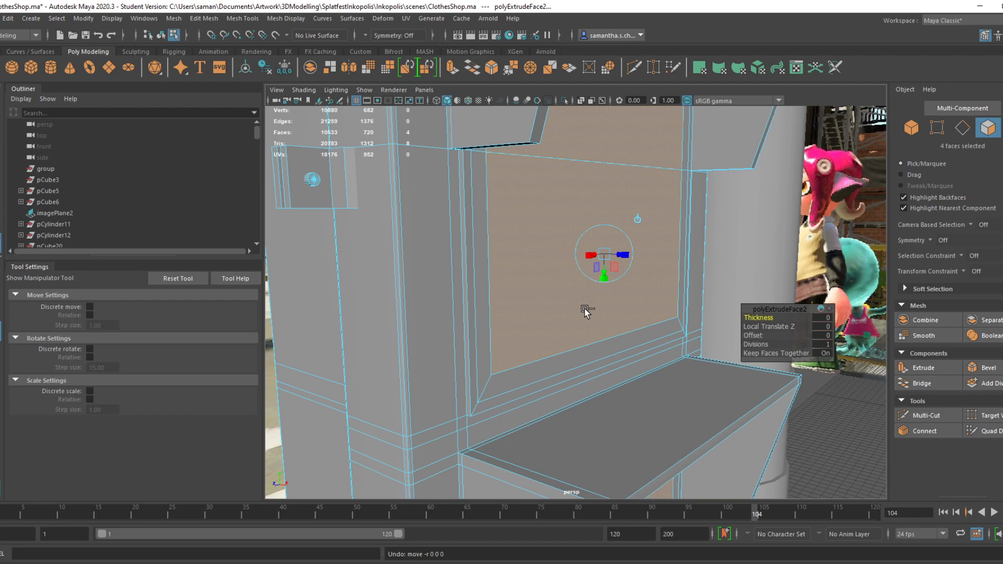
{"action": "key", "text": "ctrl+z"}
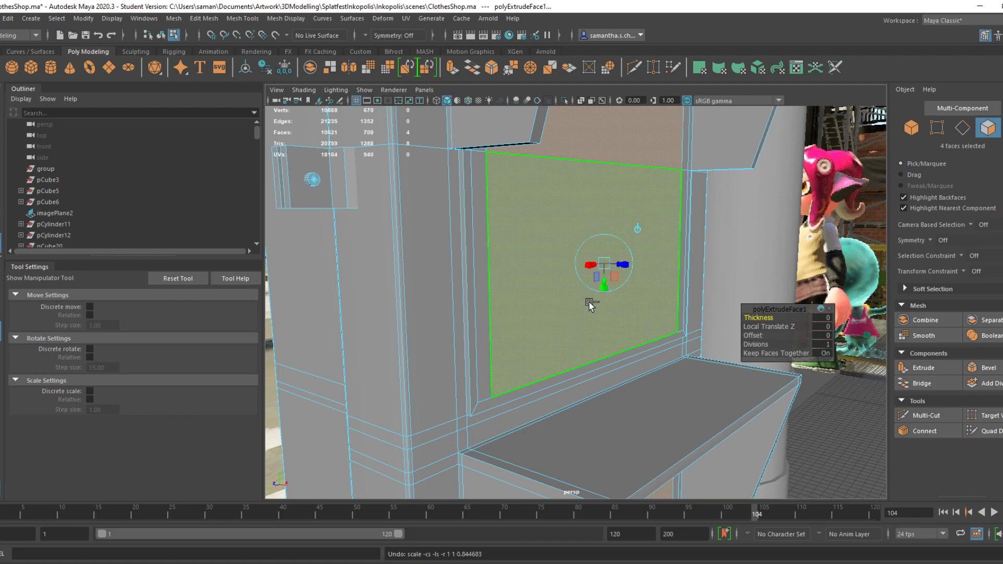
{"action": "key", "text": "ctrl+y"}
{"action": "right_click_drag", "start_coordinate": [581, 223], "coordinate": [529, 263]}
{"action": "left_click_drag", "start_coordinate": [568, 320], "coordinate": [580, 277], "text": "alt"}
{"action": "right_click_drag", "start_coordinate": [573, 251], "coordinate": [573, 281]}
{"action": "left_click_drag", "start_coordinate": [602, 321], "coordinate": [467, 432], "text": "alt"}
Adjust the 16 selected faces along the X axis in the front view, and save the scene
{"action": "key", "text": "space"}
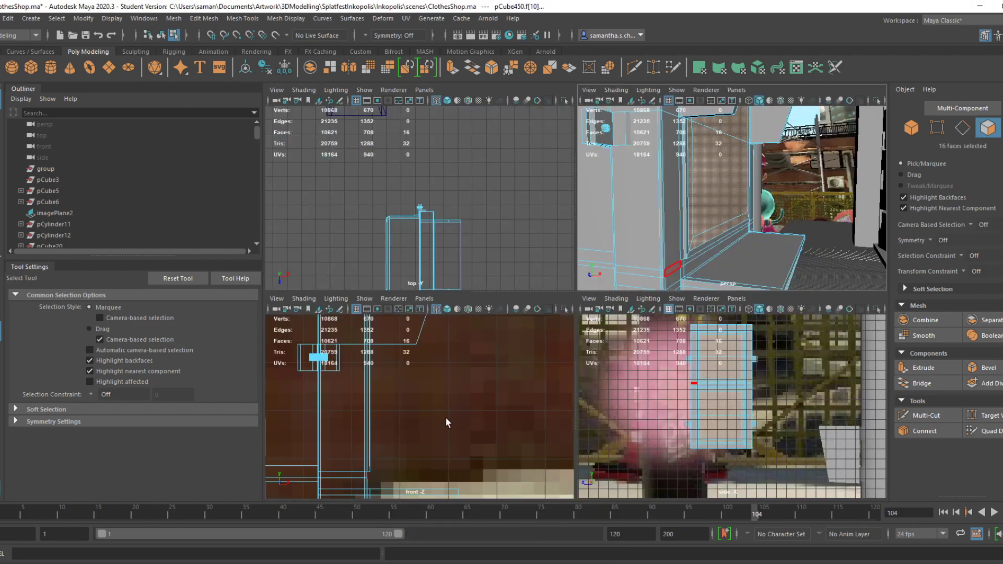
{"action": "key", "text": "space"}
{"action": "key", "text": "w"}
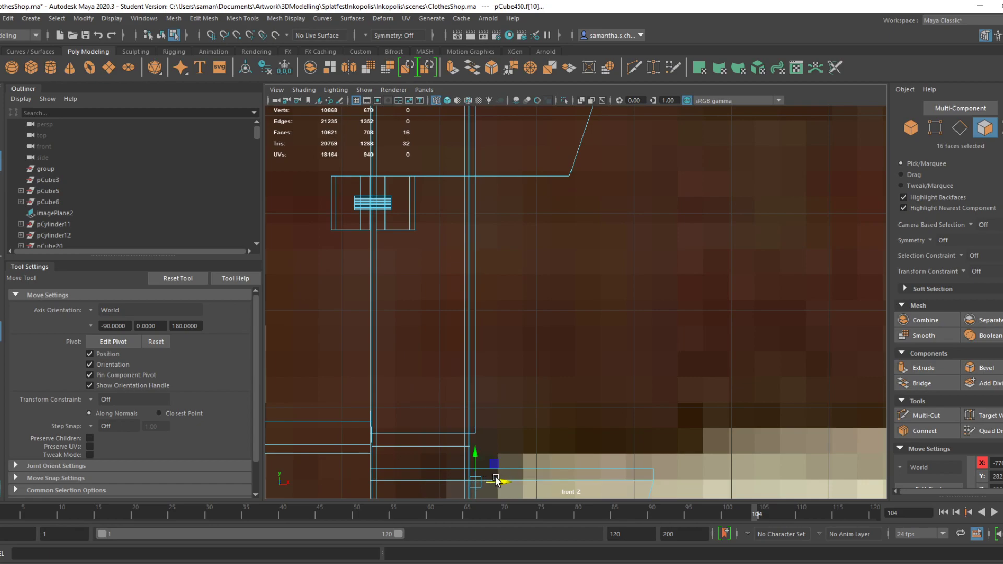
{"action": "key", "text": "space"}
{"action": "key", "text": "space"}
{"action": "key", "text": "ctrl+s"}
{"action": "left_click", "coordinate": [484, 307]}
Select the four inner faces of the two front panels
{"action": "scroll", "coordinate": [667, 399], "scroll_direction": "down", "scroll_amount": 4}
{"action": "left_click_drag", "start_coordinate": [667, 399], "coordinate": [573, 291], "text": "alt"}
{"action": "left_click", "coordinate": [574, 291]}
{"action": "middle_click_drag", "start_coordinate": [612, 366], "coordinate": [535, 444], "text": "alt"}
{"action": "left_click_drag", "start_coordinate": [535, 444], "coordinate": [550, 396], "text": "alt"}
{"action": "middle_click_drag", "start_coordinate": [593, 327], "coordinate": [585, 220], "text": "alt"}
{"action": "scroll", "coordinate": [578, 384], "scroll_direction": "down", "scroll_amount": 4}
{"action": "left_click", "coordinate": [586, 403], "text": "shift"}
{"action": "left_click", "coordinate": [571, 466], "text": "shift"}
{"action": "left_click_drag", "start_coordinate": [564, 464], "coordinate": [646, 443], "text": "alt"}
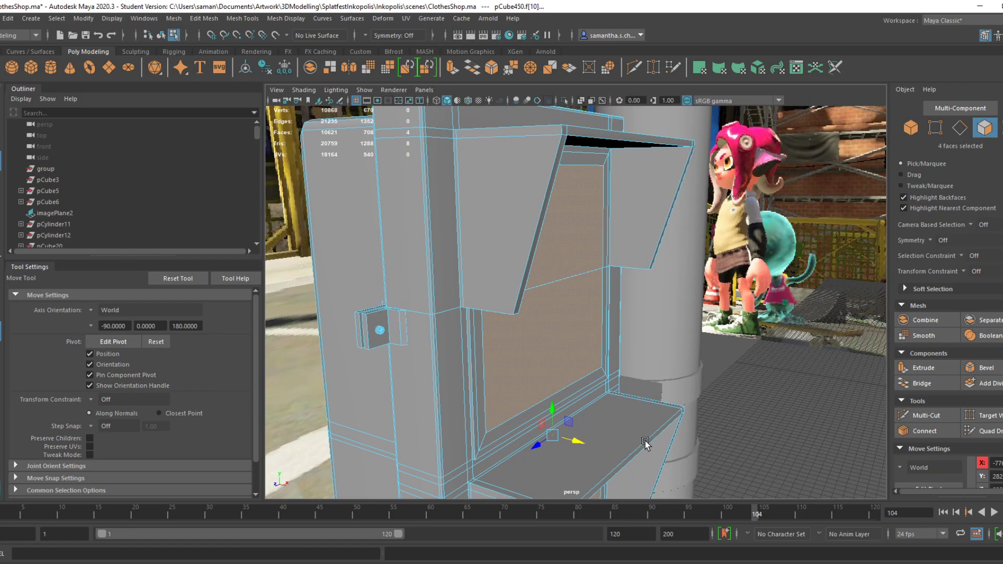
Extrude the four panel faces and pull the new faces outward along the X axis
{"action": "left_click_drag", "start_coordinate": [646, 443], "coordinate": [773, 481], "text": "alt"}
{"action": "scroll", "coordinate": [760, 477], "scroll_direction": "down", "scroll_amount": 14}
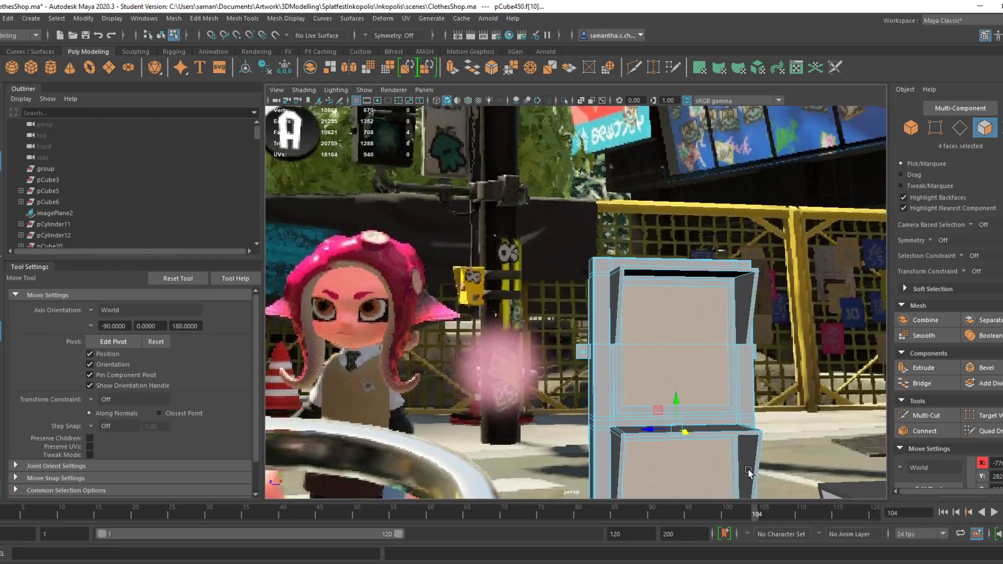
{"action": "scroll", "coordinate": [663, 426], "scroll_direction": "up", "scroll_amount": 8}
{"action": "right_click_drag", "start_coordinate": [629, 396], "coordinate": [753, 449], "text": "alt"}
{"action": "middle_click_drag", "start_coordinate": [753, 449], "coordinate": [617, 391], "text": "alt"}
{"action": "right_click_drag", "start_coordinate": [618, 391], "coordinate": [571, 375], "text": "alt"}
{"action": "left_click_drag", "start_coordinate": [543, 372], "coordinate": [653, 421], "text": "alt"}
{"action": "key", "text": "ctrl+e"}
{"action": "key", "text": "w"}
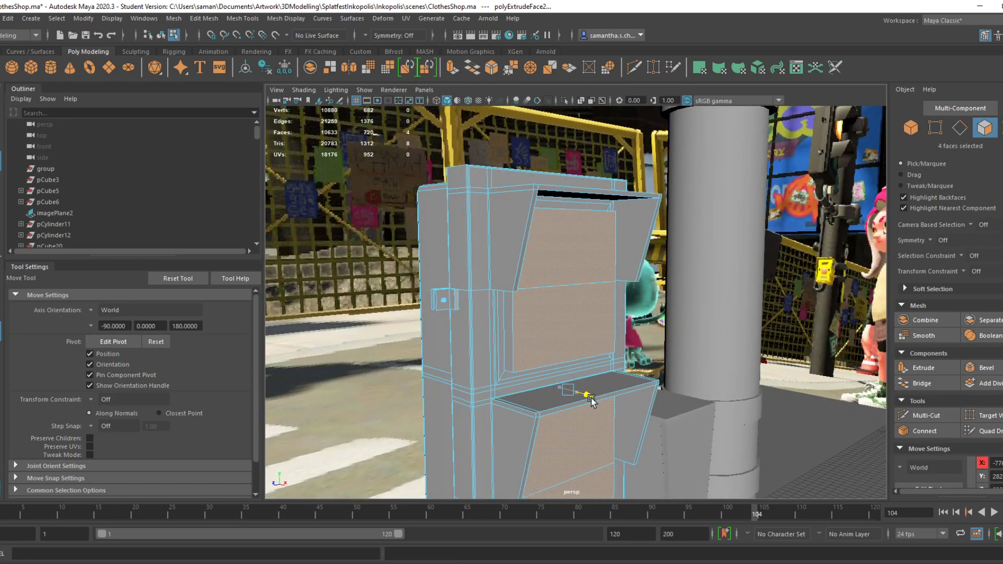
Bevel the extruded panel faces with a Fraction of 0.6 and 3 segments
{"action": "left_click_drag", "start_coordinate": [593, 402], "coordinate": [561, 407], "text": "alt"}
{"action": "left_click", "coordinate": [985, 368]}
{"action": "left_click_drag", "start_coordinate": [623, 408], "coordinate": [684, 414], "text": "alt"}
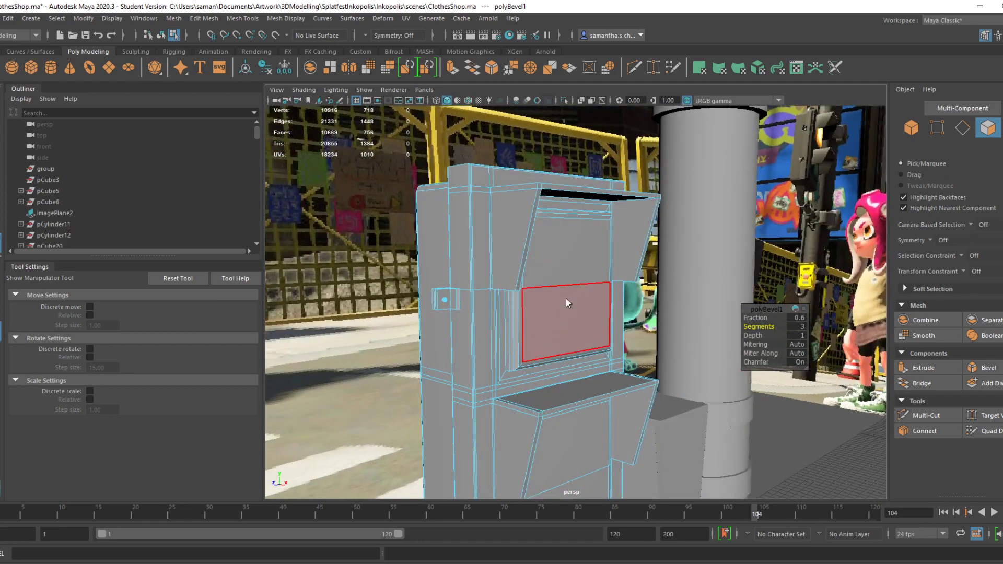
Return the signal box to object mode and save the scene
{"action": "key", "text": "q"}
{"action": "right_click_drag", "start_coordinate": [538, 267], "coordinate": [667, 239]}
{"action": "left_click_drag", "start_coordinate": [667, 239], "coordinate": [557, 458], "text": "alt"}
{"action": "key", "text": "ctrl+s"}
{"action": "left_click", "coordinate": [488, 303]}
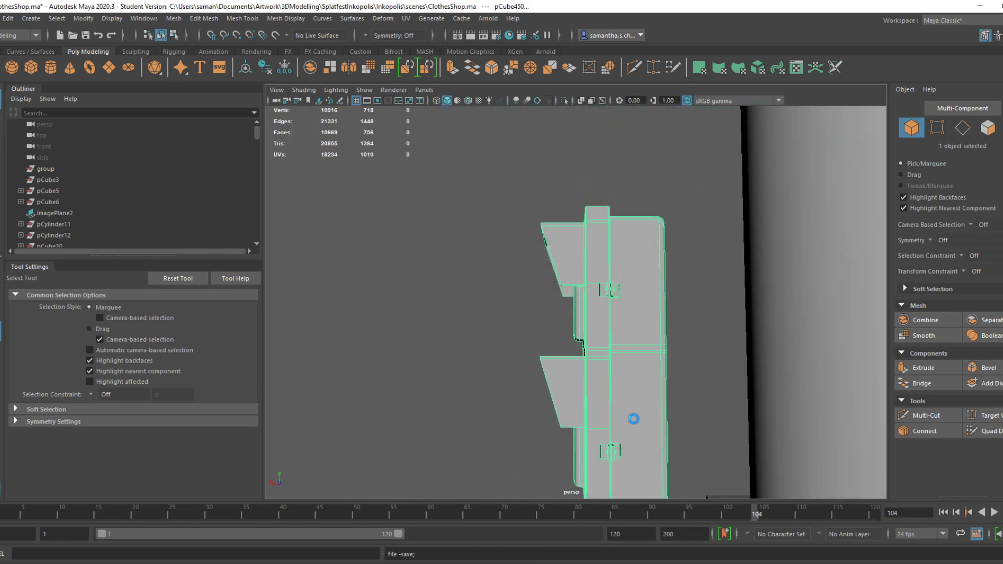
In the front view, select the bevel vertices of both front panels, leaving out the hood corners, for scaling along X
{"action": "key", "text": "space"}
{"action": "key", "text": "space"}
{"action": "scroll", "coordinate": [525, 407], "scroll_direction": "down", "scroll_amount": 8}
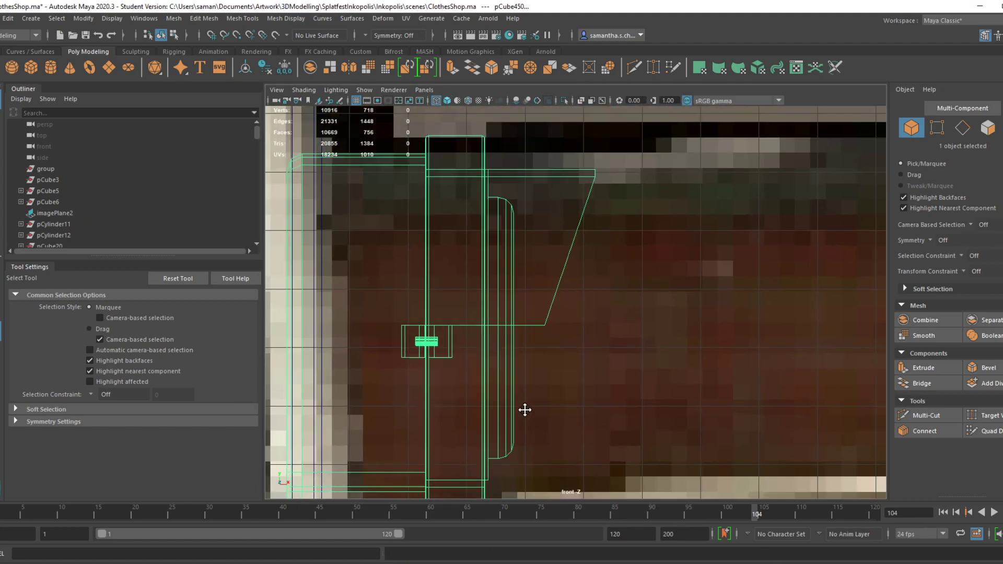
{"action": "middle_click_drag", "start_coordinate": [523, 411], "coordinate": [530, 263], "text": "alt"}
{"action": "right_click_drag", "start_coordinate": [527, 226], "coordinate": [529, 198]}
{"action": "right_click_drag", "start_coordinate": [526, 126], "coordinate": [510, 119]}
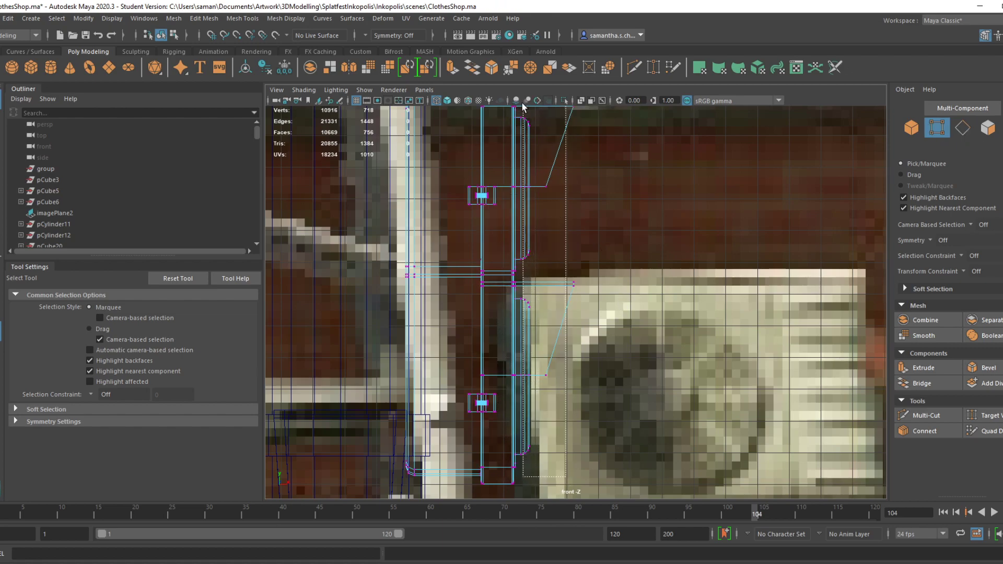
{"action": "left_click_drag", "start_coordinate": [520, 108], "coordinate": [554, 476]}
{"action": "key", "text": "r"}
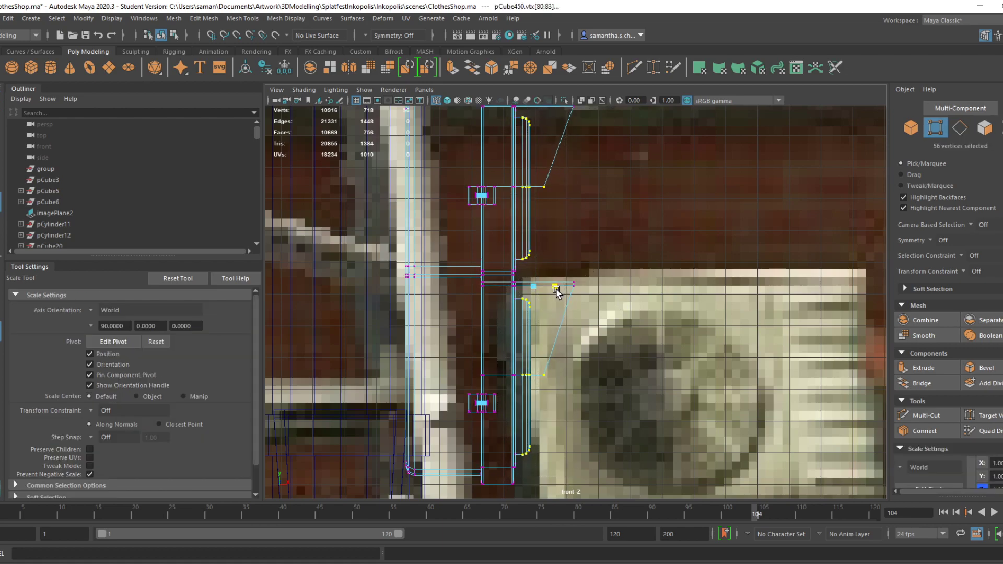
{"action": "left_click_drag", "start_coordinate": [556, 292], "coordinate": [527, 157]}
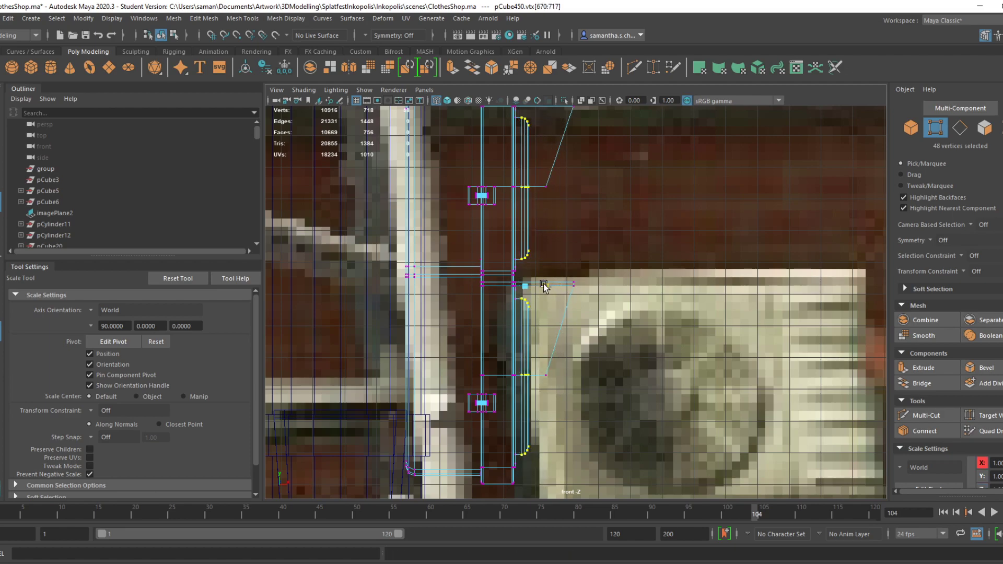
Shift the selected panel vertices along X toward the box, flatten their depth, and save the scene
{"action": "key", "text": "w"}
{"action": "left_click_drag", "start_coordinate": [558, 289], "coordinate": [553, 287]}
{"action": "key", "text": "ctrl+s"}
{"action": "left_click", "coordinate": [495, 304]}
{"action": "key", "text": "r"}
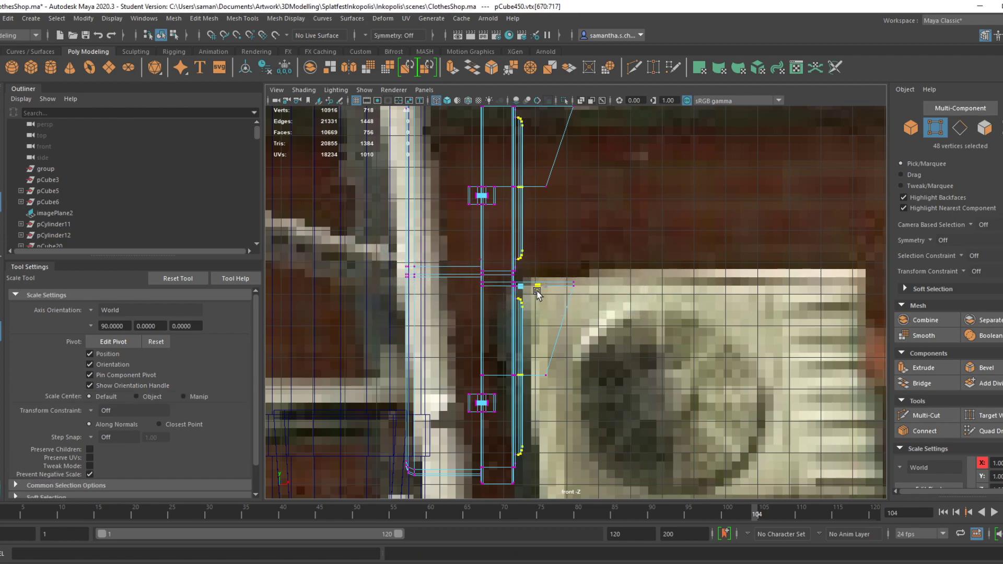
{"action": "key", "text": "w"}
{"action": "left_click_drag", "start_coordinate": [541, 291], "coordinate": [541, 289]}
{"action": "key", "text": "ctrl+s"}
{"action": "left_click", "coordinate": [481, 307]}
Return the signal box to object mode in the perspective view, select the neighbouring pipe, and save the scene
{"action": "key", "text": "space"}
{"action": "key", "text": "space"}
{"action": "mouse_move", "coordinate": [606, 269]}
{"action": "left_mouse_down", "text": "alt"}
{"action": "mouse_move", "coordinate": [695, 298]}
{"action": "mouse_move", "coordinate": [674, 296]}
{"action": "left_mouse_up", "text": "alt"}
{"action": "right_click_drag", "start_coordinate": [552, 282], "coordinate": [615, 258]}
{"action": "left_click_drag", "start_coordinate": [627, 313], "coordinate": [544, 354], "text": "alt"}
{"action": "scroll", "coordinate": [658, 356], "scroll_direction": "up", "scroll_amount": 3}
{"action": "left_click", "coordinate": [624, 330]}
{"action": "key", "text": "ctrl+s"}
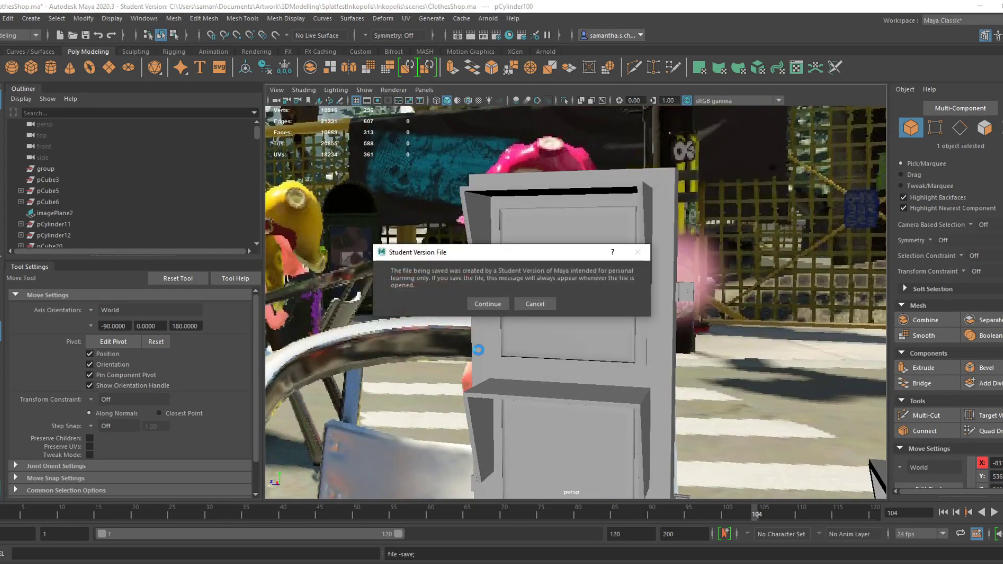
{"action": "left_click", "coordinate": [477, 304]}
In the side view, select the signal box's faces covering the lower half of the upper front panel
{"action": "scroll", "coordinate": [574, 375], "scroll_direction": "down", "scroll_amount": 4}
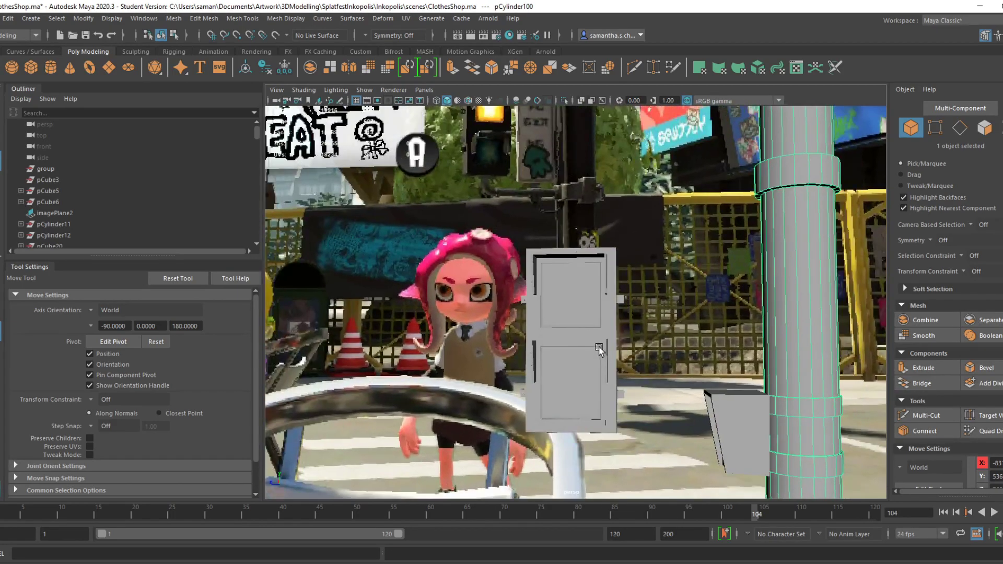
{"action": "key", "text": "space"}
{"action": "key", "text": "space"}
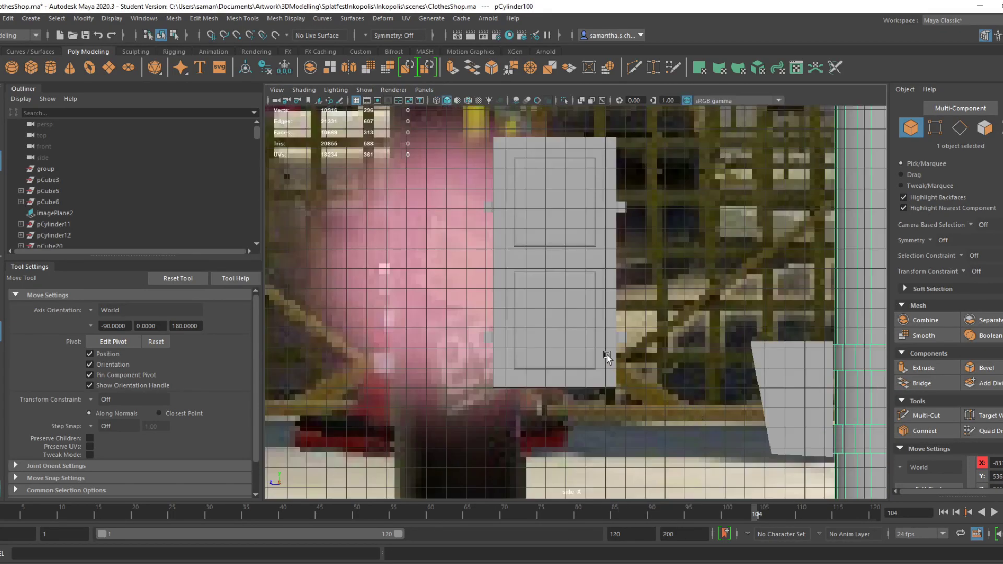
{"action": "scroll", "coordinate": [606, 359], "scroll_direction": "up", "scroll_amount": 3}
{"action": "left_click", "coordinate": [521, 242]}
{"action": "right_click", "coordinate": [522, 242]}
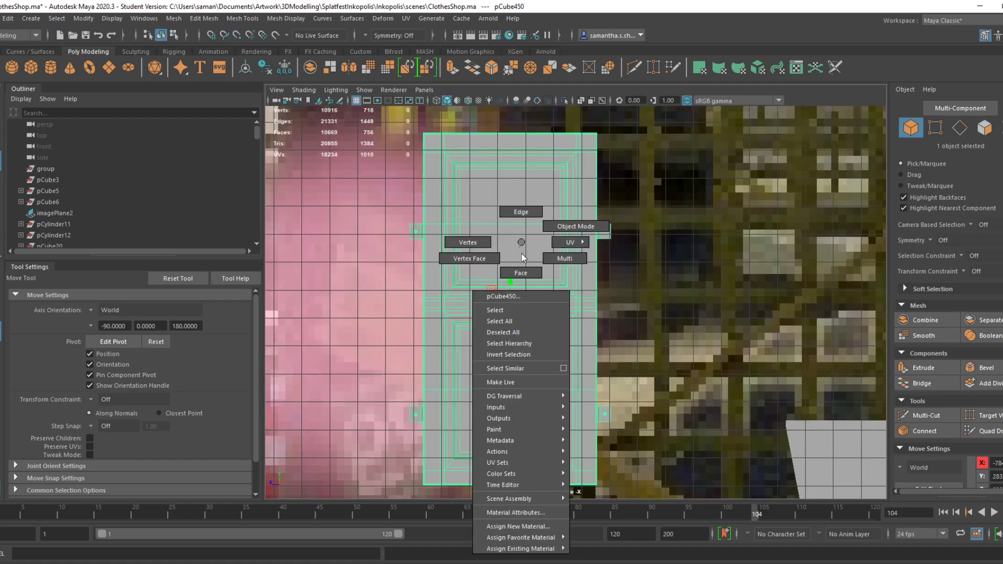
{"action": "right_click_drag", "start_coordinate": [519, 251], "coordinate": [519, 273]}
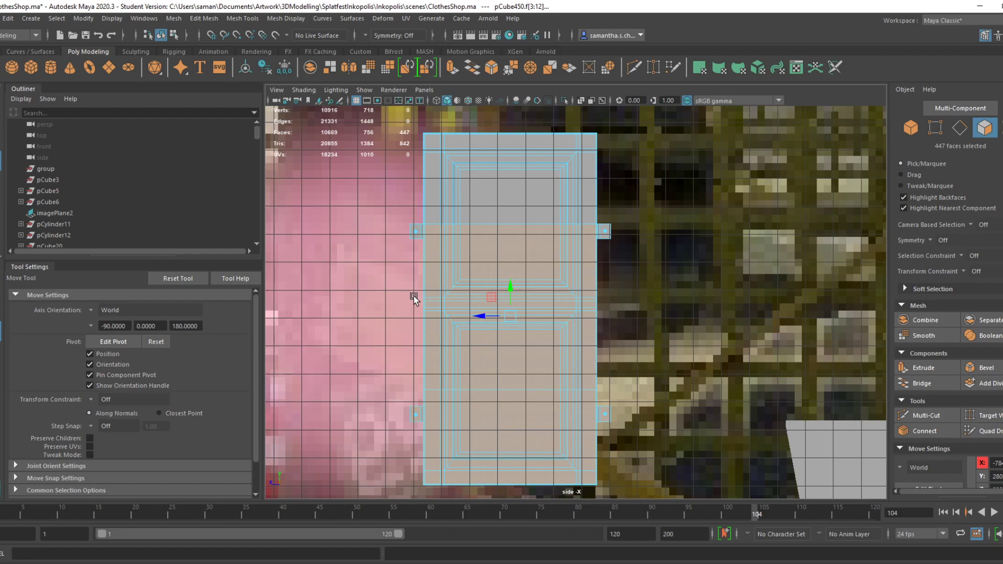
{"action": "left_click_drag", "start_coordinate": [687, 435], "coordinate": [701, 497], "text": "ctrl"}
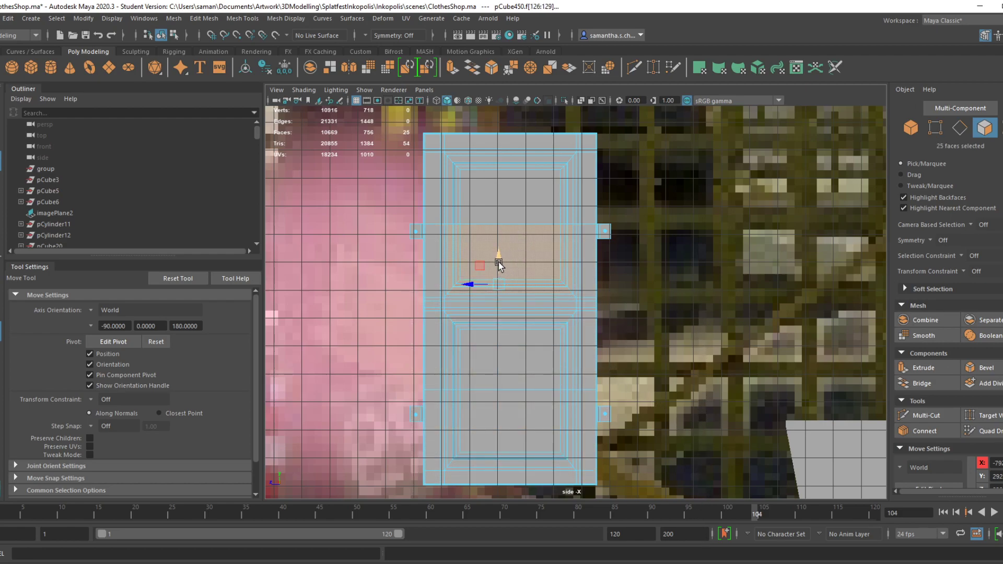
Try to move the selected upper-panel faces up along the Y axis
{"action": "left_click_drag", "start_coordinate": [500, 256], "coordinate": [500, 253]}
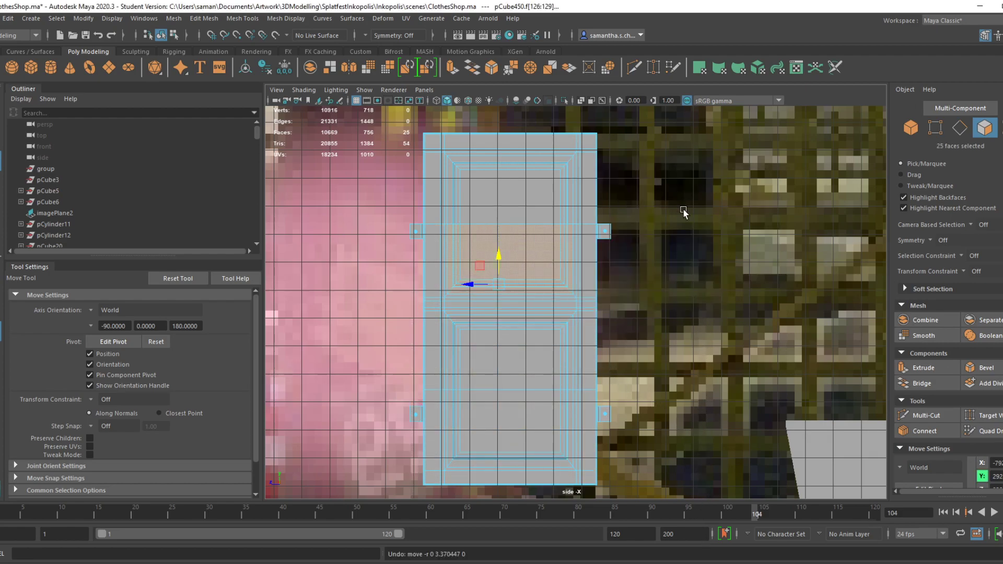
{"action": "key", "text": "space"}
{"action": "key", "text": "space"}
{"action": "left_click_drag", "start_coordinate": [665, 302], "coordinate": [544, 343], "text": "alt"}
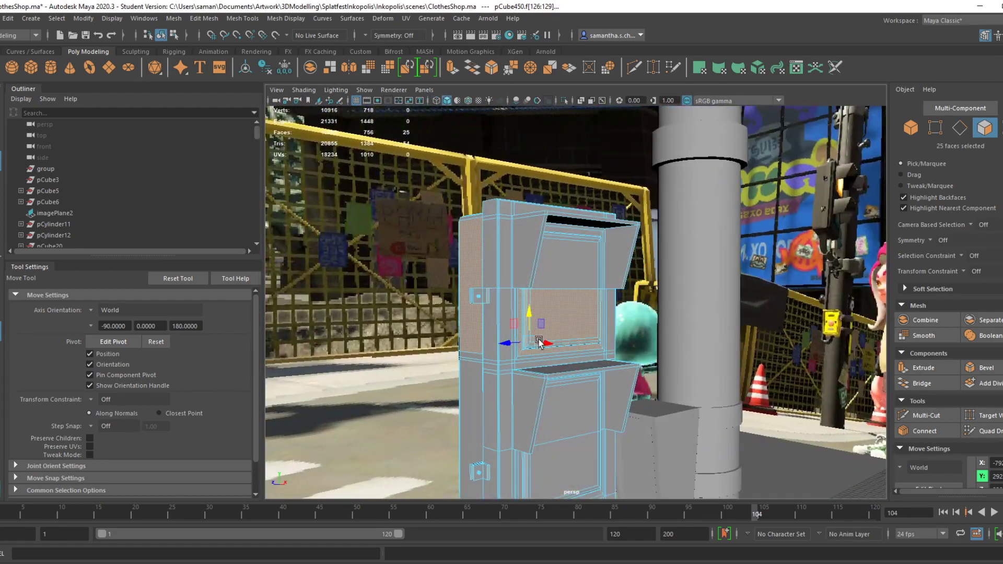
{"action": "key", "text": "ctrl+z"}
{"action": "left_click_drag", "start_coordinate": [665, 365], "coordinate": [754, 387], "text": "alt"}
{"action": "key", "text": "ctrl+z"}
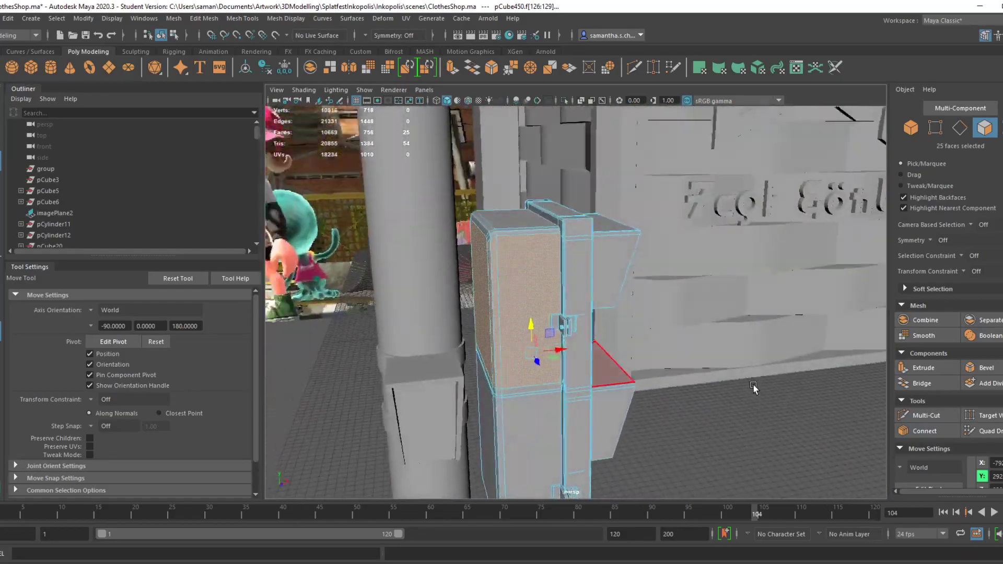
Remove the faces at the rear of the box from the selection, keeping the upper panel's lower faces
{"action": "key", "text": "space"}
{"action": "key", "text": "space"}
{"action": "key", "text": "space"}
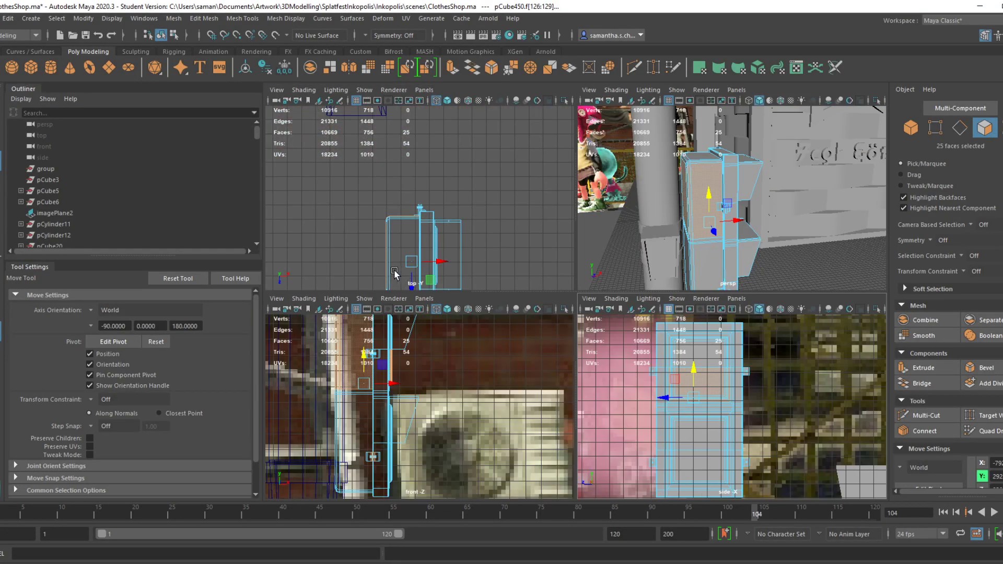
{"action": "left_click_drag", "start_coordinate": [318, 352], "coordinate": [361, 363], "text": "ctrl"}
{"action": "key", "text": "space"}
{"action": "left_click_drag", "start_coordinate": [660, 349], "coordinate": [552, 353], "text": "alt"}
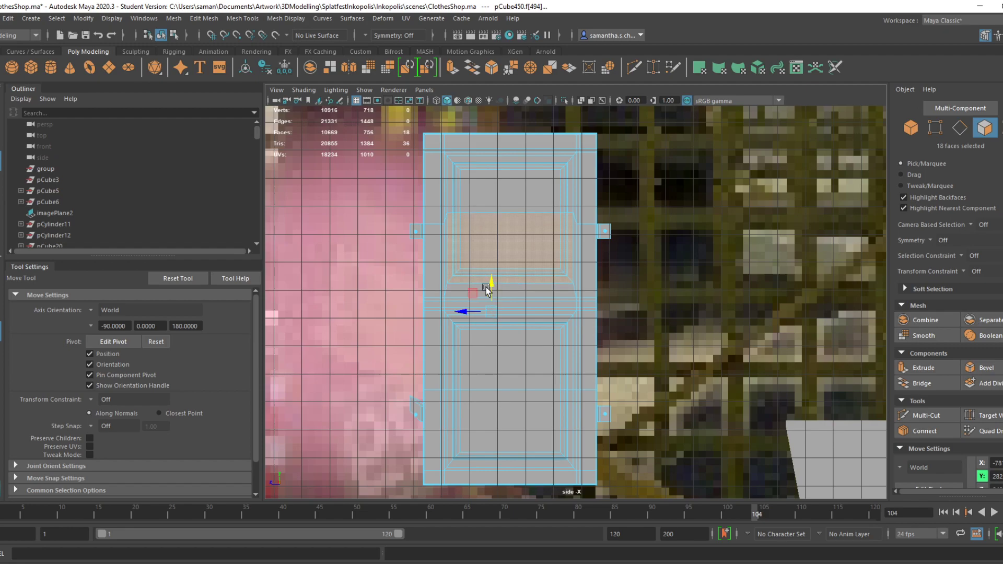
Try to raise the upper panel's lower faces and the whole section below them along the Y axis
{"action": "left_click_drag", "start_coordinate": [404, 299], "coordinate": [787, 485]}
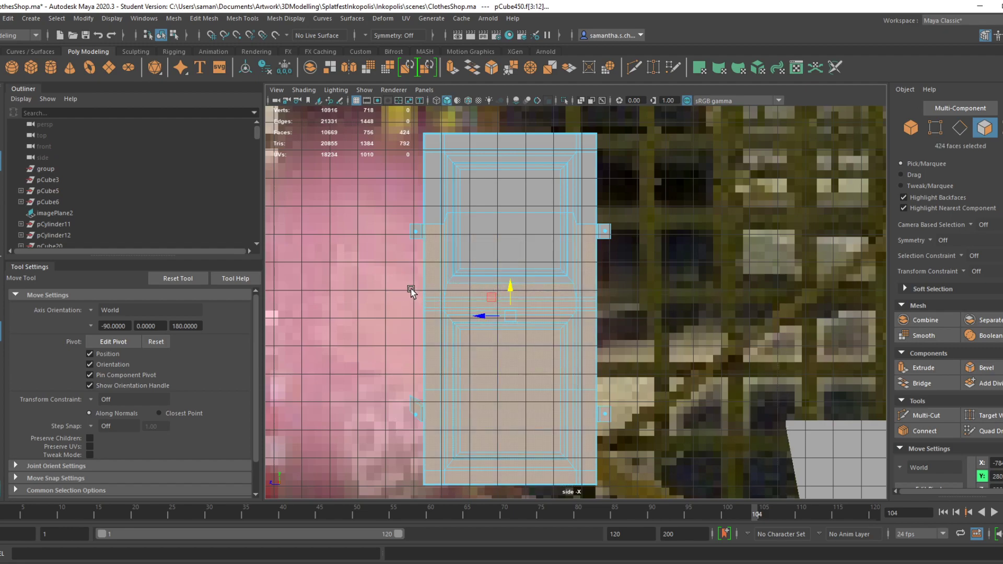
{"action": "left_click_drag", "start_coordinate": [511, 294], "coordinate": [514, 284]}
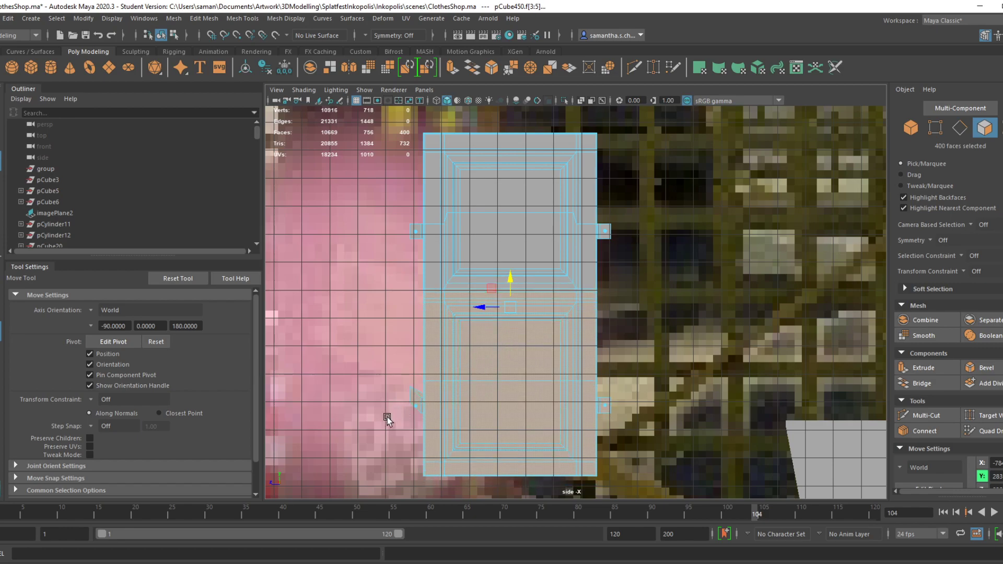
{"action": "left_click_drag", "start_coordinate": [403, 430], "coordinate": [759, 523]}
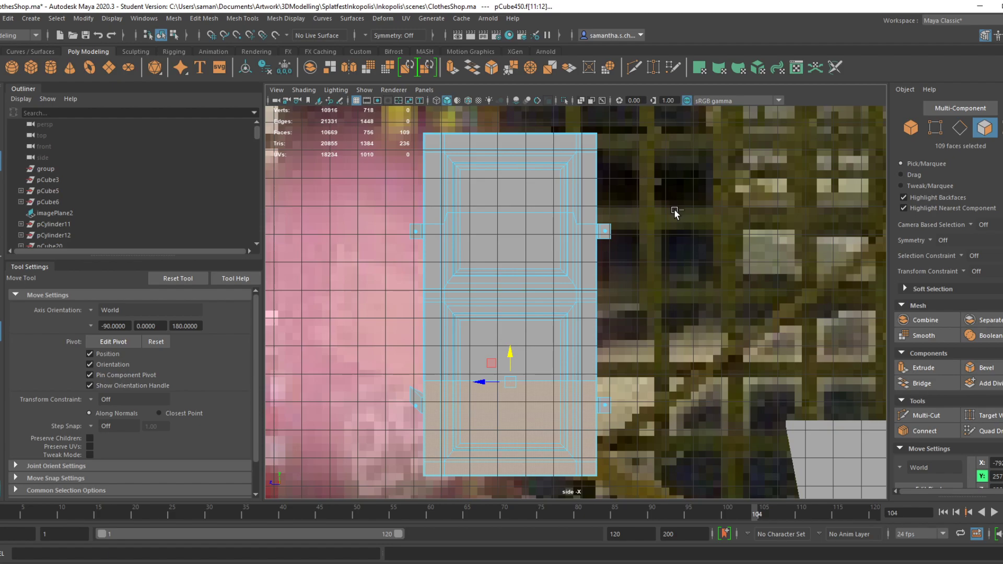
{"action": "key", "text": "ctrl+z"}
{"action": "key", "text": "ctrl+z"}
{"action": "key", "text": "ctrl+z"}
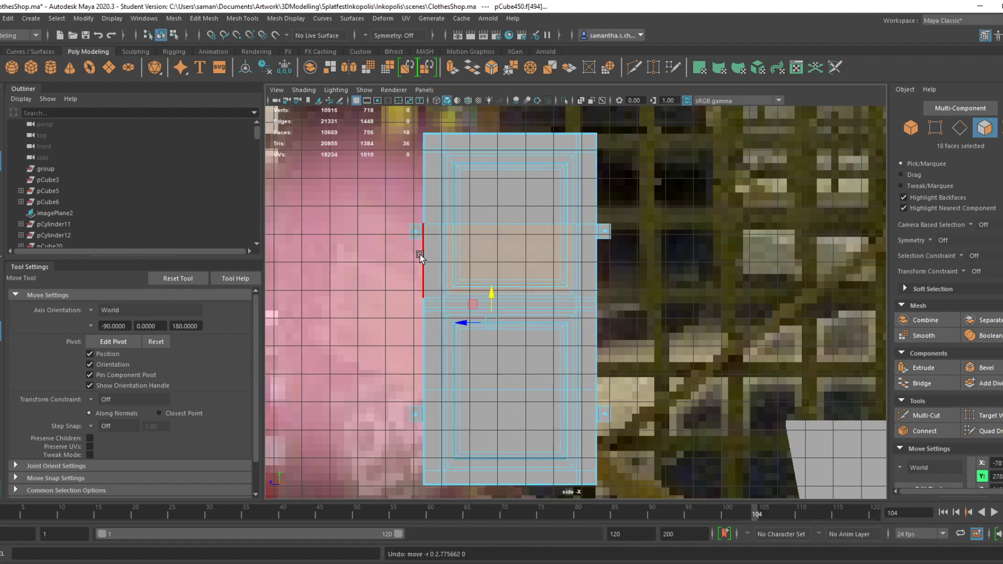
Deselect the two side-hinge plate faces so only the upper panel's lower faces stay selected
{"action": "key", "text": "space"}
{"action": "key", "text": "space"}
{"action": "left_click_drag", "start_coordinate": [612, 261], "coordinate": [488, 269], "text": "alt"}
{"action": "middle_click_drag", "start_coordinate": [488, 269], "coordinate": [635, 260], "text": "alt"}
{"action": "scroll", "coordinate": [619, 275], "scroll_direction": "up", "scroll_amount": 6}
{"action": "left_click_drag", "start_coordinate": [603, 291], "coordinate": [670, 370], "text": "alt"}
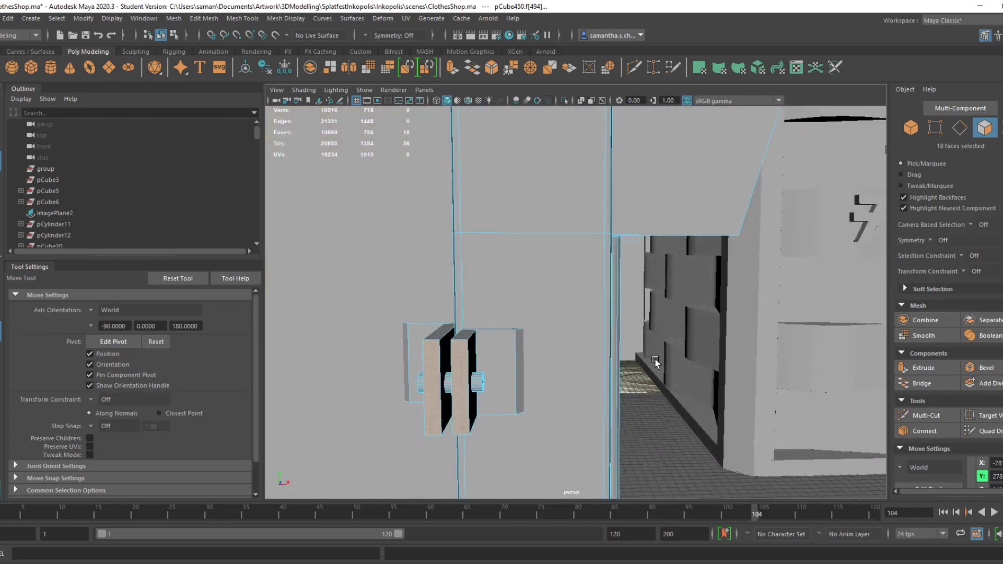
{"action": "left_click", "coordinate": [459, 390], "text": "ctrl"}
{"action": "left_click", "coordinate": [436, 398], "text": "ctrl"}
Move the lower faces of the upper front panel up along the Y axis to shorten the panel
{"action": "scroll", "coordinate": [522, 407], "scroll_direction": "down", "scroll_amount": 5}
{"action": "left_click_drag", "start_coordinate": [525, 409], "coordinate": [631, 368], "text": "alt"}
{"action": "middle_click_drag", "start_coordinate": [631, 368], "coordinate": [578, 460], "text": "alt"}
{"action": "left_click_drag", "start_coordinate": [648, 314], "coordinate": [448, 453], "text": "alt"}
{"action": "scroll", "coordinate": [446, 449], "scroll_direction": "down", "scroll_amount": 3}
{"action": "left_click_drag", "start_coordinate": [477, 316], "coordinate": [582, 401]}
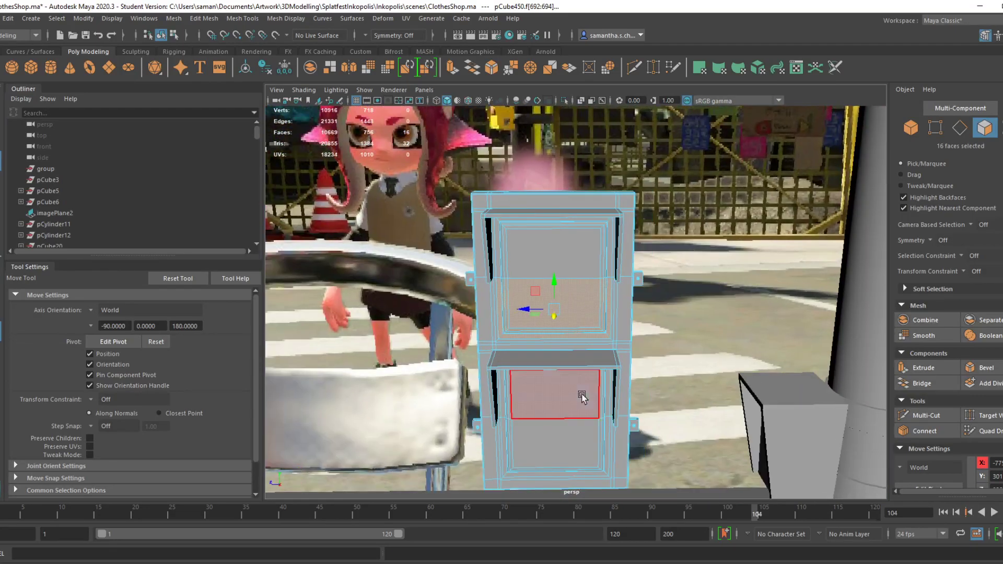
{"action": "left_click_drag", "start_coordinate": [558, 267], "coordinate": [558, 267]}
{"action": "left_click_drag", "start_coordinate": [565, 346], "coordinate": [570, 310], "text": "alt"}
{"action": "middle_click_drag", "start_coordinate": [593, 402], "coordinate": [748, 468], "text": "alt"}
{"action": "scroll", "coordinate": [749, 468], "scroll_direction": "down", "scroll_amount": 6}
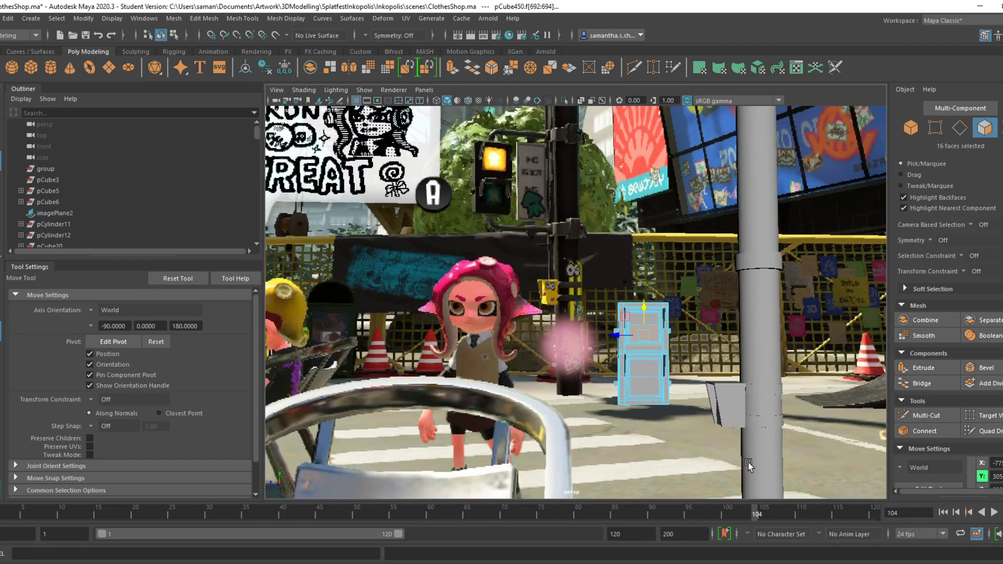
{"action": "key", "text": "f"}
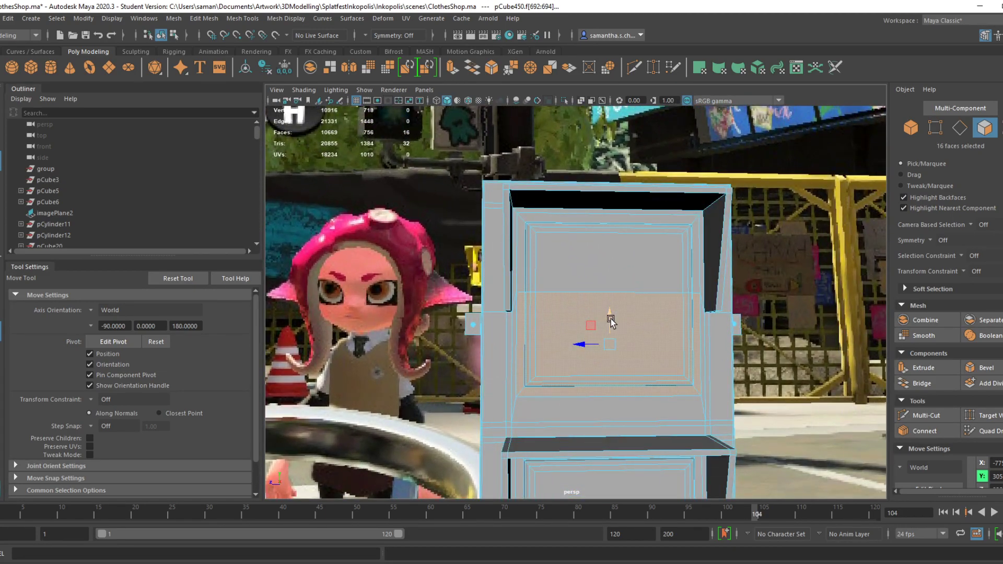
{"action": "left_click_drag", "start_coordinate": [610, 327], "coordinate": [565, 312], "text": "alt"}
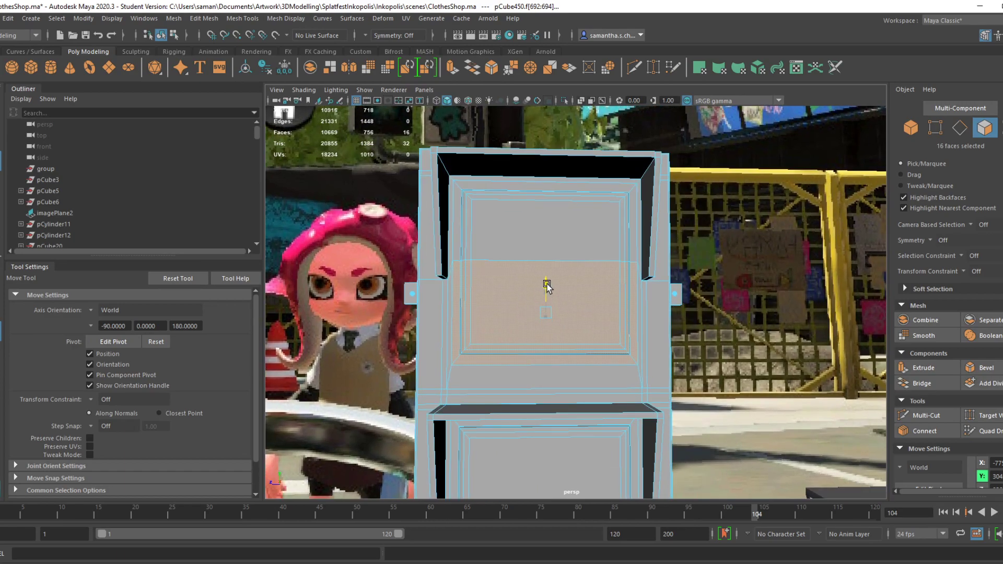
In the side view, select the faces from the middle divider down to the base and move them up along Y
{"action": "scroll", "coordinate": [580, 378], "scroll_direction": "down", "scroll_amount": 8}
{"action": "scroll", "coordinate": [595, 384], "scroll_direction": "up", "scroll_amount": 6}
{"action": "scroll", "coordinate": [595, 384], "scroll_direction": "up", "scroll_amount": 2}
{"action": "middle_click_drag", "start_coordinate": [678, 418], "coordinate": [665, 250], "text": "alt"}
{"action": "scroll", "coordinate": [554, 312], "scroll_direction": "down", "scroll_amount": 2}
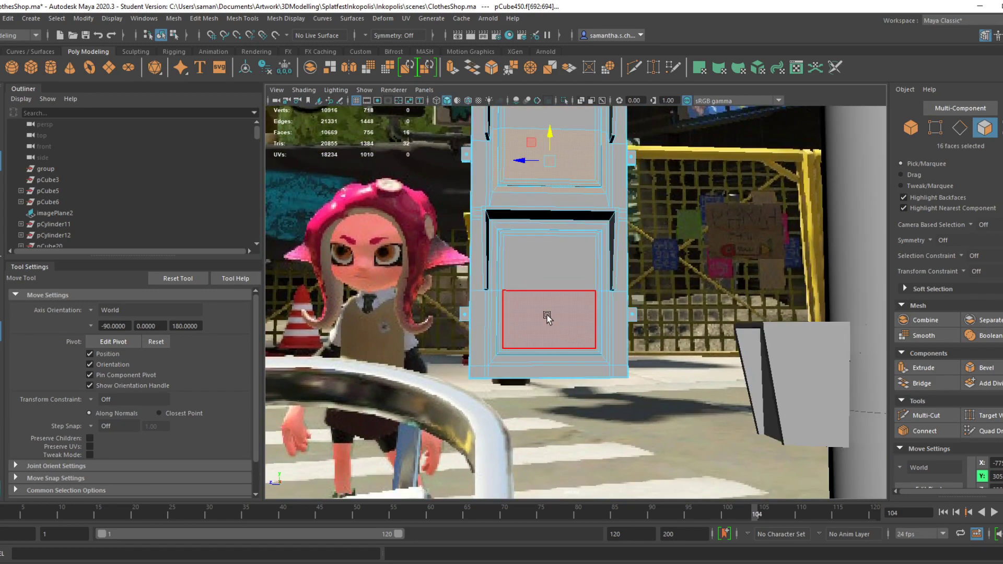
{"action": "key", "text": "space"}
{"action": "key", "text": "space"}
{"action": "right_click_drag", "start_coordinate": [484, 282], "coordinate": [594, 267]}
{"action": "right_click_drag", "start_coordinate": [554, 319], "coordinate": [555, 337]}
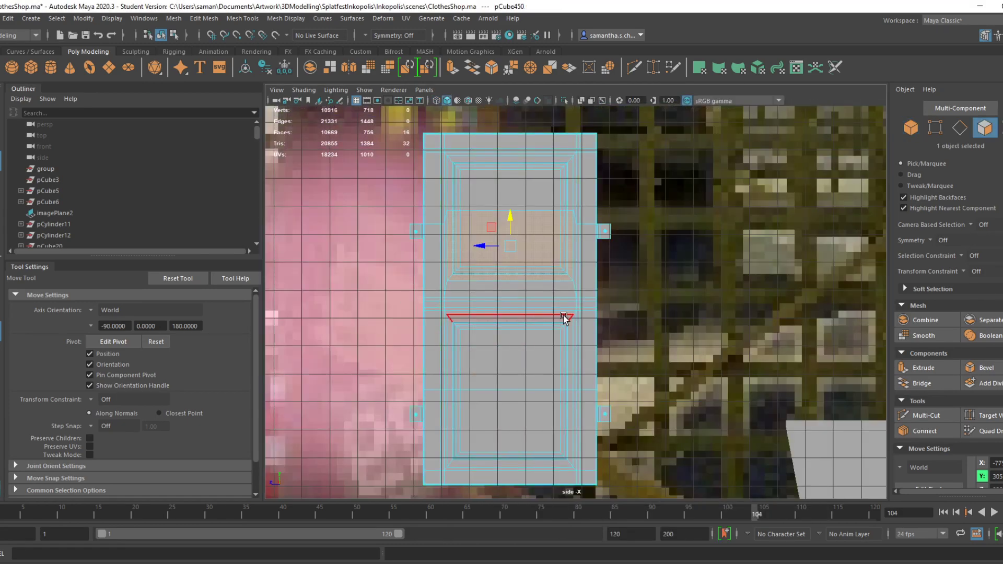
{"action": "left_click_drag", "start_coordinate": [390, 291], "coordinate": [701, 444]}
{"action": "left_click_drag", "start_coordinate": [671, 293], "coordinate": [671, 294], "text": "ctrl"}
{"action": "left_click_drag", "start_coordinate": [518, 361], "coordinate": [518, 347]}
Try to move the faces below the lower hood further up along the Y axis
{"action": "left_click_drag", "start_coordinate": [769, 502], "coordinate": [769, 501], "text": "ctrl"}
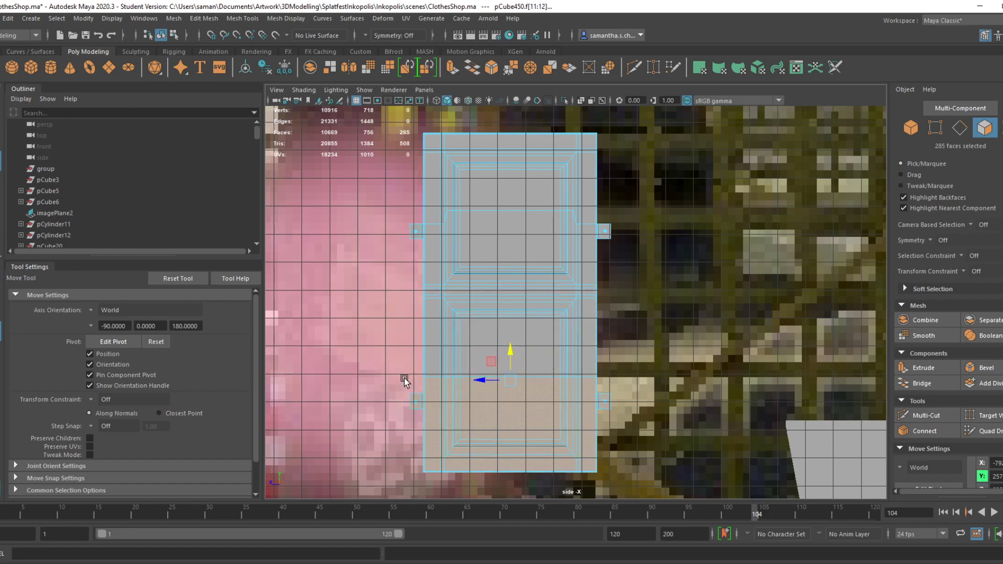
{"action": "left_click_drag", "start_coordinate": [511, 352], "coordinate": [512, 336]}
{"action": "key", "text": "space"}
{"action": "key", "text": "space"}
{"action": "left_click_drag", "start_coordinate": [667, 241], "coordinate": [550, 396], "text": "alt"}
{"action": "scroll", "coordinate": [732, 313], "scroll_direction": "up", "scroll_amount": 3}
{"action": "scroll", "coordinate": [550, 395], "scroll_direction": "down", "scroll_amount": 3}
{"action": "middle_click_drag", "start_coordinate": [550, 395], "coordinate": [590, 444], "text": "alt"}
{"action": "left_click_drag", "start_coordinate": [589, 444], "coordinate": [563, 439], "text": "alt"}
{"action": "scroll", "coordinate": [549, 431], "scroll_direction": "up", "scroll_amount": 4}
{"action": "middle_click_drag", "start_coordinate": [531, 414], "coordinate": [592, 358], "text": "alt"}
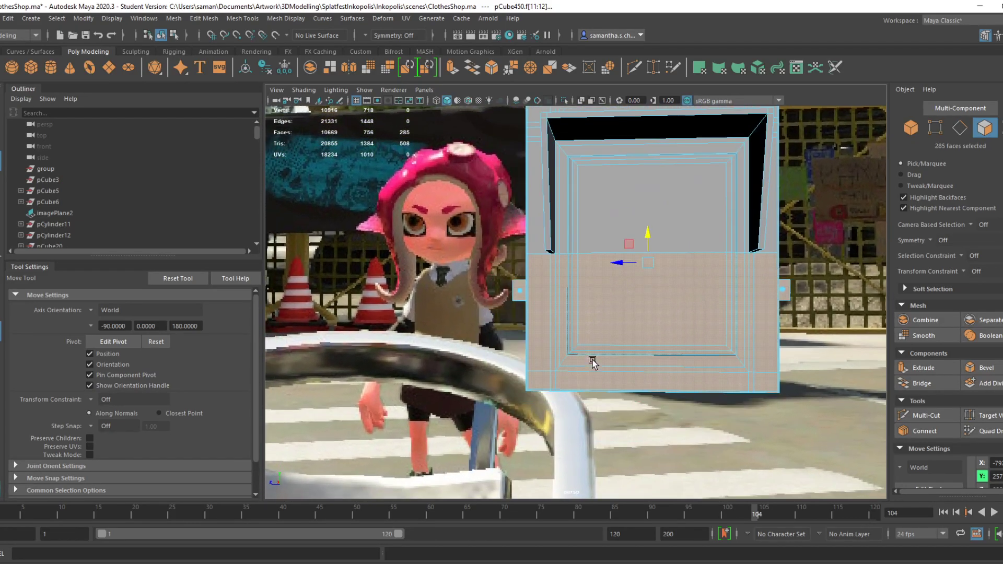
Reselect the box's bottom-section faces in the side view and remove the hinges on both sides from the selection
{"action": "key", "text": "space"}
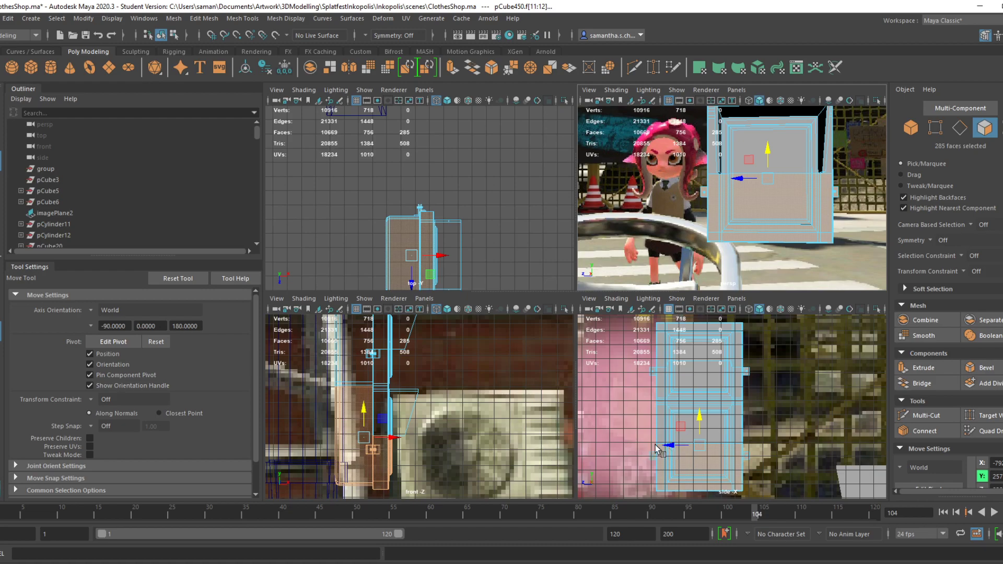
{"action": "key", "text": "space"}
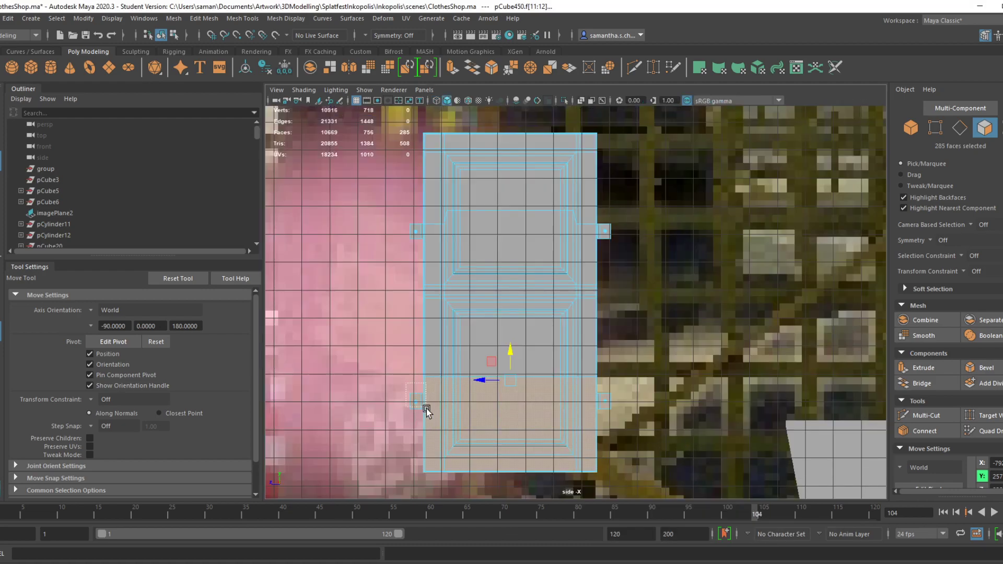
{"action": "left_click_drag", "start_coordinate": [446, 481], "coordinate": [449, 485], "text": "ctrl"}
{"action": "left_click_drag", "start_coordinate": [573, 386], "coordinate": [573, 386], "text": "ctrl"}
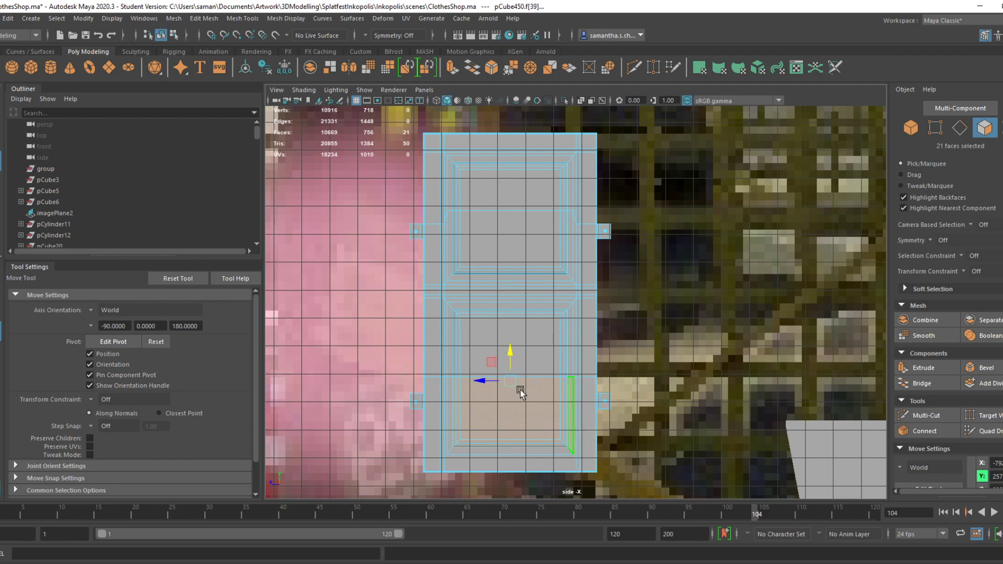
{"action": "left_click_drag", "start_coordinate": [573, 472], "coordinate": [633, 488]}
{"action": "left_click_drag", "start_coordinate": [630, 375], "coordinate": [631, 375], "text": "ctrl"}
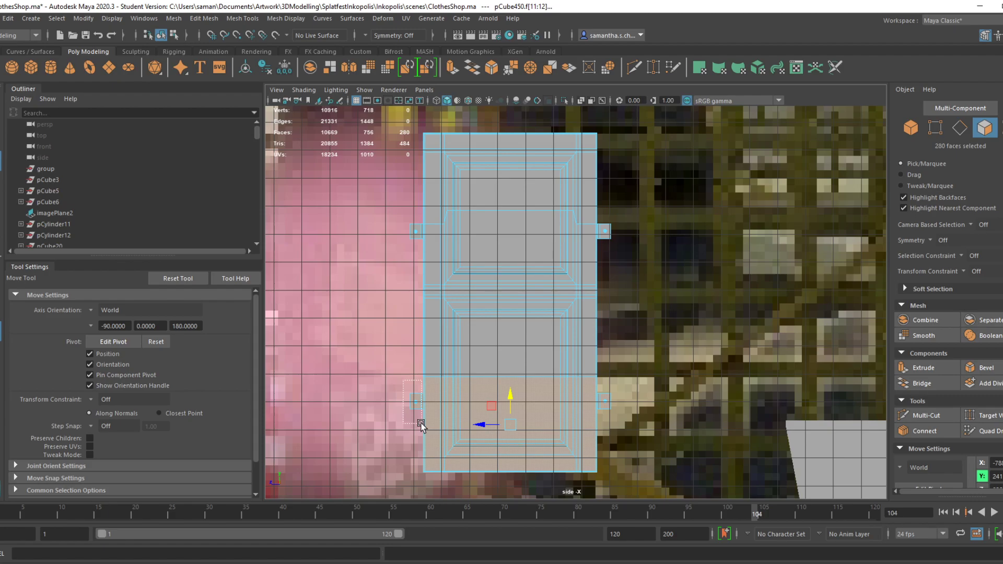
{"action": "left_click_drag", "start_coordinate": [607, 390], "coordinate": [602, 379], "text": "ctrl"}
Try to raise the selected bottom-section faces along the Y axis in the front view
{"action": "key", "text": "space"}
{"action": "key", "text": "space"}
{"action": "left_click_drag", "start_coordinate": [731, 290], "coordinate": [671, 310], "text": "alt"}
{"action": "key", "text": "space"}
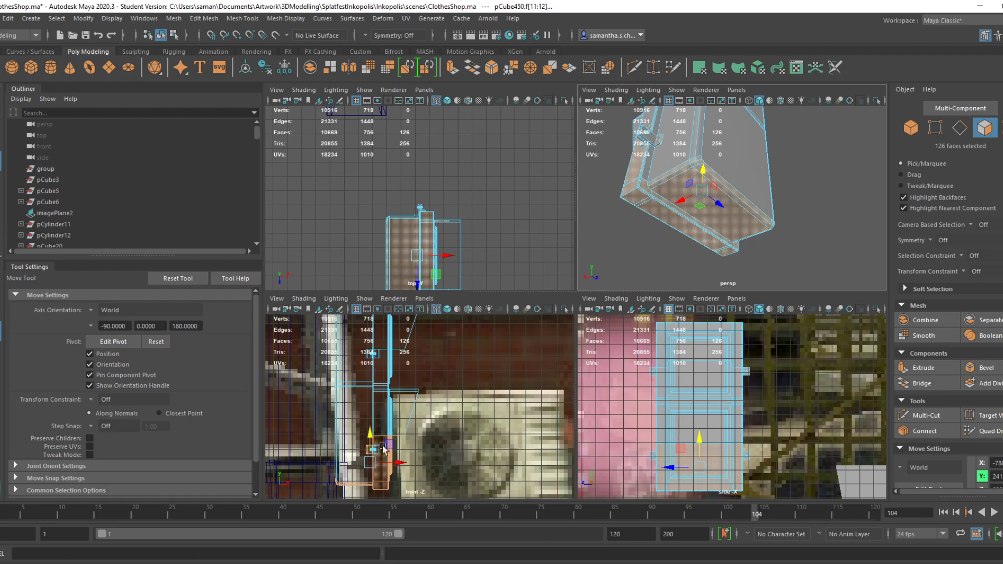
{"action": "left_click_drag", "start_coordinate": [369, 438], "coordinate": [370, 429]}
{"action": "key", "text": "ctrl+z"}
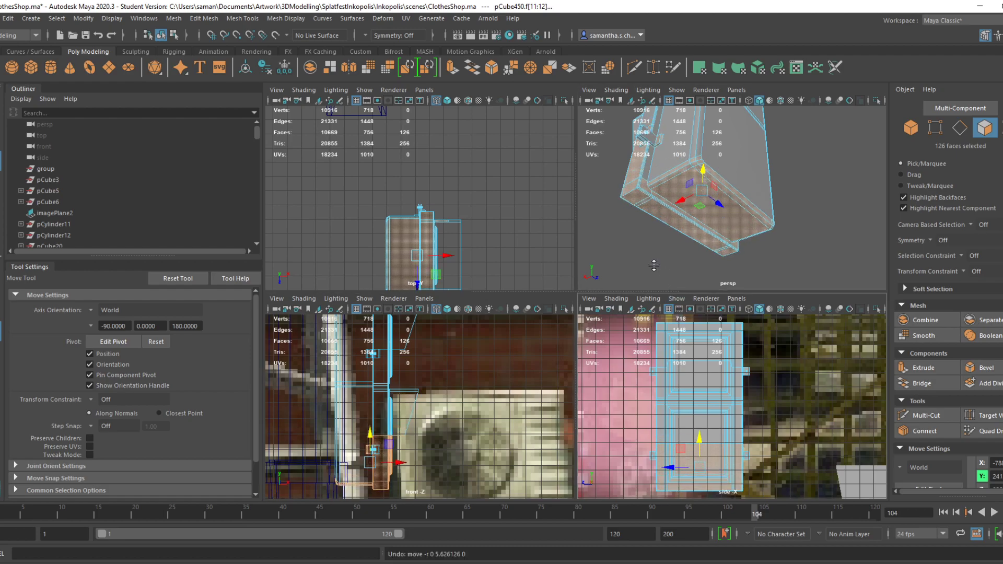
Remove the faces on the lower hood's bottom edges from the bottom-section face selection
{"action": "key", "text": "space"}
{"action": "left_click_drag", "start_coordinate": [654, 315], "coordinate": [567, 301], "text": "alt"}
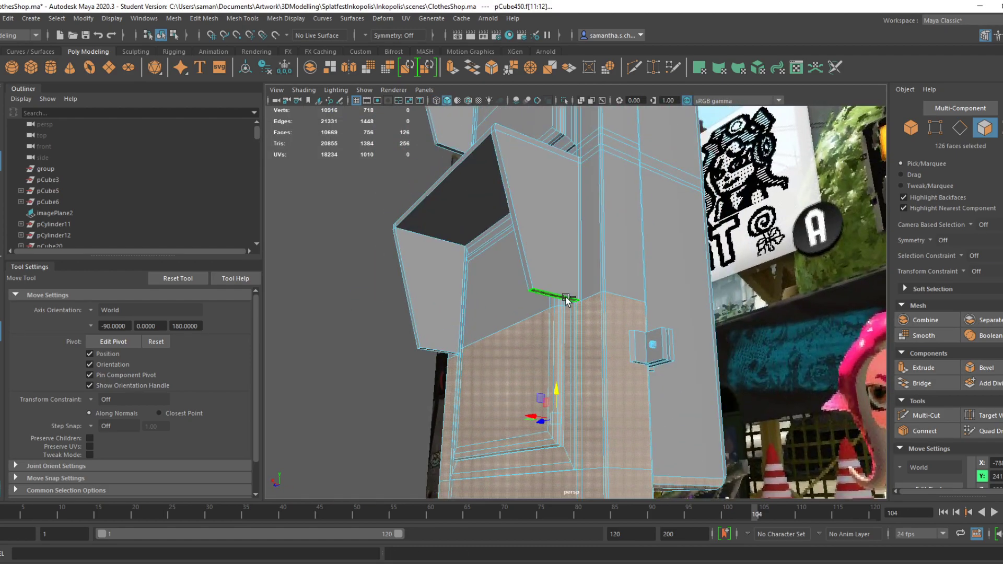
{"action": "left_click_drag", "start_coordinate": [563, 338], "coordinate": [530, 292], "text": "alt"}
{"action": "left_click", "coordinate": [527, 287], "text": "ctrl"}
{"action": "left_click", "coordinate": [529, 286], "text": "ctrl"}
{"action": "left_click_drag", "start_coordinate": [594, 391], "coordinate": [540, 362]}
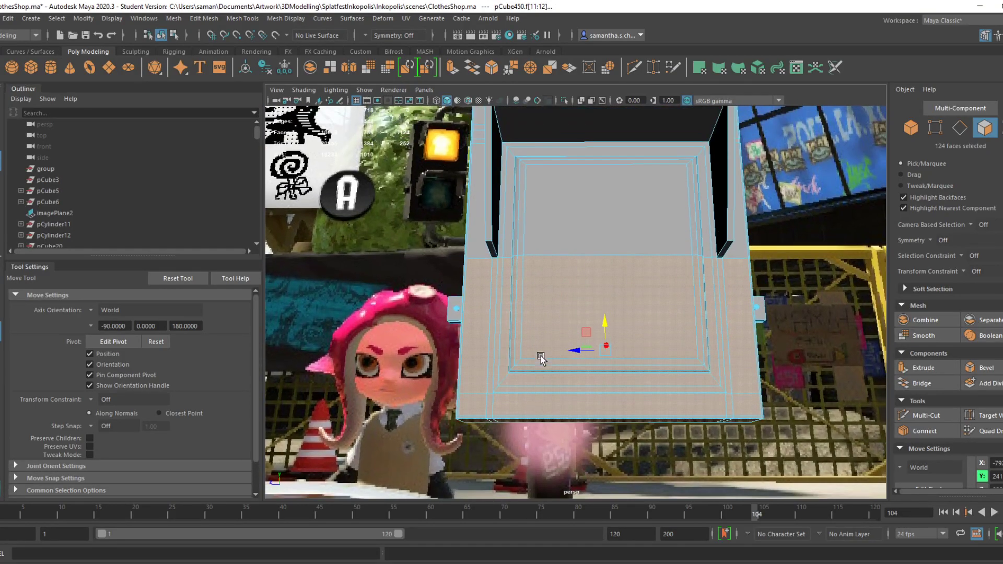
Try to select the narrow frame faces around the lower part of the box's lower front panel
{"action": "left_click", "coordinate": [512, 344]}
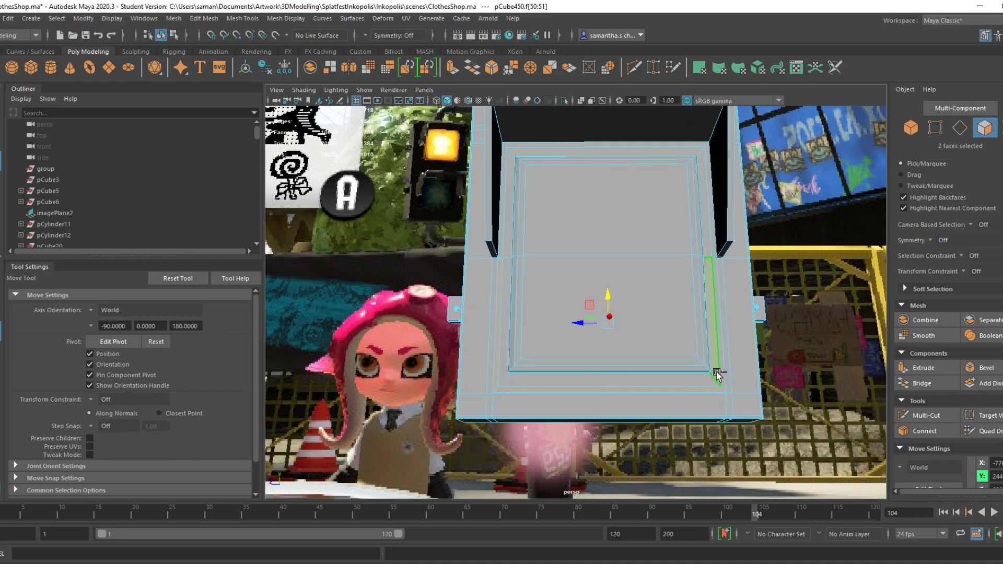
{"action": "left_click", "coordinate": [722, 384], "text": "shift"}
{"action": "double_click", "coordinate": [545, 375], "text": "shift"}
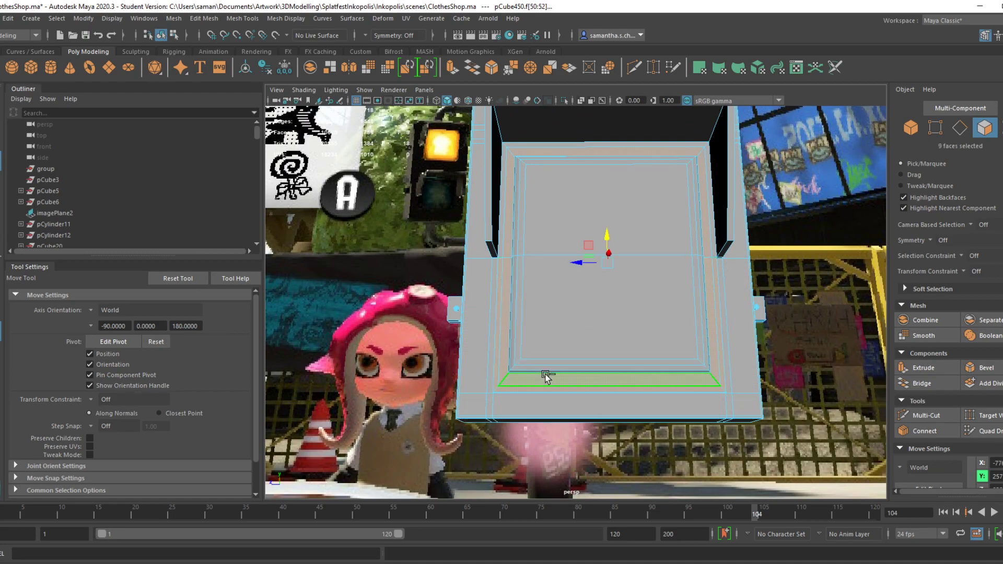
{"action": "key", "text": "ctrl+z"}
{"action": "scroll", "coordinate": [546, 365], "scroll_direction": "up", "scroll_amount": 4}
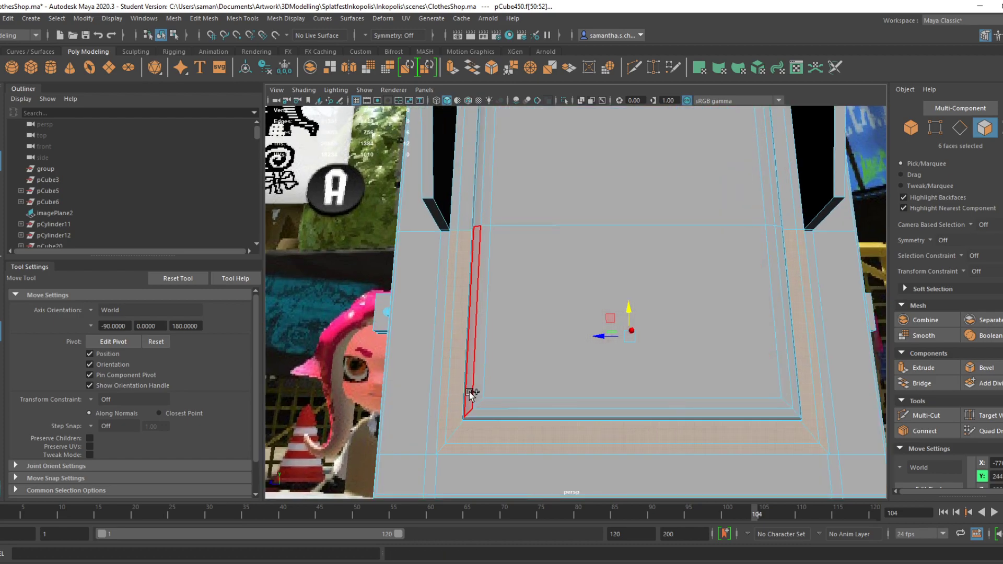
{"action": "left_click", "coordinate": [464, 396], "text": "shift"}
{"action": "mouse_move", "coordinate": [684, 397]}
{"action": "left_mouse_down", "text": "alt"}
{"action": "mouse_move", "coordinate": [619, 406]}
{"action": "mouse_move", "coordinate": [697, 405]}
{"action": "left_mouse_up", "text": "alt"}
{"action": "left_click", "coordinate": [683, 404], "text": "shift"}
{"action": "left_click", "coordinate": [613, 407], "text": "shift"}
{"action": "left_click", "coordinate": [656, 432], "text": "shift"}
{"action": "left_click_drag", "start_coordinate": [656, 433], "coordinate": [582, 457], "text": "alt"}
{"action": "left_click", "coordinate": [577, 377], "text": "shift"}
Examine the hoods and the beveled panel frames of the box from several angles
{"action": "scroll", "coordinate": [582, 459], "scroll_direction": "up", "scroll_amount": 8}
{"action": "left_click_drag", "start_coordinate": [591, 282], "coordinate": [556, 369], "text": "alt"}
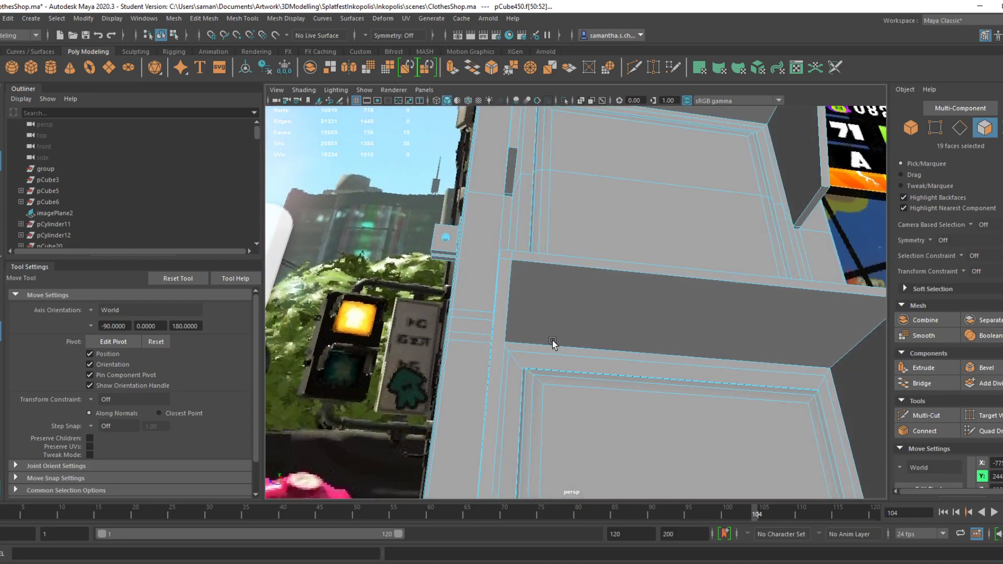
{"action": "scroll", "coordinate": [540, 286], "scroll_direction": "up", "scroll_amount": 3}
{"action": "middle_click_drag", "start_coordinate": [544, 300], "coordinate": [574, 398], "text": "alt"}
{"action": "left_click_drag", "start_coordinate": [573, 399], "coordinate": [544, 376], "text": "alt"}
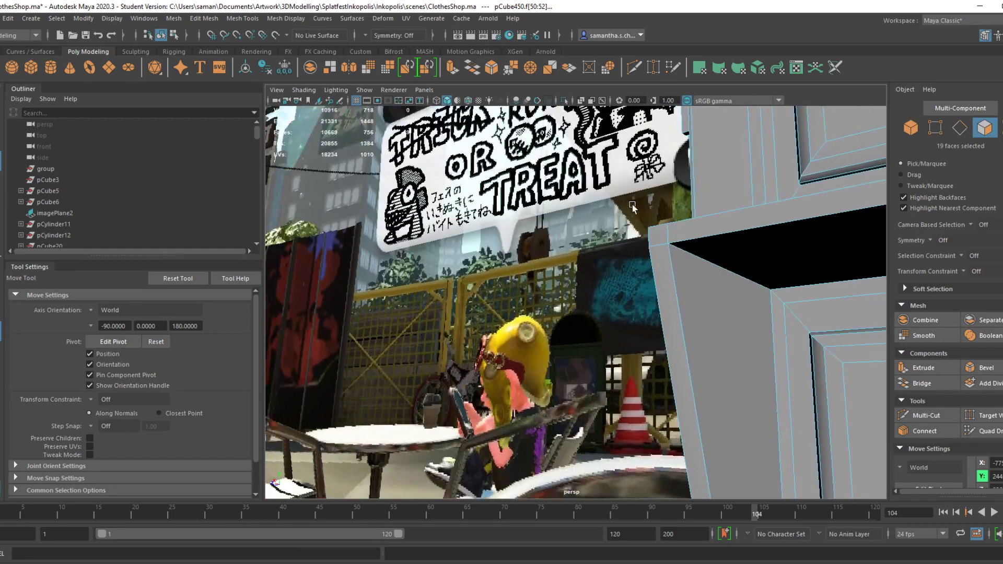
{"action": "middle_click_drag", "start_coordinate": [544, 376], "coordinate": [393, 520], "text": "alt"}
{"action": "scroll", "coordinate": [499, 483], "scroll_direction": "down", "scroll_amount": 3}
{"action": "middle_click_drag", "start_coordinate": [612, 483], "coordinate": [601, 326], "text": "alt"}
{"action": "left_click_drag", "start_coordinate": [601, 326], "coordinate": [744, 342], "text": "alt"}
{"action": "scroll", "coordinate": [744, 342], "scroll_direction": "up", "scroll_amount": 4}
{"action": "middle_click_drag", "start_coordinate": [630, 283], "coordinate": [580, 337], "text": "alt"}
{"action": "left_click_drag", "start_coordinate": [579, 338], "coordinate": [634, 273], "text": "alt"}
Undo the last Y-axis move and switch the box to vertex selection
{"action": "key", "text": "ctrl+z"}
{"action": "right_click_drag", "start_coordinate": [434, 203], "coordinate": [400, 217]}
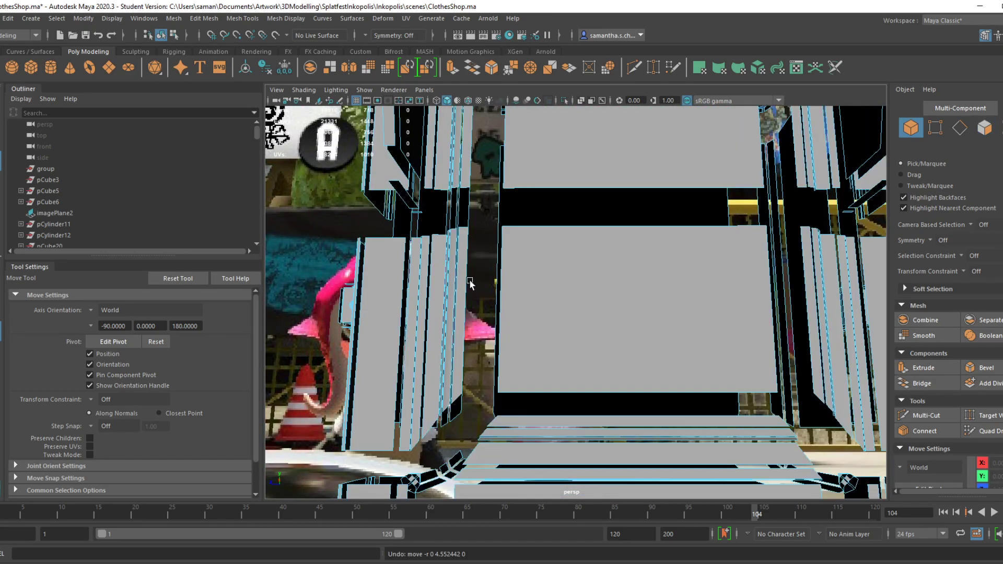
{"action": "left_click_drag", "start_coordinate": [469, 279], "coordinate": [454, 243], "text": "alt"}
{"action": "right_click_drag", "start_coordinate": [468, 198], "coordinate": [415, 199]}
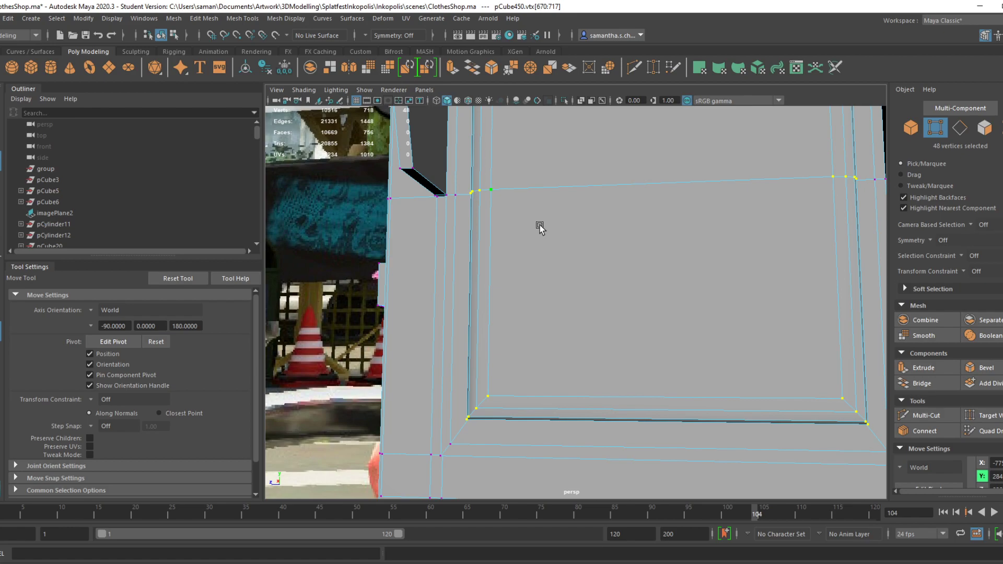
Try to add the frame vertices beside the lower panel's midline to the selection, and undo those additions
{"action": "left_click", "coordinate": [455, 196], "text": "shift"}
{"action": "middle_click_drag", "start_coordinate": [585, 217], "coordinate": [401, 250], "text": "alt"}
{"action": "middle_click_drag", "start_coordinate": [468, 238], "coordinate": [578, 249], "text": "alt"}
{"action": "scroll", "coordinate": [480, 254], "scroll_direction": "down", "scroll_amount": 2}
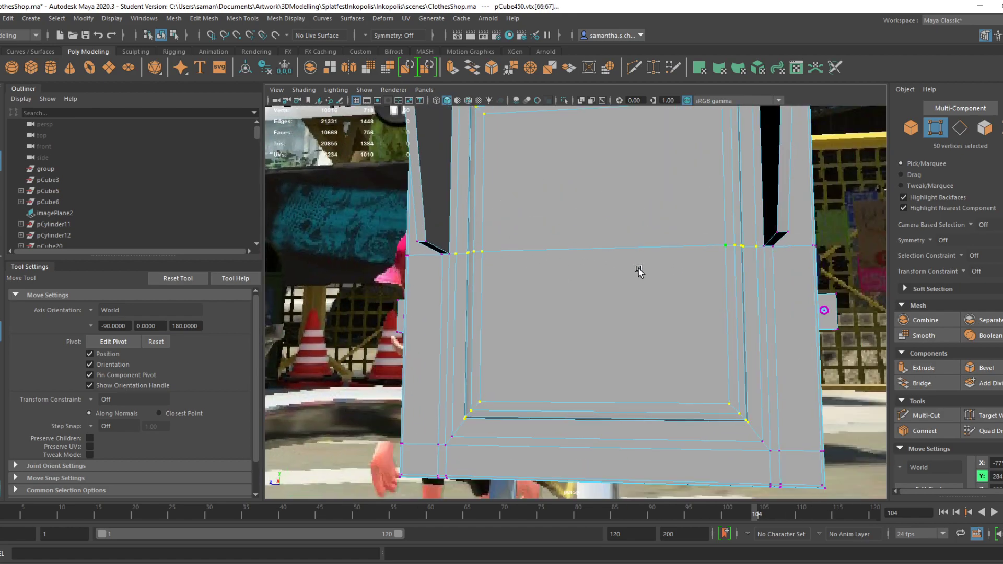
{"action": "scroll", "coordinate": [578, 273], "scroll_direction": "down", "scroll_amount": 5}
{"action": "key", "text": "ctrl+z"}
{"action": "key", "text": "ctrl+z"}
{"action": "key", "text": "ctrl+z"}
{"action": "key", "text": "ctrl+z"}
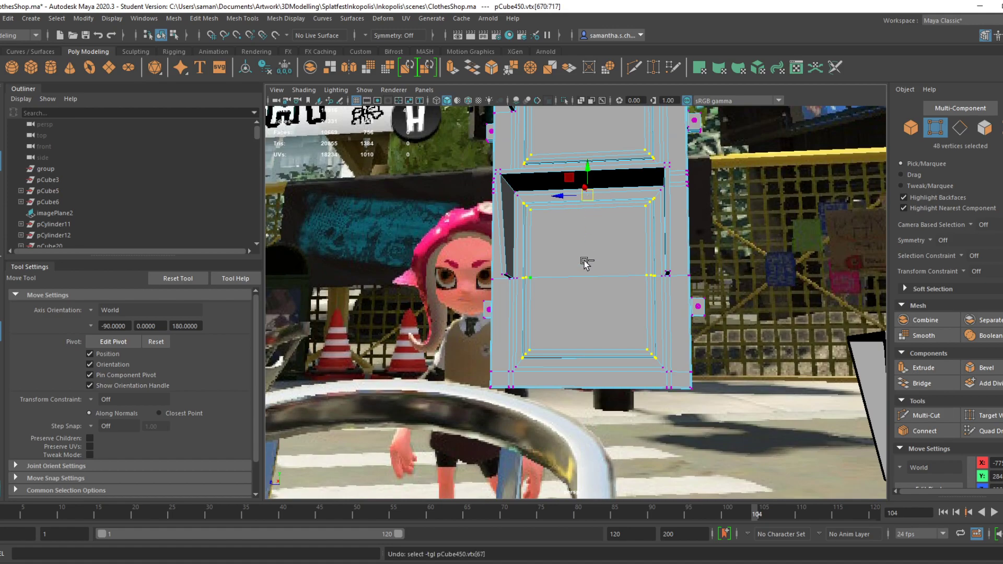
Select the lower panel's vertices from its midline down and try to exclude those at the back of the box
{"action": "scroll", "coordinate": [554, 291], "scroll_direction": "up", "scroll_amount": 2}
{"action": "right_click_drag", "start_coordinate": [547, 282], "coordinate": [522, 277]}
{"action": "scroll", "coordinate": [539, 326], "scroll_direction": "up", "scroll_amount": 1}
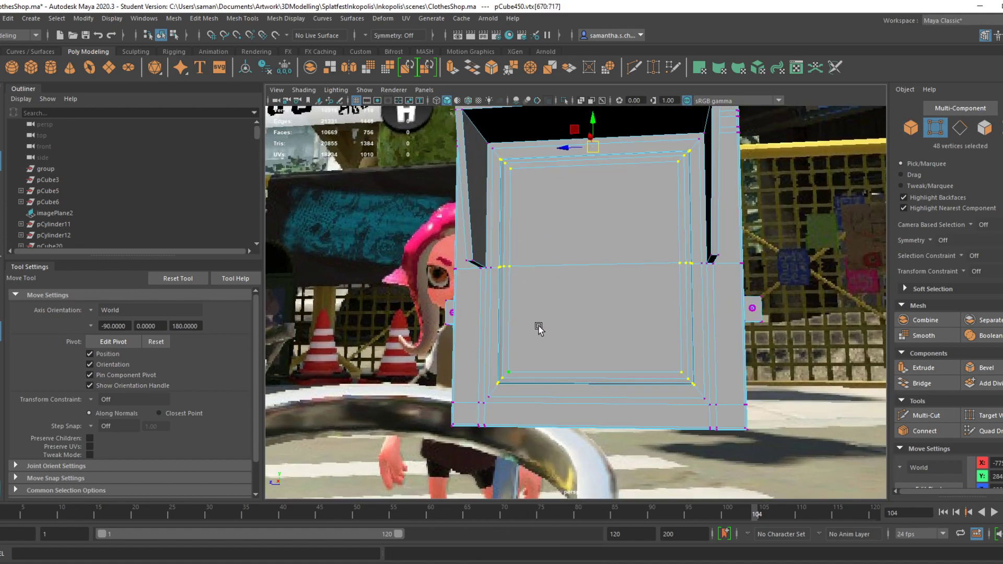
{"action": "left_click_drag", "start_coordinate": [529, 299], "coordinate": [550, 328], "text": "alt"}
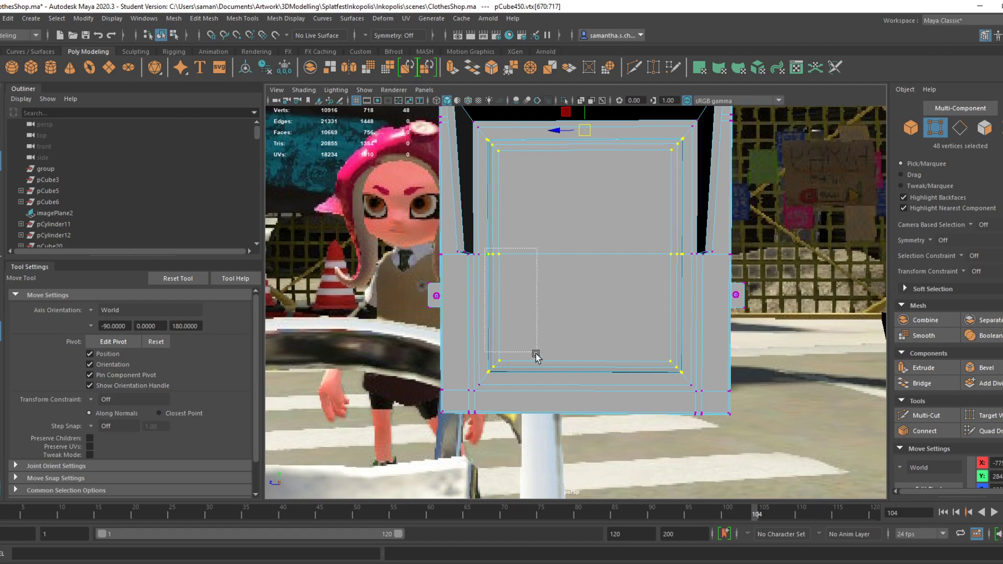
{"action": "left_click_drag", "start_coordinate": [685, 386], "coordinate": [685, 386]}
{"action": "left_click_drag", "start_coordinate": [643, 302], "coordinate": [661, 358], "text": "alt"}
{"action": "scroll", "coordinate": [648, 357], "scroll_direction": "down", "scroll_amount": 4}
{"action": "left_click_drag", "start_coordinate": [525, 341], "coordinate": [435, 339], "text": "alt"}
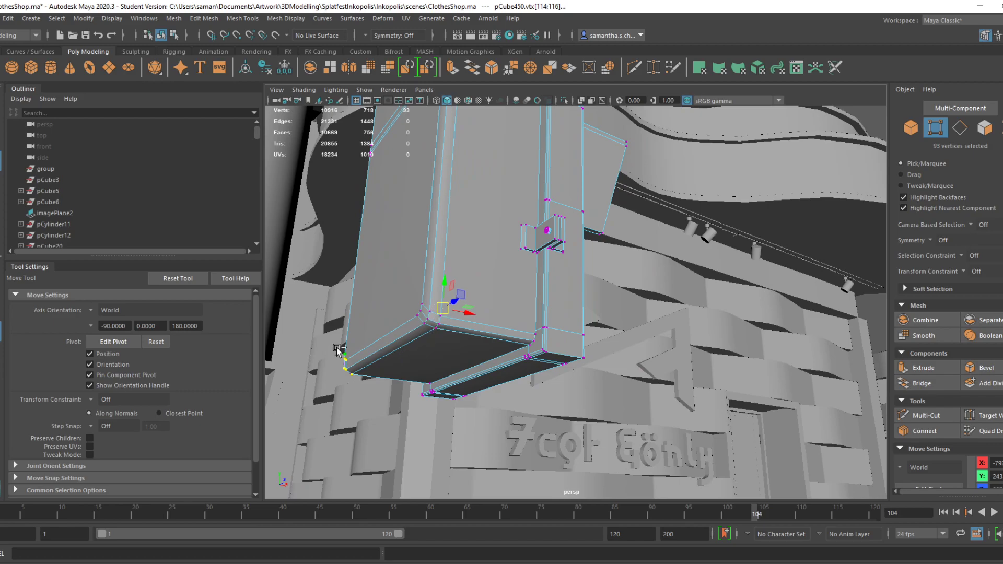
{"action": "left_click_drag", "start_coordinate": [360, 381], "coordinate": [360, 381], "text": "ctrl"}
{"action": "left_click_drag", "start_coordinate": [360, 382], "coordinate": [528, 393], "text": "alt"}
{"action": "scroll", "coordinate": [548, 353], "scroll_direction": "up", "scroll_amount": 3}
{"action": "key", "text": "ctrl+z"}
{"action": "key", "text": "ctrl+z"}
{"action": "key", "text": "ctrl+z"}
Refine the selection to the lower panel's midline and bottom-corner vertices and move them up along Y
{"action": "left_click", "coordinate": [516, 347], "text": "ctrl"}
{"action": "left_click", "coordinate": [498, 371], "text": "shift"}
{"action": "left_click_drag", "start_coordinate": [594, 391], "coordinate": [509, 374], "text": "alt"}
{"action": "scroll", "coordinate": [591, 326], "scroll_direction": "up", "scroll_amount": 3}
{"action": "scroll", "coordinate": [591, 326], "scroll_direction": "up", "scroll_amount": 3}
{"action": "left_click_drag", "start_coordinate": [508, 331], "coordinate": [500, 293]}
{"action": "scroll", "coordinate": [540, 351], "scroll_direction": "down", "scroll_amount": 3}
{"action": "left_click_drag", "start_coordinate": [542, 352], "coordinate": [523, 357], "text": "alt"}
{"action": "scroll", "coordinate": [523, 356], "scroll_direction": "down", "scroll_amount": 3}
{"action": "middle_click_drag", "start_coordinate": [539, 380], "coordinate": [545, 409], "text": "alt"}
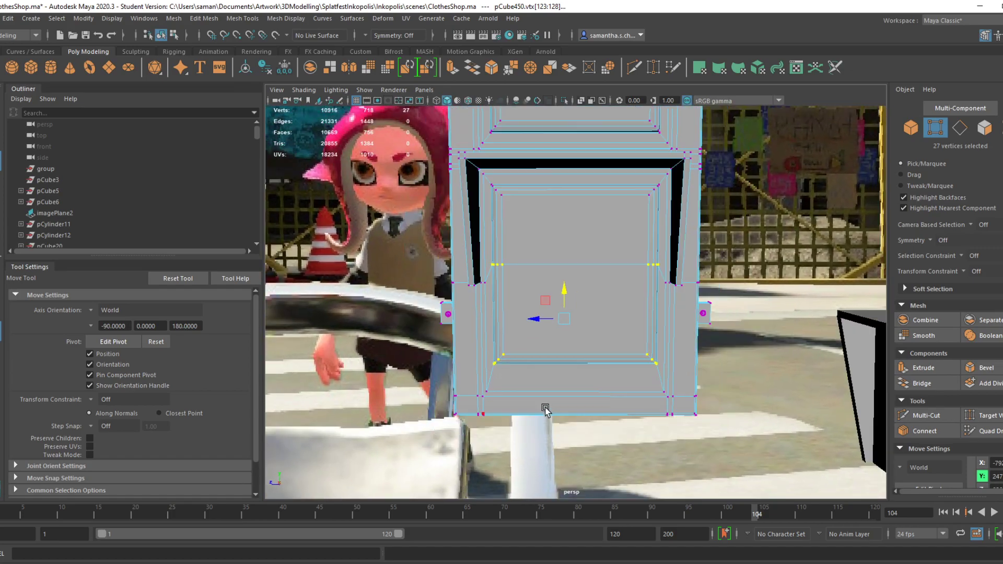
Select the vertices along the box's base and move them up along the Y axis
{"action": "key", "text": "space"}
{"action": "key", "text": "space"}
{"action": "key", "text": "space"}
{"action": "key", "text": "space"}
{"action": "key", "text": "space"}
{"action": "key", "text": "space"}
{"action": "scroll", "coordinate": [526, 365], "scroll_direction": "up", "scroll_amount": 1}
{"action": "middle_click_drag", "start_coordinate": [523, 385], "coordinate": [534, 305], "text": "alt"}
{"action": "left_click_drag", "start_coordinate": [398, 385], "coordinate": [731, 481]}
{"action": "middle_click_drag", "start_coordinate": [531, 386], "coordinate": [521, 359]}
{"action": "left_click_drag", "start_coordinate": [521, 359], "coordinate": [521, 359]}
In the side view, select the base vertices with the lower panel's bottom corners, raise them slightly along Y, and save the scene
{"action": "middle_click_drag", "start_coordinate": [556, 340], "coordinate": [564, 422], "text": "alt"}
{"action": "scroll", "coordinate": [559, 359], "scroll_direction": "down", "scroll_amount": 2}
{"action": "key", "text": "space"}
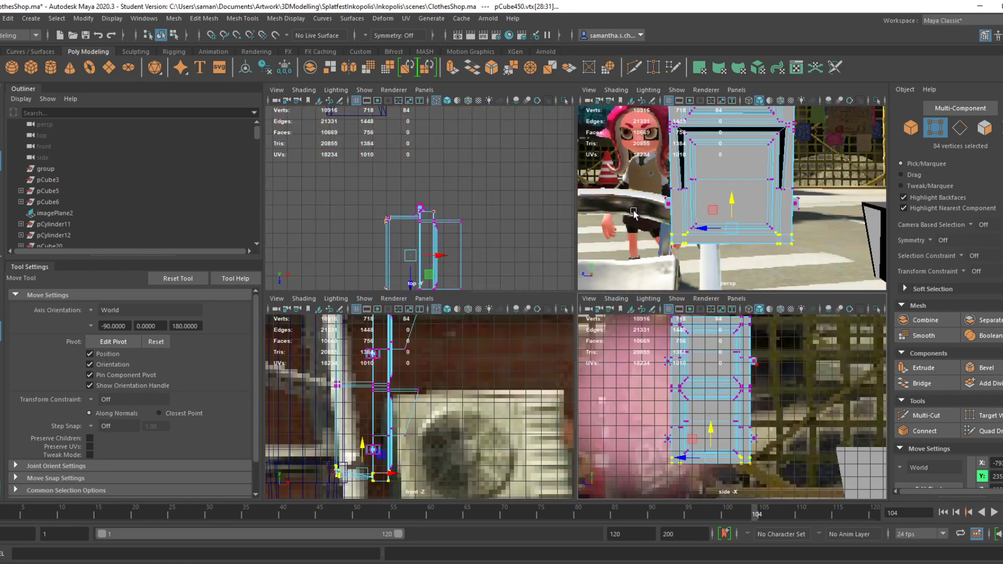
{"action": "key", "text": "space"}
{"action": "scroll", "coordinate": [674, 288], "scroll_direction": "down", "scroll_amount": 10}
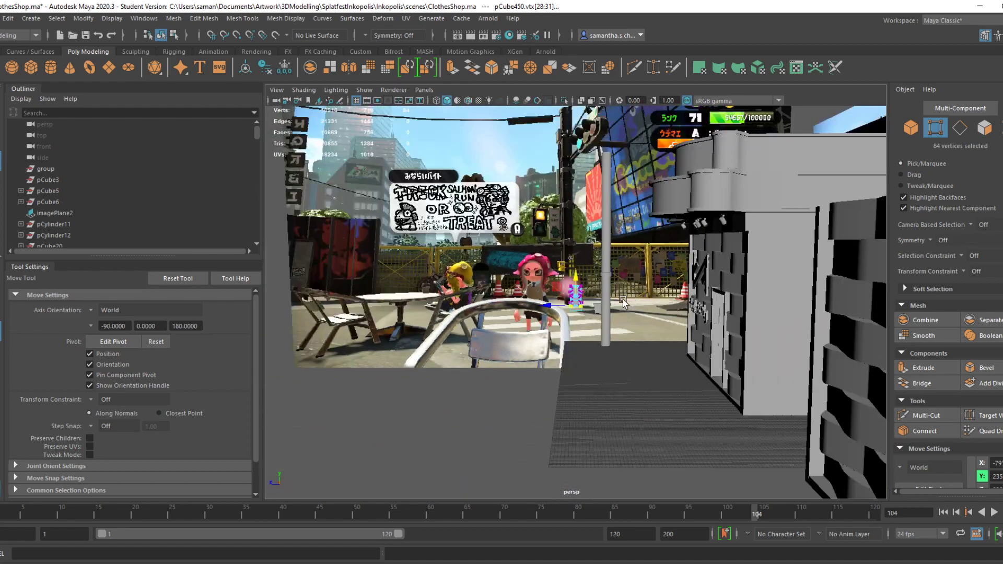
{"action": "scroll", "coordinate": [627, 309], "scroll_direction": "up", "scroll_amount": 4}
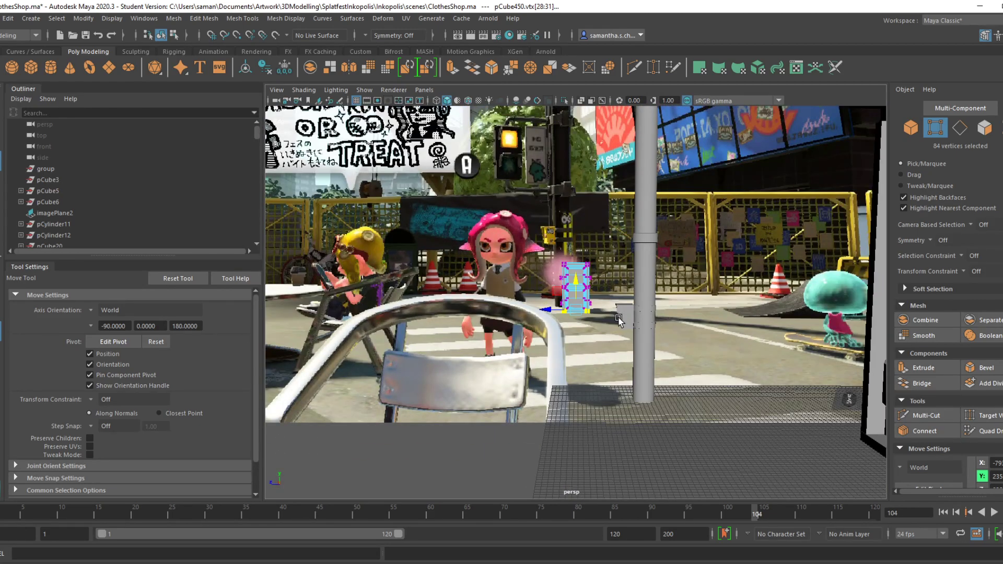
{"action": "key", "text": "space"}
{"action": "key", "text": "space"}
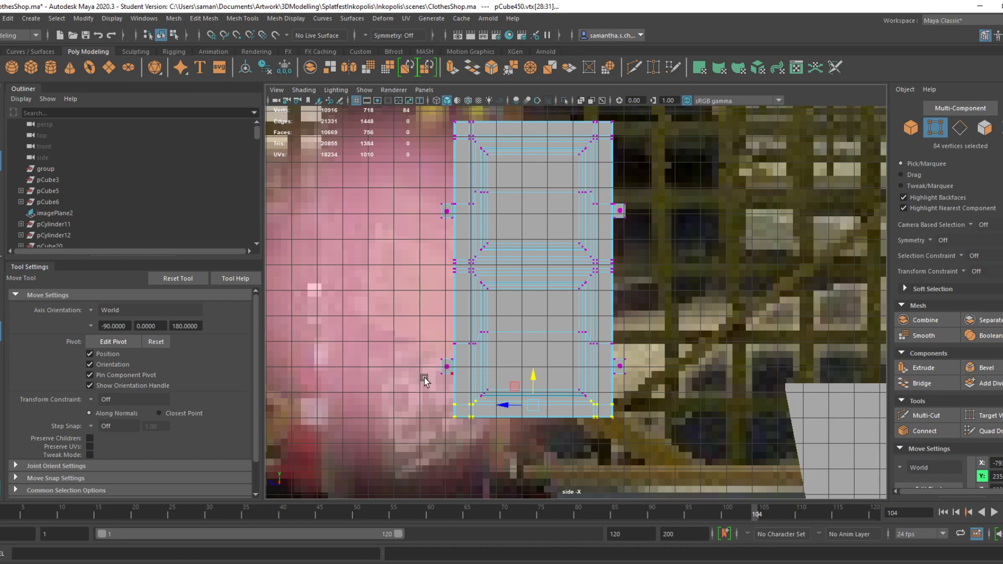
{"action": "left_click_drag", "start_coordinate": [422, 385], "coordinate": [727, 463]}
{"action": "left_click_drag", "start_coordinate": [534, 377], "coordinate": [535, 377]}
{"action": "key", "text": "ctrl+s"}
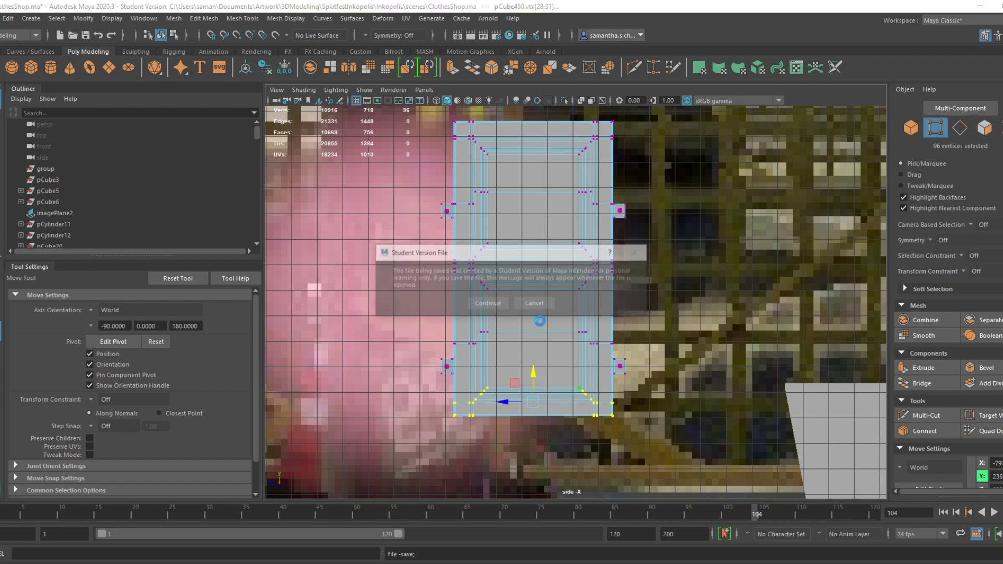
{"action": "left_click", "coordinate": [488, 305]}
Return the box to object mode and save the scene again
{"action": "right_click_drag", "start_coordinate": [595, 175], "coordinate": [648, 159]}
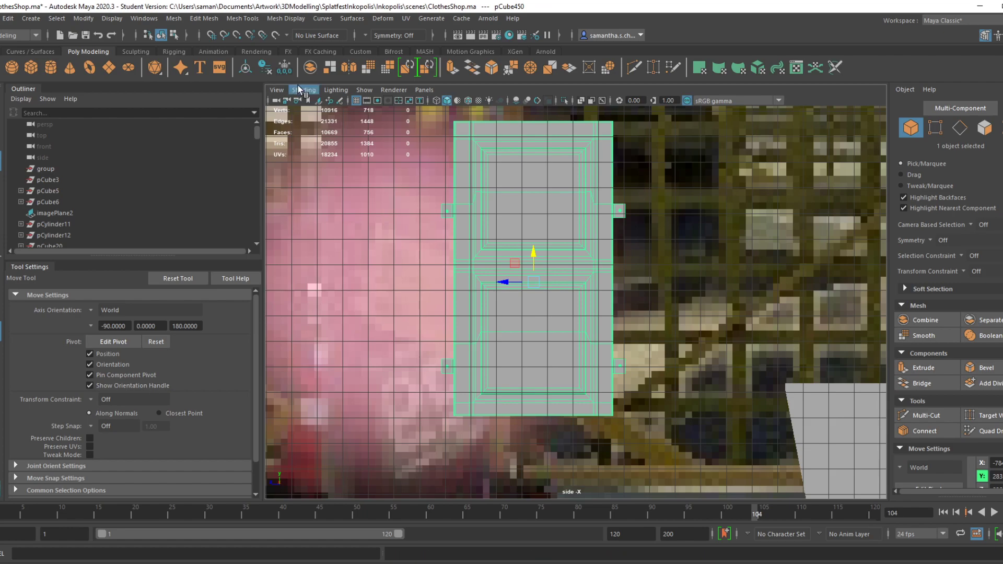
{"action": "key", "text": "ctrl+s"}
{"action": "left_click", "coordinate": [488, 305]}
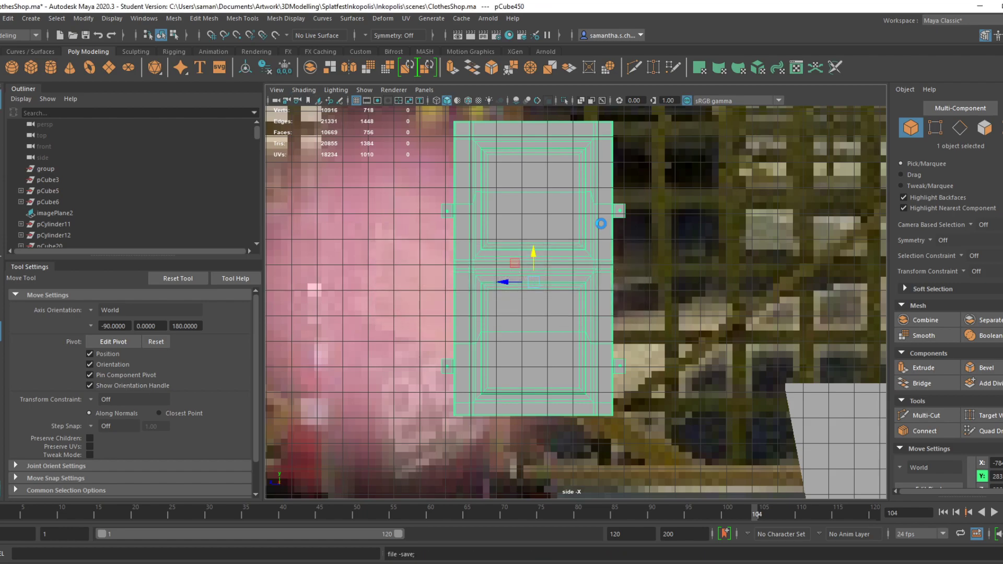
Move the whole box up along Y and along Z toward the cylindrical pole
{"action": "key", "text": "space"}
{"action": "key", "text": "space"}
{"action": "left_click_drag", "start_coordinate": [601, 224], "coordinate": [591, 277], "text": "alt"}
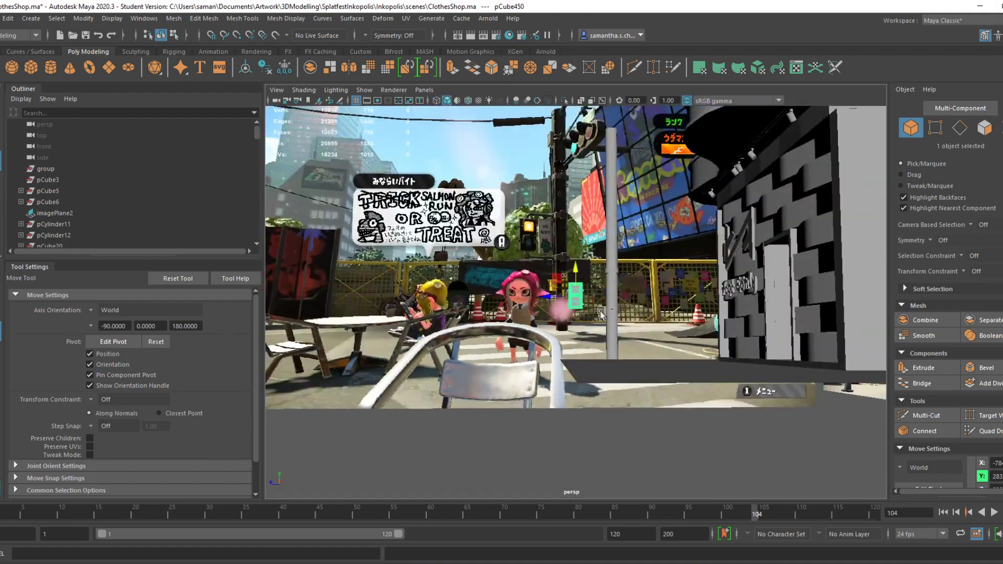
{"action": "right_click_drag", "start_coordinate": [591, 277], "coordinate": [859, 370], "text": "alt"}
{"action": "middle_click_drag", "start_coordinate": [860, 370], "coordinate": [789, 447], "text": "alt"}
{"action": "left_click_drag", "start_coordinate": [504, 347], "coordinate": [618, 375]}
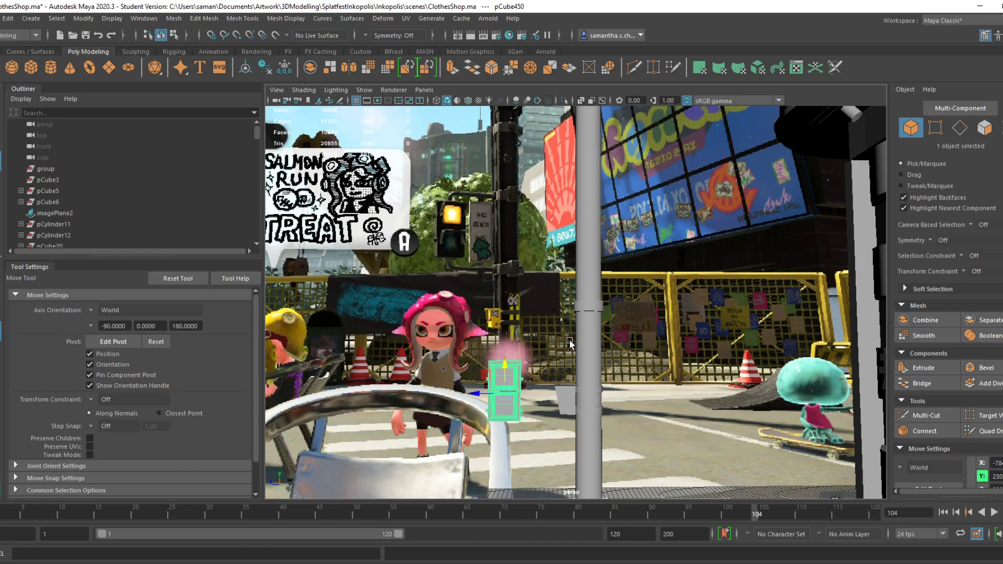
{"action": "left_click", "coordinate": [571, 412]}
{"action": "left_click", "coordinate": [507, 390]}
{"action": "left_click_drag", "start_coordinate": [506, 369], "coordinate": [543, 291]}
{"action": "left_click_drag", "start_coordinate": [476, 314], "coordinate": [521, 327]}
{"action": "scroll", "coordinate": [590, 326], "scroll_direction": "up", "scroll_amount": 2}
{"action": "scroll", "coordinate": [604, 362], "scroll_direction": "down", "scroll_amount": 2}
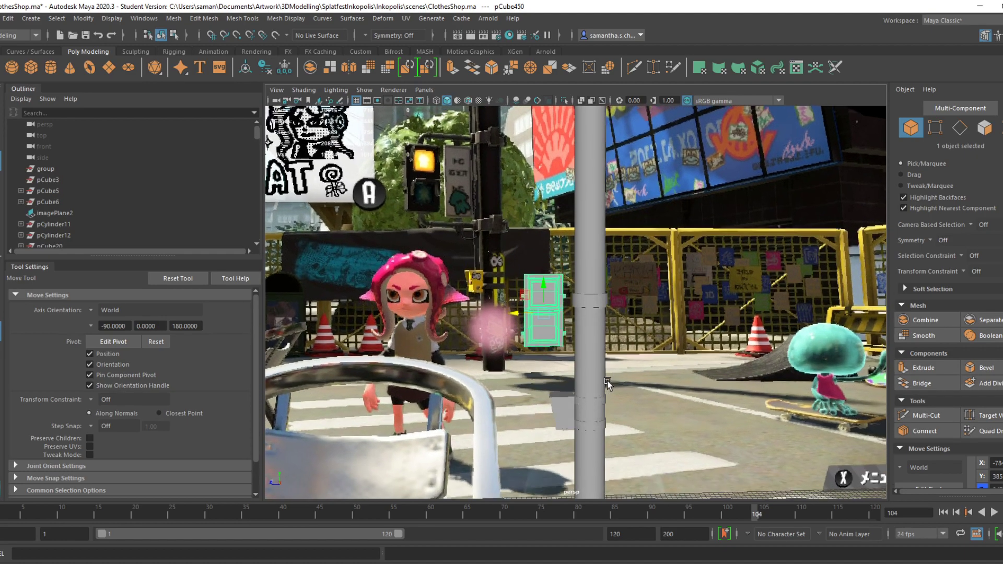
Select the vertices of the pole's upper band in the front view and move them down along Y below the box
{"action": "left_click", "coordinate": [593, 312]}
{"action": "key", "text": "space"}
{"action": "key", "text": "space"}
{"action": "scroll", "coordinate": [449, 339], "scroll_direction": "down", "scroll_amount": 5}
{"action": "scroll", "coordinate": [584, 313], "scroll_direction": "up", "scroll_amount": 6}
{"action": "scroll", "coordinate": [584, 313], "scroll_direction": "up", "scroll_amount": 1}
{"action": "middle_click_drag", "start_coordinate": [584, 313], "coordinate": [574, 287], "text": "alt"}
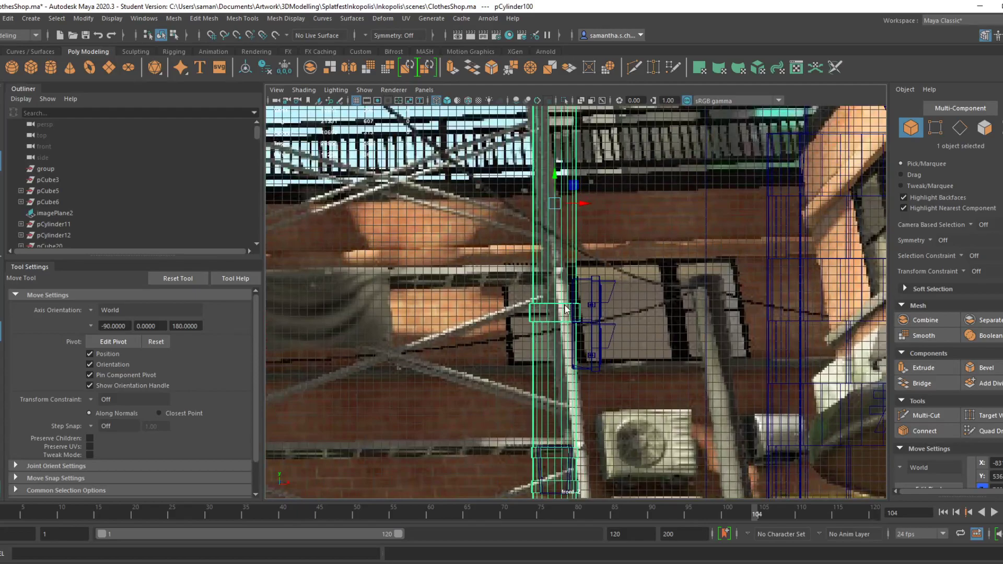
{"action": "right_click_drag", "start_coordinate": [563, 300], "coordinate": [491, 286]}
{"action": "left_click_drag", "start_coordinate": [491, 285], "coordinate": [640, 354]}
{"action": "left_click_drag", "start_coordinate": [554, 288], "coordinate": [561, 369]}
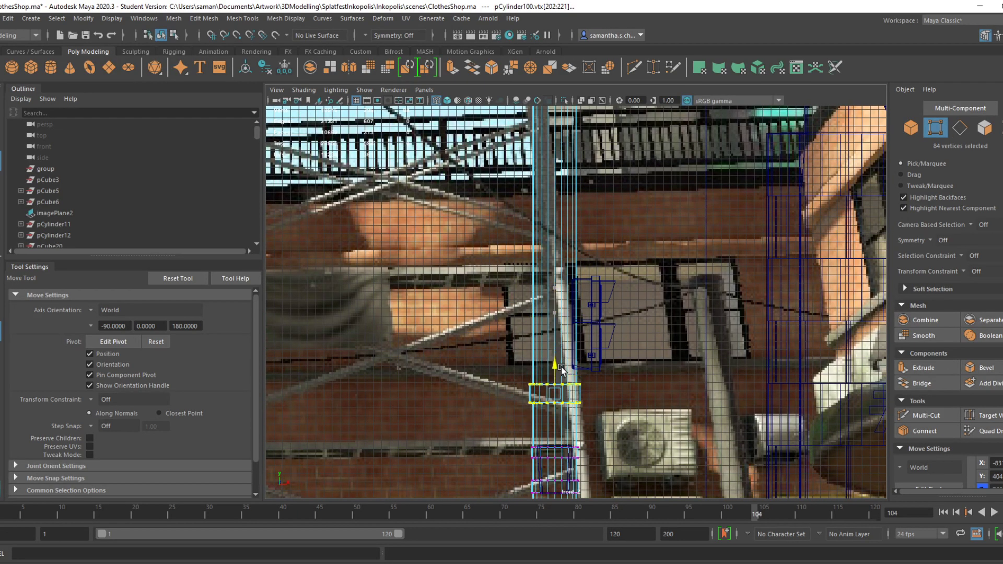
Raise the pole's upper band slightly along Y in the perspective view and save the scene
{"action": "key", "text": "space"}
{"action": "key", "text": "space"}
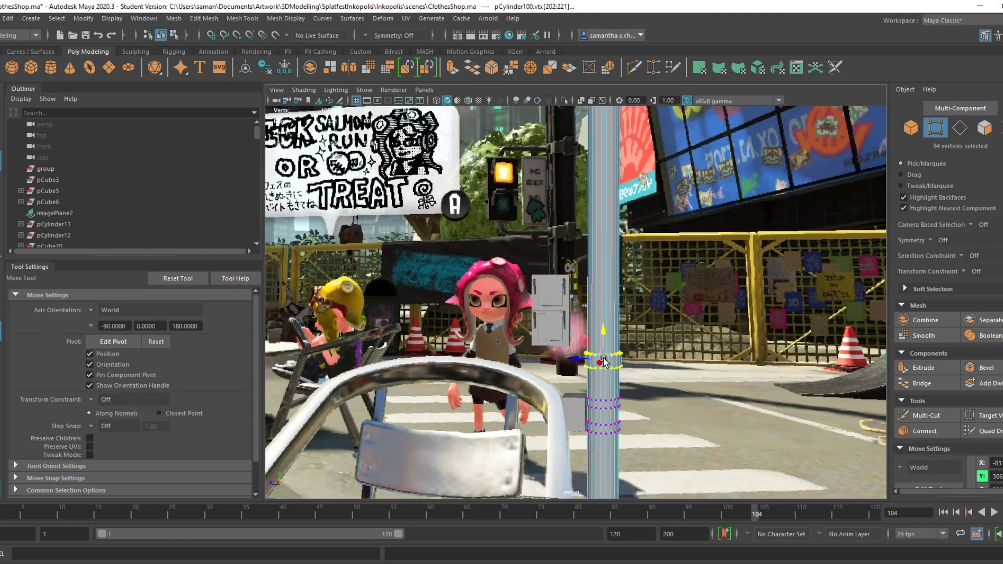
{"action": "left_click_drag", "start_coordinate": [609, 370], "coordinate": [632, 353], "text": "alt"}
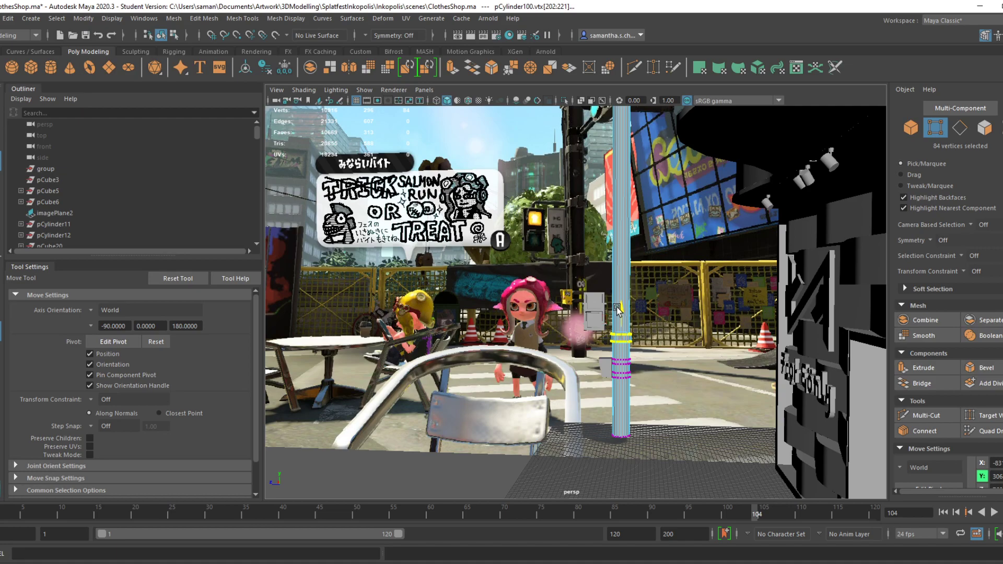
{"action": "left_click_drag", "start_coordinate": [622, 303], "coordinate": [622, 301]}
{"action": "key", "text": "ctrl+s"}
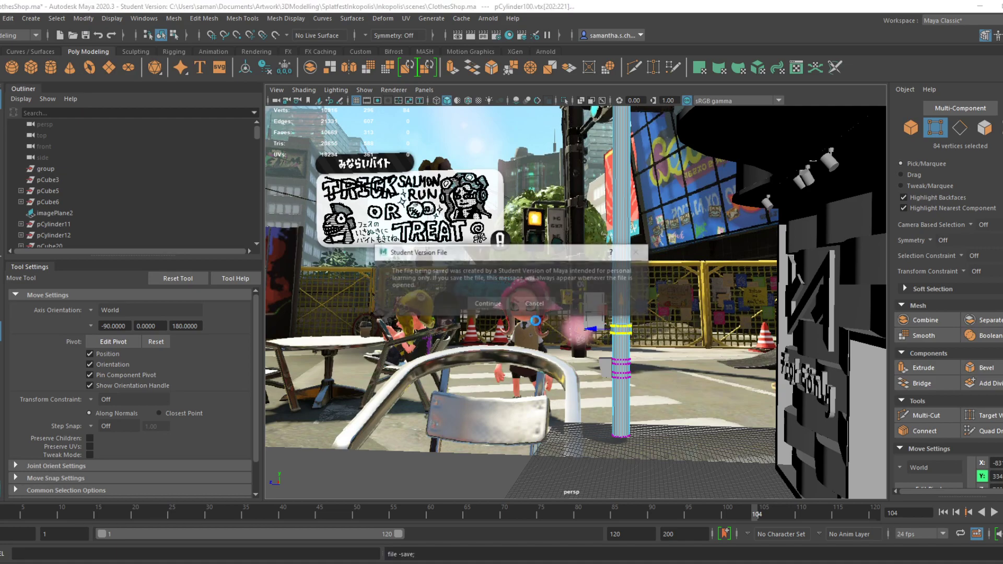
{"action": "key", "text": "Return"}
Return the pole to object mode, move the signal box further up along Y, and save the file
{"action": "scroll", "coordinate": [620, 302], "scroll_direction": "up", "scroll_amount": 3}
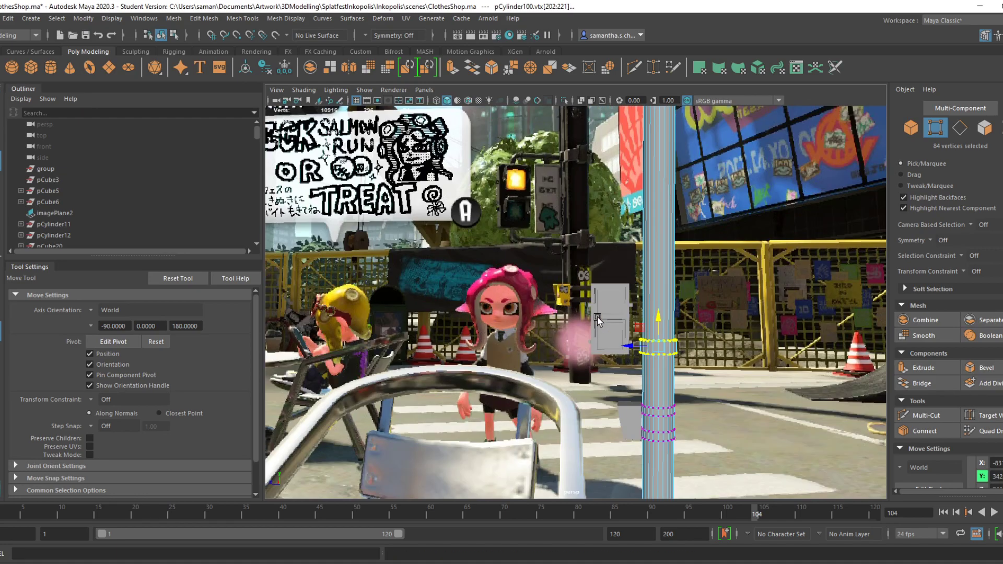
{"action": "right_click", "coordinate": [593, 282]}
{"action": "left_click", "coordinate": [647, 266]}
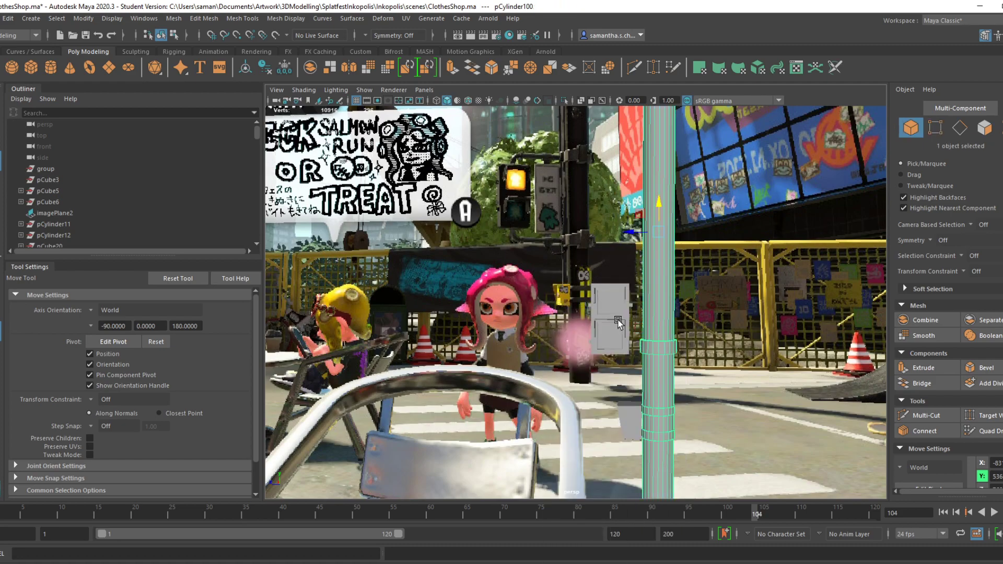
{"action": "left_click_drag", "start_coordinate": [603, 290], "coordinate": [597, 290]}
{"action": "key", "text": "ctrl+s"}
{"action": "left_click", "coordinate": [494, 304]}
{"action": "key", "text": "alt+Tab"}
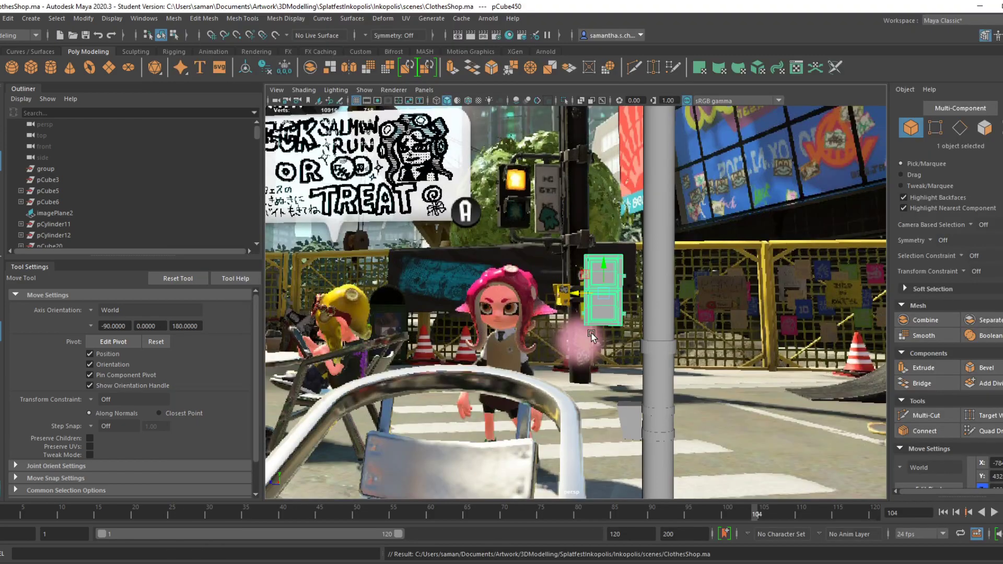
Check the box's placement against the pole from an angled view and save the scene
{"action": "middle_click_drag", "start_coordinate": [628, 358], "coordinate": [607, 389], "text": "alt"}
{"action": "left_click_drag", "start_coordinate": [556, 328], "coordinate": [568, 375]}
{"action": "key", "text": "ctrl+s"}
{"action": "left_click", "coordinate": [476, 303]}
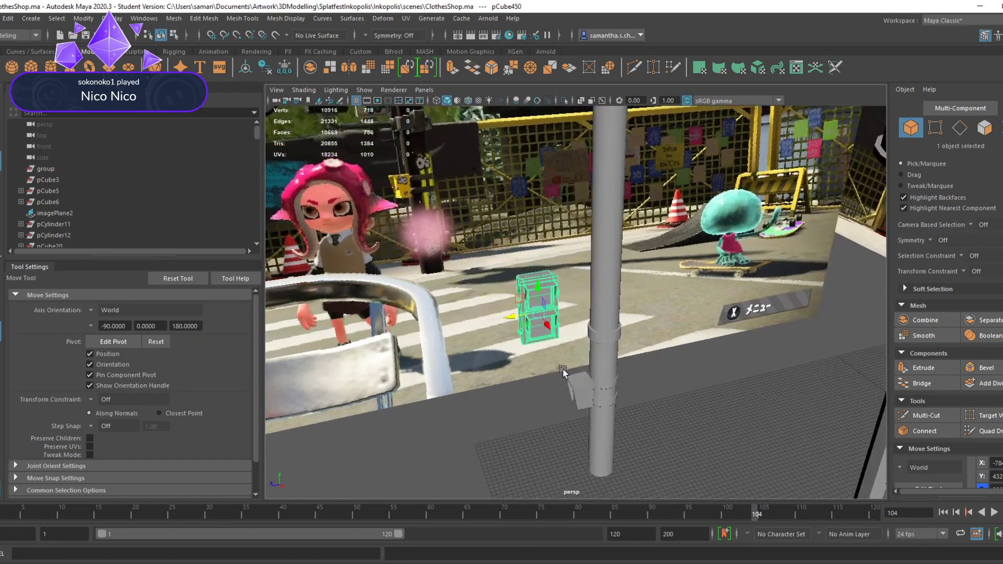
{"action": "middle_click_drag", "start_coordinate": [568, 376], "coordinate": [595, 423], "text": "alt"}
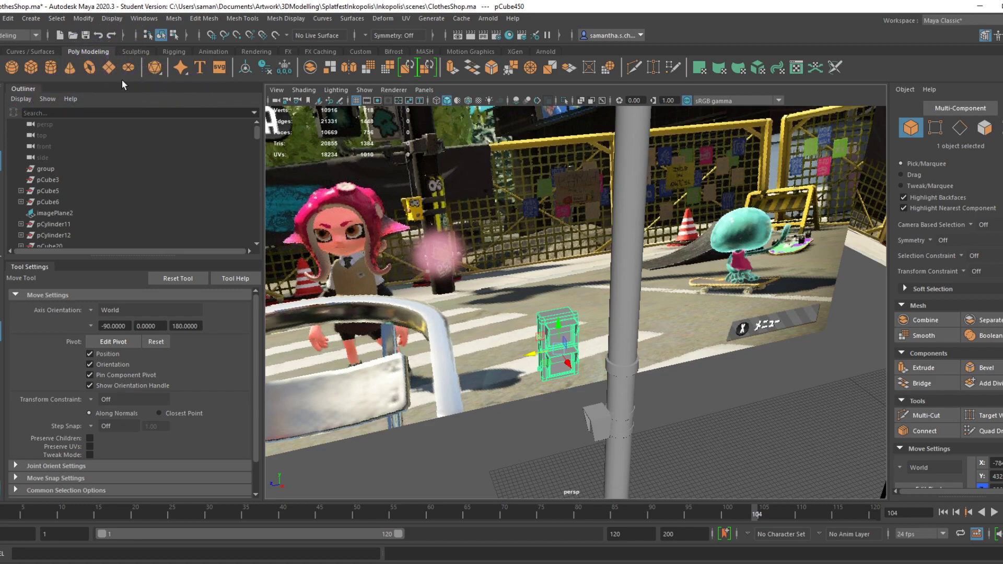
Create a polygon cylinder, scale it up, and place it beside the pole below the signal box
{"action": "left_click", "coordinate": [55, 68]}
{"action": "scroll", "coordinate": [609, 412], "scroll_direction": "down", "scroll_amount": 3}
{"action": "scroll", "coordinate": [692, 460], "scroll_direction": "down", "scroll_amount": 5}
{"action": "left_click_drag", "start_coordinate": [826, 471], "coordinate": [633, 477]}
{"action": "key", "text": "ctrl+z"}
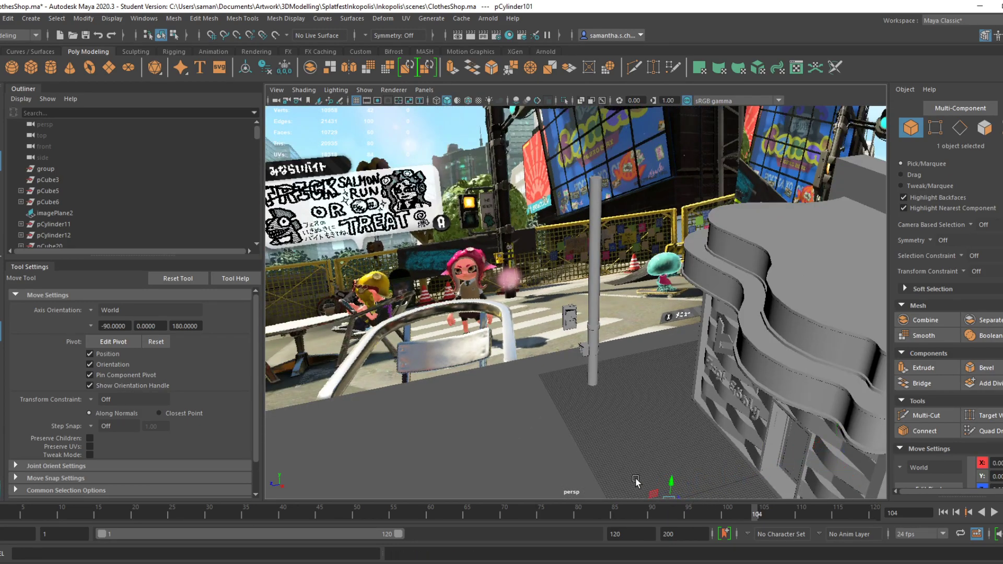
{"action": "middle_click_drag", "start_coordinate": [683, 491], "coordinate": [663, 437], "text": "alt"}
{"action": "left_click_drag", "start_coordinate": [671, 458], "coordinate": [573, 322]}
{"action": "key", "text": "r"}
{"action": "middle_click_drag", "start_coordinate": [578, 333], "coordinate": [607, 374], "text": "alt"}
{"action": "key", "text": "w"}
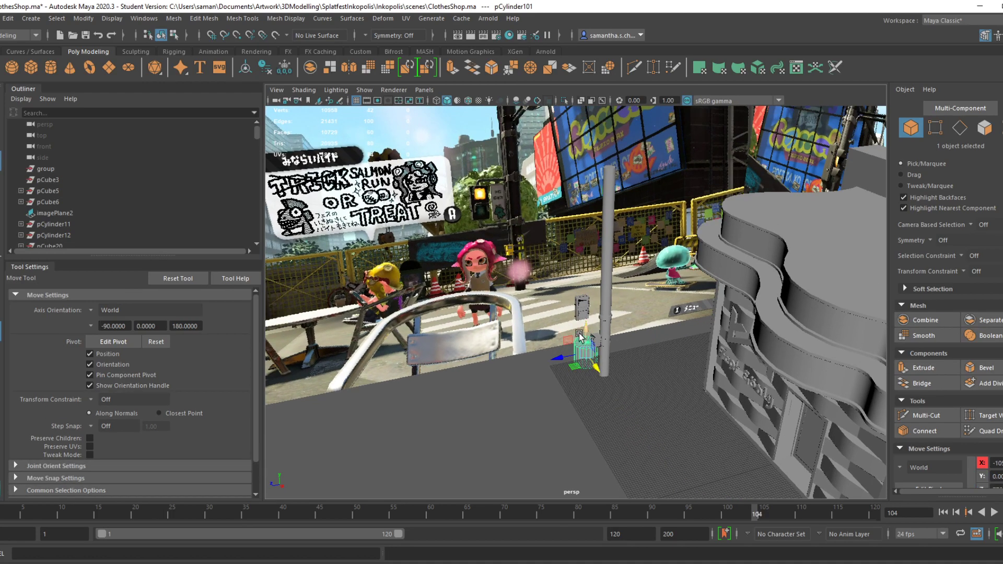
Set the new cylinder's X rotation to 90 so it lies horizontally
{"action": "key", "text": "e"}
{"action": "key", "text": "ctrl+a"}
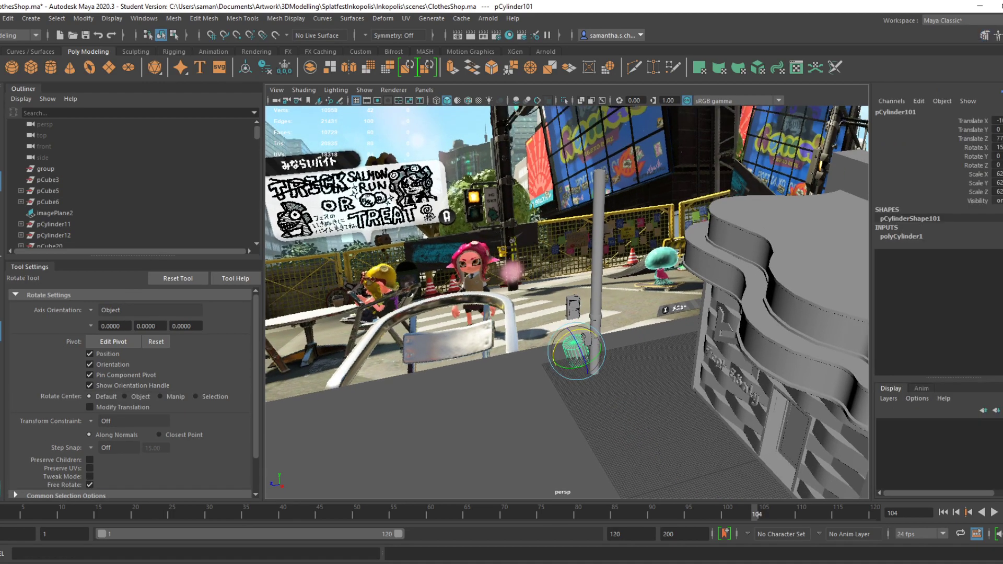
{"action": "left_click_drag", "start_coordinate": [593, 369], "coordinate": [560, 349]}
{"action": "type", "text": "90"}
{"action": "key", "text": "Return"}
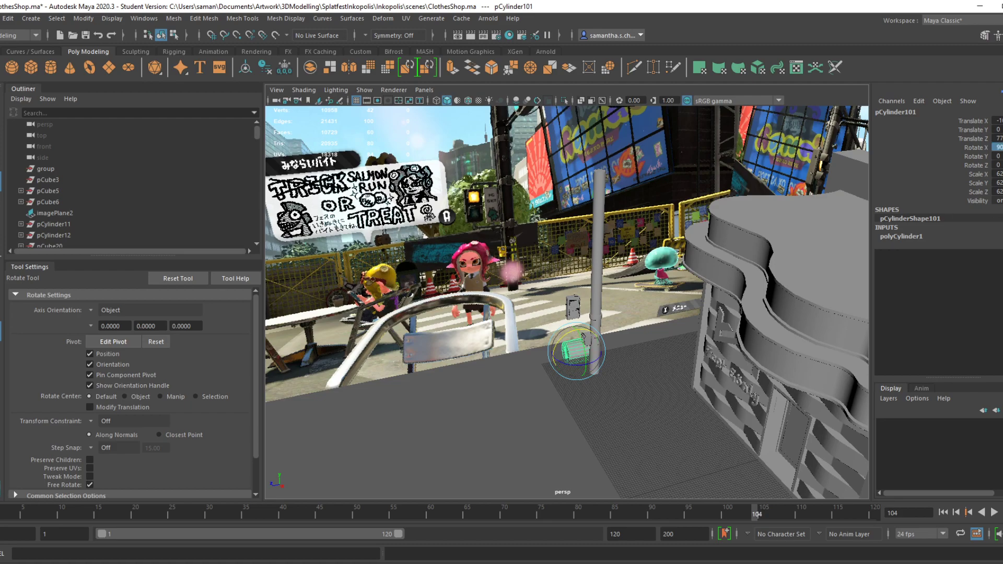
Scale the cylinder down to a thinner pipe and position it at the pole just below the upper band
{"action": "scroll", "coordinate": [703, 375], "scroll_direction": "up", "scroll_amount": 3}
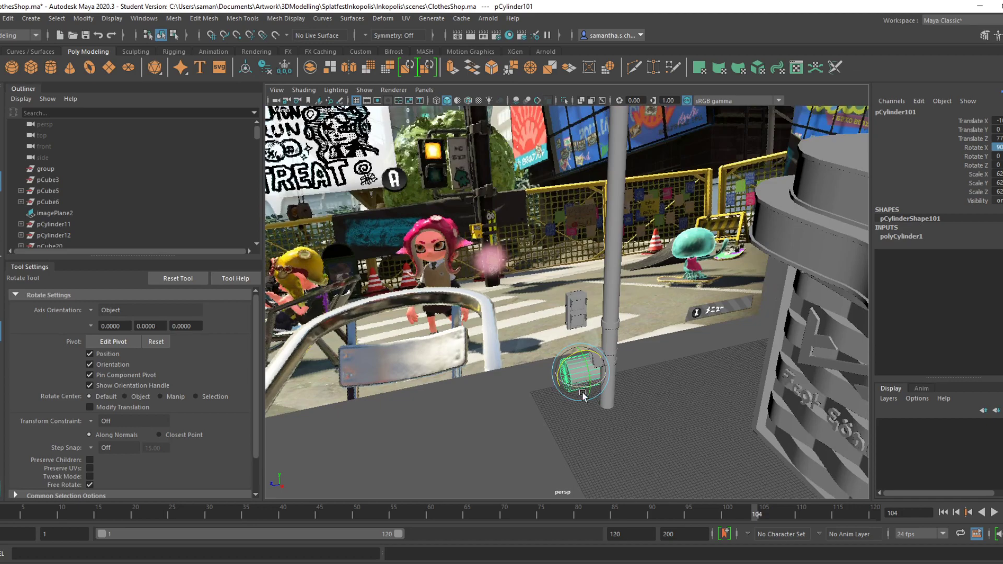
{"action": "key", "text": "r"}
{"action": "left_click_drag", "start_coordinate": [581, 373], "coordinate": [562, 378]}
{"action": "key", "text": "w"}
{"action": "left_click_drag", "start_coordinate": [647, 409], "coordinate": [637, 389], "text": "alt"}
{"action": "left_click_drag", "start_coordinate": [622, 422], "coordinate": [621, 318]}
{"action": "left_click_drag", "start_coordinate": [622, 342], "coordinate": [588, 335]}
{"action": "scroll", "coordinate": [587, 335], "scroll_direction": "up", "scroll_amount": 3}
{"action": "key", "text": "r"}
{"action": "left_click_drag", "start_coordinate": [575, 370], "coordinate": [560, 374]}
{"action": "left_click_drag", "start_coordinate": [573, 375], "coordinate": [802, 272], "text": "alt"}
Undo the cylinder's last lengthwise scaling and set its height subdivisions to 14
{"action": "key", "text": "ctrl+a"}
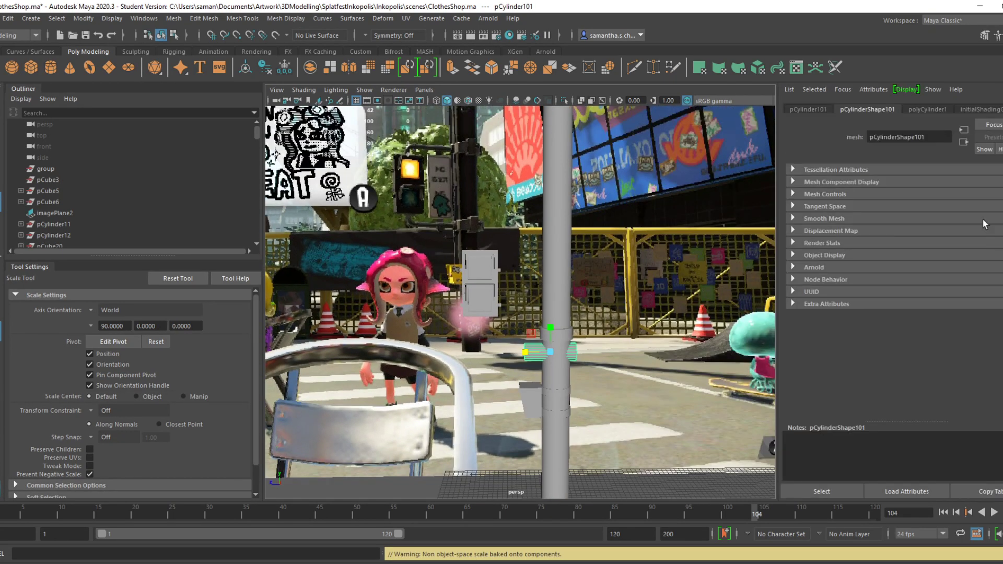
{"action": "left_click", "coordinate": [929, 109]}
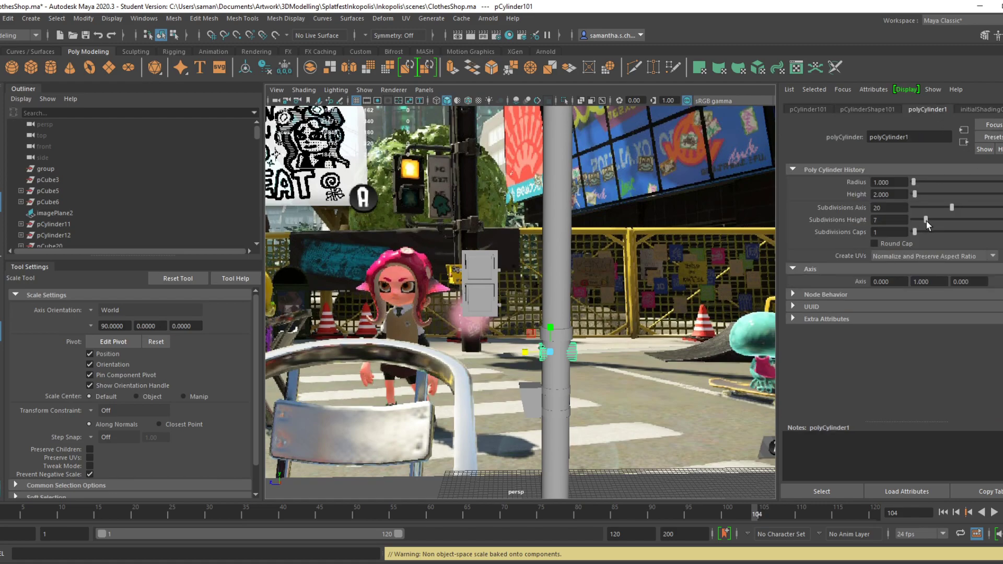
{"action": "key", "text": "ctrl+z"}
{"action": "key", "text": "ctrl+z"}
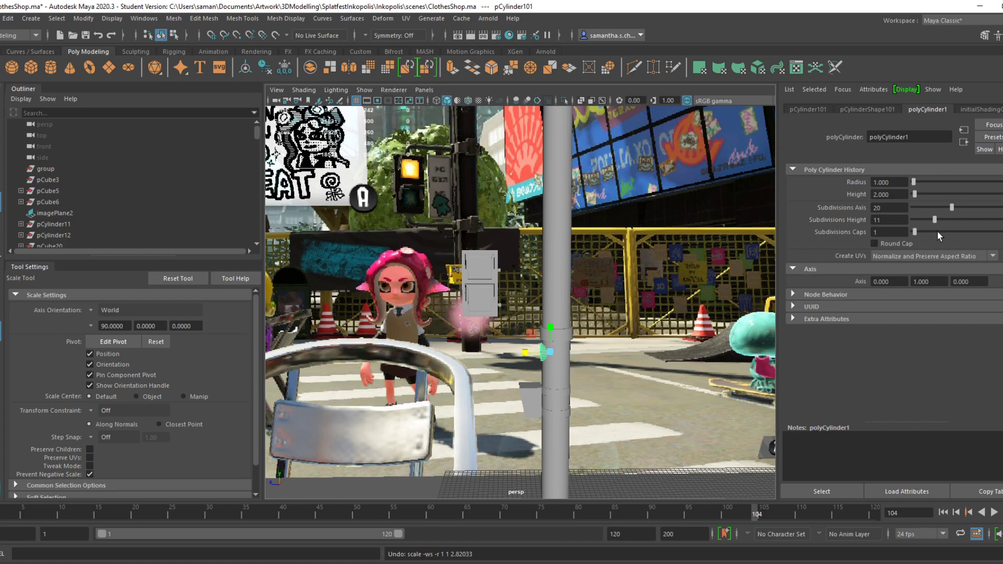
{"action": "type", "text": "14"}
{"action": "key", "text": "Return"}
Return the cylinder to object mode and save the scene
{"action": "right_click_drag", "start_coordinate": [541, 347], "coordinate": [600, 267]}
{"action": "right_click_drag", "start_coordinate": [538, 357], "coordinate": [606, 281]}
{"action": "key", "text": "ctrl+s"}
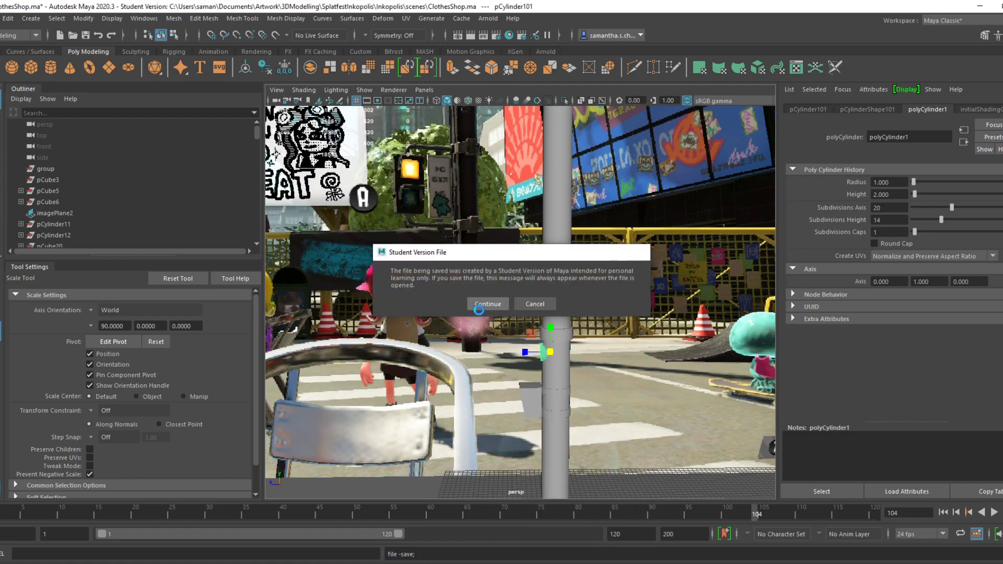
{"action": "left_click", "coordinate": [479, 309]}
Move the cylinder out from the pole along Z, stretch it into a long horizontal pipe, and save the scene
{"action": "key", "text": "w"}
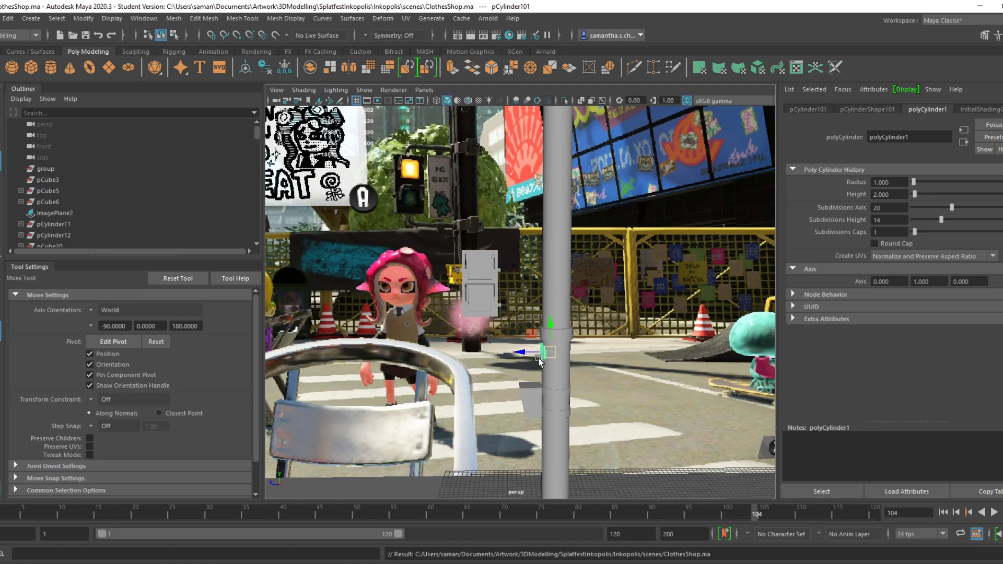
{"action": "left_click_drag", "start_coordinate": [517, 356], "coordinate": [403, 352]}
{"action": "key", "text": "r"}
{"action": "left_click_drag", "start_coordinate": [473, 395], "coordinate": [540, 404], "text": "alt"}
{"action": "left_click_drag", "start_coordinate": [453, 359], "coordinate": [425, 361]}
{"action": "mouse_move", "coordinate": [540, 388]}
{"action": "left_mouse_down", "text": "alt"}
{"action": "mouse_move", "coordinate": [500, 381]}
{"action": "mouse_move", "coordinate": [543, 396]}
{"action": "left_mouse_up", "text": "alt"}
{"action": "left_click_drag", "start_coordinate": [466, 356], "coordinate": [447, 351]}
{"action": "key", "text": "ctrl+s"}
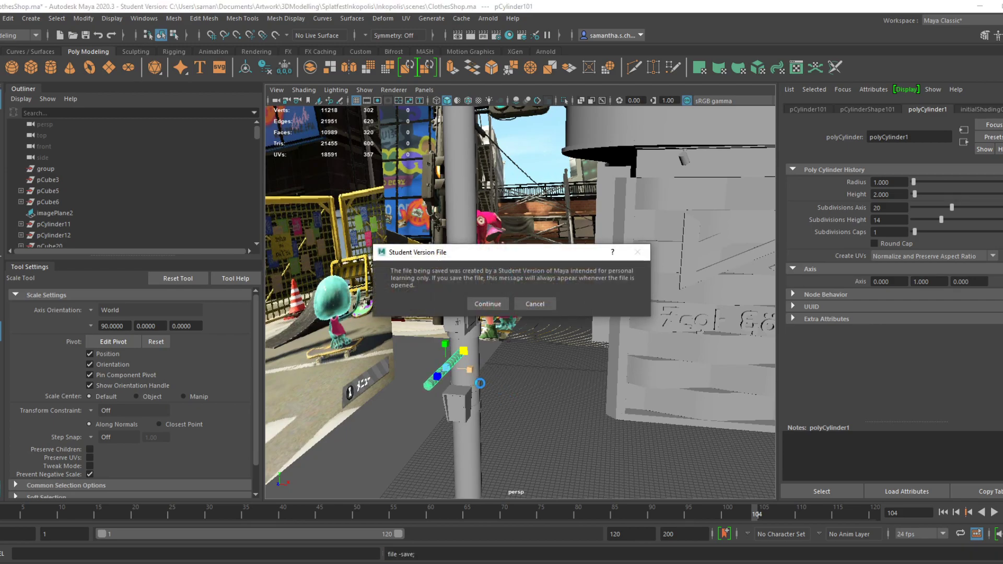
{"action": "left_click", "coordinate": [504, 305]}
Select the signal box and move it along X in the top view to line up with the horizontal pipe
{"action": "left_click_drag", "start_coordinate": [523, 345], "coordinate": [609, 467], "text": "alt"}
{"action": "left_click", "coordinate": [480, 365]}
{"action": "left_click_drag", "start_coordinate": [518, 460], "coordinate": [544, 436], "text": "alt"}
{"action": "key", "text": "w"}
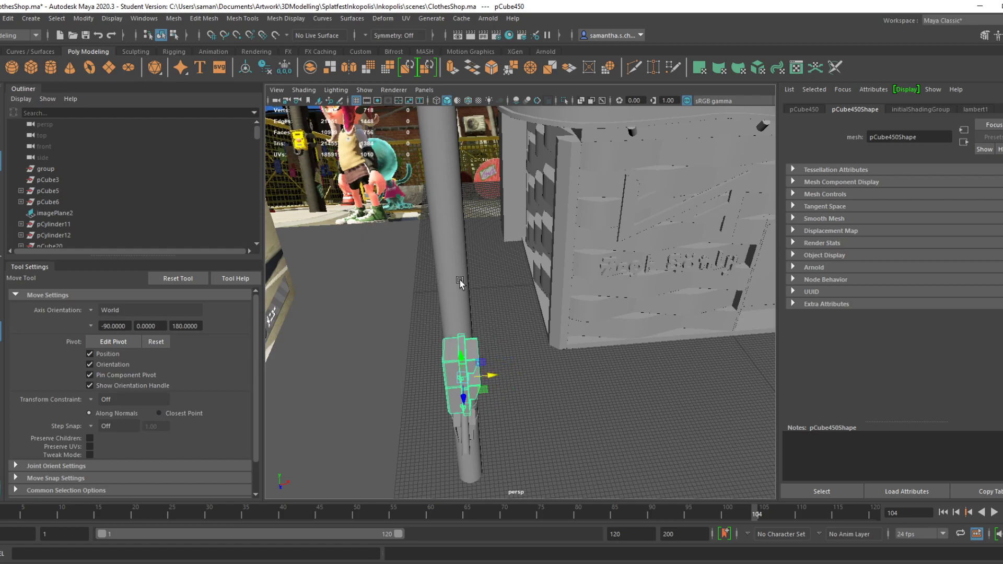
{"action": "key", "text": "space"}
{"action": "key", "text": "f"}
{"action": "scroll", "coordinate": [467, 248], "scroll_direction": "down", "scroll_amount": 4}
{"action": "key", "text": "space"}
{"action": "scroll", "coordinate": [462, 249], "scroll_direction": "down", "scroll_amount": 5}
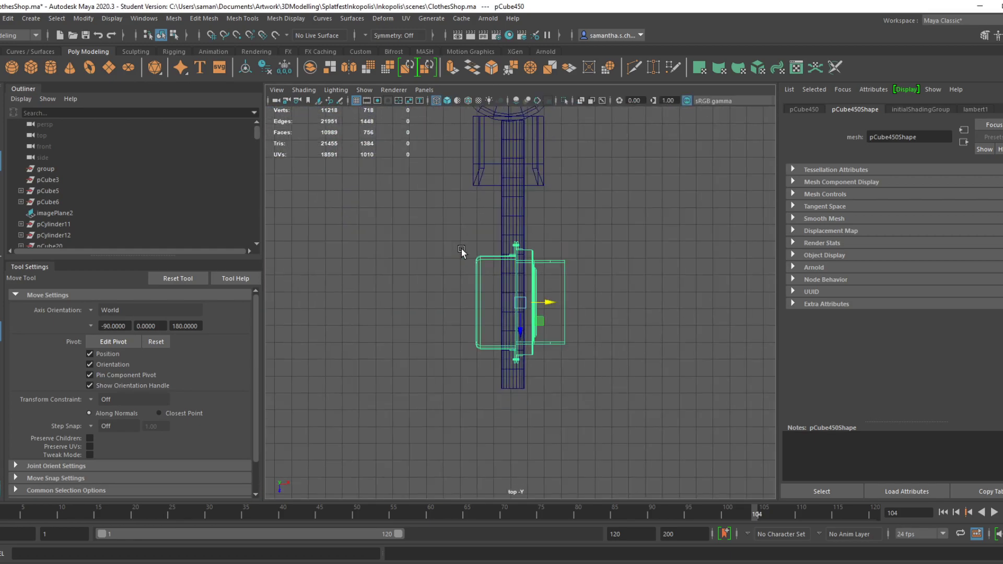
{"action": "left_click_drag", "start_coordinate": [562, 302], "coordinate": [541, 302]}
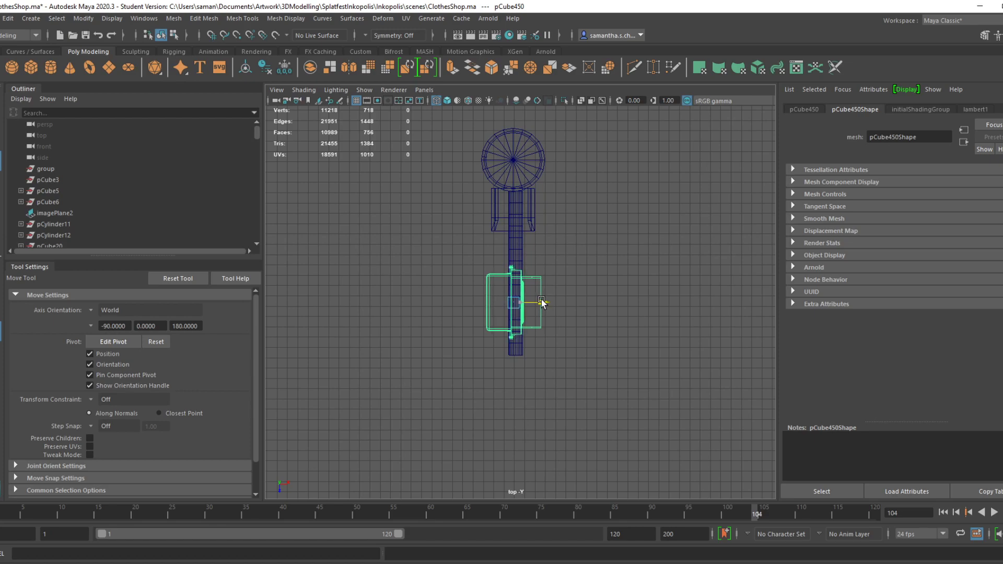
Return to the perspective view and save the scene
{"action": "key", "text": "space"}
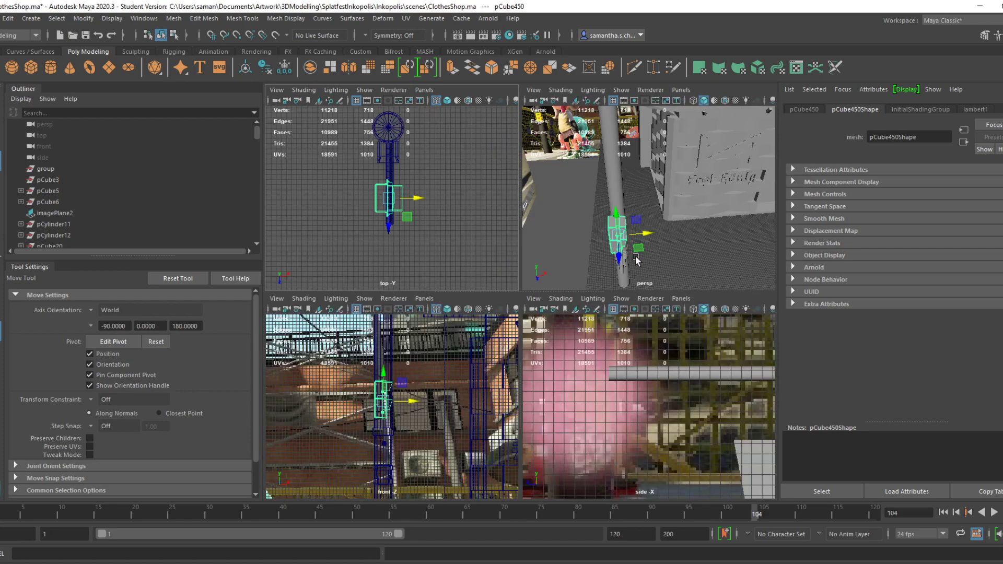
{"action": "key", "text": "space"}
{"action": "scroll", "coordinate": [604, 270], "scroll_direction": "down", "scroll_amount": 3}
{"action": "key", "text": "ctrl+s"}
{"action": "left_click", "coordinate": [481, 304]}
Select the horizontal pipe under the signal box and add a nonlinear Bend deformer to it
{"action": "left_click_drag", "start_coordinate": [559, 303], "coordinate": [480, 265], "text": "alt"}
{"action": "middle_click_drag", "start_coordinate": [523, 380], "coordinate": [528, 291], "text": "alt"}
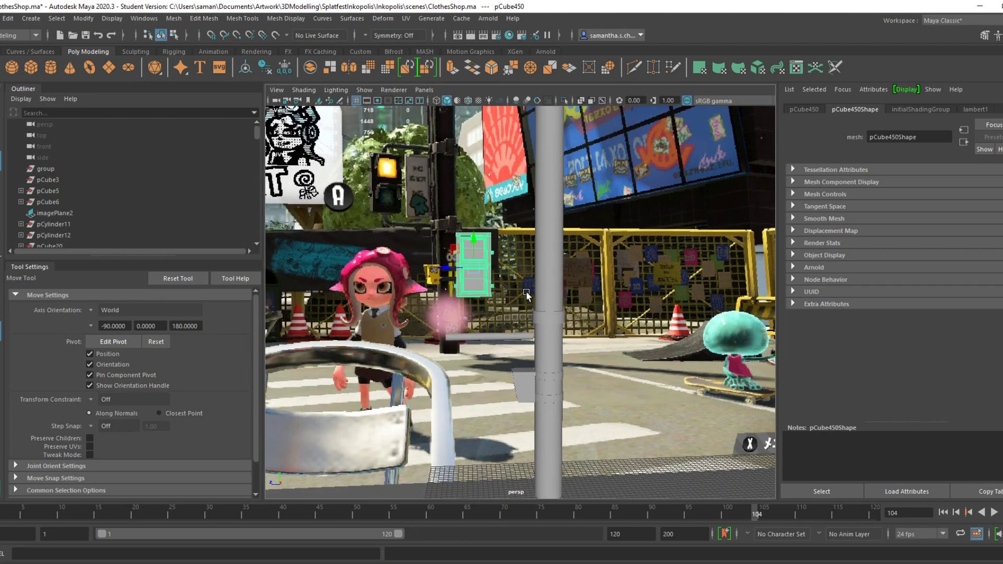
{"action": "left_click", "coordinate": [468, 335]}
{"action": "scroll", "coordinate": [468, 336], "scroll_direction": "up", "scroll_amount": 3}
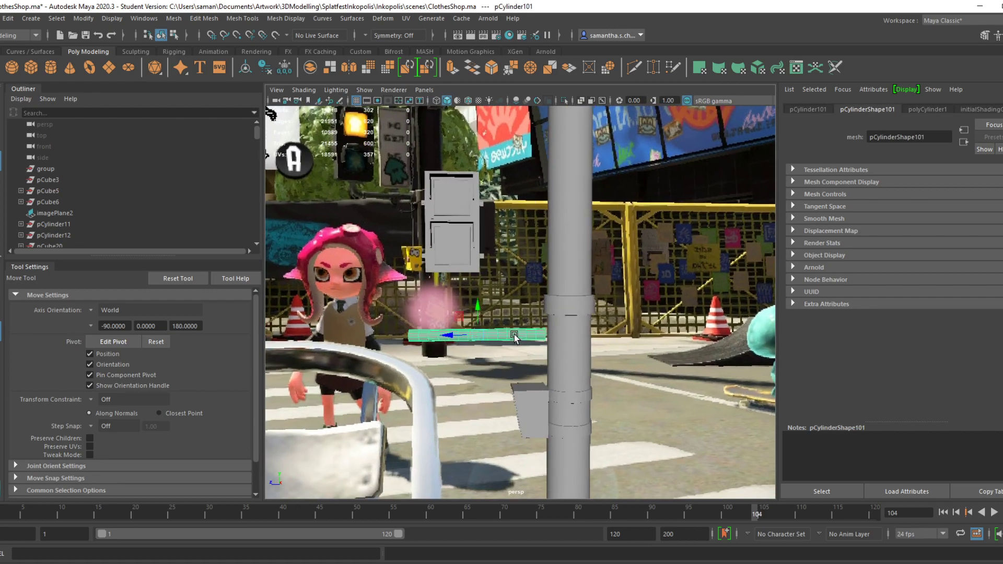
{"action": "left_click", "coordinate": [383, 18]}
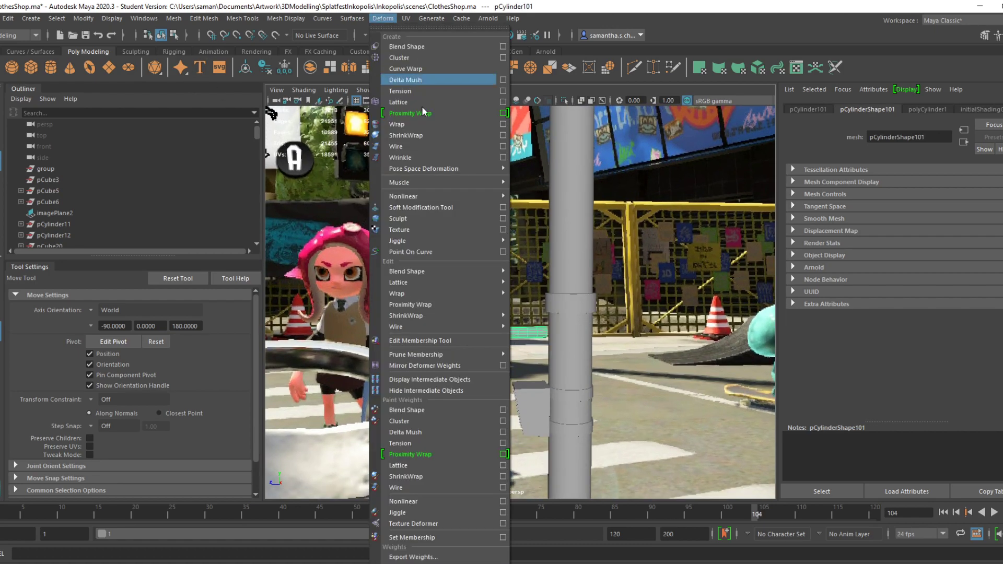
{"action": "mouse_move", "coordinate": [428, 196]}
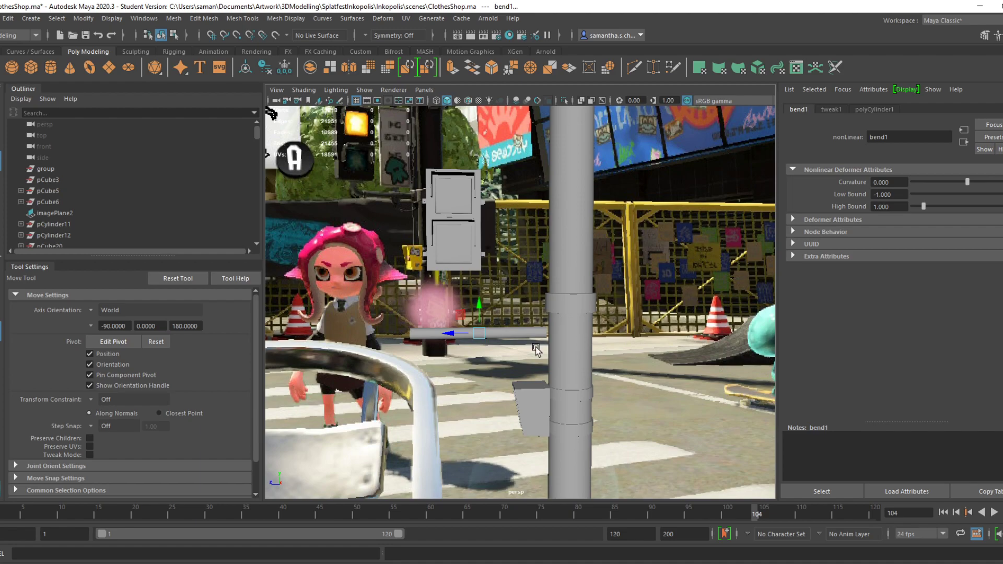
Try moving the bend handle and adjusting the bend's curvature
{"action": "left_click_drag", "start_coordinate": [517, 353], "coordinate": [596, 395], "text": "alt"}
{"action": "left_click_drag", "start_coordinate": [402, 328], "coordinate": [366, 372]}
{"action": "key", "text": "ctrl+z"}
{"action": "left_click_drag", "start_coordinate": [975, 184], "coordinate": [982, 184]}
{"action": "key", "text": "ctrl+z"}
Set the bend handle's Z rotation to 90
{"action": "key", "text": "e"}
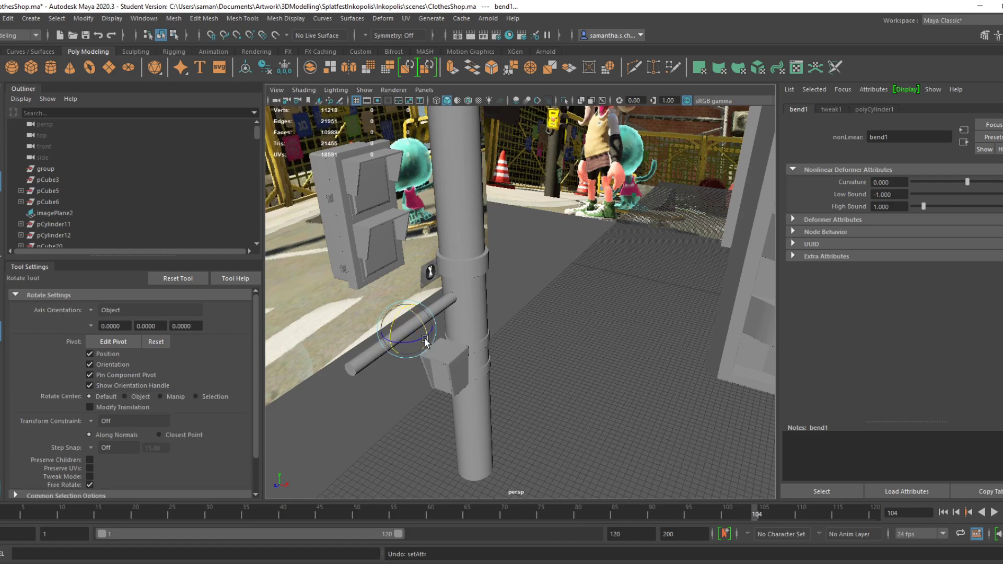
{"action": "key", "text": "ctrl+a"}
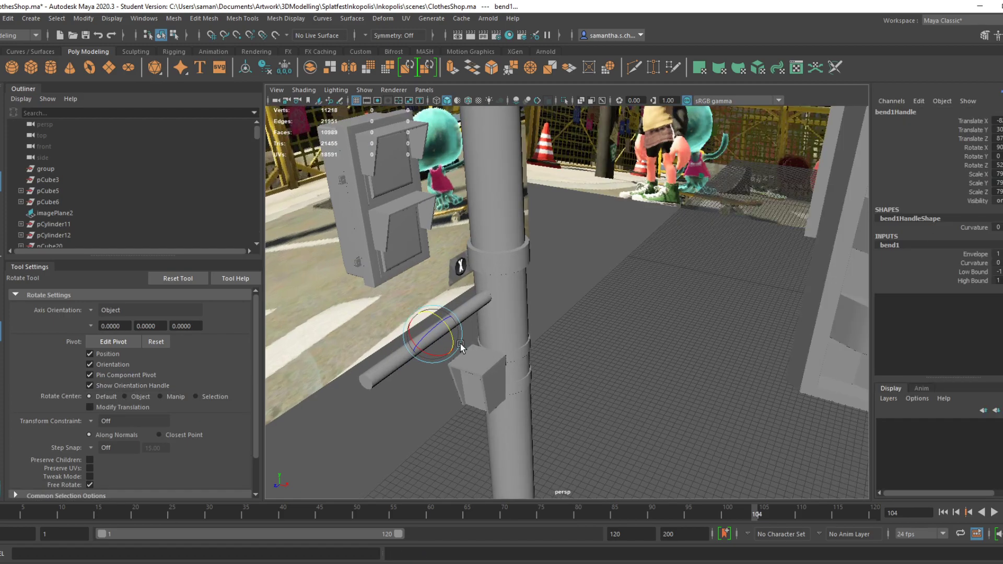
{"action": "left_click_drag", "start_coordinate": [449, 337], "coordinate": [444, 330]}
{"action": "type", "text": "90"}
{"action": "key", "text": "Return"}
Bend the pipe upward in the side view by raising the deformer's curvature to about 90.9
{"action": "left_click_drag", "start_coordinate": [721, 332], "coordinate": [609, 308], "text": "alt"}
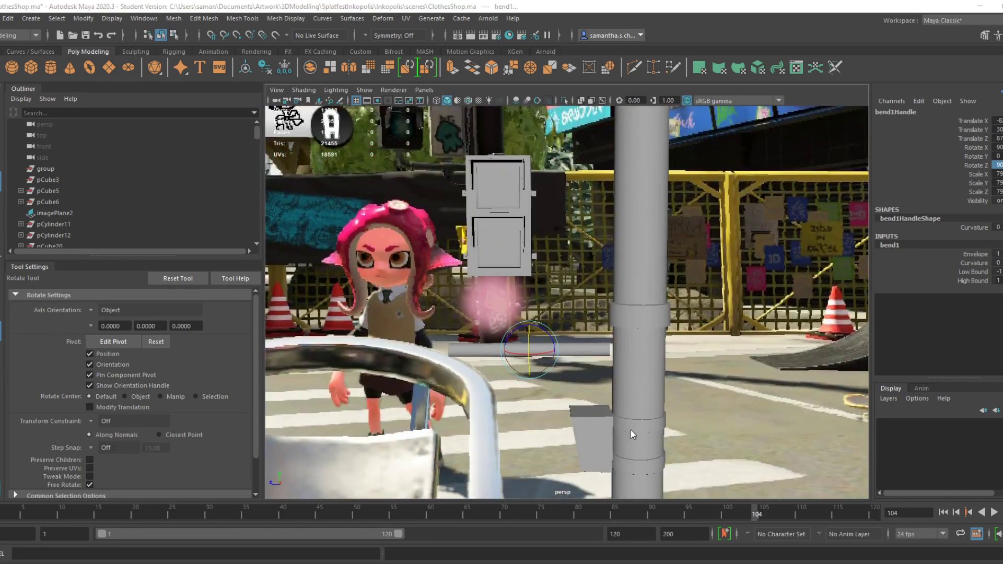
{"action": "key", "text": "space"}
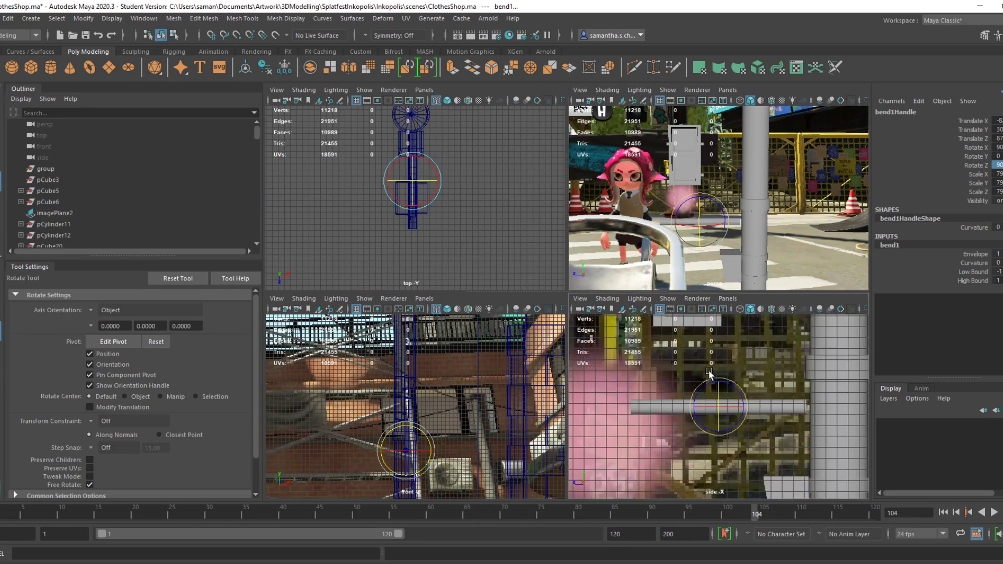
{"action": "key", "text": "space"}
{"action": "middle_click_drag", "start_coordinate": [663, 252], "coordinate": [694, 404], "text": "alt"}
{"action": "middle_click_drag", "start_coordinate": [675, 301], "coordinate": [577, 241], "text": "alt"}
{"action": "key", "text": "ctrl+a"}
{"action": "left_click_drag", "start_coordinate": [967, 182], "coordinate": [995, 199]}
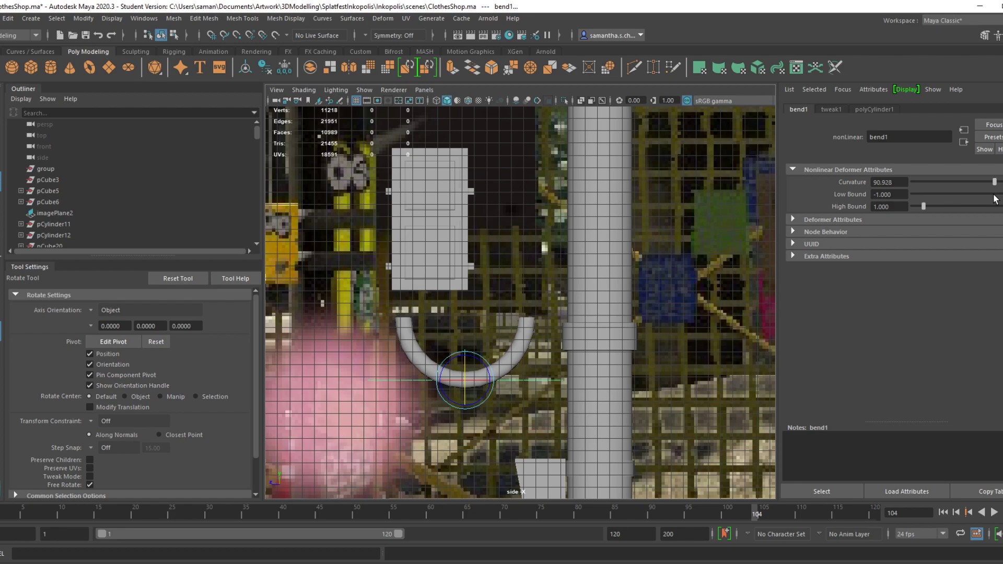
Set the bend's low bound to 0 and keep the high bound at 1 so only the pipe's outer half curves
{"action": "left_click_drag", "start_coordinate": [928, 206], "coordinate": [1002, 198]}
{"action": "key", "text": "ctrl+z"}
{"action": "scroll", "coordinate": [433, 368], "scroll_direction": "up", "scroll_amount": 3}
{"action": "middle_click_drag", "start_coordinate": [453, 362], "coordinate": [470, 330], "text": "alt"}
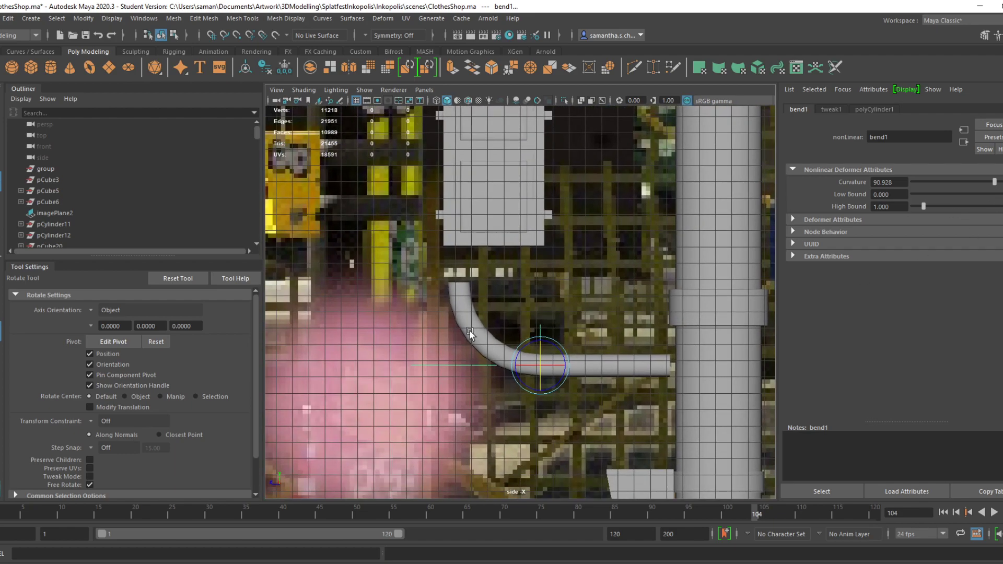
Expand the bend's deformer, node behavior, UUID and extra attributes, and save the scene
{"action": "left_click", "coordinate": [842, 220]}
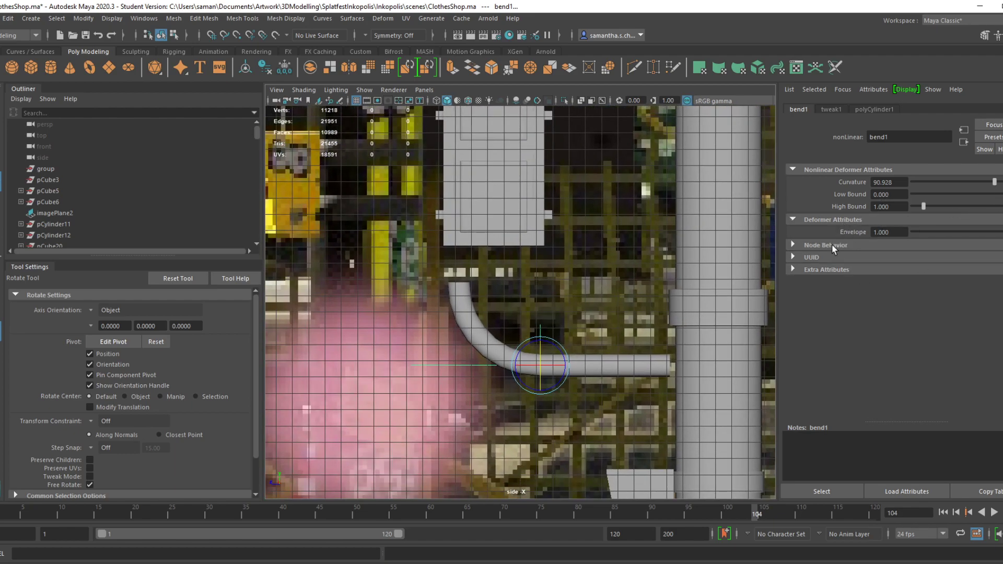
{"action": "left_click", "coordinate": [832, 244]}
{"action": "left_click", "coordinate": [842, 281]}
{"action": "left_click", "coordinate": [836, 306]}
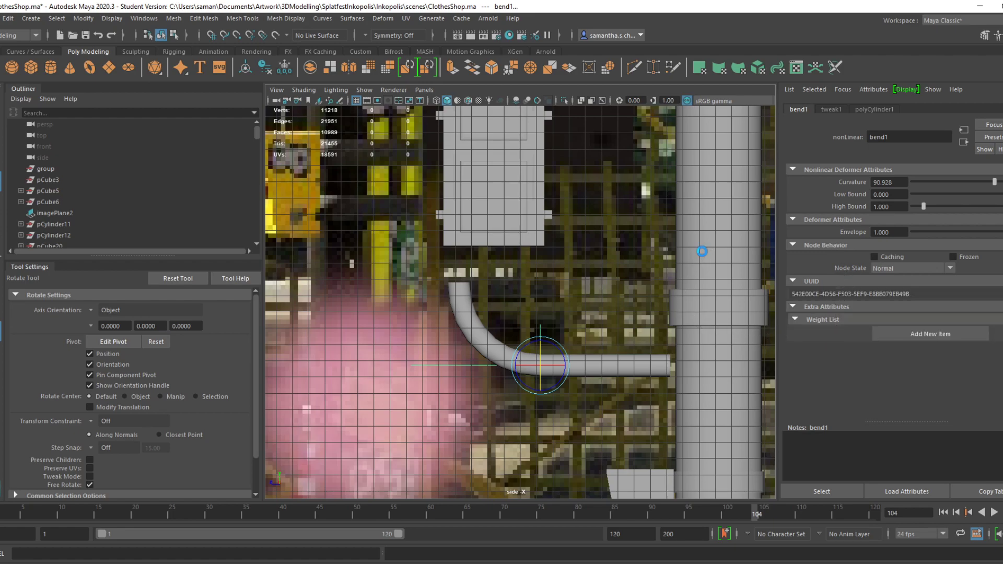
{"action": "key", "text": "ctrl+s"}
{"action": "left_click", "coordinate": [488, 306]}
Try selecting the faces of the pipe's curved end in the side view, and return to object mode
{"action": "right_click_drag", "start_coordinate": [481, 338], "coordinate": [554, 242]}
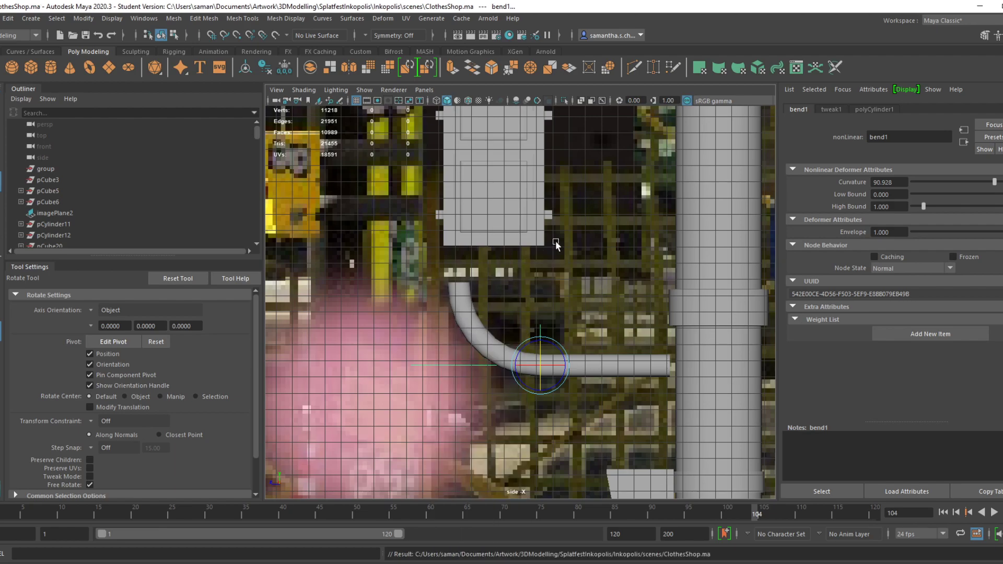
{"action": "right_click_drag", "start_coordinate": [471, 282], "coordinate": [462, 311]}
{"action": "left_click_drag", "start_coordinate": [403, 249], "coordinate": [520, 340]}
{"action": "scroll", "coordinate": [514, 350], "scroll_direction": "up", "scroll_amount": 5}
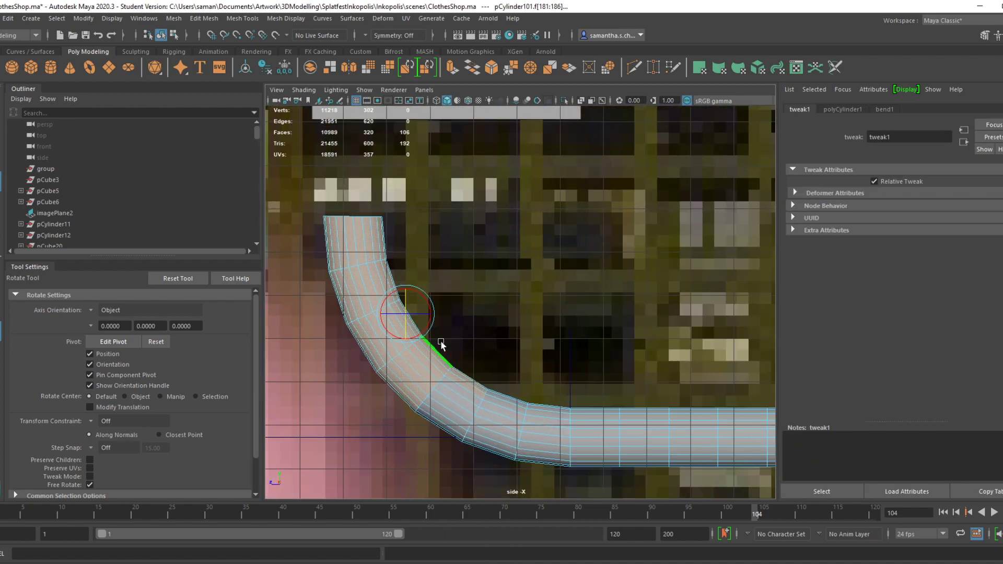
{"action": "left_click_drag", "start_coordinate": [291, 184], "coordinate": [517, 371]}
{"action": "scroll", "coordinate": [535, 373], "scroll_direction": "down", "scroll_amount": 3}
{"action": "right_click_drag", "start_coordinate": [444, 342], "coordinate": [494, 270]}
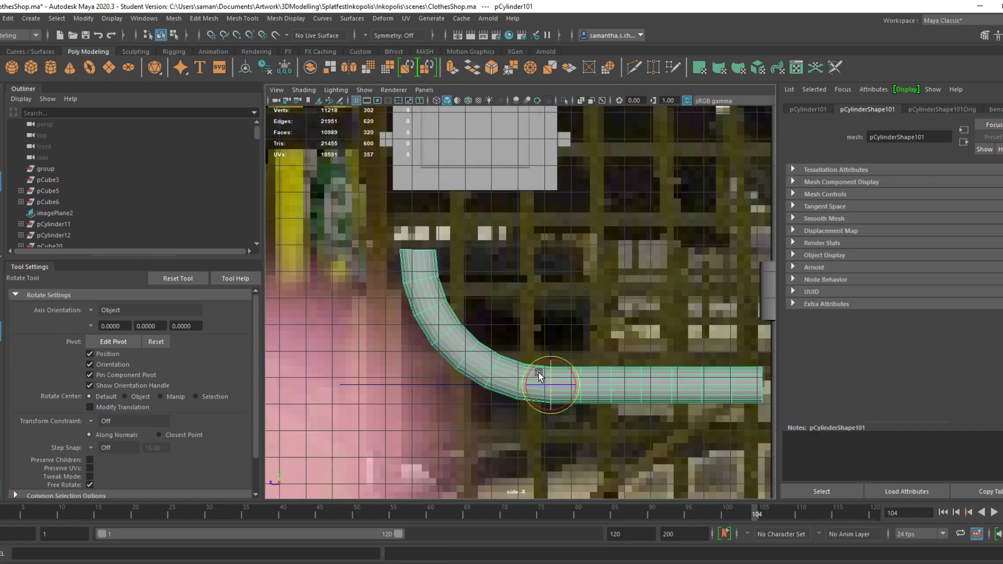
Try shortening the bent pipe by scaling it along its length
{"action": "key", "text": "r"}
{"action": "left_click_drag", "start_coordinate": [526, 385], "coordinate": [532, 386]}
{"action": "key", "text": "ctrl+z"}
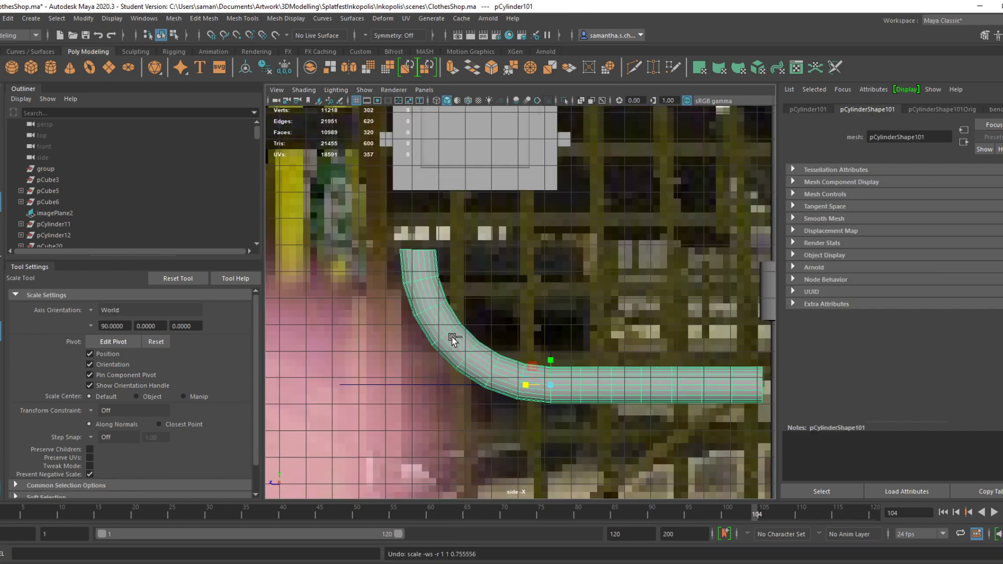
{"action": "left_click_drag", "start_coordinate": [525, 385], "coordinate": [542, 387]}
{"action": "key", "text": "ctrl+z"}
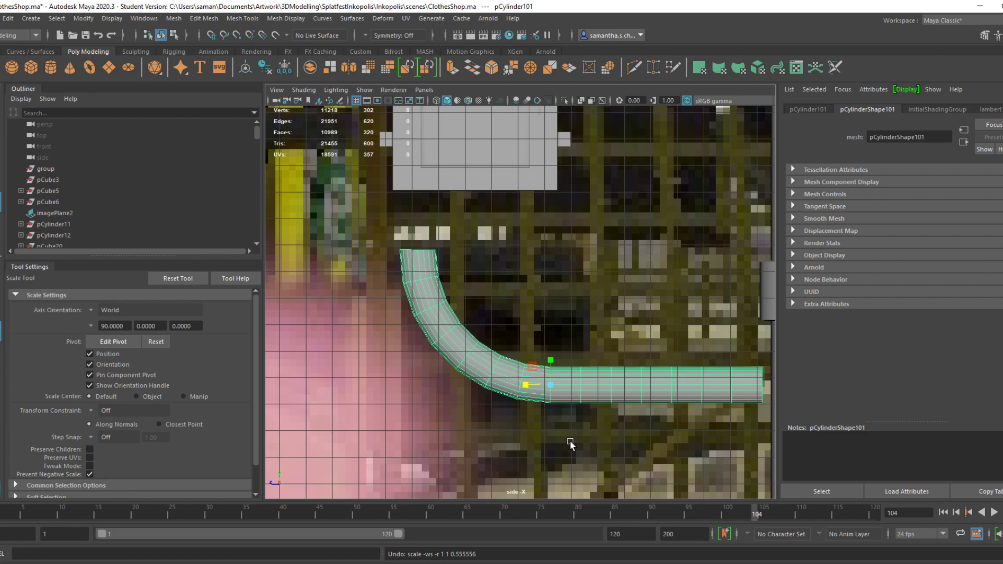
Try selecting the faces of the pipe's curved half in the perspective view
{"action": "right_click_drag", "start_coordinate": [480, 359], "coordinate": [478, 313]}
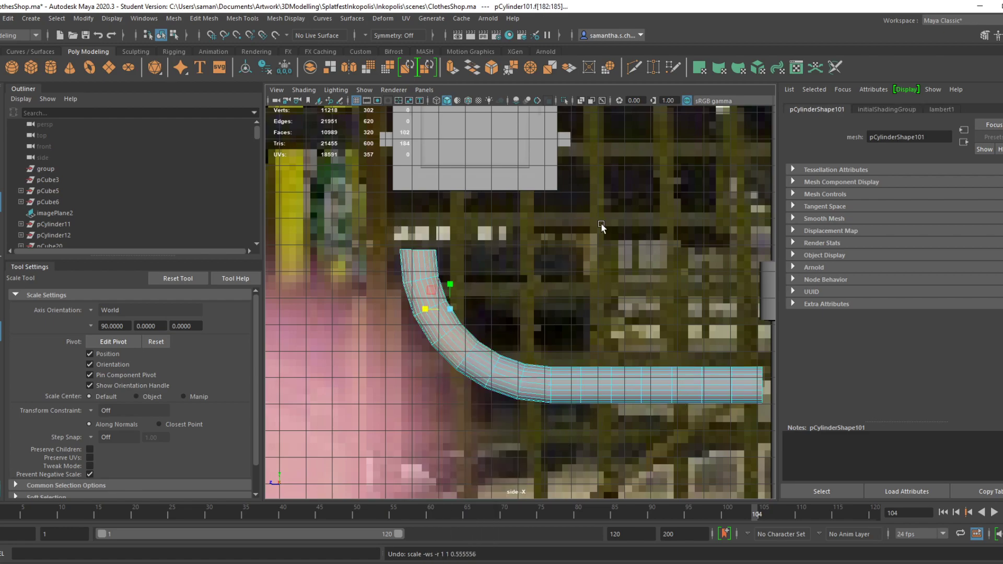
{"action": "key", "text": "space"}
{"action": "key", "text": "f"}
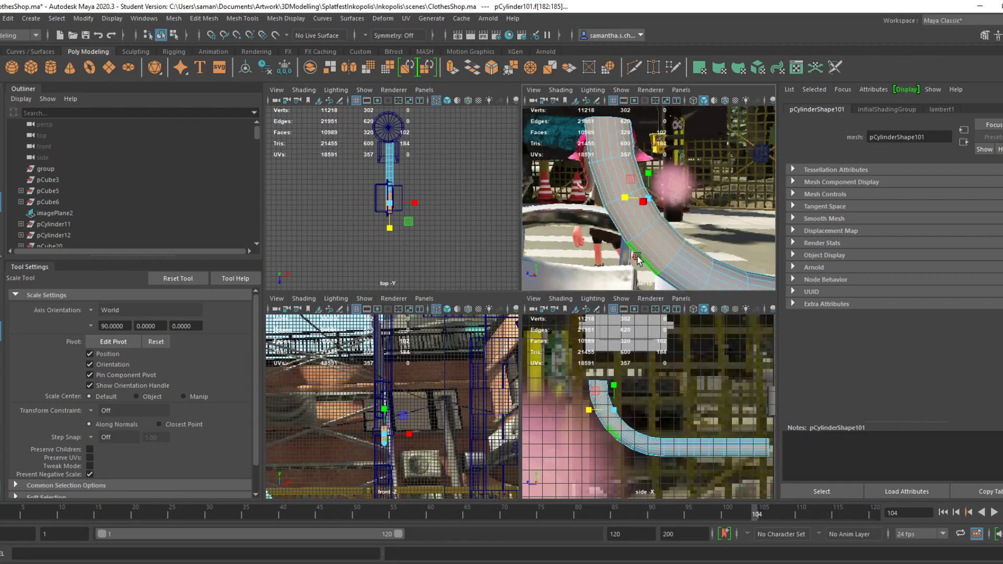
{"action": "key", "text": "space"}
{"action": "left_click_drag", "start_coordinate": [636, 258], "coordinate": [452, 210], "text": "alt"}
{"action": "left_click_drag", "start_coordinate": [405, 112], "coordinate": [659, 410]}
Return the pipe to object mode and save the scene
{"action": "scroll", "coordinate": [617, 410], "scroll_direction": "down", "scroll_amount": 5}
{"action": "key", "text": "space"}
{"action": "key", "text": "space"}
{"action": "key", "text": "space"}
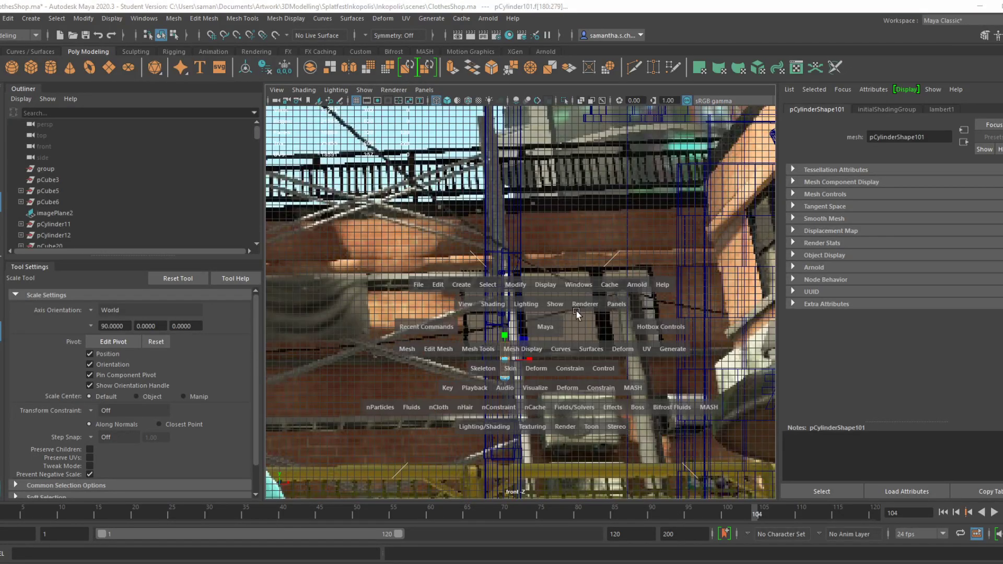
{"action": "key", "text": "space"}
{"action": "scroll", "coordinate": [604, 416], "scroll_direction": "down", "scroll_amount": 4}
{"action": "middle_click_drag", "start_coordinate": [604, 415], "coordinate": [517, 400], "text": "alt"}
{"action": "right_click_drag", "start_coordinate": [522, 395], "coordinate": [594, 224]}
{"action": "key", "text": "ctrl+s"}
{"action": "left_click", "coordinate": [476, 307]}
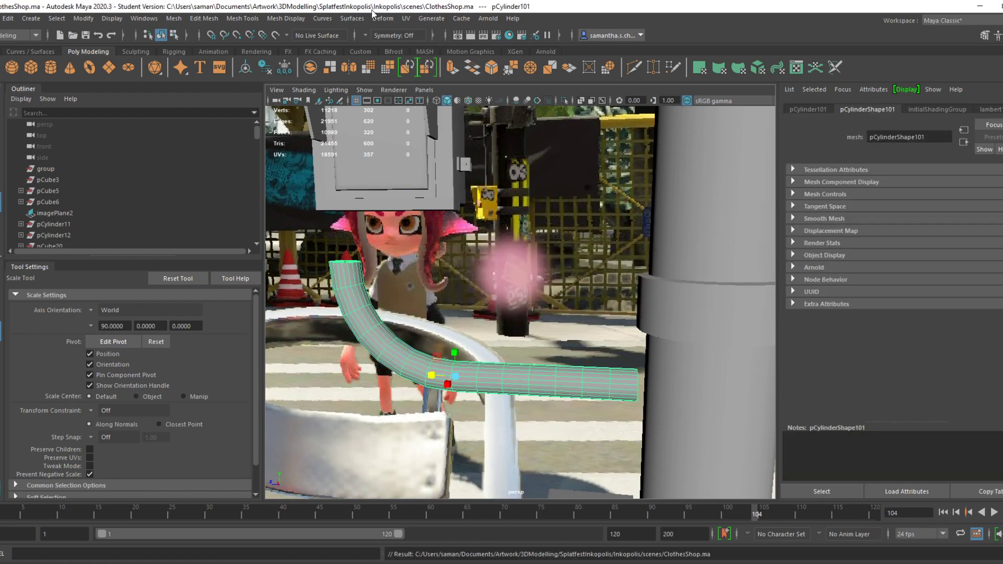
Add a second bend deformer to the curved pipe and undo the trial handle move and curvature change
{"action": "left_click", "coordinate": [383, 19]}
{"action": "mouse_move", "coordinate": [444, 197]}
{"action": "left_click", "coordinate": [544, 197]}
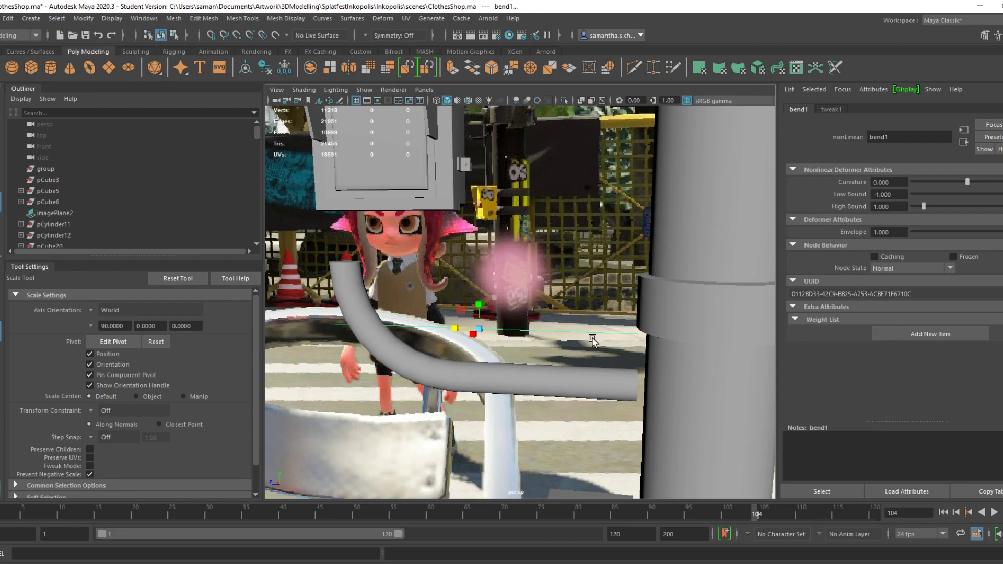
{"action": "key", "text": "w"}
{"action": "key", "text": "ctrl+z"}
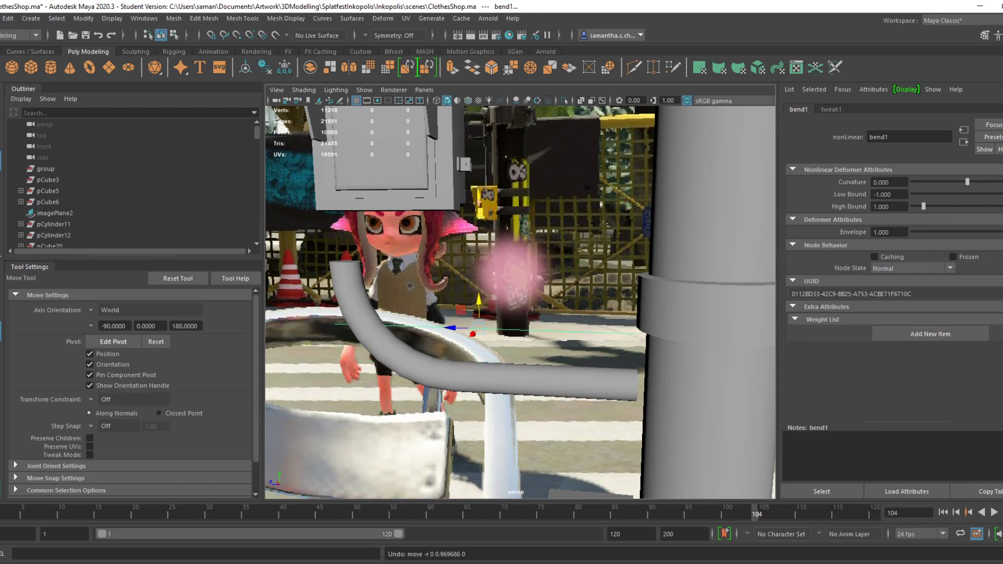
{"action": "left_click", "coordinate": [984, 182]}
{"action": "key", "text": "ctrl+z"}
{"action": "key", "text": "ctrl+a"}
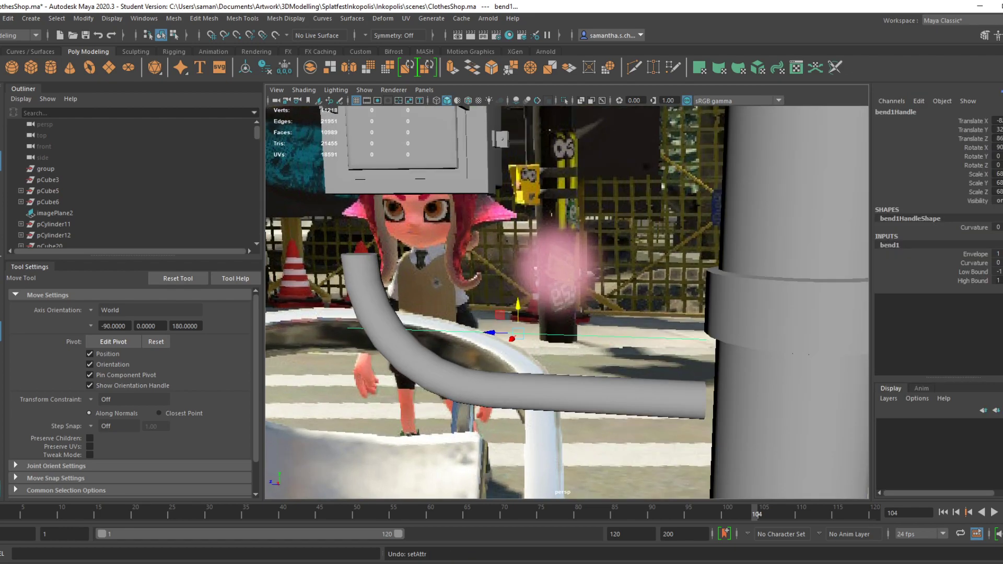
Try rotating the second bend's handle and set its Z rotation to 90
{"action": "key", "text": "e"}
{"action": "left_click_drag", "start_coordinate": [512, 341], "coordinate": [515, 326]}
{"action": "key", "text": "ctrl+z"}
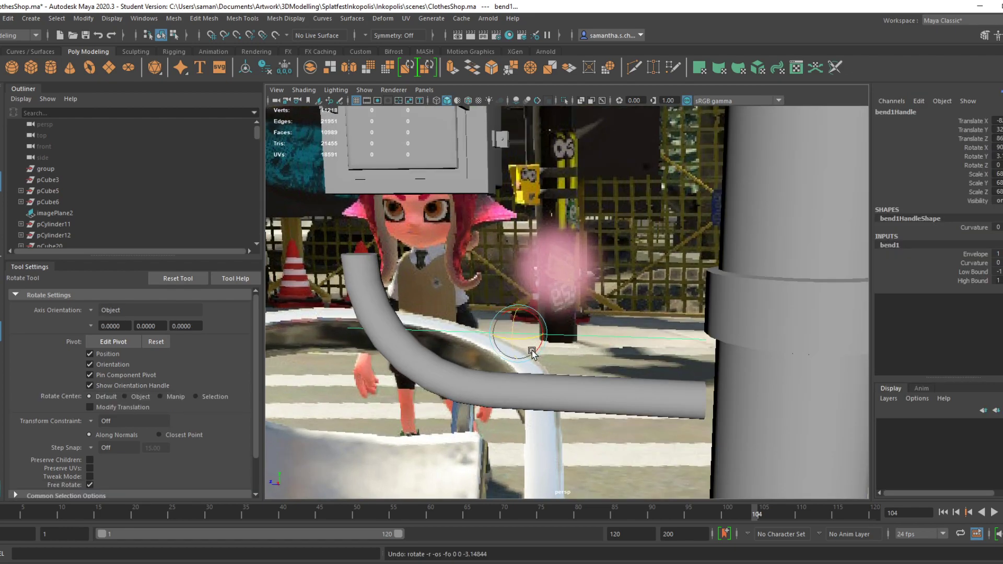
{"action": "left_click_drag", "start_coordinate": [560, 376], "coordinate": [530, 405], "text": "alt"}
{"action": "left_click_drag", "start_coordinate": [508, 345], "coordinate": [509, 321]}
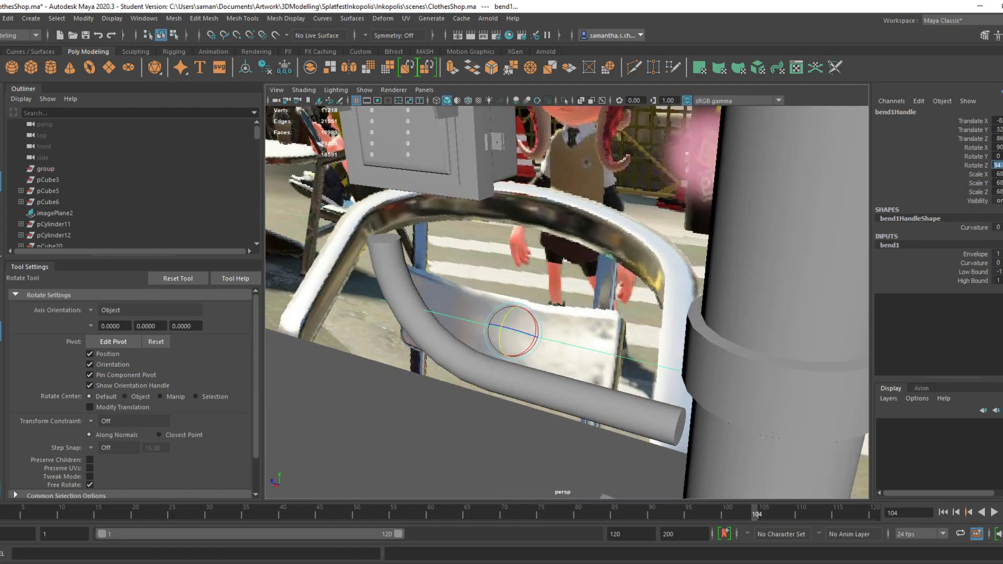
{"action": "type", "text": "90"}
{"action": "key", "text": "Return"}
{"action": "key", "text": "ctrl+a"}
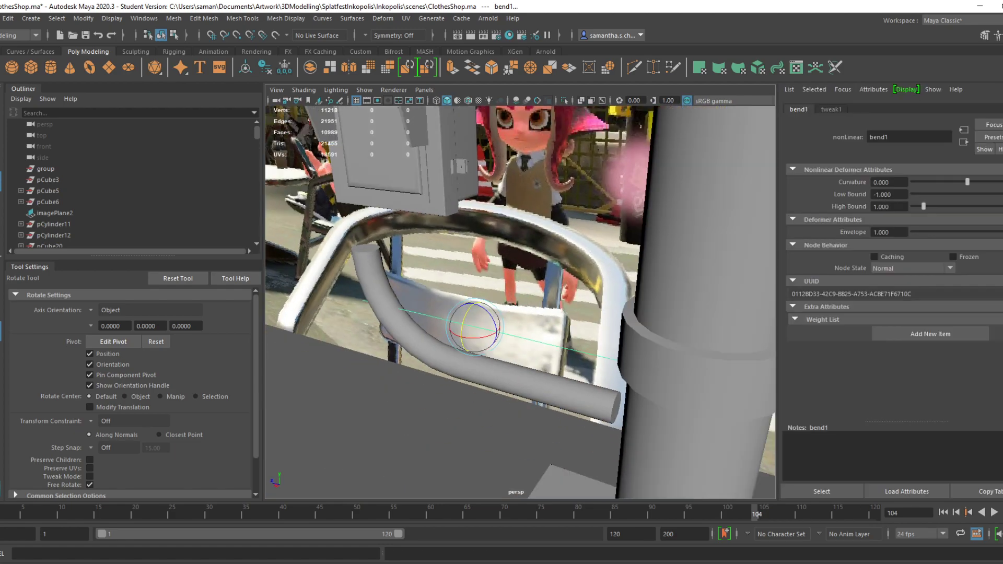
Set the second bend's curvature to 24.124 and lower its handle onto the pipe's straight section in the side view
{"action": "left_click_drag", "start_coordinate": [969, 182], "coordinate": [975, 183]}
{"action": "left_click", "coordinate": [883, 244]}
{"action": "mouse_move", "coordinate": [553, 366]}
{"action": "left_mouse_down", "text": "alt"}
{"action": "mouse_move", "coordinate": [585, 327]}
{"action": "mouse_move", "coordinate": [548, 353]}
{"action": "left_mouse_up", "text": "alt"}
{"action": "key", "text": "space"}
{"action": "key", "text": "space"}
{"action": "key", "text": "w"}
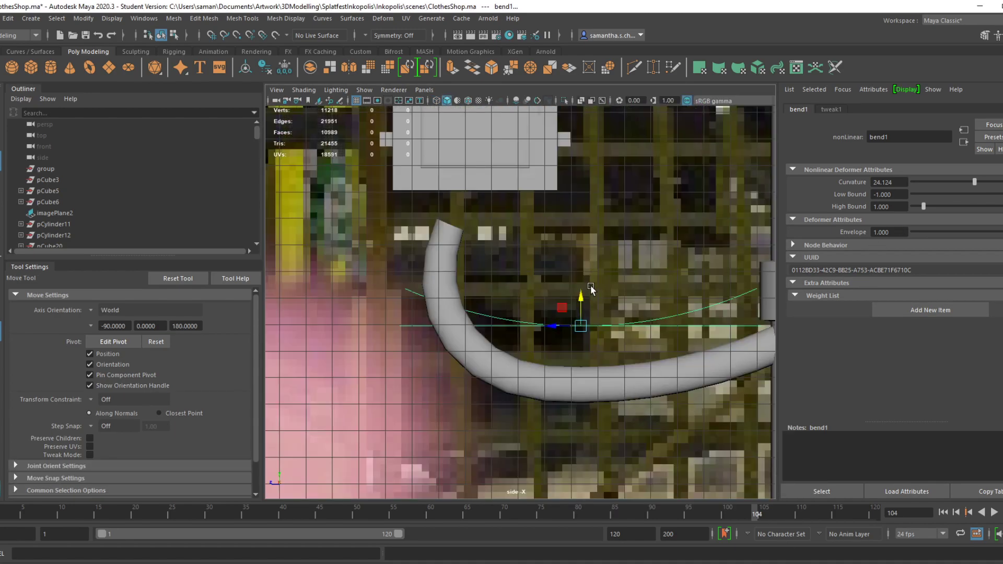
{"action": "left_click_drag", "start_coordinate": [580, 310], "coordinate": [584, 347]}
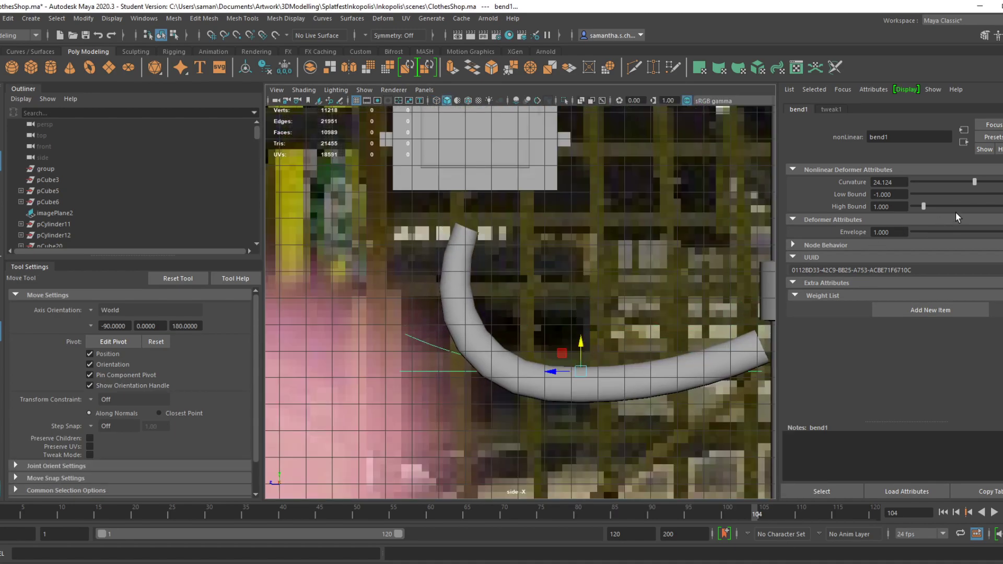
Set the second bend's low bound to 0 and try a different high bound
{"action": "left_click_drag", "start_coordinate": [998, 194], "coordinate": [1002, 195]}
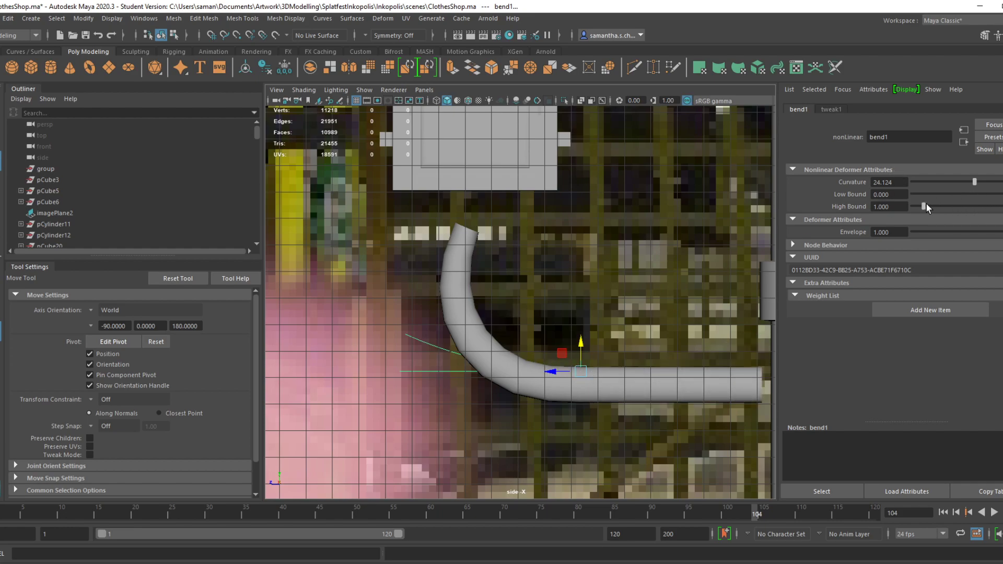
{"action": "left_click_drag", "start_coordinate": [924, 205], "coordinate": [939, 225]}
{"action": "key", "text": "ctrl+z"}
Undo the second bend deformer and return the pipe to object mode
{"action": "right_click", "coordinate": [540, 357]}
{"action": "right_click_drag", "start_coordinate": [506, 366], "coordinate": [558, 264]}
{"action": "key", "text": "ctrl+z"}
{"action": "key", "text": "ctrl+z"}
{"action": "key", "text": "ctrl+z"}
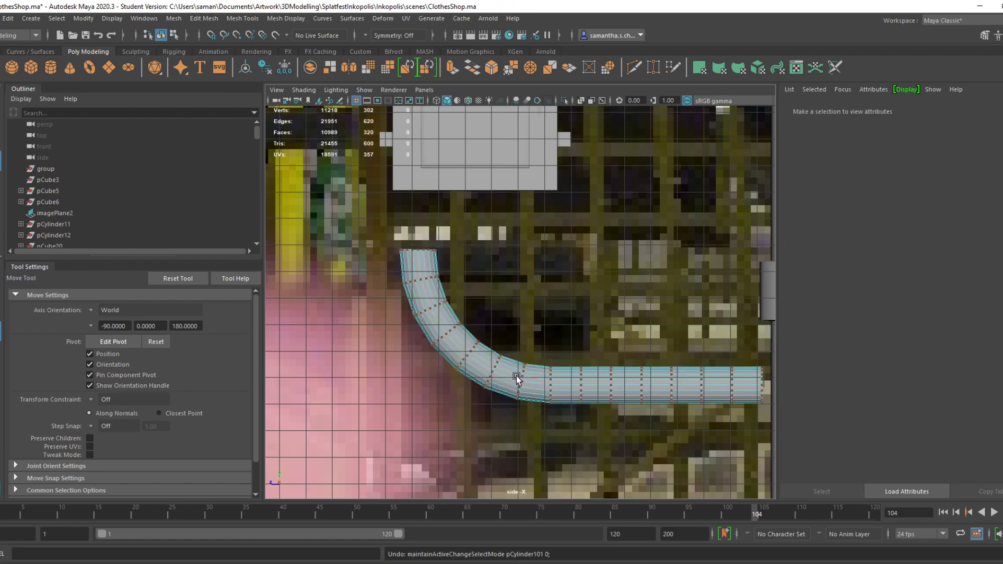
{"action": "right_click_drag", "start_coordinate": [459, 277], "coordinate": [504, 235]}
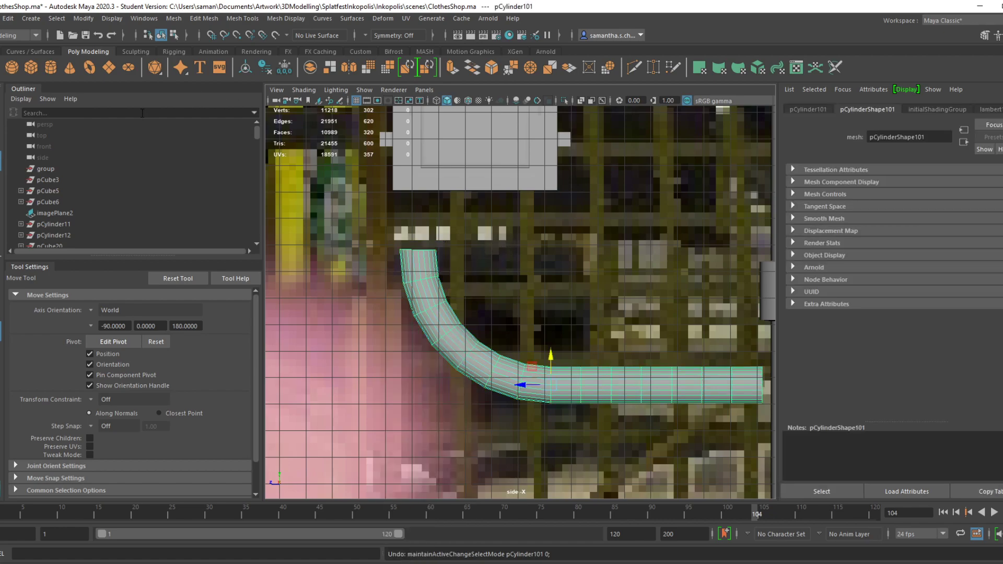
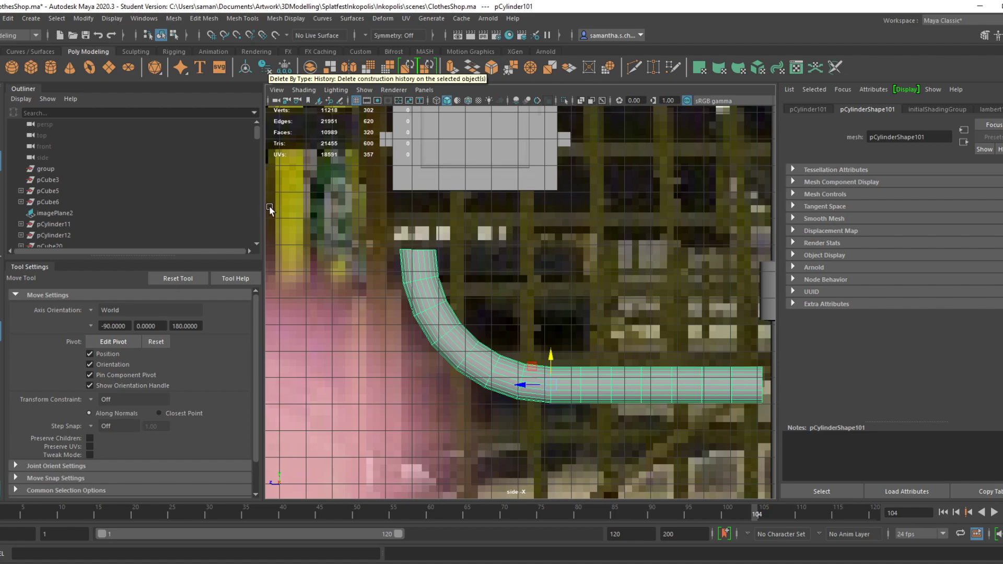
Save the scene and select the end-cap faces on the pipe's curved end
{"action": "key", "text": "ctrl+s"}
{"action": "left_click", "coordinate": [481, 303]}
{"action": "scroll", "coordinate": [478, 338], "scroll_direction": "up", "scroll_amount": 3}
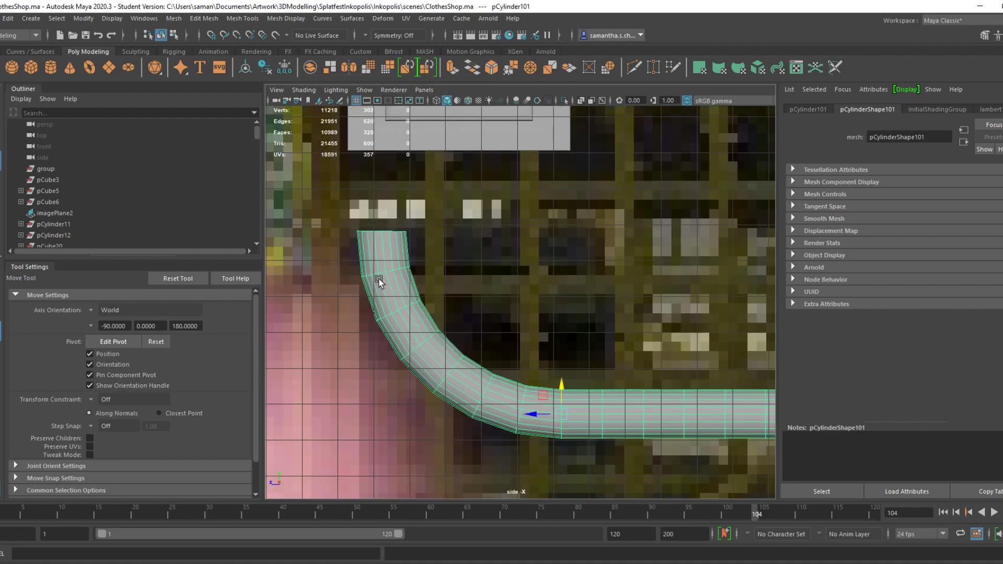
{"action": "right_click", "coordinate": [442, 234]}
{"action": "right_click_drag", "start_coordinate": [440, 269], "coordinate": [437, 263]}
{"action": "left_click_drag", "start_coordinate": [406, 212], "coordinate": [551, 244]}
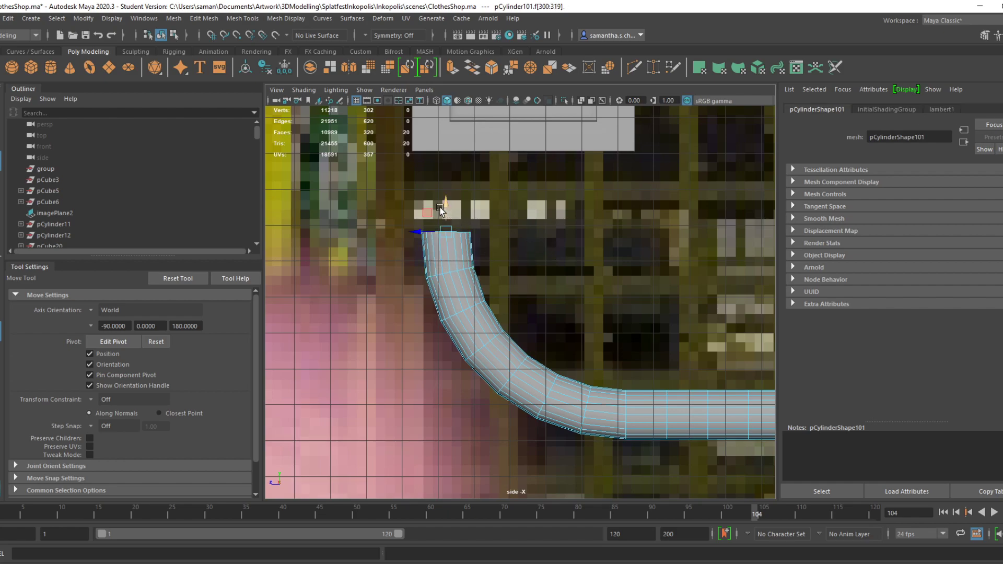
Select the faces of the pipe's curved section, then rotate and reposition them in the side view
{"action": "key", "text": "r"}
{"action": "scroll", "coordinate": [526, 307], "scroll_direction": "up", "scroll_amount": 1}
{"action": "left_click_drag", "start_coordinate": [360, 152], "coordinate": [514, 427]}
{"action": "key", "text": "w"}
{"action": "left_click_drag", "start_coordinate": [447, 285], "coordinate": [486, 264]}
{"action": "key", "text": "ctrl+z"}
{"action": "key", "text": "r"}
{"action": "key", "text": "e"}
{"action": "key", "text": "w"}
{"action": "middle_click_drag", "start_coordinate": [664, 364], "coordinate": [515, 319], "text": "alt"}
{"action": "scroll", "coordinate": [444, 253], "scroll_direction": "down", "scroll_amount": 3}
{"action": "middle_click_drag", "start_coordinate": [444, 253], "coordinate": [475, 289], "text": "alt"}
{"action": "scroll", "coordinate": [477, 340], "scroll_direction": "up", "scroll_amount": 2}
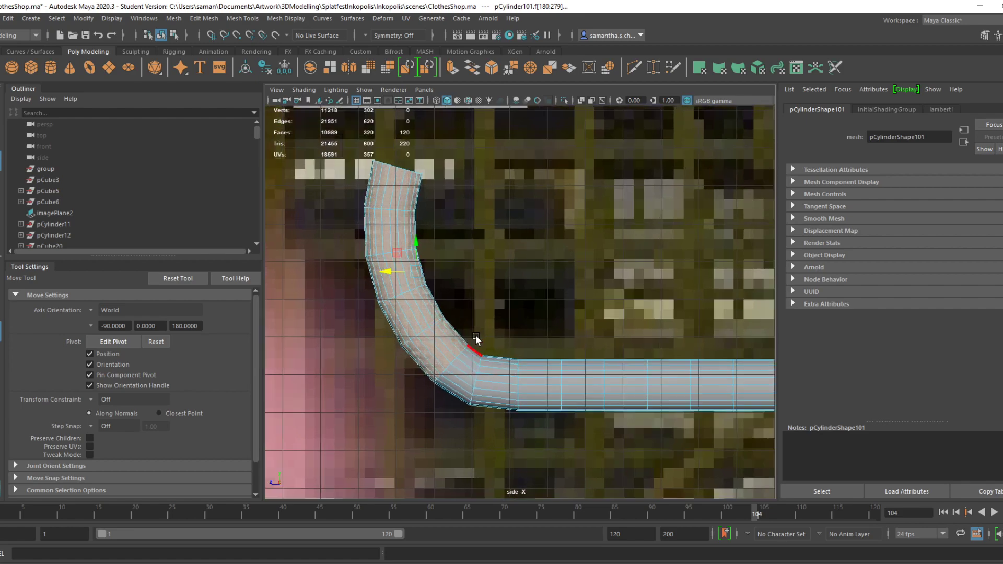
Compare the bent pipe and pole with the in-game street footage in the game capture window
{"action": "scroll", "coordinate": [500, 401], "scroll_direction": "down", "scroll_amount": 8}
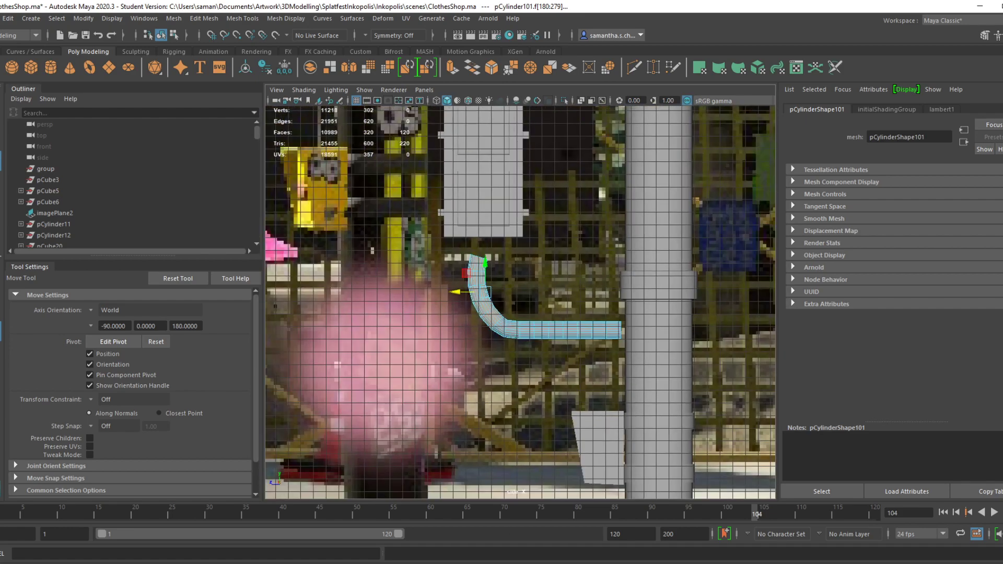
{"action": "mouse_move", "coordinate": [469, 563]}
{"action": "left_click", "coordinate": [507, 540]}
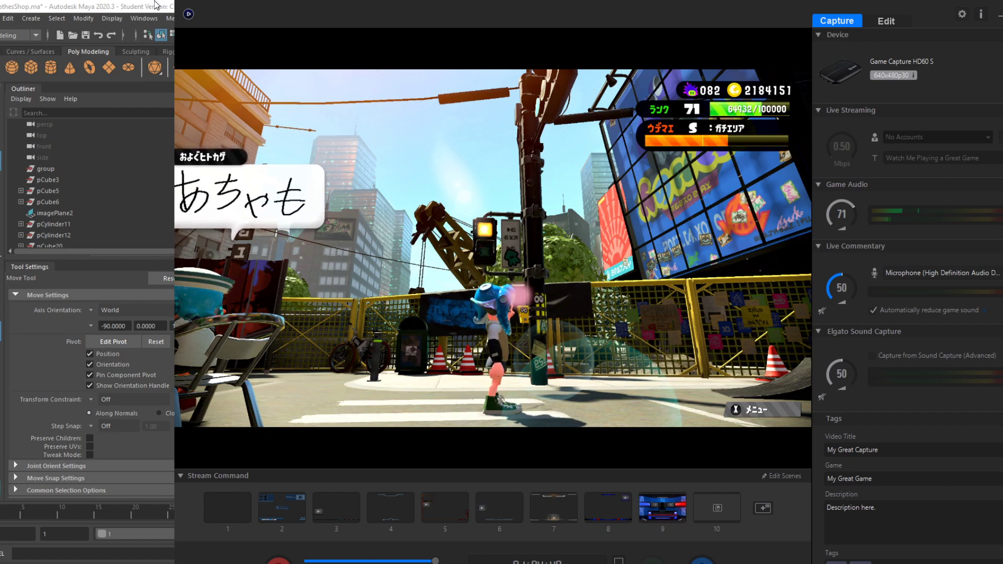
{"action": "key", "text": "alt+Tab"}
{"action": "right_click_drag", "start_coordinate": [491, 283], "coordinate": [562, 246]}
{"action": "left_click", "coordinate": [653, 366], "text": "shift"}
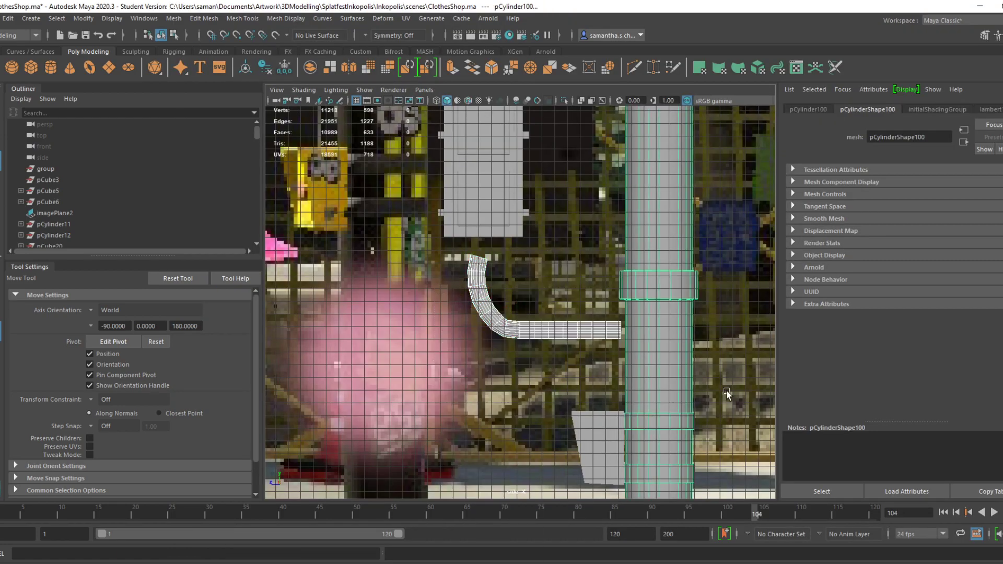
{"action": "scroll", "coordinate": [726, 390], "scroll_direction": "down", "scroll_amount": 2}
{"action": "key", "text": "space"}
{"action": "key", "text": "space"}
{"action": "scroll", "coordinate": [648, 405], "scroll_direction": "down", "scroll_amount": 5}
{"action": "left_click", "coordinate": [656, 408], "text": "alt"}
{"action": "key", "text": "alt+Tab"}
Create a polygon torus, move it in front of the shop building and scale it up
{"action": "key", "text": "space"}
{"action": "key", "text": "space"}
{"action": "scroll", "coordinate": [576, 321], "scroll_direction": "down", "scroll_amount": 5}
{"action": "left_click_drag", "start_coordinate": [576, 322], "coordinate": [326, 137], "text": "alt"}
{"action": "left_click", "coordinate": [574, 384]}
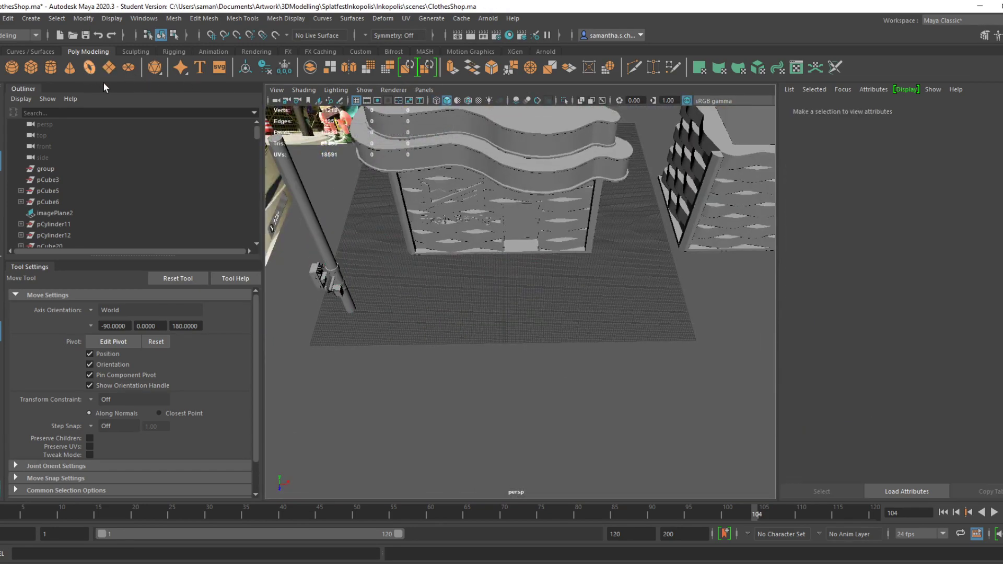
{"action": "left_click", "coordinate": [89, 67]}
{"action": "left_click_drag", "start_coordinate": [504, 237], "coordinate": [507, 355]}
{"action": "key", "text": "r"}
{"action": "left_click_drag", "start_coordinate": [504, 316], "coordinate": [596, 379]}
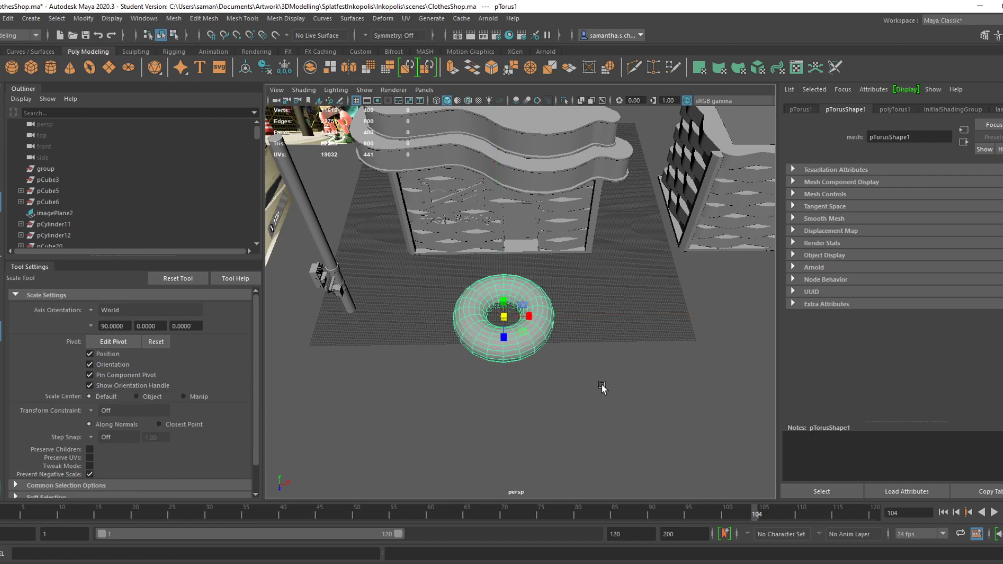
Set the torus's radius to 1.041 and its section radius to 0.4
{"action": "scroll", "coordinate": [553, 354], "scroll_direction": "up", "scroll_amount": 5}
{"action": "left_click_drag", "start_coordinate": [598, 423], "coordinate": [580, 468], "text": "alt"}
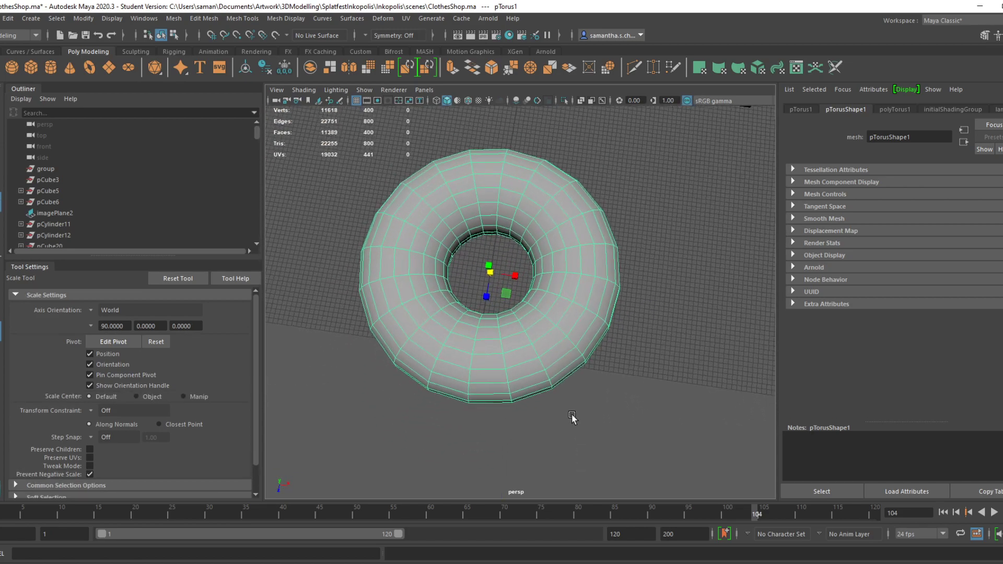
{"action": "middle_click_drag", "start_coordinate": [570, 410], "coordinate": [609, 469], "text": "alt"}
{"action": "left_click_drag", "start_coordinate": [609, 472], "coordinate": [613, 484], "text": "alt"}
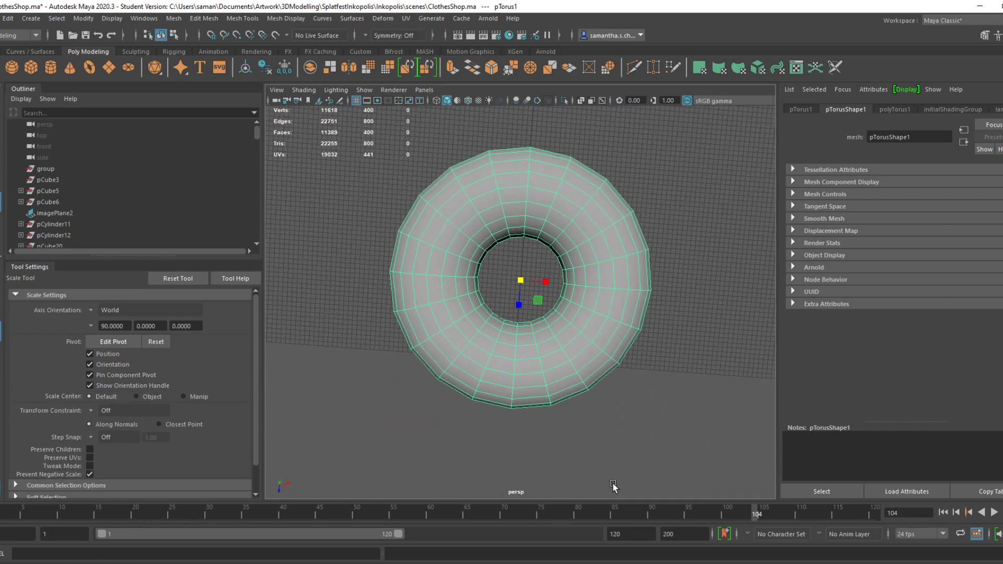
{"action": "left_click_drag", "start_coordinate": [618, 437], "coordinate": [595, 364], "text": "alt"}
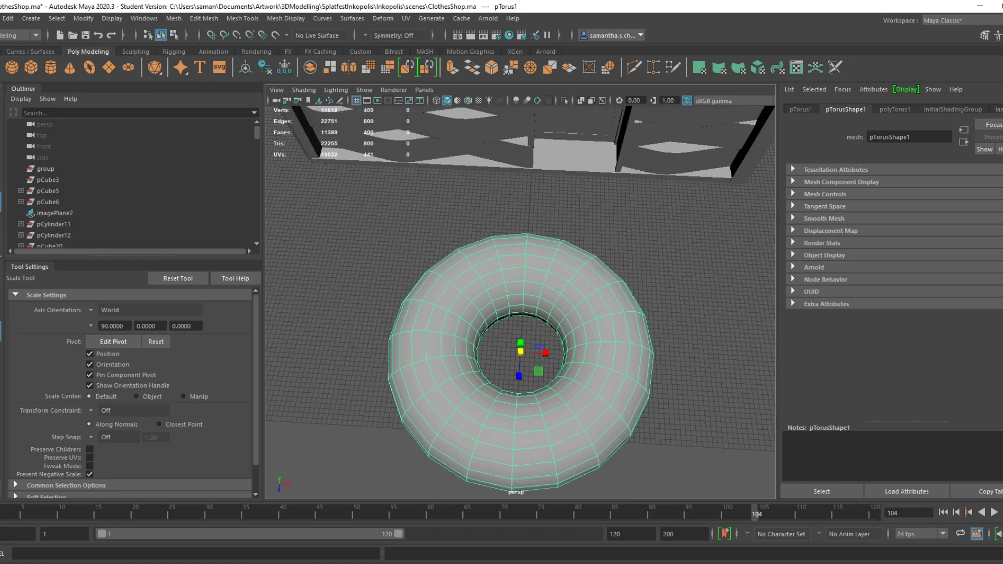
{"action": "key", "text": "ctrl+a"}
{"action": "key", "text": "alt+d"}
{"action": "left_click", "coordinate": [769, 355]}
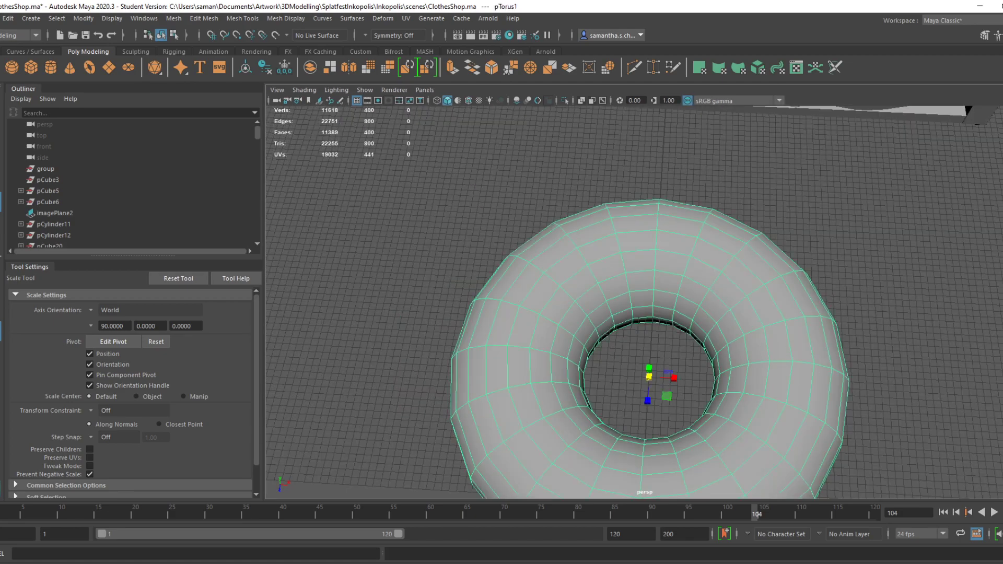
{"action": "key", "text": "ctrl+a"}
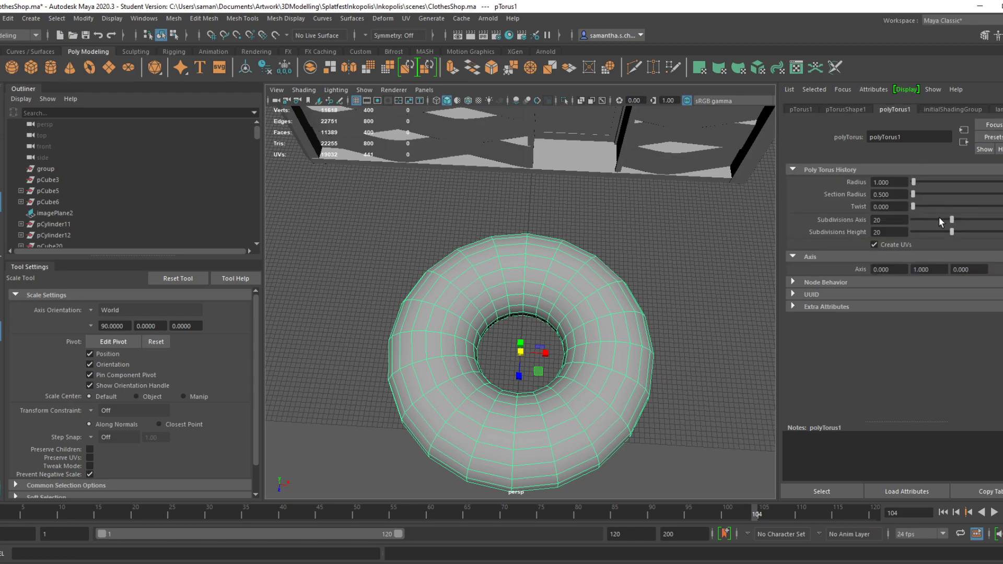
{"action": "left_click_drag", "start_coordinate": [914, 184], "coordinate": [745, 173]}
{"action": "type", "text": "0.4"}
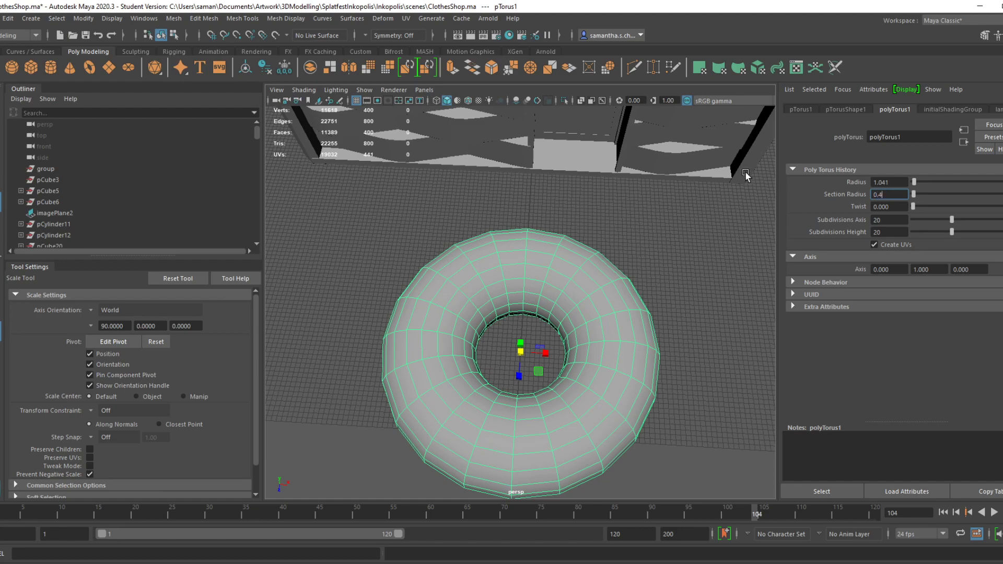
{"action": "key", "text": "Return"}
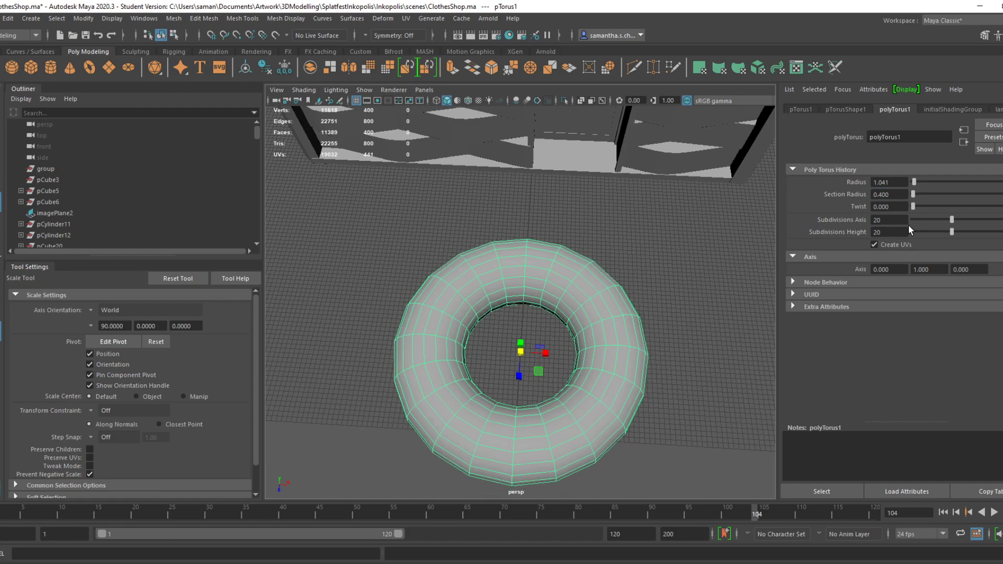
Thin the torus further by setting its section radius to 0.35
{"action": "left_click_drag", "start_coordinate": [895, 194], "coordinate": [780, 181]}
{"action": "type", "text": "0.35"}
{"action": "key", "text": "Return"}
Delete three quarters of the torus's faces in the top view, leaving a quarter-ring elbow
{"action": "key", "text": "space"}
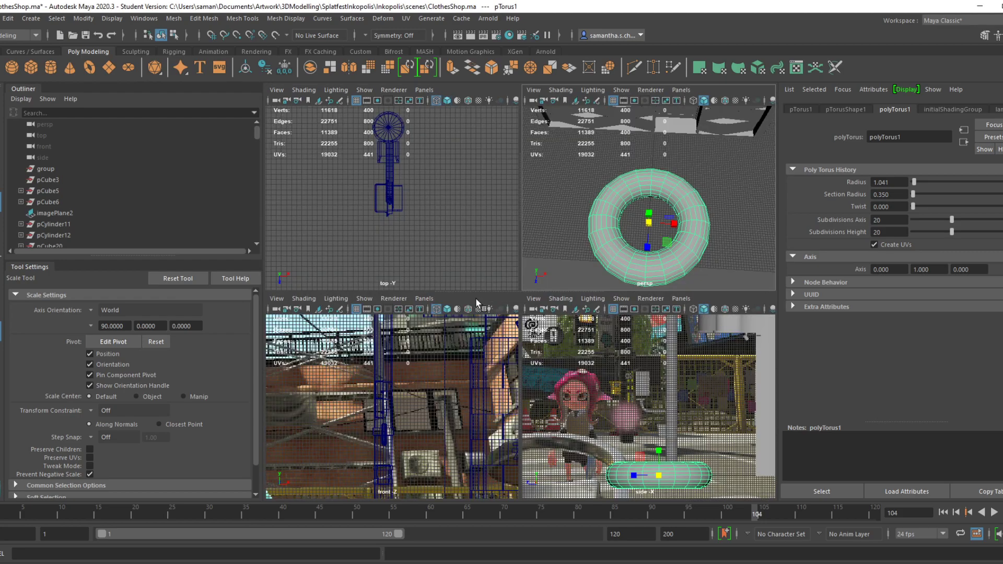
{"action": "key", "text": "space"}
{"action": "key", "text": "f"}
{"action": "right_click_drag", "start_coordinate": [409, 195], "coordinate": [416, 238]}
{"action": "left_click_drag", "start_coordinate": [802, 308], "coordinate": [308, 112]}
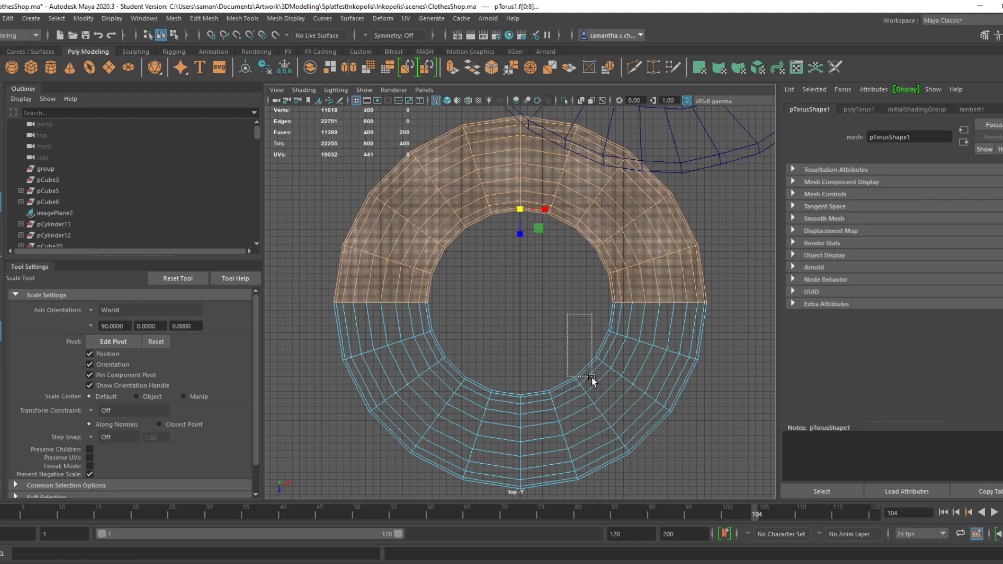
{"action": "left_click_drag", "start_coordinate": [694, 462], "coordinate": [522, 486], "text": "shift"}
{"action": "key", "text": "Delete"}
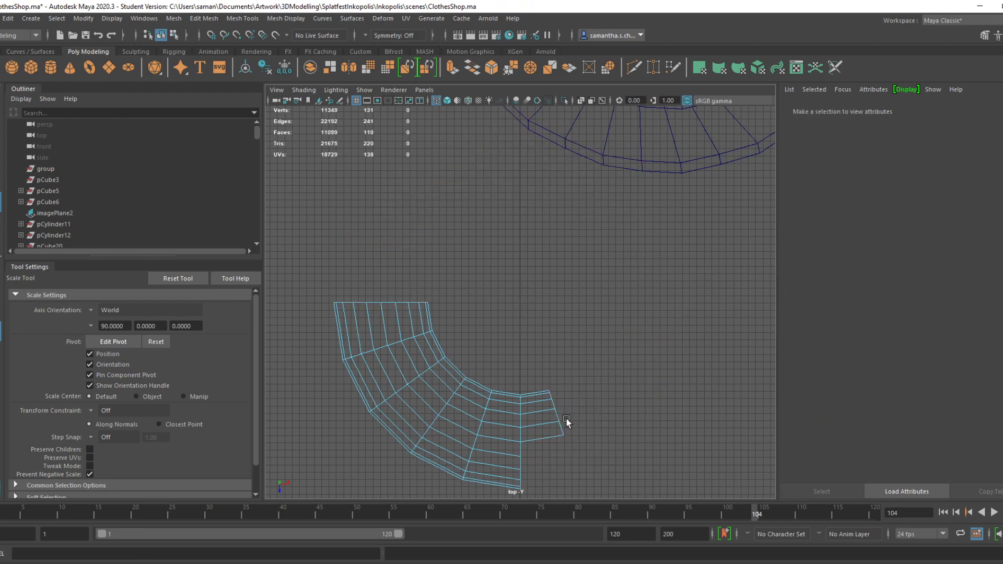
{"action": "left_click_drag", "start_coordinate": [634, 512], "coordinate": [648, 507]}
{"action": "key", "text": "Delete"}
Fill the hole at the first open end of the quarter-ring elbow
{"action": "right_click_drag", "start_coordinate": [414, 282], "coordinate": [425, 199]}
{"action": "left_click_drag", "start_coordinate": [550, 311], "coordinate": [313, 285]}
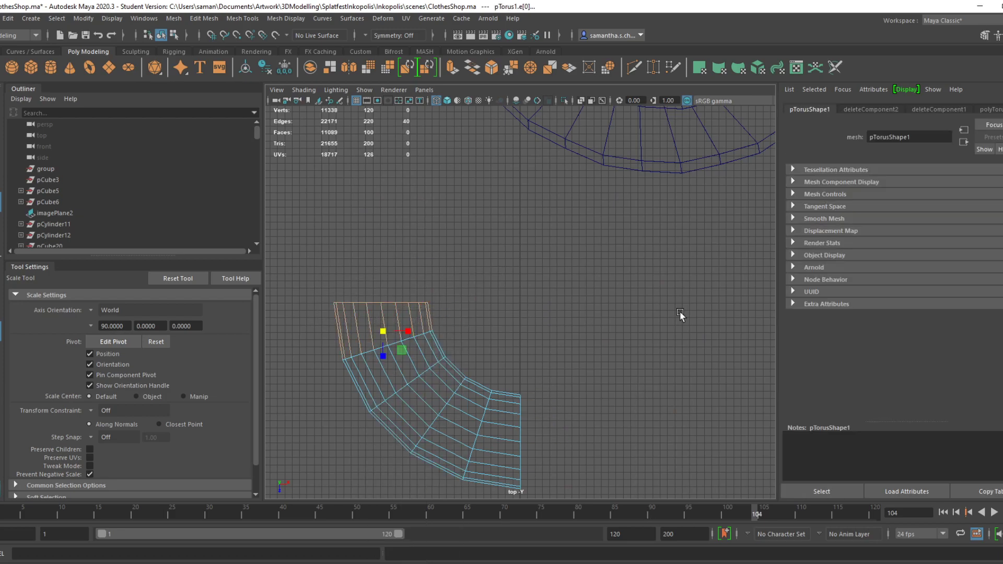
{"action": "left_click", "coordinate": [174, 18]}
{"action": "left_click", "coordinate": [256, 108]}
{"action": "key", "text": "space"}
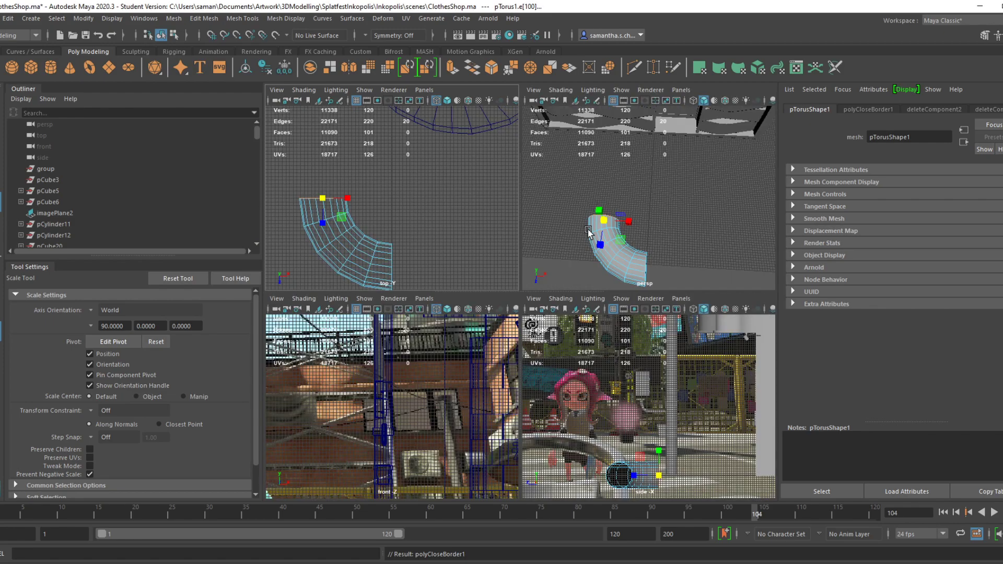
Fill the hole at the elbow's other open end and save the scene
{"action": "key", "text": "f"}
{"action": "left_click_drag", "start_coordinate": [588, 230], "coordinate": [757, 240], "text": "alt"}
{"action": "key", "text": "space"}
{"action": "scroll", "coordinate": [707, 266], "scroll_direction": "down", "scroll_amount": 5}
{"action": "left_click_drag", "start_coordinate": [707, 266], "coordinate": [469, 275], "text": "alt"}
{"action": "right_click_drag", "start_coordinate": [469, 275], "coordinate": [448, 215], "text": "alt"}
{"action": "left_click_drag", "start_coordinate": [448, 215], "coordinate": [453, 380], "text": "alt"}
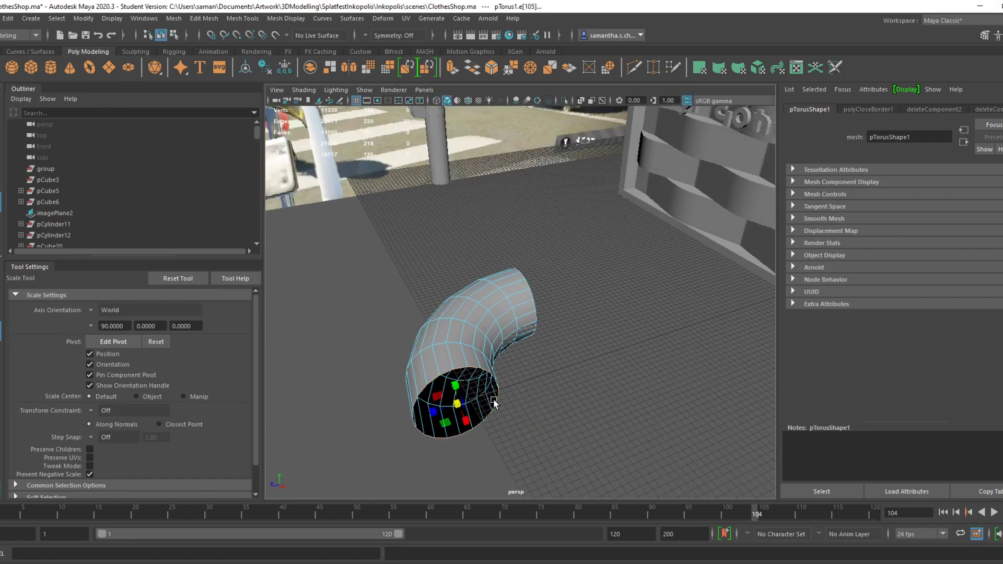
{"action": "key", "text": "g"}
{"action": "key", "text": "ctrl+s"}
{"action": "left_click", "coordinate": [470, 304]}
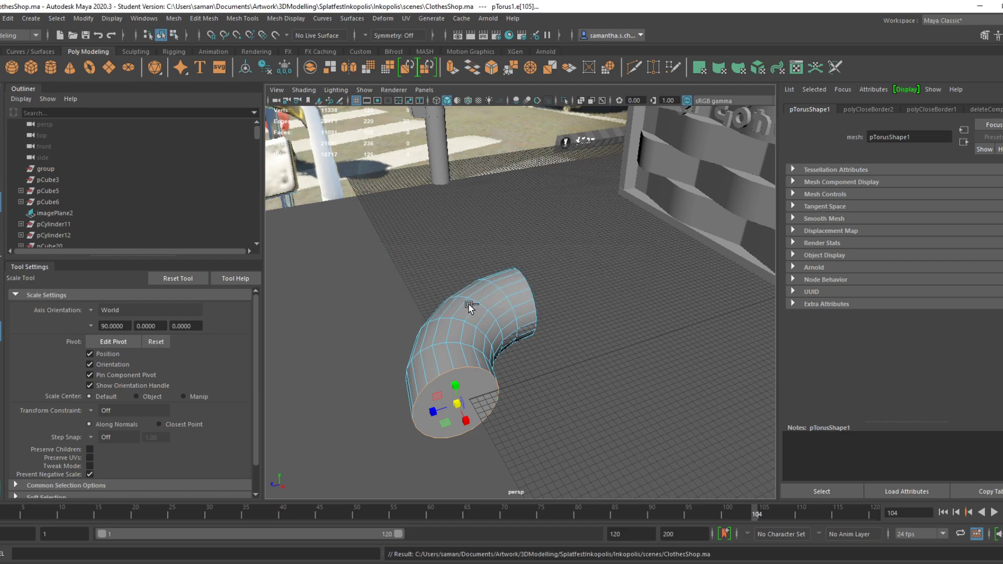
{"action": "right_click_drag", "start_coordinate": [478, 285], "coordinate": [537, 267]}
{"action": "key", "text": "ctrl+s"}
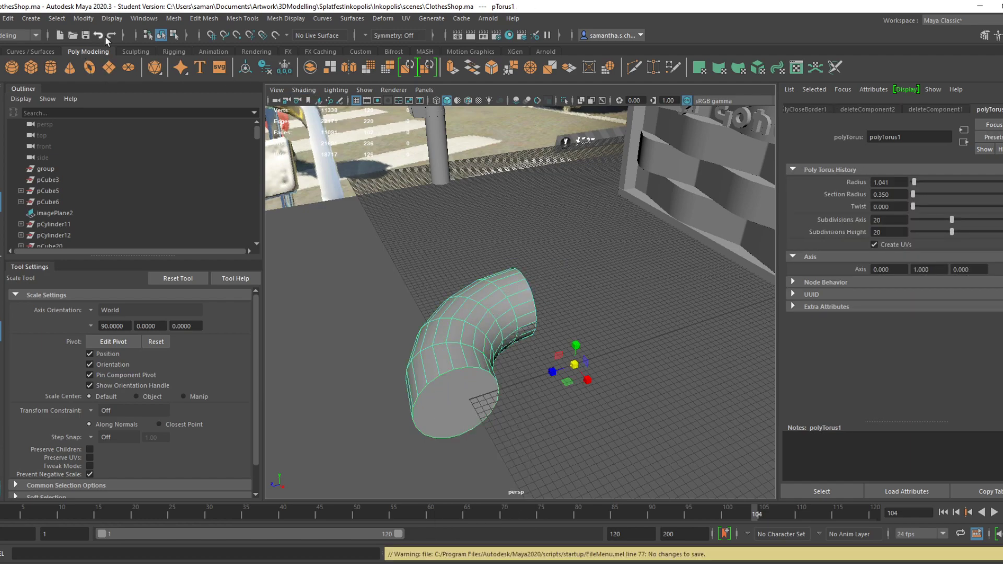
Delete the elbow's construction history and center its pivot
{"action": "left_click", "coordinate": [174, 18]}
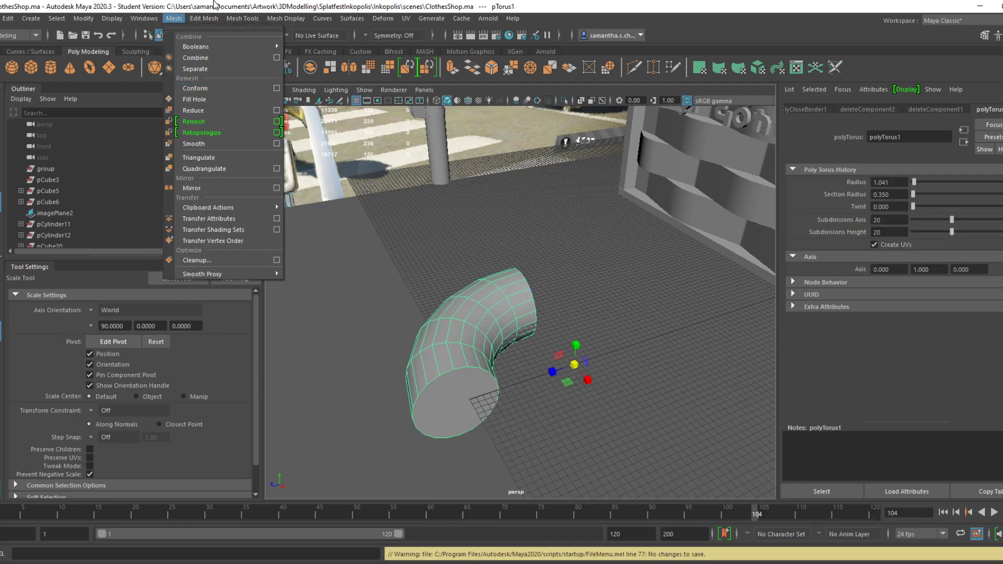
{"action": "left_click", "coordinate": [321, 18]}
{"action": "left_click", "coordinate": [222, 147]}
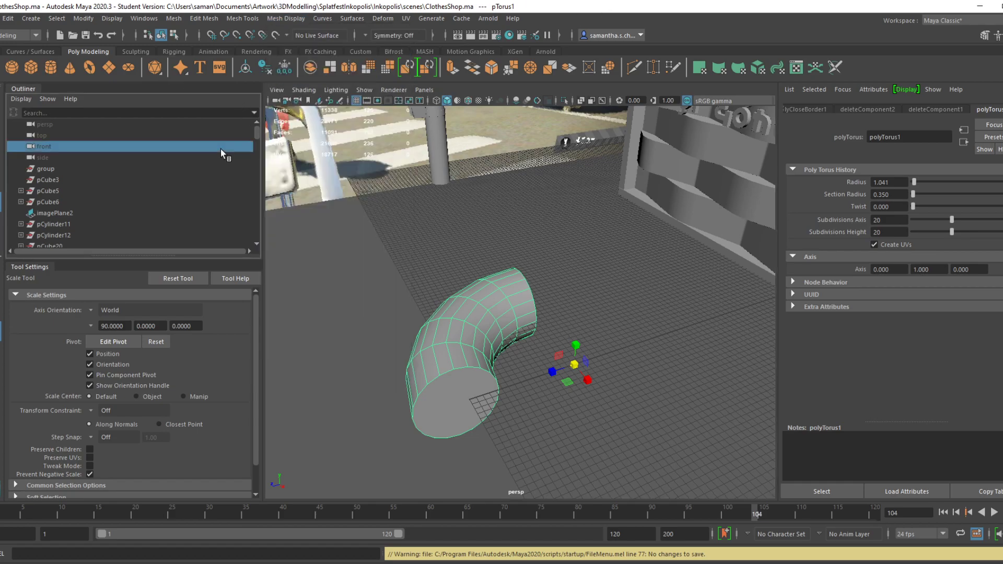
{"action": "left_click", "coordinate": [487, 323]}
{"action": "left_click", "coordinate": [266, 72]}
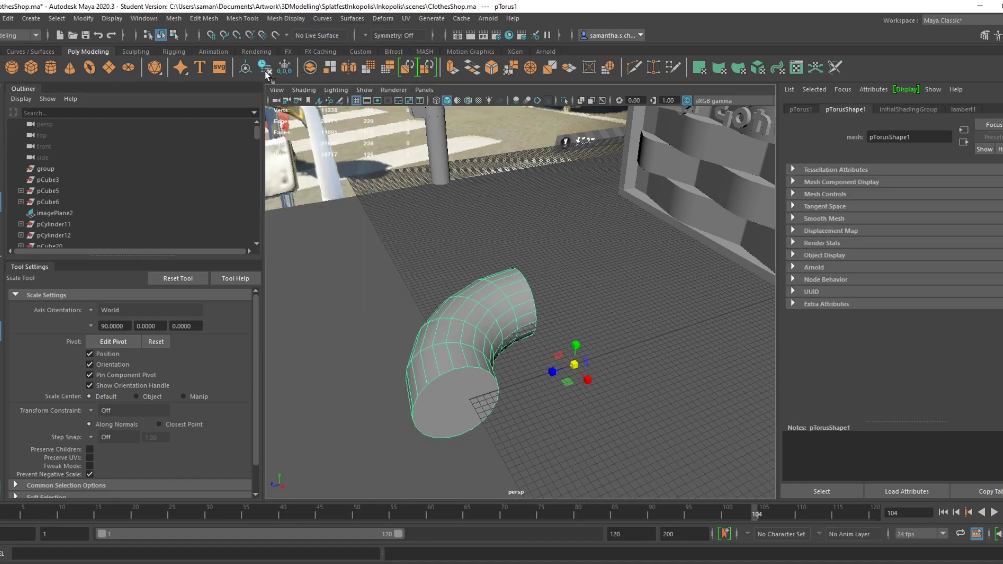
{"action": "left_click", "coordinate": [84, 18]}
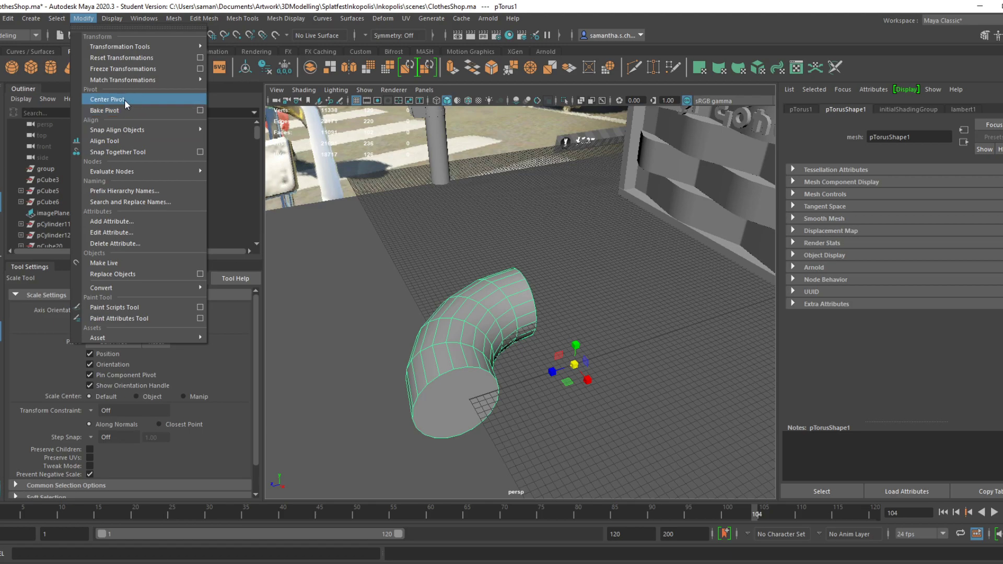
{"action": "left_click", "coordinate": [104, 98]}
Scale the elbow down and set its rotation to 90 on the X and Y axes
{"action": "left_click_drag", "start_coordinate": [357, 295], "coordinate": [458, 355], "text": "alt"}
{"action": "key", "text": "e"}
{"action": "left_click_drag", "start_coordinate": [515, 377], "coordinate": [494, 380], "text": "alt"}
{"action": "key", "text": "r"}
{"action": "left_click_drag", "start_coordinate": [487, 327], "coordinate": [447, 336]}
{"action": "key", "text": "e"}
{"action": "key", "text": "ctrl+a"}
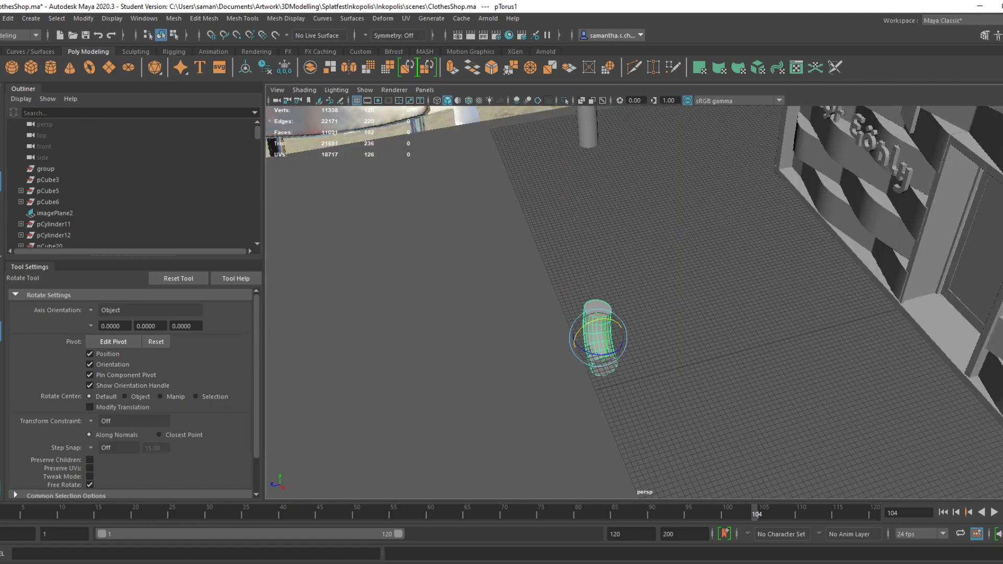
{"action": "key", "text": "ctrl+a"}
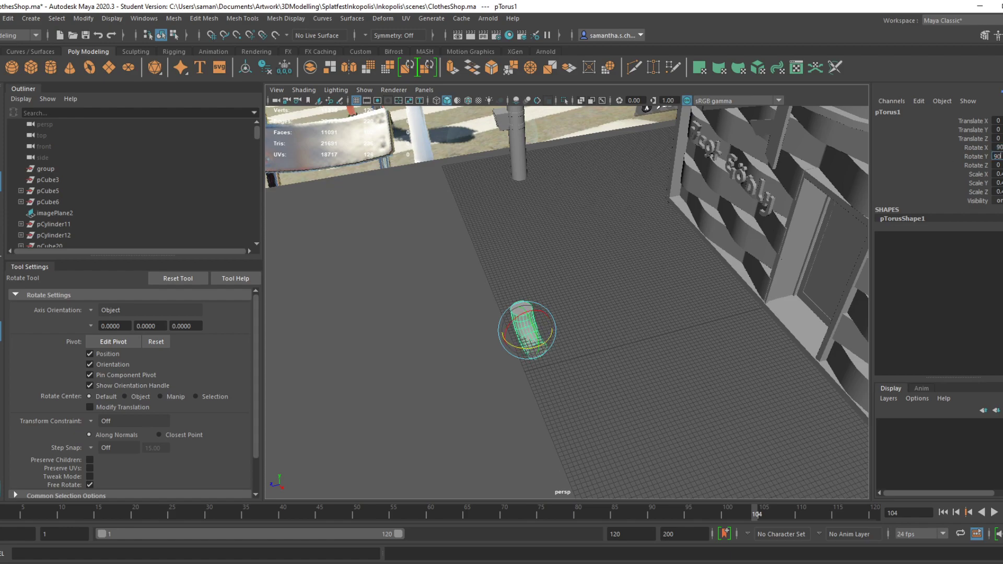
{"action": "key", "text": "Return"}
Raise the elbow in the side view to the height of the existing bent pipe below the signal box
{"action": "left_click_drag", "start_coordinate": [588, 389], "coordinate": [551, 365], "text": "alt"}
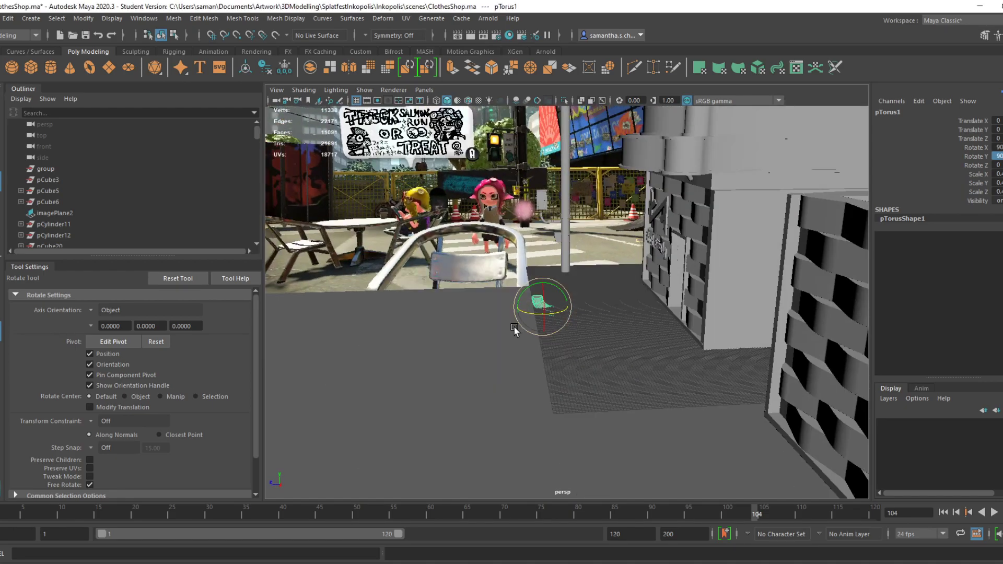
{"action": "key", "text": "space"}
{"action": "key", "text": "f"}
{"action": "key", "text": "space"}
{"action": "scroll", "coordinate": [457, 433], "scroll_direction": "down", "scroll_amount": 5}
{"action": "key", "text": "space"}
{"action": "scroll", "coordinate": [704, 467], "scroll_direction": "down", "scroll_amount": 4}
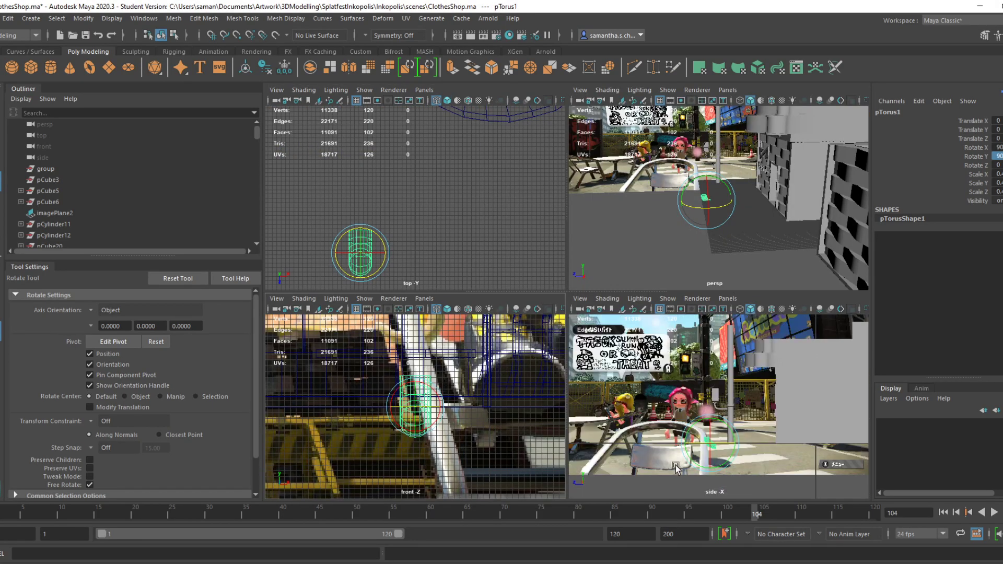
{"action": "key", "text": "space"}
{"action": "scroll", "coordinate": [705, 466], "scroll_direction": "up", "scroll_amount": 2}
{"action": "key", "text": "w"}
{"action": "scroll", "coordinate": [536, 345], "scroll_direction": "up", "scroll_amount": 3}
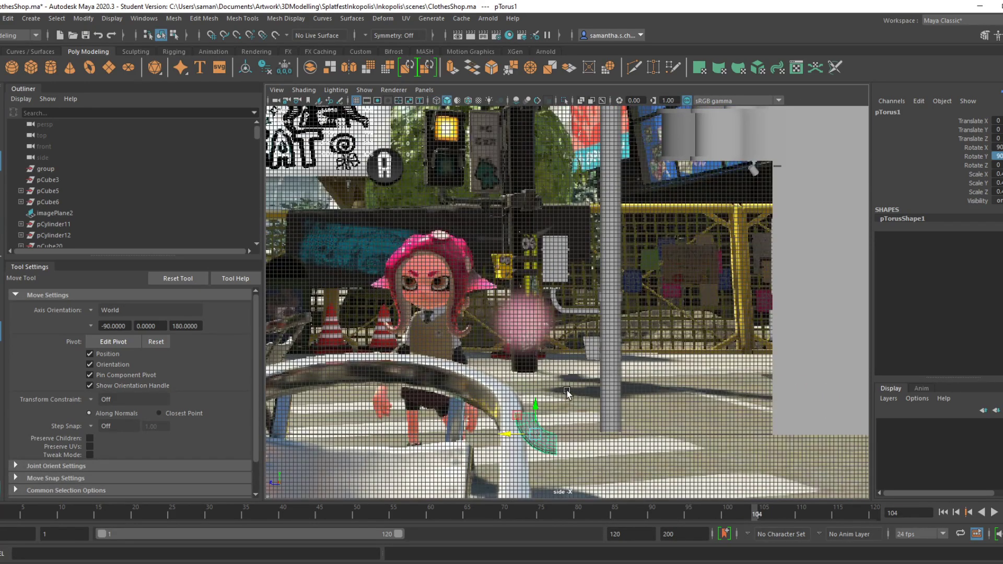
{"action": "scroll", "coordinate": [567, 393], "scroll_direction": "down", "scroll_amount": 2}
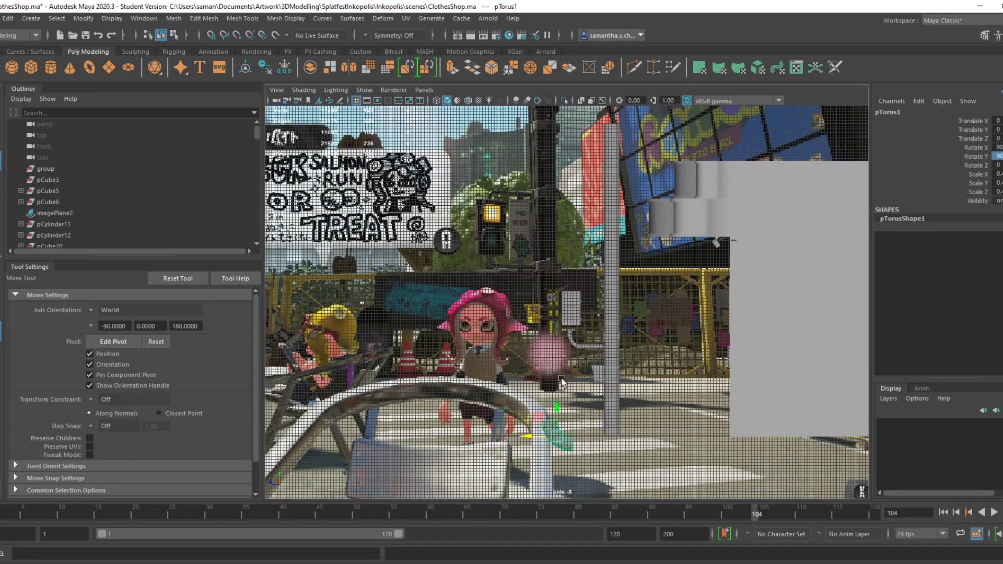
{"action": "scroll", "coordinate": [562, 296], "scroll_direction": "up", "scroll_amount": 5}
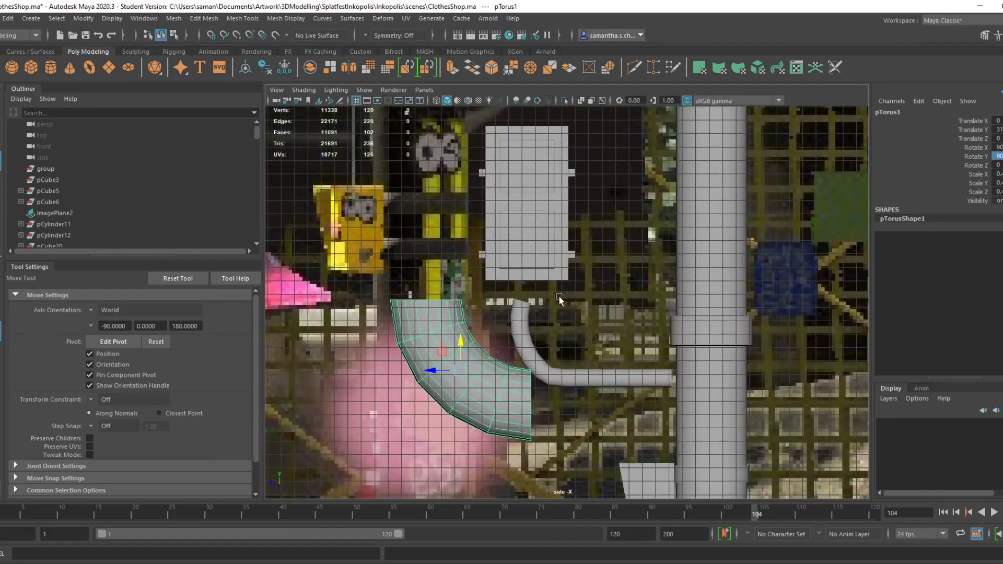
Scale the elbow down to match the existing pipe's thickness and move it onto the pipe's bend
{"action": "key", "text": "r"}
{"action": "left_click_drag", "start_coordinate": [455, 359], "coordinate": [373, 387]}
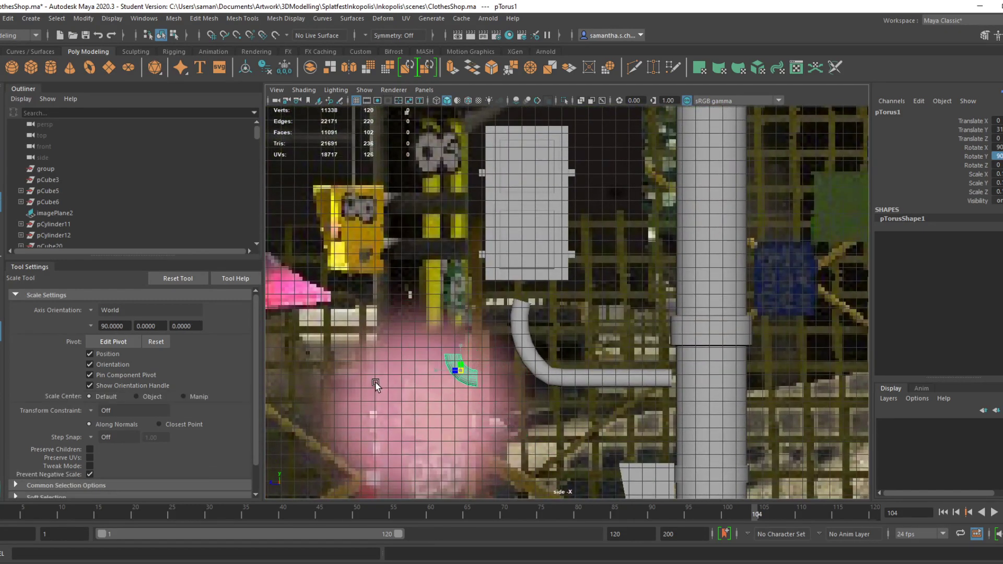
{"action": "key", "text": "w"}
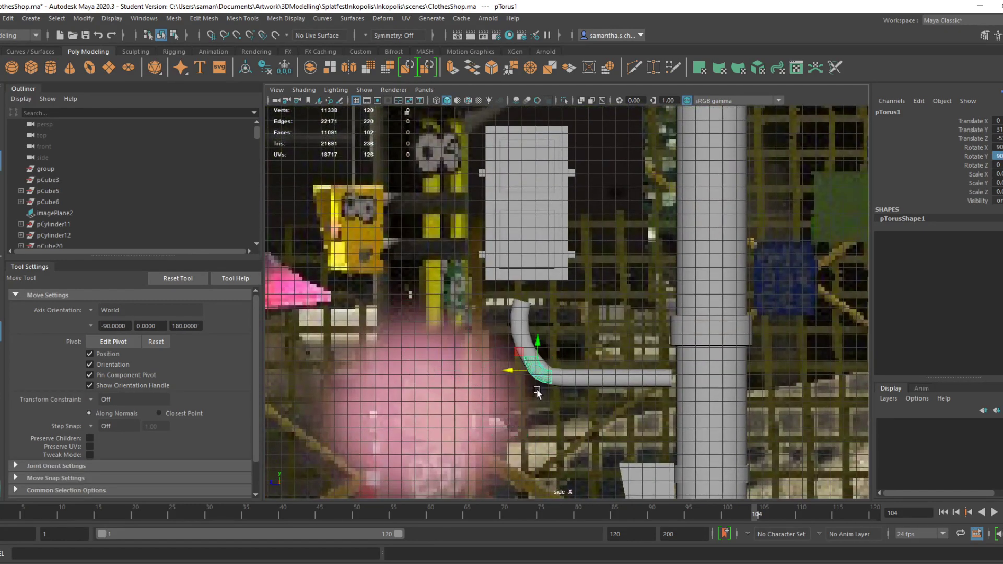
{"action": "scroll", "coordinate": [534, 390], "scroll_direction": "up", "scroll_amount": 3}
Try to extrude faces at the elbow's upper end in the side view
{"action": "right_click_drag", "start_coordinate": [517, 387], "coordinate": [511, 323]}
{"action": "left_click_drag", "start_coordinate": [548, 418], "coordinate": [421, 391]}
{"action": "scroll", "coordinate": [530, 397], "scroll_direction": "up", "scroll_amount": 2}
{"action": "left_click_drag", "start_coordinate": [420, 393], "coordinate": [495, 392], "text": "shift"}
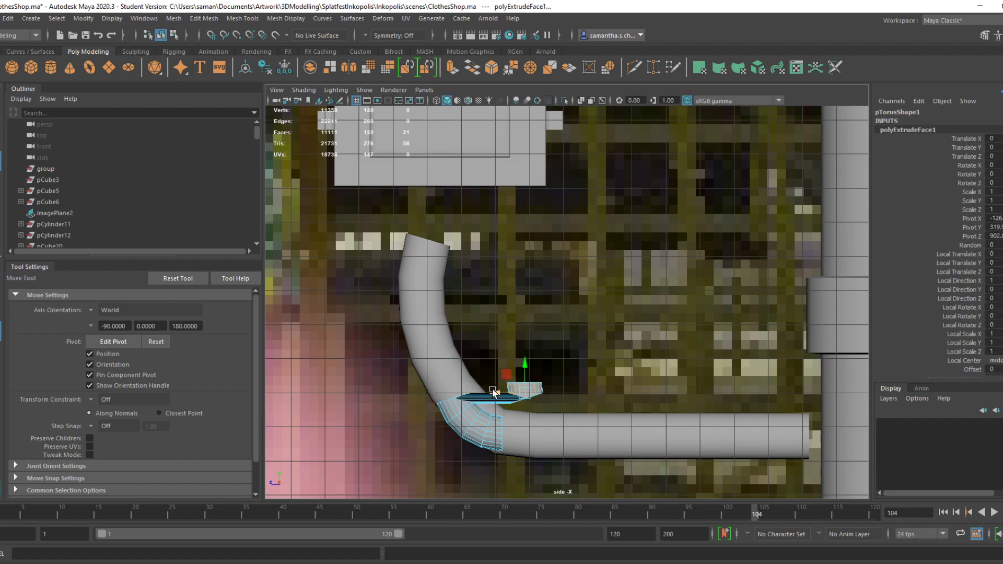
{"action": "key", "text": "ctrl+z"}
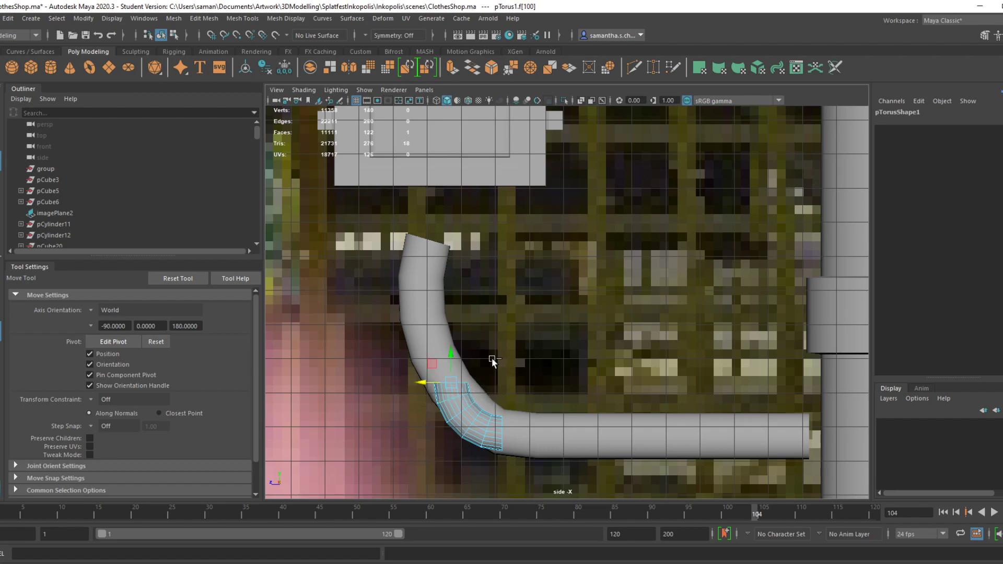
Examine the existing bent pipe and the new elbow up close in the perspective view
{"action": "right_click_drag", "start_coordinate": [454, 282], "coordinate": [429, 308]}
{"action": "key", "text": "f"}
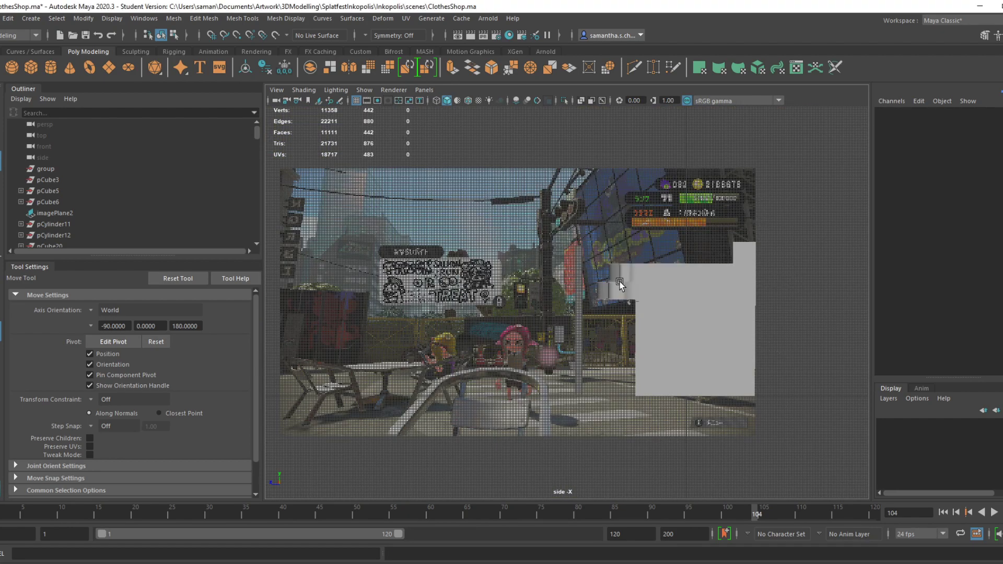
{"action": "key", "text": "space"}
{"action": "key", "text": "space"}
{"action": "scroll", "coordinate": [575, 376], "scroll_direction": "up", "scroll_amount": 5}
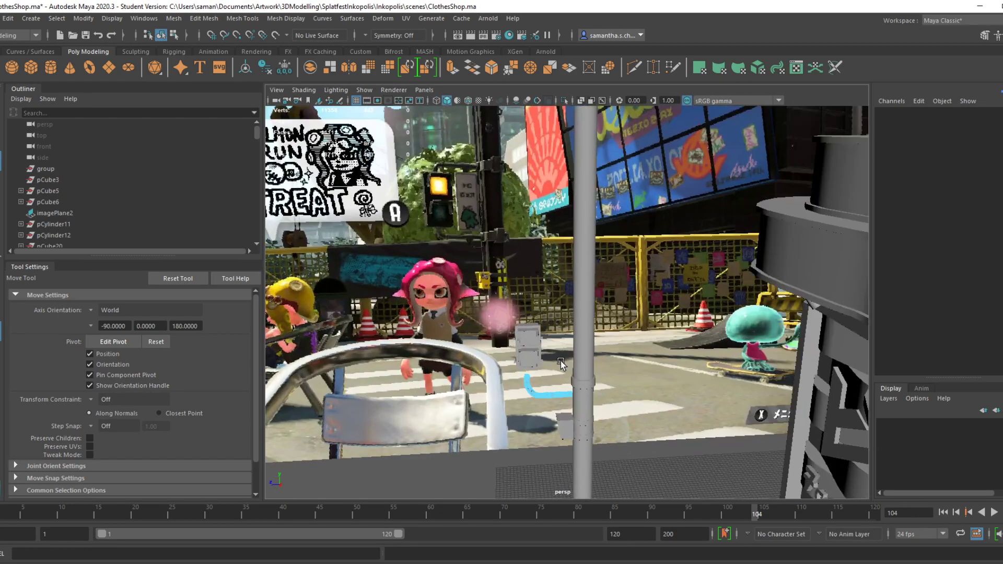
{"action": "scroll", "coordinate": [538, 394], "scroll_direction": "up", "scroll_amount": 5}
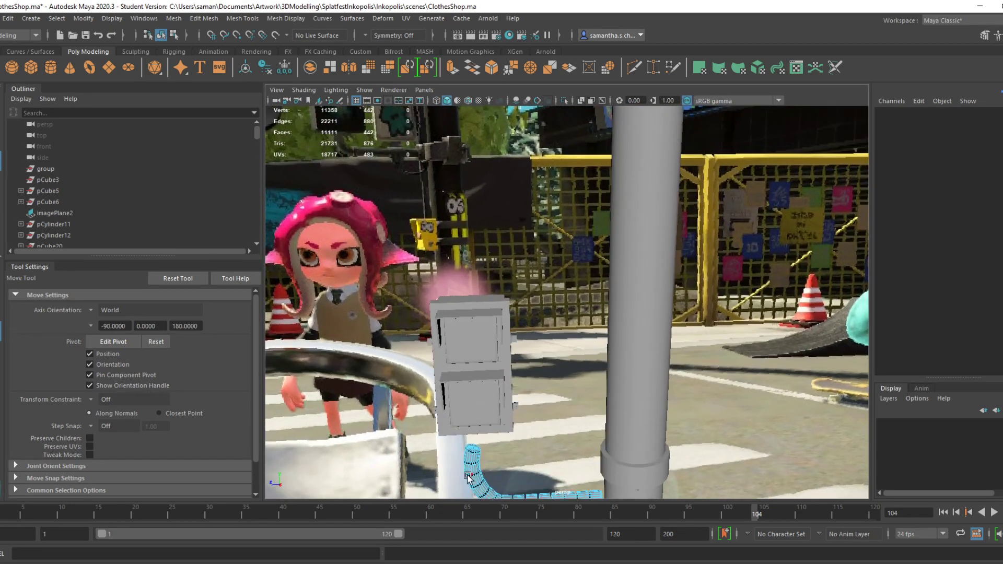
{"action": "left_click", "coordinate": [474, 467]}
{"action": "key", "text": "f"}
{"action": "scroll", "coordinate": [531, 468], "scroll_direction": "down", "scroll_amount": 5}
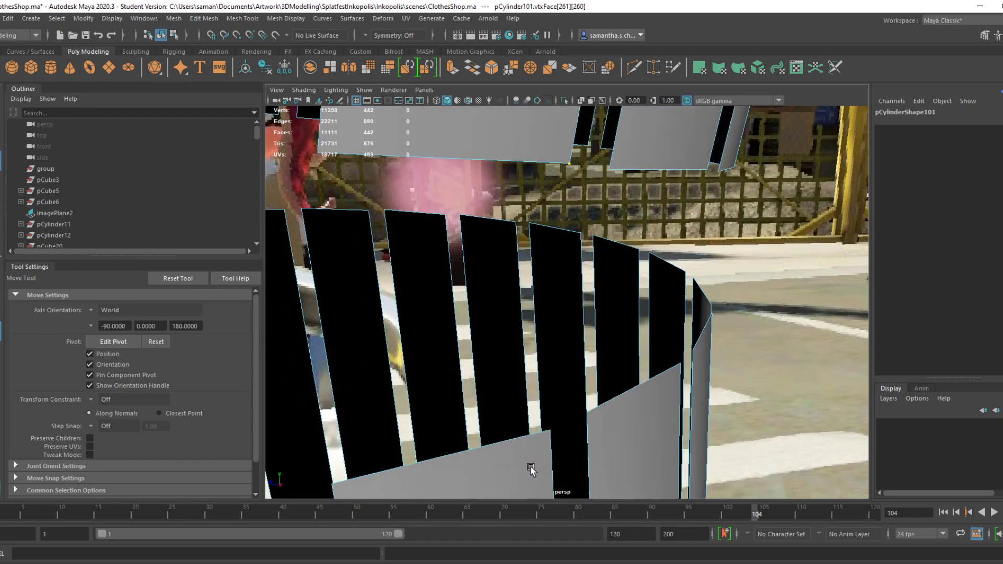
{"action": "scroll", "coordinate": [531, 465], "scroll_direction": "down", "scroll_amount": 5}
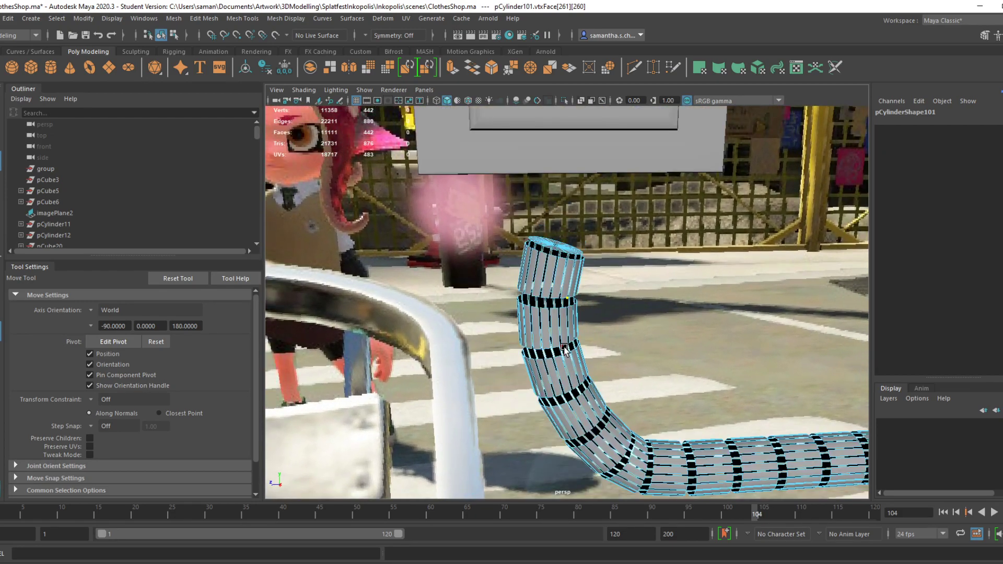
{"action": "scroll", "coordinate": [564, 349], "scroll_direction": "down", "scroll_amount": 10}
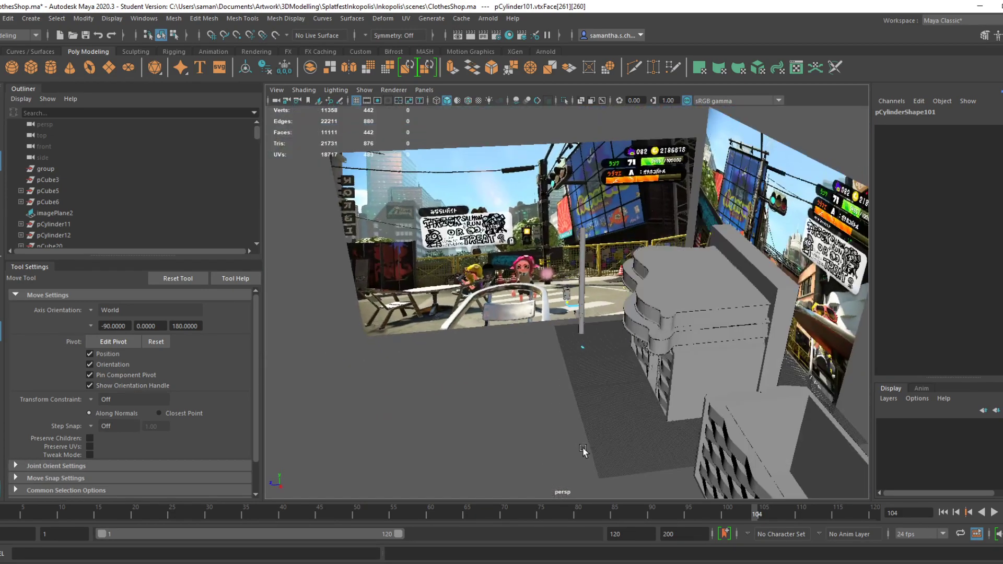
{"action": "left_click_drag", "start_coordinate": [582, 444], "coordinate": [587, 372], "text": "alt"}
{"action": "key", "text": "f"}
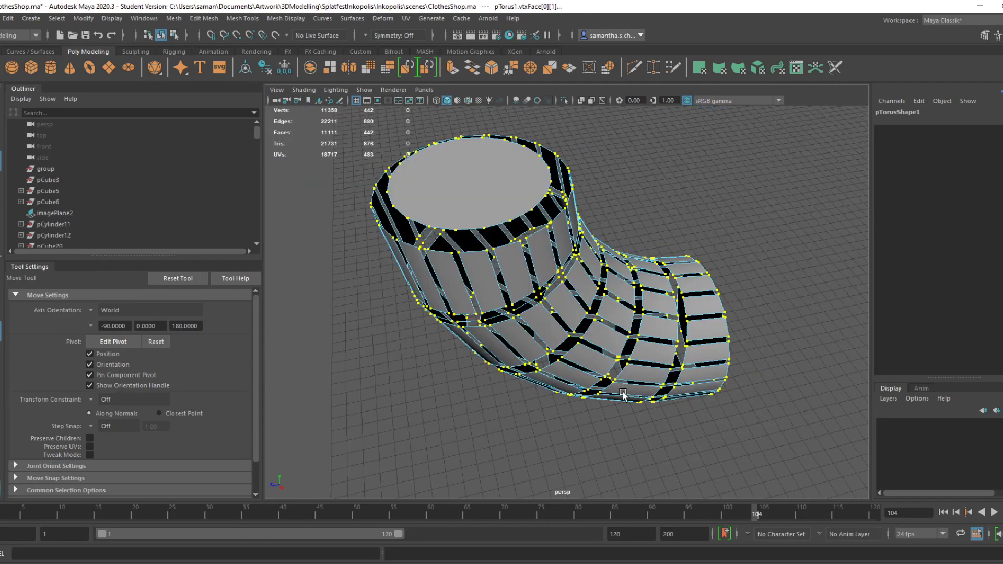
{"action": "left_click_drag", "start_coordinate": [577, 378], "coordinate": [598, 336], "text": "alt"}
{"action": "scroll", "coordinate": [598, 337], "scroll_direction": "up", "scroll_amount": 5}
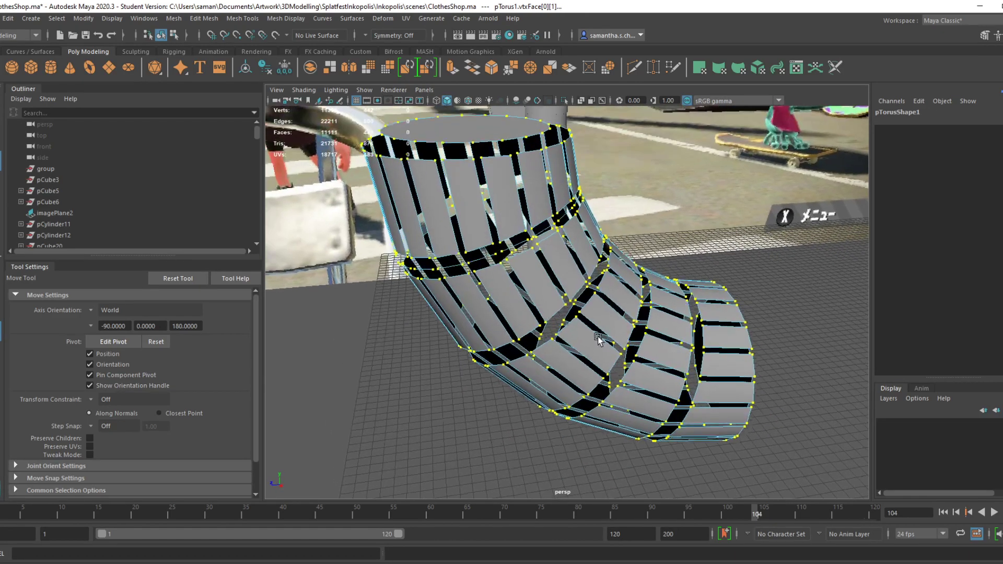
Undo the recent changes back past the elbow's last scaling and redo them
{"action": "key", "text": "ctrl+z"}
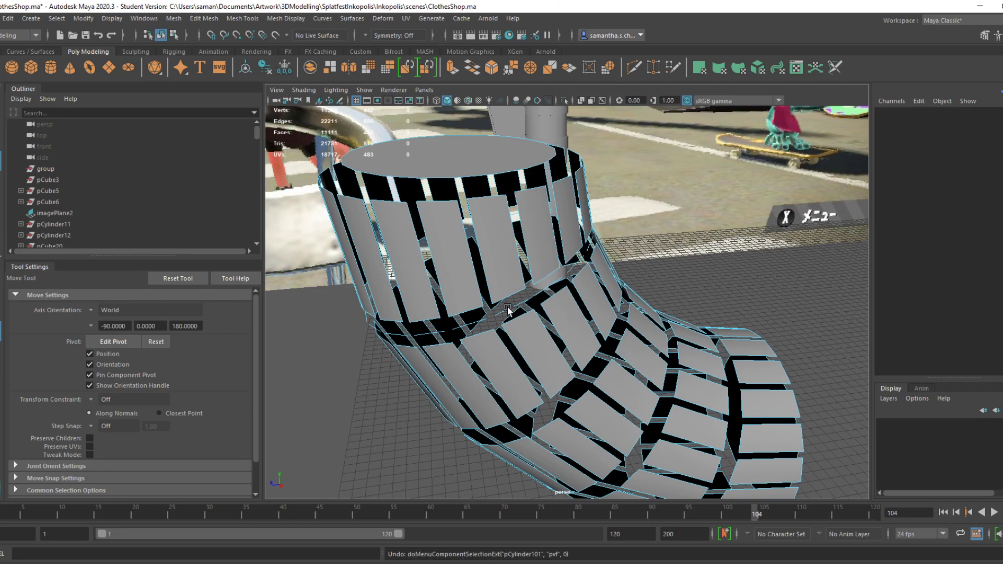
{"action": "key", "text": "ctrl+z"}
{"action": "key", "text": "ctrl+z"}
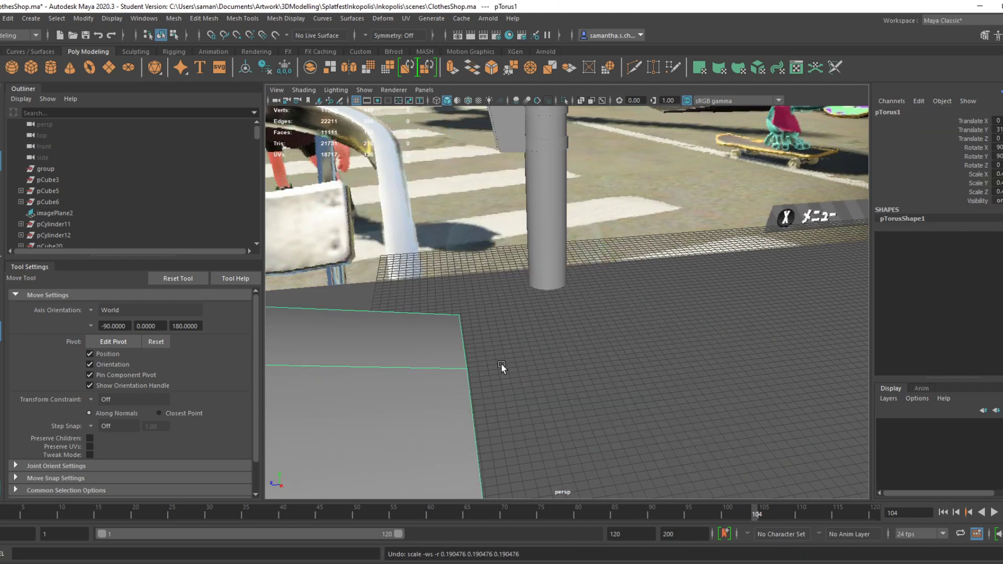
{"action": "scroll", "coordinate": [500, 362], "scroll_direction": "down", "scroll_amount": 4}
{"action": "middle_click_drag", "start_coordinate": [472, 362], "coordinate": [663, 399], "text": "alt"}
{"action": "scroll", "coordinate": [663, 400], "scroll_direction": "down", "scroll_amount": 2}
{"action": "key", "text": "ctrl+y"}
Select the edge loop just below the elbow's upper end
{"action": "right_click_drag", "start_coordinate": [465, 339], "coordinate": [459, 316]}
{"action": "scroll", "coordinate": [424, 367], "scroll_direction": "up", "scroll_amount": 5}
{"action": "middle_click_drag", "start_coordinate": [424, 367], "coordinate": [521, 345], "text": "alt"}
{"action": "right_click_drag", "start_coordinate": [521, 345], "coordinate": [476, 293]}
{"action": "scroll", "coordinate": [536, 400], "scroll_direction": "up", "scroll_amount": 5}
{"action": "middle_click_drag", "start_coordinate": [536, 400], "coordinate": [578, 283], "text": "alt"}
{"action": "scroll", "coordinate": [578, 282], "scroll_direction": "up", "scroll_amount": 2}
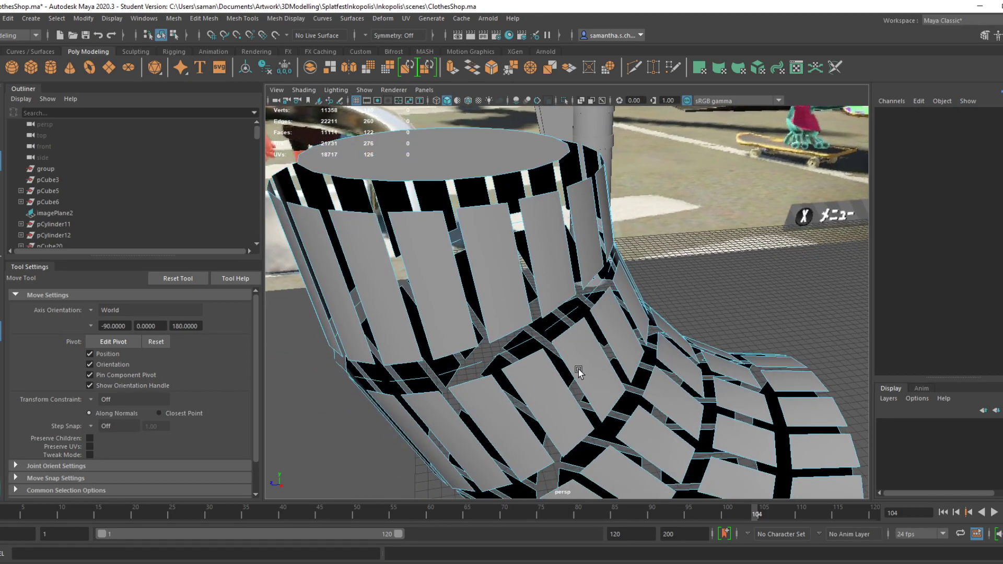
{"action": "left_click_drag", "start_coordinate": [564, 357], "coordinate": [521, 292], "text": "alt"}
{"action": "right_click", "coordinate": [522, 292]}
{"action": "right_click_drag", "start_coordinate": [528, 278], "coordinate": [525, 247]}
{"action": "double_click", "coordinate": [491, 286]}
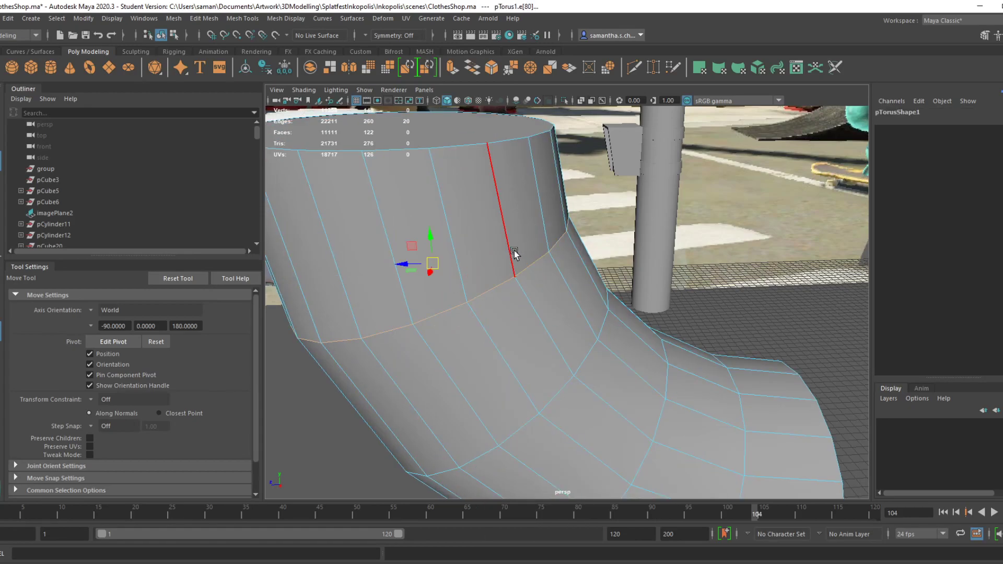
Try to move the selected edge loop vertically along the elbow
{"action": "left_click_drag", "start_coordinate": [425, 234], "coordinate": [506, 350], "text": "alt"}
{"action": "key", "text": "ctrl+z"}
{"action": "key", "text": "ctrl+z"}
{"action": "key", "text": "ctrl+z"}
{"action": "key", "text": "ctrl+z"}
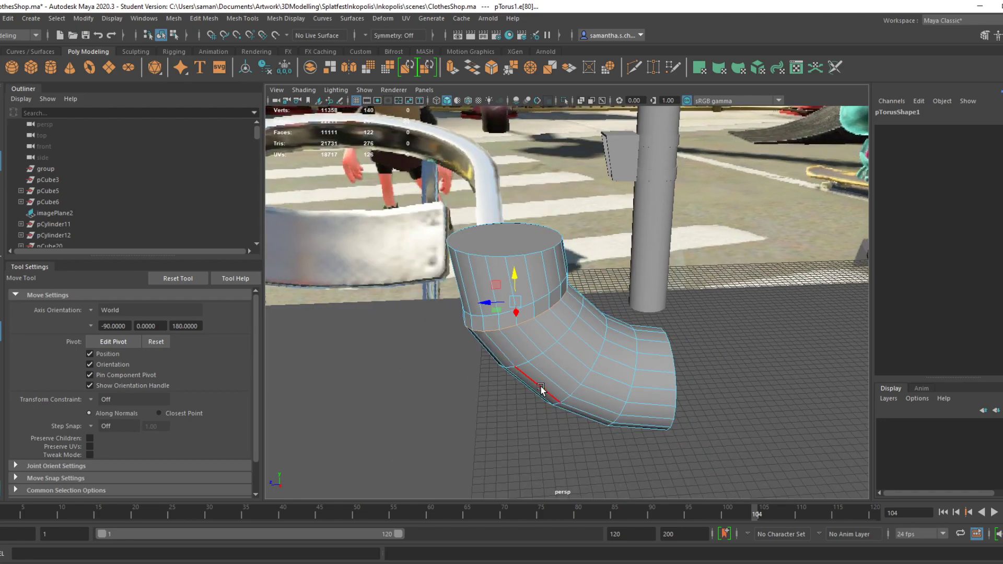
{"action": "scroll", "coordinate": [559, 350], "scroll_direction": "up", "scroll_amount": 3}
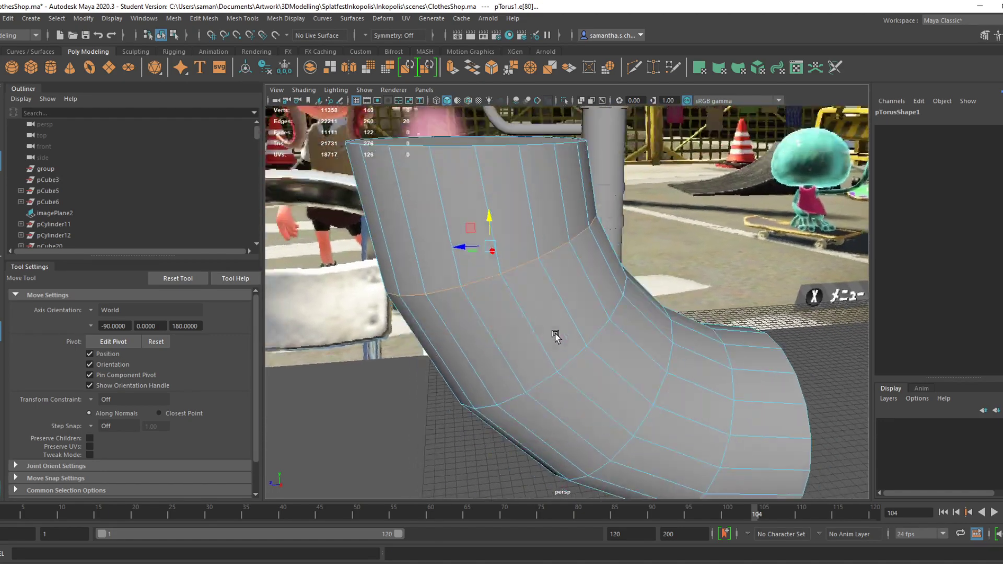
{"action": "left_click_drag", "start_coordinate": [490, 242], "coordinate": [508, 265]}
{"action": "key", "text": "ctrl+z"}
Undo the latest edge edits and selections on the elbow
{"action": "left_click_drag", "start_coordinate": [532, 314], "coordinate": [554, 343], "text": "alt"}
{"action": "key", "text": "ctrl+z"}
{"action": "scroll", "coordinate": [584, 312], "scroll_direction": "down", "scroll_amount": 5}
{"action": "key", "text": "ctrl+z"}
{"action": "key", "text": "ctrl+z"}
{"action": "key", "text": "ctrl+z"}
{"action": "key", "text": "ctrl+z"}
{"action": "key", "text": "ctrl+z"}
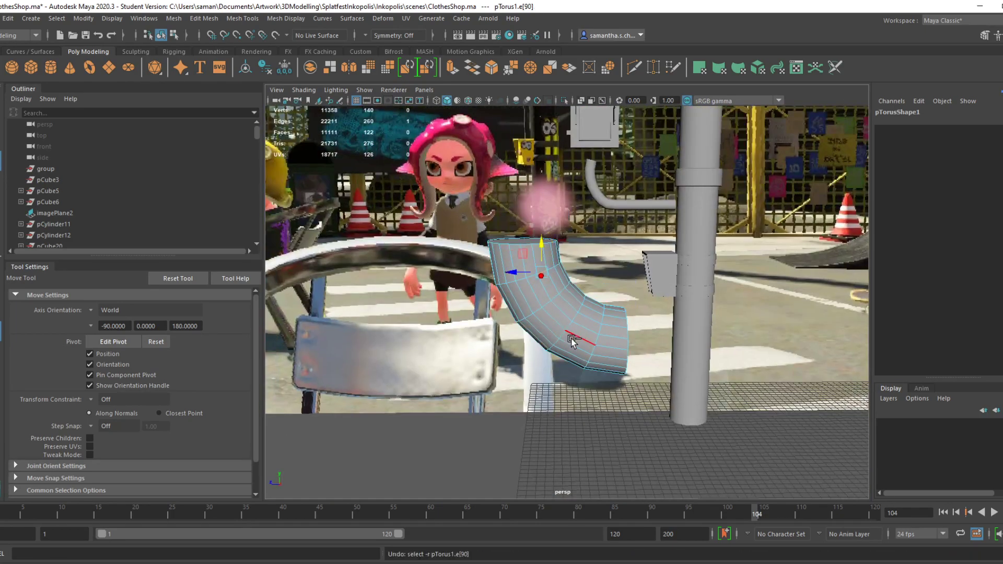
Undo the elbow's edits and transforms back to the capped quarter torus lying unrotated at its larger size
{"action": "key", "text": "ctrl+z"}
{"action": "key", "text": "ctrl+z"}
{"action": "right_click", "coordinate": [561, 275]}
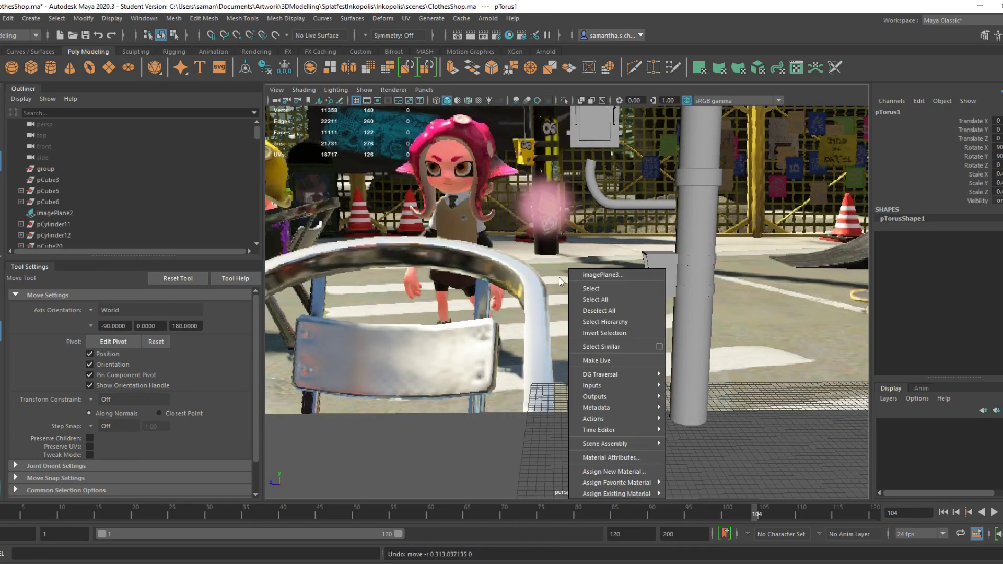
{"action": "key", "text": "f"}
{"action": "right_click_drag", "start_coordinate": [566, 282], "coordinate": [538, 290]}
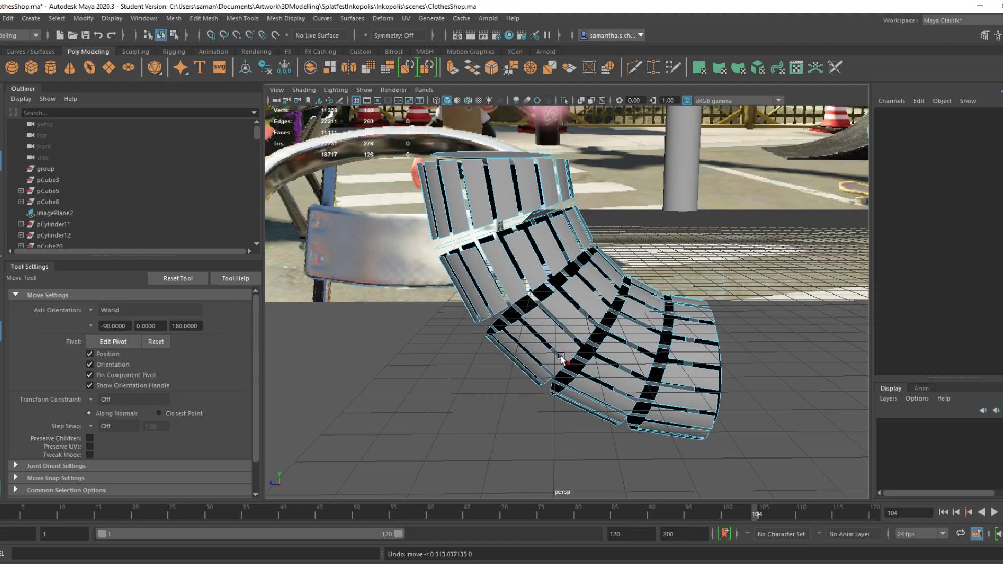
{"action": "left_click_drag", "start_coordinate": [557, 342], "coordinate": [591, 372], "text": "alt"}
{"action": "key", "text": "ctrl+z"}
{"action": "key", "text": "ctrl+z"}
{"action": "key", "text": "ctrl+z"}
{"action": "key", "text": "ctrl+z"}
{"action": "key", "text": "ctrl+z"}
{"action": "key", "text": "ctrl+z"}
{"action": "right_click_drag", "start_coordinate": [559, 258], "coordinate": [535, 286]}
{"action": "left_click_drag", "start_coordinate": [535, 318], "coordinate": [426, 382], "text": "alt"}
{"action": "key", "text": "ctrl+z"}
{"action": "key", "text": "ctrl+z"}
{"action": "key", "text": "ctrl+z"}
{"action": "key", "text": "ctrl+z"}
{"action": "right_click_drag", "start_coordinate": [606, 300], "coordinate": [589, 321]}
{"action": "left_click_drag", "start_coordinate": [562, 369], "coordinate": [487, 345], "text": "alt"}
{"action": "scroll", "coordinate": [717, 415], "scroll_direction": "down", "scroll_amount": 5}
{"action": "right_click_drag", "start_coordinate": [593, 285], "coordinate": [611, 297]}
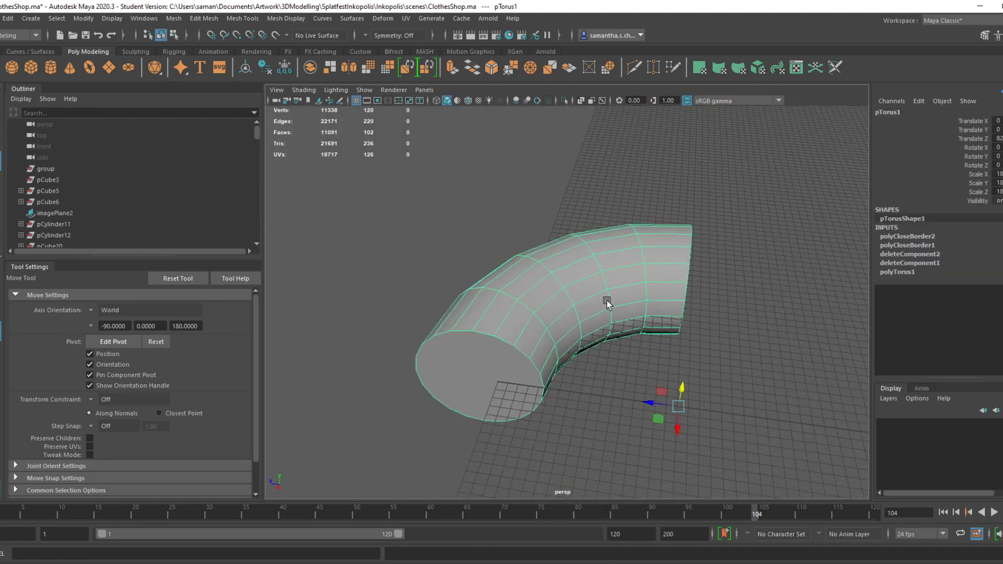
Center the elbow's pivot on its geometry and save the scene
{"action": "left_click", "coordinate": [82, 20]}
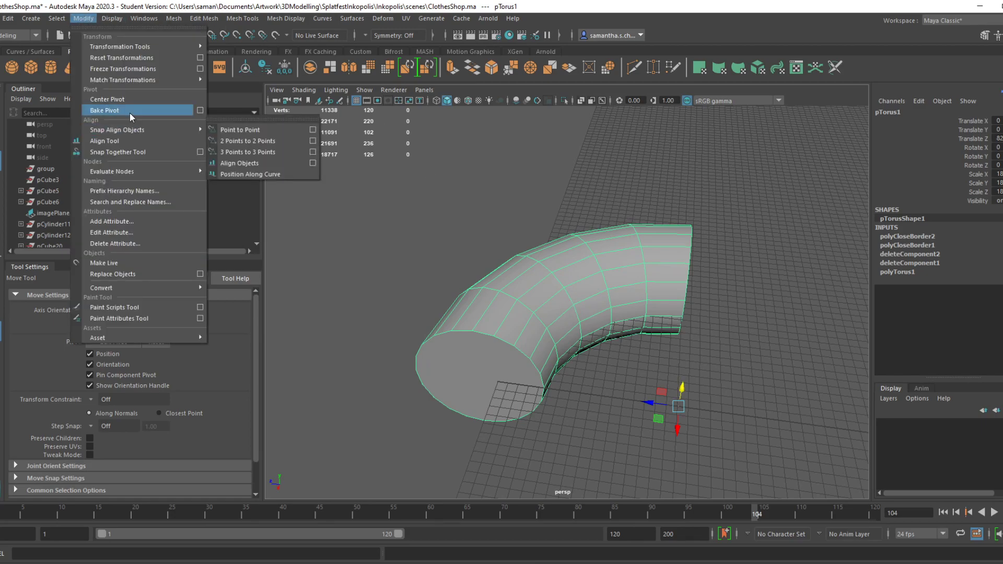
{"action": "left_click", "coordinate": [125, 99]}
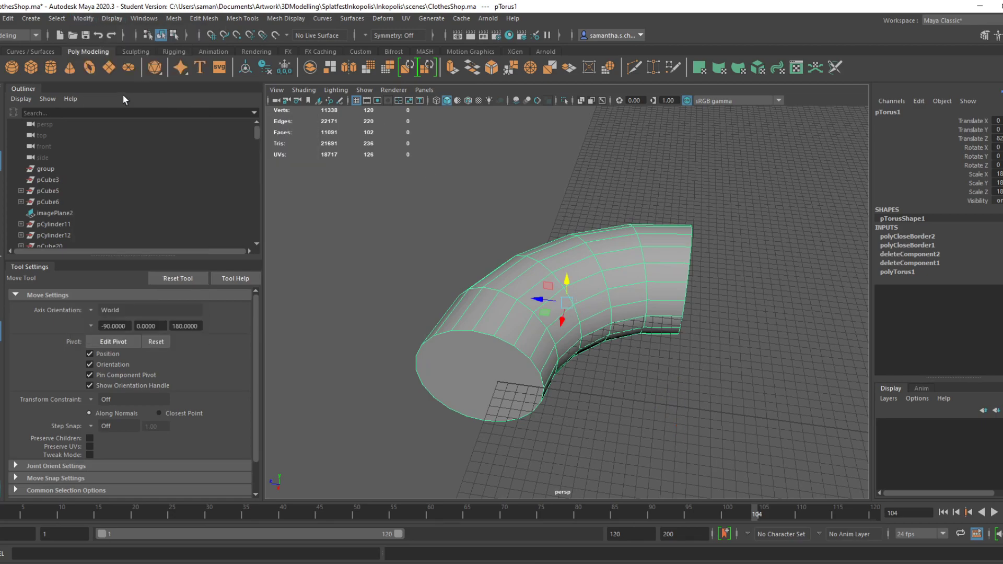
{"action": "left_click", "coordinate": [88, 19]}
{"action": "left_click", "coordinate": [136, 99]}
{"action": "key", "text": "ctrl+s"}
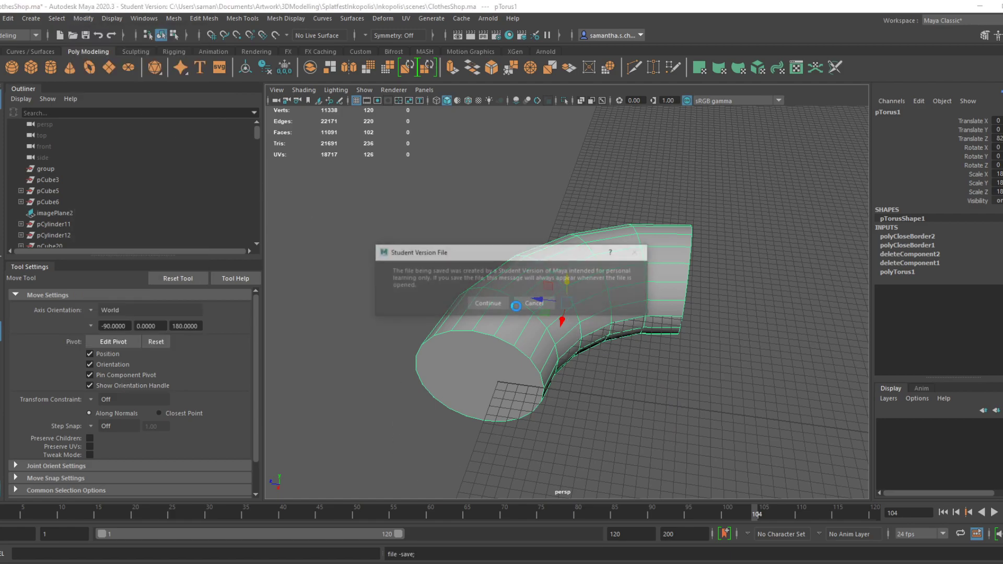
{"action": "key", "text": "Return"}
Delete the elbow's construction history and rotate it to 90 in X and 90 in Y
{"action": "key", "text": "e"}
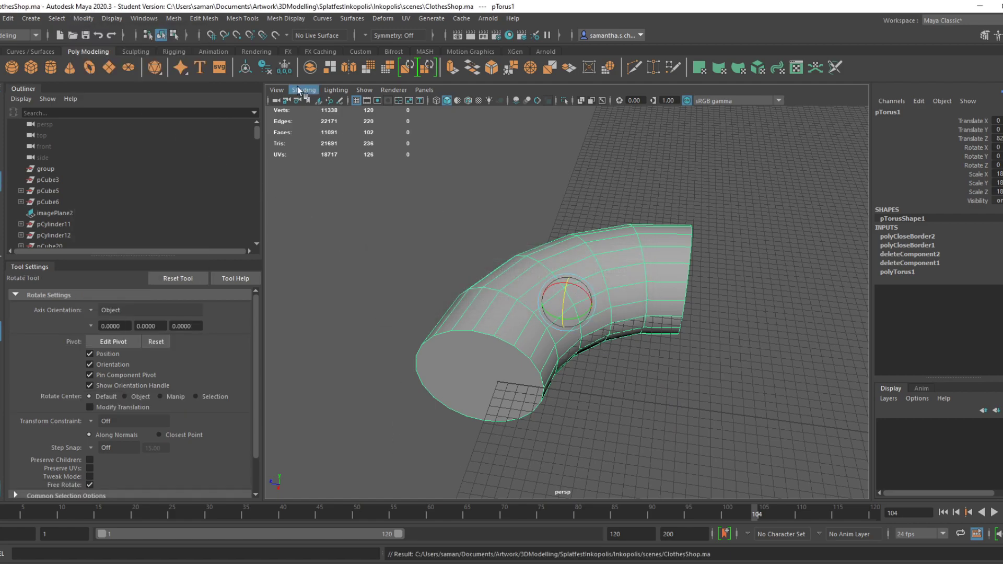
{"action": "key", "text": "alt+shift+d"}
{"action": "left_click_drag", "start_coordinate": [581, 290], "coordinate": [571, 295]}
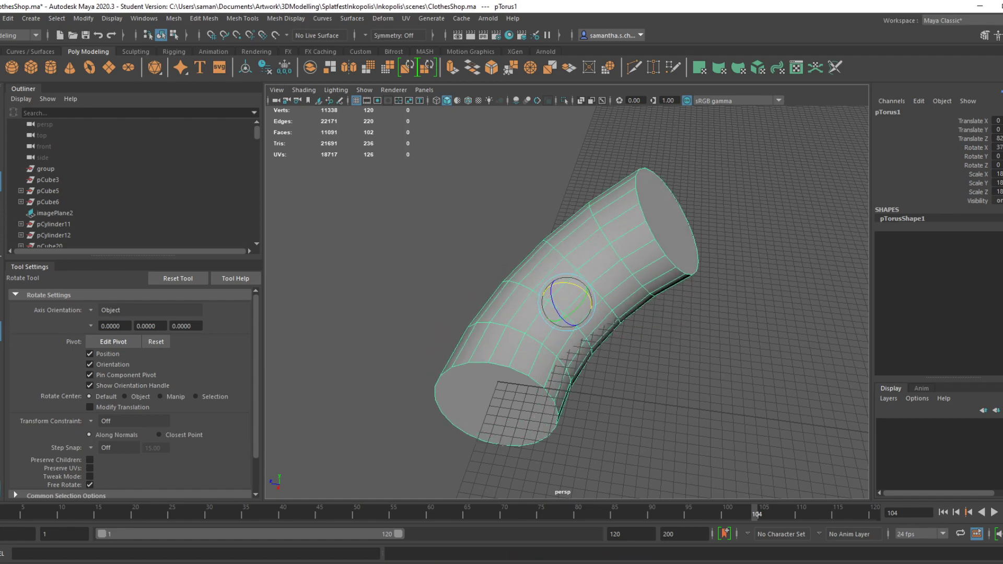
{"action": "type", "text": "90"}
{"action": "key", "text": "Return"}
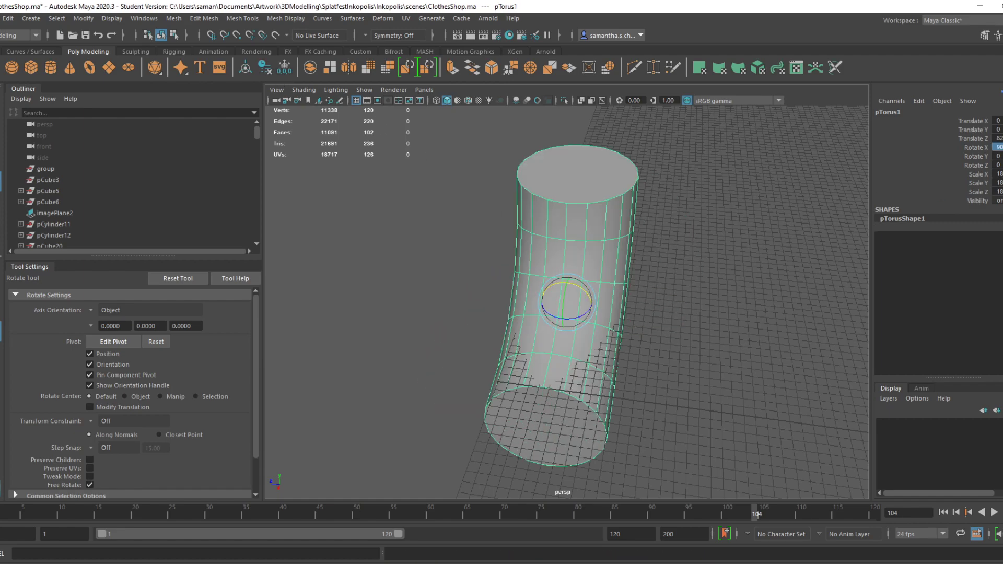
{"action": "type", "text": "90"}
{"action": "key", "text": "Return"}
Scale the elbow down uniformly in the side view until it is small beside the street scene's characters
{"action": "scroll", "coordinate": [616, 376], "scroll_direction": "down", "scroll_amount": 2}
{"action": "left_click_drag", "start_coordinate": [616, 376], "coordinate": [512, 327], "text": "alt"}
{"action": "key", "text": "space"}
{"action": "key", "text": "space"}
{"action": "key", "text": "space"}
{"action": "key", "text": "space"}
{"action": "key", "text": "f"}
{"action": "scroll", "coordinate": [561, 373], "scroll_direction": "down", "scroll_amount": 7}
{"action": "key", "text": "r"}
{"action": "left_click_drag", "start_coordinate": [569, 303], "coordinate": [544, 310]}
{"action": "scroll", "coordinate": [544, 310], "scroll_direction": "down", "scroll_amount": 8}
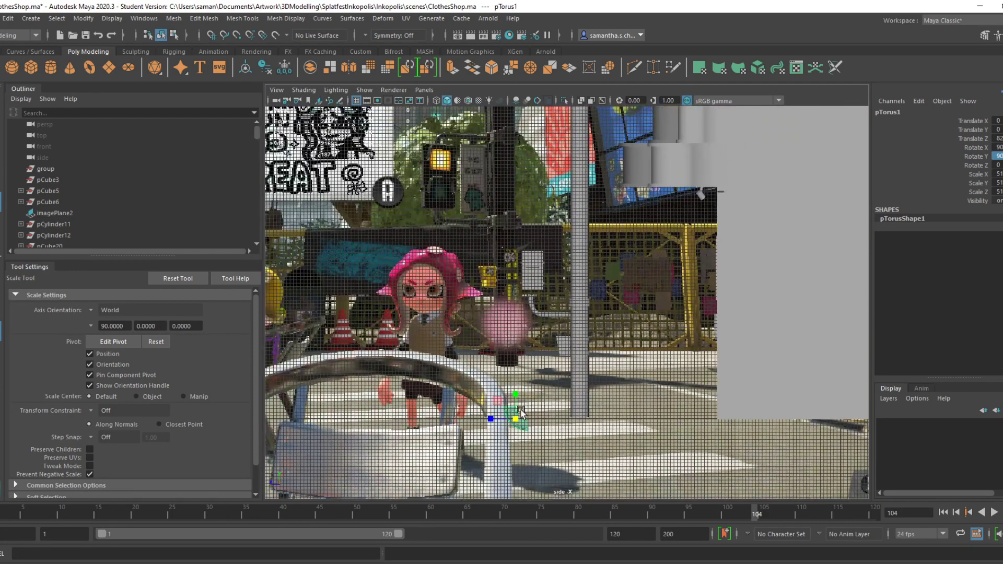
Shrink the elbow further and move it over the bend of the existing pipe in the side view
{"action": "key", "text": "w"}
{"action": "key", "text": "f"}
{"action": "scroll", "coordinate": [561, 365], "scroll_direction": "down", "scroll_amount": 6}
{"action": "key", "text": "r"}
{"action": "left_click_drag", "start_coordinate": [496, 369], "coordinate": [422, 399]}
{"action": "key", "text": "w"}
{"action": "left_click_drag", "start_coordinate": [468, 369], "coordinate": [551, 380]}
{"action": "scroll", "coordinate": [599, 404], "scroll_direction": "up", "scroll_amount": 5}
{"action": "middle_click_drag", "start_coordinate": [582, 449], "coordinate": [560, 337], "text": "alt"}
{"action": "scroll", "coordinate": [561, 337], "scroll_direction": "up", "scroll_amount": 3}
{"action": "scroll", "coordinate": [558, 334], "scroll_direction": "up", "scroll_amount": 2}
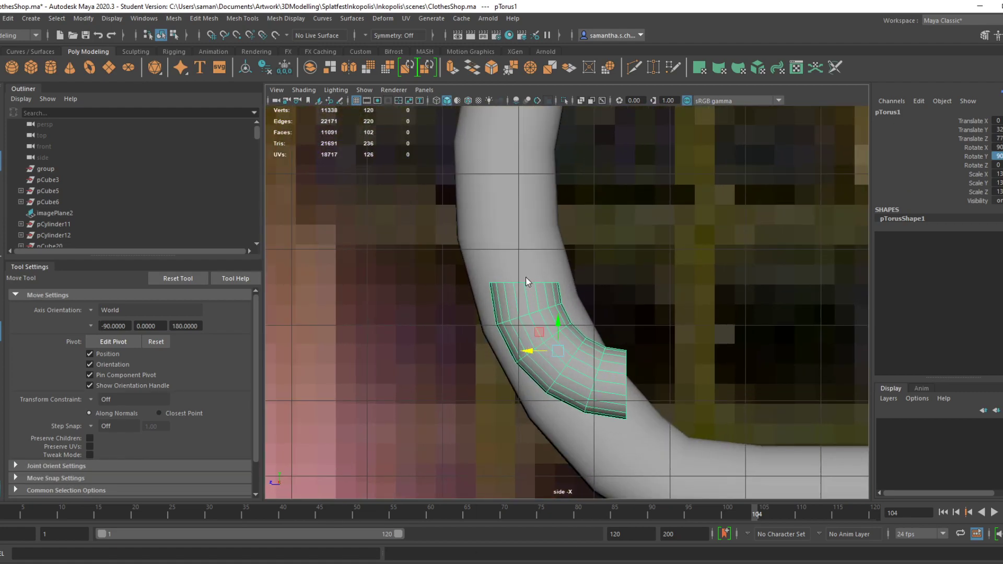
Select the elbow's upper cap face and extrude it straight up to form the pipe's vertical section
{"action": "right_click_drag", "start_coordinate": [526, 277], "coordinate": [524, 313]}
{"action": "left_click_drag", "start_coordinate": [458, 269], "coordinate": [664, 285]}
{"action": "mouse_move", "coordinate": [544, 328]}
{"action": "right_mouse_down"}
{"action": "mouse_move", "coordinate": [544, 293]}
{"action": "mouse_move", "coordinate": [534, 339]}
{"action": "right_mouse_up"}
{"action": "left_click", "coordinate": [515, 329]}
{"action": "left_click", "coordinate": [517, 329]}
{"action": "left_click_drag", "start_coordinate": [415, 242], "coordinate": [628, 295]}
{"action": "scroll", "coordinate": [635, 321], "scroll_direction": "down", "scroll_amount": 3}
{"action": "scroll", "coordinate": [627, 397], "scroll_direction": "down", "scroll_amount": 3}
{"action": "middle_click_drag", "start_coordinate": [636, 330], "coordinate": [631, 418], "text": "alt"}
{"action": "key", "text": "ctrl+e"}
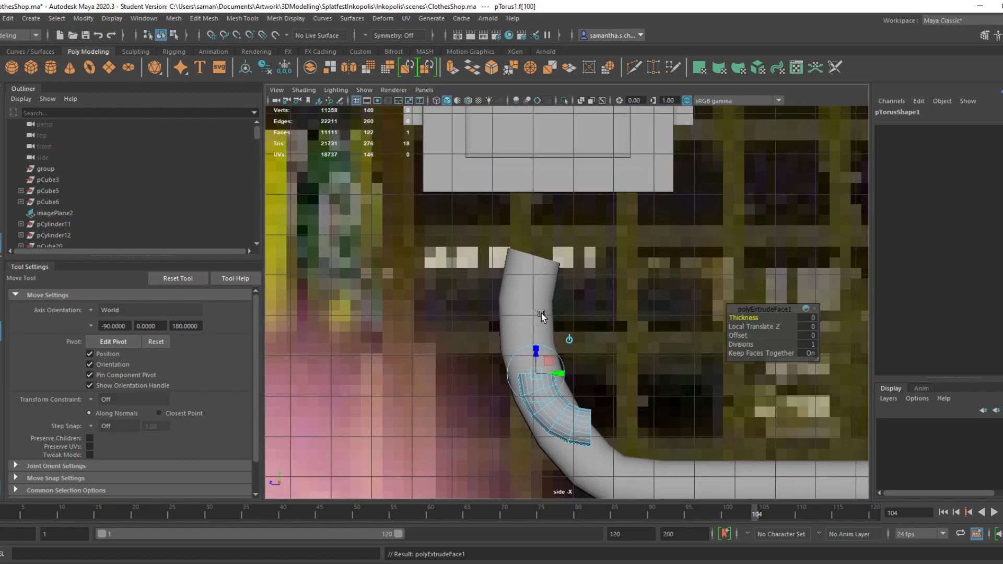
{"action": "left_click_drag", "start_coordinate": [537, 347], "coordinate": [539, 263]}
Select the elbow's lower cap face and extrude it horizontally toward the pole to form the pipe's long section
{"action": "middle_click_drag", "start_coordinate": [647, 393], "coordinate": [573, 270], "text": "alt"}
{"action": "scroll", "coordinate": [586, 324], "scroll_direction": "down", "scroll_amount": 3}
{"action": "scroll", "coordinate": [592, 368], "scroll_direction": "down", "scroll_amount": 2}
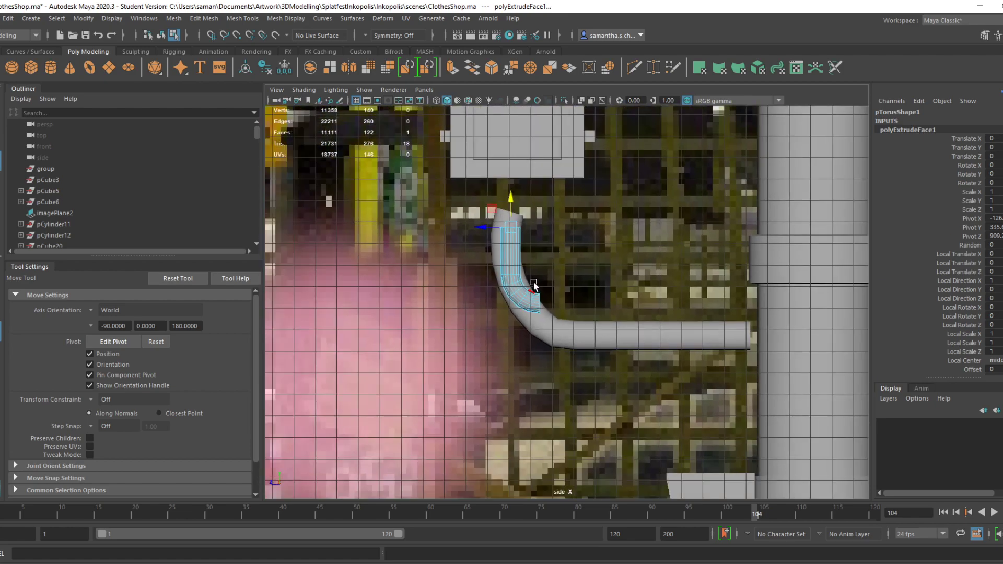
{"action": "left_click_drag", "start_coordinate": [573, 321], "coordinate": [573, 321]}
{"action": "scroll", "coordinate": [538, 291], "scroll_direction": "up", "scroll_amount": 5}
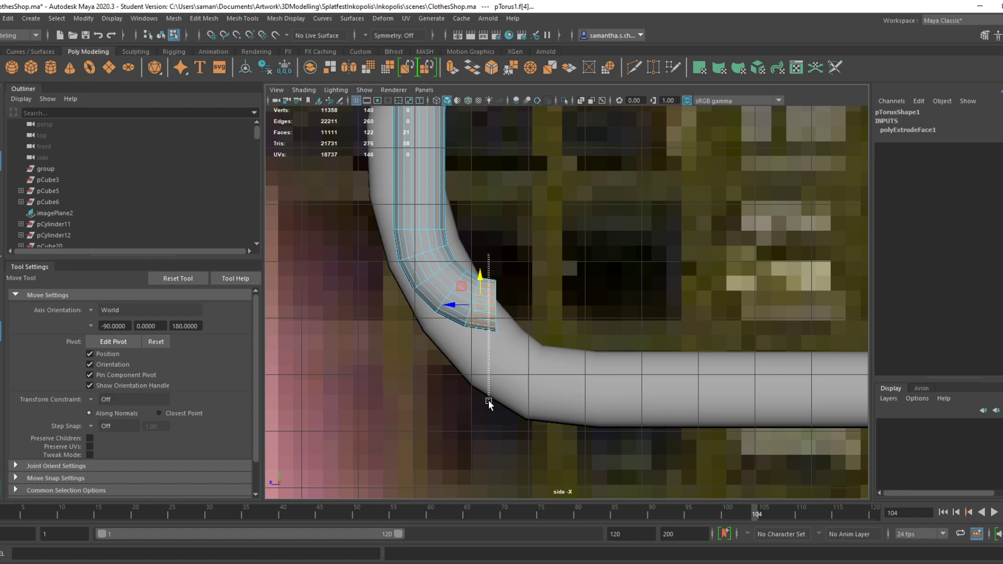
{"action": "key", "text": "ctrl+e"}
{"action": "key", "text": "w"}
{"action": "left_click_drag", "start_coordinate": [466, 306], "coordinate": [735, 324]}
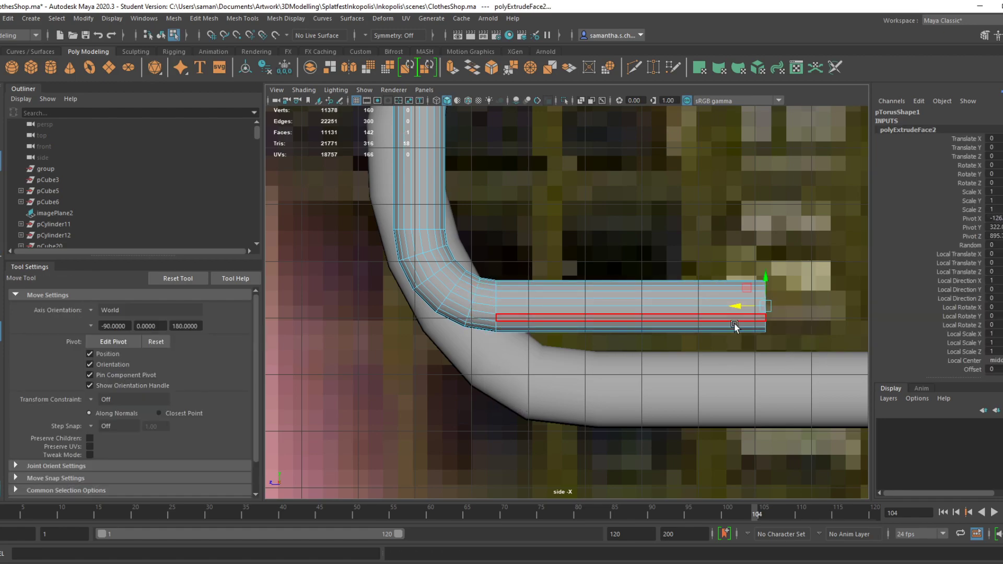
Soften the lengthwise edges on the two straight sections of the new pipe
{"action": "scroll", "coordinate": [714, 354], "scroll_direction": "down", "scroll_amount": 3}
{"action": "right_click_drag", "start_coordinate": [544, 295], "coordinate": [570, 266]}
{"action": "left_click_drag", "start_coordinate": [590, 339], "coordinate": [650, 256]}
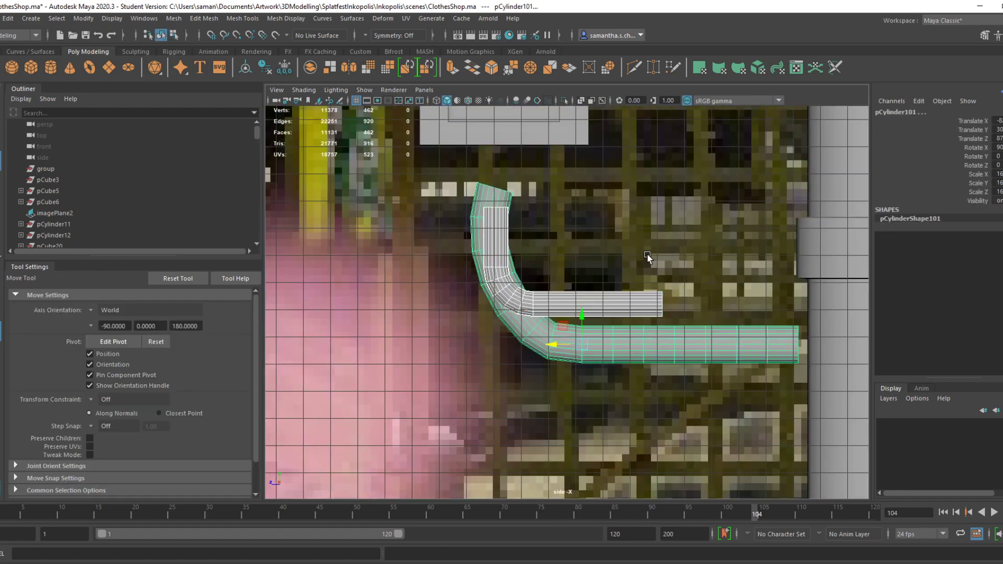
{"action": "left_click", "coordinate": [506, 253]}
{"action": "right_click_drag", "start_coordinate": [504, 253], "coordinate": [468, 236]}
{"action": "left_click", "coordinate": [468, 236]}
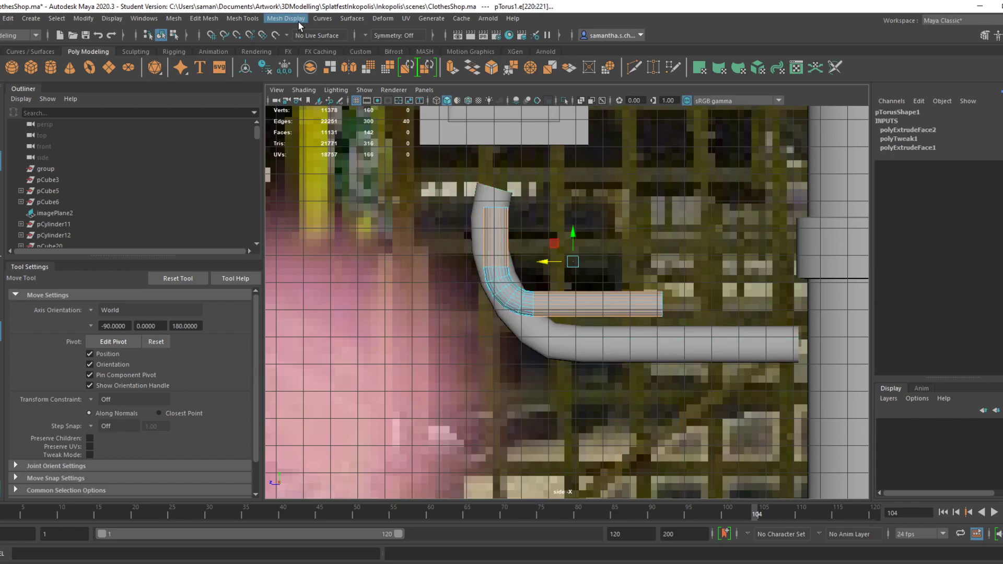
{"action": "left_click", "coordinate": [243, 19]}
{"action": "mouse_move", "coordinate": [293, 19]}
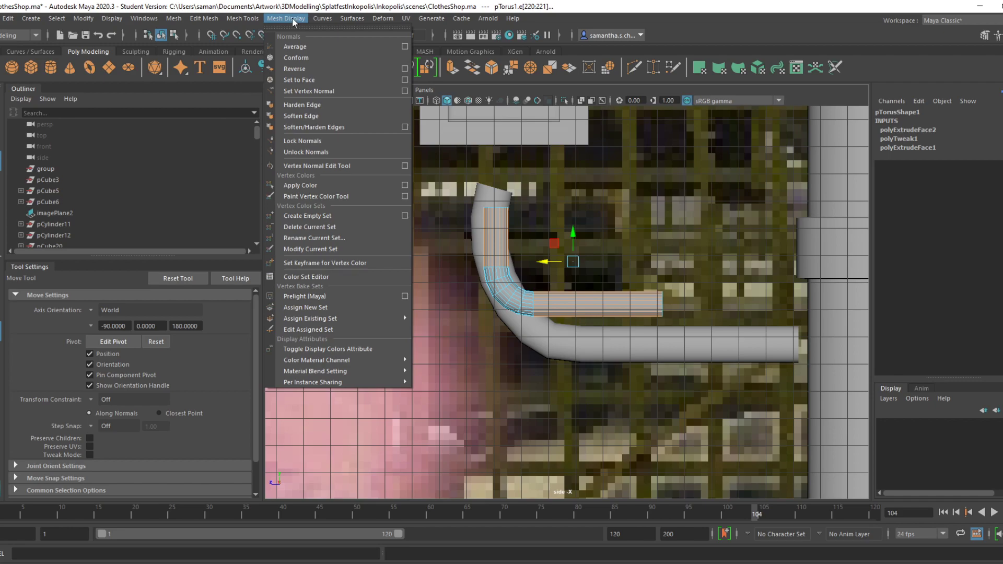
{"action": "left_click", "coordinate": [317, 116]}
Save the scene and return the new pipe to whole-object selection
{"action": "key", "text": "ctrl+s"}
{"action": "left_click", "coordinate": [486, 300]}
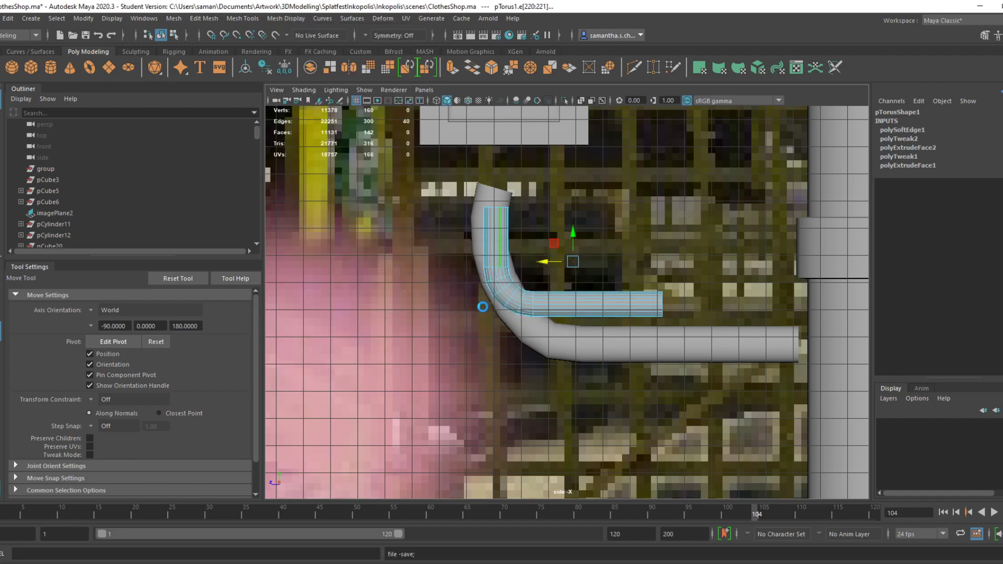
{"action": "right_click", "coordinate": [532, 281]}
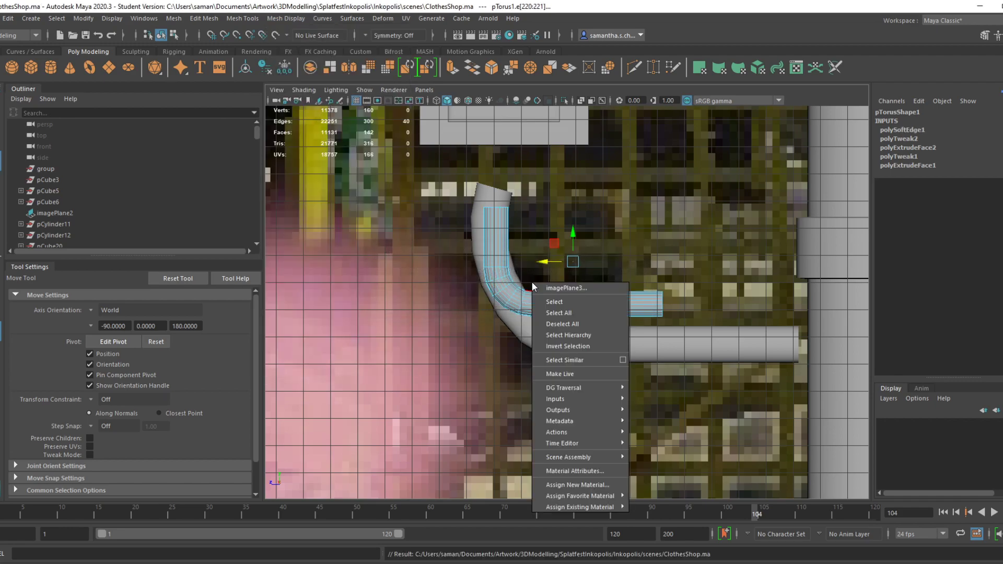
{"action": "right_click_drag", "start_coordinate": [507, 274], "coordinate": [562, 239]}
{"action": "key", "text": "ctrl+s"}
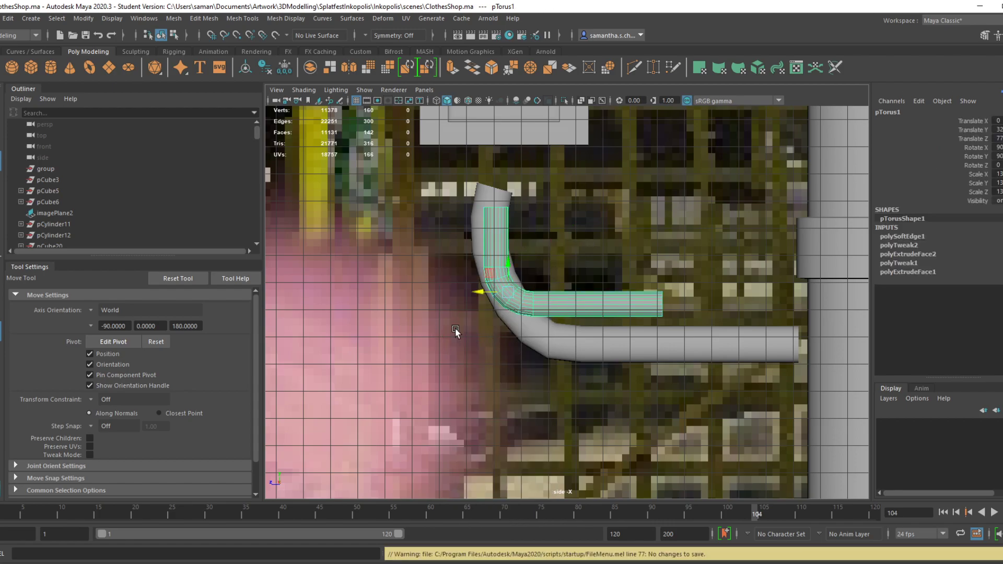
Select the old bent pipe below the signal box in the perspective view and delete it
{"action": "key", "text": "space"}
{"action": "key", "text": "space"}
{"action": "key", "text": "space"}
{"action": "key", "text": "space"}
{"action": "middle_click_drag", "start_coordinate": [706, 270], "coordinate": [648, 417], "text": "alt"}
{"action": "scroll", "coordinate": [648, 417], "scroll_direction": "up", "scroll_amount": 8}
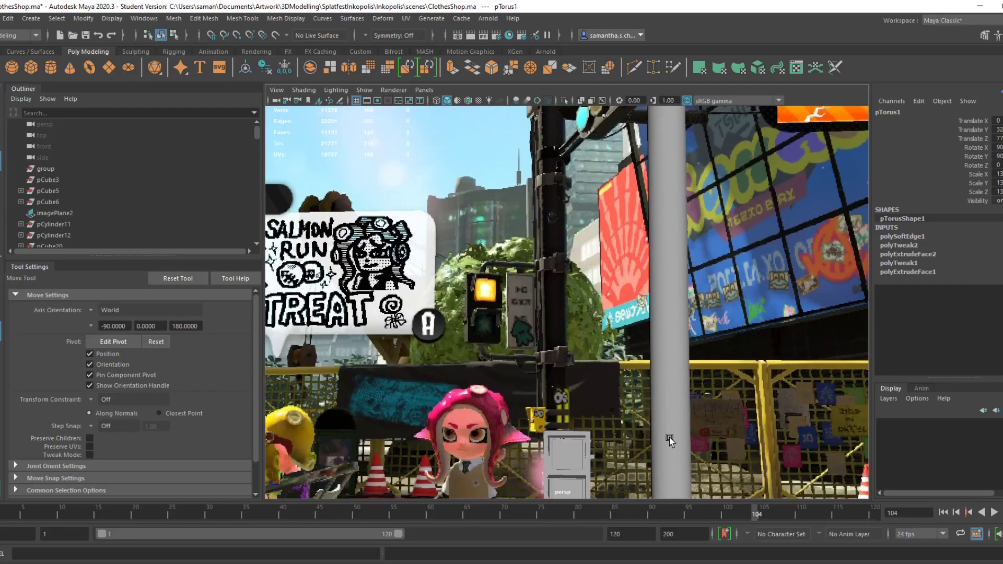
{"action": "key", "text": "f"}
{"action": "scroll", "coordinate": [627, 412], "scroll_direction": "down", "scroll_amount": 4}
{"action": "scroll", "coordinate": [612, 413], "scroll_direction": "up", "scroll_amount": 8}
{"action": "scroll", "coordinate": [616, 418], "scroll_direction": "down", "scroll_amount": 8}
{"action": "scroll", "coordinate": [616, 418], "scroll_direction": "up", "scroll_amount": 4}
{"action": "scroll", "coordinate": [615, 416], "scroll_direction": "down", "scroll_amount": 3}
{"action": "scroll", "coordinate": [615, 417], "scroll_direction": "up", "scroll_amount": 5}
{"action": "left_click", "coordinate": [576, 348]}
{"action": "key", "text": "Delete"}
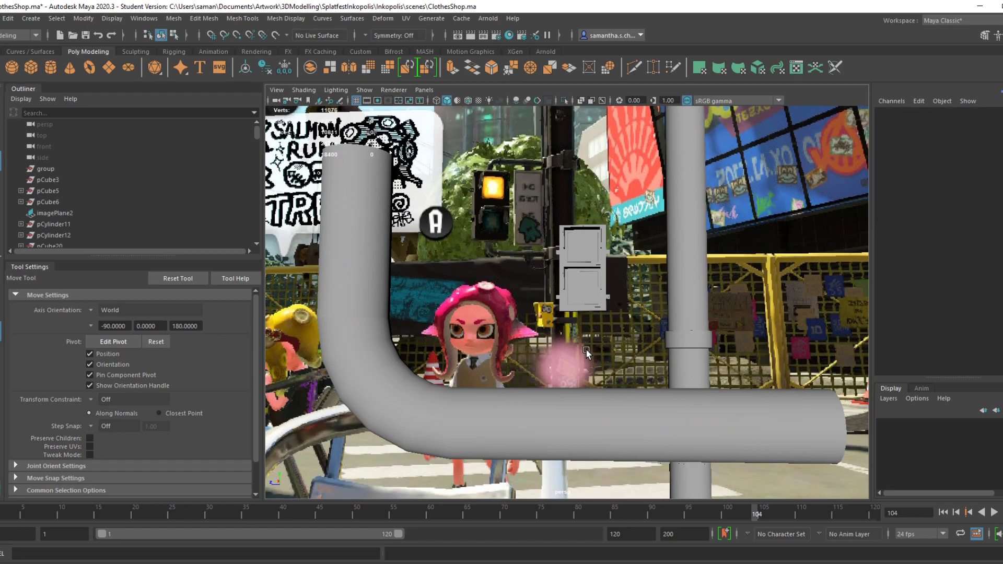
Select the new pipe and move it sideways along X toward the signal box
{"action": "scroll", "coordinate": [586, 351], "scroll_direction": "down", "scroll_amount": 5}
{"action": "left_click", "coordinate": [522, 363]}
{"action": "left_click_drag", "start_coordinate": [523, 365], "coordinate": [590, 407], "text": "alt"}
{"action": "scroll", "coordinate": [590, 406], "scroll_direction": "down", "scroll_amount": 4}
{"action": "scroll", "coordinate": [590, 406], "scroll_direction": "down", "scroll_amount": 4}
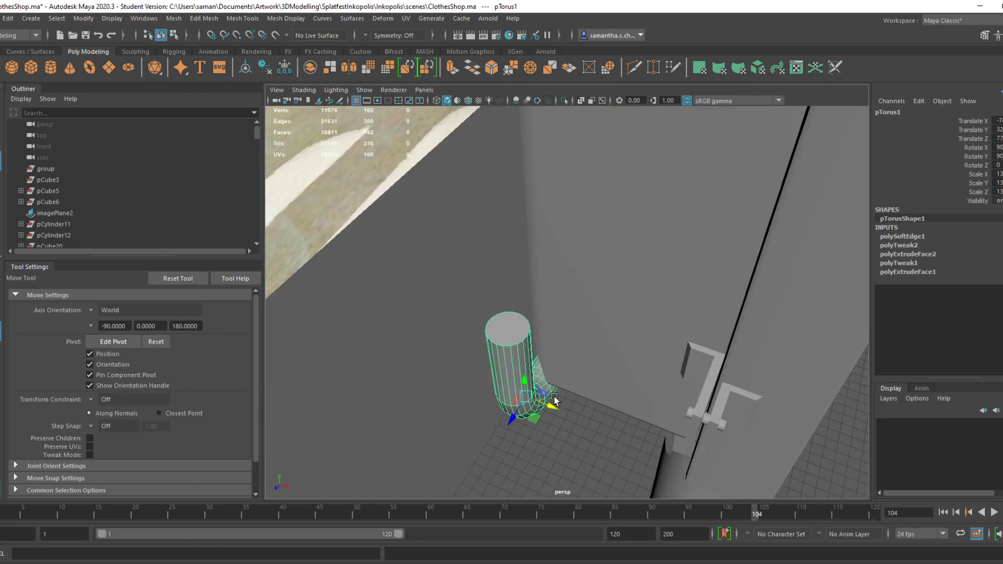
{"action": "left_click_drag", "start_coordinate": [555, 398], "coordinate": [597, 417]}
Align the new pipe in the top view with the centre of the pole and signal box, against the pole
{"action": "key", "text": "space"}
{"action": "key", "text": "space"}
{"action": "scroll", "coordinate": [649, 336], "scroll_direction": "down", "scroll_amount": 8}
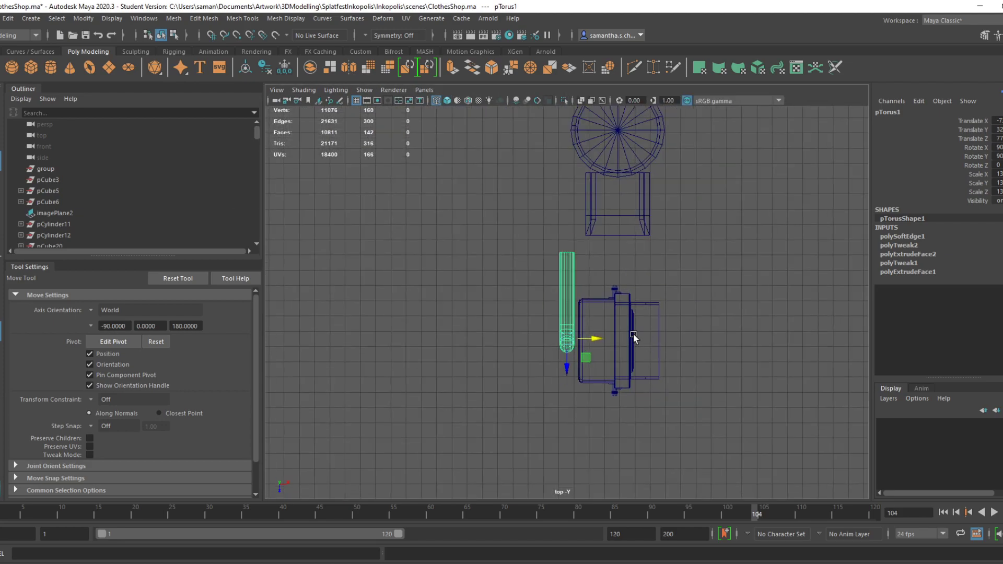
{"action": "left_click_drag", "start_coordinate": [610, 338], "coordinate": [623, 281]}
{"action": "left_click", "coordinate": [614, 358], "text": "shift"}
{"action": "key", "text": "ctrl+z"}
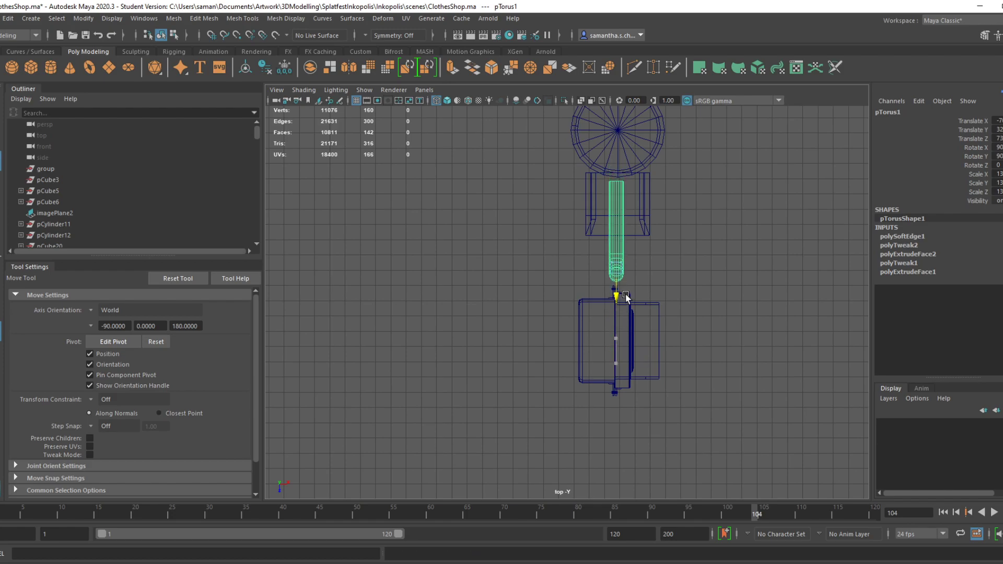
Select all pipe faces except those at the pole end and shift them horizontally, placing the vertical section under the signal box
{"action": "key", "text": "space"}
{"action": "key", "text": "space"}
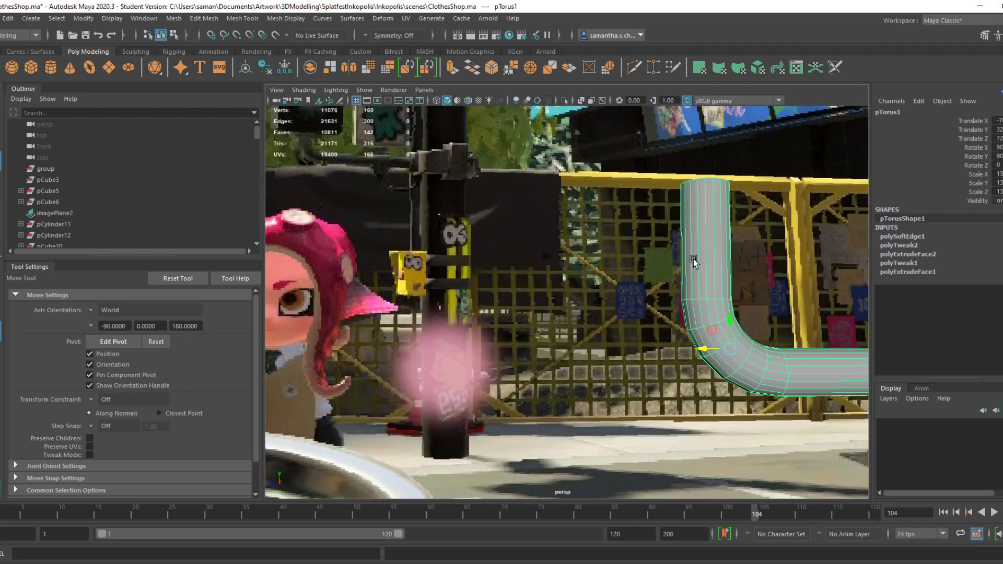
{"action": "key", "text": "space"}
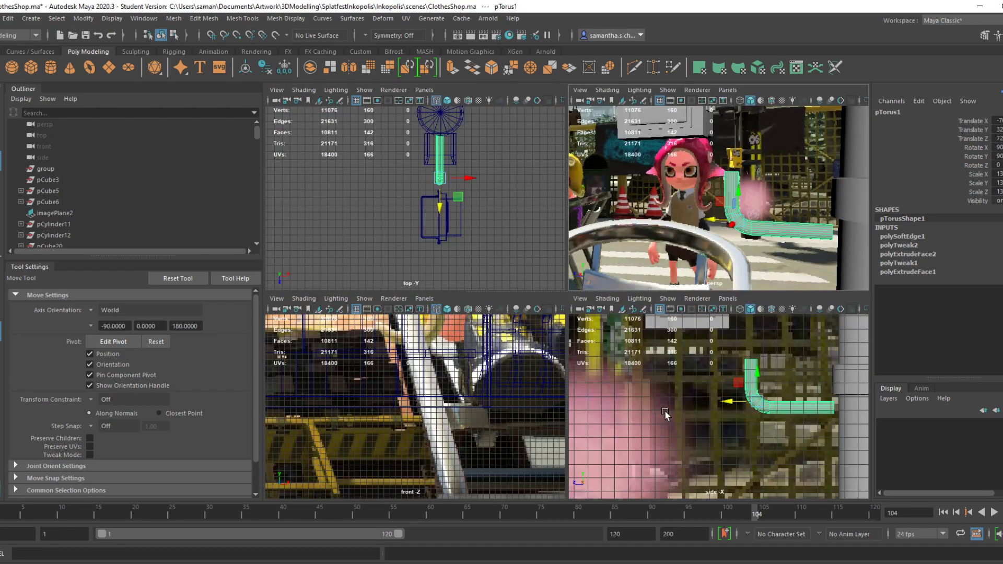
{"action": "key", "text": "space"}
{"action": "left_click_drag", "start_coordinate": [615, 296], "coordinate": [661, 213]}
{"action": "right_click_drag", "start_coordinate": [650, 236], "coordinate": [650, 261]}
{"action": "scroll", "coordinate": [528, 372], "scroll_direction": "down", "scroll_amount": 3}
{"action": "left_click_drag", "start_coordinate": [572, 191], "coordinate": [657, 309]}
{"action": "left_click_drag", "start_coordinate": [583, 267], "coordinate": [573, 267]}
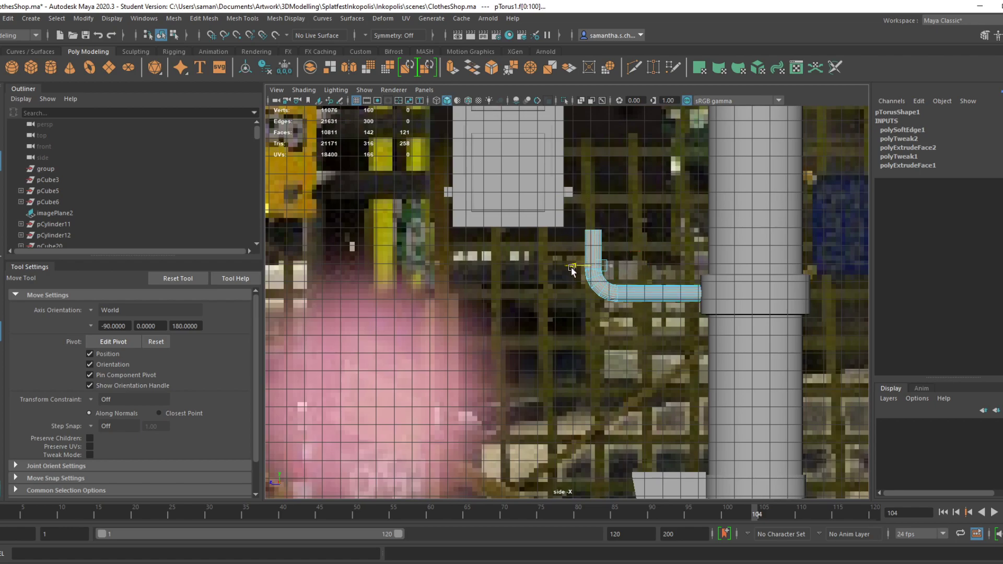
{"action": "left_click_drag", "start_coordinate": [493, 265], "coordinate": [493, 265]}
{"action": "scroll", "coordinate": [510, 265], "scroll_direction": "down", "scroll_amount": 6}
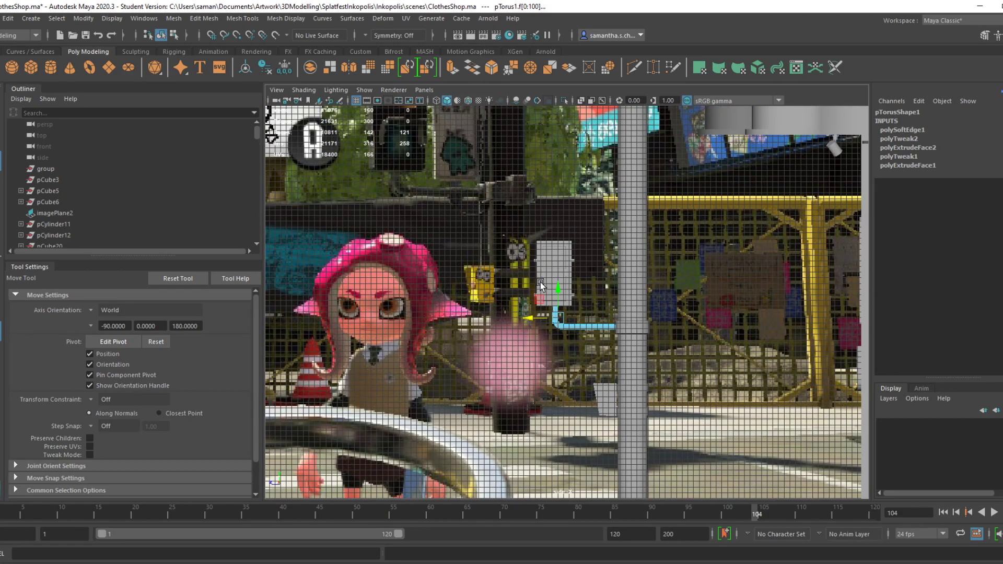
{"action": "scroll", "coordinate": [544, 299], "scroll_direction": "up", "scroll_amount": 6}
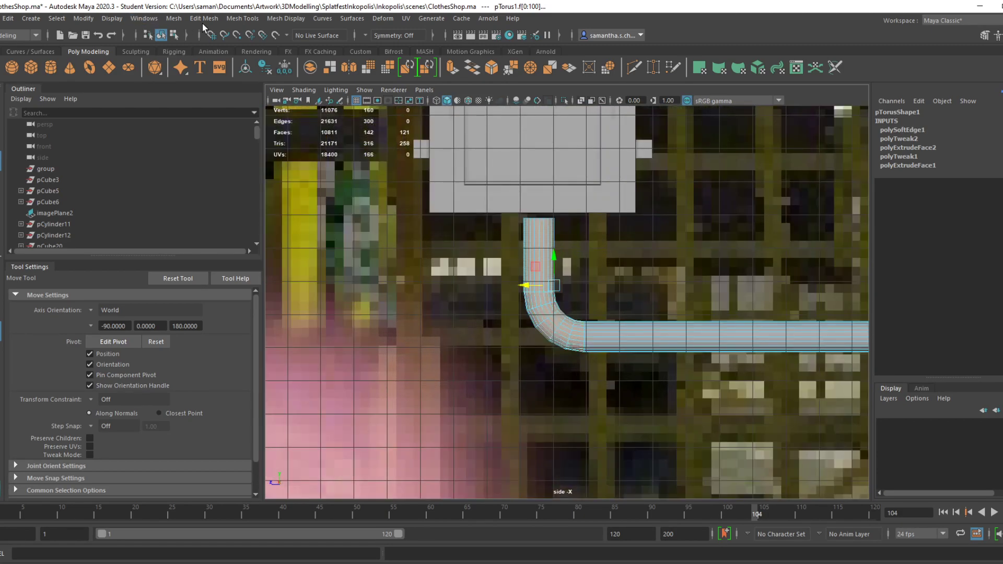
Insert an edge loop near the upper end of the pipe's vertical section and check the reference in the game capture window
{"action": "left_click", "coordinate": [244, 19]}
{"action": "left_click", "coordinate": [277, 102]}
{"action": "left_click", "coordinate": [544, 239]}
{"action": "key", "text": "alt+Tab"}
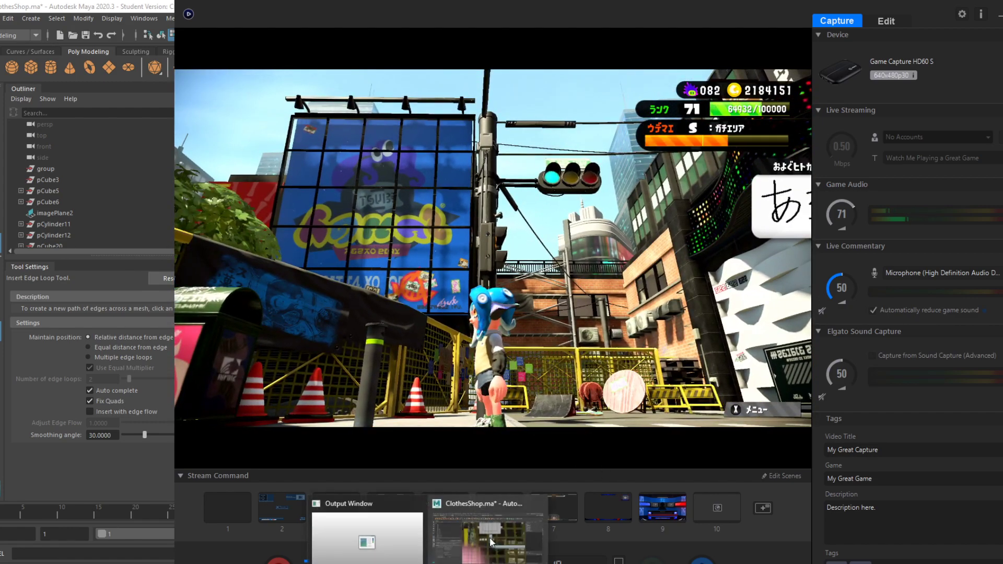
{"action": "left_click", "coordinate": [491, 542]}
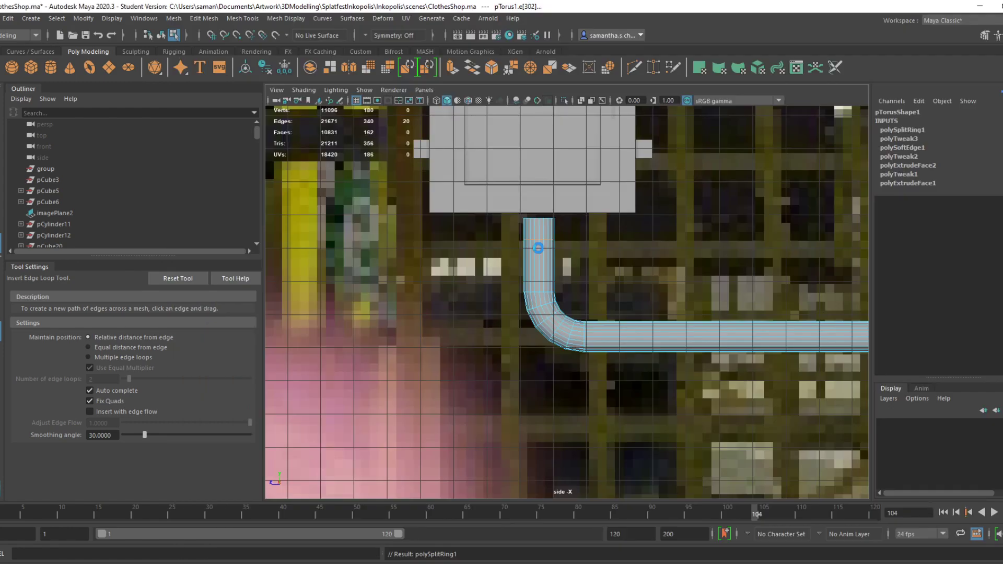
Save the scene, leave the Insert Edge Loop tool and return the pipe to object selection
{"action": "key", "text": "ctrl+s"}
{"action": "left_click", "coordinate": [484, 299]}
{"action": "key", "text": "F8"}
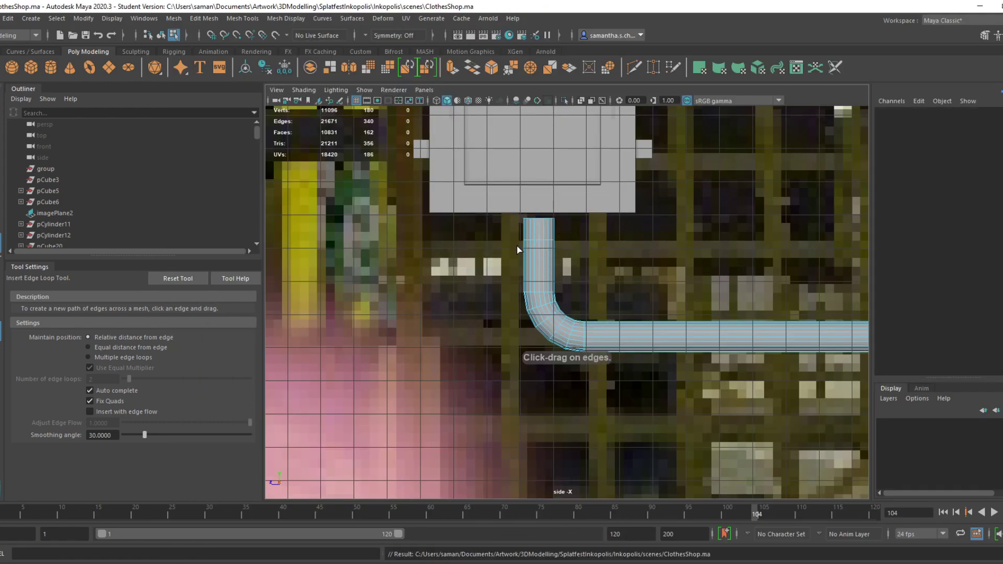
{"action": "key", "text": "q"}
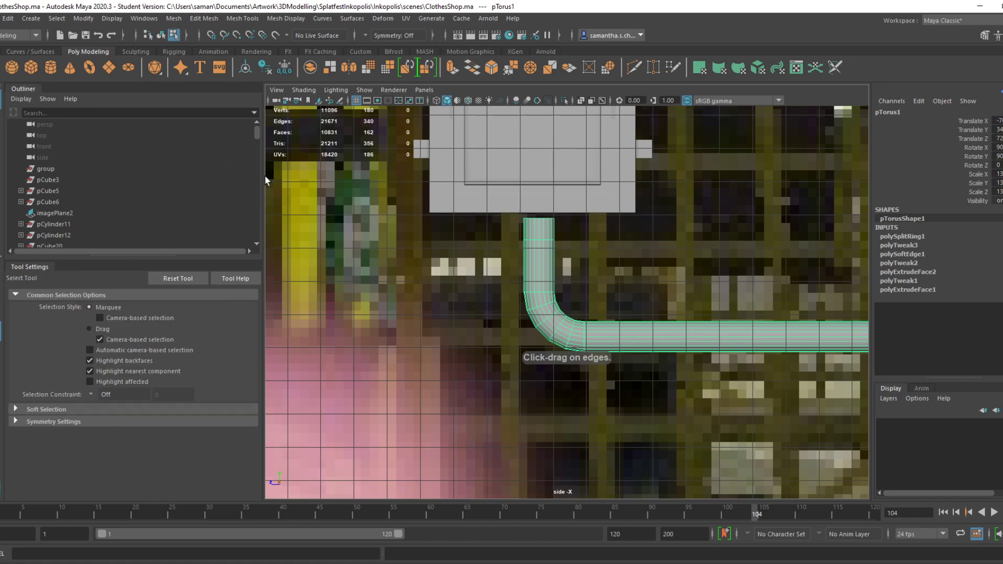
Select the ring of faces above the new edge loop at the pipe's upper end and extrude it
{"action": "right_click_drag", "start_coordinate": [548, 232], "coordinate": [546, 260]}
{"action": "left_click_drag", "start_coordinate": [514, 227], "coordinate": [579, 233]}
{"action": "key", "text": "ctrl+s"}
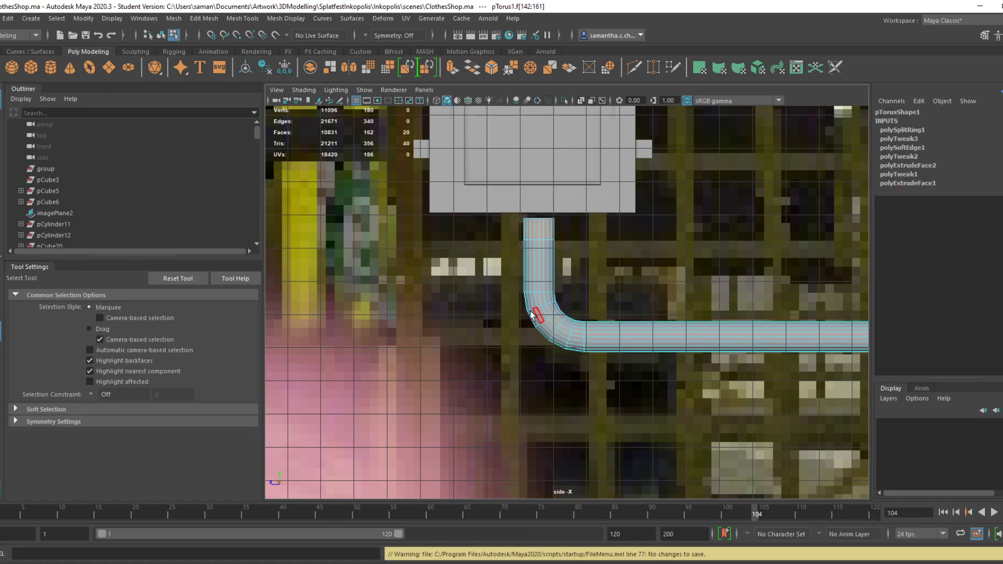
{"action": "key", "text": "F8"}
{"action": "right_click_drag", "start_coordinate": [544, 227], "coordinate": [544, 256]}
{"action": "key", "text": "space"}
{"action": "key", "text": "space"}
{"action": "left_click_drag", "start_coordinate": [660, 230], "coordinate": [602, 368], "text": "alt"}
{"action": "key", "text": "ctrl+e"}
Scale the extruded ring outward in the horizontal plane from the top view, forming a wide collar below the signal box
{"action": "key", "text": "space"}
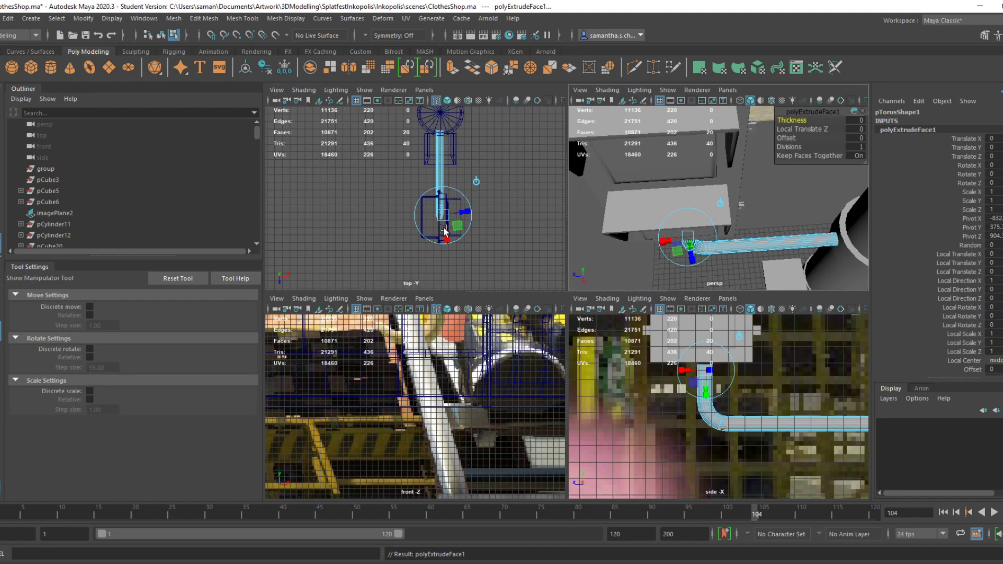
{"action": "key", "text": "r"}
{"action": "key", "text": "f"}
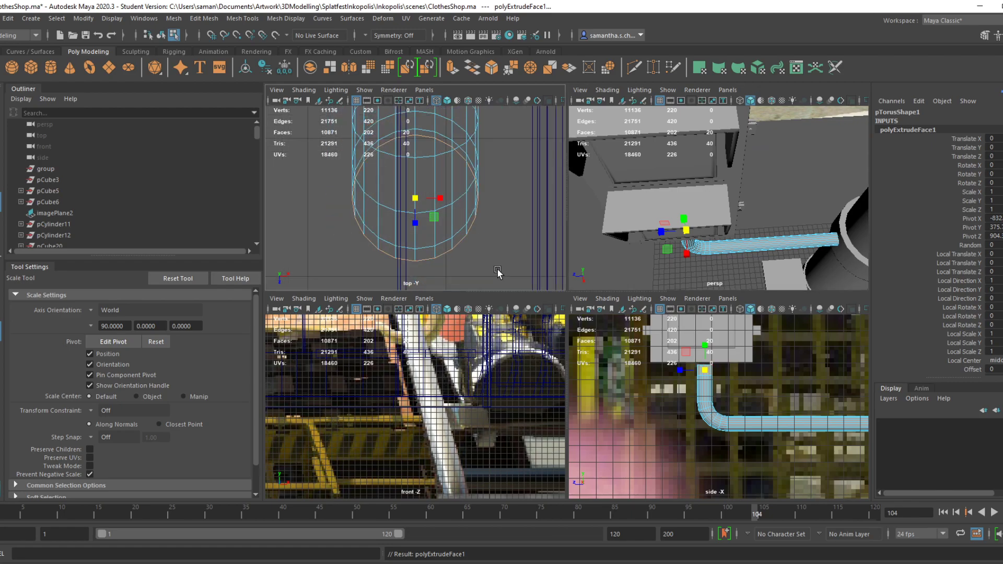
{"action": "key", "text": "space"}
{"action": "left_click_drag", "start_coordinate": [586, 321], "coordinate": [600, 336]}
Try to merge three adjacent vertices on the collar's upper rim to their centre
{"action": "right_click_drag", "start_coordinate": [426, 224], "coordinate": [403, 218]}
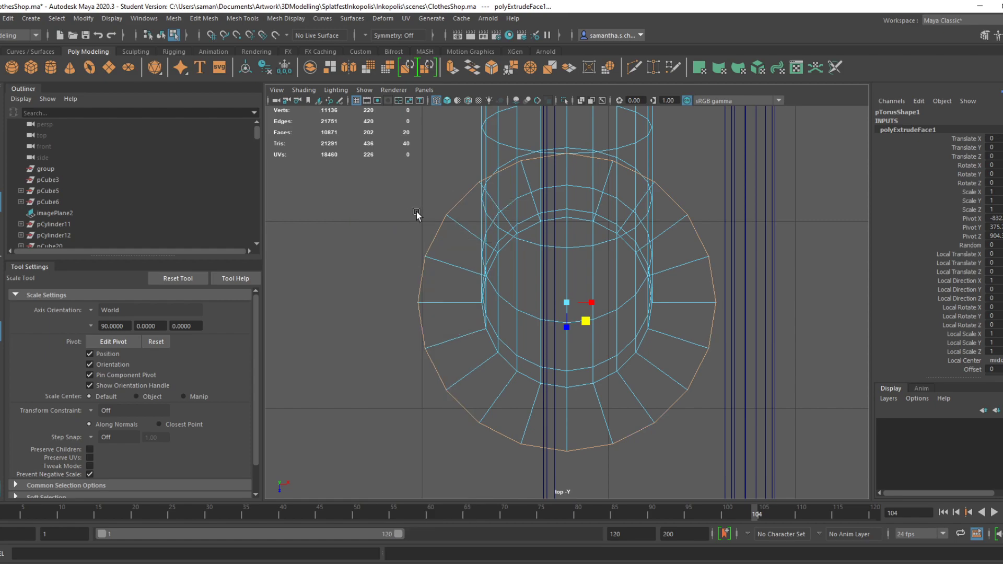
{"action": "left_click", "coordinate": [426, 256]}
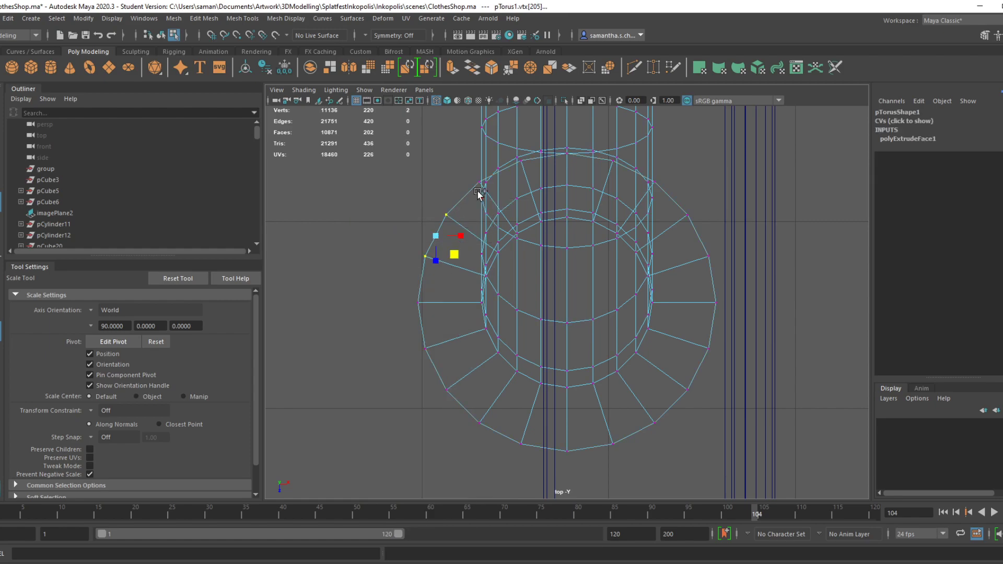
{"action": "key", "text": "space"}
{"action": "key", "text": "space"}
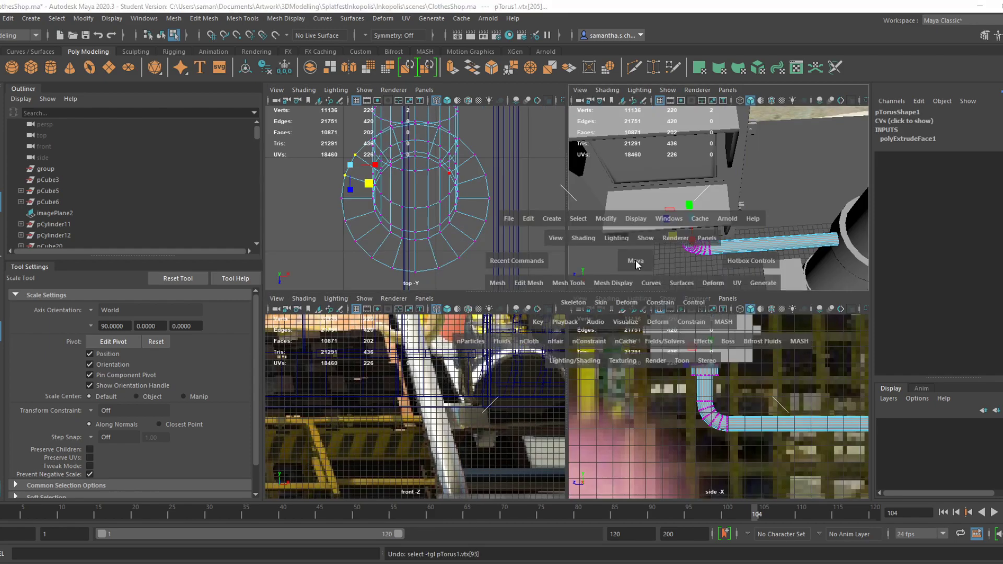
{"action": "key", "text": "f"}
{"action": "left_click_drag", "start_coordinate": [559, 361], "coordinate": [461, 317], "text": "alt"}
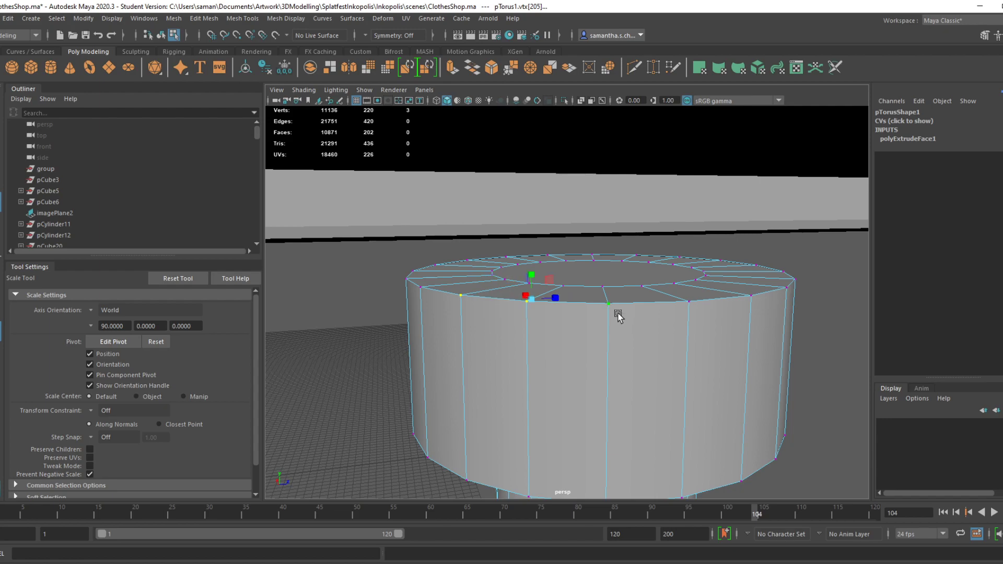
{"action": "right_click_drag", "start_coordinate": [565, 233], "coordinate": [564, 162], "text": "shift"}
Try merging the following groups of three vertices around the collar's upper rim to their centres
{"action": "left_click_drag", "start_coordinate": [671, 337], "coordinate": [645, 341], "text": "alt"}
{"action": "middle_click_drag", "start_coordinate": [645, 340], "coordinate": [464, 322], "text": "alt"}
{"action": "left_click_drag", "start_coordinate": [468, 306], "coordinate": [484, 312], "text": "shift"}
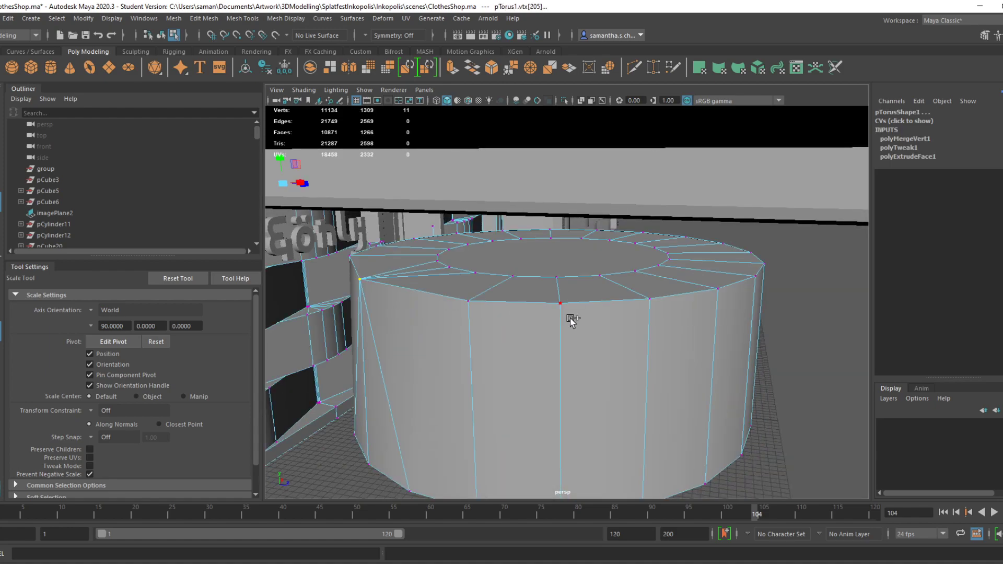
{"action": "key", "text": "g"}
{"action": "left_click_drag", "start_coordinate": [744, 345], "coordinate": [668, 328], "text": "alt"}
{"action": "middle_click_drag", "start_coordinate": [668, 328], "coordinate": [453, 328], "text": "alt"}
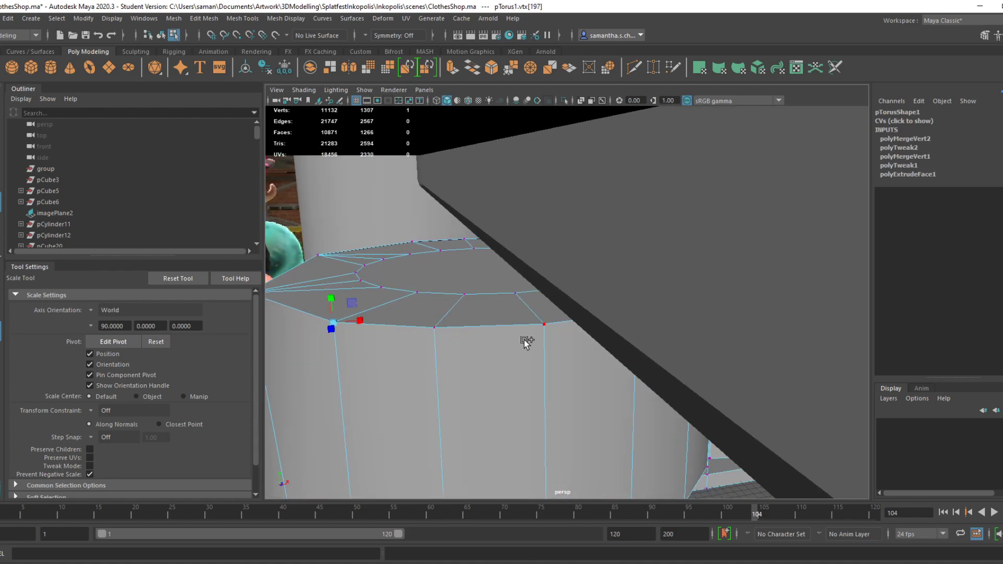
{"action": "key", "text": "g"}
{"action": "left_click_drag", "start_coordinate": [474, 364], "coordinate": [513, 362], "text": "alt"}
{"action": "left_click_drag", "start_coordinate": [700, 316], "coordinate": [634, 328], "text": "alt"}
{"action": "key", "text": "g"}
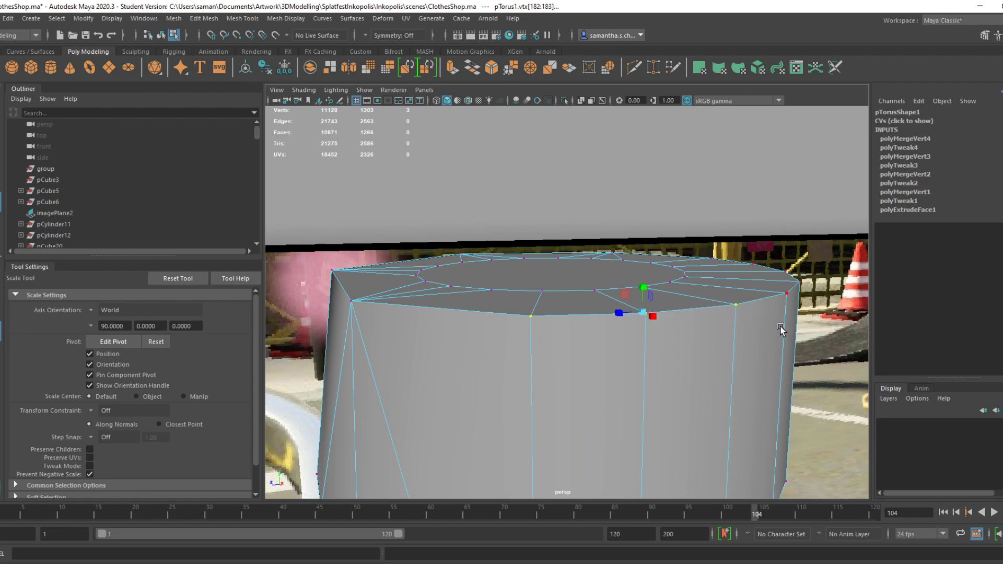
{"action": "key", "text": "g"}
{"action": "left_click_drag", "start_coordinate": [788, 336], "coordinate": [552, 330], "text": "alt"}
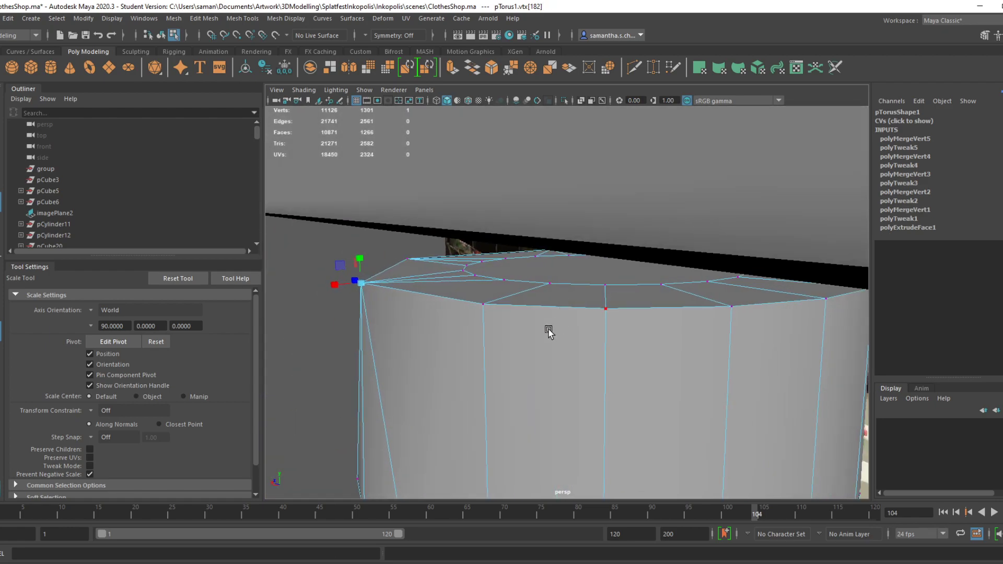
{"action": "key", "text": "g"}
Undo all the vertex merges on the collar, back to the full set of rim vertices
{"action": "left_click_drag", "start_coordinate": [784, 329], "coordinate": [703, 251], "text": "alt"}
{"action": "key", "text": "ctrl+z"}
{"action": "key", "text": "ctrl+z"}
{"action": "key", "text": "ctrl+z"}
{"action": "key", "text": "ctrl+z"}
{"action": "key", "text": "ctrl+z"}
{"action": "key", "text": "ctrl+z"}
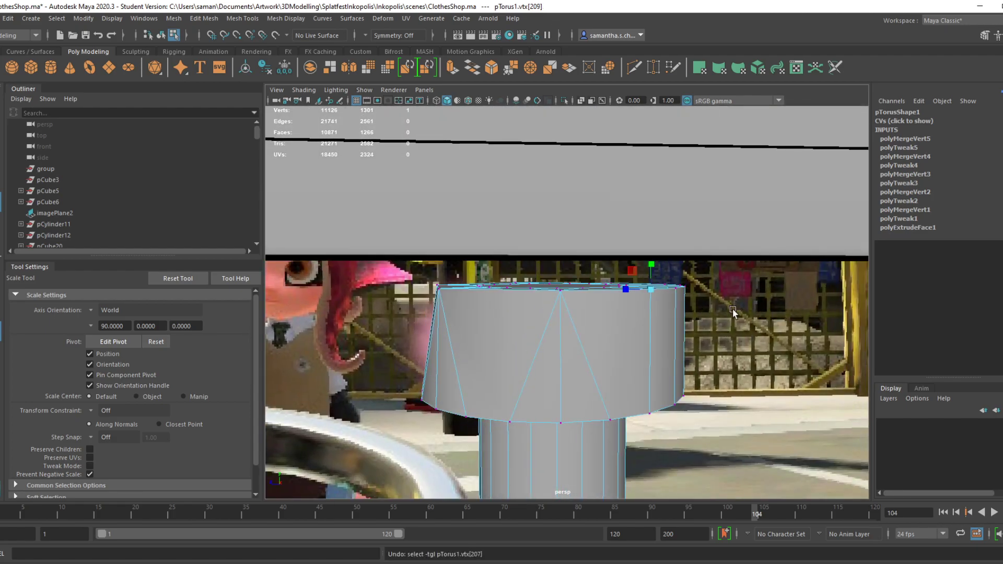
{"action": "key", "text": "ctrl+z"}
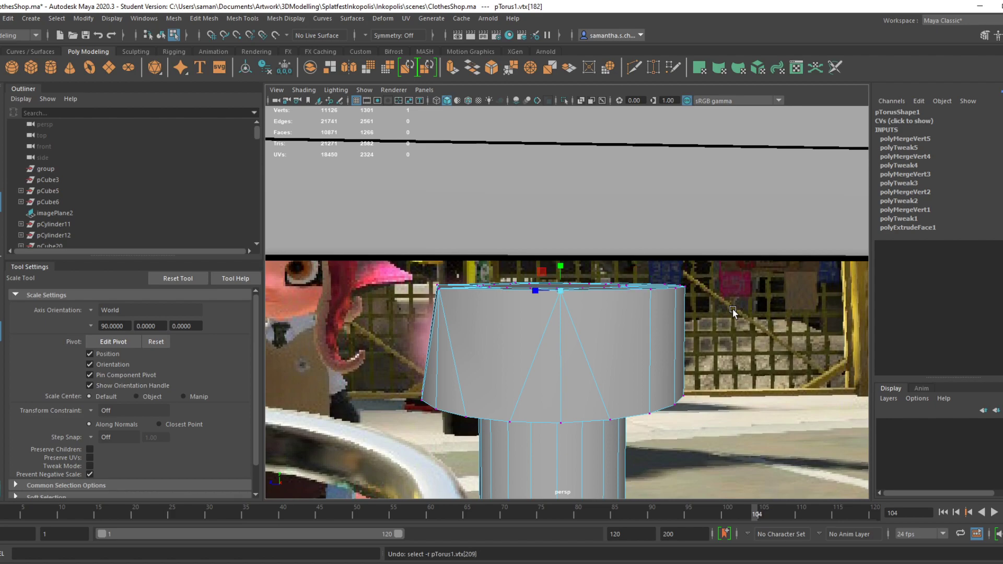
{"action": "key", "text": "ctrl+z"}
{"action": "key", "text": "ctrl+z"}
{"action": "key", "text": "ctrl+z"}
{"action": "key", "text": "ctrl+z"}
{"action": "key", "text": "ctrl+z"}
{"action": "key", "text": "ctrl+z"}
{"action": "key", "text": "ctrl+z"}
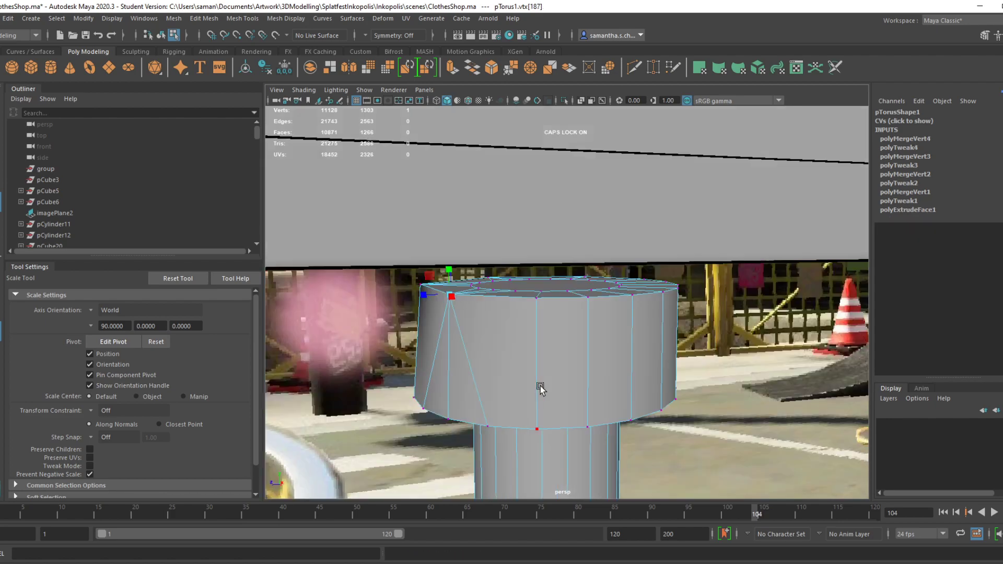
{"action": "key", "text": "ctrl+z"}
{"action": "key", "text": "ctrl+z"}
{"action": "key", "text": "ctrl+z"}
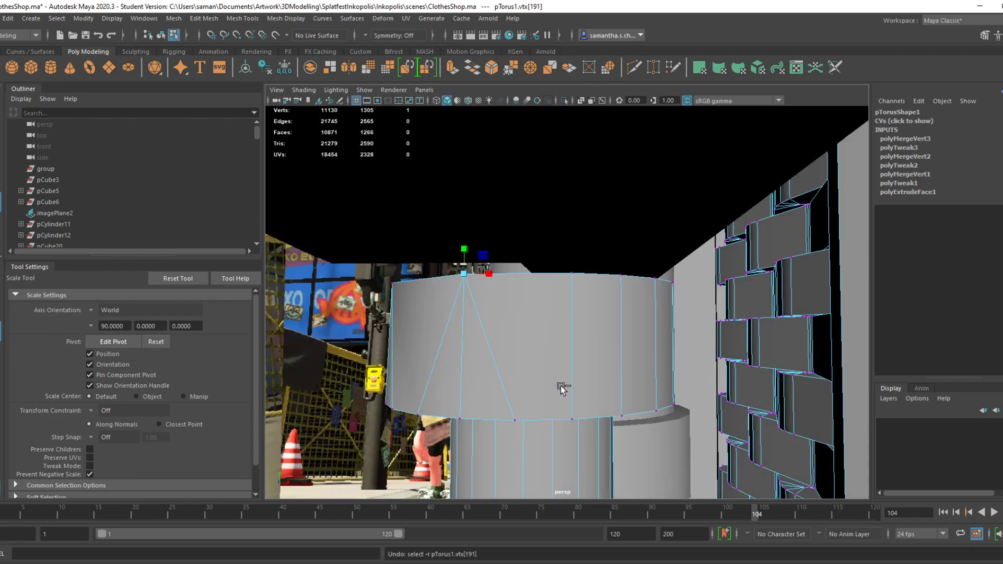
{"action": "key", "text": "ctrl+z"}
{"action": "key", "text": "ctrl+z"}
{"action": "key", "text": "ctrl+z"}
{"action": "key", "text": "ctrl+z"}
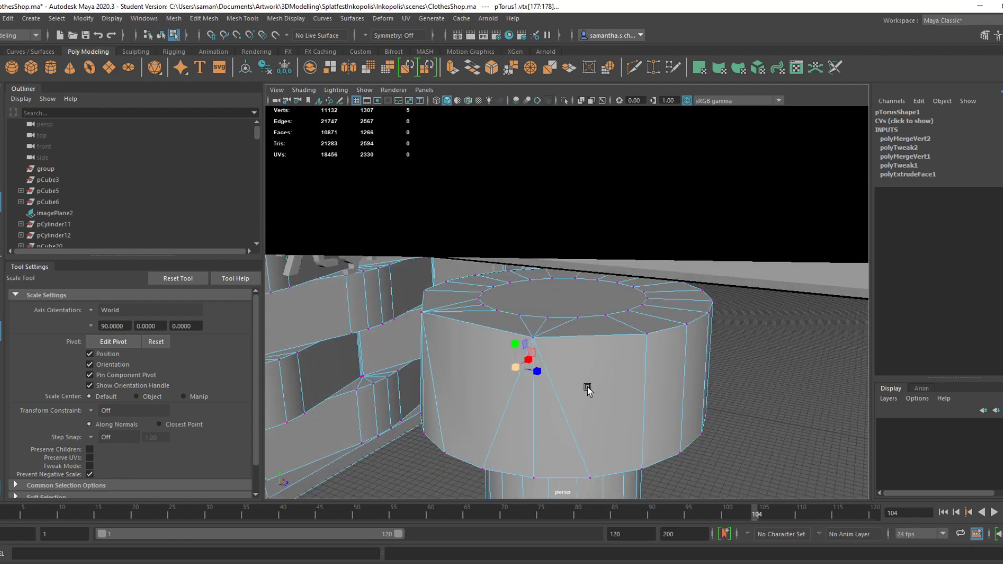
{"action": "key", "text": "ctrl+z"}
{"action": "key", "text": "ctrl+z"}
{"action": "key", "text": "ctrl+z"}
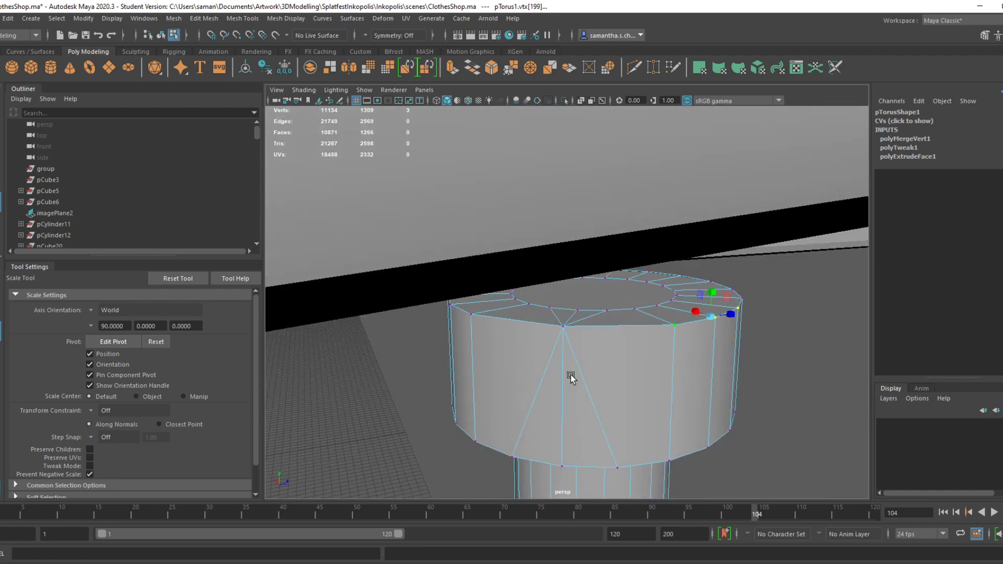
{"action": "key", "text": "ctrl+z"}
{"action": "key", "text": "ctrl+z"}
{"action": "key", "text": "ctrl+z"}
{"action": "key", "text": "ctrl+z"}
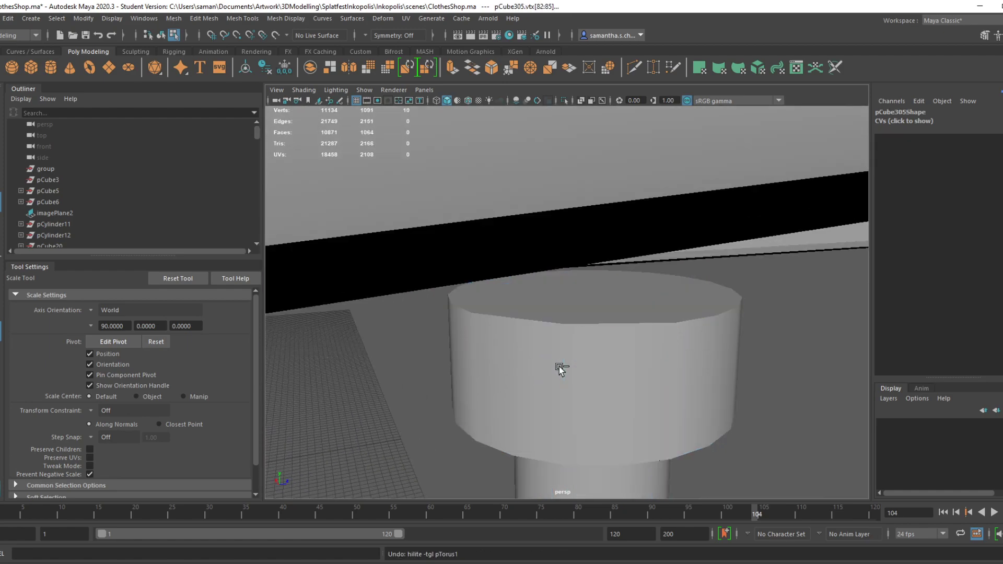
{"action": "key", "text": "ctrl+z"}
{"action": "key", "text": "ctrl+z"}
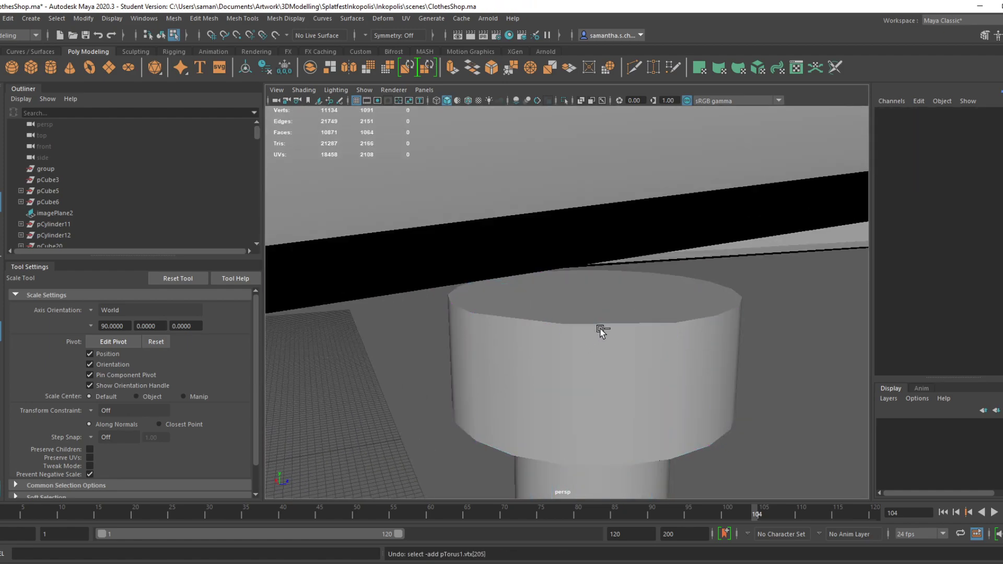
{"action": "left_click", "coordinate": [603, 345], "text": "shift"}
{"action": "left_click_drag", "start_coordinate": [708, 345], "coordinate": [663, 358], "text": "alt"}
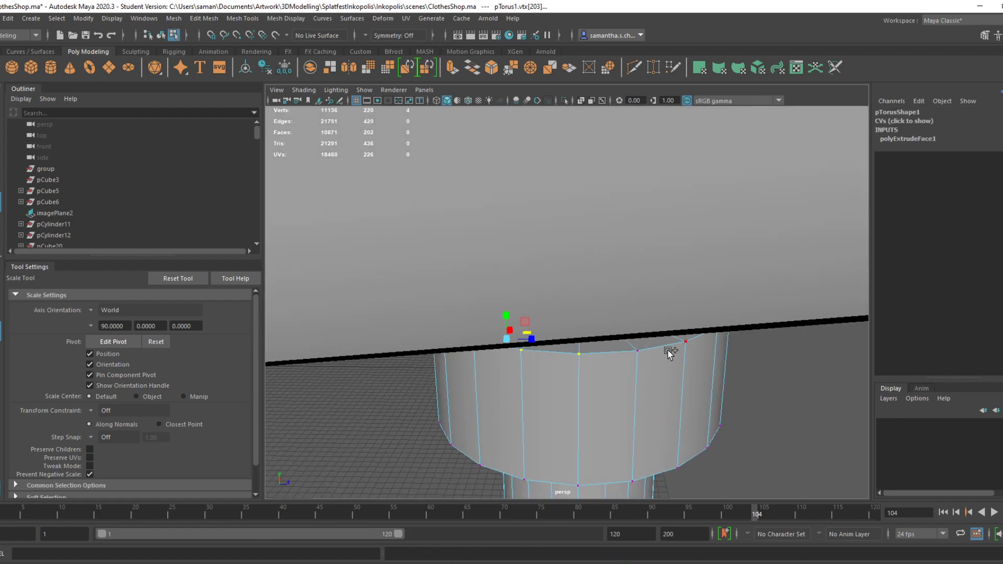
{"action": "right_click", "coordinate": [669, 351], "text": "shift"}
{"action": "right_click_drag", "start_coordinate": [633, 365], "coordinate": [632, 366], "text": "shift"}
{"action": "left_click_drag", "start_coordinate": [631, 359], "coordinate": [642, 347], "text": "alt"}
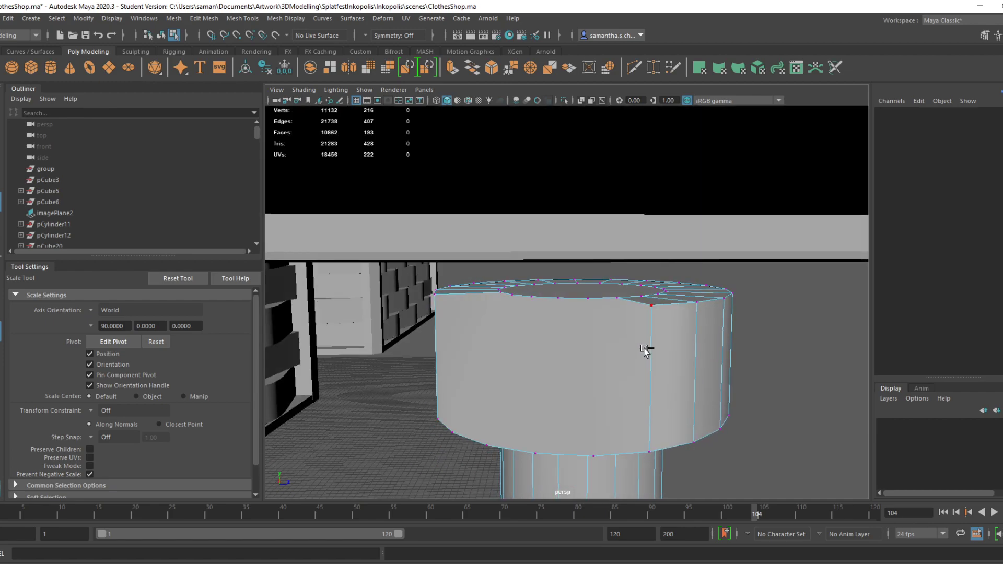
{"action": "key", "text": "ctrl+z"}
Merge two neighbouring groups of four vertices on the collar's upper rim, each to its centre
{"action": "right_click_drag", "start_coordinate": [664, 330], "coordinate": [664, 268], "text": "shift"}
{"action": "left_click", "coordinate": [651, 308]}
{"action": "left_click", "coordinate": [597, 314], "text": "shift"}
{"action": "left_click_drag", "start_coordinate": [561, 346], "coordinate": [545, 375], "text": "alt"}
{"action": "right_click_drag", "start_coordinate": [580, 277], "coordinate": [591, 199], "text": "shift"}
{"action": "mouse_move", "coordinate": [599, 316]}
{"action": "left_mouse_down", "text": "alt"}
{"action": "mouse_move", "coordinate": [630, 330]}
{"action": "mouse_move", "coordinate": [596, 358]}
{"action": "mouse_move", "coordinate": [604, 307]}
{"action": "mouse_move", "coordinate": [622, 329]}
{"action": "mouse_move", "coordinate": [603, 309]}
{"action": "left_mouse_up", "text": "alt"}
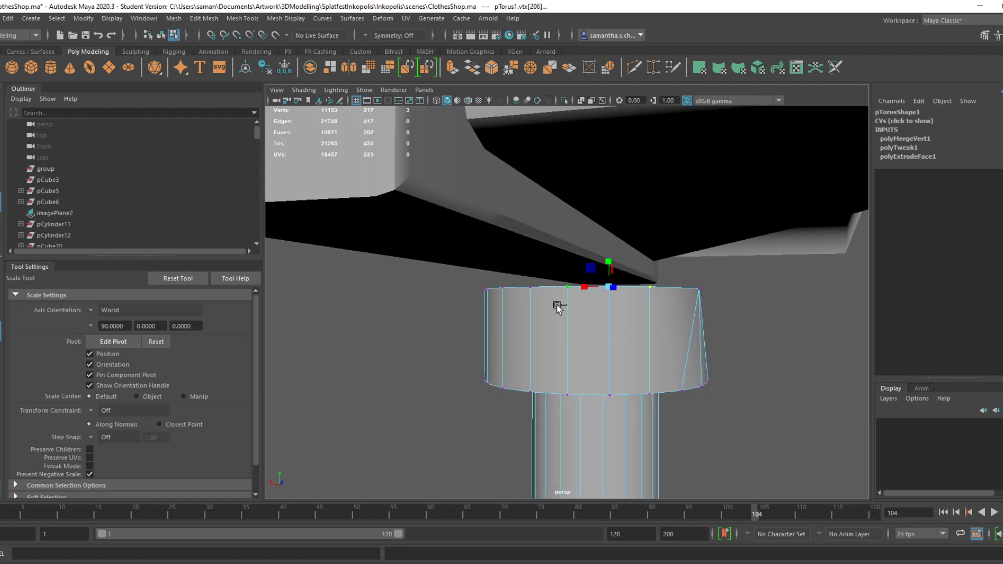
{"action": "left_click_drag", "start_coordinate": [542, 323], "coordinate": [567, 314], "text": "alt"}
{"action": "key", "text": "g"}
Try to merge the remaining upper-rim vertices in groups of three, and undo those merges
{"action": "key", "text": "g"}
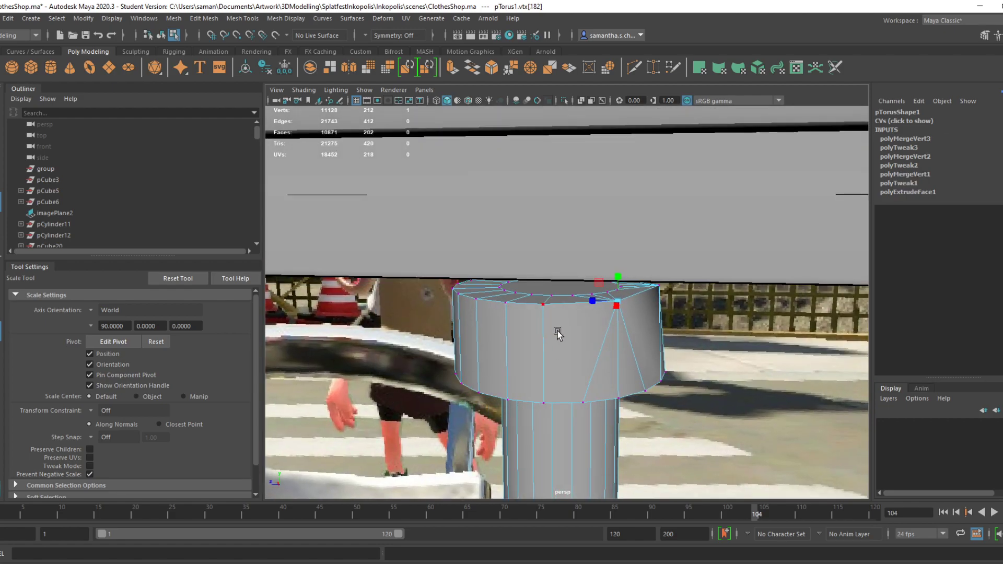
{"action": "mouse_move", "coordinate": [475, 321]}
{"action": "left_mouse_down", "text": "alt"}
{"action": "mouse_move", "coordinate": [544, 336]}
{"action": "mouse_move", "coordinate": [476, 309]}
{"action": "left_mouse_up", "text": "alt"}
{"action": "key", "text": "g"}
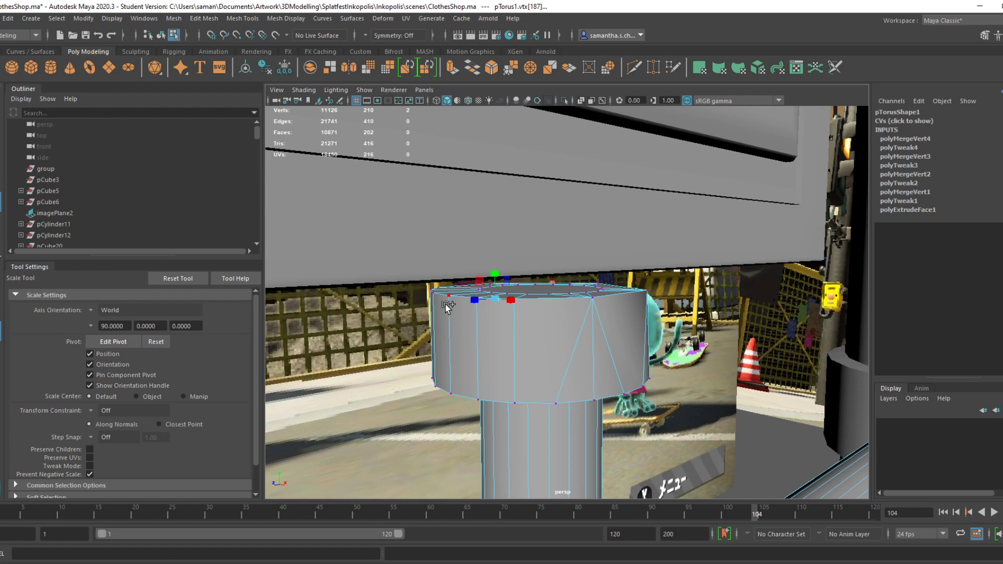
{"action": "key", "text": "g"}
{"action": "left_click_drag", "start_coordinate": [479, 346], "coordinate": [566, 347], "text": "alt"}
{"action": "left_click_drag", "start_coordinate": [451, 315], "coordinate": [518, 355], "text": "alt"}
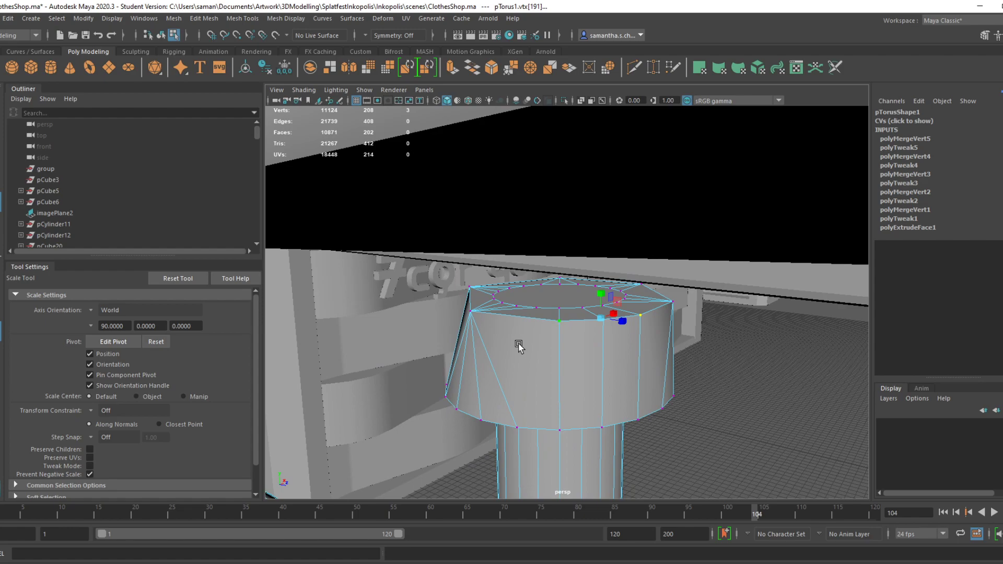
{"action": "mouse_move", "coordinate": [564, 421]}
{"action": "left_mouse_down", "text": "alt"}
{"action": "mouse_move", "coordinate": [484, 406]}
{"action": "mouse_move", "coordinate": [520, 369]}
{"action": "mouse_move", "coordinate": [471, 361]}
{"action": "mouse_move", "coordinate": [454, 393]}
{"action": "mouse_move", "coordinate": [509, 392]}
{"action": "mouse_move", "coordinate": [540, 412]}
{"action": "mouse_move", "coordinate": [563, 397]}
{"action": "mouse_move", "coordinate": [560, 320]}
{"action": "mouse_move", "coordinate": [500, 318]}
{"action": "mouse_move", "coordinate": [428, 394]}
{"action": "mouse_move", "coordinate": [355, 405]}
{"action": "mouse_move", "coordinate": [199, 396]}
{"action": "mouse_move", "coordinate": [562, 383]}
{"action": "mouse_move", "coordinate": [519, 388]}
{"action": "mouse_move", "coordinate": [565, 404]}
{"action": "left_mouse_up", "text": "alt"}
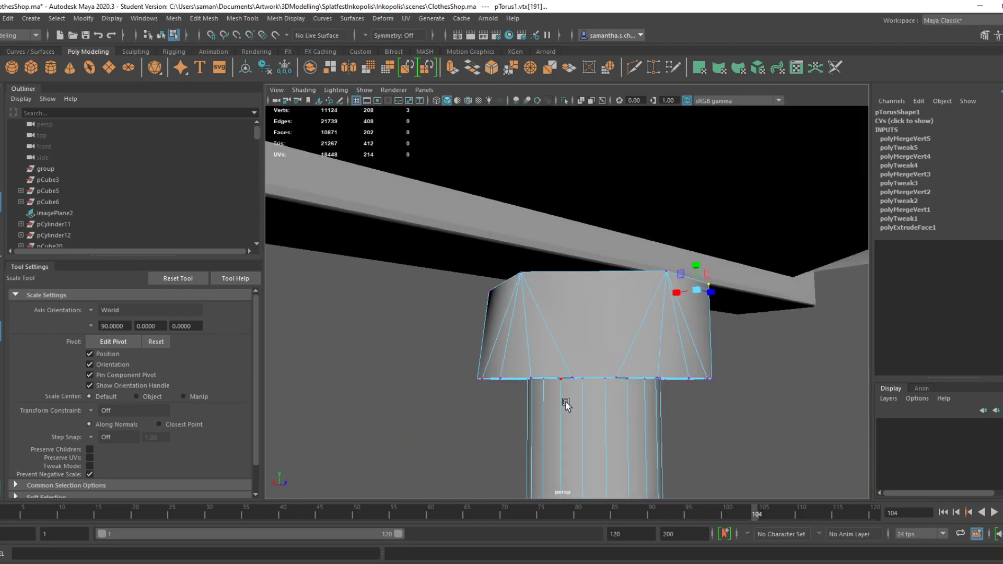
{"action": "left_click_drag", "start_coordinate": [478, 393], "coordinate": [646, 393], "text": "alt"}
{"action": "key", "text": "ctrl+z"}
{"action": "key", "text": "ctrl+z"}
{"action": "key", "text": "ctrl+z"}
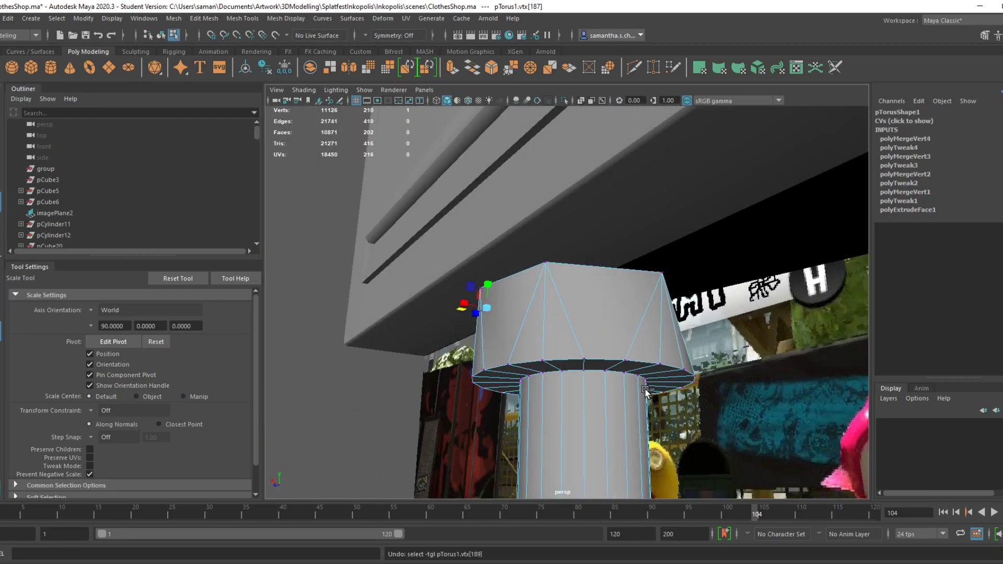
Save the scene as a student version file and merge the third group of four upper-rim vertices to its centre
{"action": "key", "text": "ctrl+s"}
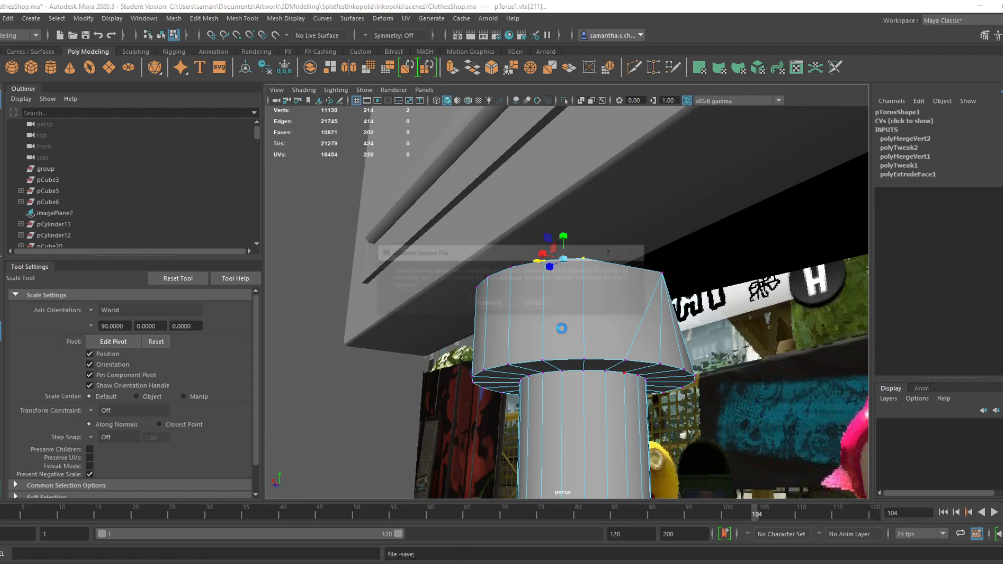
{"action": "left_click", "coordinate": [493, 303]}
{"action": "left_click_drag", "start_coordinate": [567, 368], "coordinate": [541, 303], "text": "alt"}
{"action": "right_click_drag", "start_coordinate": [566, 331], "coordinate": [577, 236], "text": "shift"}
{"action": "mouse_move", "coordinate": [569, 349]}
{"action": "left_mouse_down", "text": "alt"}
{"action": "mouse_move", "coordinate": [625, 340]}
{"action": "mouse_move", "coordinate": [586, 313]}
{"action": "mouse_move", "coordinate": [558, 341]}
{"action": "left_mouse_up", "text": "alt"}
Merge the last two groups of four upper-rim vertices to their centres, giving the collar a five-sided top
{"action": "left_click", "coordinate": [500, 327], "text": "shift"}
{"action": "left_click_drag", "start_coordinate": [500, 328], "coordinate": [601, 353], "text": "alt"}
{"action": "left_click", "coordinate": [497, 333], "text": "shift"}
{"action": "key", "text": "g"}
{"action": "left_click", "coordinate": [592, 328]}
{"action": "key", "text": "g"}
{"action": "left_click_drag", "start_coordinate": [503, 318], "coordinate": [516, 361], "text": "alt"}
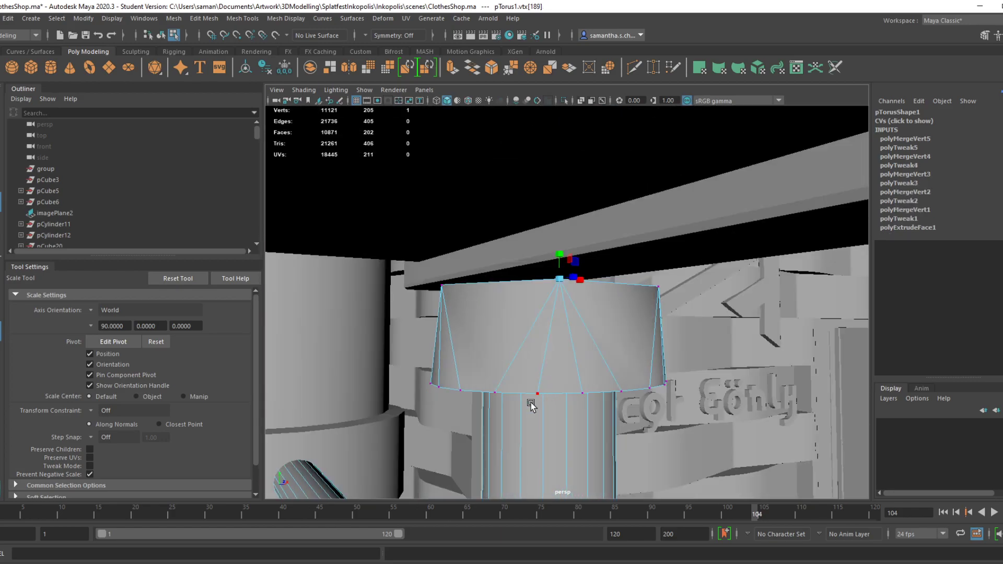
Merge four adjacent vertices on the collar's lower rim to their centre and save the scene as a student version file
{"action": "left_click_drag", "start_coordinate": [533, 407], "coordinate": [522, 380], "text": "alt"}
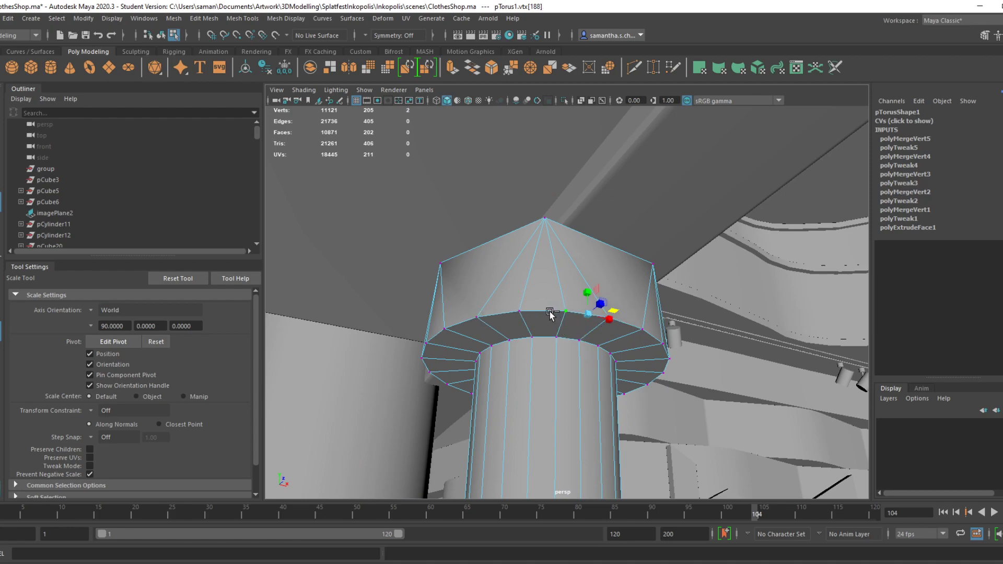
{"action": "key", "text": "g"}
{"action": "left_click_drag", "start_coordinate": [540, 359], "coordinate": [569, 356], "text": "alt"}
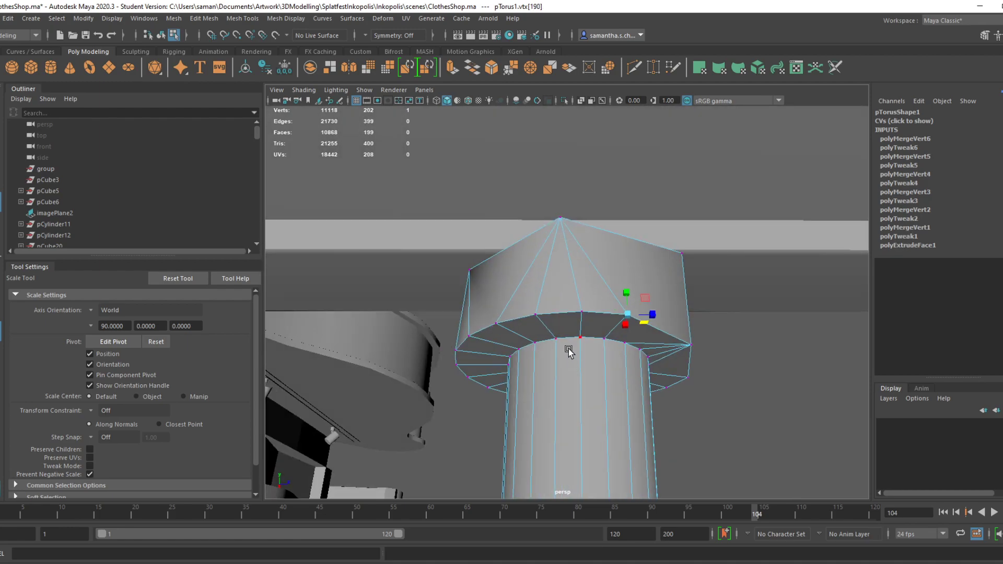
{"action": "key", "text": "ctrl+s"}
{"action": "left_click", "coordinate": [487, 303]}
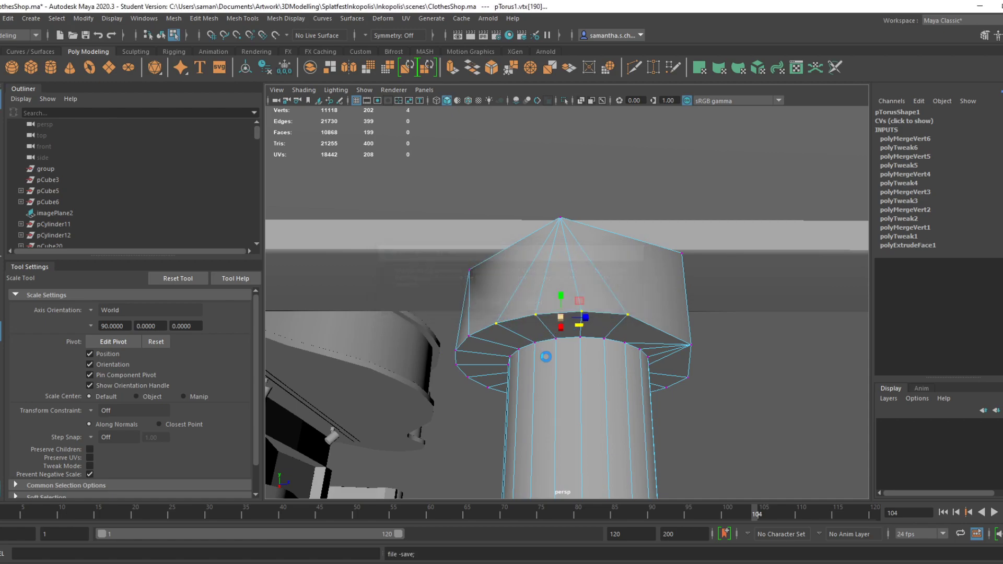
Merge the second and third groups of four vertices on the collar's lower rim to their centres
{"action": "key", "text": "g"}
{"action": "left_click_drag", "start_coordinate": [544, 337], "coordinate": [606, 323], "text": "alt"}
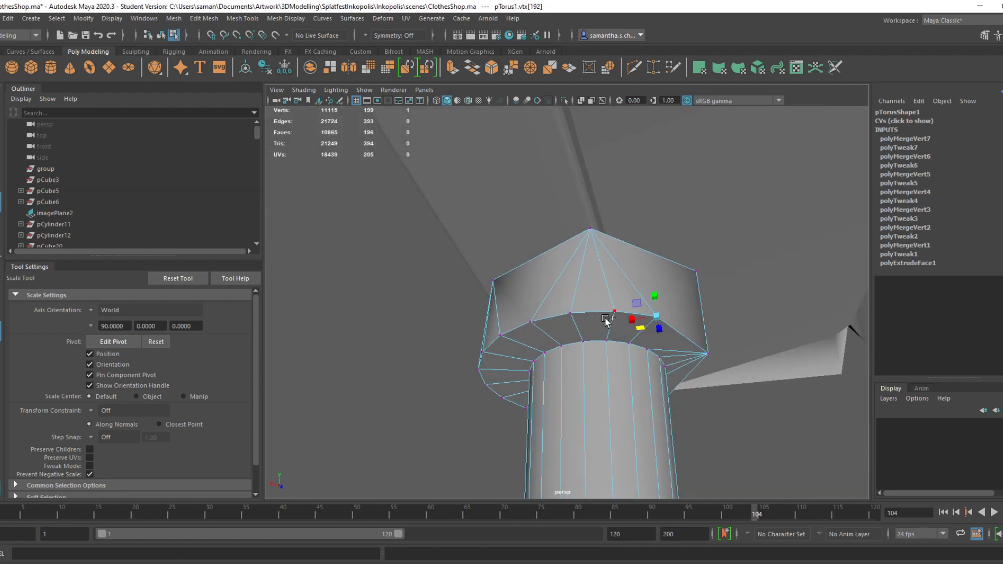
{"action": "key", "text": "g"}
Merge the last two groups of four lower-rim vertices to their centres, completing the five-sided collar
{"action": "left_click_drag", "start_coordinate": [569, 357], "coordinate": [616, 332], "text": "alt"}
{"action": "left_click", "coordinate": [626, 327]}
{"action": "left_click", "coordinate": [582, 323], "text": "shift"}
{"action": "left_click", "coordinate": [545, 323], "text": "shift"}
{"action": "left_click", "coordinate": [512, 331], "text": "shift"}
{"action": "key", "text": "g"}
{"action": "left_click_drag", "start_coordinate": [528, 365], "coordinate": [575, 354], "text": "alt"}
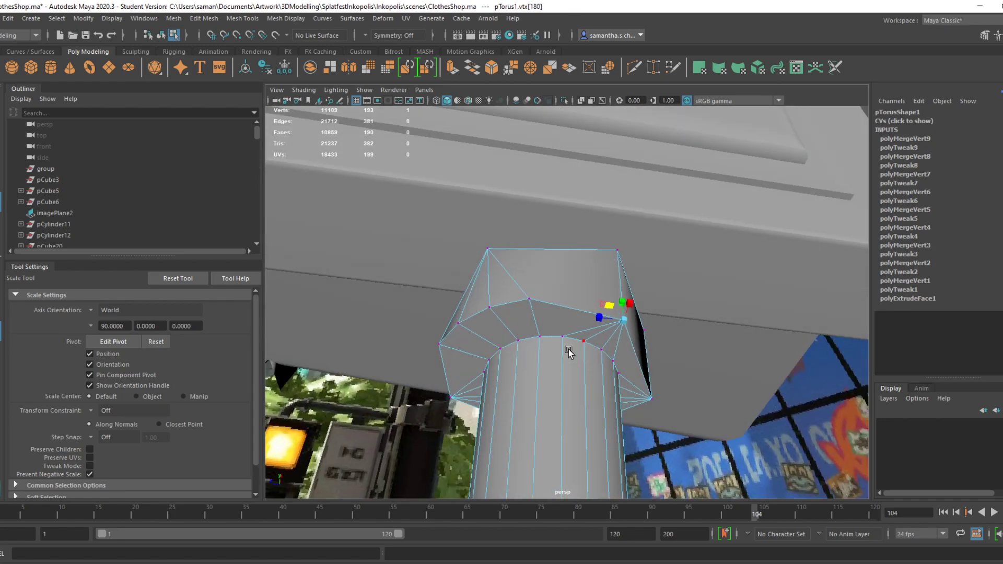
{"action": "left_click", "coordinate": [442, 343], "text": "shift"}
{"action": "key", "text": "g"}
{"action": "left_click_drag", "start_coordinate": [449, 343], "coordinate": [555, 408], "text": "alt"}
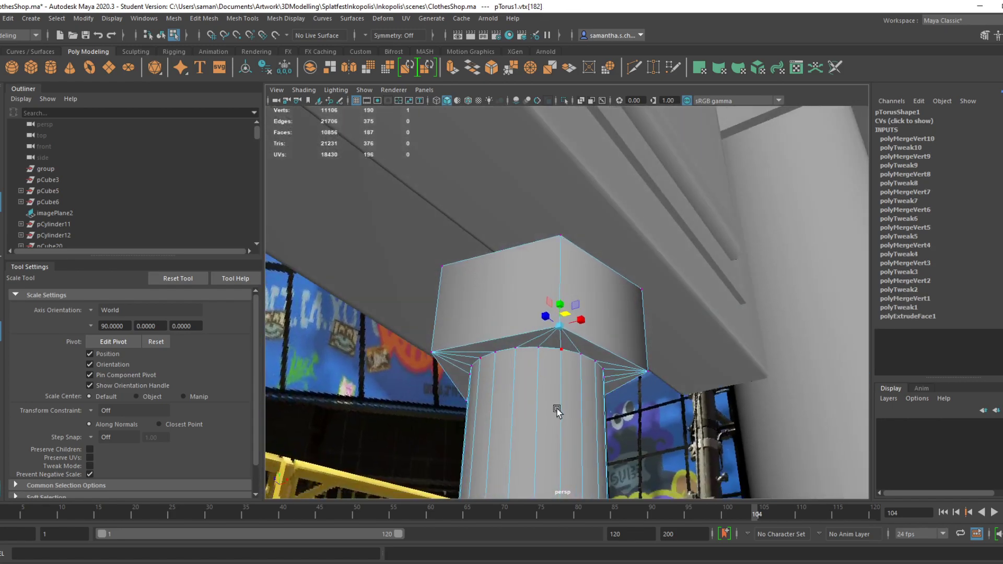
Save the scene and delete the construction history of the bent pipe
{"action": "key", "text": "ctrl+s"}
{"action": "left_click", "coordinate": [500, 307]}
{"action": "right_click_drag", "start_coordinate": [579, 286], "coordinate": [619, 250]}
{"action": "left_click_drag", "start_coordinate": [620, 249], "coordinate": [244, 337], "text": "alt"}
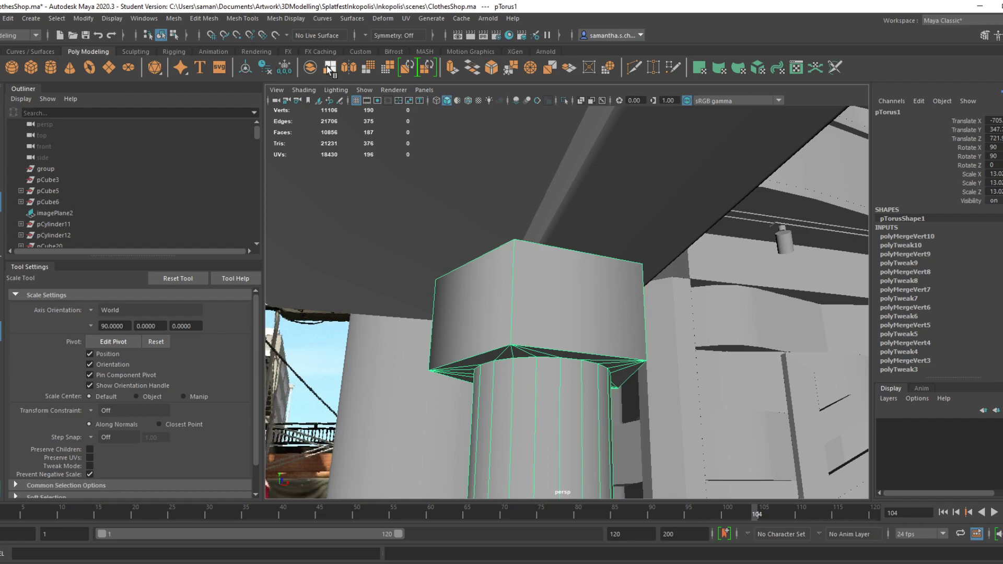
{"action": "left_click", "coordinate": [266, 68]}
Delete one side face of the pipe's five-sided upper collar and fill the hole along its border edges
{"action": "right_click_drag", "start_coordinate": [558, 319], "coordinate": [558, 321]}
{"action": "left_click", "coordinate": [491, 313]}
{"action": "mouse_move", "coordinate": [546, 349]}
{"action": "left_mouse_down", "text": "alt"}
{"action": "mouse_move", "coordinate": [550, 340]}
{"action": "mouse_move", "coordinate": [527, 347]}
{"action": "left_mouse_up", "text": "alt"}
{"action": "key", "text": "Delete"}
{"action": "right_click_drag", "start_coordinate": [526, 297], "coordinate": [501, 256]}
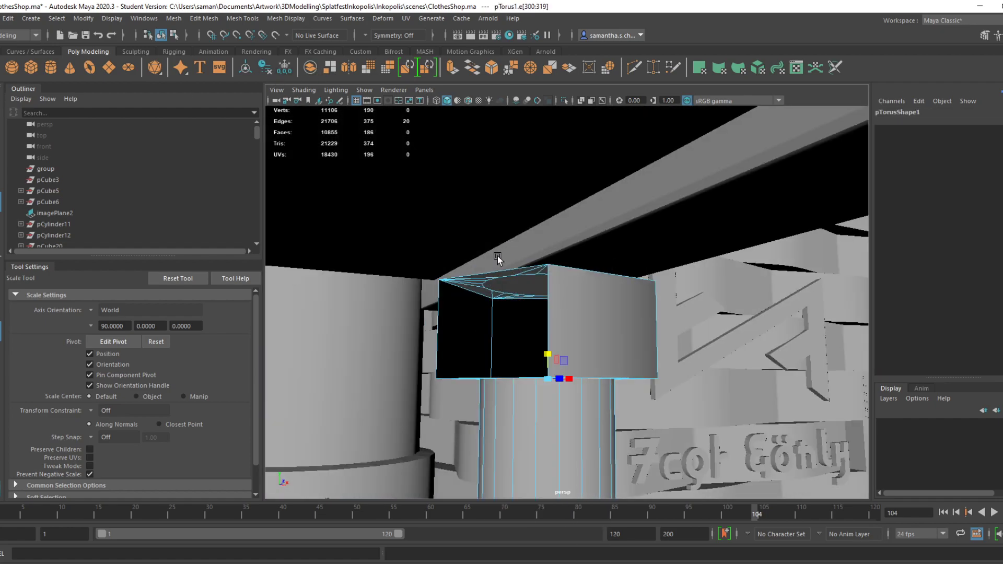
{"action": "left_click", "coordinate": [176, 18]}
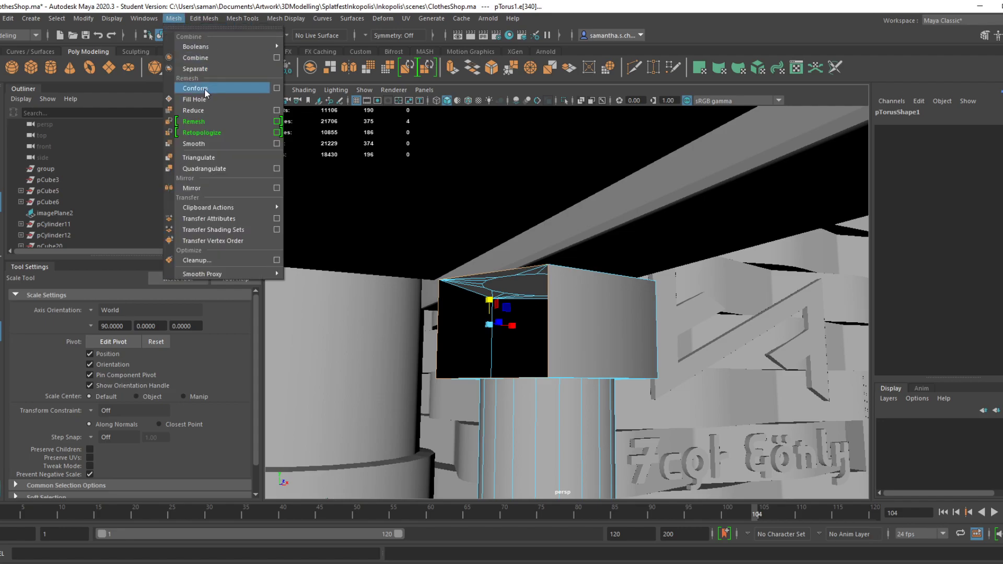
{"action": "left_click", "coordinate": [194, 99]}
Delete the collar's second side face and fill its open border with a new face
{"action": "left_click_drag", "start_coordinate": [491, 293], "coordinate": [562, 259], "text": "alt"}
{"action": "right_click_drag", "start_coordinate": [571, 251], "coordinate": [572, 281]}
{"action": "left_click", "coordinate": [579, 280]}
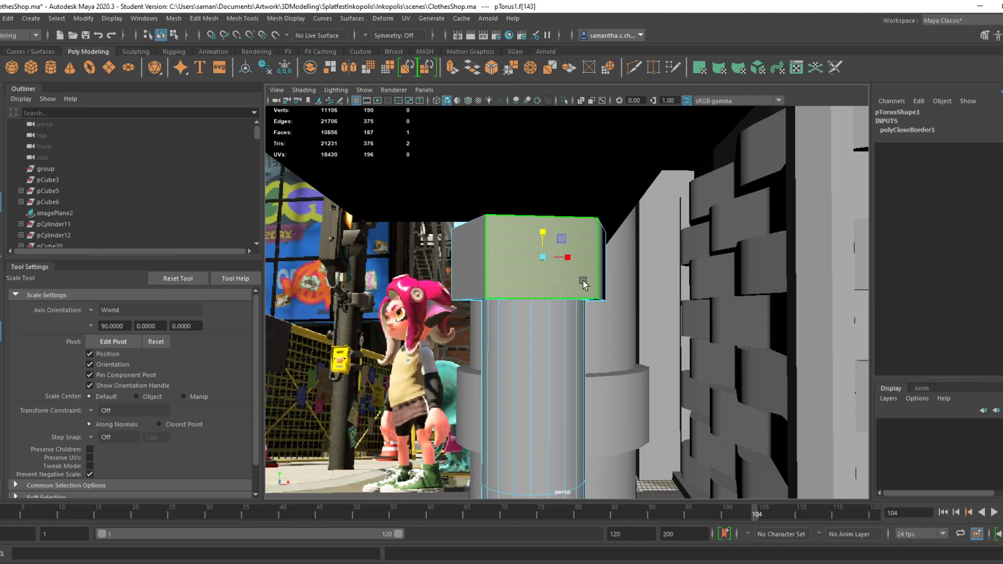
{"action": "left_click_drag", "start_coordinate": [579, 280], "coordinate": [557, 295], "text": "alt"}
{"action": "key", "text": "Delete"}
{"action": "right_click_drag", "start_coordinate": [557, 282], "coordinate": [554, 219]}
{"action": "double_click", "coordinate": [494, 221]}
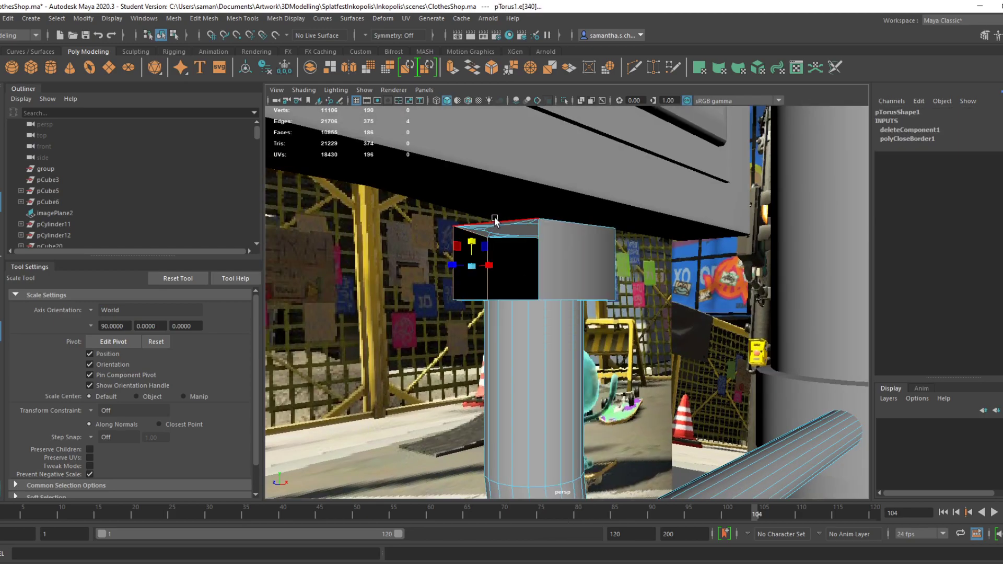
{"action": "key", "text": "g"}
Delete the collar's third side face and fill its open border with a new face
{"action": "left_click_drag", "start_coordinate": [583, 270], "coordinate": [579, 280], "text": "alt"}
{"action": "right_click_drag", "start_coordinate": [541, 261], "coordinate": [535, 209]}
{"action": "left_click", "coordinate": [564, 277]}
{"action": "key", "text": "Delete"}
{"action": "key", "text": "g"}
Delete the collar's fourth side face and fill its open border with a new face
{"action": "left_click_drag", "start_coordinate": [625, 291], "coordinate": [551, 287], "text": "alt"}
{"action": "right_click_drag", "start_coordinate": [571, 270], "coordinate": [572, 291]}
{"action": "left_click", "coordinate": [592, 290]}
{"action": "left_click_drag", "start_coordinate": [627, 290], "coordinate": [565, 282], "text": "alt"}
{"action": "key", "text": "Delete"}
{"action": "right_click_drag", "start_coordinate": [571, 282], "coordinate": [578, 220]}
{"action": "key", "text": "g"}
Delete the collar's fifth side face, fill its open border with a new face and save the scene
{"action": "left_click_drag", "start_coordinate": [627, 265], "coordinate": [572, 259], "text": "alt"}
{"action": "right_click_drag", "start_coordinate": [603, 257], "coordinate": [620, 214]}
{"action": "left_click", "coordinate": [615, 273]}
{"action": "key", "text": "Delete"}
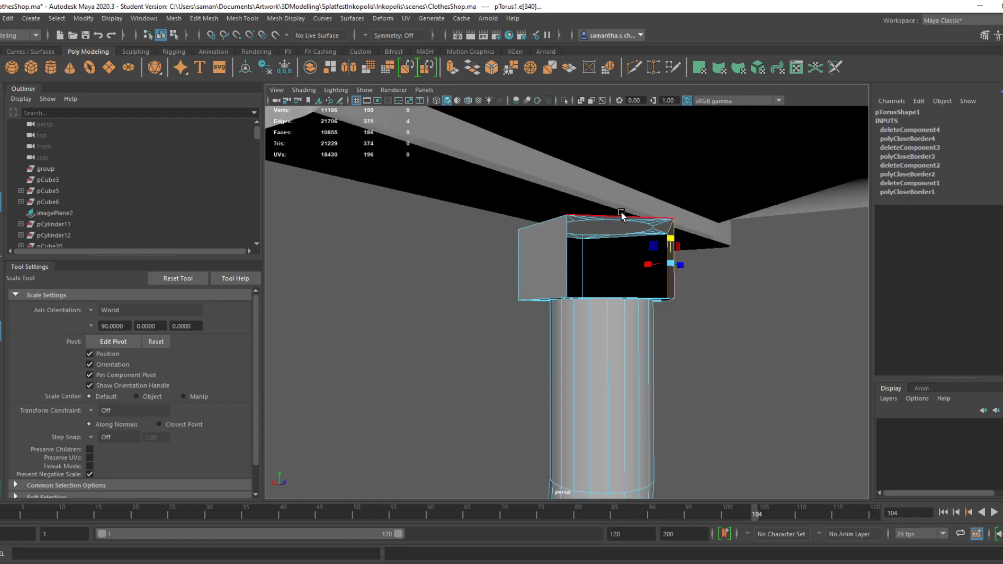
{"action": "key", "text": "g"}
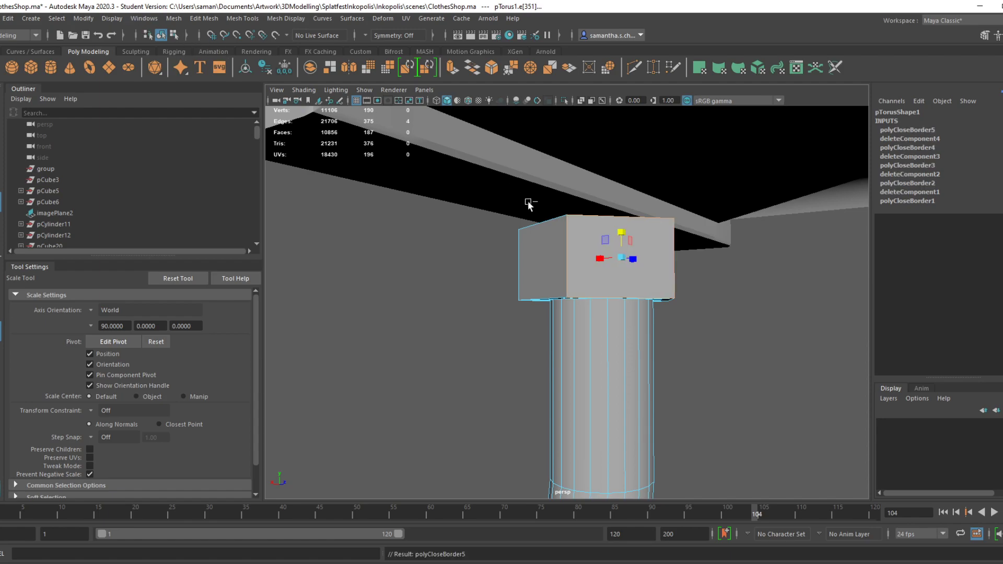
{"action": "key", "text": "ctrl+s"}
{"action": "left_click", "coordinate": [489, 303]}
Return to object selection, deselect the pipe and save the scene
{"action": "left_click_drag", "start_coordinate": [584, 282], "coordinate": [619, 298], "text": "alt"}
{"action": "right_click_drag", "start_coordinate": [616, 255], "coordinate": [673, 241]}
{"action": "left_click", "coordinate": [744, 271]}
{"action": "left_click_drag", "start_coordinate": [744, 272], "coordinate": [512, 235], "text": "alt"}
{"action": "key", "text": "ctrl+s"}
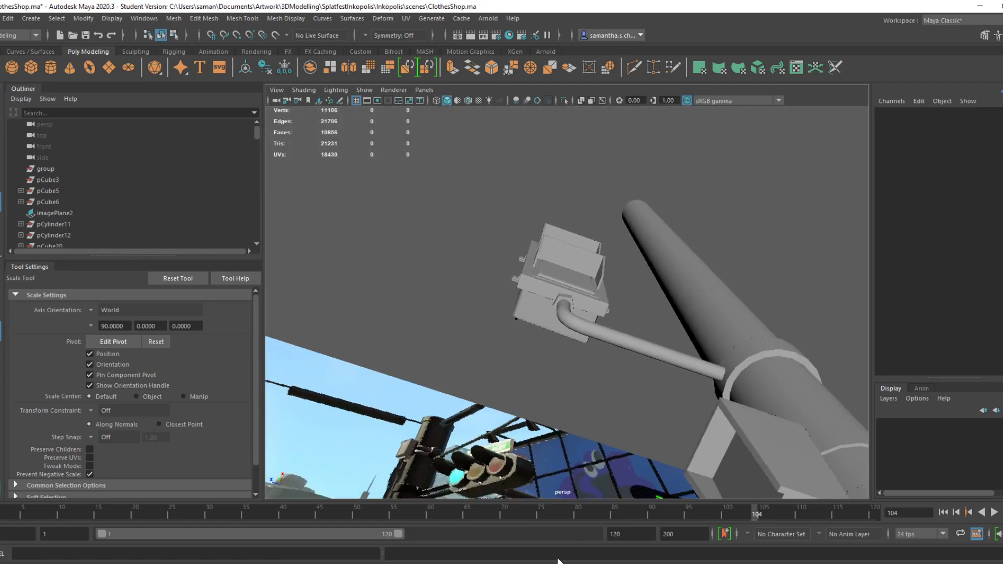
Check the signal pole in the Elgato Game Capture footage, return to Maya and save the scene
{"action": "left_click", "coordinate": [560, 563]}
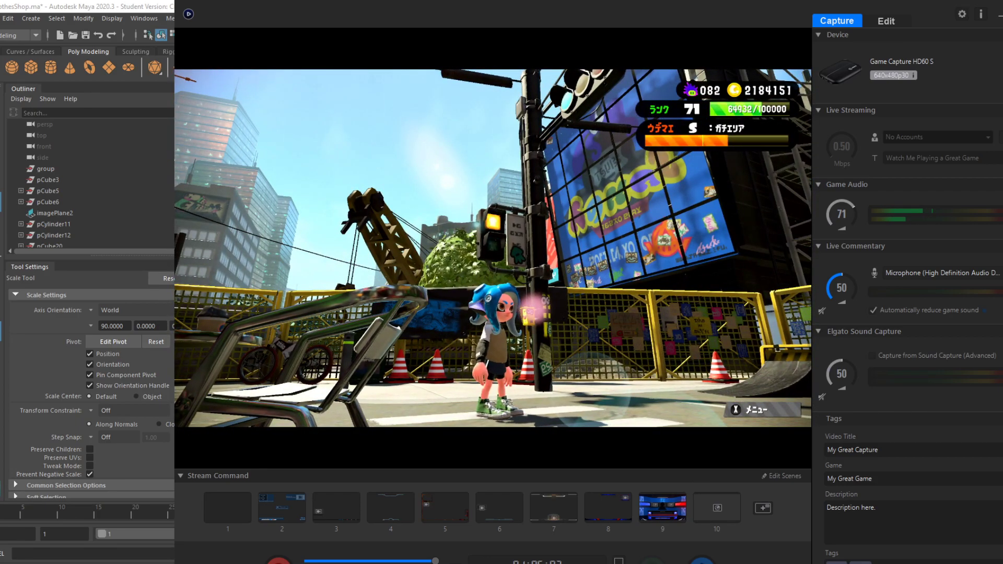
{"action": "left_click", "coordinate": [460, 543]}
{"action": "key", "text": "ctrl+s"}
{"action": "left_click", "coordinate": [482, 303]}
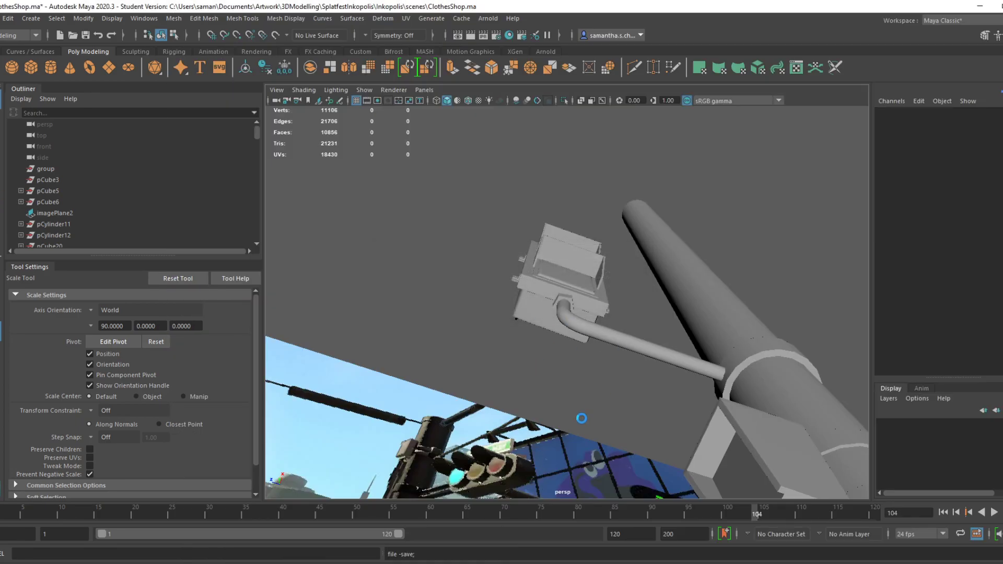
Insert two edge loops around the pipe's straight section, one near the bend and one near the pole
{"action": "left_click_drag", "start_coordinate": [586, 416], "coordinate": [704, 418], "text": "alt"}
{"action": "scroll", "coordinate": [680, 407], "scroll_direction": "up", "scroll_amount": 4}
{"action": "left_click", "coordinate": [622, 385]}
{"action": "middle_click_drag", "start_coordinate": [627, 389], "coordinate": [486, 365], "text": "alt"}
{"action": "right_click_drag", "start_coordinate": [481, 363], "coordinate": [477, 254]}
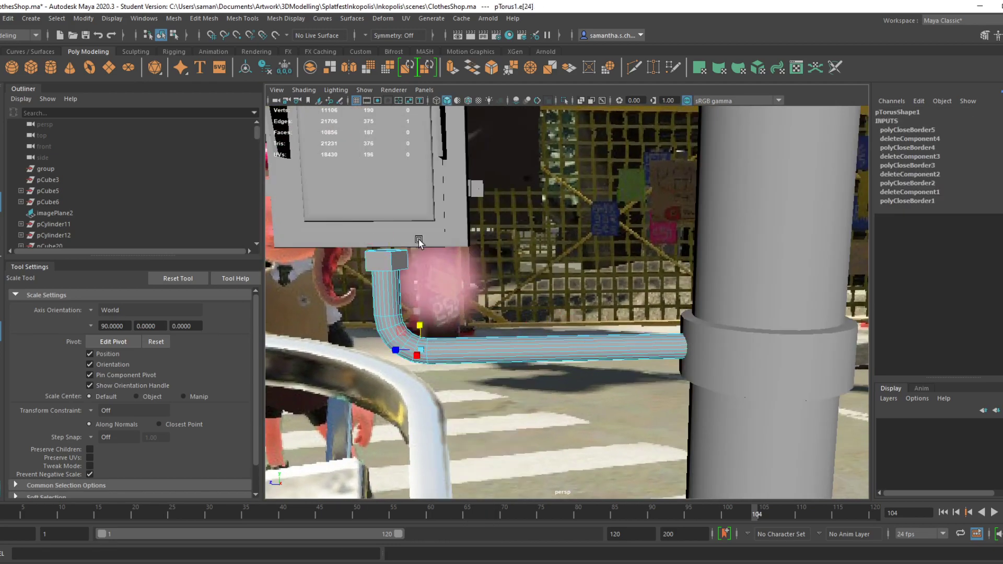
{"action": "left_click", "coordinate": [242, 19]}
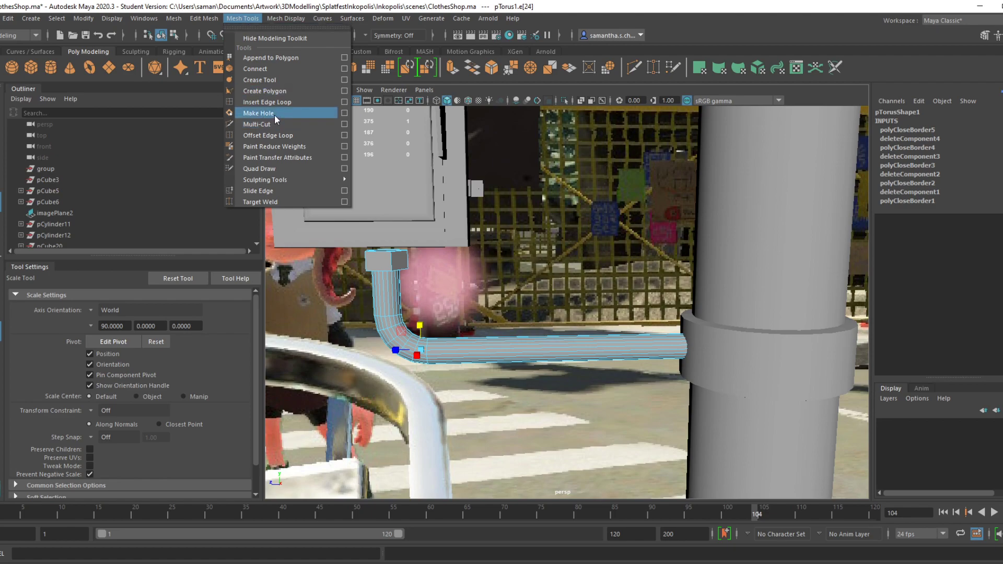
{"action": "left_click", "coordinate": [268, 103]}
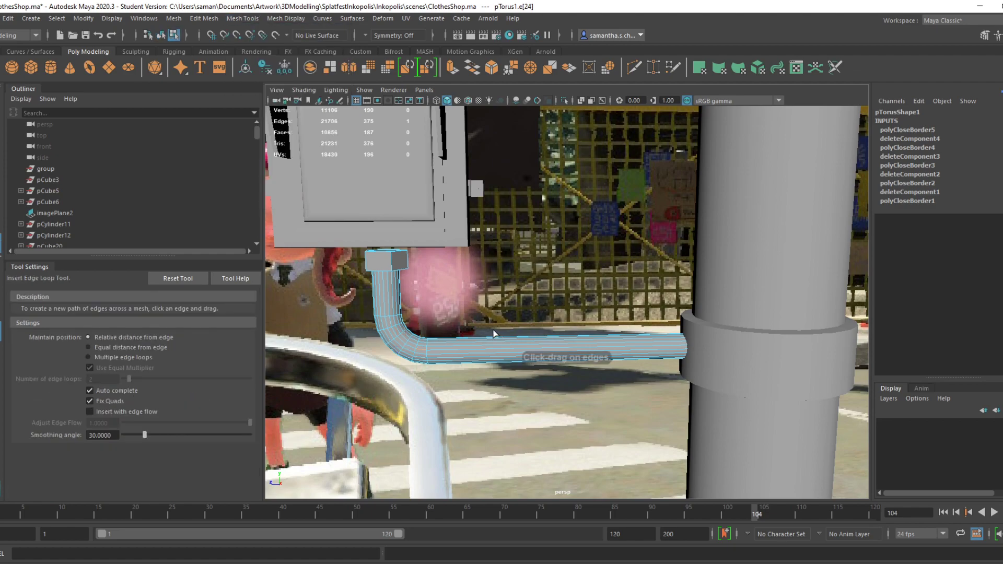
{"action": "left_click", "coordinate": [459, 352]}
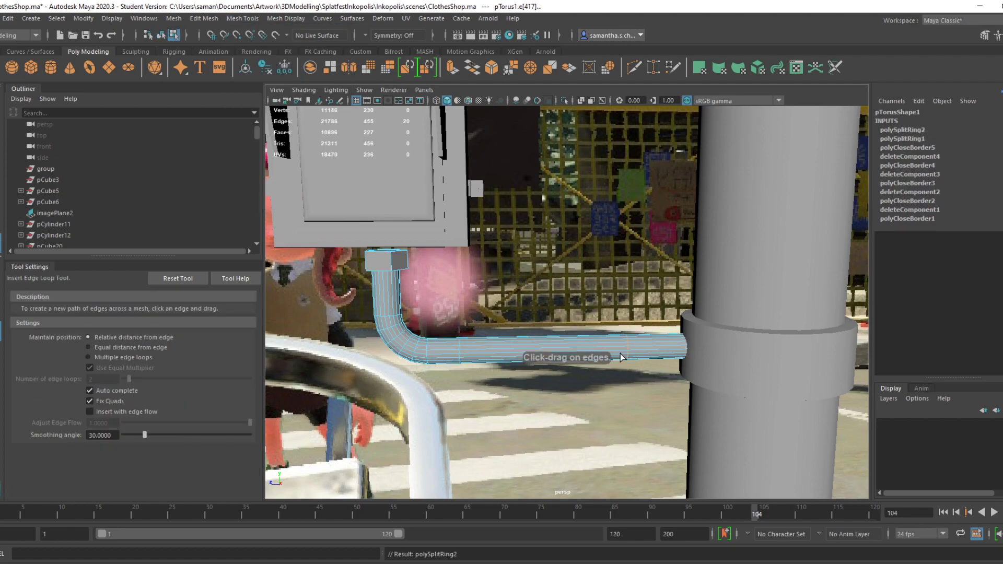
Examine the pipe's reference in the Elgato Game Capture footage, return to Maya and save the scene with the new loops
{"action": "left_click", "coordinate": [524, 563]}
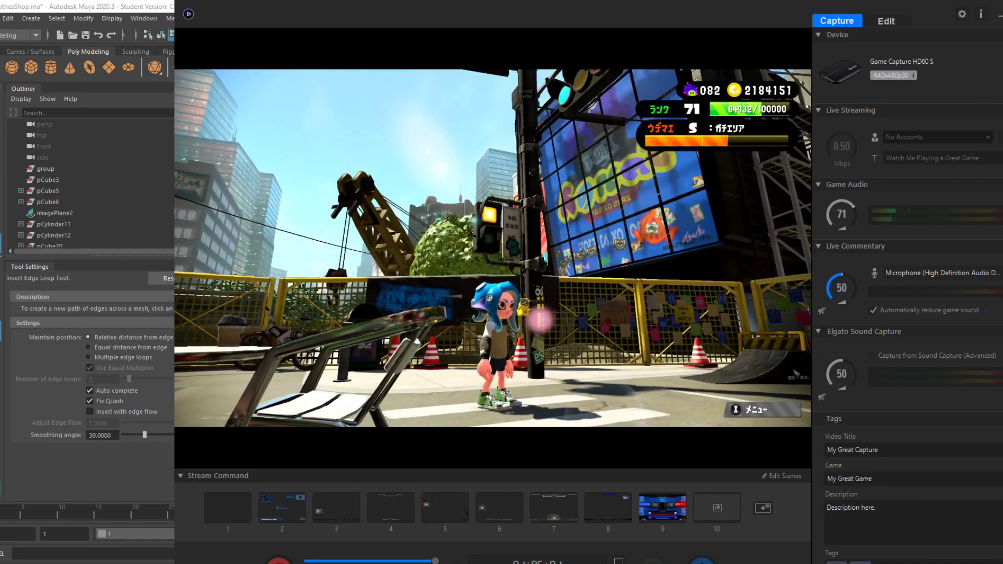
{"action": "left_click", "coordinate": [525, 563]}
{"action": "key", "text": "ctrl+s"}
{"action": "left_click", "coordinate": [485, 303]}
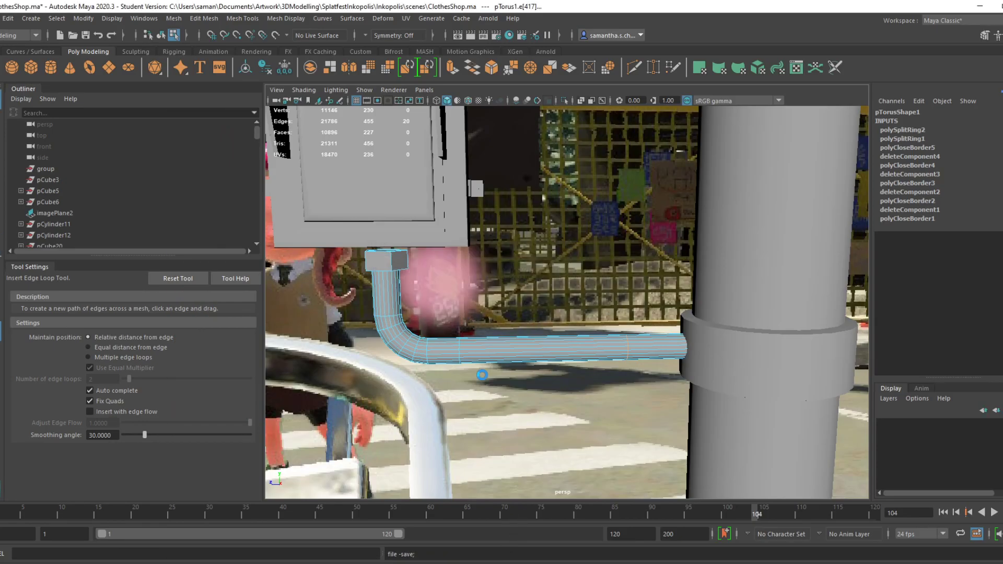
Bevel the inserted edge loop near the pipe's bend with a fraction of 0.2, saving the scene beforehand
{"action": "scroll", "coordinate": [434, 370], "scroll_direction": "up", "scroll_amount": 4}
{"action": "right_click_drag", "start_coordinate": [432, 282], "coordinate": [427, 252]}
{"action": "left_click", "coordinate": [401, 369]}
{"action": "key", "text": "ctrl+z"}
{"action": "left_click", "coordinate": [1, 100]}
{"action": "right_click_drag", "start_coordinate": [396, 373], "coordinate": [386, 252]}
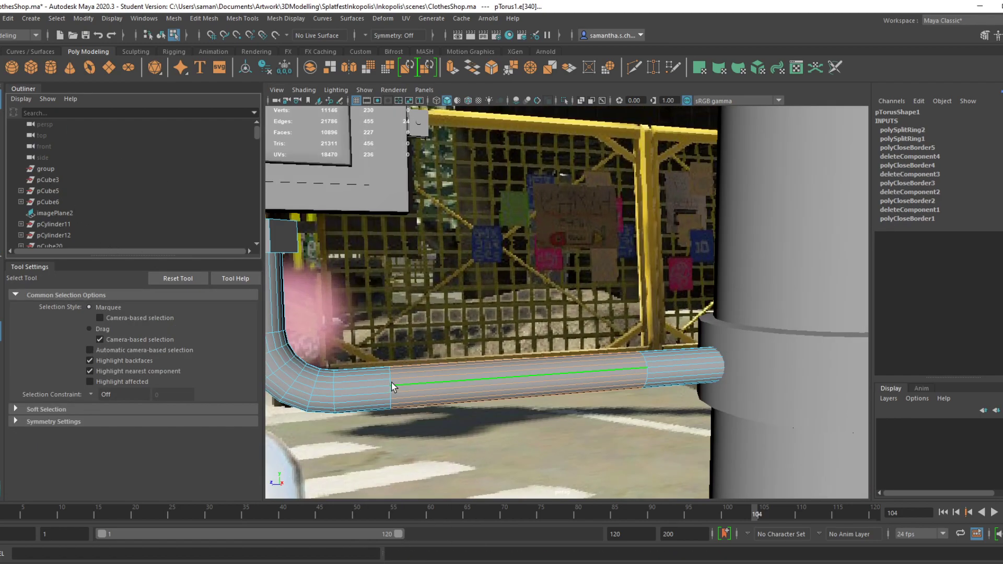
{"action": "left_click", "coordinate": [391, 382]}
{"action": "key", "text": "ctrl+s"}
{"action": "left_click", "coordinate": [481, 304]}
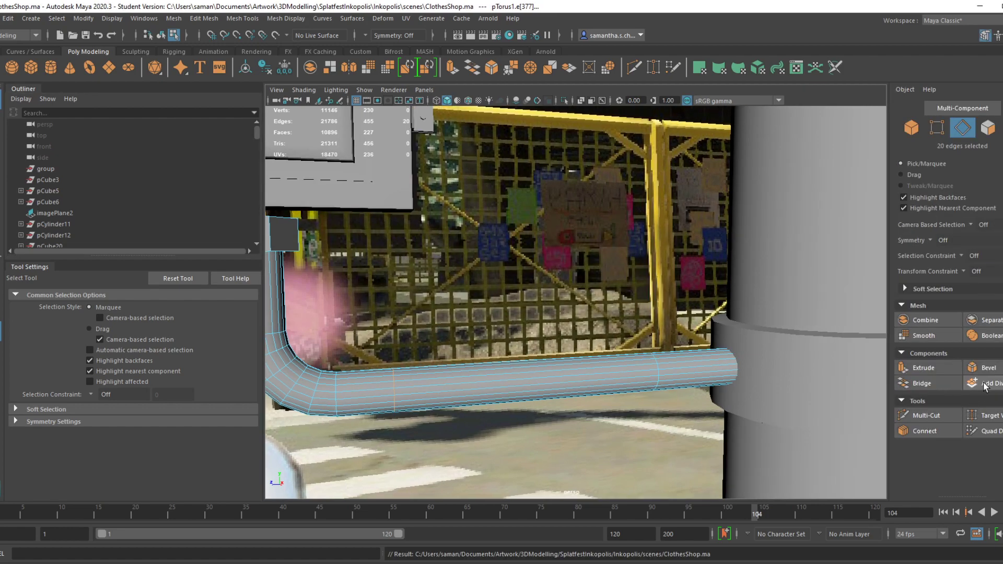
{"action": "key", "text": "ctrl+b"}
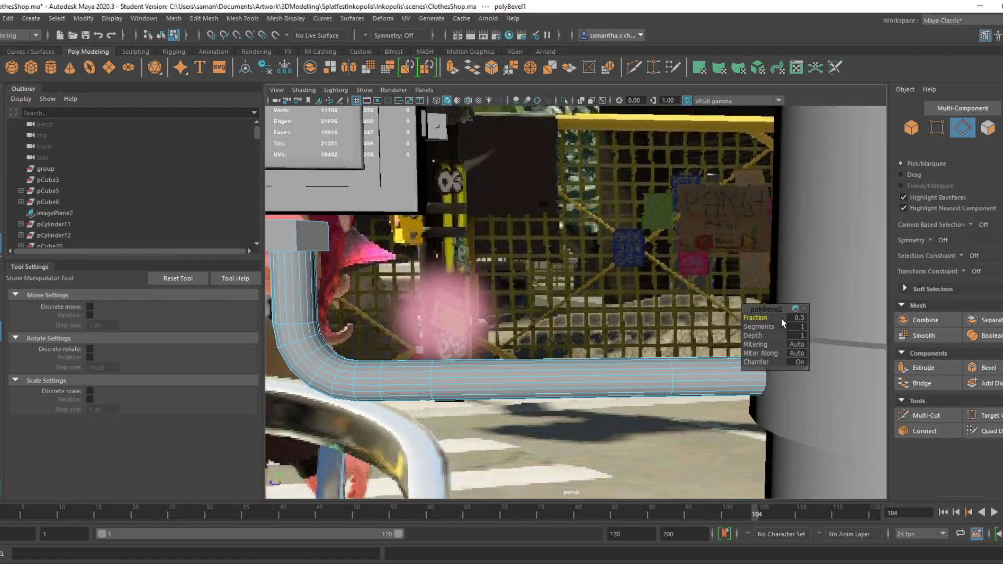
{"action": "left_click_drag", "start_coordinate": [497, 404], "coordinate": [546, 395], "text": "alt"}
{"action": "middle_click_drag", "start_coordinate": [546, 396], "coordinate": [655, 354], "text": "alt"}
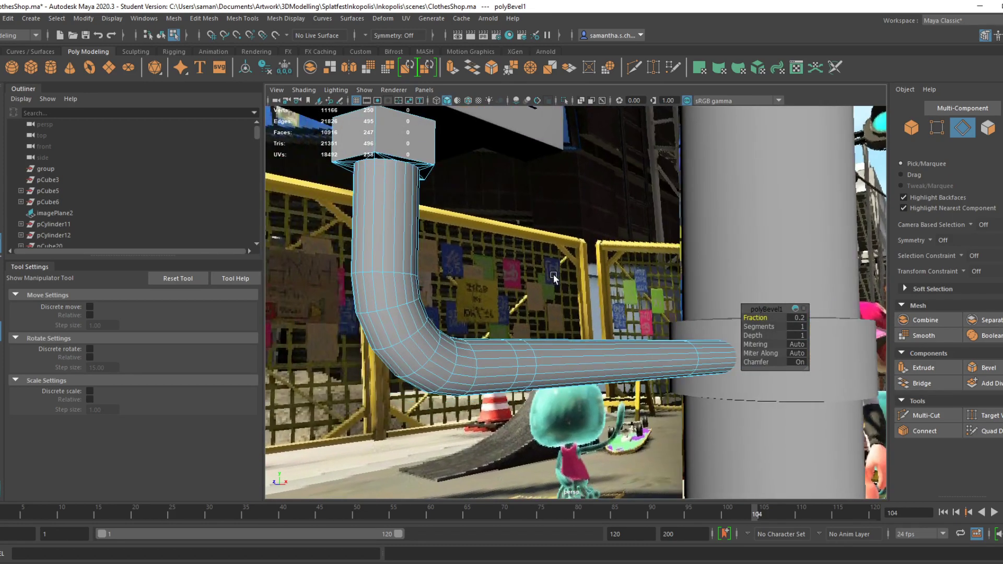
Extrude the narrow ring of faces near the bend outward to form a raised band around the pipe
{"action": "left_click_drag", "start_coordinate": [580, 363], "coordinate": [482, 351], "text": "alt"}
{"action": "right_click", "coordinate": [482, 344]}
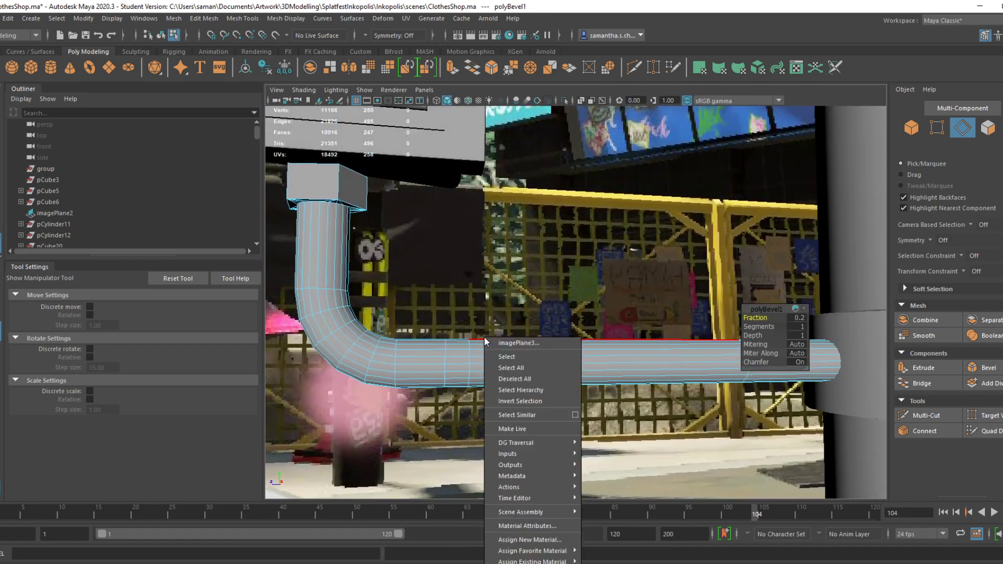
{"action": "left_click", "coordinate": [477, 354]}
{"action": "right_click_drag", "start_coordinate": [479, 353], "coordinate": [556, 266]}
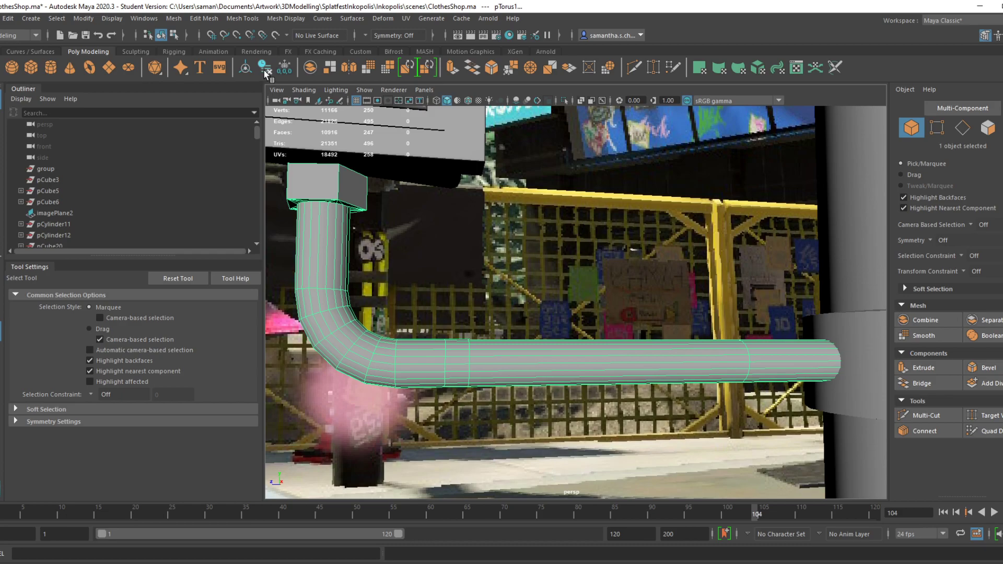
{"action": "right_click_drag", "start_coordinate": [471, 353], "coordinate": [459, 327]}
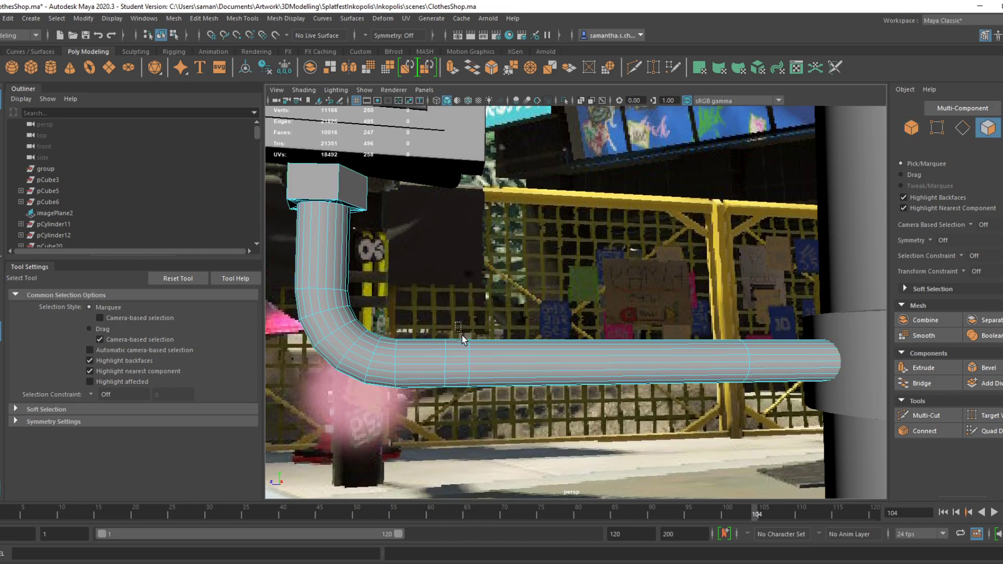
{"action": "left_click_drag", "start_coordinate": [468, 400], "coordinate": [579, 406], "text": "alt"}
{"action": "key", "text": "ctrl+e"}
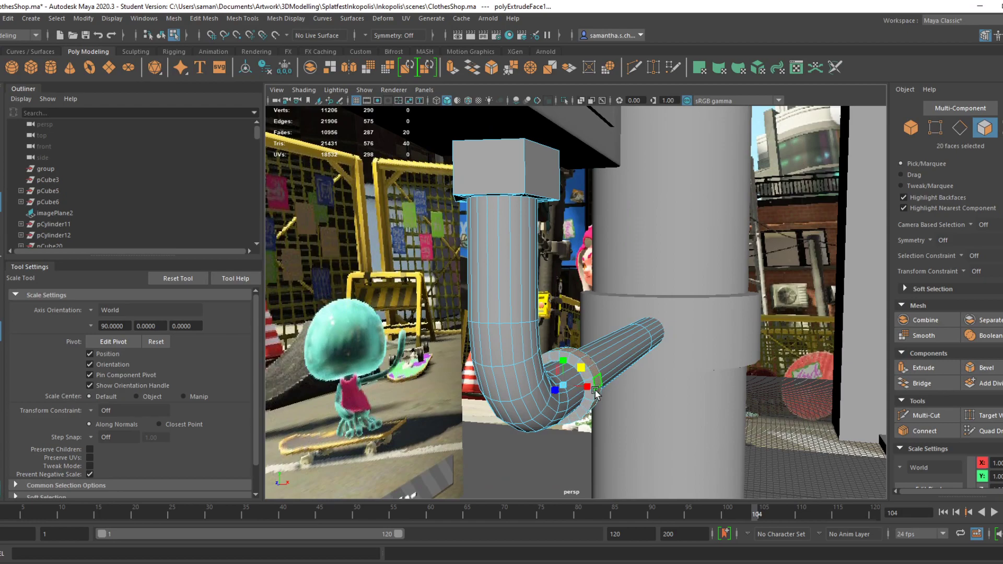
Merge the first two groups of four outer vertices on the band's bend-side rim to their centres
{"action": "left_click_drag", "start_coordinate": [596, 390], "coordinate": [531, 393], "text": "alt"}
{"action": "right_click_drag", "start_coordinate": [531, 394], "coordinate": [600, 402], "text": "alt"}
{"action": "left_click_drag", "start_coordinate": [562, 395], "coordinate": [560, 421], "text": "alt"}
{"action": "right_click_drag", "start_coordinate": [559, 421], "coordinate": [630, 419], "text": "alt"}
{"action": "right_click_drag", "start_coordinate": [537, 377], "coordinate": [478, 292]}
{"action": "left_click", "coordinate": [516, 384]}
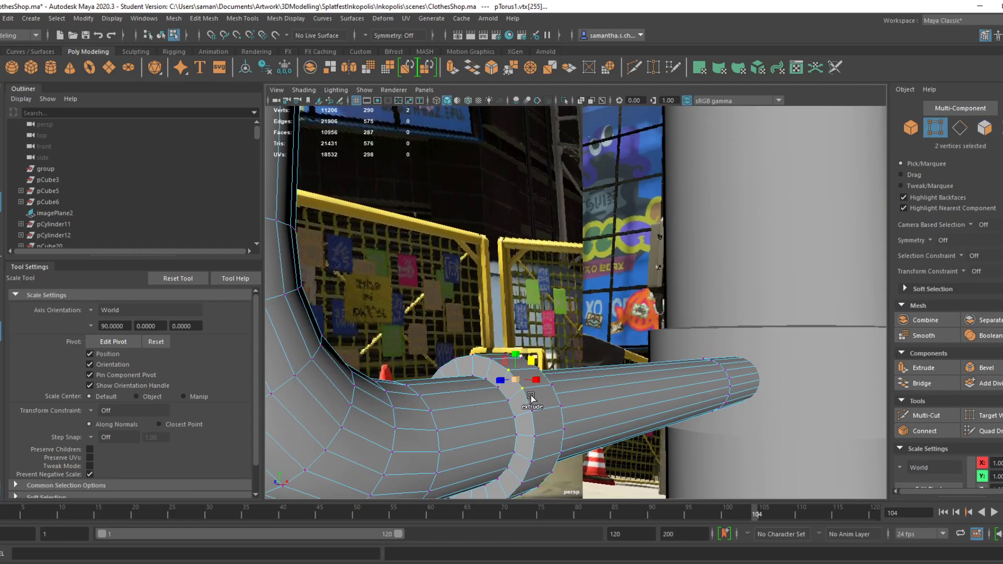
{"action": "right_click_drag", "start_coordinate": [572, 414], "coordinate": [569, 295], "text": "shift"}
{"action": "left_click_drag", "start_coordinate": [546, 449], "coordinate": [552, 348], "text": "alt"}
{"action": "key", "text": "ctrl+z"}
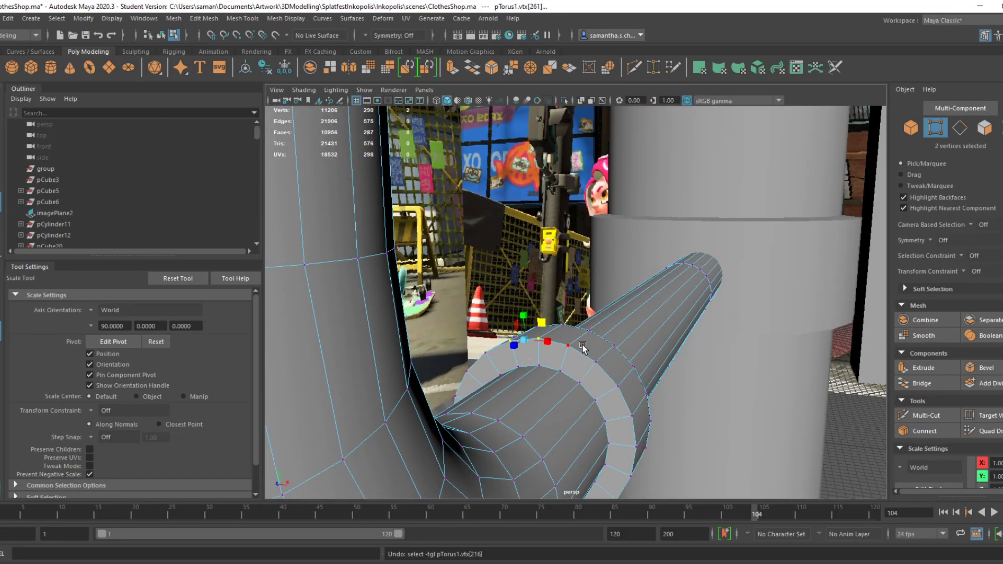
{"action": "right_click_drag", "start_coordinate": [586, 359], "coordinate": [589, 210], "text": "shift"}
{"action": "left_click_drag", "start_coordinate": [611, 433], "coordinate": [587, 448], "text": "alt"}
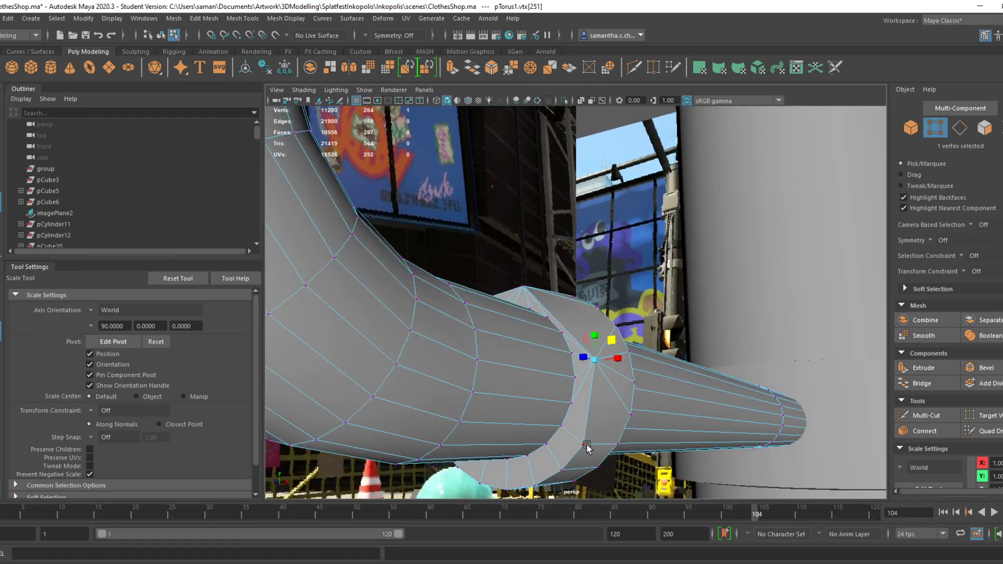
Merge the remaining three groups of four outer vertices on the bend-side rim to their centres, making that rim five-sided
{"action": "left_click", "coordinate": [534, 486], "text": "shift"}
{"action": "left_click_drag", "start_coordinate": [534, 486], "coordinate": [535, 364], "text": "alt"}
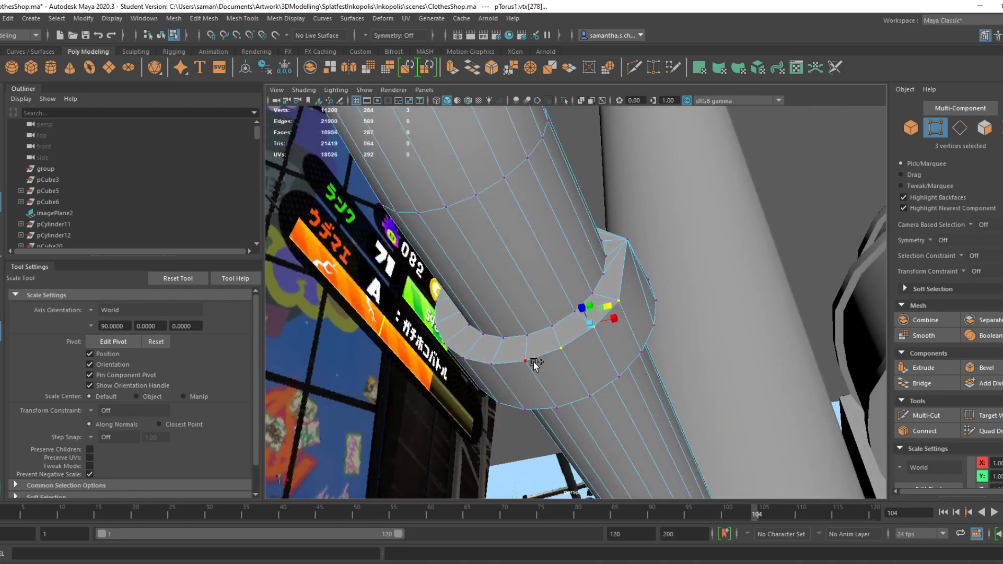
{"action": "left_click", "coordinate": [622, 301], "text": "shift"}
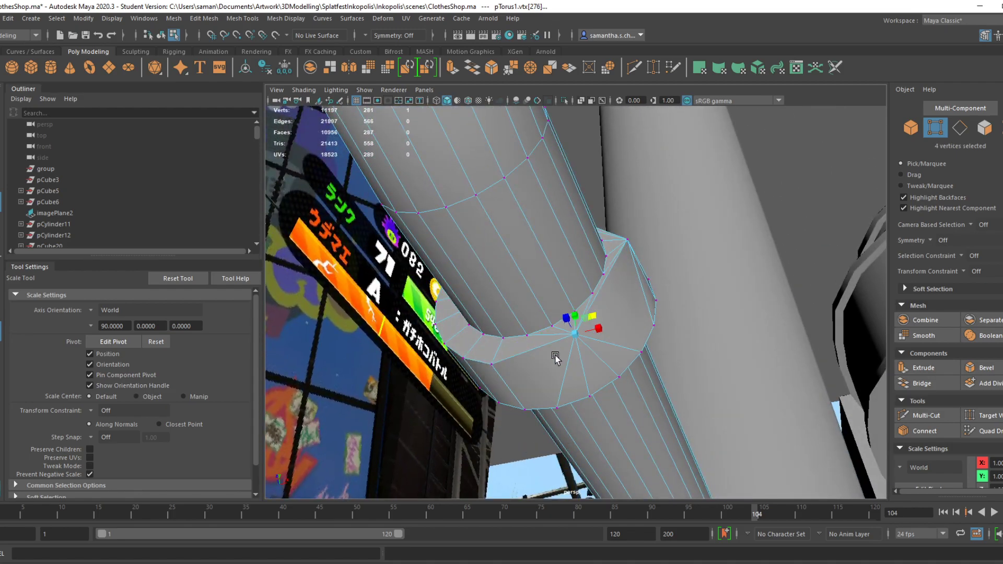
{"action": "right_click_drag", "start_coordinate": [557, 350], "coordinate": [554, 271], "text": "shift"}
{"action": "left_click_drag", "start_coordinate": [553, 308], "coordinate": [612, 399], "text": "alt"}
{"action": "right_click_drag", "start_coordinate": [527, 330], "coordinate": [533, 297], "text": "shift"}
{"action": "left_click_drag", "start_coordinate": [529, 305], "coordinate": [574, 417], "text": "alt"}
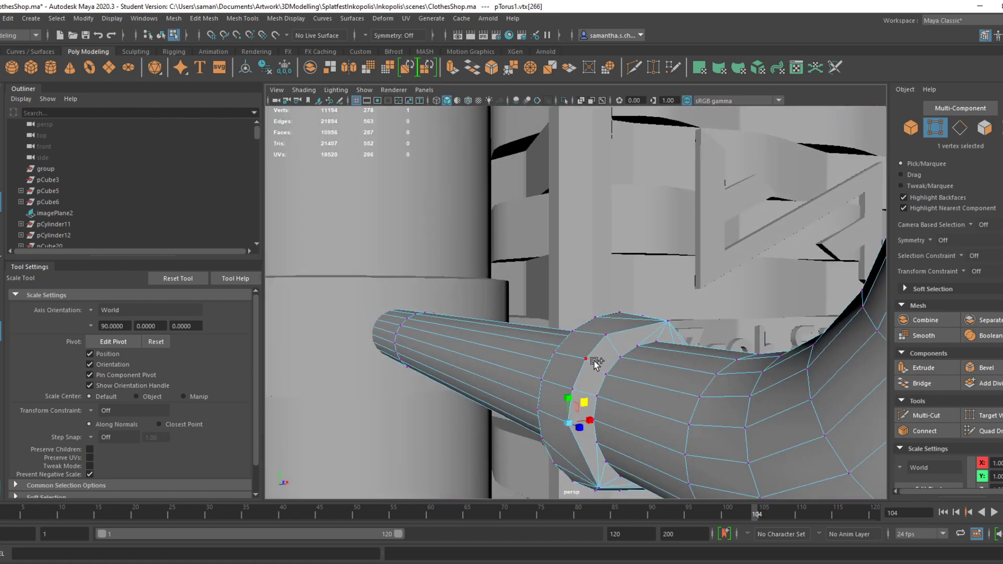
{"action": "left_click", "coordinate": [607, 338], "text": "shift"}
{"action": "right_click_drag", "start_coordinate": [600, 368], "coordinate": [598, 338], "text": "shift"}
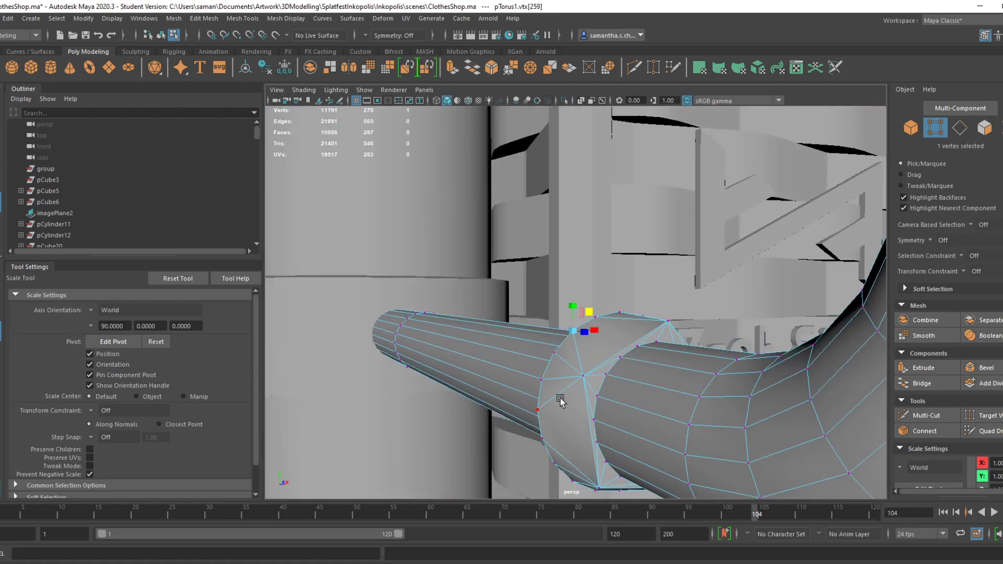
Merge the first two groups of four outer vertices on the band's pole-side rim to their centres
{"action": "left_click_drag", "start_coordinate": [545, 402], "coordinate": [533, 420], "text": "shift"}
{"action": "right_click_drag", "start_coordinate": [559, 490], "coordinate": [561, 465], "text": "shift"}
{"action": "key", "text": "ctrl+z"}
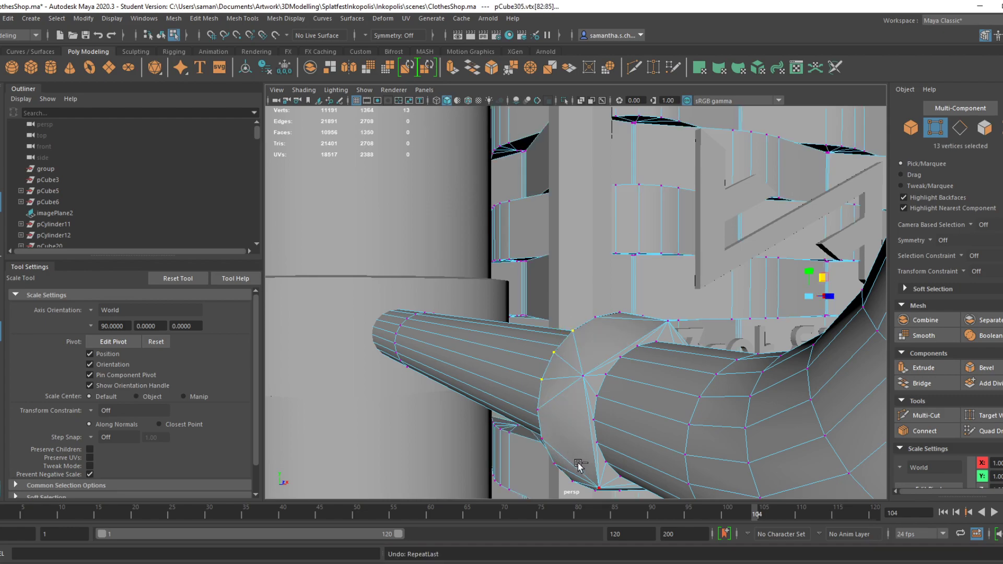
{"action": "left_click_drag", "start_coordinate": [591, 456], "coordinate": [647, 462], "text": "alt"}
{"action": "key", "text": "ctrl+z"}
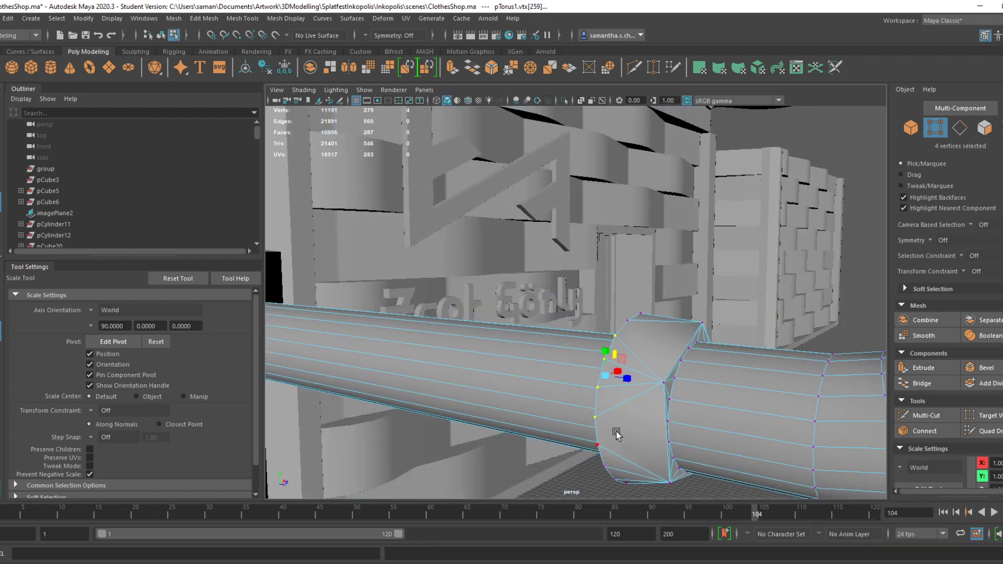
{"action": "right_click_drag", "start_coordinate": [611, 389], "coordinate": [610, 360], "text": "shift"}
{"action": "mouse_move", "coordinate": [611, 359]}
{"action": "left_mouse_down", "text": "alt"}
{"action": "mouse_move", "coordinate": [634, 383]}
{"action": "mouse_move", "coordinate": [596, 358]}
{"action": "mouse_move", "coordinate": [602, 381]}
{"action": "mouse_move", "coordinate": [603, 366]}
{"action": "left_mouse_up", "text": "alt"}
{"action": "left_click", "coordinate": [604, 368]}
{"action": "left_click_drag", "start_coordinate": [681, 473], "coordinate": [561, 451], "text": "alt"}
{"action": "right_click_drag", "start_coordinate": [629, 430], "coordinate": [624, 402], "text": "shift"}
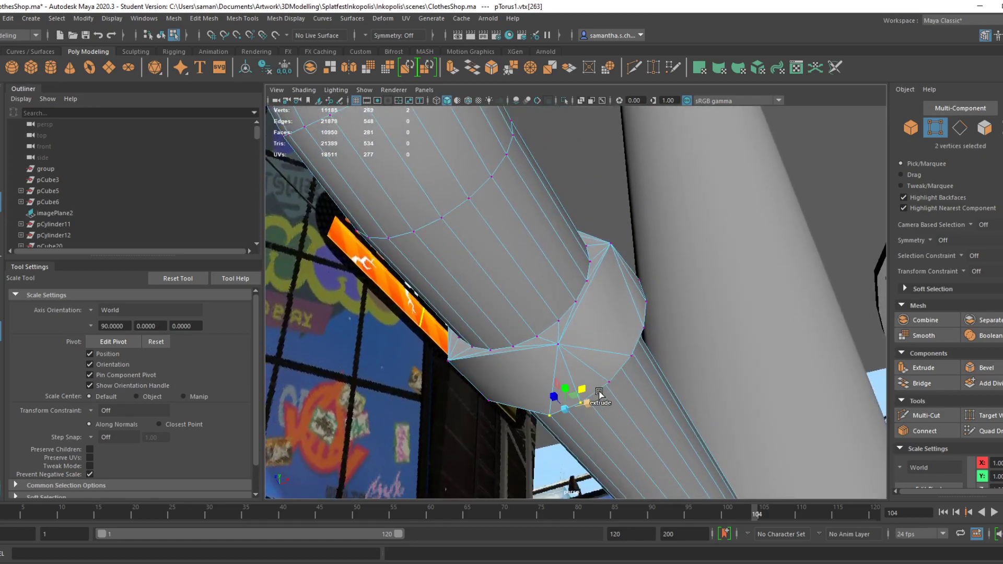
Merge the remaining three groups of four outer vertices on the band's pole-side rim to their centres, making that rim five-sided
{"action": "left_click", "coordinate": [628, 359], "text": "shift"}
{"action": "left_click_drag", "start_coordinate": [628, 360], "coordinate": [562, 405], "text": "alt"}
{"action": "right_click_drag", "start_coordinate": [562, 406], "coordinate": [557, 391], "text": "shift"}
{"action": "left_click_drag", "start_coordinate": [526, 378], "coordinate": [480, 366], "text": "alt"}
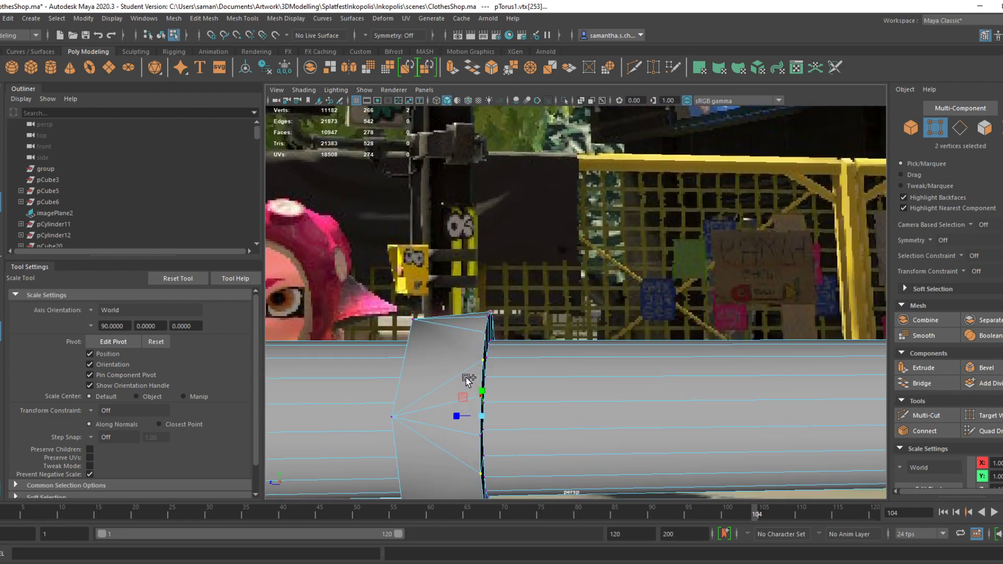
{"action": "right_click_drag", "start_coordinate": [502, 446], "coordinate": [501, 425], "text": "shift"}
{"action": "left_click_drag", "start_coordinate": [544, 454], "coordinate": [469, 453], "text": "alt"}
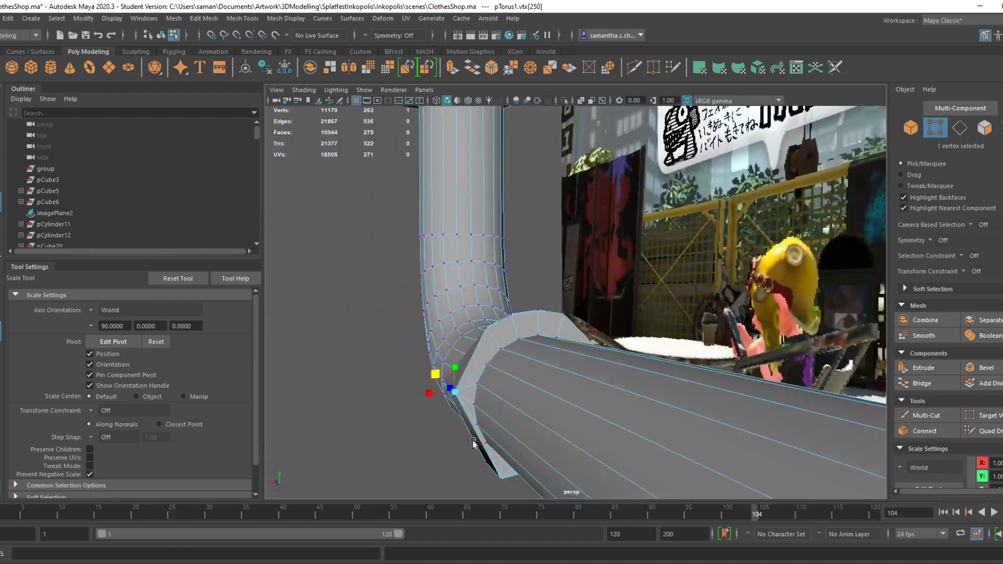
{"action": "left_click_drag", "start_coordinate": [492, 346], "coordinate": [559, 282], "text": "alt"}
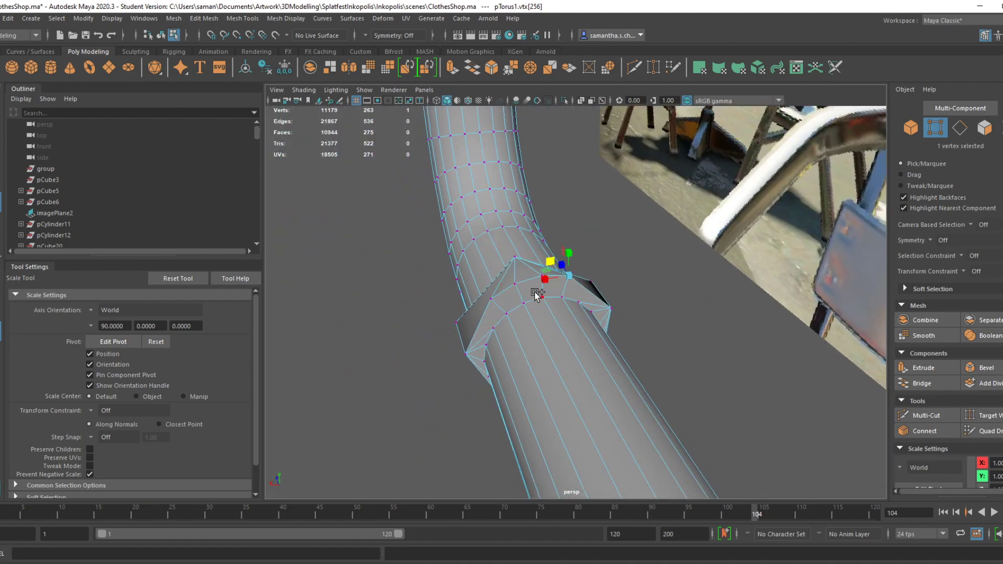
{"action": "left_click", "coordinate": [548, 286], "text": "shift"}
{"action": "key", "text": "g"}
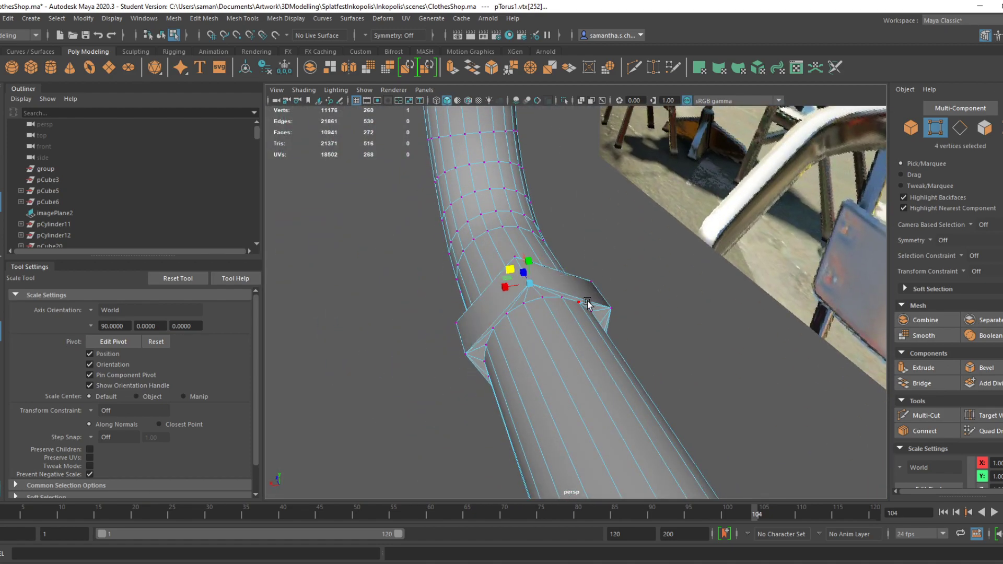
Select the five outer faces of the collar beyond the bend, using the top view to isolate them
{"action": "left_click_drag", "start_coordinate": [643, 311], "coordinate": [586, 295], "text": "alt"}
{"action": "right_click_drag", "start_coordinate": [607, 283], "coordinate": [683, 261]}
{"action": "left_click_drag", "start_coordinate": [710, 429], "coordinate": [601, 347], "text": "alt"}
{"action": "key", "text": "space"}
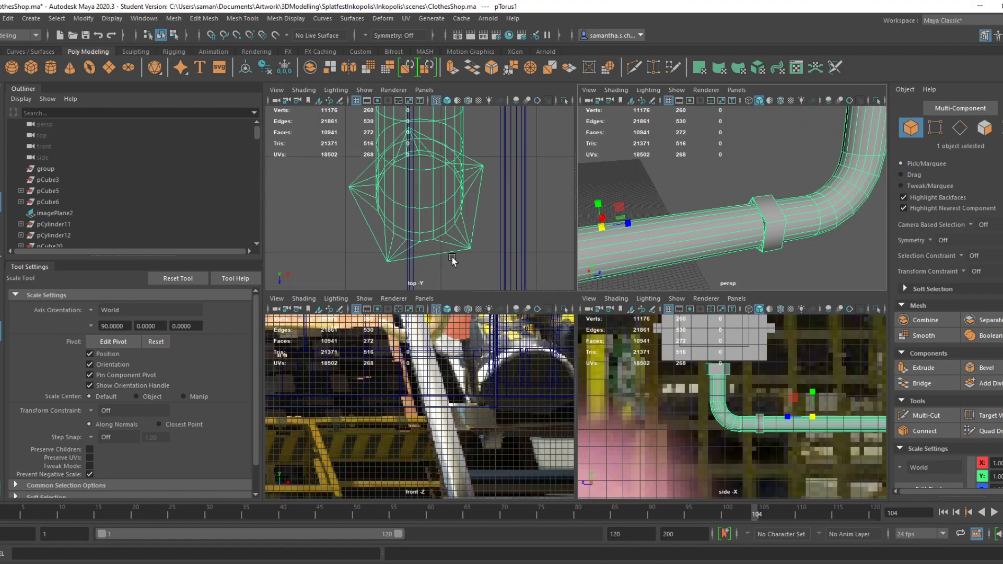
{"action": "right_click_drag", "start_coordinate": [473, 168], "coordinate": [591, 212], "text": "alt"}
{"action": "key", "text": "space"}
{"action": "middle_click_drag", "start_coordinate": [590, 212], "coordinate": [507, 344], "text": "alt"}
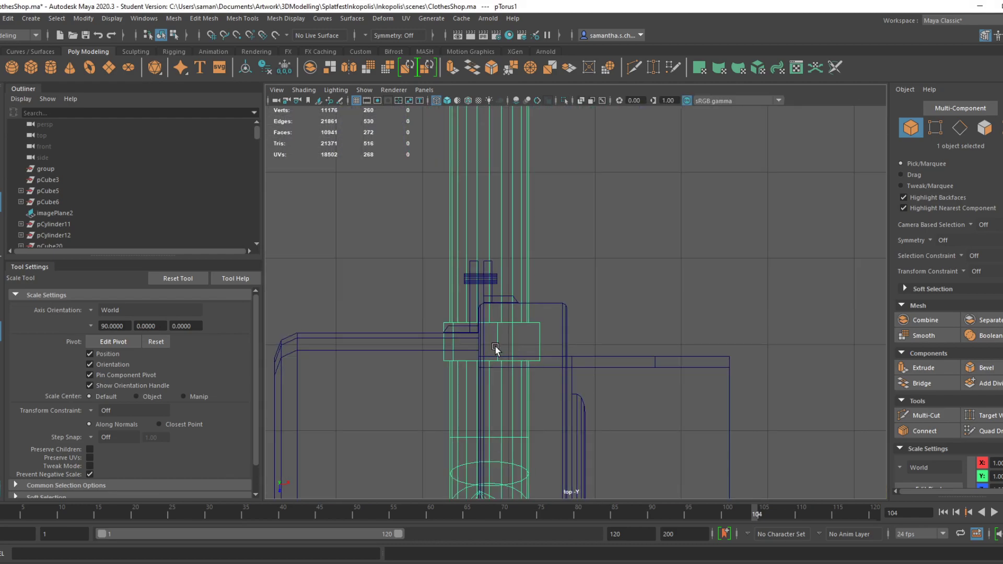
{"action": "right_click", "coordinate": [495, 346]}
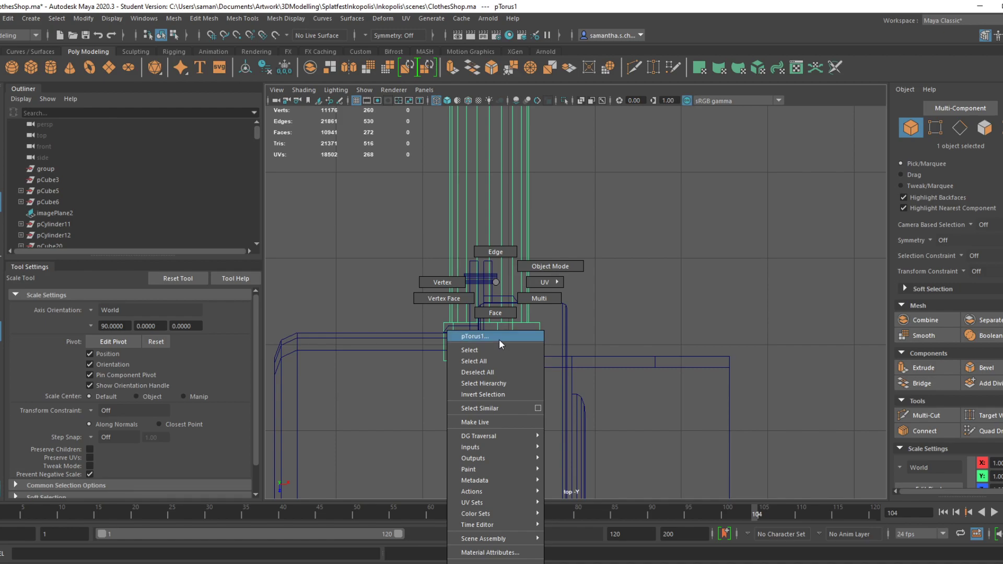
{"action": "left_click", "coordinate": [511, 316]}
{"action": "key", "text": "space"}
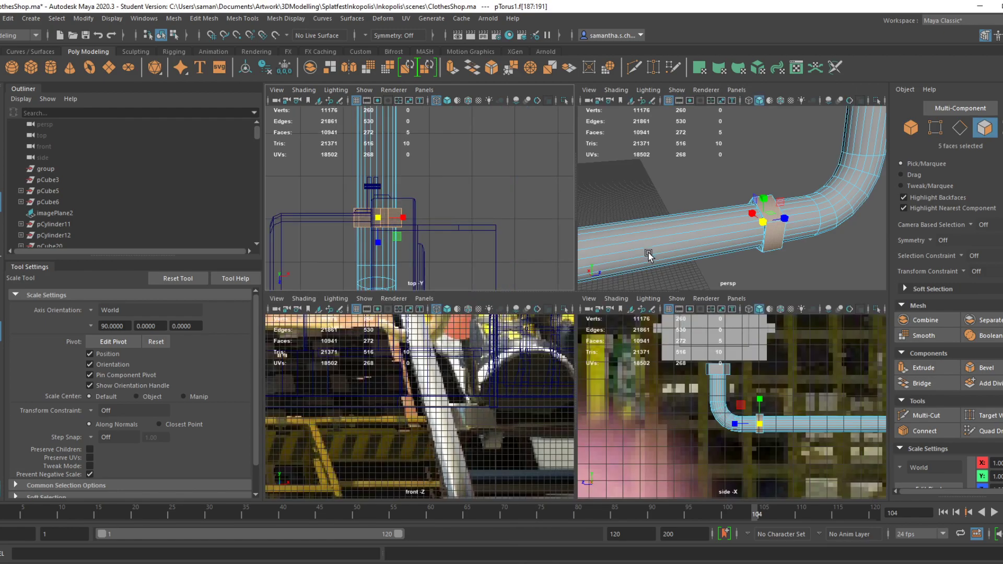
{"action": "key", "text": "space"}
{"action": "left_click_drag", "start_coordinate": [694, 320], "coordinate": [611, 397], "text": "alt"}
Check the street pole in the game capture window, switch back to Maya and clear the face selection
{"action": "key", "text": "alt+Tab"}
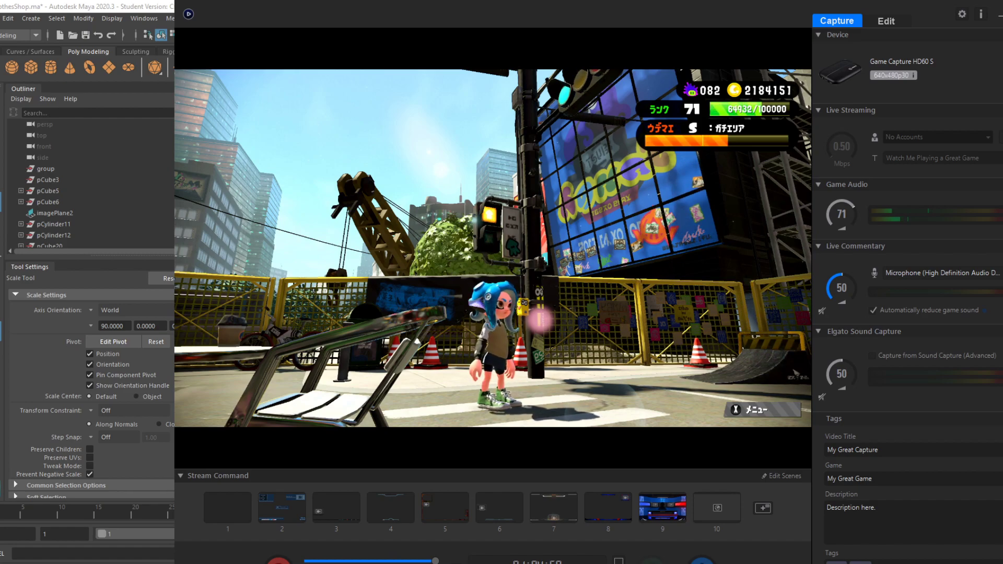
{"action": "mouse_move", "coordinate": [428, 563]}
{"action": "left_click", "coordinate": [480, 542]}
{"action": "left_click_drag", "start_coordinate": [577, 360], "coordinate": [606, 344], "text": "alt"}
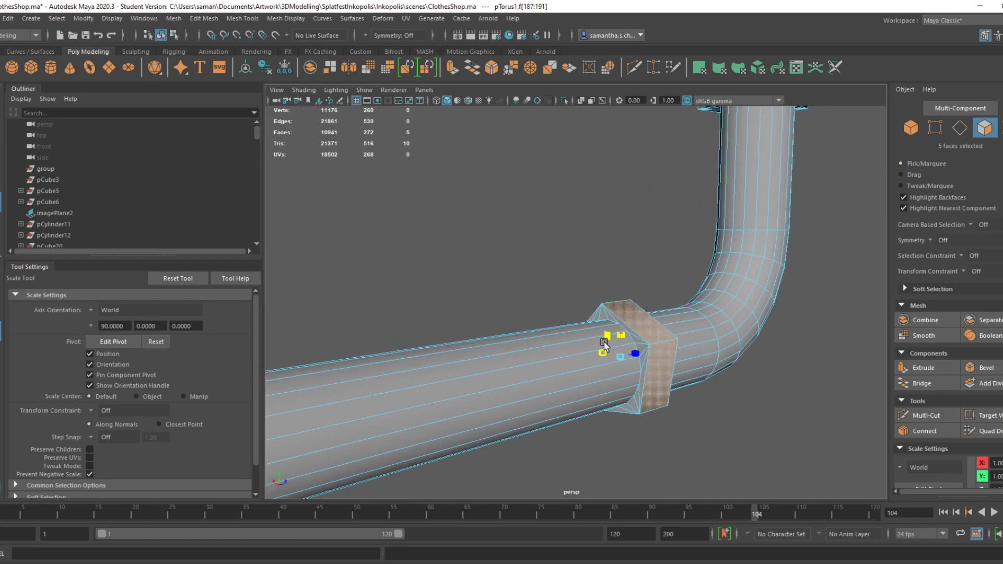
{"action": "right_click_drag", "start_coordinate": [631, 283], "coordinate": [698, 259]}
{"action": "left_click", "coordinate": [736, 464]}
Delete one outer face of the collar and close the opening by filling the hole from its four border edges
{"action": "scroll", "coordinate": [735, 464], "scroll_direction": "down", "scroll_amount": 4}
{"action": "left_click_drag", "start_coordinate": [735, 464], "coordinate": [643, 373], "text": "alt"}
{"action": "right_click_drag", "start_coordinate": [646, 282], "coordinate": [648, 323]}
{"action": "left_click", "coordinate": [654, 308]}
{"action": "key", "text": "Delete"}
{"action": "middle_click_drag", "start_coordinate": [687, 372], "coordinate": [596, 384], "text": "alt"}
{"action": "scroll", "coordinate": [596, 384], "scroll_direction": "up", "scroll_amount": 3}
{"action": "right_click", "coordinate": [612, 351]}
{"action": "right_click_drag", "start_coordinate": [613, 354], "coordinate": [611, 252]}
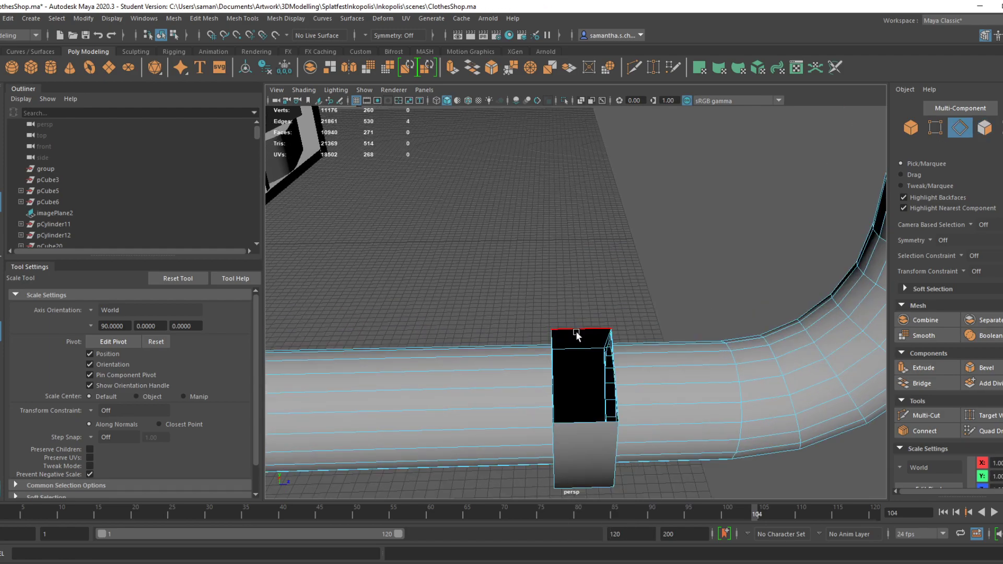
{"action": "left_click", "coordinate": [175, 20]}
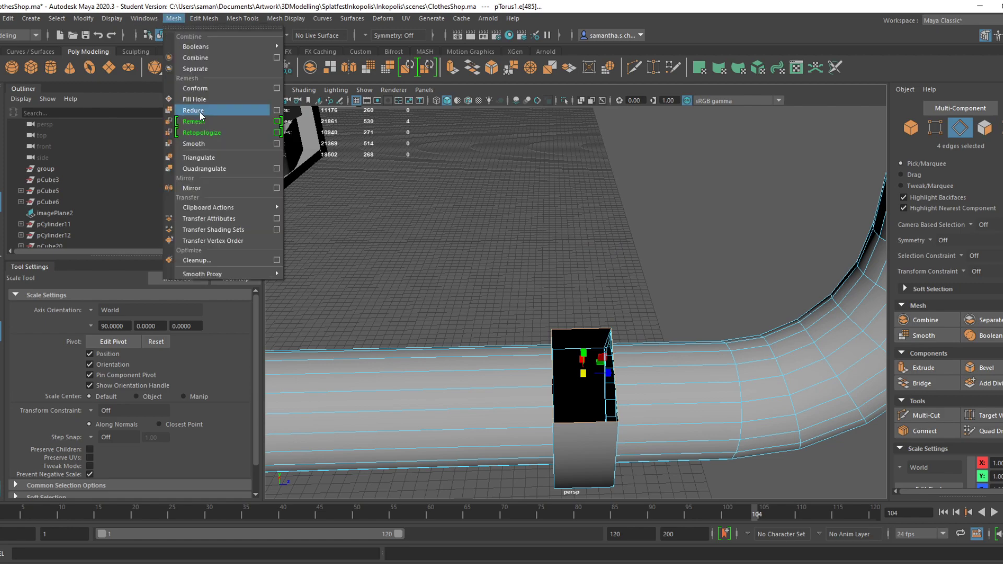
{"action": "left_click", "coordinate": [198, 100]}
Delete the second outer face of the collar and refill its opening with a single flat face
{"action": "right_click_drag", "start_coordinate": [581, 282], "coordinate": [589, 319]}
{"action": "left_click_drag", "start_coordinate": [598, 334], "coordinate": [581, 456], "text": "alt"}
{"action": "left_click", "coordinate": [559, 401]}
{"action": "key", "text": "Delete"}
{"action": "right_click_drag", "start_coordinate": [587, 391], "coordinate": [582, 258]}
{"action": "key", "text": "g"}
Delete the third outer face of the collar and fill the hole from its border edges
{"action": "left_click_drag", "start_coordinate": [679, 437], "coordinate": [544, 267], "text": "alt"}
{"action": "right_click_drag", "start_coordinate": [541, 265], "coordinate": [594, 242]}
{"action": "left_click", "coordinate": [558, 275]}
{"action": "key", "text": "Delete"}
{"action": "double_click", "coordinate": [564, 158]}
{"action": "left_click", "coordinate": [585, 201]}
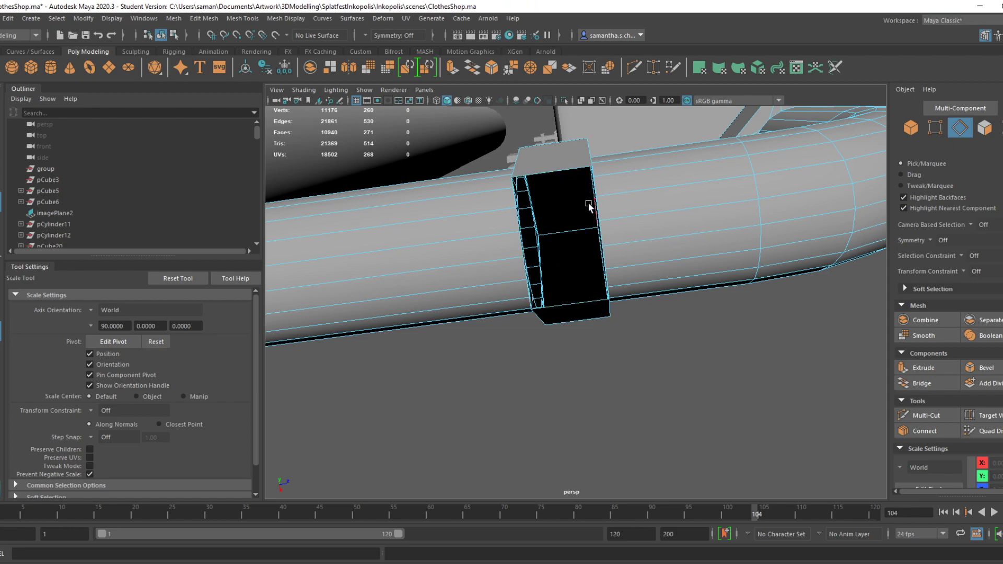
{"action": "left_click_drag", "start_coordinate": [651, 232], "coordinate": [522, 388], "text": "alt"}
{"action": "double_click", "coordinate": [534, 401]}
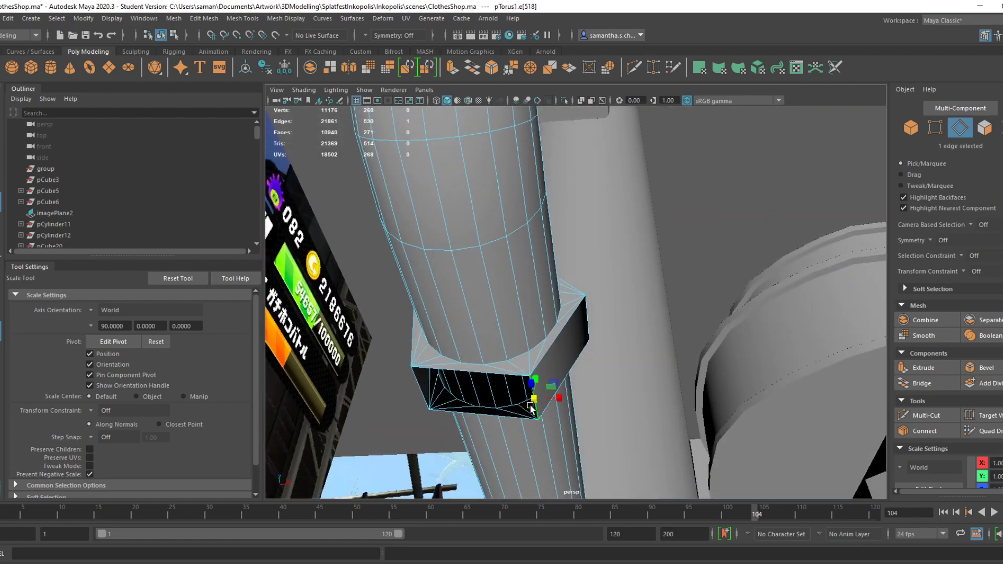
{"action": "key", "text": "g"}
Replace the collar's fourth outer face by deleting it and filling the hole left behind
{"action": "left_click_drag", "start_coordinate": [597, 422], "coordinate": [512, 452], "text": "alt"}
{"action": "right_click_drag", "start_coordinate": [541, 329], "coordinate": [543, 366]}
{"action": "left_click", "coordinate": [567, 379]}
{"action": "key", "text": "Delete"}
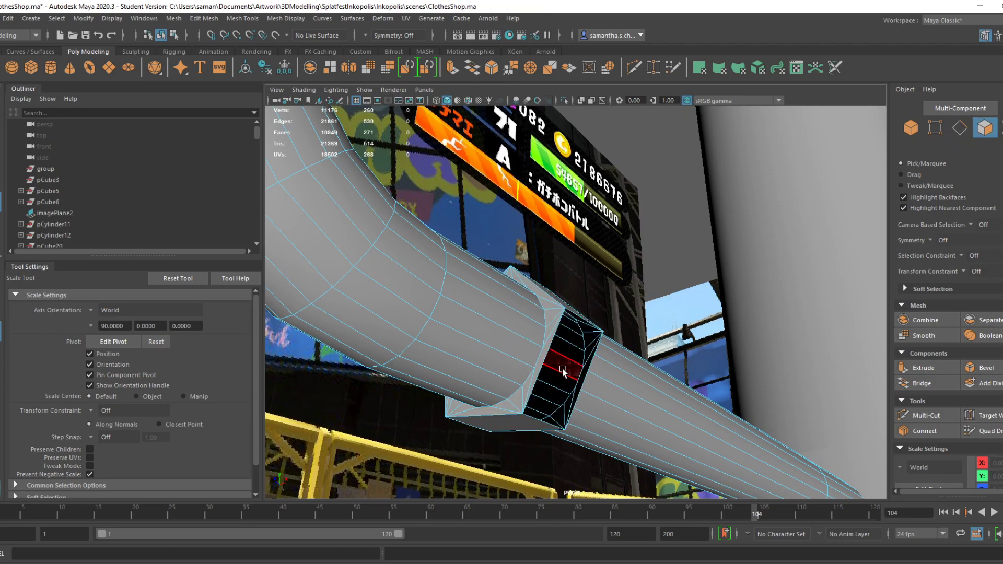
{"action": "right_click_drag", "start_coordinate": [583, 281], "coordinate": [583, 262]}
{"action": "double_click", "coordinate": [576, 329]}
{"action": "key", "text": "g"}
Delete the collar's fifth outer face and fill its opening, completing the flat-sided nut shape
{"action": "left_click_drag", "start_coordinate": [572, 335], "coordinate": [540, 261], "text": "alt"}
{"action": "right_click_drag", "start_coordinate": [540, 262], "coordinate": [539, 291]}
{"action": "left_click", "coordinate": [575, 289]}
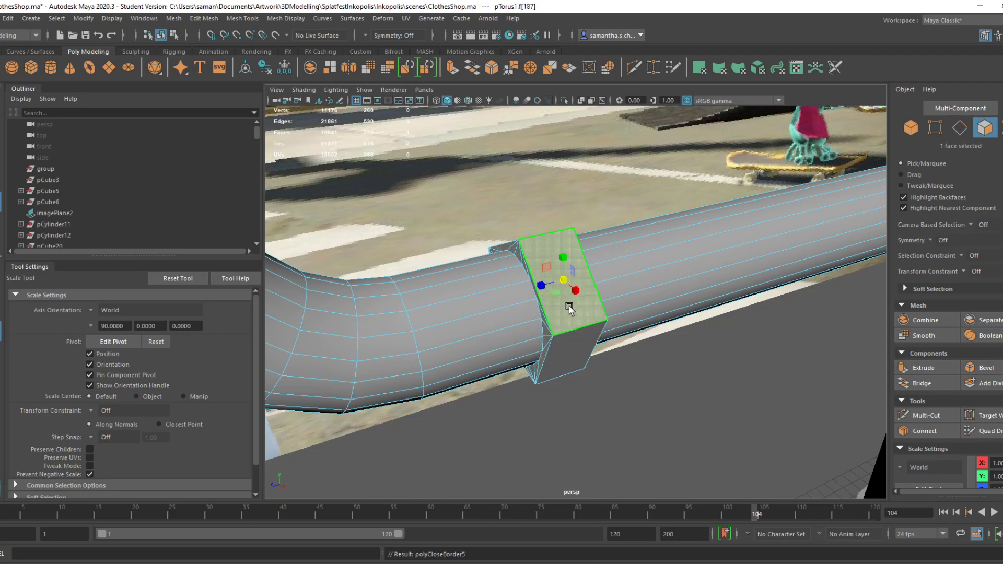
{"action": "left_click_drag", "start_coordinate": [576, 273], "coordinate": [568, 417], "text": "alt"}
{"action": "key", "text": "Delete"}
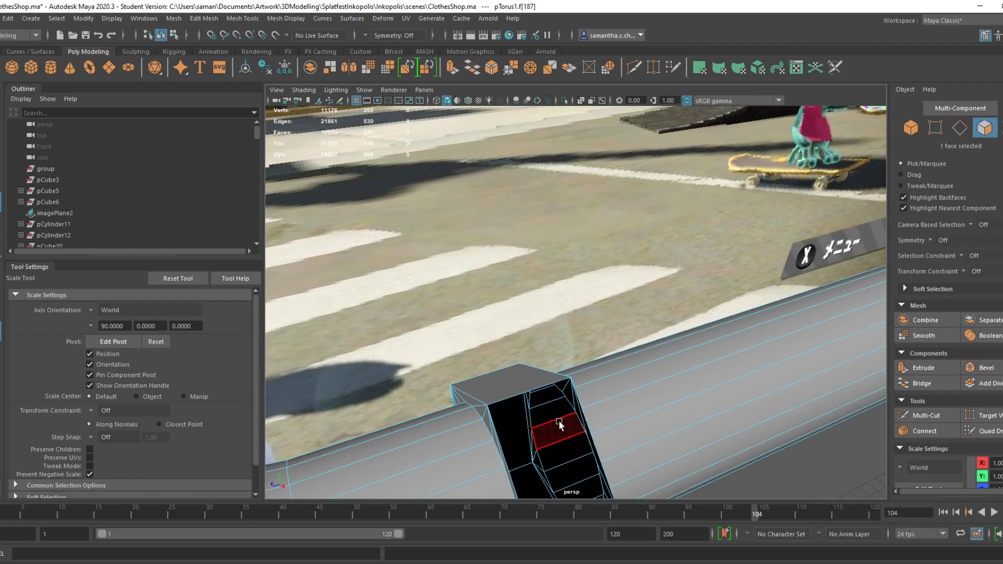
{"action": "right_click_drag", "start_coordinate": [547, 285], "coordinate": [547, 252]}
{"action": "double_click", "coordinate": [527, 392]}
{"action": "key", "text": "g"}
Return the pipe to object mode, deselect it and save the scene
{"action": "key", "text": "ctrl+s"}
{"action": "left_click", "coordinate": [486, 306]}
{"action": "right_click_drag", "start_coordinate": [551, 396], "coordinate": [631, 239]}
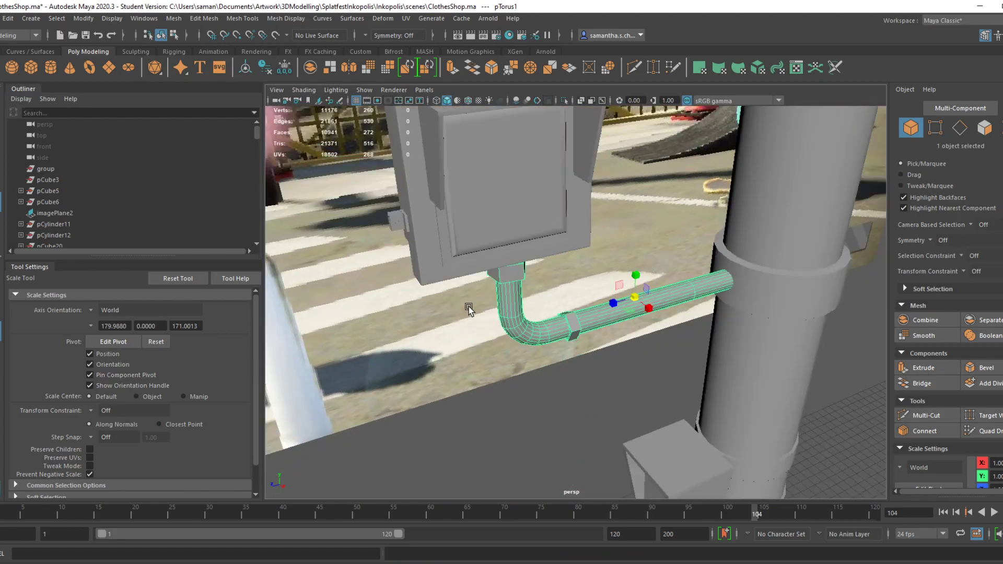
{"action": "left_click", "coordinate": [470, 311]}
{"action": "left_click_drag", "start_coordinate": [525, 396], "coordinate": [777, 403], "text": "alt"}
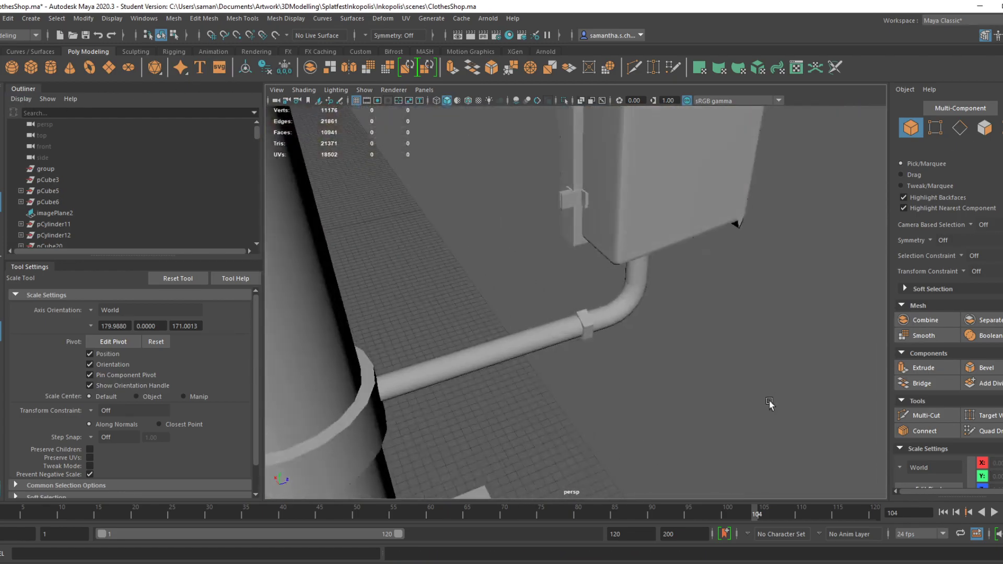
{"action": "right_click_drag", "start_coordinate": [777, 402], "coordinate": [520, 383], "text": "alt"}
{"action": "mouse_move", "coordinate": [520, 383]}
{"action": "left_mouse_down", "text": "alt"}
{"action": "mouse_move", "coordinate": [352, 401]}
{"action": "mouse_move", "coordinate": [509, 422]}
{"action": "mouse_move", "coordinate": [631, 391]}
{"action": "mouse_move", "coordinate": [580, 426]}
{"action": "mouse_move", "coordinate": [626, 384]}
{"action": "mouse_move", "coordinate": [607, 410]}
{"action": "mouse_move", "coordinate": [526, 377]}
{"action": "left_mouse_up", "text": "alt"}
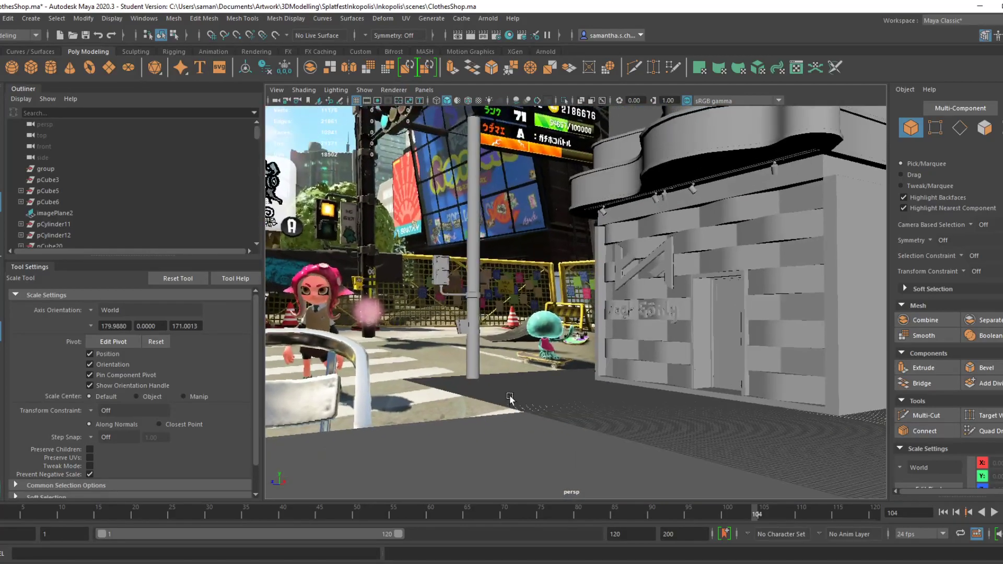
{"action": "key", "text": "ctrl+s"}
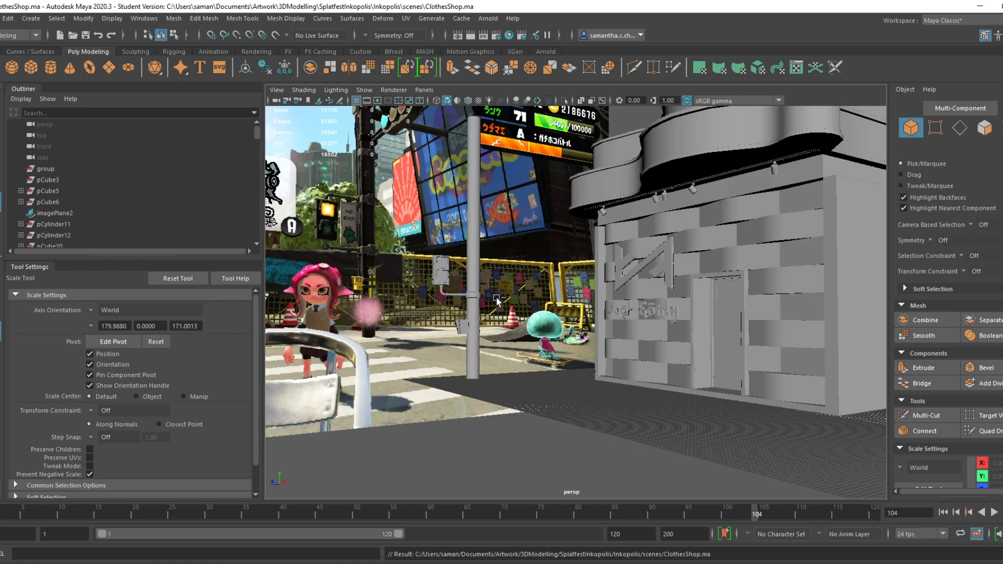
Examine the signal box and its pipe on the pole against the reference street images
{"action": "right_click_drag", "start_coordinate": [497, 298], "coordinate": [523, 355], "text": "alt"}
{"action": "middle_click_drag", "start_coordinate": [525, 356], "coordinate": [656, 345], "text": "alt"}
{"action": "left_click_drag", "start_coordinate": [656, 345], "coordinate": [607, 335], "text": "alt"}
{"action": "middle_click_drag", "start_coordinate": [576, 318], "coordinate": [632, 354], "text": "alt"}
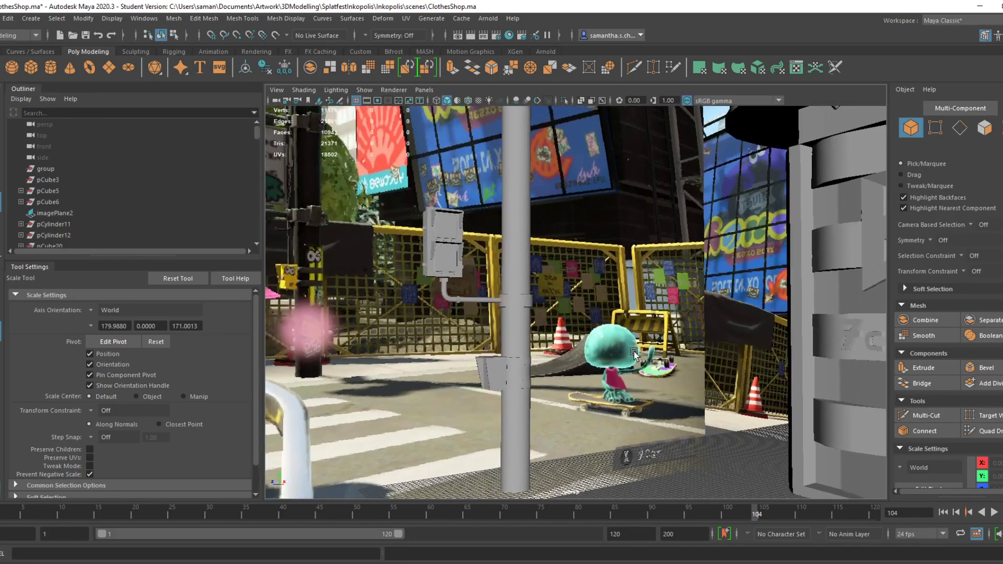
{"action": "left_click_drag", "start_coordinate": [632, 353], "coordinate": [586, 343], "text": "alt"}
{"action": "left_click_drag", "start_coordinate": [654, 345], "coordinate": [639, 369], "text": "alt"}
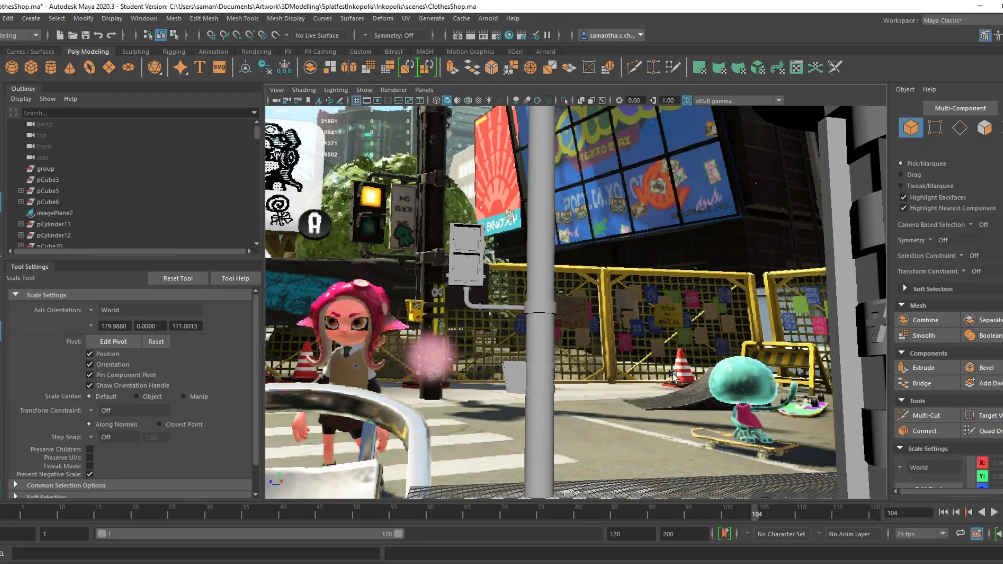